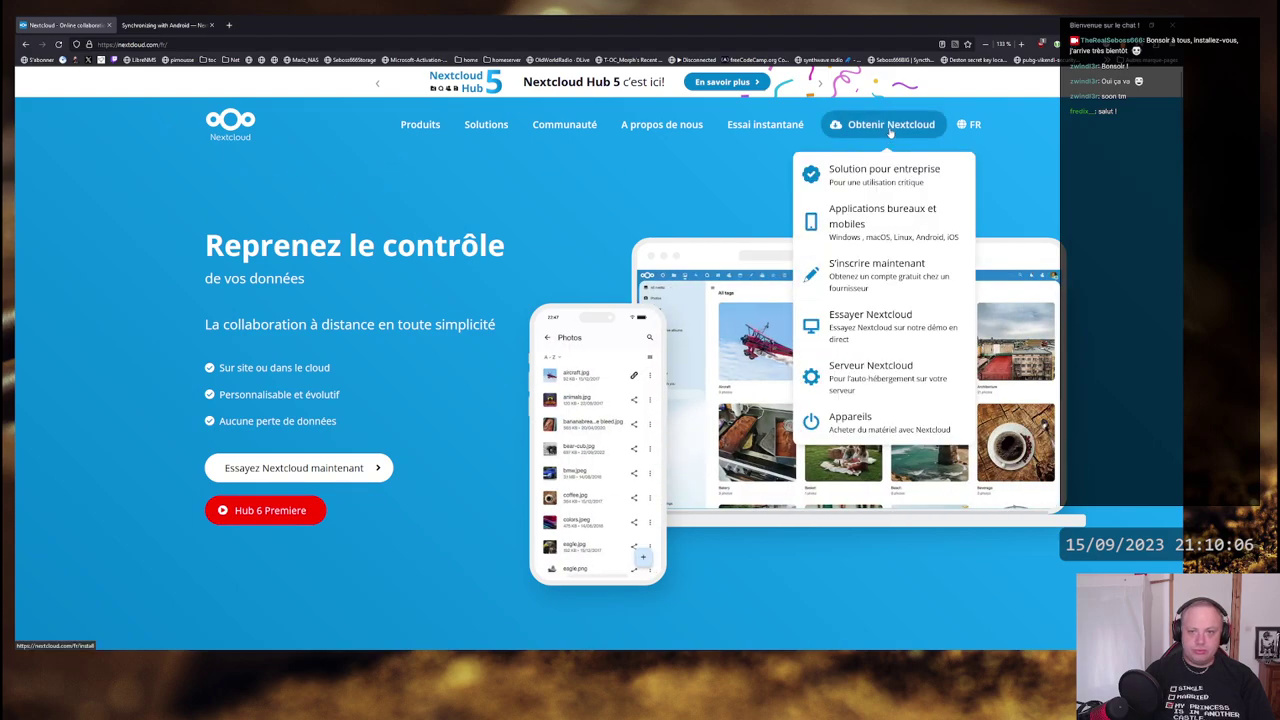
- Go to the Serveur Nextcloud install page from the Obtenir Nextcloud menu
mouse_move(420, 126)
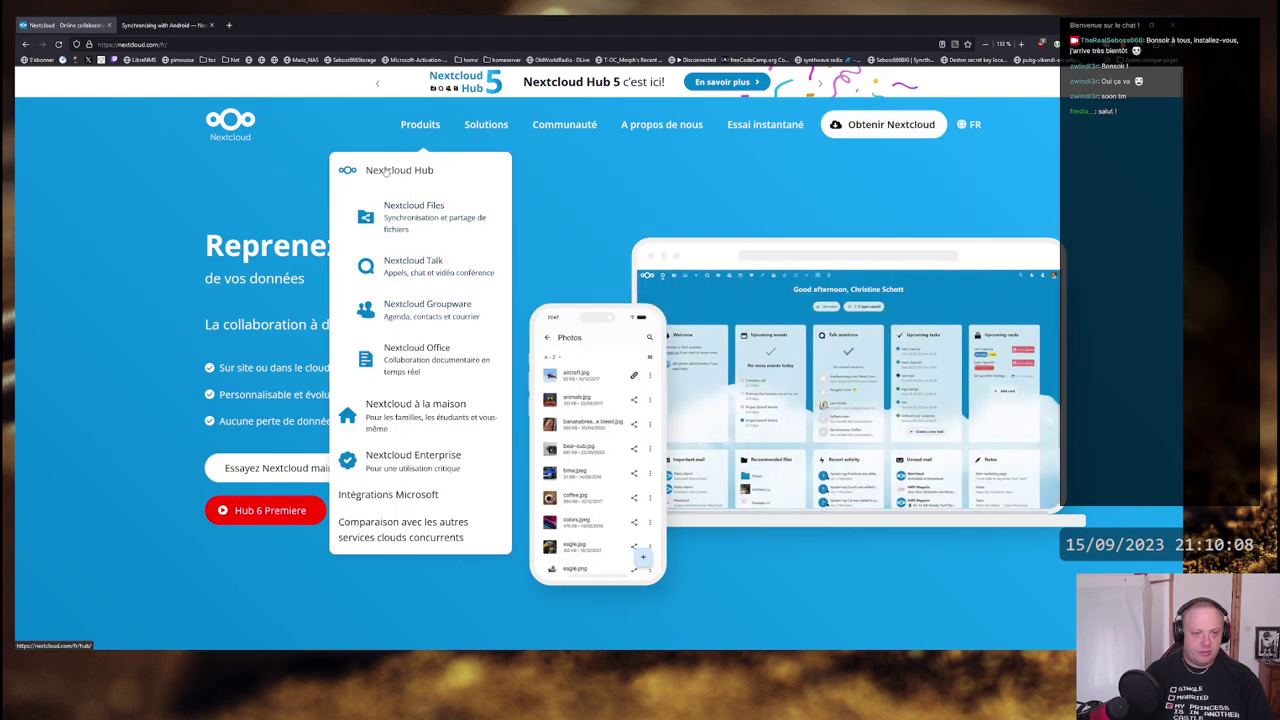
mouse_move(884, 148)
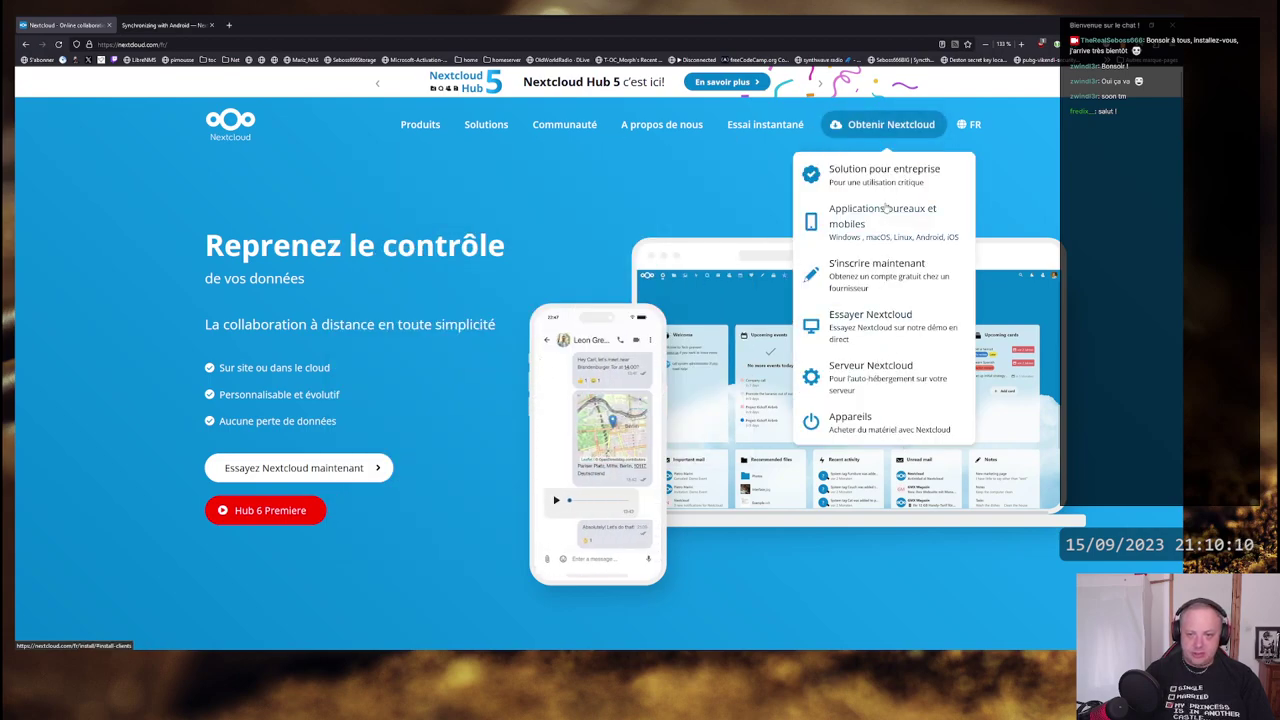
click(868, 380)
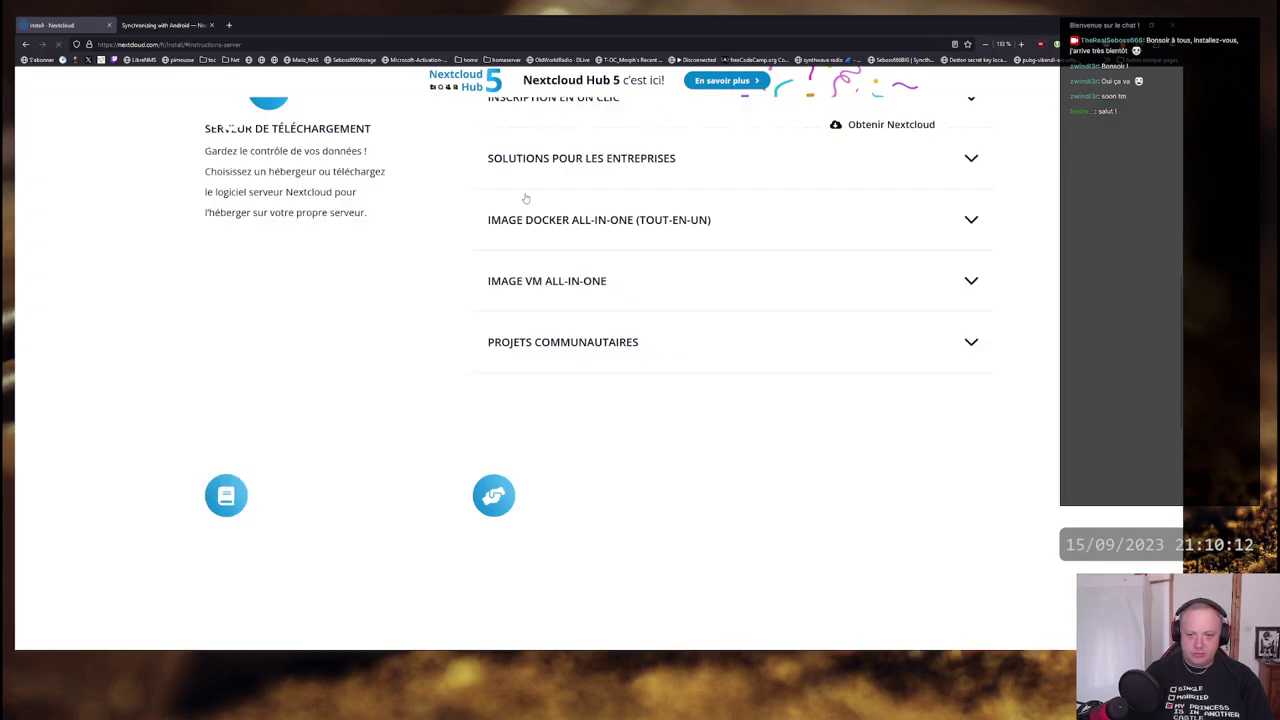
- Expand and collapse the Solutions pour les entreprises section twice, leaving it folded
click(972, 162)
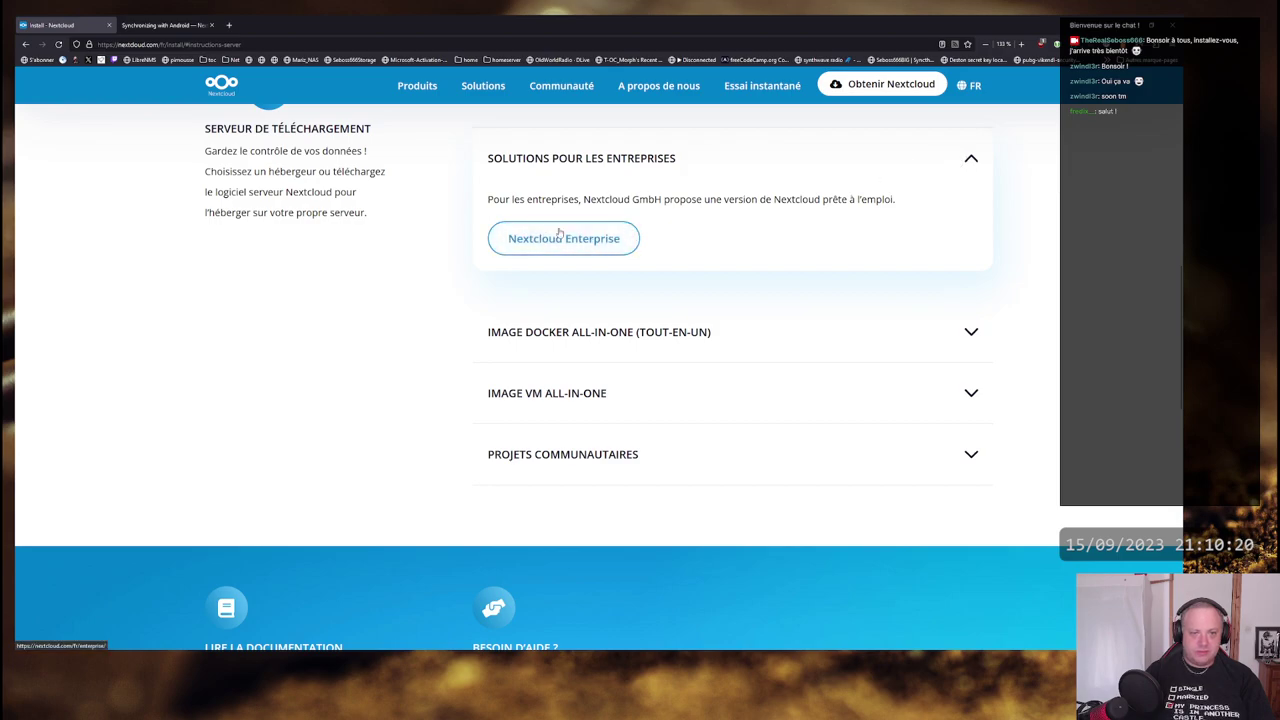
click(967, 165)
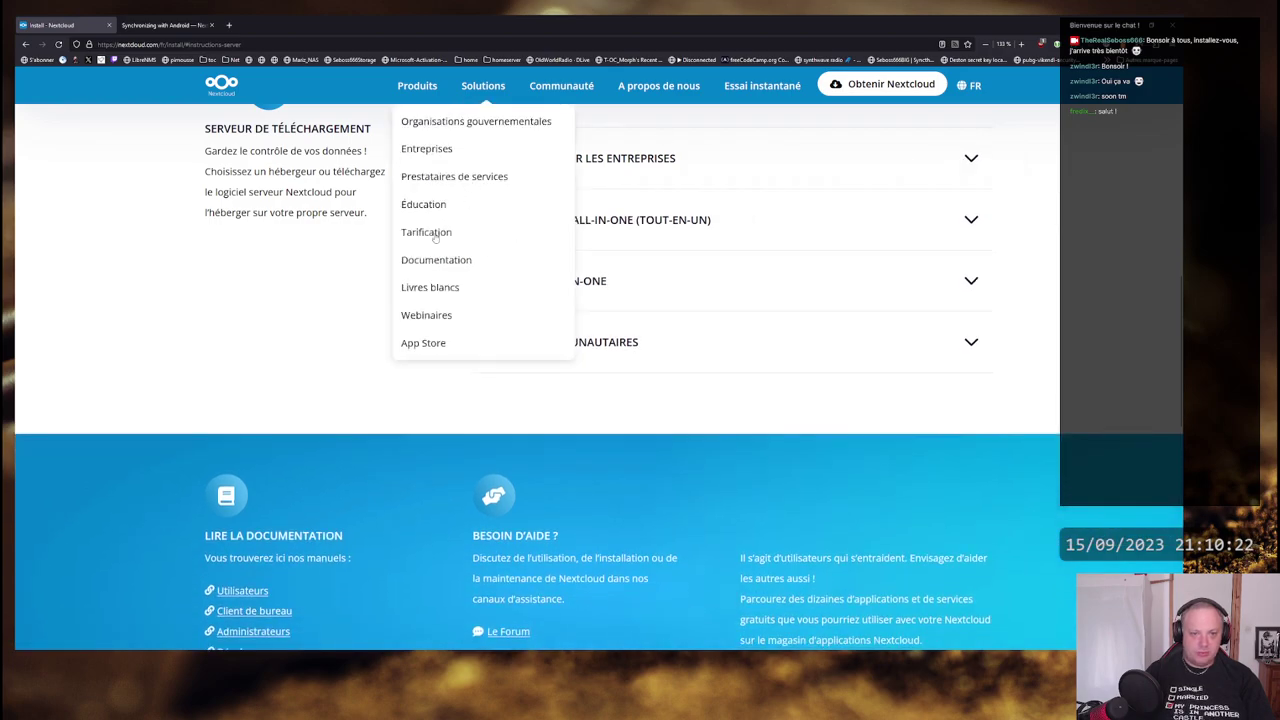
click(962, 166)
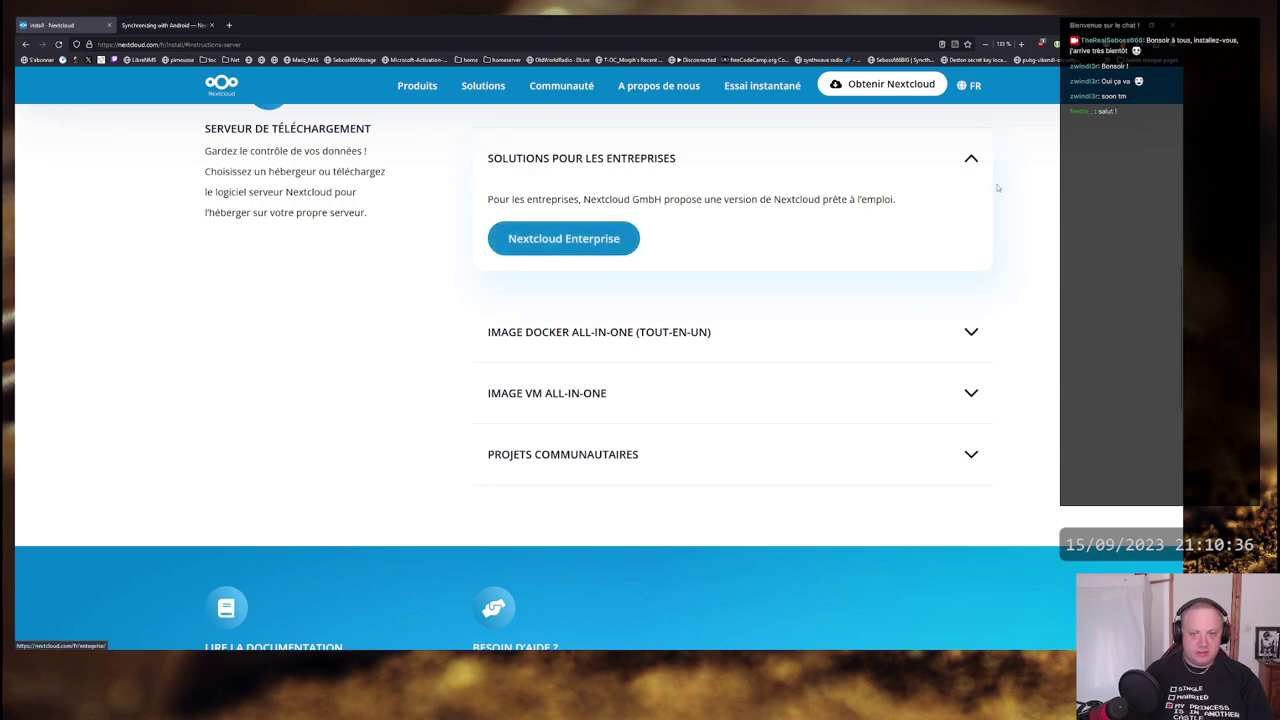
click(970, 161)
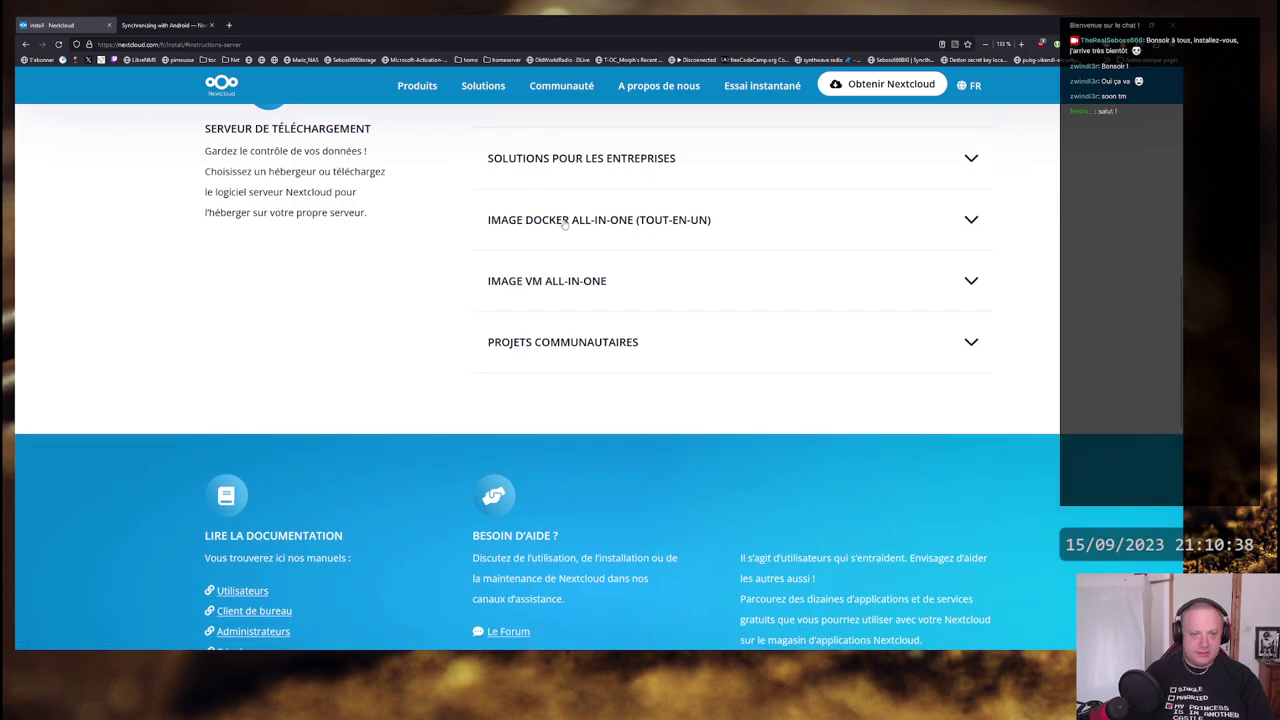
- Expand the Image Docker All-in-One section, read its description, then fold it
click(971, 222)
drag(644, 260, 487, 219)
click(552, 270)
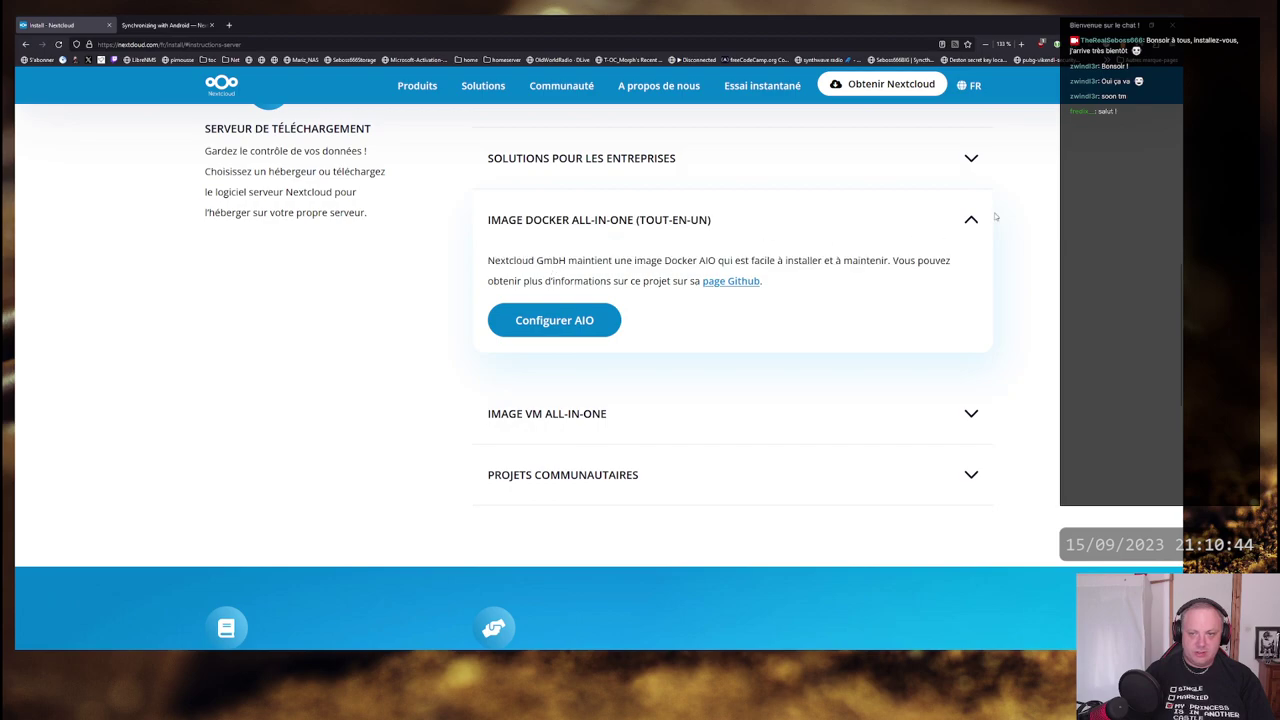
click(971, 222)
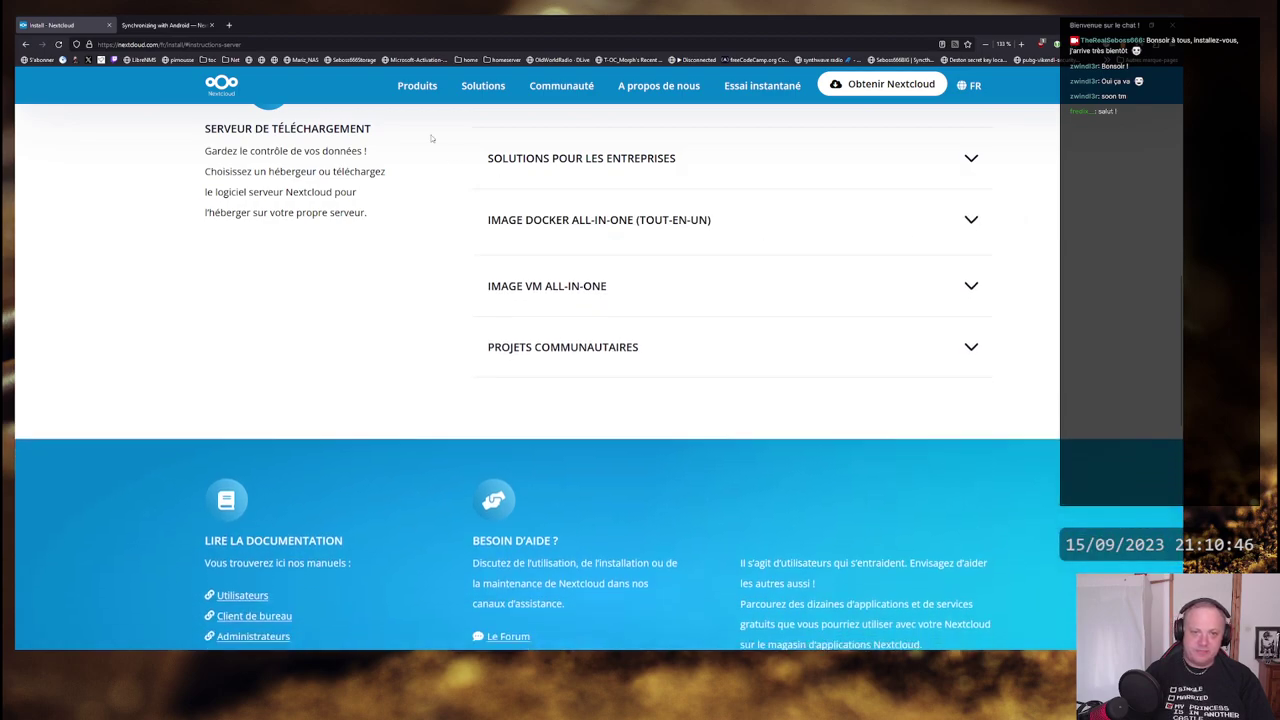
- Expand Image VM All-in-One and read its VirtualBox AIO-VM description
click(971, 281)
drag(488, 321, 952, 373)
click(874, 366)
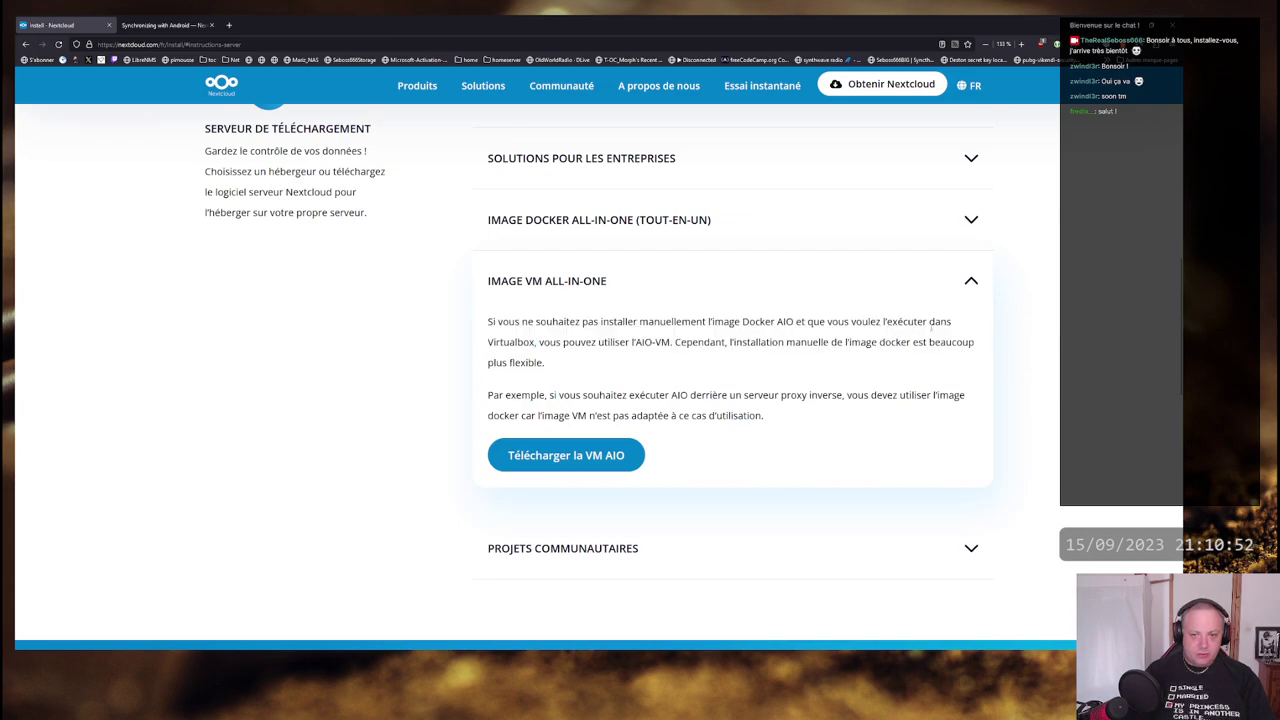
drag(487, 342, 975, 343)
click(975, 343)
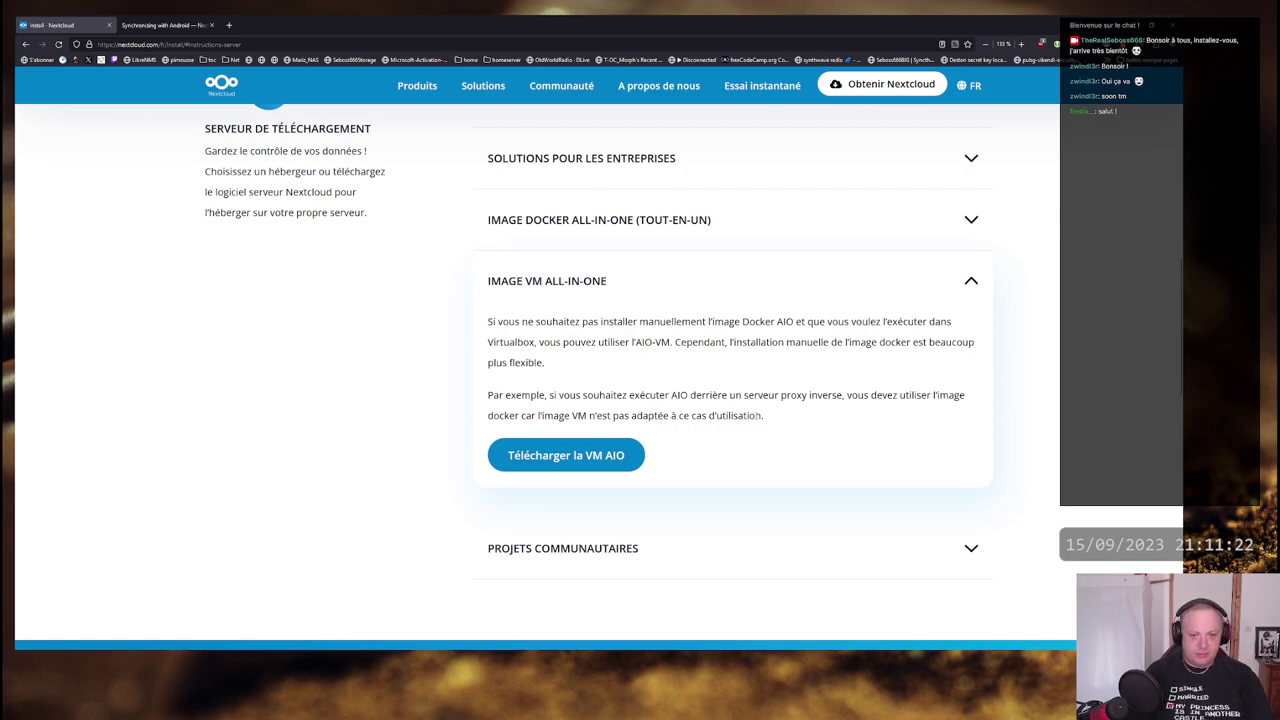
- Fold Image VM All-in-One, expand Projets communautaires, and read the web installer paragraph
click(971, 283)
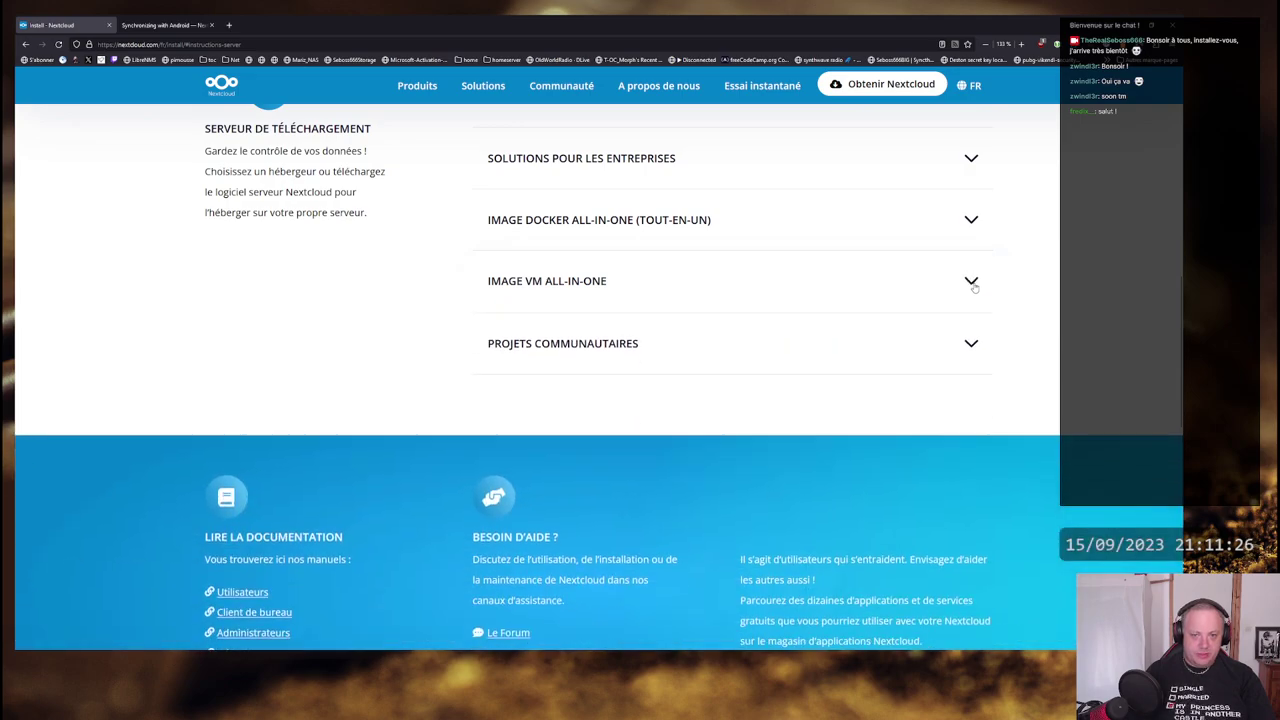
click(968, 342)
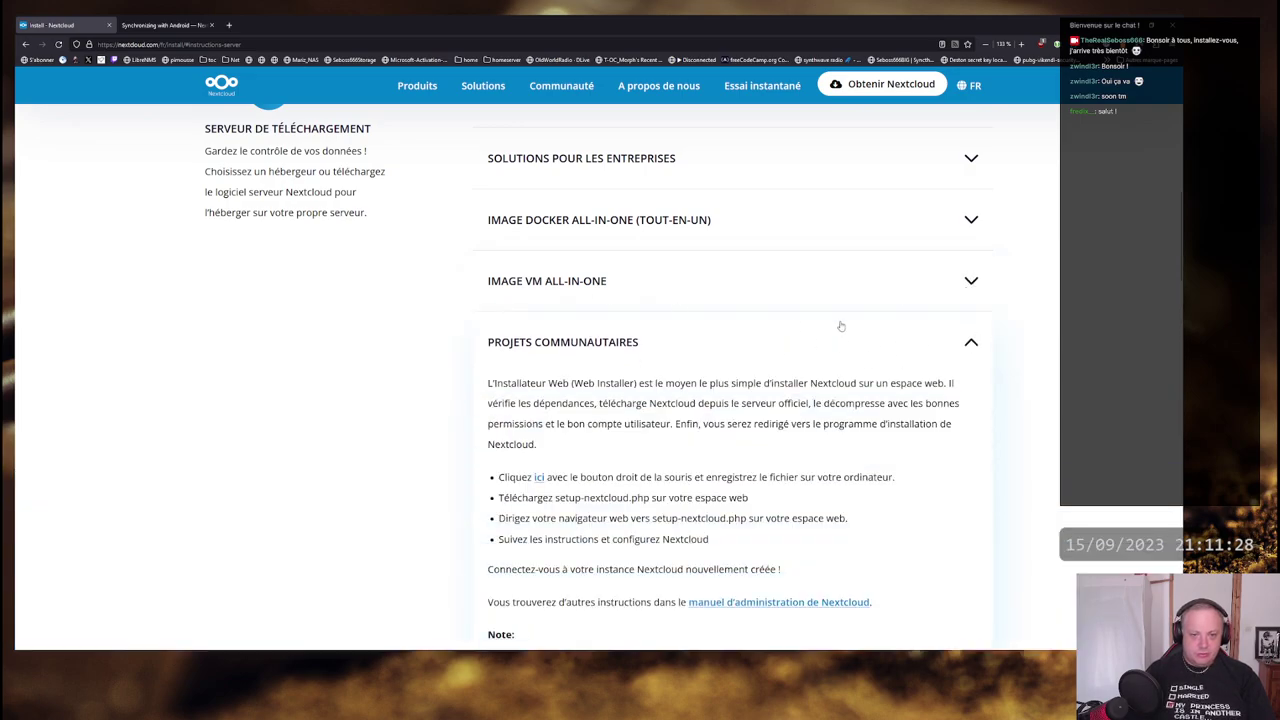
scroll(841, 322, down, 2)
drag(487, 226, 947, 279)
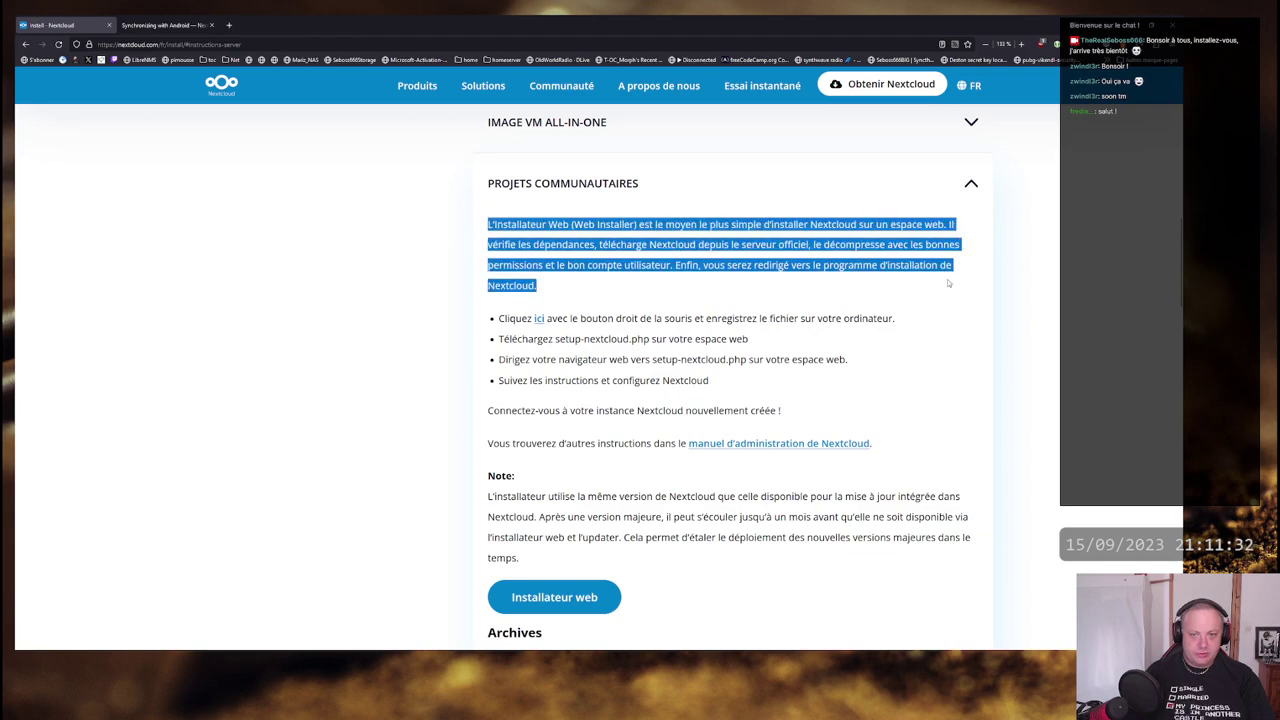
click(619, 289)
drag(551, 290, 862, 287)
click(488, 225)
click(866, 288)
drag(691, 280, 954, 268)
click(749, 283)
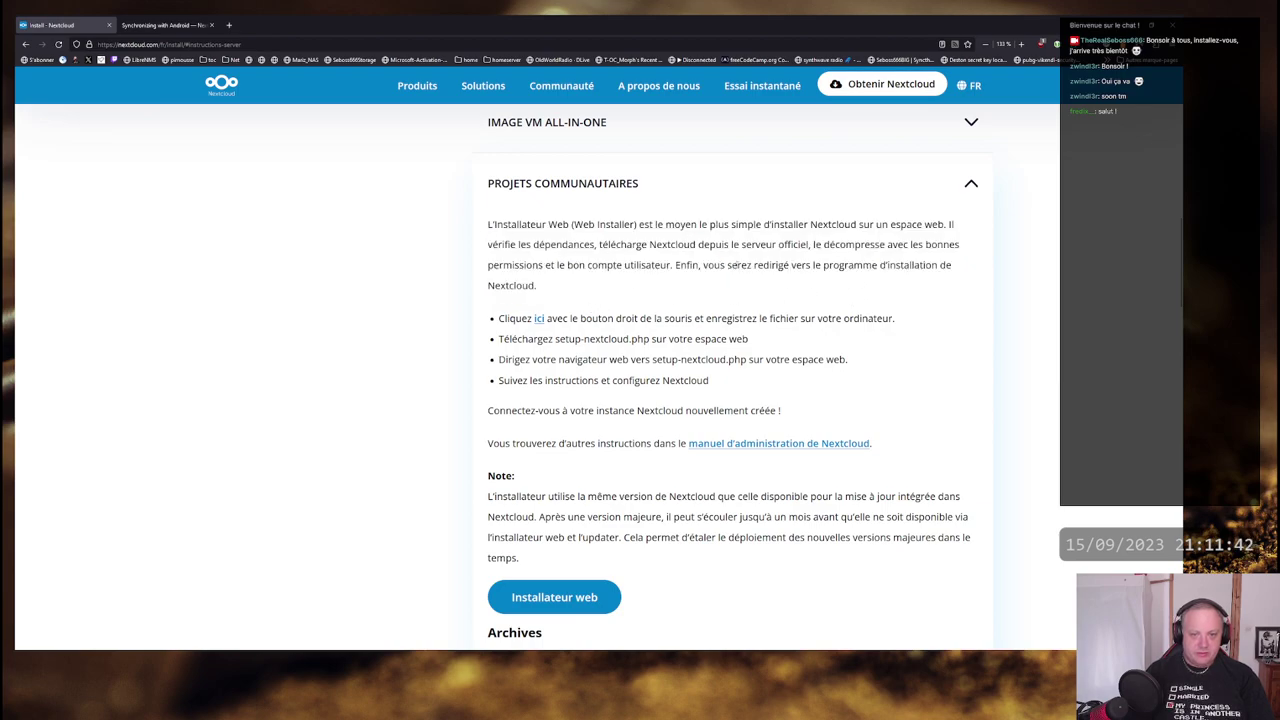
- Read the web installer steps: open setup-nextcloud.php, follow instructions, log into the instance
scroll(739, 294, down, 1)
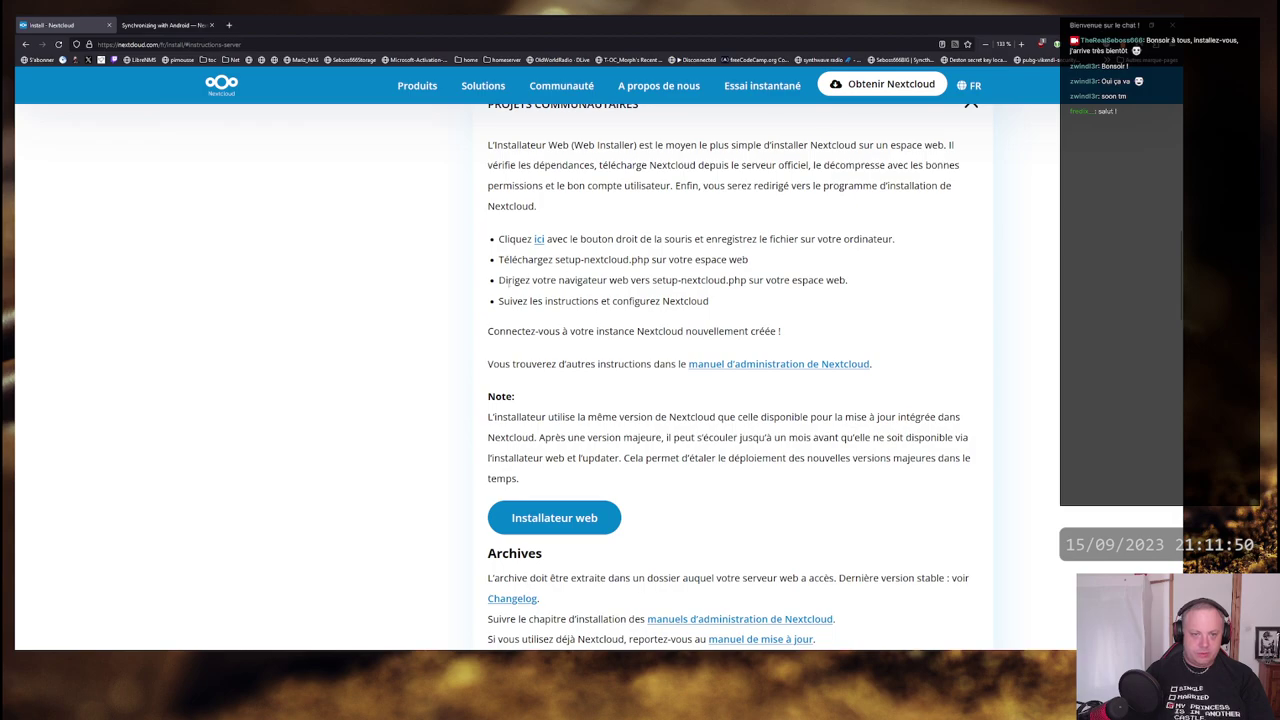
drag(508, 280, 850, 286)
click(845, 286)
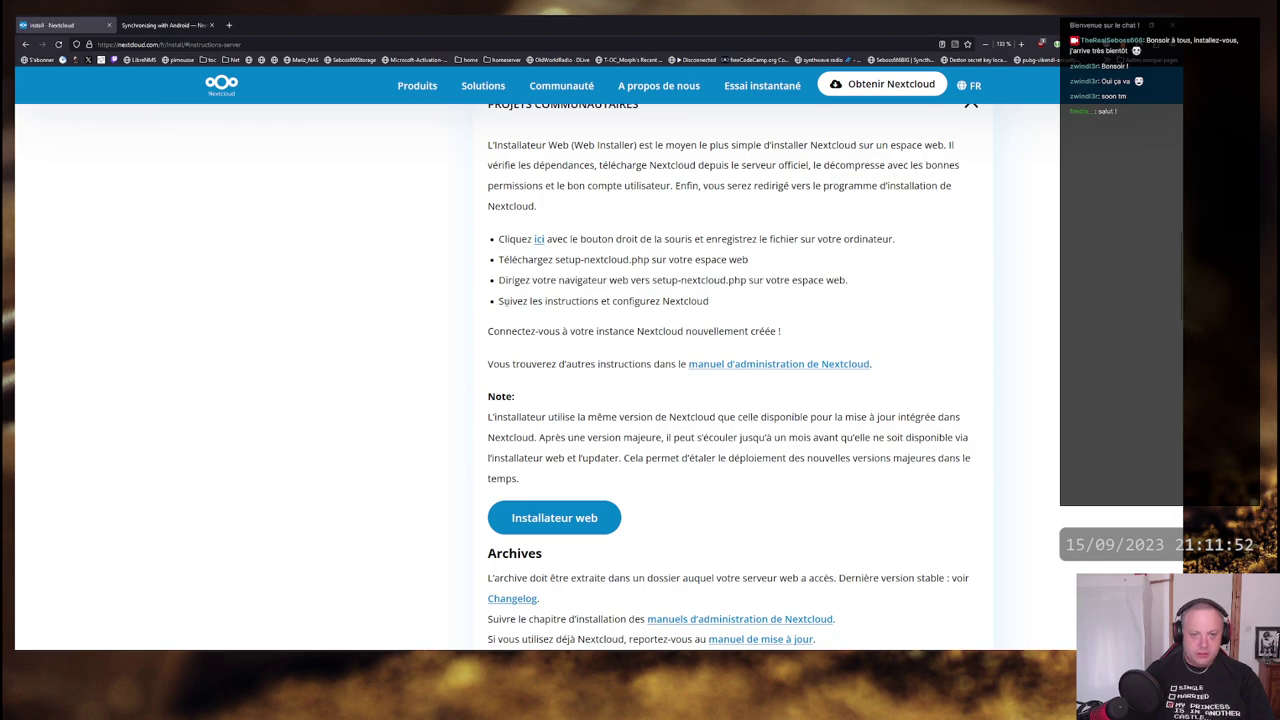
drag(502, 300, 712, 302)
click(714, 304)
drag(487, 331, 775, 330)
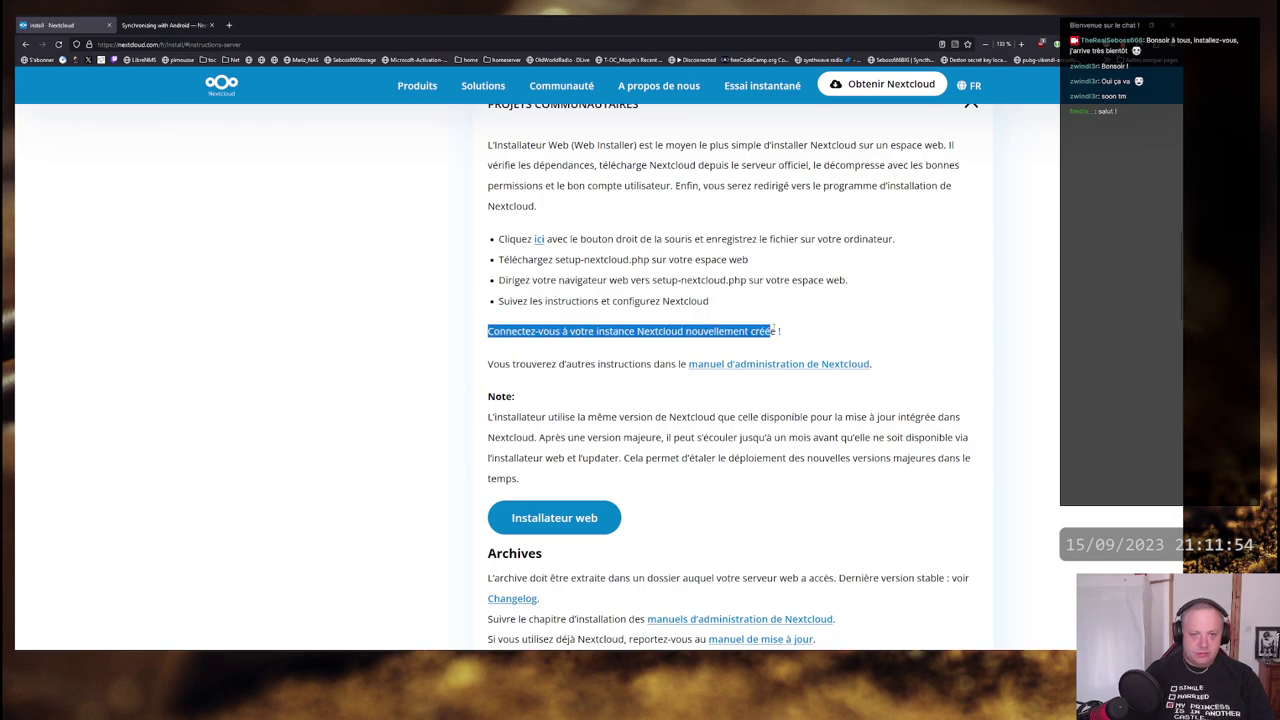
click(776, 331)
scroll(943, 274, down, 2)
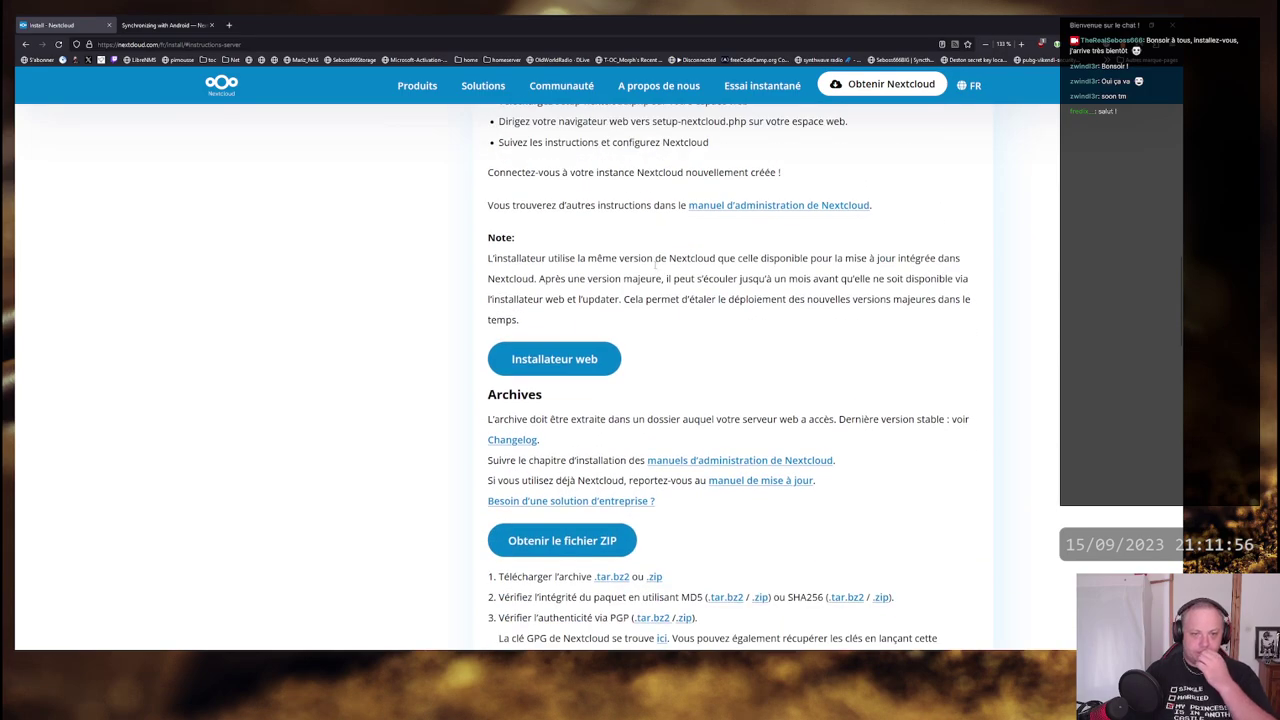
- Read the web installer Note and scroll through the community projects list
drag(489, 258, 951, 259)
click(527, 261)
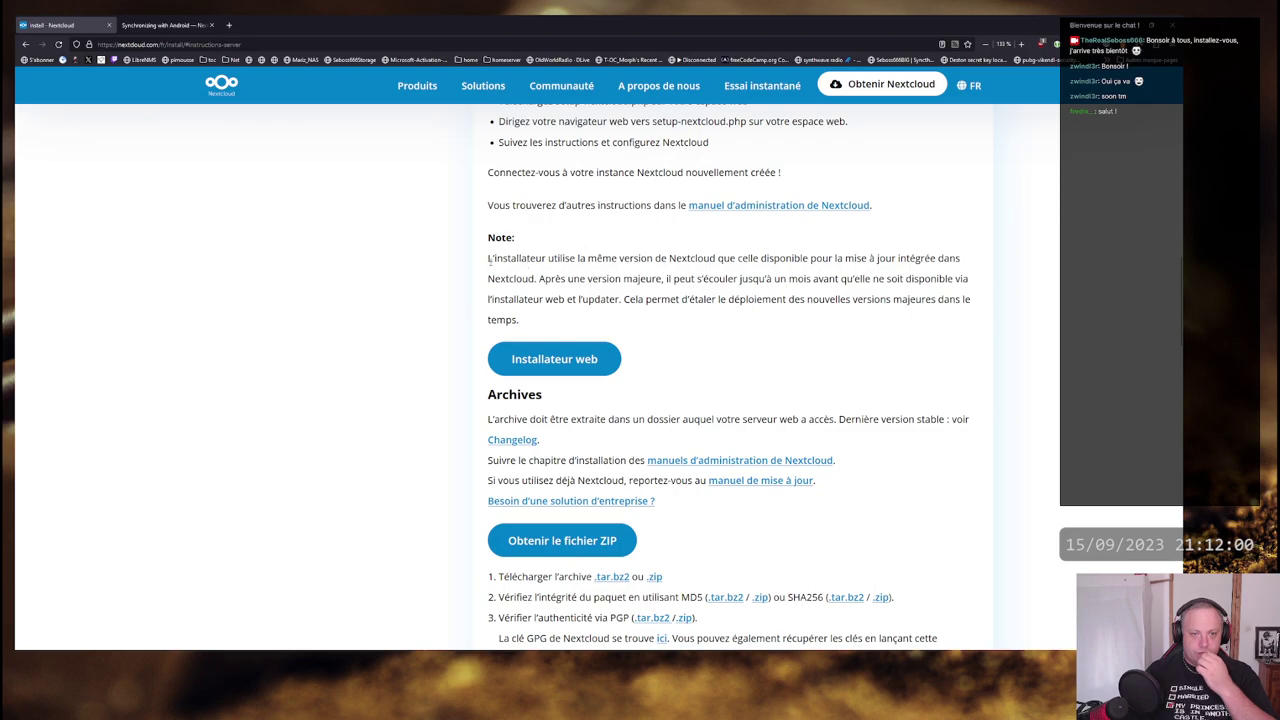
drag(493, 258, 947, 266)
click(947, 268)
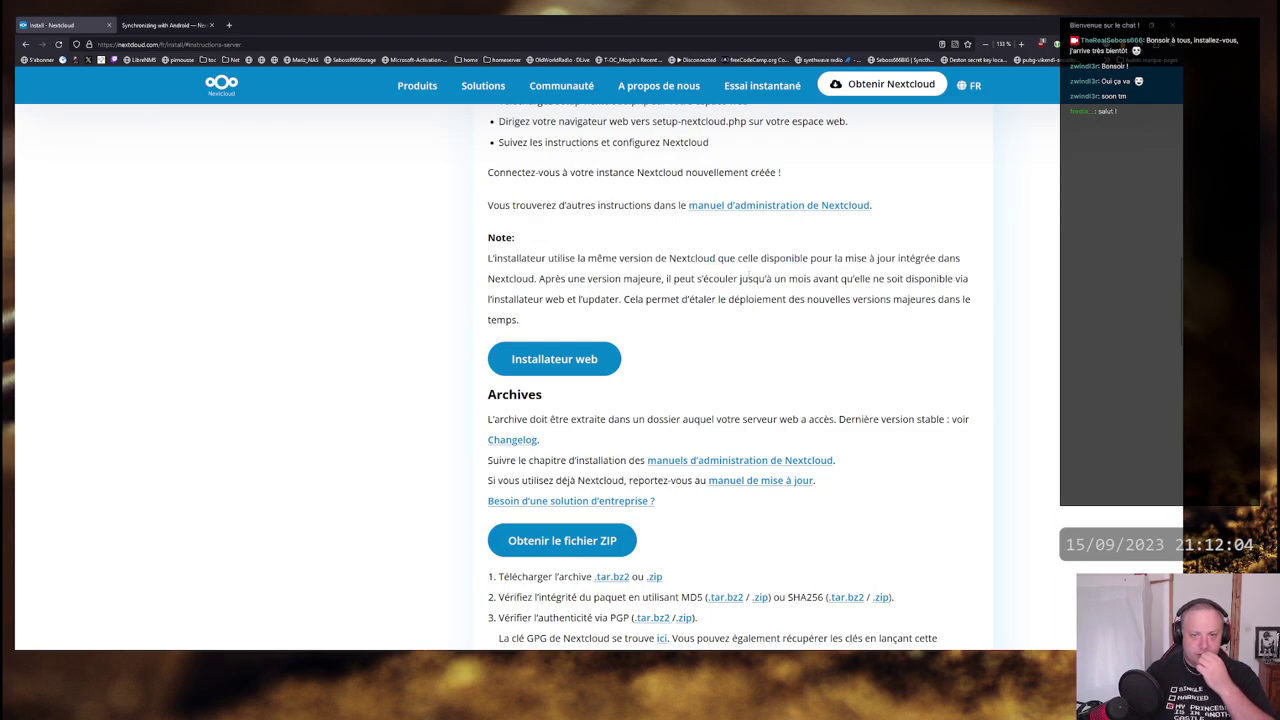
scroll(746, 275, down, 1)
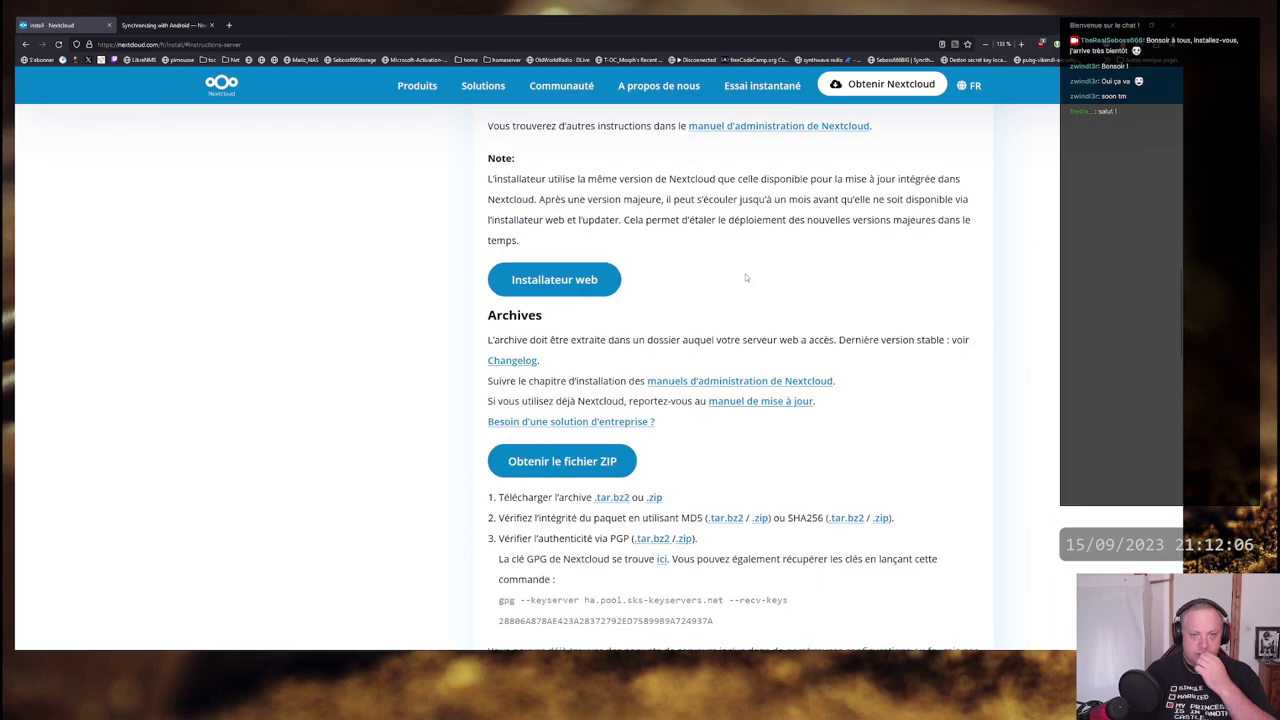
scroll(746, 278, down, 2)
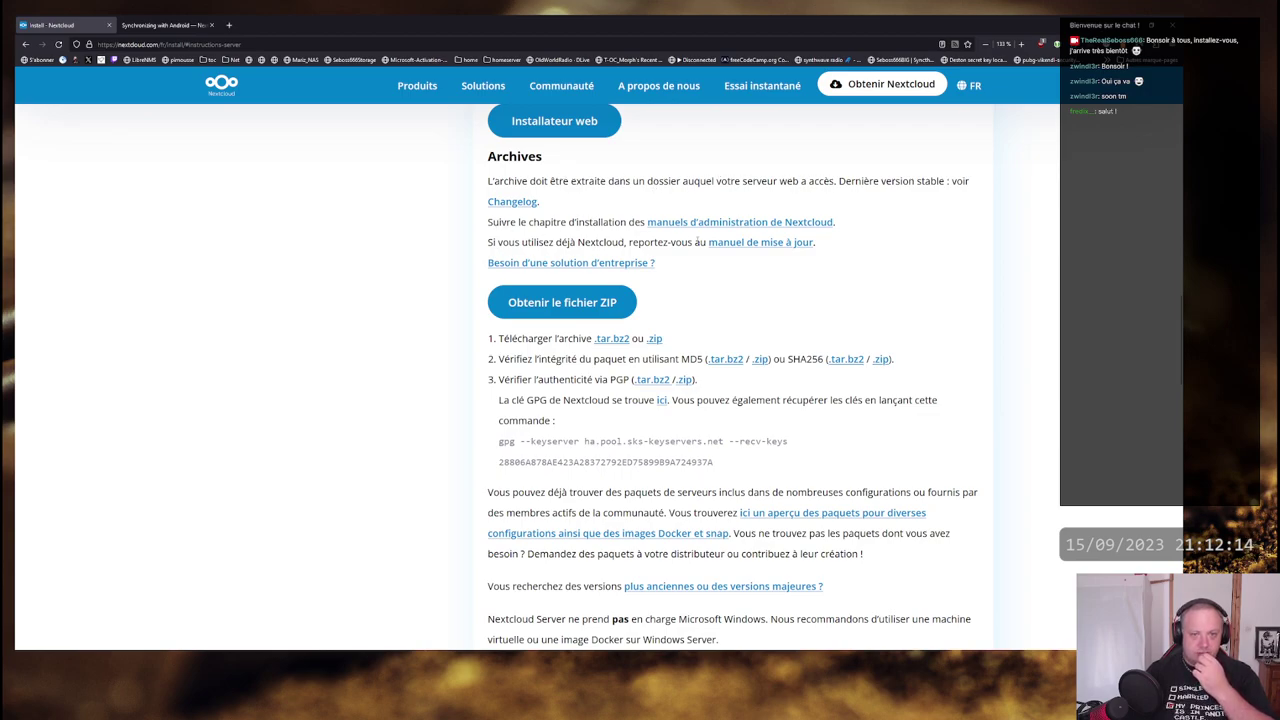
scroll(570, 243, up, 1)
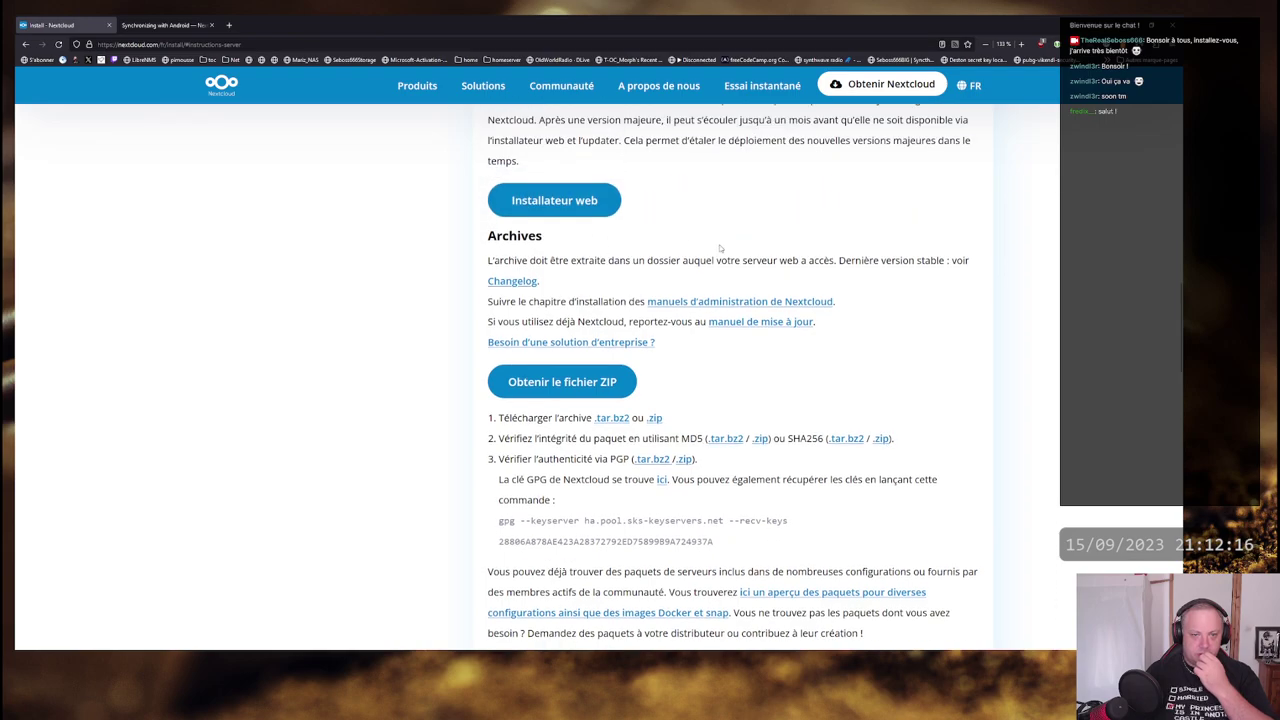
scroll(720, 248, down, 4)
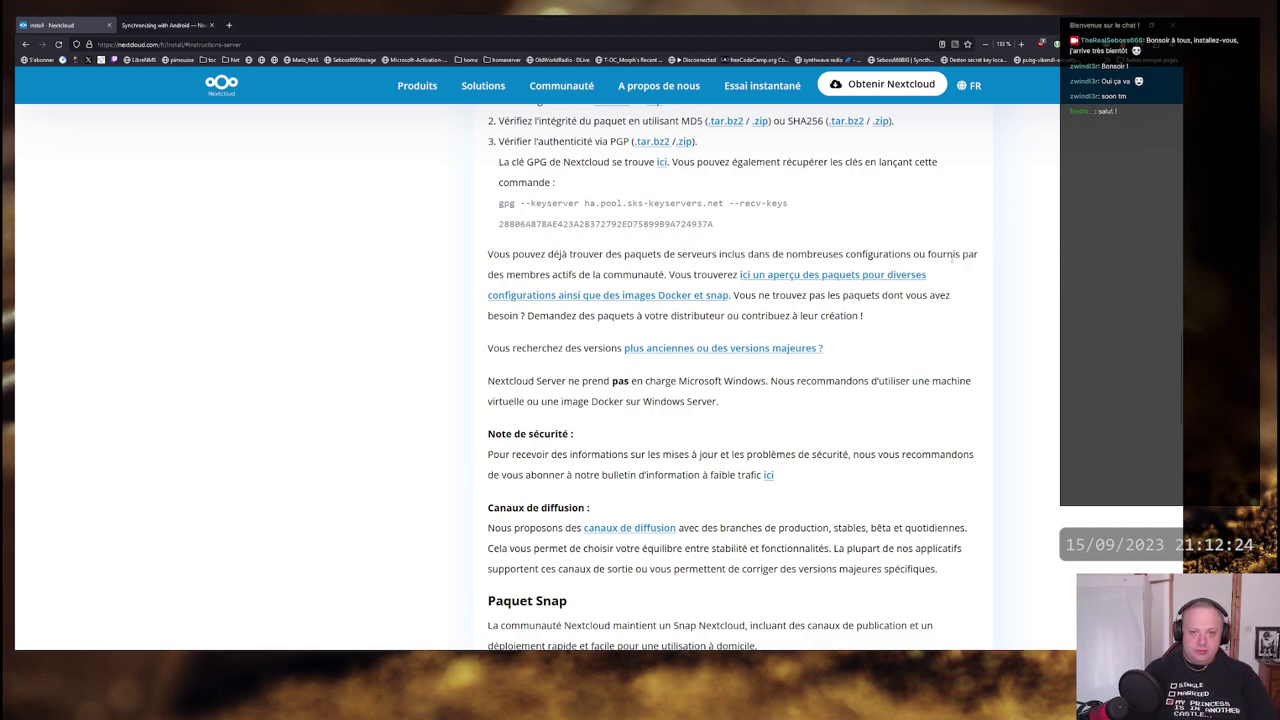
scroll(756, 268, down, 2)
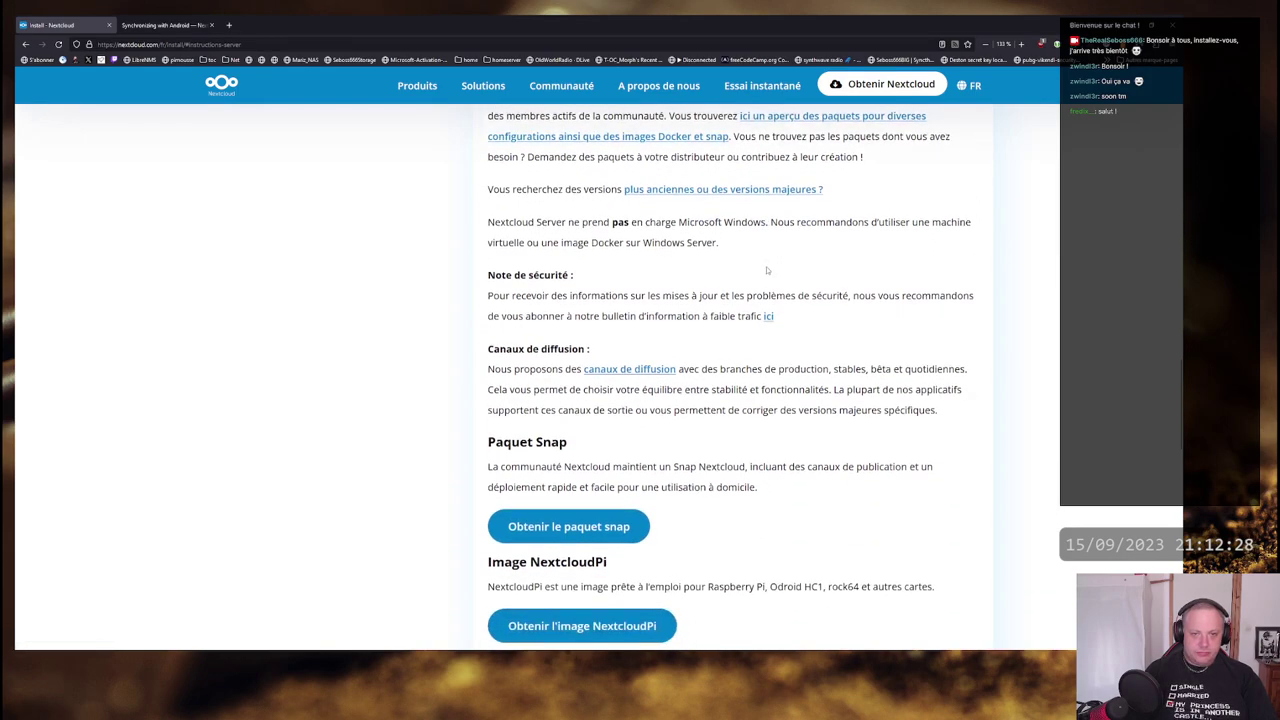
scroll(760, 272, up, 4)
scroll(750, 267, down, 5)
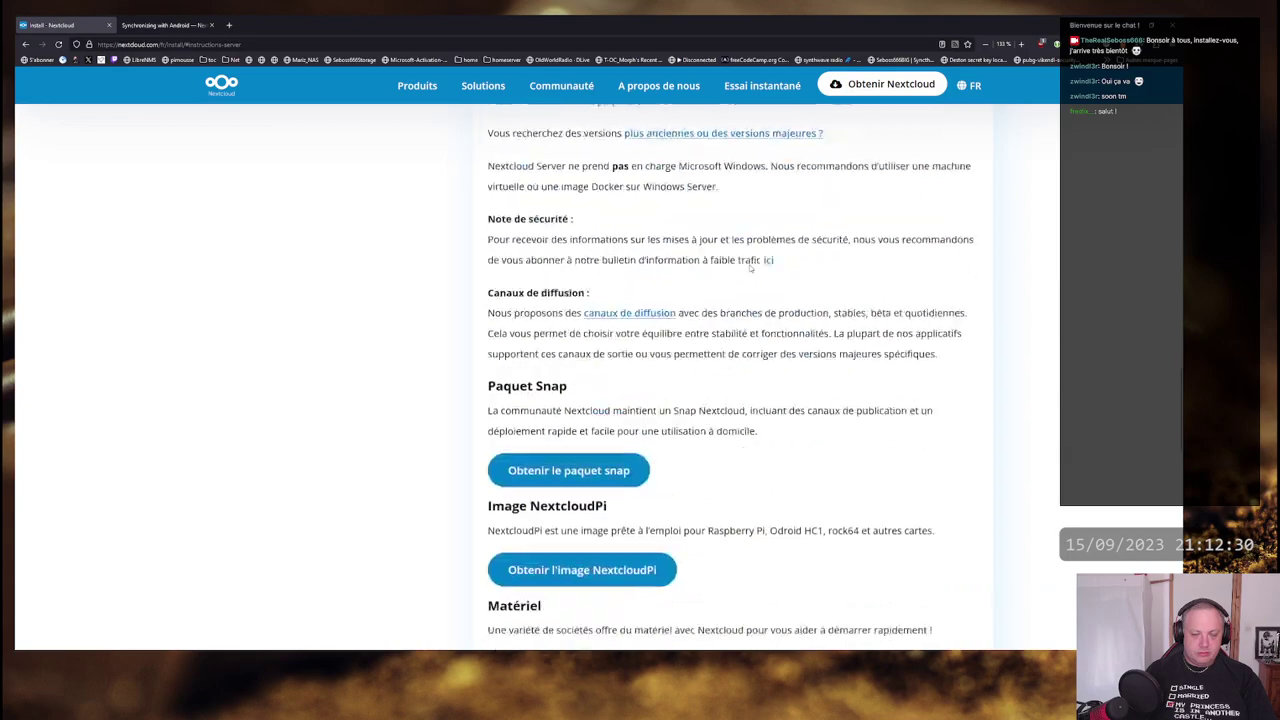
scroll(750, 267, down, 2)
- Read the Paquet Snap and Image NextcloudPi entries, then open 'Matériel avec Nextcloud' in a new tab
drag(489, 205, 588, 206)
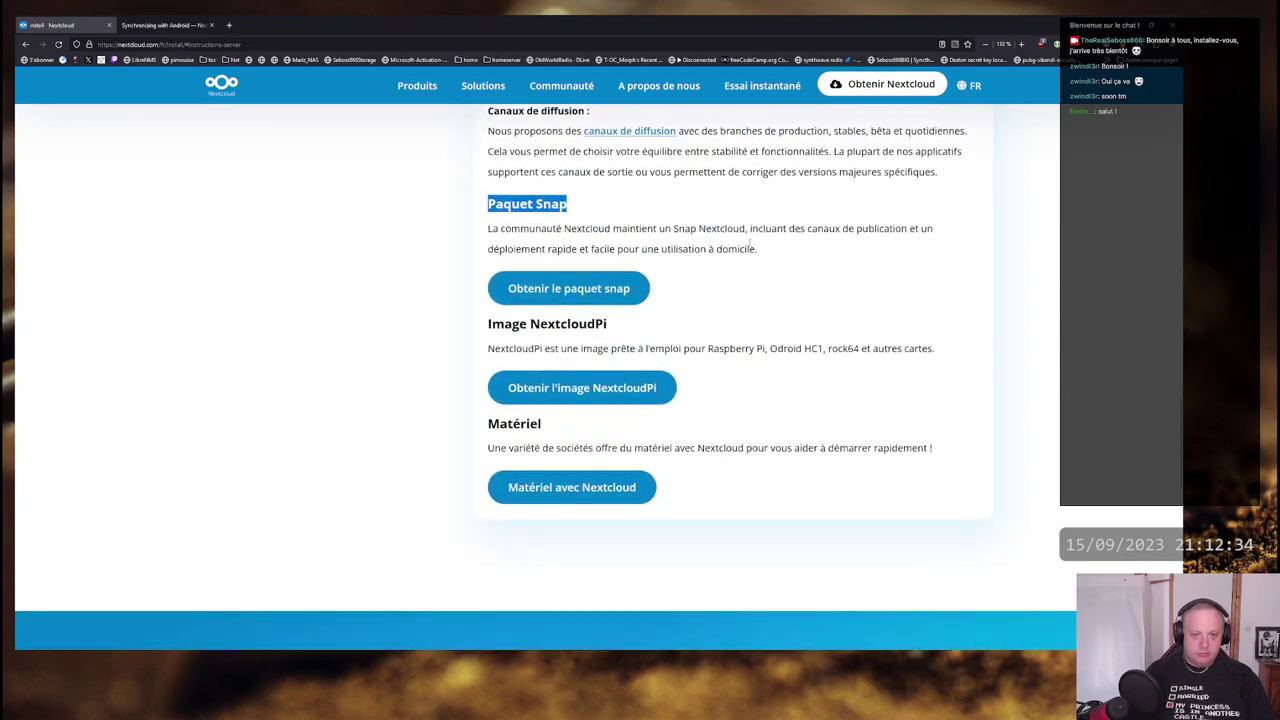
mouse_move(485, 325)
mouse_down()
mouse_move(936, 348)
mouse_move(629, 347)
mouse_move(486, 324)
mouse_up()
click(931, 345)
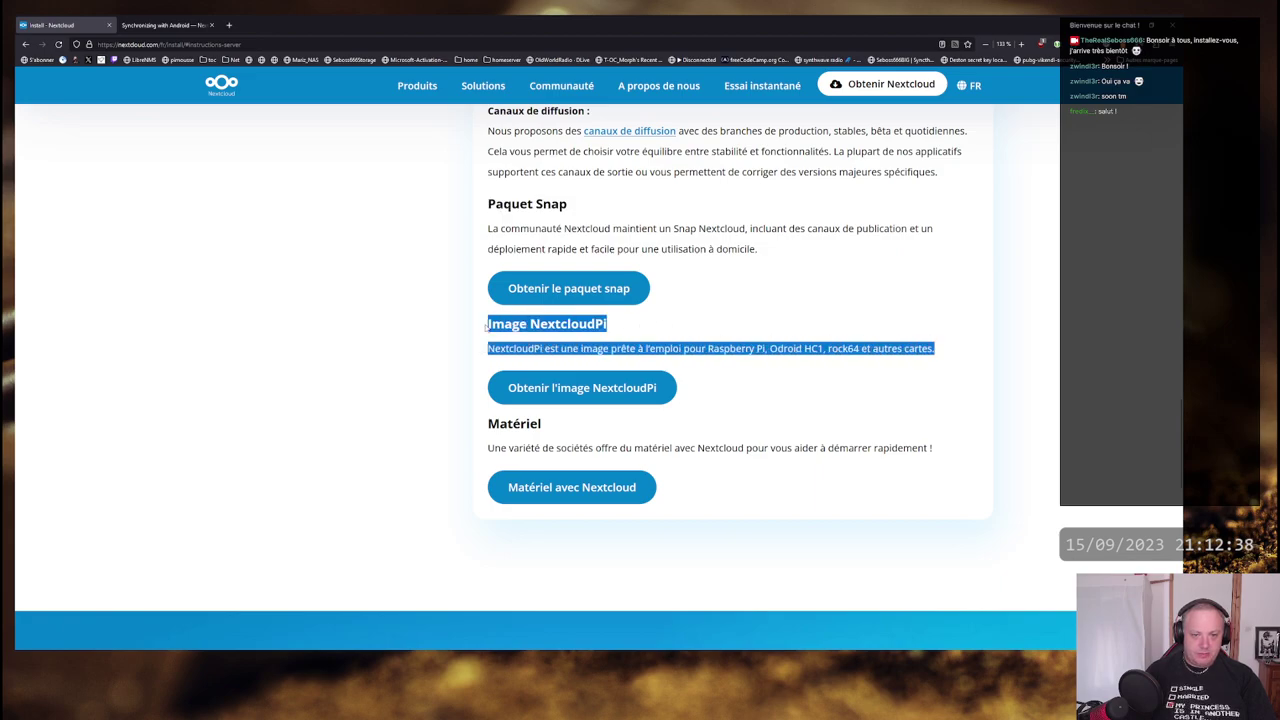
click(486, 325)
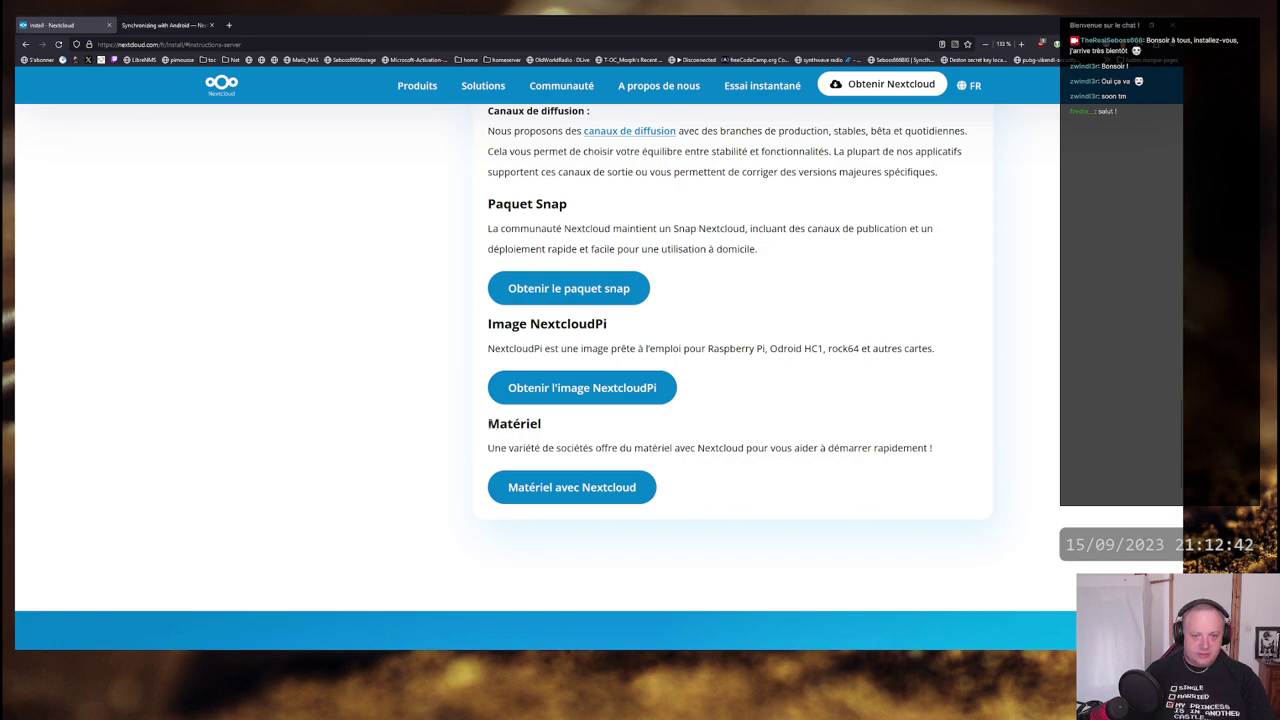
click(553, 488)
- Scroll the Devices page and read the Nextcloud on TrueNAS heading
mouse_move(583, 136)
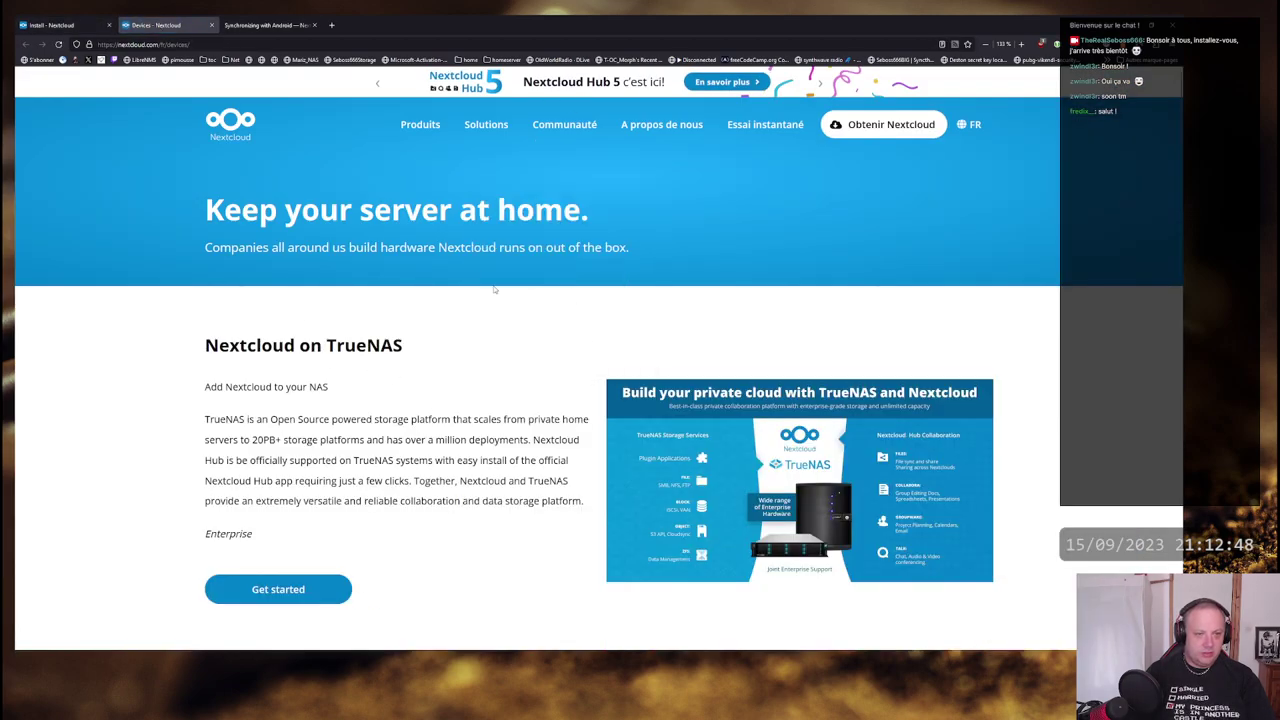
scroll(242, 344, down, 2)
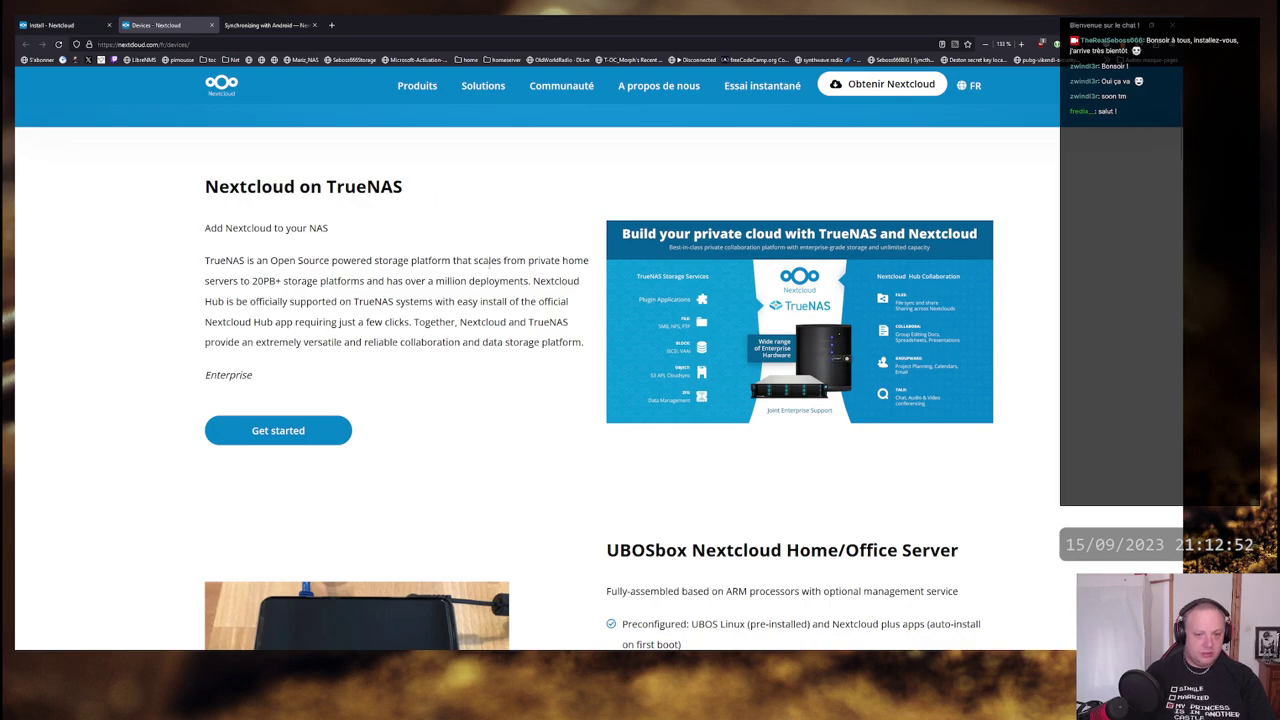
scroll(490, 261, down, 3)
scroll(514, 277, up, 3)
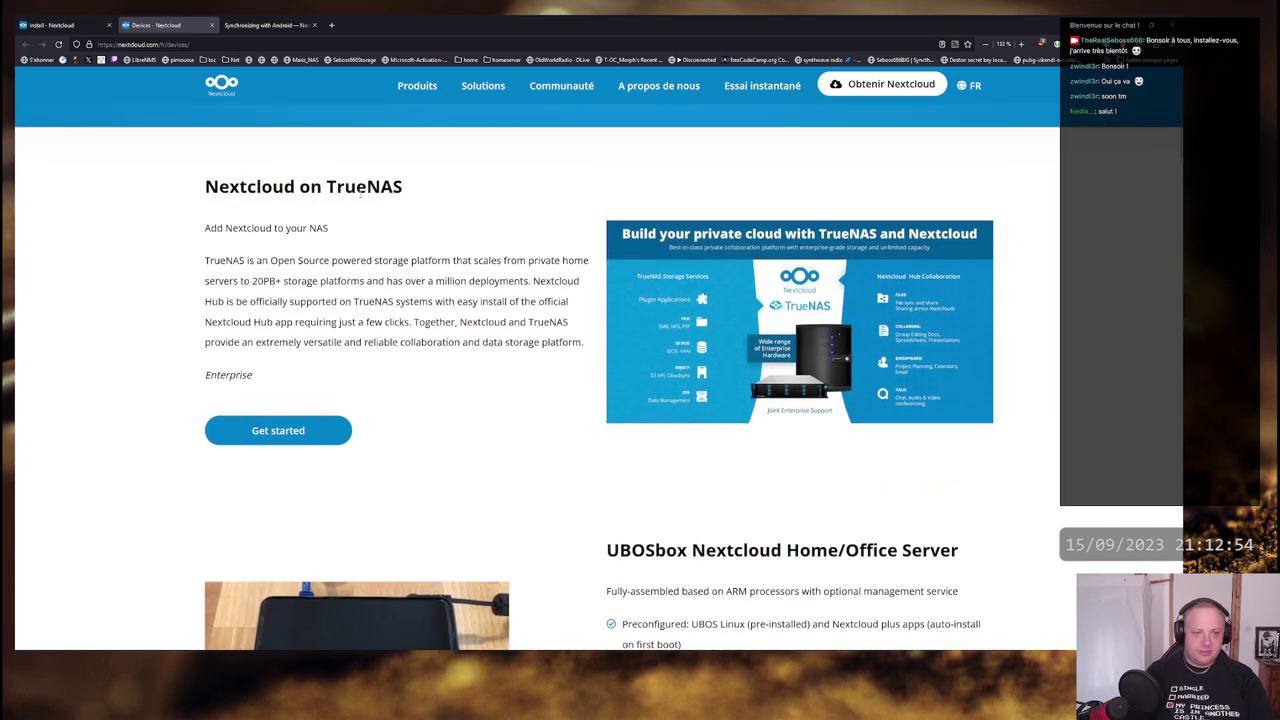
drag(326, 188, 410, 190)
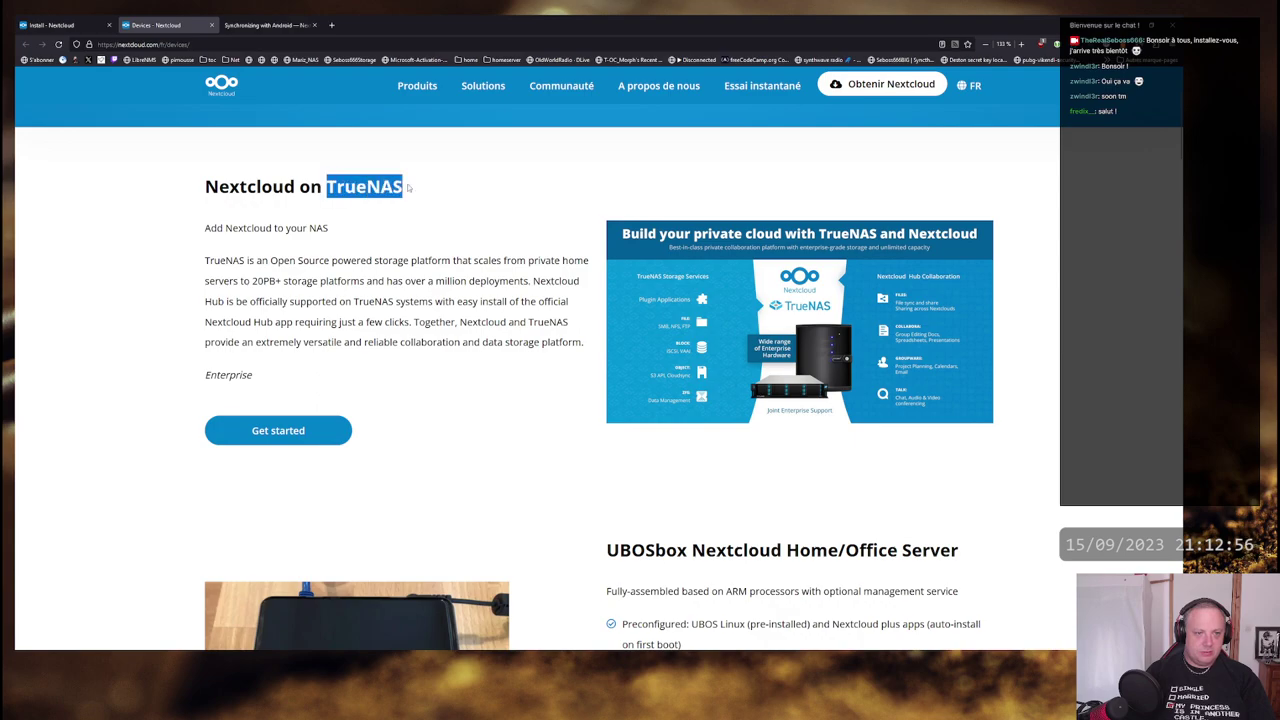
click(370, 188)
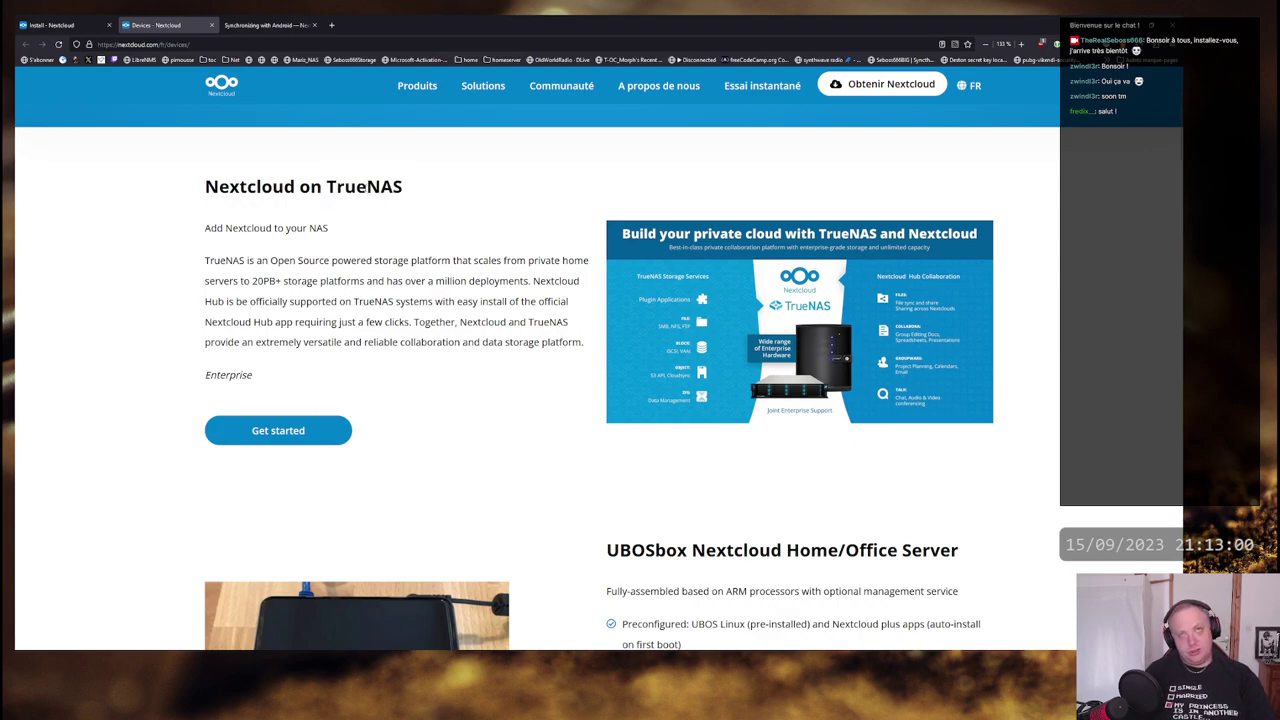
double_click(364, 186)
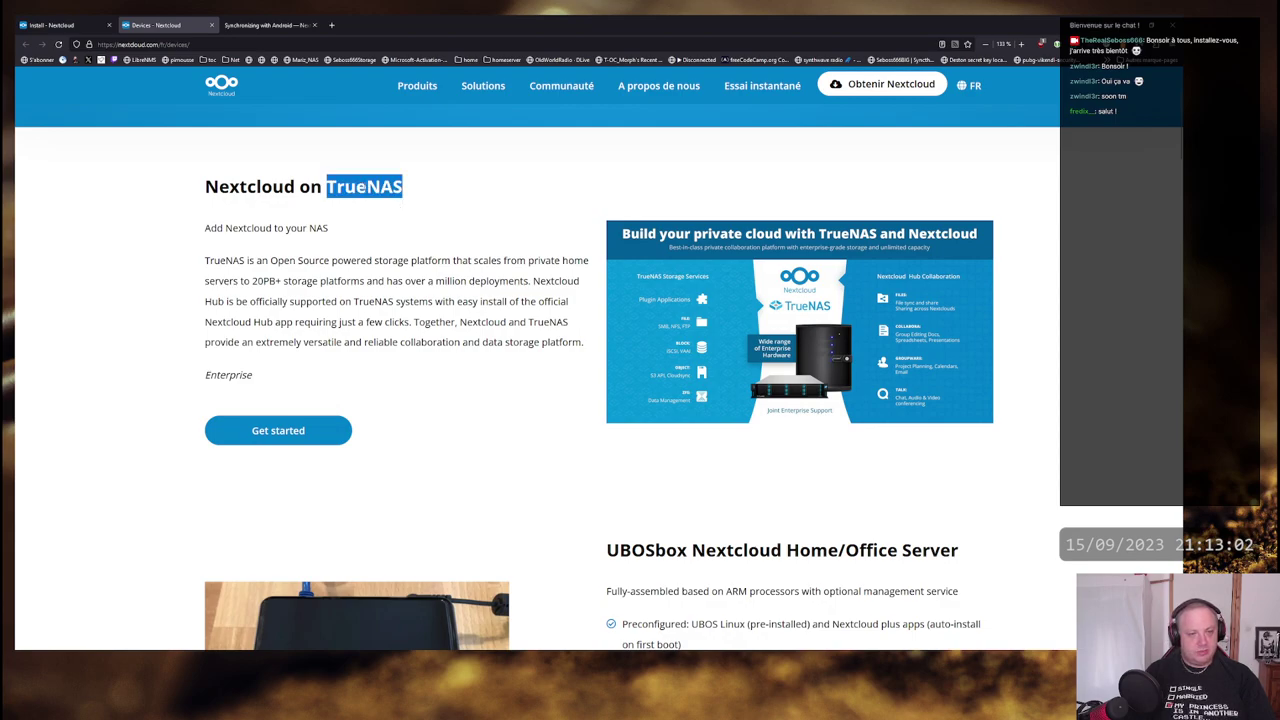
click(364, 186)
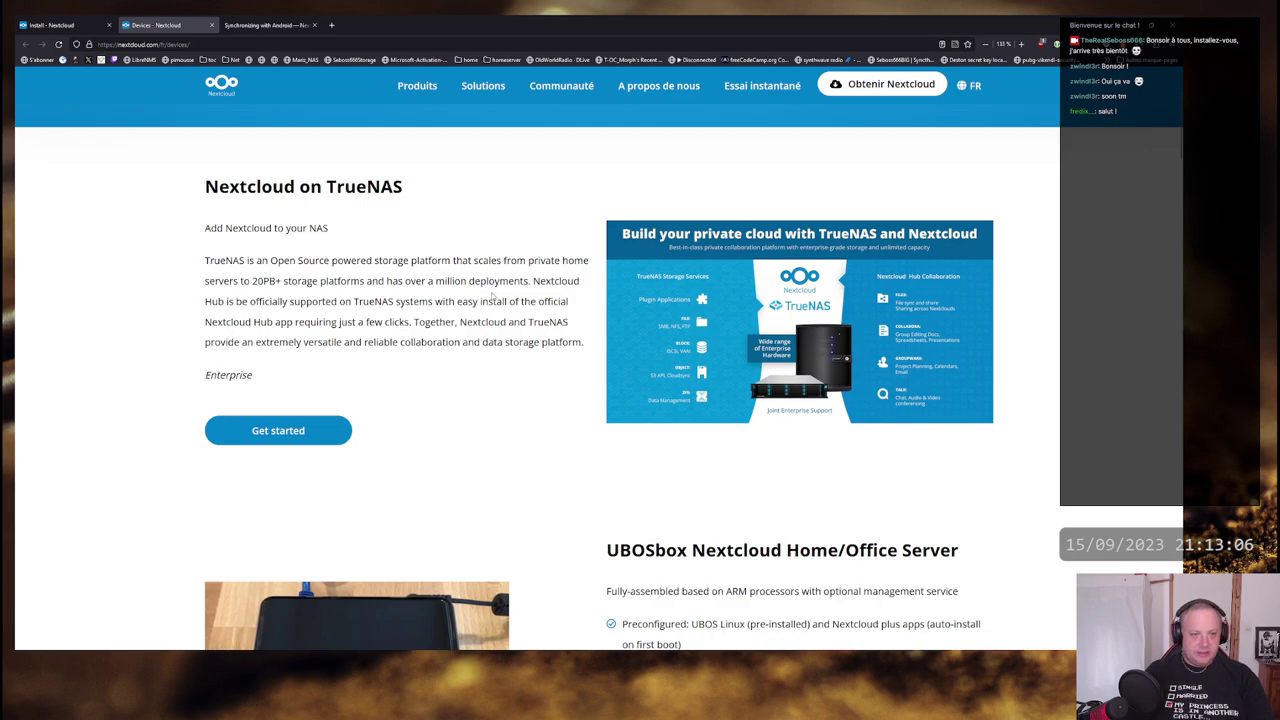
scroll(492, 295, down, 3)
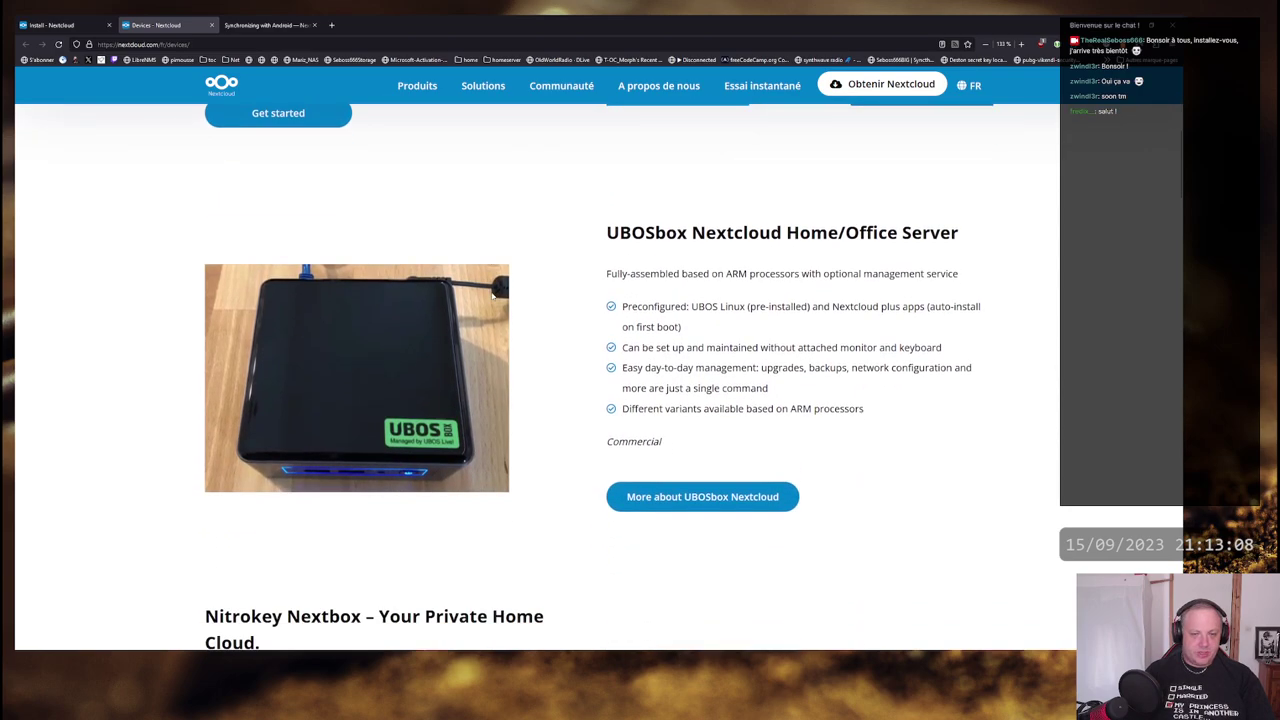
scroll(492, 295, up, 2)
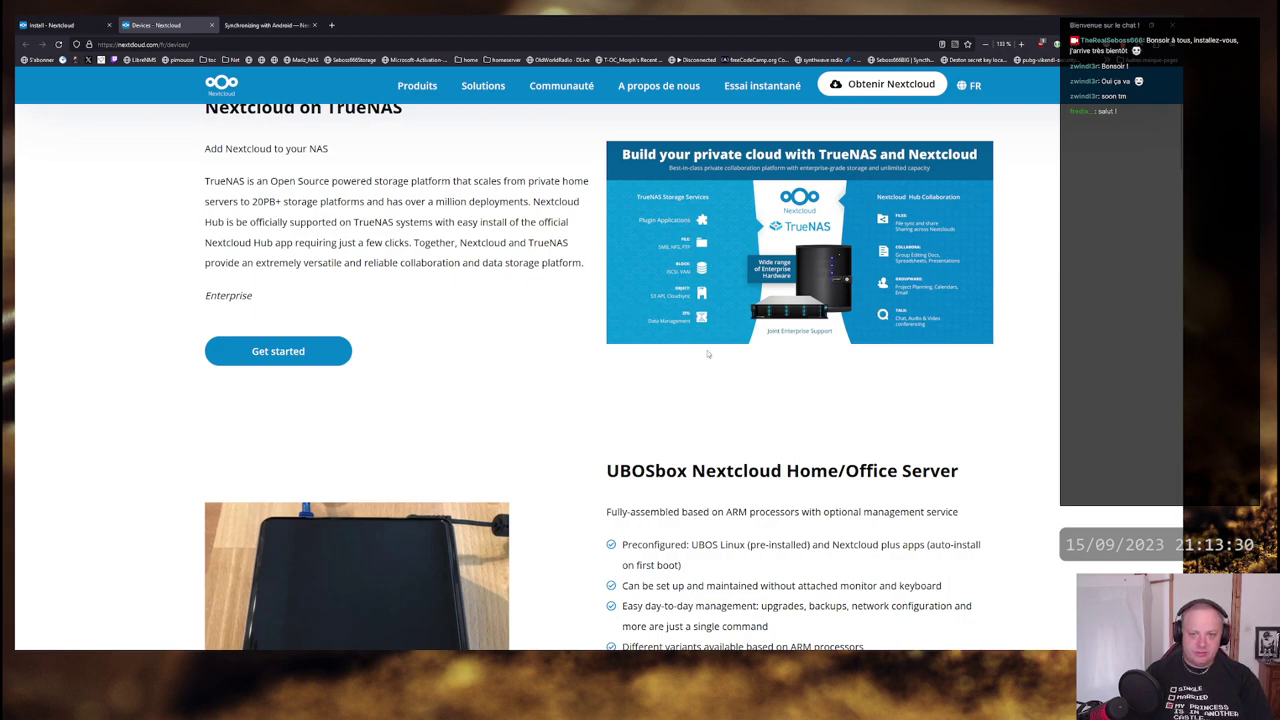
scroll(707, 353, up, 1)
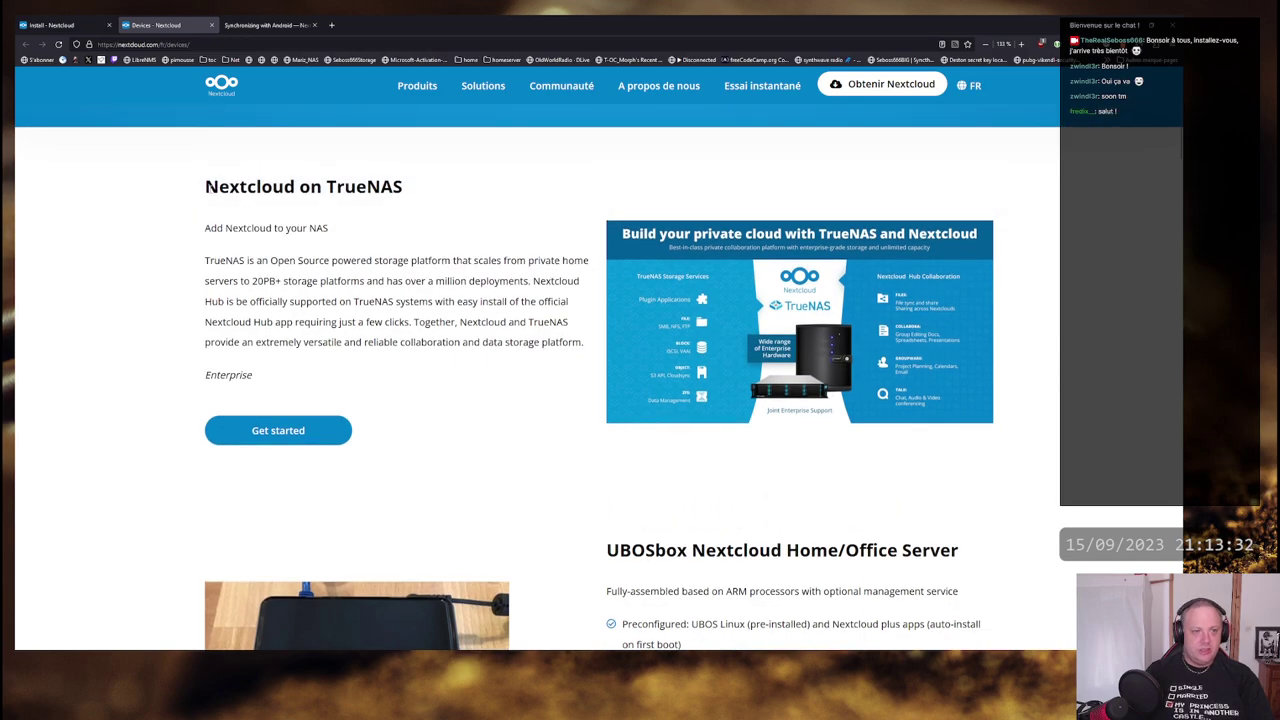
drag(205, 187, 404, 187)
click(404, 187)
- Scroll through the remaining devices and back to the 'Keep your server at home.' headline
scroll(556, 339, down, 3)
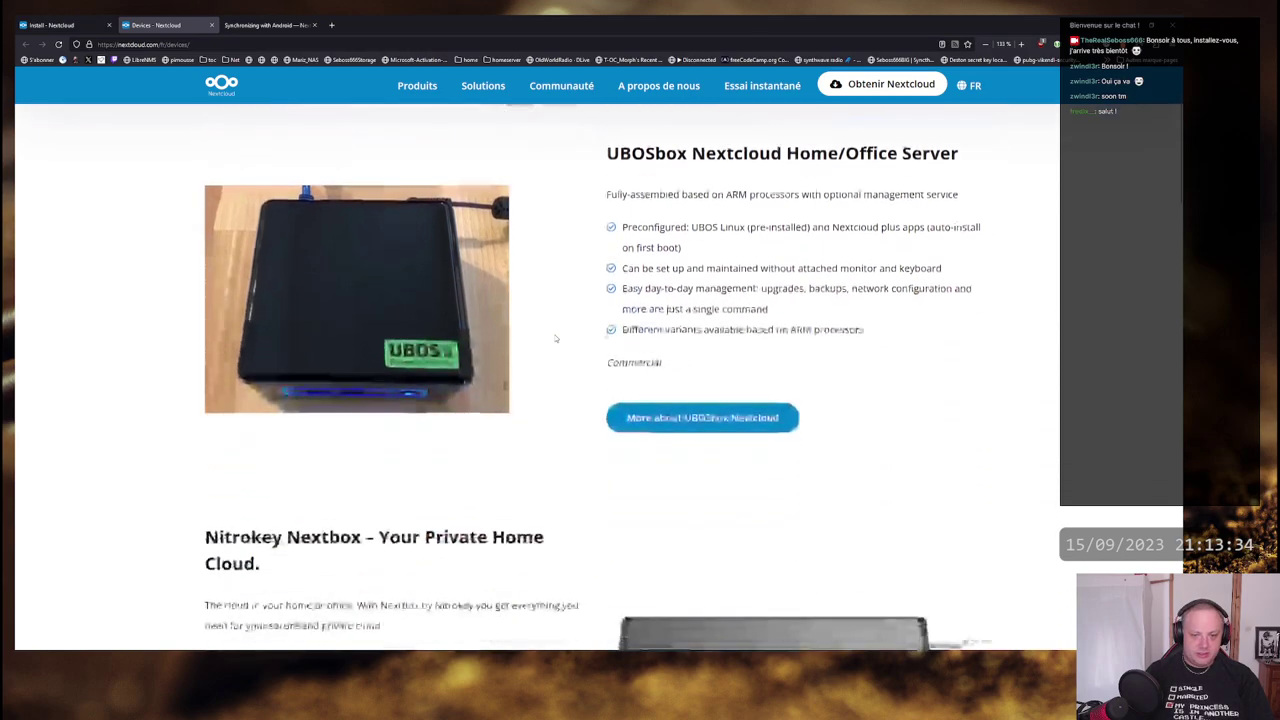
scroll(554, 330, down, 3)
scroll(550, 315, down, 3)
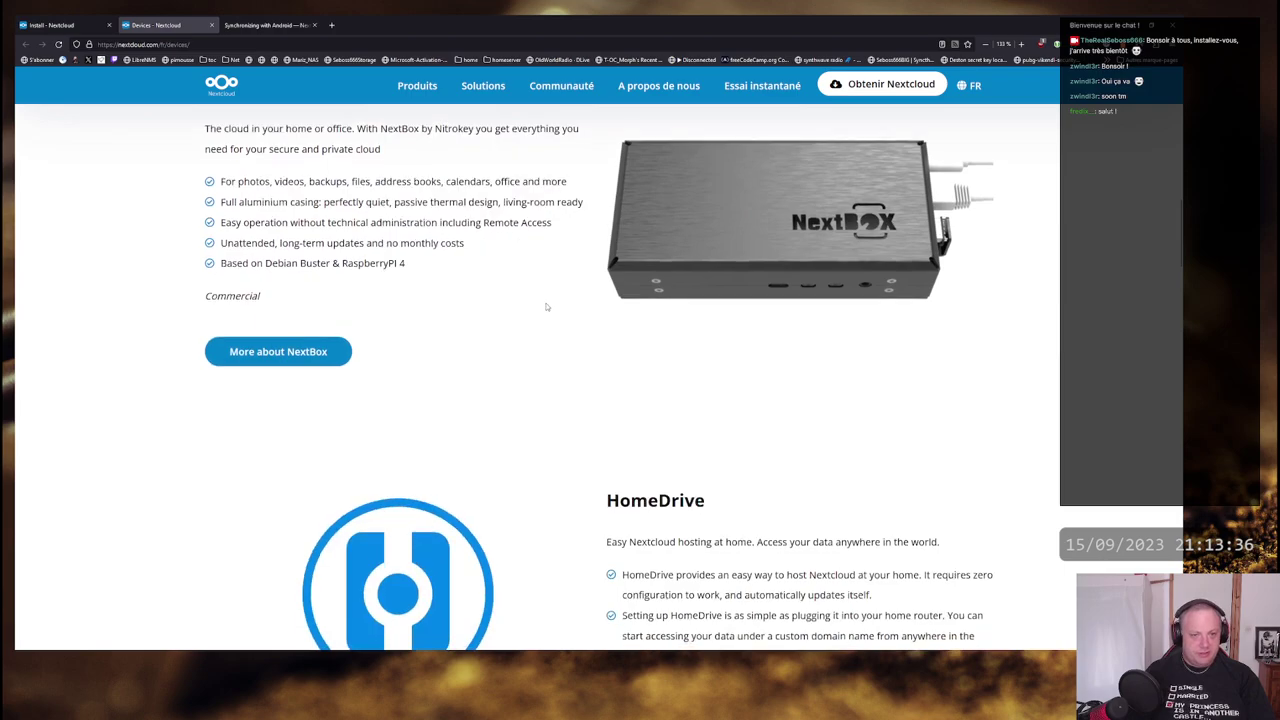
scroll(546, 307, up, 2)
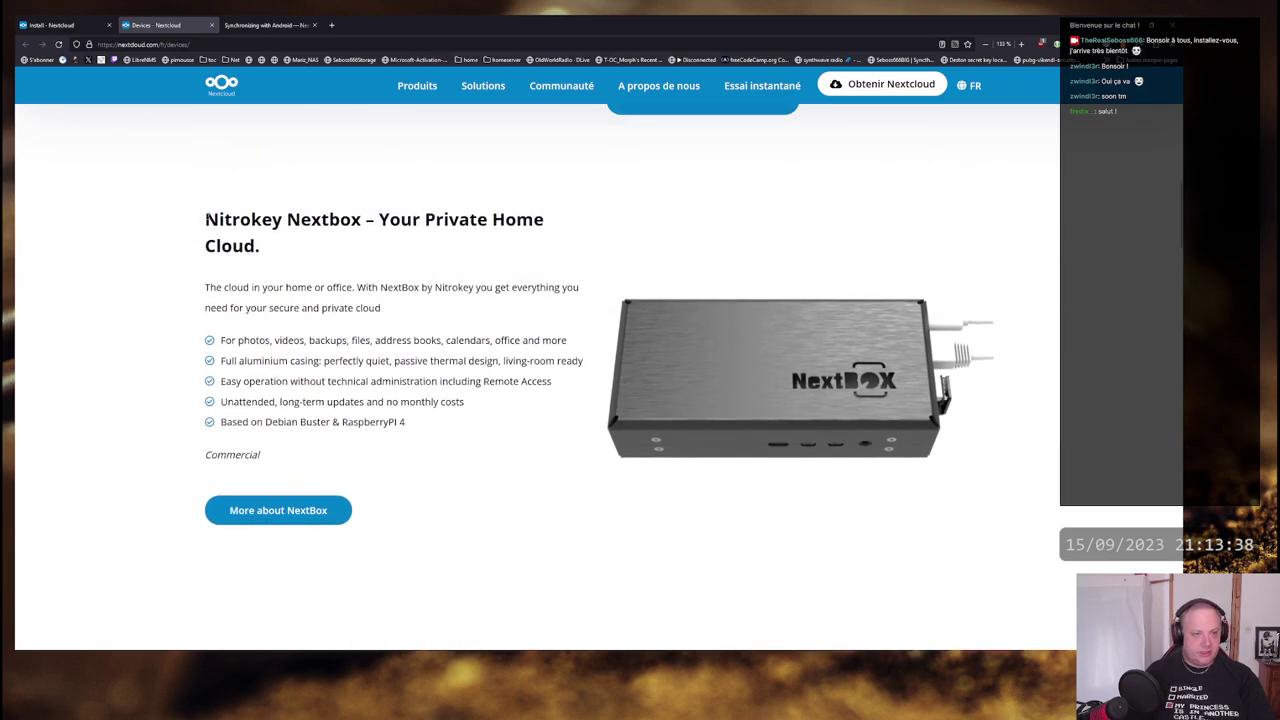
scroll(567, 320, down, 6)
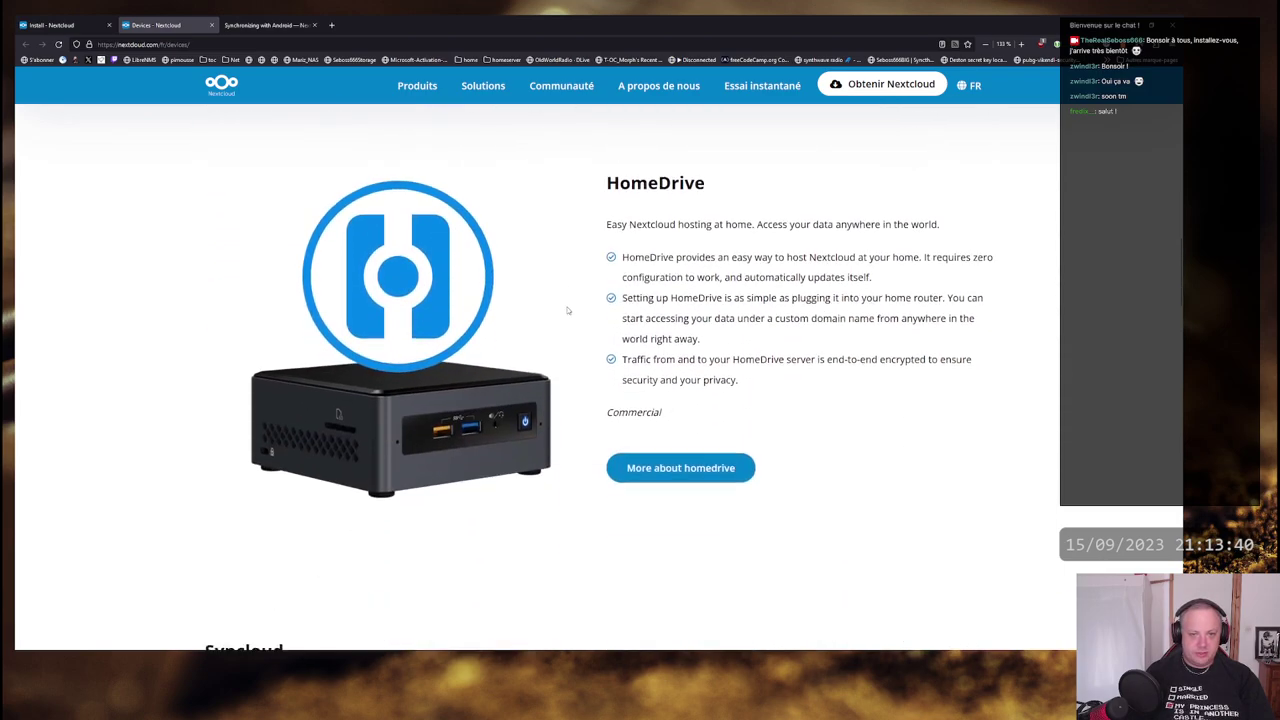
scroll(555, 279, down, 5)
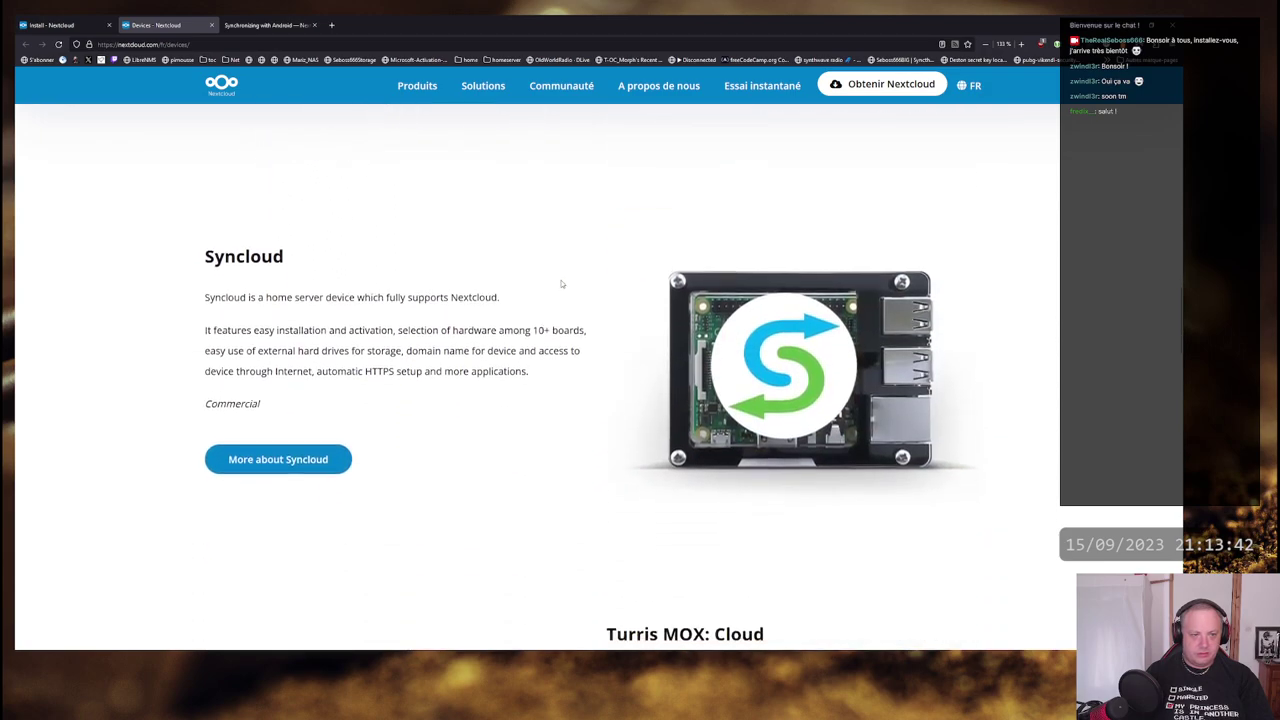
scroll(564, 286, down, 6)
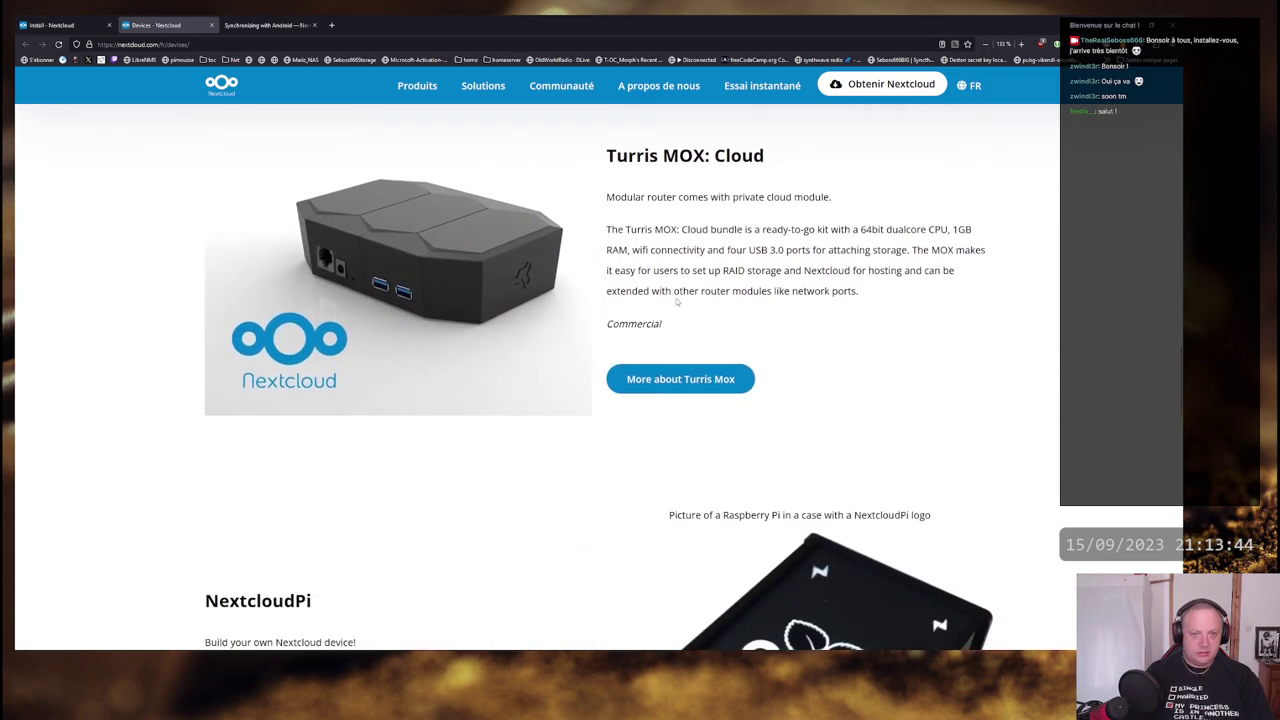
scroll(660, 300, down, 5)
scroll(640, 343, up, 5)
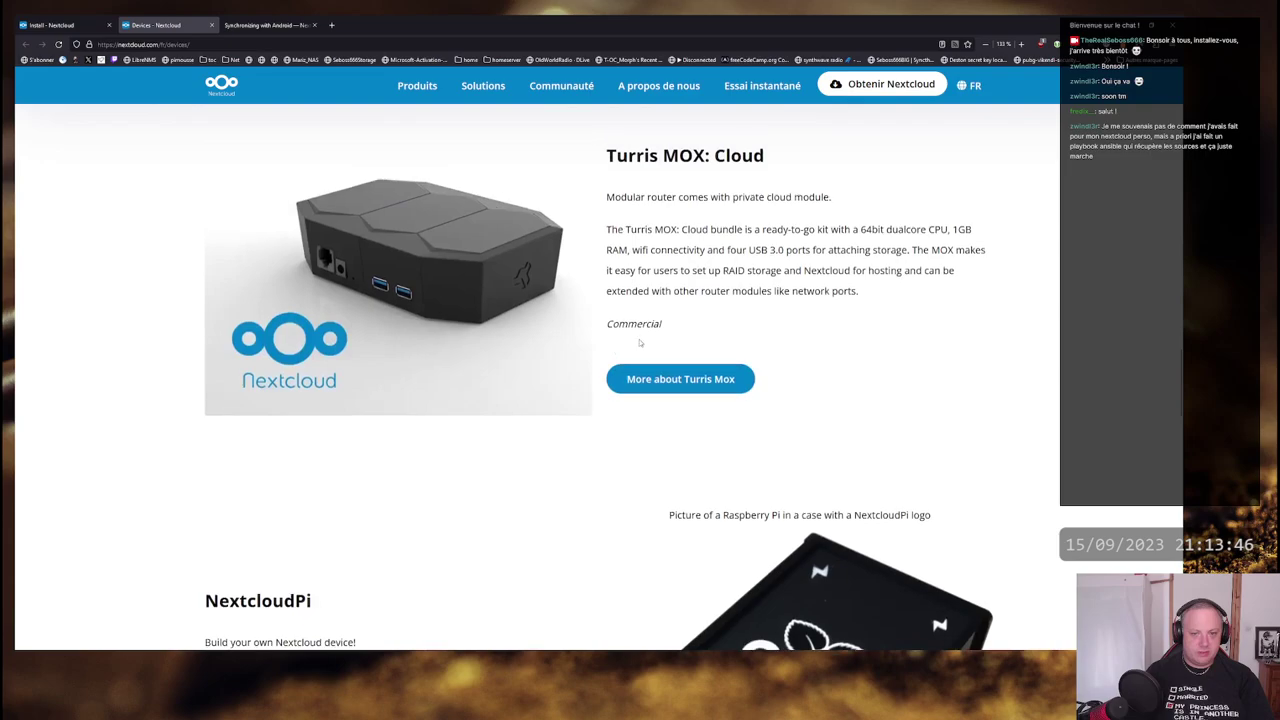
scroll(640, 343, up, 20)
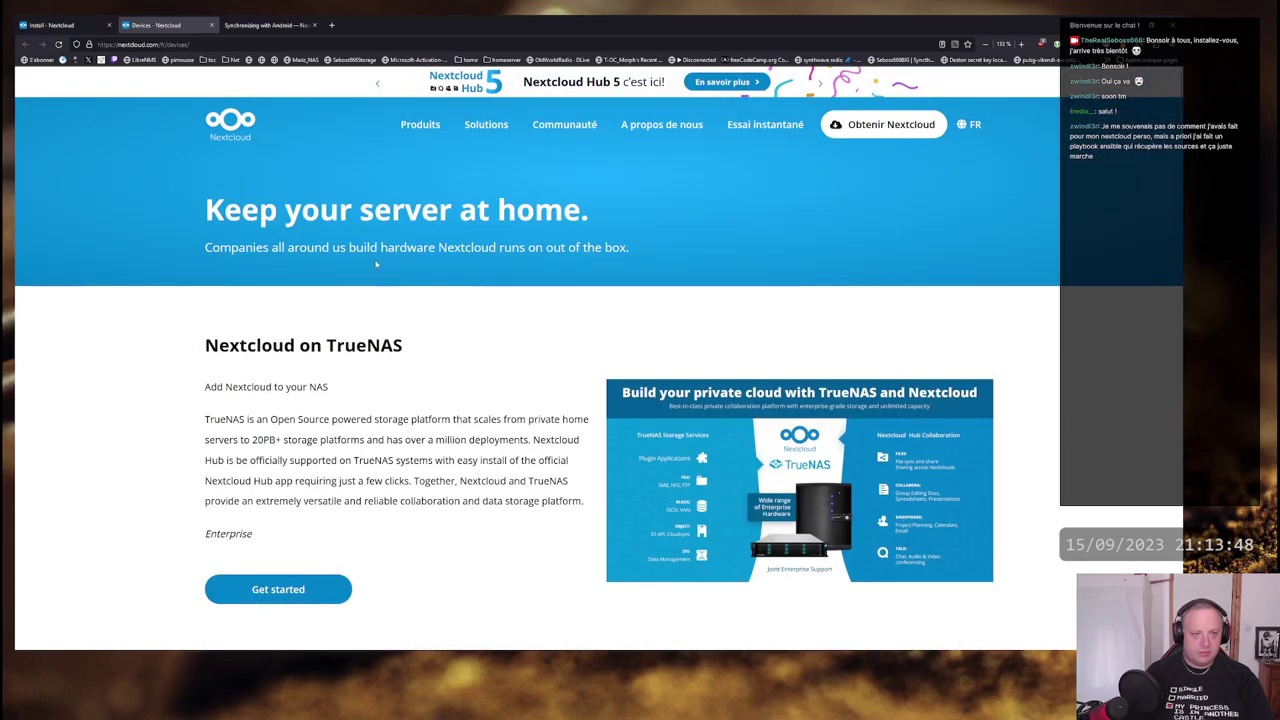
drag(205, 205, 627, 267)
click(627, 267)
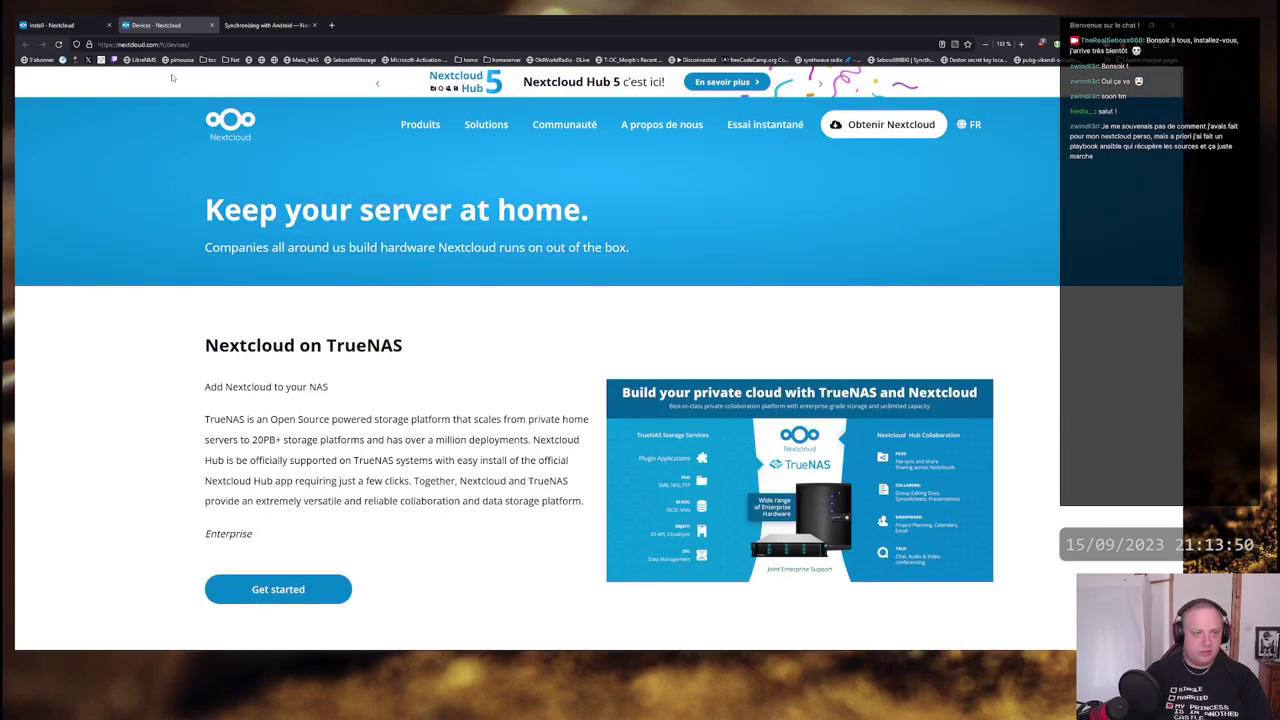
- Close the Devices tab and scroll the install page to the Archives section
click(211, 24)
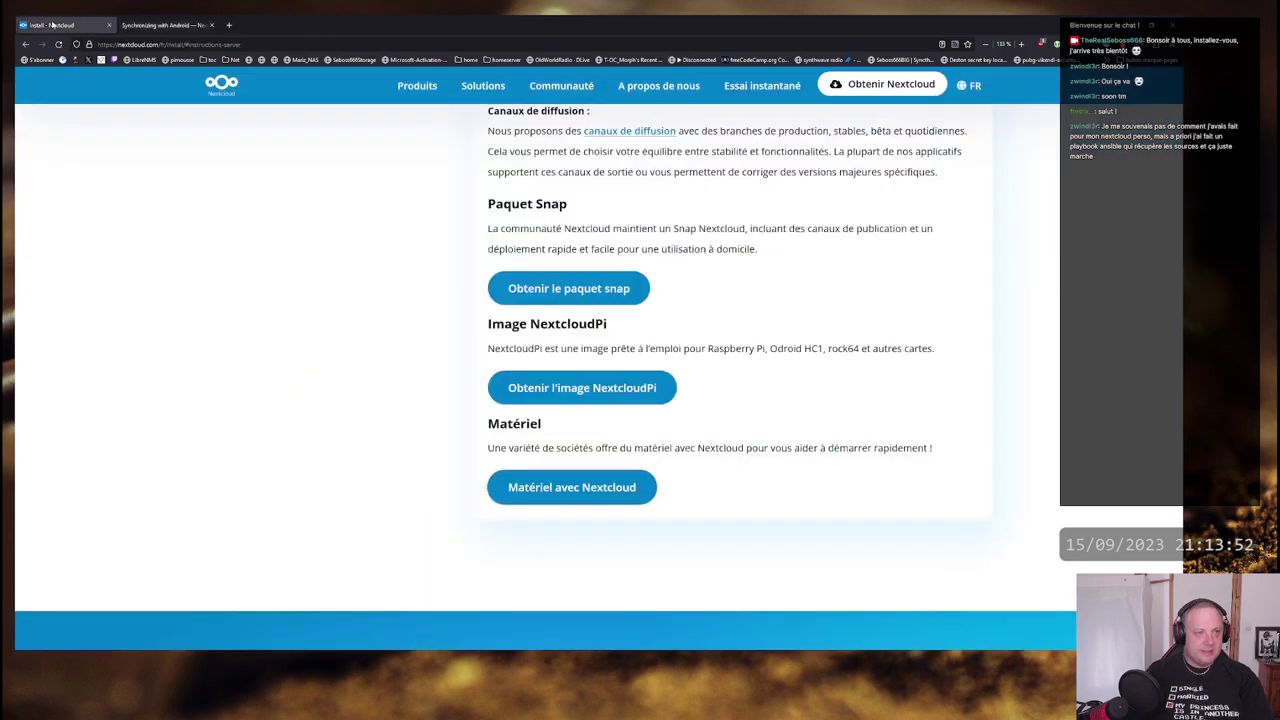
scroll(733, 360, up, 10)
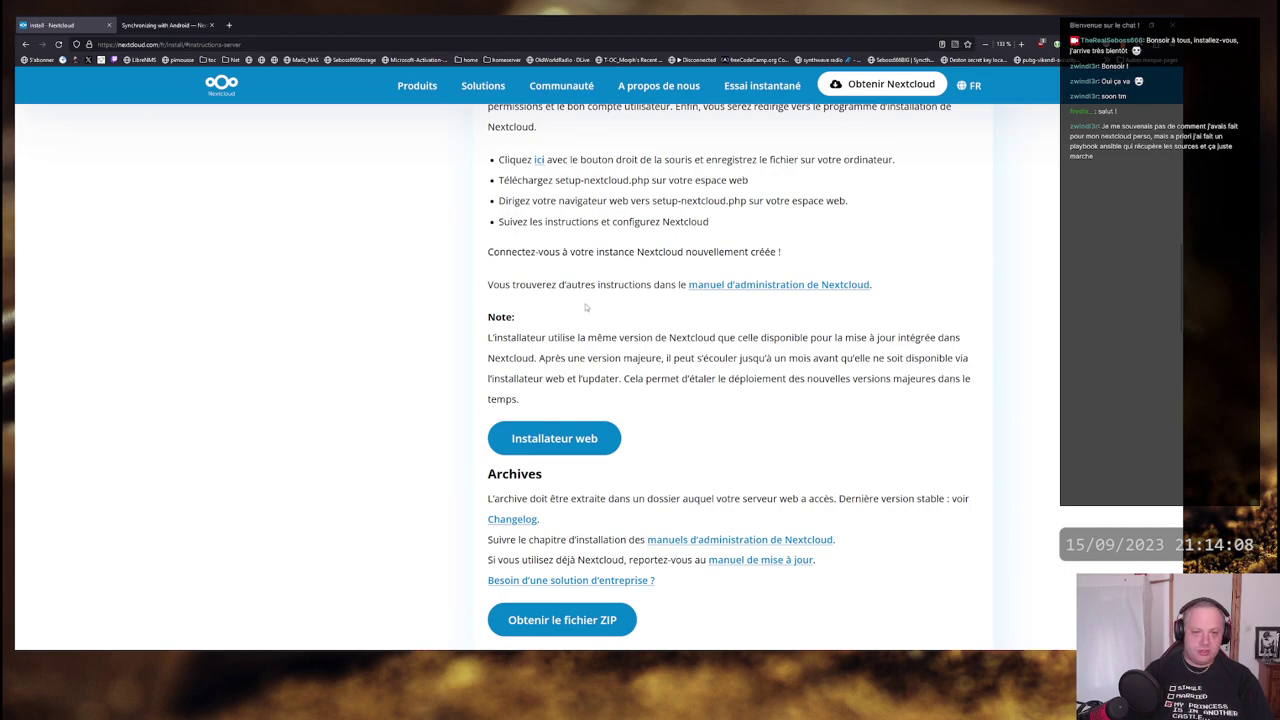
scroll(586, 308, down, 2)
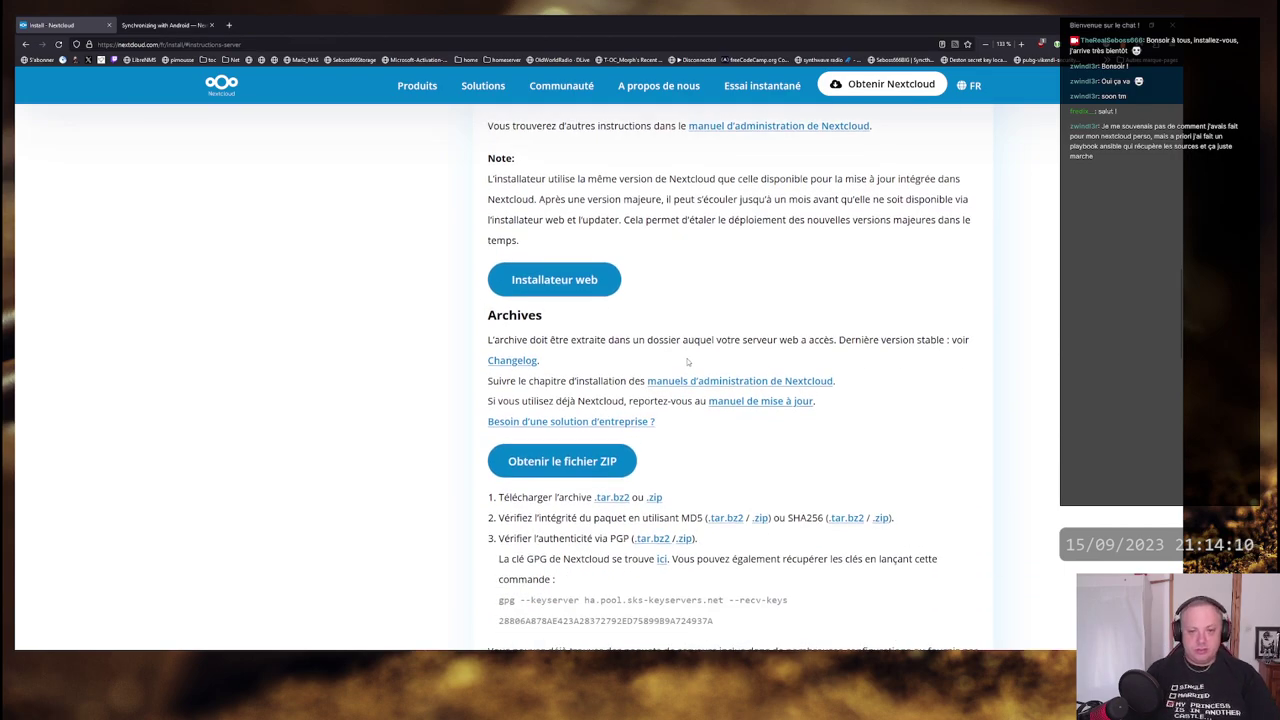
scroll(687, 362, up, 4)
scroll(687, 362, down, 6)
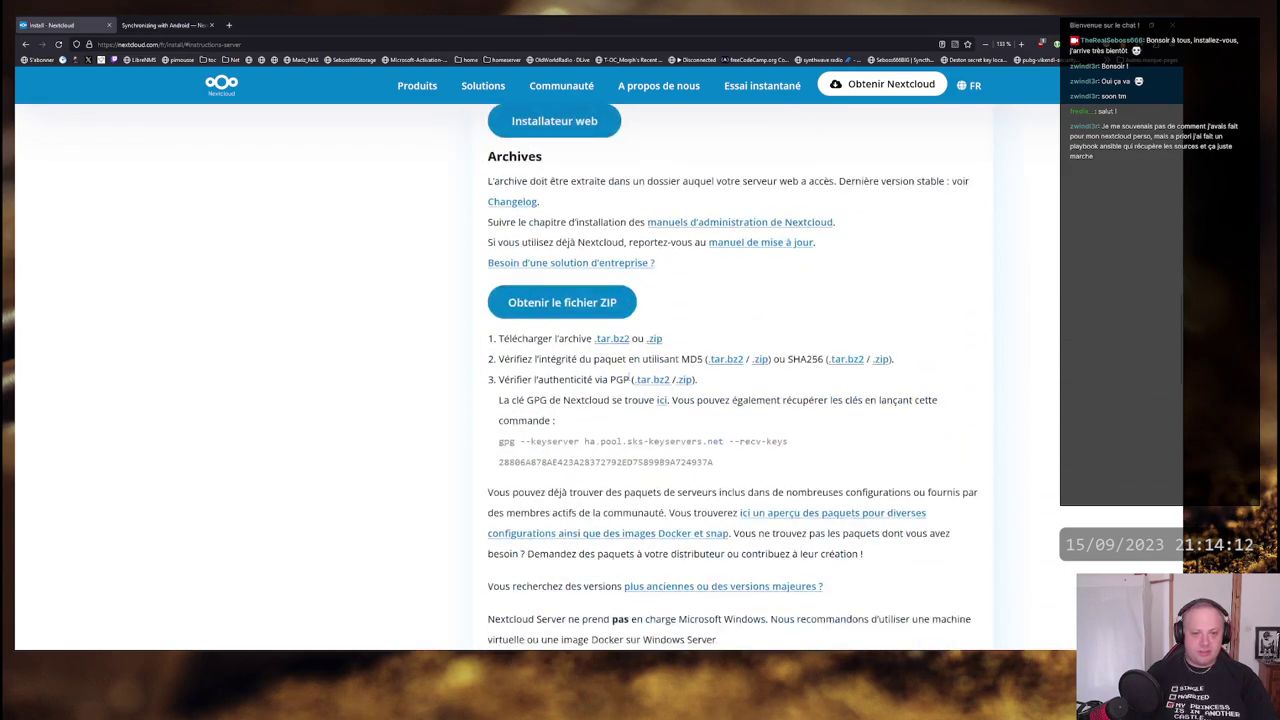
scroll(687, 362, down, 1)
scroll(687, 362, up, 1)
- Read the Archives paragraphs, then scroll back up to the Installateur web button
drag(494, 181, 895, 257)
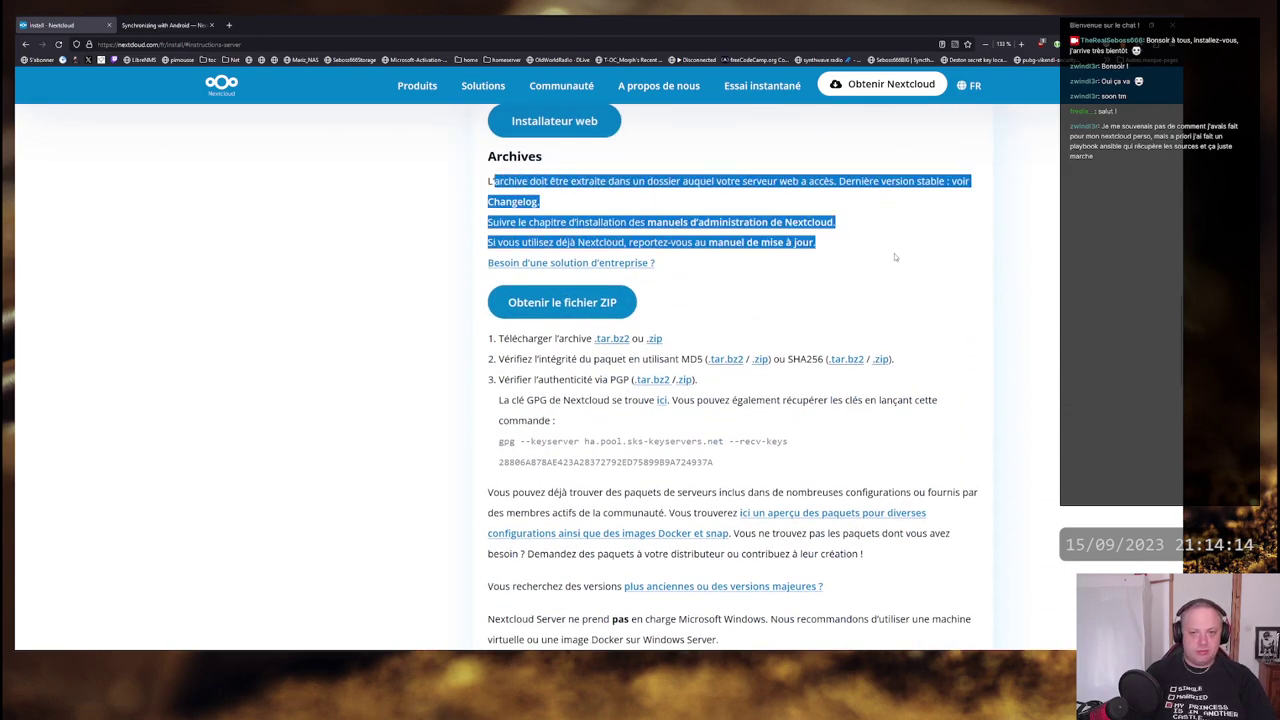
click(742, 267)
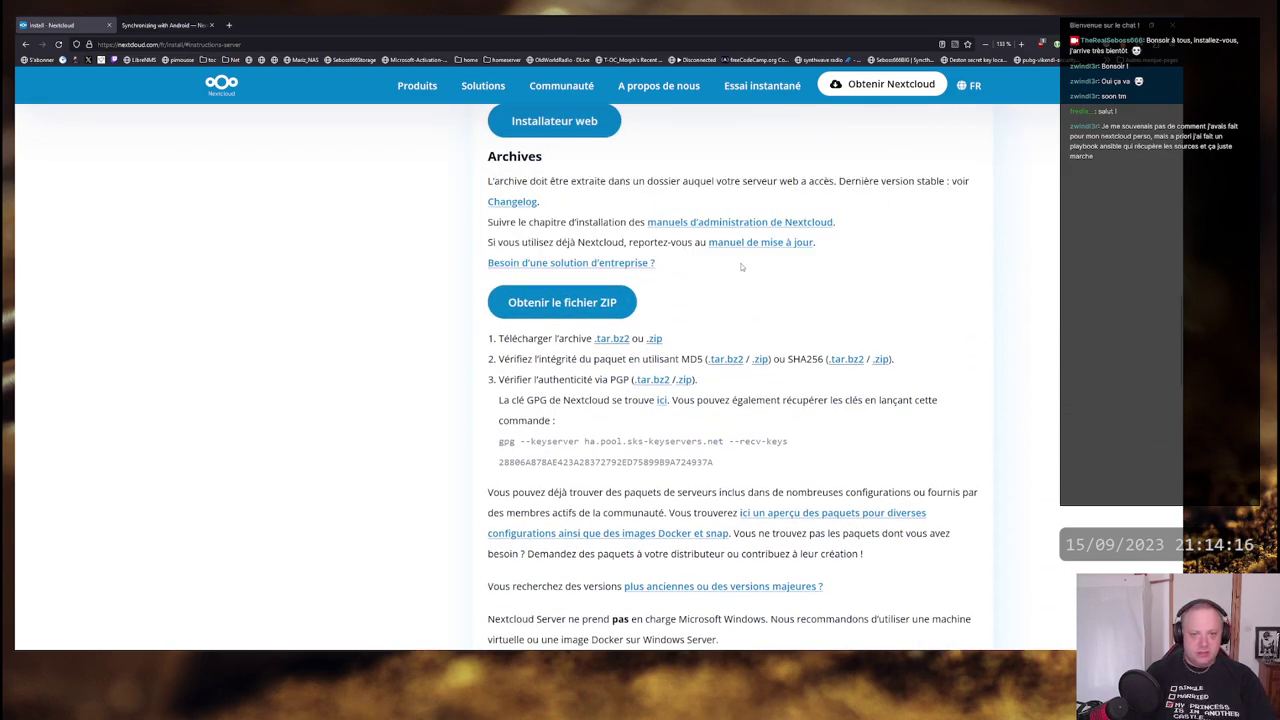
drag(742, 267, 487, 178)
click(797, 227)
scroll(797, 227, up, 1)
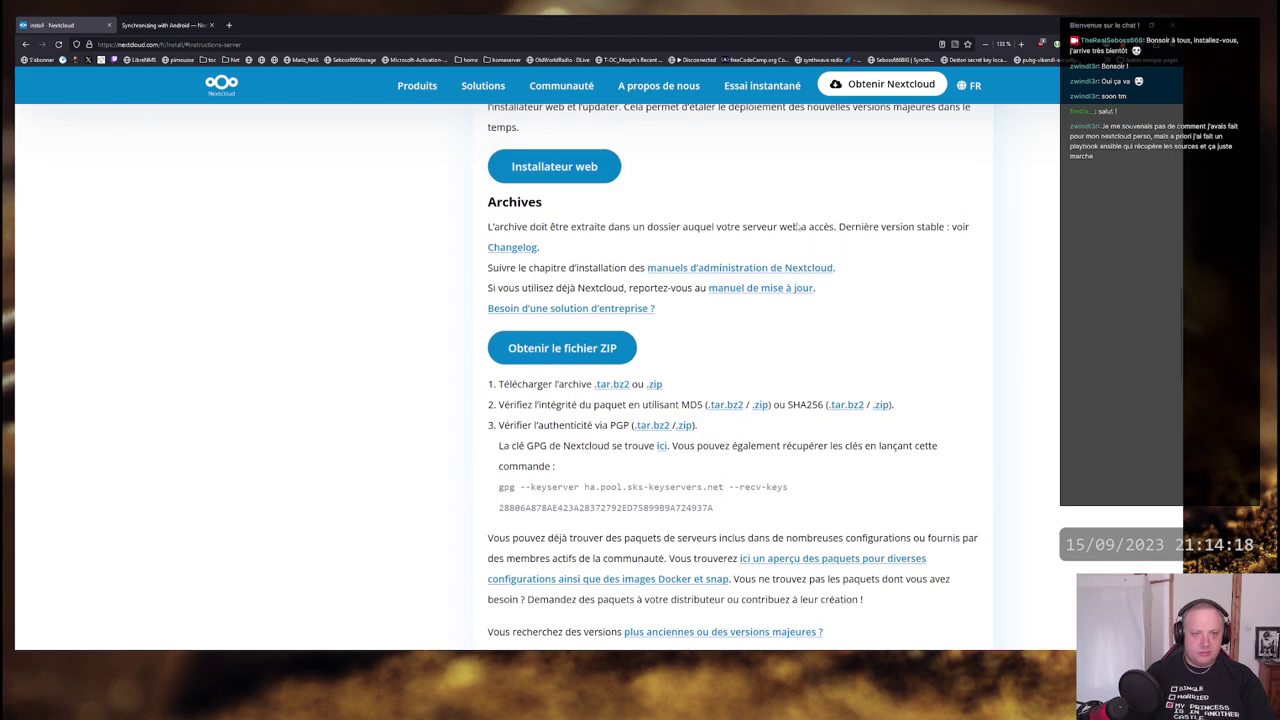
scroll(797, 227, up, 2)
scroll(605, 278, up, 2)
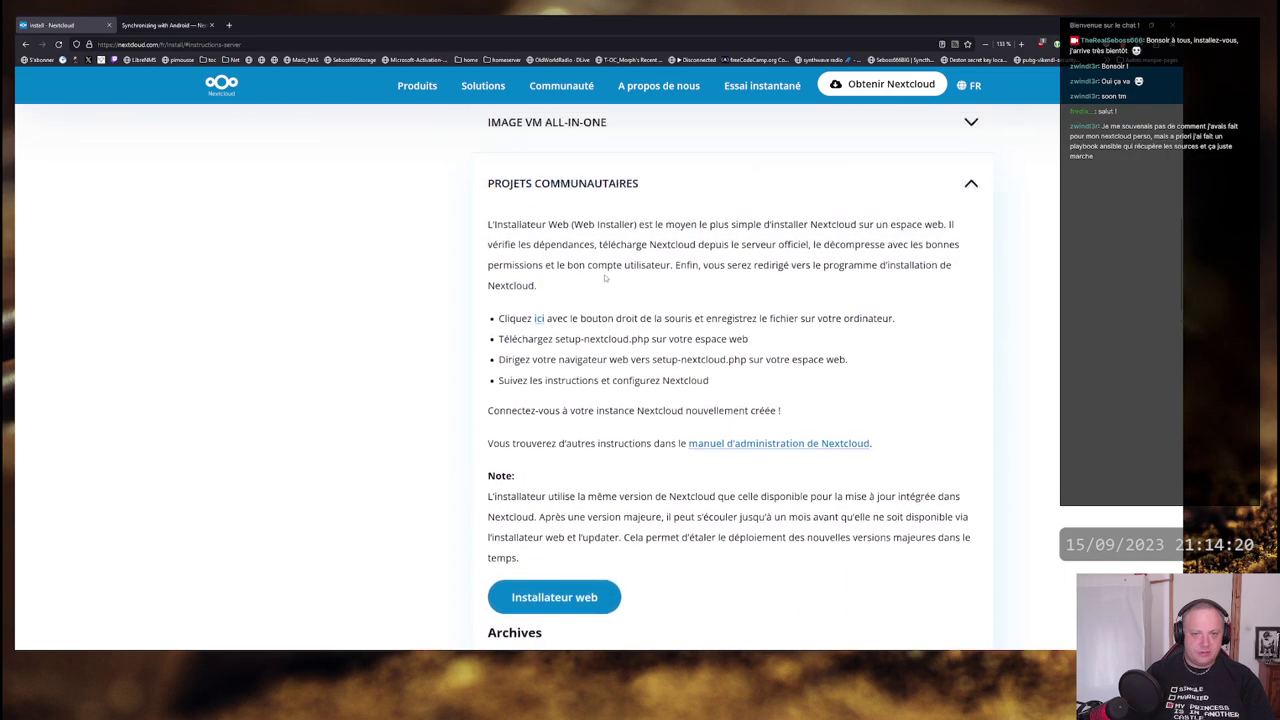
scroll(605, 278, down, 5)
scroll(544, 441, up, 2)
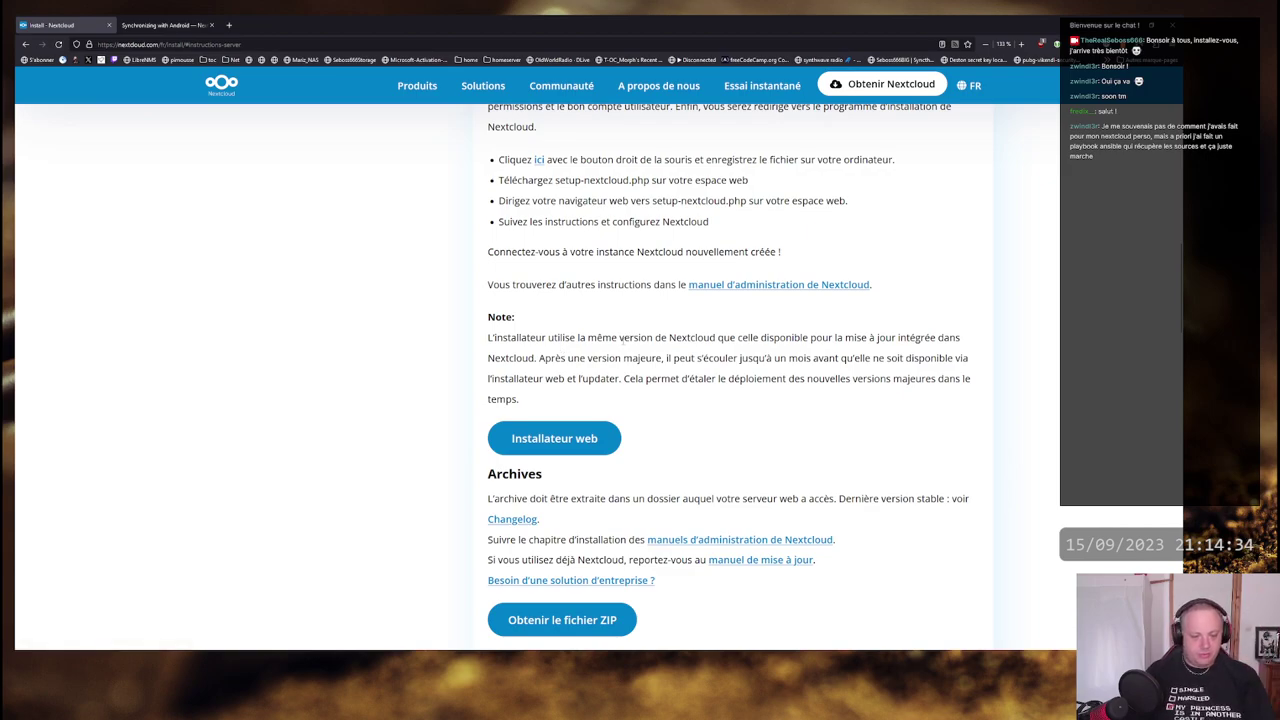
scroll(746, 377, down, 3)
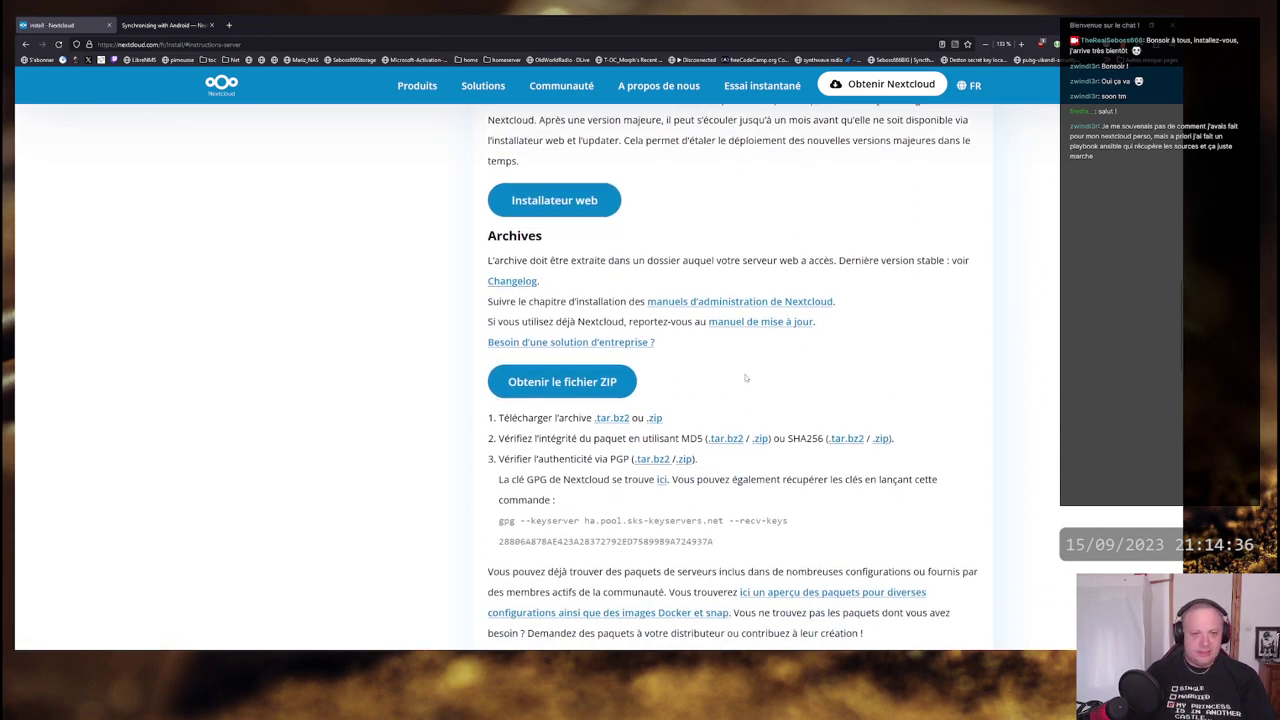
scroll(770, 382, down, 2)
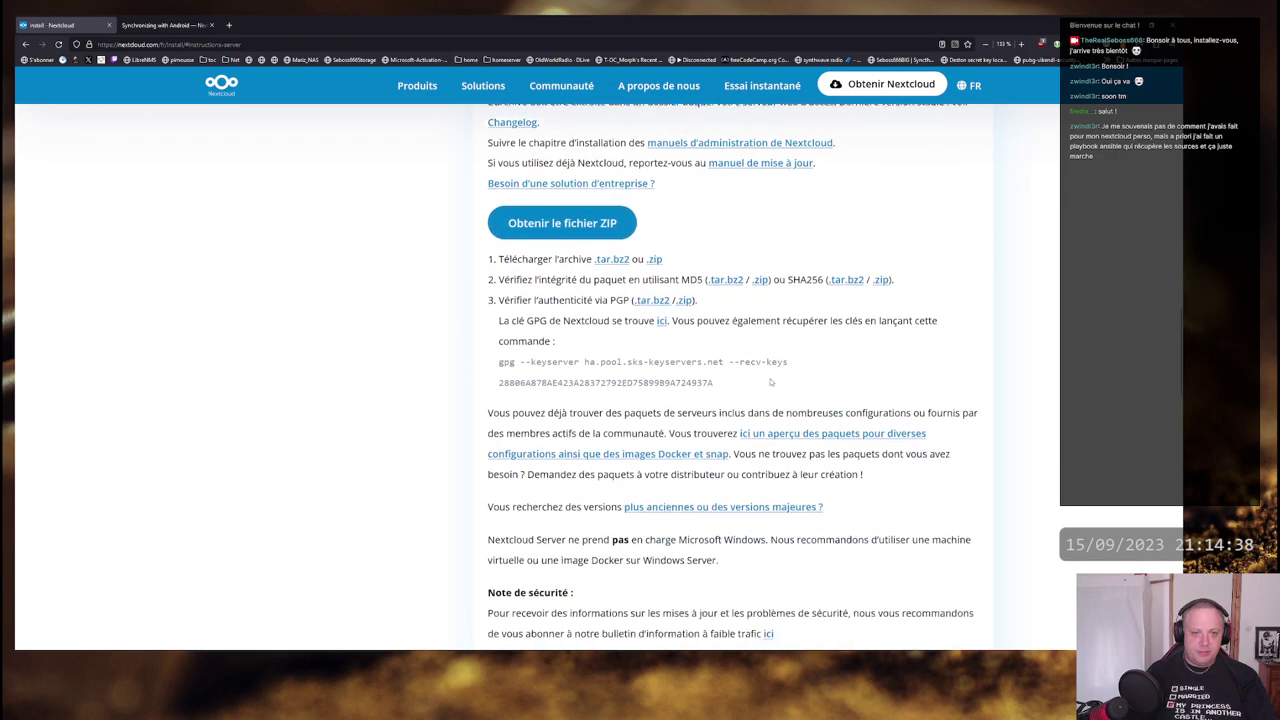
scroll(481, 242, up, 2)
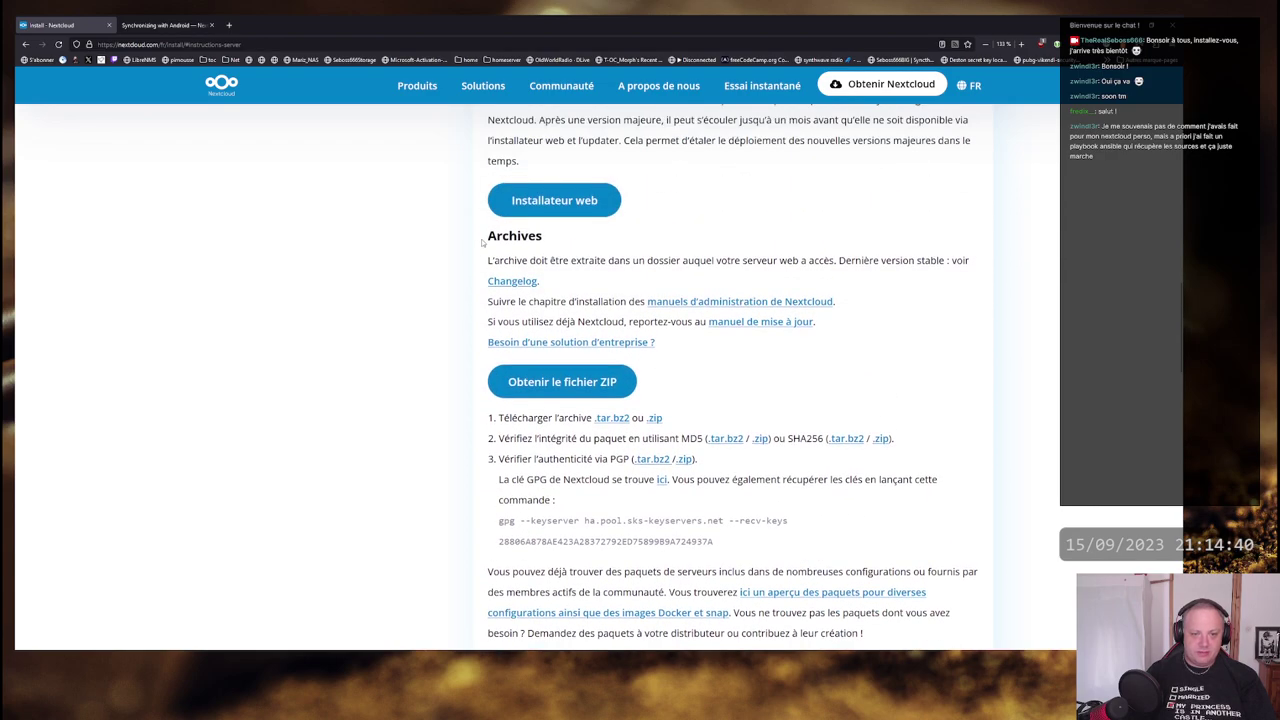
scroll(808, 468, down, 1)
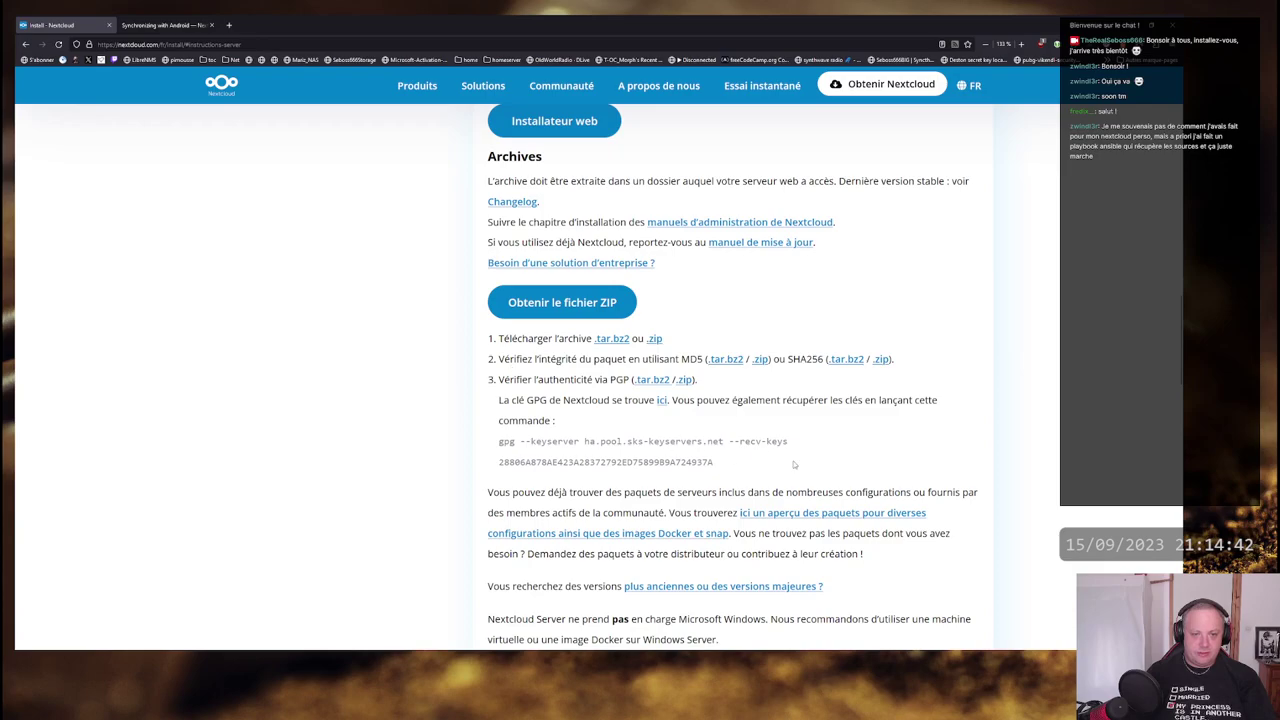
scroll(790, 455, down, 1)
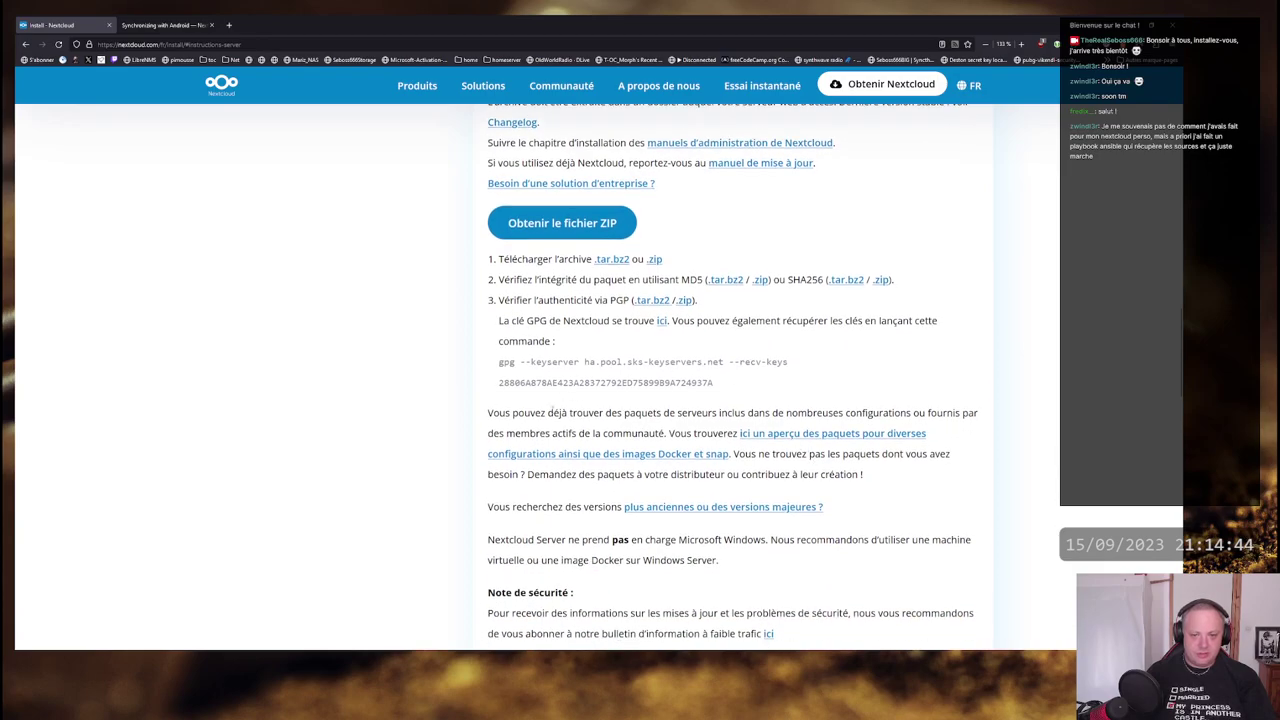
scroll(740, 420, up, 1)
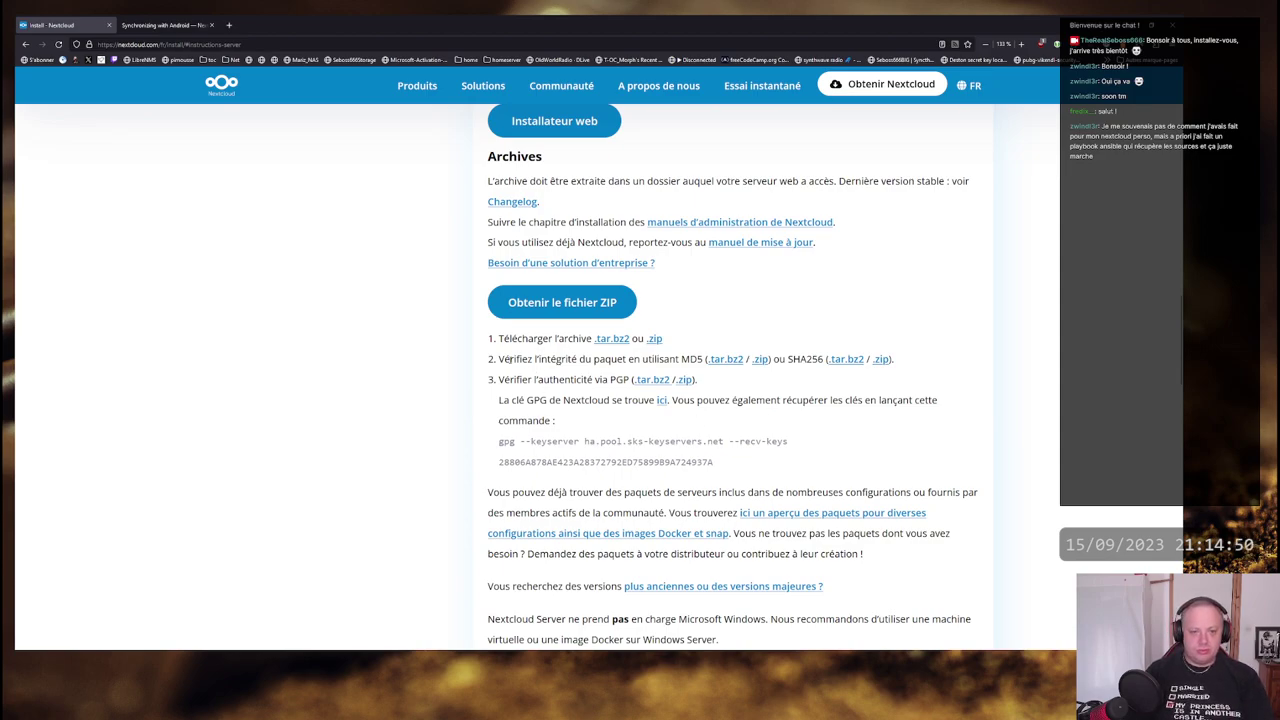
drag(507, 360, 702, 360)
click(666, 370)
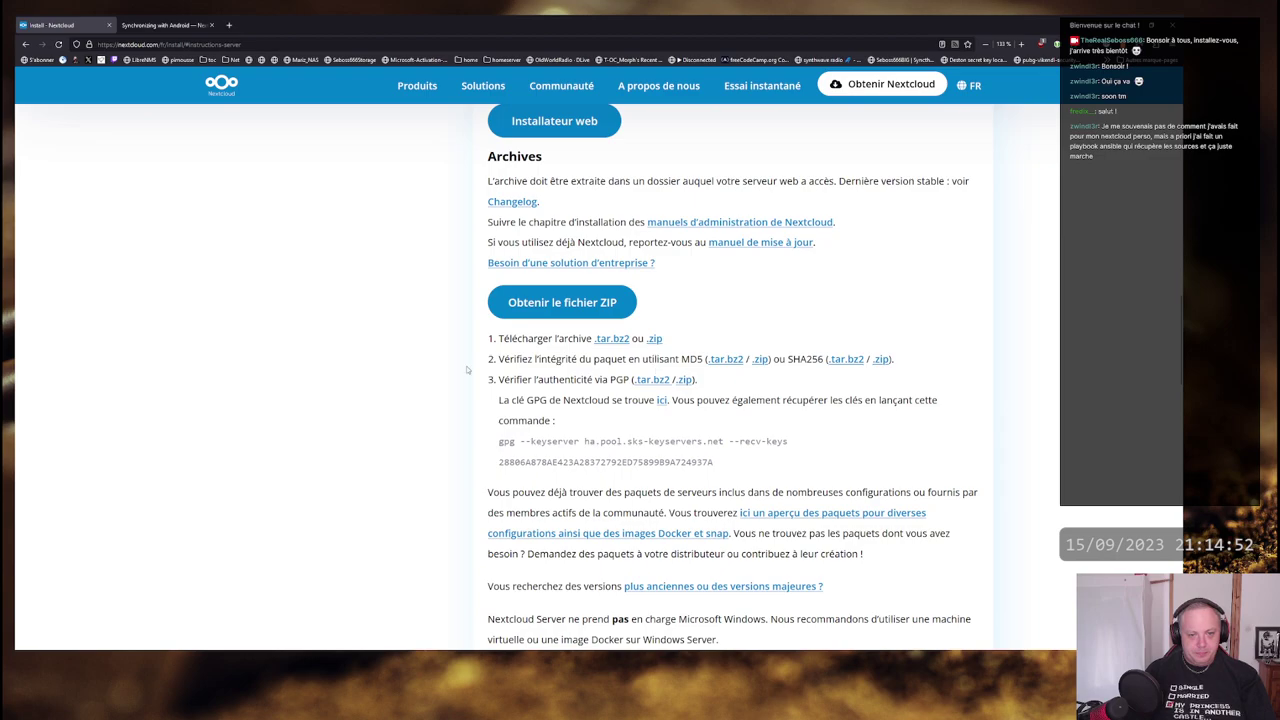
scroll(371, 343, down, 2)
scroll(400, 337, up, 1)
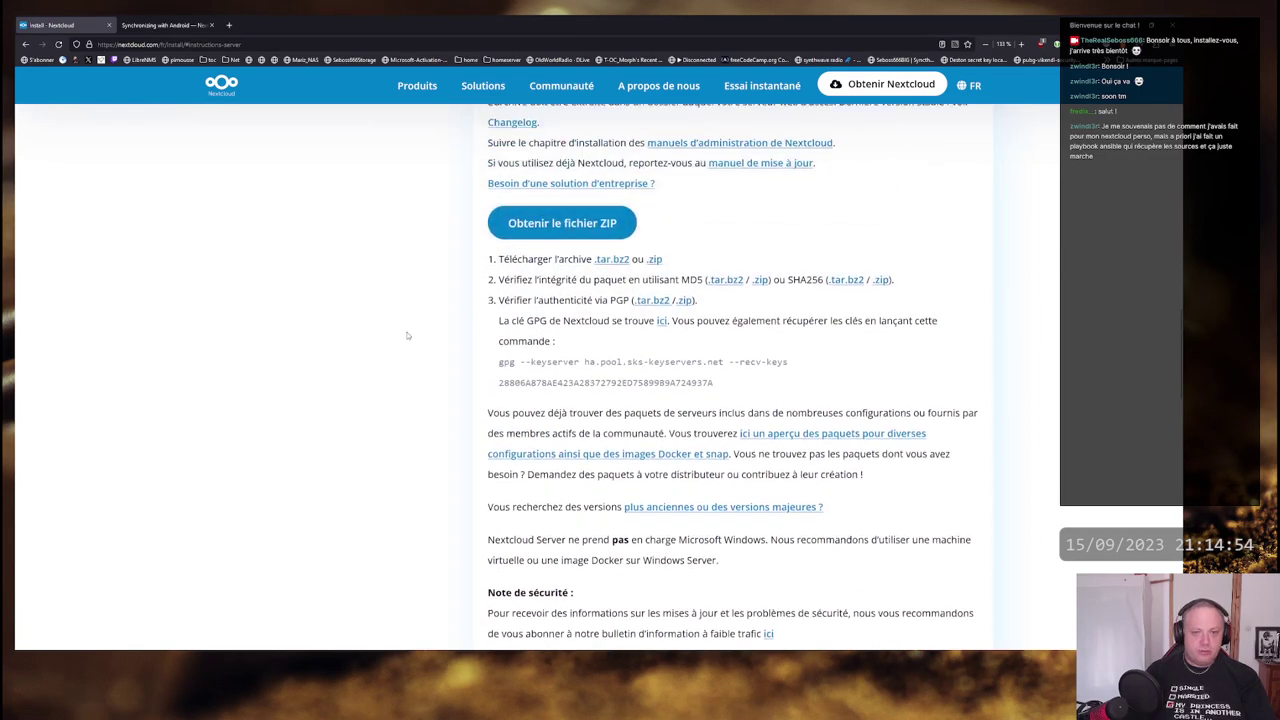
scroll(400, 371, down, 1)
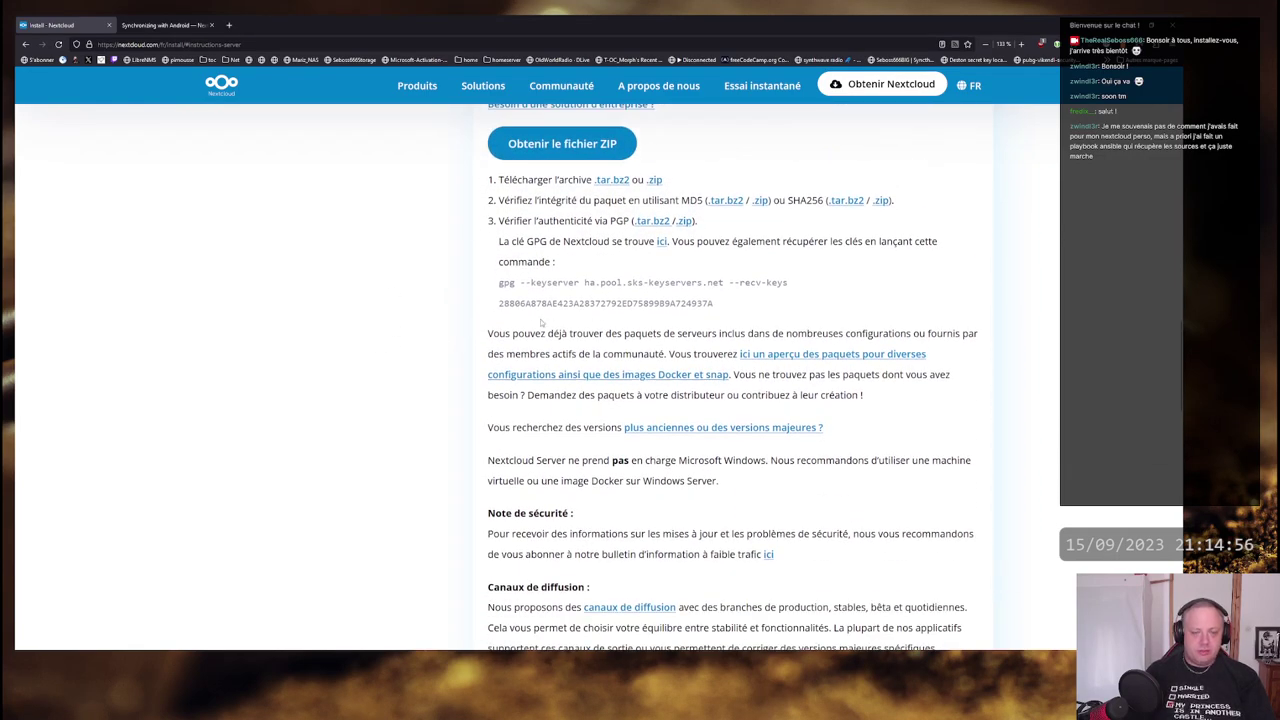
scroll(395, 378, up, 1)
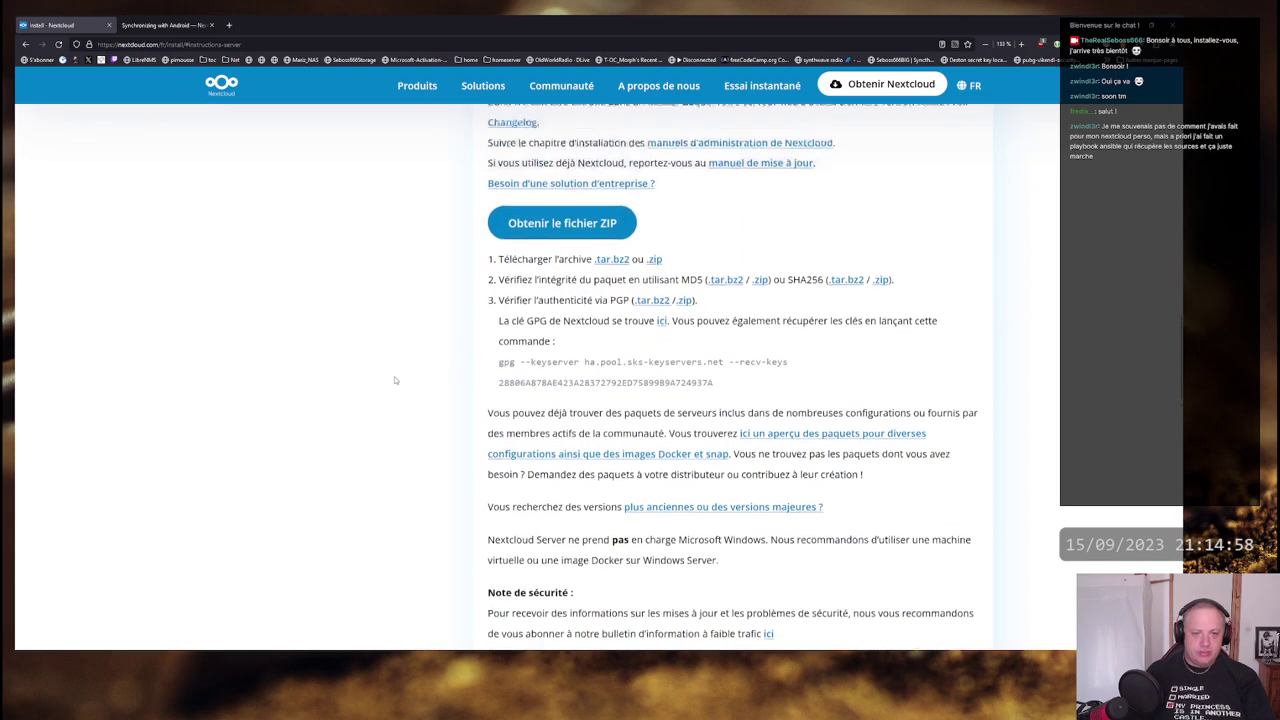
scroll(394, 379, down, 1)
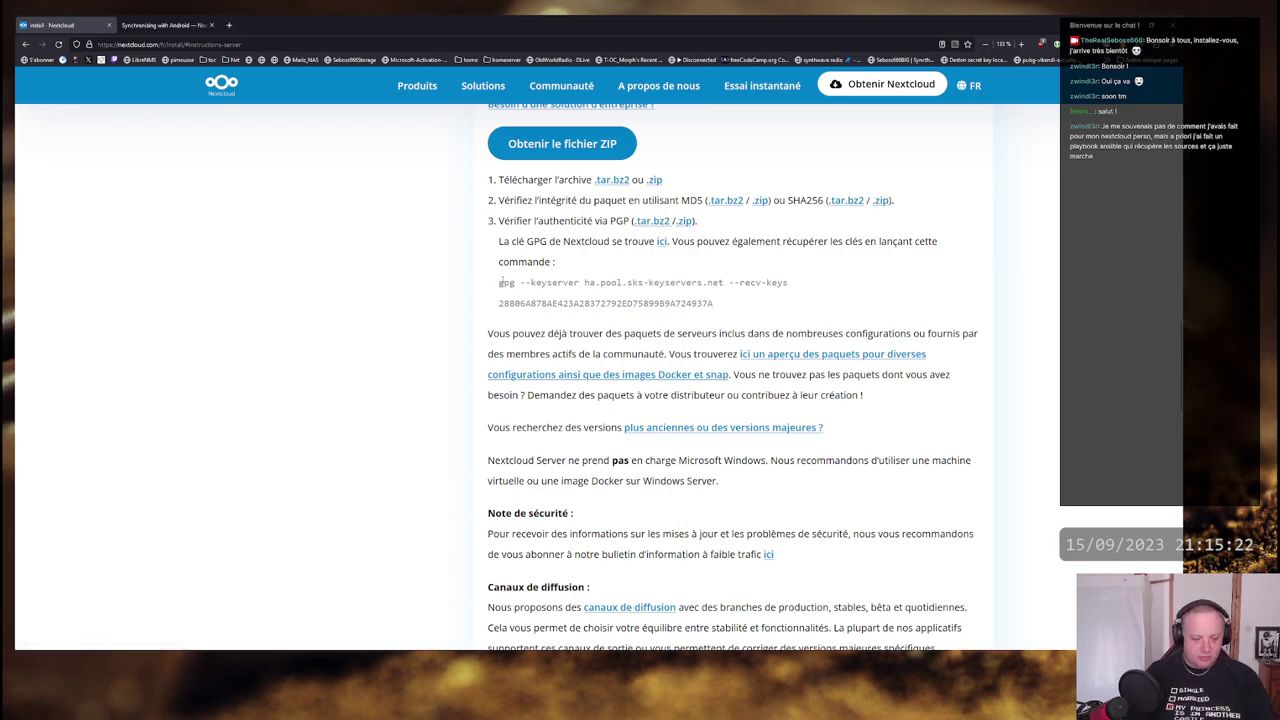
scroll(632, 285, down, 1)
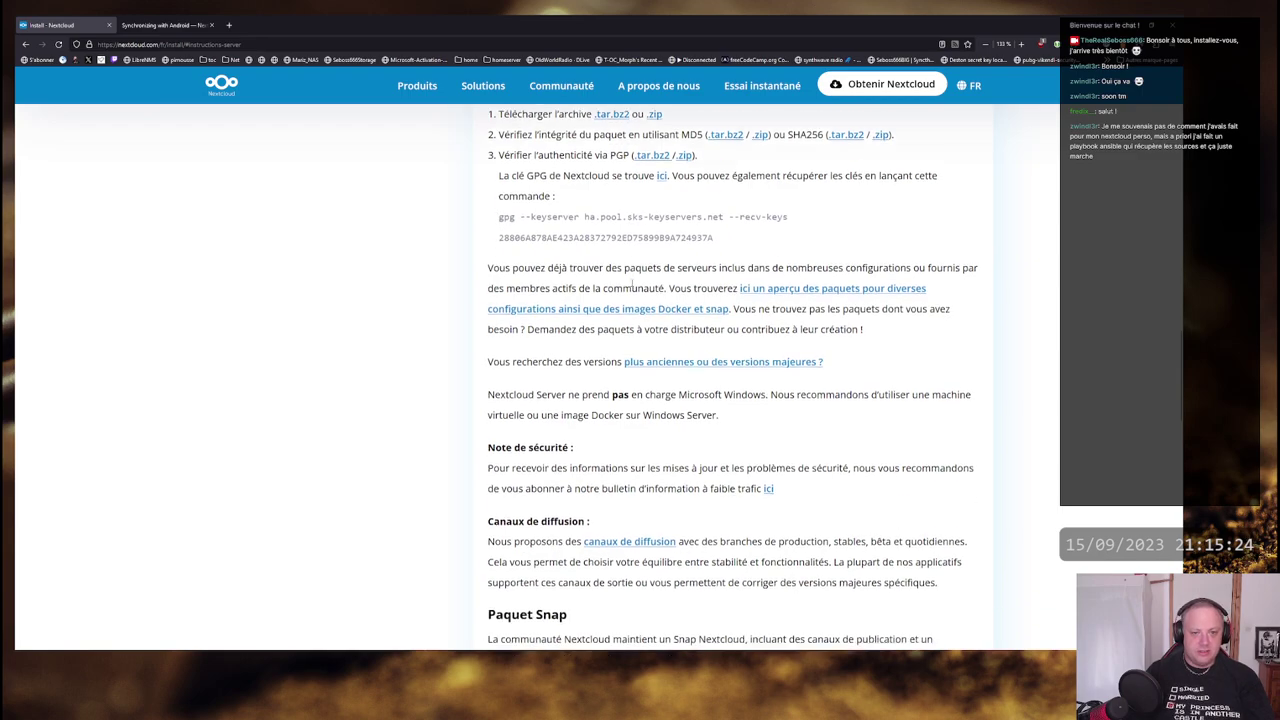
scroll(632, 285, up, 1)
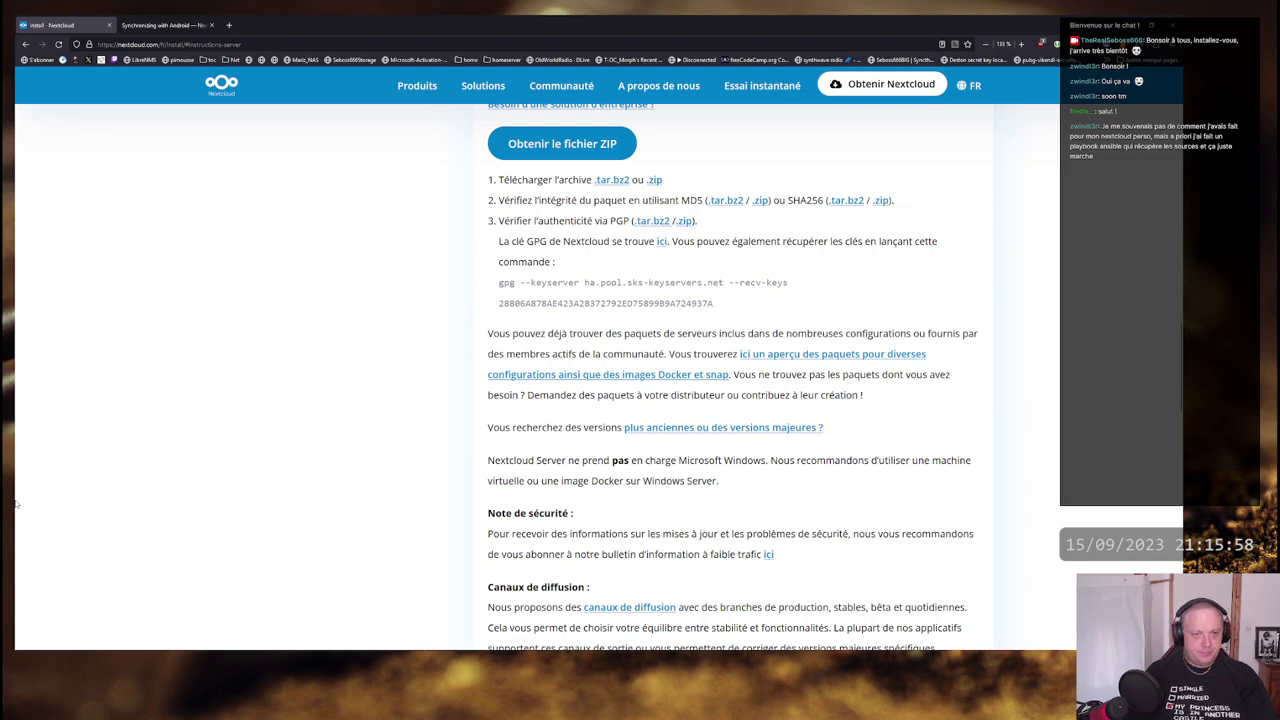
click(229, 25)
text(pimousse2)
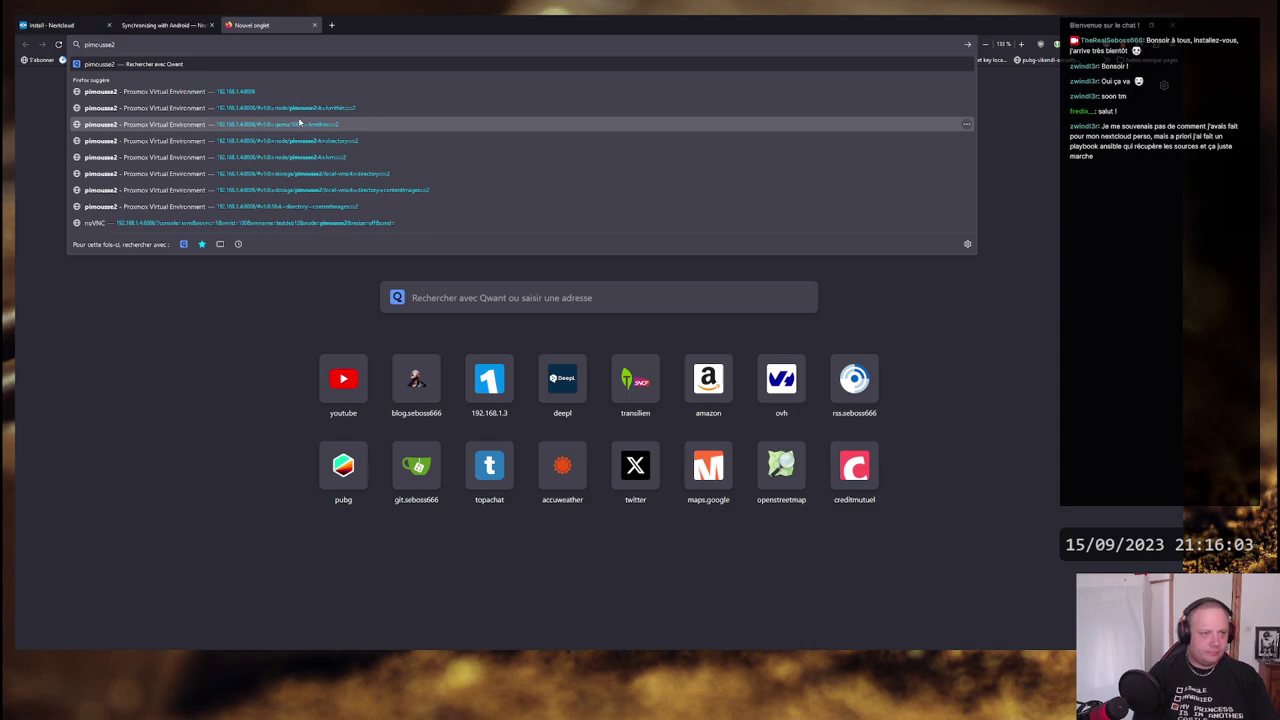
key(Down)
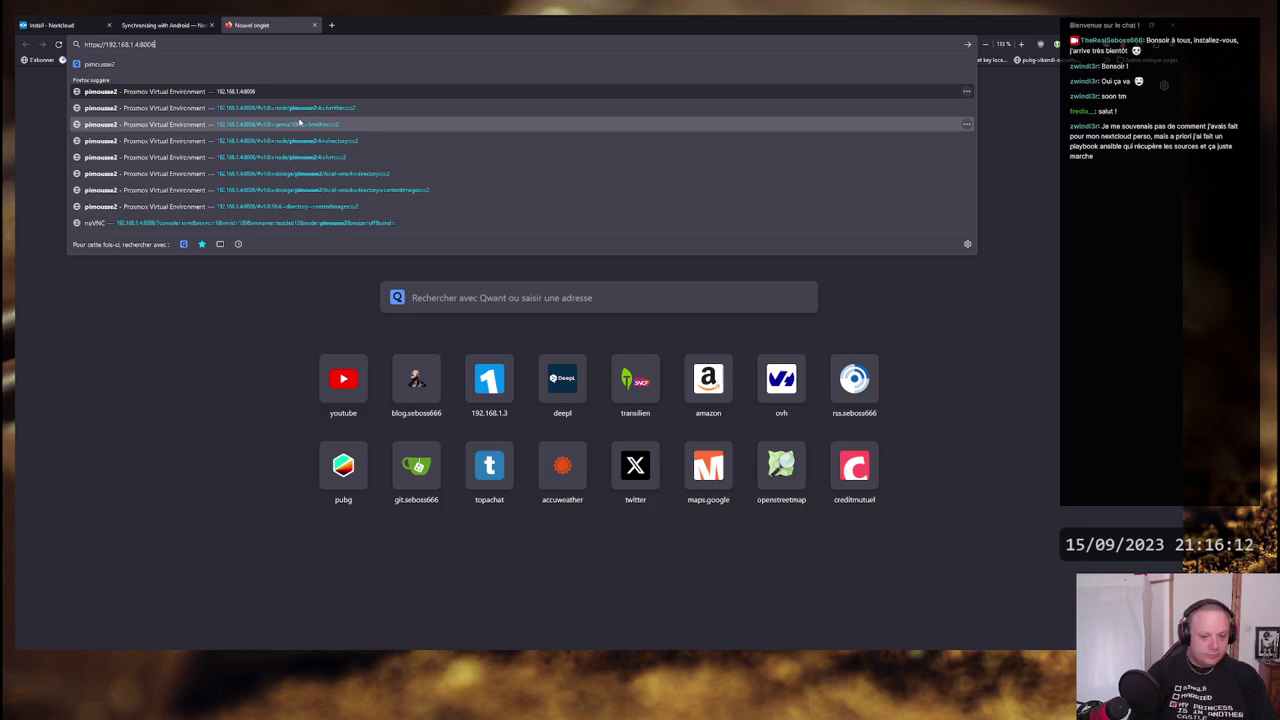
key(Return)
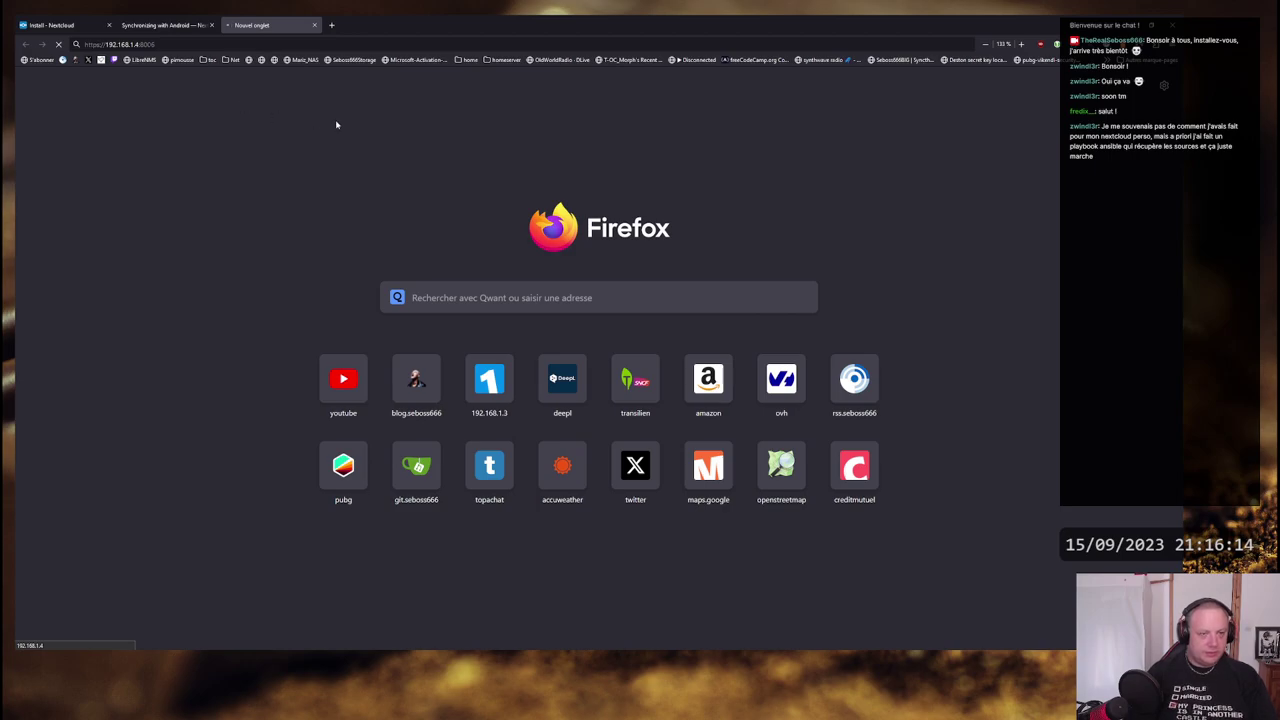
- Type 'ping 192.1' in the Ubuntu terminal, then accept the certificate risk in Firefox
key(alt+Tab)
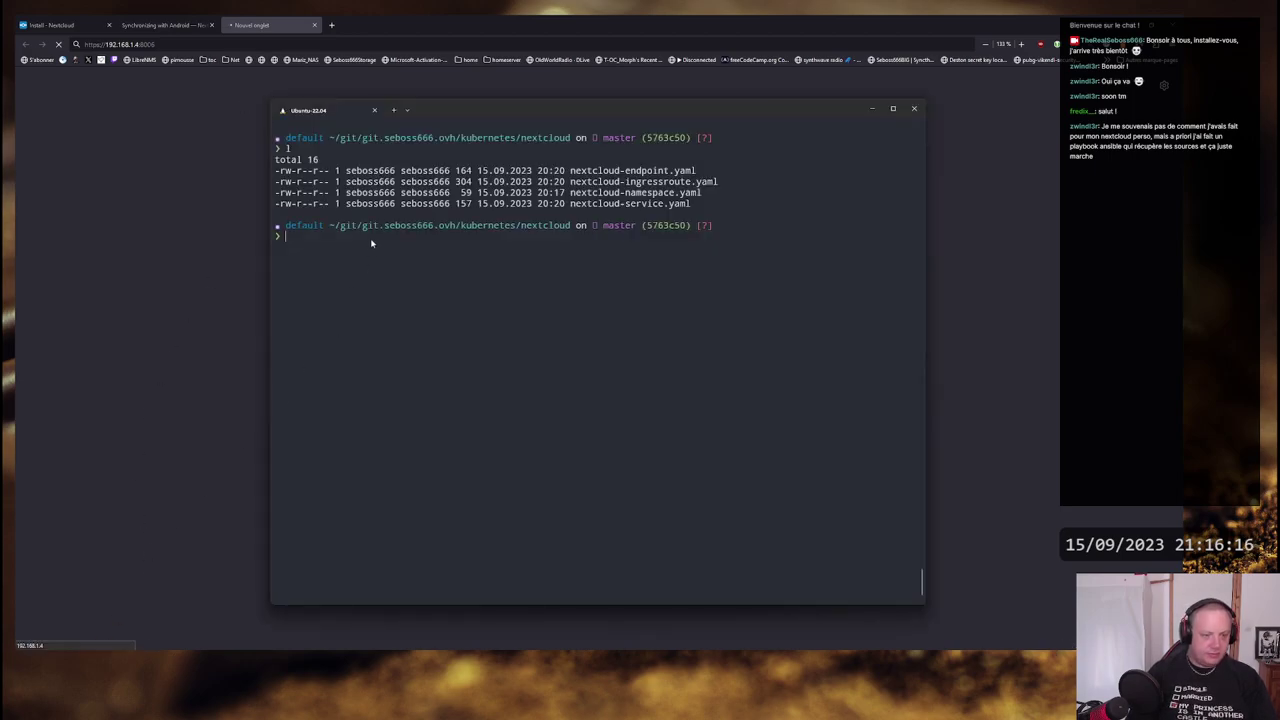
text(ping 192)
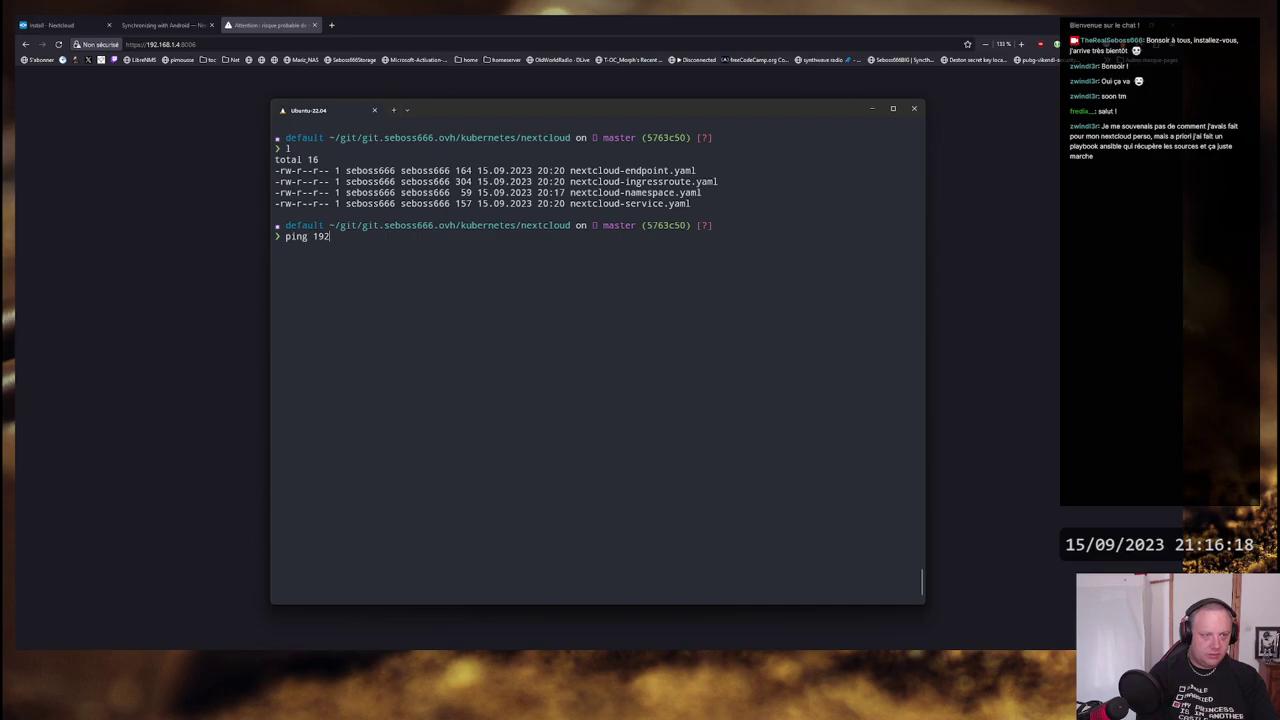
text(.1)
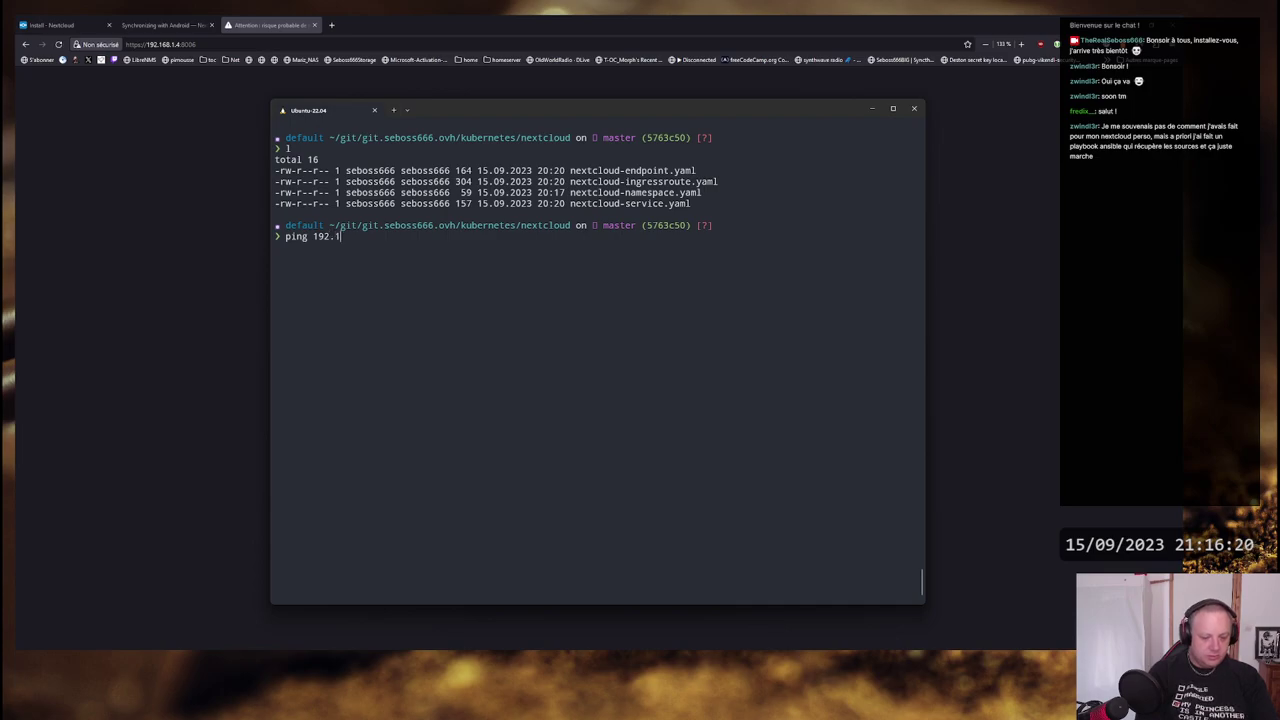
key(alt+Tab)
click(803, 460)
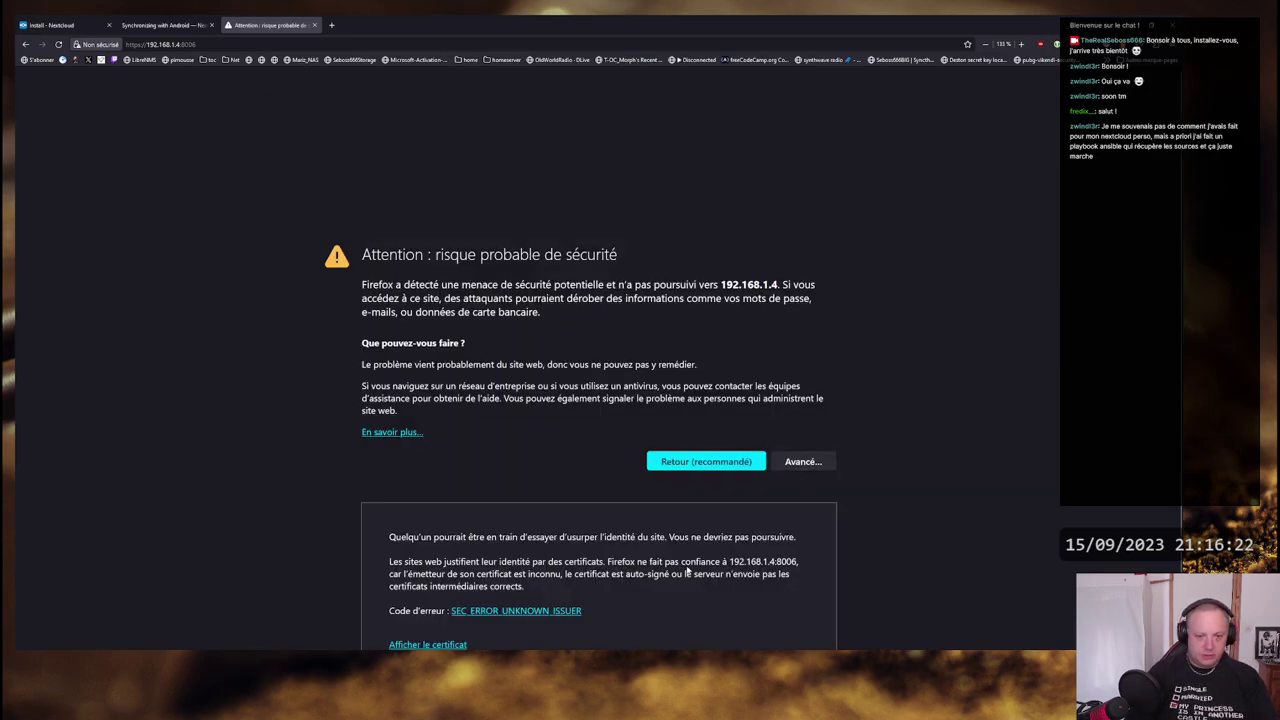
click(753, 606)
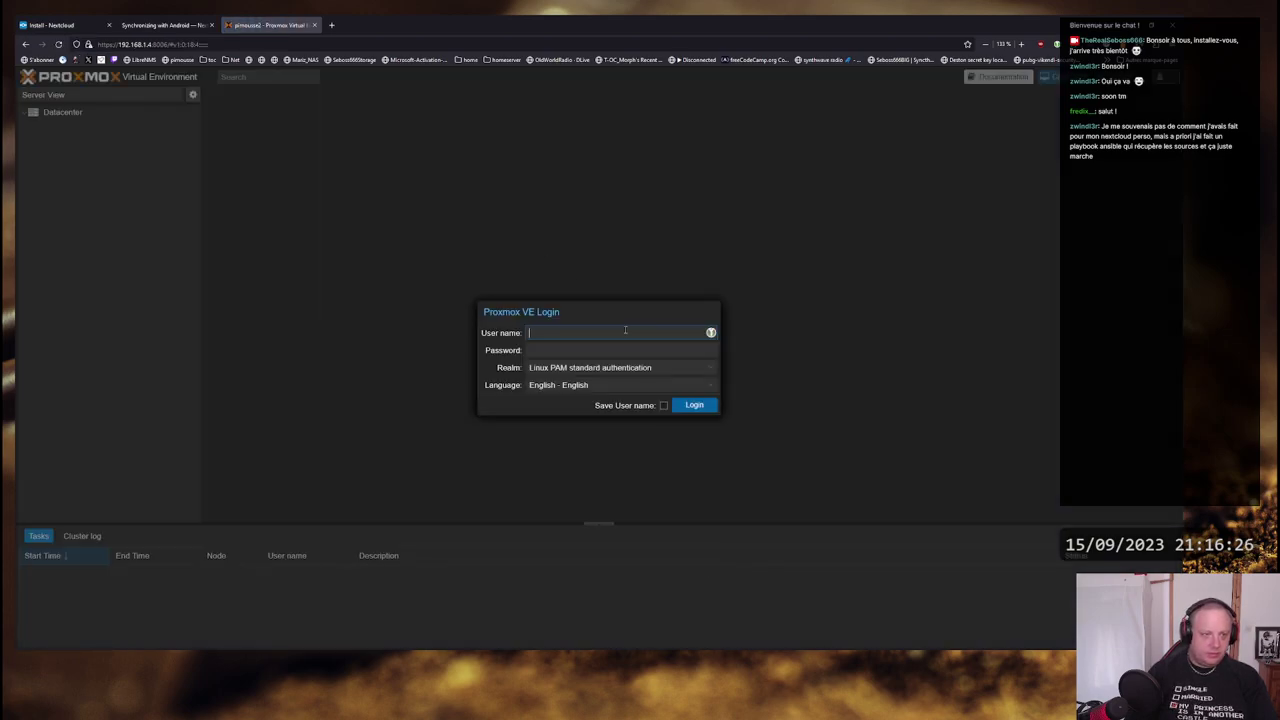
- Log into Proxmox VE as root with the account password
click(625, 332)
text(root)
key(Tab)
text(************)
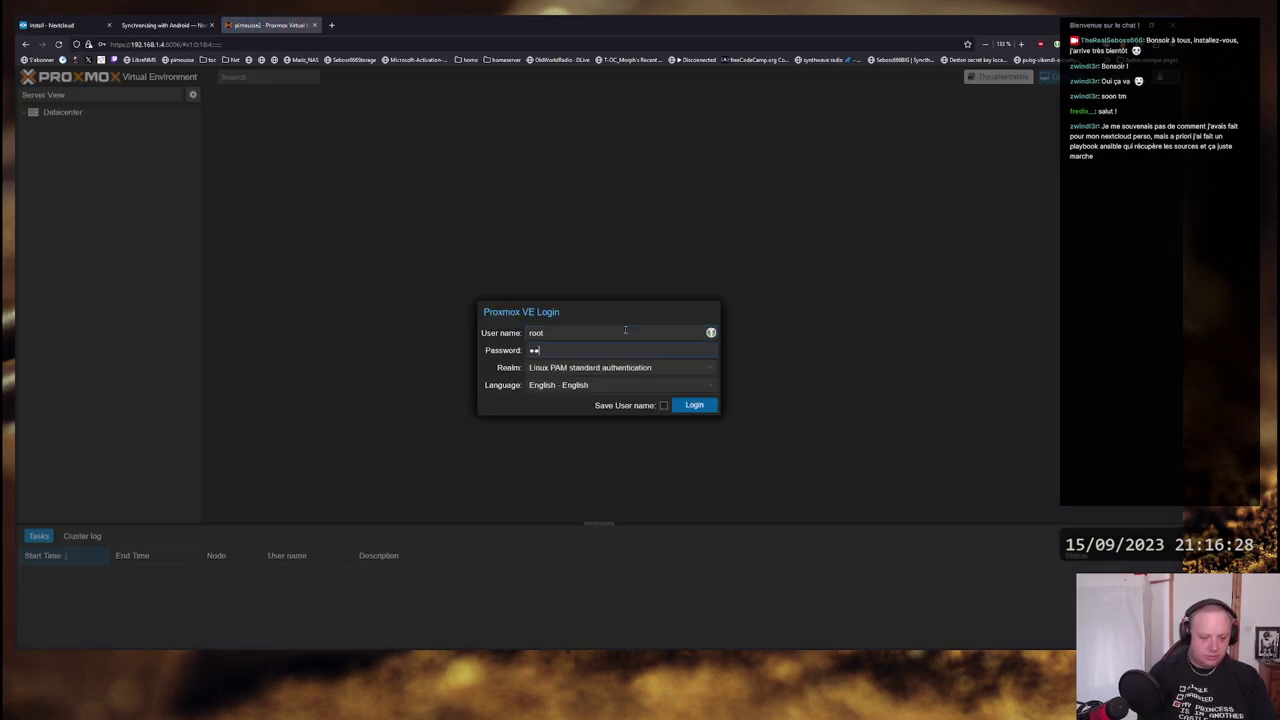
key(Return)
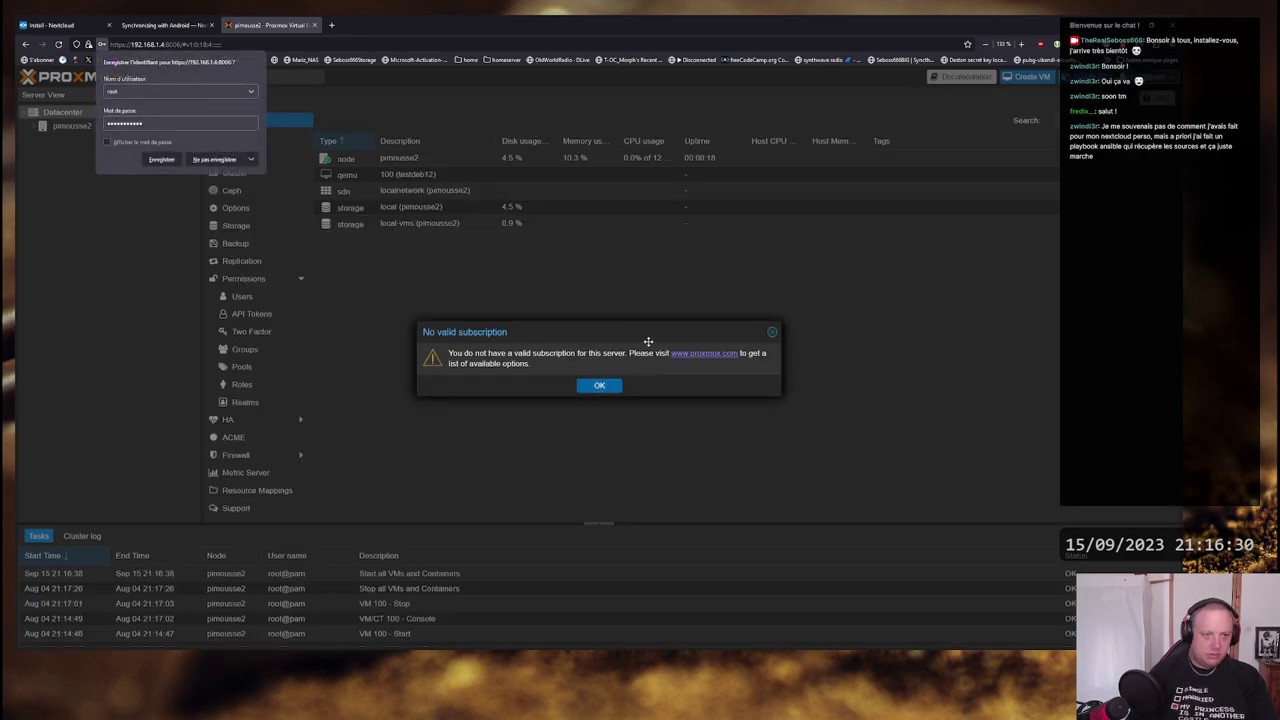
- Decline saving the password, dismiss the subscription notice, and expand the pimousse2 node
click(251, 159)
click(224, 177)
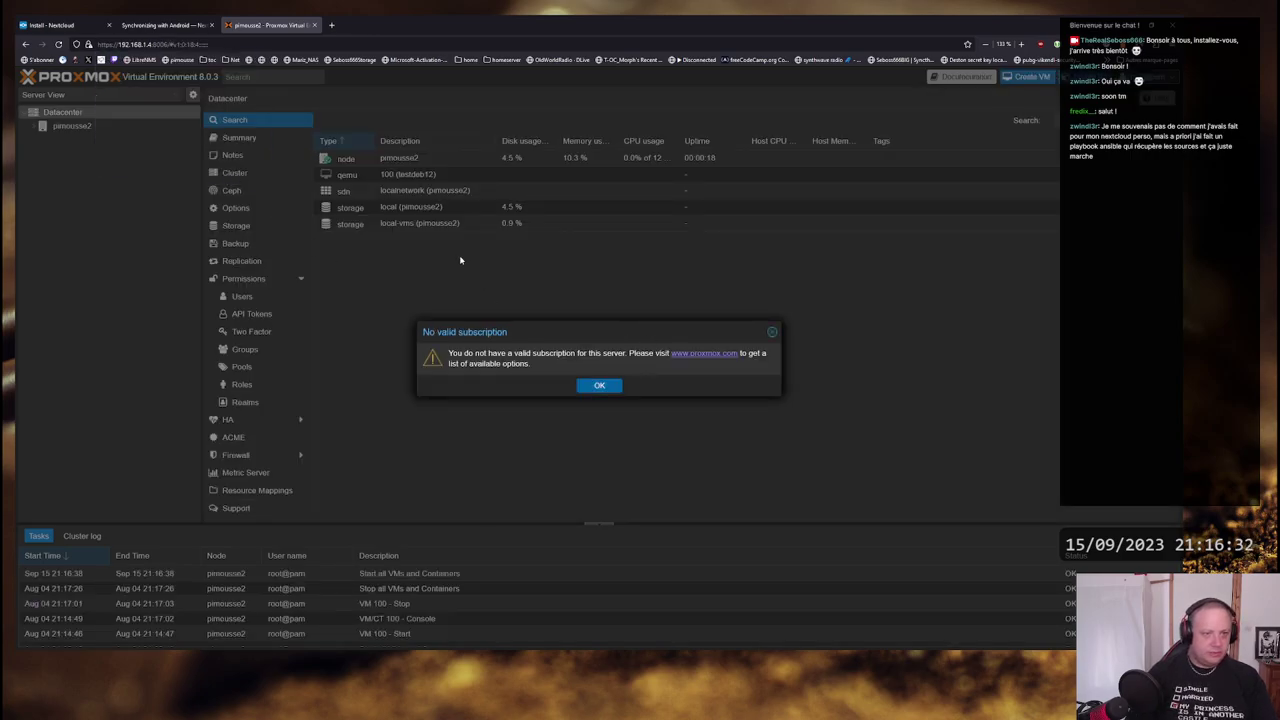
click(597, 390)
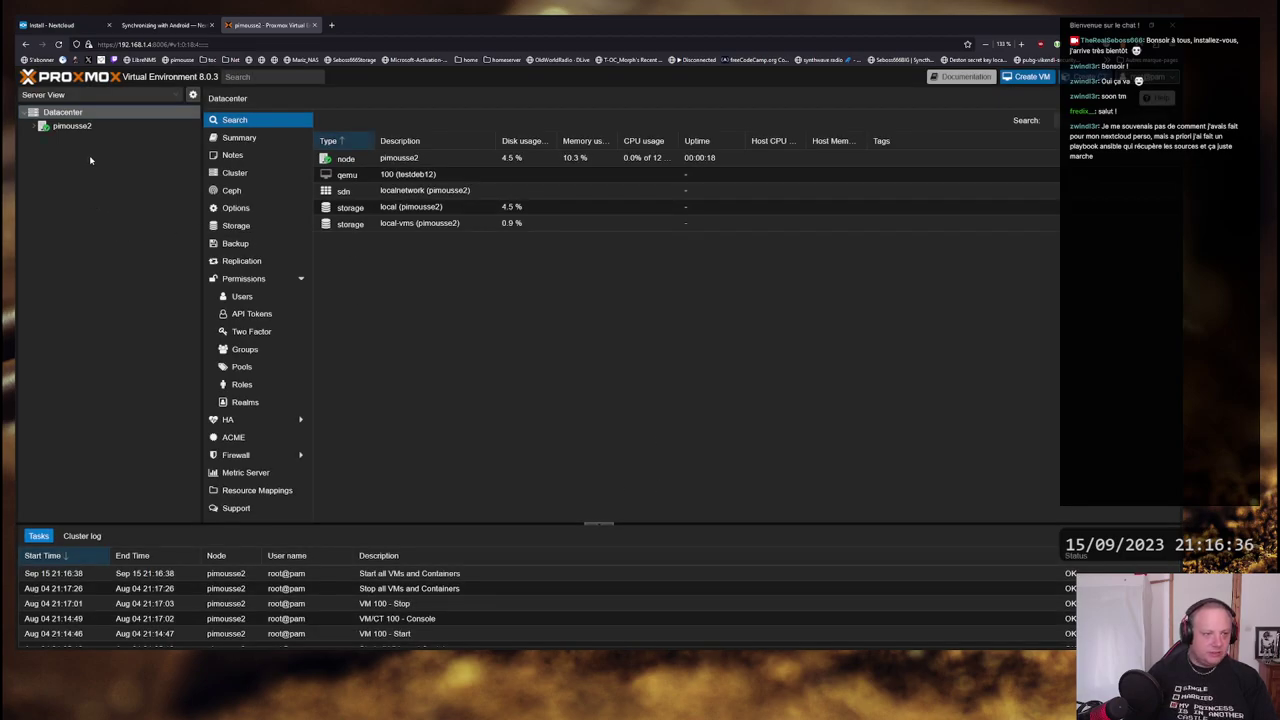
click(33, 126)
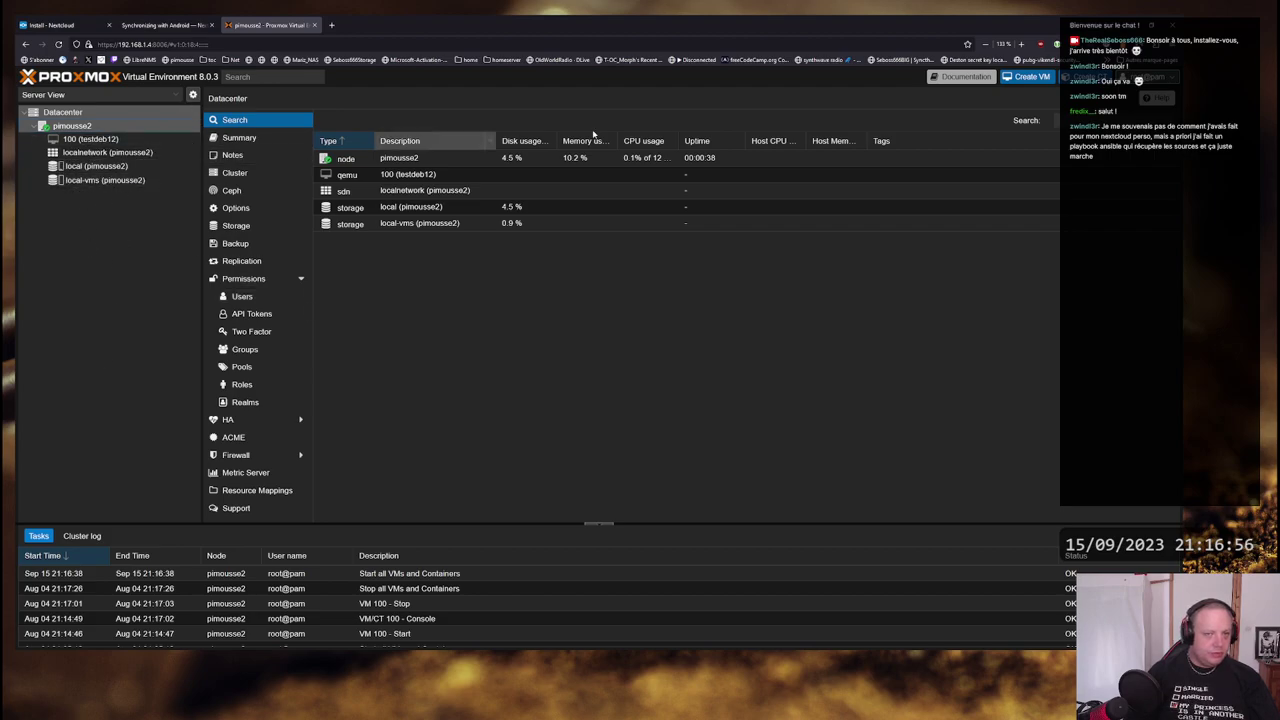
- Start a new VM and name it nextcloud
click(1030, 76)
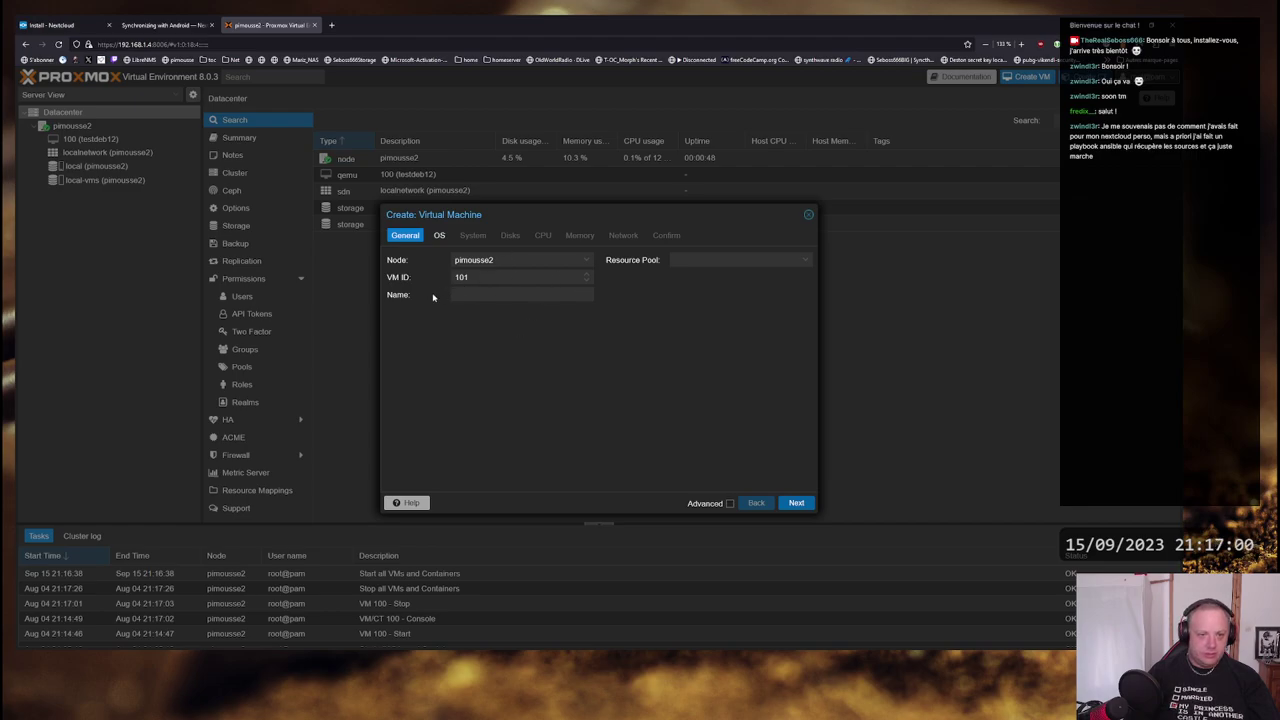
click(470, 295)
text(next)
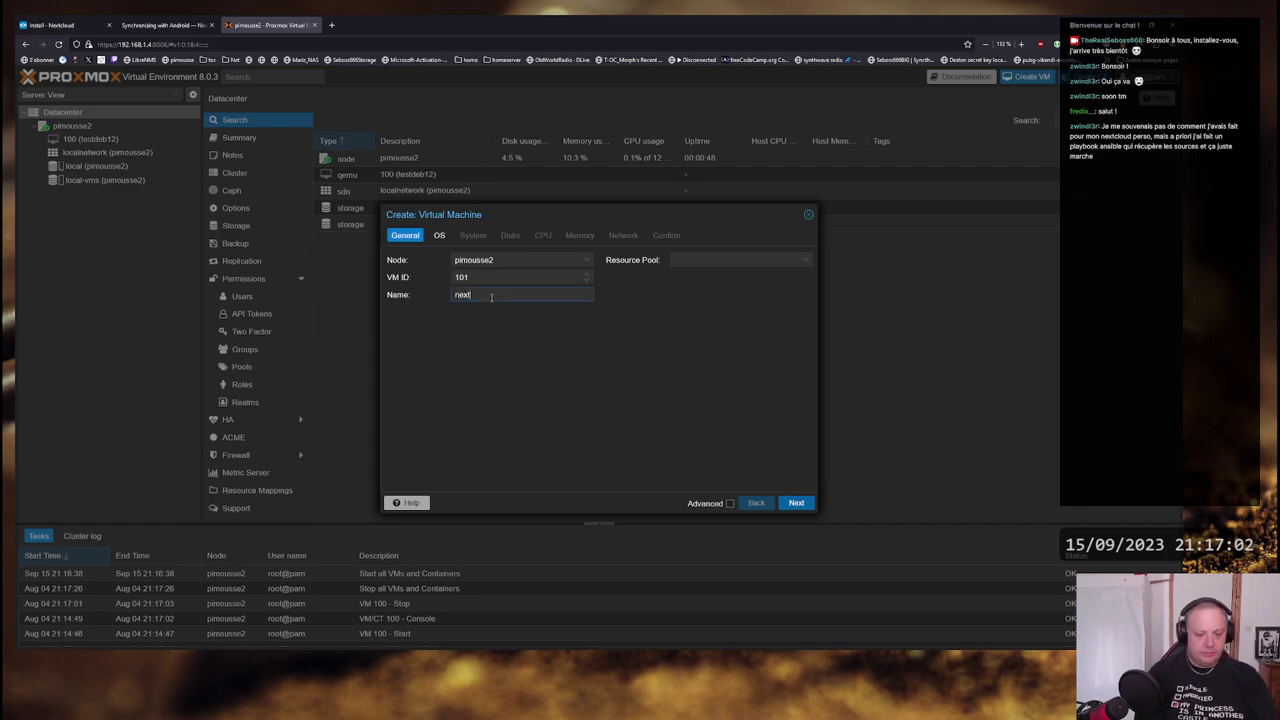
text(cloud)
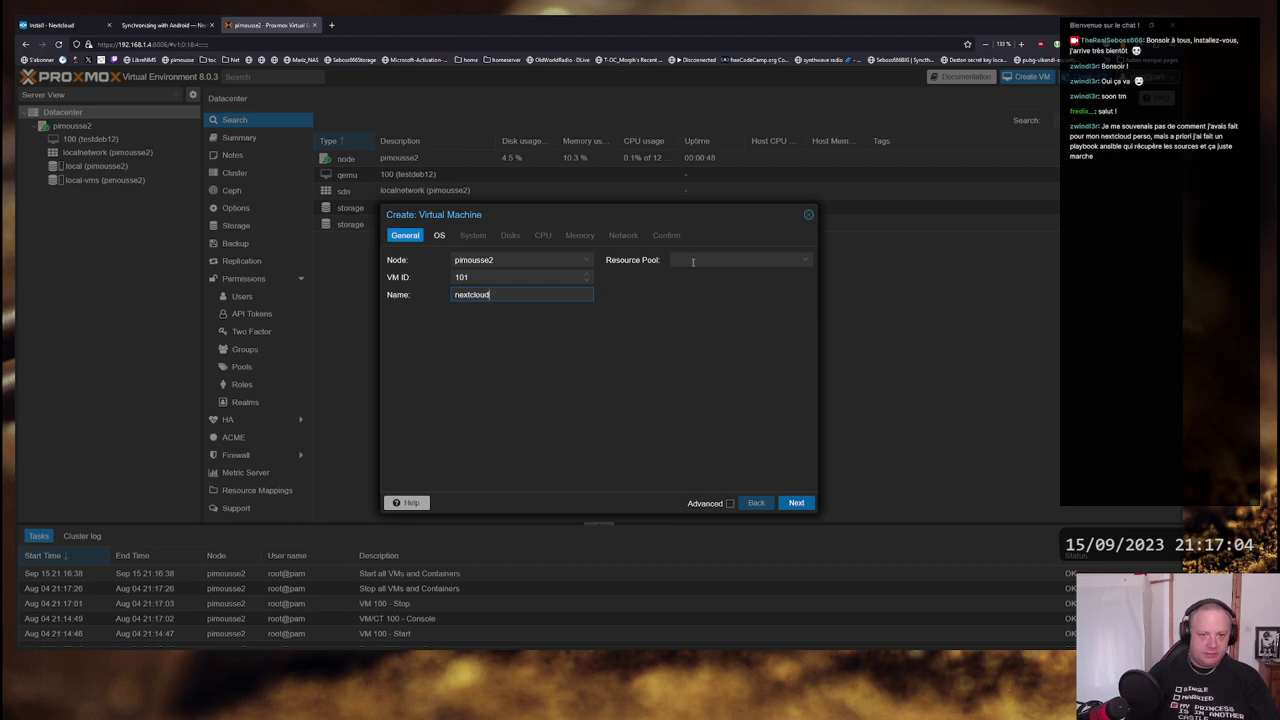
click(733, 450)
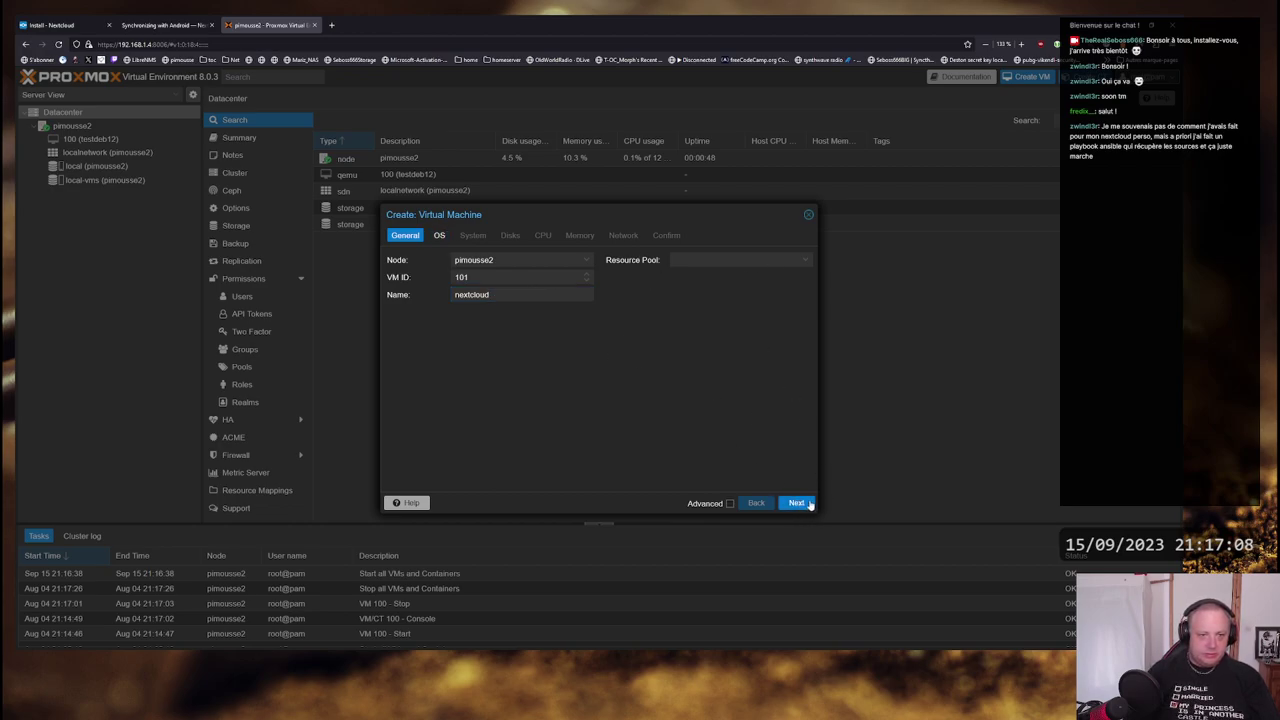
- Choose debian-12.1.0-amd64-netinst.iso on the OS tab, then return to the Nextcloud install page
drag(615, 213, 633, 193)
click(462, 213)
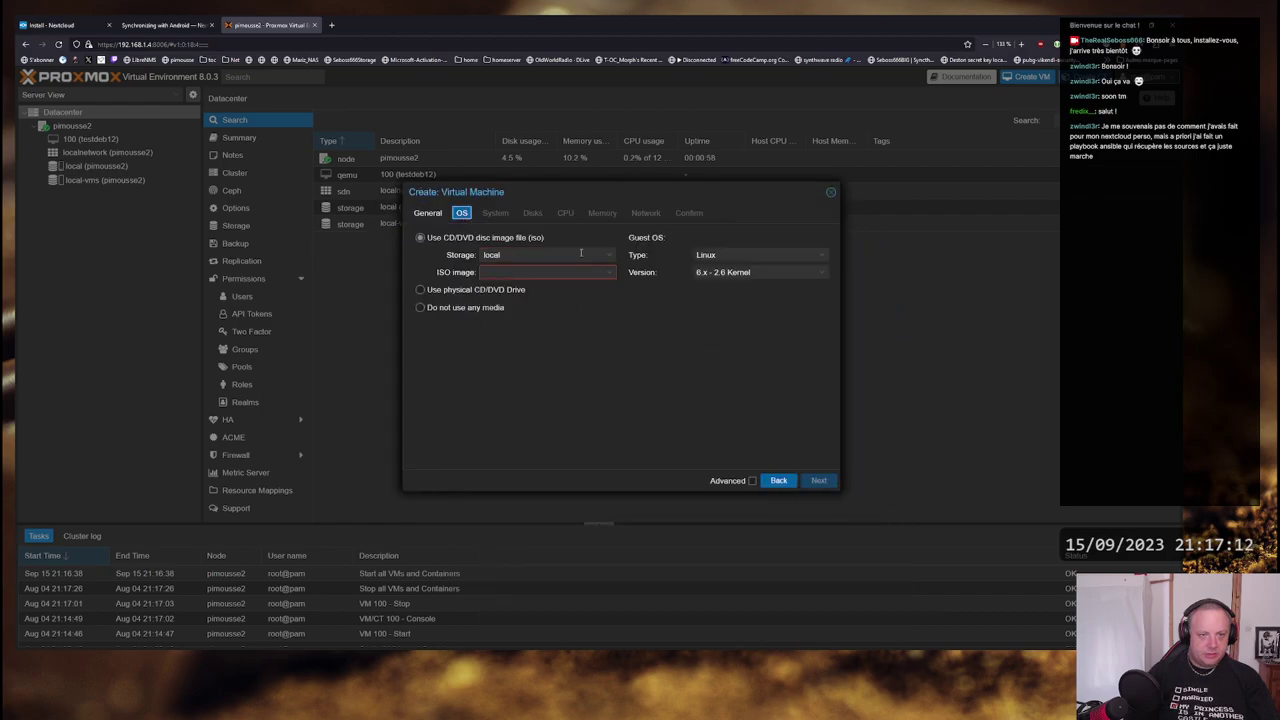
click(609, 273)
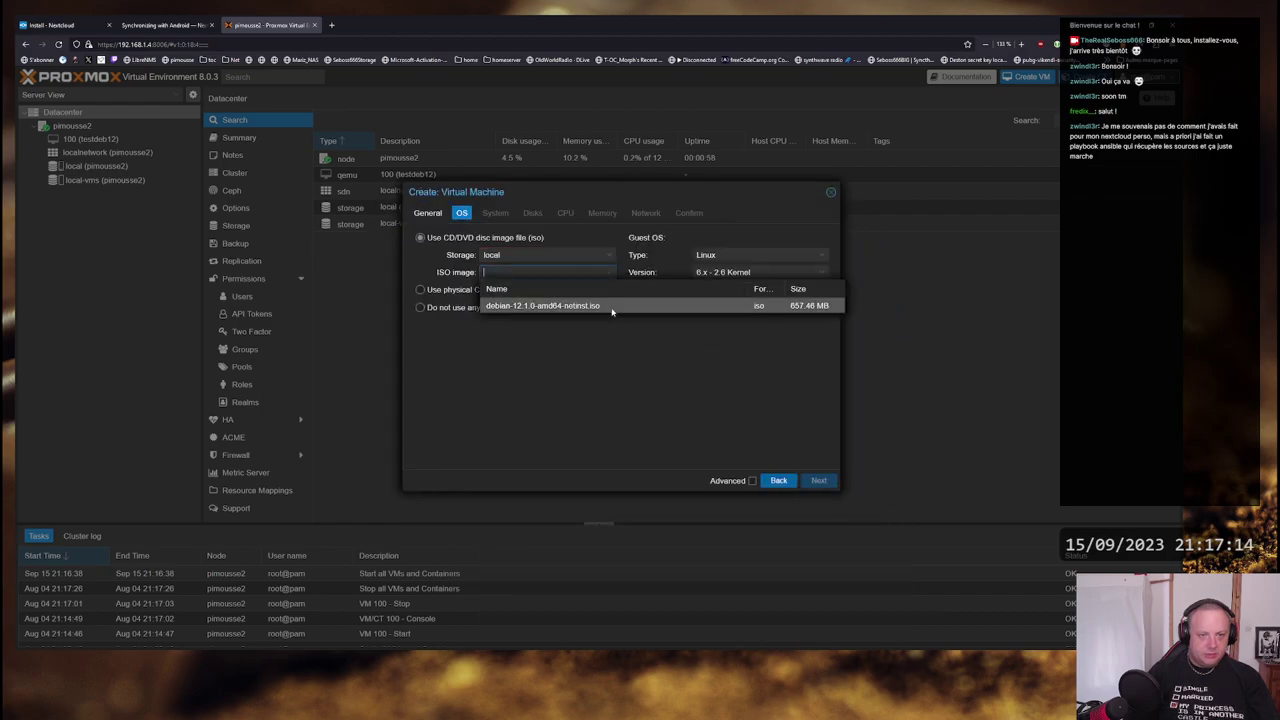
click(531, 307)
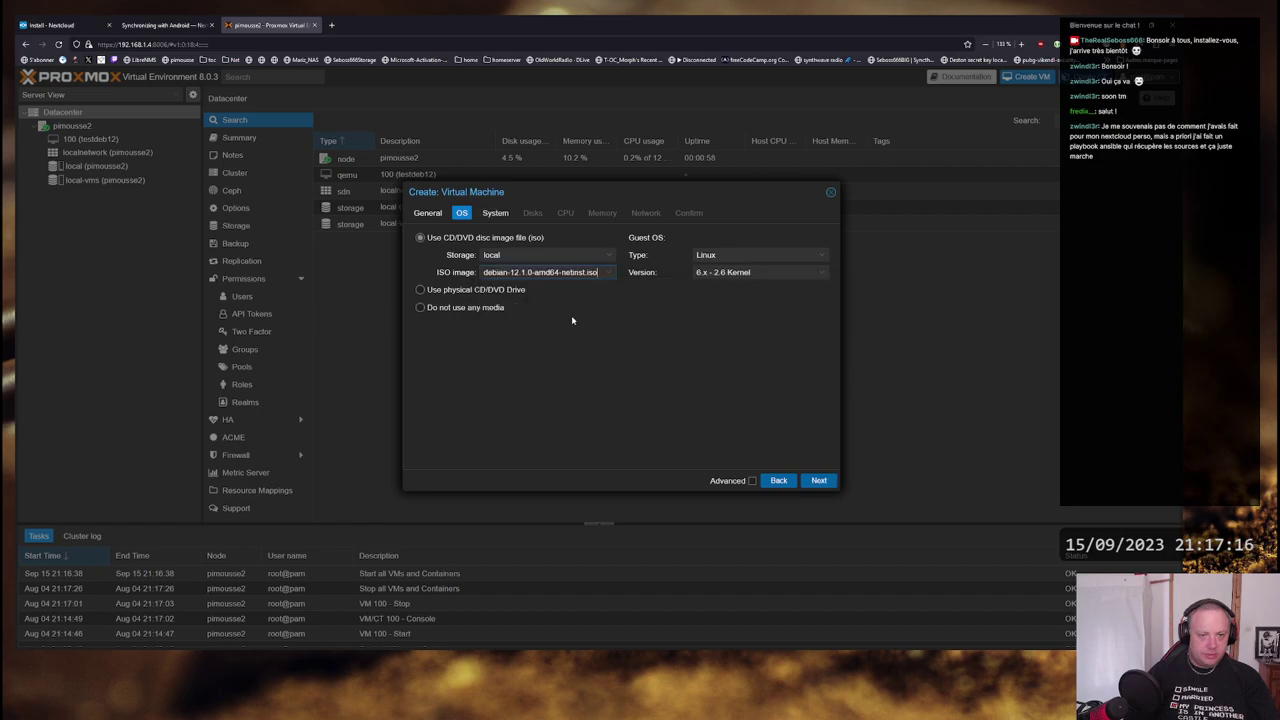
key(alt+Tab)
click(70, 27)
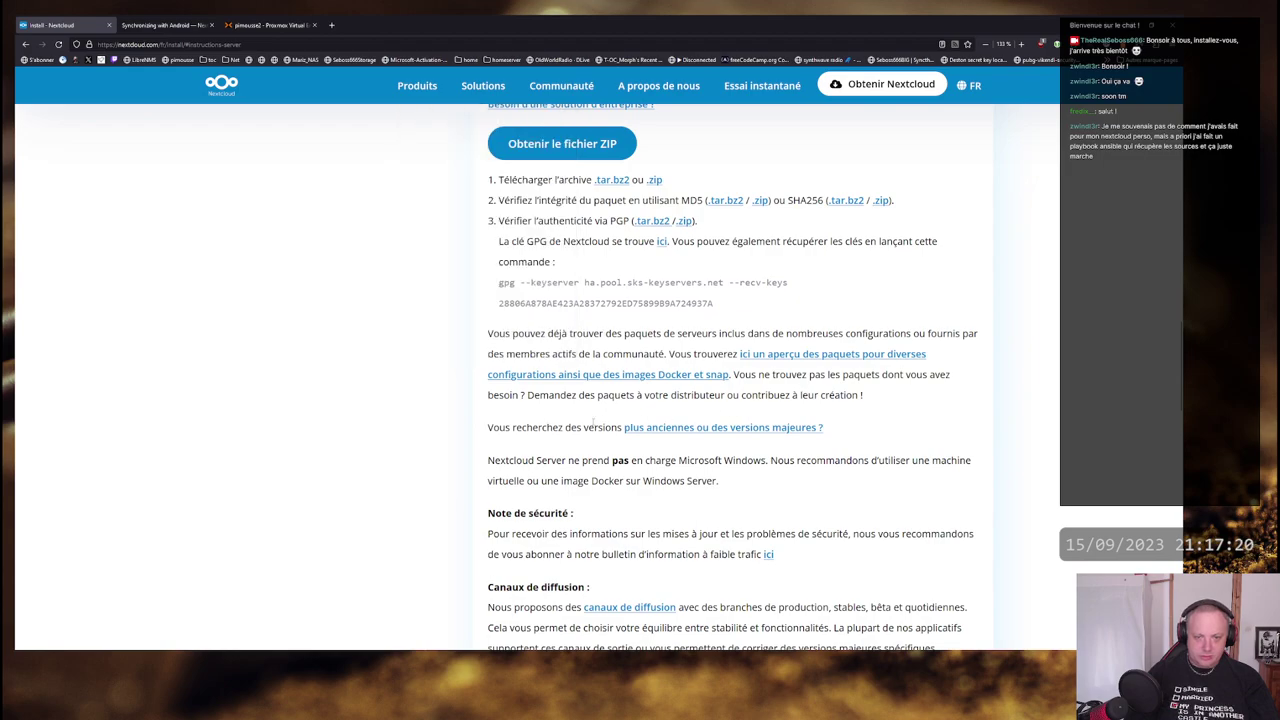
- Open the Nextcloud admin manual from the install page in a new tab
scroll(594, 422, up, 3)
scroll(715, 330, up, 2)
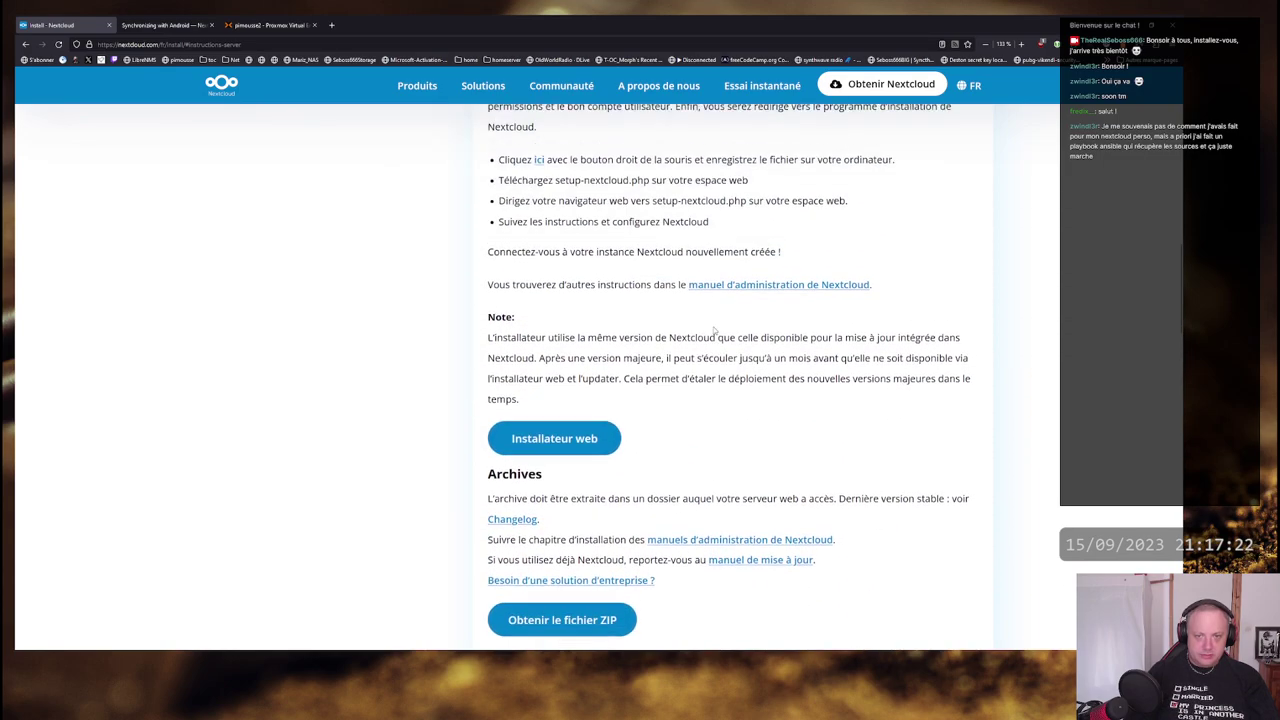
scroll(715, 330, up, 5)
middle_click(795, 520)
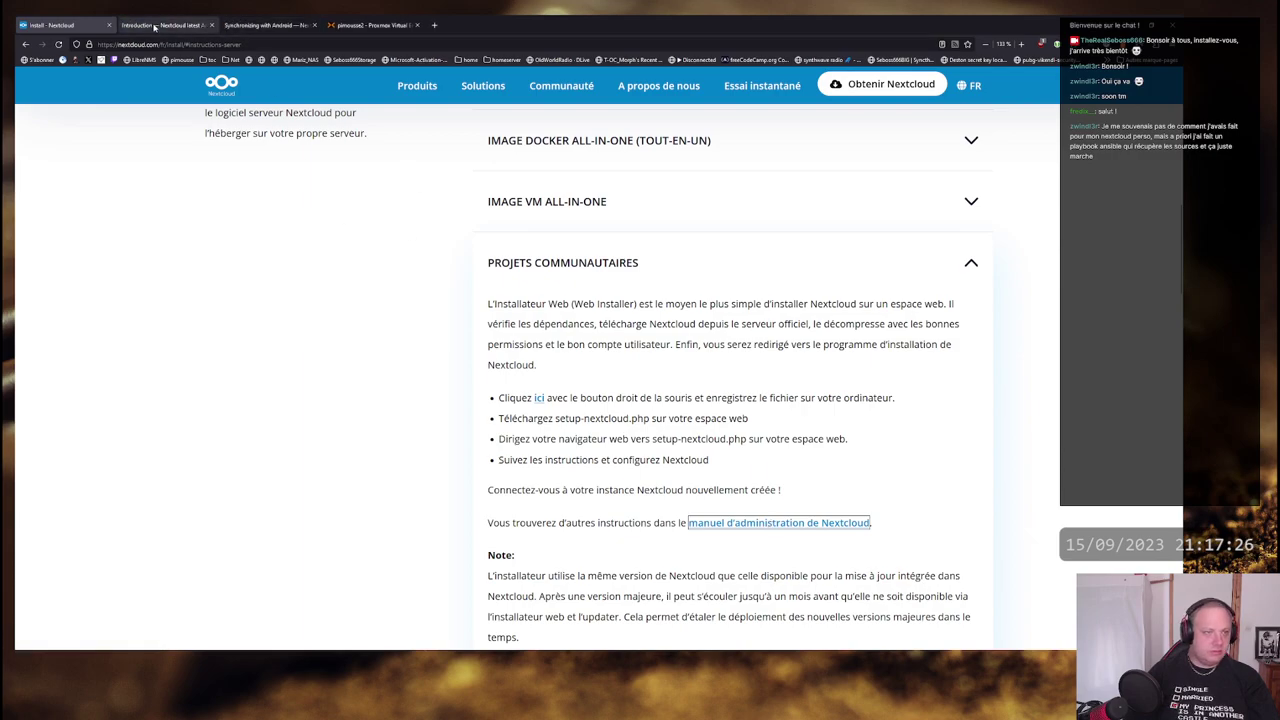
click(155, 27)
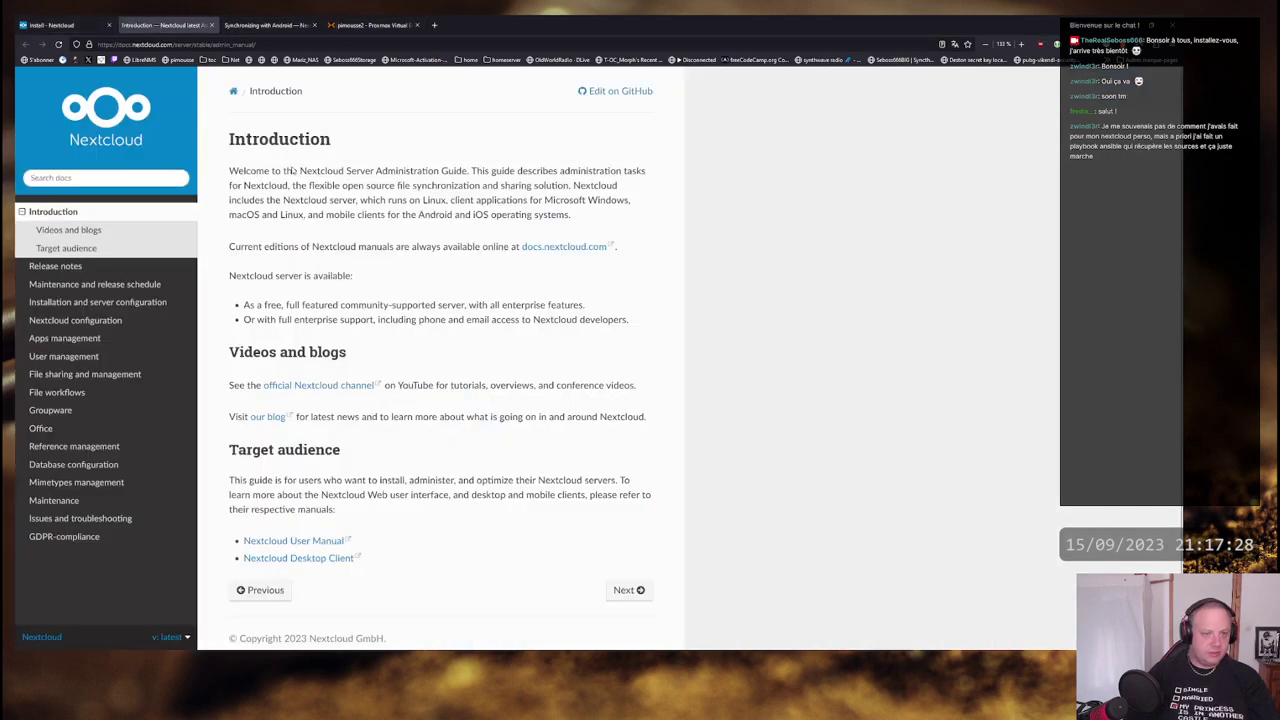
- Open Installation and server configuration > System requirements, noting Debian 11 and MySQL/MariaDB versions
click(78, 302)
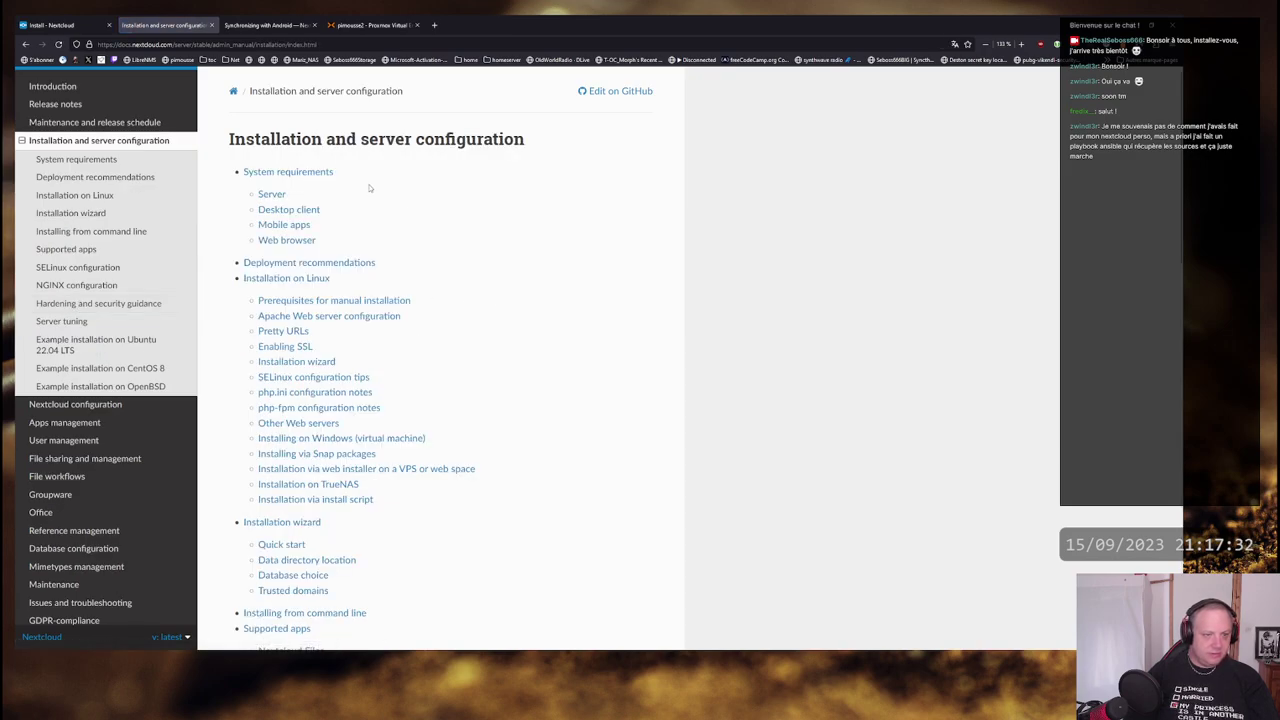
click(310, 173)
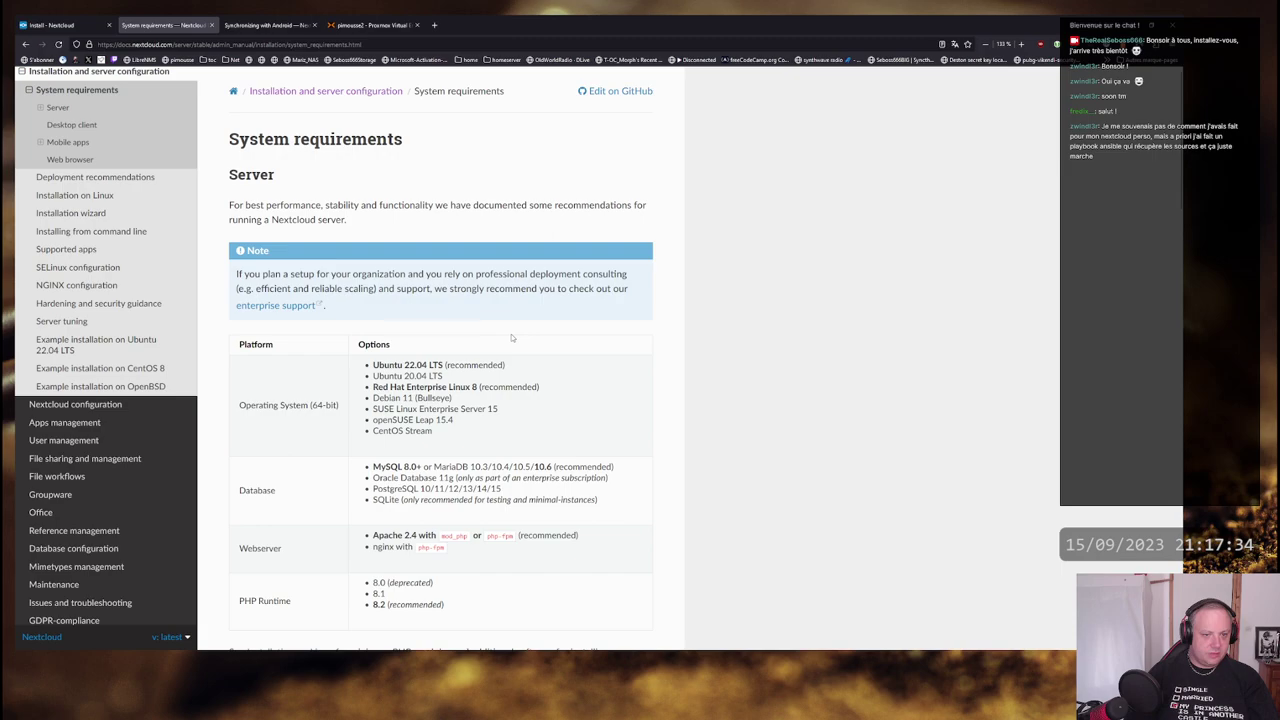
scroll(511, 338, down, 2)
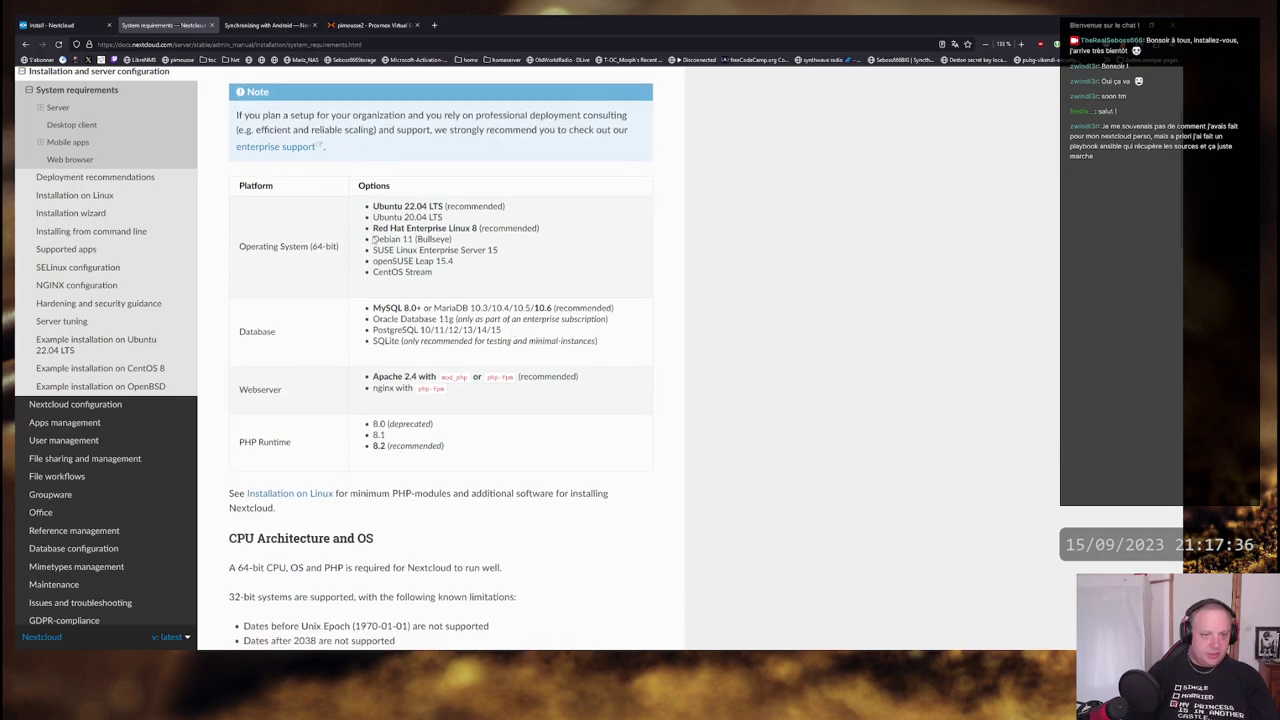
drag(372, 240, 453, 241)
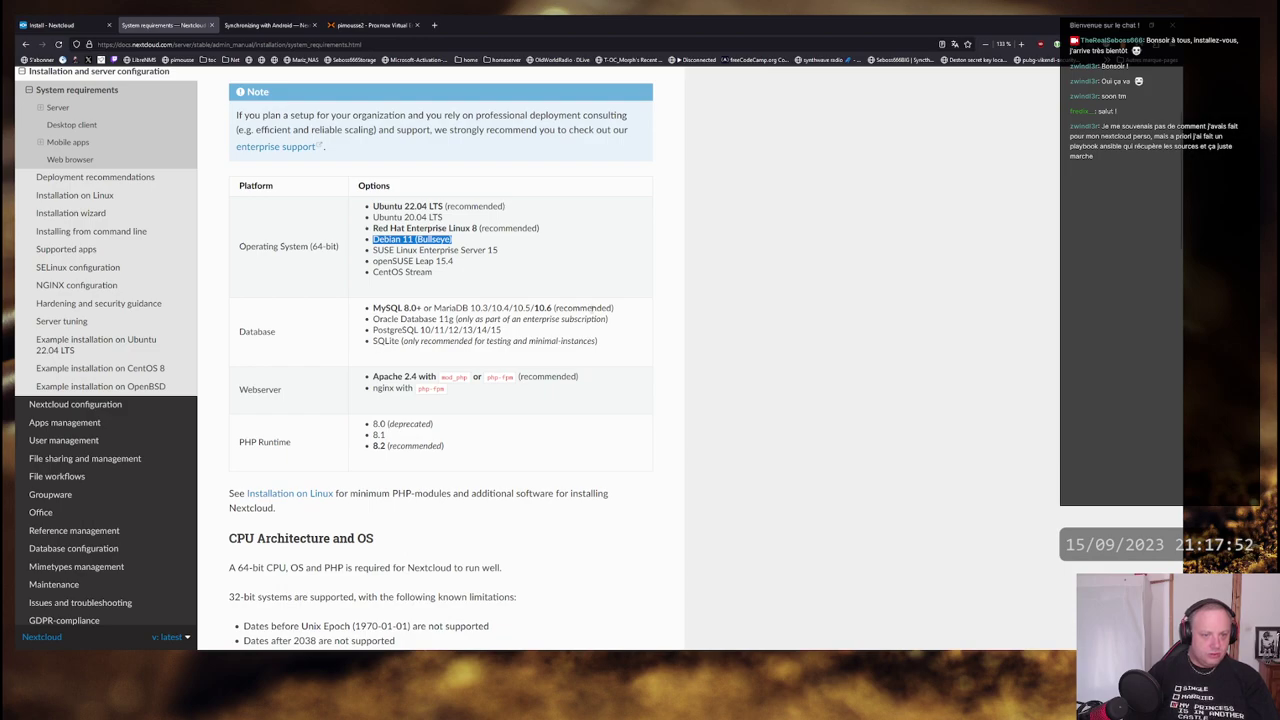
drag(612, 308, 380, 309)
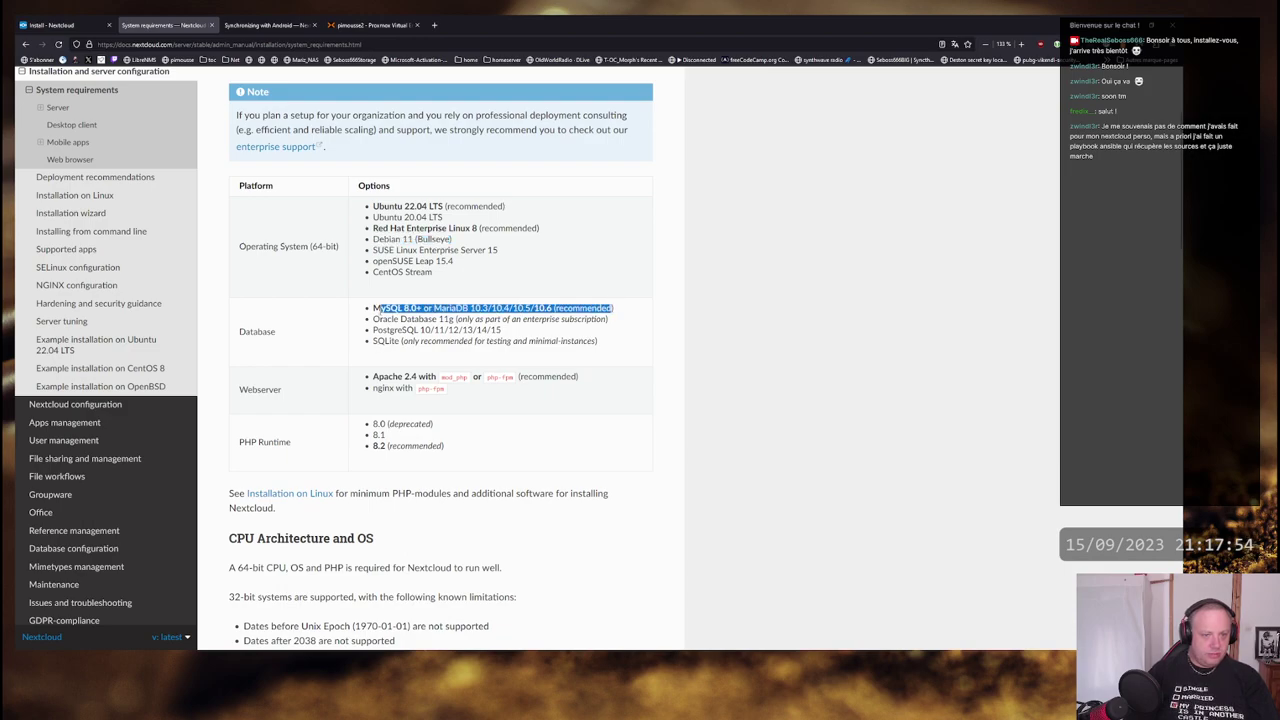
click(581, 309)
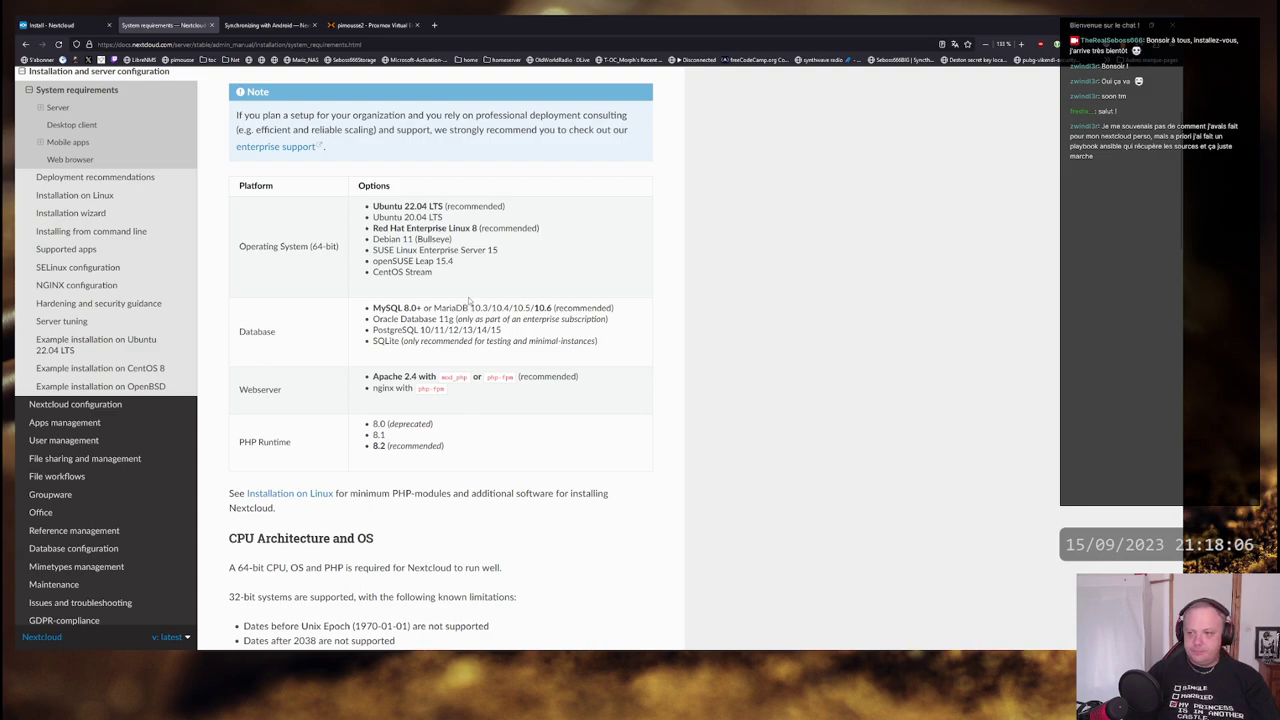
key(alt+Tab)
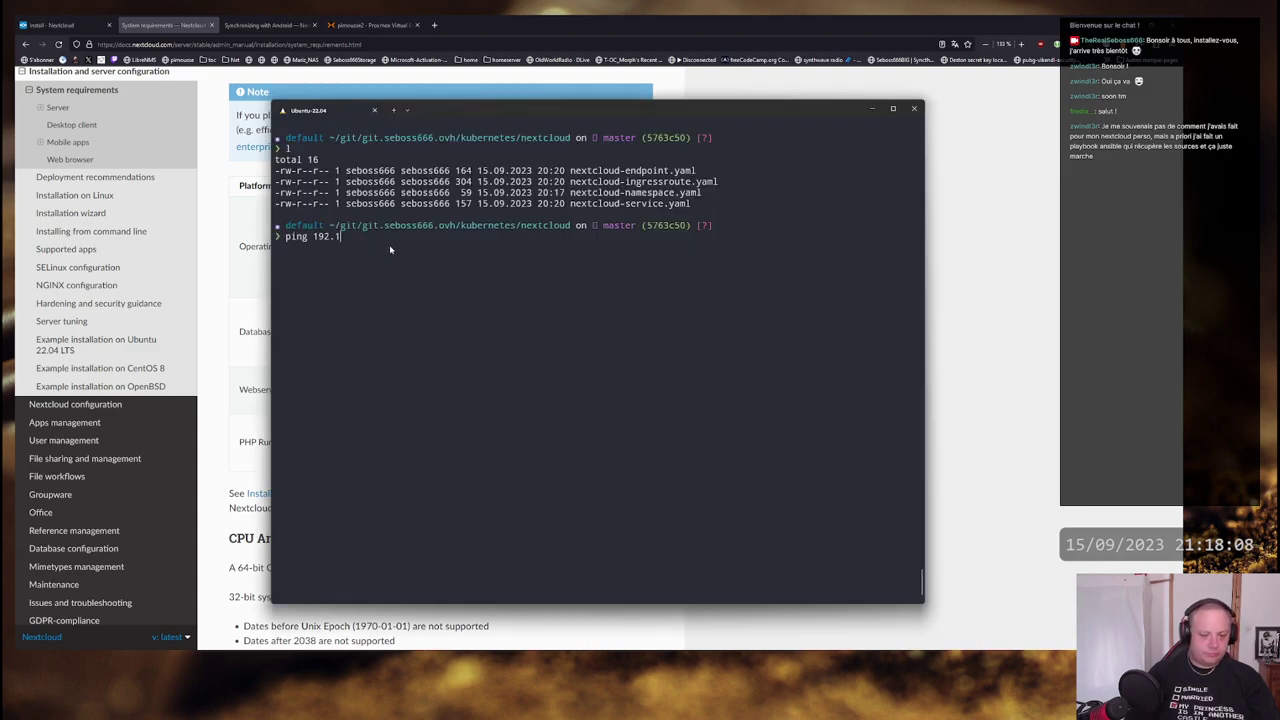
key(BackSpace)
key(BackSpace)
key(BackSpace)
key(BackSpace)
key(BackSpace)
key(BackSpace)
key(BackSpace)
key(BackSpace)
key(BackSpace)
key(BackSpace)
text(ssh )
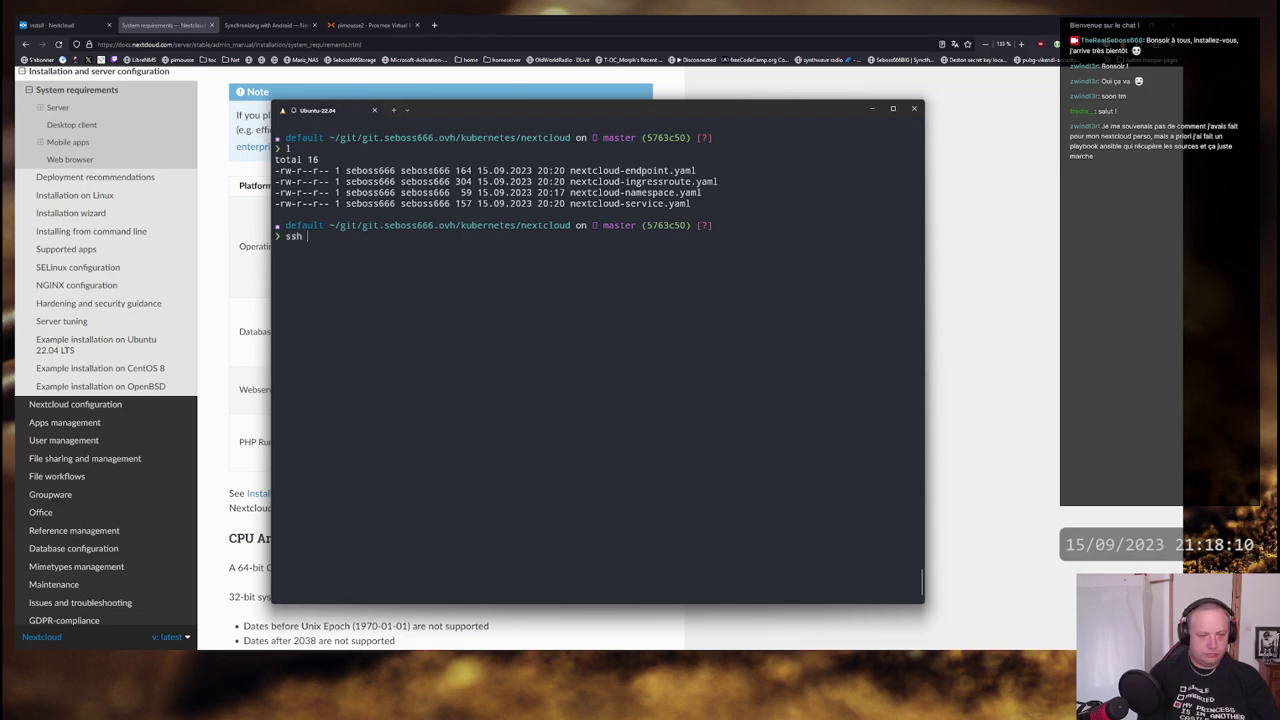
text(root@)
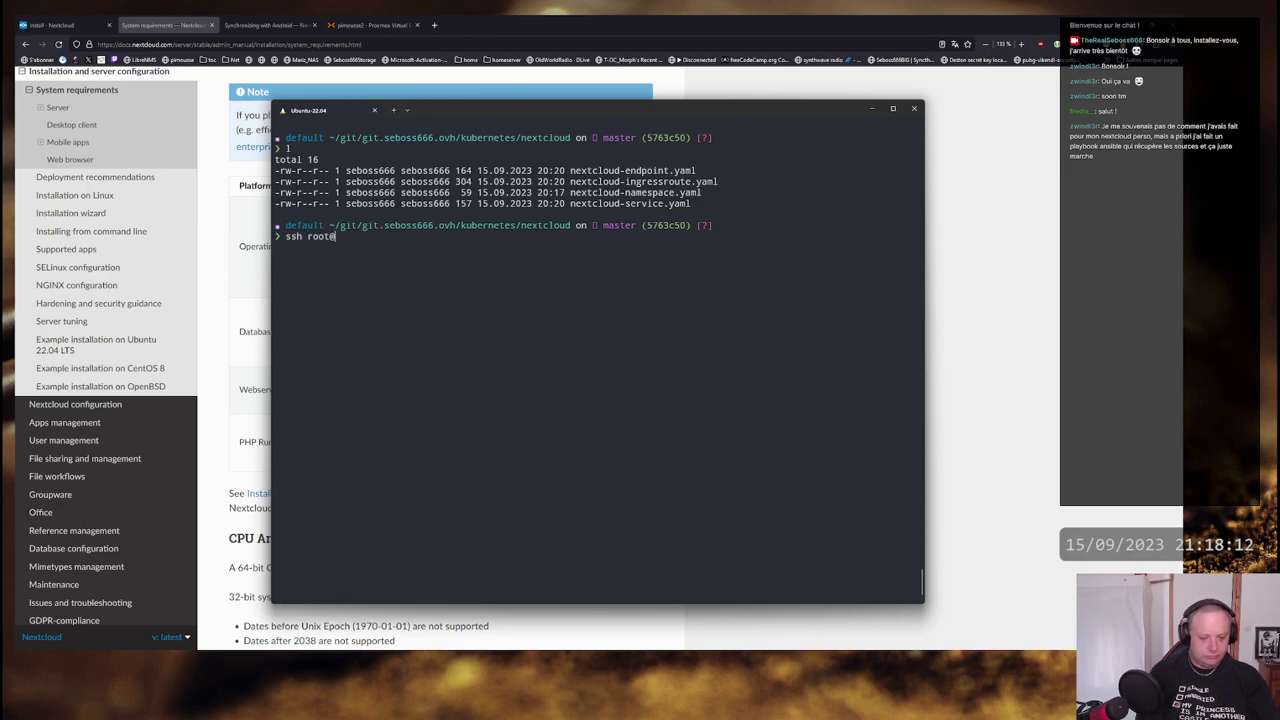
text(192.168.1.4)
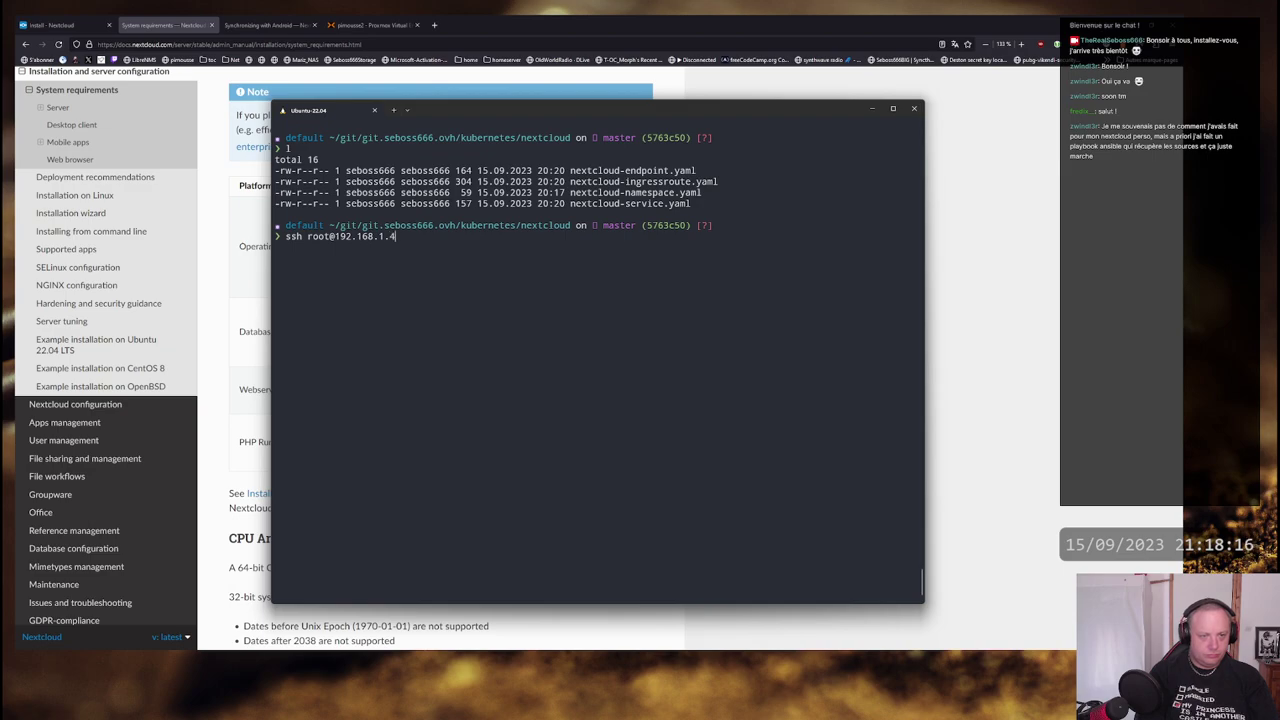
key(Return)
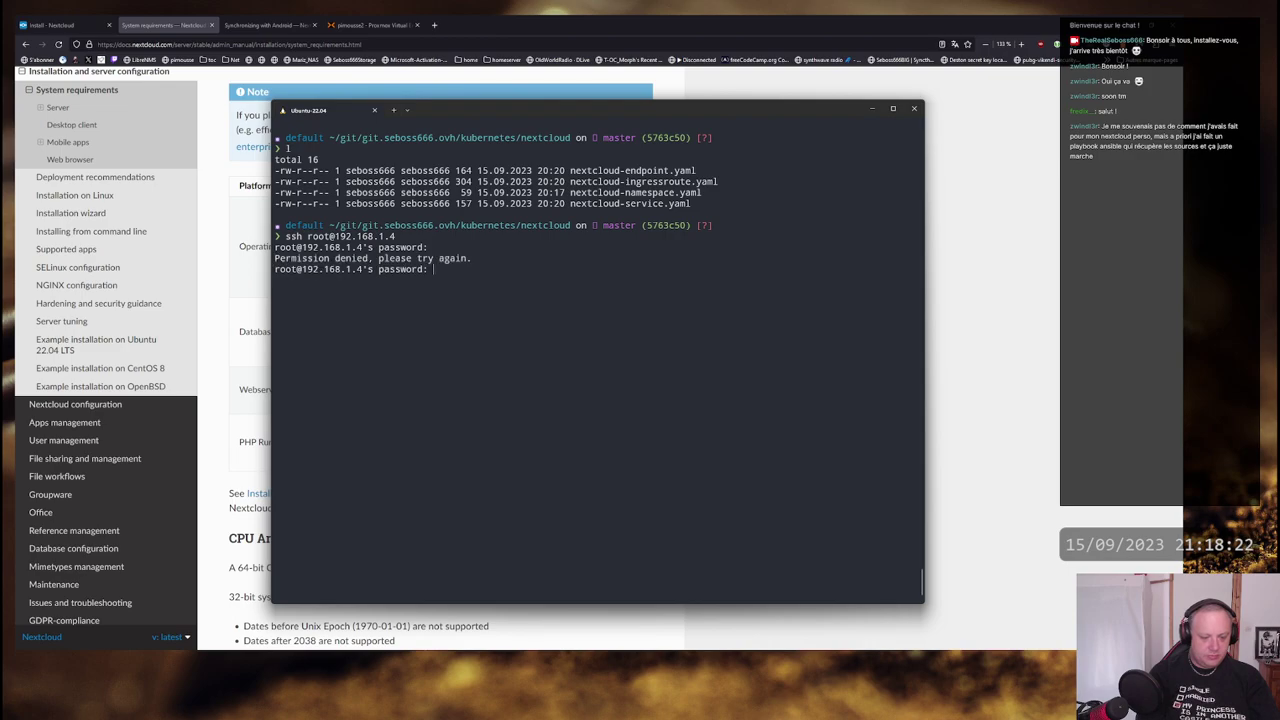
key(Return)
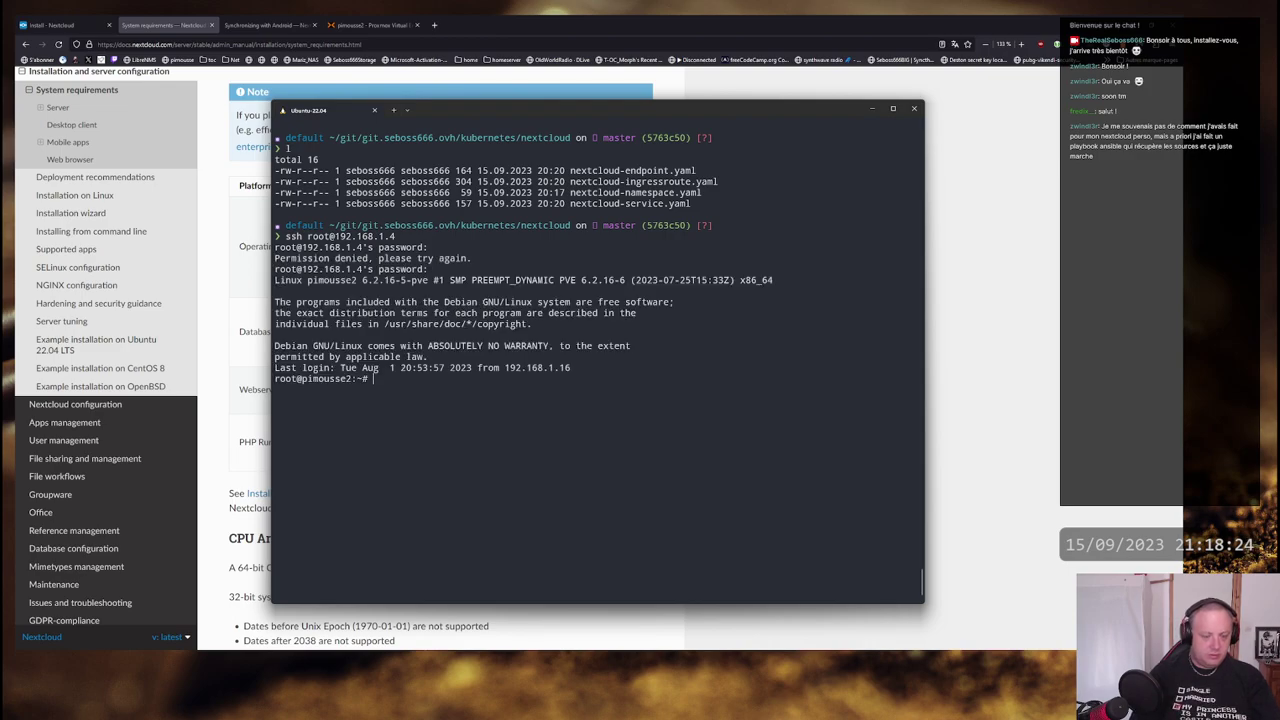
click(874, 109)
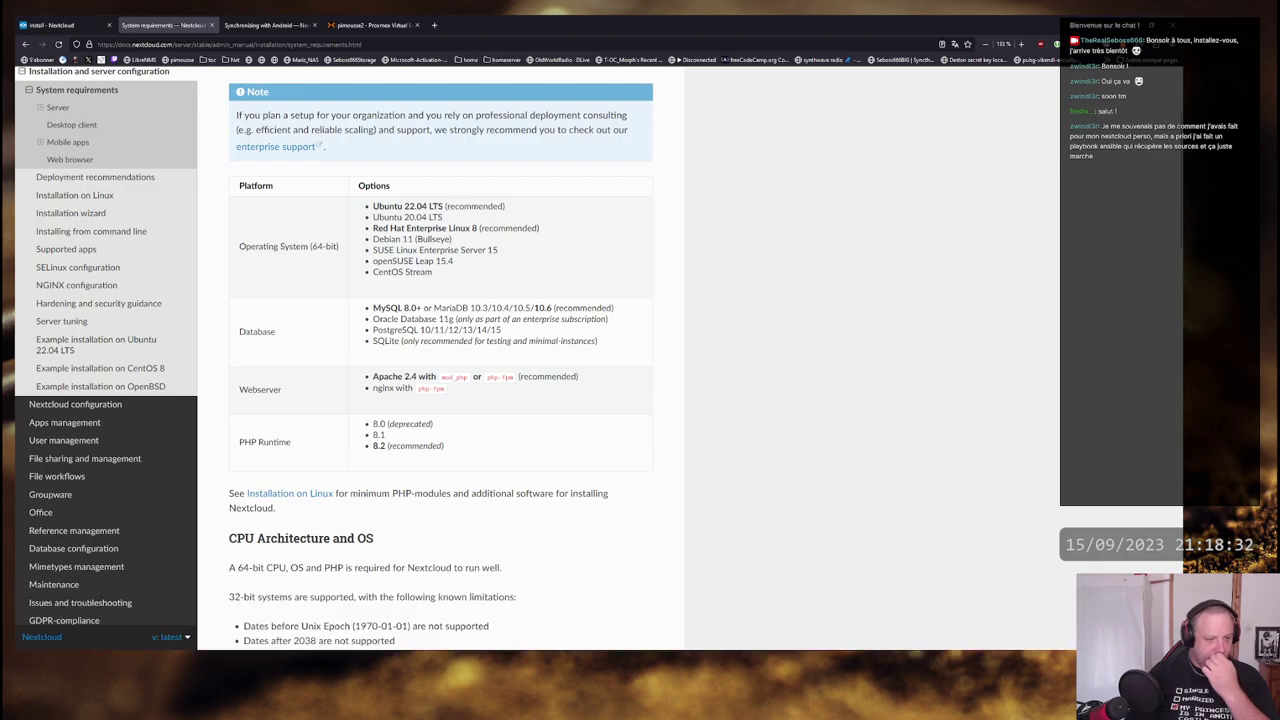
- Back in Proxmox, dismiss the ISO list and cancel the Create: Virtual Machine dialog
mouse_move(919, 583)
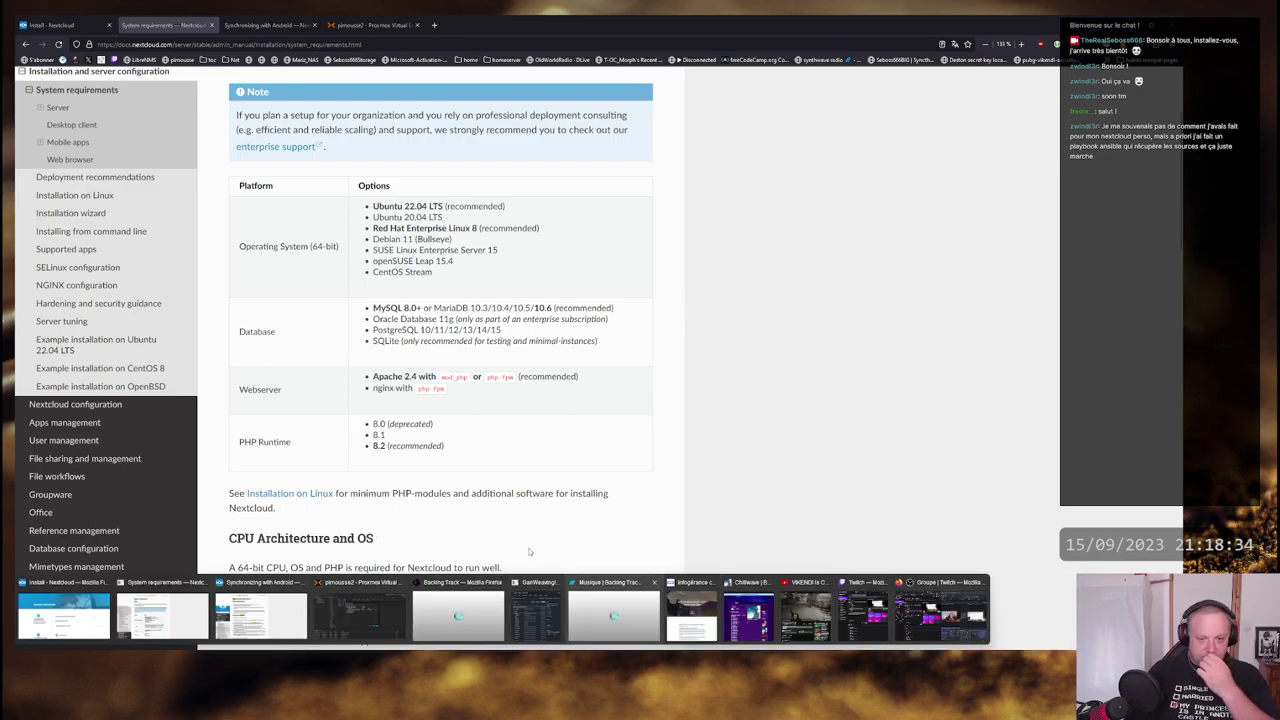
click(357, 615)
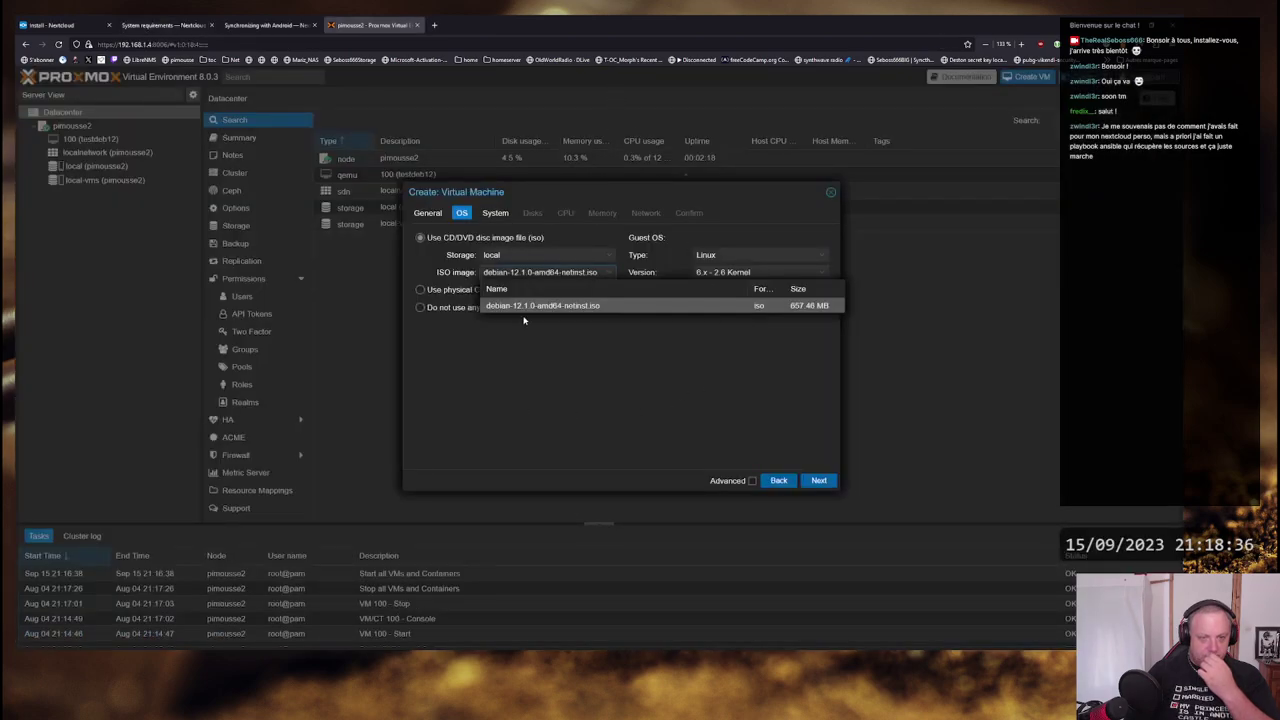
click(525, 353)
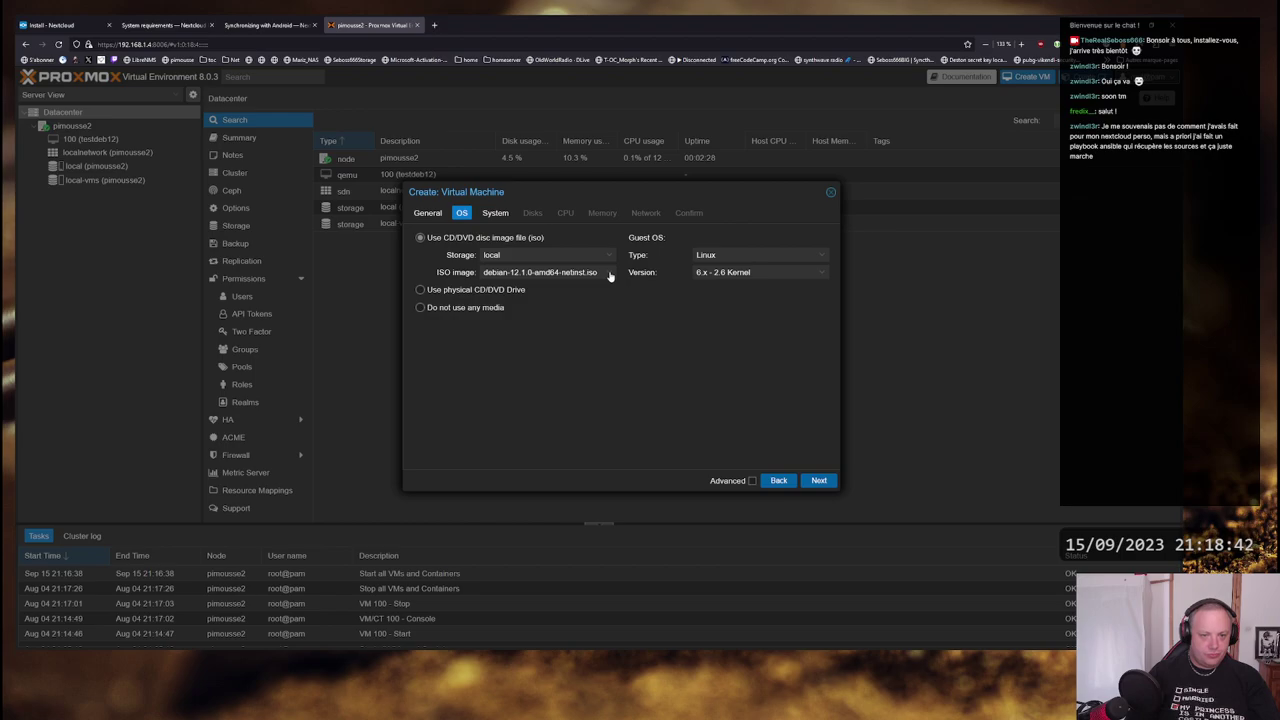
click(830, 192)
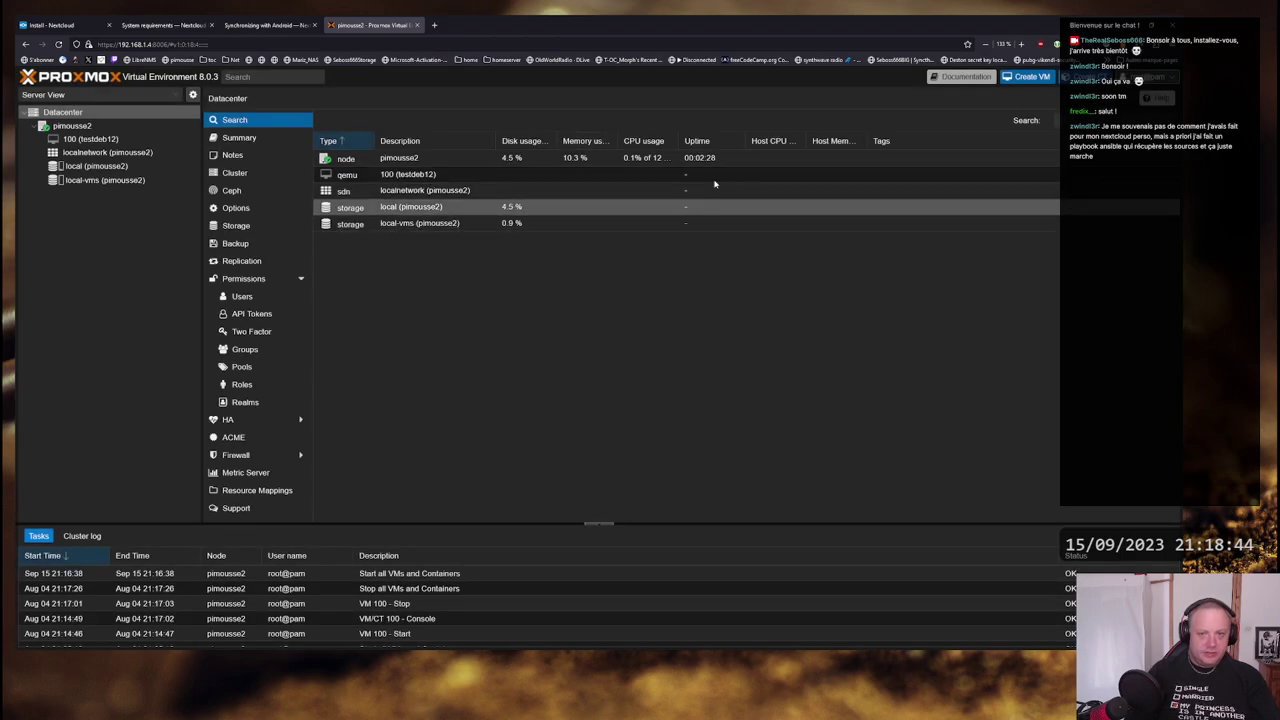
key(ctrl+t)
- Search the web for 'ubunuttu 22.04' and start the Ubuntu Server 22.04.3 LTS download
text(ubunut)
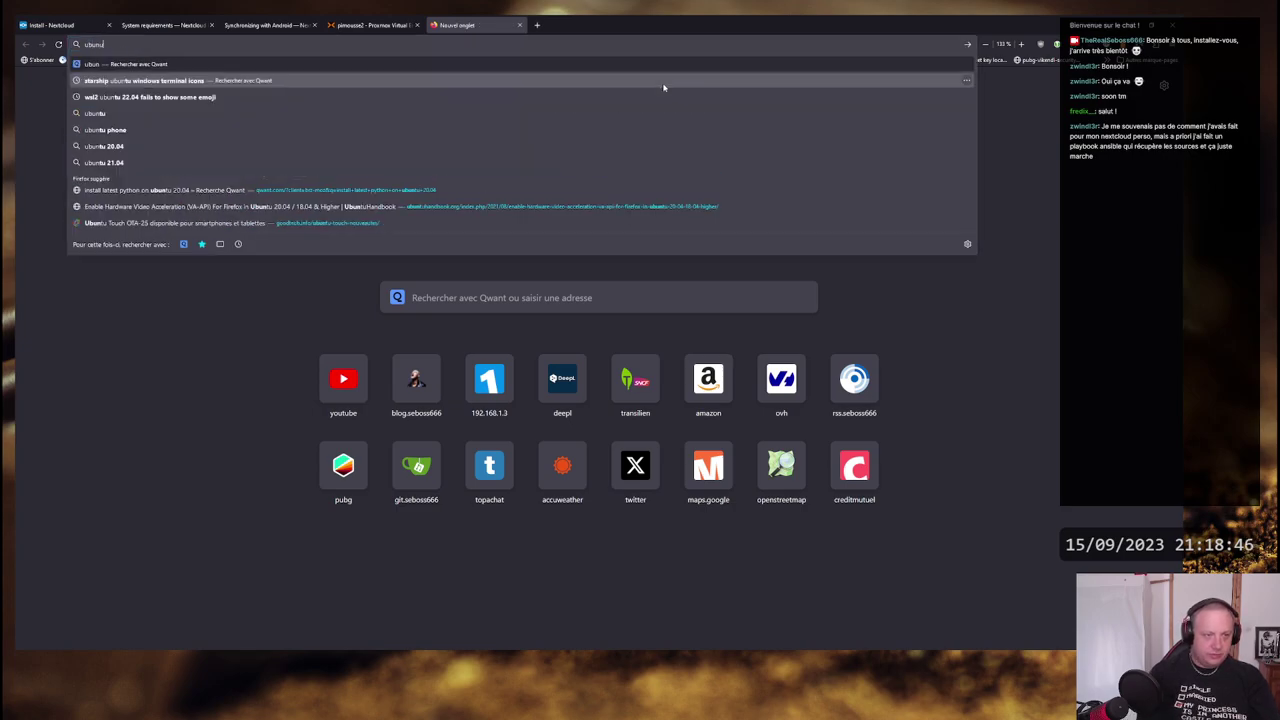
text(tu)
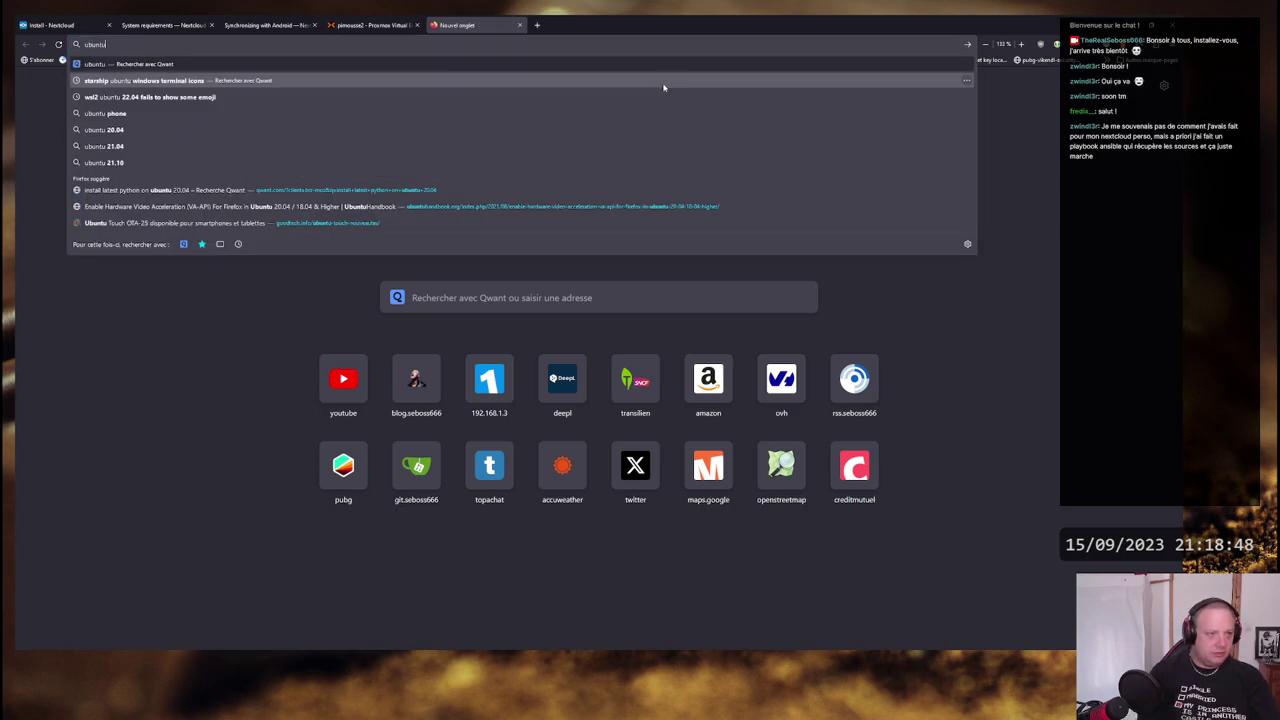
text( 22.04)
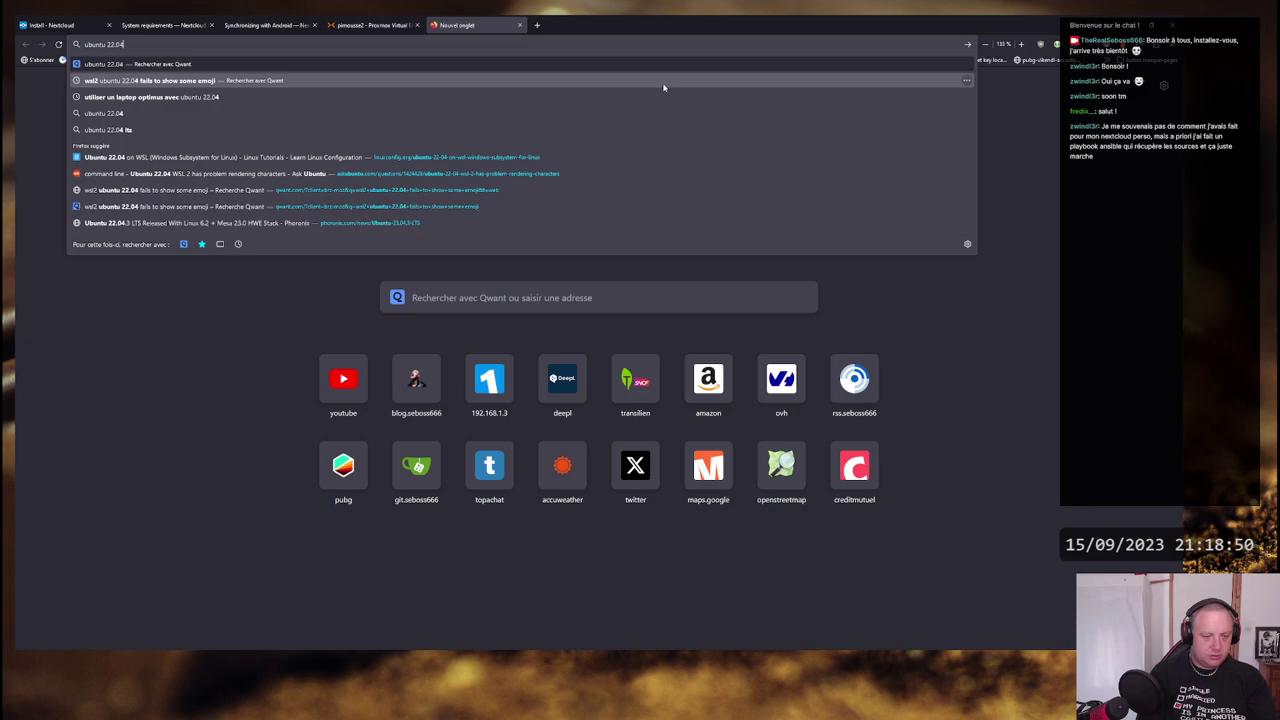
key(Return)
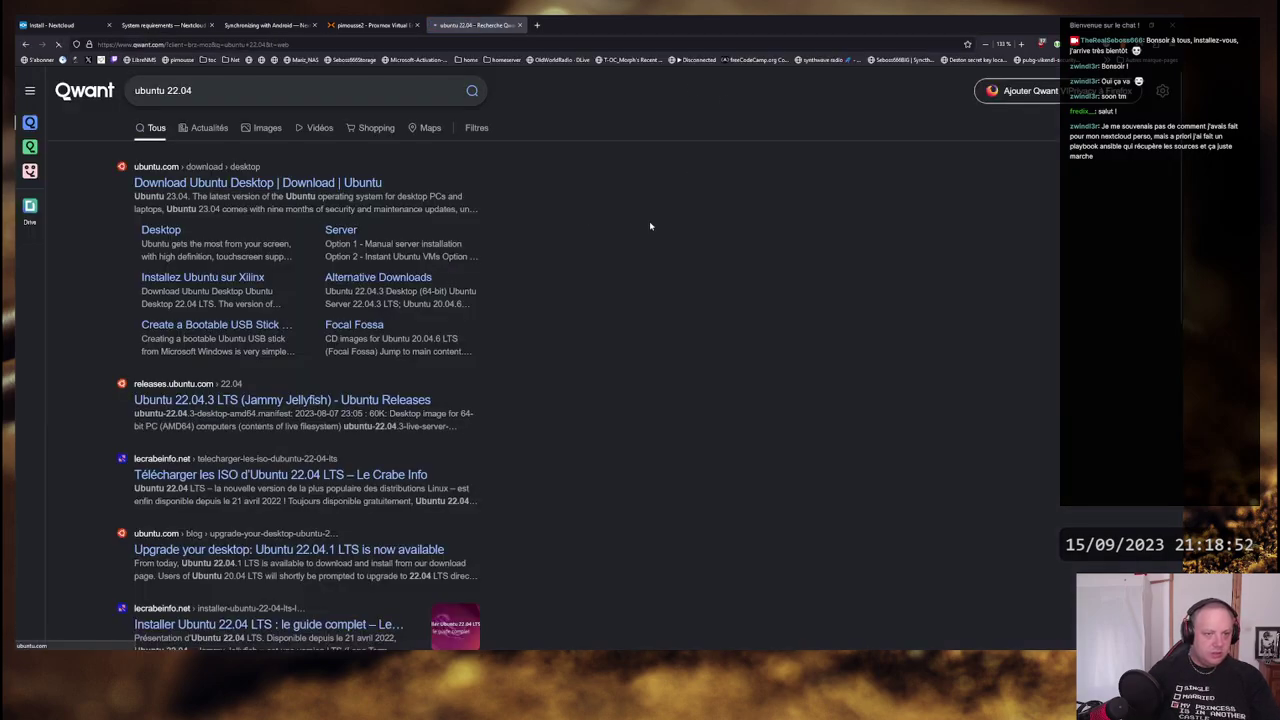
key(alt+Left)
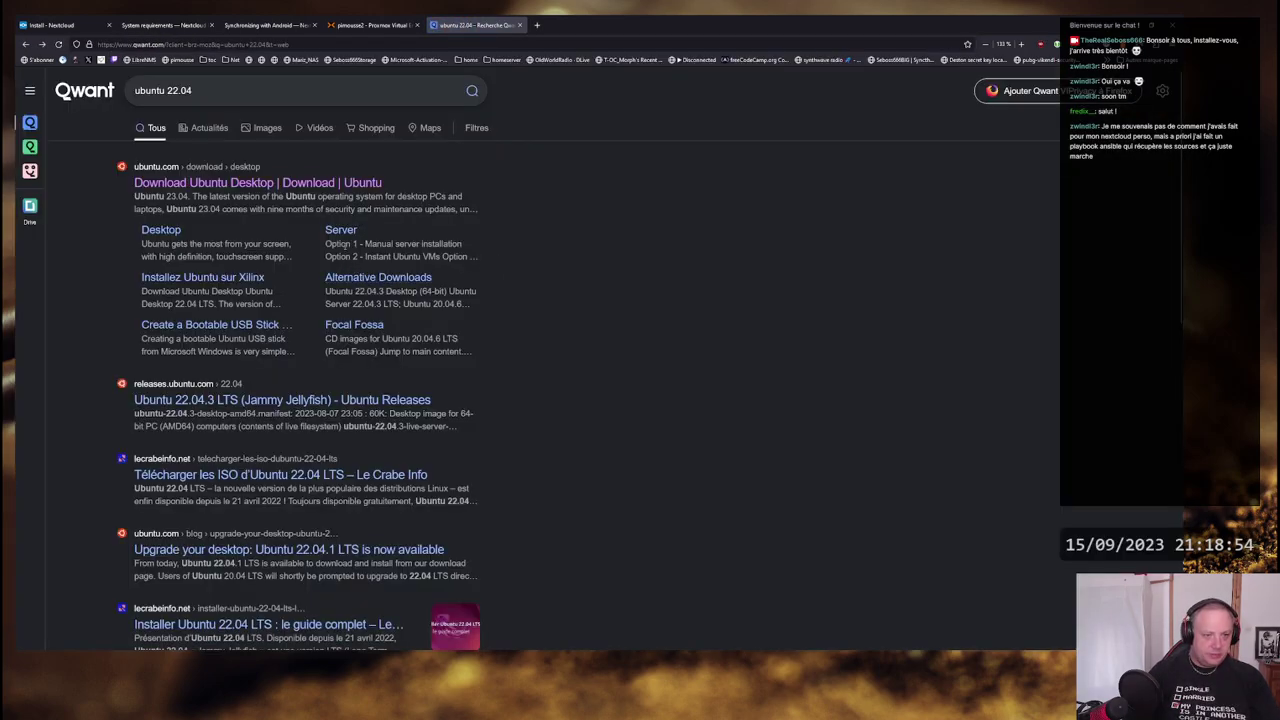
click(340, 229)
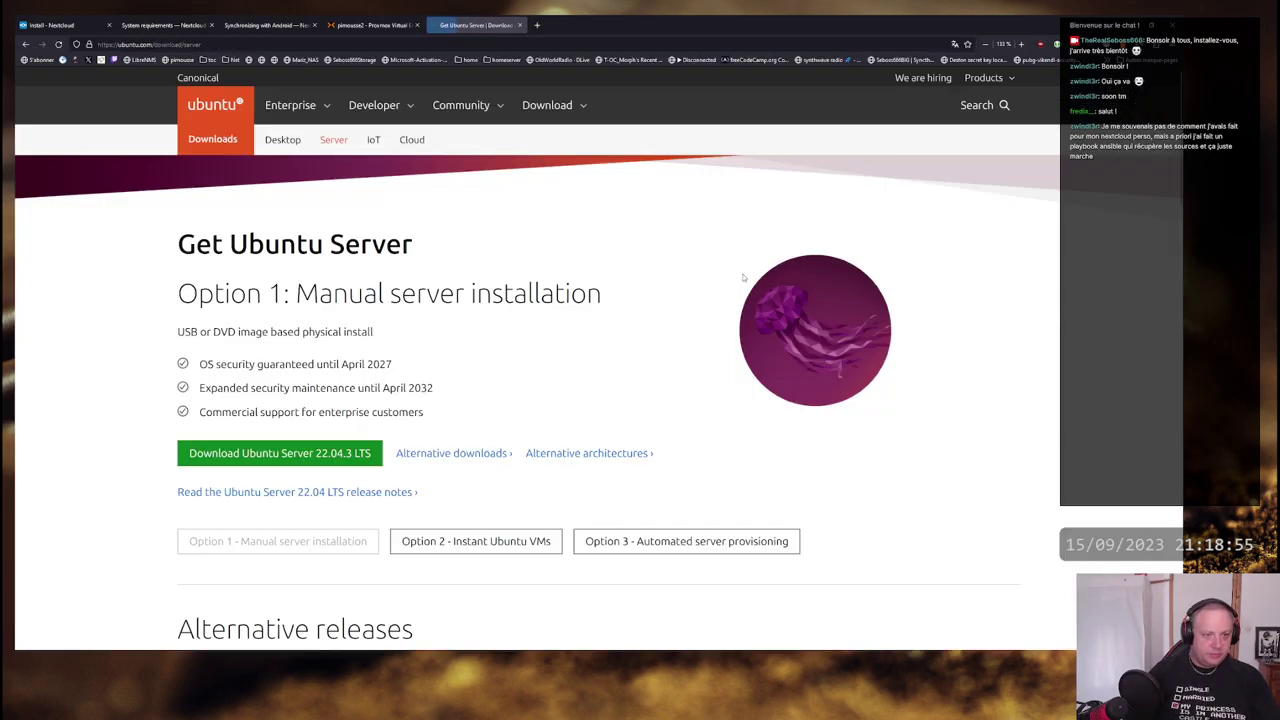
click(347, 455)
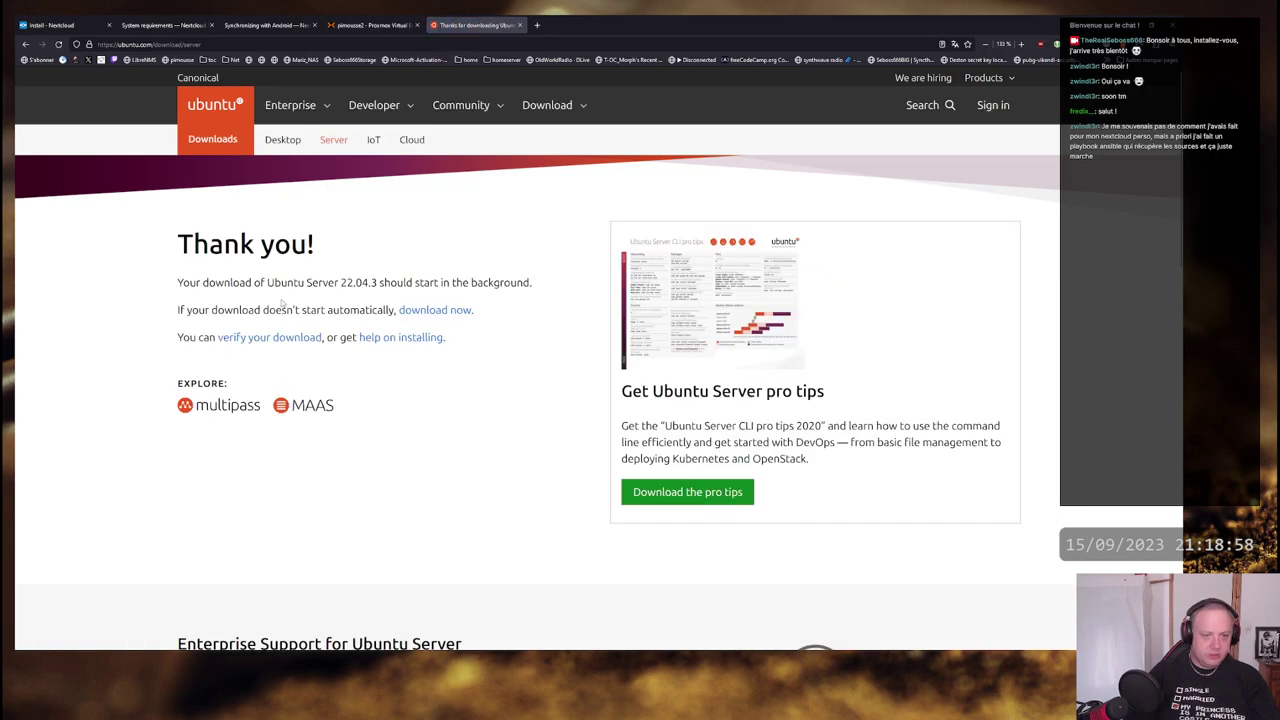
- Copy the direct ISO link from the 'download now' link and return to Proxmox
right_click(412, 312)
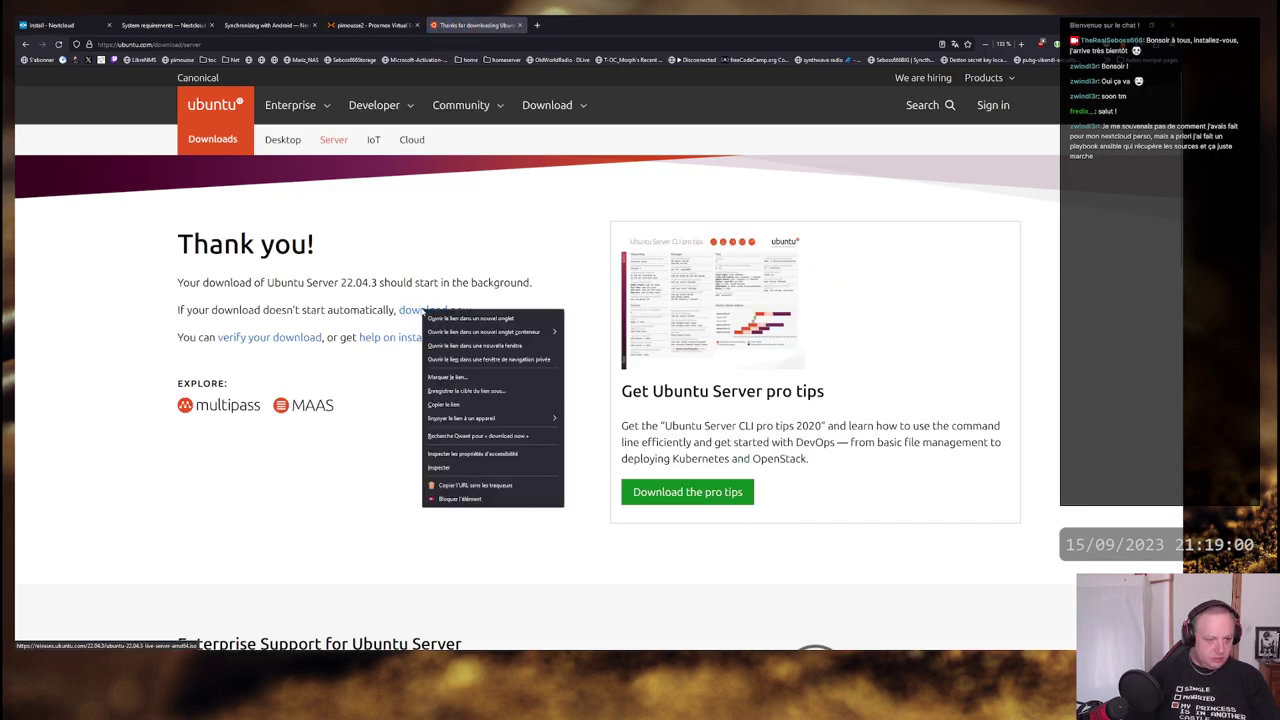
click(469, 405)
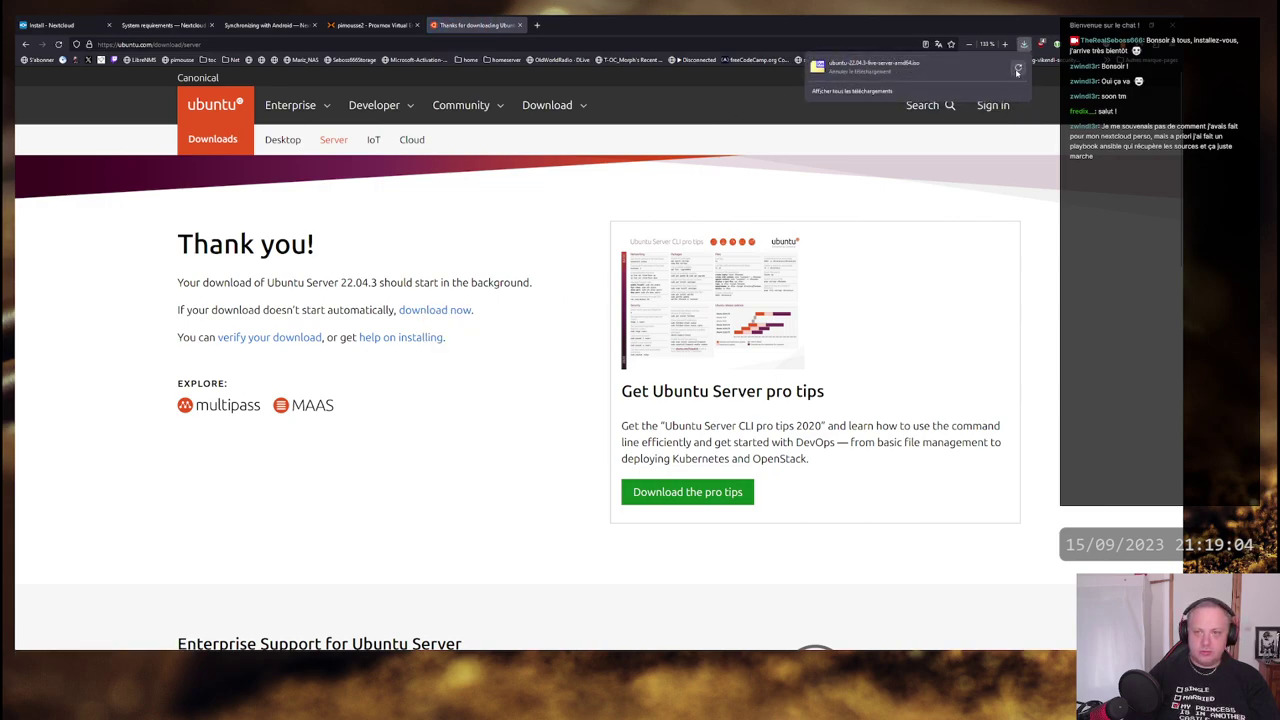
click(370, 24)
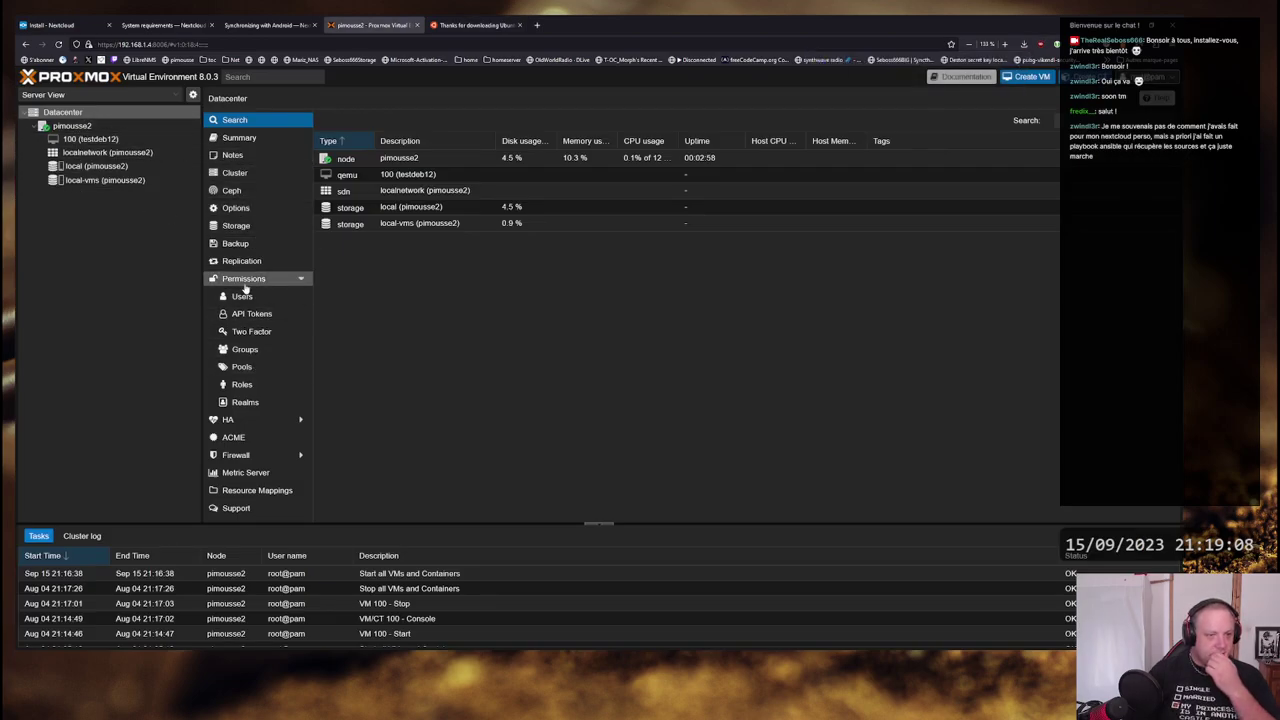
- Inspect local storage under Datacenter > Storage, then open local storage on node pimousse2
click(236, 225)
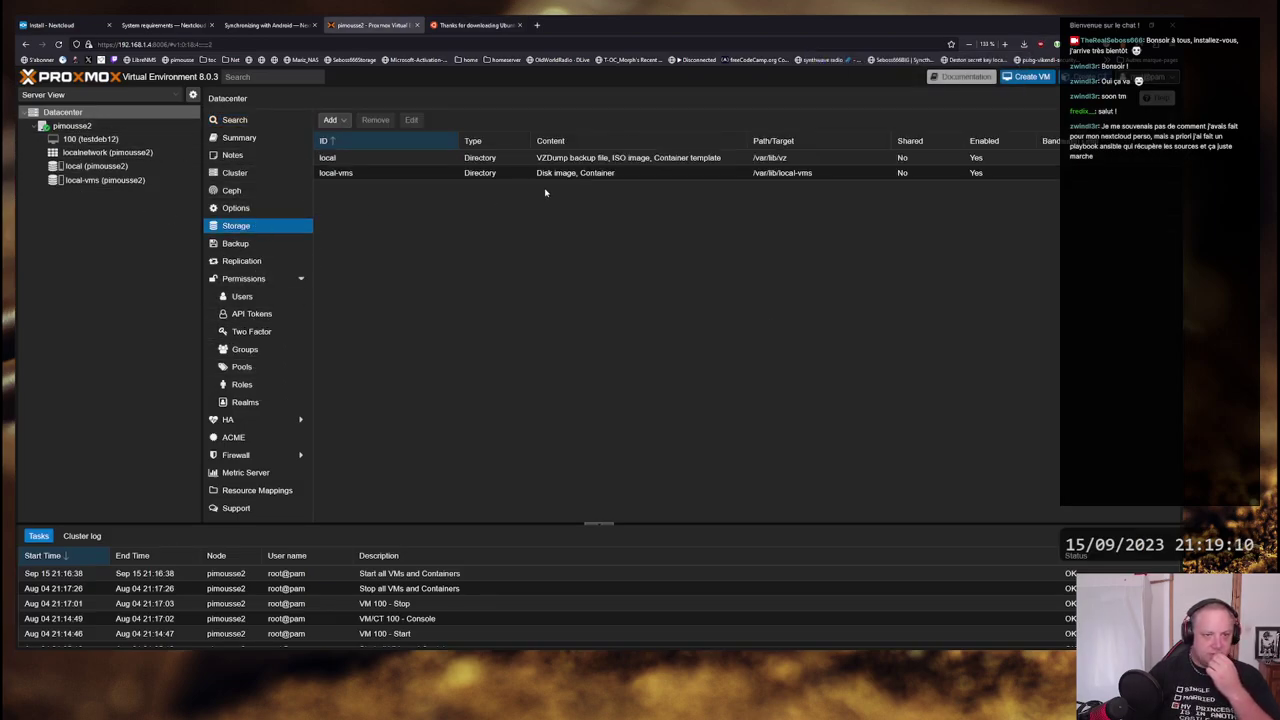
click(366, 160)
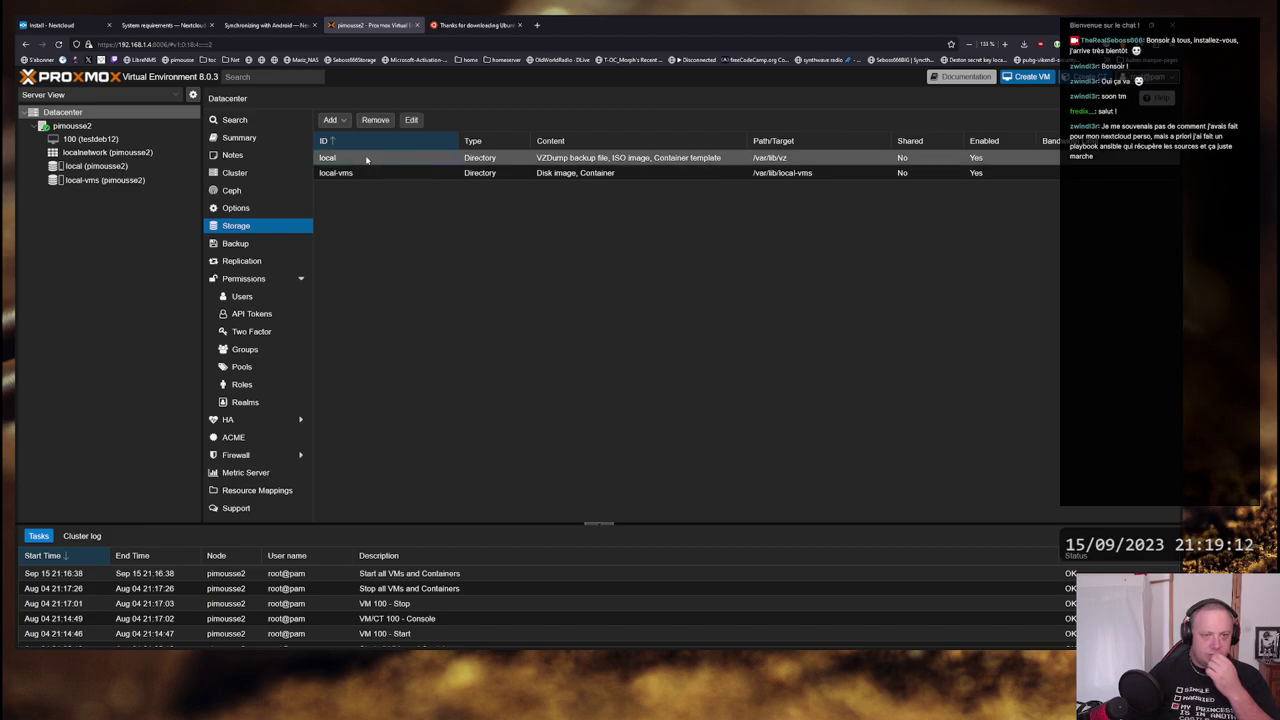
double_click(366, 160)
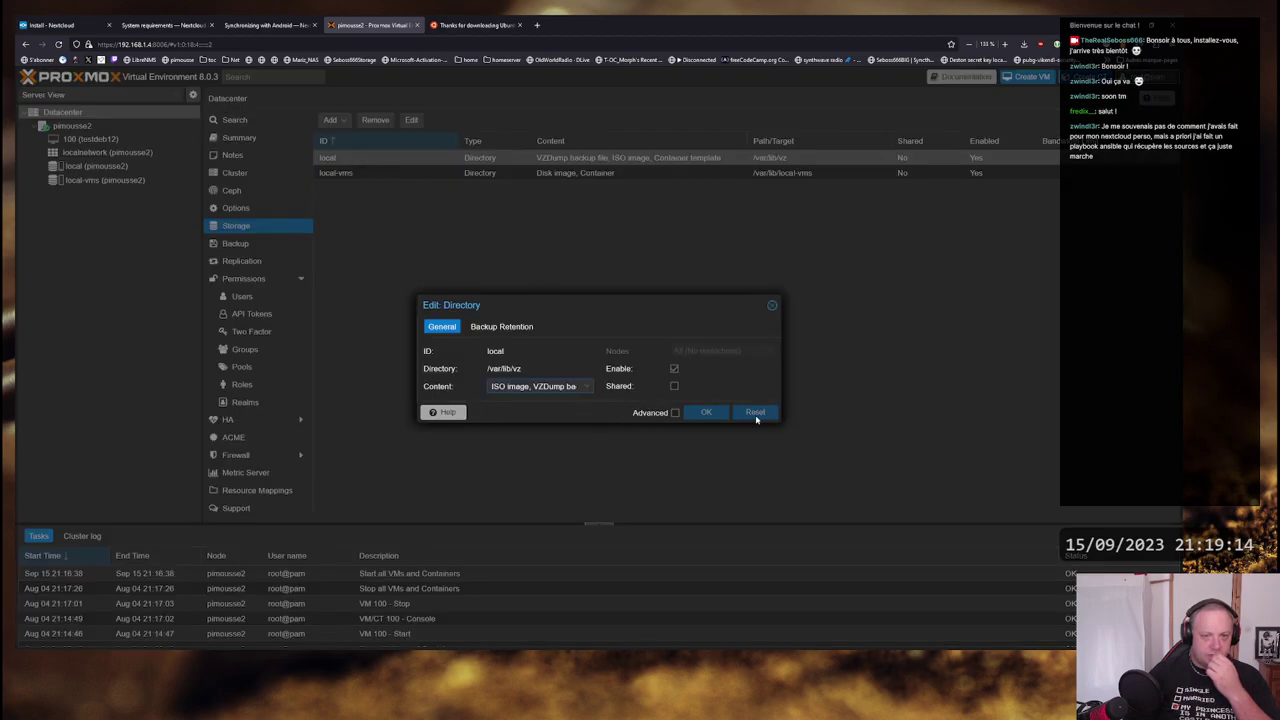
click(772, 305)
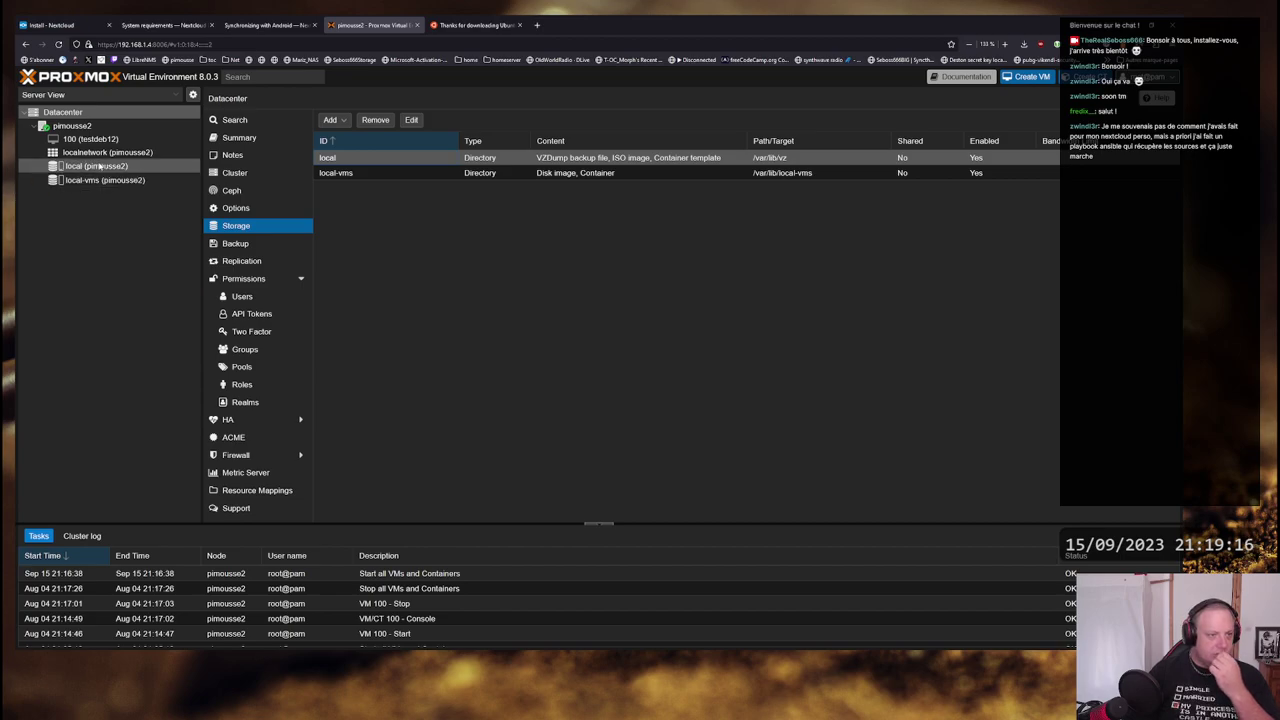
click(172, 94)
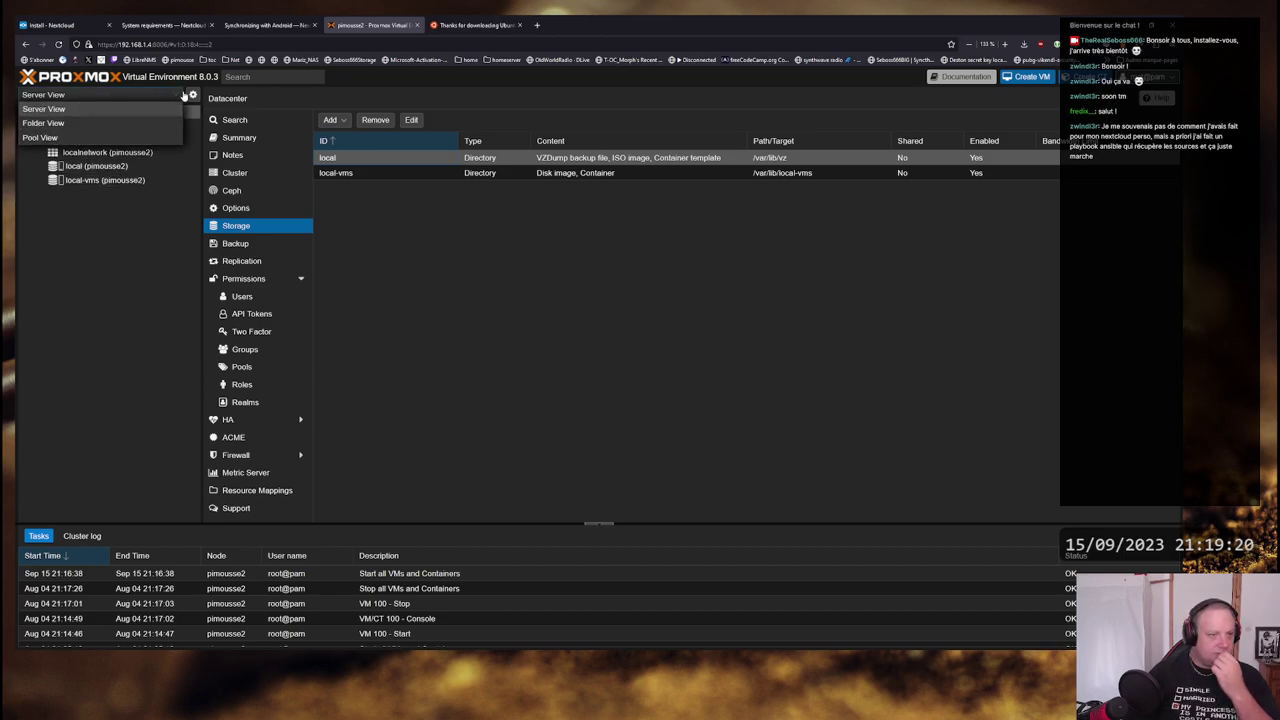
click(184, 95)
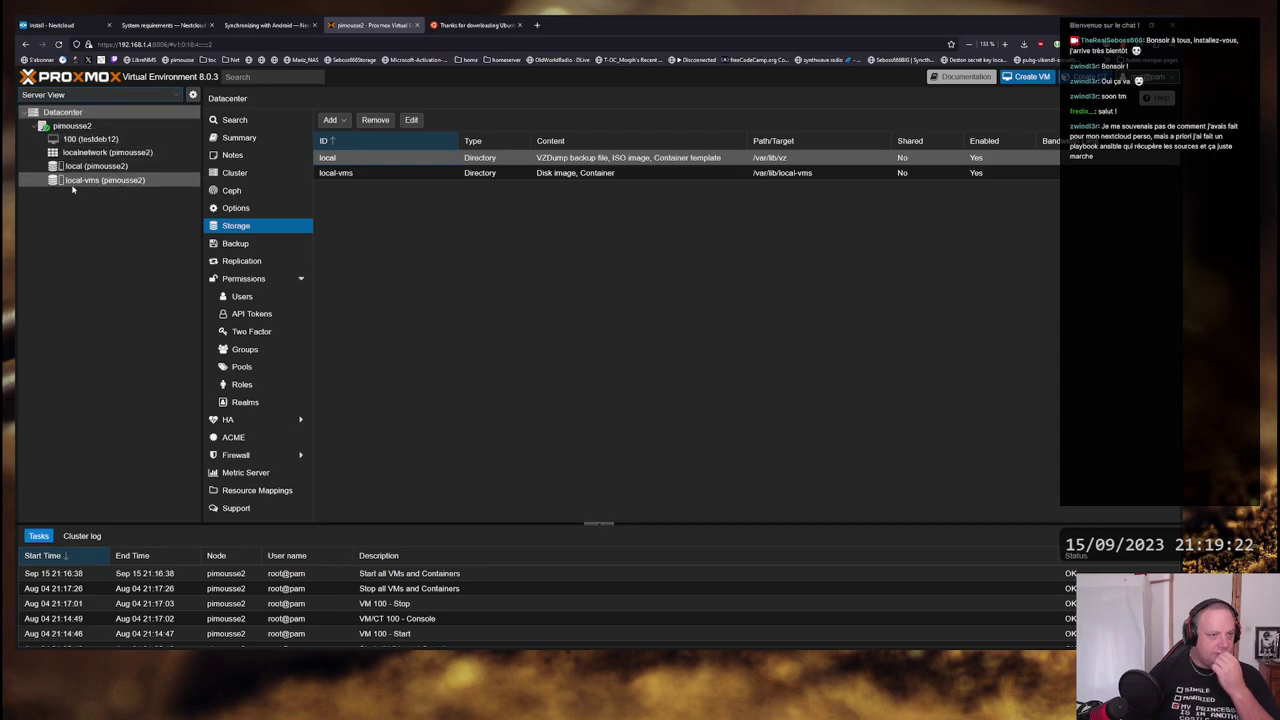
click(95, 167)
- Download ubuntu-22.04.3-live-server-amd64.iso into local ISO images from the pasted Ubuntu URL
click(234, 158)
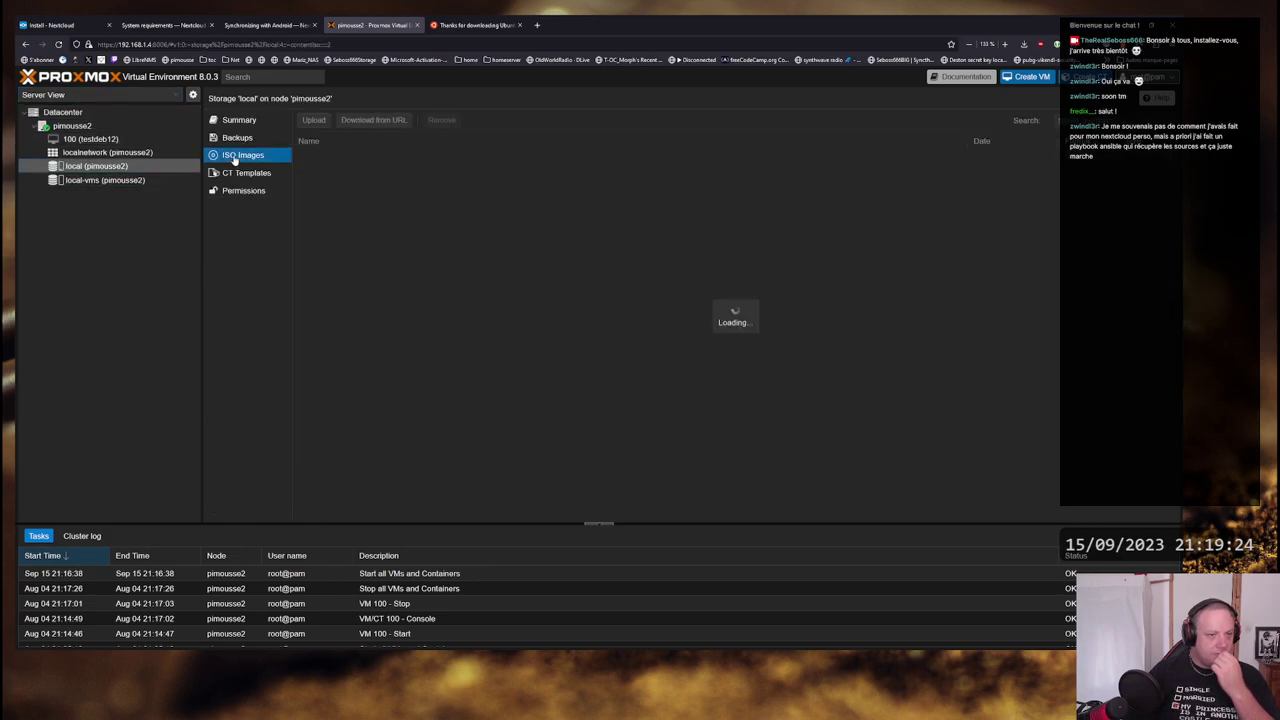
click(380, 120)
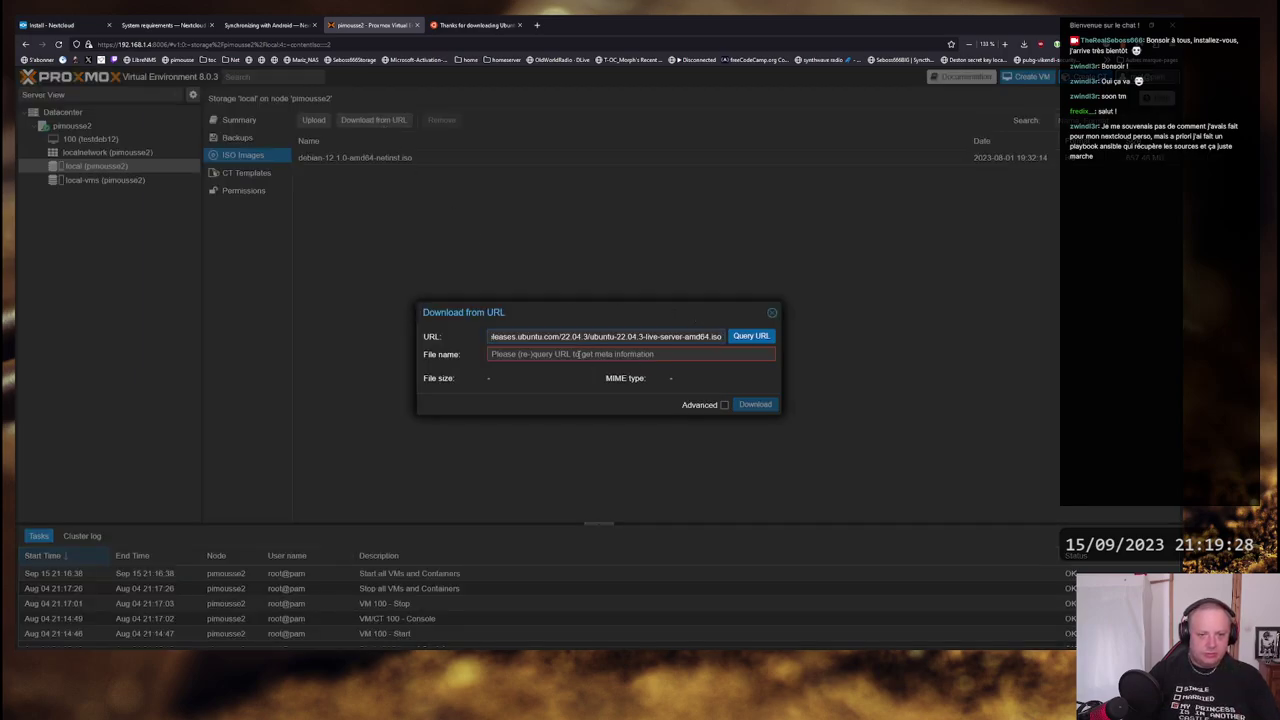
click(637, 354)
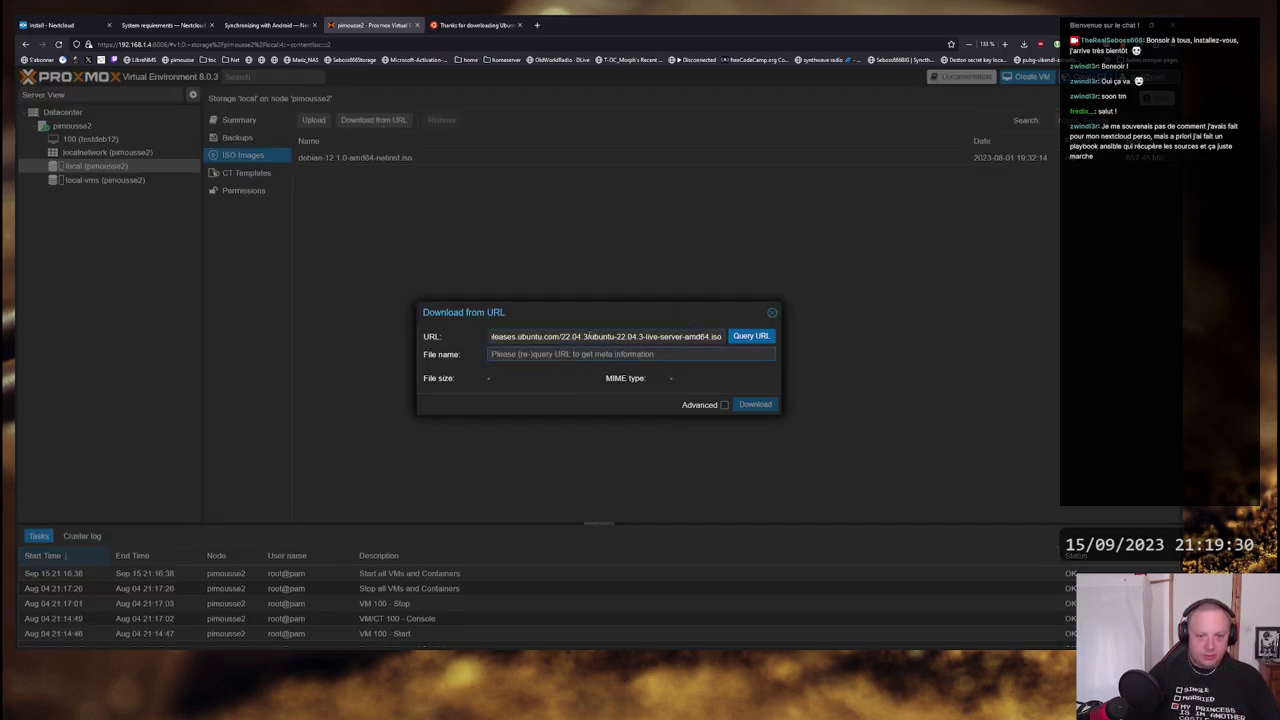
drag(588, 337, 722, 335)
key(ctrl+c)
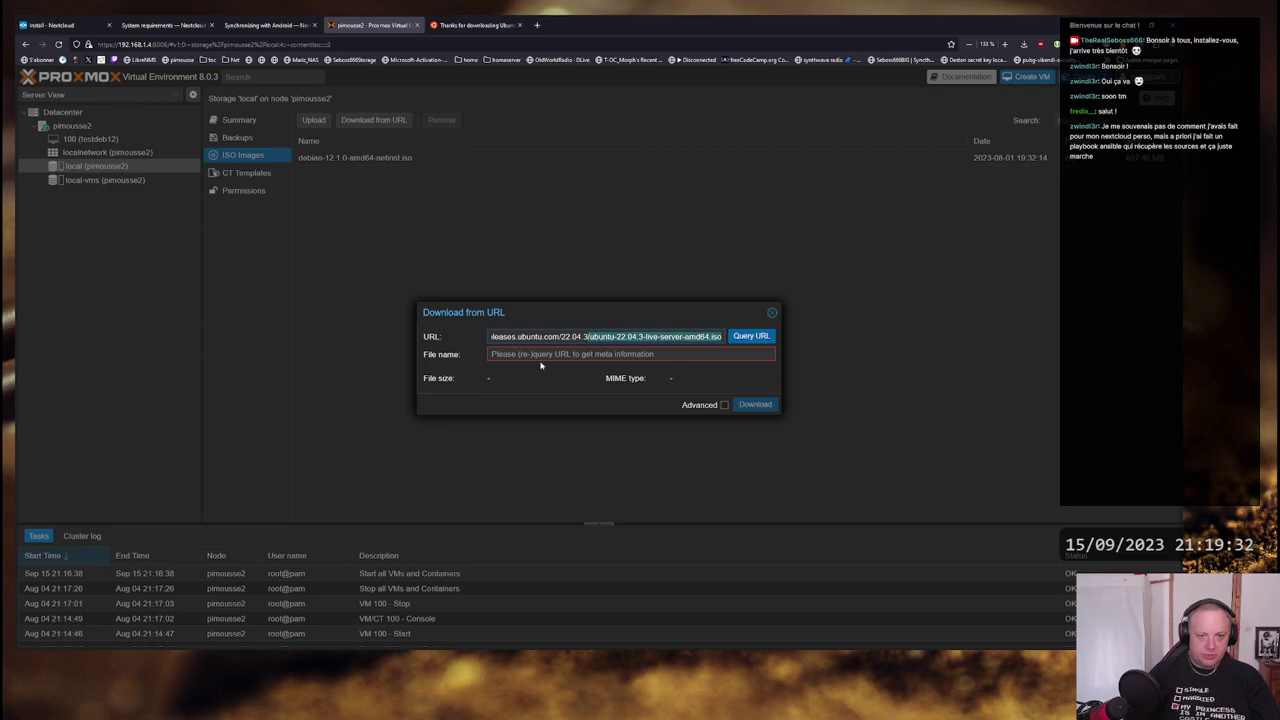
click(512, 354)
key(ctrl+v)
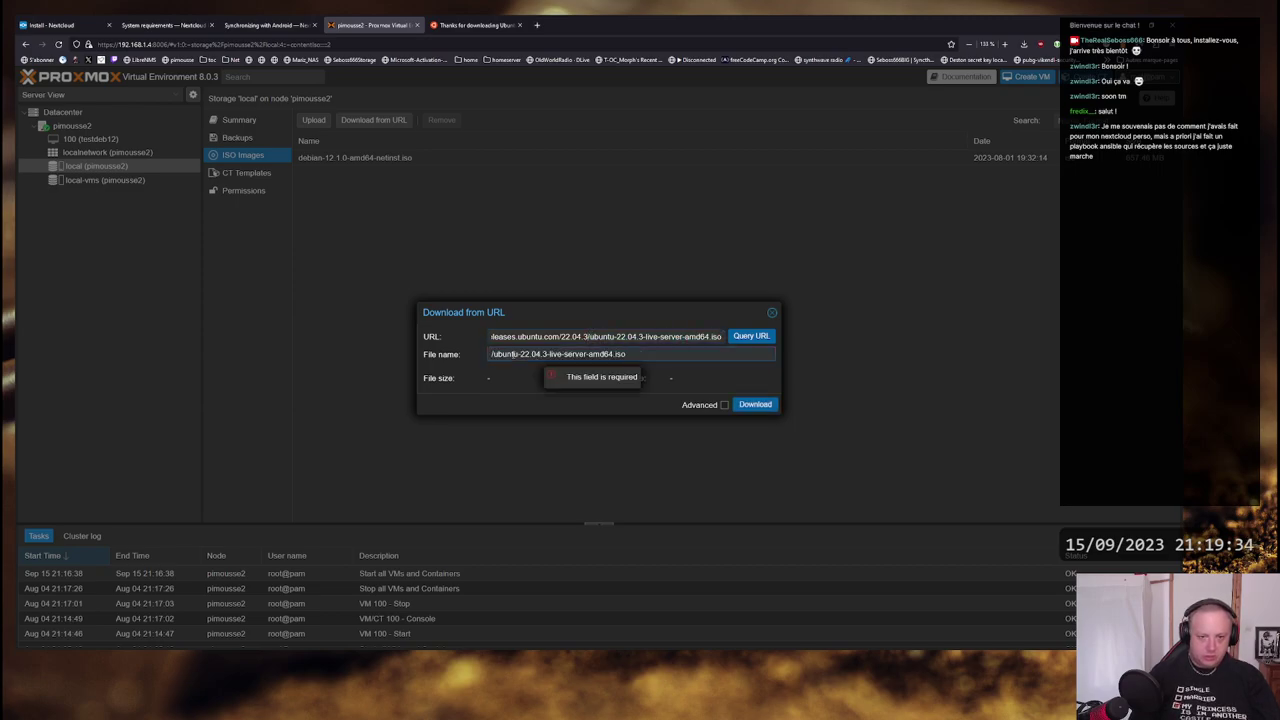
key(Home)
key(Delete)
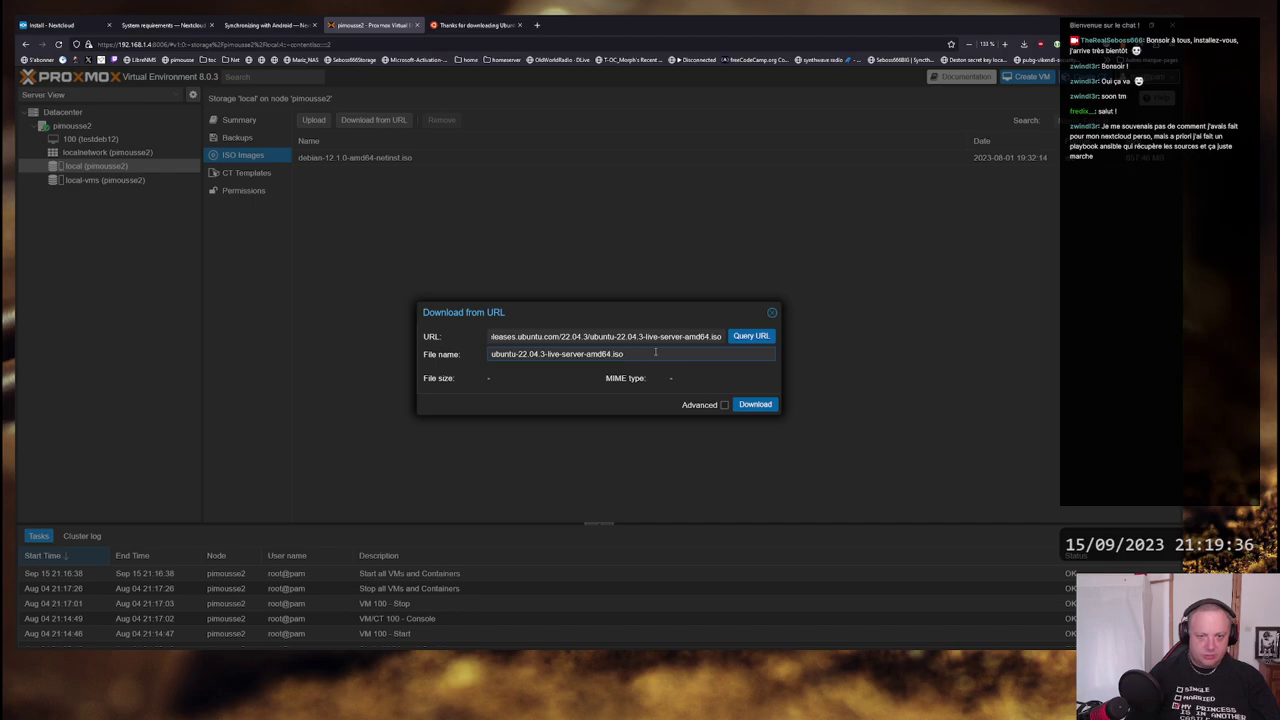
click(751, 336)
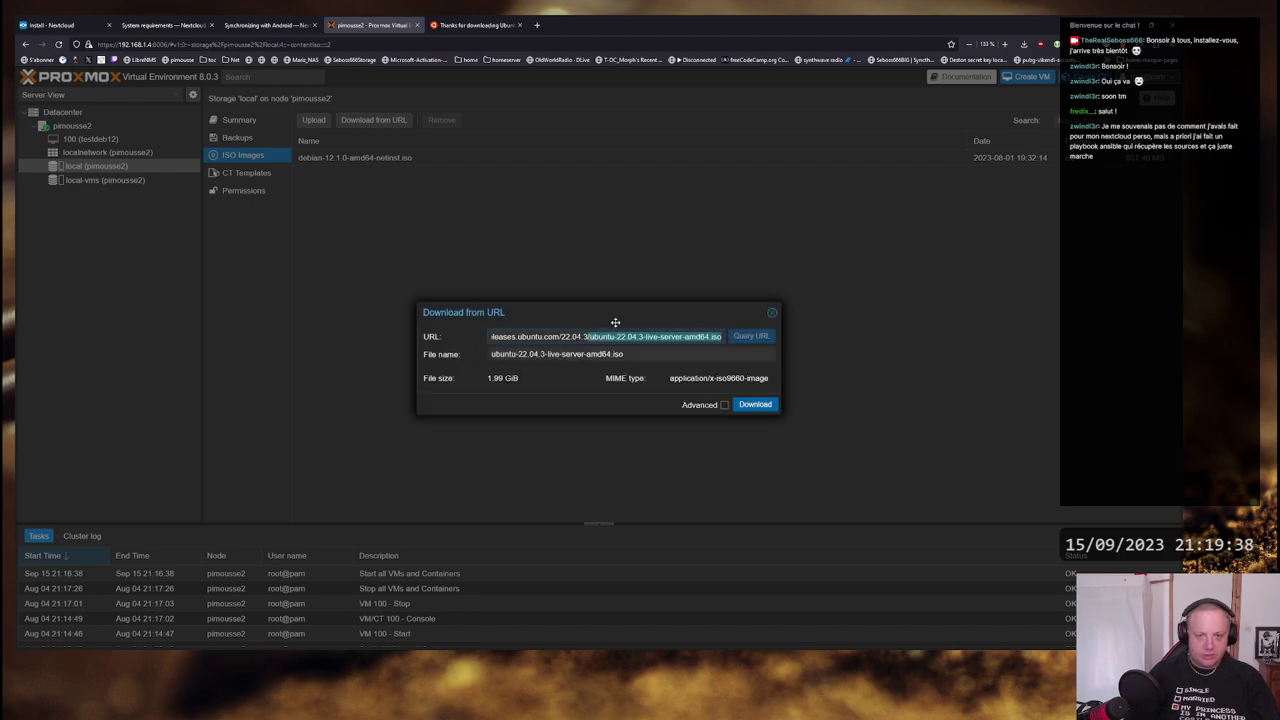
click(756, 405)
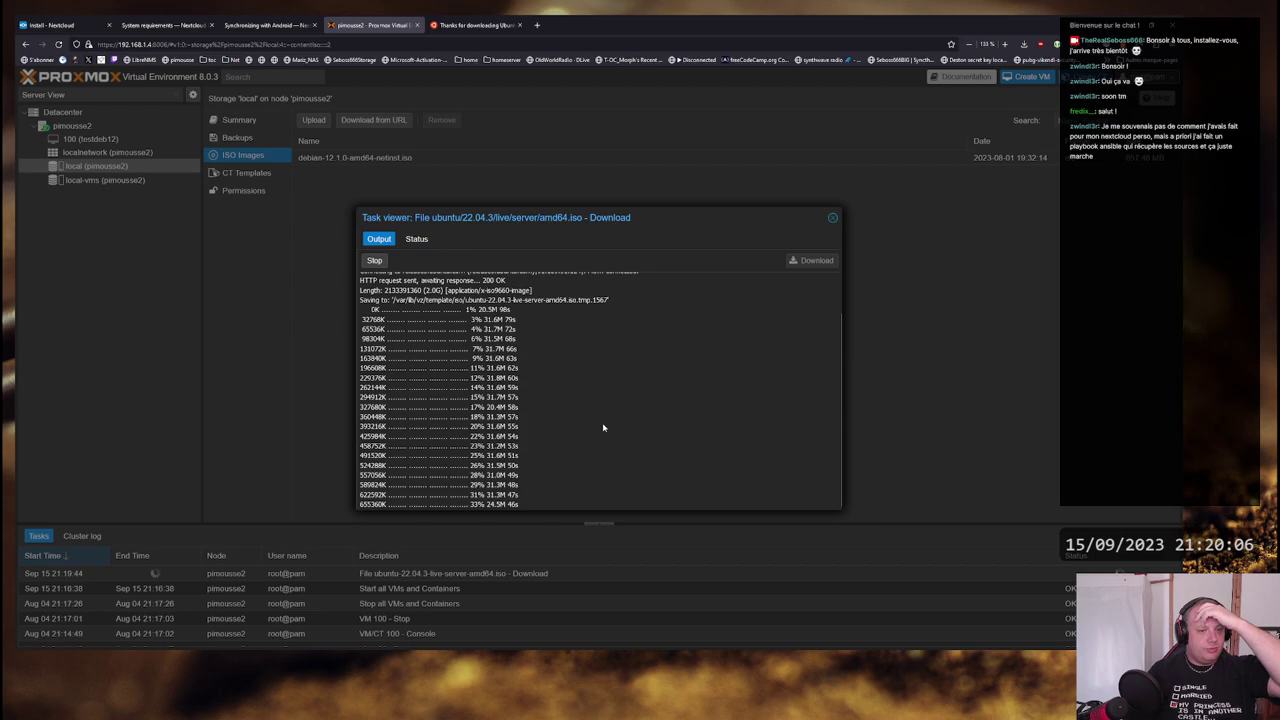
- Read the mod_php webserver note and the 64-bit CPU / 2038 date limitation for 32-bit systems
click(160, 24)
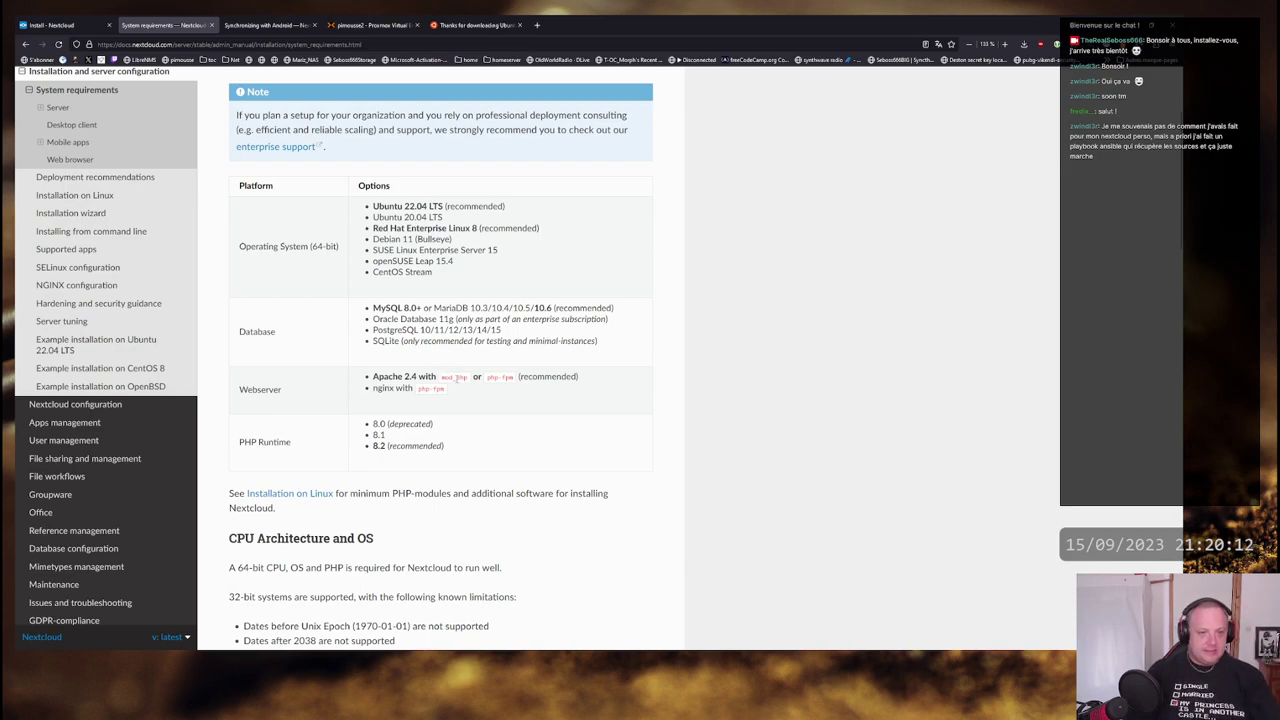
double_click(452, 377)
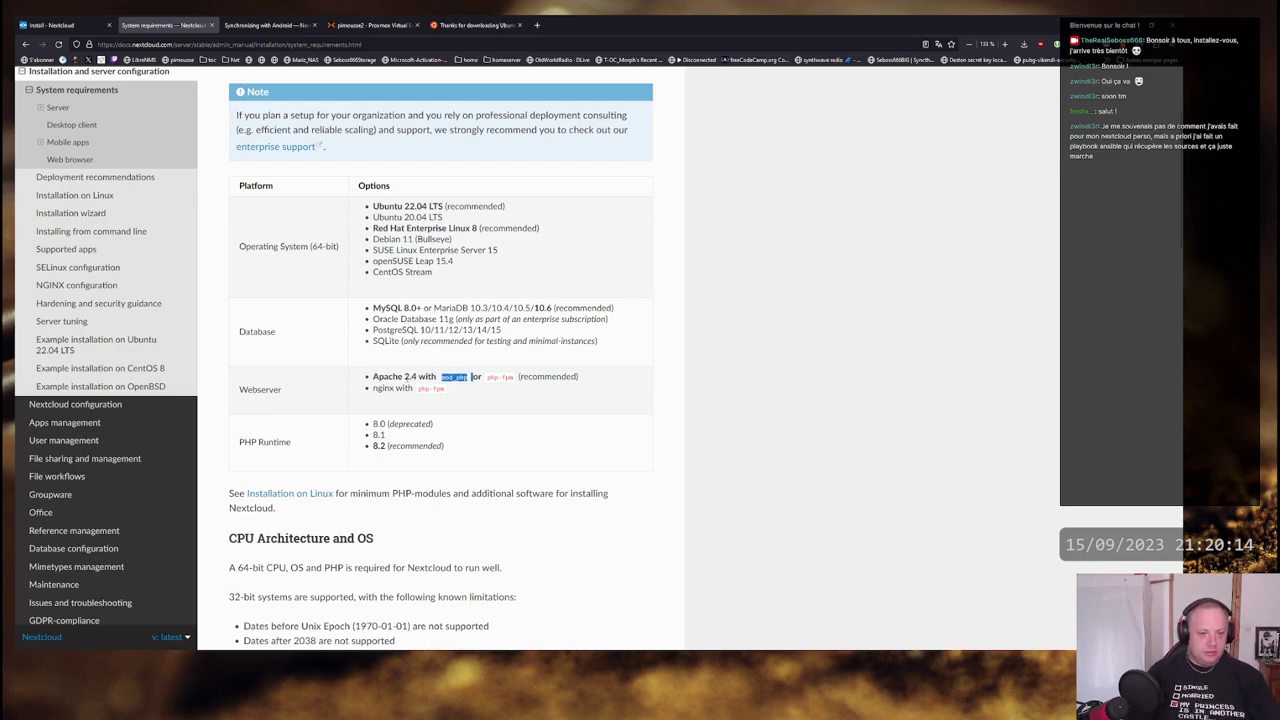
click(454, 377)
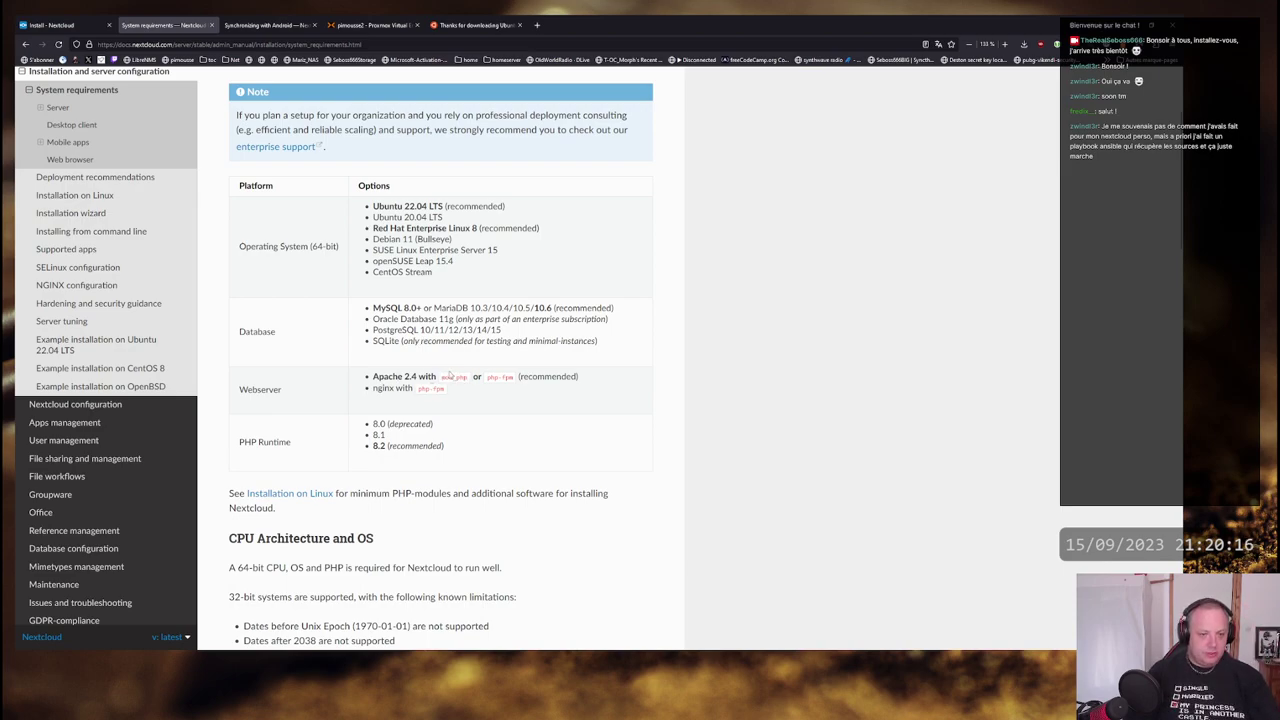
scroll(446, 216, down, 2)
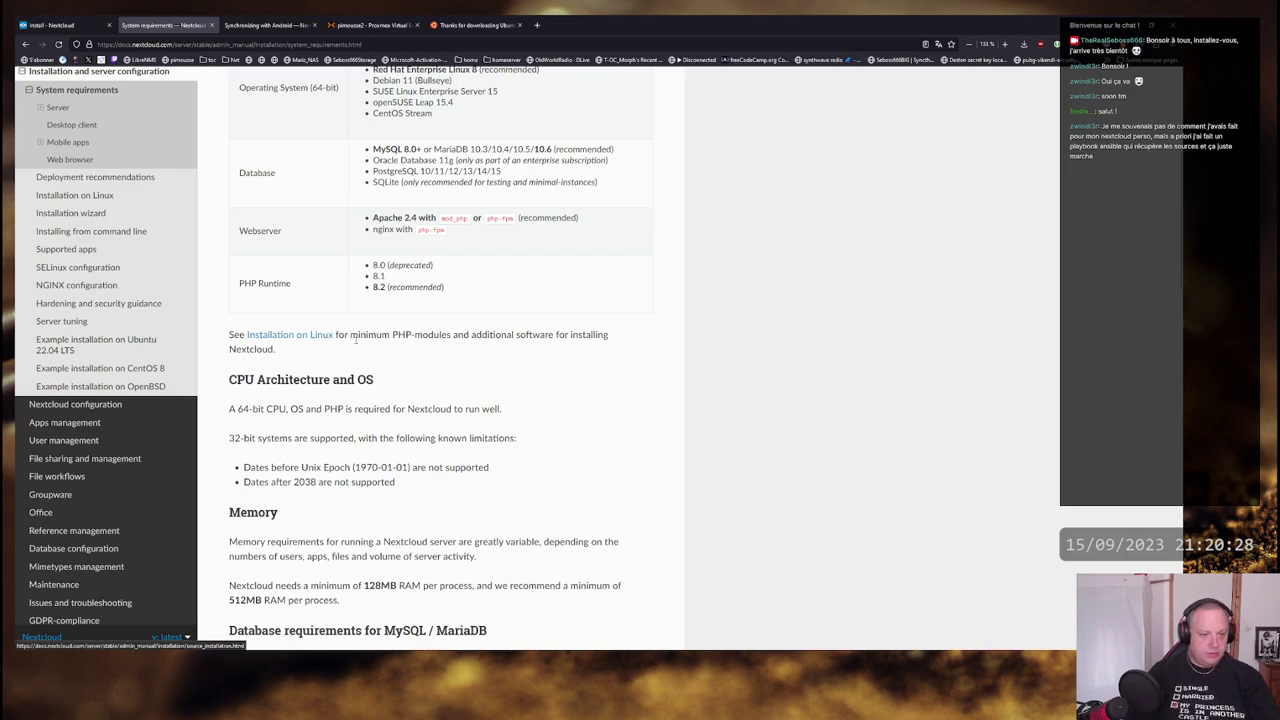
drag(236, 409, 497, 409)
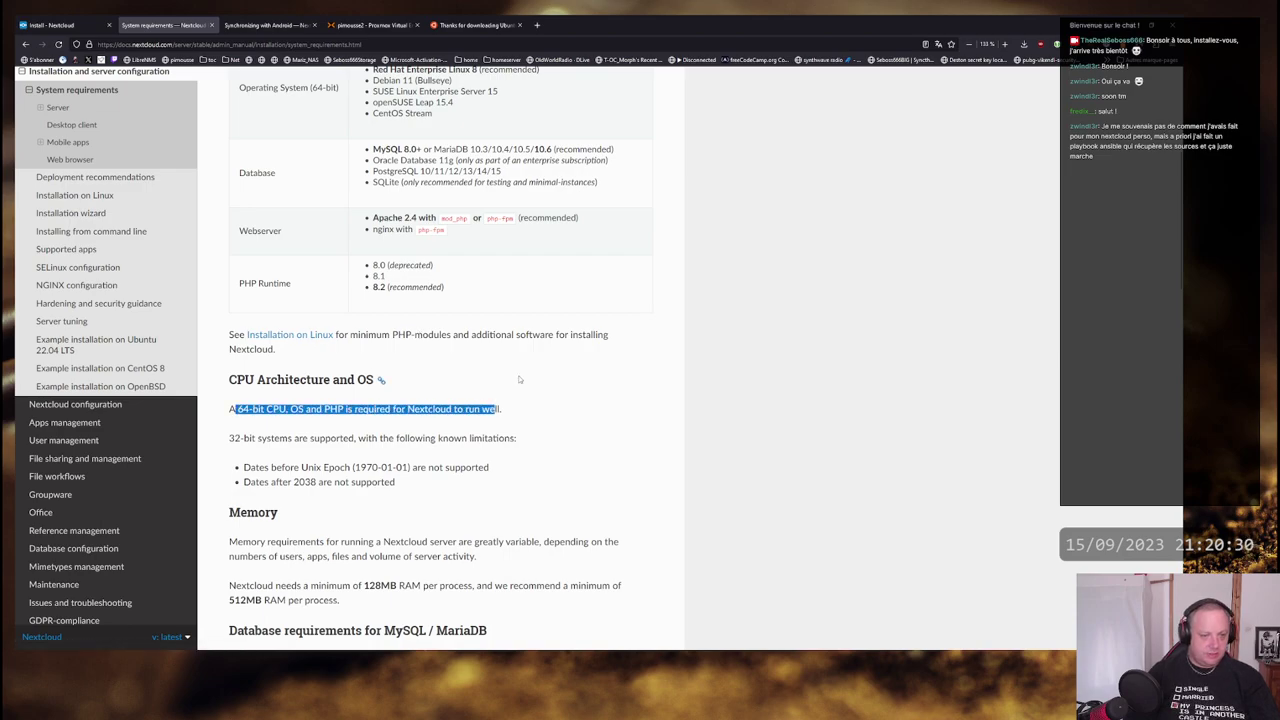
scroll(519, 379, down, 1)
drag(249, 388, 489, 388)
drag(258, 401, 384, 404)
click(381, 404)
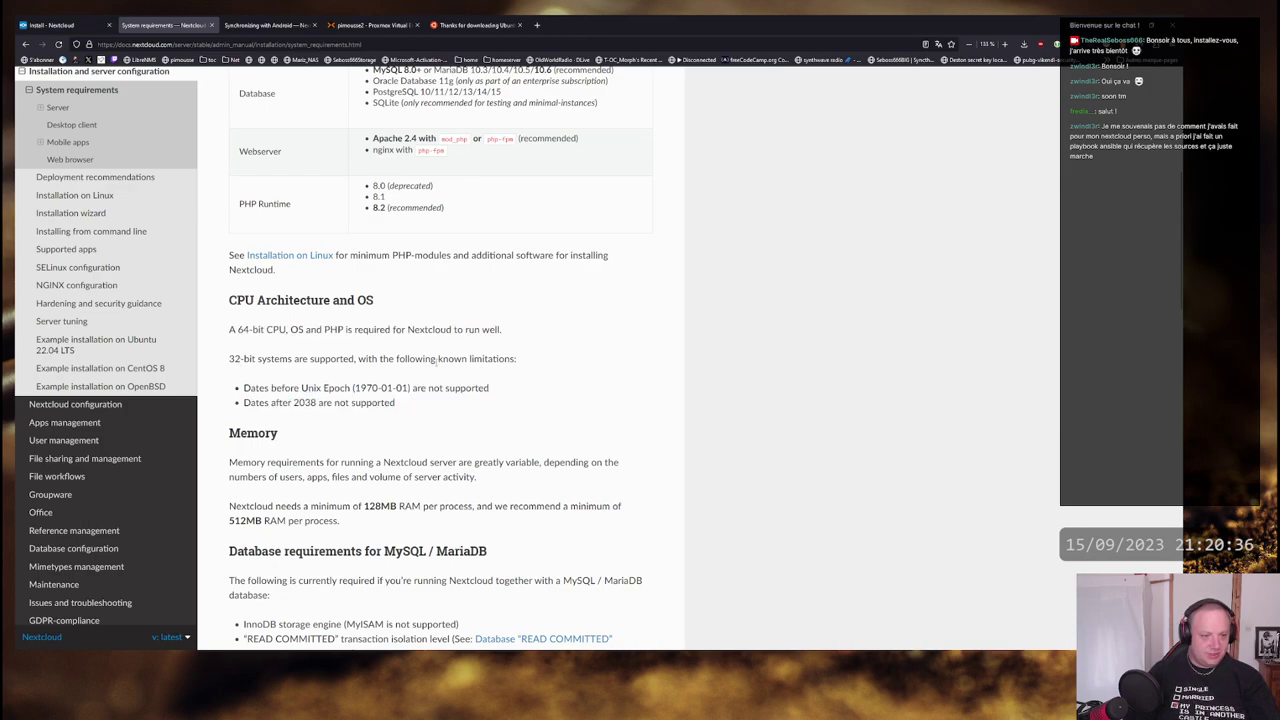
drag(511, 359, 237, 374)
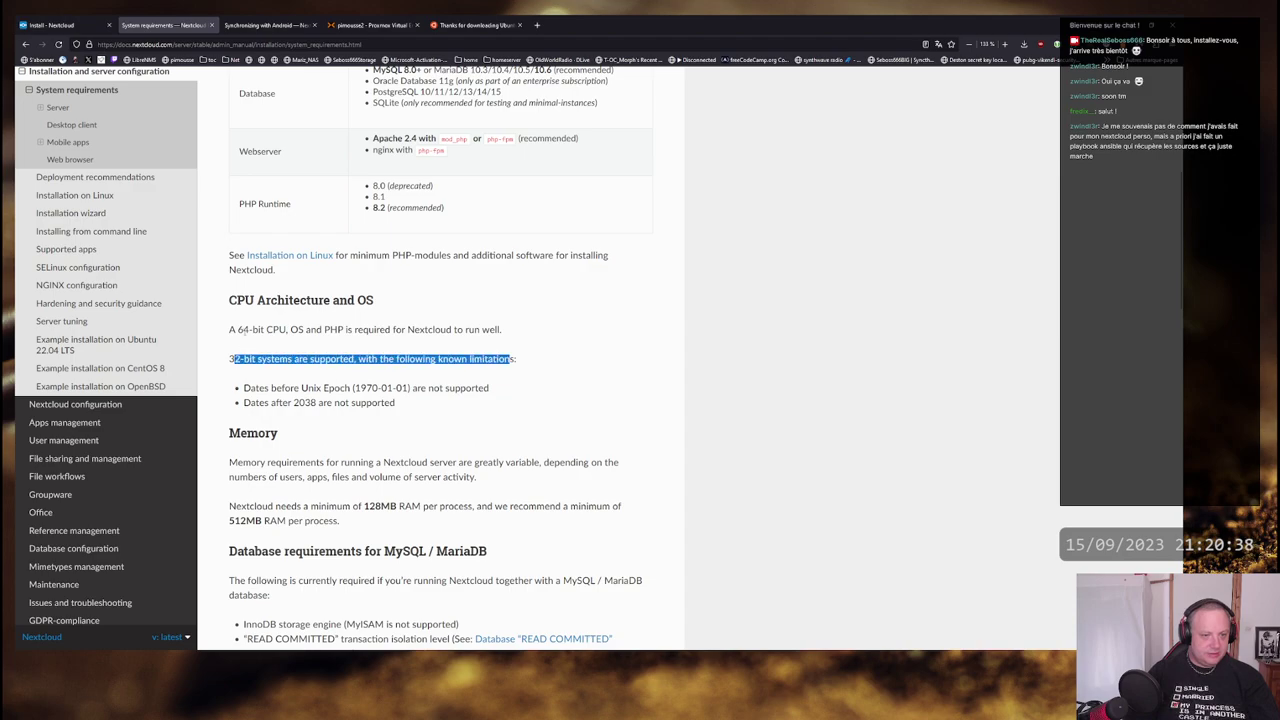
drag(232, 330, 454, 331)
click(404, 340)
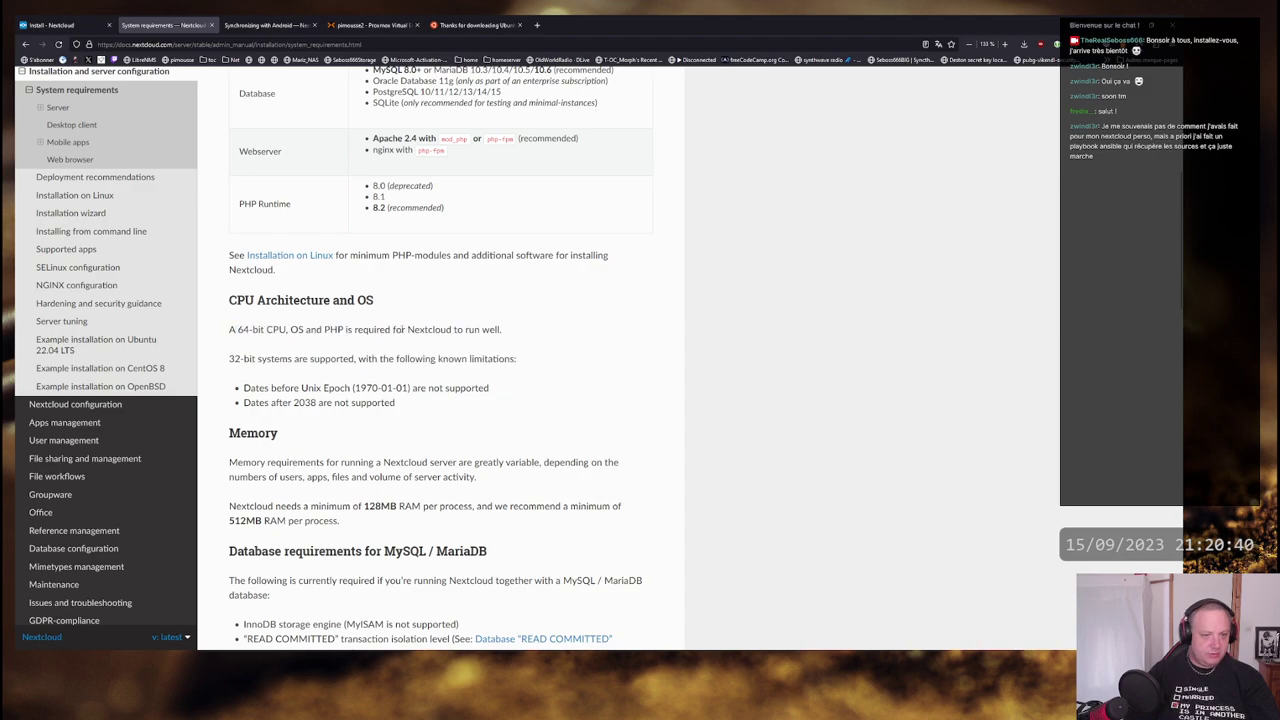
- Highlight the memory requirements, including the 128MB and 512MB RAM per process figures
scroll(397, 329, down, 3)
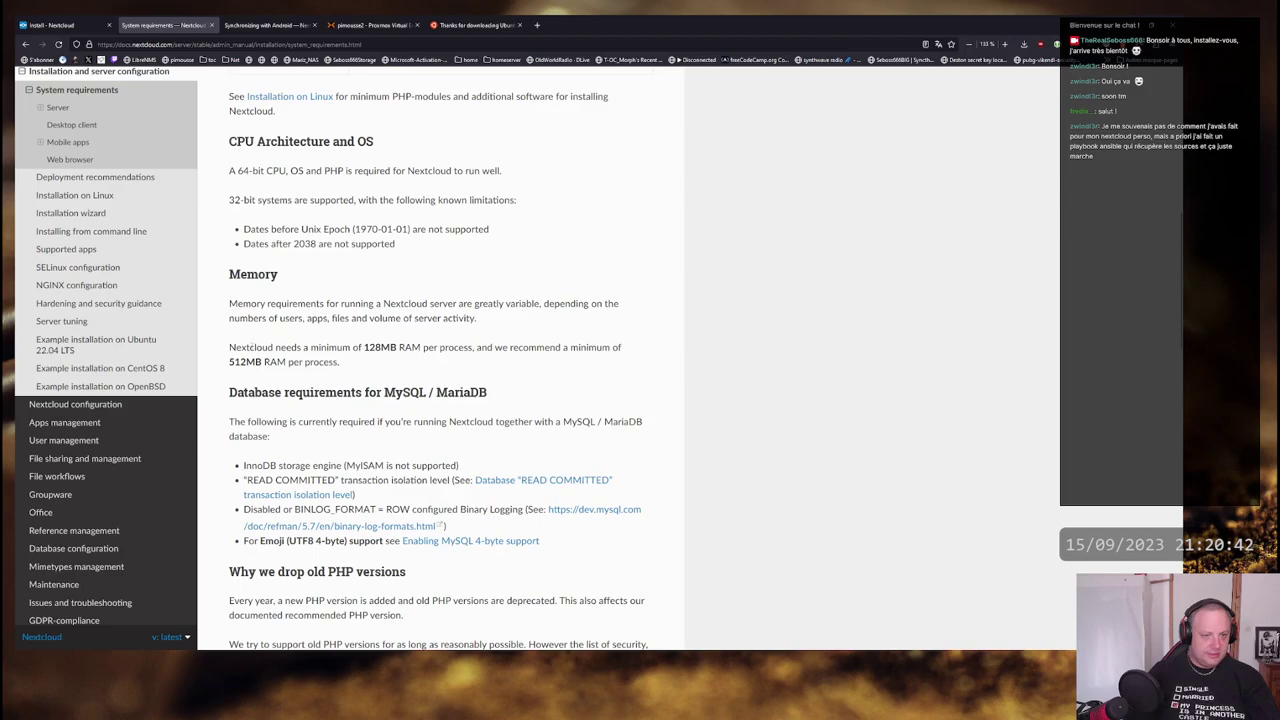
drag(236, 347, 603, 347)
click(365, 347)
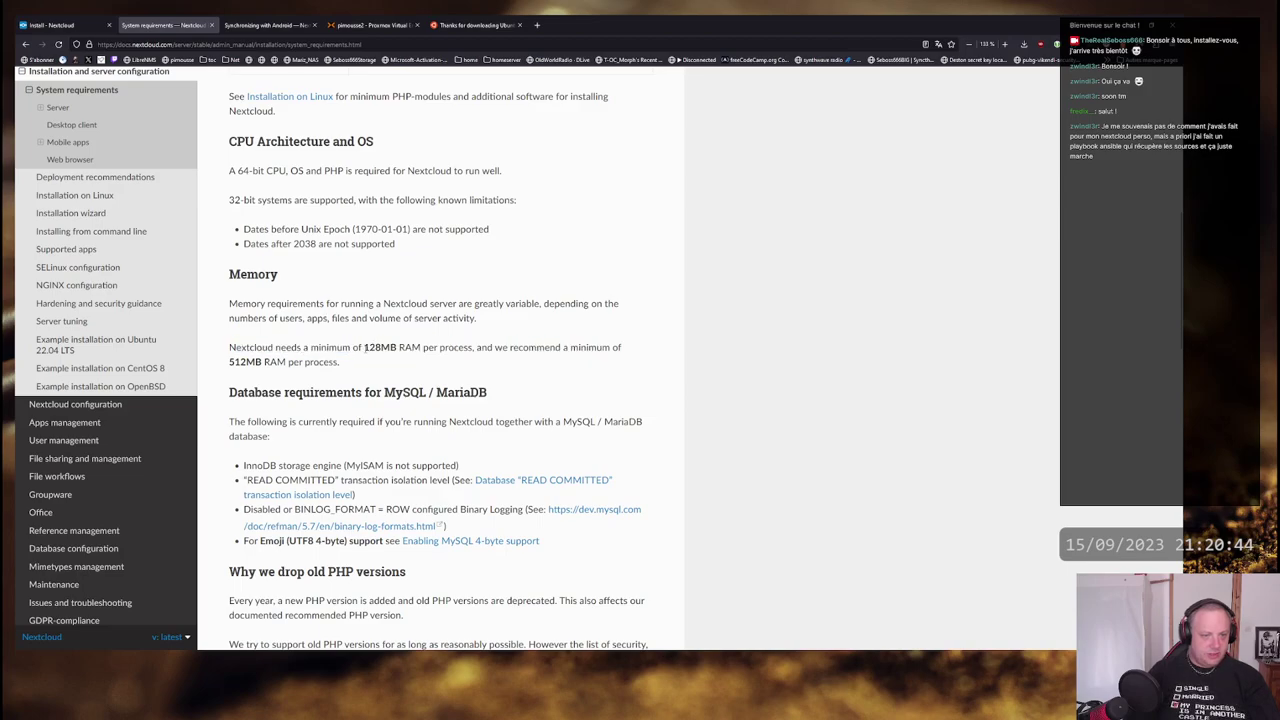
drag(362, 348, 440, 348)
click(438, 348)
drag(234, 362, 318, 362)
click(302, 362)
click(318, 362)
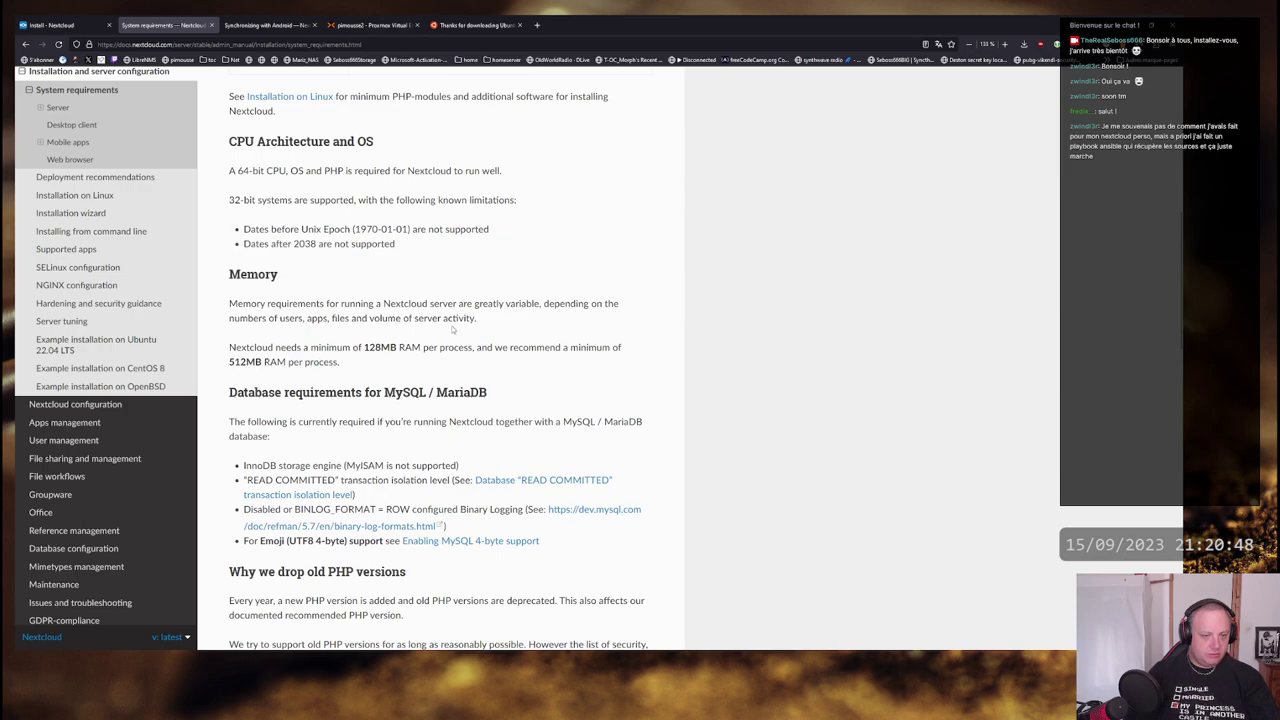
- Scroll through the Database section, then back up to highlight PHP 8.0 (deprecated) in the table
scroll(400, 360, down, 1)
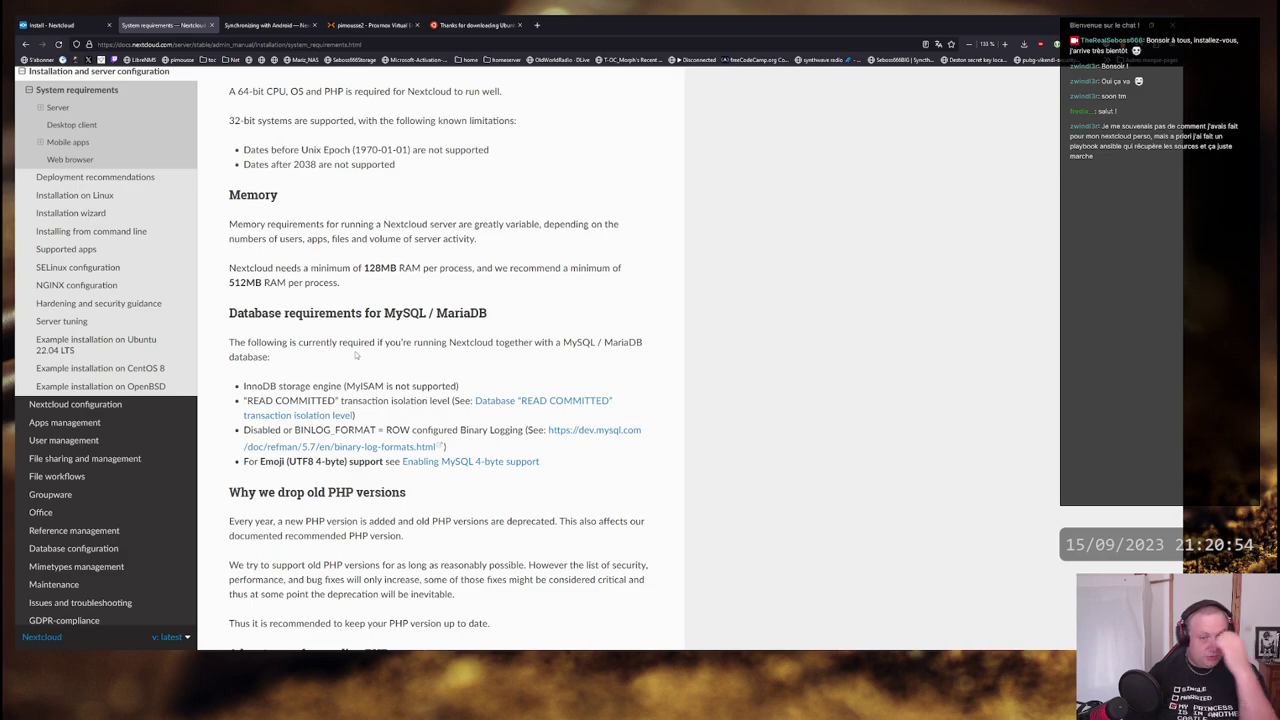
scroll(385, 365, down, 5)
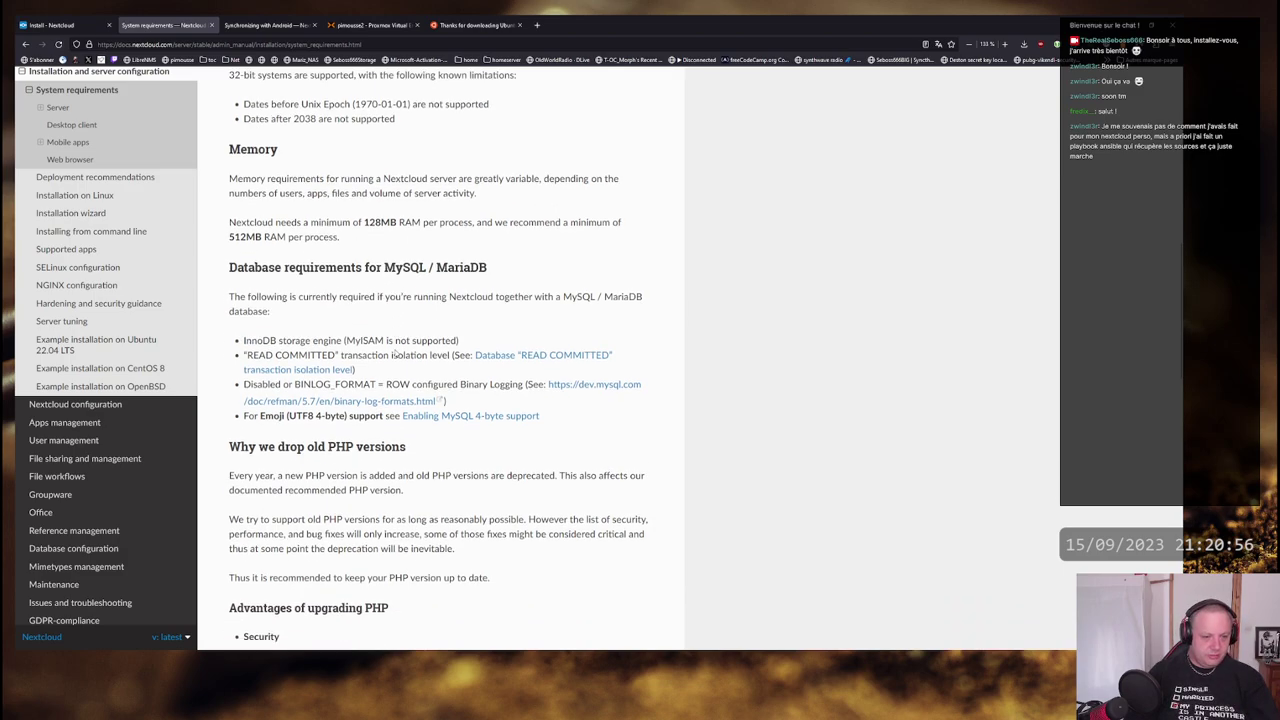
scroll(395, 352, up, 8)
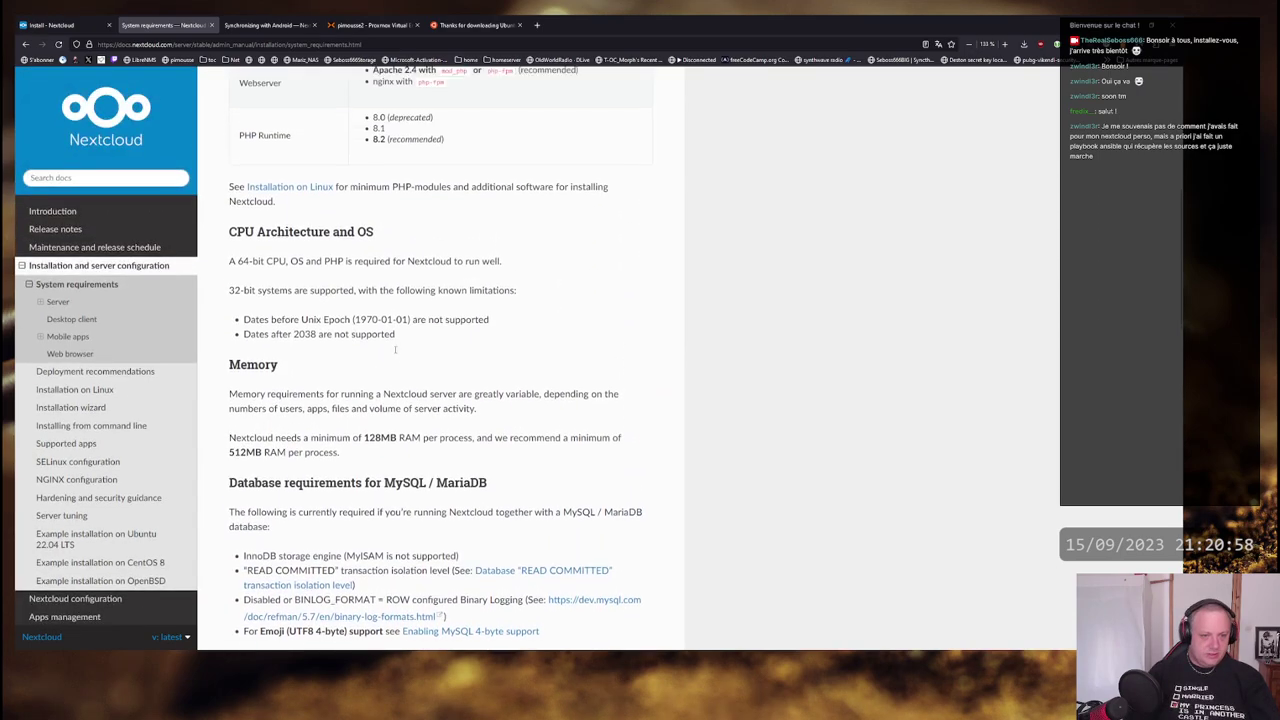
scroll(395, 352, down, 5)
scroll(396, 352, down, 1)
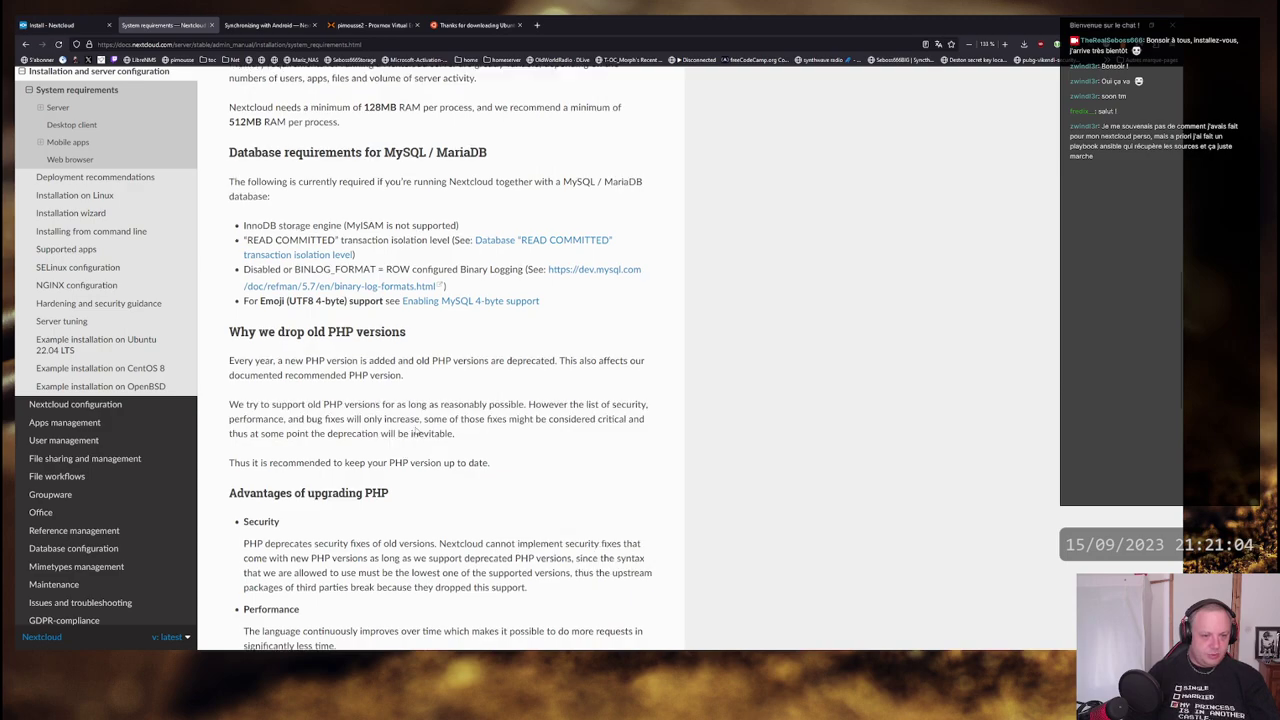
scroll(417, 431, up, 6)
scroll(417, 427, up, 1)
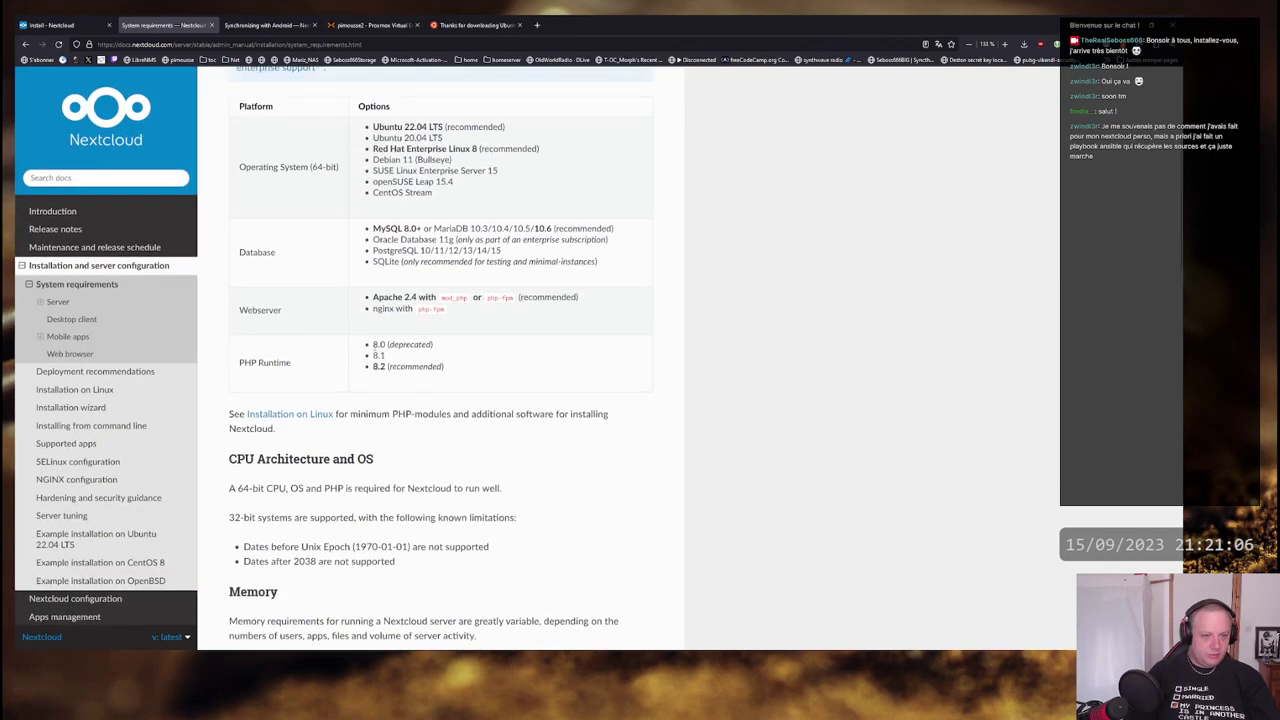
drag(373, 344, 432, 345)
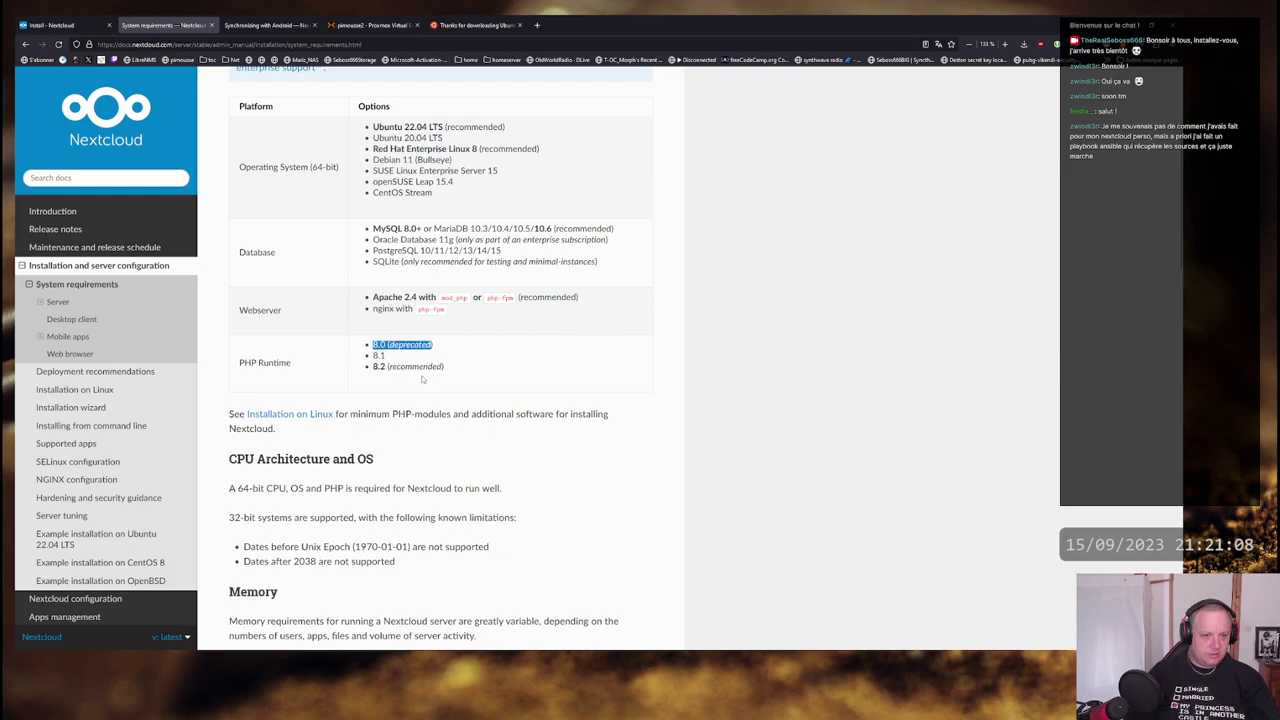
key(alt+Tab)
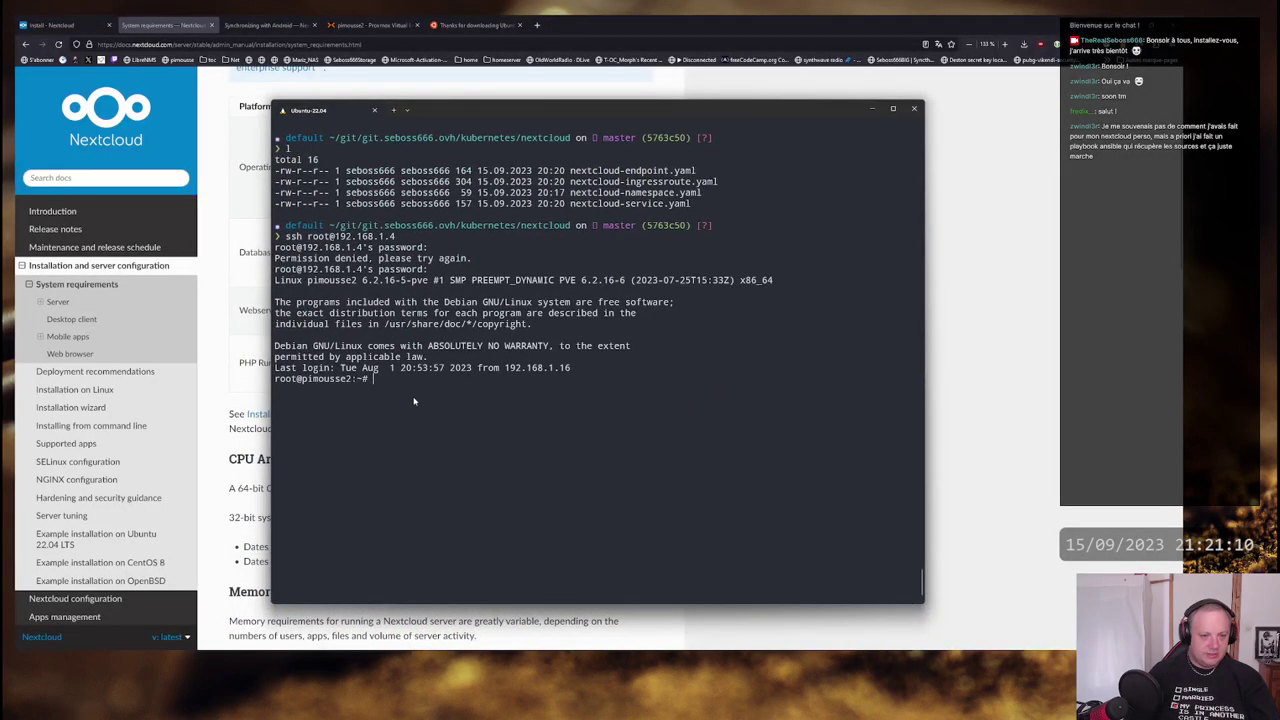
key(alt+Tab)
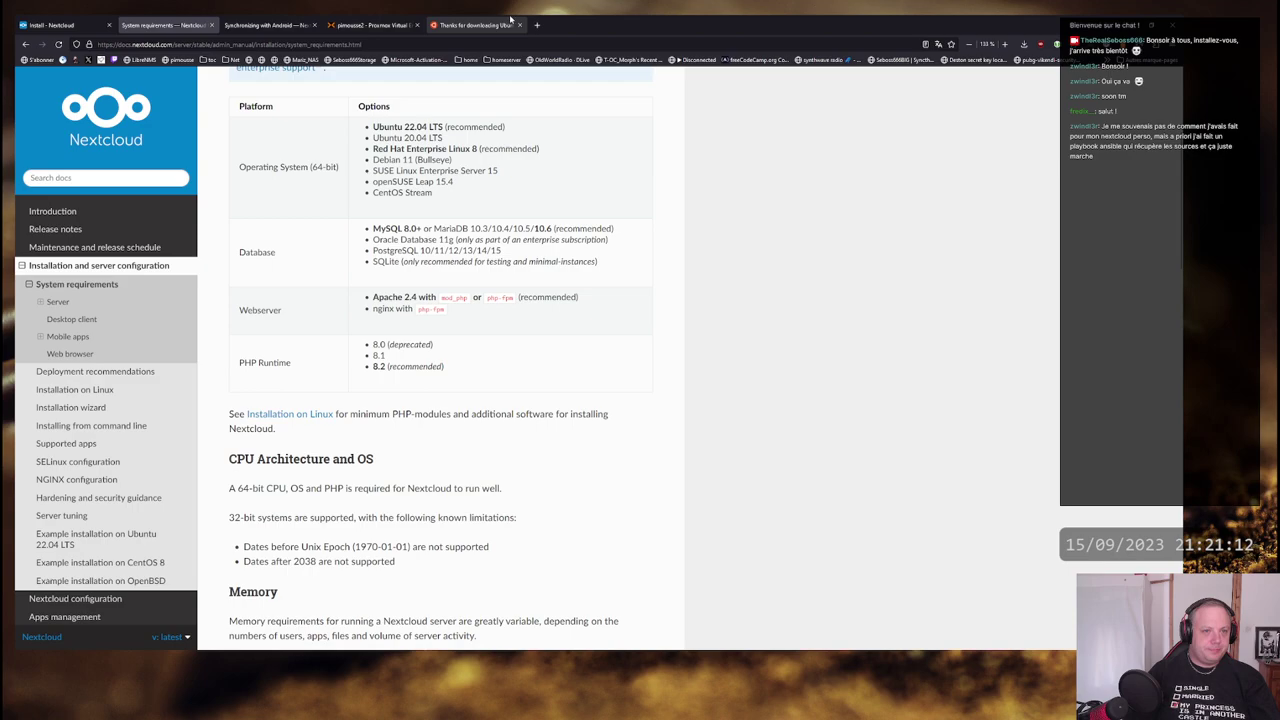
- Close the finished ISO download log and start a new VM named 'nextcloud'
click(370, 24)
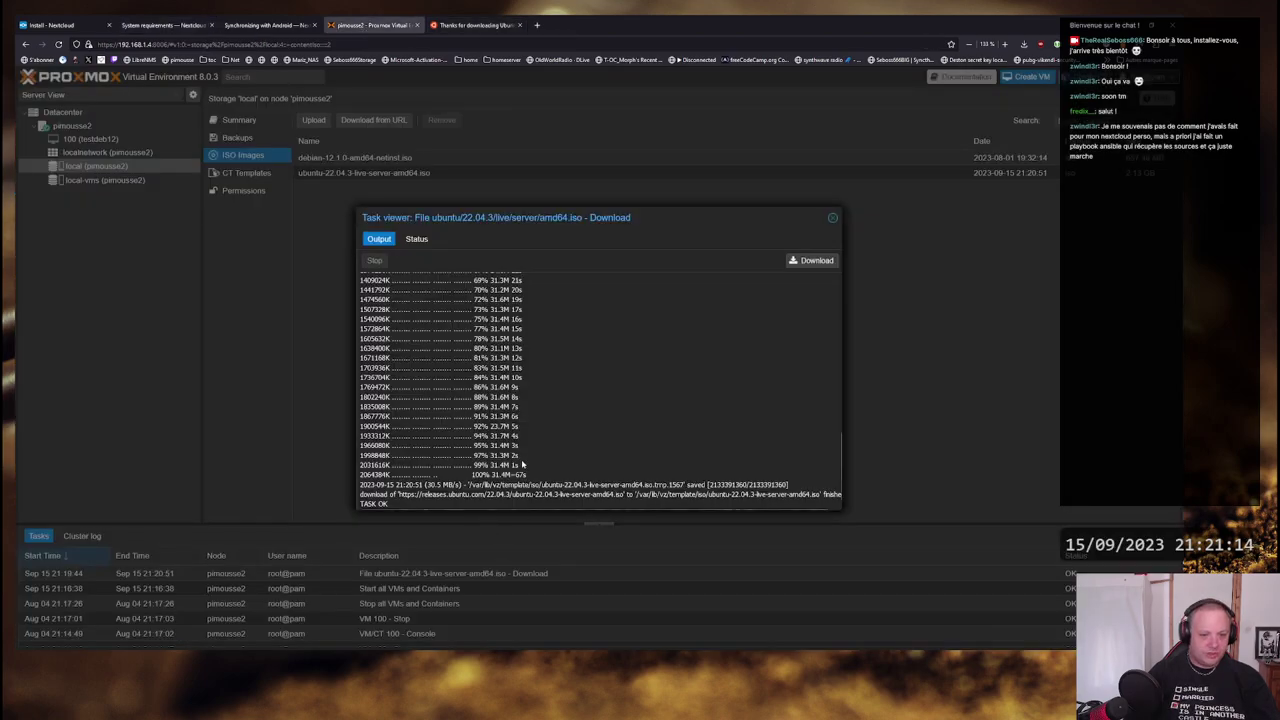
click(832, 217)
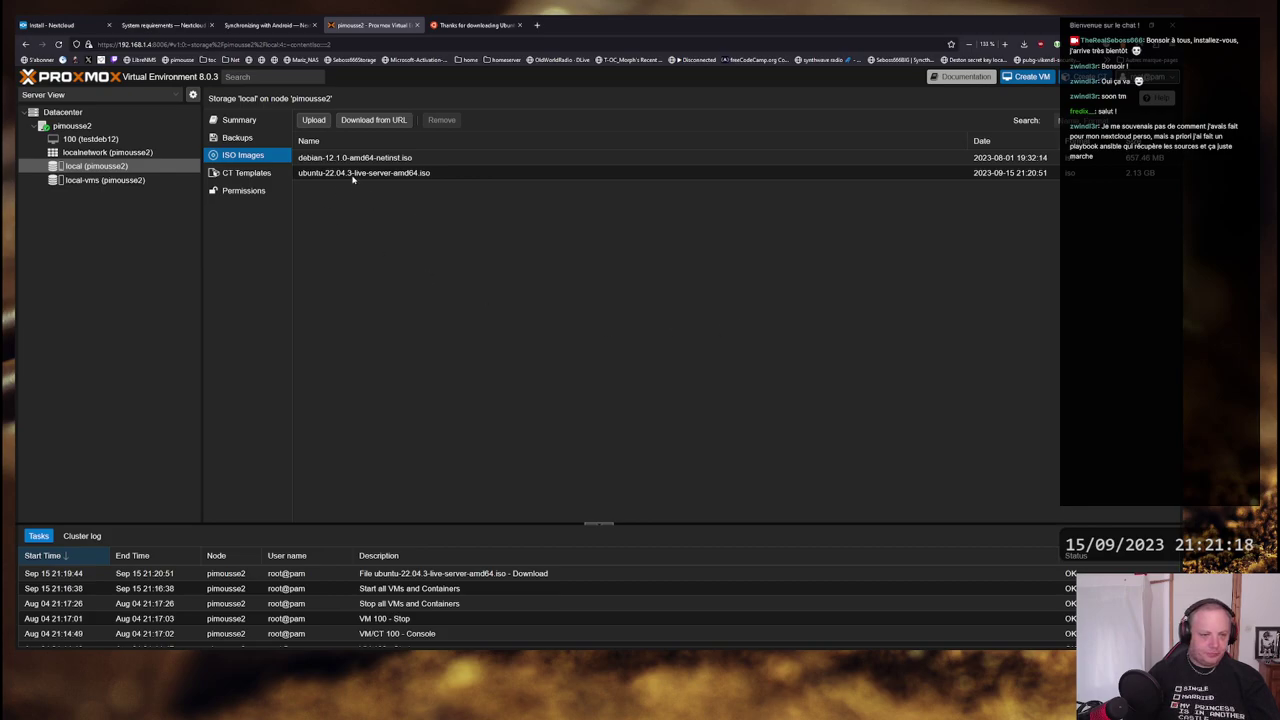
click(408, 175)
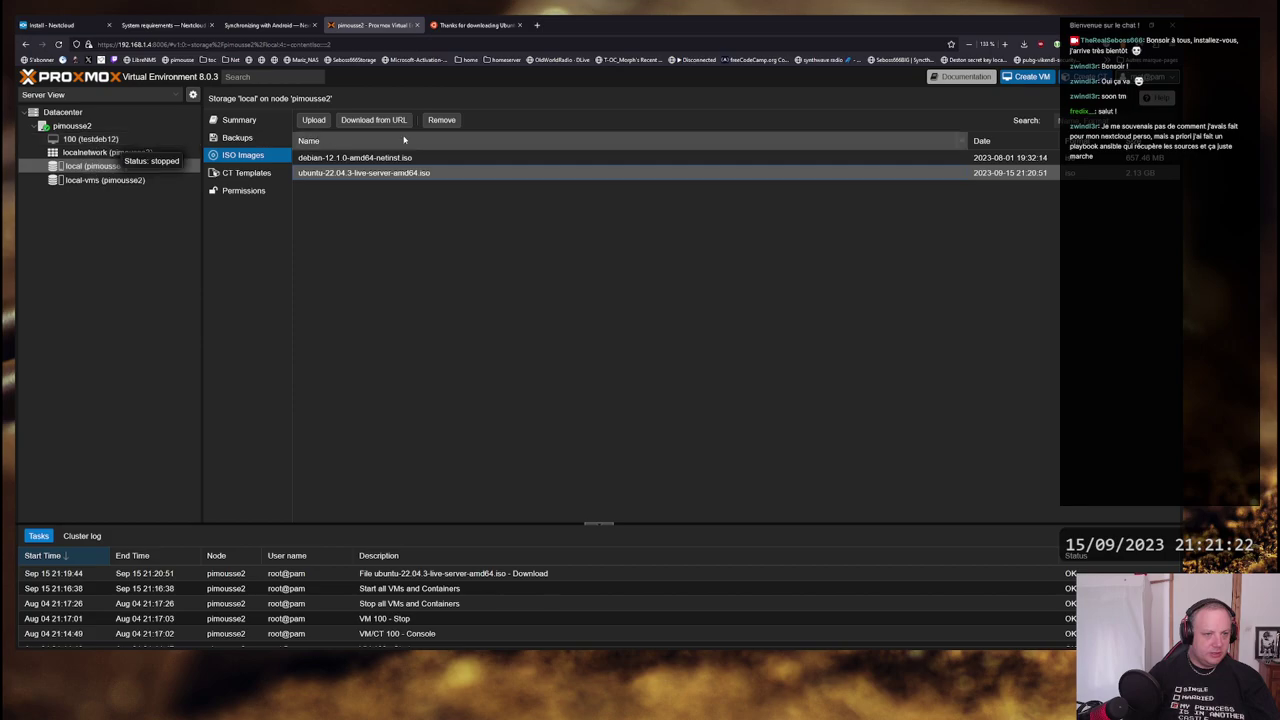
click(1027, 76)
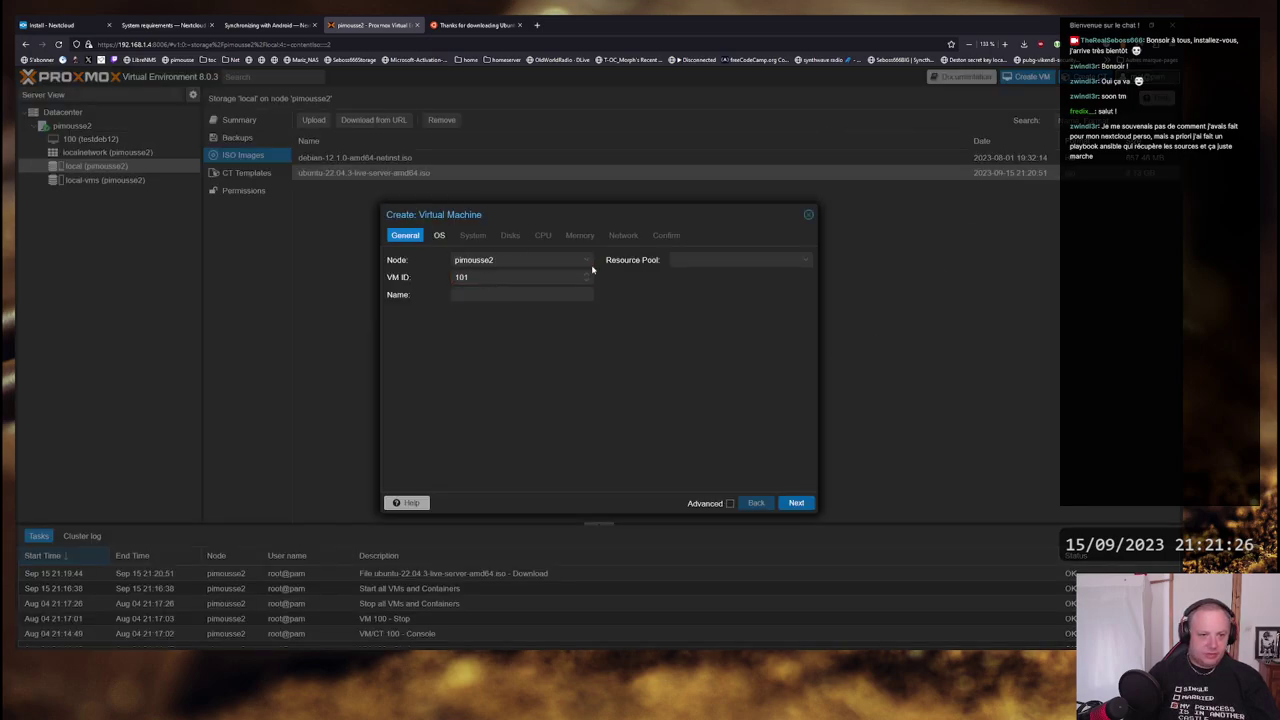
click(478, 295)
text(next)
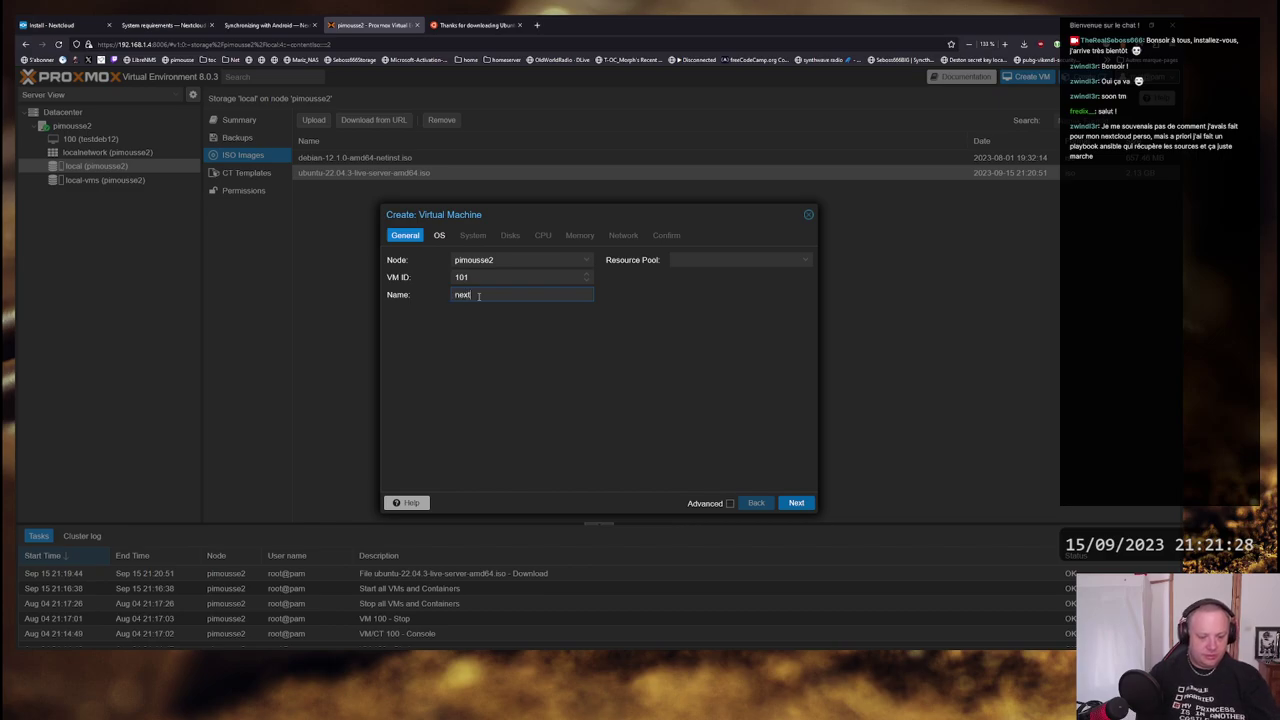
text(cloud)
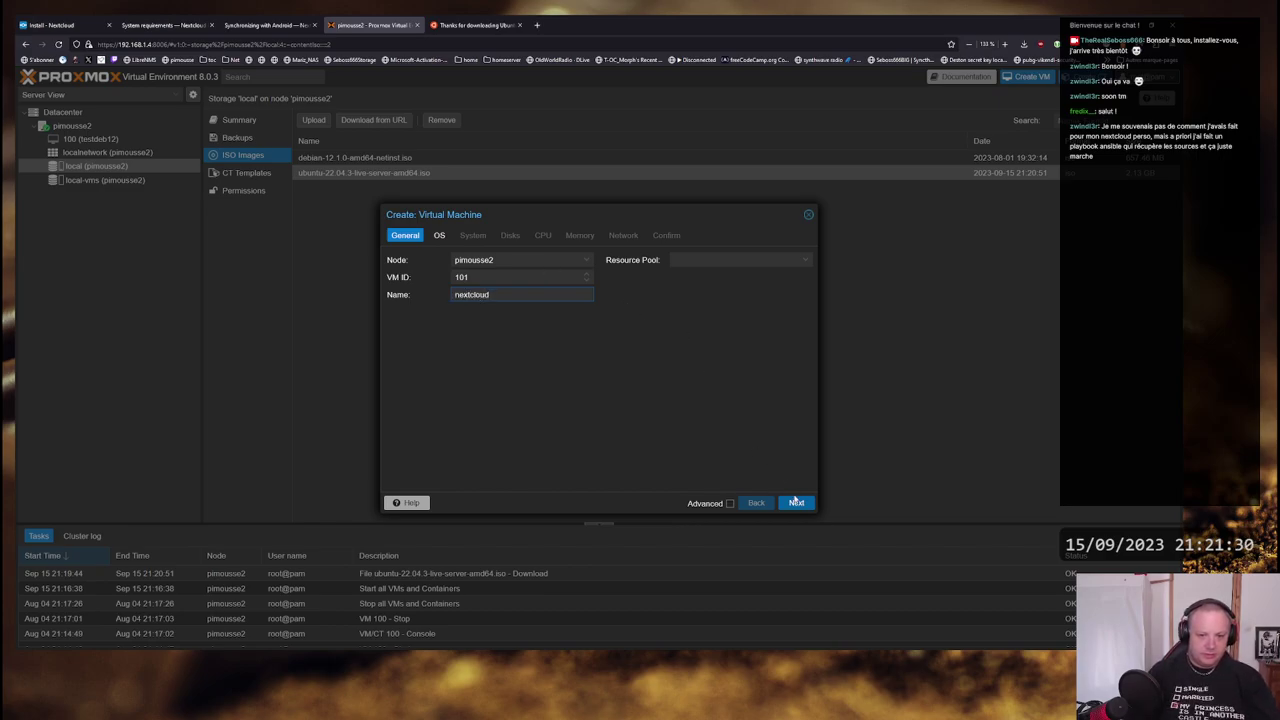
click(796, 502)
- Select the ubuntu-22.04.3 server ISO as the VM's installation media
click(519, 295)
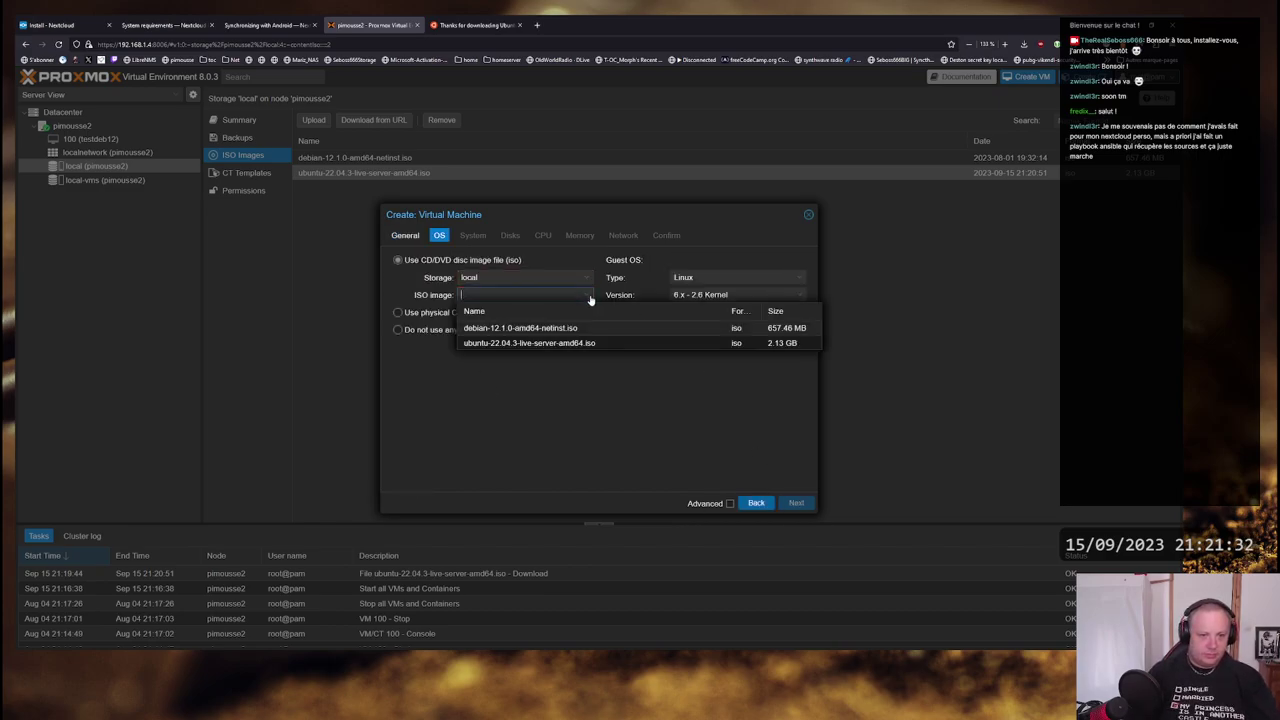
click(500, 343)
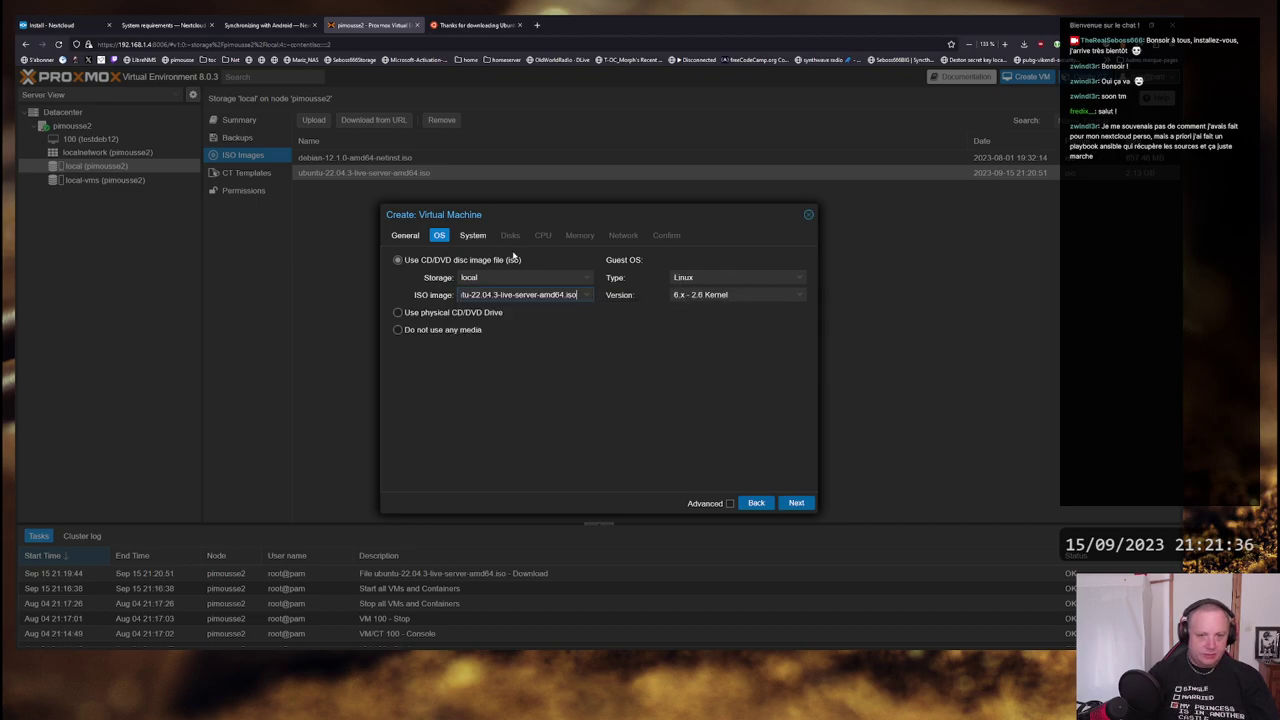
click(796, 503)
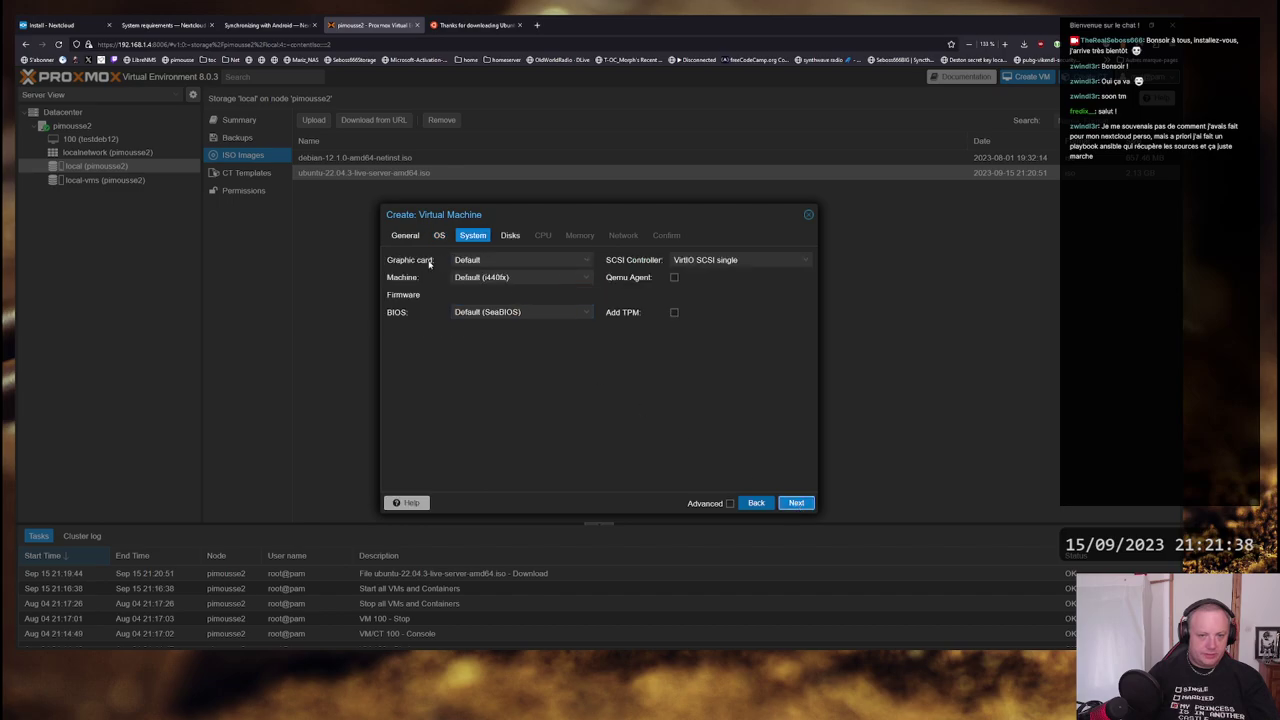
- Set VirtIO-GPU graphics, q35 machine type, VirtIO SCSI controller, and enable the QEMU guest agent
click(520, 260)
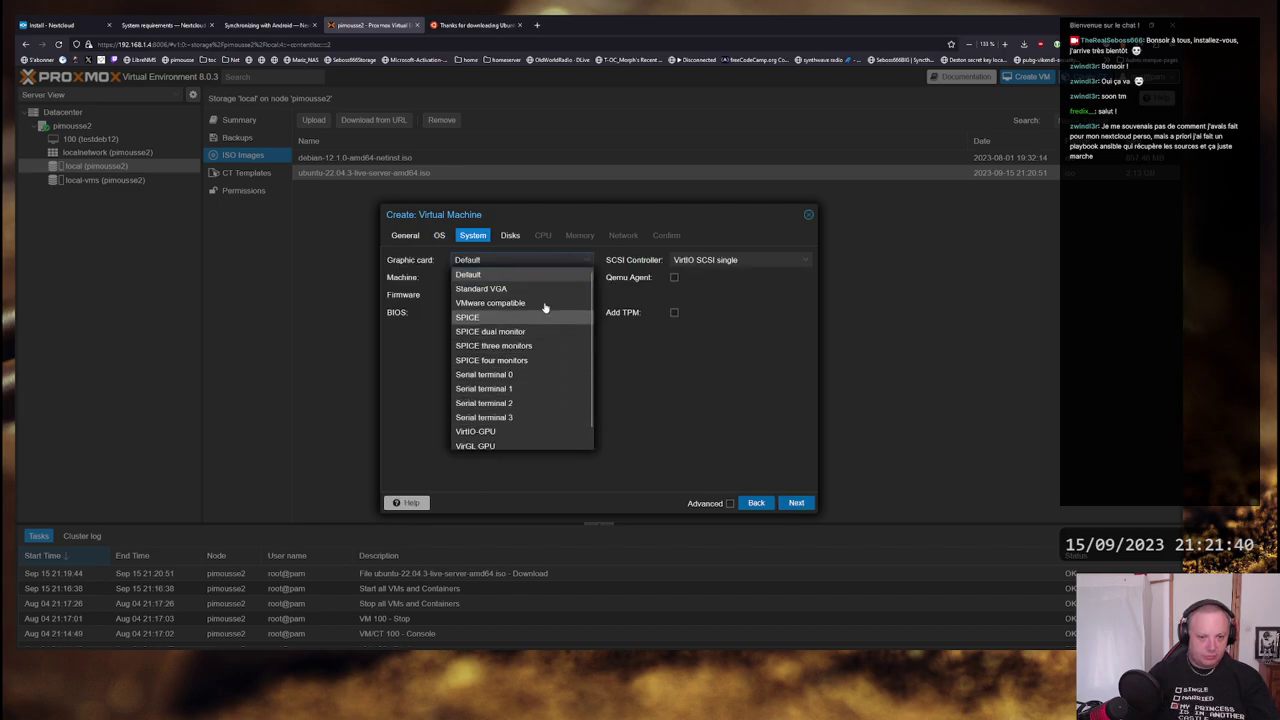
click(530, 431)
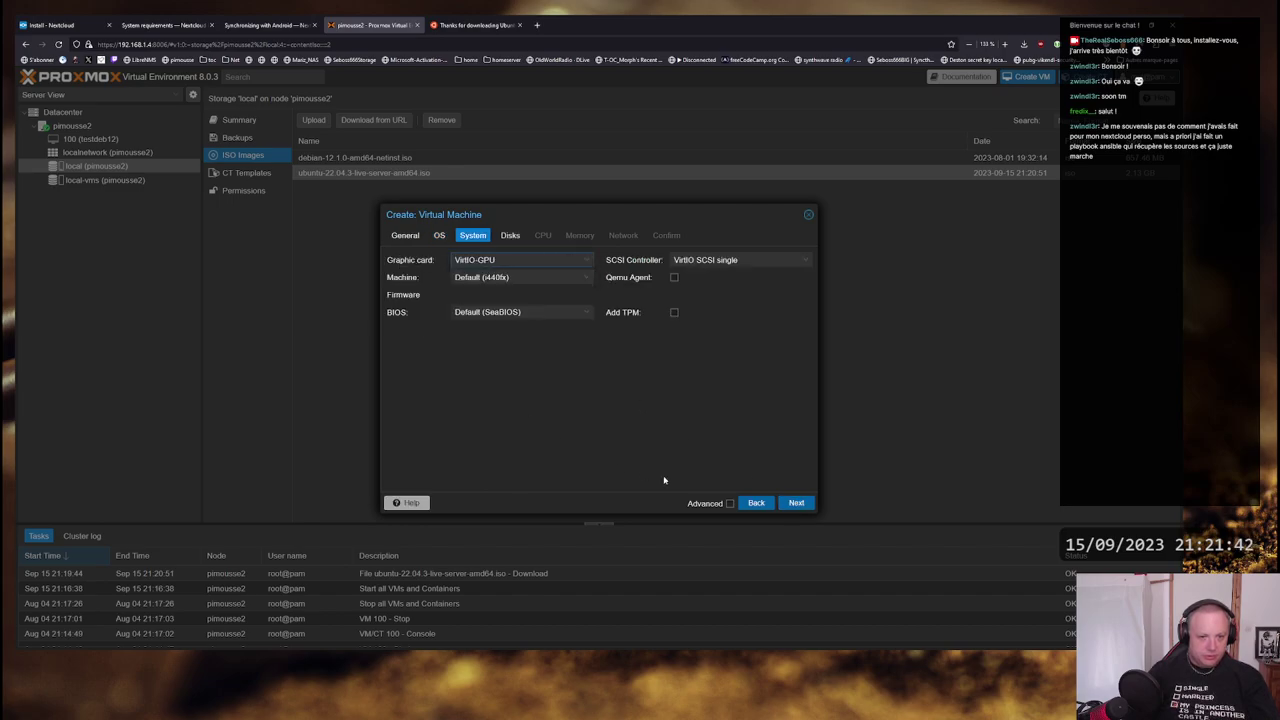
click(586, 277)
click(515, 305)
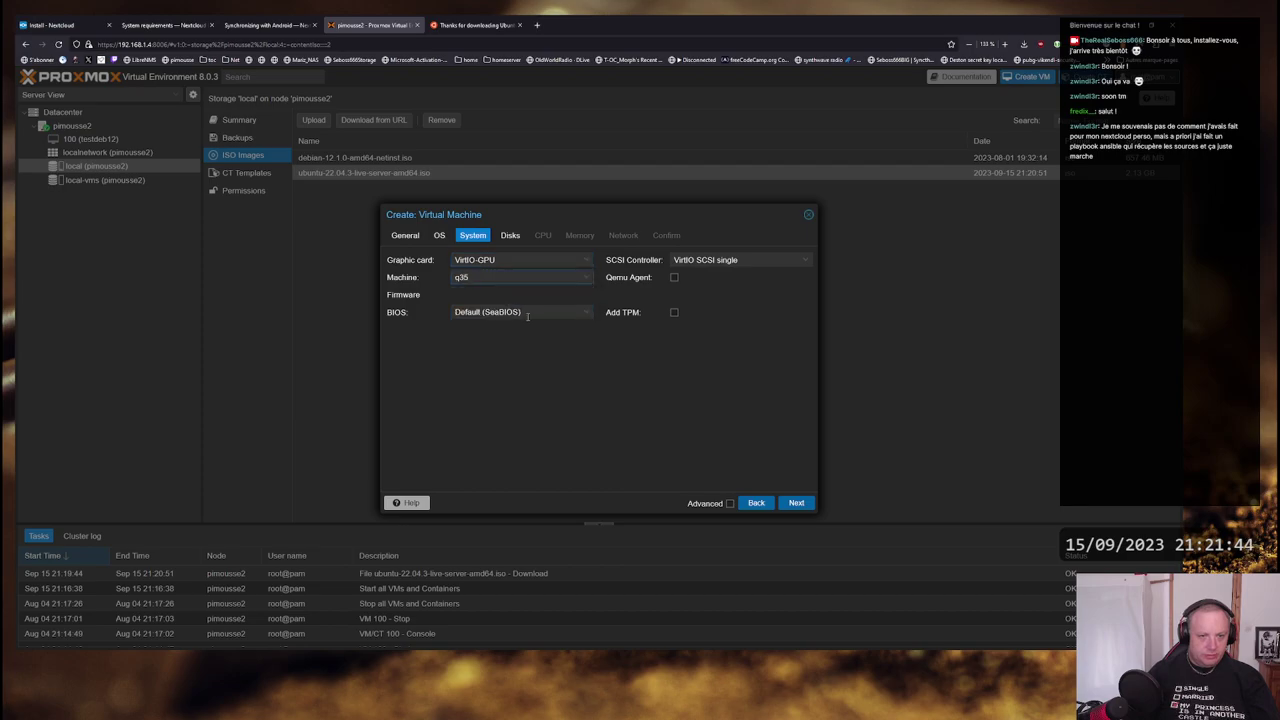
click(807, 261)
click(757, 331)
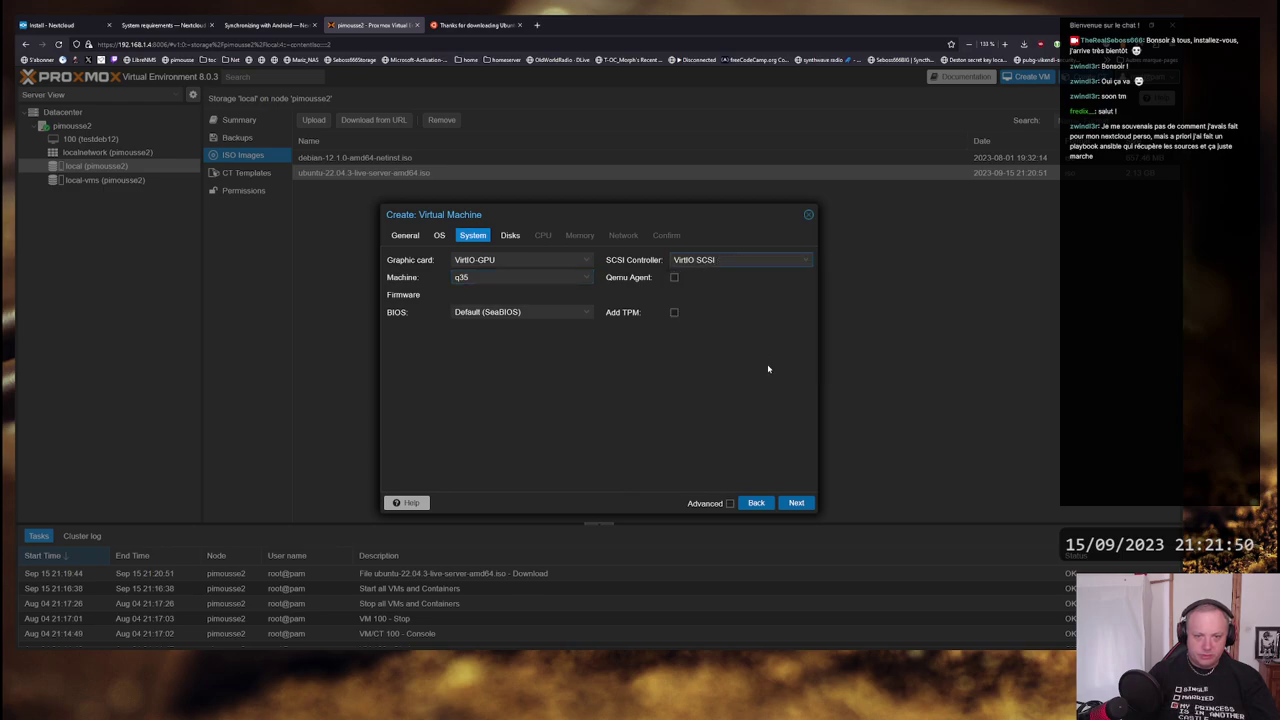
click(674, 277)
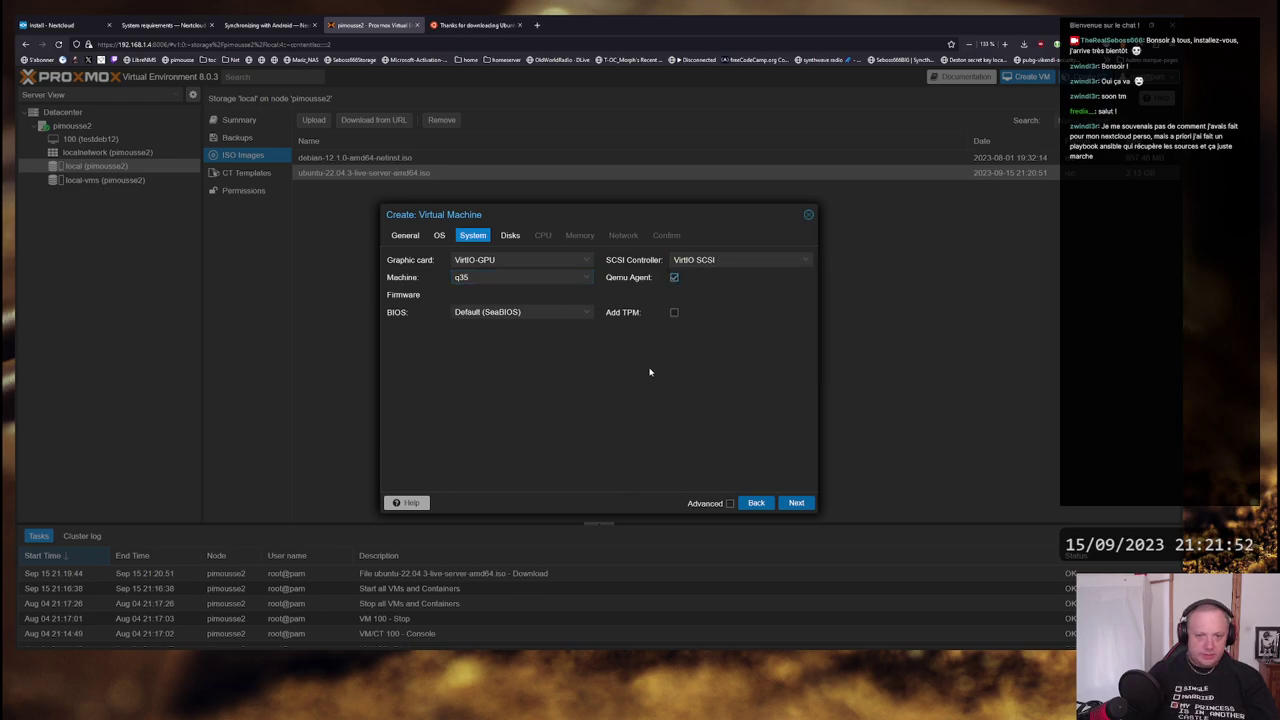
click(510, 235)
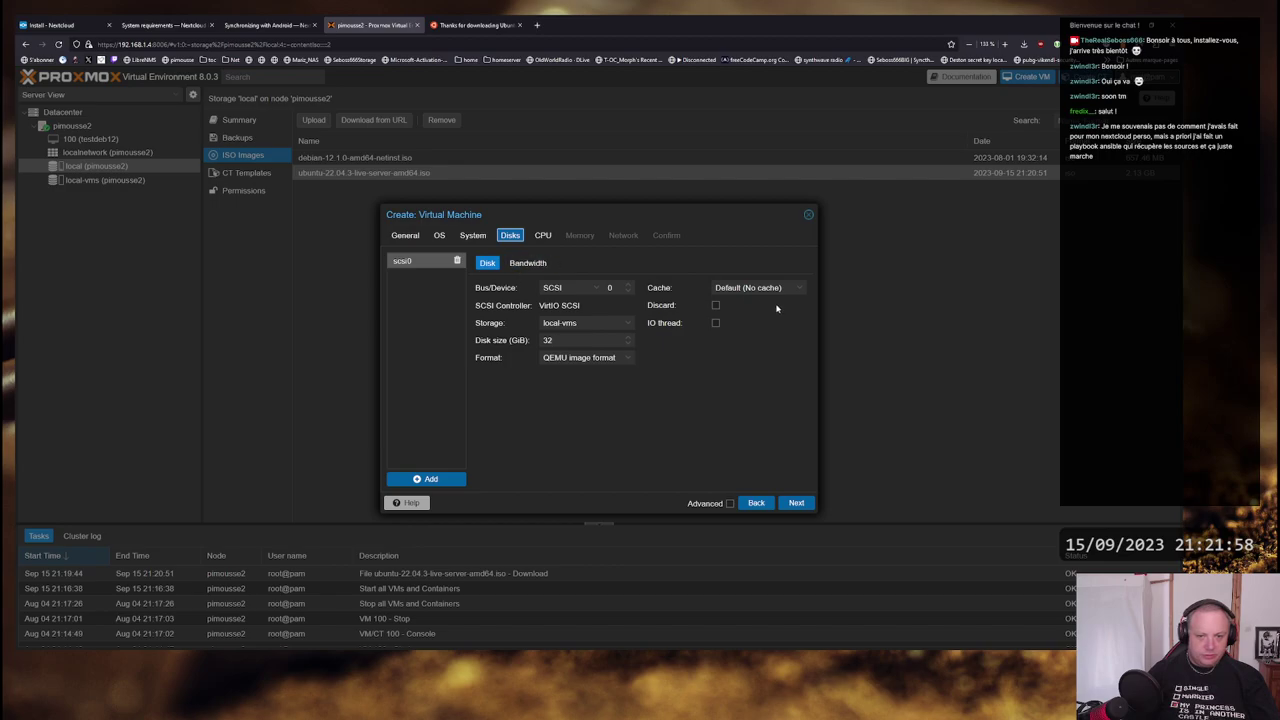
- Enable discard on the virtual disk and keep the QEMU image format
click(715, 305)
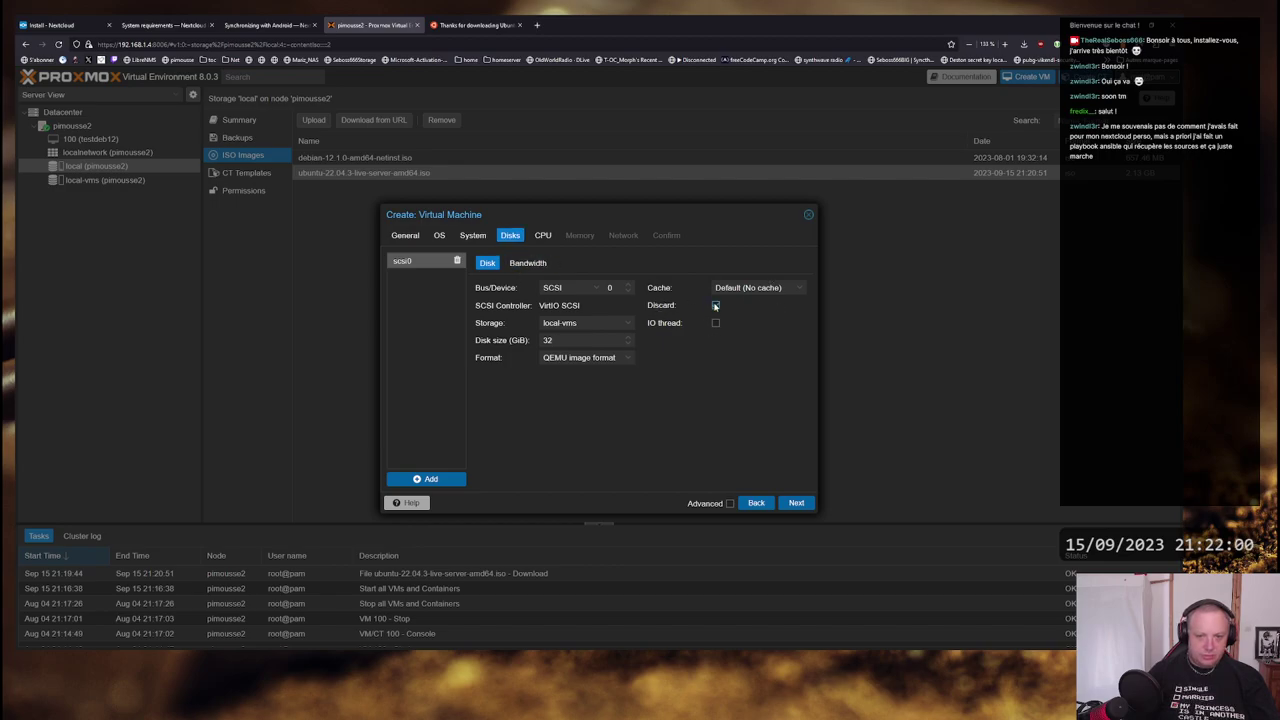
click(622, 360)
click(626, 360)
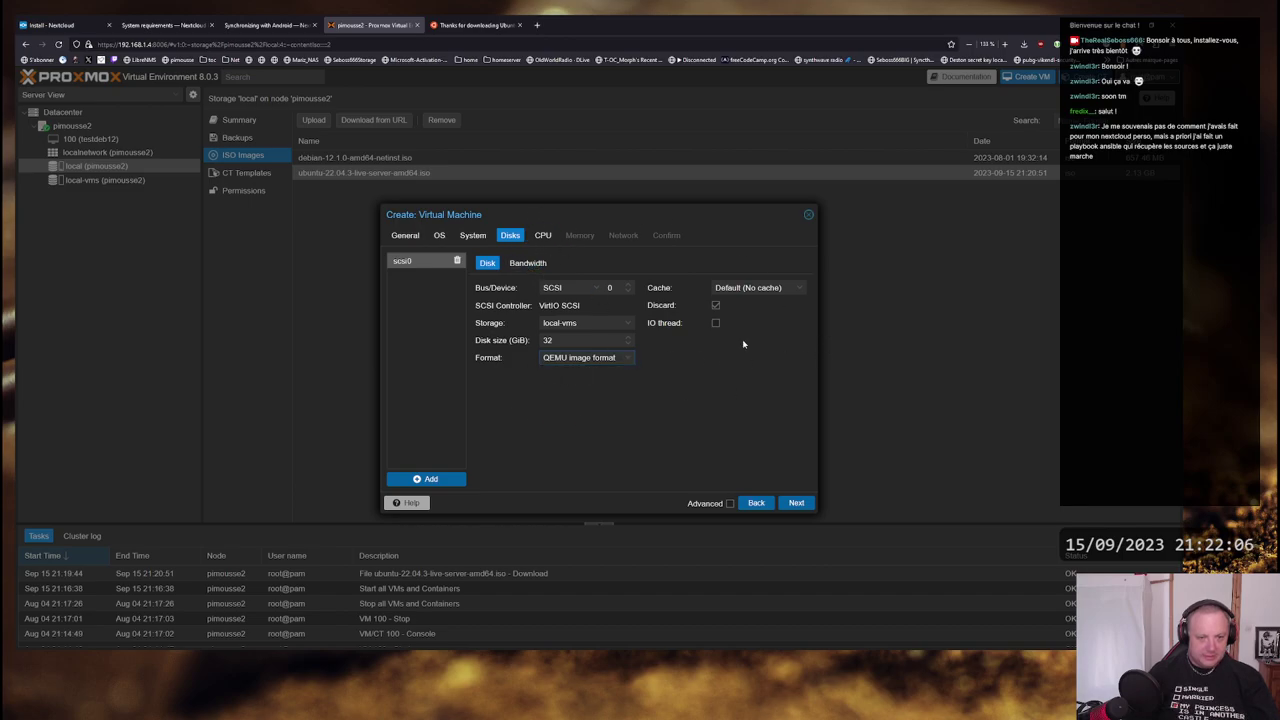
click(543, 237)
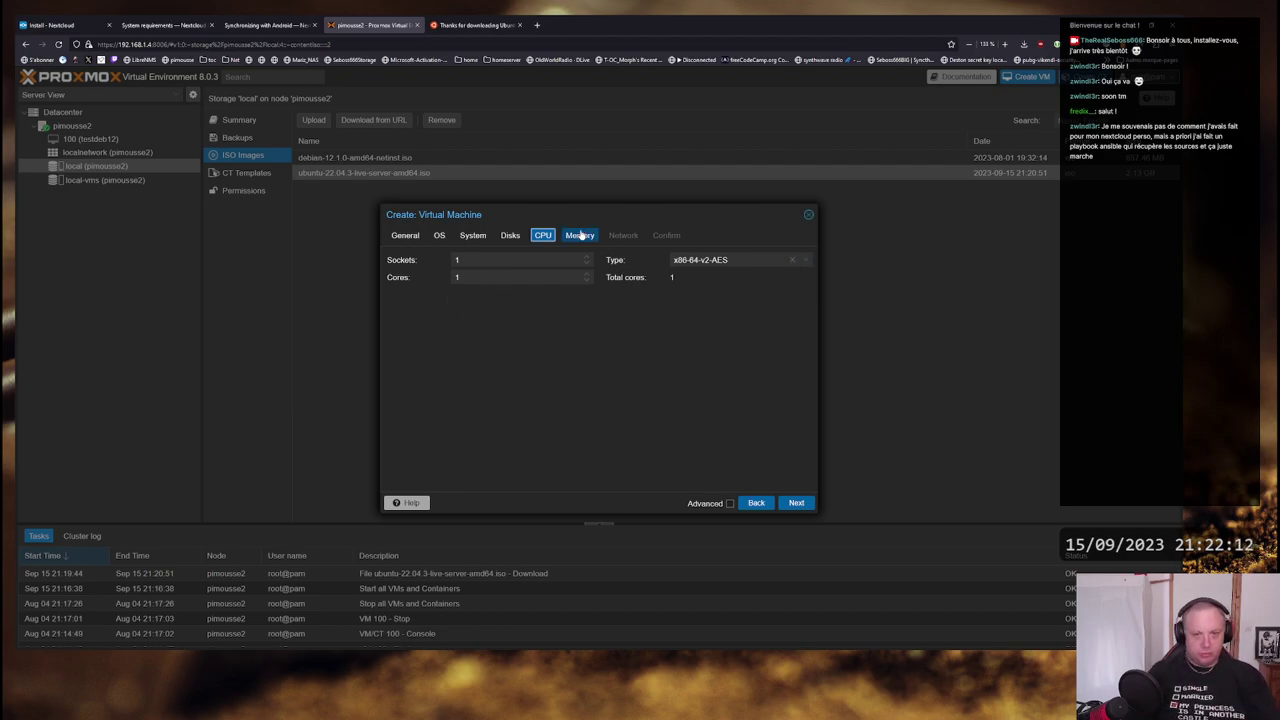
- Choose CPU type 'host', keep 2048 MiB memory and default network, and reach the summary
click(806, 262)
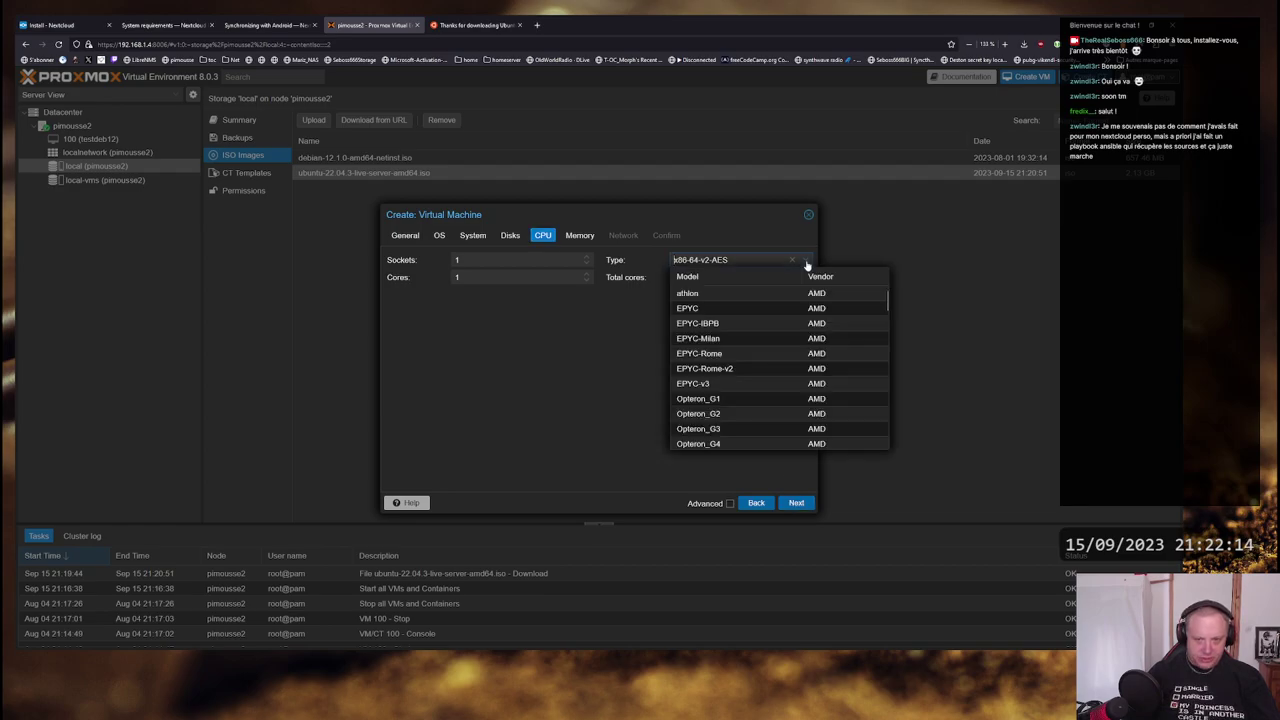
scroll(853, 343, down, 5)
scroll(853, 343, down, 5)
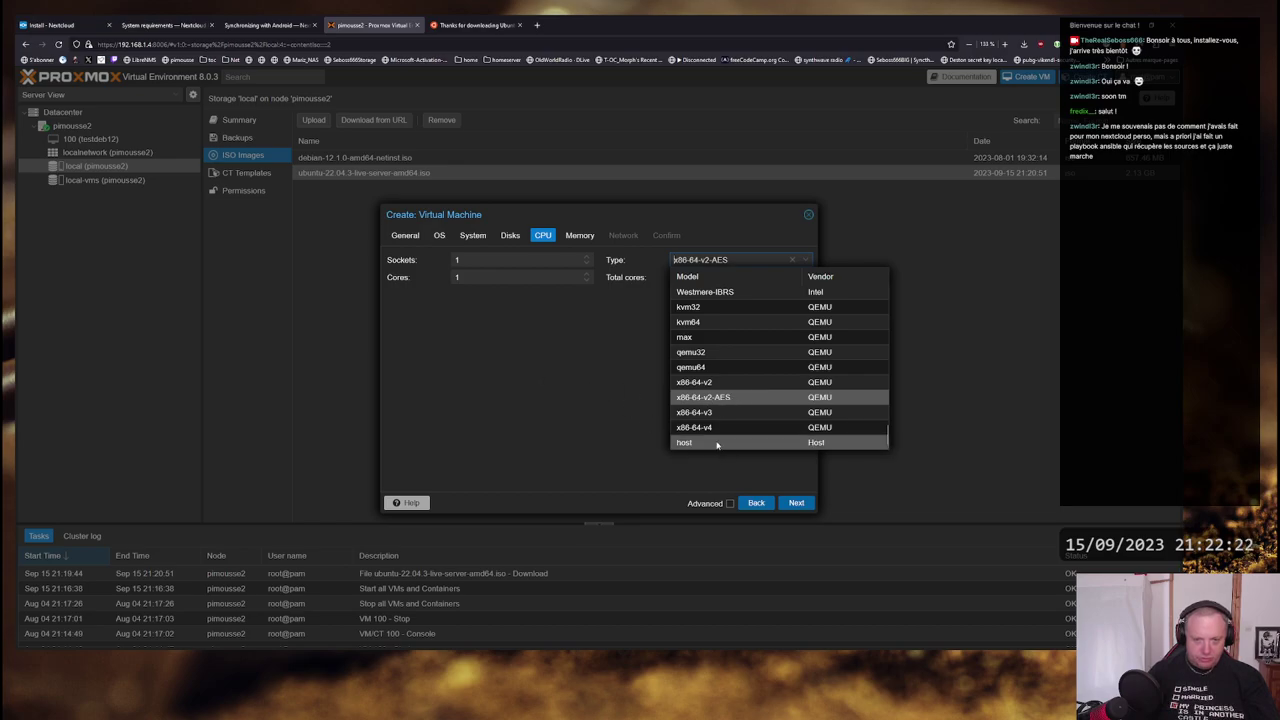
click(718, 443)
click(797, 503)
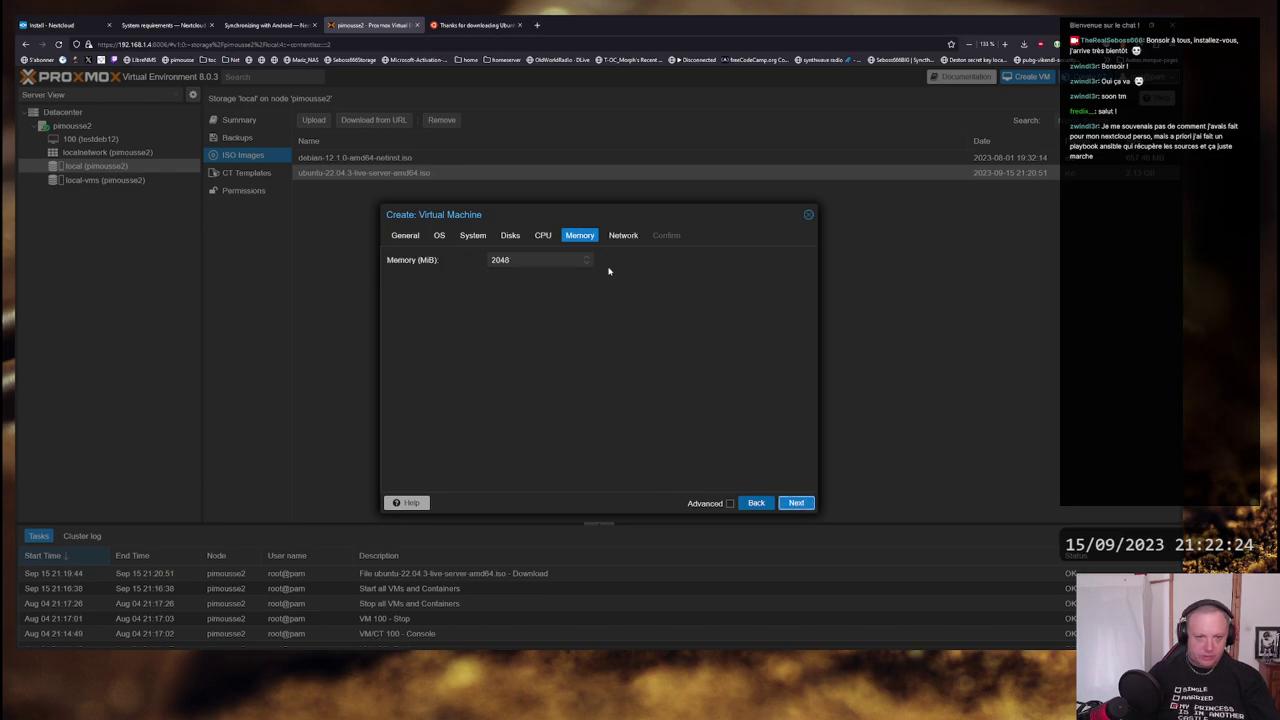
click(798, 503)
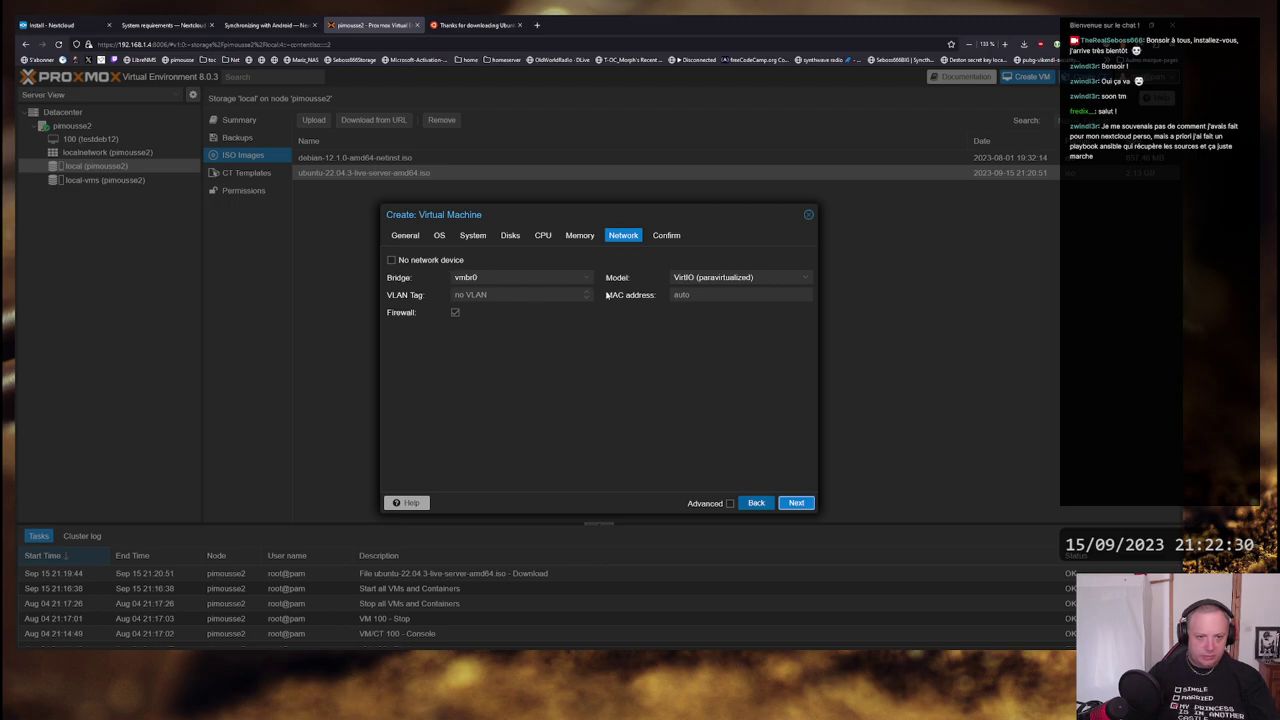
click(797, 503)
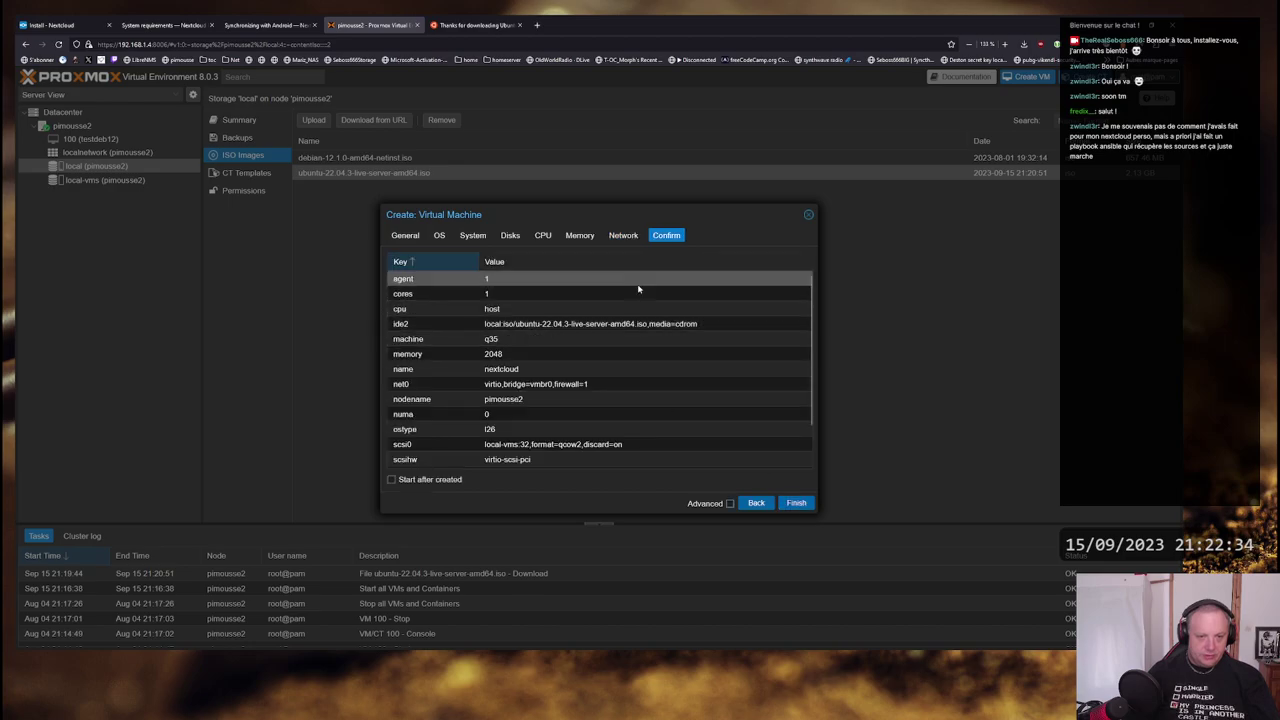
- Create the nextcloud VM with 'Start after created' ticked
scroll(638, 289, down, 1)
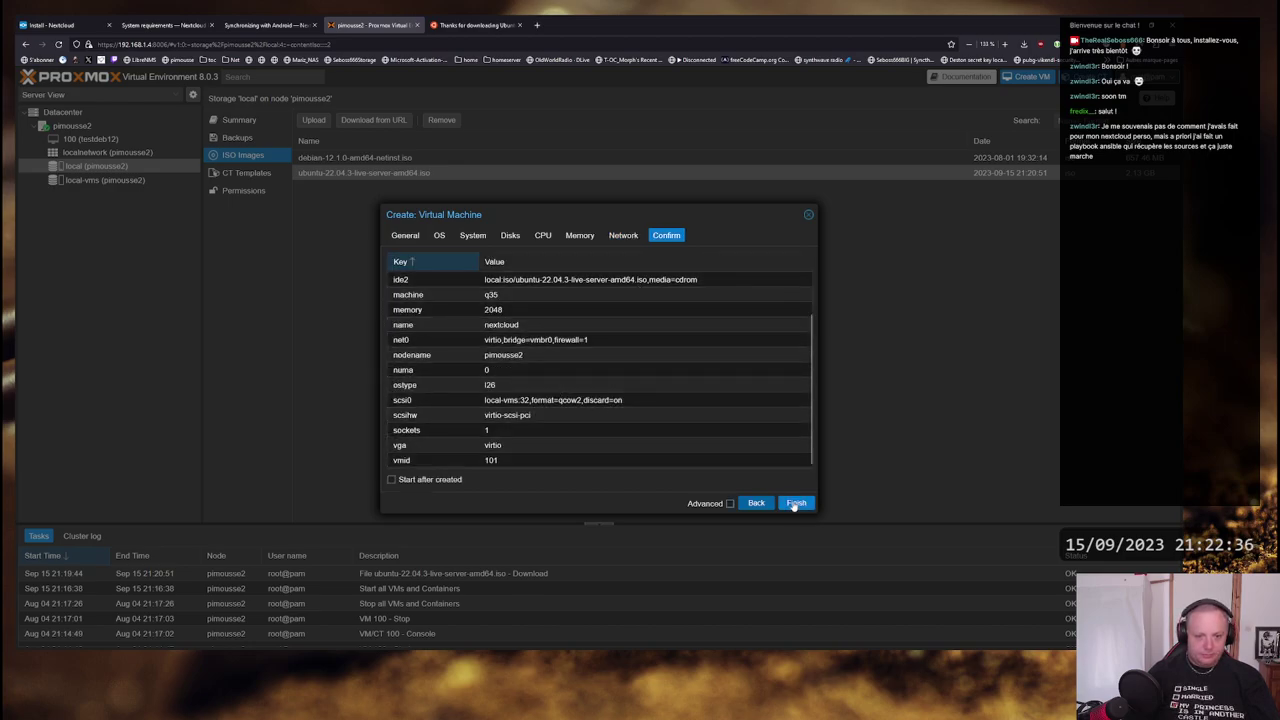
scroll(590, 370, up, 1)
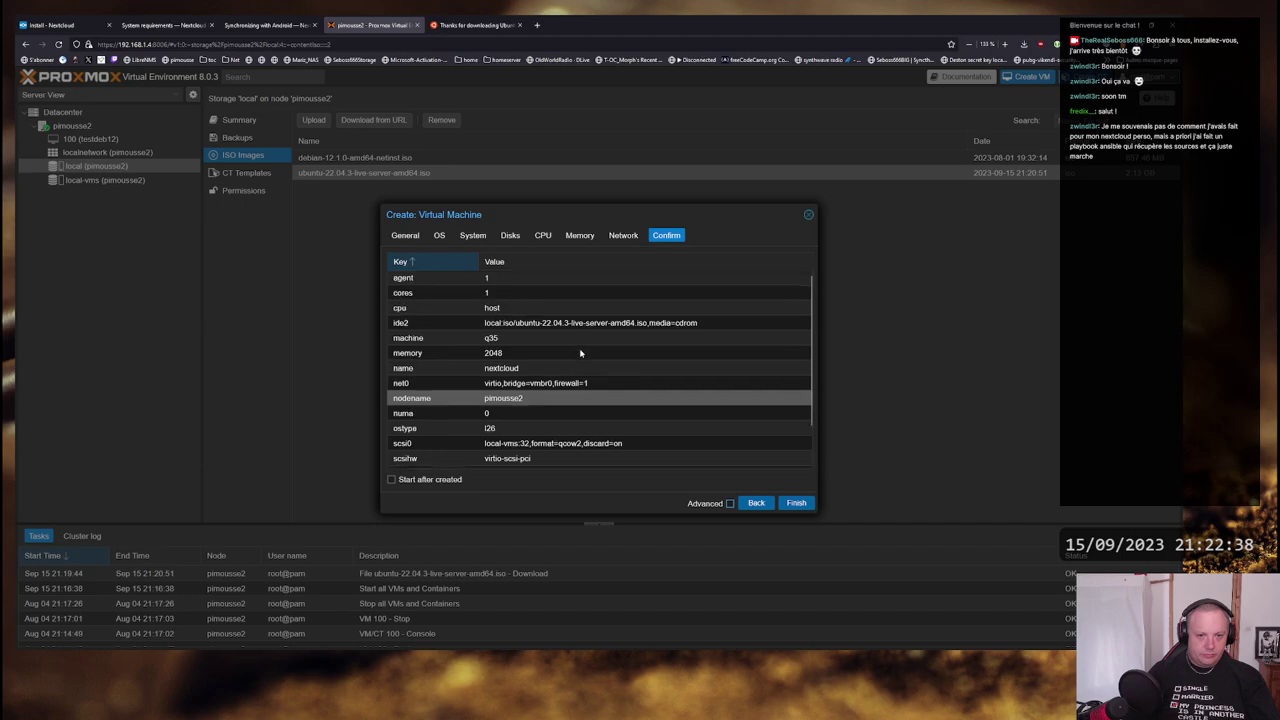
scroll(590, 400, down, 1)
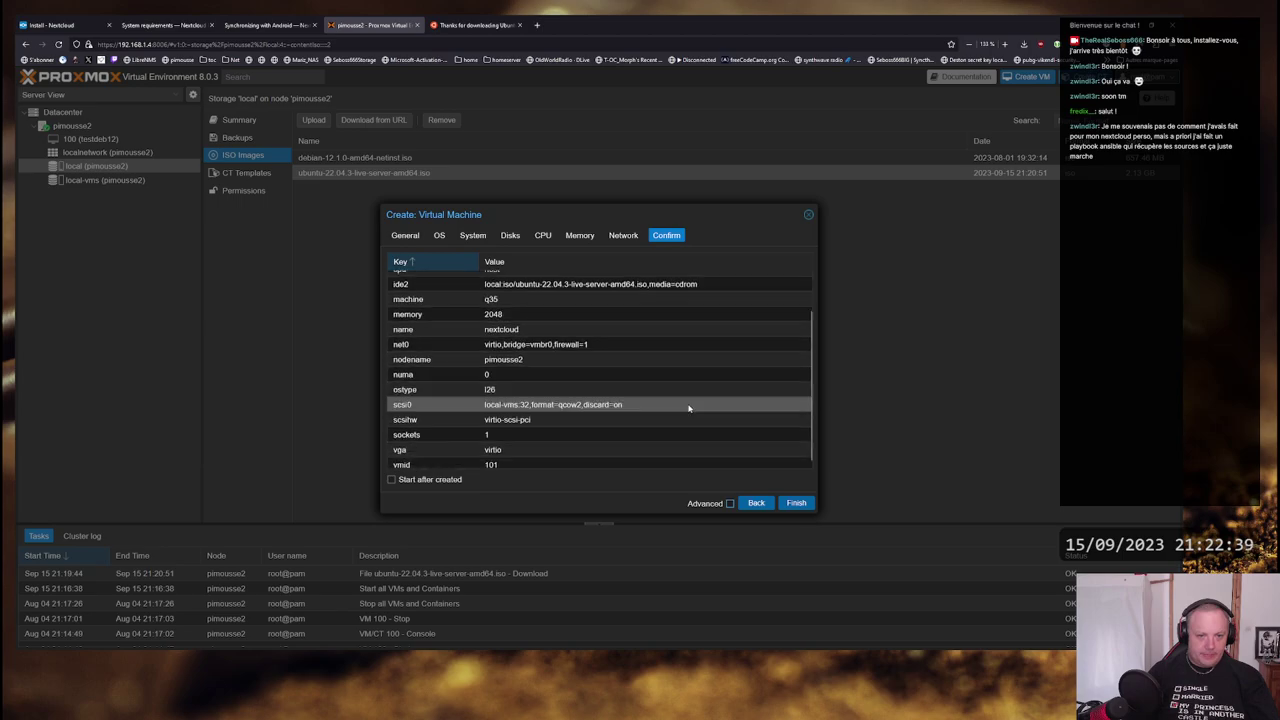
click(421, 480)
click(796, 504)
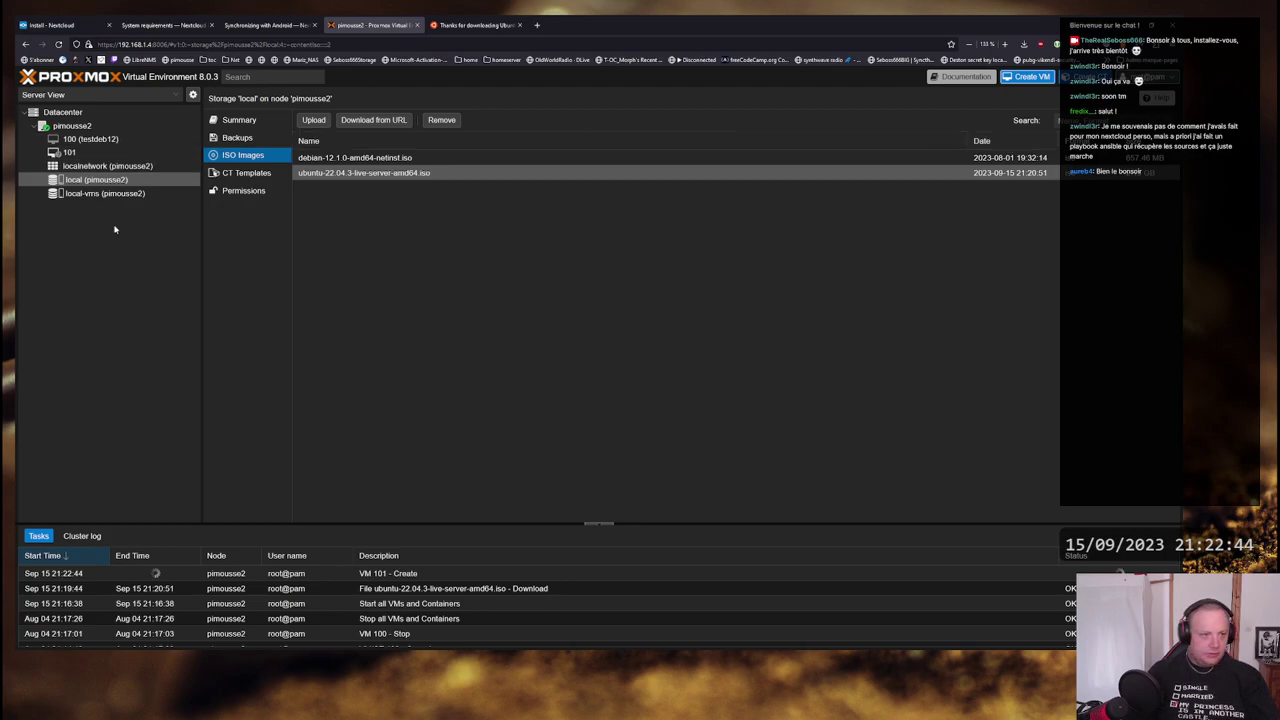
- Open VM 101's noVNC console
click(70, 152)
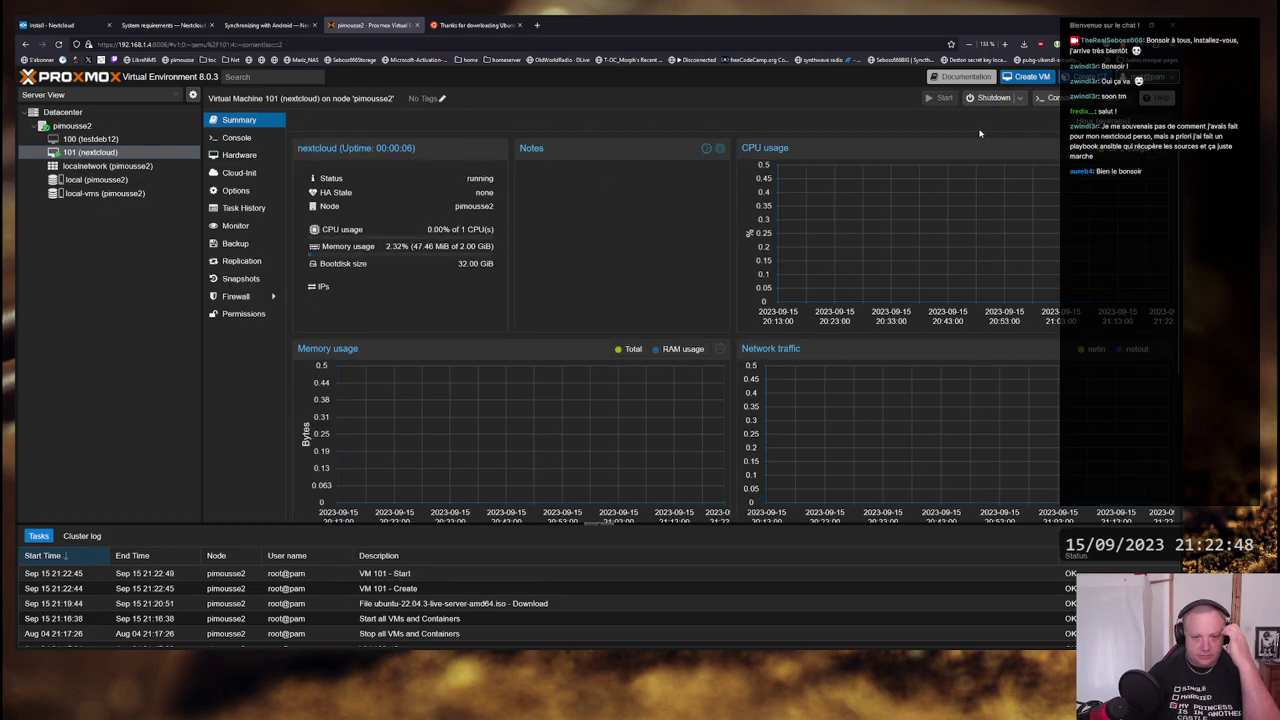
click(1050, 97)
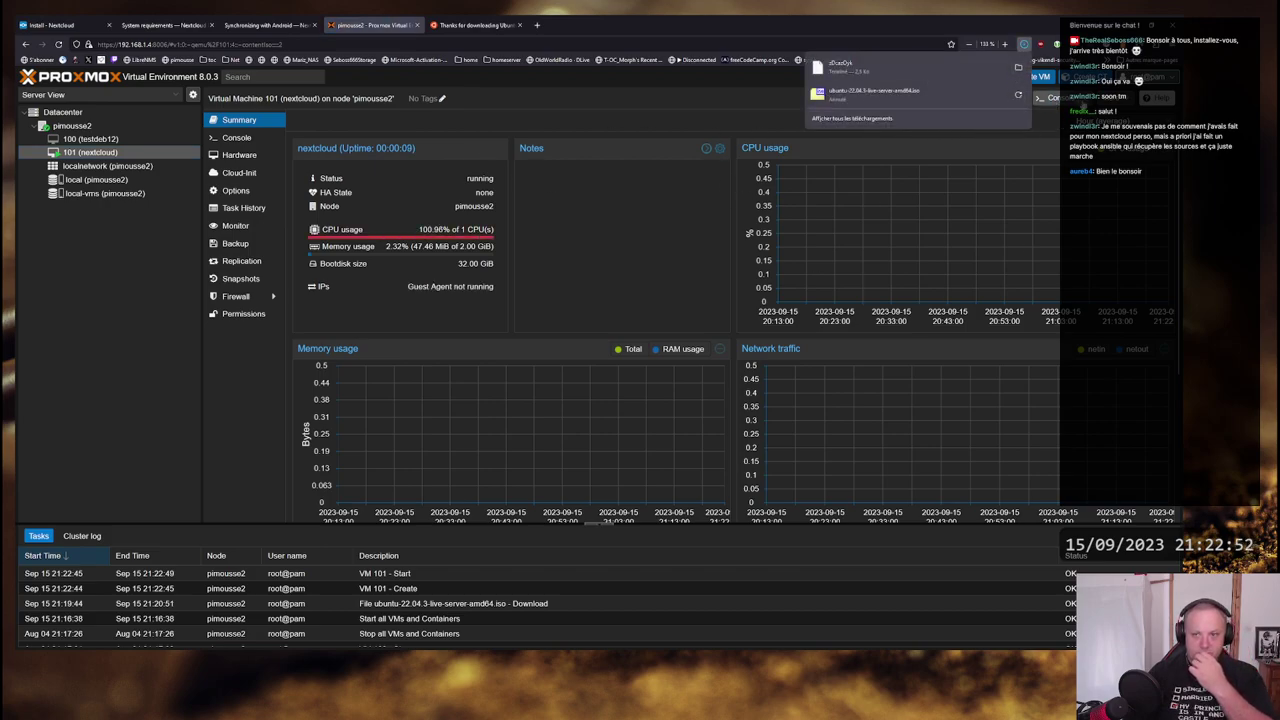
click(1052, 97)
click(1062, 117)
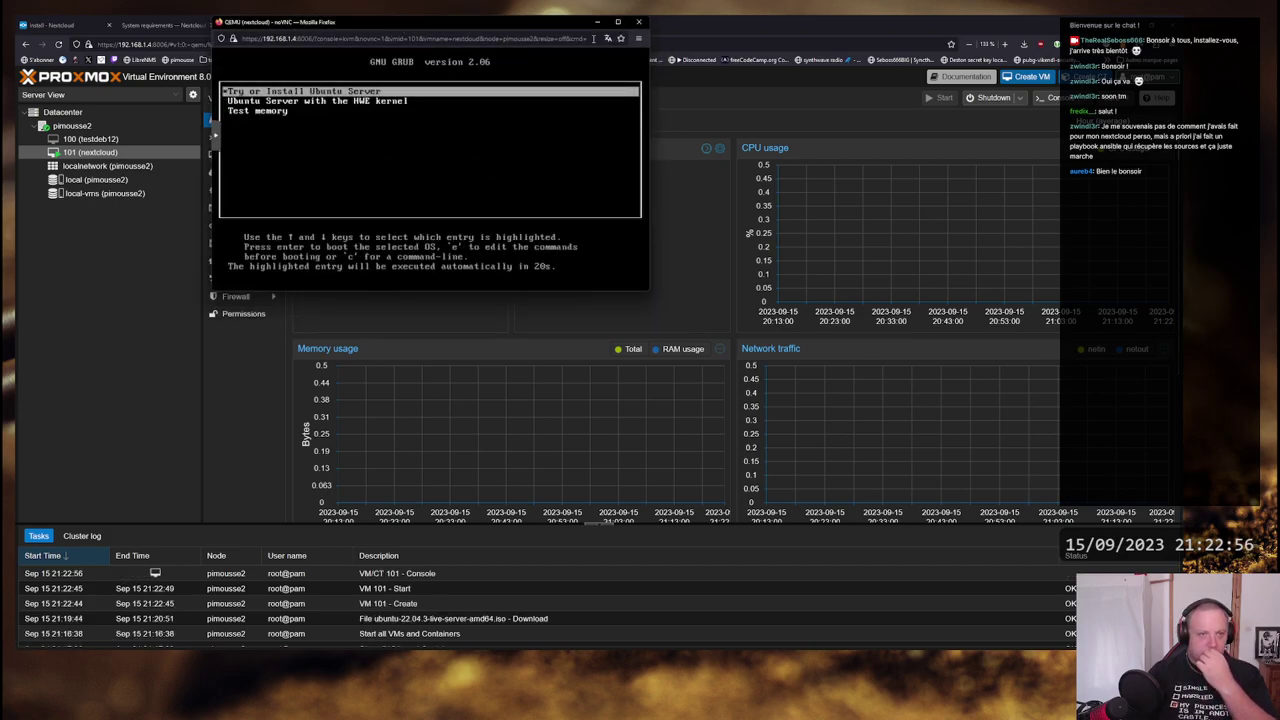
- Boot 'Try or Install Ubuntu Server' from GRUB and return to the console once the installer loads
drag(570, 25, 626, 103)
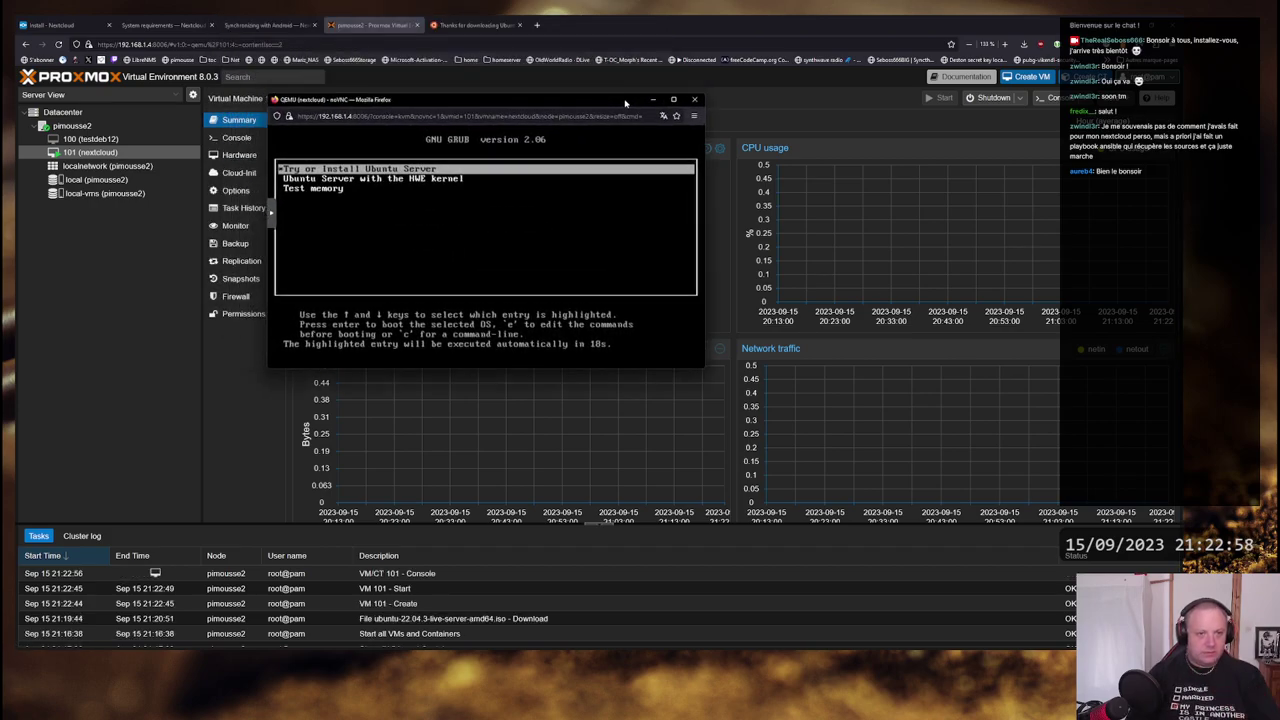
key(Return)
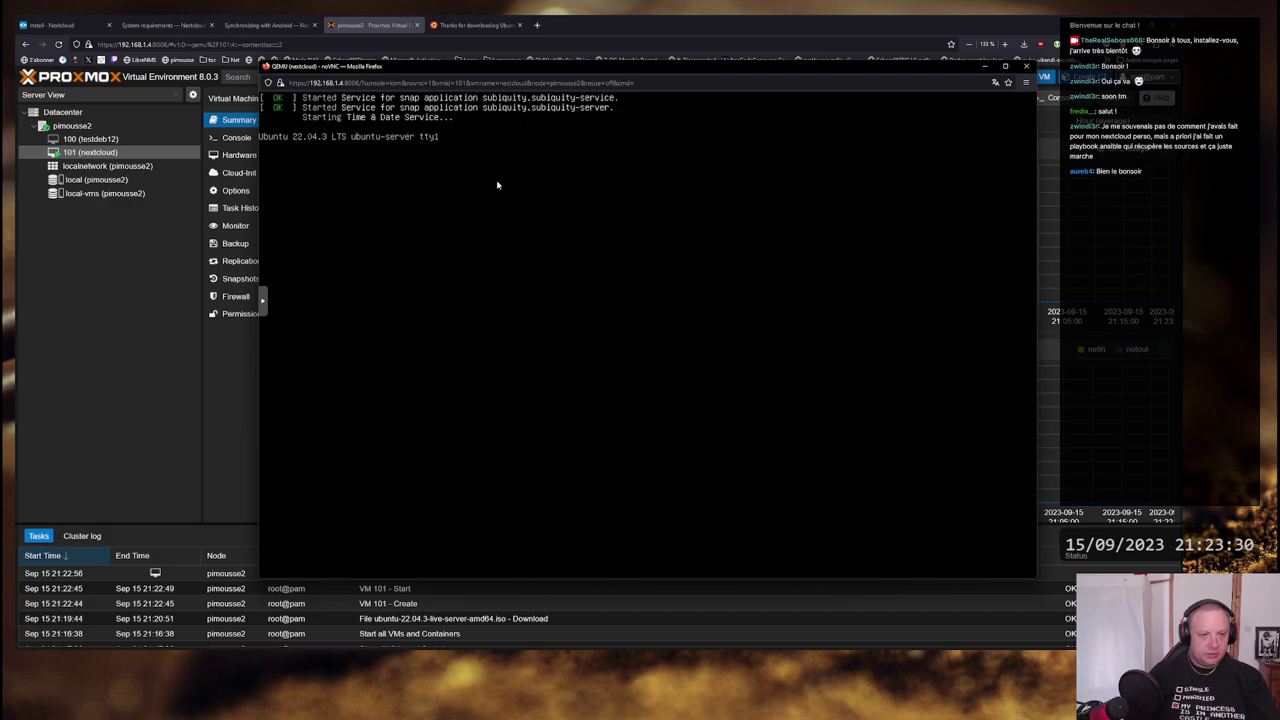
key(alt+Tab)
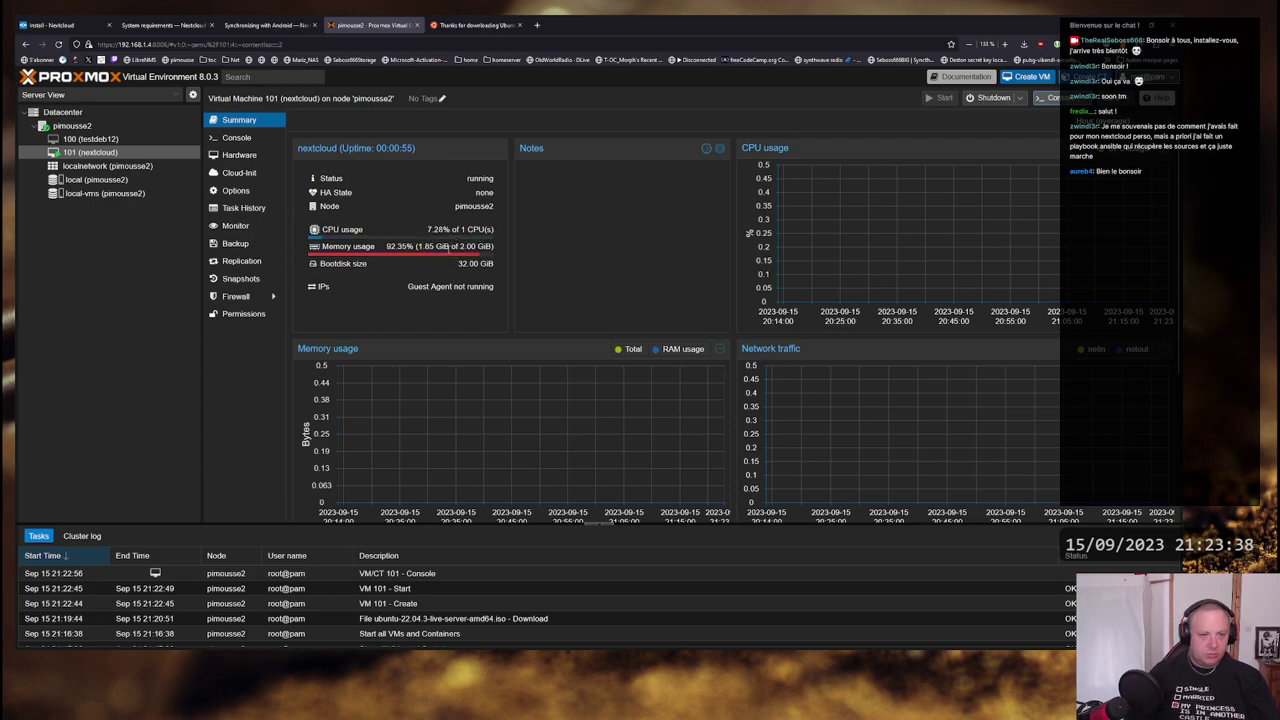
key(alt+Tab)
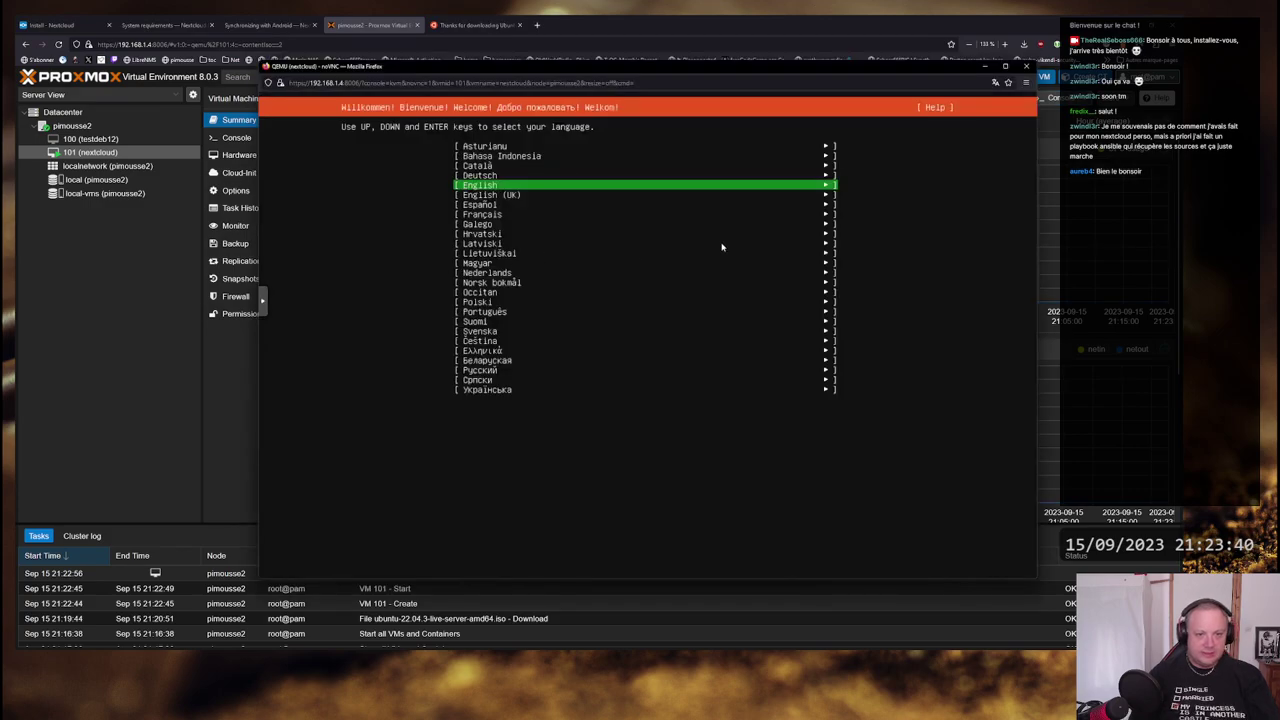
- Choose Français as the installer language and update to the new installer version
key(Down)
key(Down)
key(Down)
key(Return)
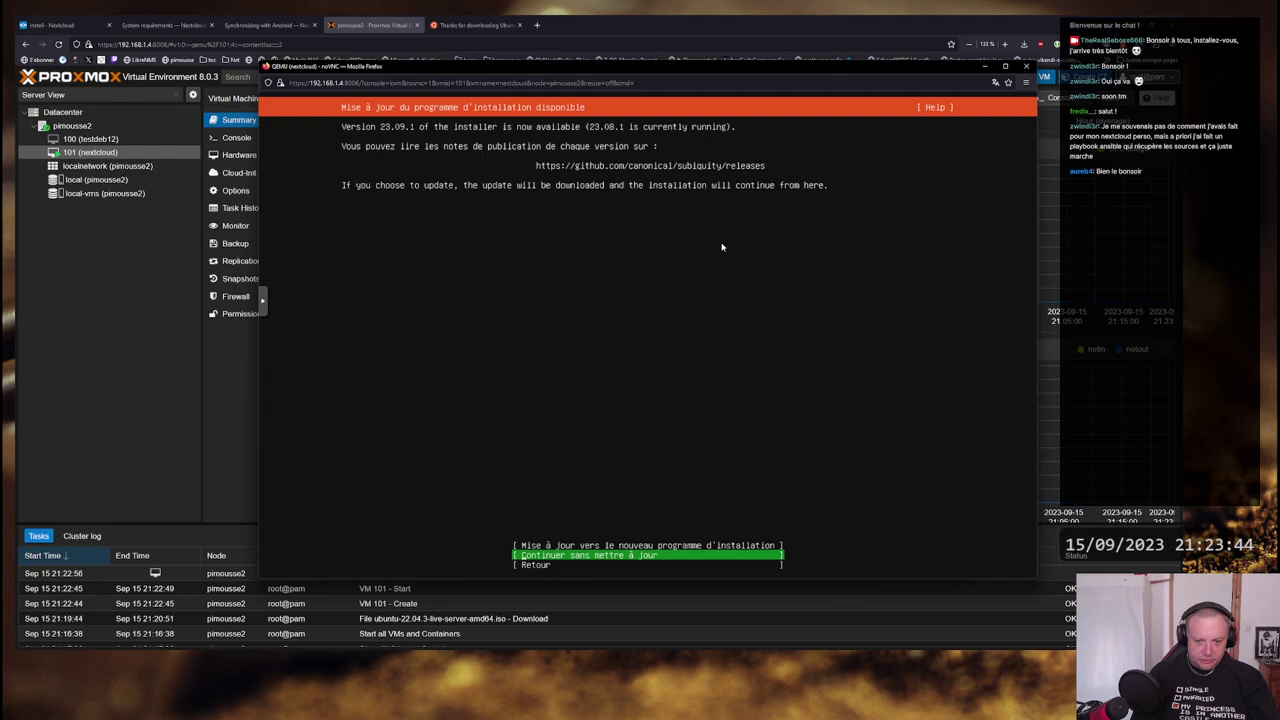
key(Up)
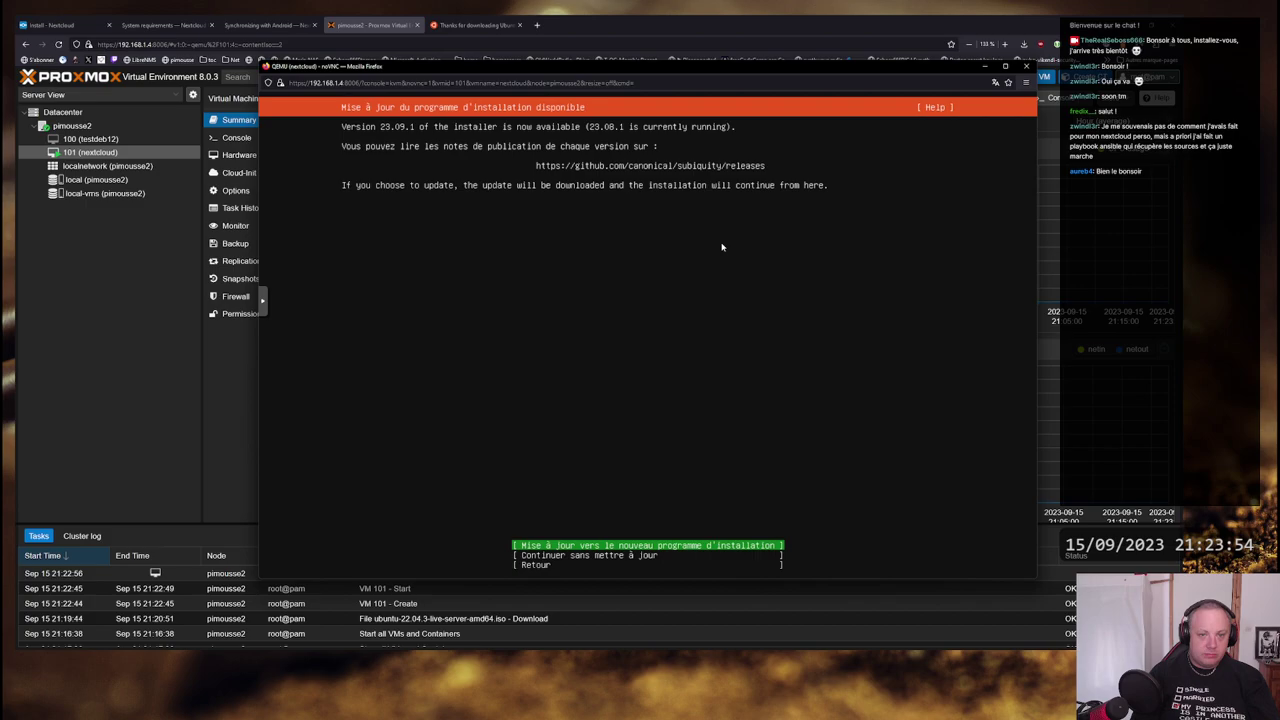
key(Return)
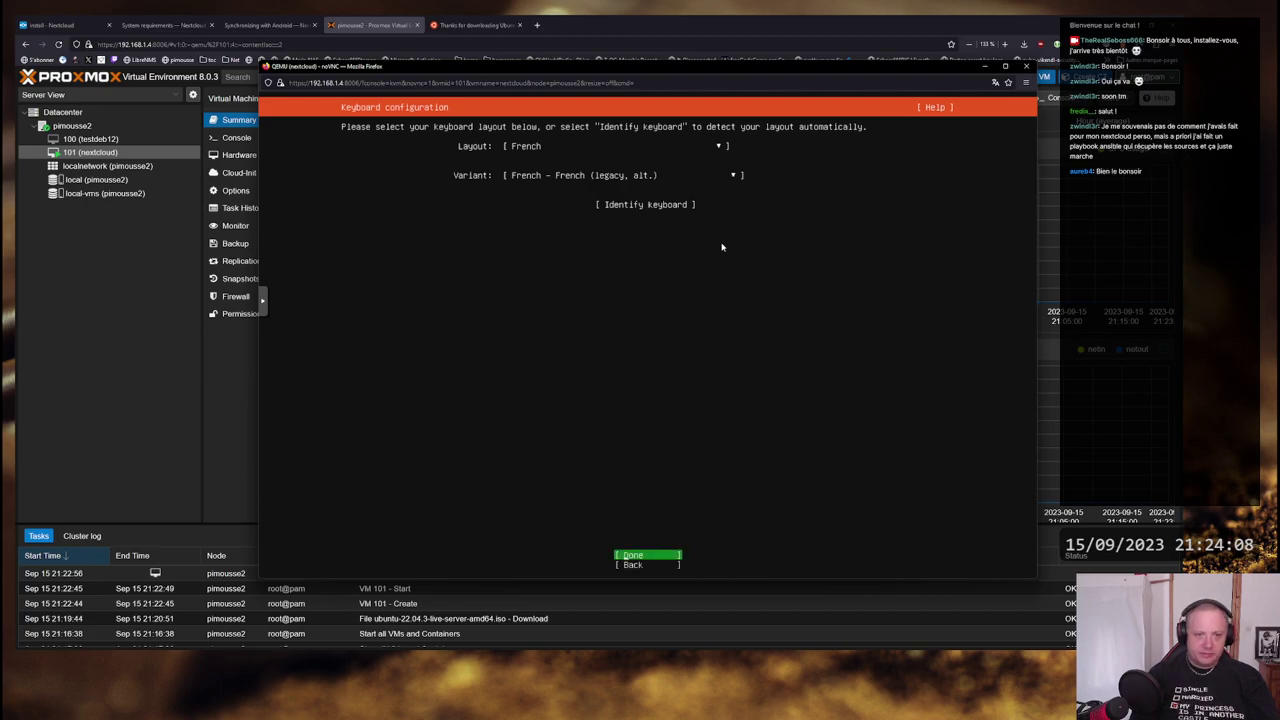
- Keep the French keyboard layout and select the Ubuntu Server (minimized) install type
key(Return)
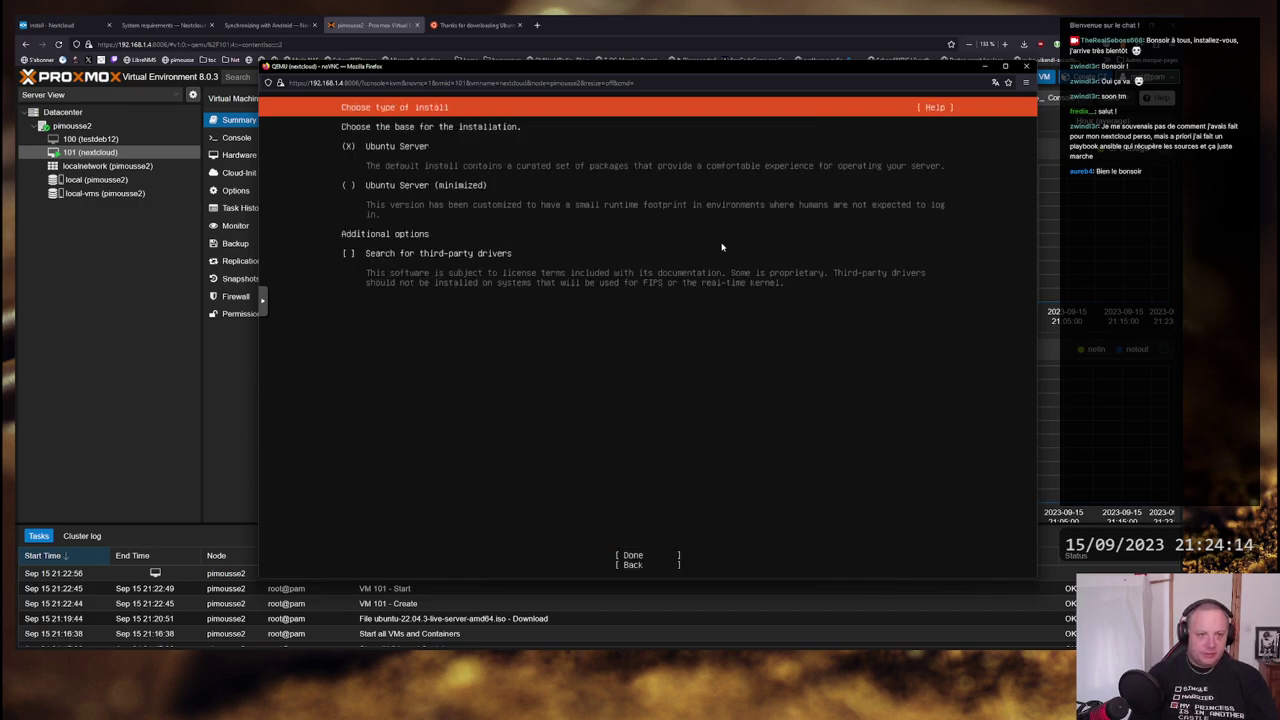
key(Down)
key(space)
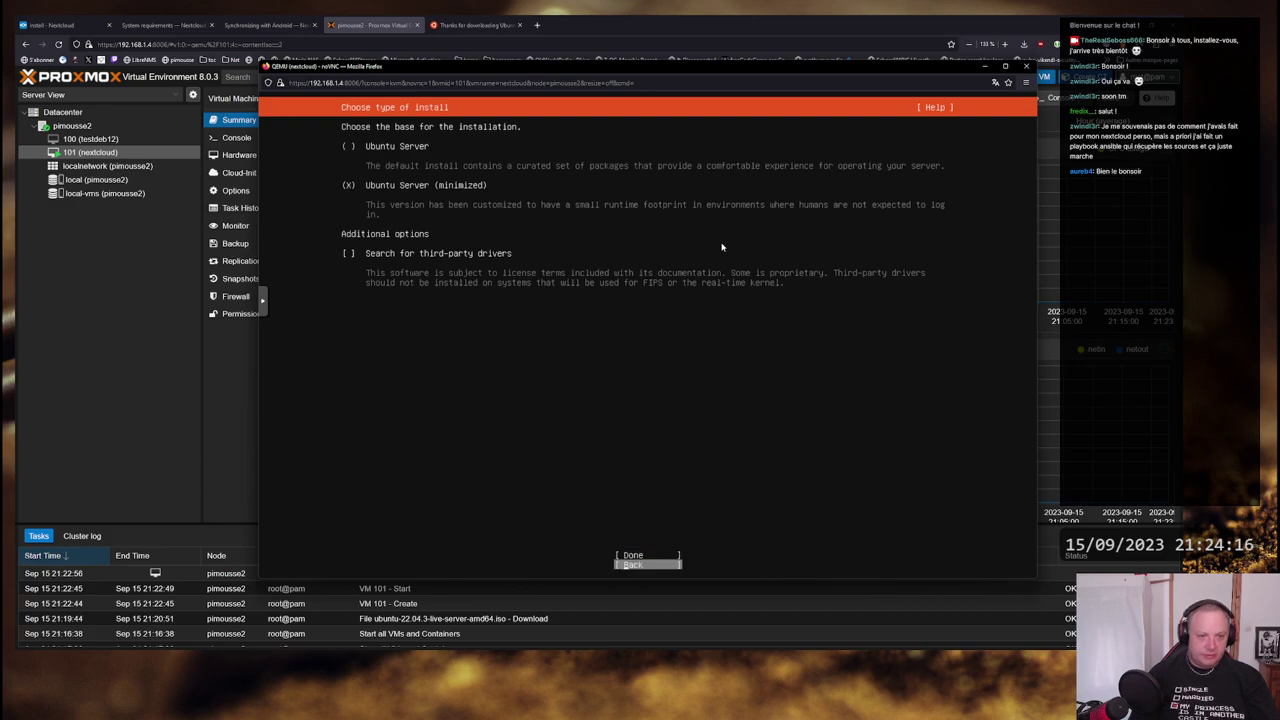
key(Return)
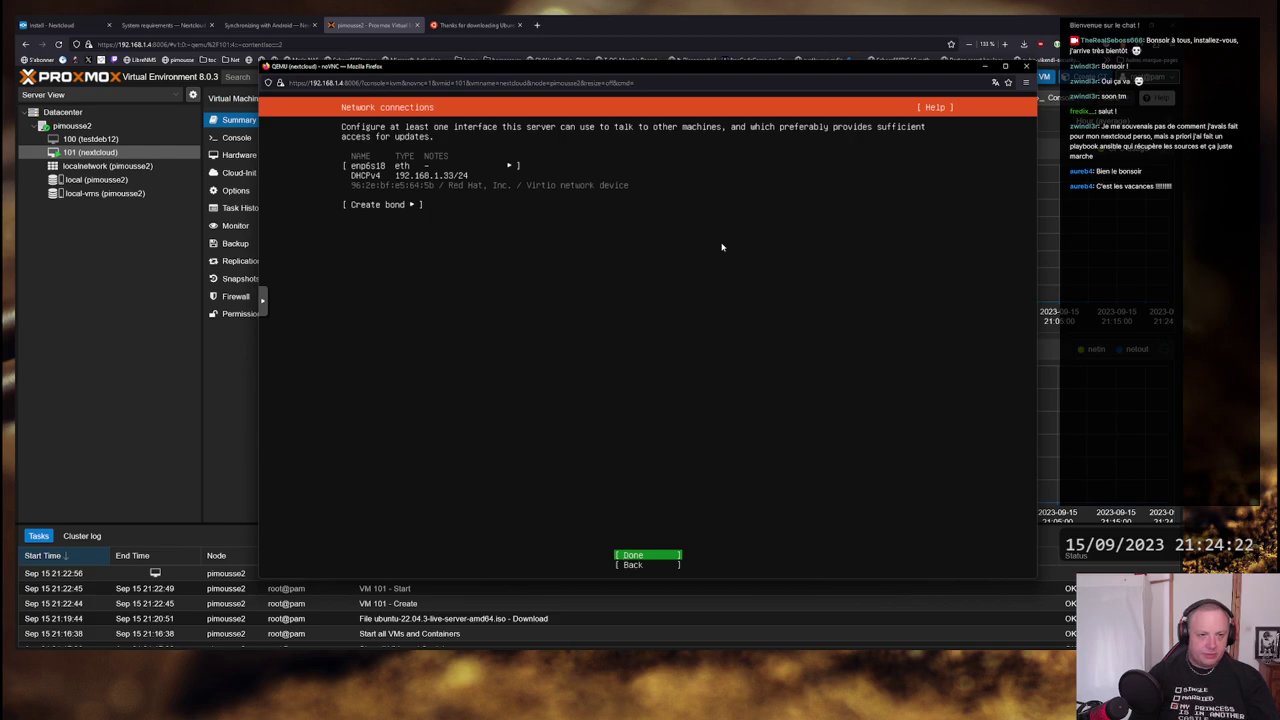
- Keep DHCP networking, leave the proxy empty and accept the default Ubuntu archive mirror
key(Return)
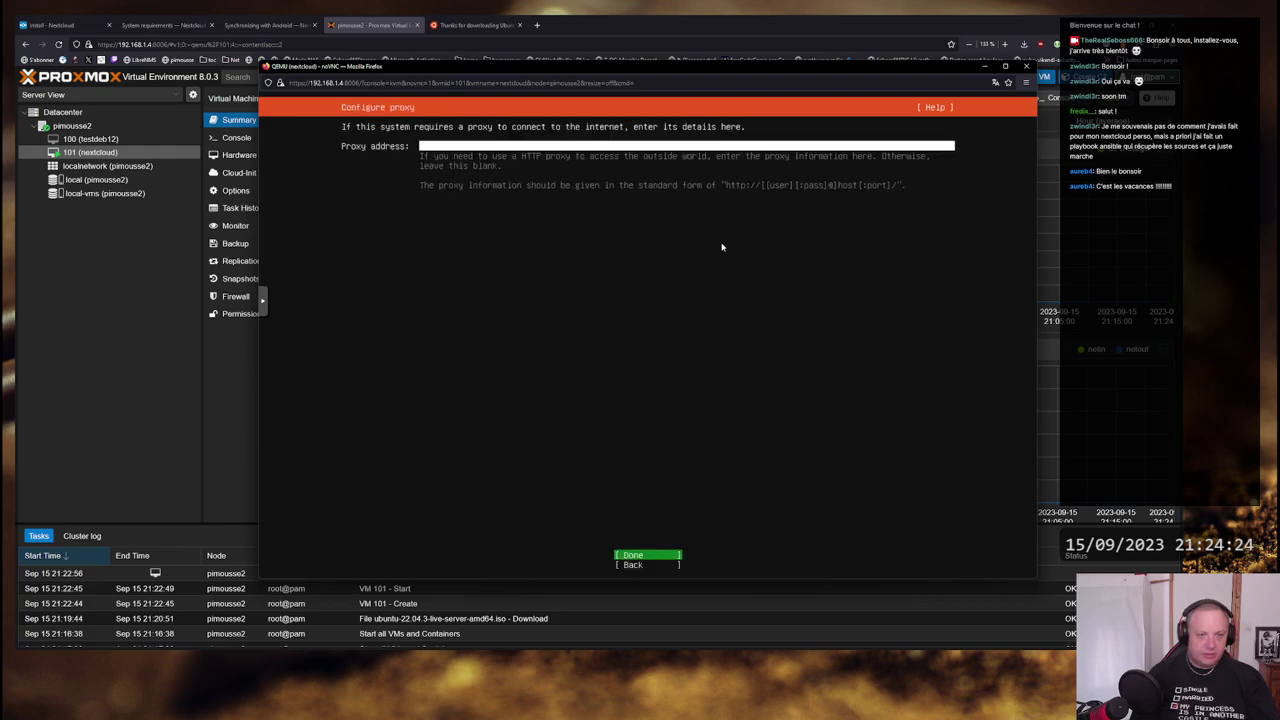
key(Return)
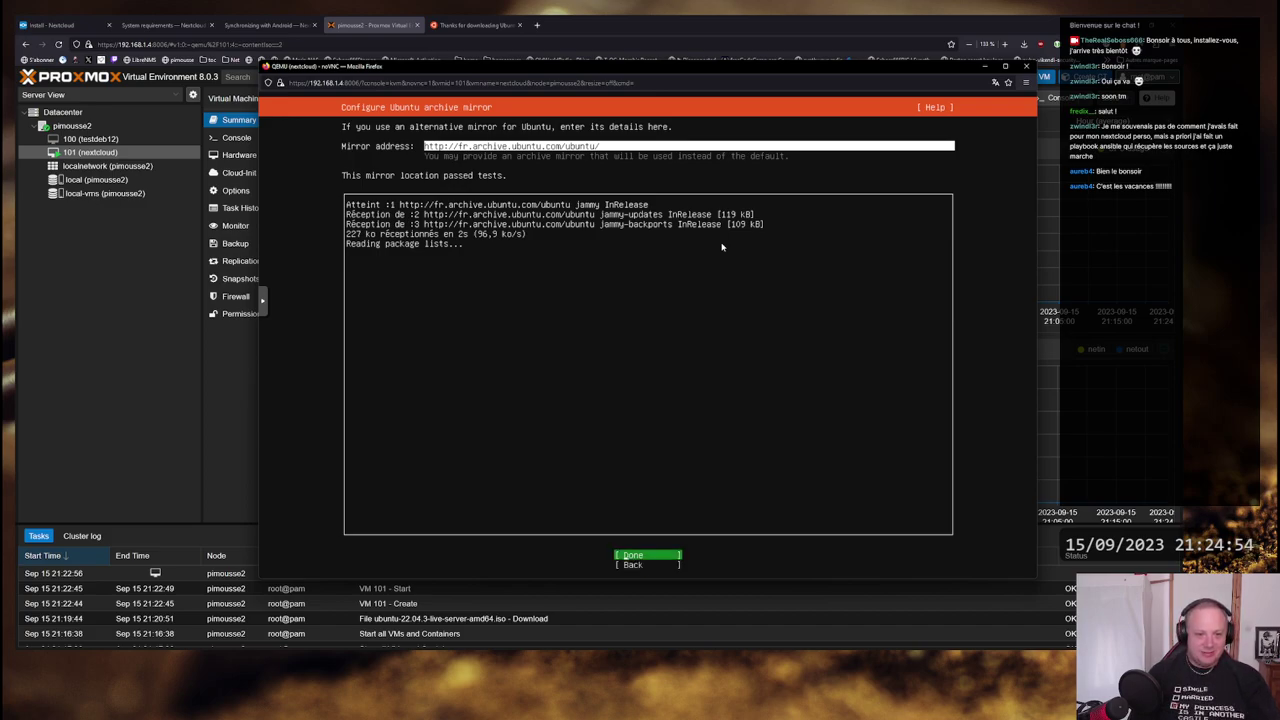
key(Return)
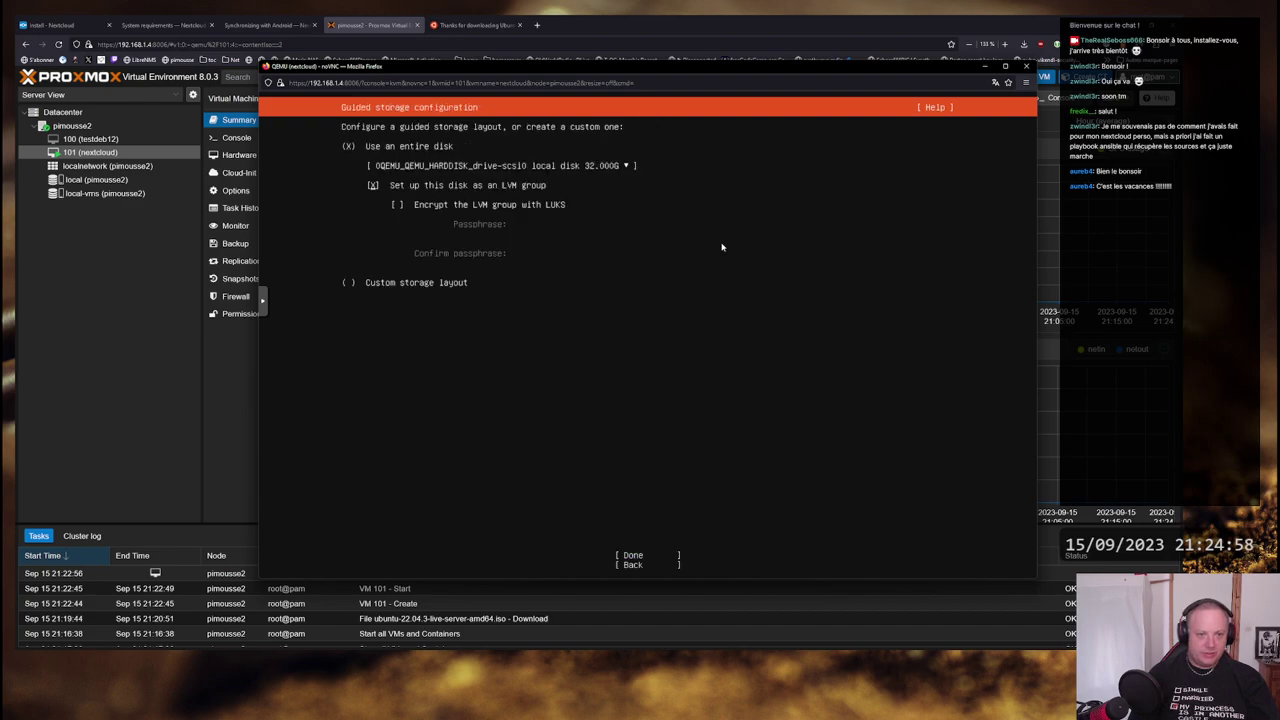
- Use the entire disk with LVM (14.996G root, 2G /boot) and confirm wiping the disk
key(Down)
key(Down)
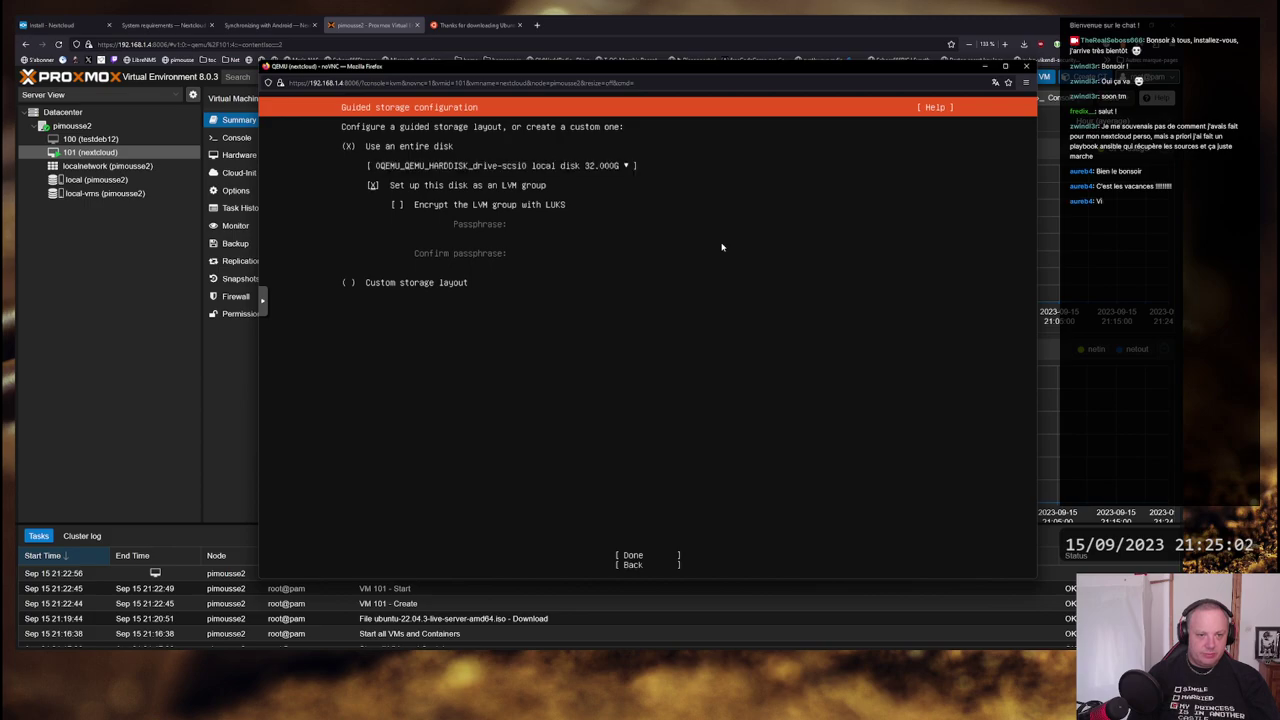
key(Tab)
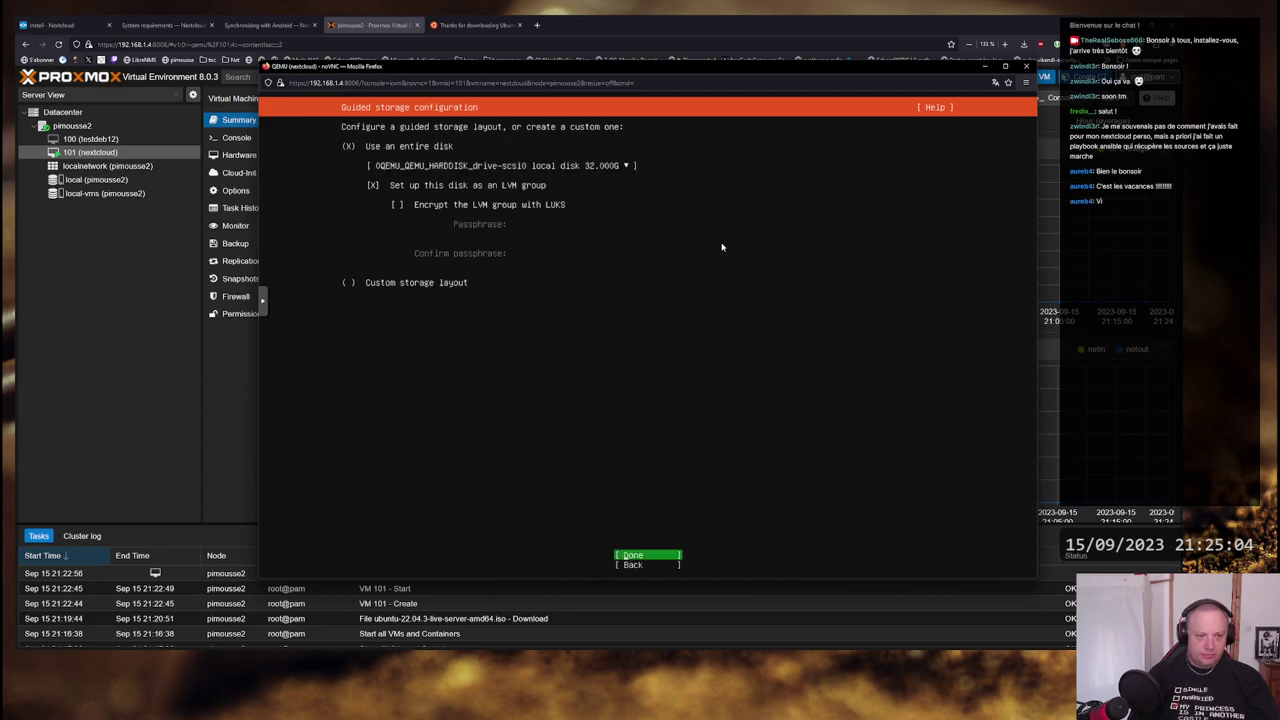
key(Return)
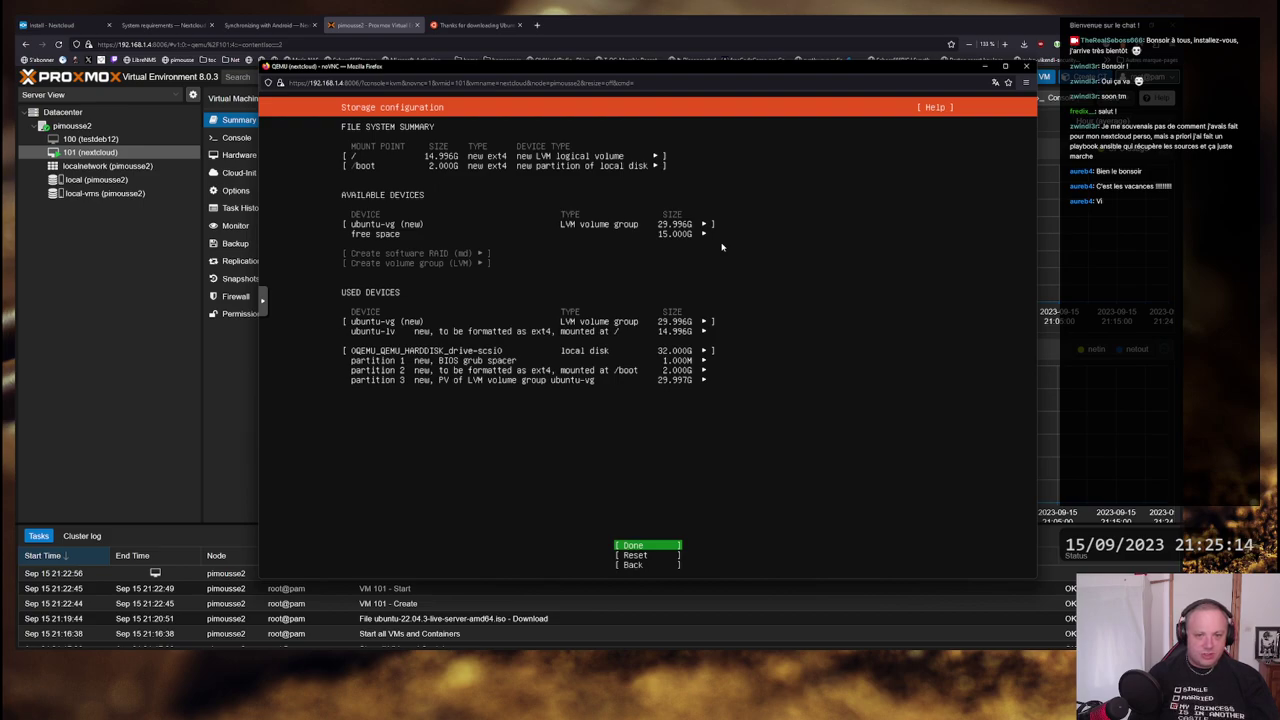
key(Down)
key(Down)
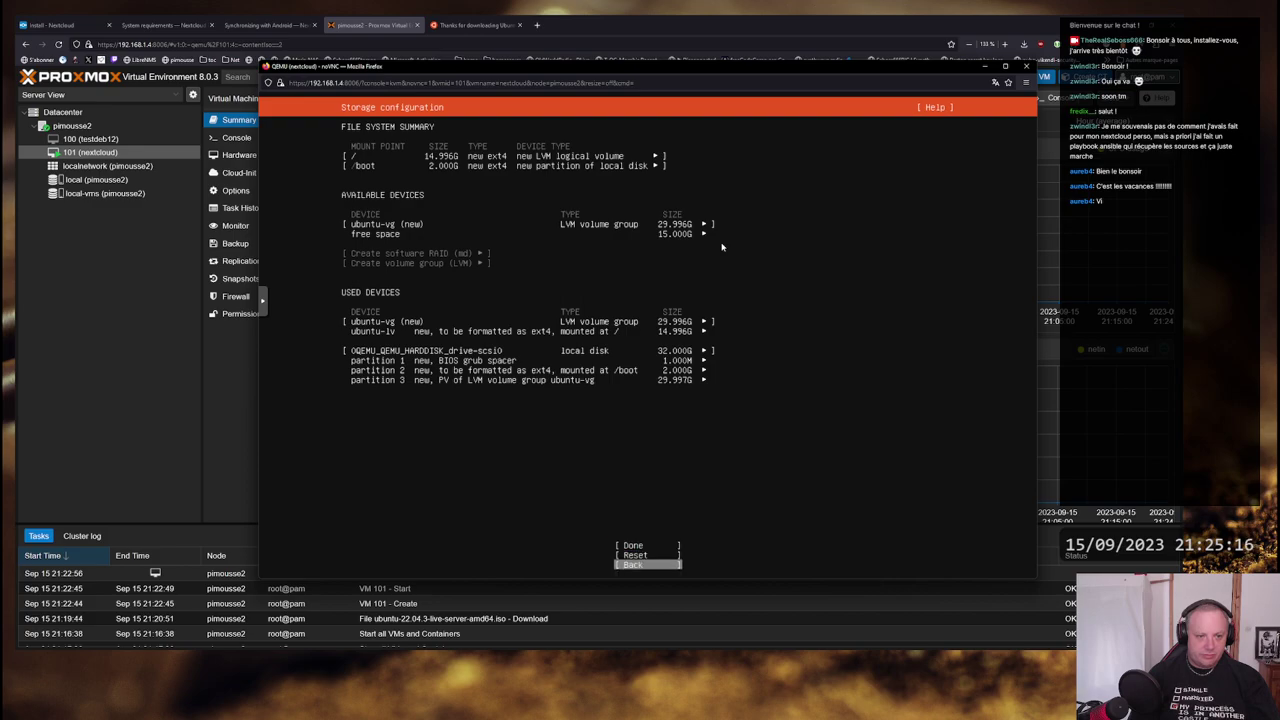
key(Up)
key(Up)
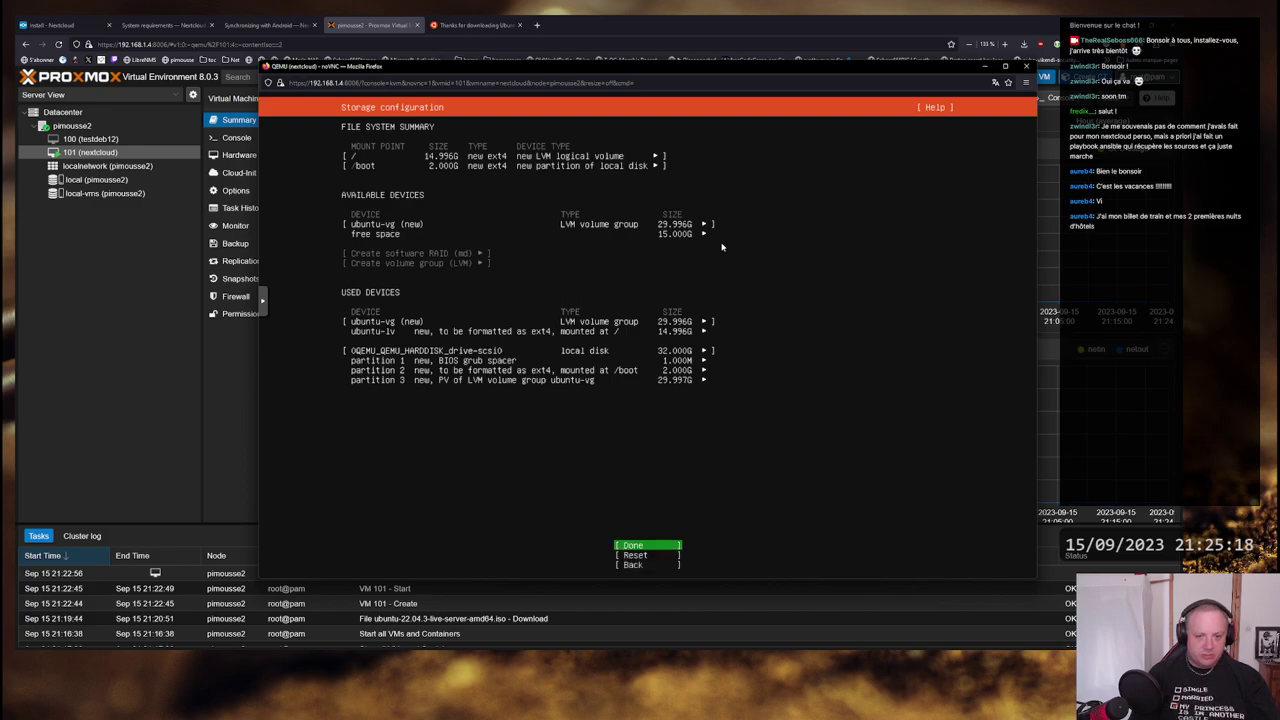
key(Return)
key(Down)
key(Return)
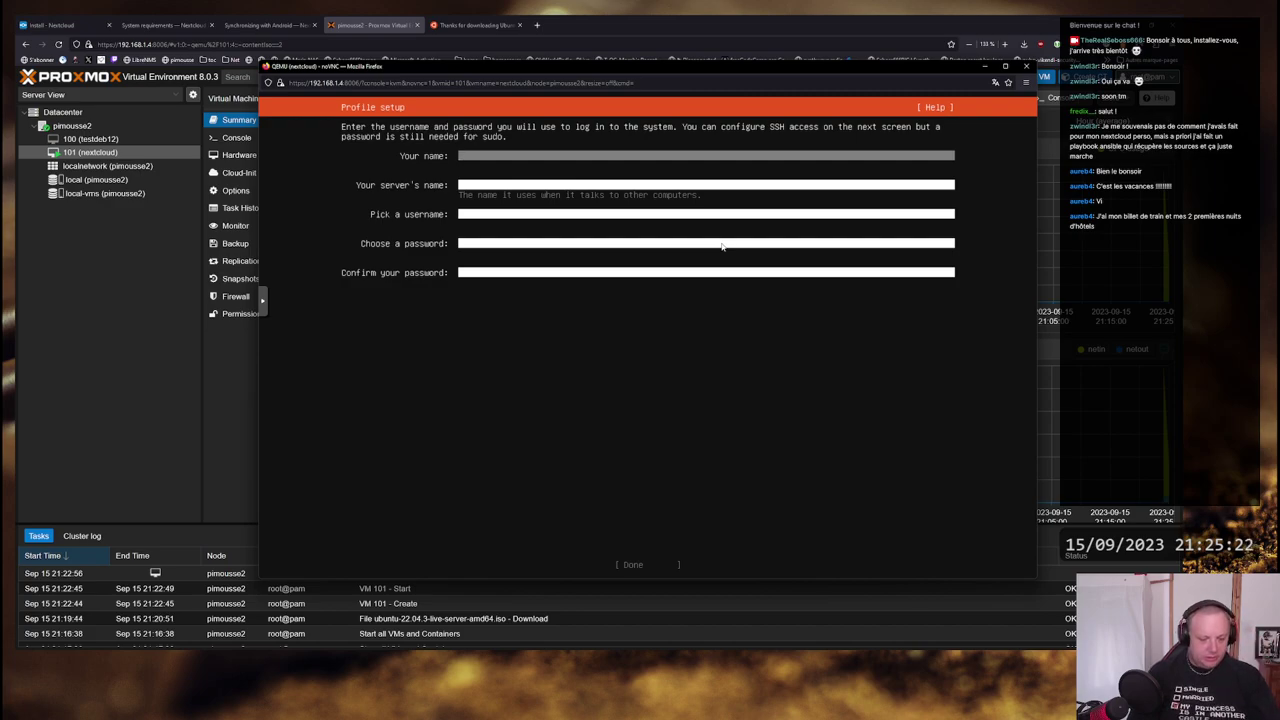
- Enter the user's name and the server name nextcloud in the profile form
text(seboss65)
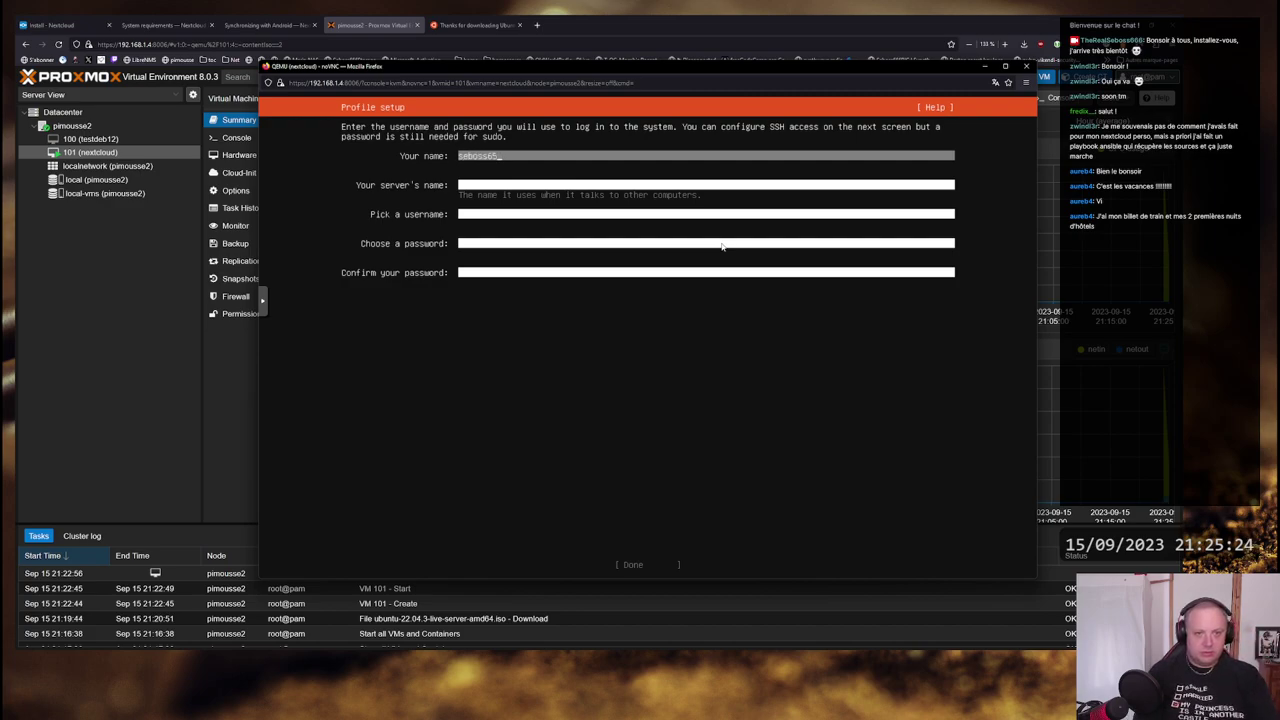
key(BackSpace)
text(66)
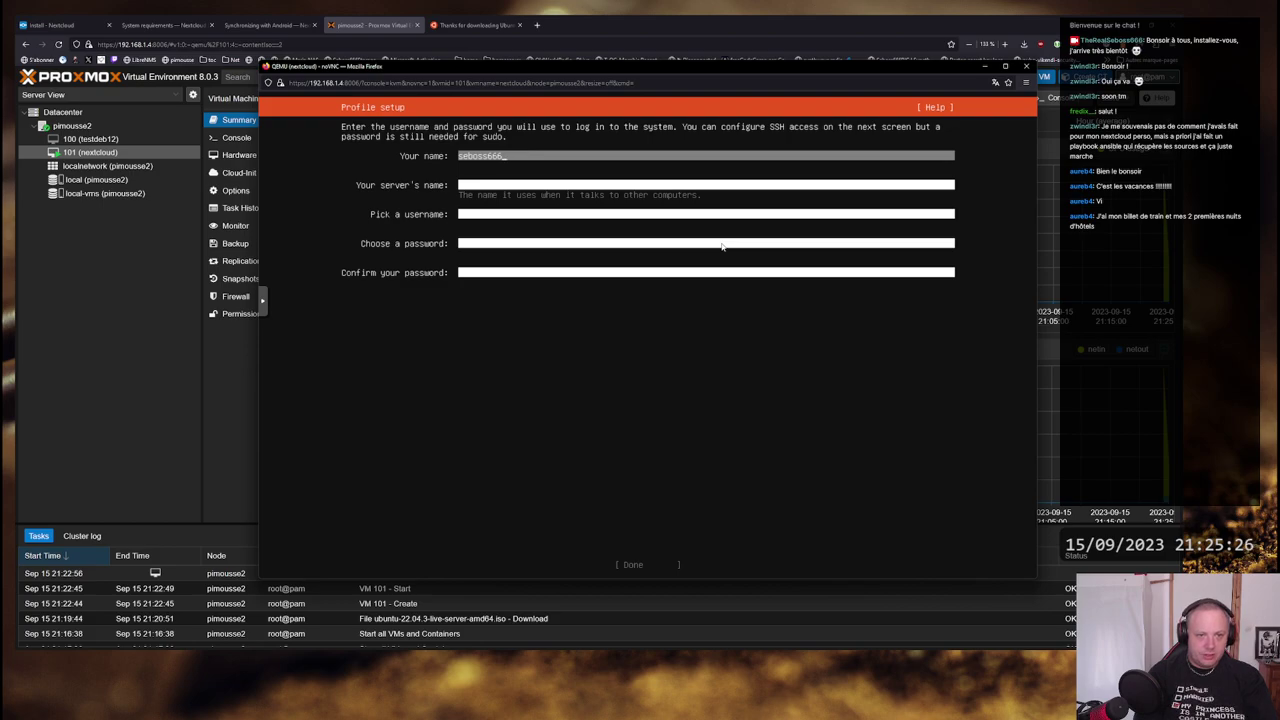
key(Tab)
text(nextcloud)
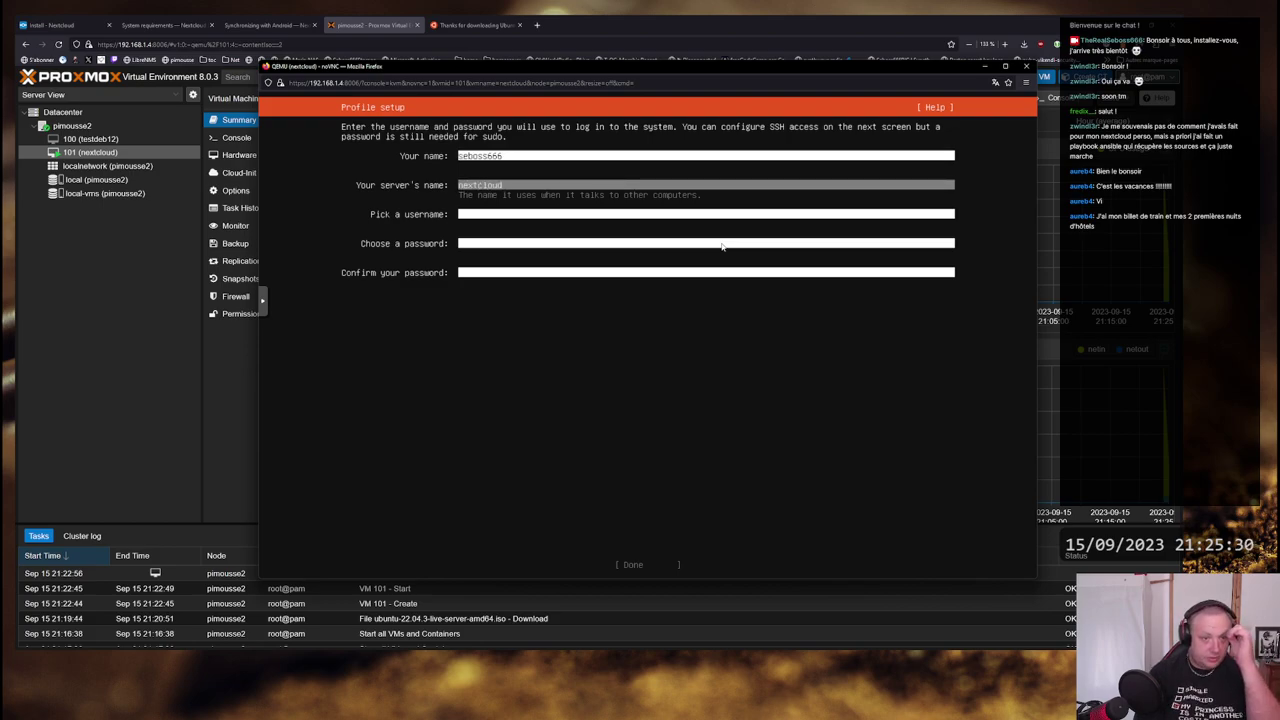
- Enter the username and the password twice, then submit the profile
key(Tab)
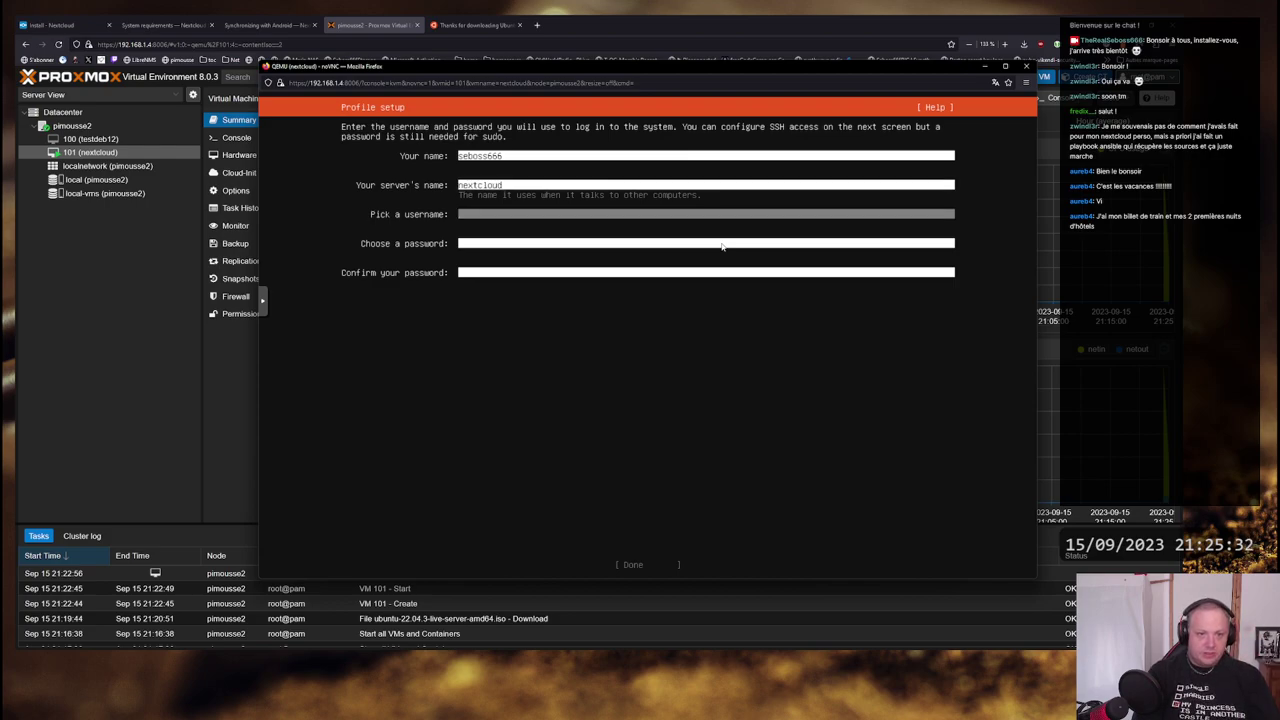
text(seboss6)
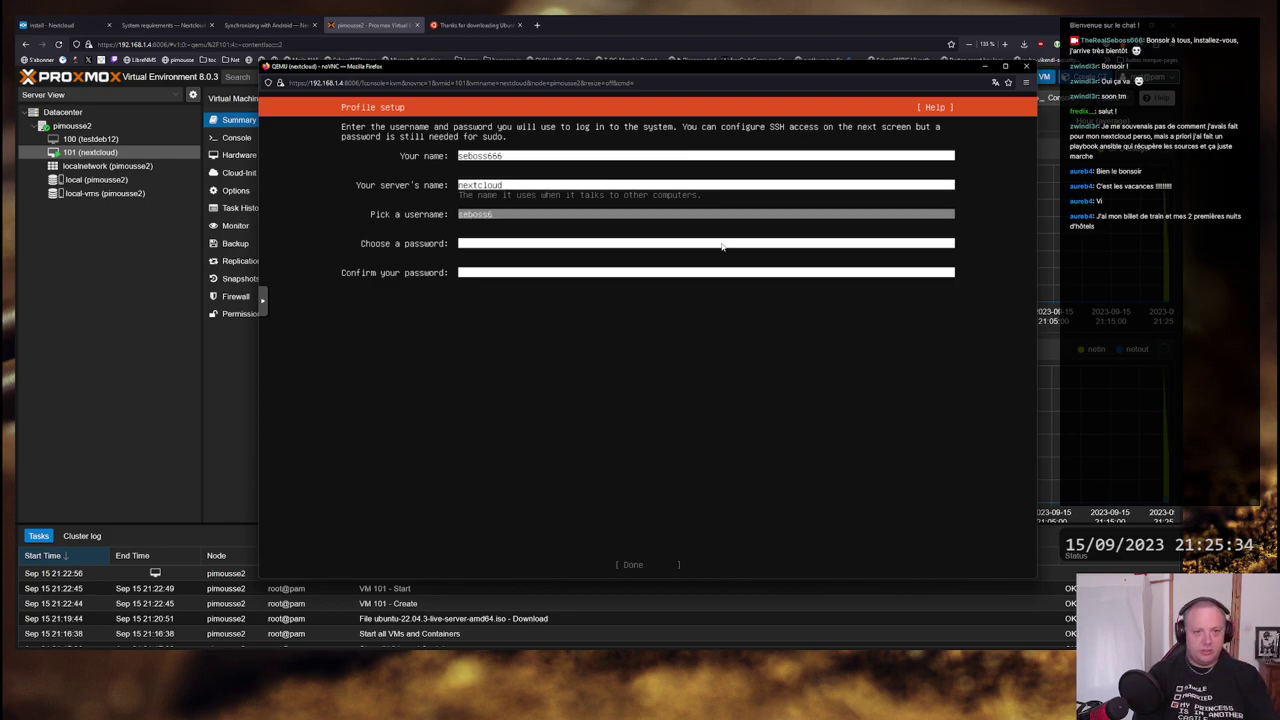
text(66)
key(Tab)
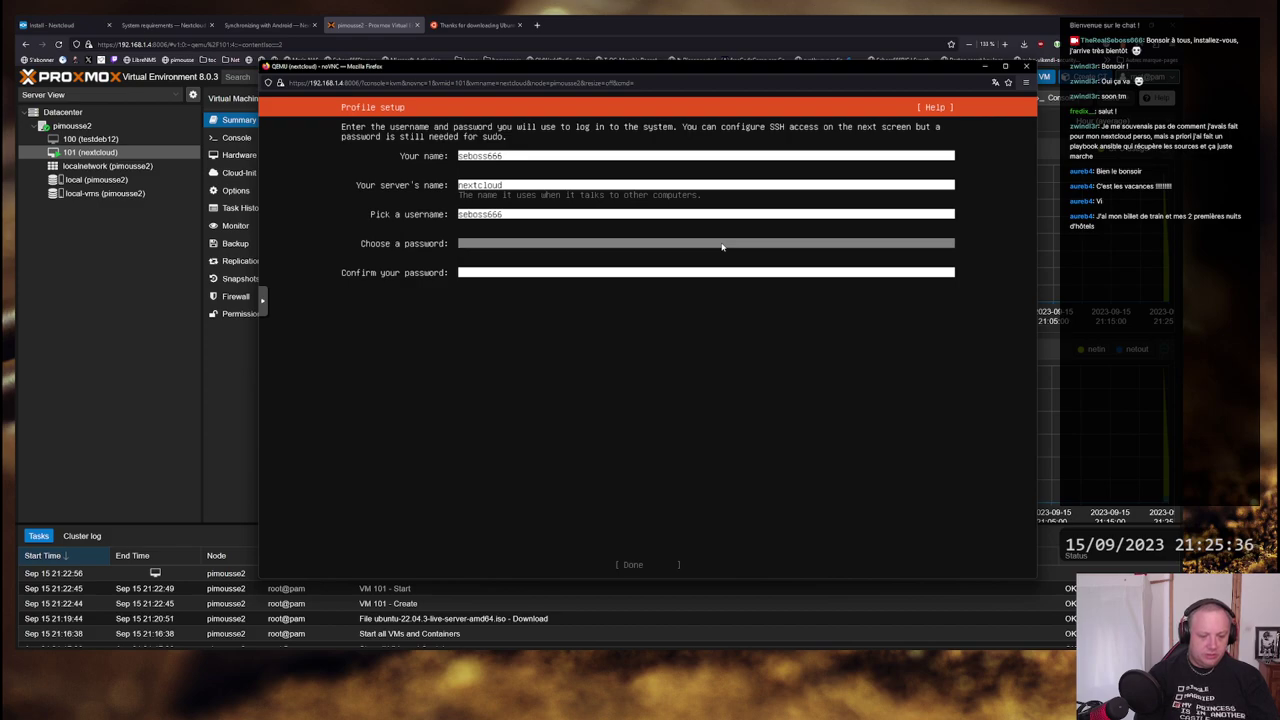
text(*****)
key(Tab)
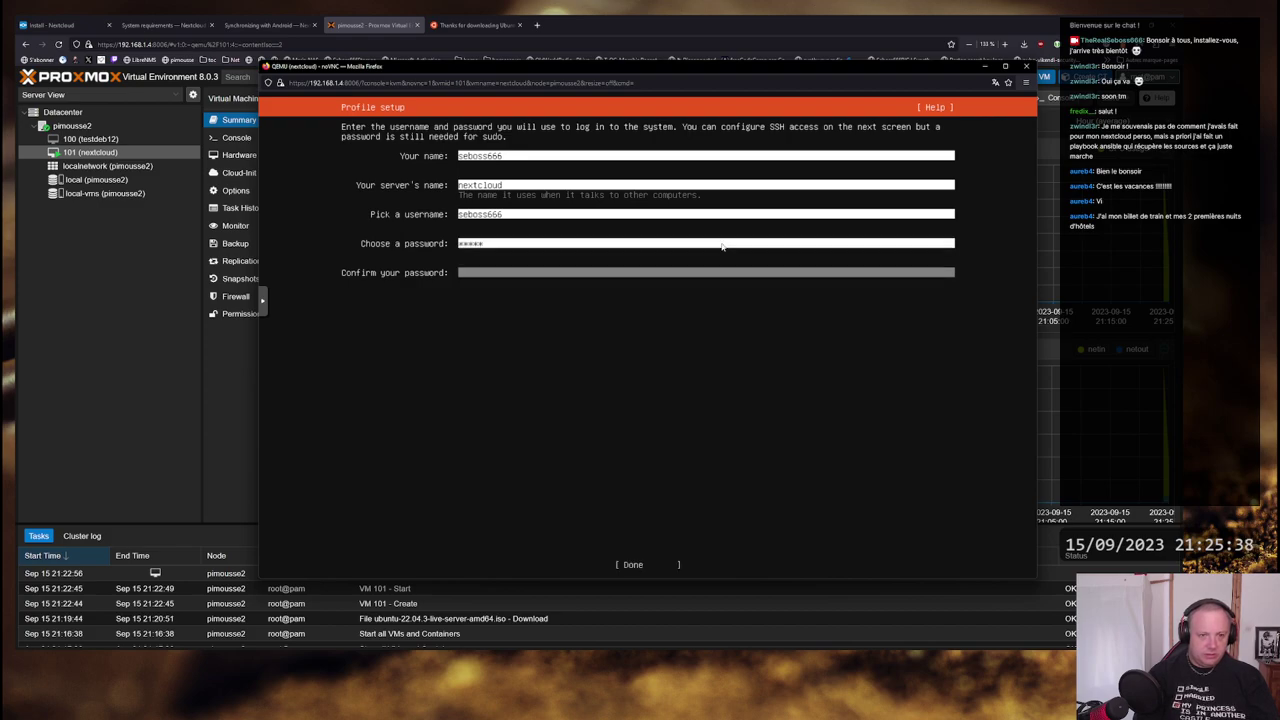
text(*****)
key(Tab)
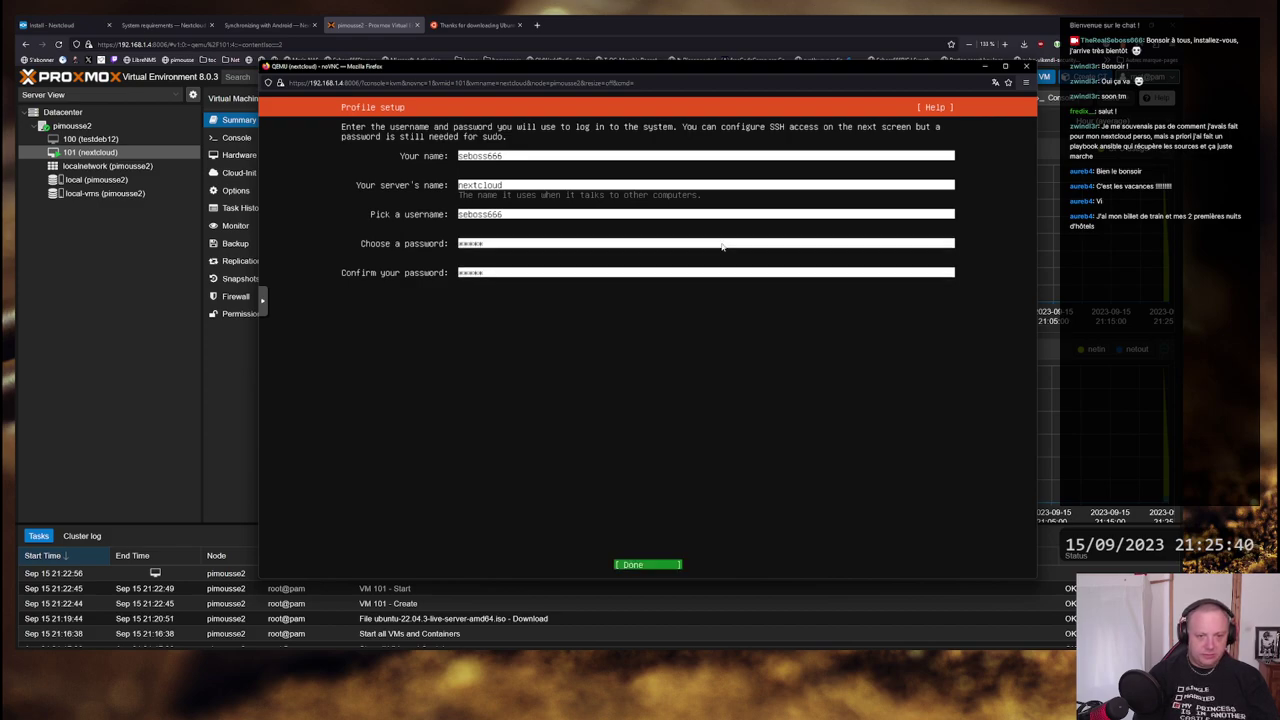
key(Return)
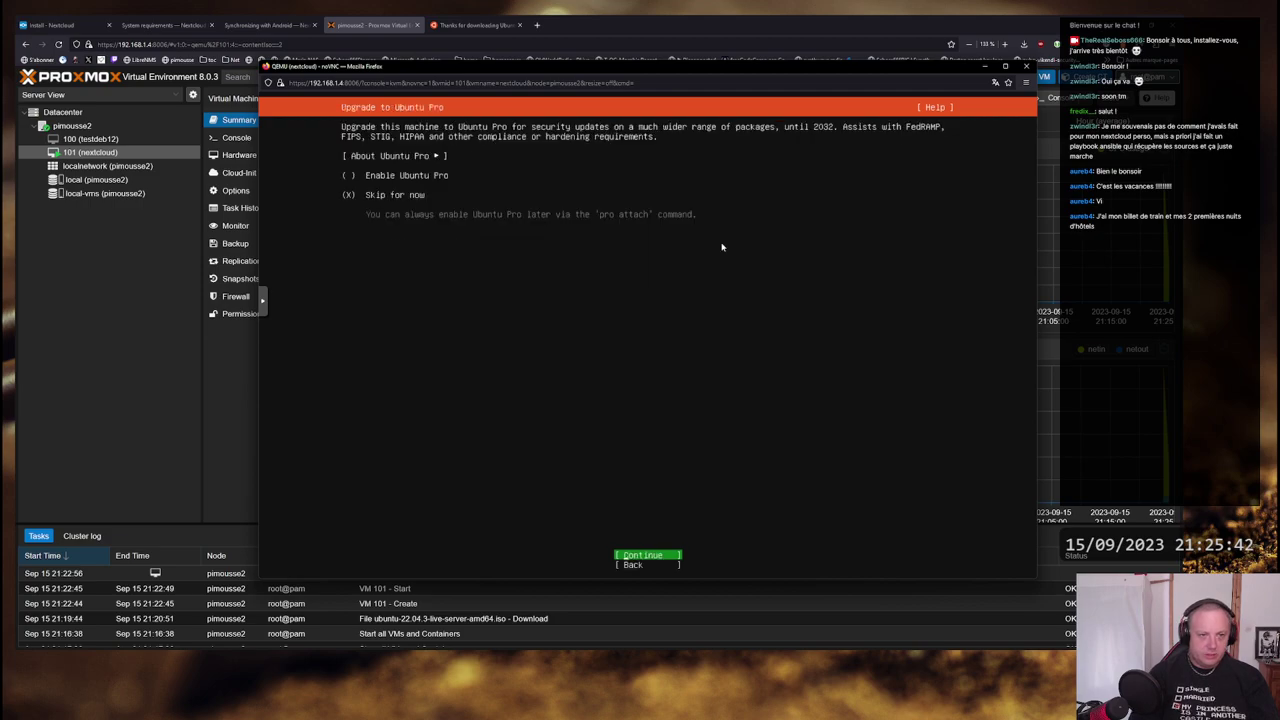
- Skip Ubuntu Pro and enable installing the OpenSSH server
key(Return)
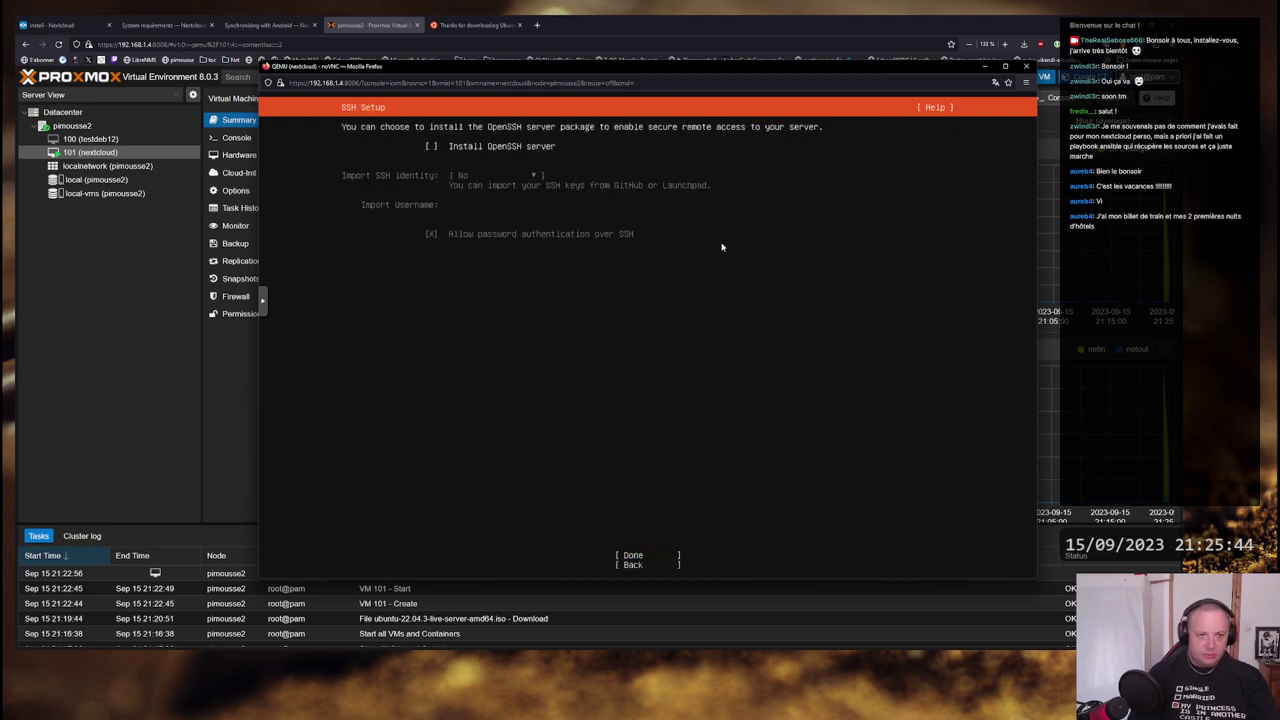
key(space)
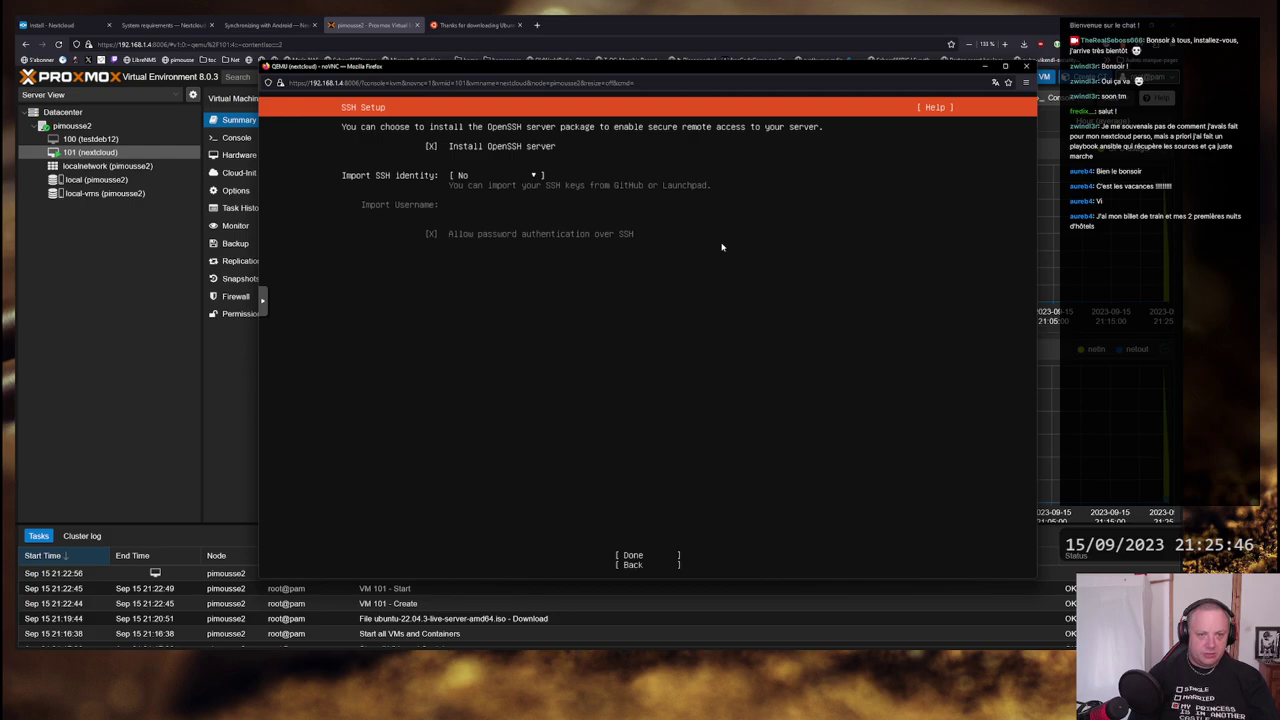
key(Tab)
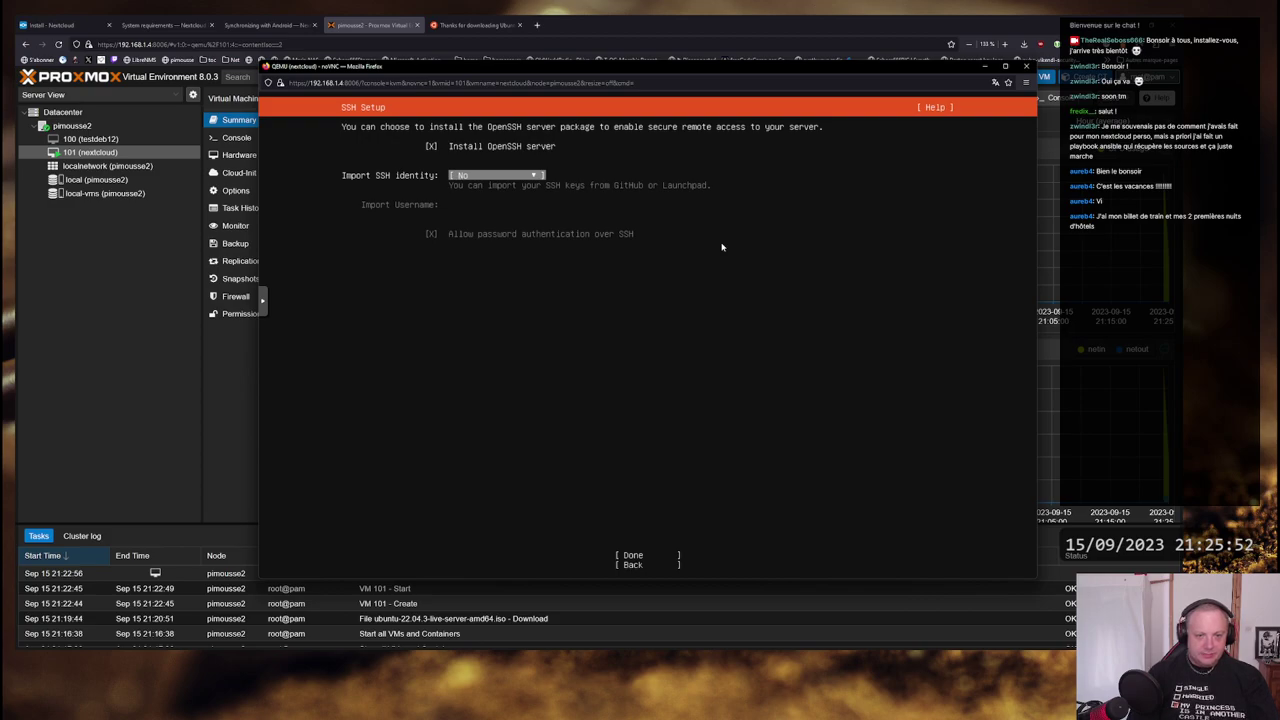
key(Tab)
key(Tab)
key(Up)
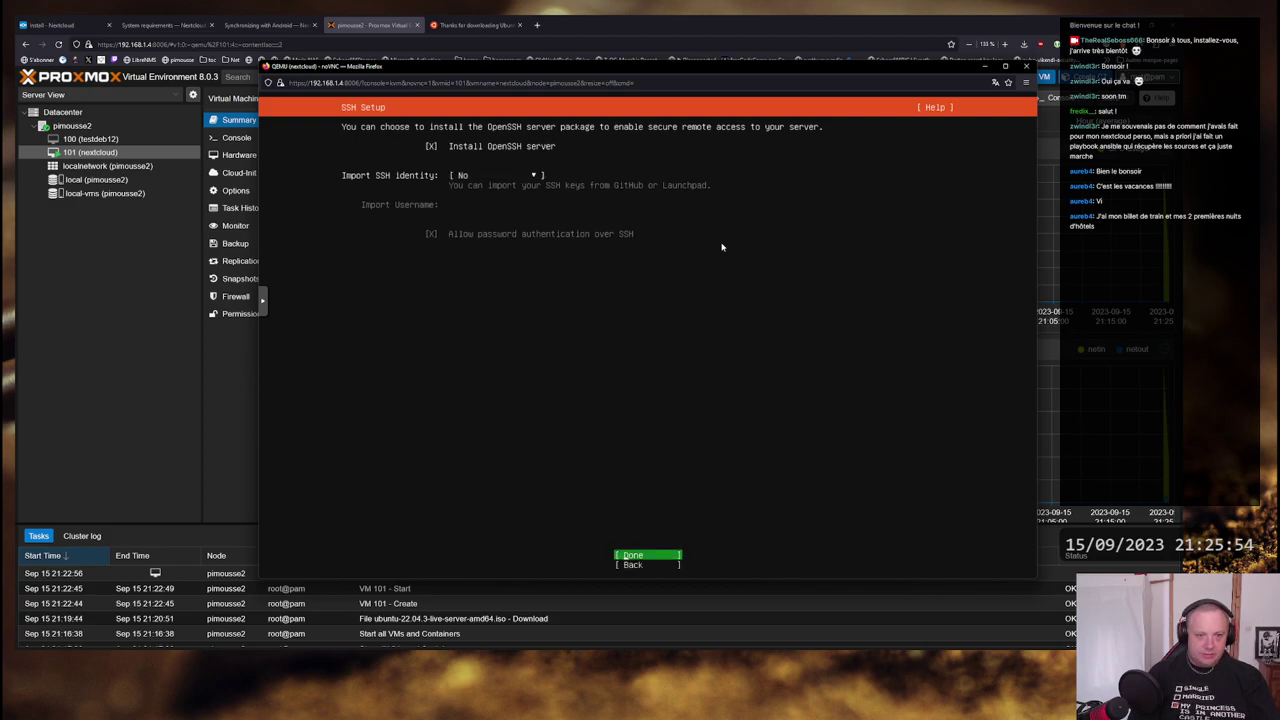
key(Return)
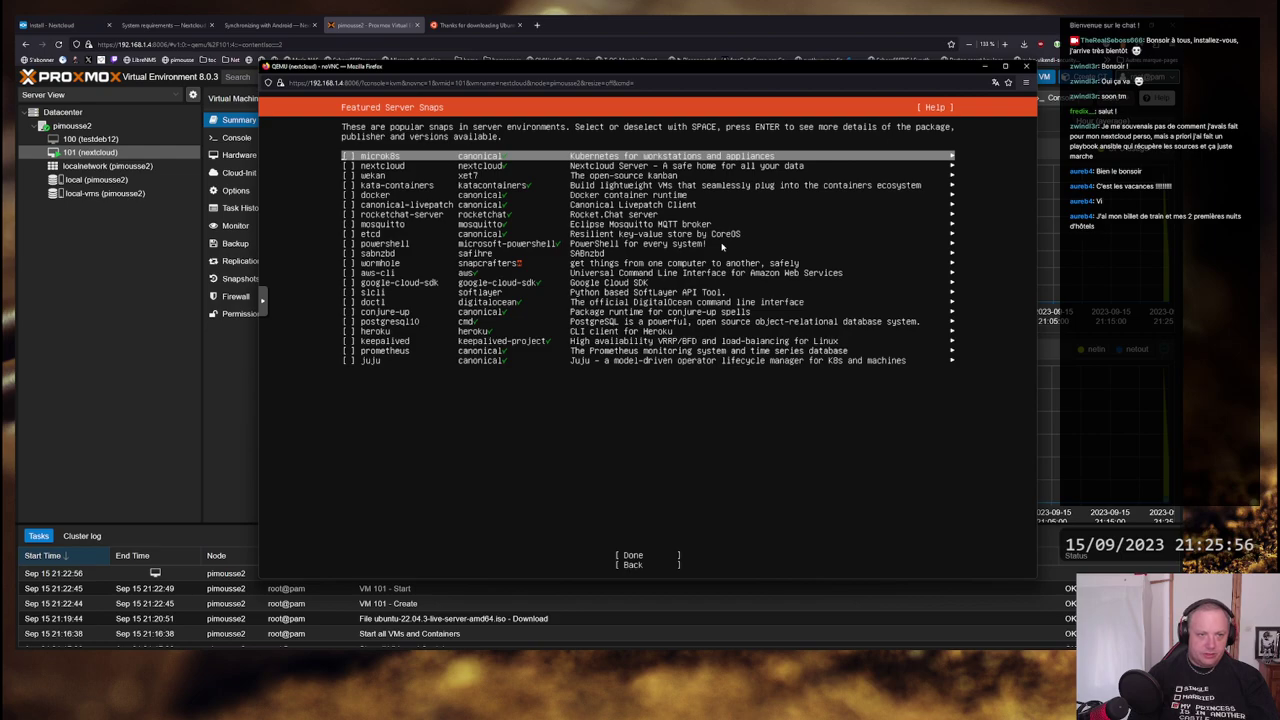
- Leave all featured snaps, including nextcloud, unticked and start the installation
key(Down)
key(Down)
key(Down)
key(Down)
key(Down)
key(Up)
key(Up)
key(Up)
key(Up)
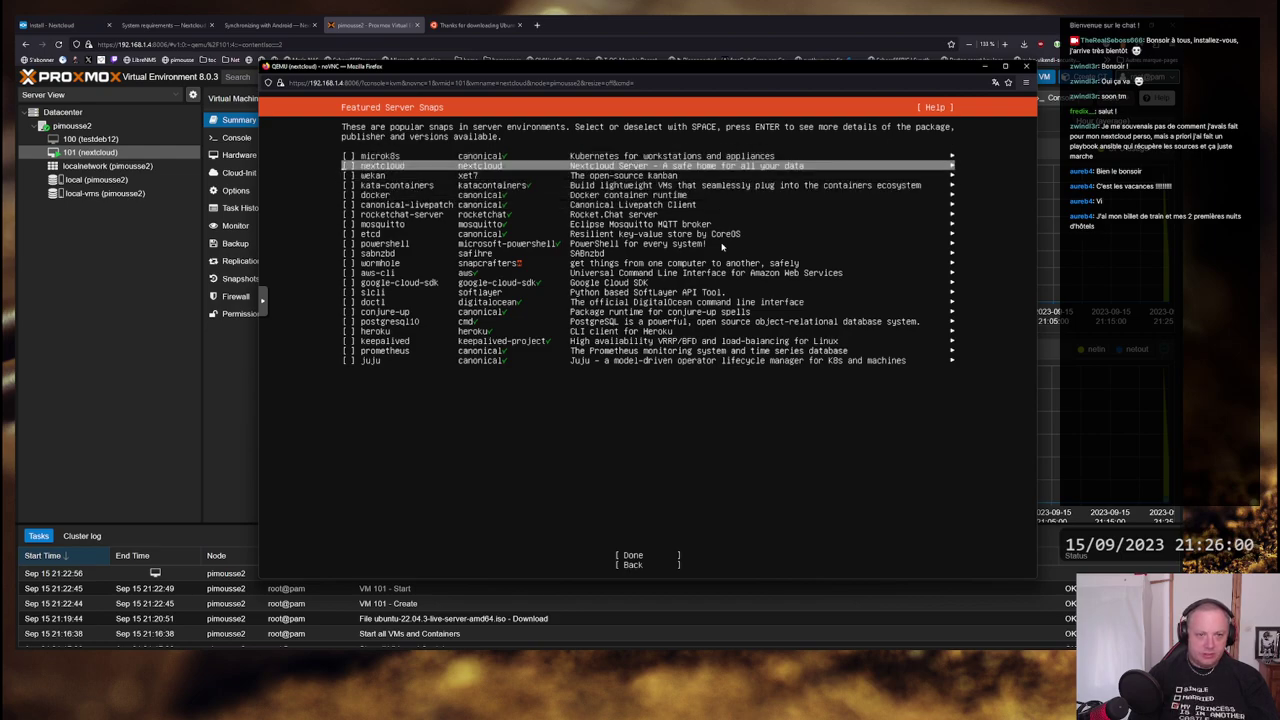
key(Down)
key(Up)
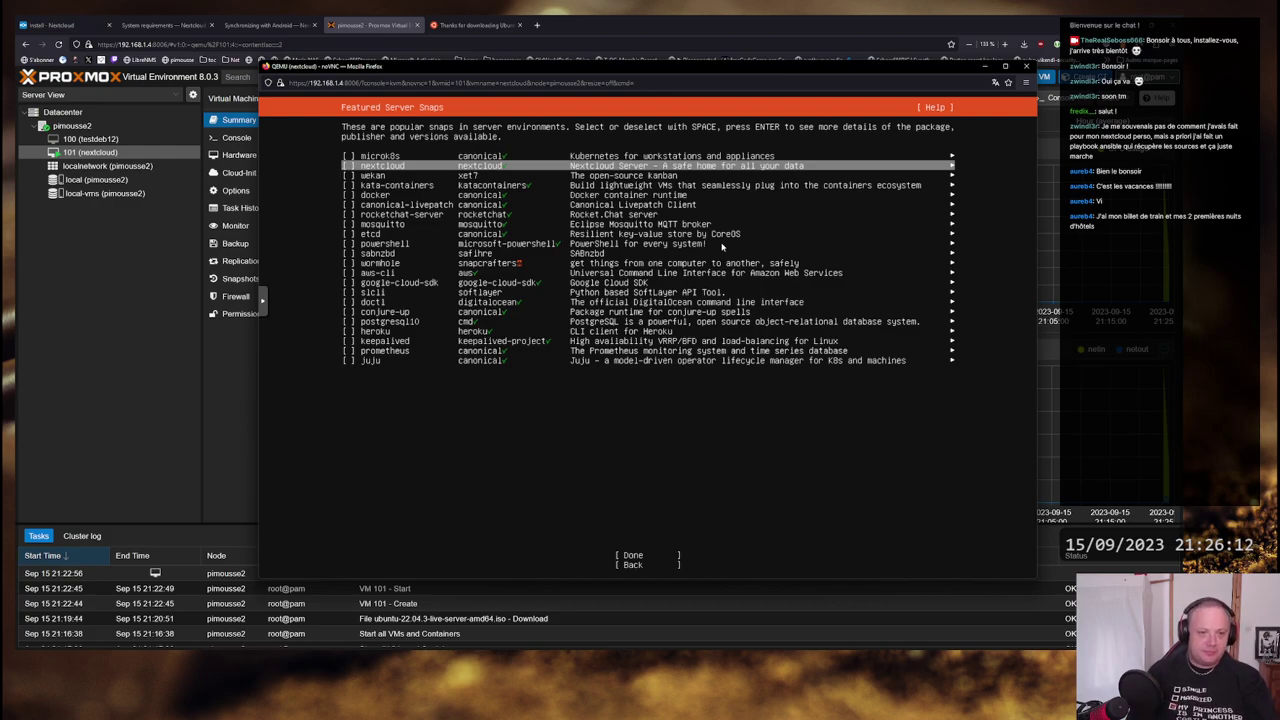
key(Down)
key(Down)
key(Down)
key(Down)
key(Down)
key(Down)
key(Down)
key(Down)
key(Down)
key(Down)
key(Down)
key(Down)
key(Down)
key(Down)
key(Down)
key(Down)
key(Down)
key(Down)
key(Down)
key(Down)
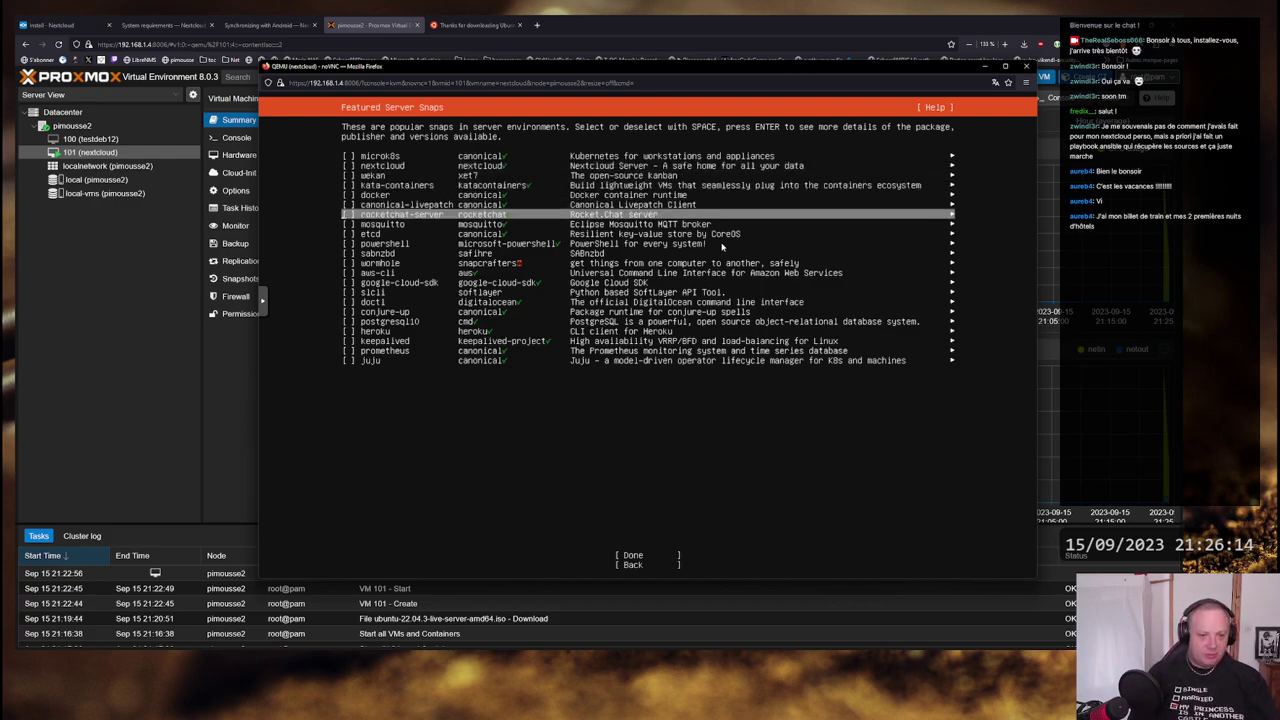
key(Up)
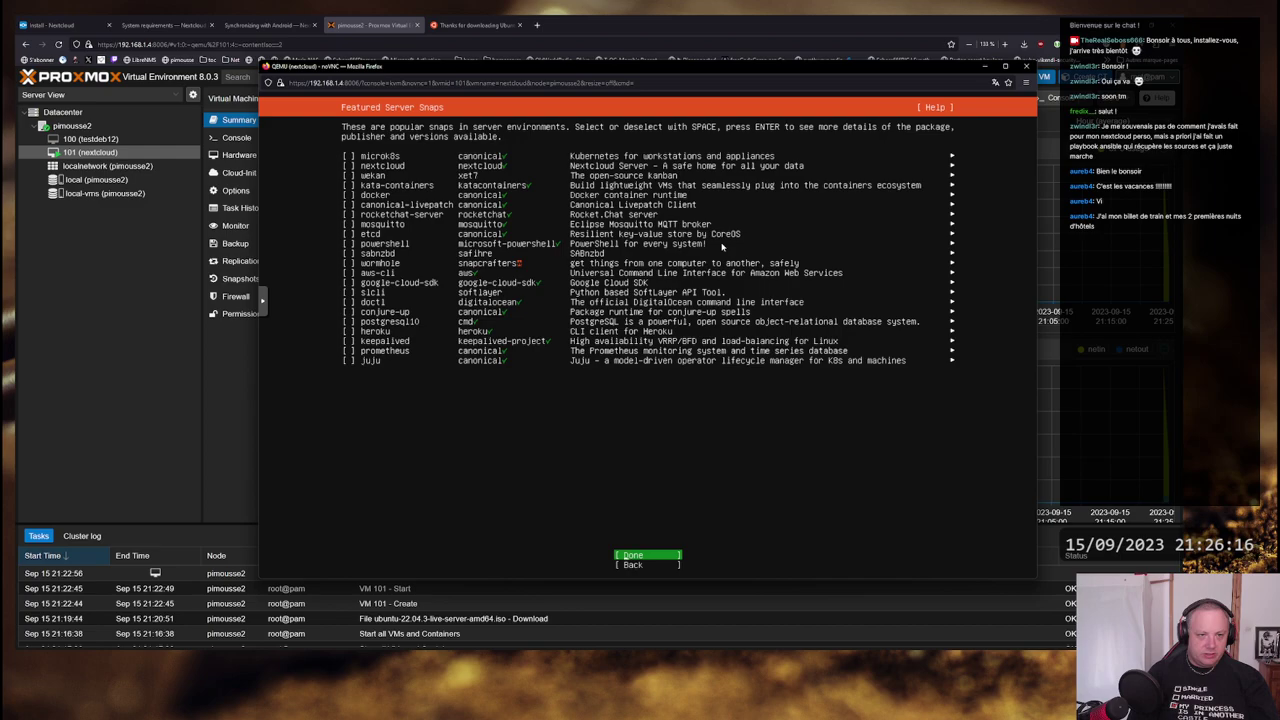
key(Return)
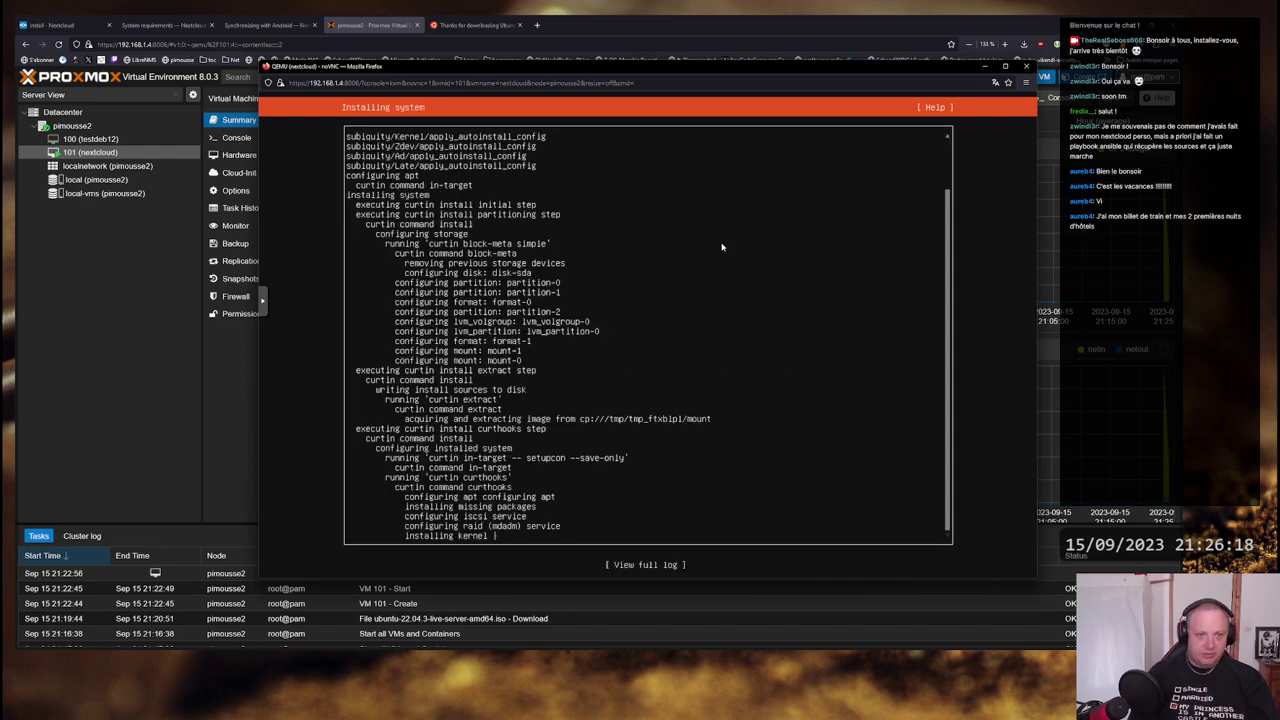
- Wait for the Ubuntu install to complete, then choose Reboot Now
key(Up)
key(Up)
key(Up)
key(Up)
key(Up)
key(Up)
key(Up)
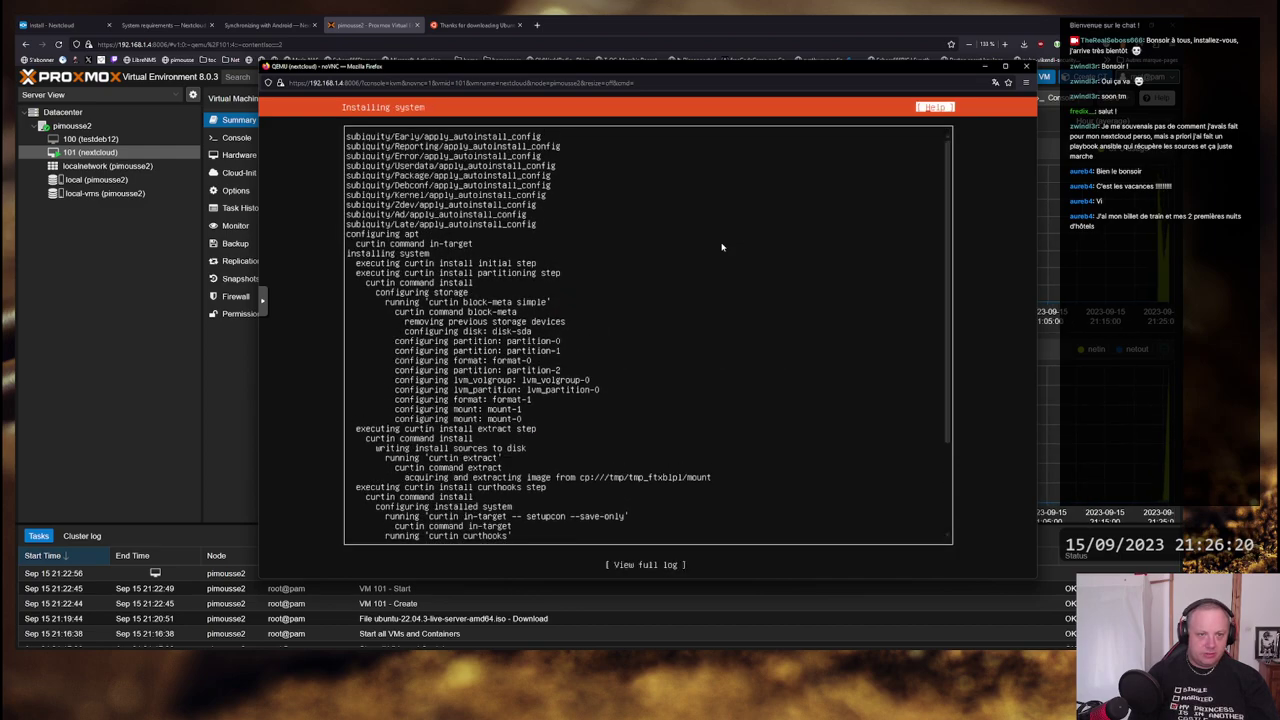
key(Down)
key(Down)
key(Down)
key(Down)
key(Down)
key(Down)
key(Down)
key(Down)
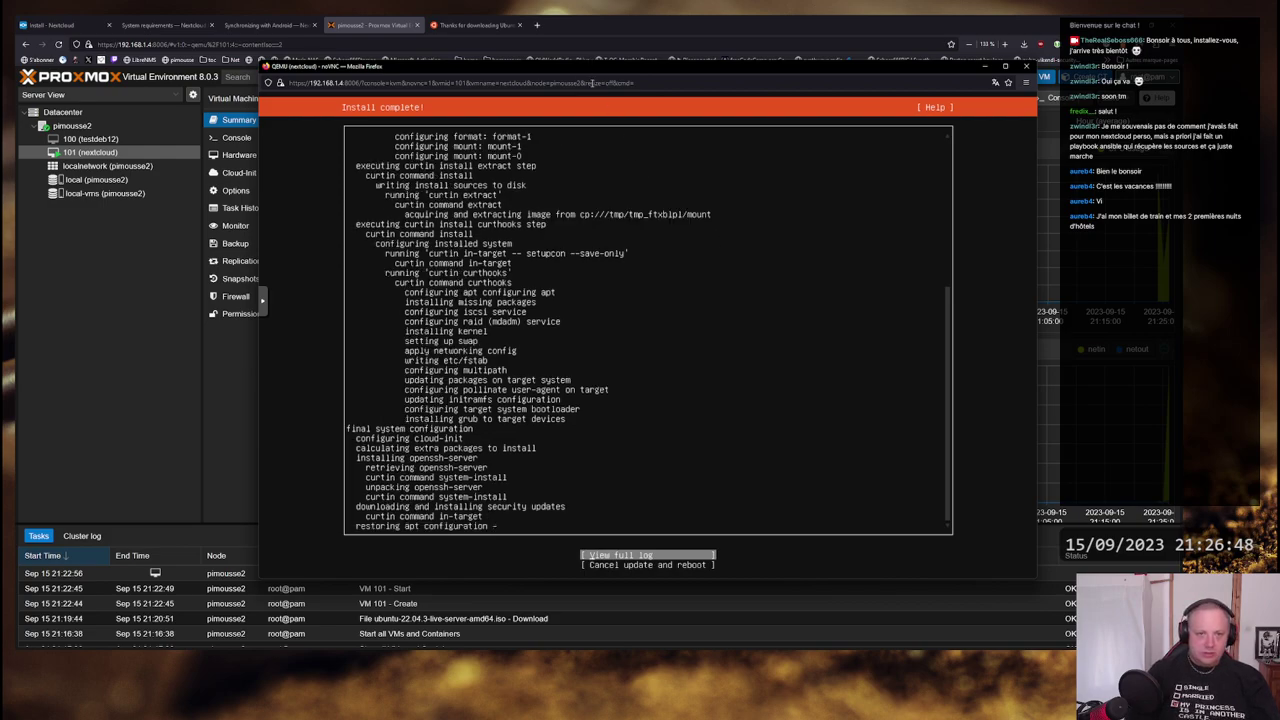
drag(625, 70, 591, 72)
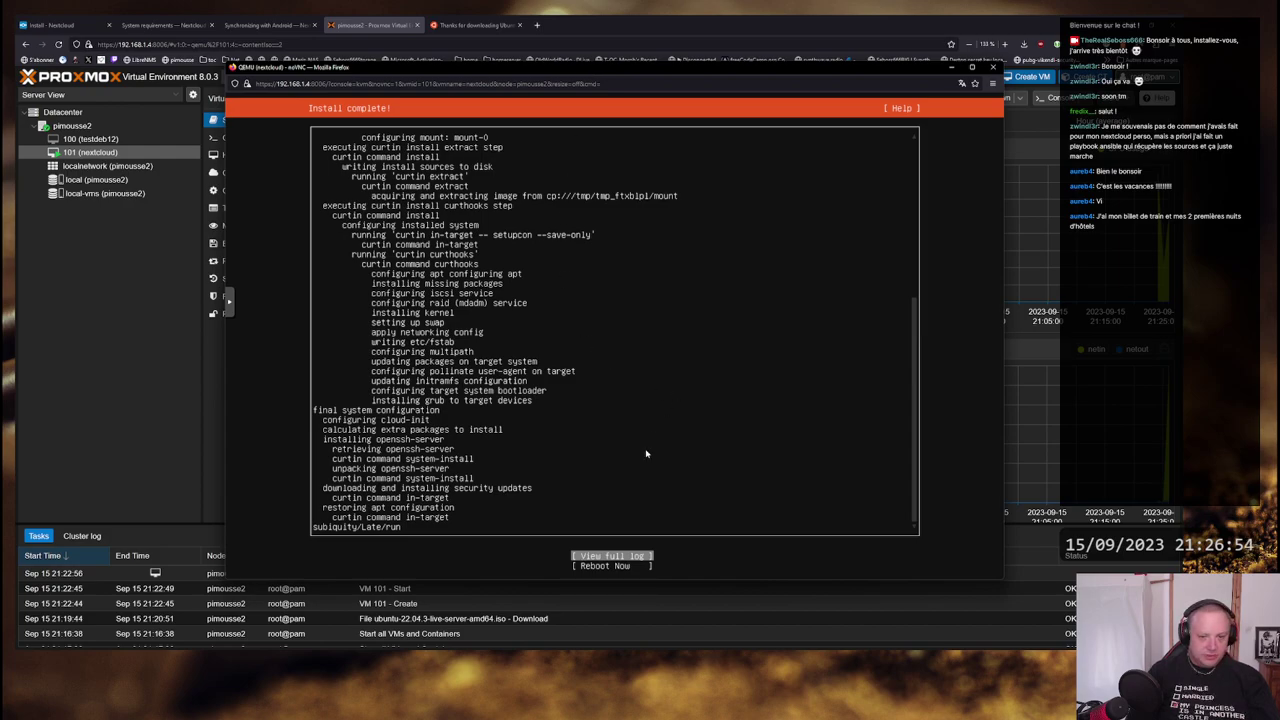
key(Down)
key(Return)
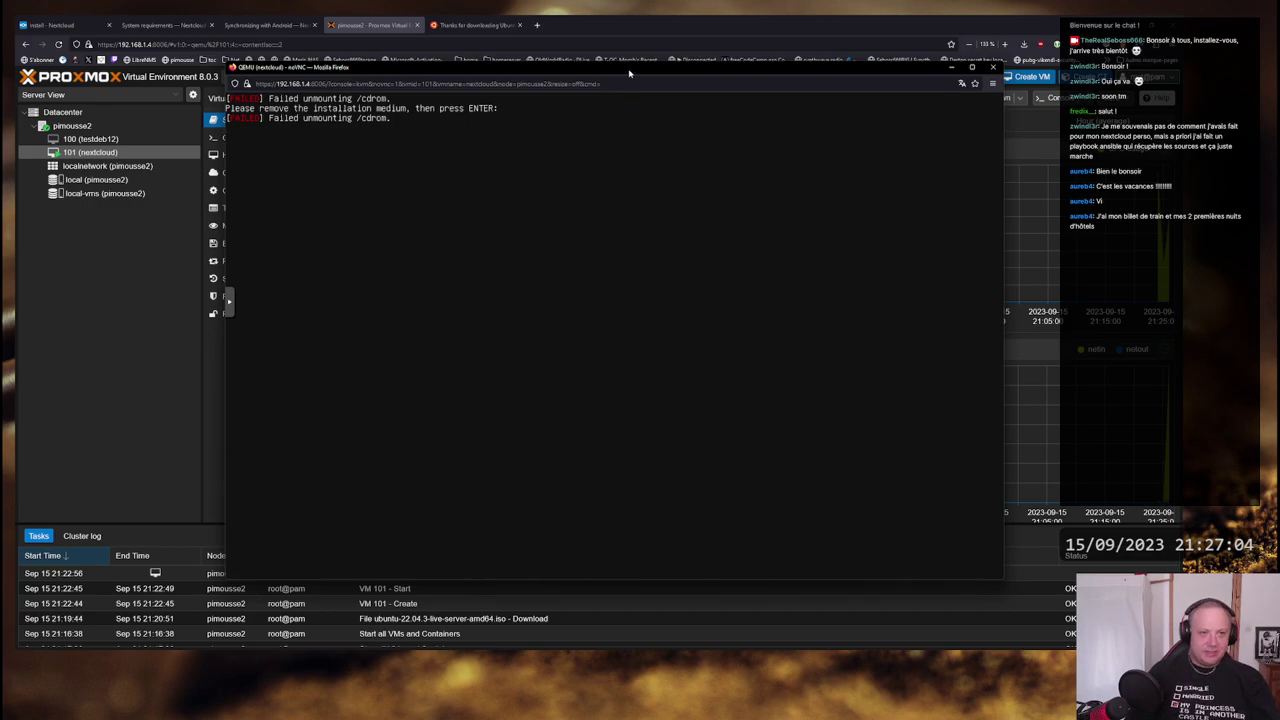
- Acknowledge the medium-removal prompt, move the console aside and bring VM 101's summary forward
key(Return)
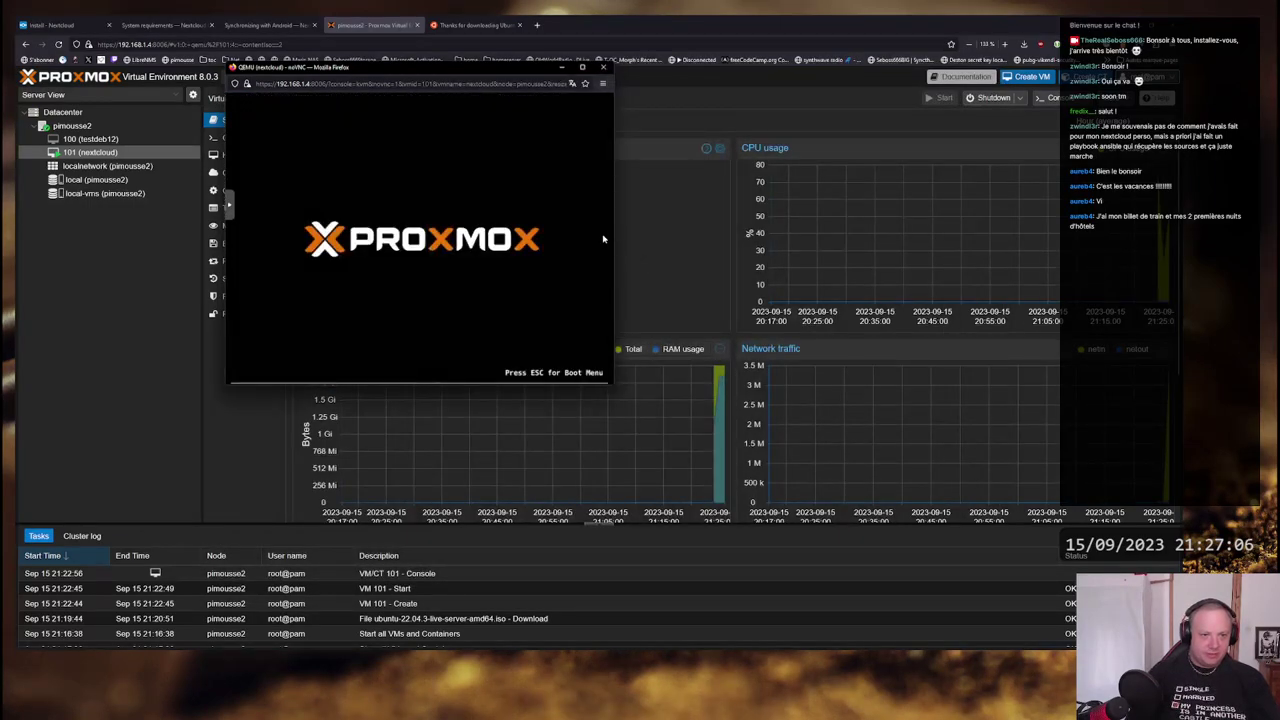
drag(446, 70, 722, 174)
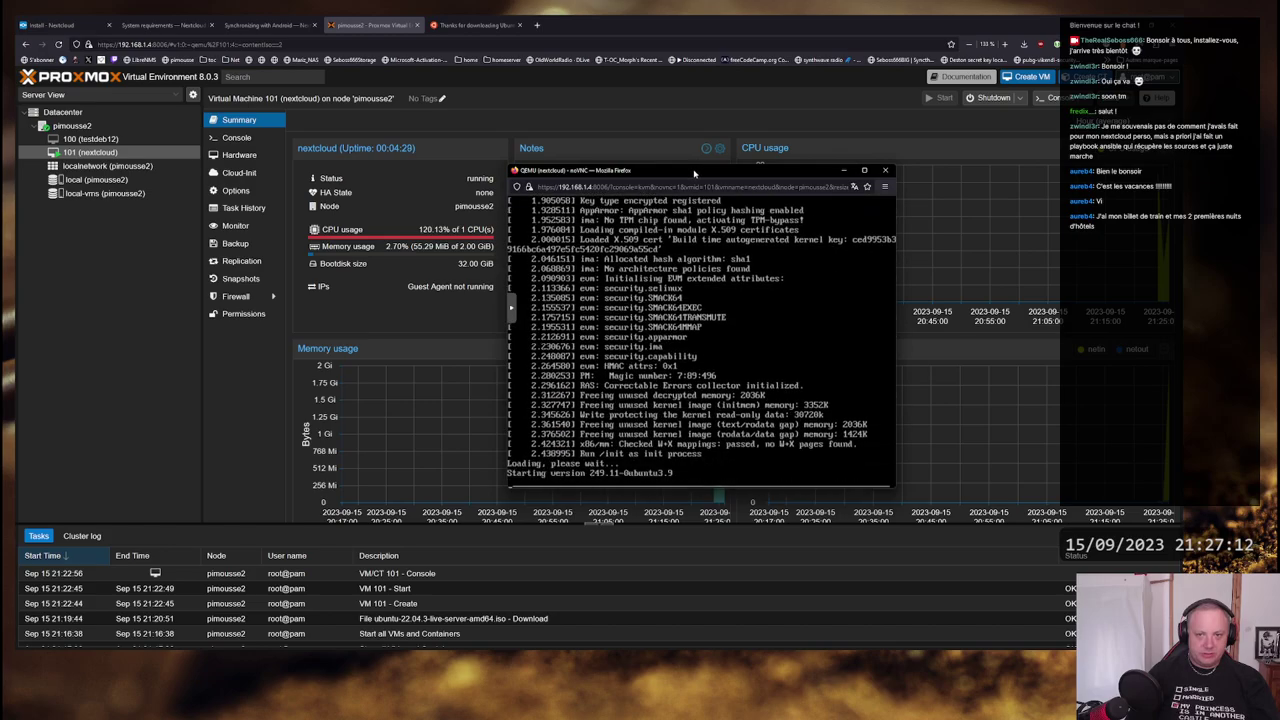
drag(694, 174, 600, 140)
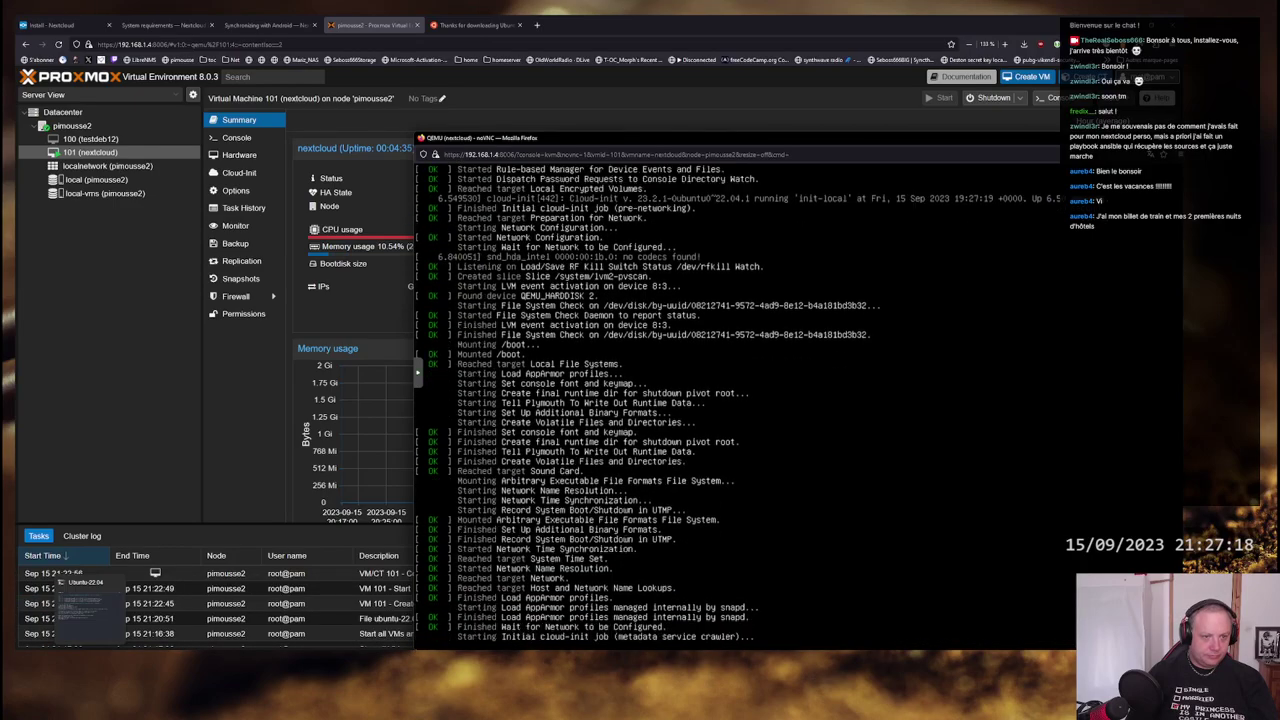
drag(705, 140, 662, 104)
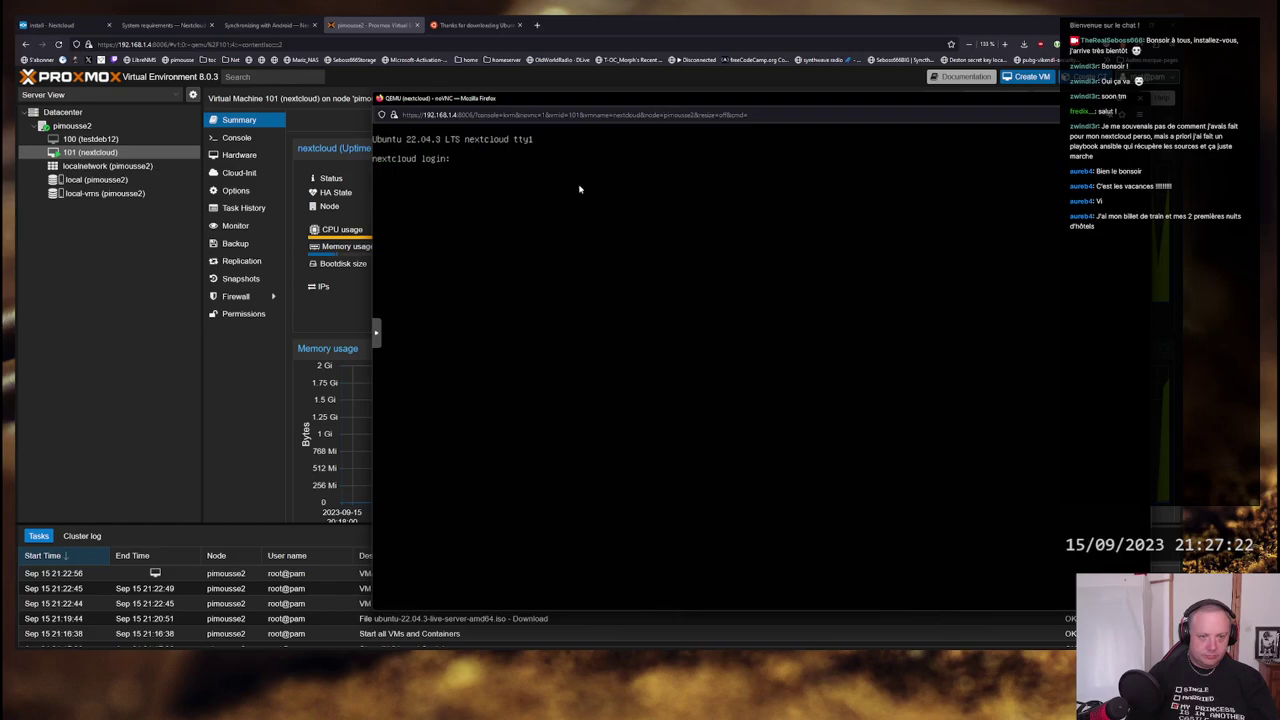
click(350, 300)
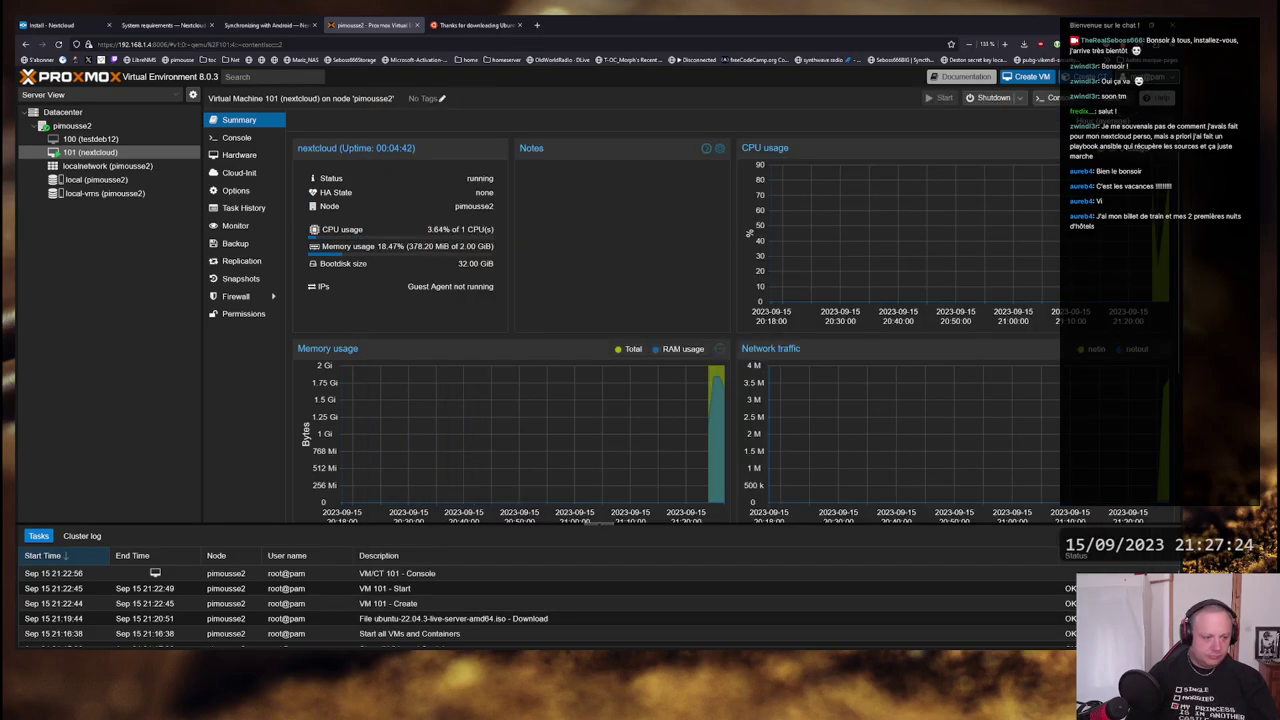
- In a new Windows Terminal tab, log in over SSH to 192.168.1.33
key(alt+Tab)
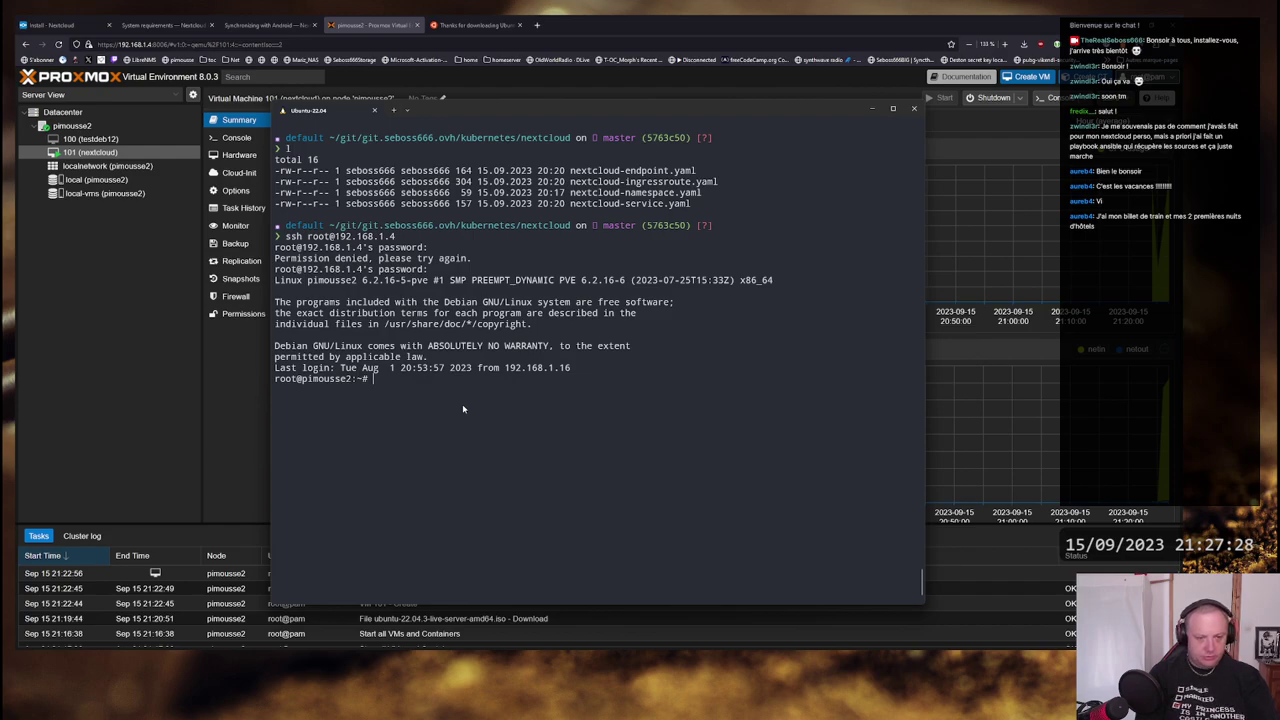
key(ctrl+shift+t)
text(ssh se)
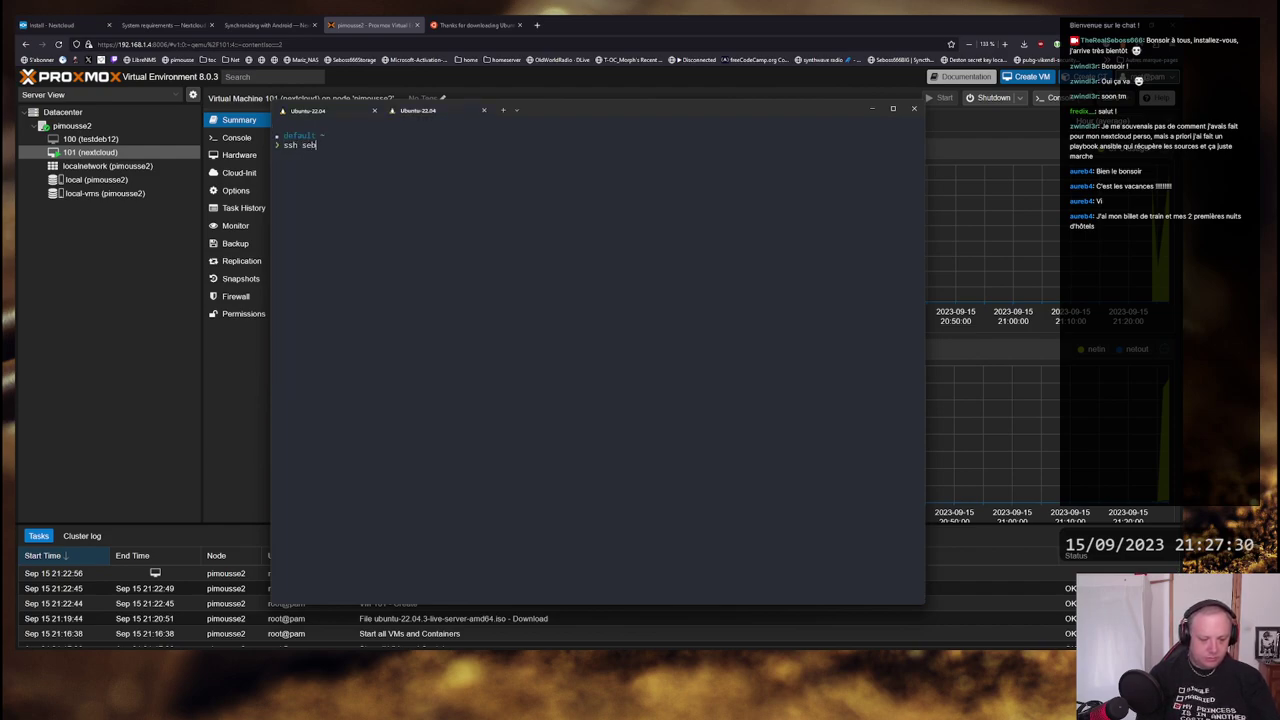
key(BackSpace)
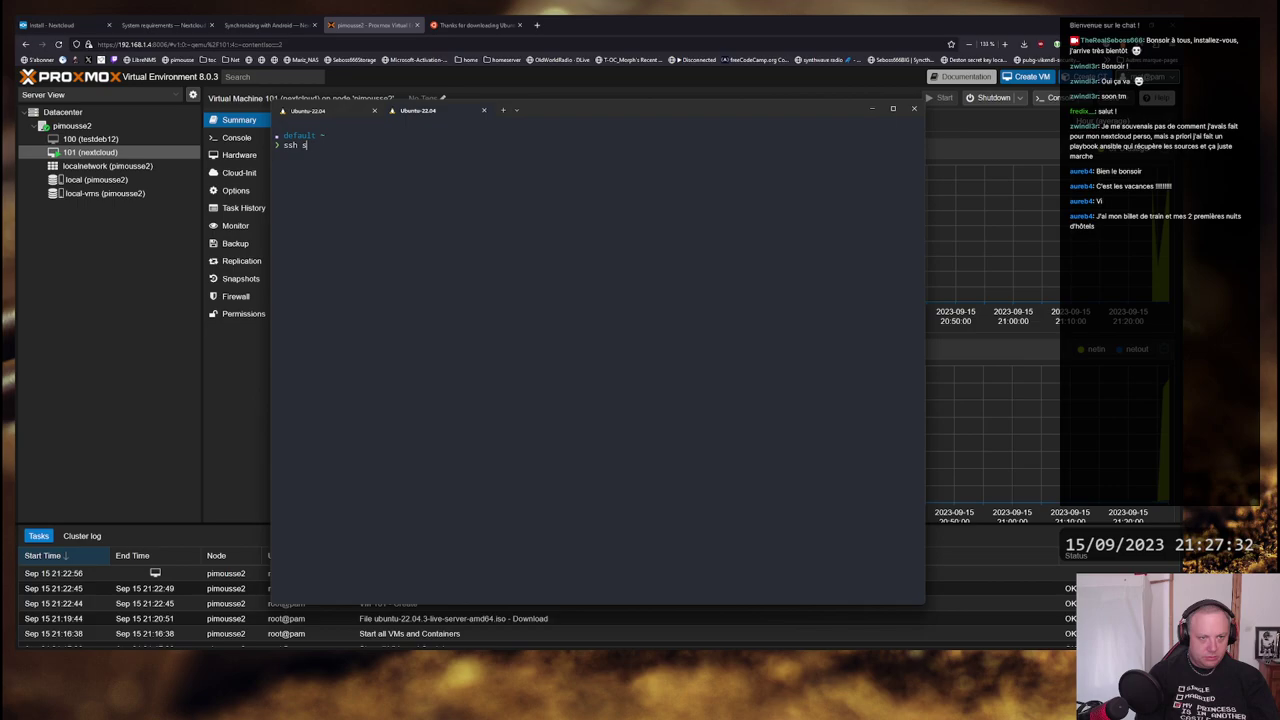
text(92)
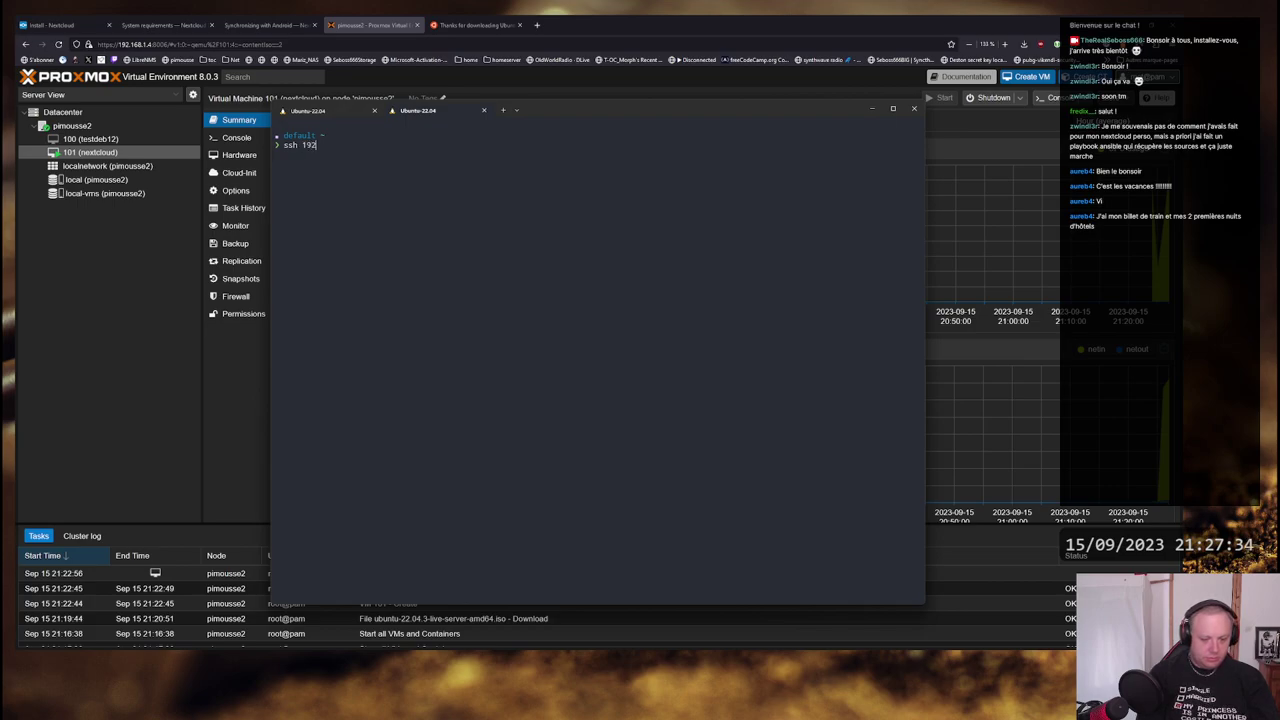
text(.168.1.3)
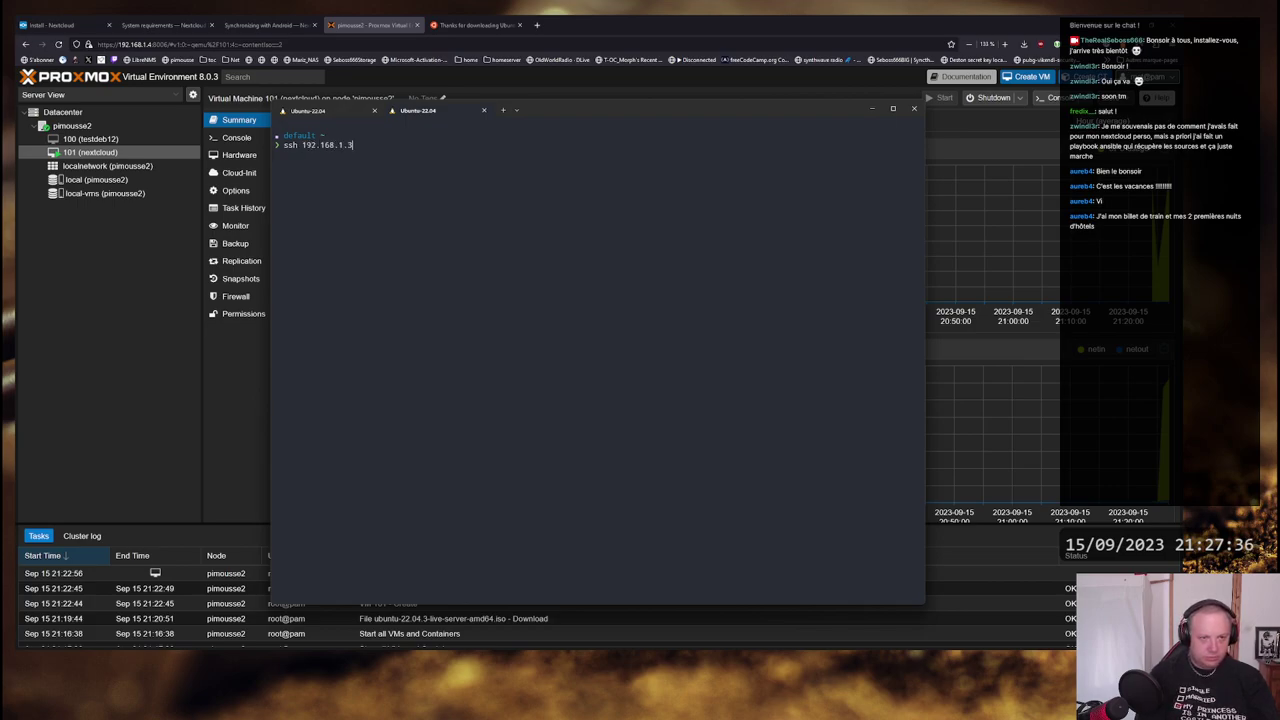
text(3)
key(Return)
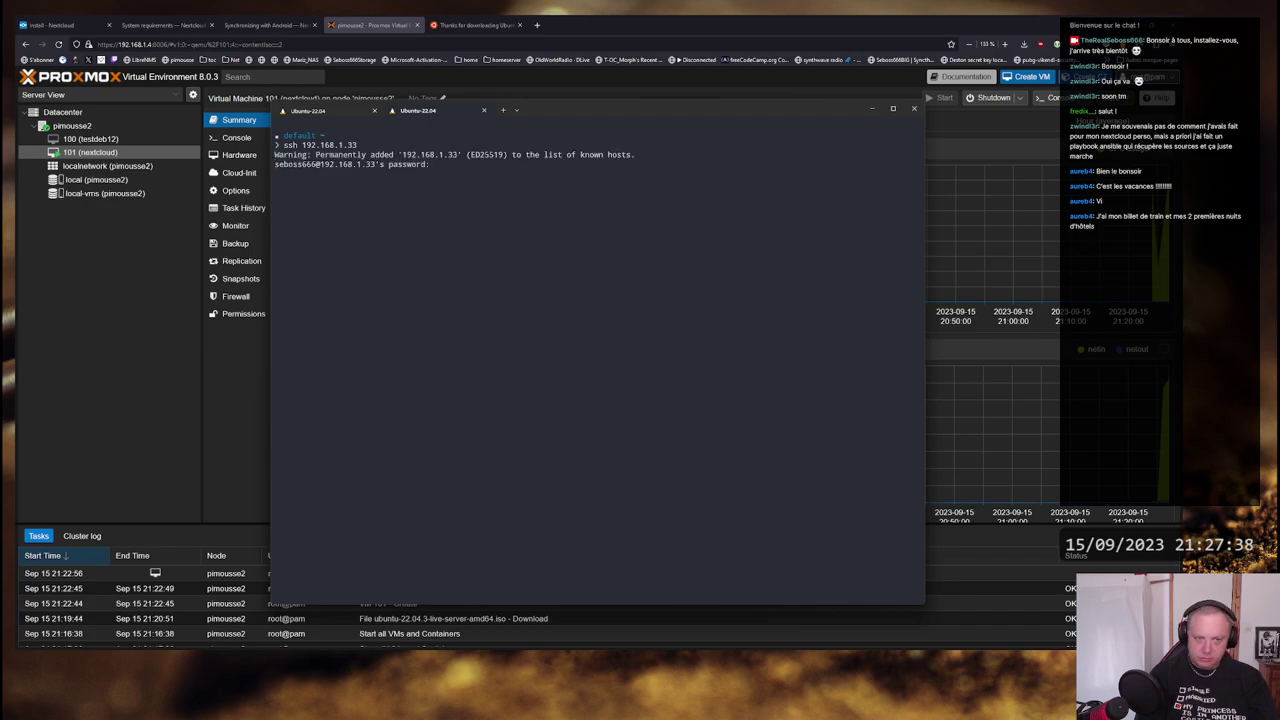
key(Return)
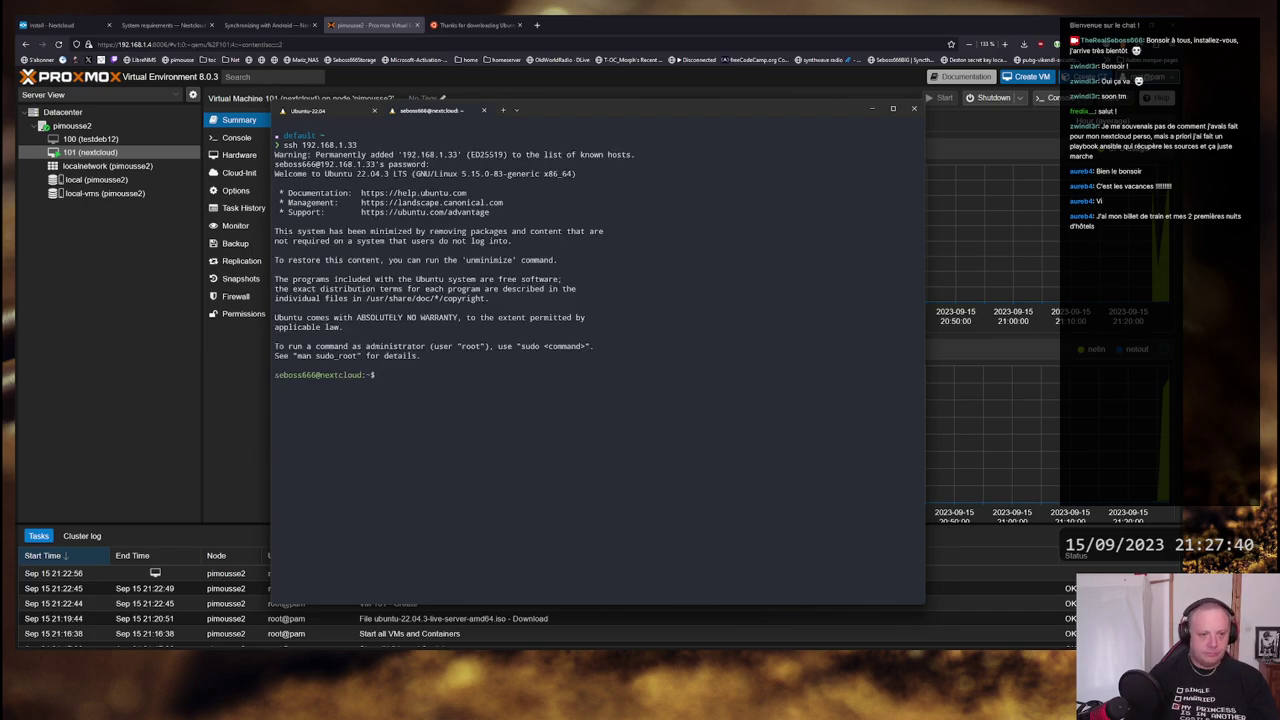
- Enlarge the terminal text twice and widen the window
key(ctrl+plus)
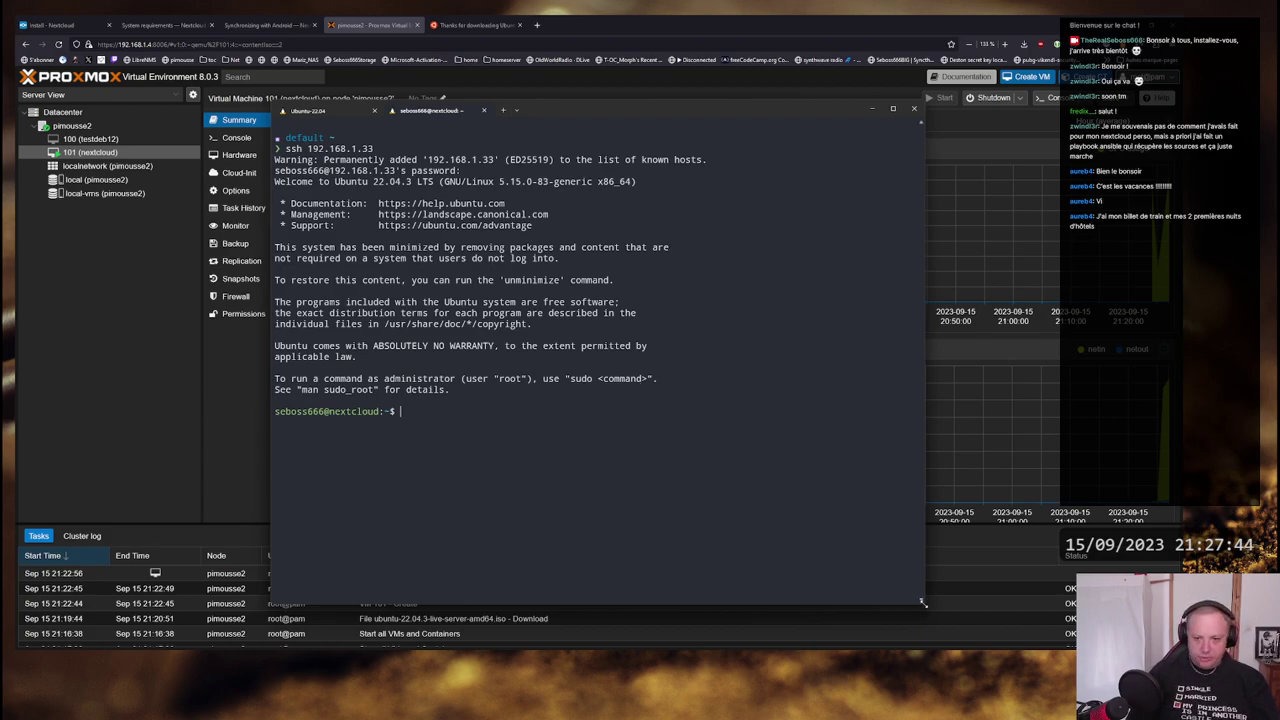
drag(922, 603, 1042, 638)
key(ctrl+plus)
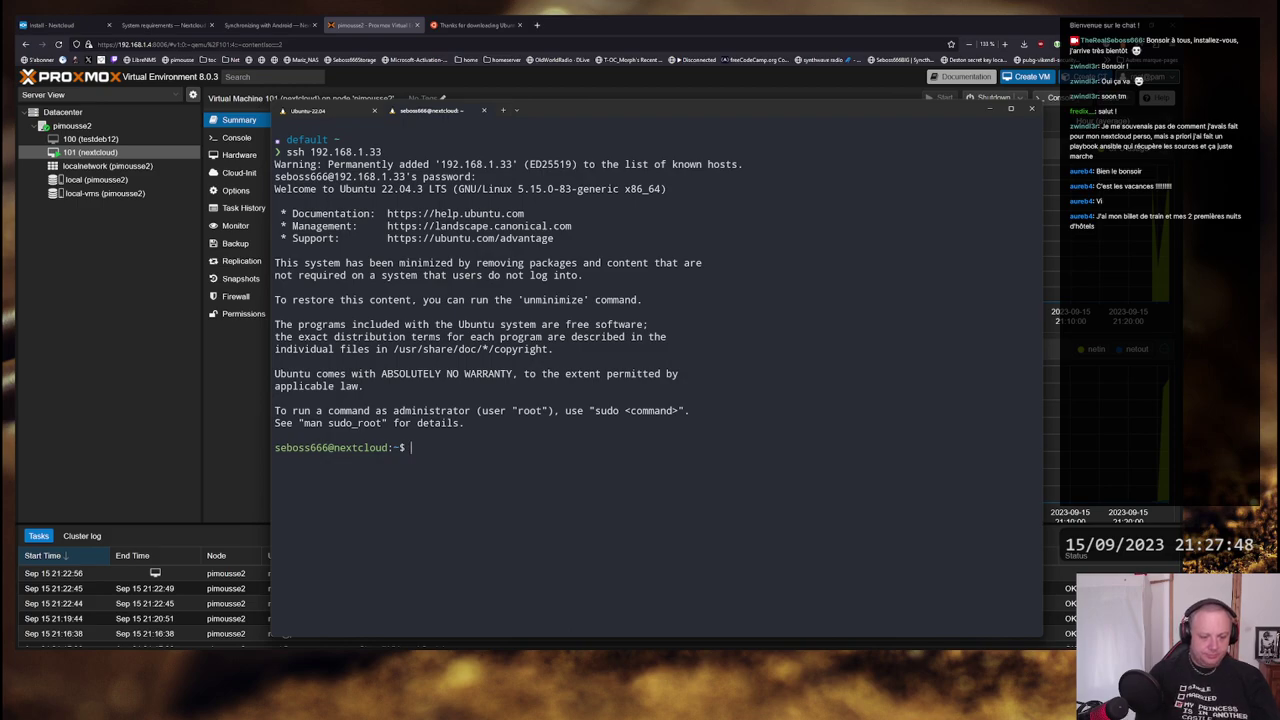
- Run sudo apt update and sudo apt upgrade, accepting the default answers
text(sudo ap)
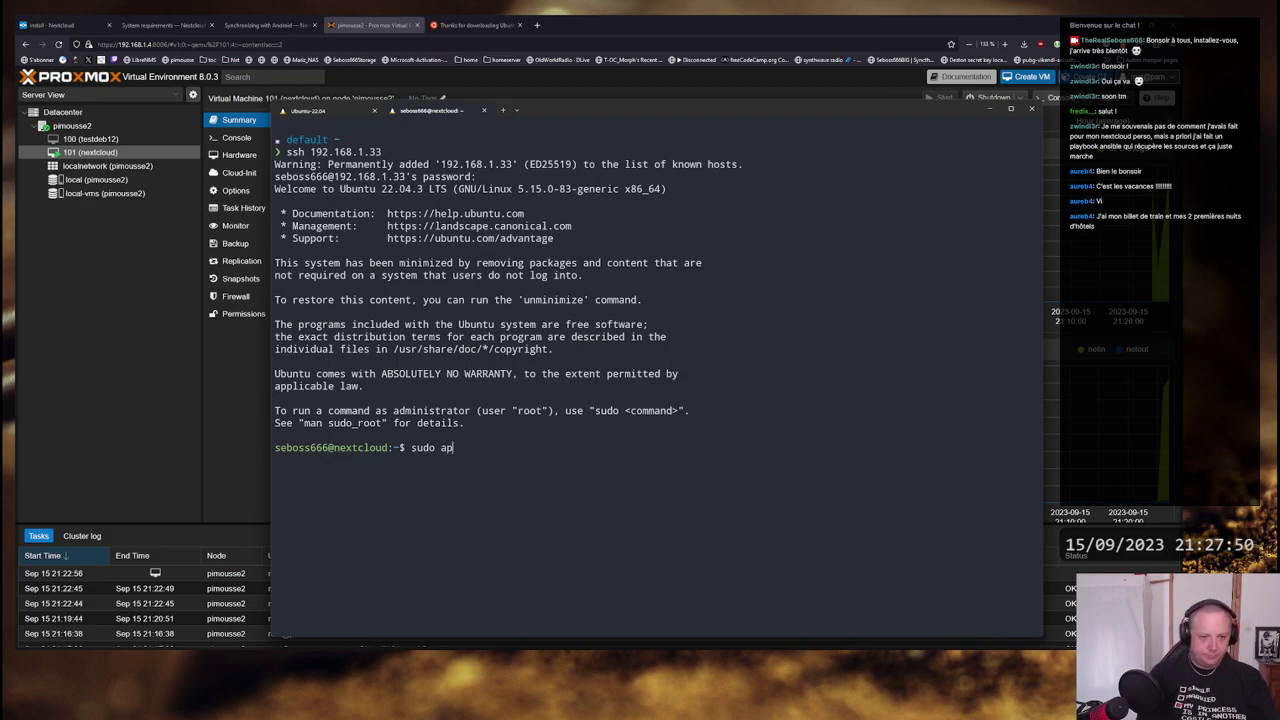
text(t update)
key(Return)
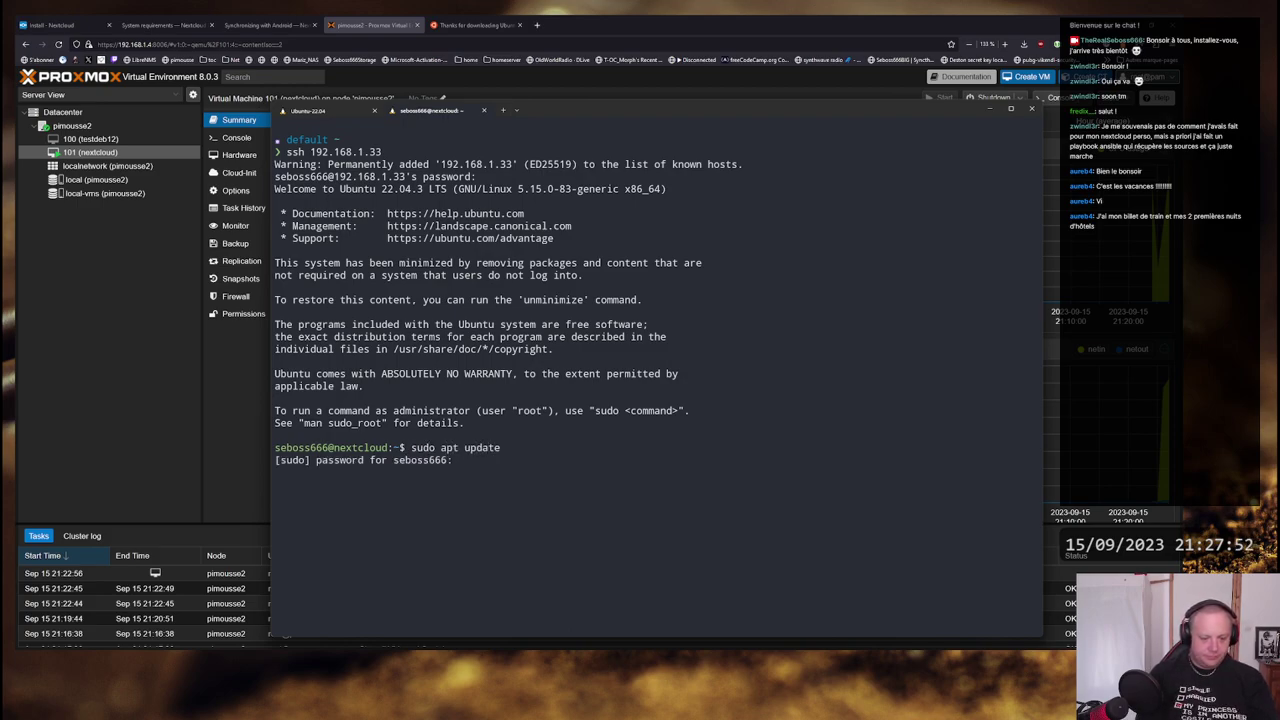
key(Return)
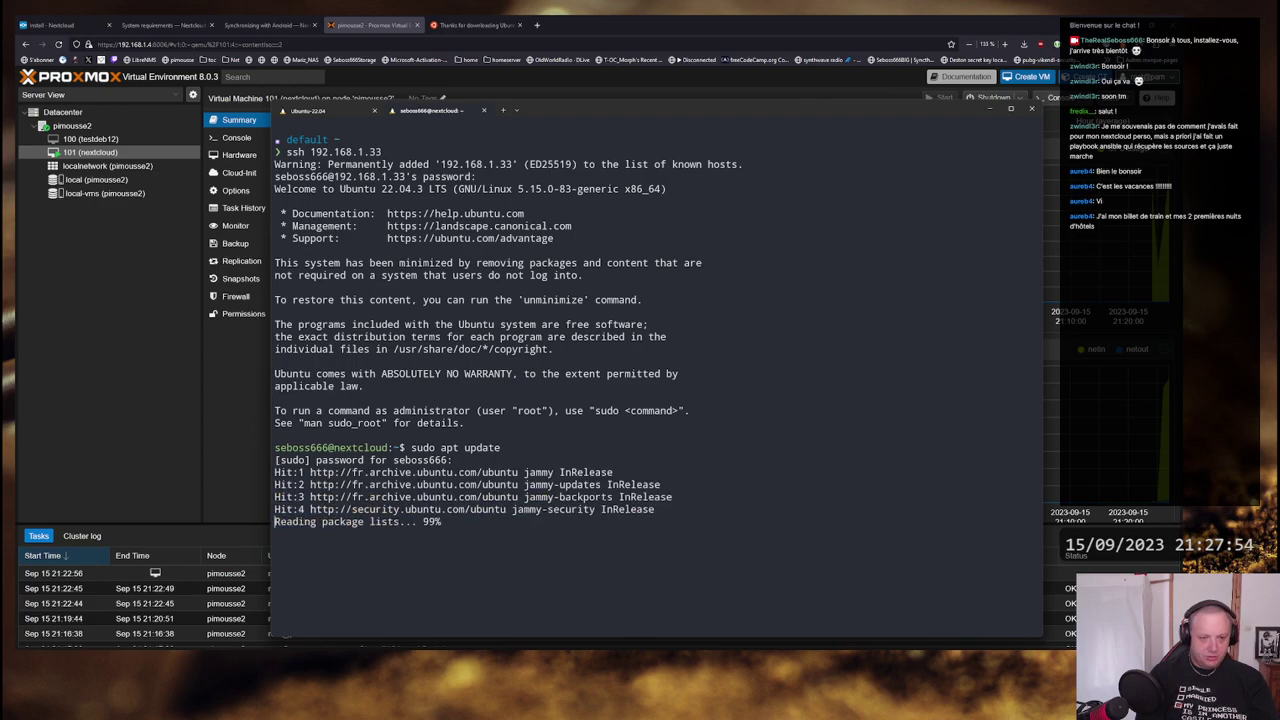
text(sudo)
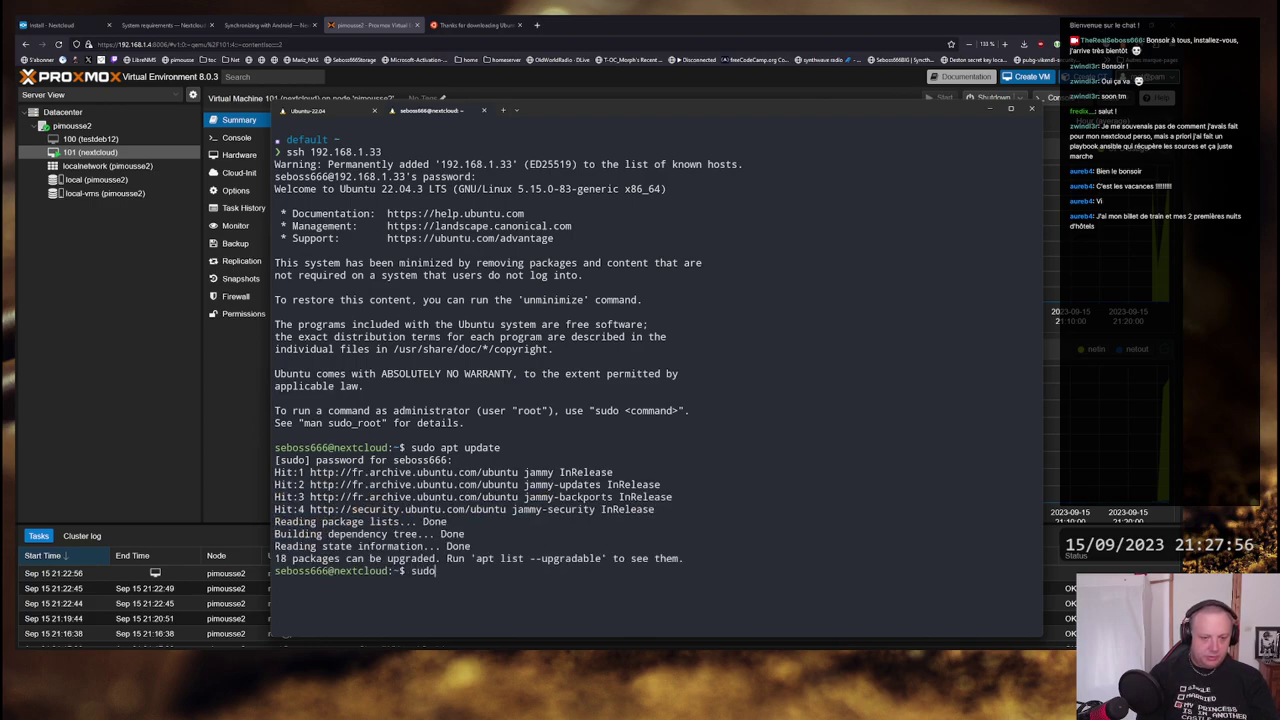
text( apt upgrade)
key(Return)
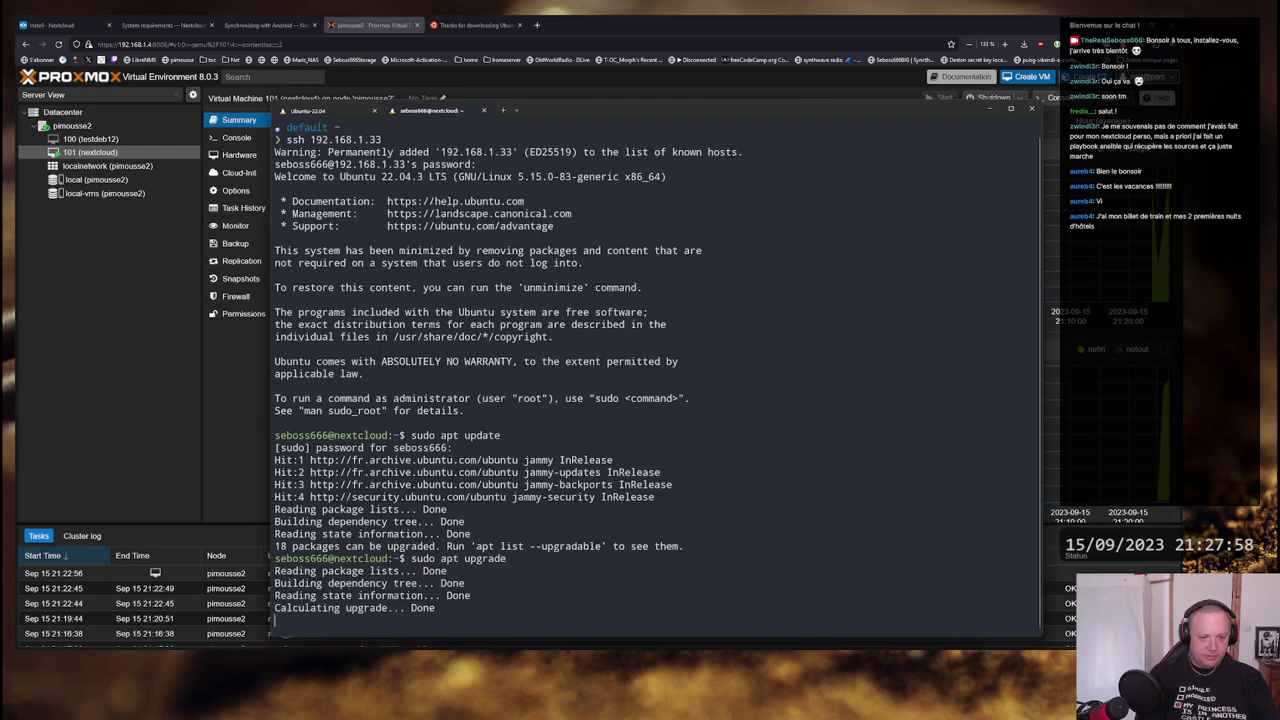
key(Return)
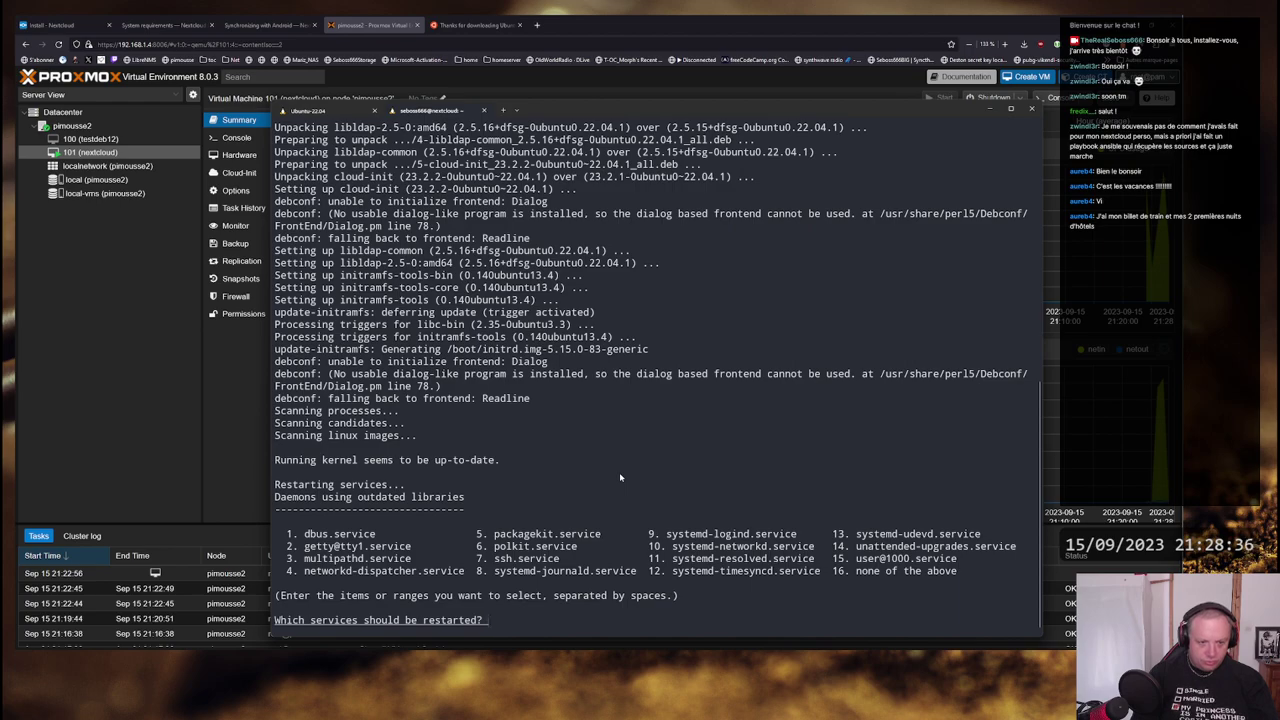
key(Return)
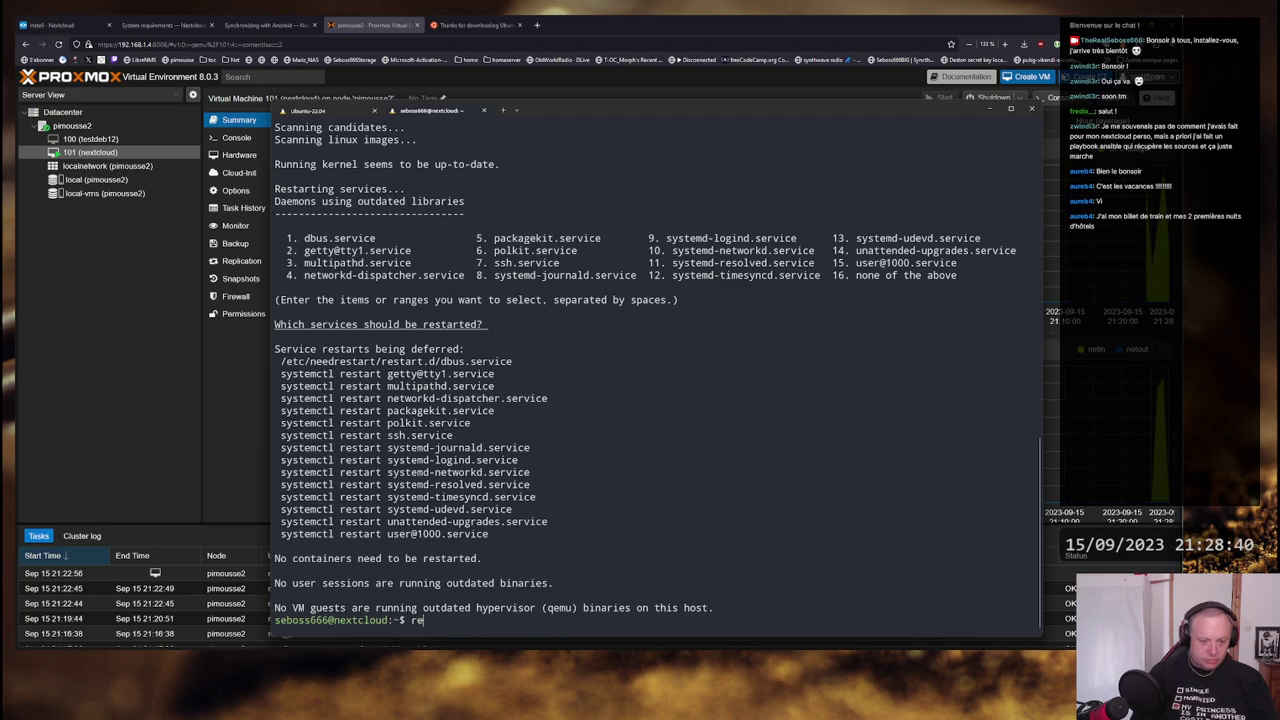
- Reboot the nextcloud VM with sudo reboot
text(rebo)
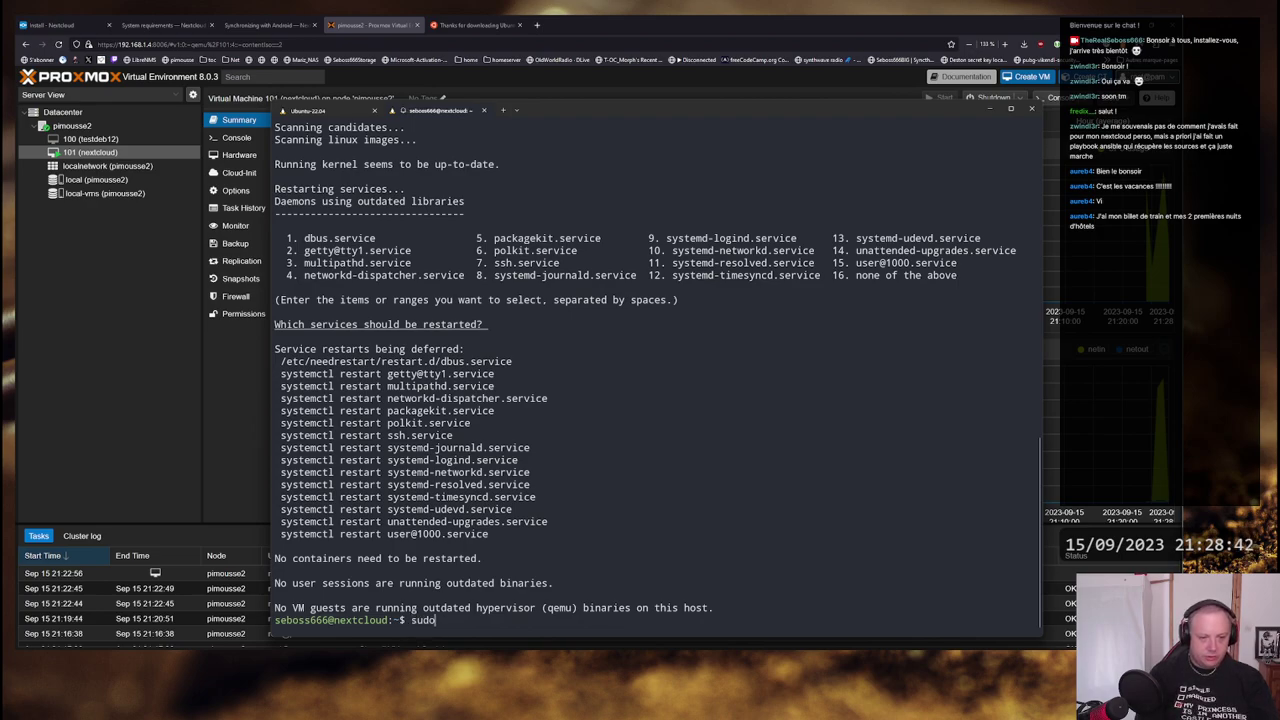
text(ot)
key(Return)
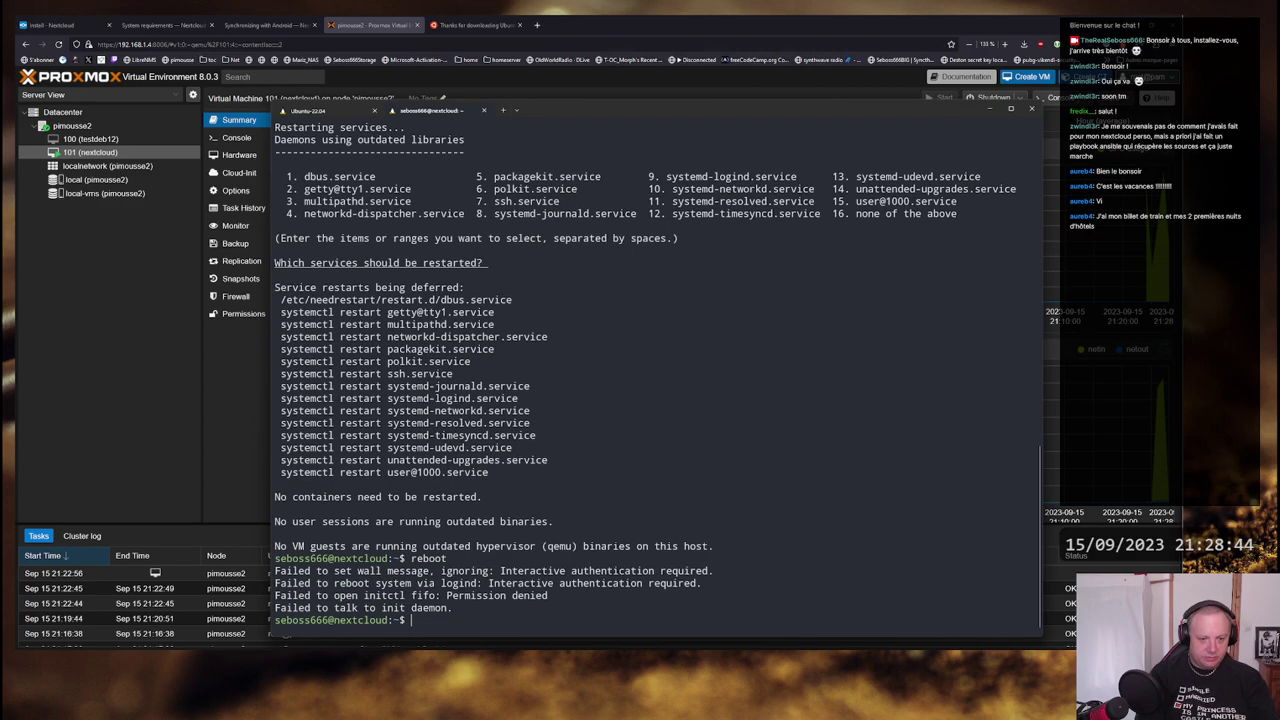
text(sudo reboot)
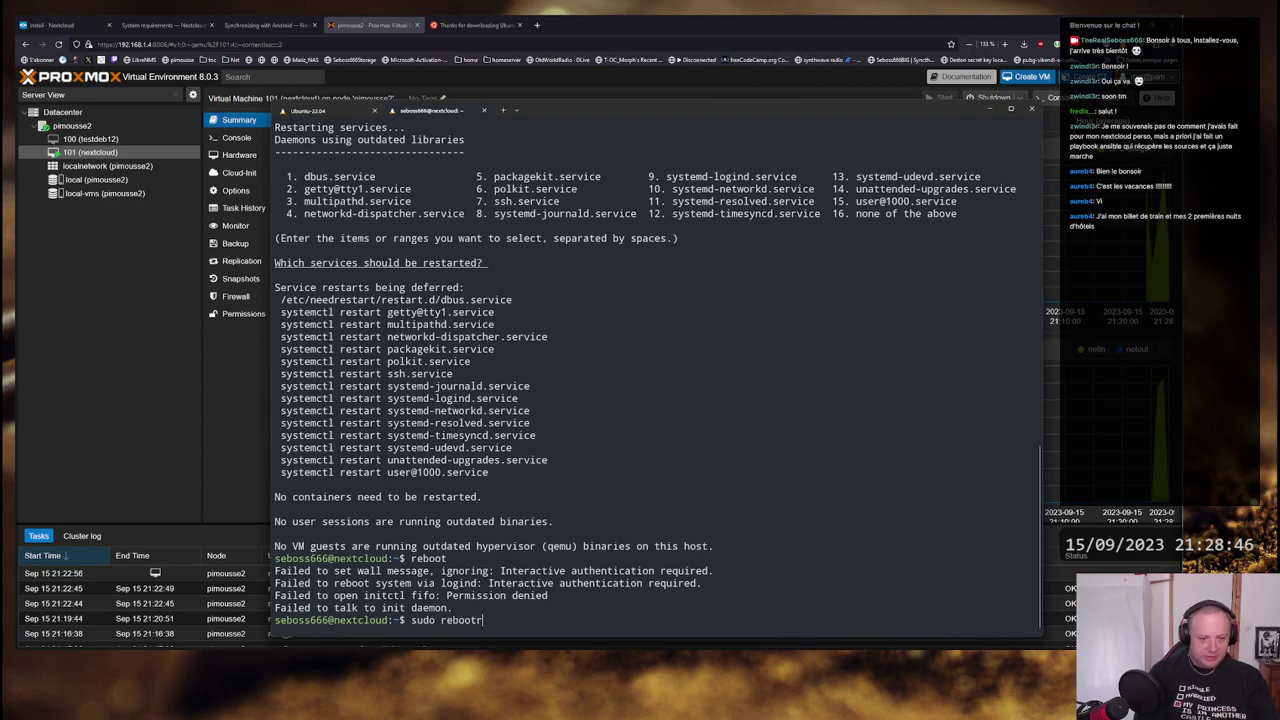
key(Return)
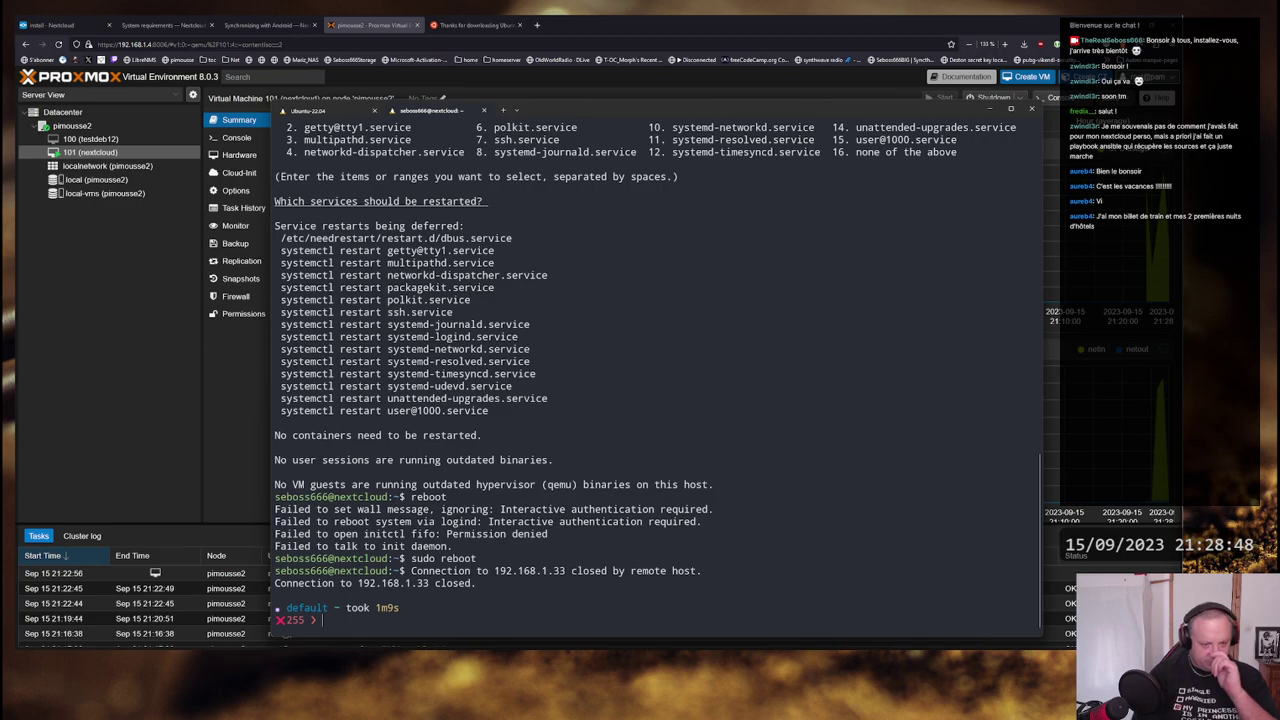
- Watch the VM boot in the console, then SSH back into 192.168.1.33 and clear the screen
key(super)
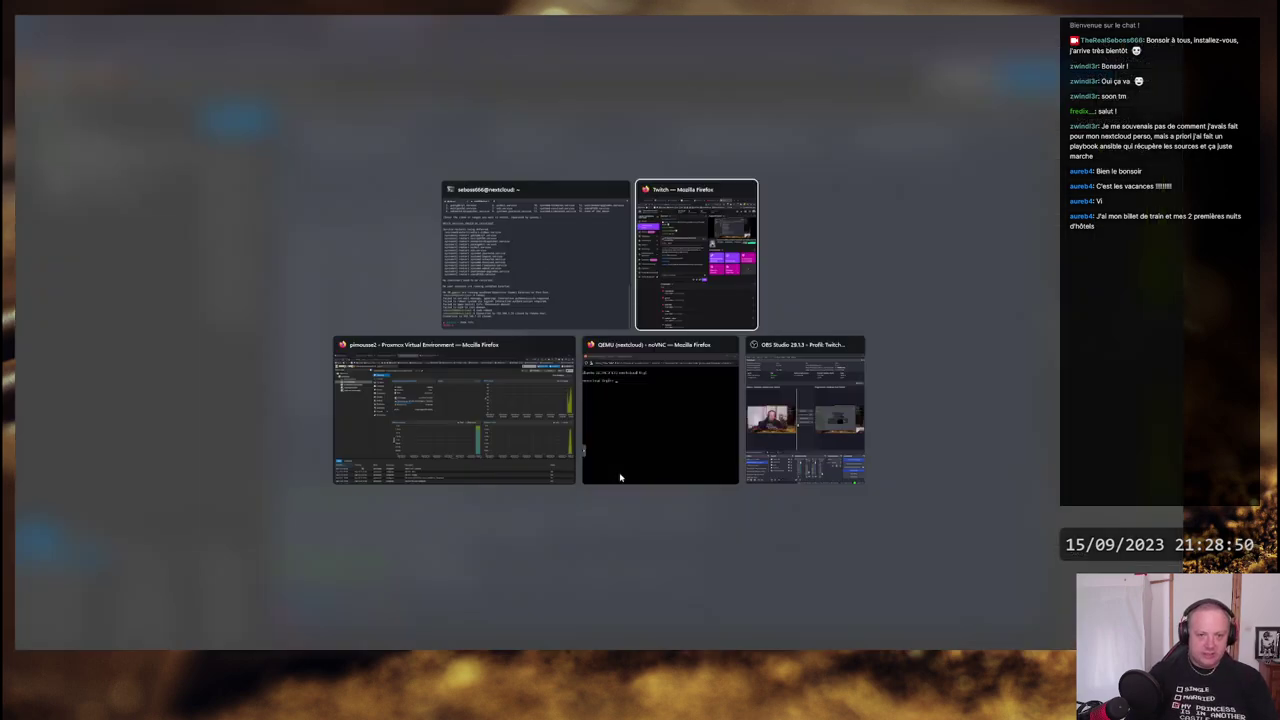
click(620, 468)
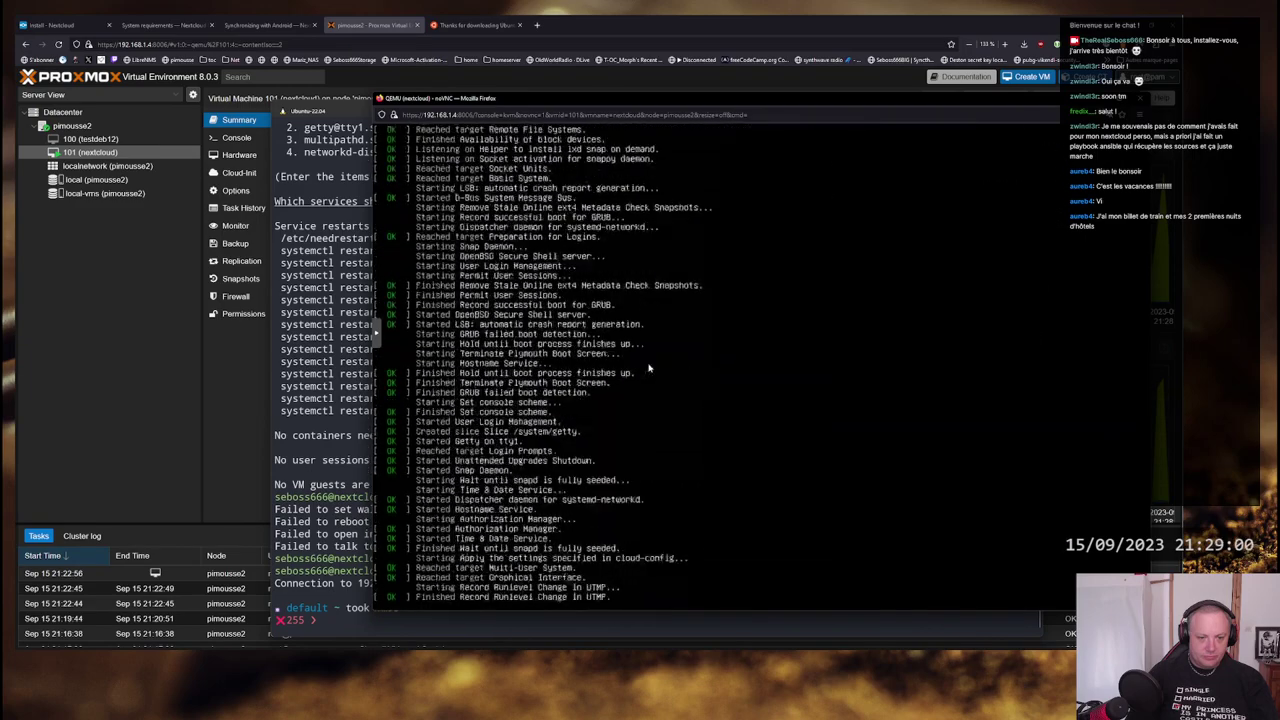
key(alt+Tab)
text(ssh 192.168.1.33)
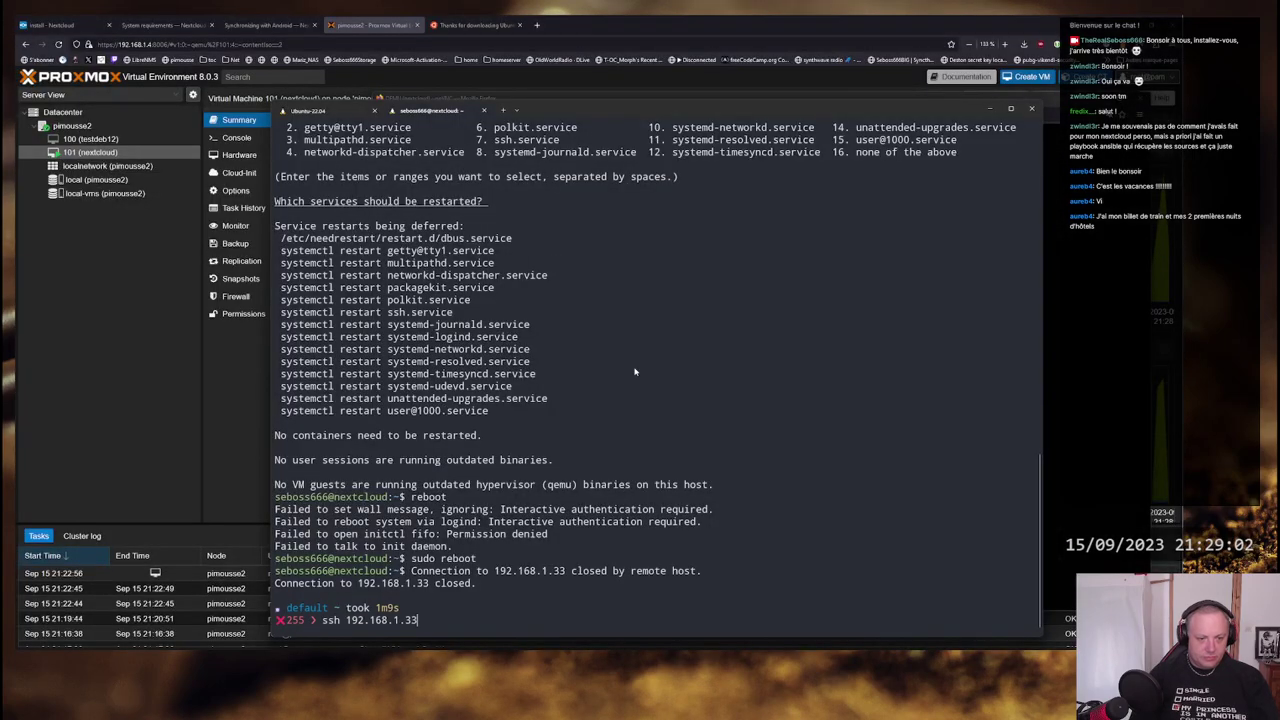
key(Return)
key(Return)
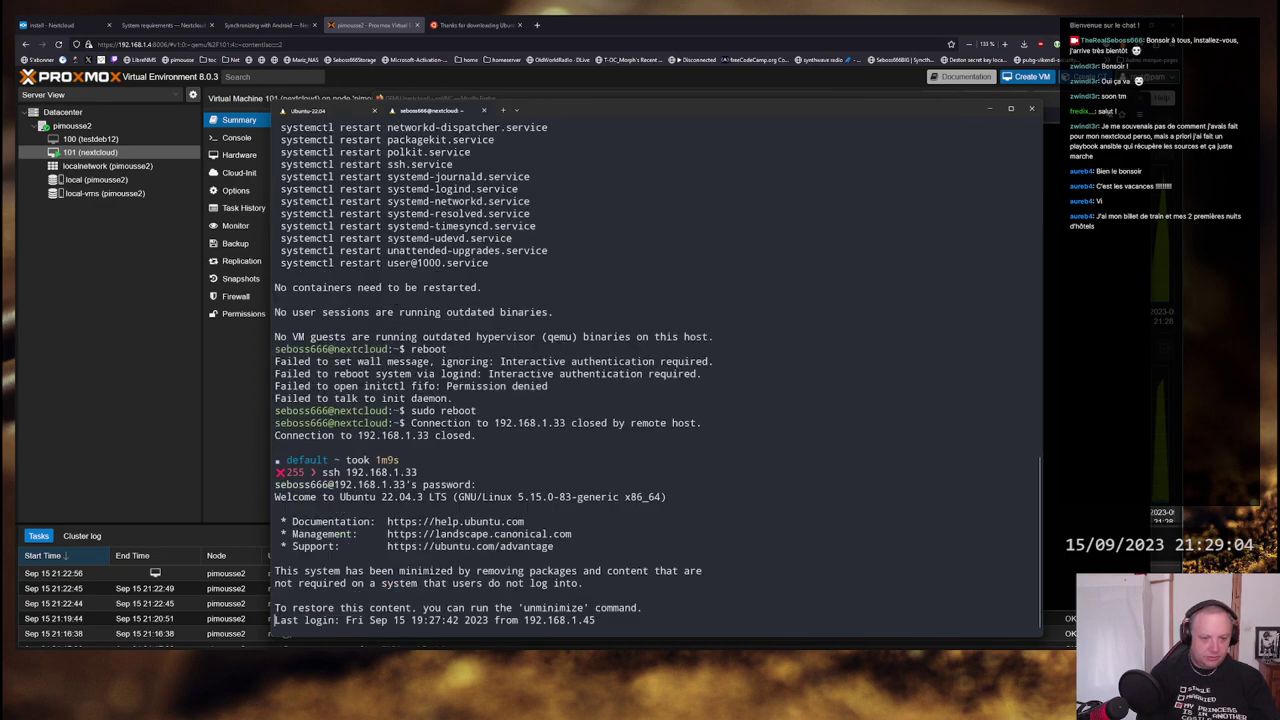
key(ctrl+l)
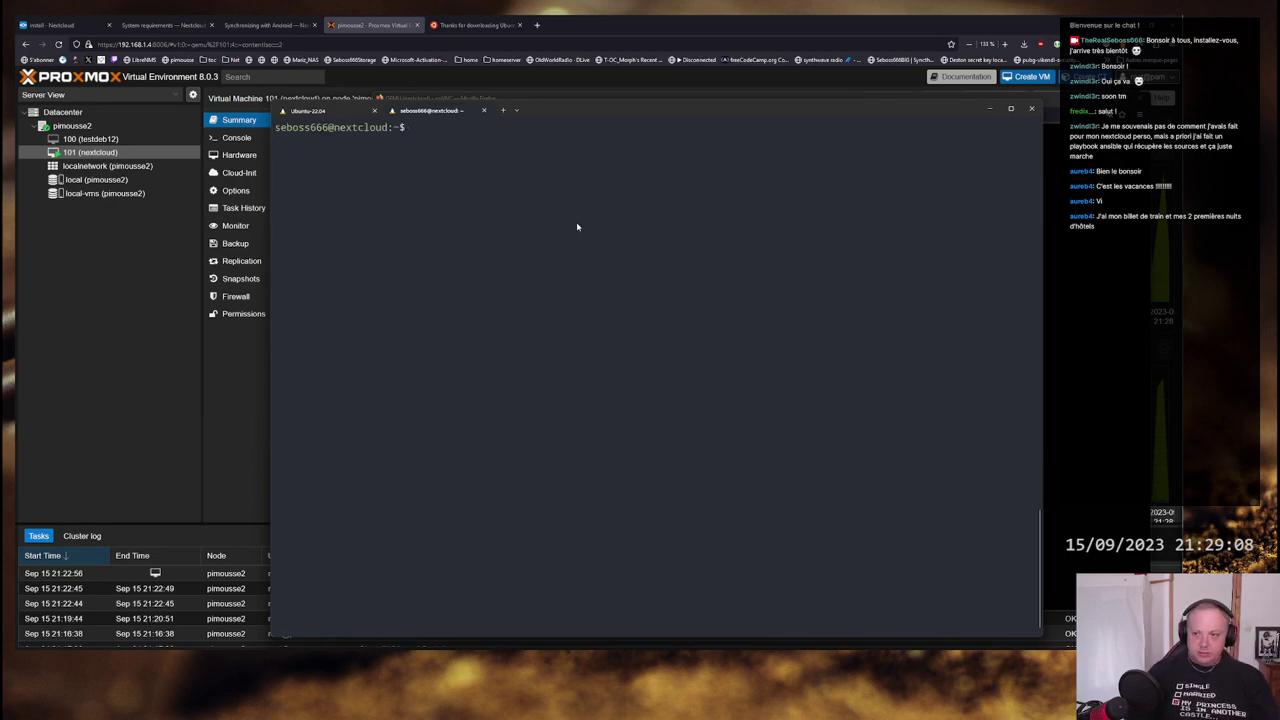
- Search apt for mariadb and pick out the mariadb-server package name
text(apt search)
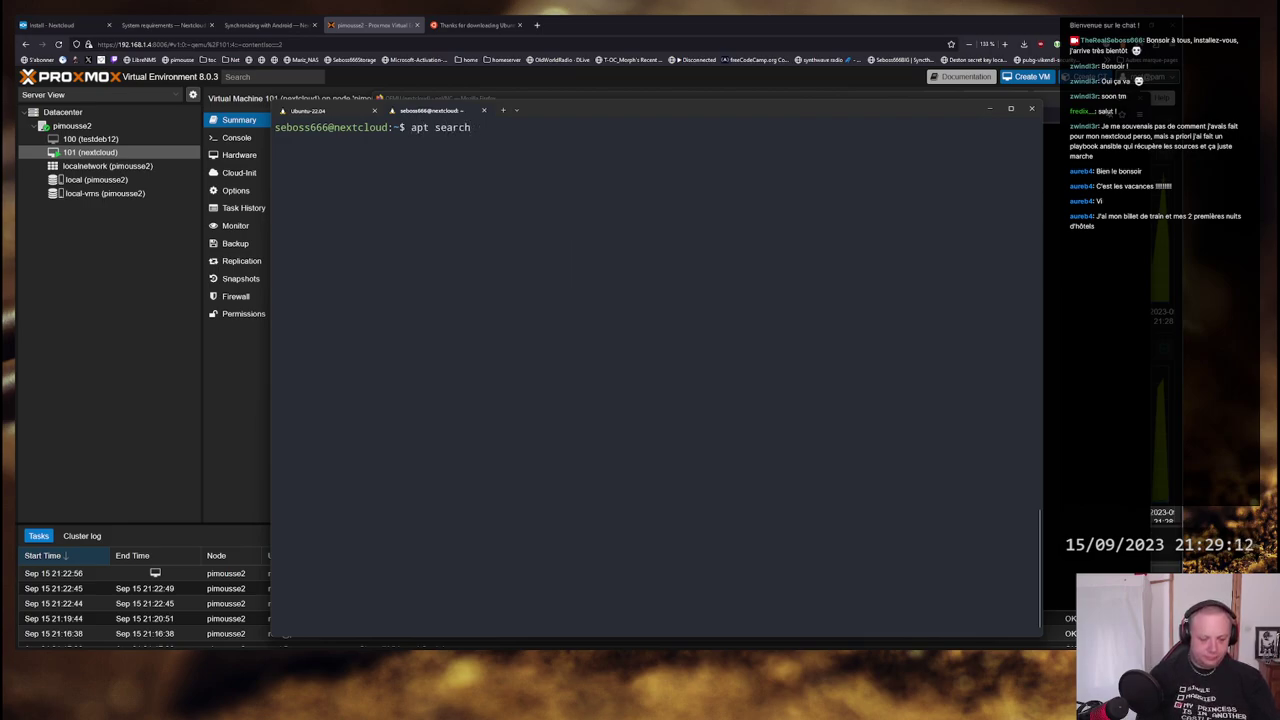
text( mariadb)
key(Return)
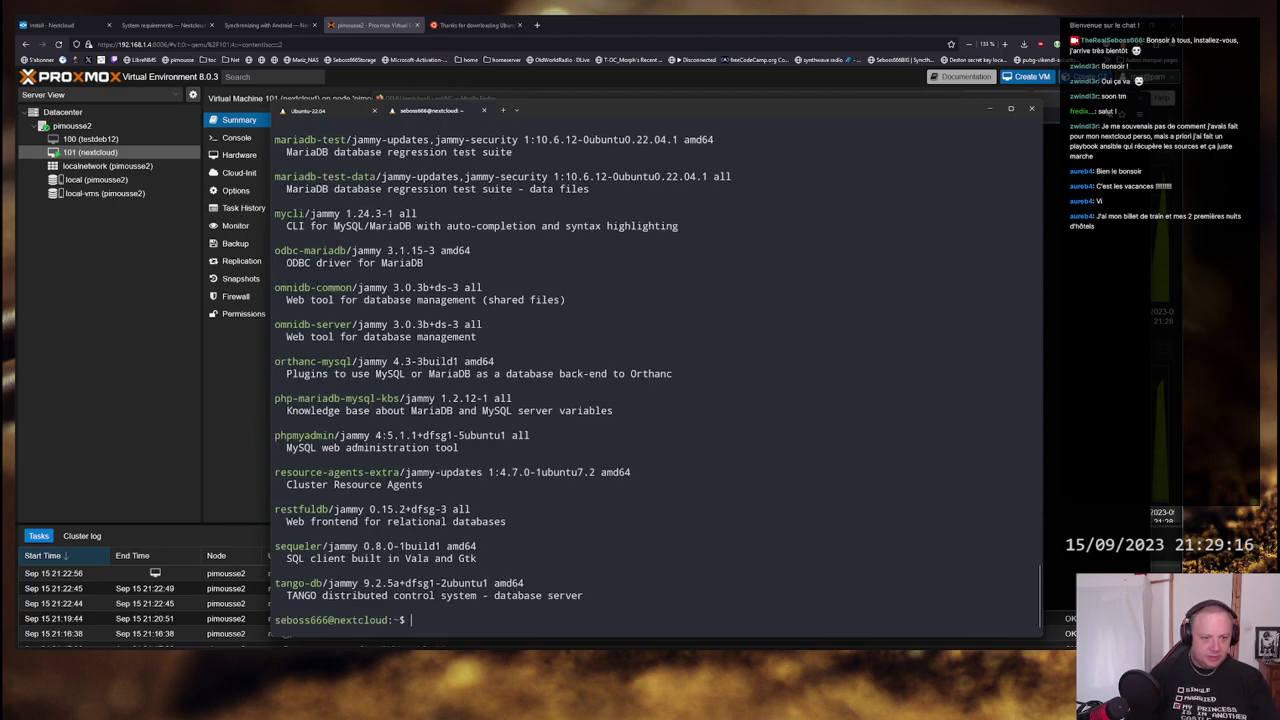
scroll(424, 483, up, 5)
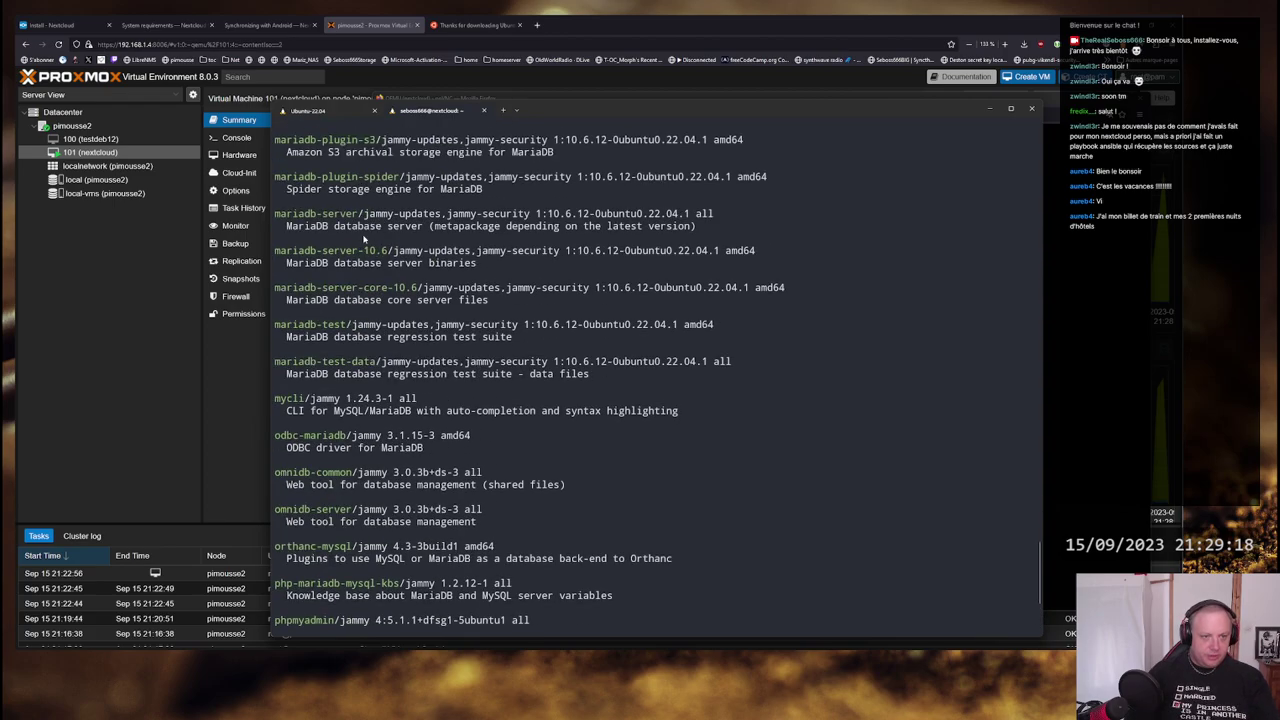
drag(392, 251, 274, 251)
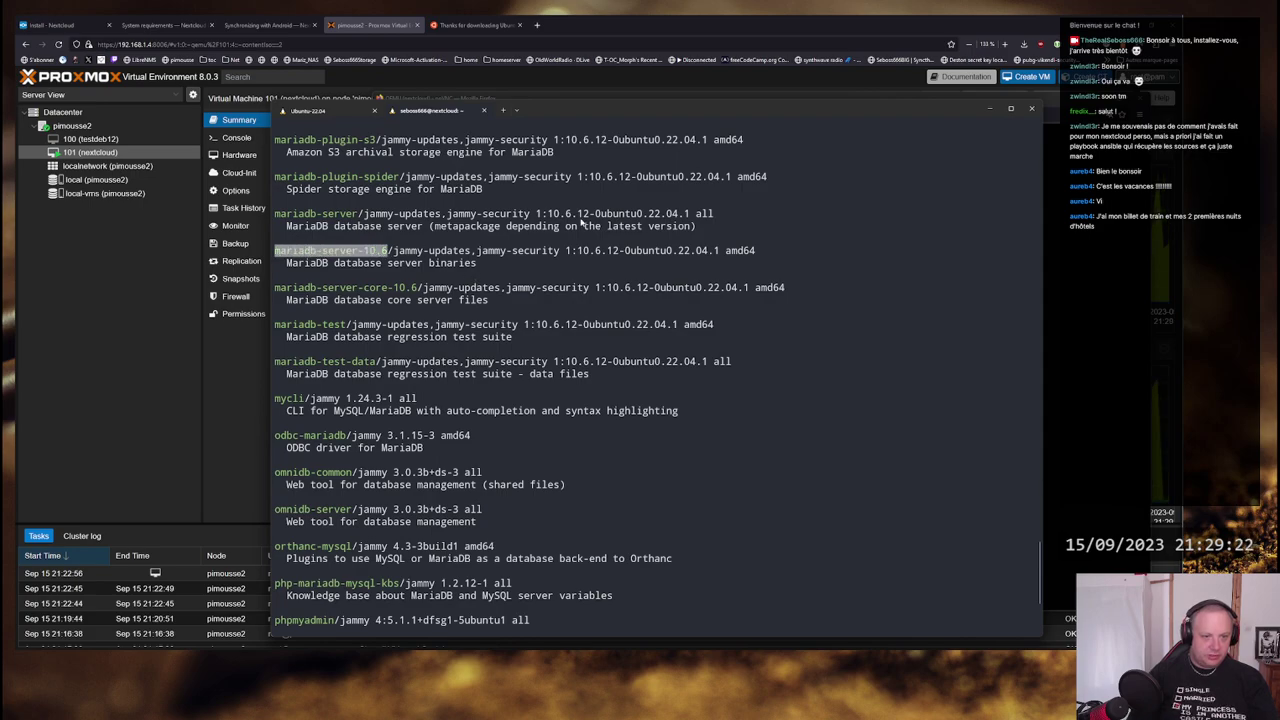
scroll(581, 224, down, 5)
- Type the sudo apt install command, removing a wrongly pasted ISO path
text(sud)
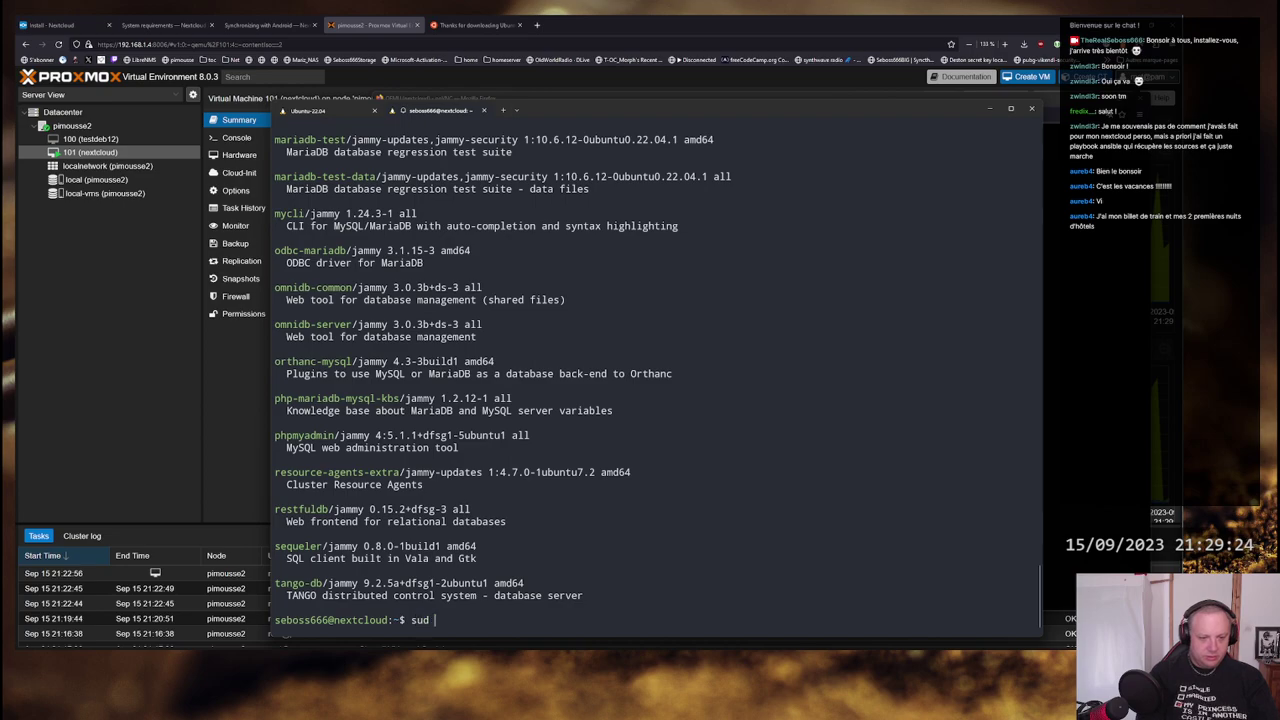
key(BackSpace)
text(o apt install /ubuntu-22.04.3-live-server-amd64.iso)
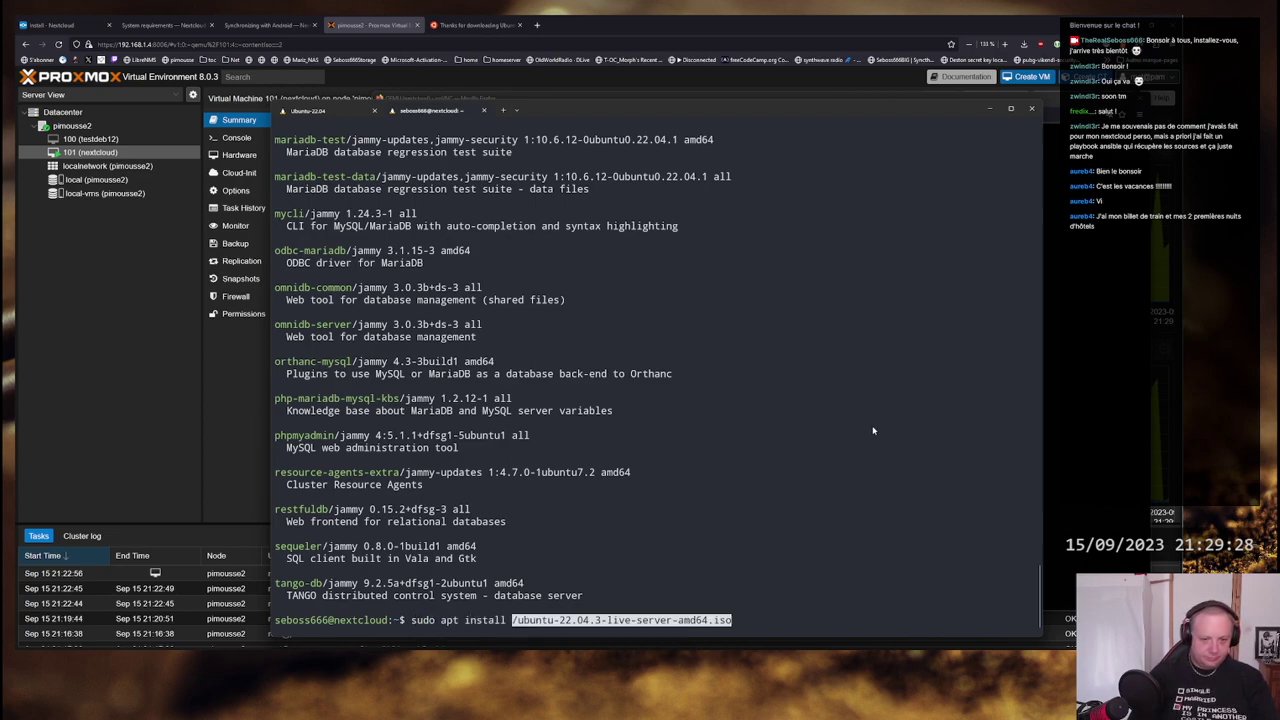
key(BackSpace)
text(/ubuntu-22.04.3-live-server-amd64.iso)
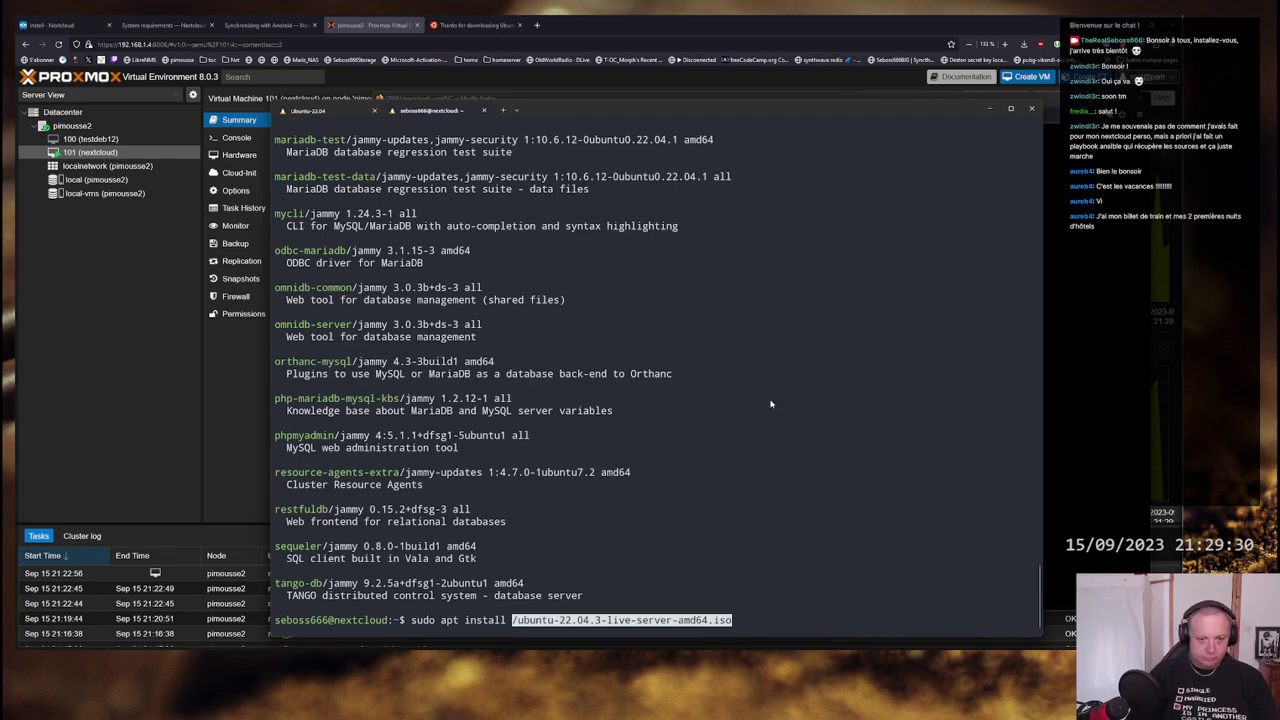
key(BackSpace)
- Complete the command with mariadb-server, run it, give the sudo password and confirm
scroll(395, 290, up, 10)
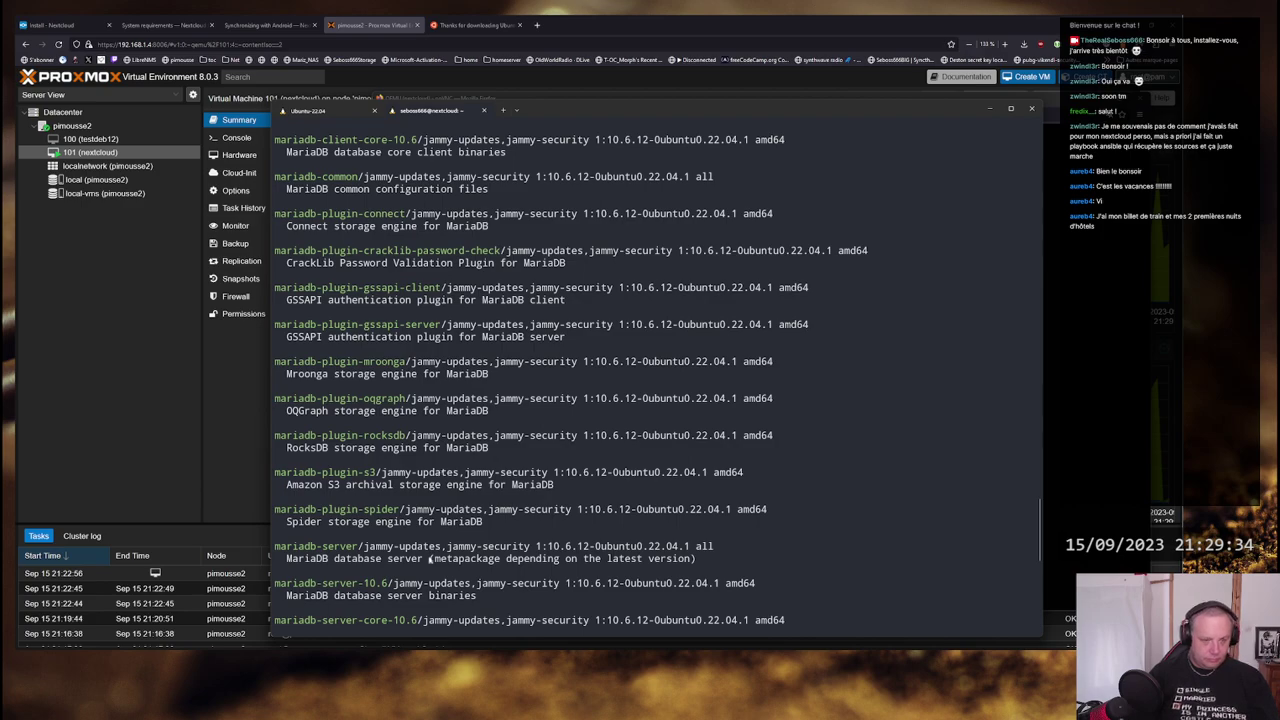
drag(362, 547, 274, 547)
click(403, 546)
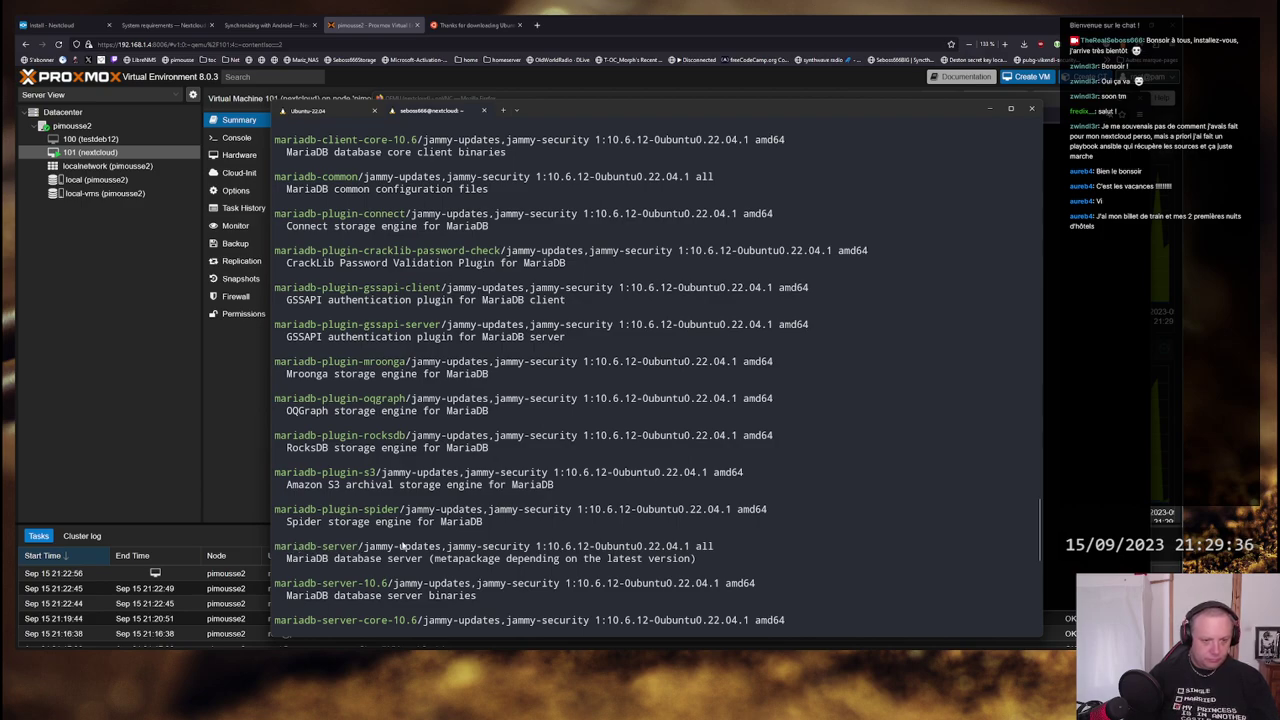
scroll(560, 400, down, 12)
text(mariadb-server)
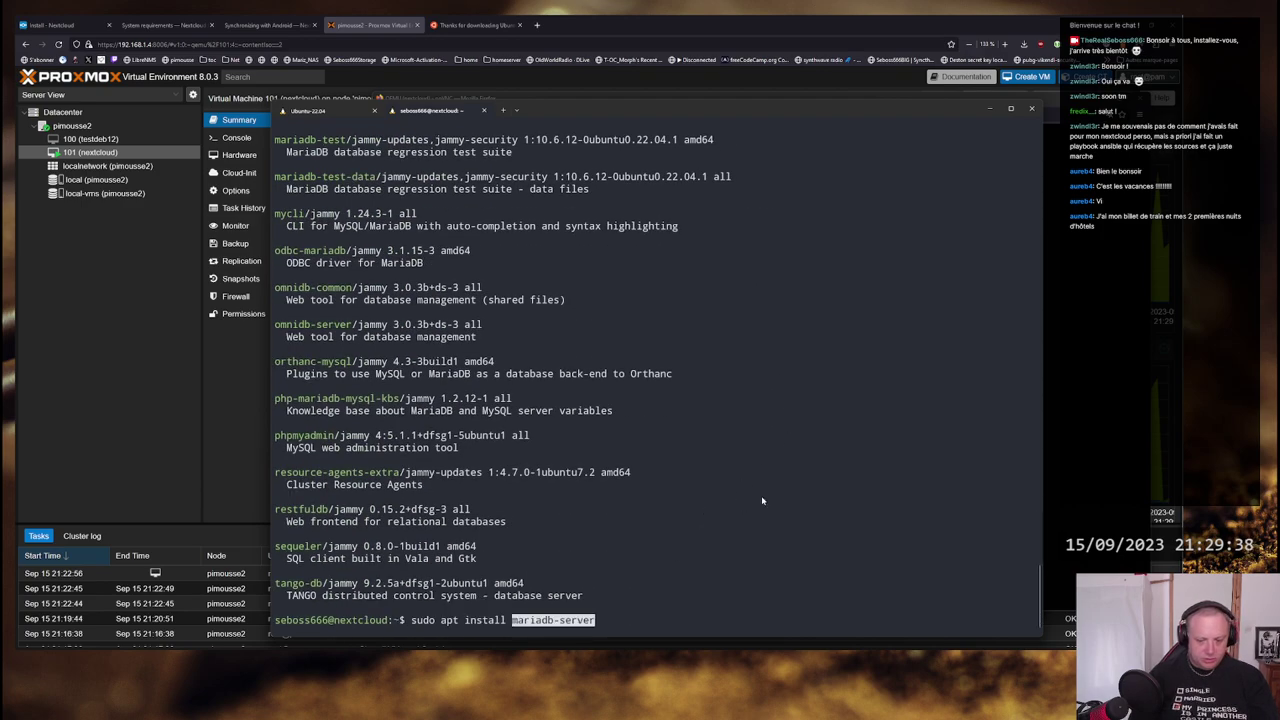
key(Return)
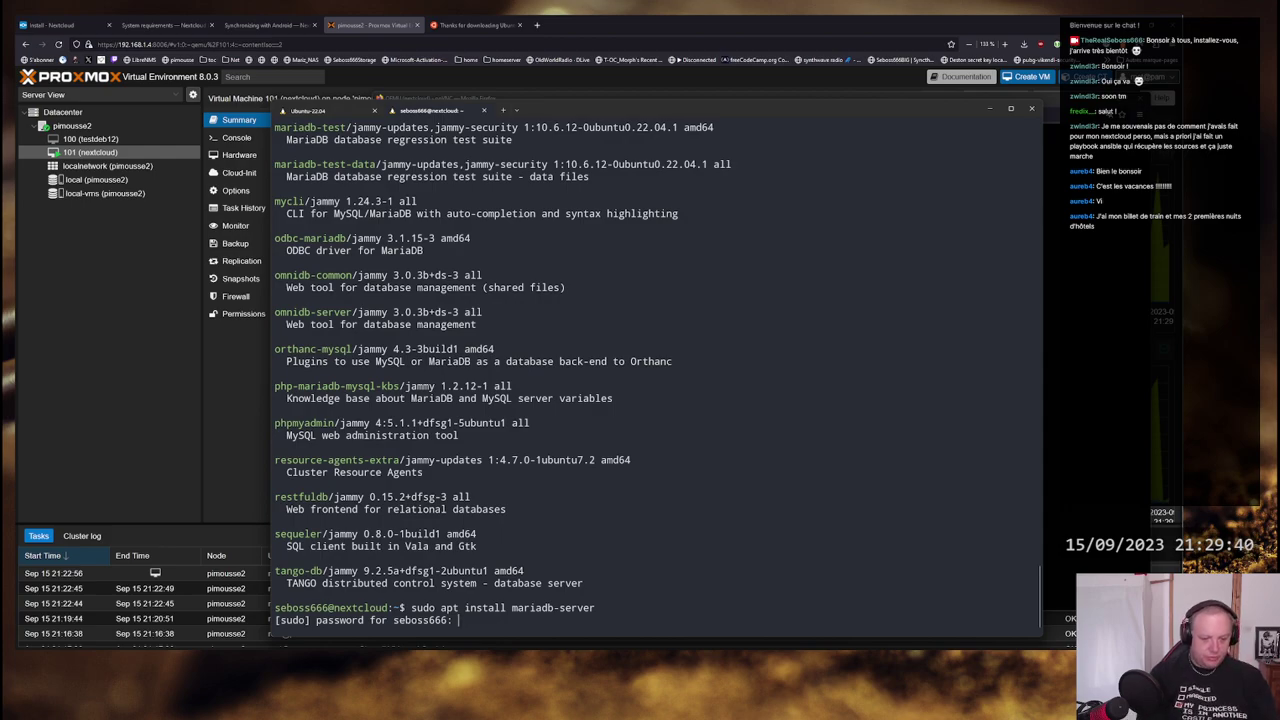
key(Return)
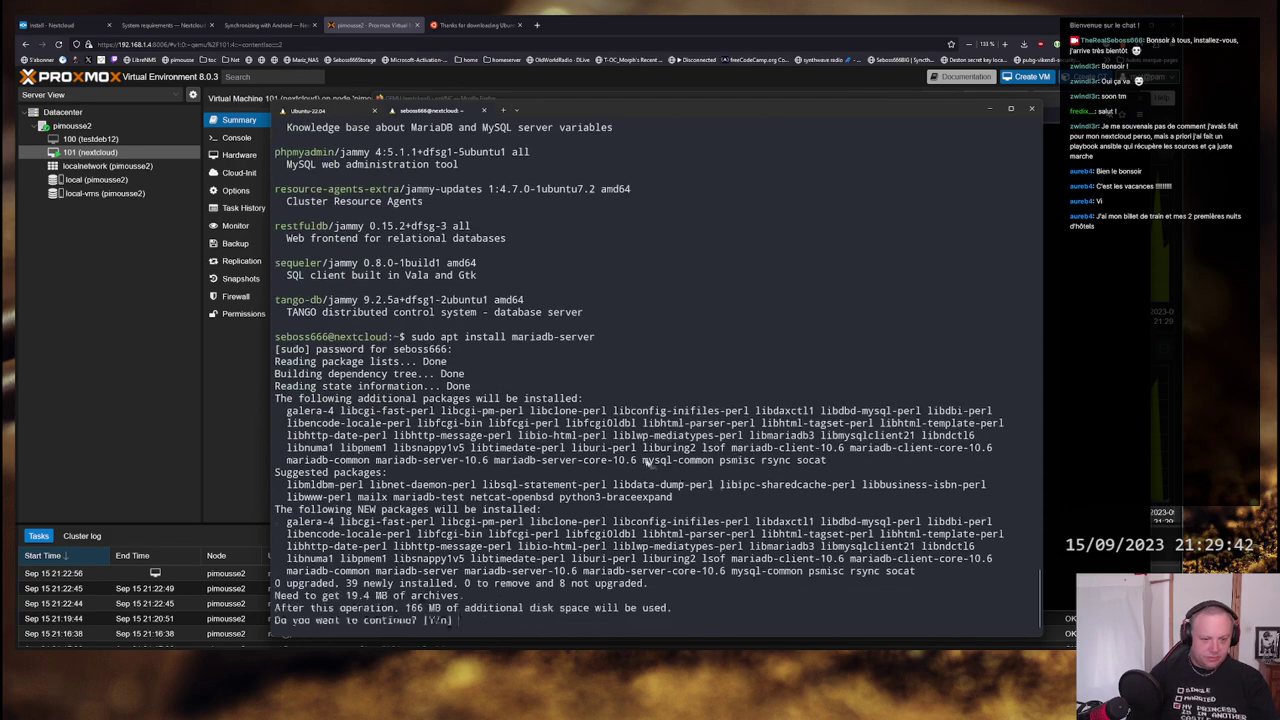
key(Return)
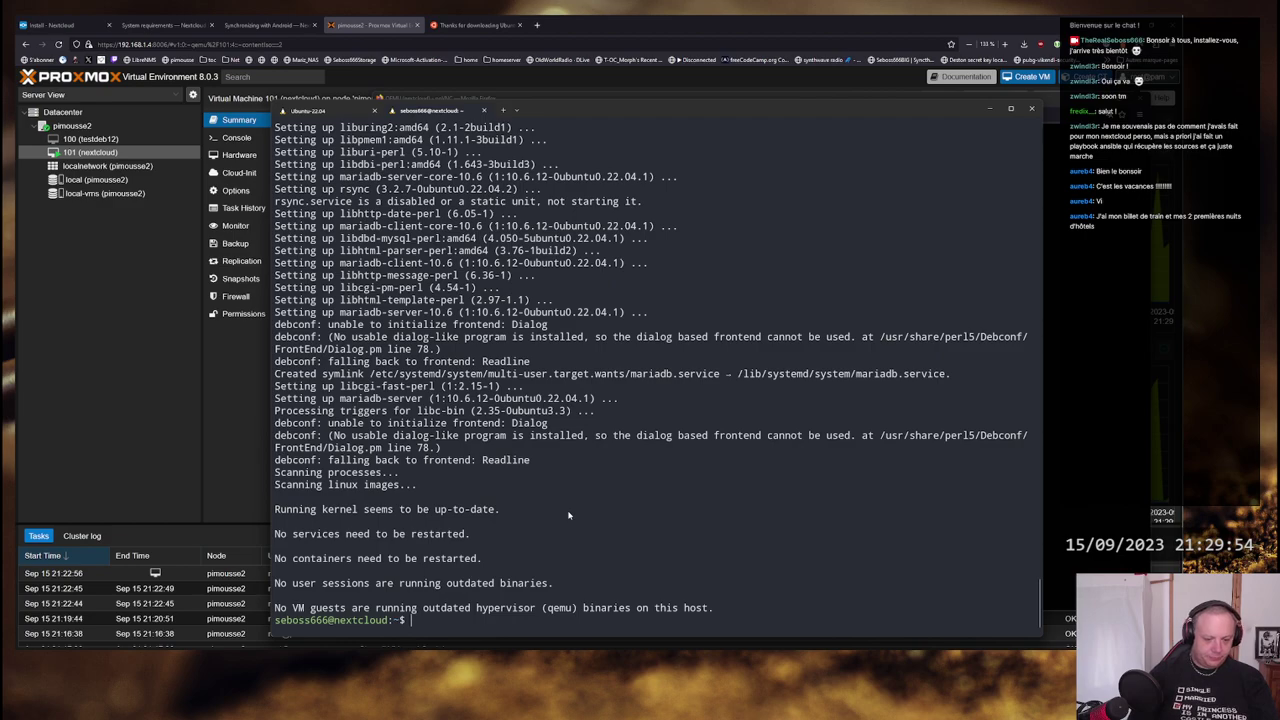
- Run mysql as the regular user, which is denied access
text(mysql)
key(Return)
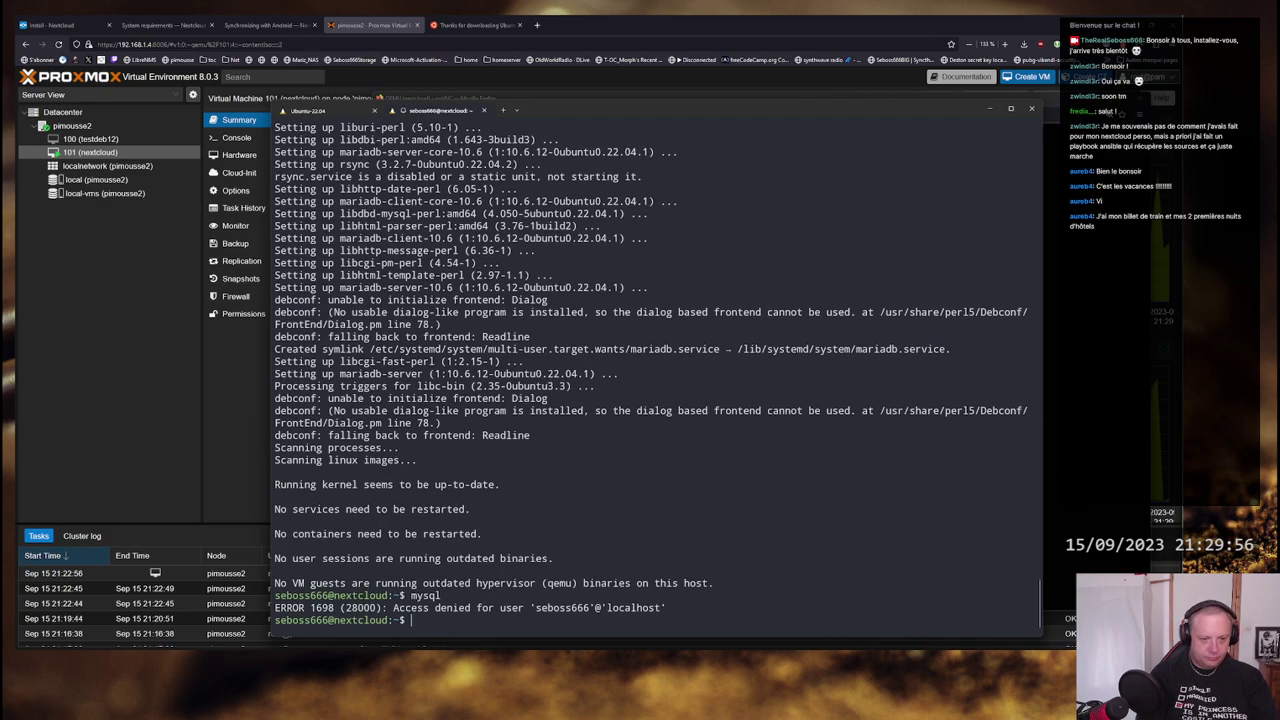
key(Up)
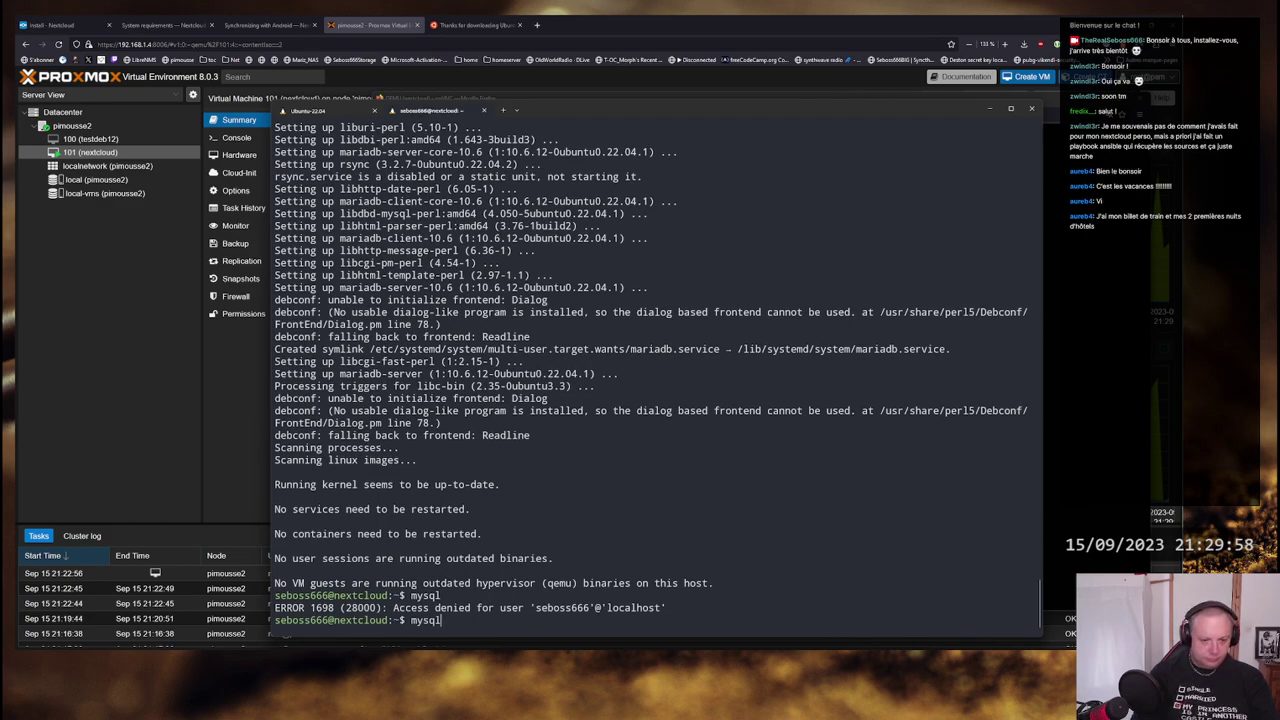
text(-roo)
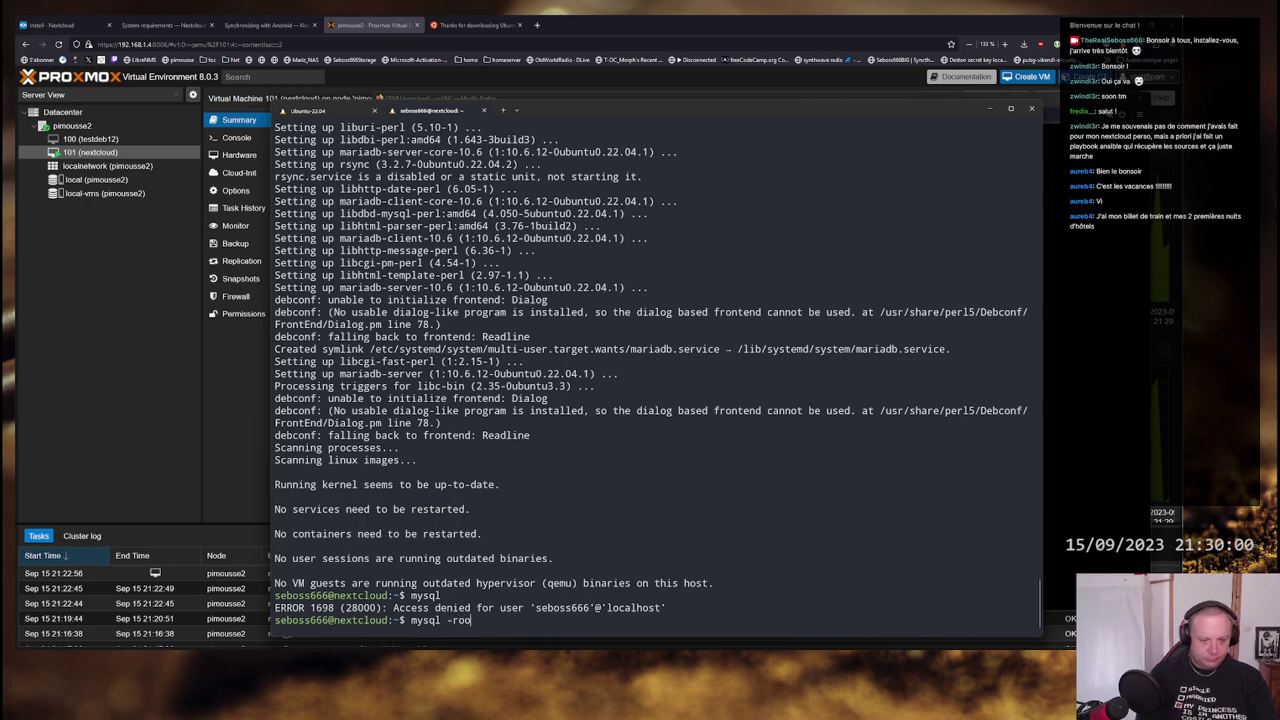
key(BackSpace)
key(BackSpace)
key(BackSpace)
key(BackSpace)
key(BackSpace)
key(BackSpace)
key(BackSpace)
key(BackSpace)
key(BackSpace)
key(BackSpace)
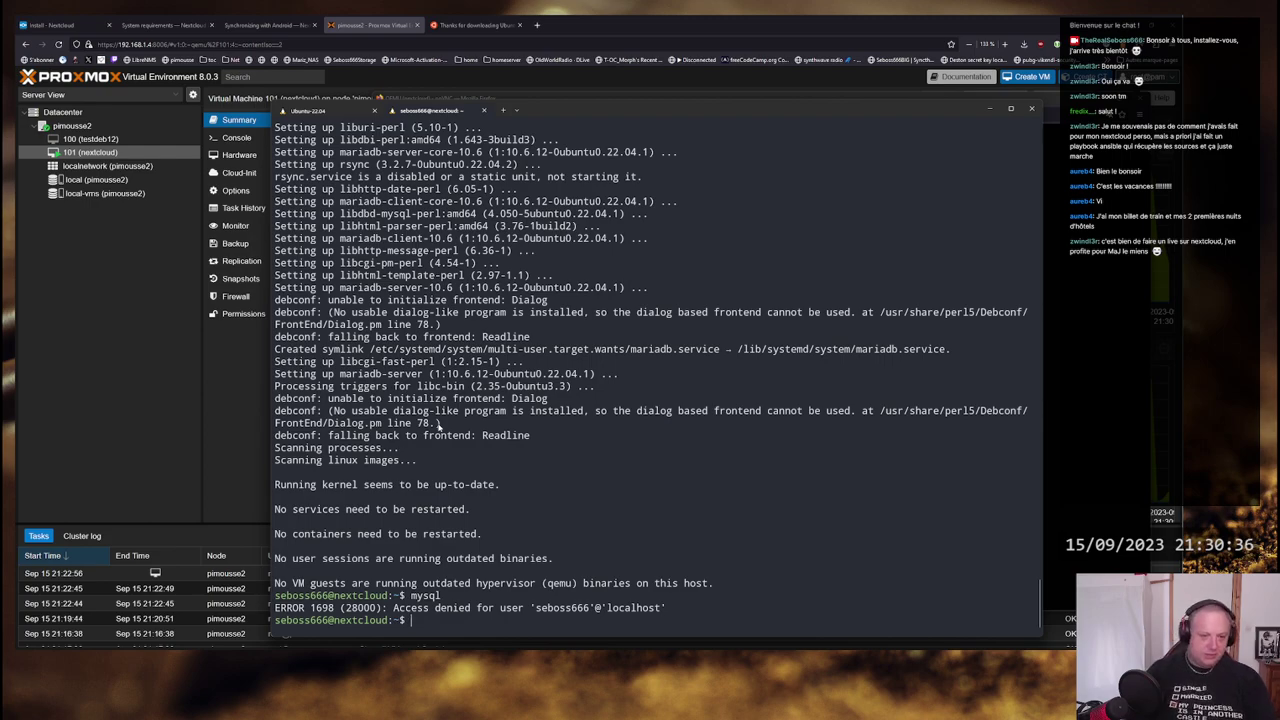
- Scroll back through the output and run mysql once more
drag(437, 425, 331, 413)
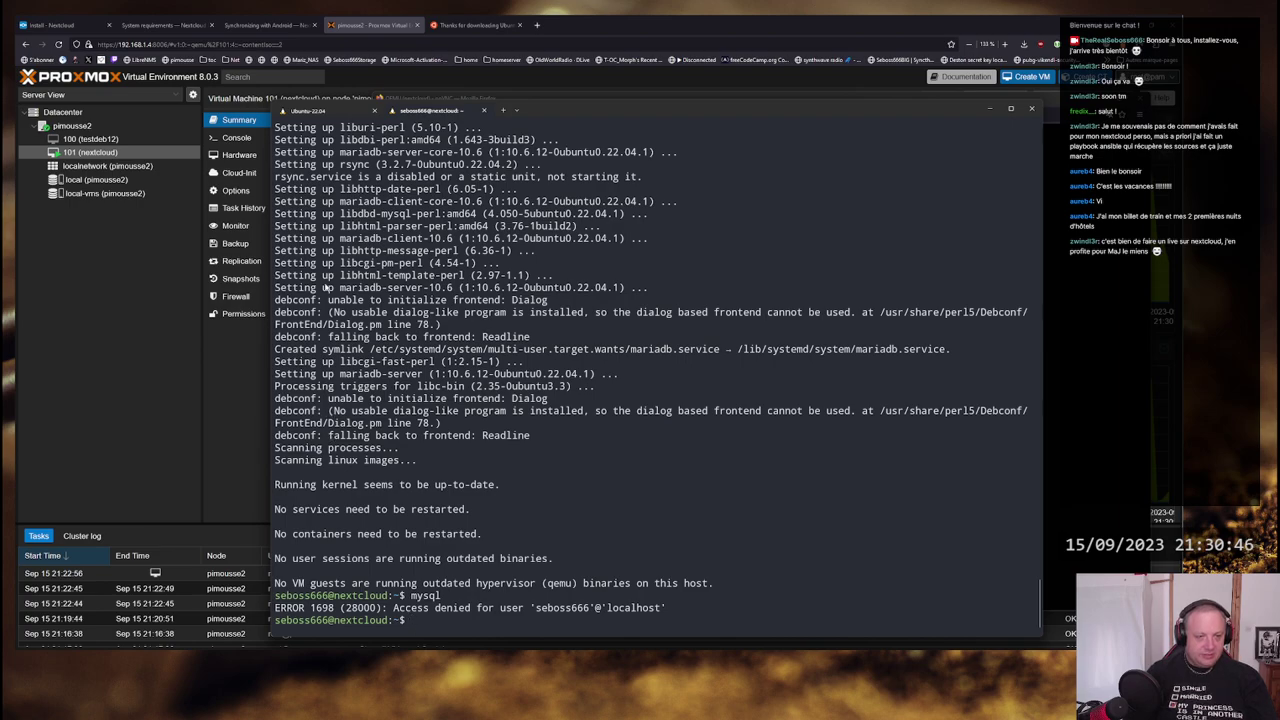
scroll(508, 460, up, 1)
scroll(508, 460, up, 6)
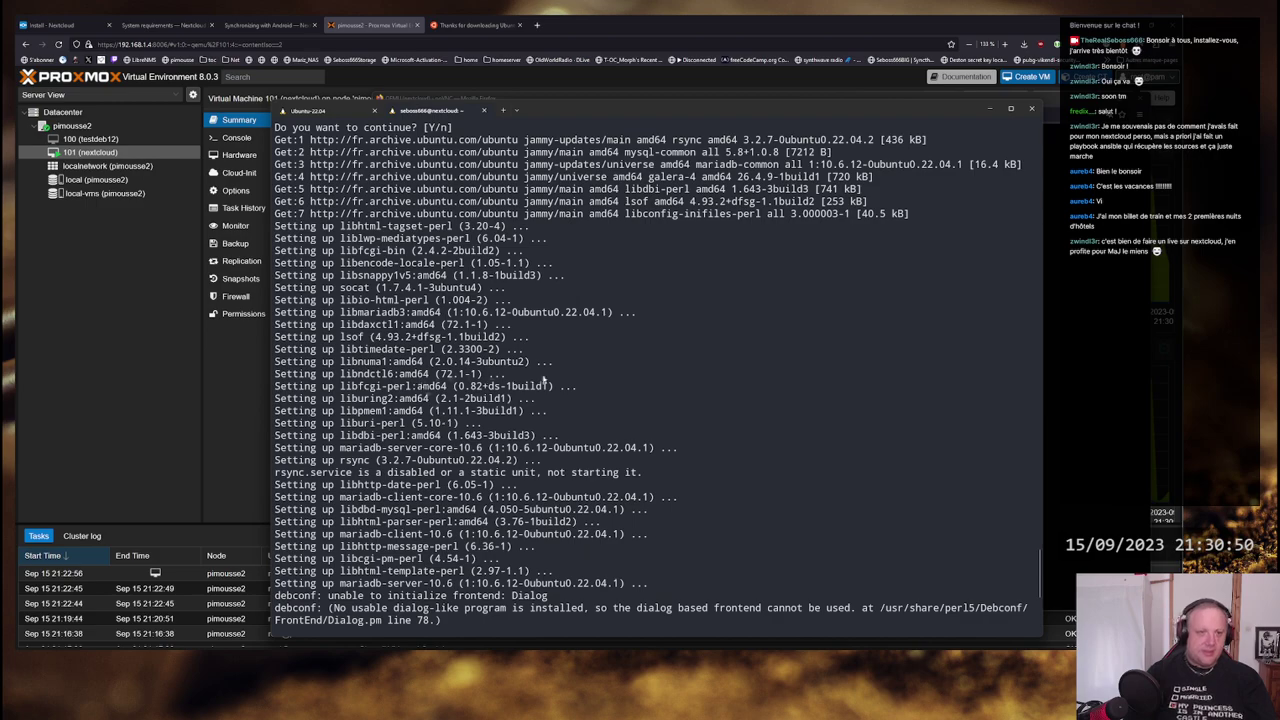
scroll(400, 396, up, 2)
scroll(400, 396, up, 1)
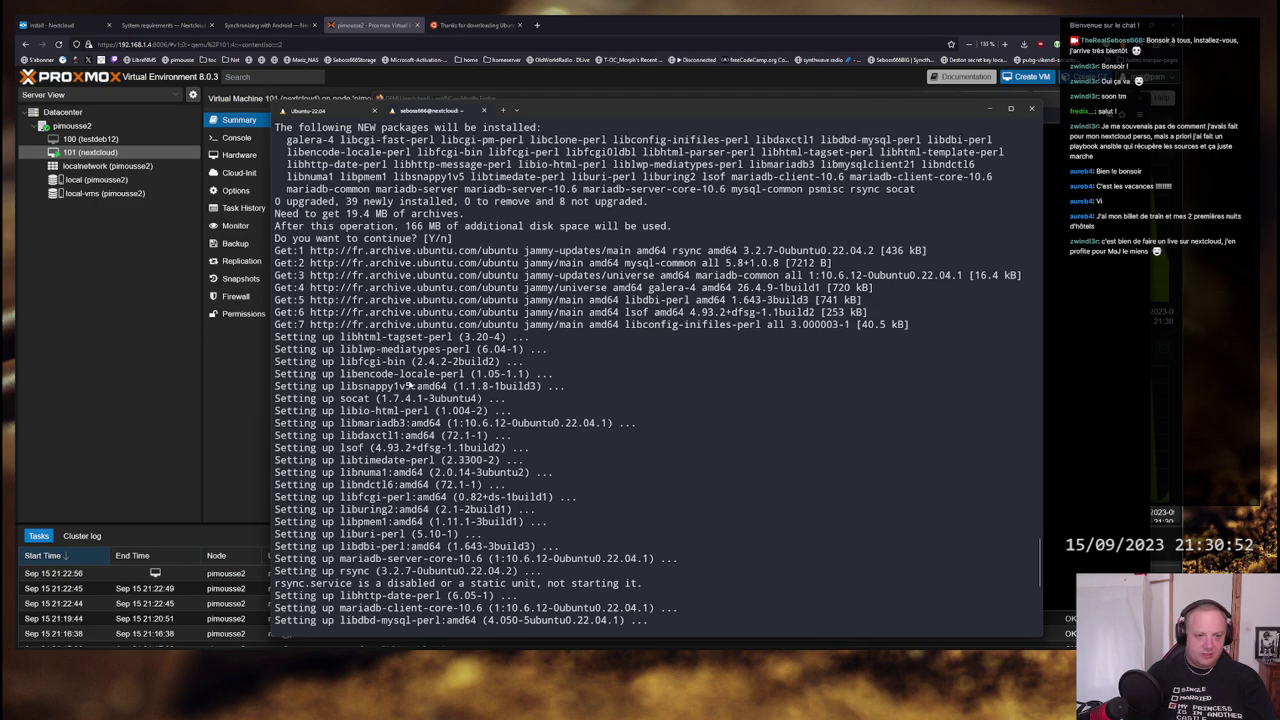
scroll(408, 385, down, 6)
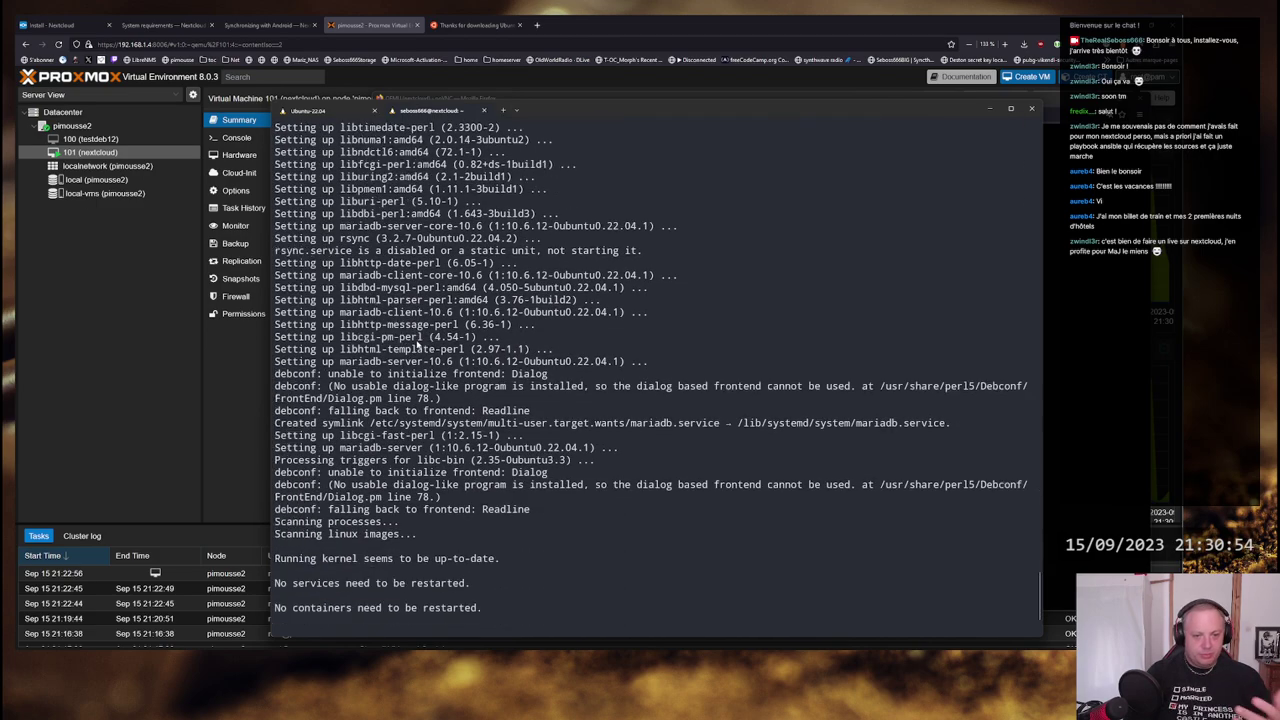
text(mysql)
key(Return)
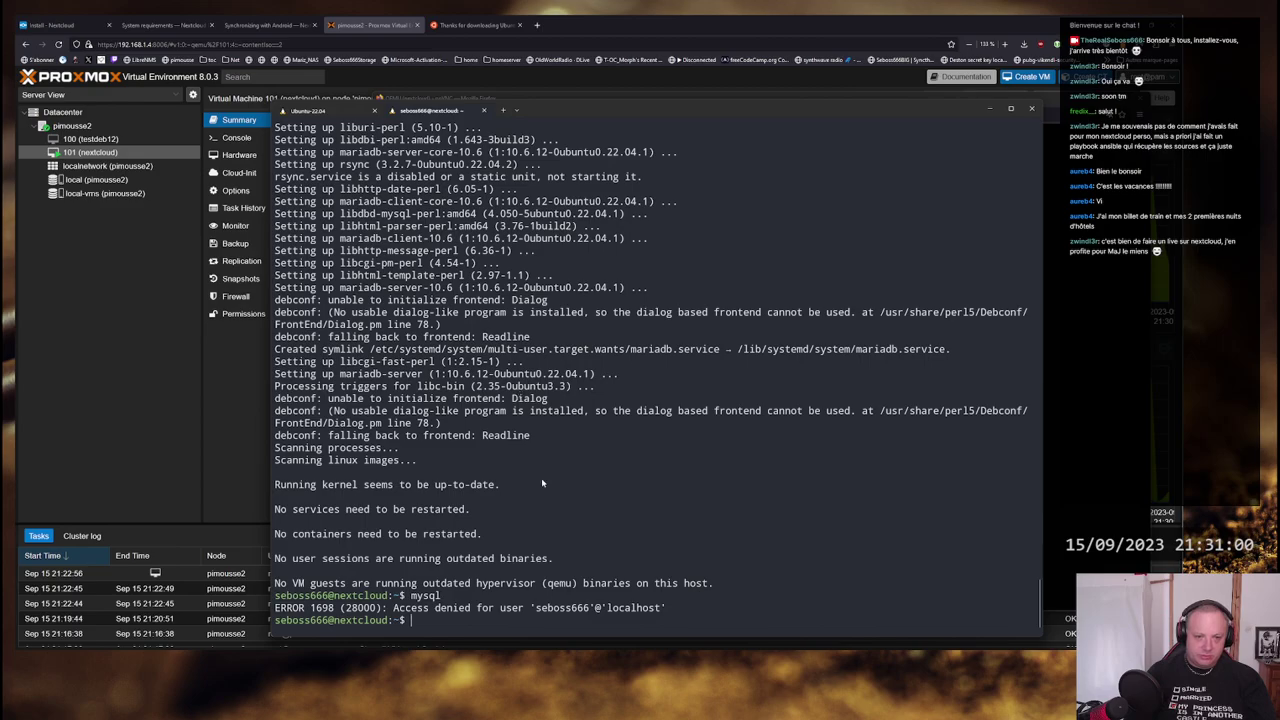
scroll(542, 483, up, 15)
scroll(546, 445, down, 13)
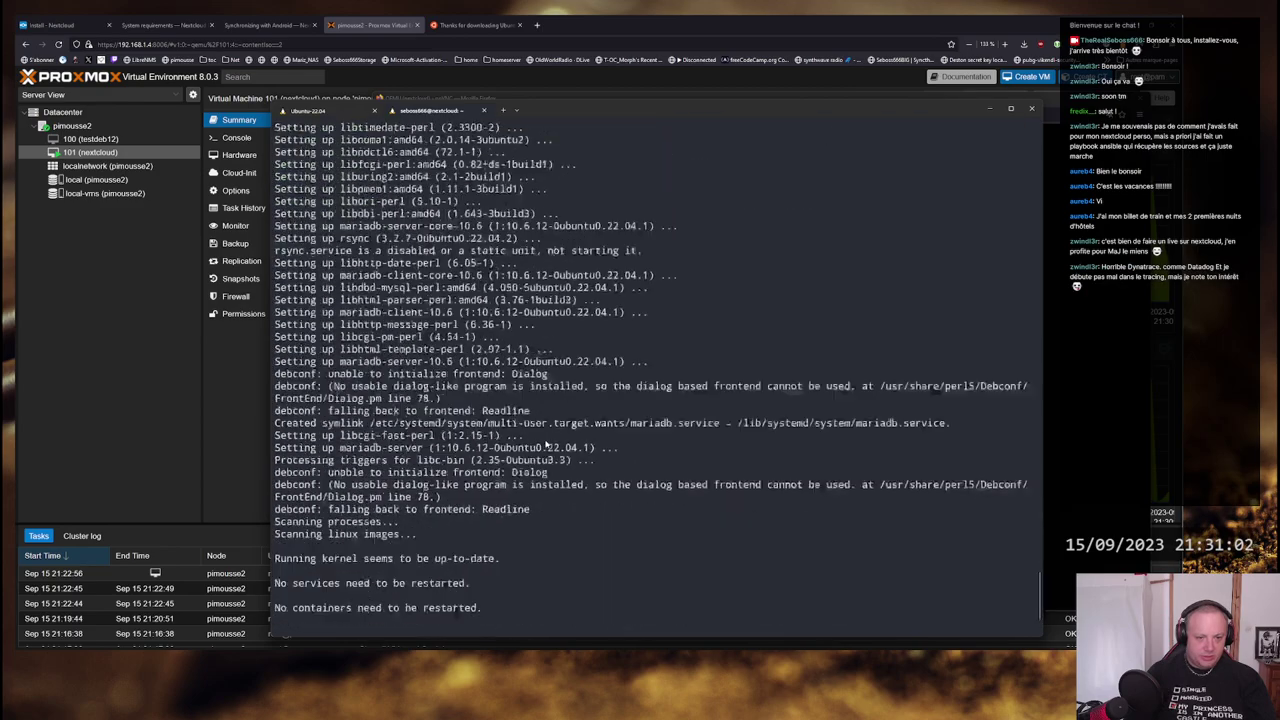
scroll(546, 445, down, 2)
- Switch to a root login shell with sudo su -
text(mysq)
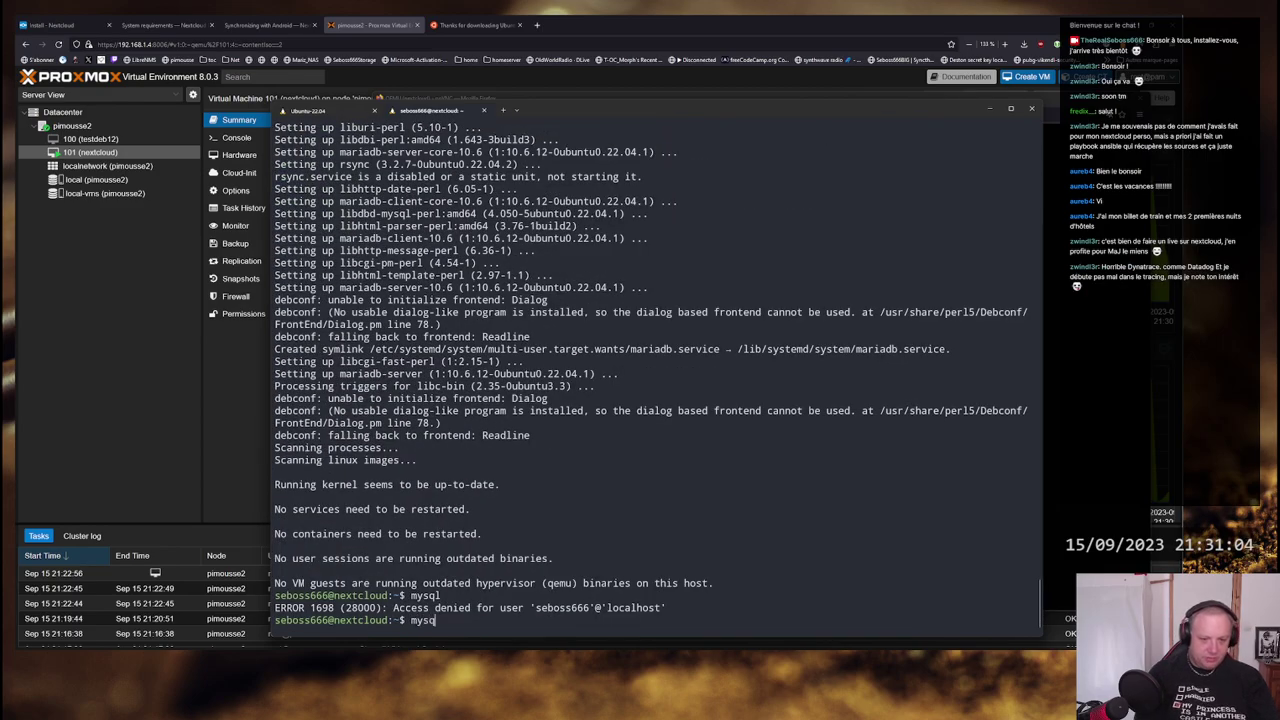
key(BackSpace)
key(BackSpace)
key(BackSpace)
key(BackSpace)
text(sudo )
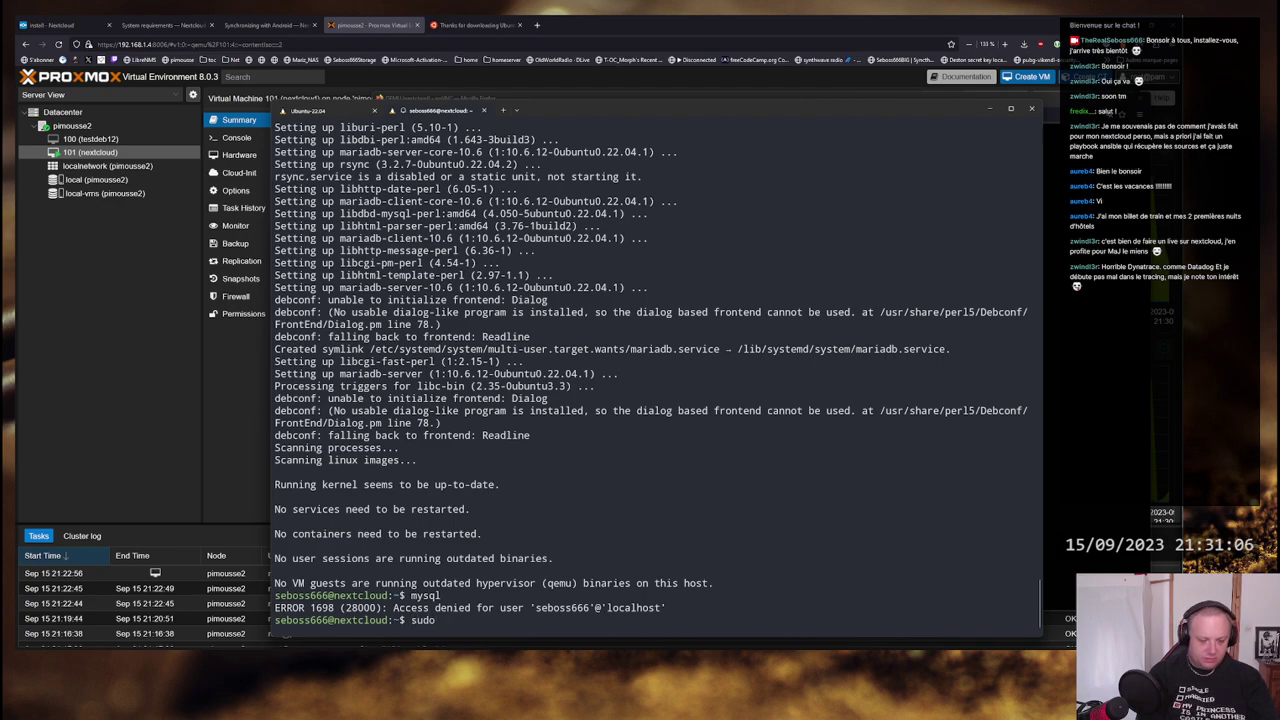
text(su -)
key(Return)
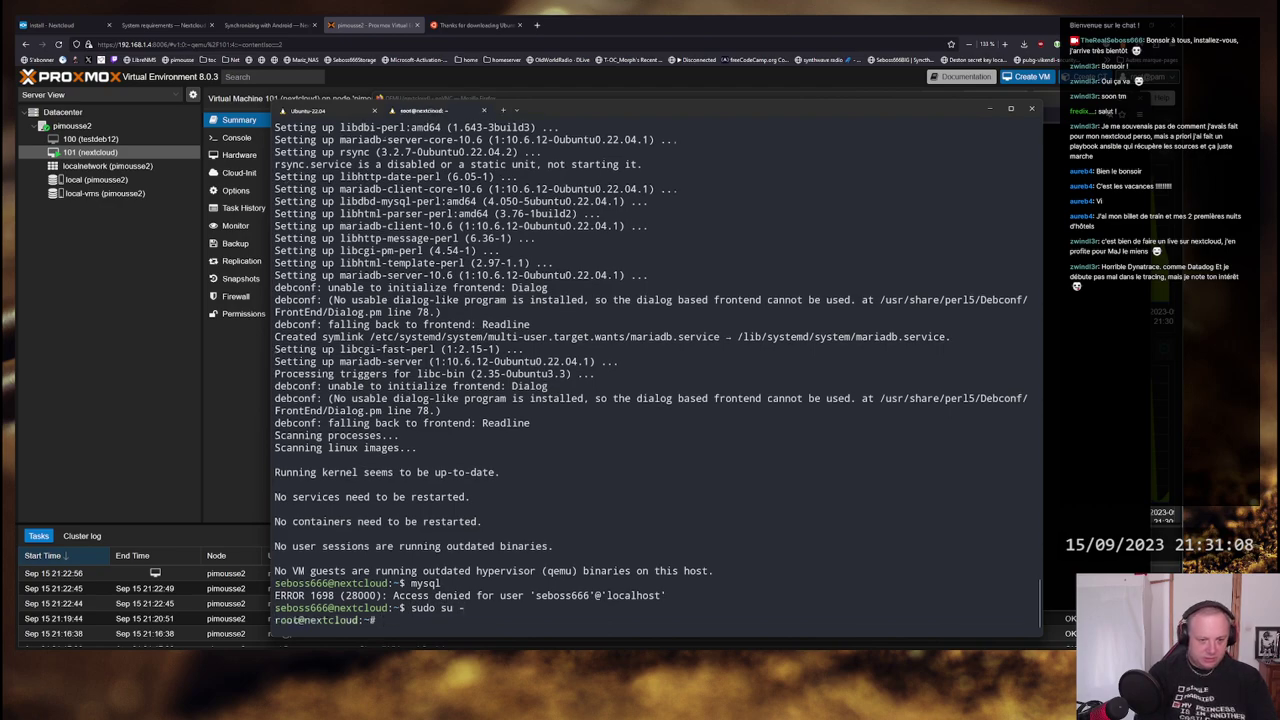
- Run the plain 'mysql' command as root on nextcloud to reach the MariaDB prompt
text(mysql -u)
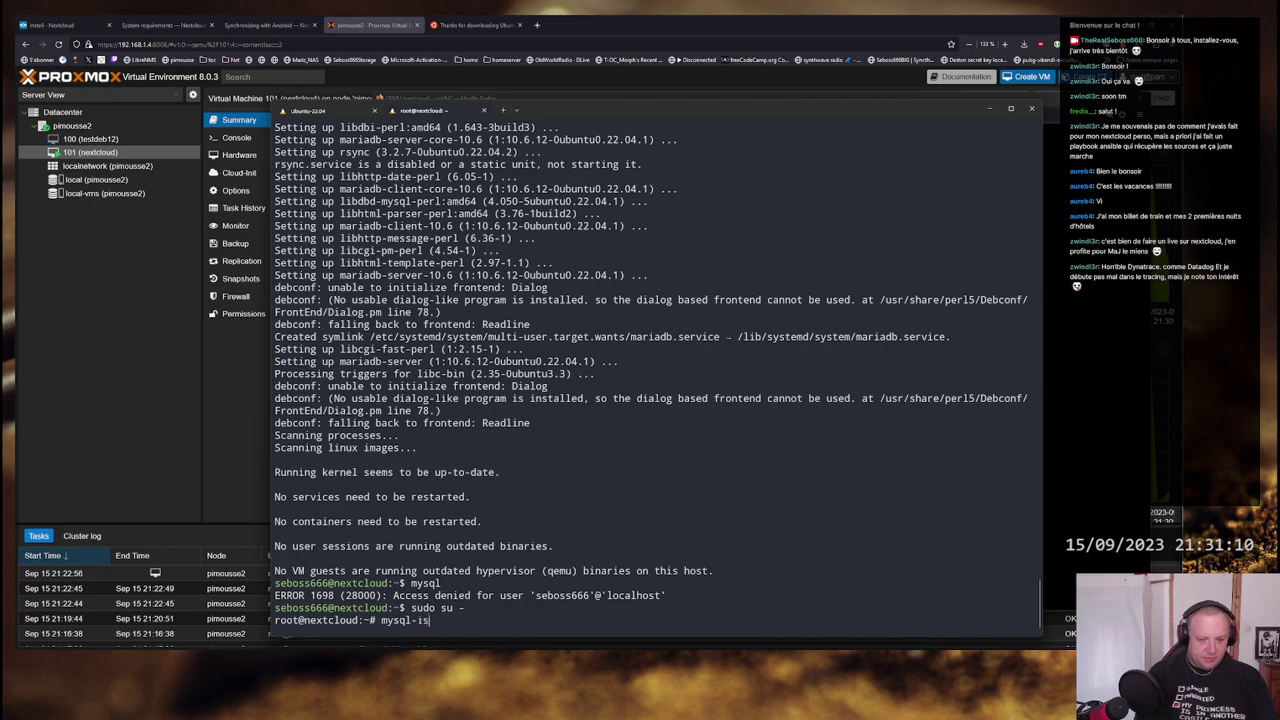
key(BackSpace)
key(BackSpace)
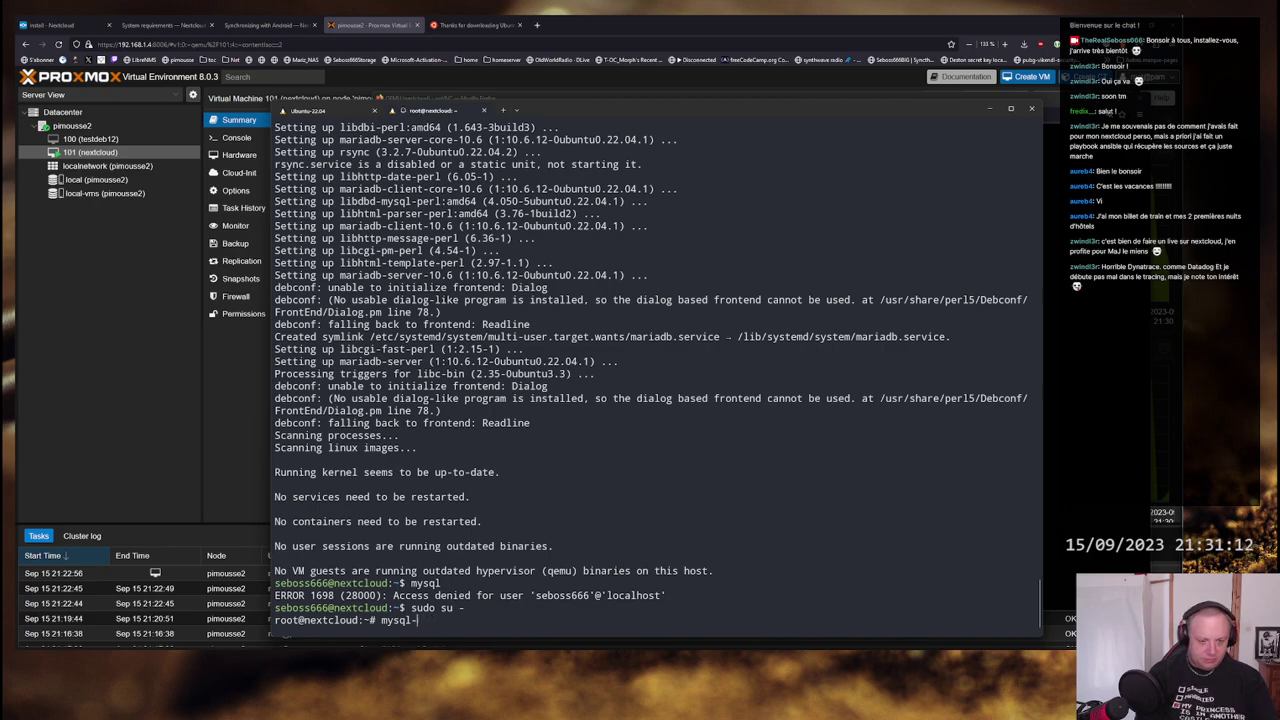
key(BackSpace)
key(BackSpace)
key(BackSpace)
key(BackSpace)
key(BackSpace)
key(BackSpace)
key(BackSpace)
text(sud)
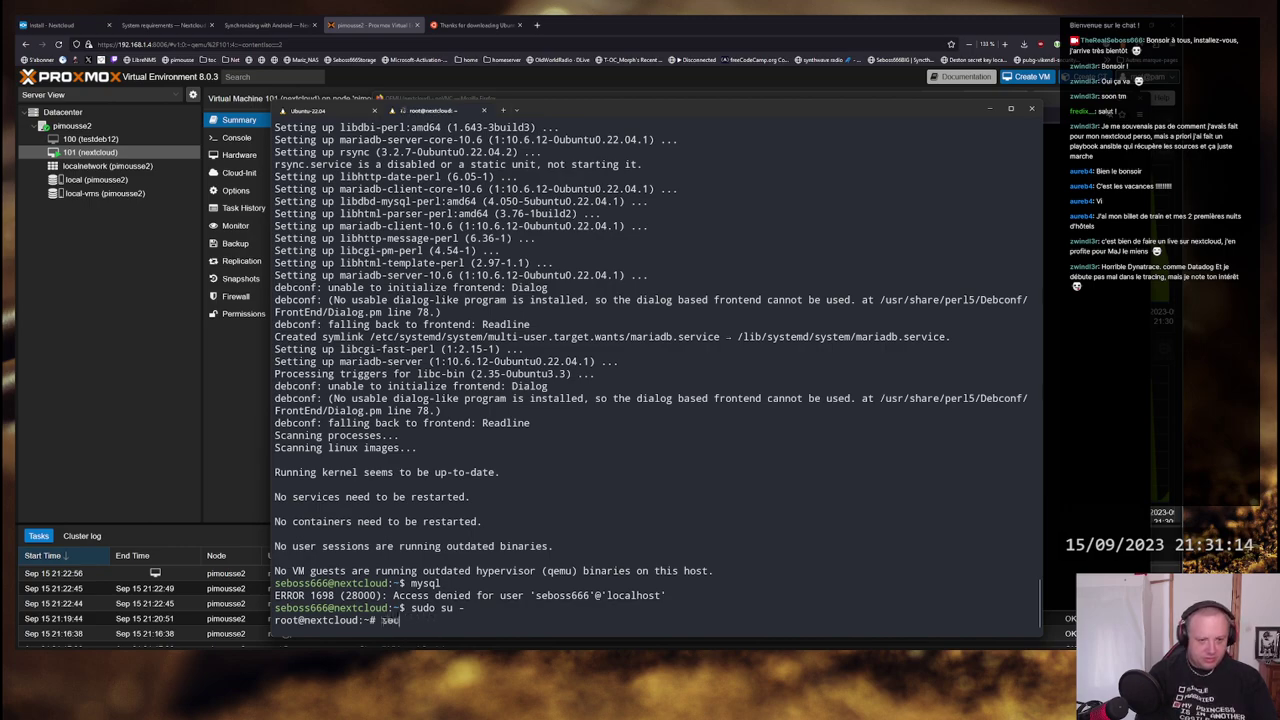
key(BackSpace)
key(BackSpace)
key(BackSpace)
text(m)
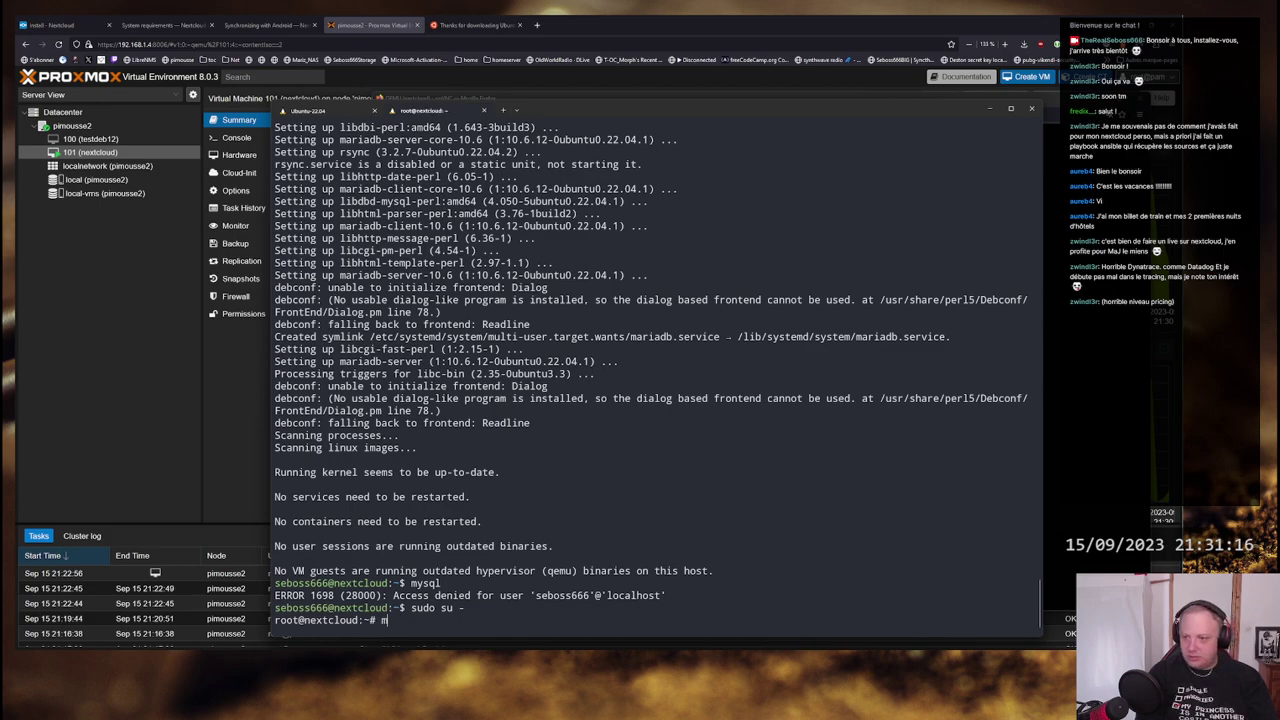
text(ysql)
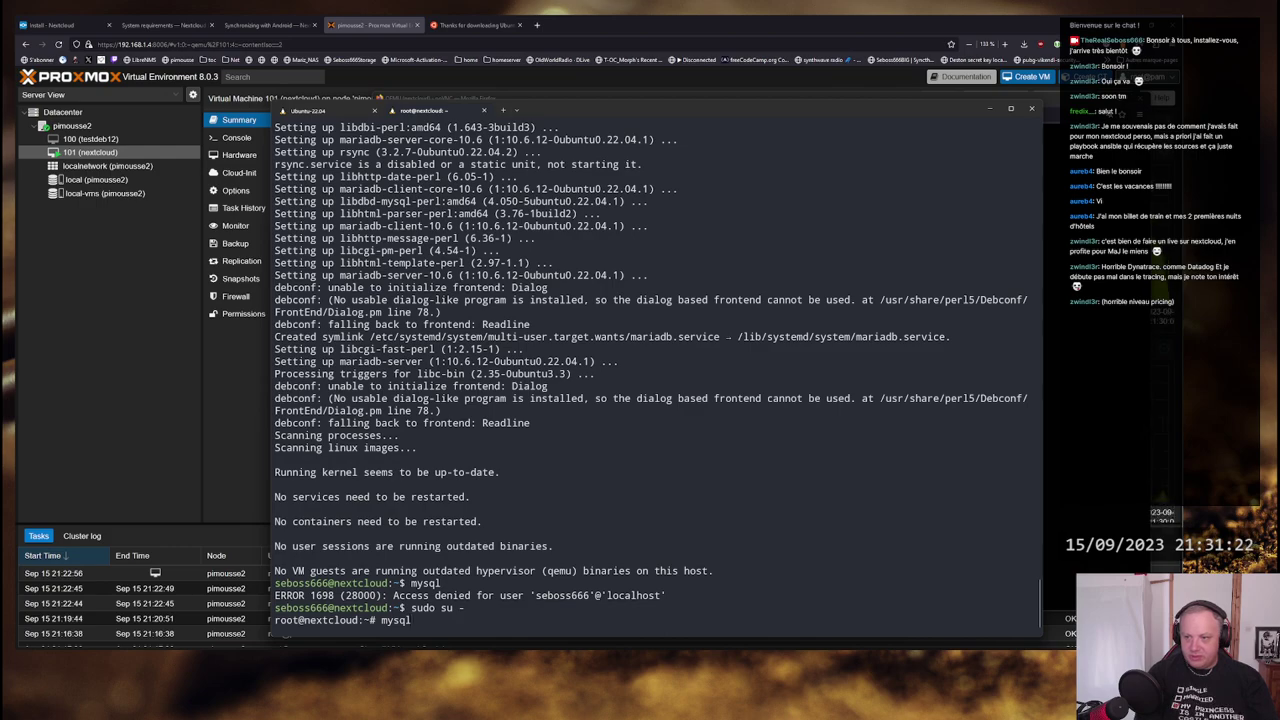
key(Return)
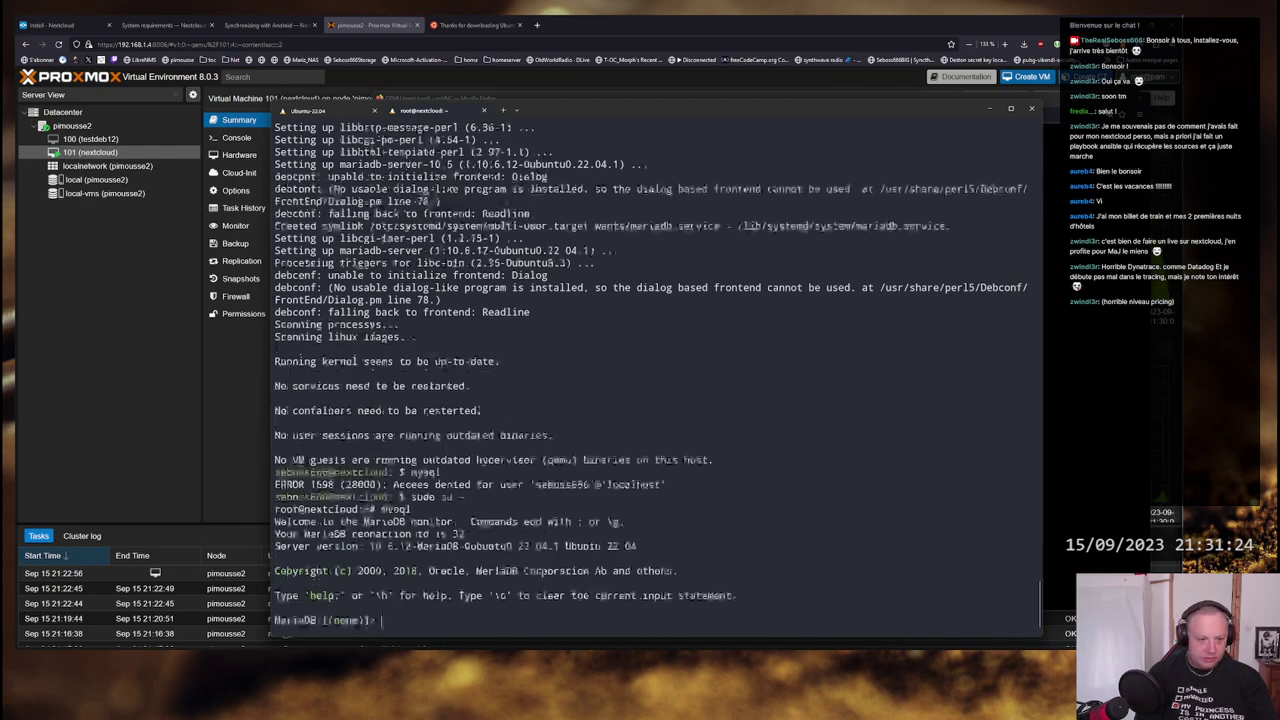
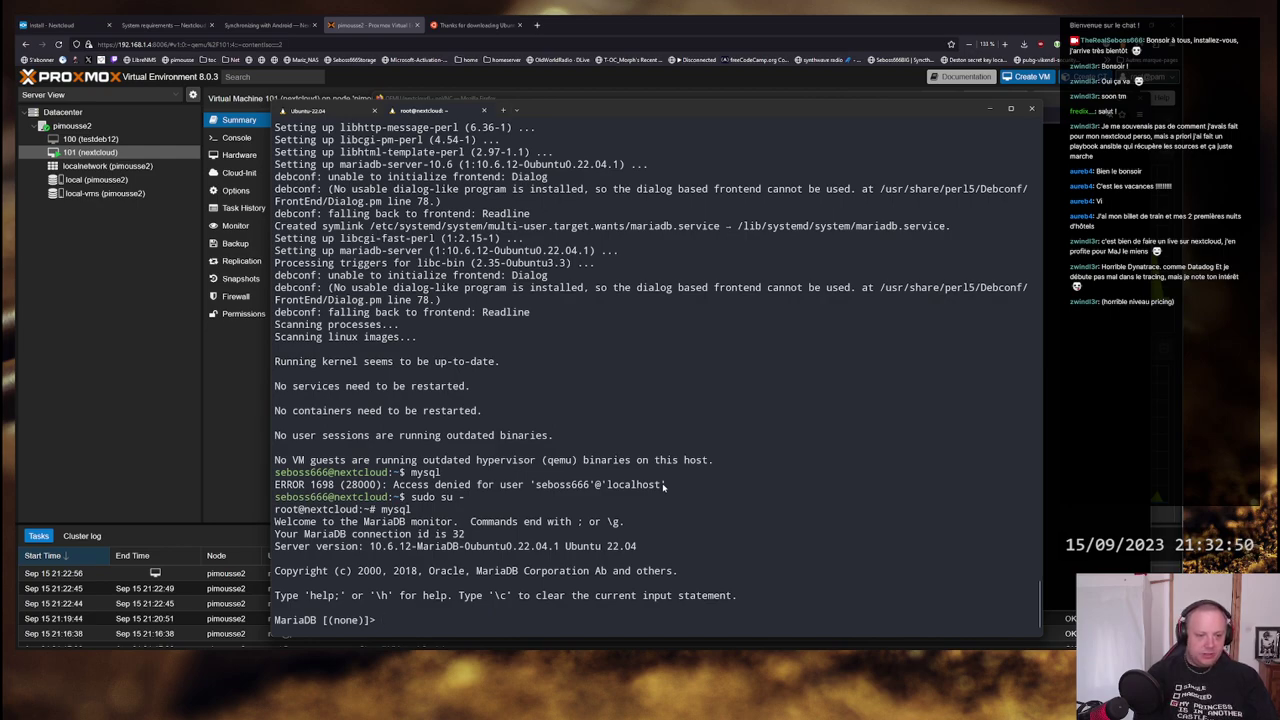
- Run SHOW DATABASES; in MariaDB to list the four default databases, then view the Nextcloud requirements page
text(qui)
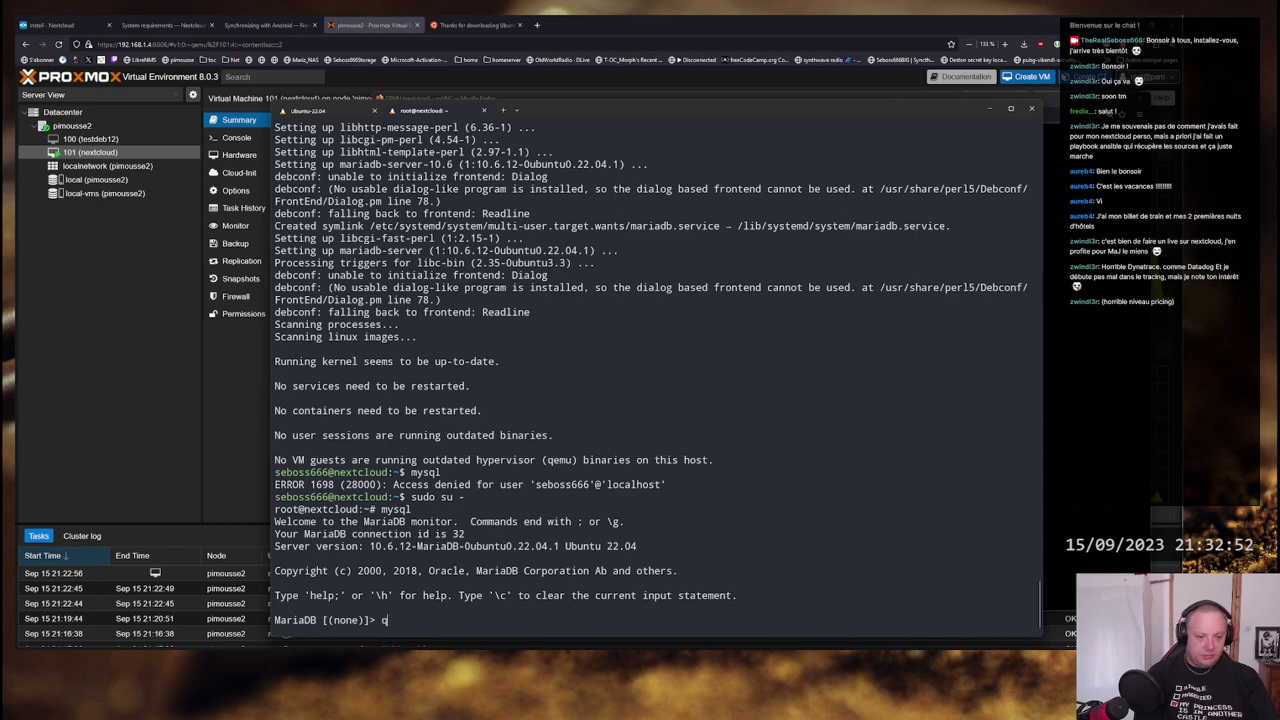
key(BackSpace)
key(BackSpace)
key(BackSpace)
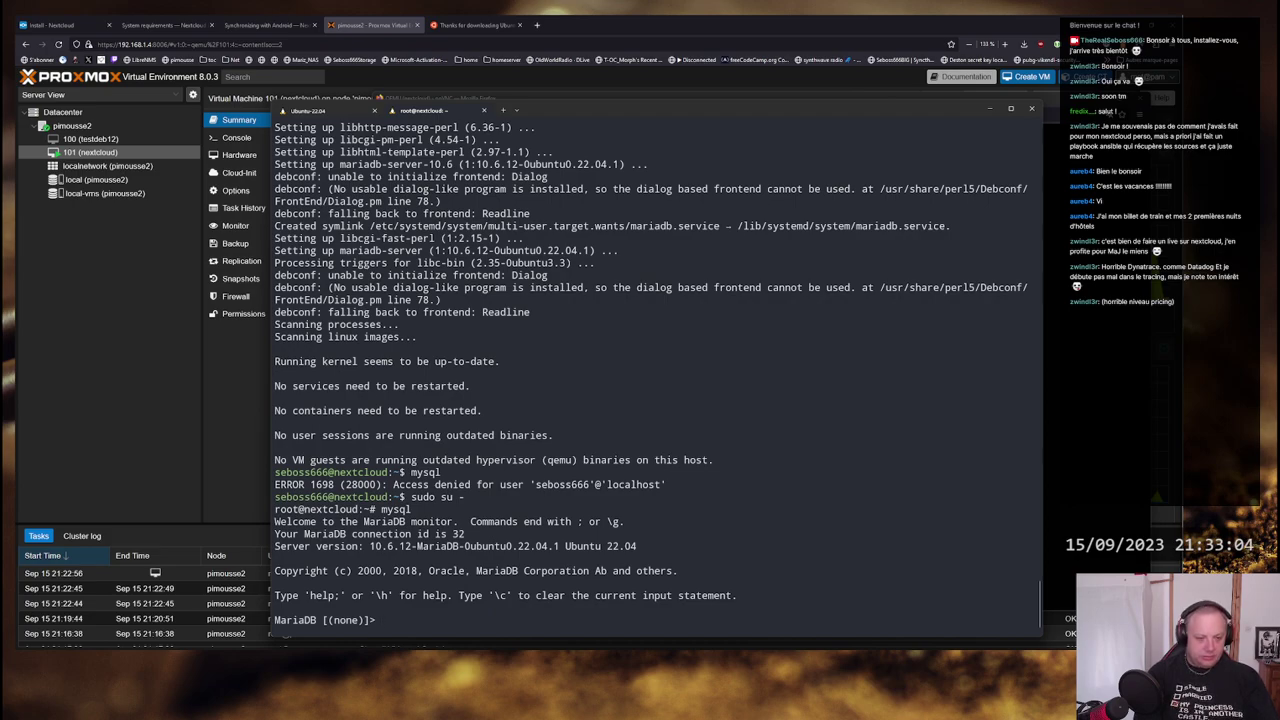
text(show datab)
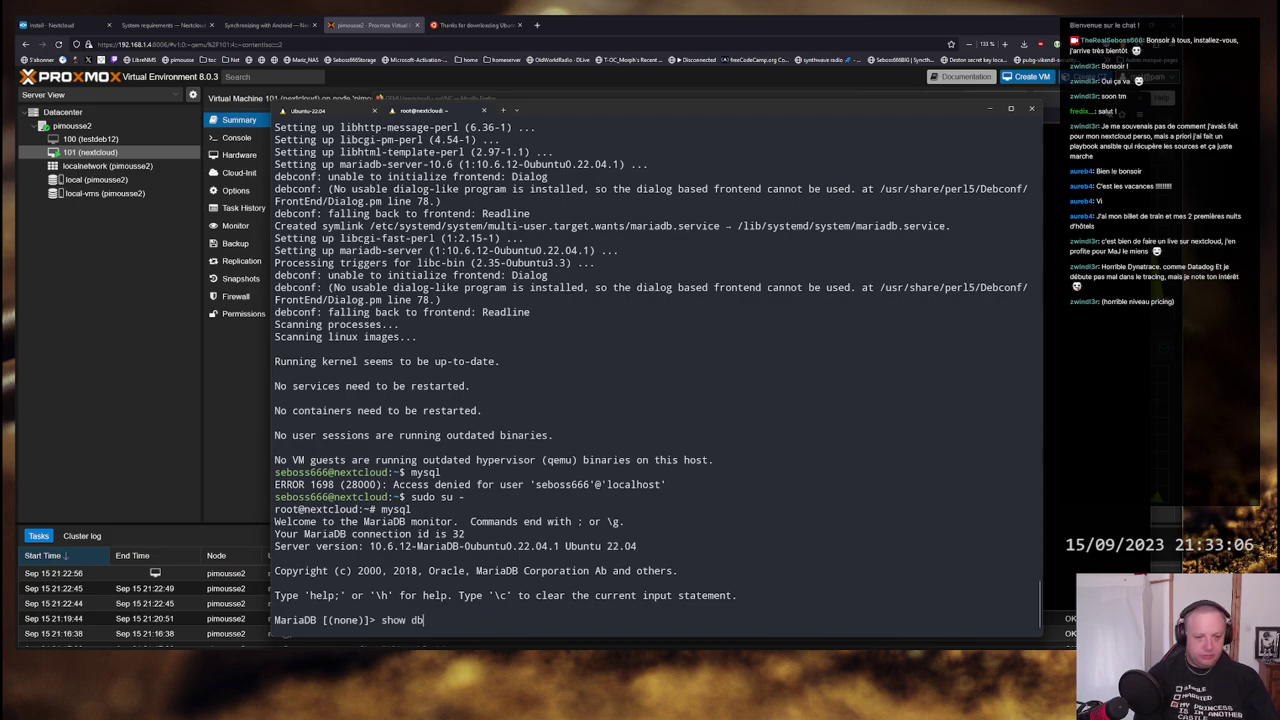
text(ase)
key(Return)
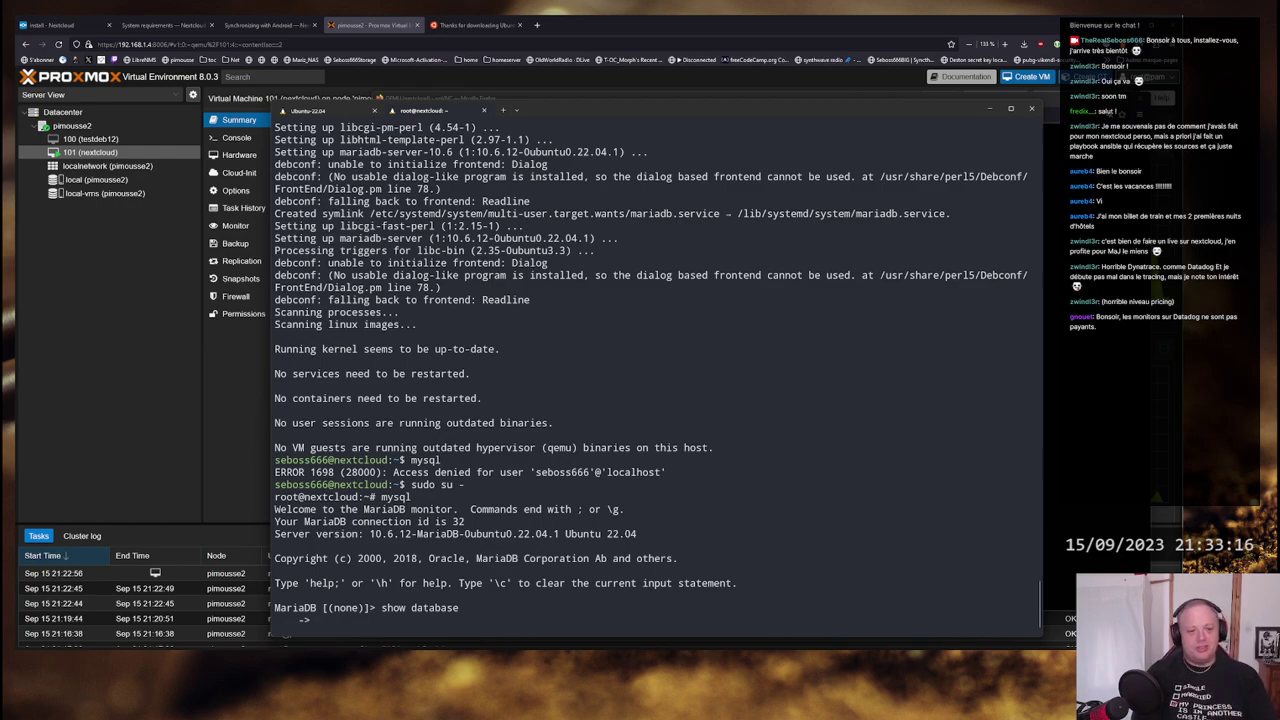
text(;)
key(Return)
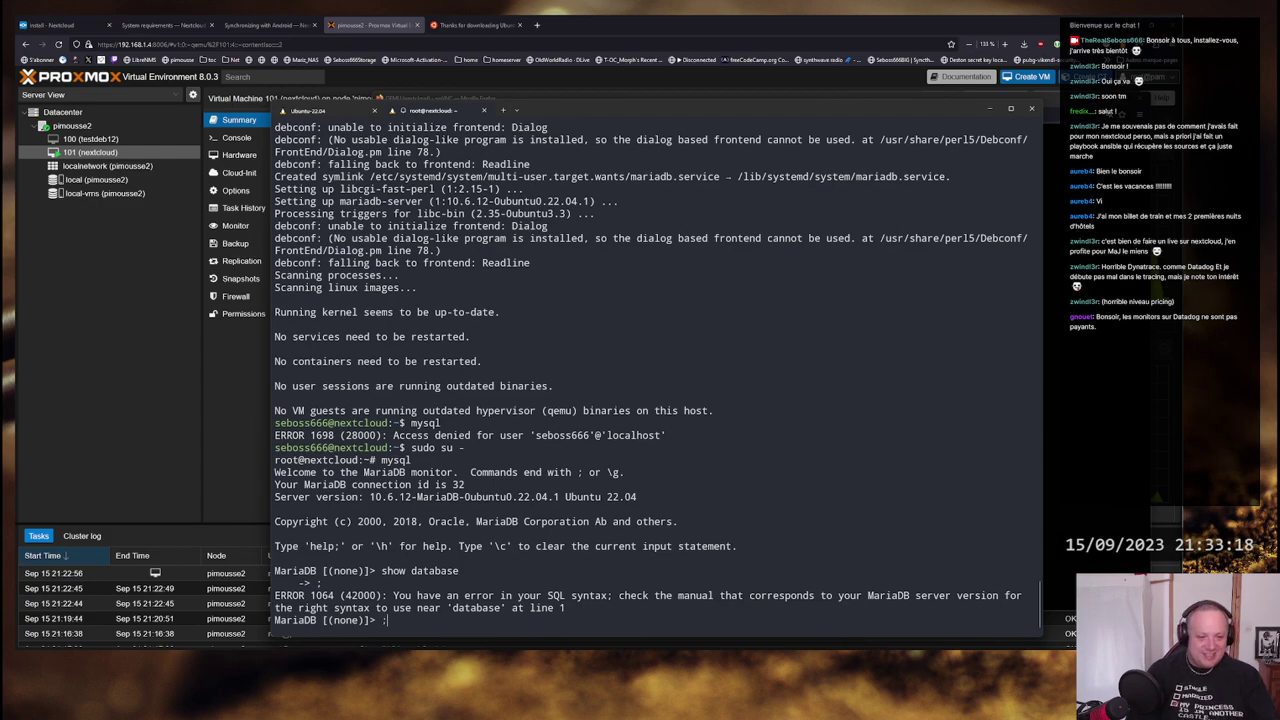
key(Up)
text(s;)
key(Return)
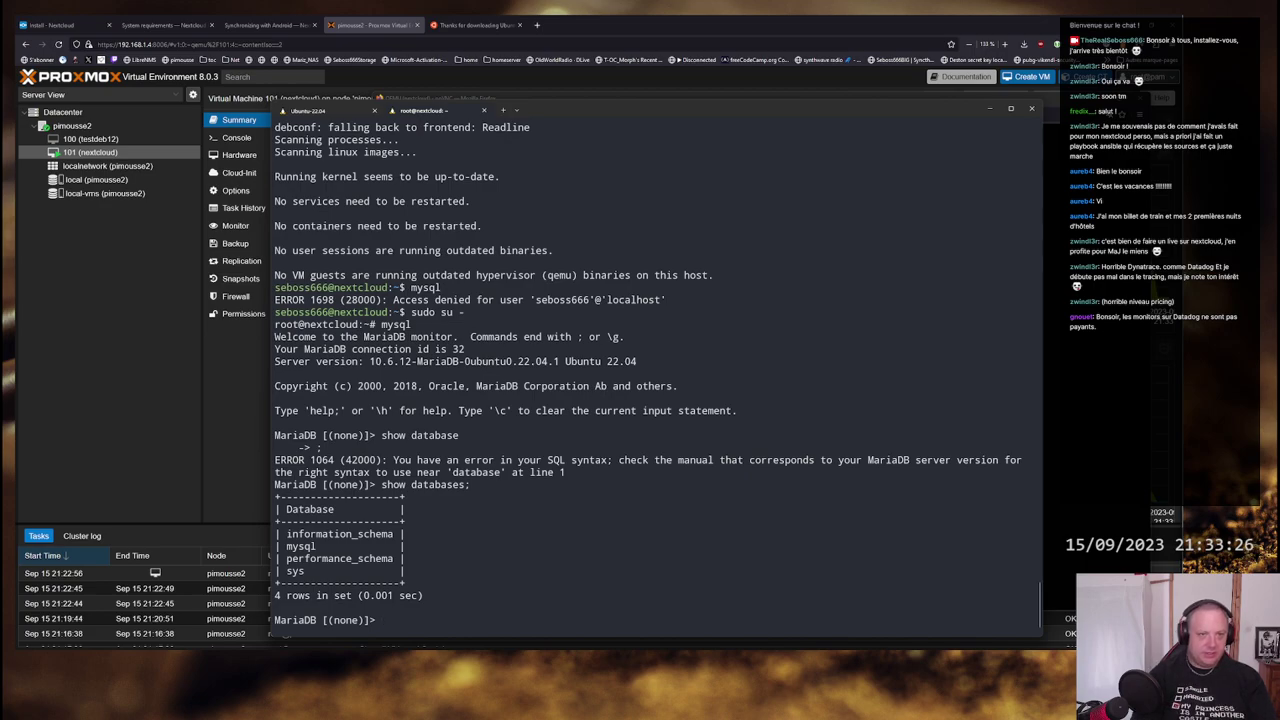
click(165, 24)
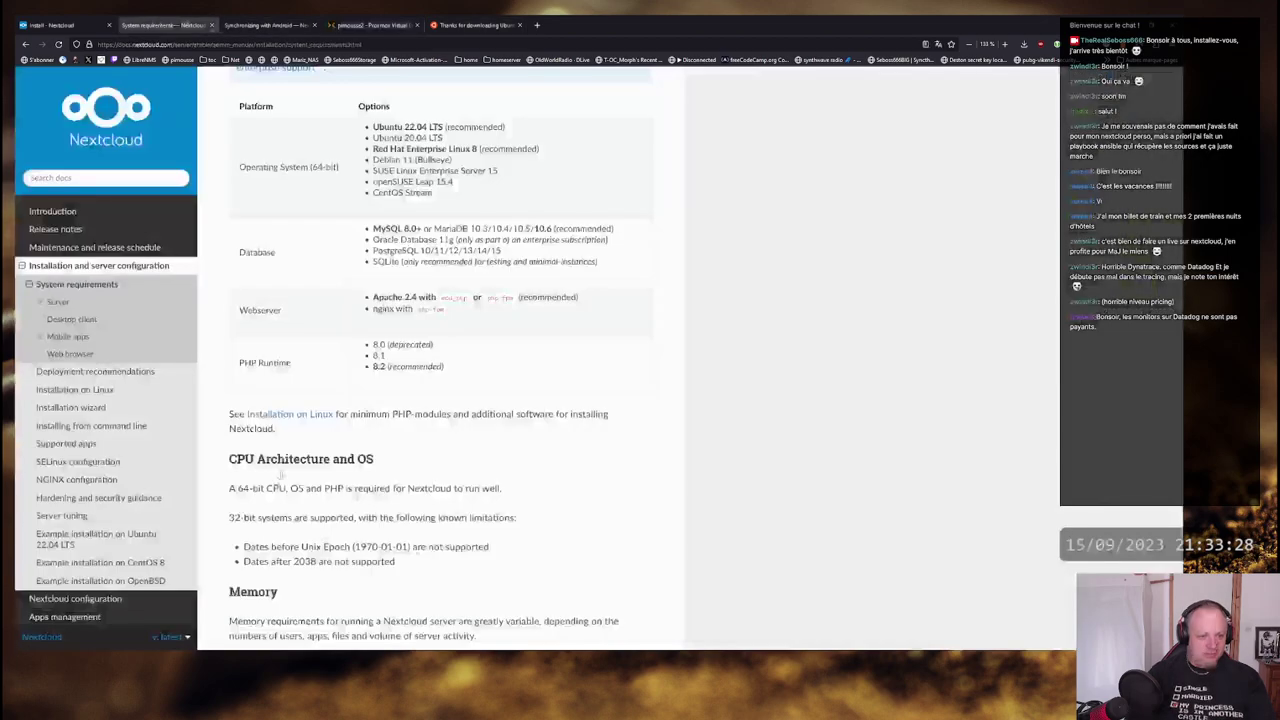
- Highlight the InnoDB, READ COMMITTED and binary logging 'Disabled' database requirement lines
scroll(440, 360, down, 5)
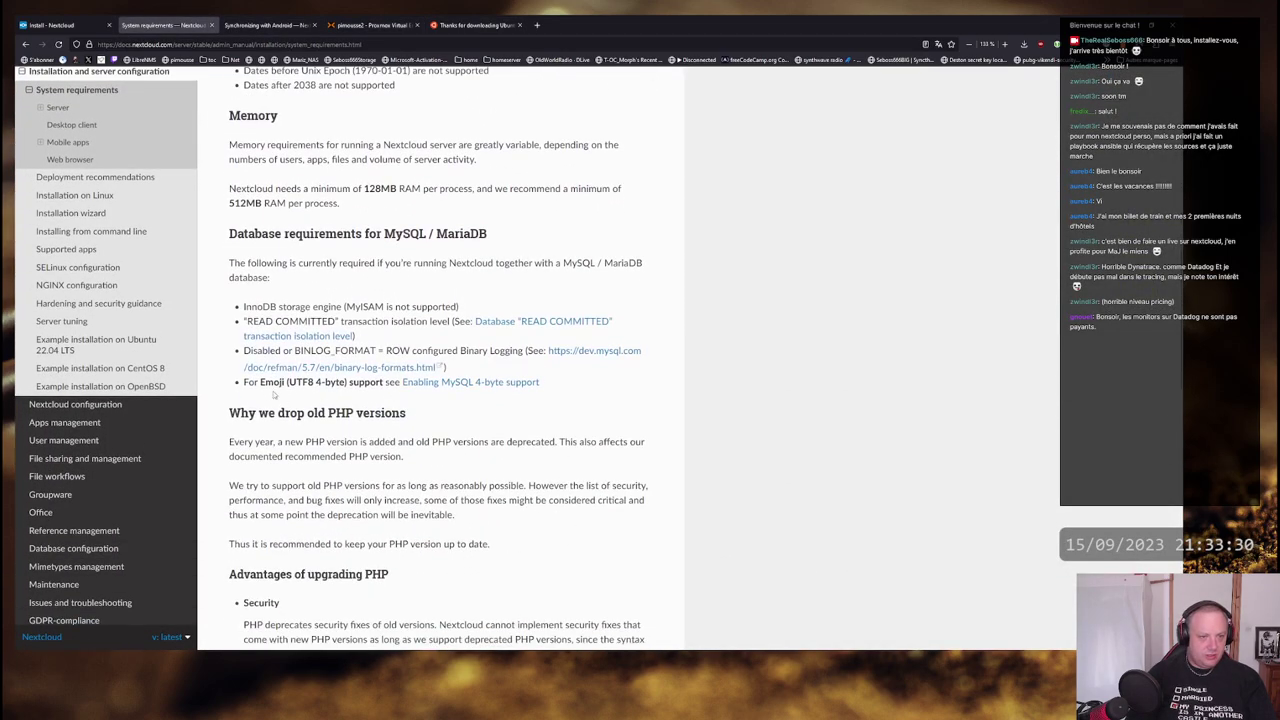
drag(244, 307, 442, 307)
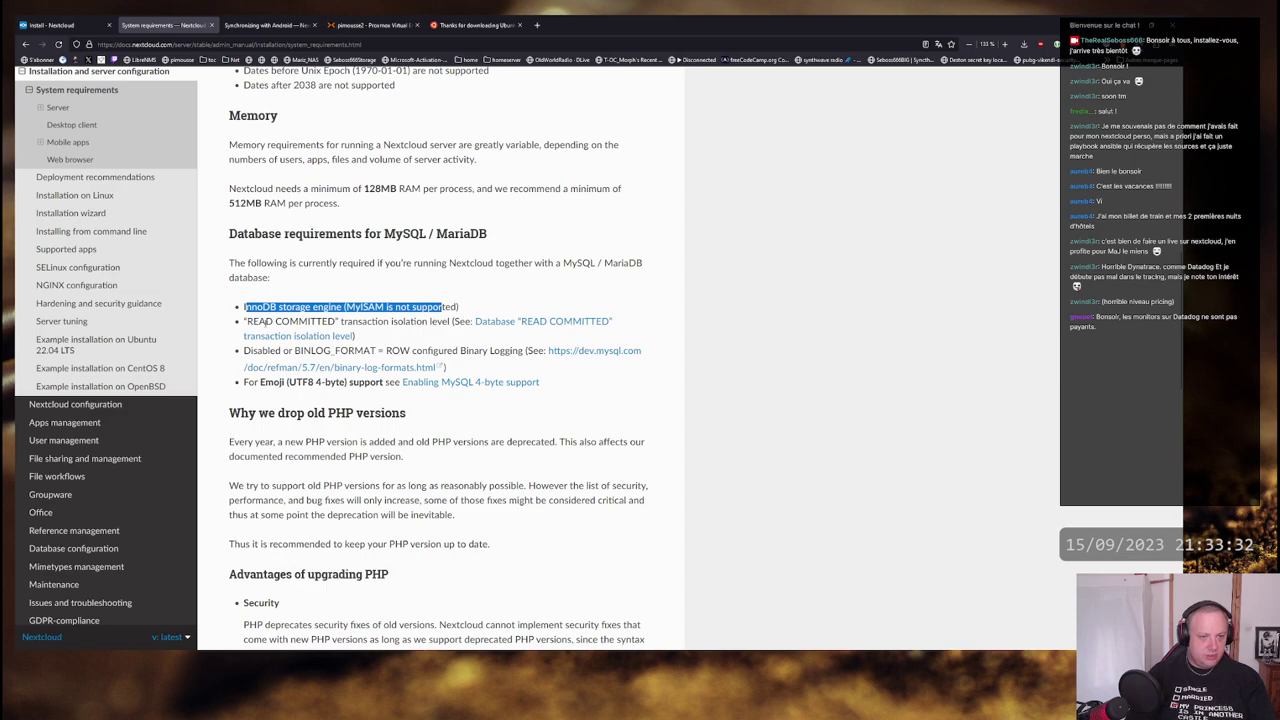
drag(252, 321, 448, 321)
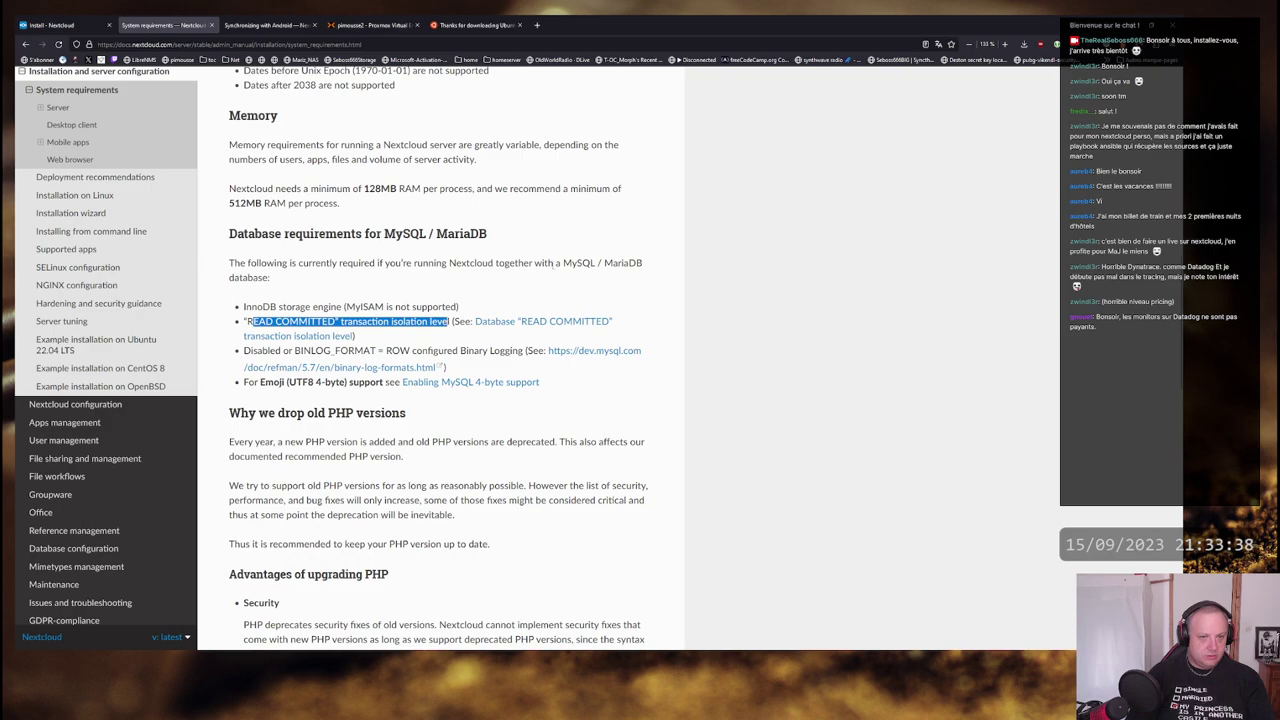
click(248, 321)
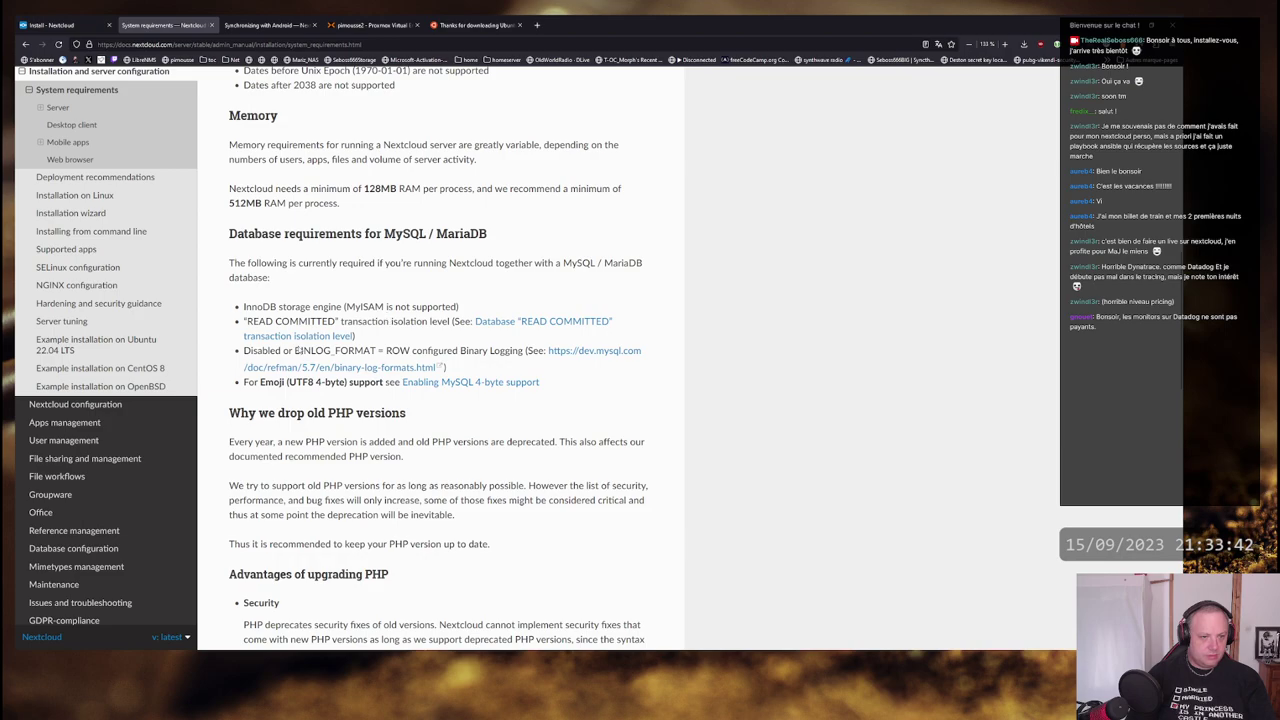
drag(243, 350, 518, 350)
click(520, 350)
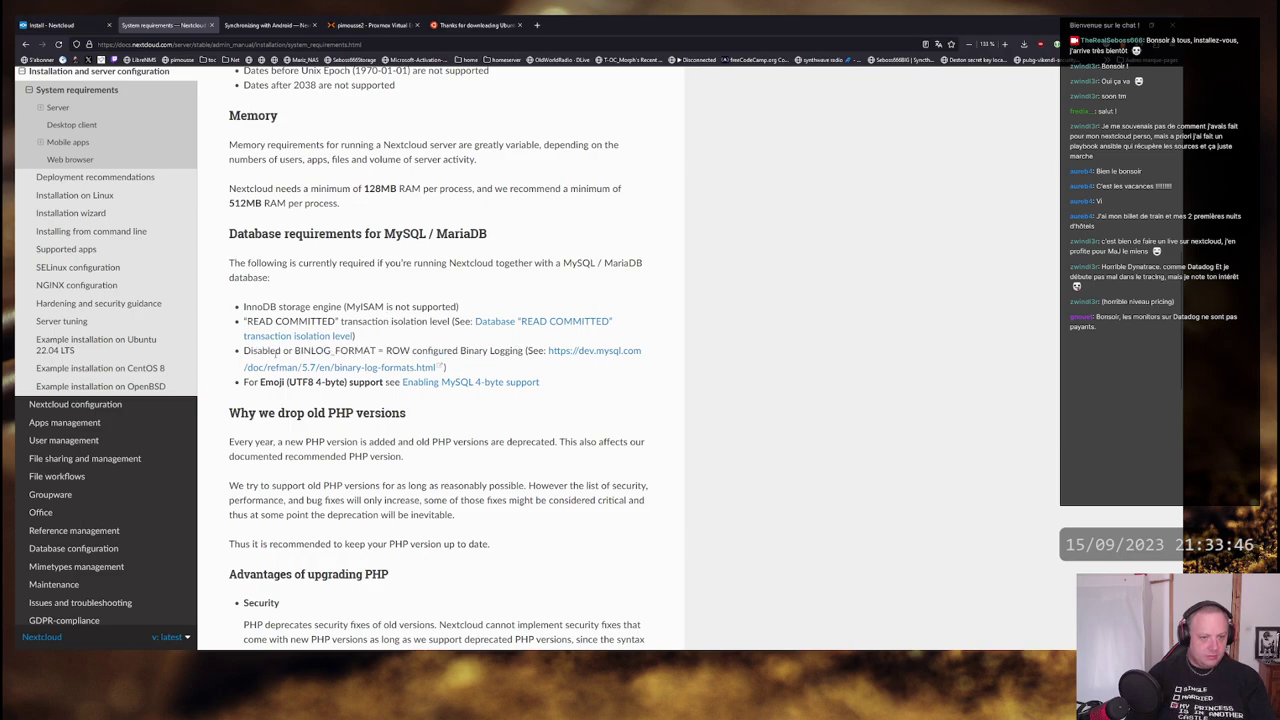
double_click(270, 351)
click(336, 351)
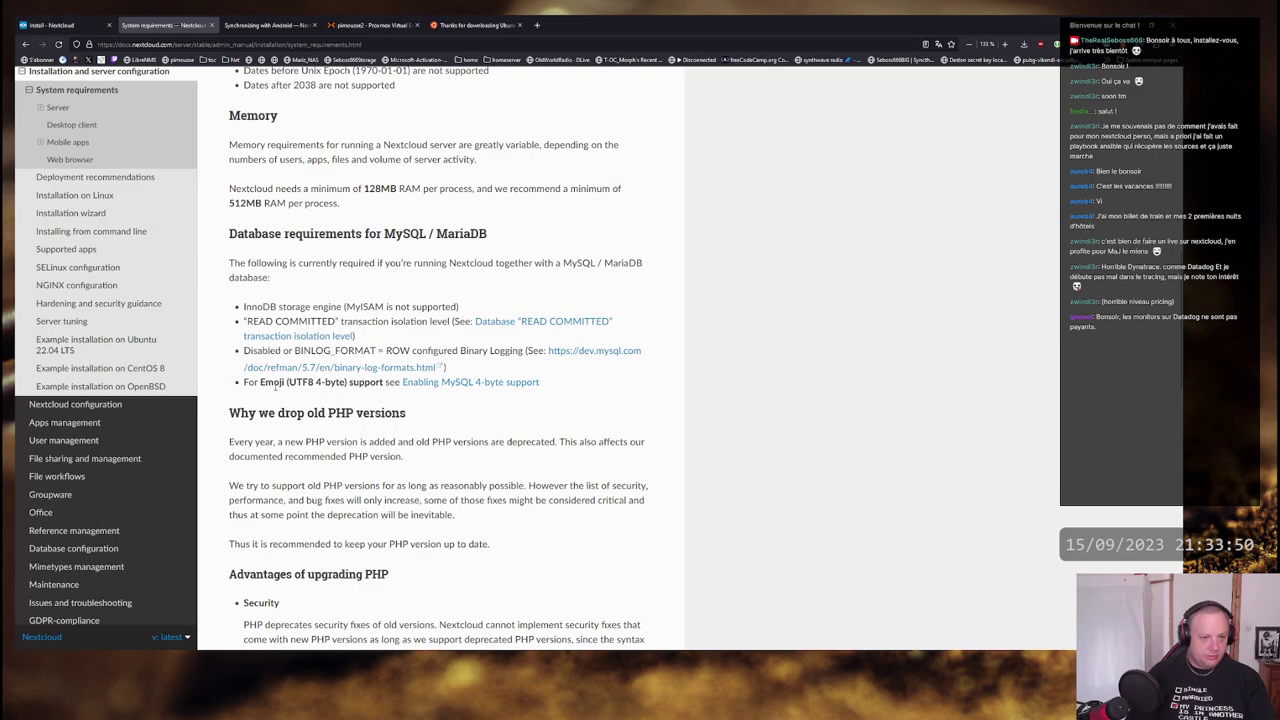
- Scroll through the rest of the database requirements, then return to the MariaDB terminal
scroll(472, 398, down, 1)
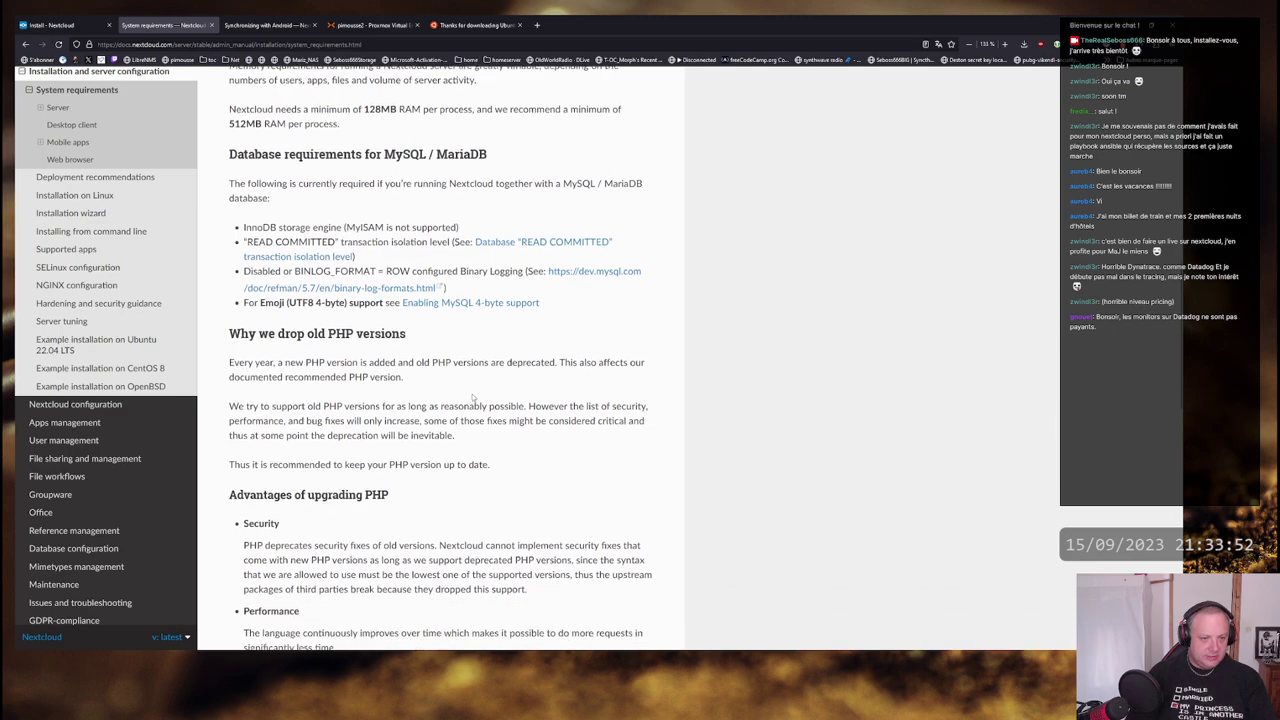
scroll(447, 388, down, 5)
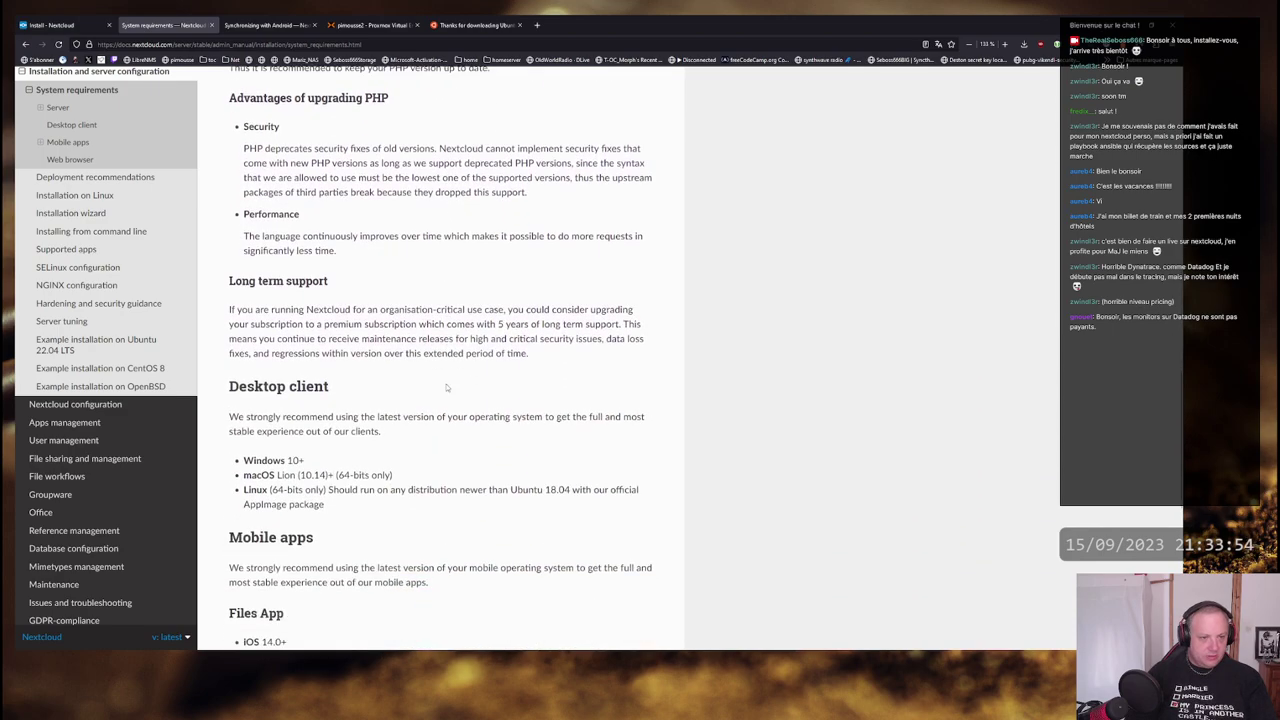
scroll(430, 382, down, 1)
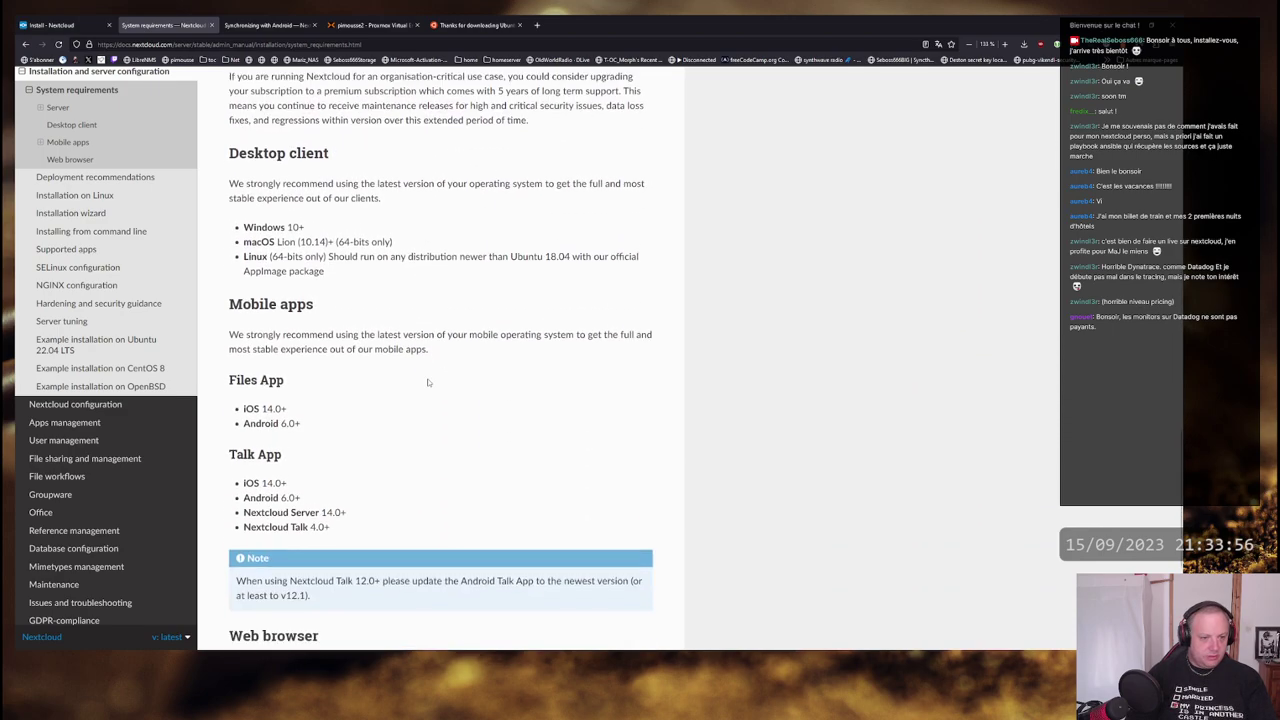
scroll(430, 382, up, 7)
scroll(432, 381, up, 1)
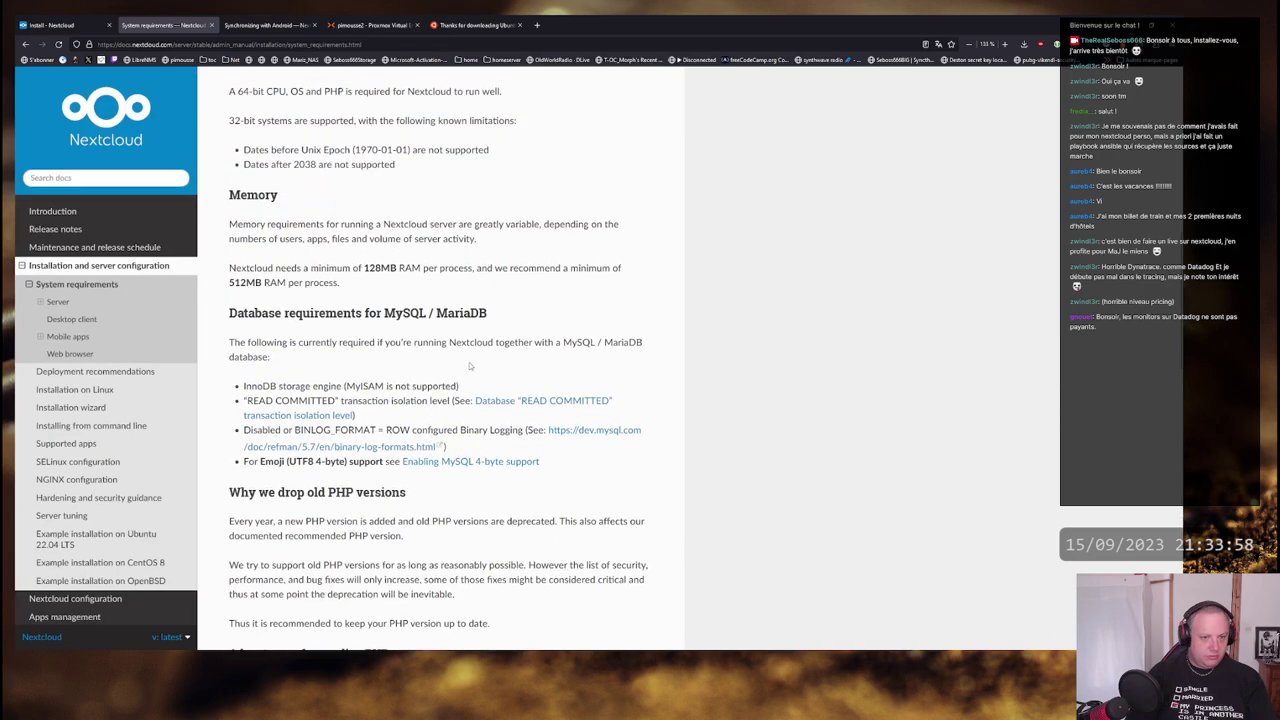
scroll(470, 366, up, 2)
scroll(470, 366, down, 10)
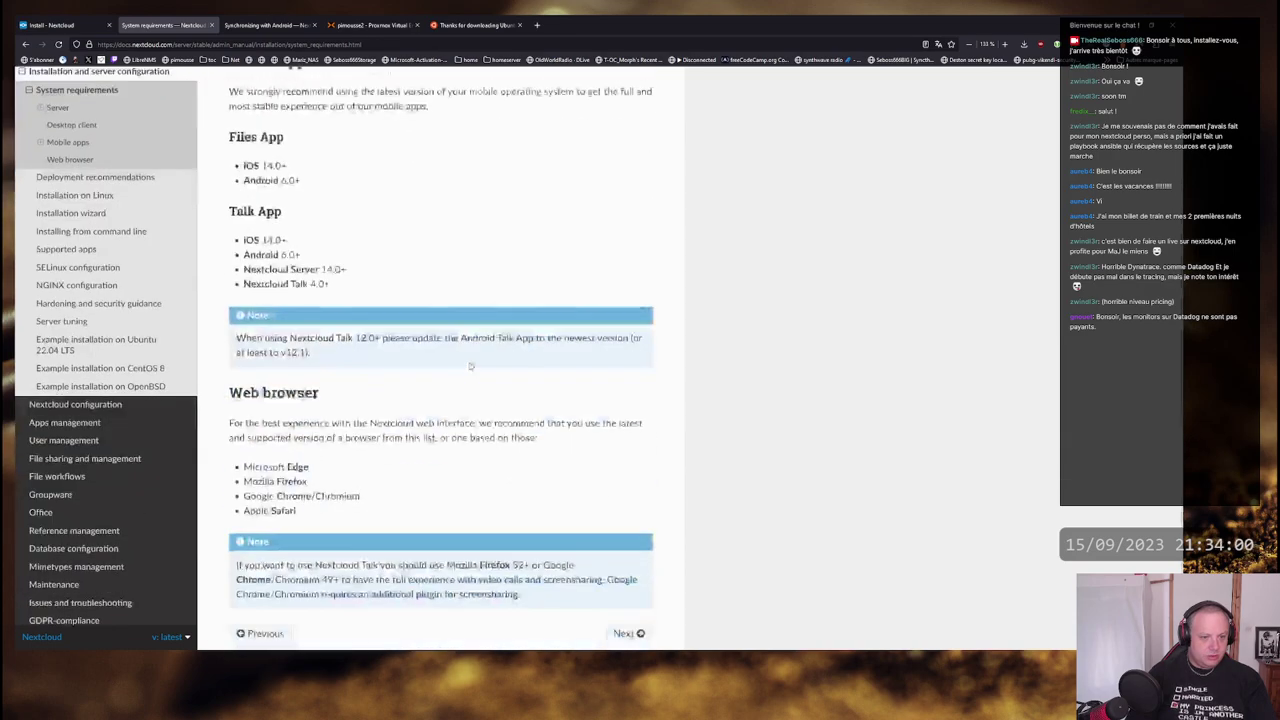
scroll(470, 366, down, 1)
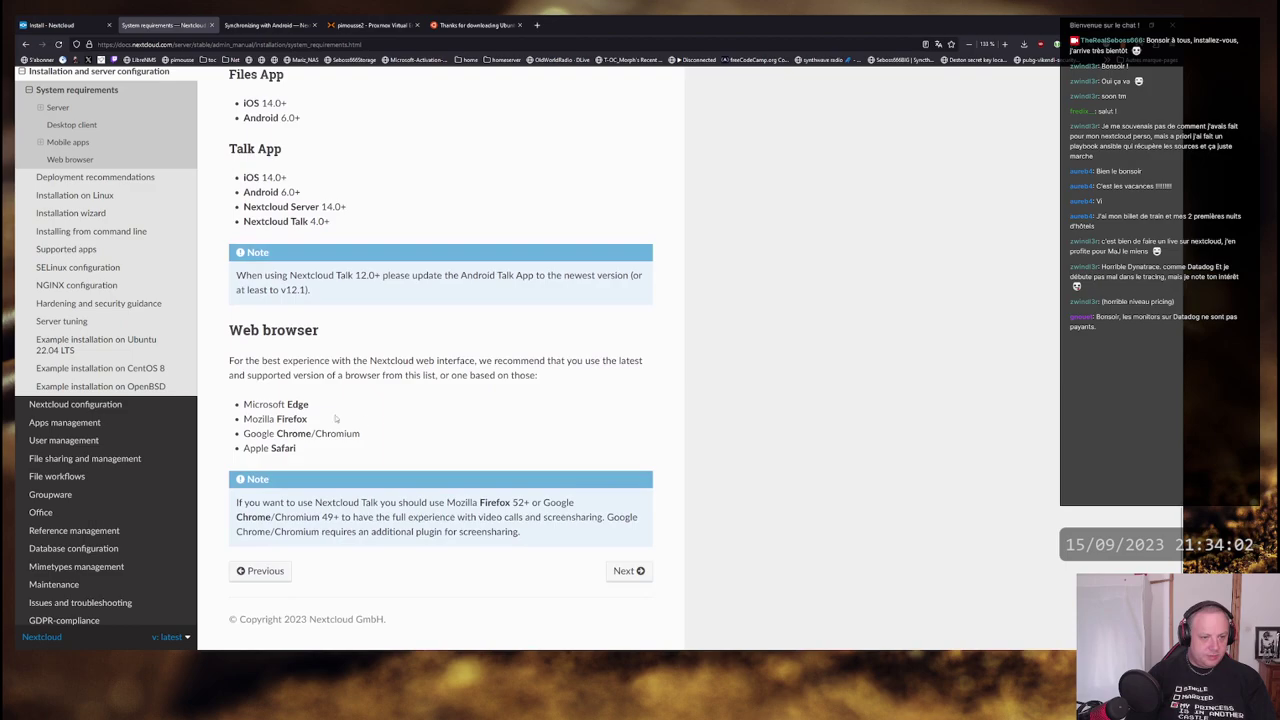
scroll(440, 455, up, 10)
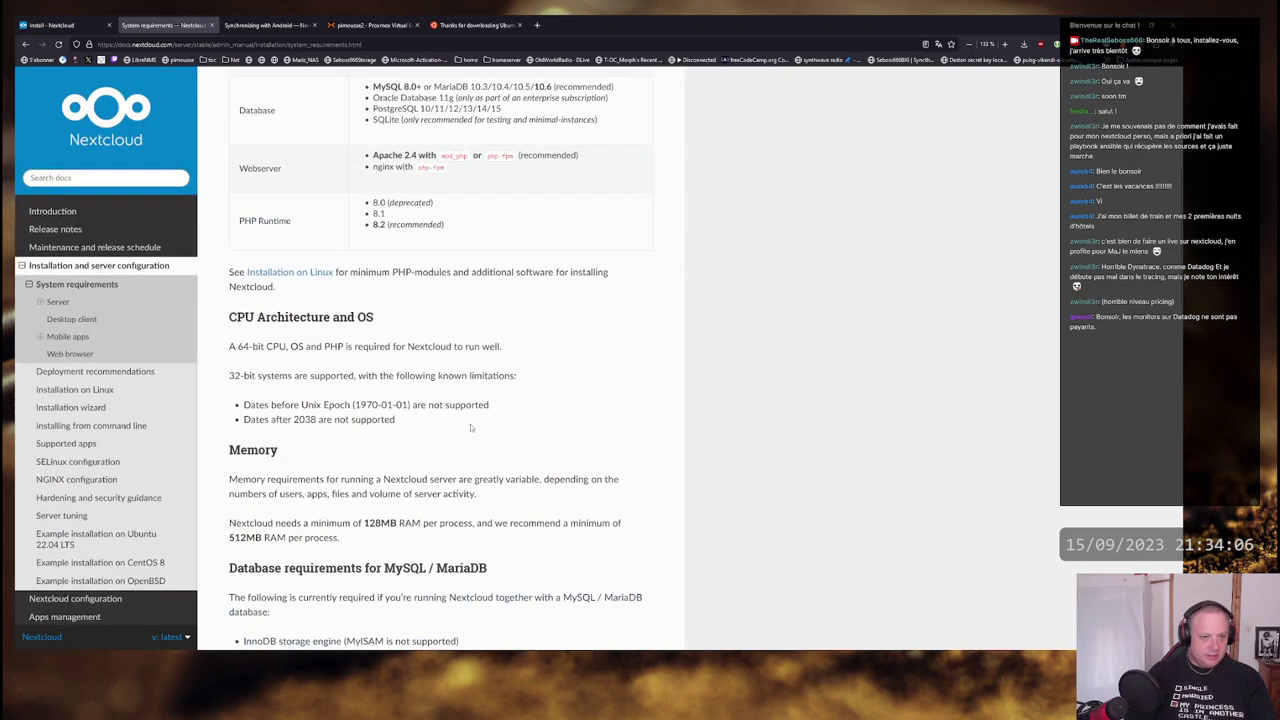
scroll(470, 428, down, 3)
key(alt+Tab)
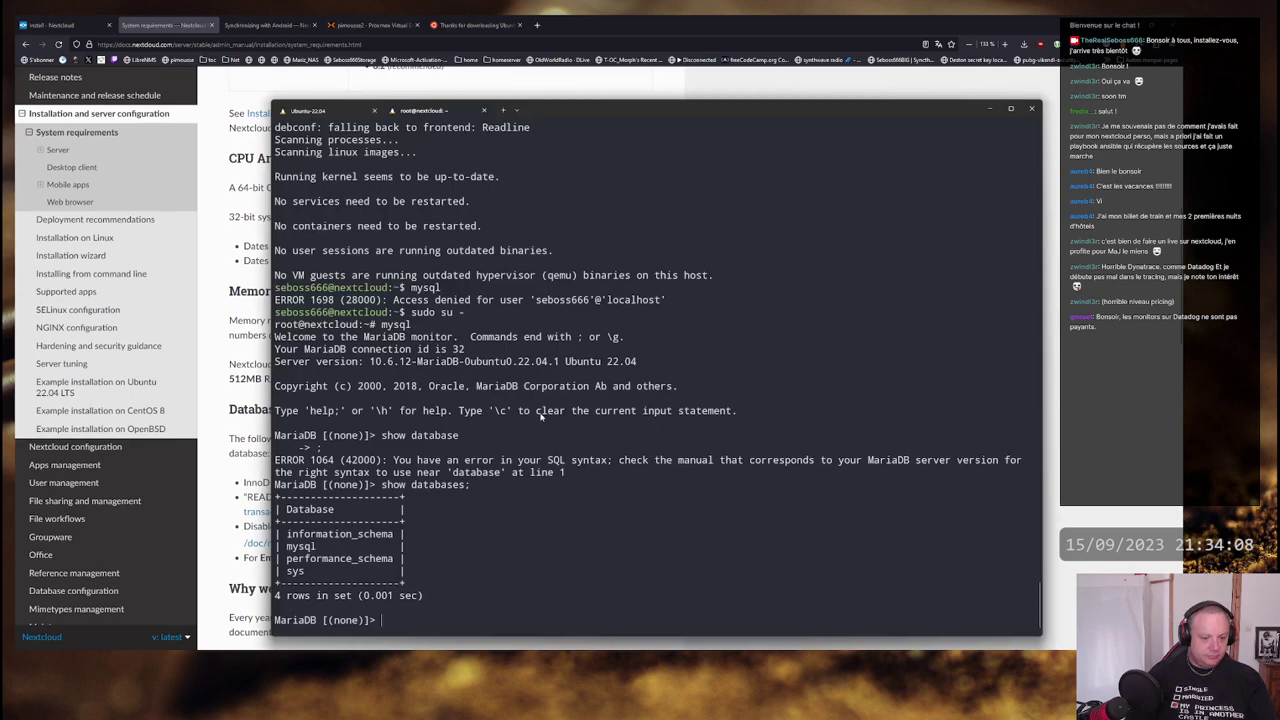
- Create the nextcloud database with 'create database nextcloud;'
text(create databa)
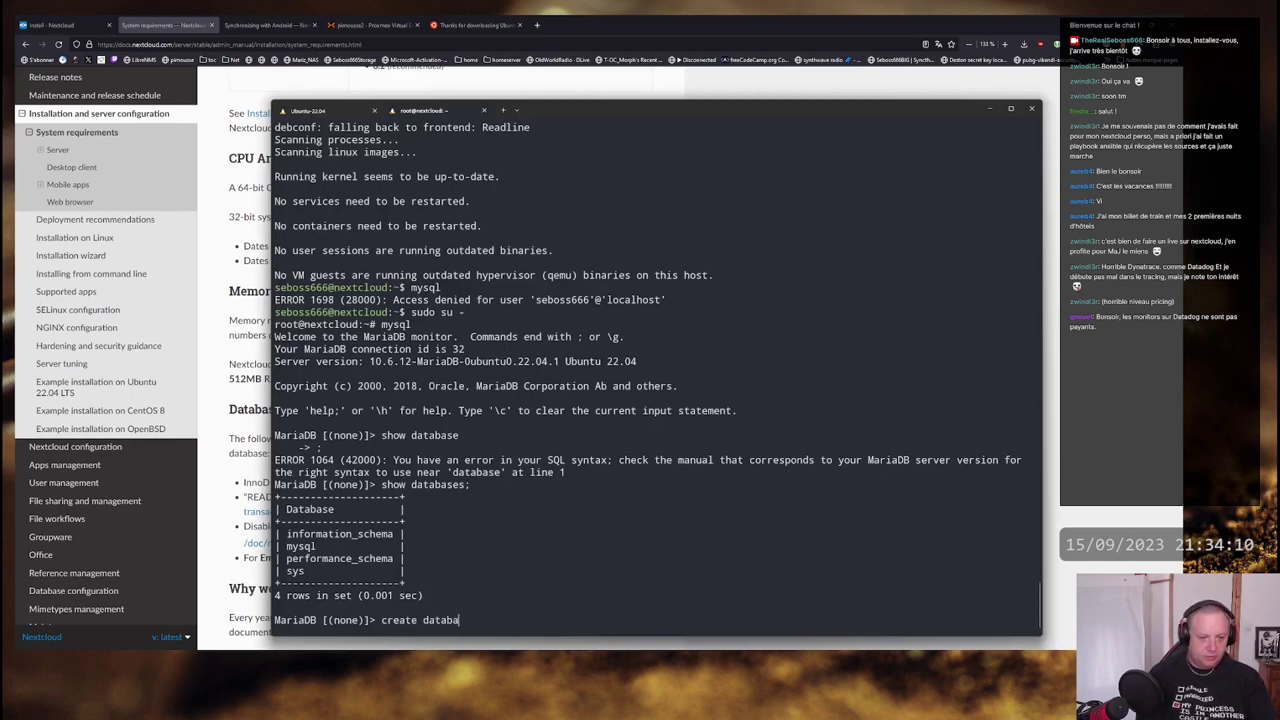
text(se )
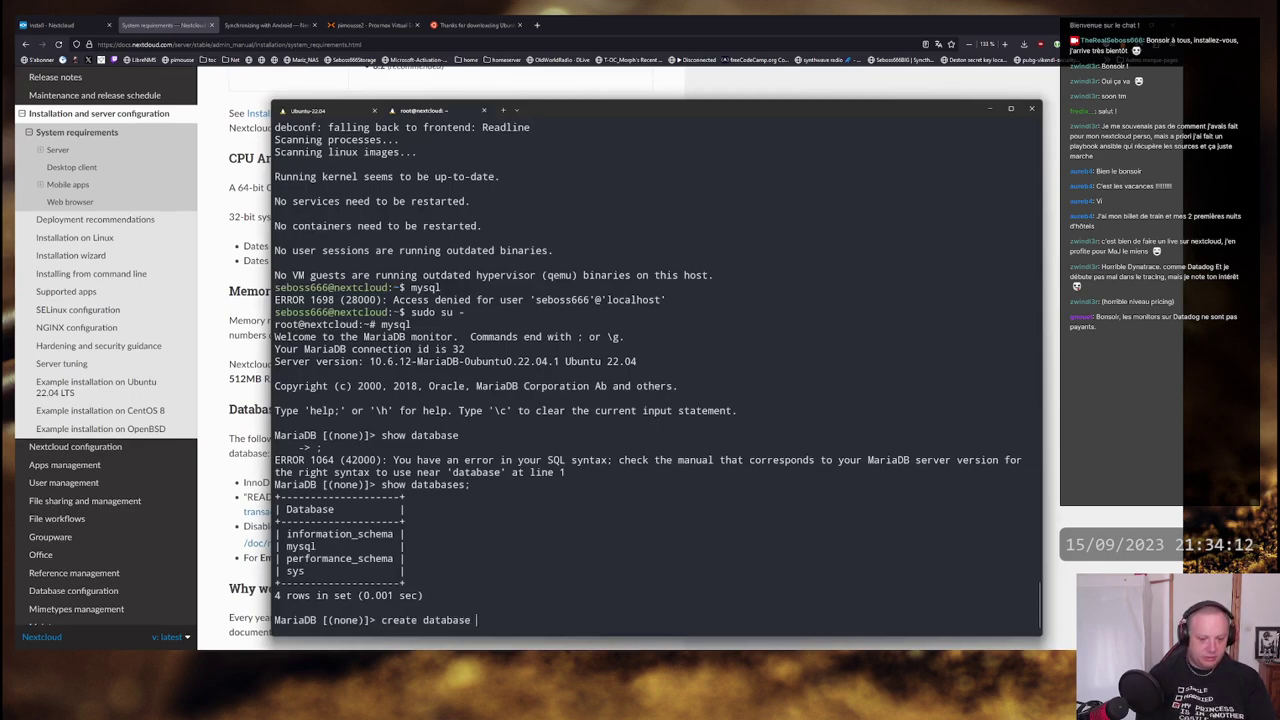
text(nextcdlo)
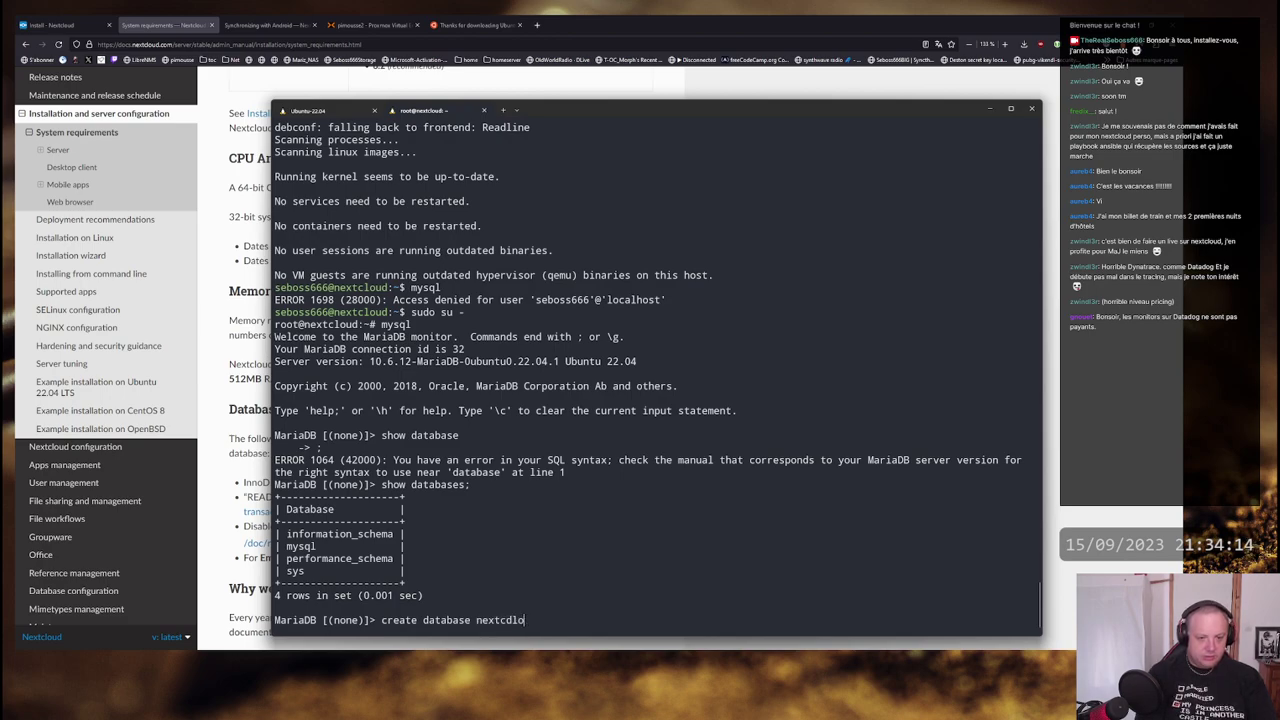
key(BackSpace)
key(BackSpace)
key(BackSpace)
text(loud;)
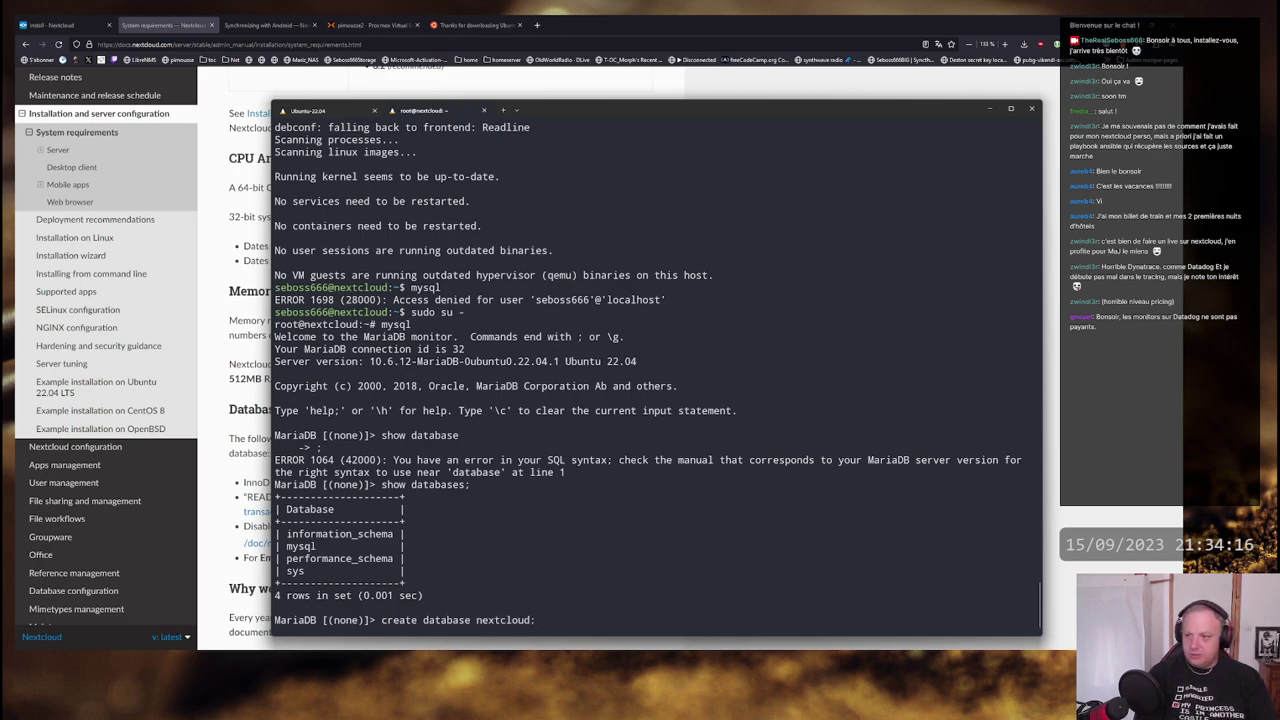
key(Return)
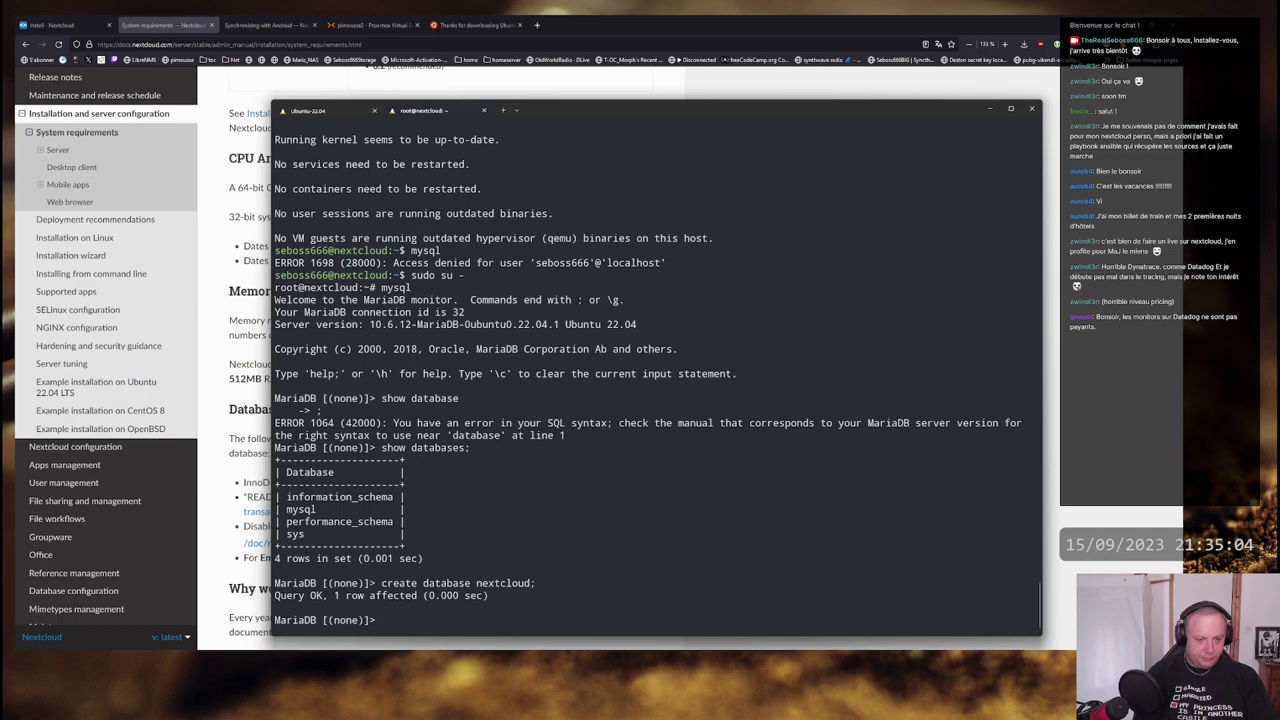
- Grant user nextcloud@'%' all privileges on nextcloud.* with a password, then exit MariaDB to the root shell
text(grant a)
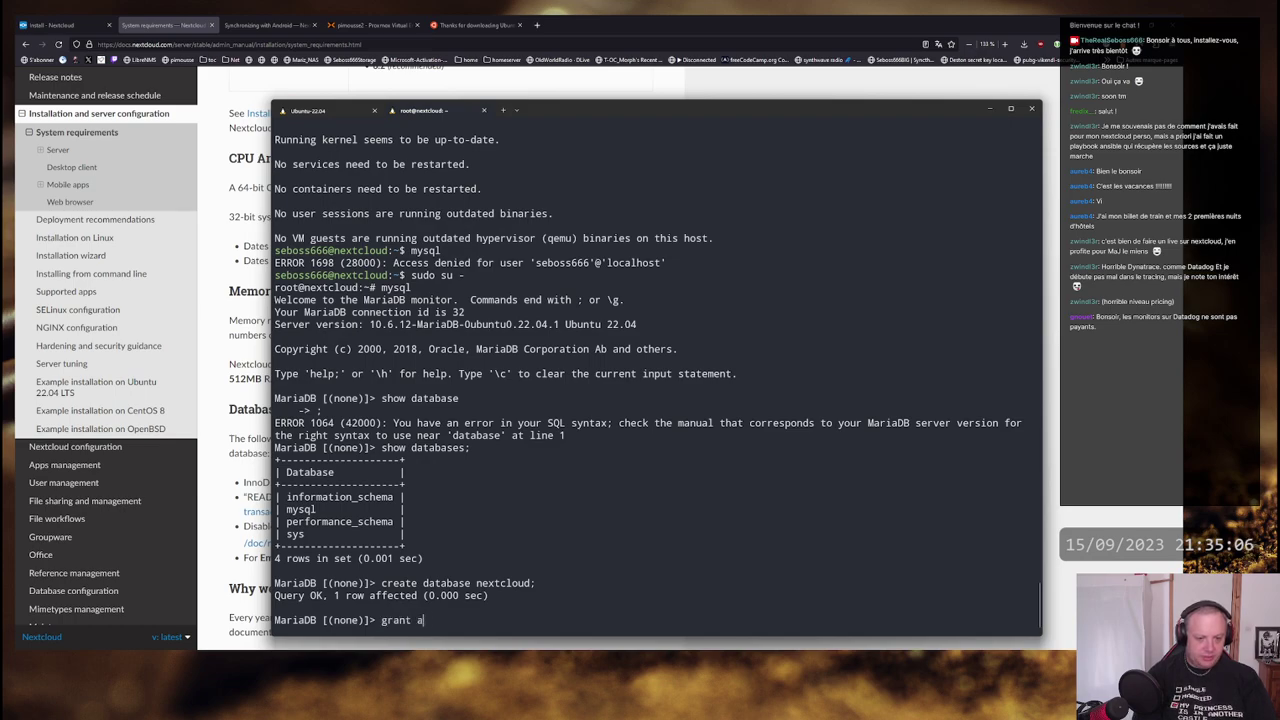
text(ll privileges )
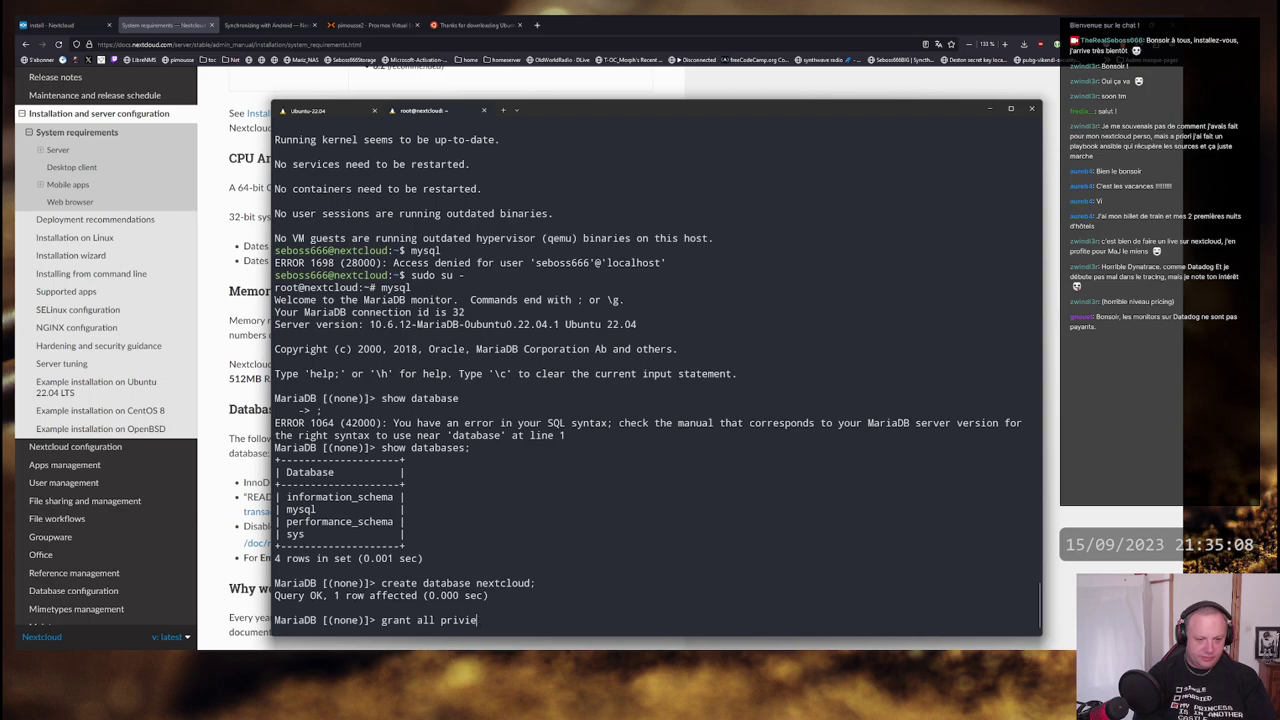
text(on n extcl)
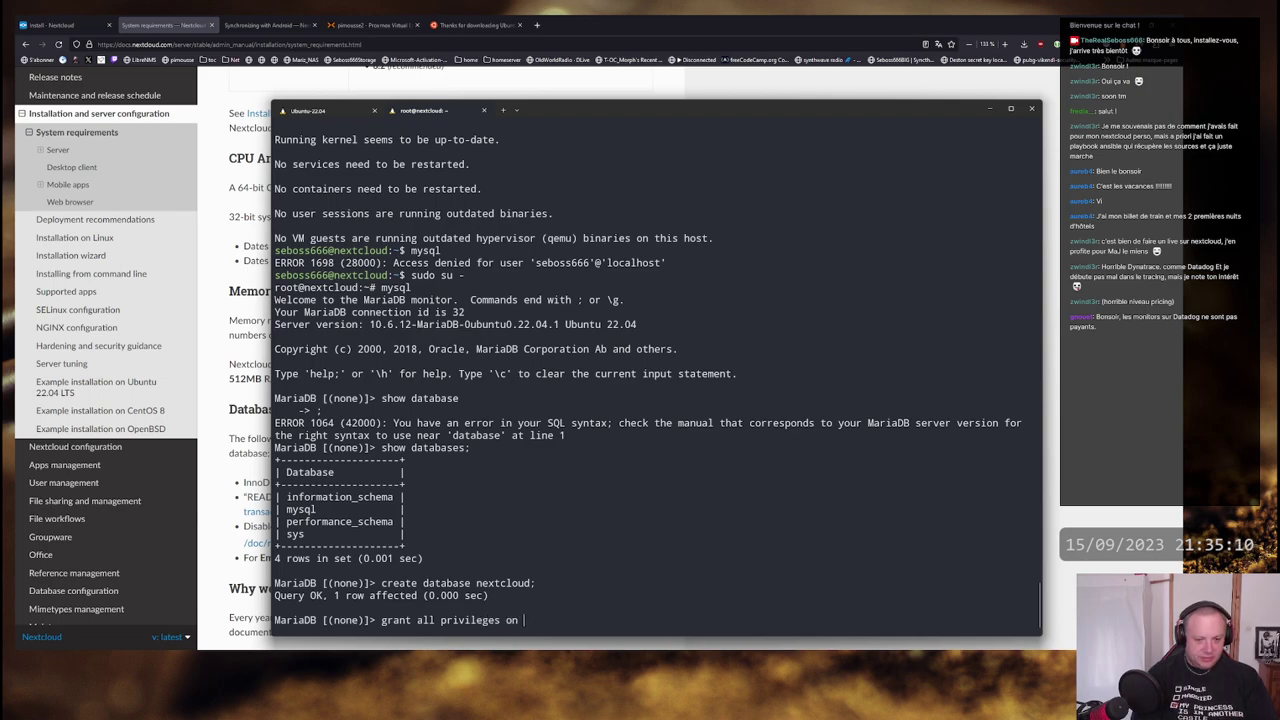
key(BackSpace)
key(BackSpace)
key(BackSpace)
key(BackSpace)
key(BackSpace)
key(BackSpace)
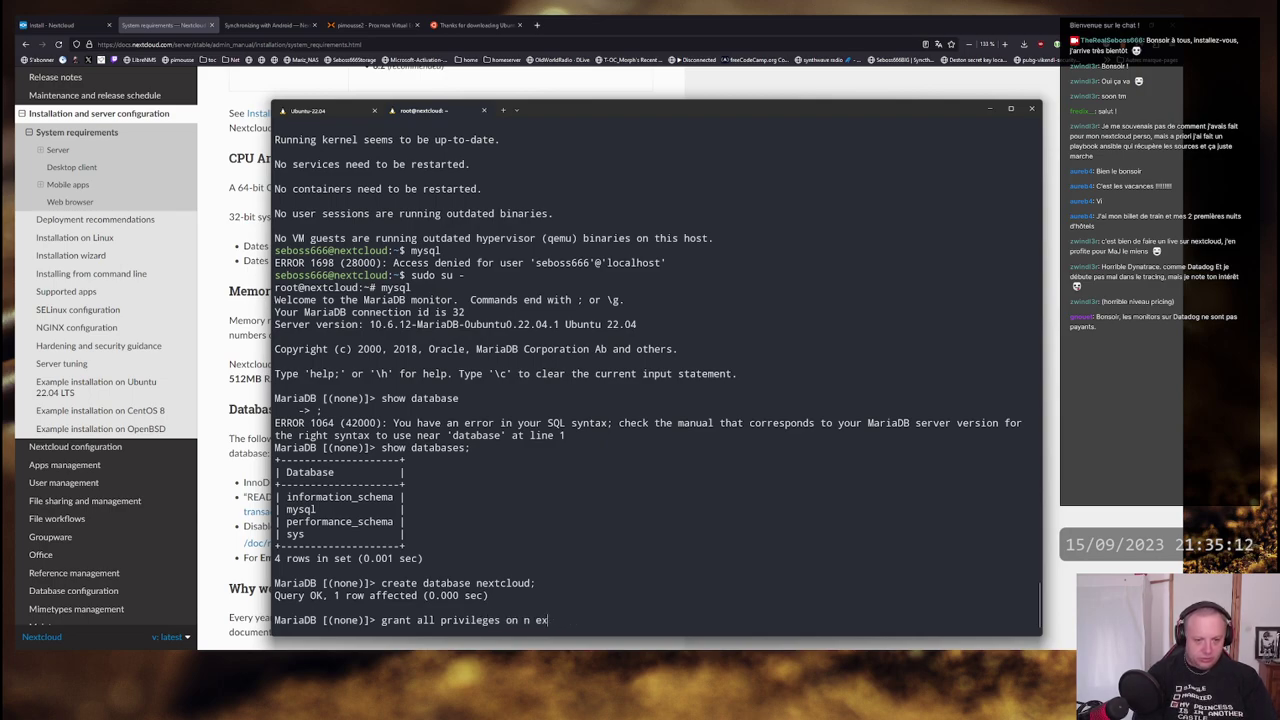
text(extcloud.)
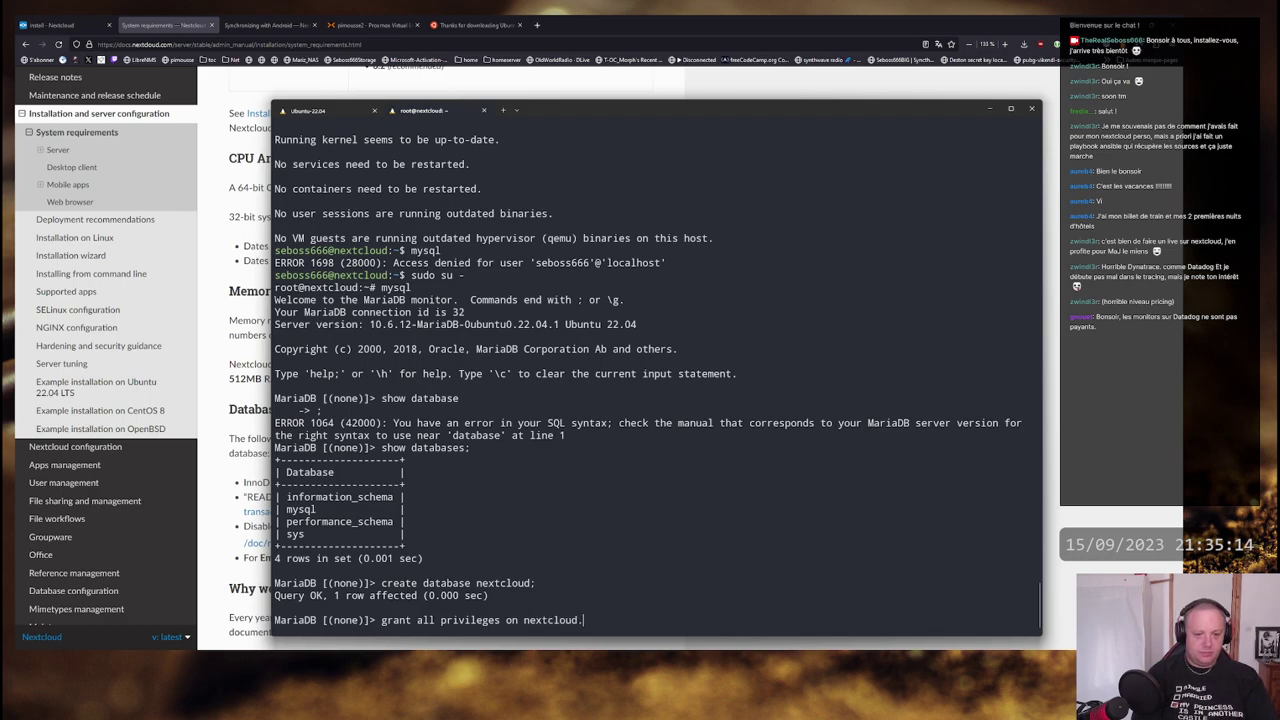
text(* to )
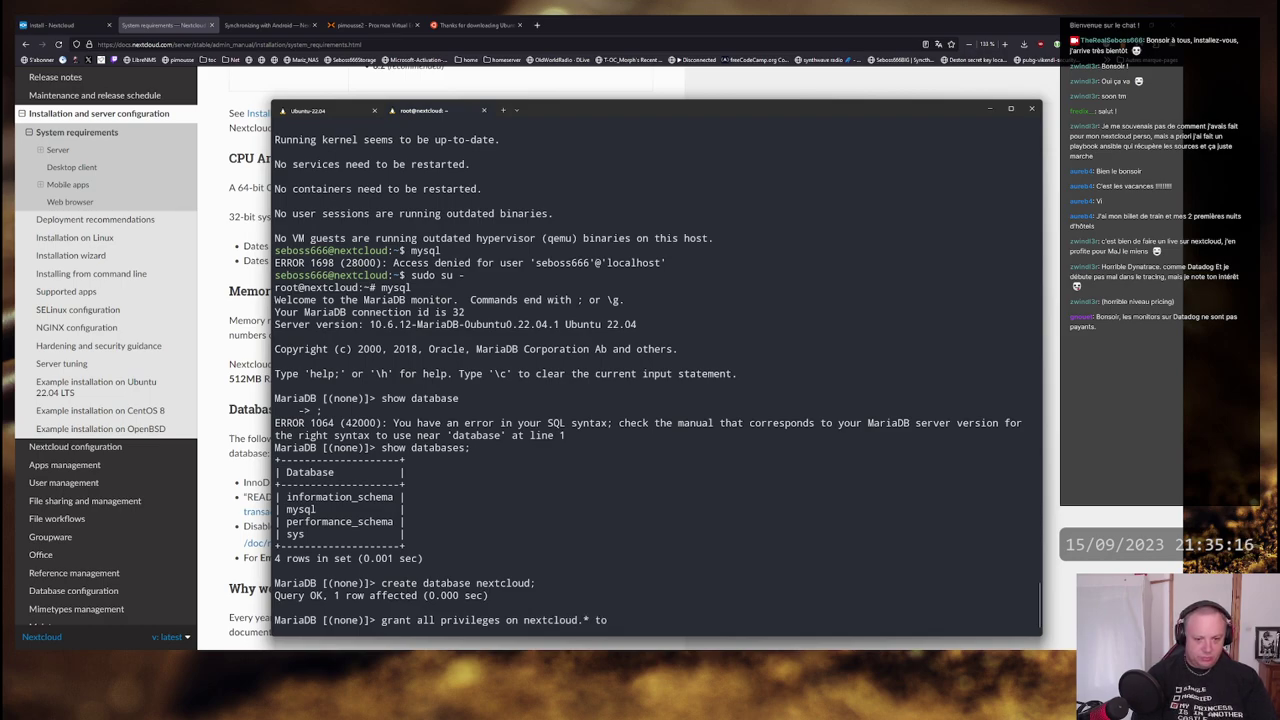
text(nextc)
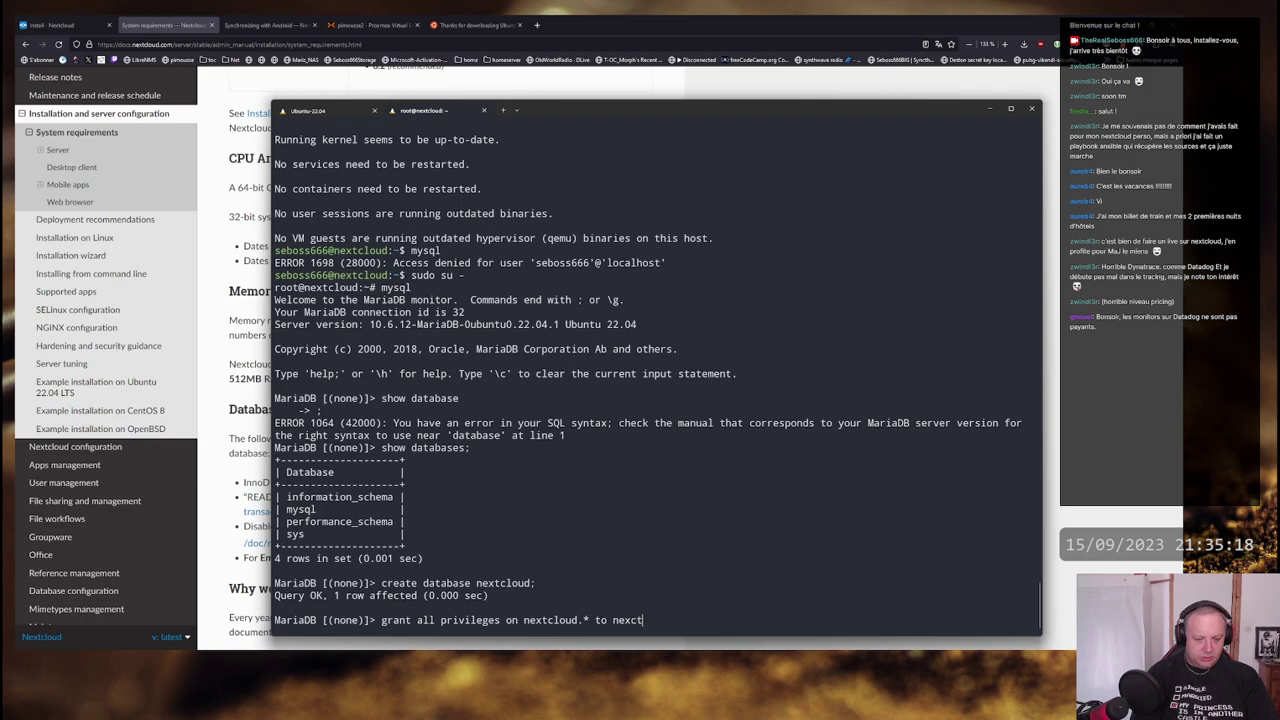
key(BackSpace)
key(BackSpace)
text(tcloud)
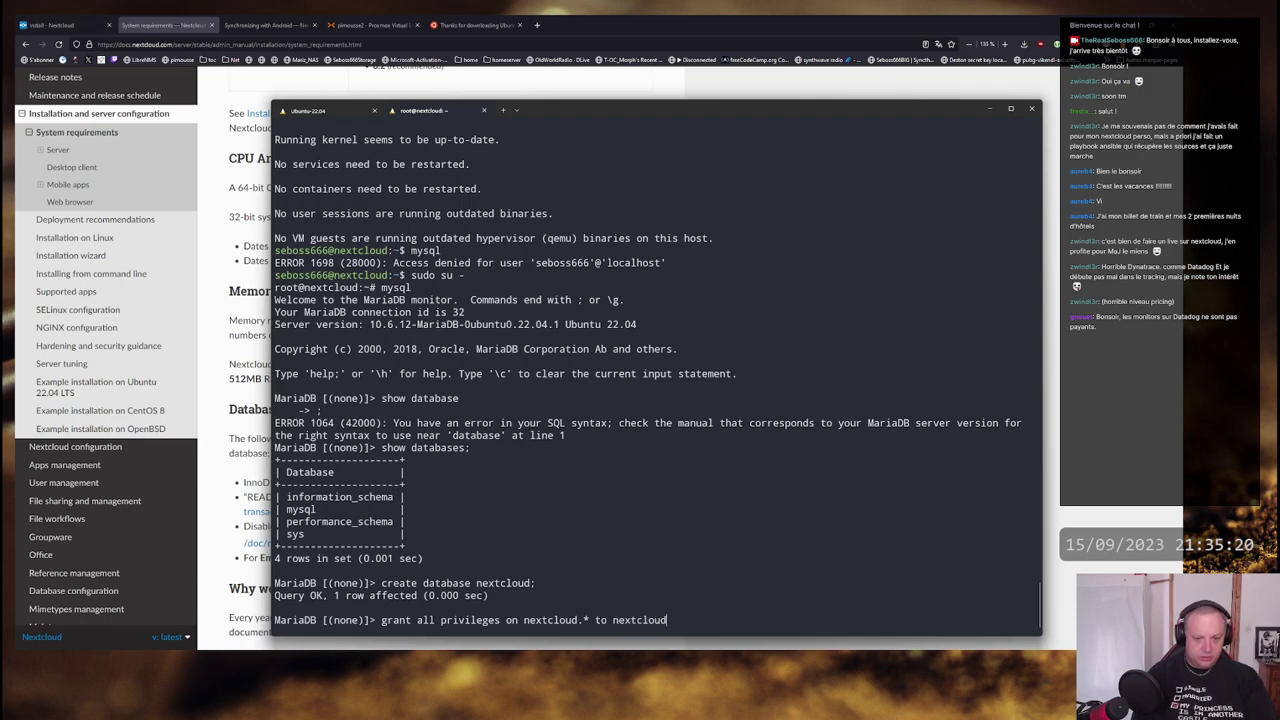
text(@)
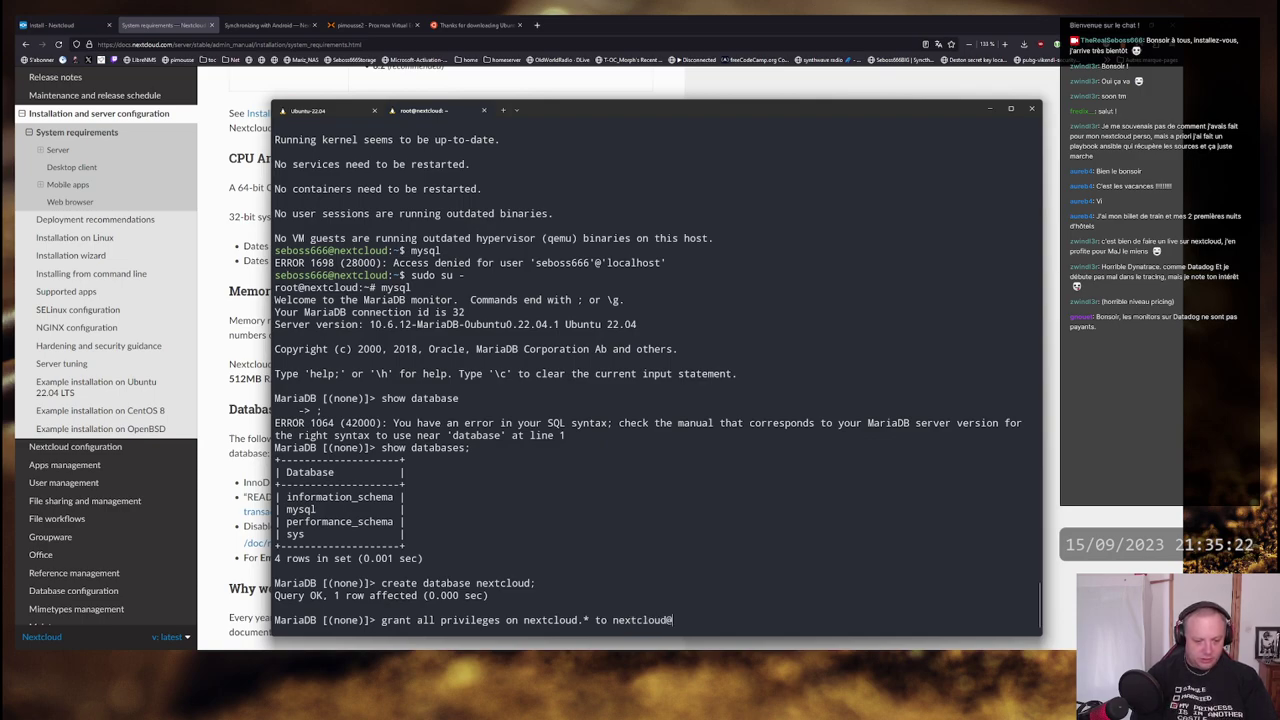
text('%')
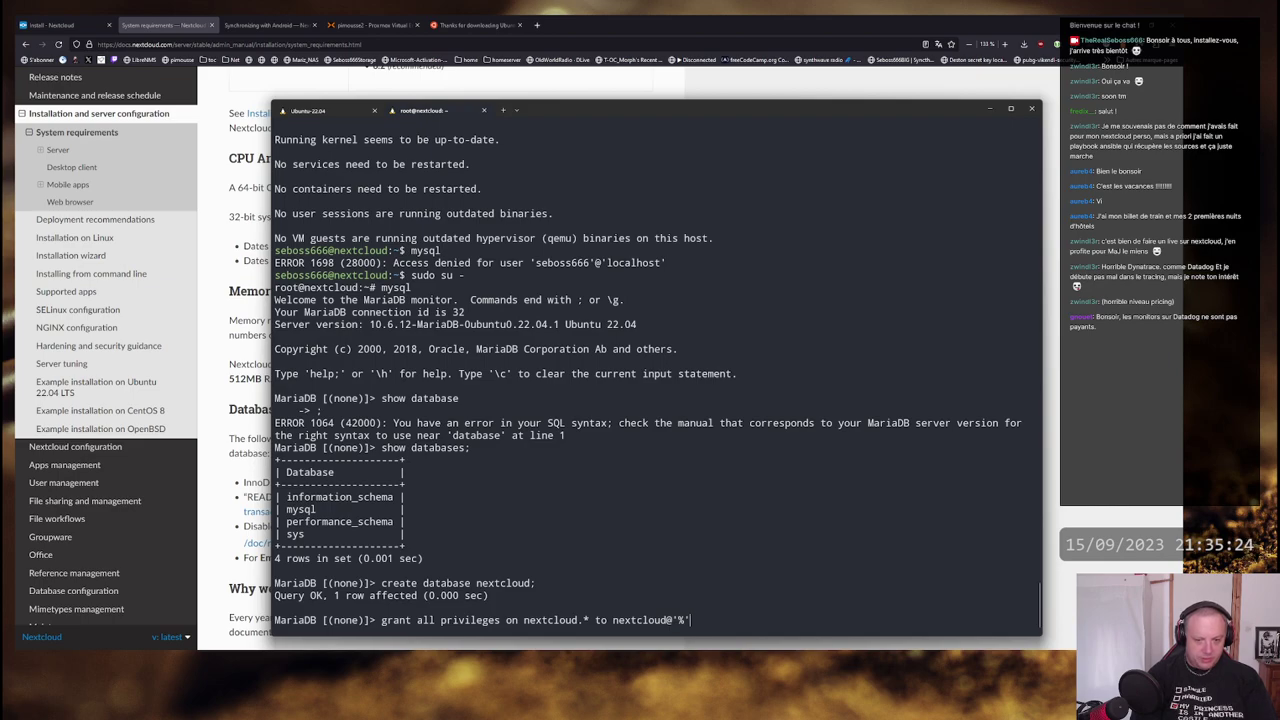
text( identi)
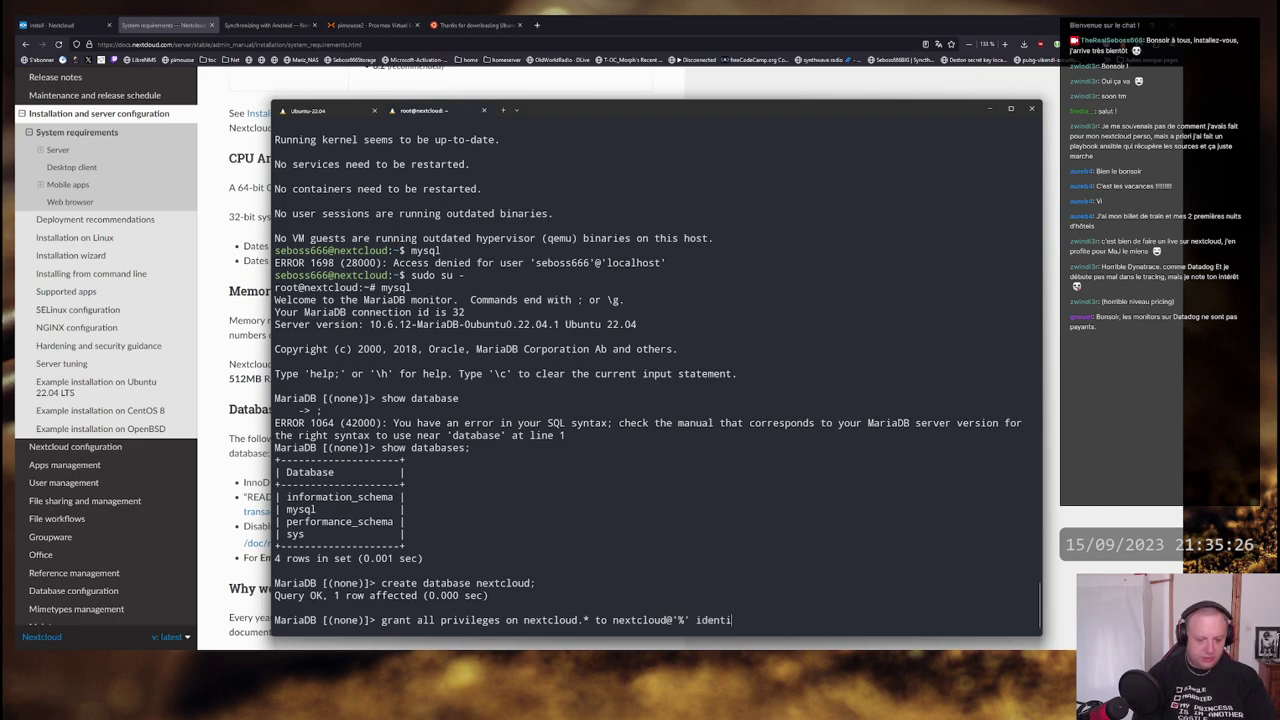
text(fied by)
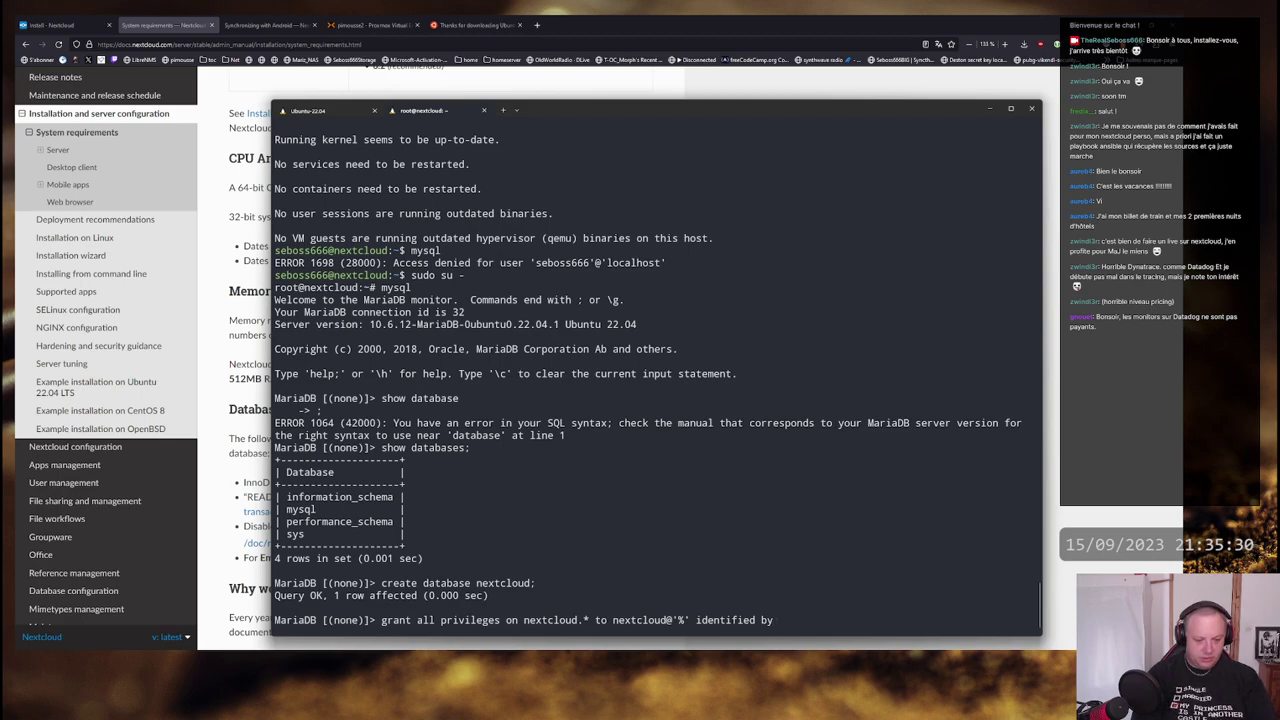
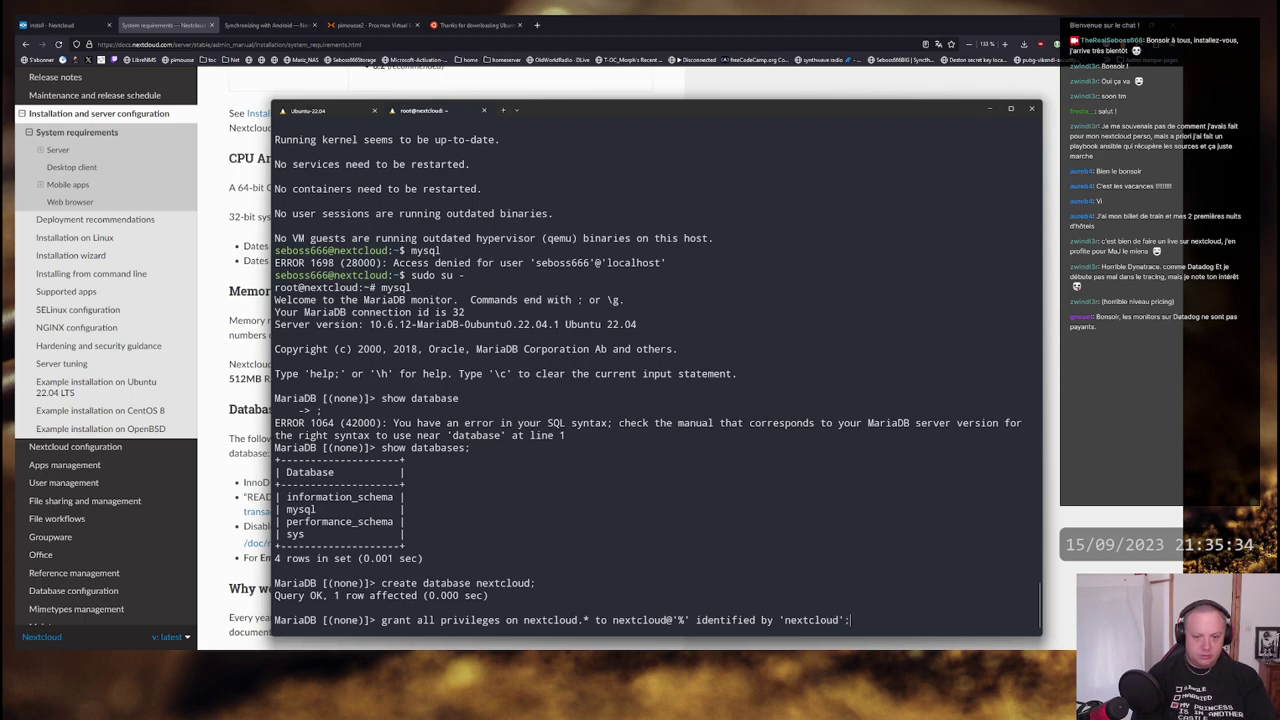
key(Return)
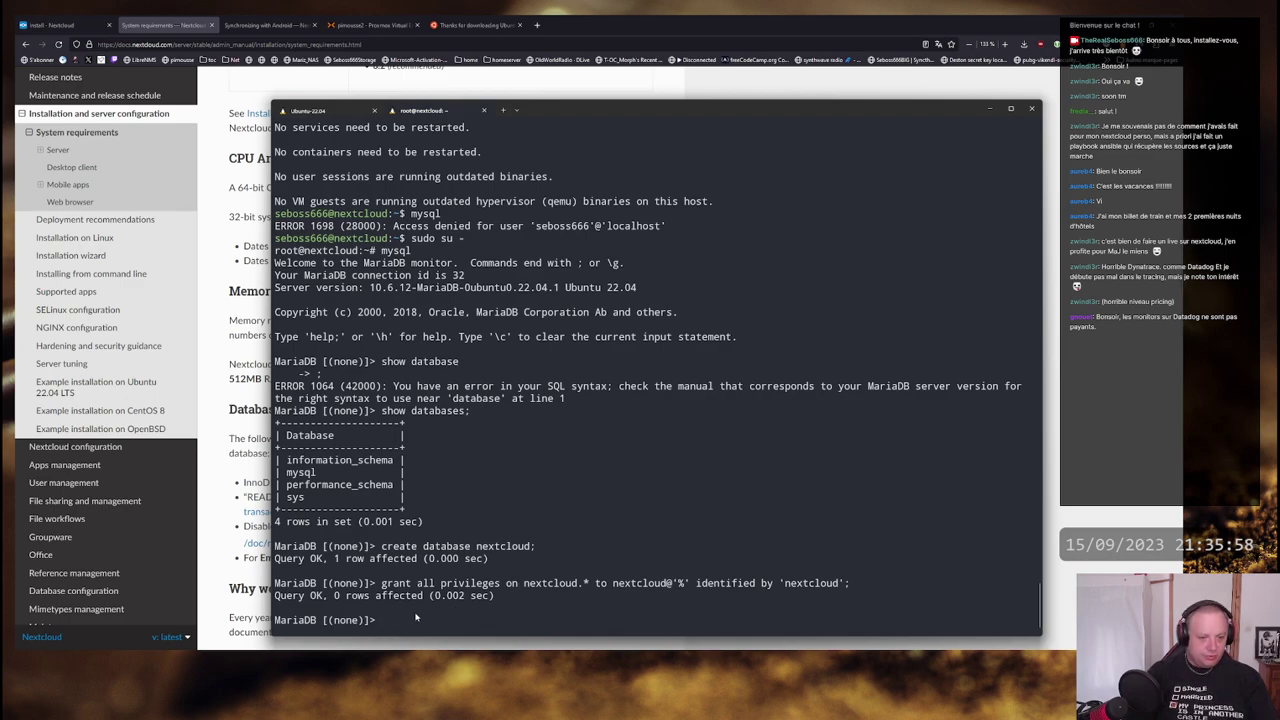
key(ctrl+d)
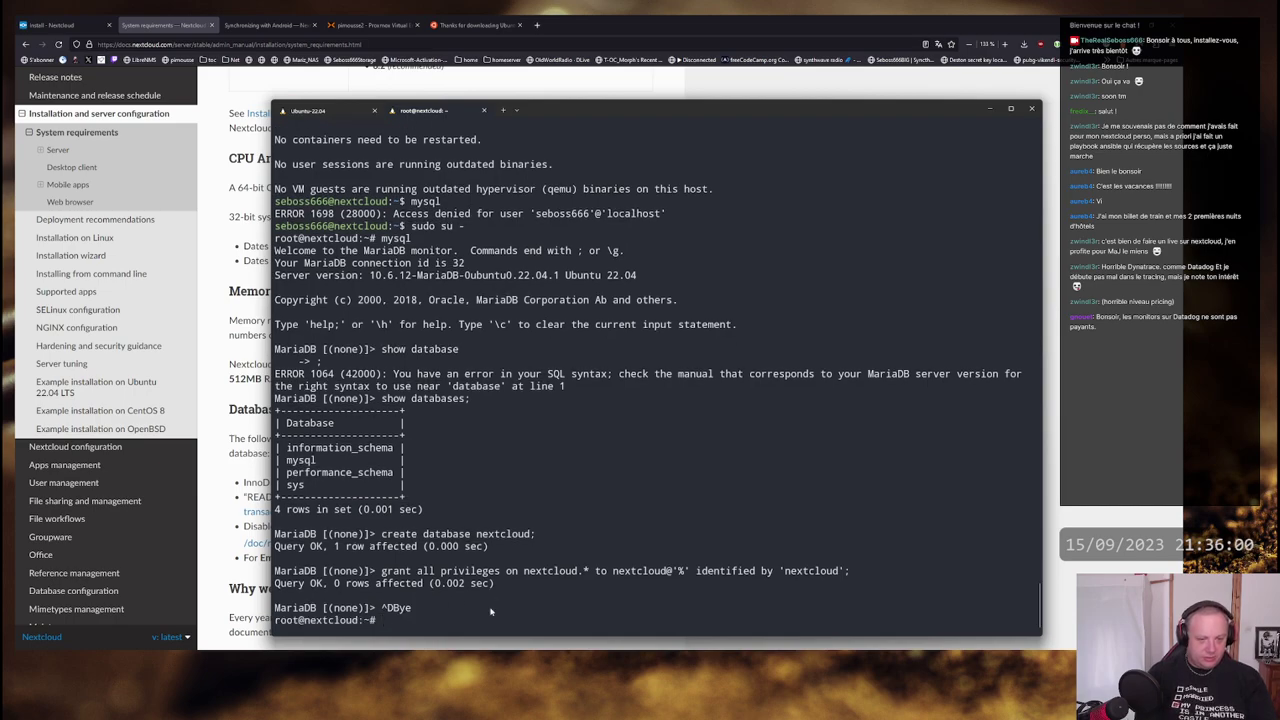
text(apt)
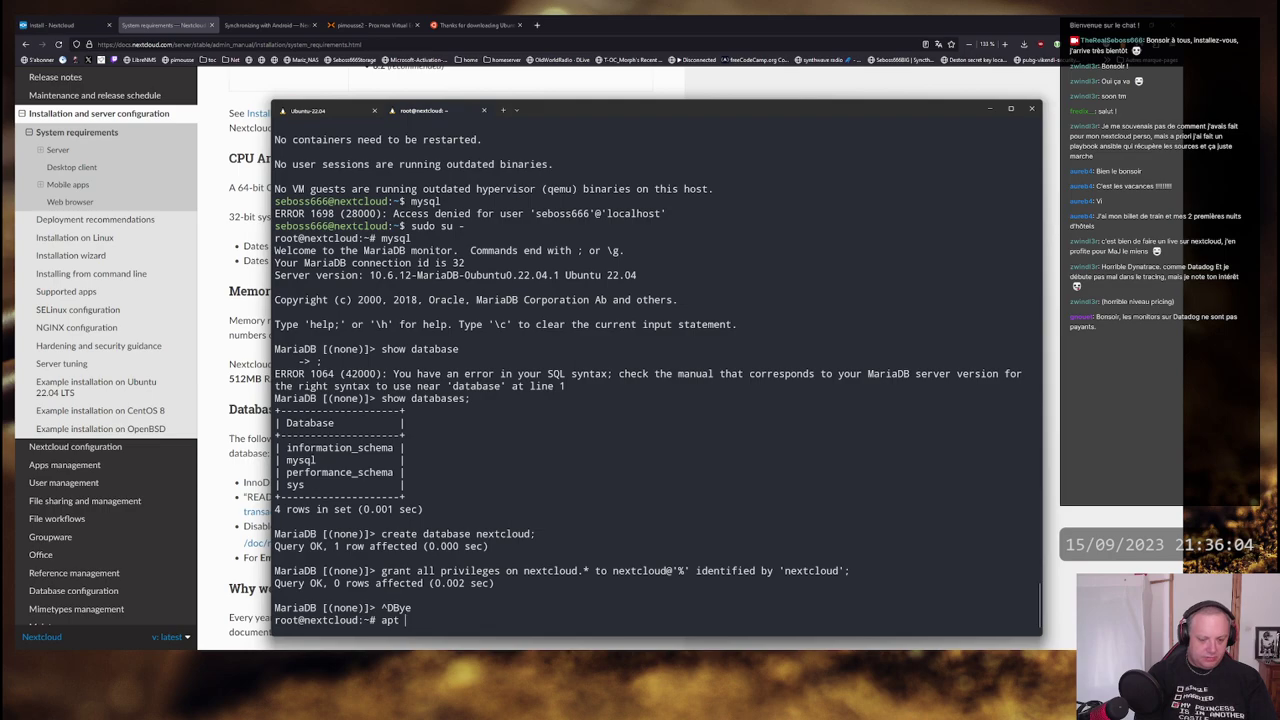
text( s)
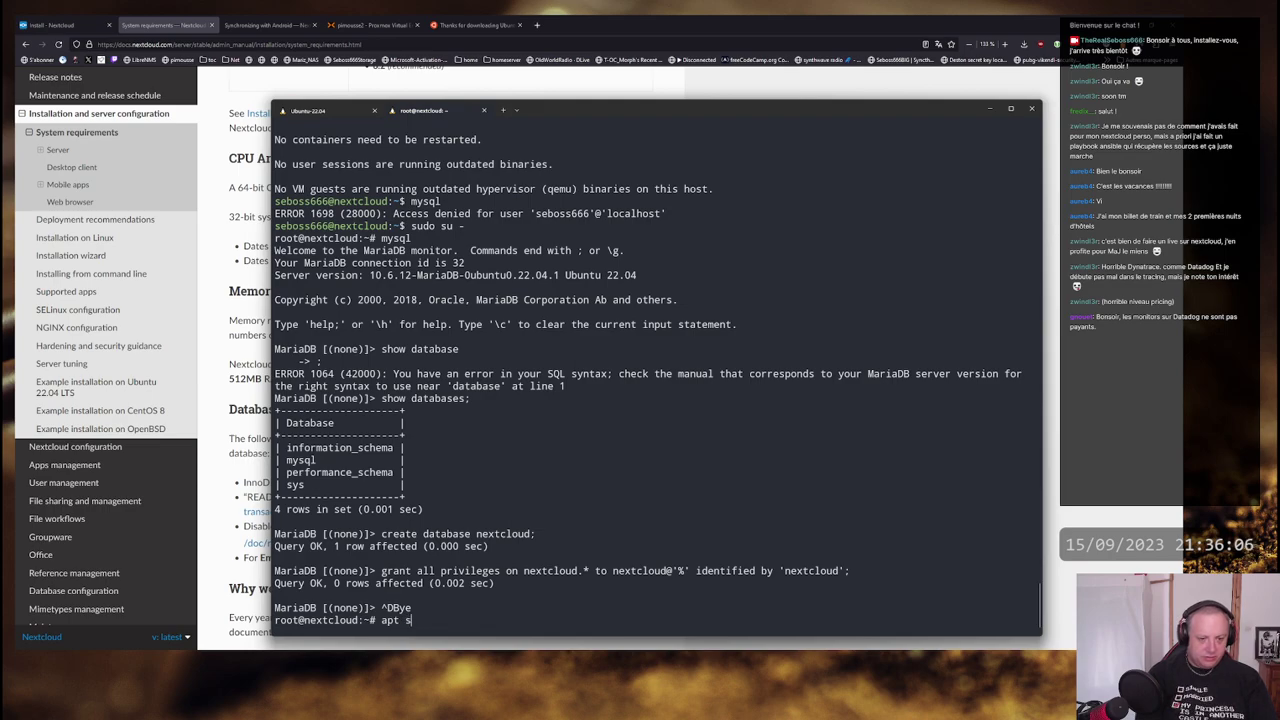
text(earch)
- Run apt search php8 to review the php8.1 packages, then return to the top of the requirements page
text(php8)
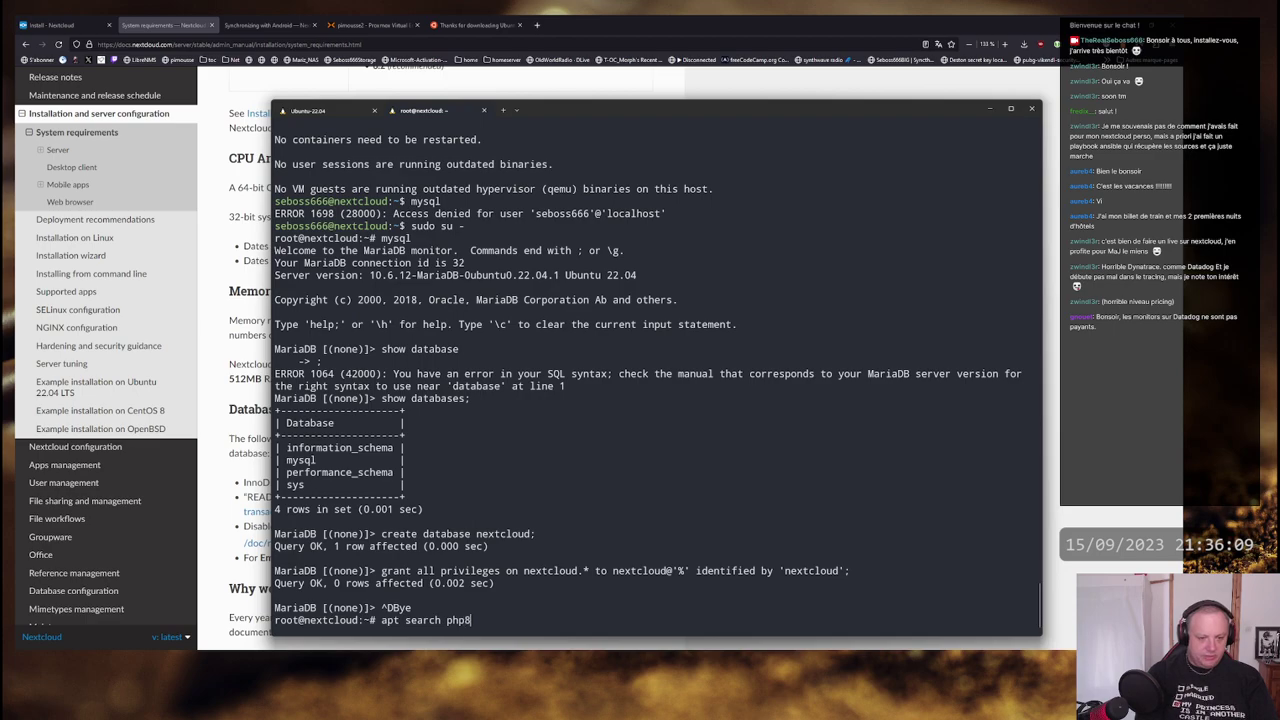
key(Return)
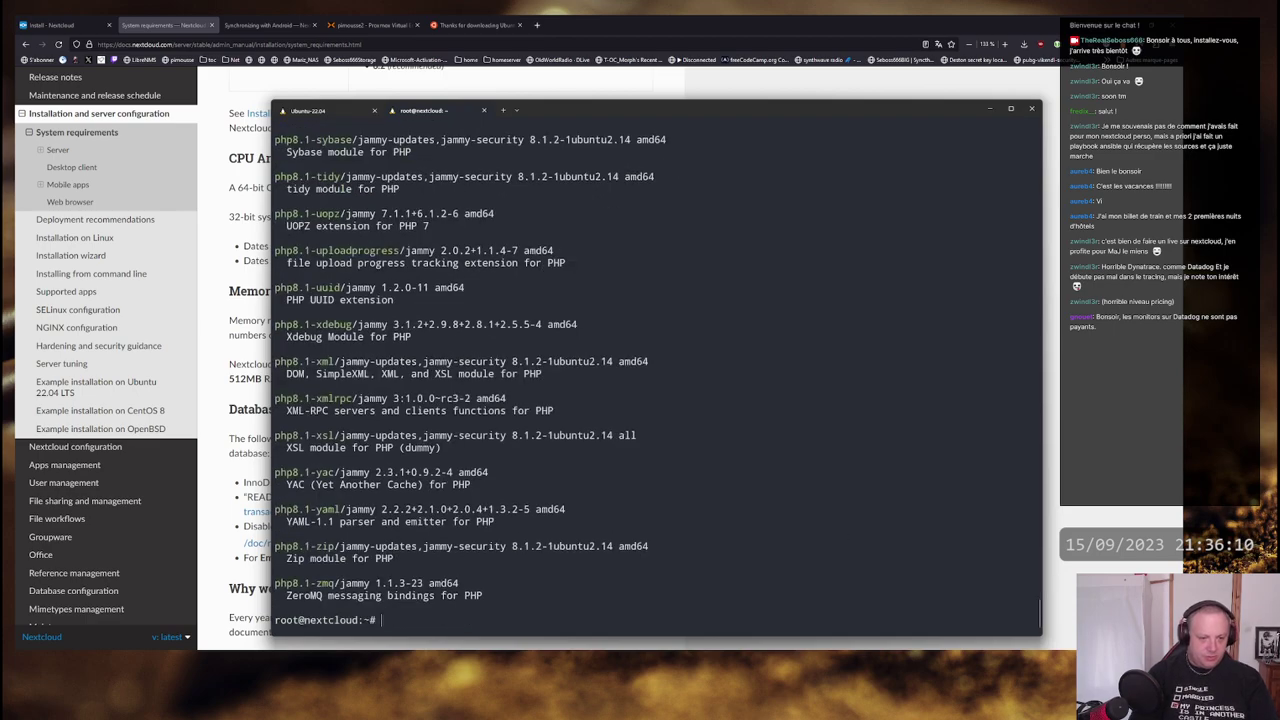
scroll(301, 385, up, 13)
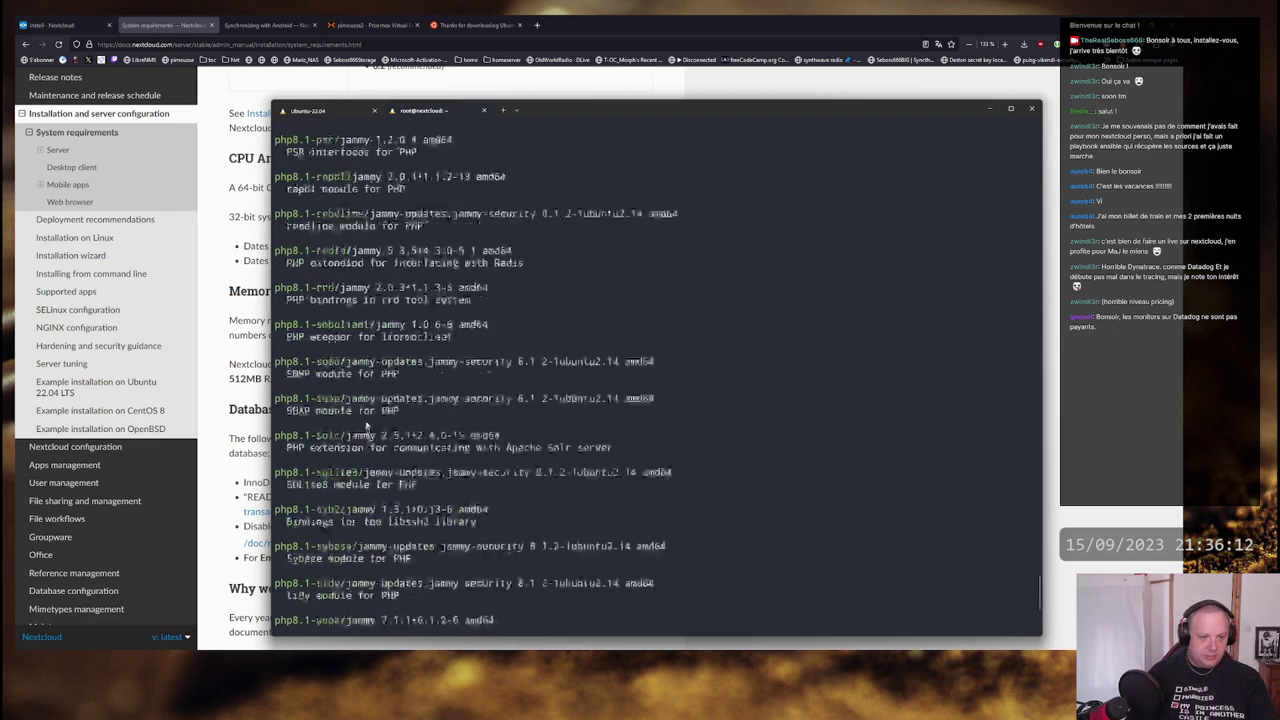
scroll(357, 340, up, 6)
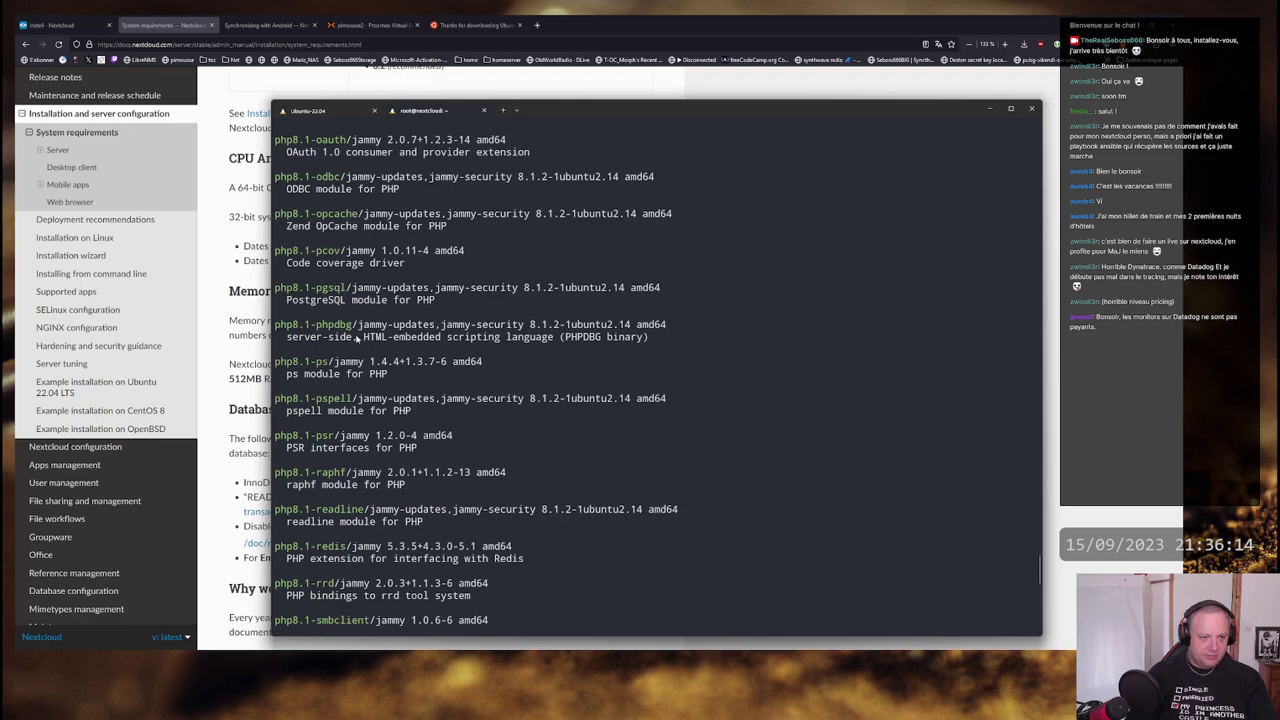
scroll(356, 340, up, 20)
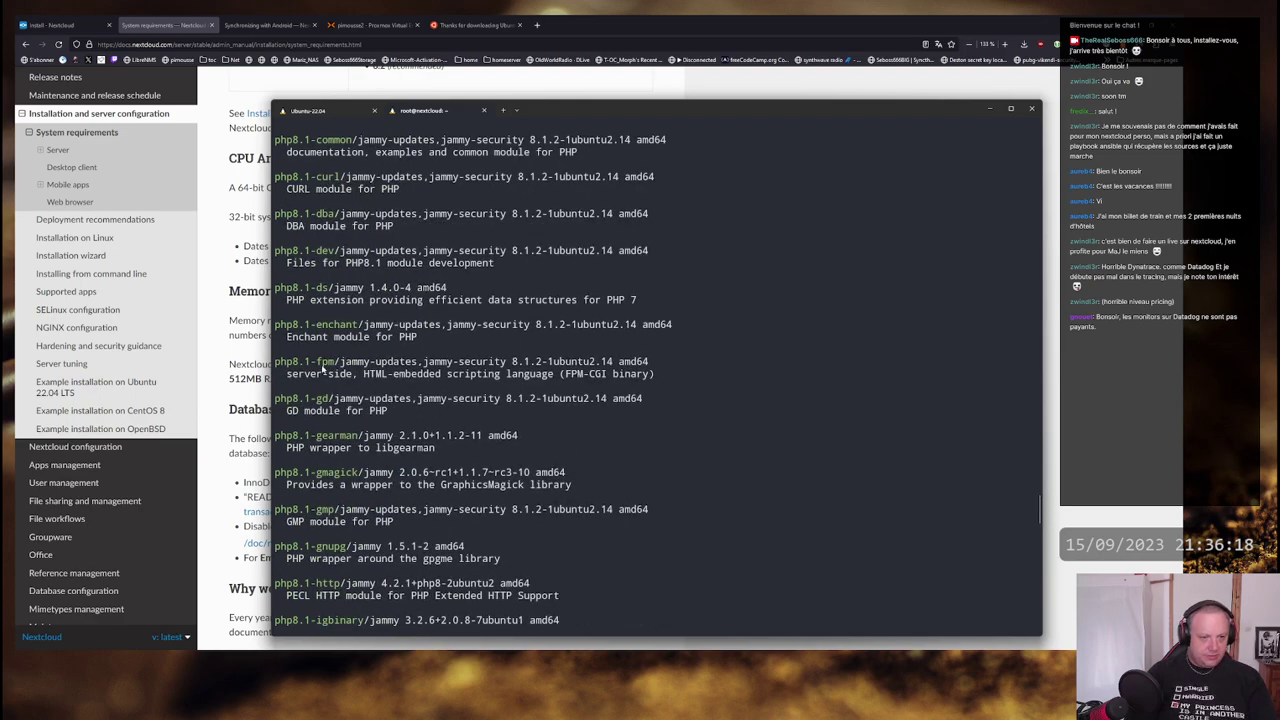
key(alt+Tab)
key(Home)
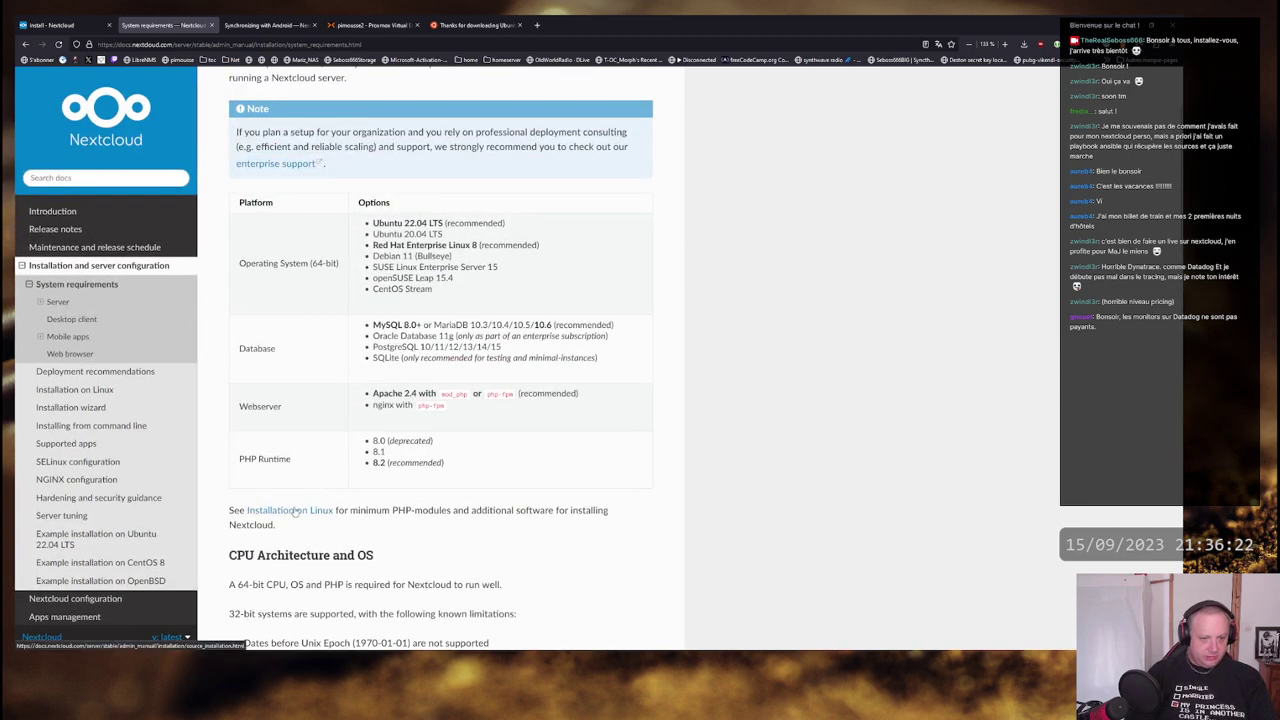
- Open Installation on Linux in a new tab and check required PHP modules such as fileinfo and filter
middle_click(295, 511)
key(ctrl+Tab)
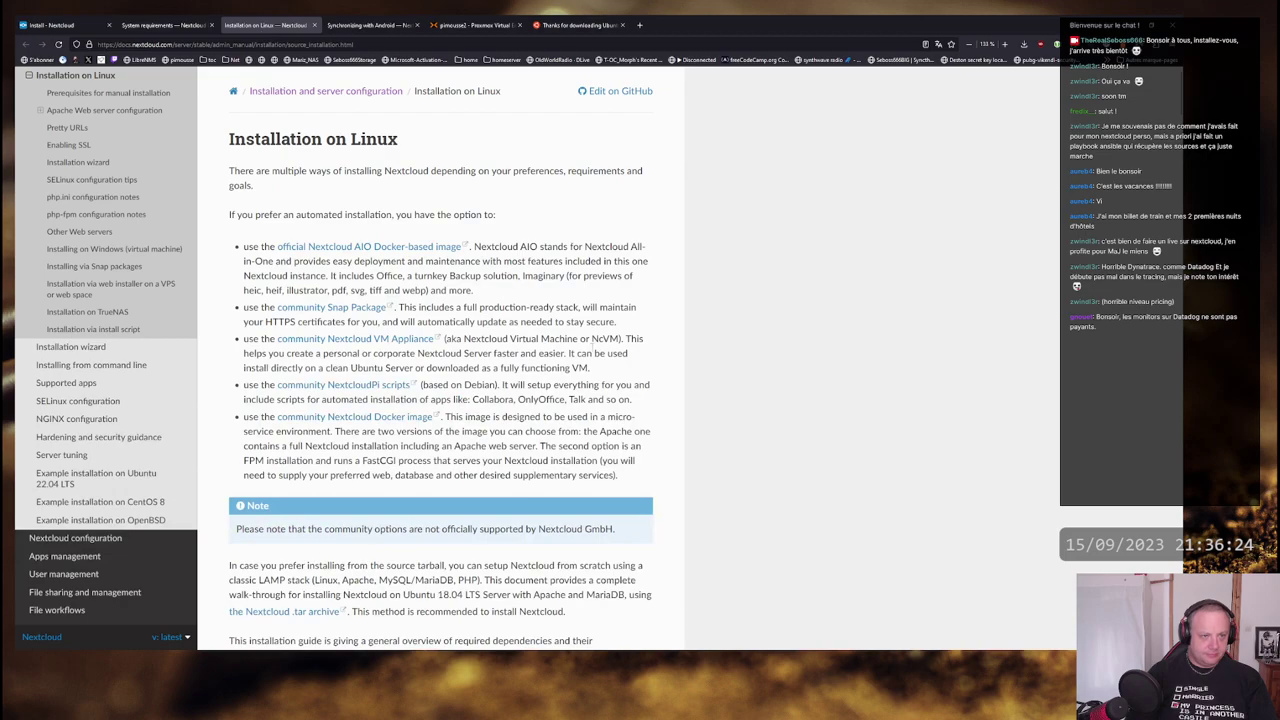
scroll(591, 282, down, 5)
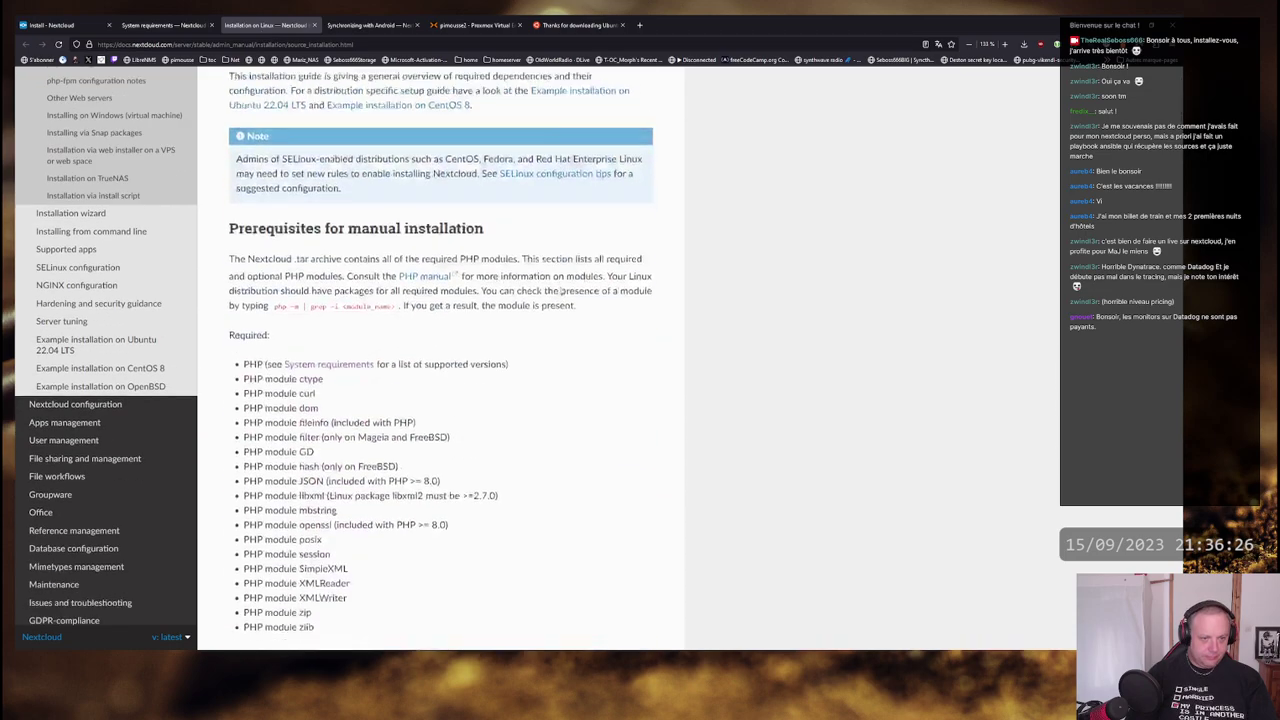
scroll(591, 282, down, 3)
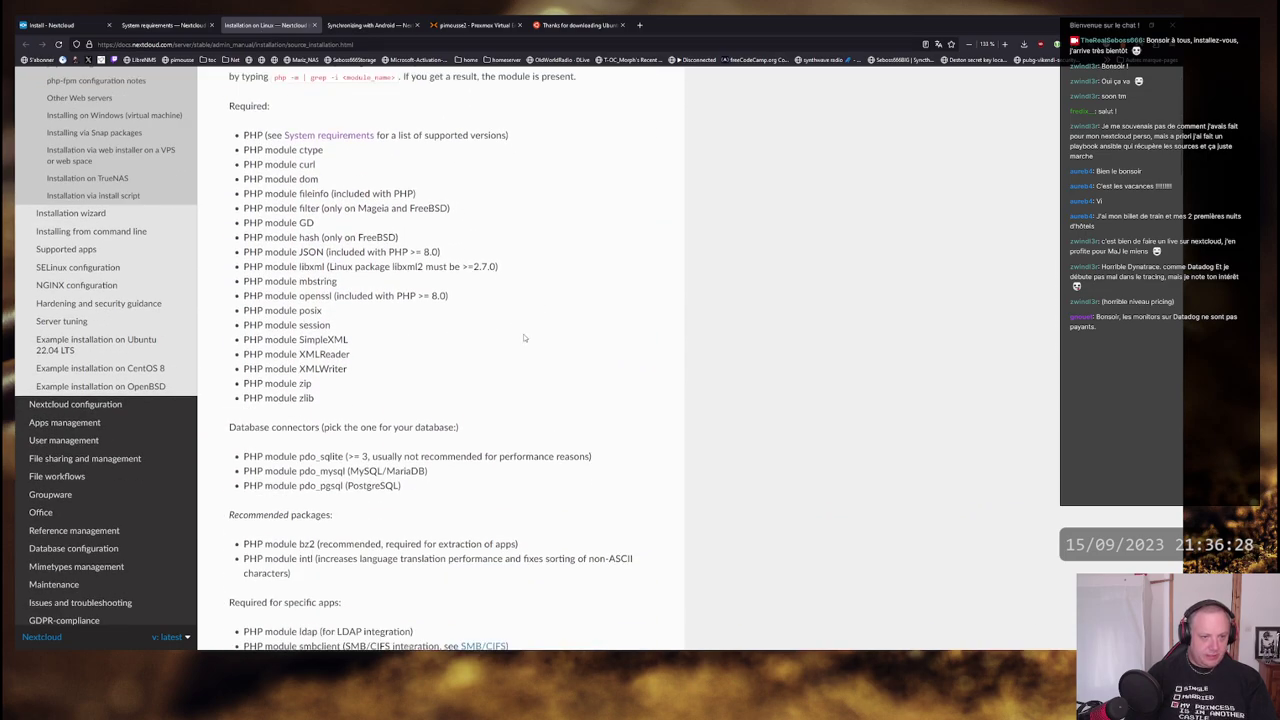
scroll(524, 338, up, 2)
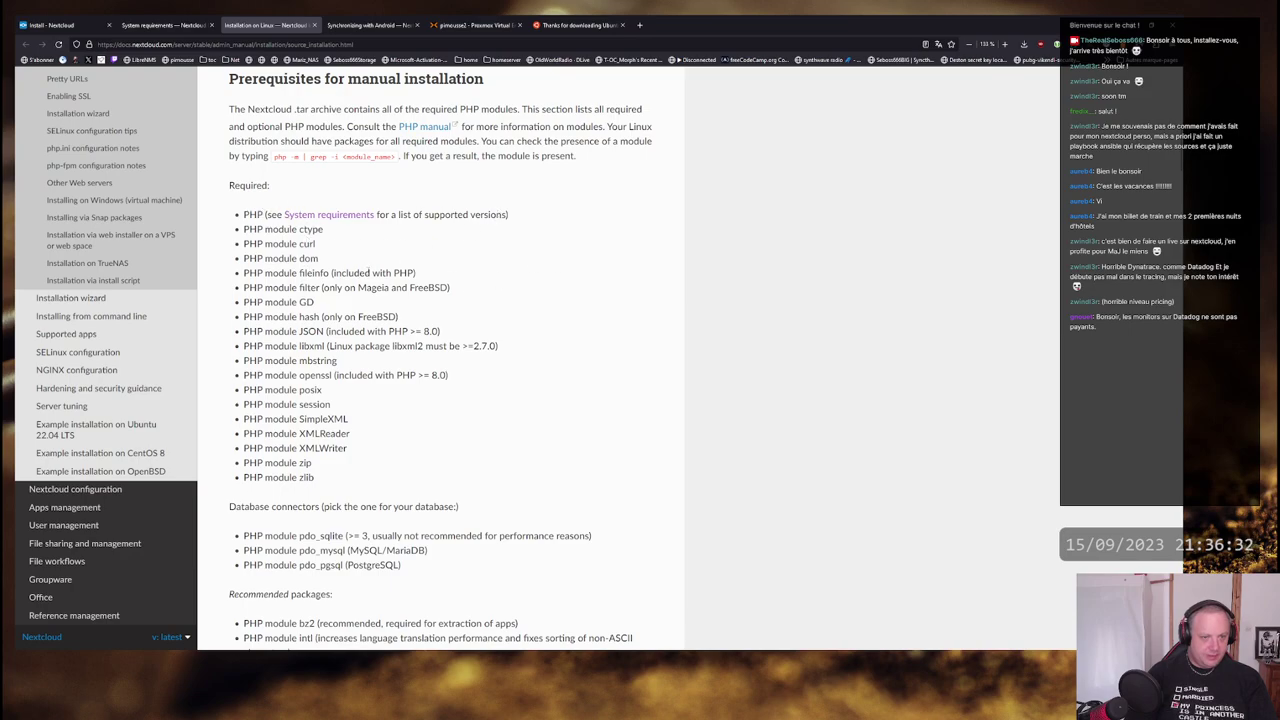
double_click(314, 273)
click(304, 289)
double_click(304, 288)
key(alt+Tab)
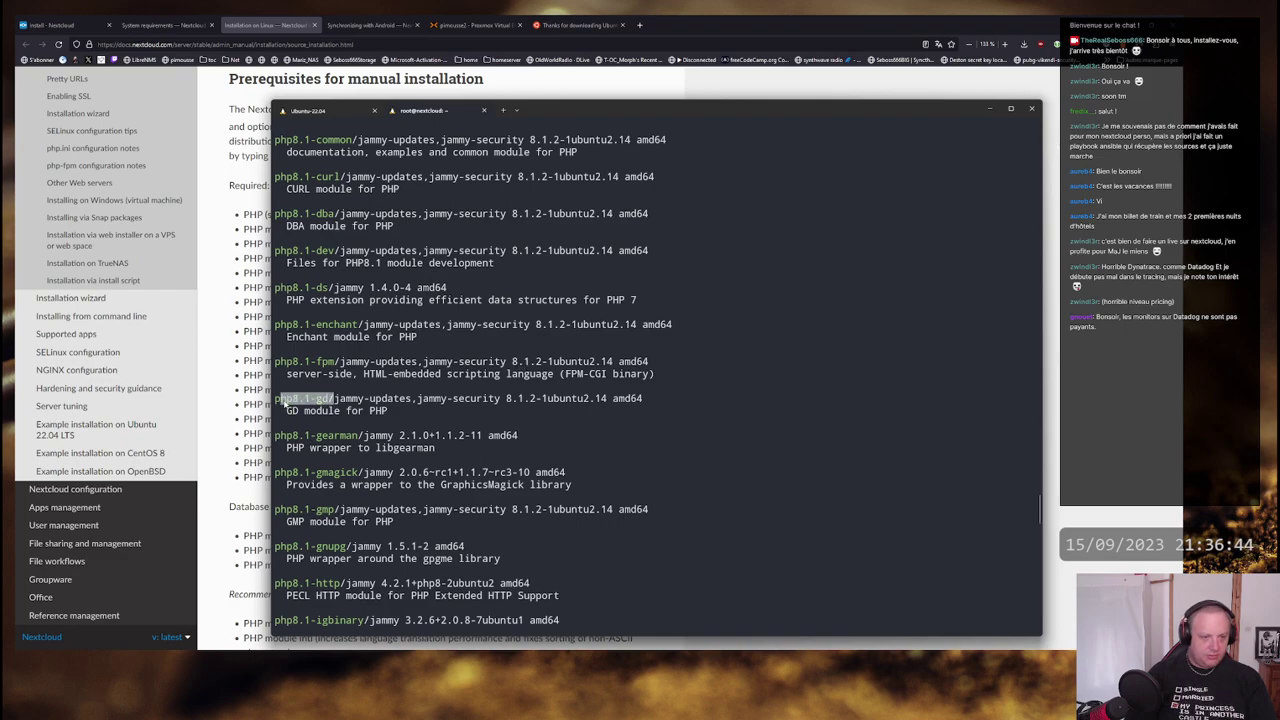
- Browse the apt search php8 results, picking out libapache2-mod-php8.1 among the php8.1 packages
scroll(616, 372, down, 13)
scroll(617, 367, down, 12)
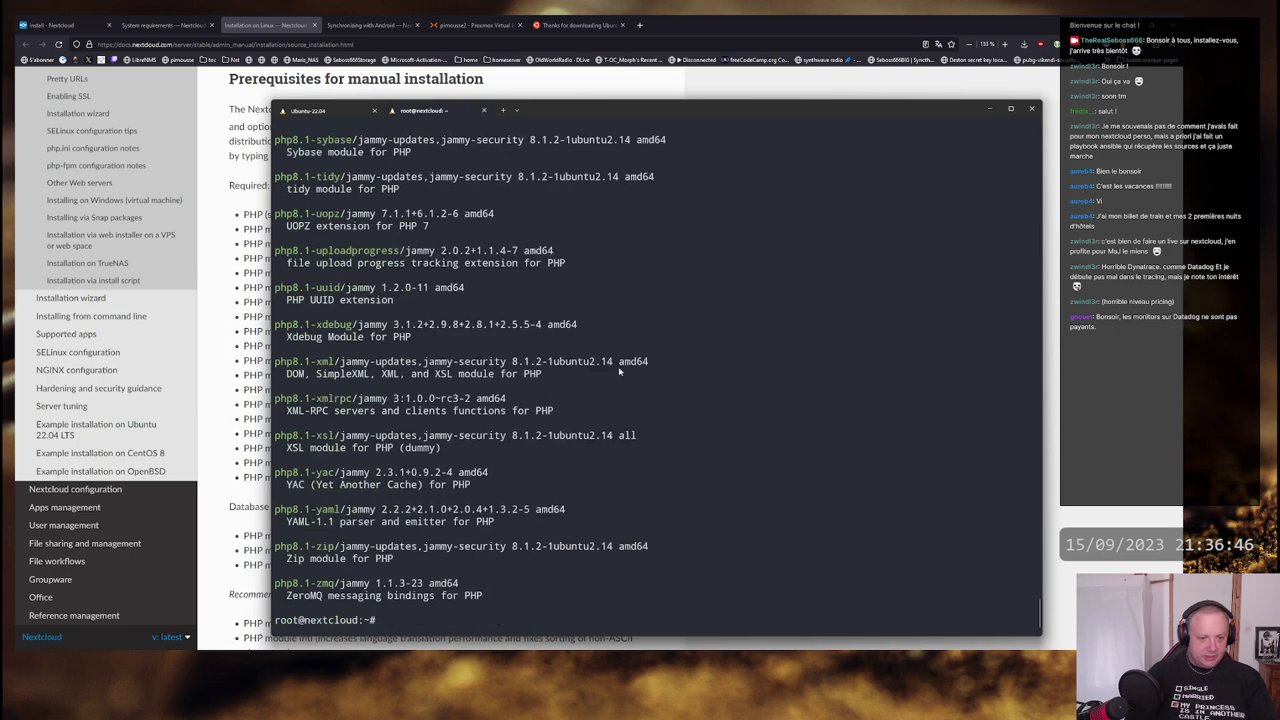
scroll(653, 364, up, 15)
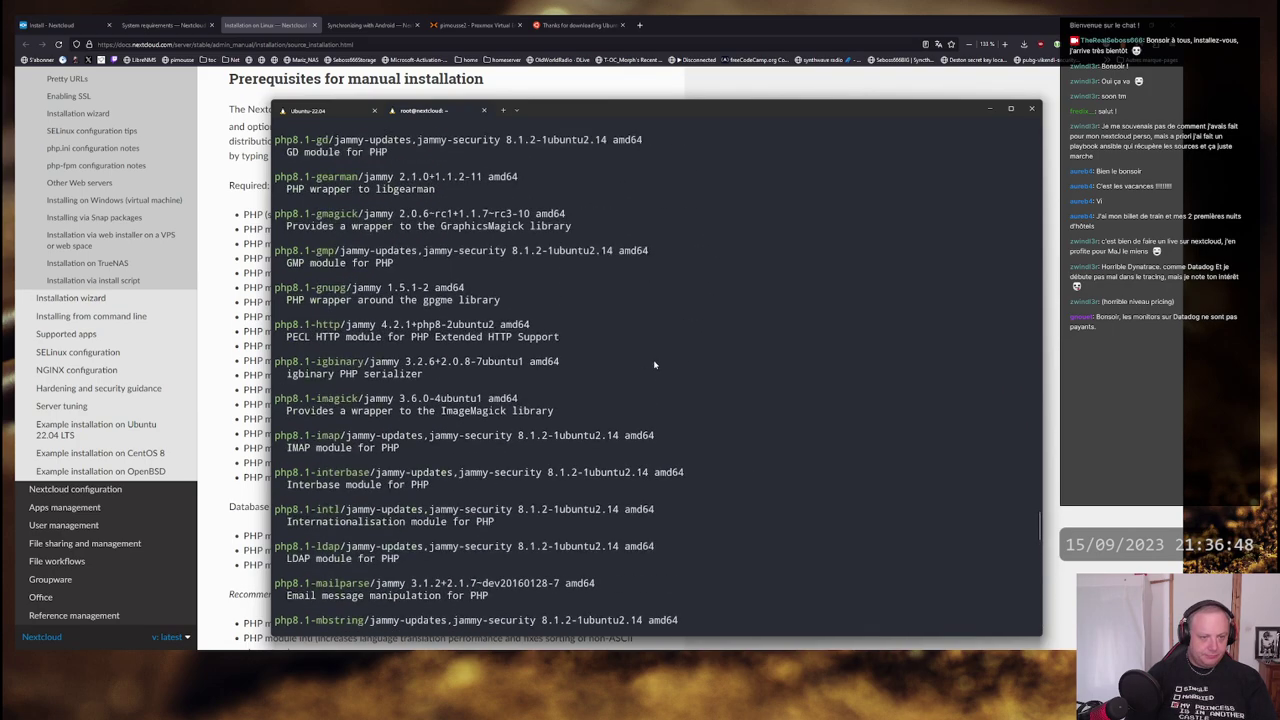
key(alt+Tab)
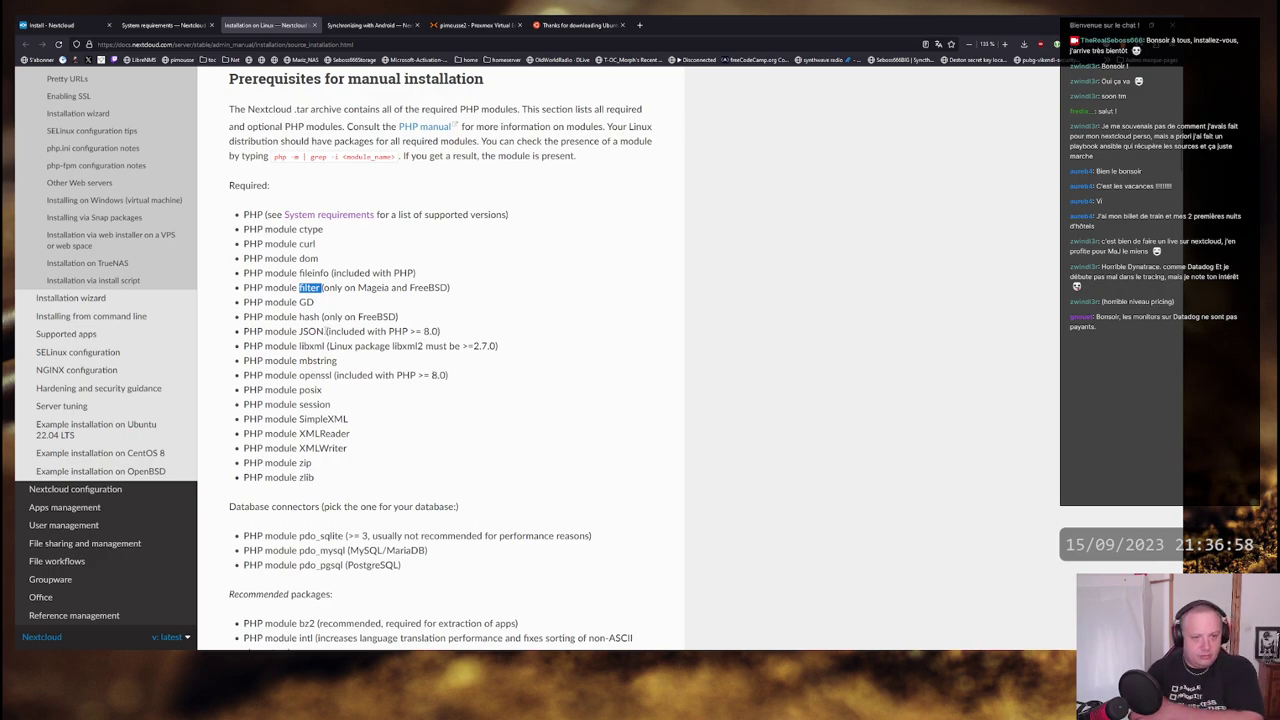
key(alt+Tab)
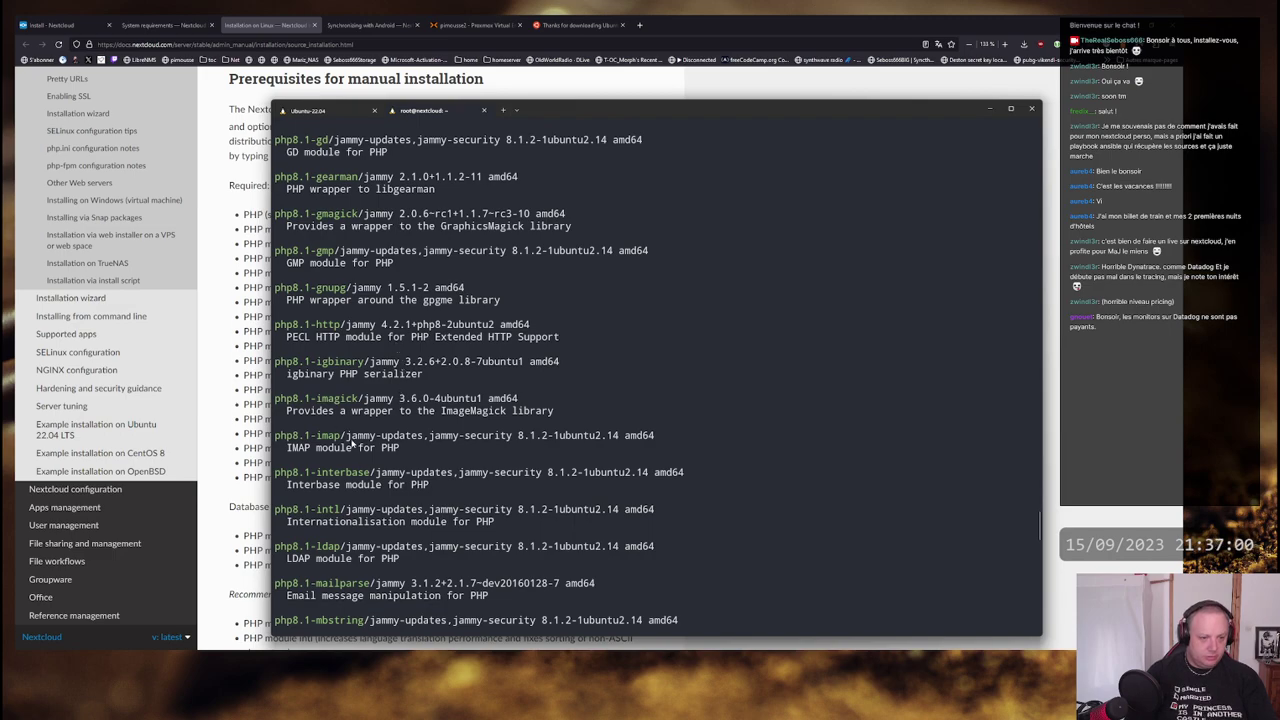
scroll(352, 443, up, 7)
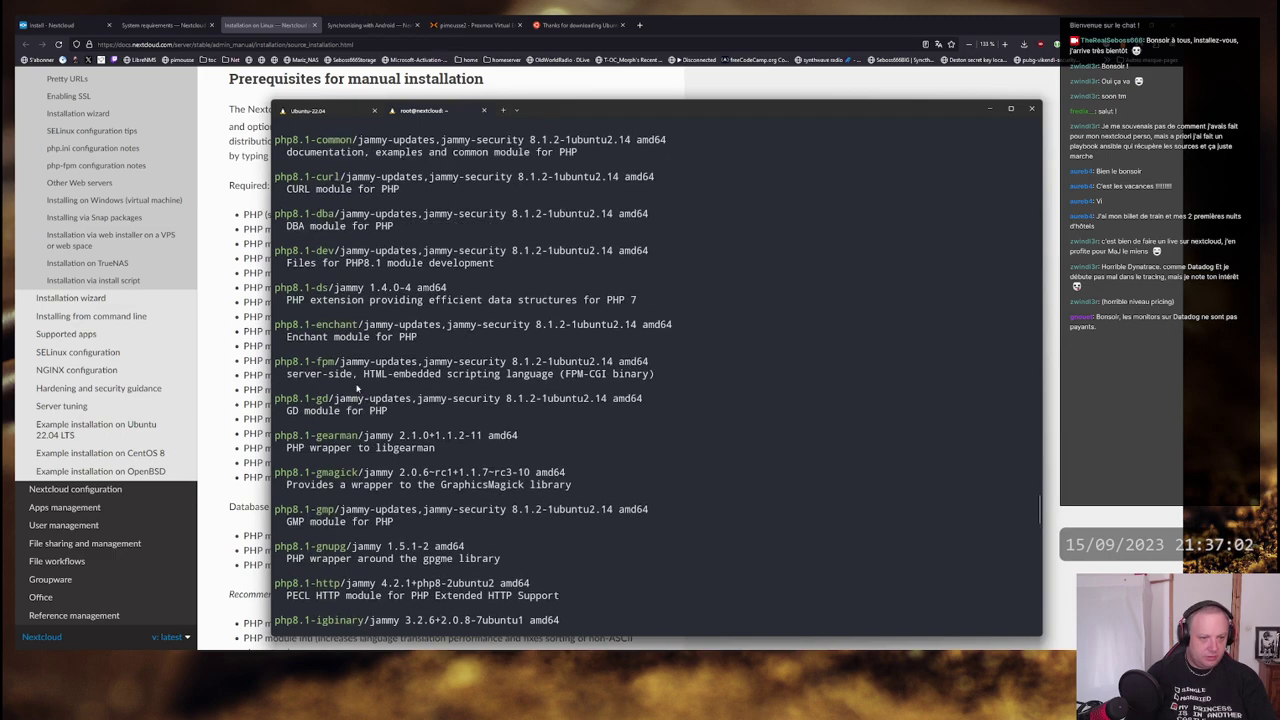
scroll(357, 388, up, 7)
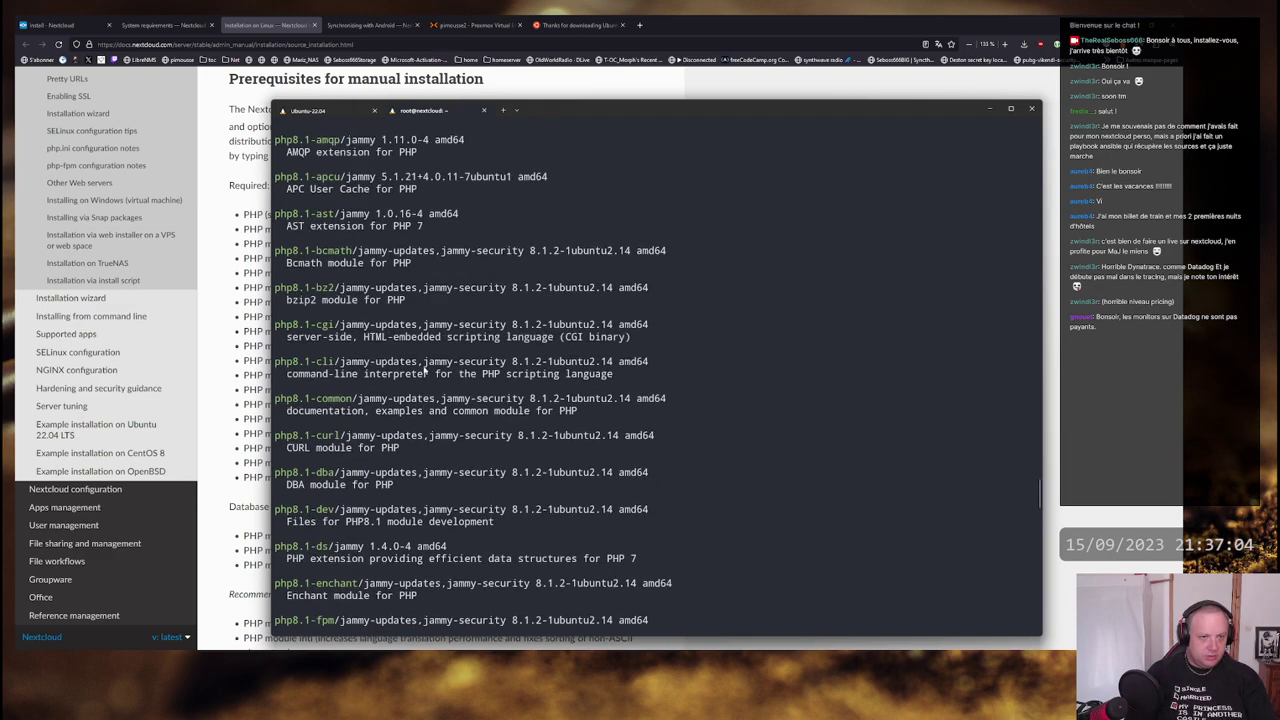
scroll(425, 370, up, 3)
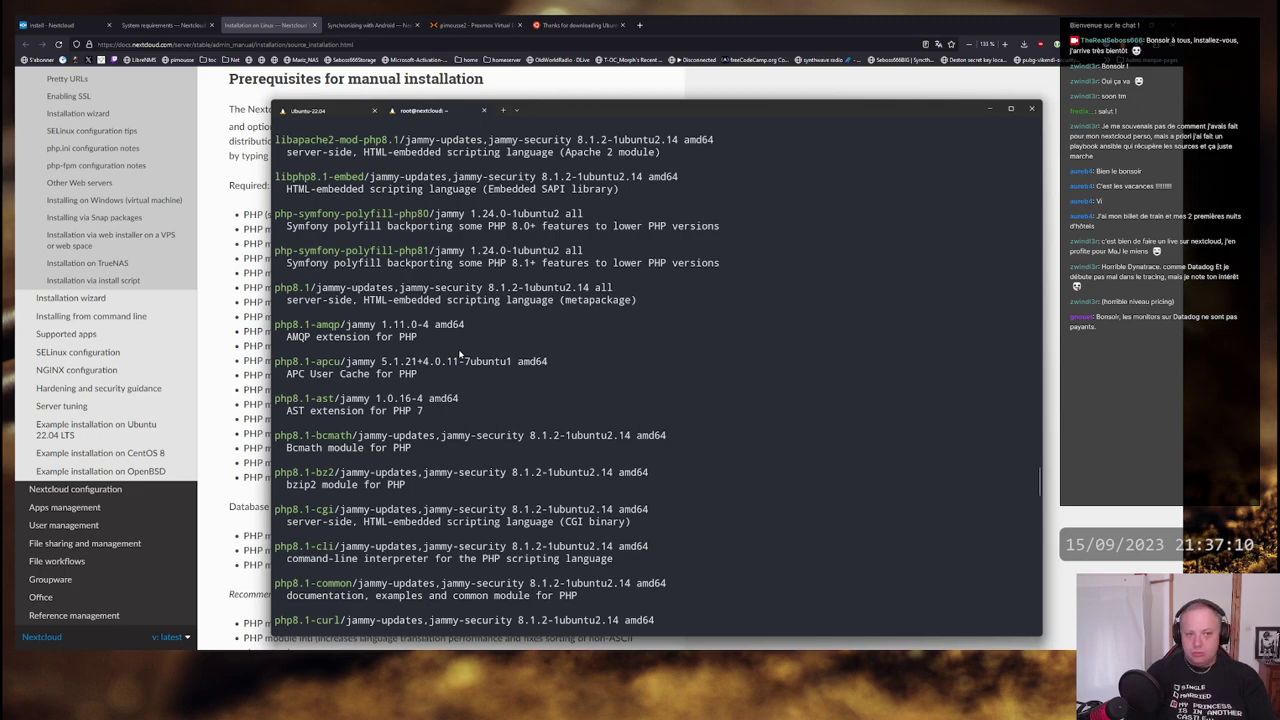
scroll(461, 355, up, 4)
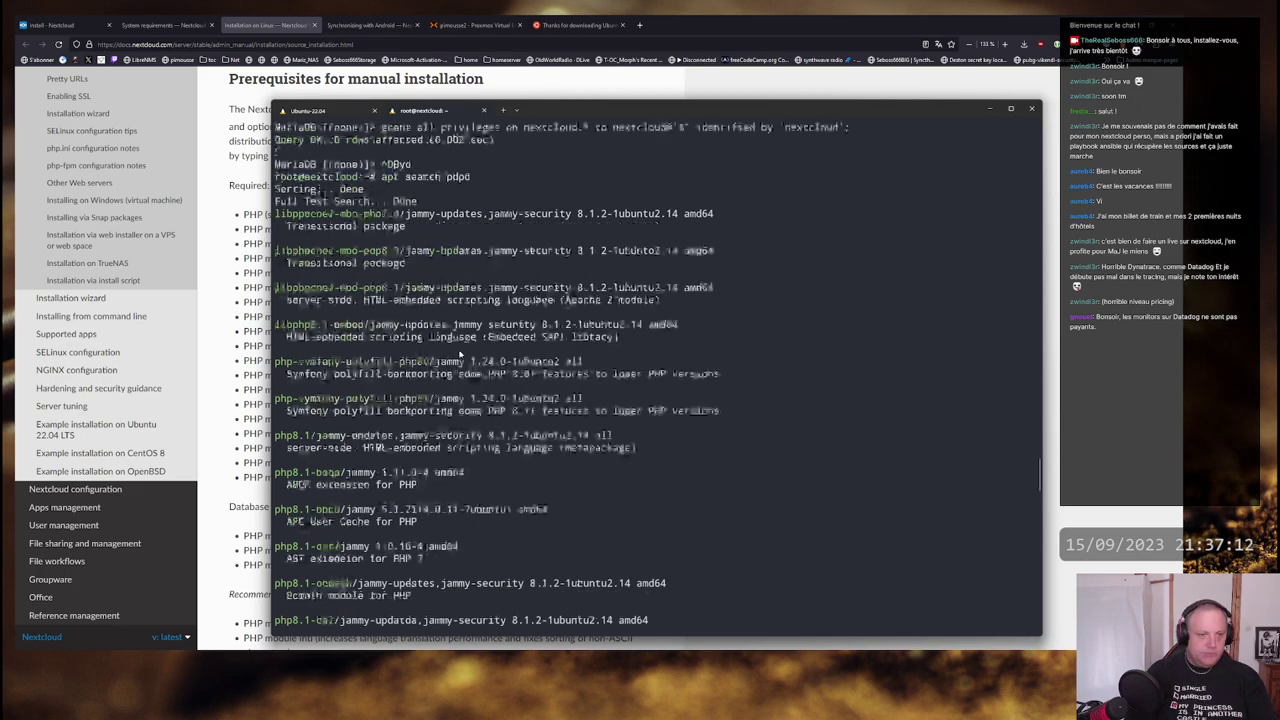
drag(390, 289, 275, 289)
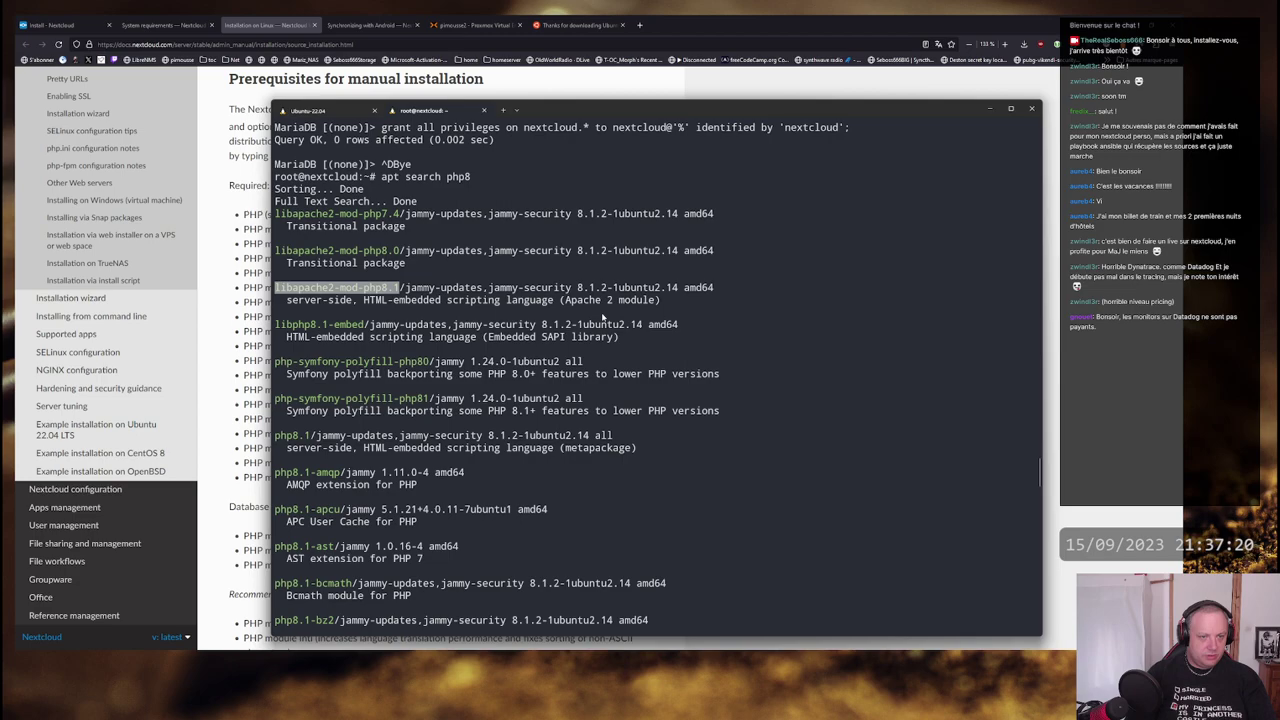
scroll(603, 317, down, 20)
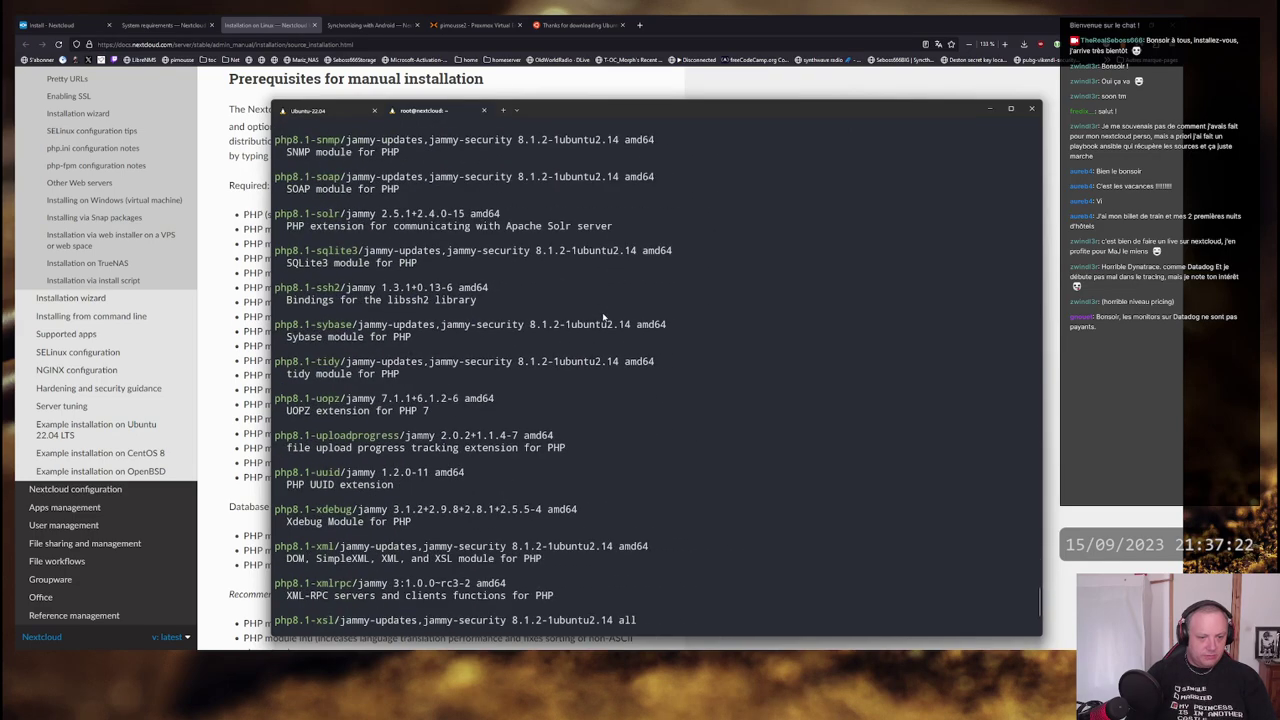
scroll(603, 317, down, 5)
- Copy the libapache2-mod-php8.1 package name from the search results
text(apt install)
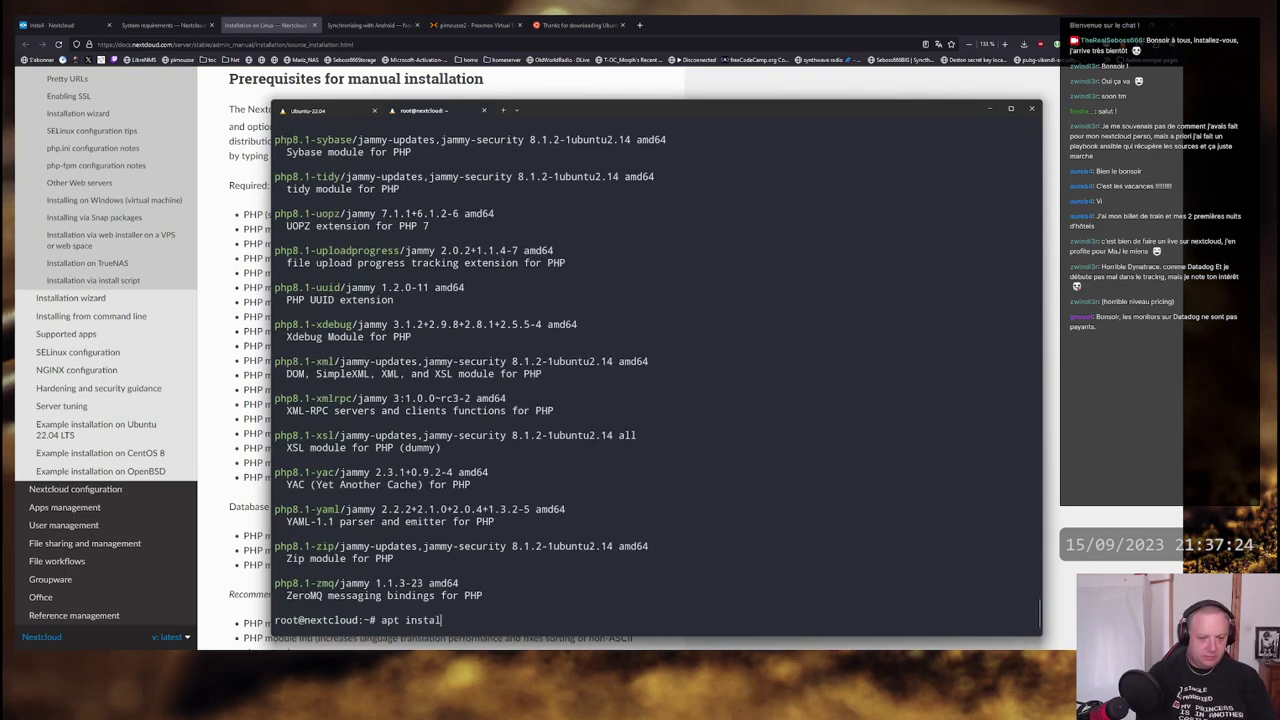
key(ctrl+v)
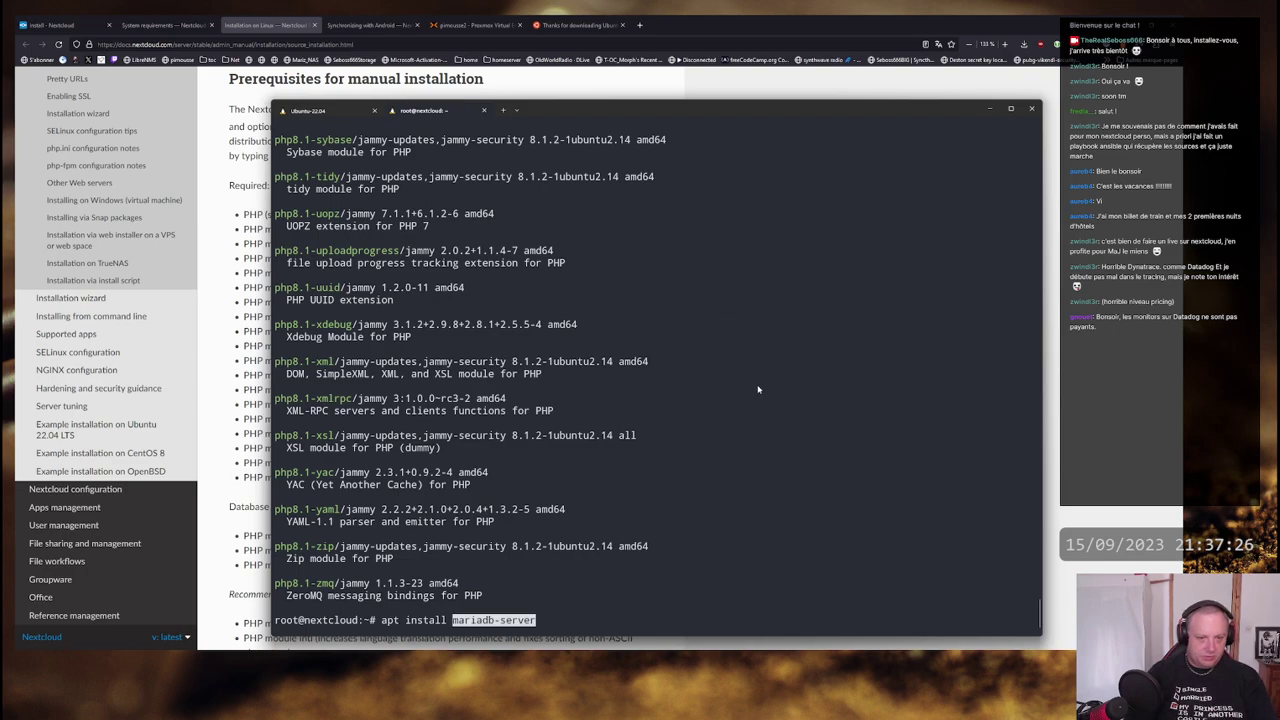
key(ctrl+w)
scroll(670, 262, up, 20)
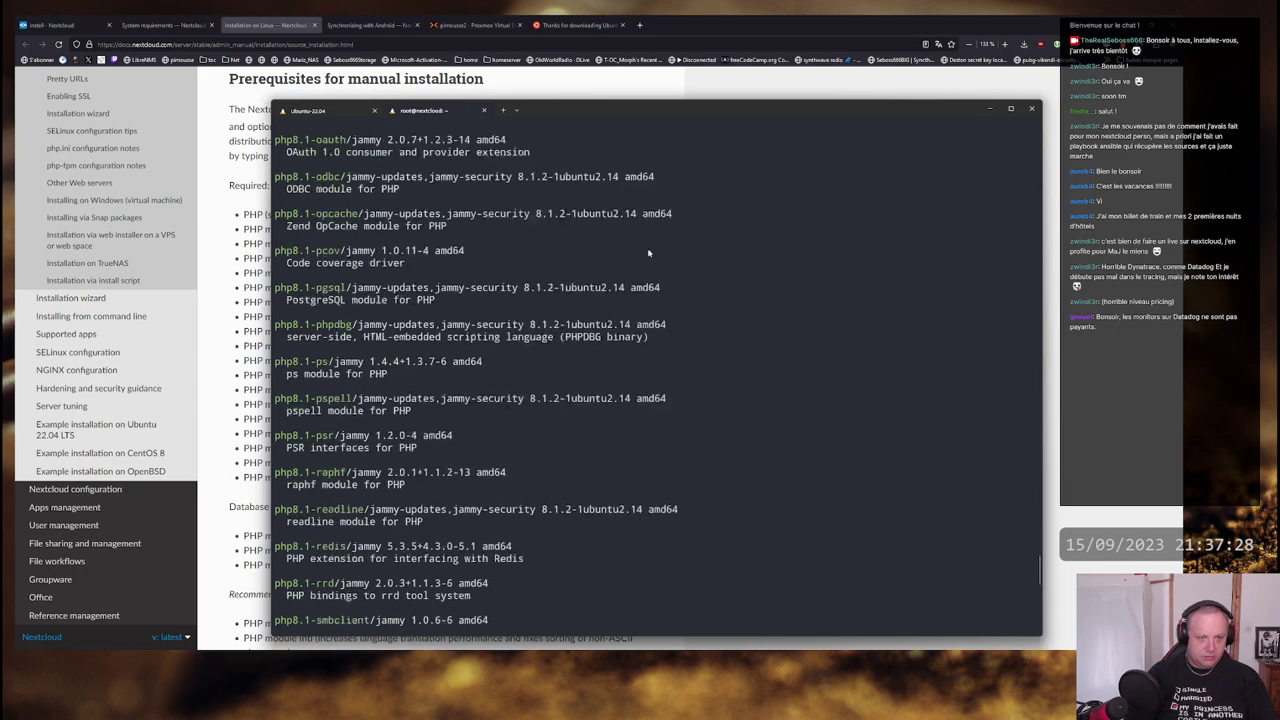
scroll(670, 262, up, 15)
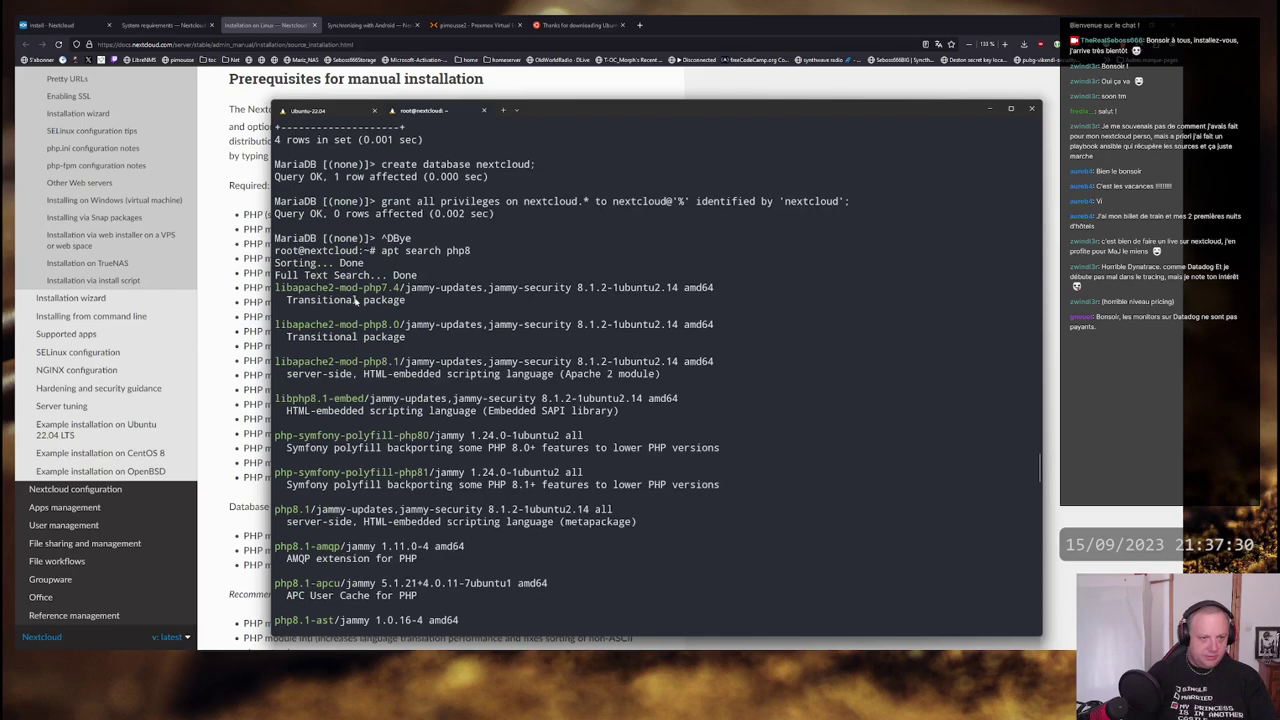
drag(401, 361, 280, 368)
key(ctrl+c)
- Install libapache2-mod-php8.1 with apt, accepting the extra apache2 and php8.1-cli packages
scroll(700, 340, down, 15)
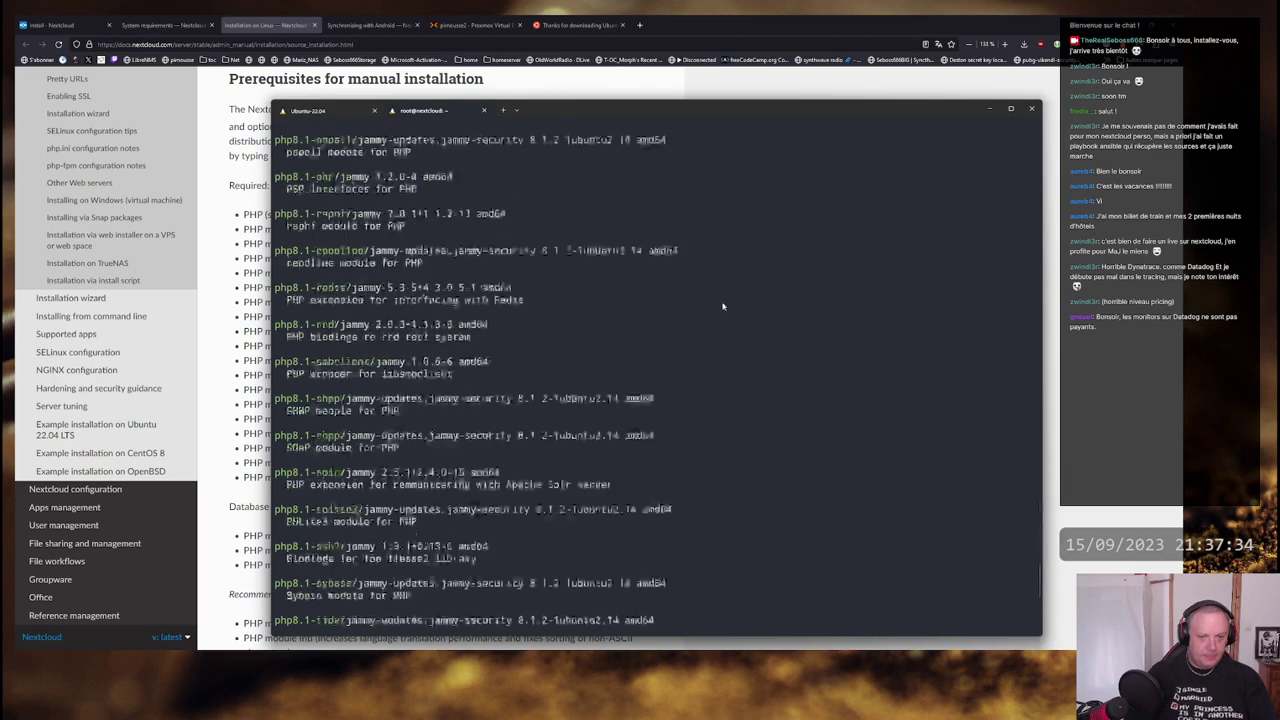
text(apt install)
key(ctrl+v)
key(Return)
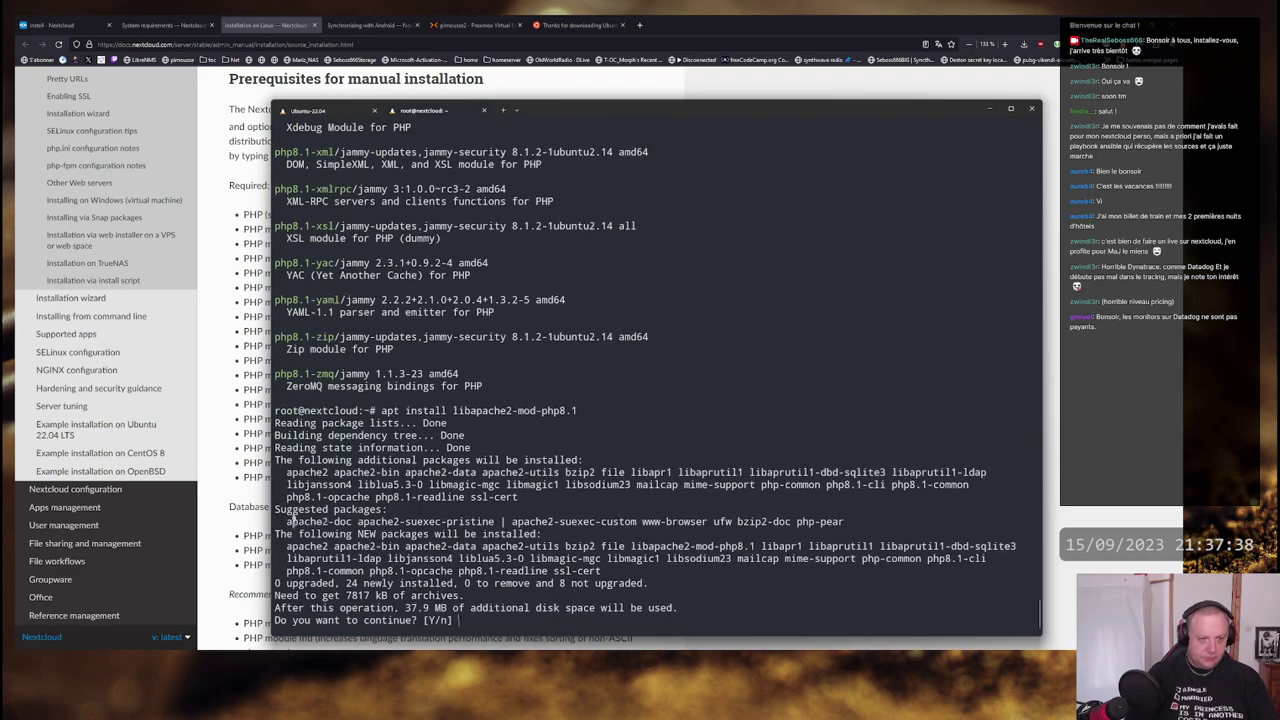
drag(289, 478, 966, 484)
click(741, 494)
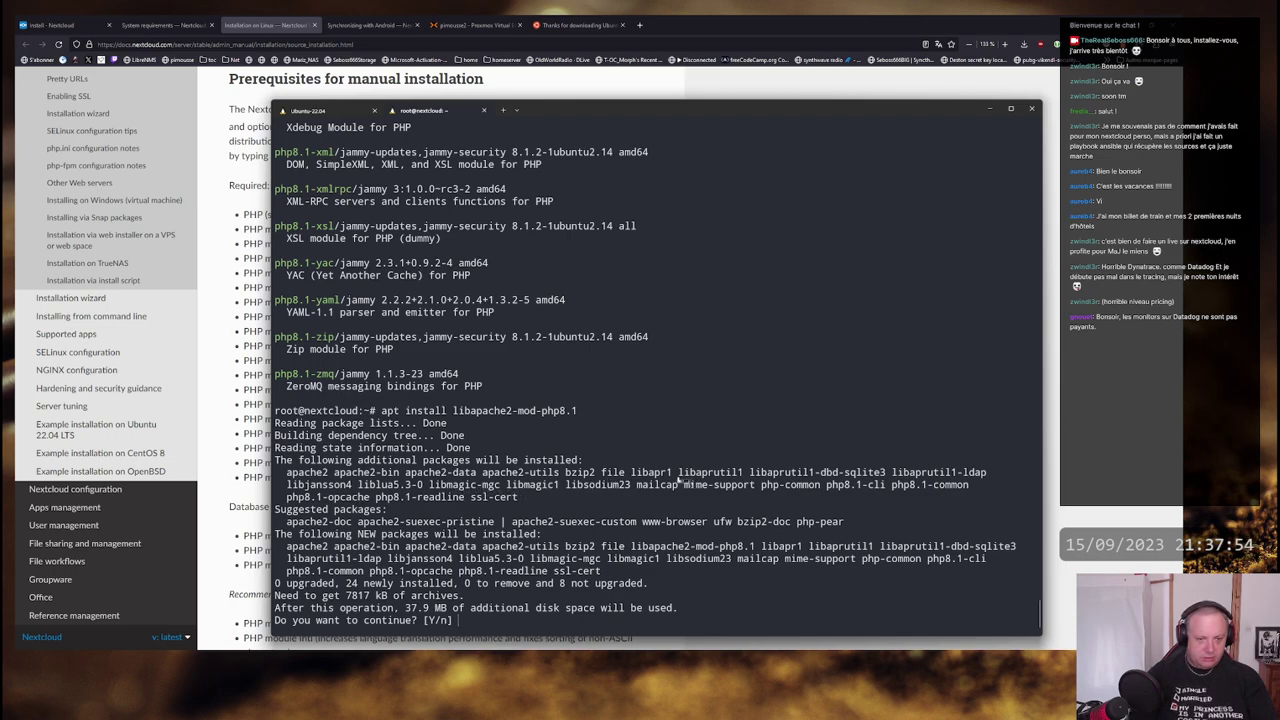
key(Return)
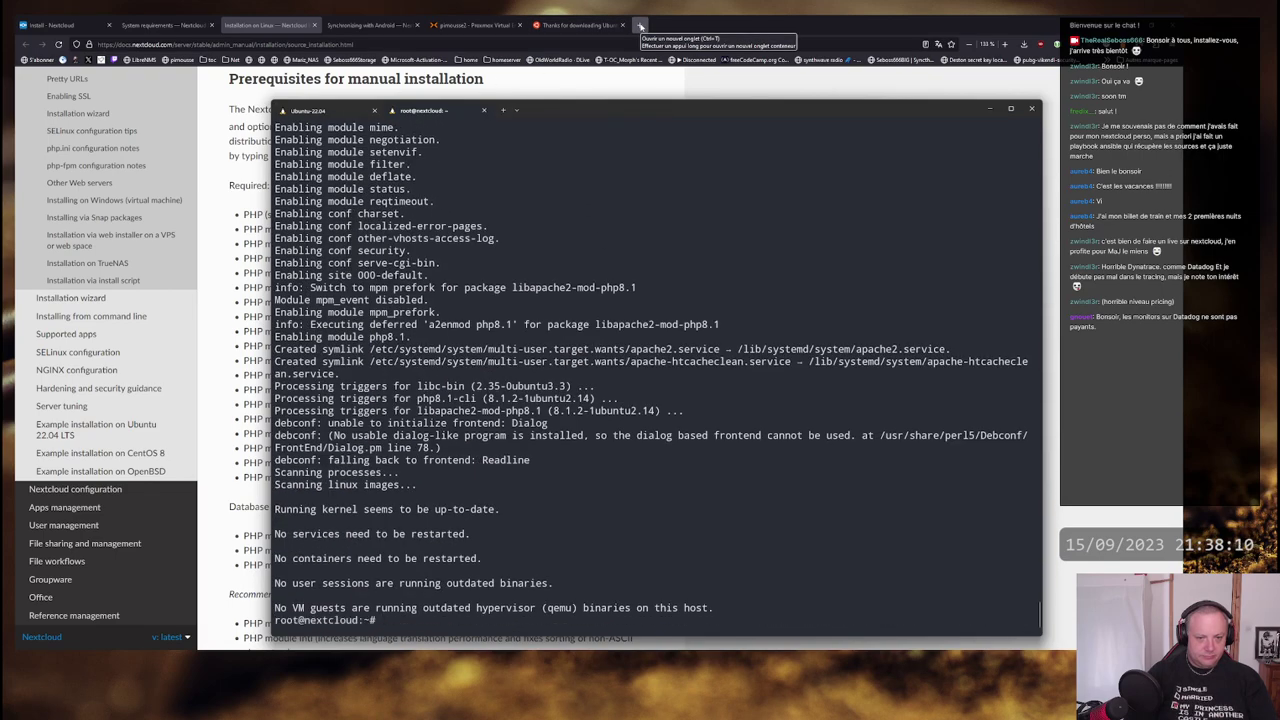
- Load 192.168.1.33 in a new Firefox tab and confirm the Apache2 Ubuntu Default Page appears
click(640, 26)
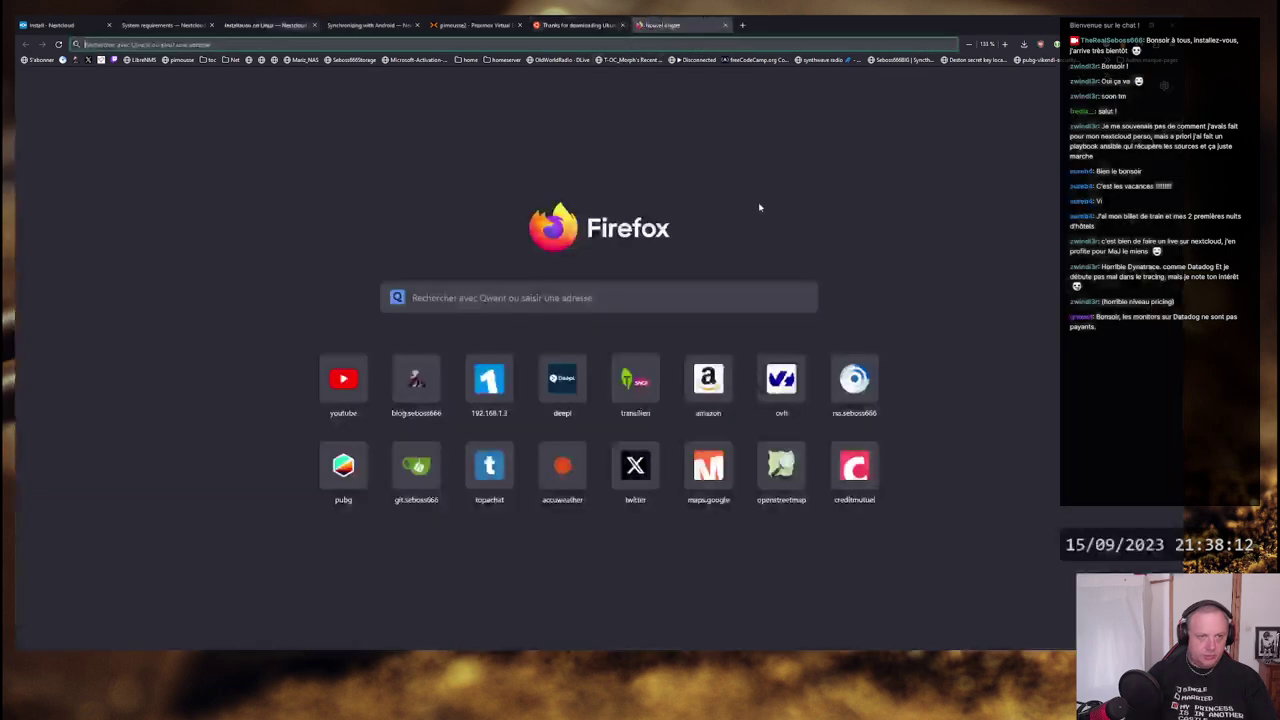
text(192.1567)
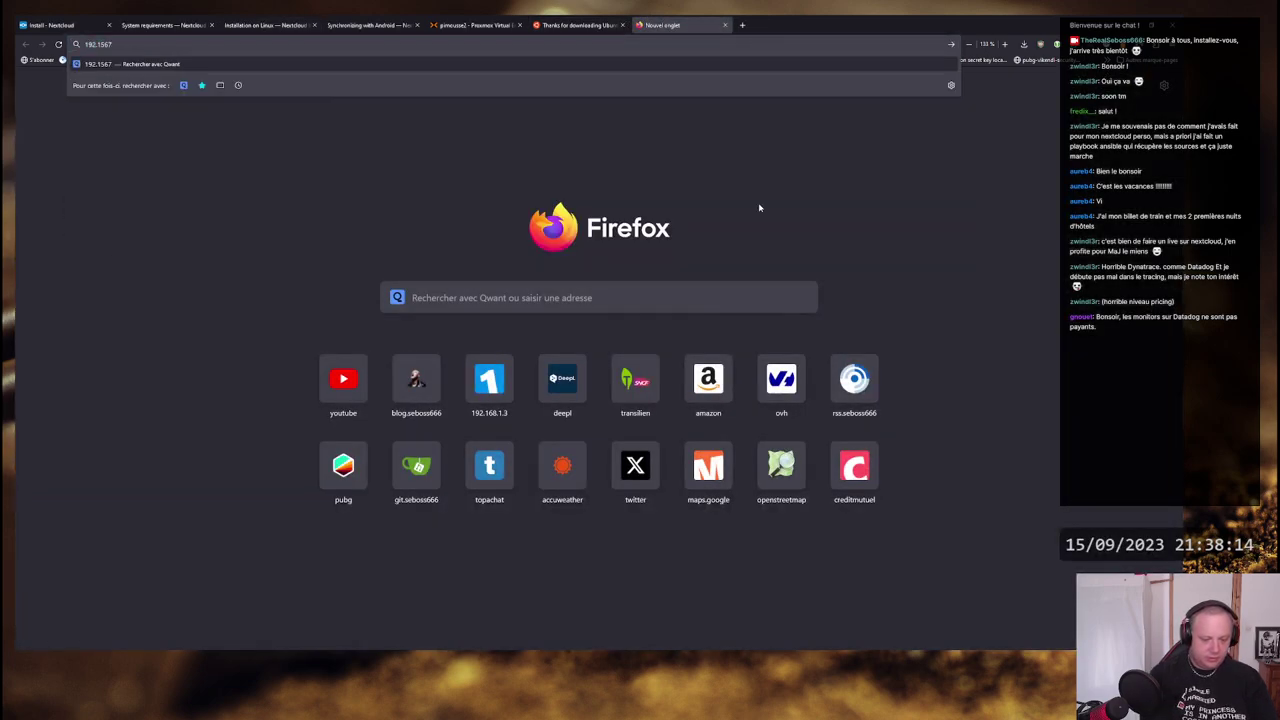
key(BackSpace)
key(BackSpace)
key(BackSpace)
text(68.)
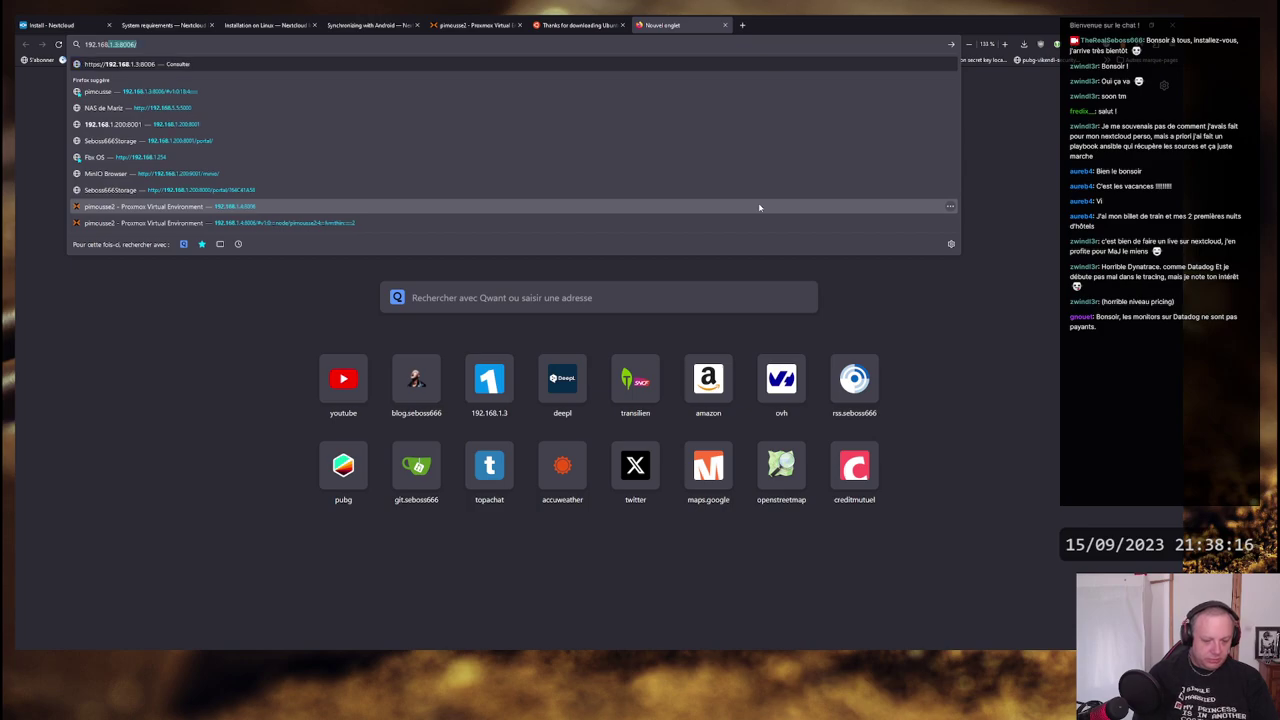
text(1.33)
key(Return)
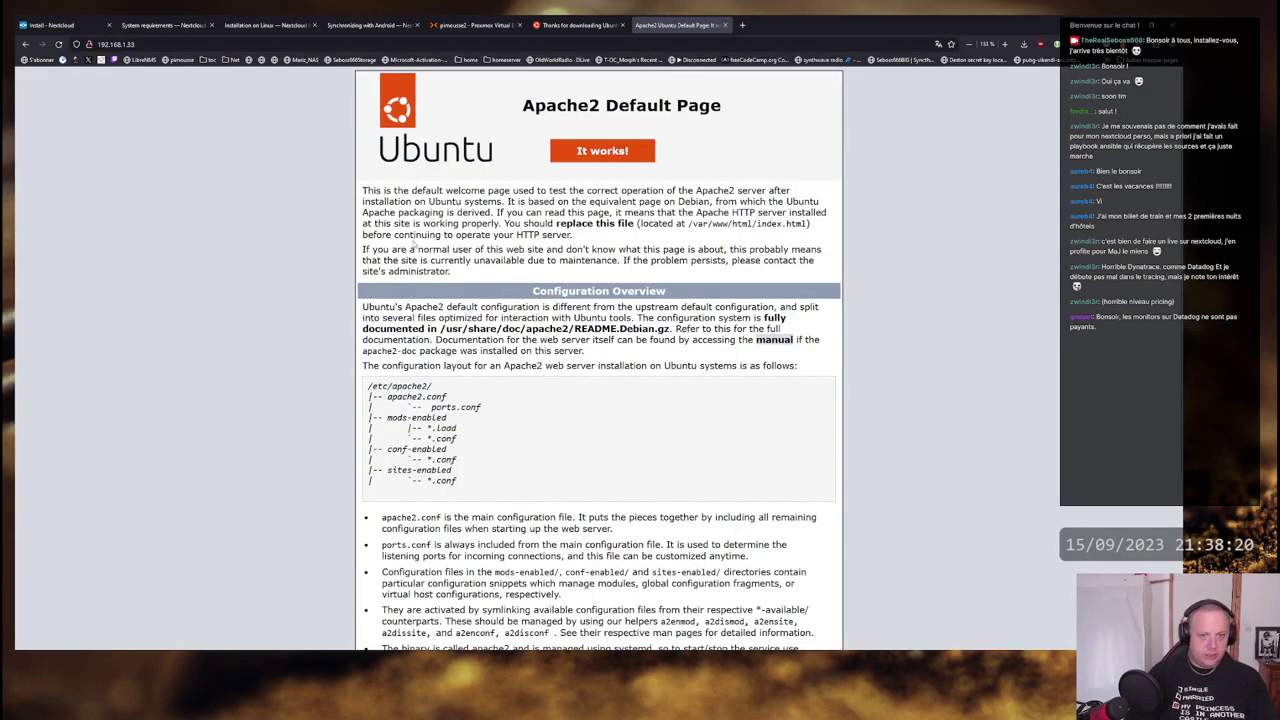
drag(362, 188, 726, 560)
click(726, 484)
scroll(726, 484, down, 2)
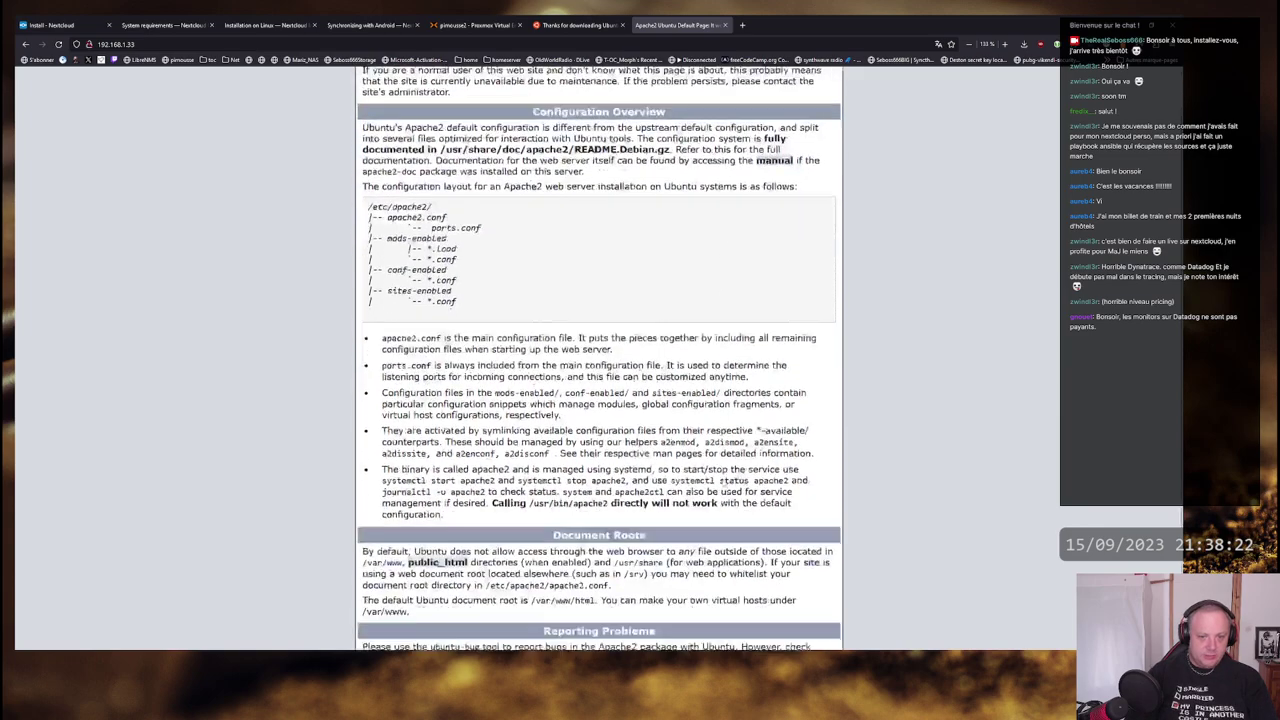
scroll(726, 484, up, 3)
key(alt+Tab)
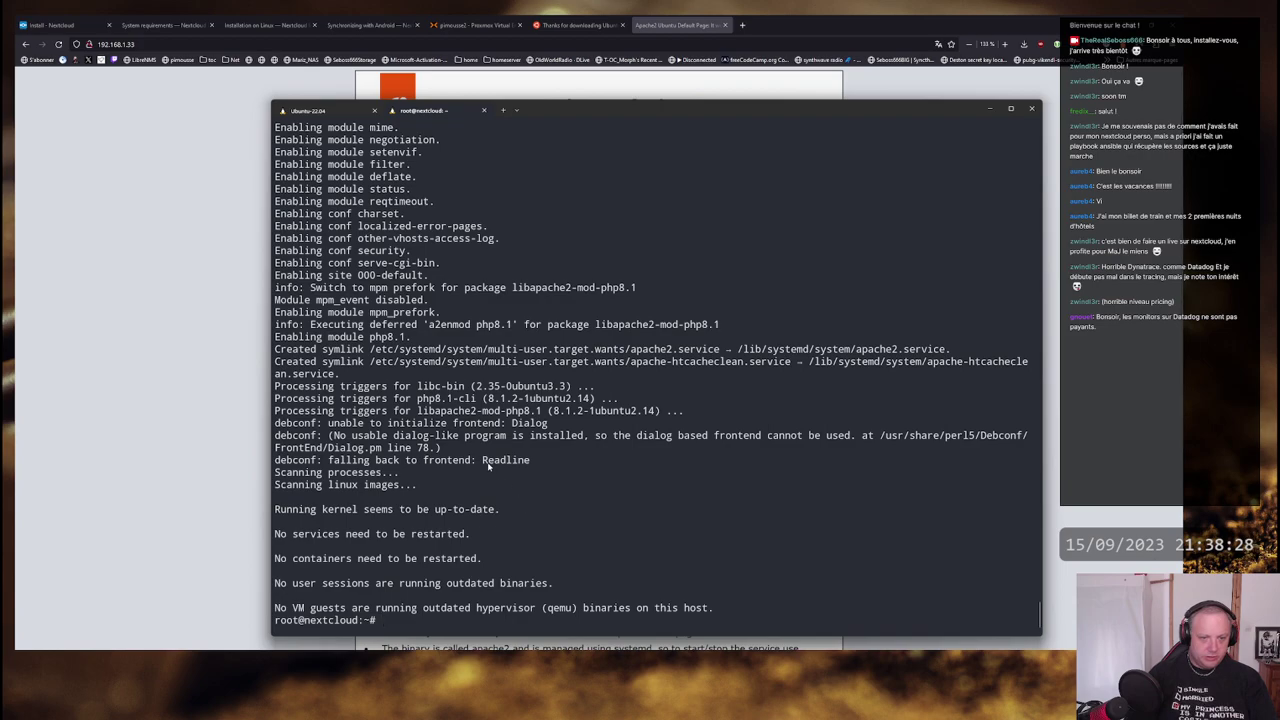
- Bring up the Installation on Linux documentation tab with its required PHP modules in Firefox
scroll(488, 465, up, 8)
scroll(501, 459, down, 1)
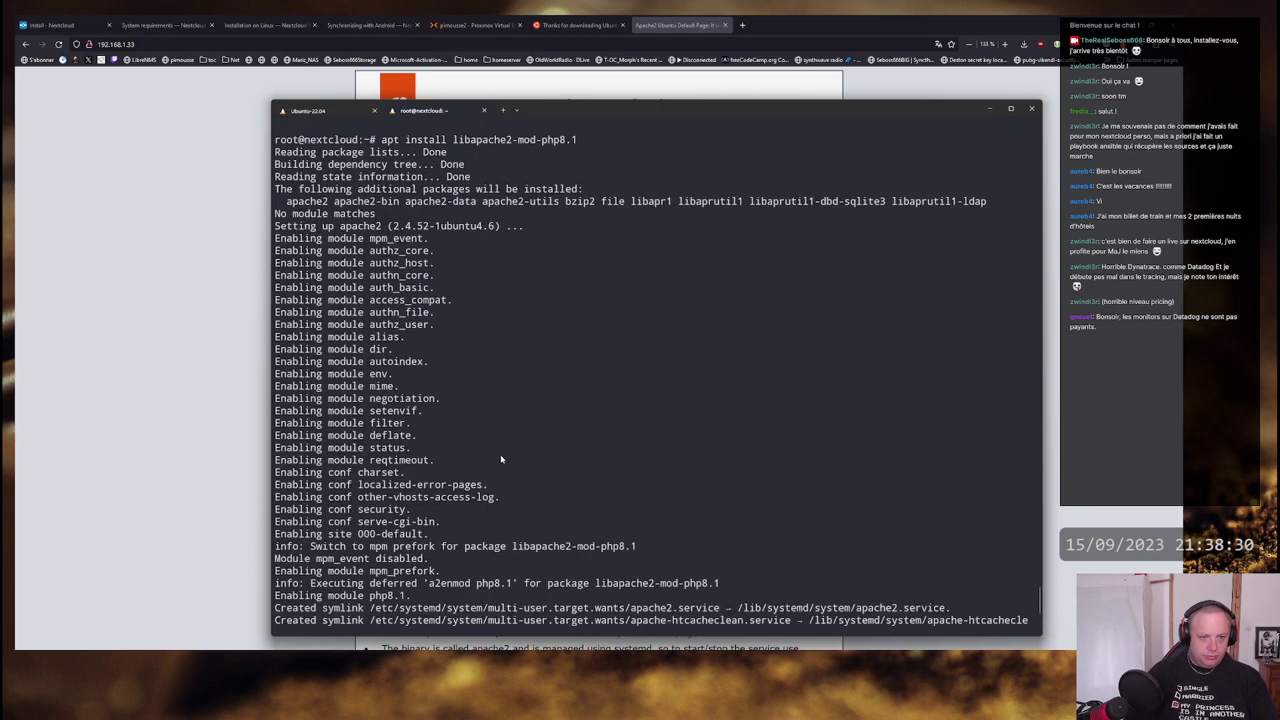
scroll(501, 459, down, 7)
scroll(501, 459, up, 3)
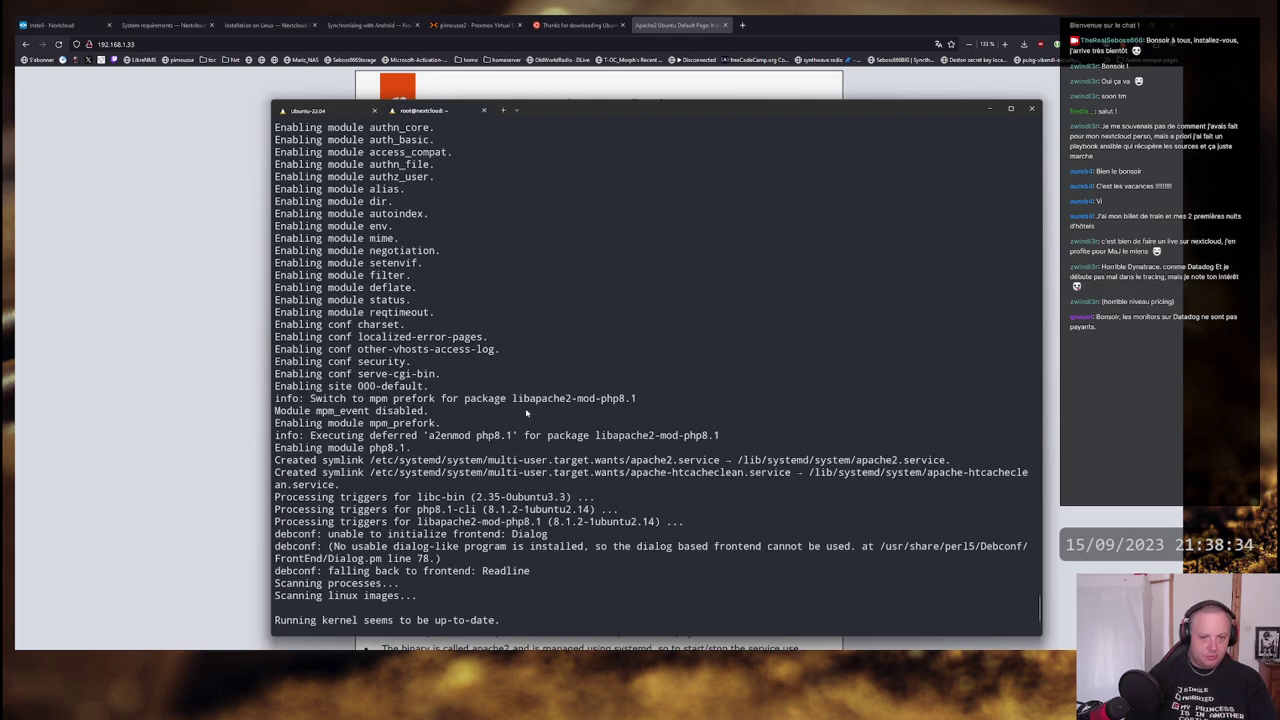
key(alt+Tab)
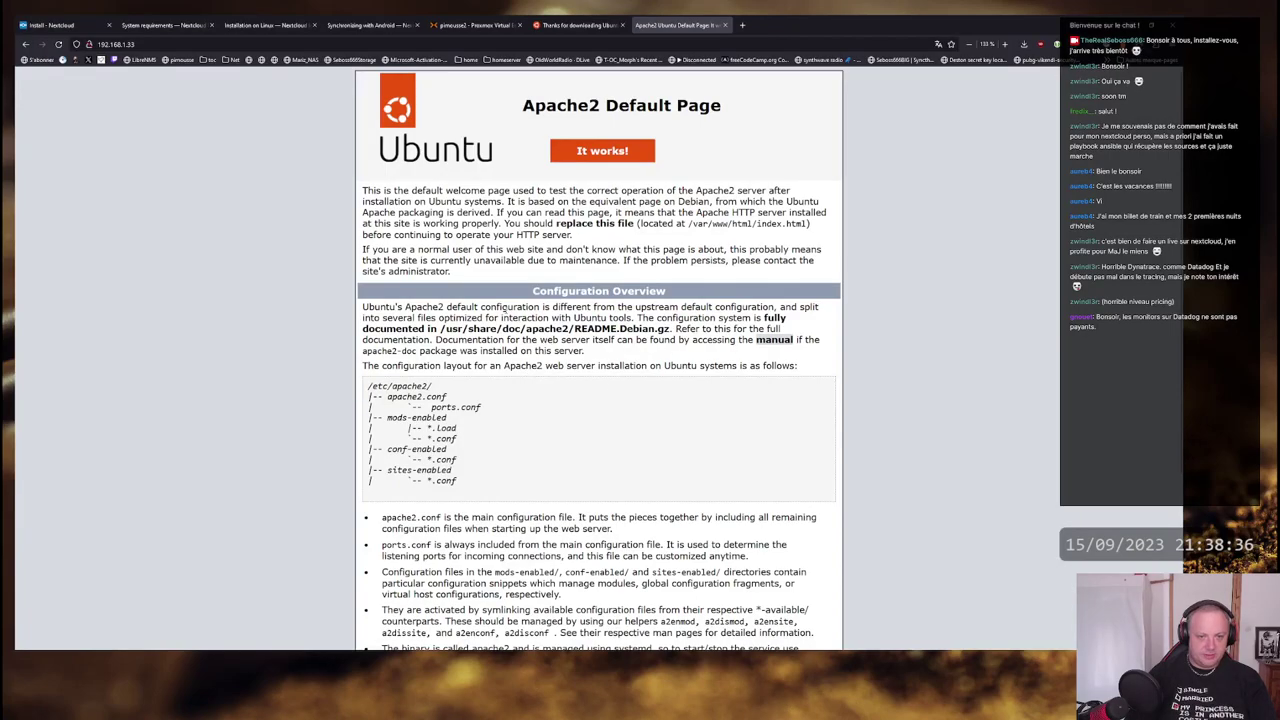
scroll(490, 430, down, 3)
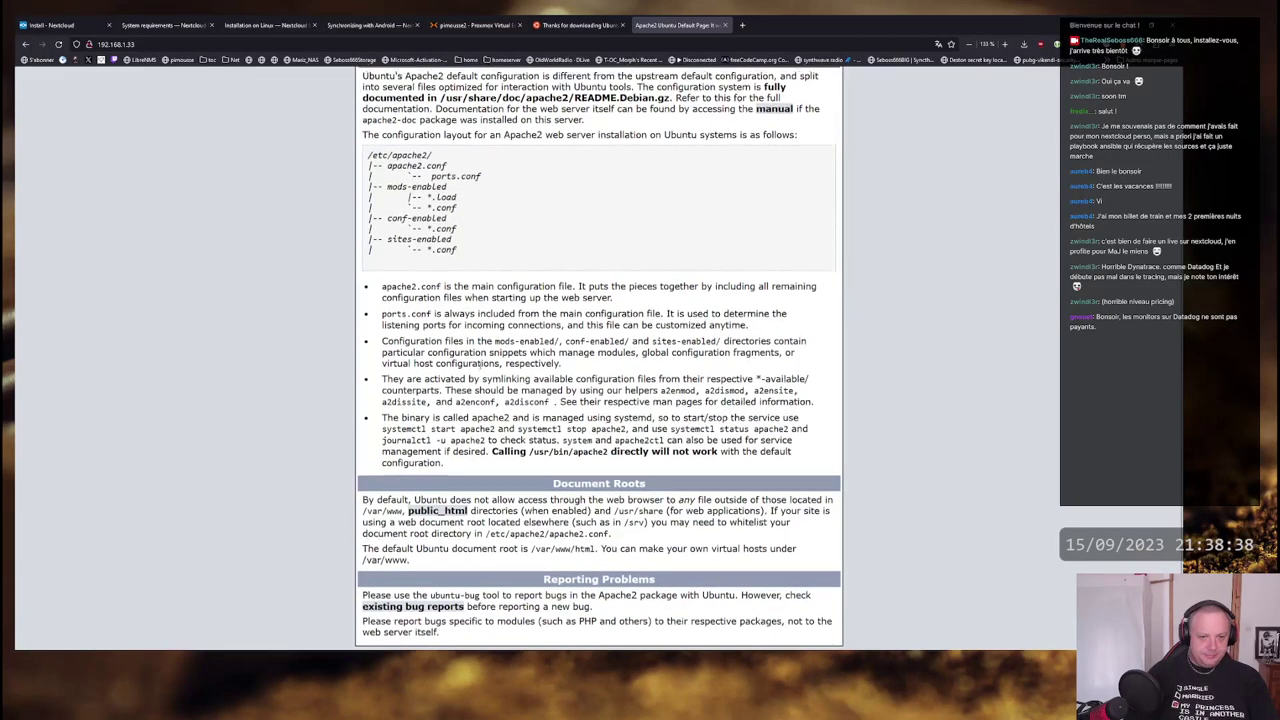
scroll(482, 366, up, 3)
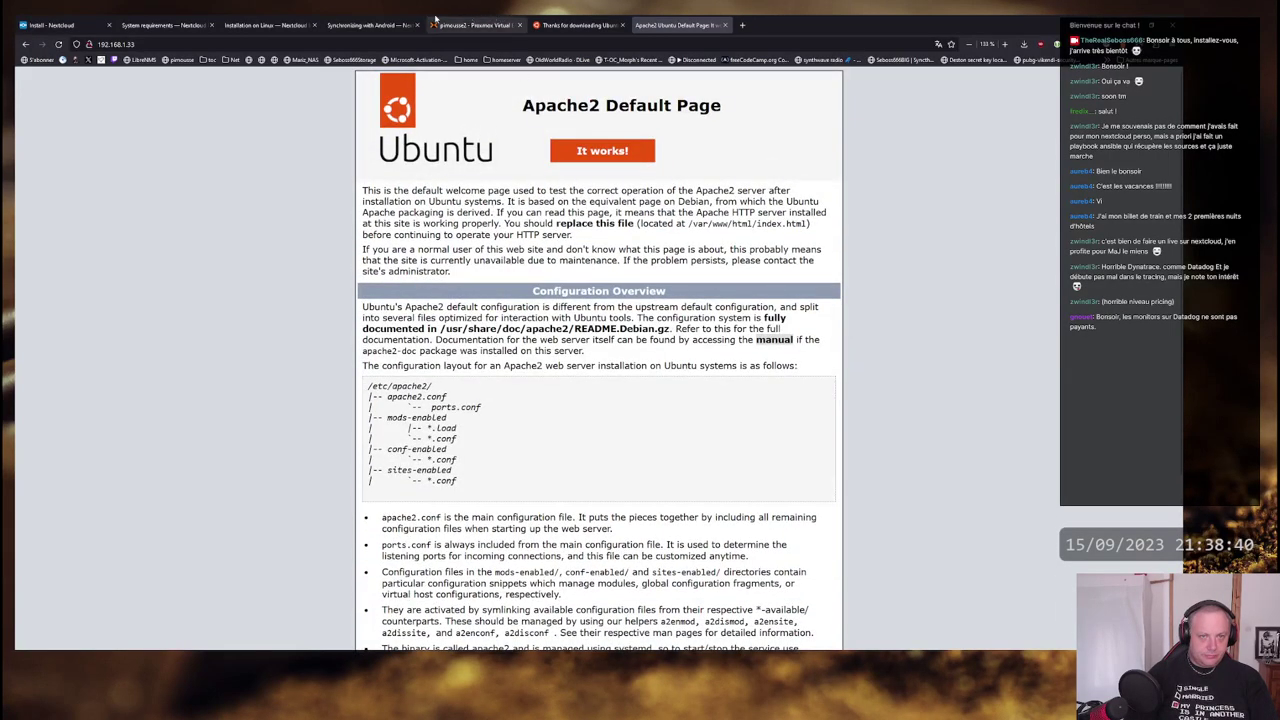
click(165, 22)
click(239, 20)
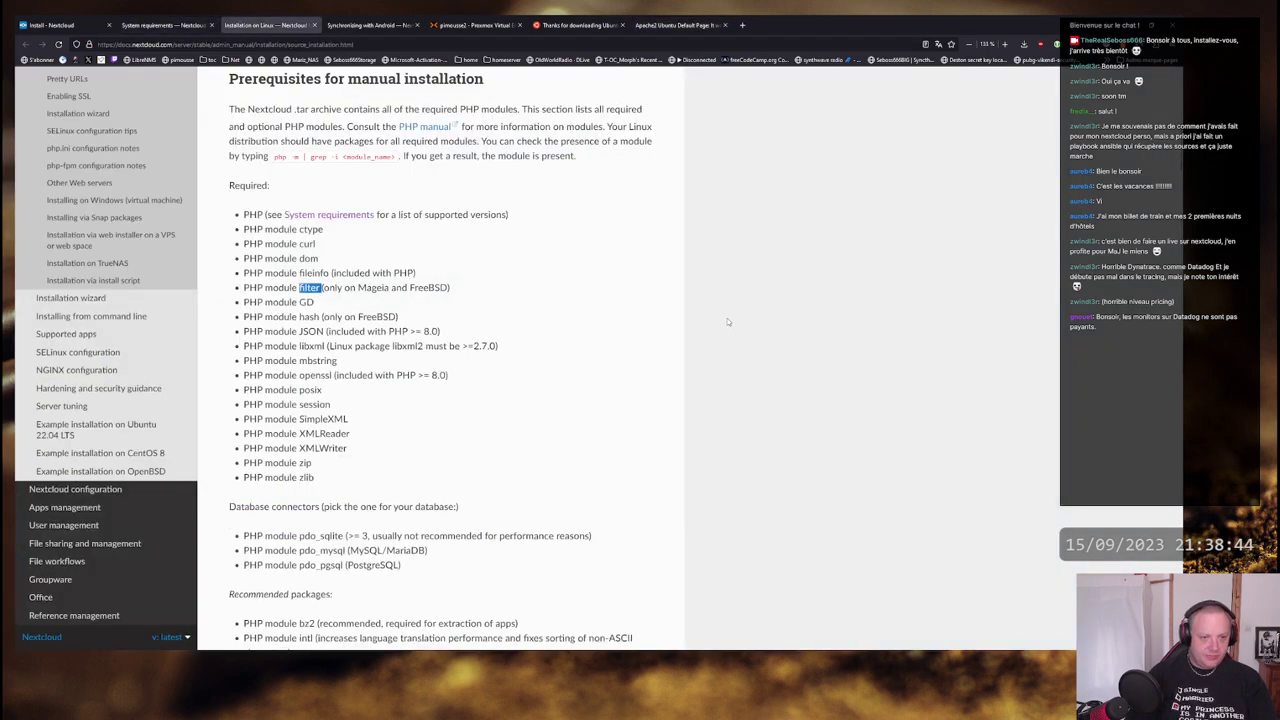
- Move the terminal to the right half of the screen and start an apt install php8. command
key(alt+Tab)
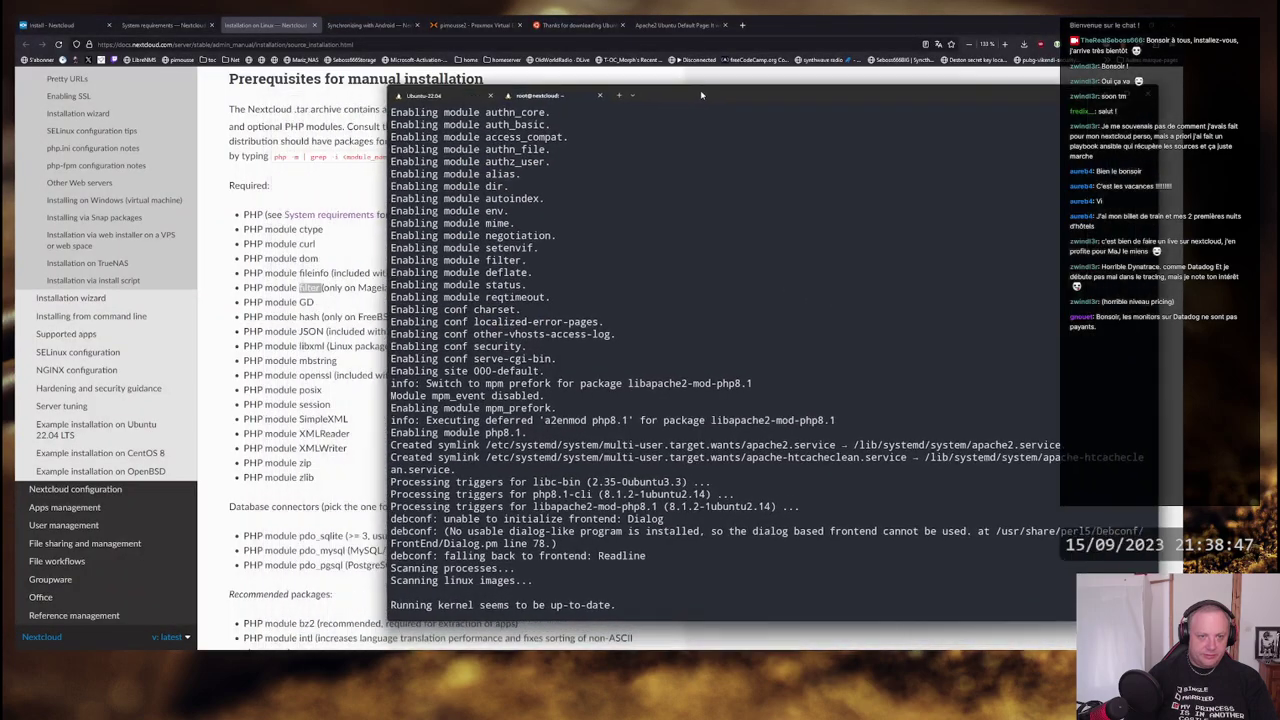
drag(686, 104, 798, 87)
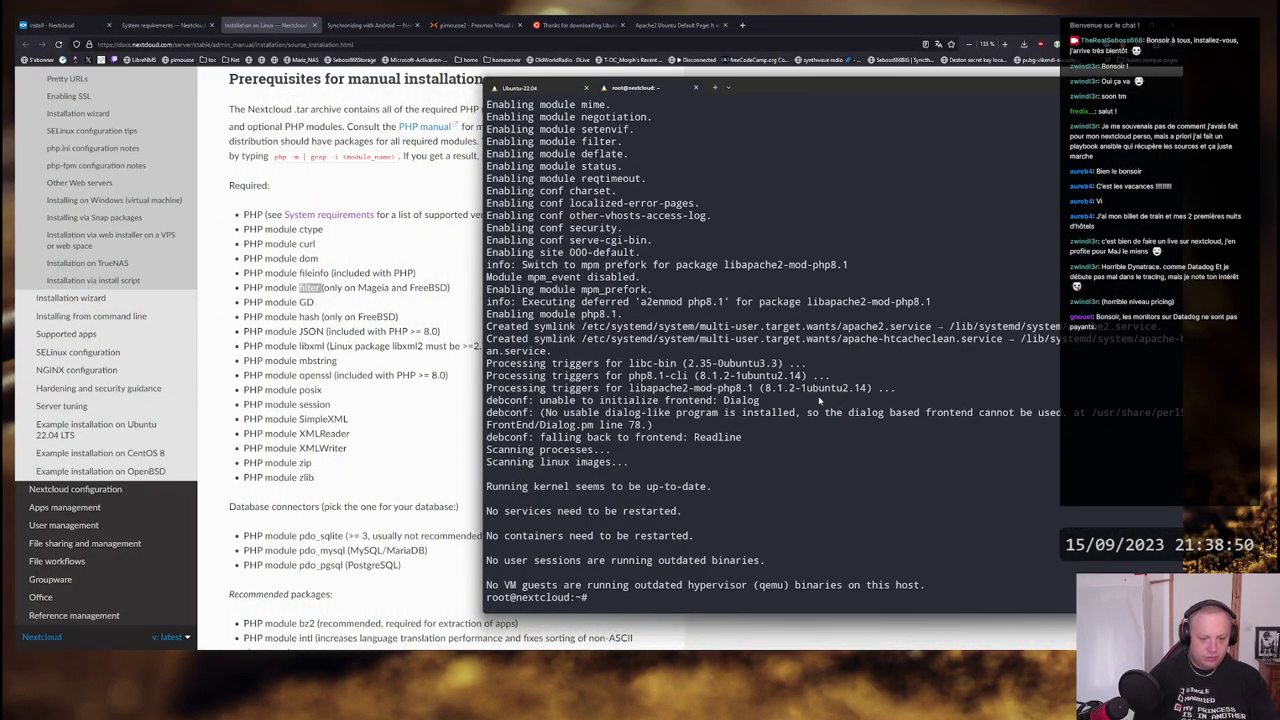
scroll(806, 357, up, 20)
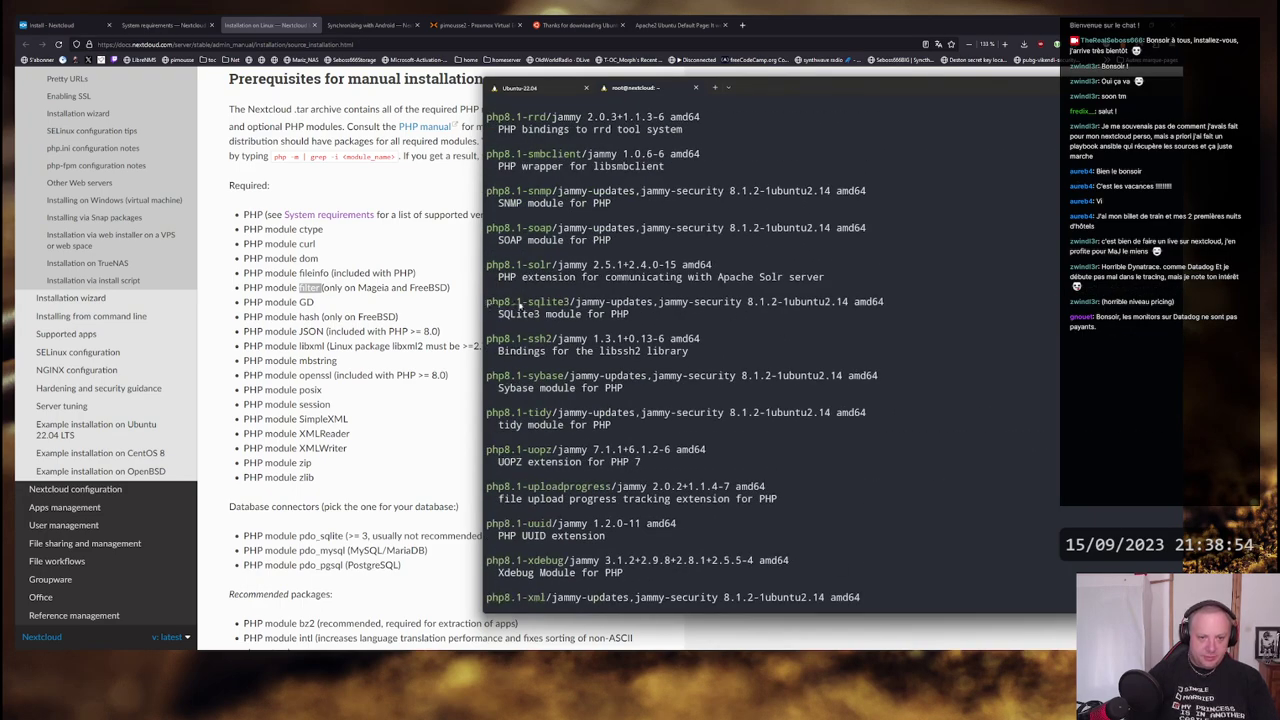
scroll(754, 348, down, 20)
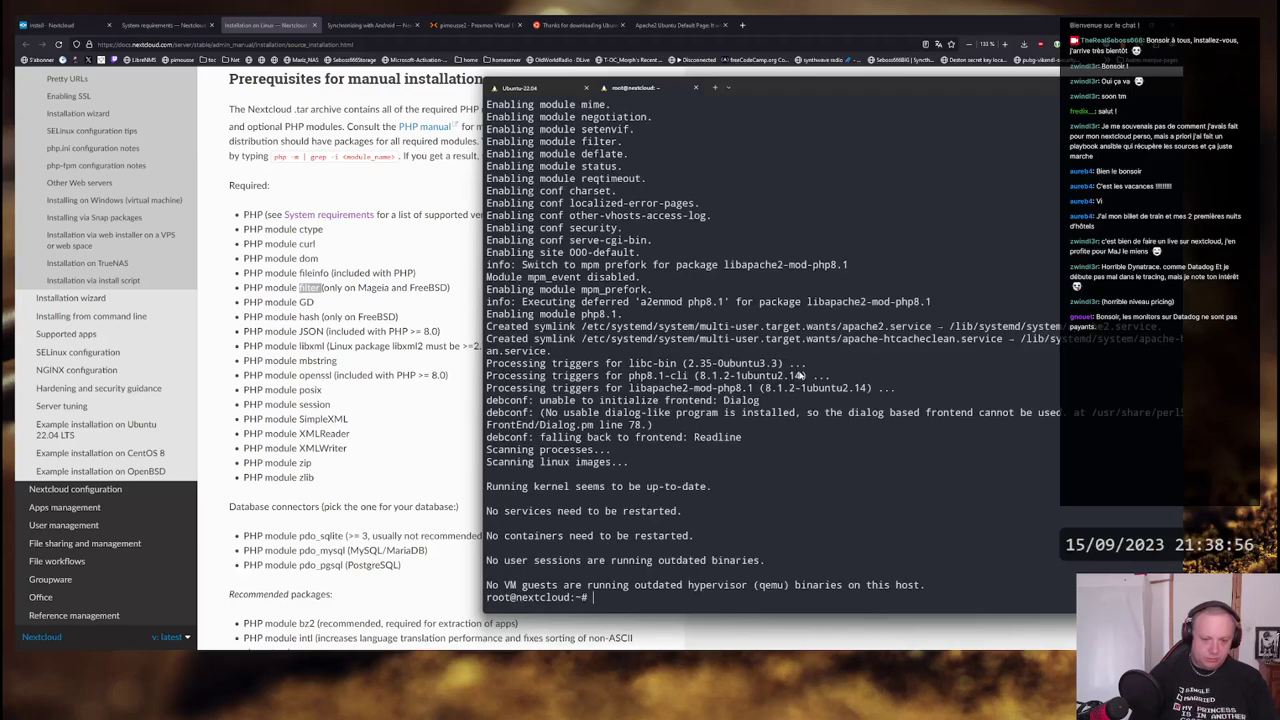
text(apt inst)
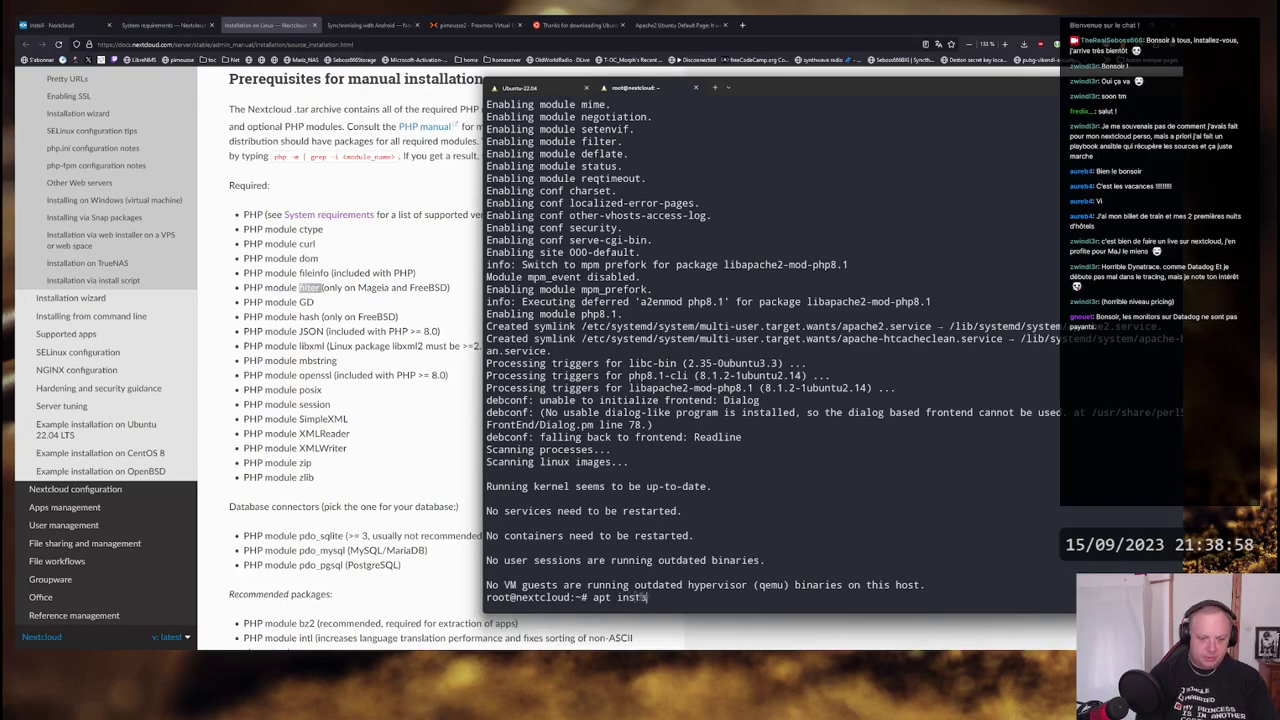
text(all ph)
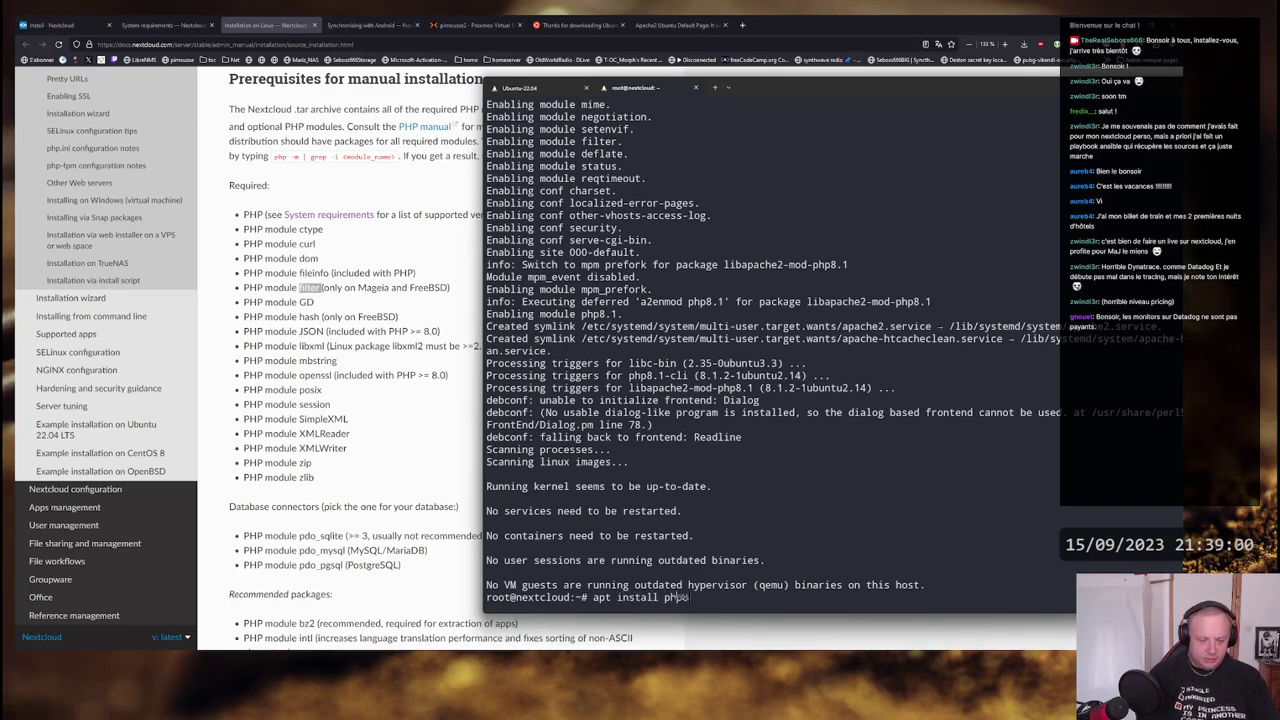
text(p8.)
- List the VM's installed PHP modules with php -m and highlight posix in the output
key(BackSpace)
key(BackSpace)
key(BackSpace)
key(BackSpace)
key(BackSpace)
key(BackSpace)
key(BackSpace)
key(BackSpace)
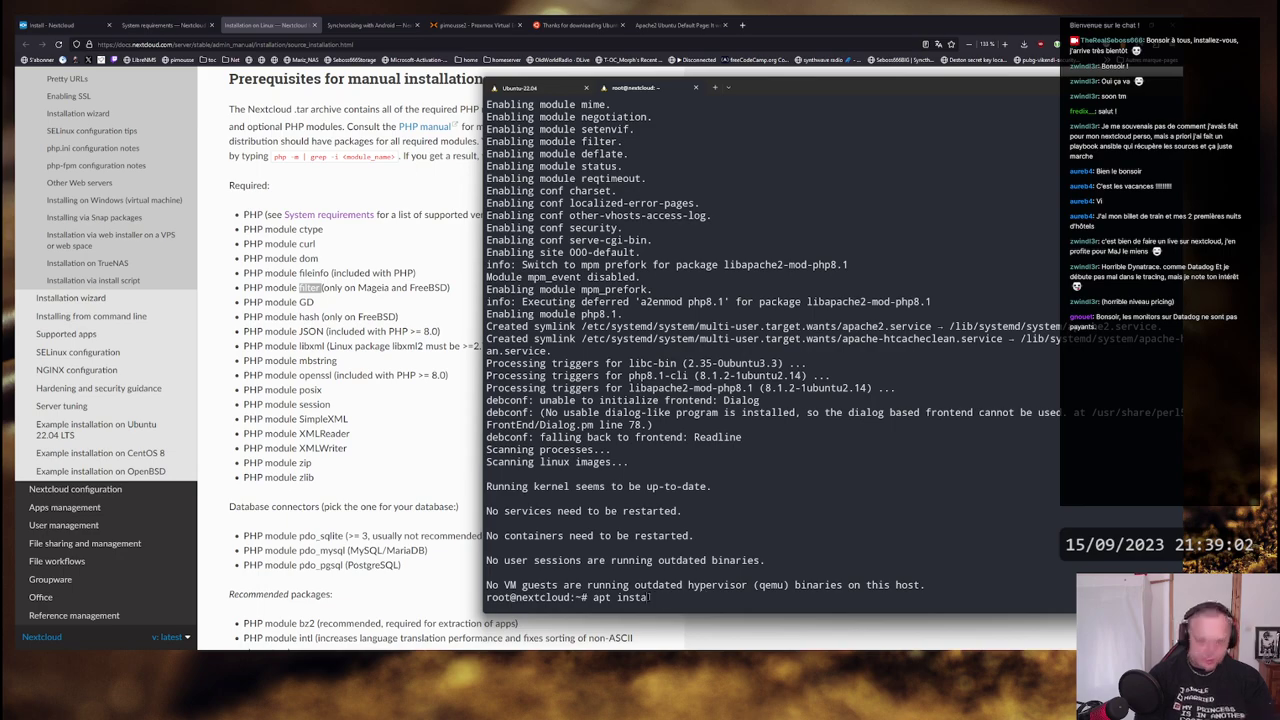
key(BackSpace)
key(BackSpace)
key(BackSpace)
key(BackSpace)
key(BackSpace)
key(BackSpace)
key(BackSpace)
key(BackSpace)
key(BackSpace)
text(php)
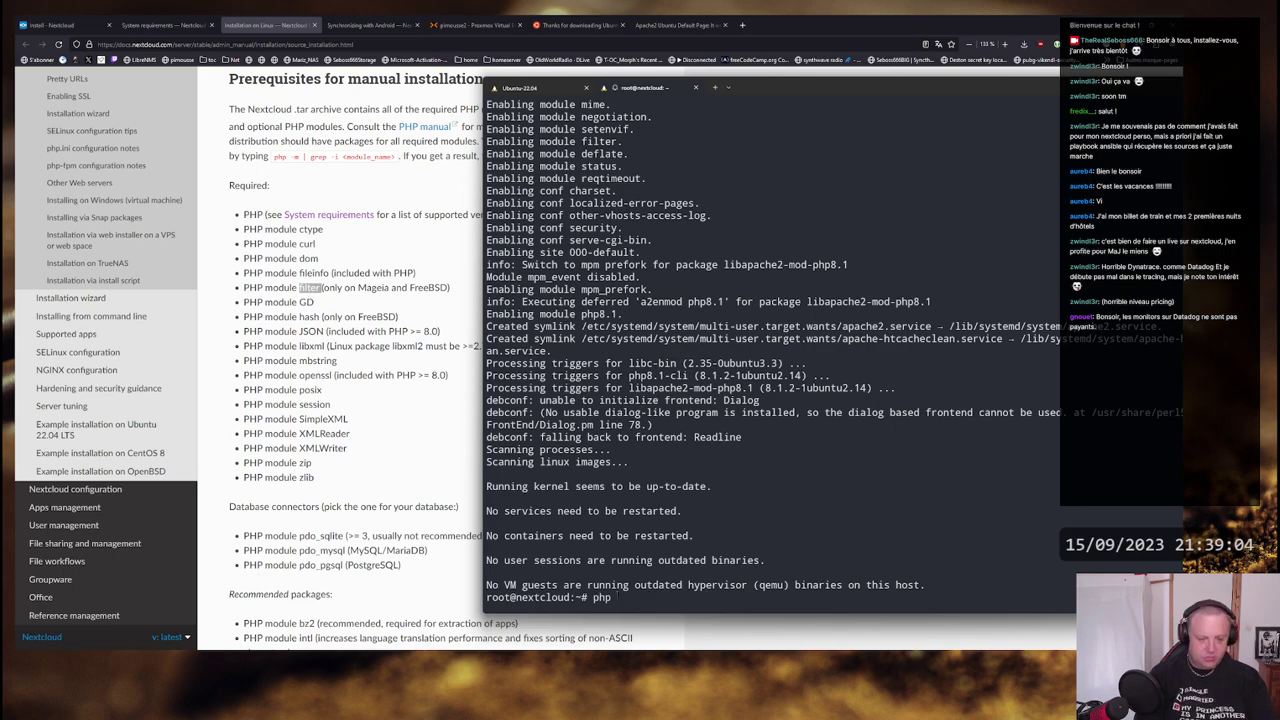
text( -m)
key(Return)
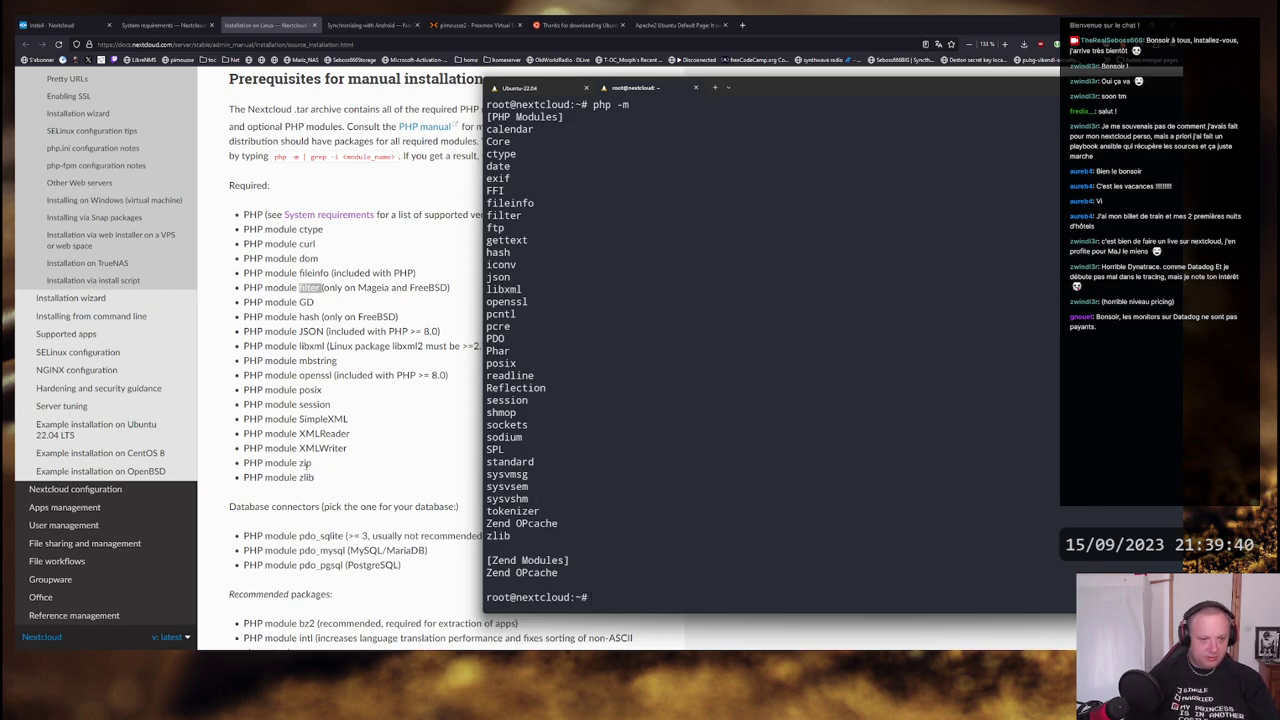
double_click(499, 536)
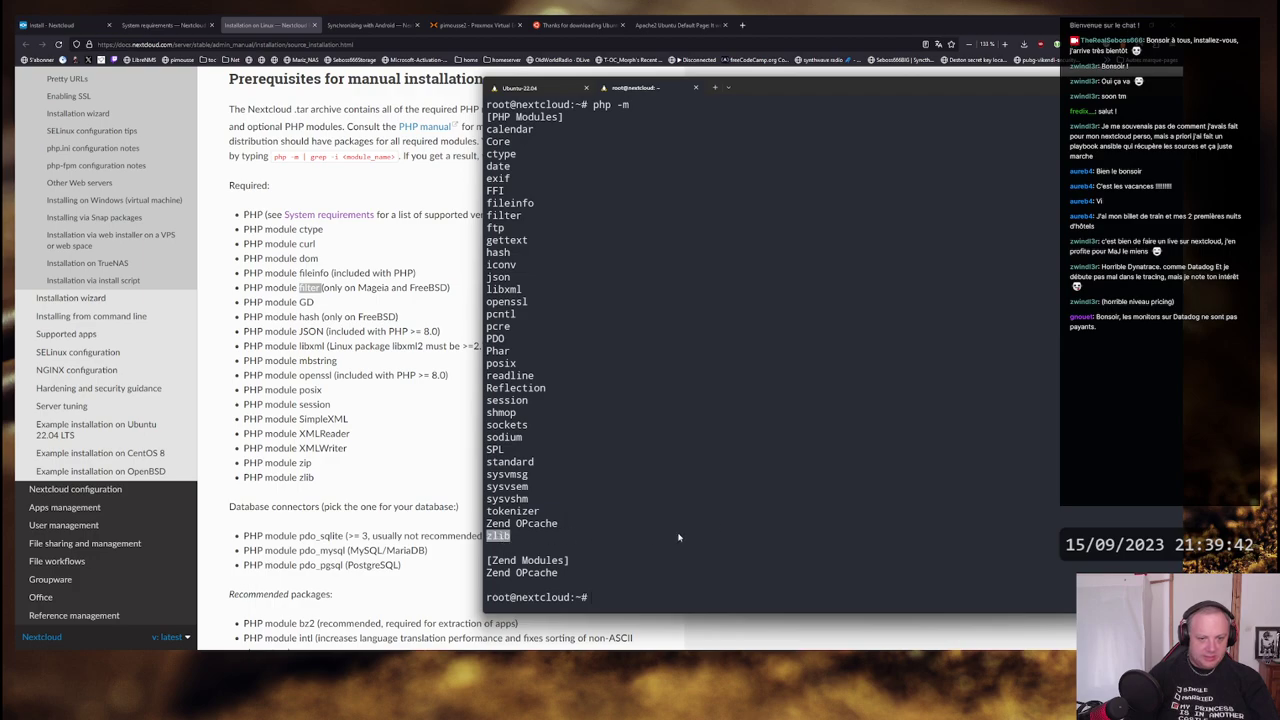
click(610, 497)
double_click(505, 364)
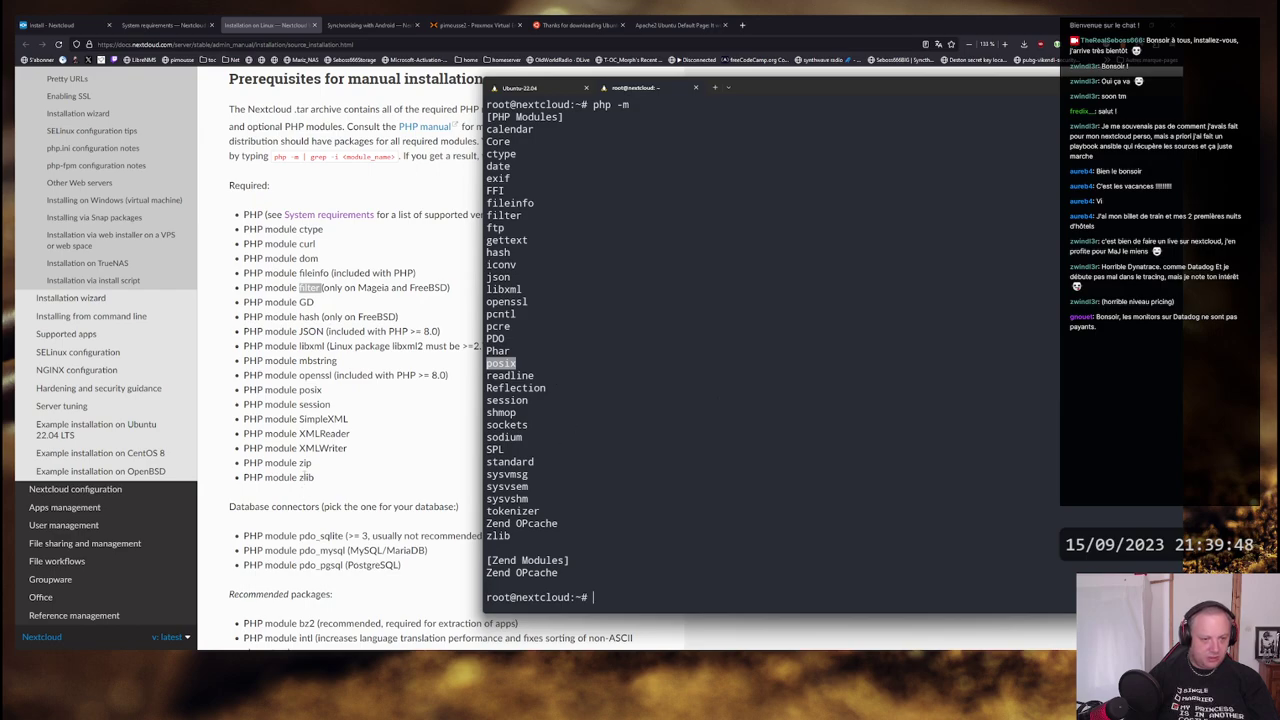
- Run apt install php8.1-{gd,curl,mbstring,zip,simplexml,dom,pdo_mysql}, which fails on pdo_mysql
click(690, 480)
text(apt install php)
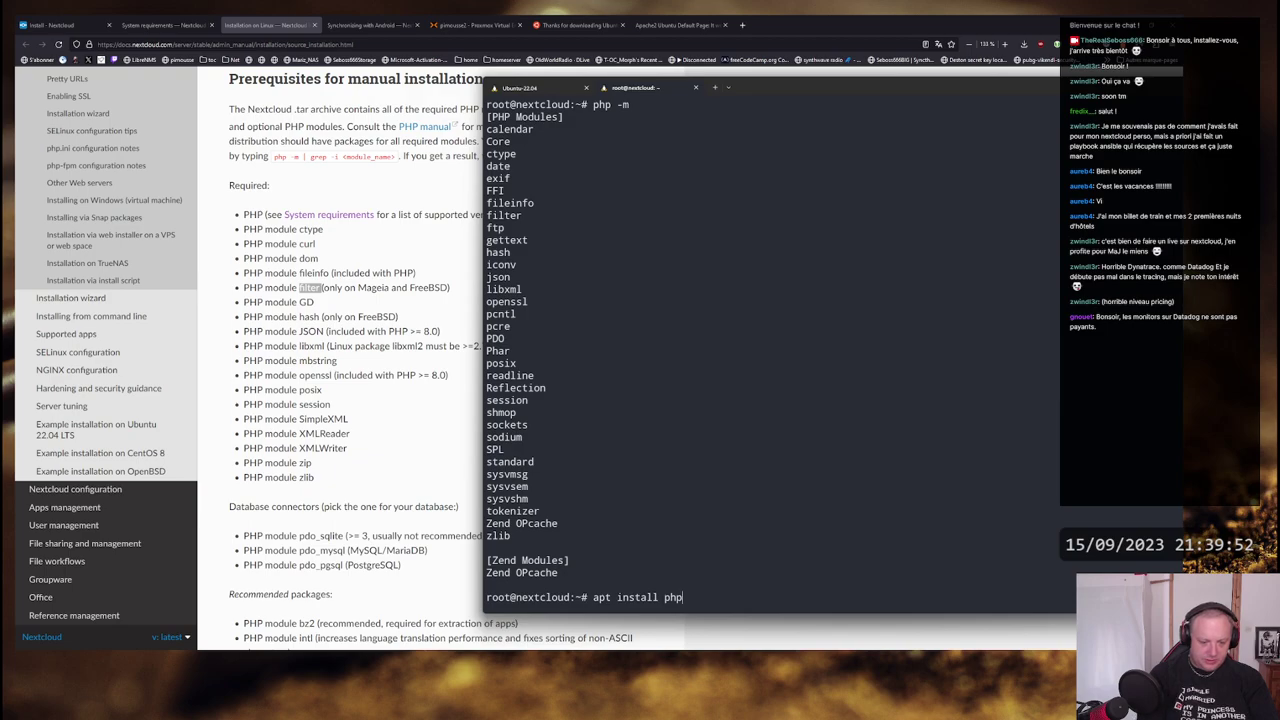
text(8.1-)
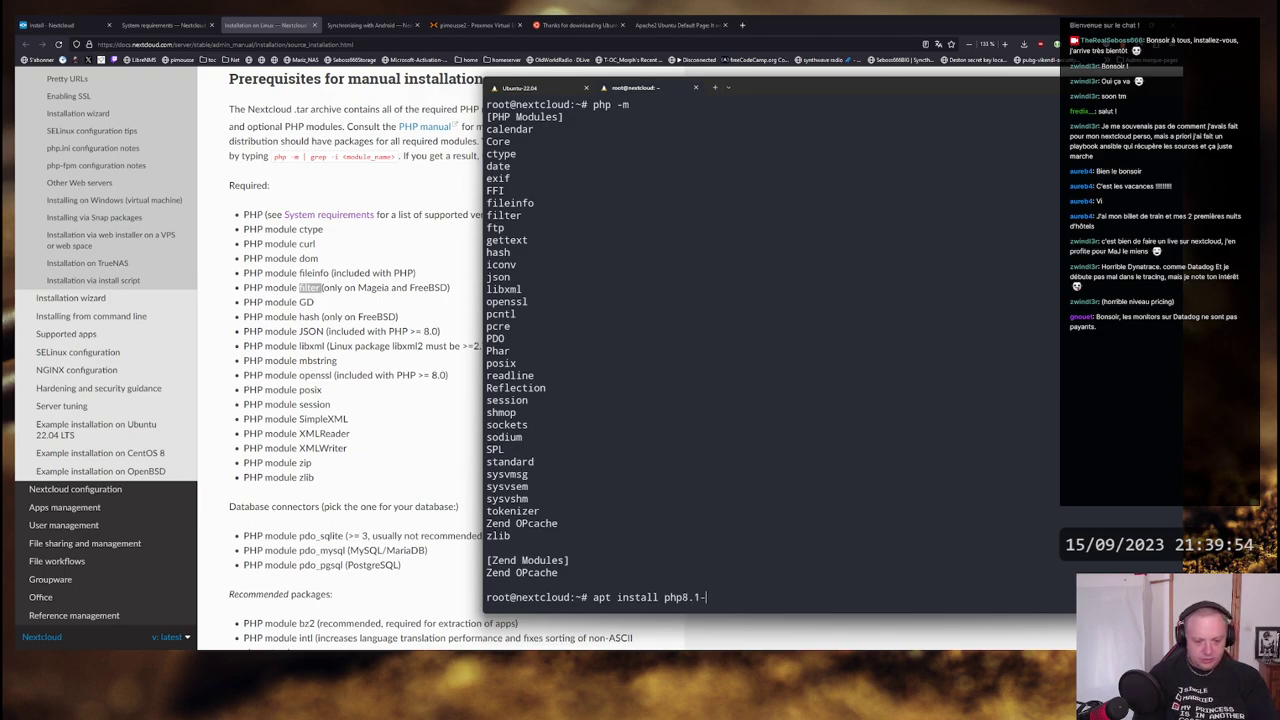
text({)
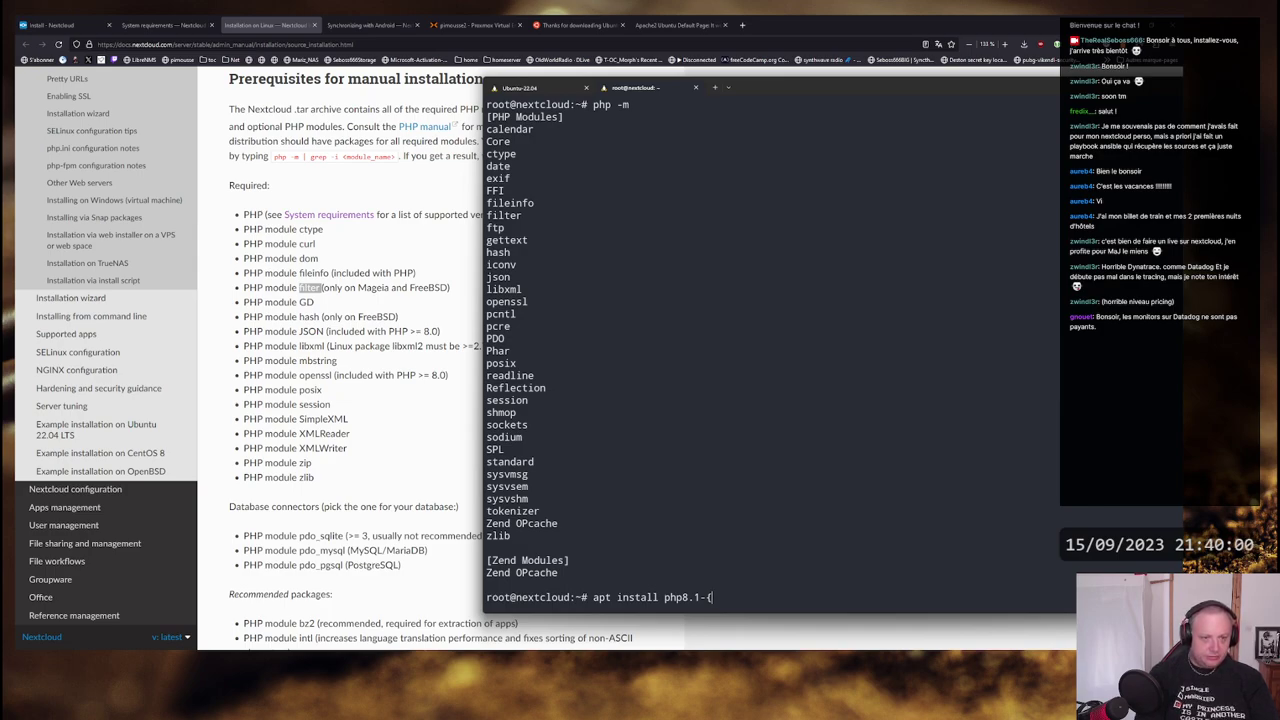
text(gd,)
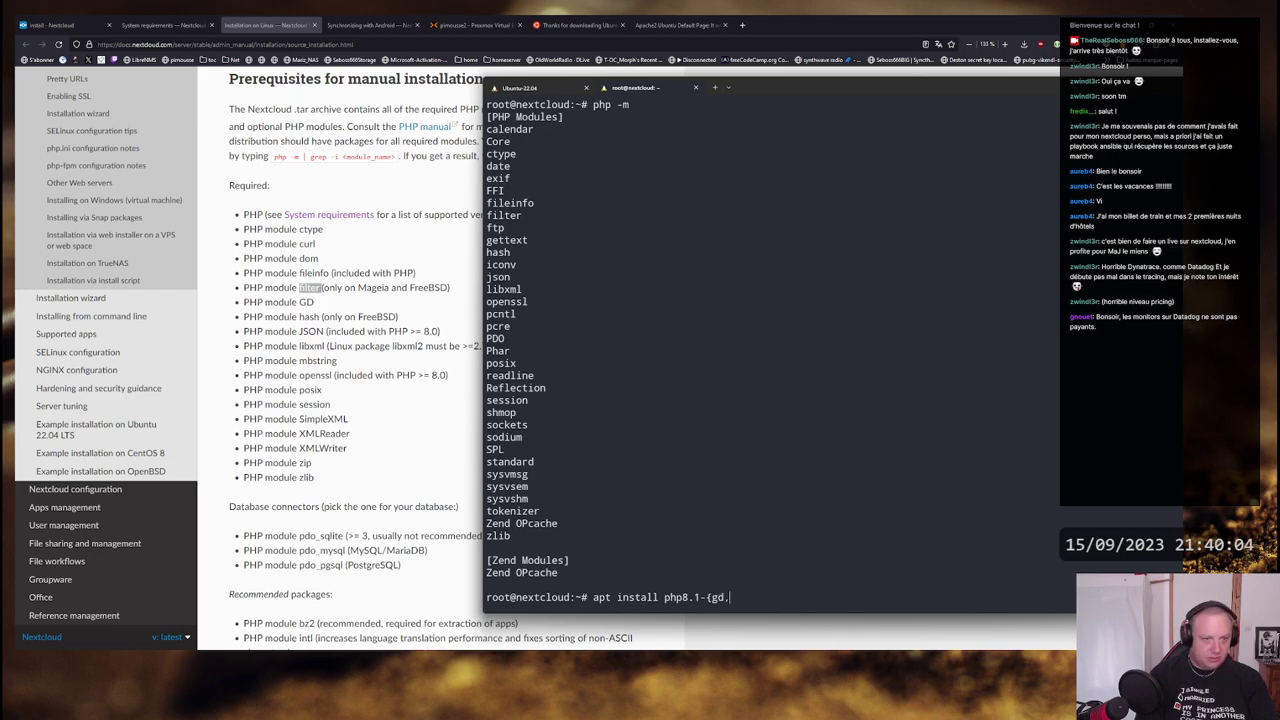
text(curl,mbstring)
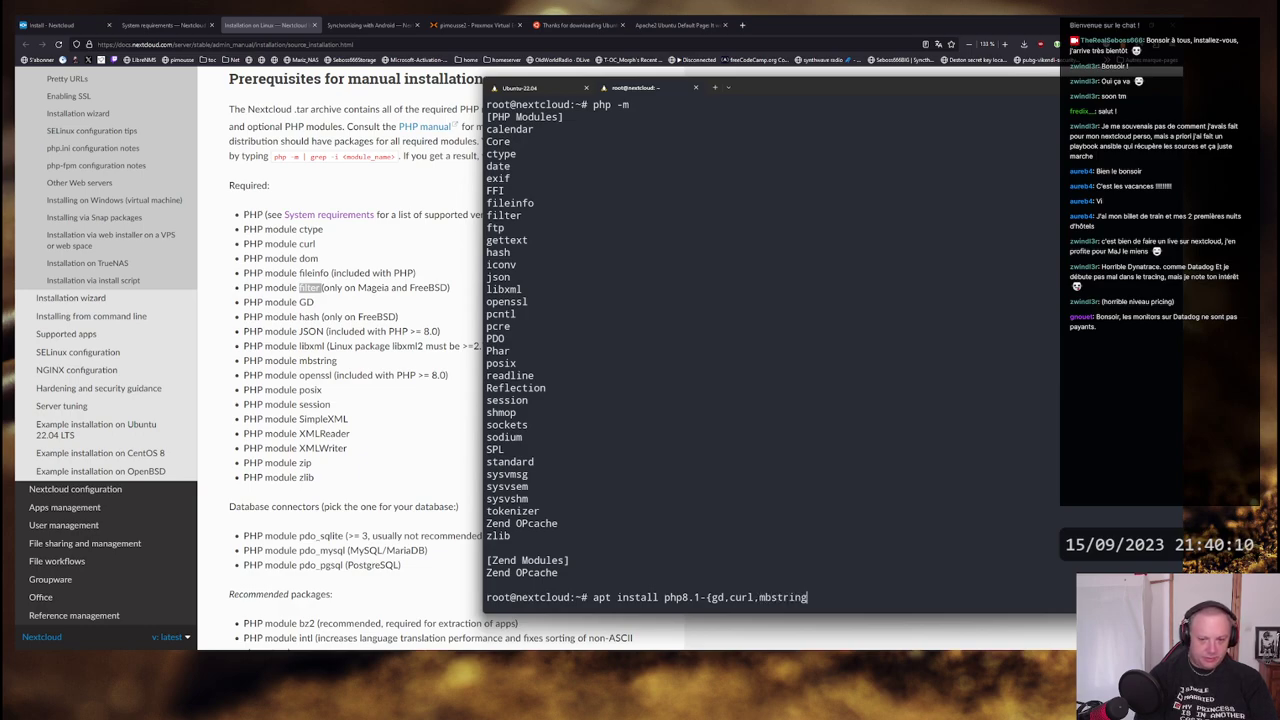
text(,)
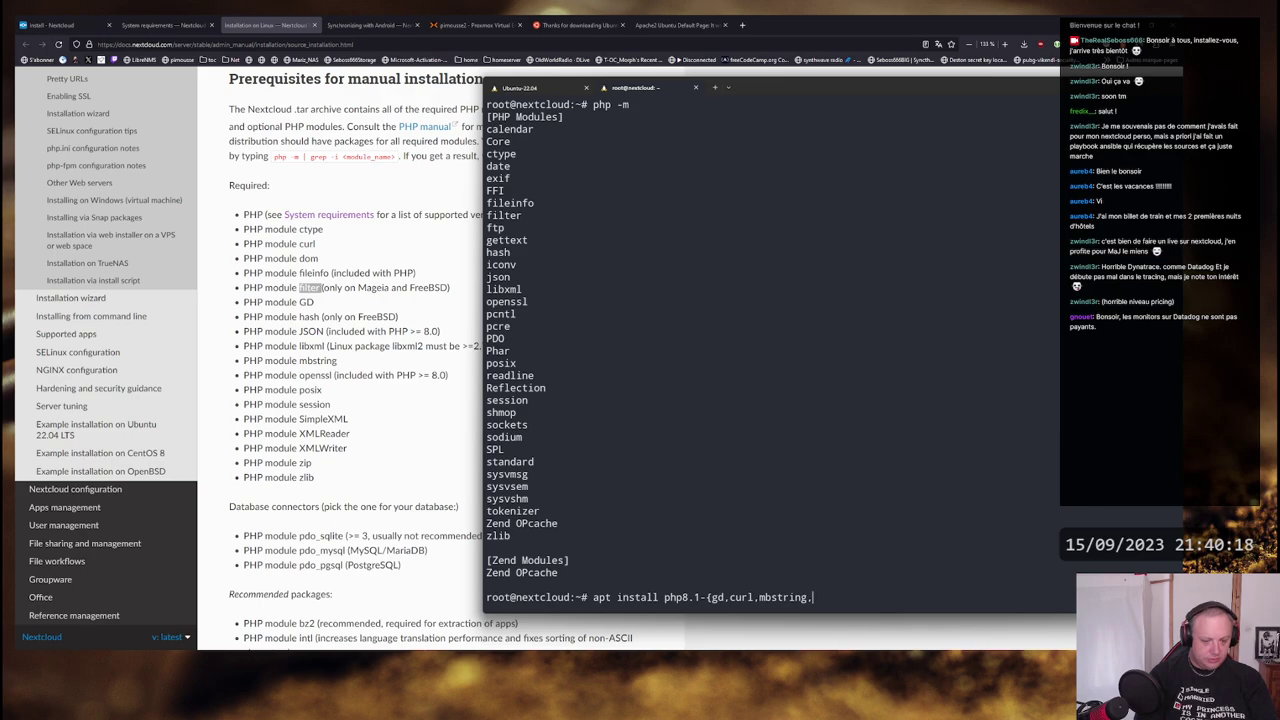
text(zip,simplexml)
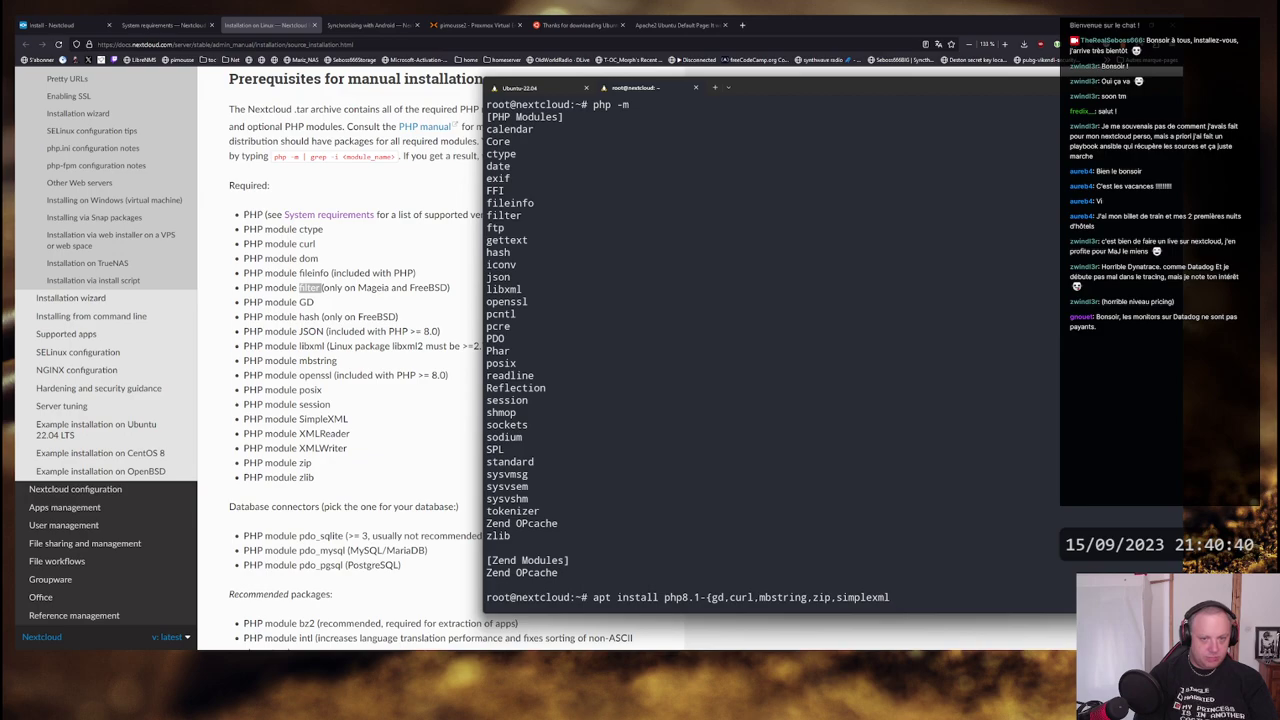
text(,dom)
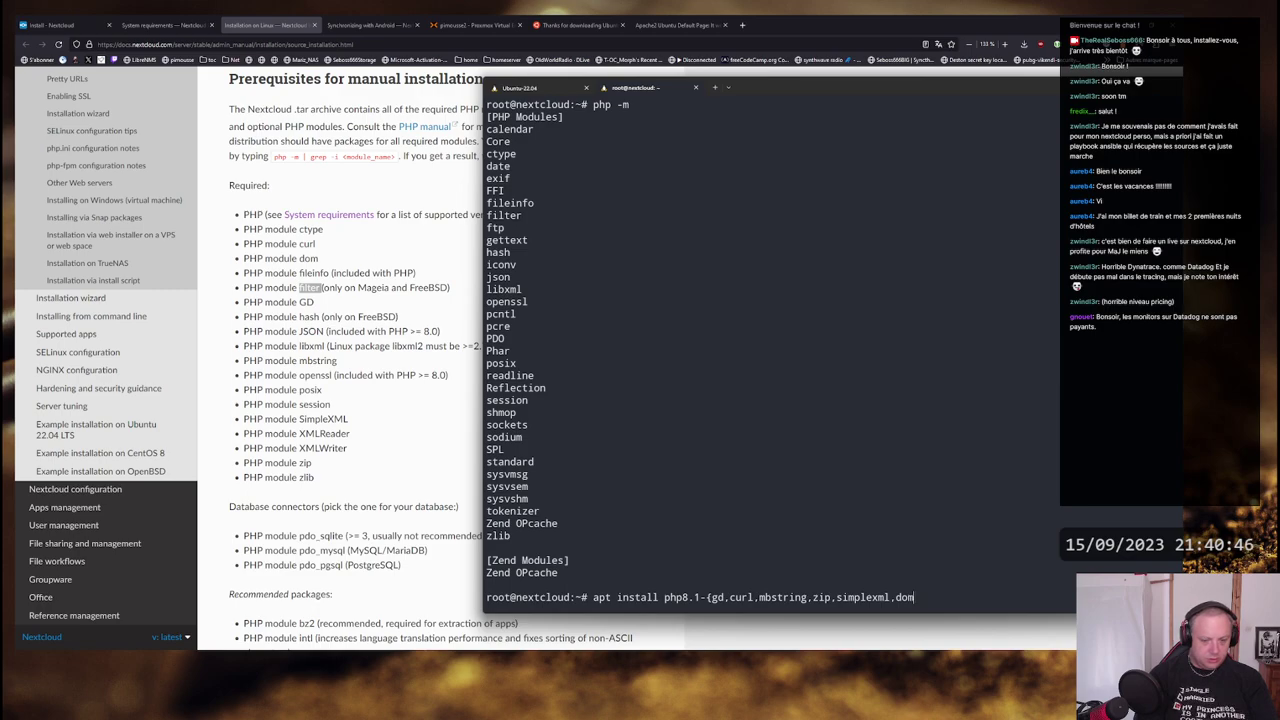
text(,pdo)
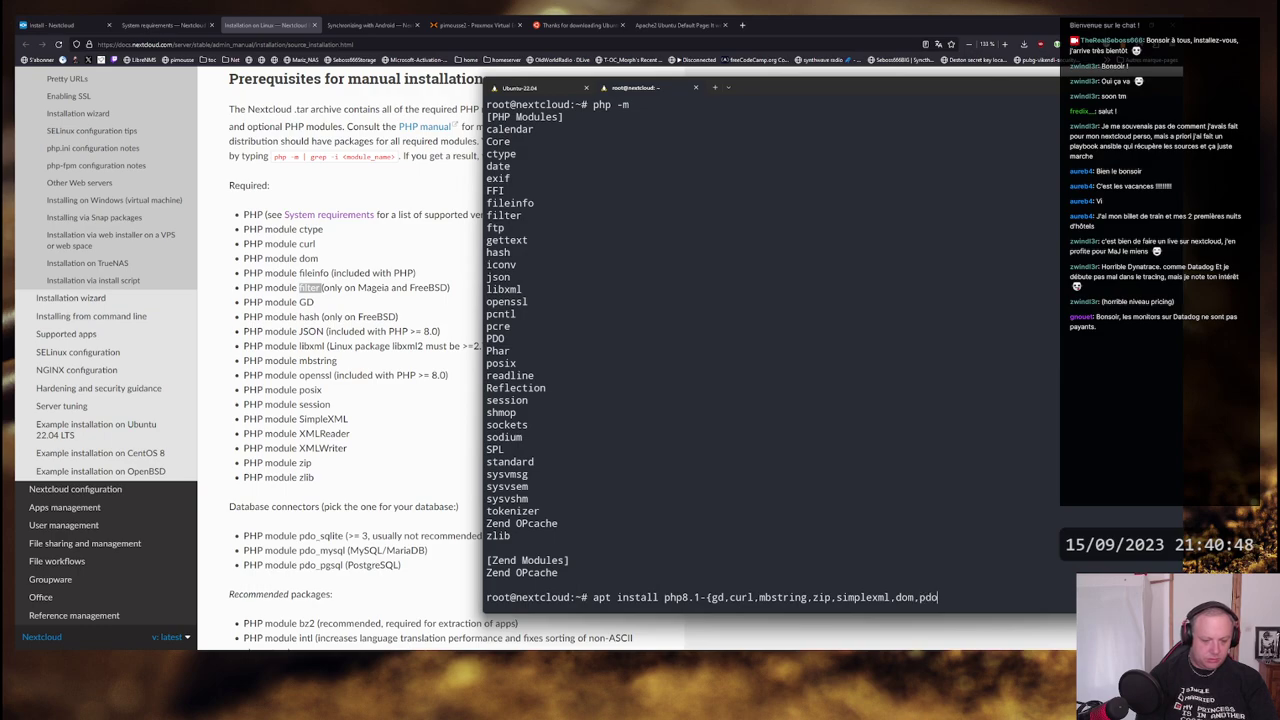
text(_mysql)
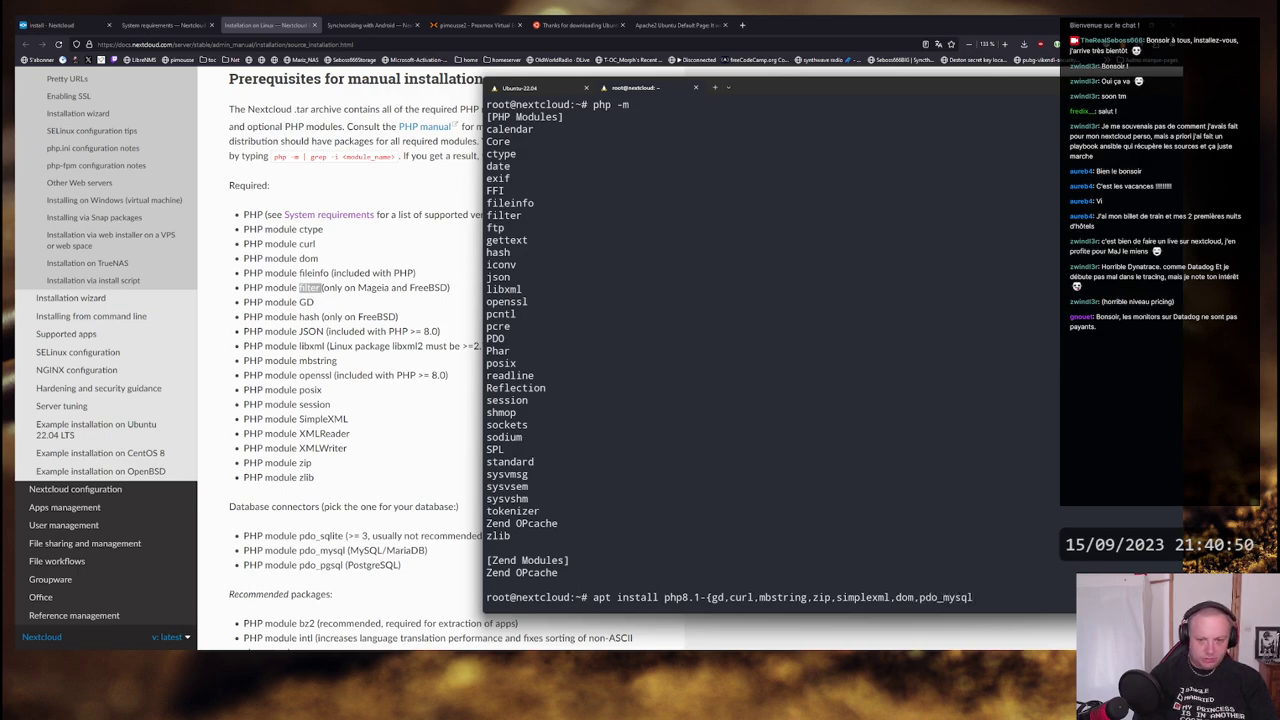
text(})
key(Return)
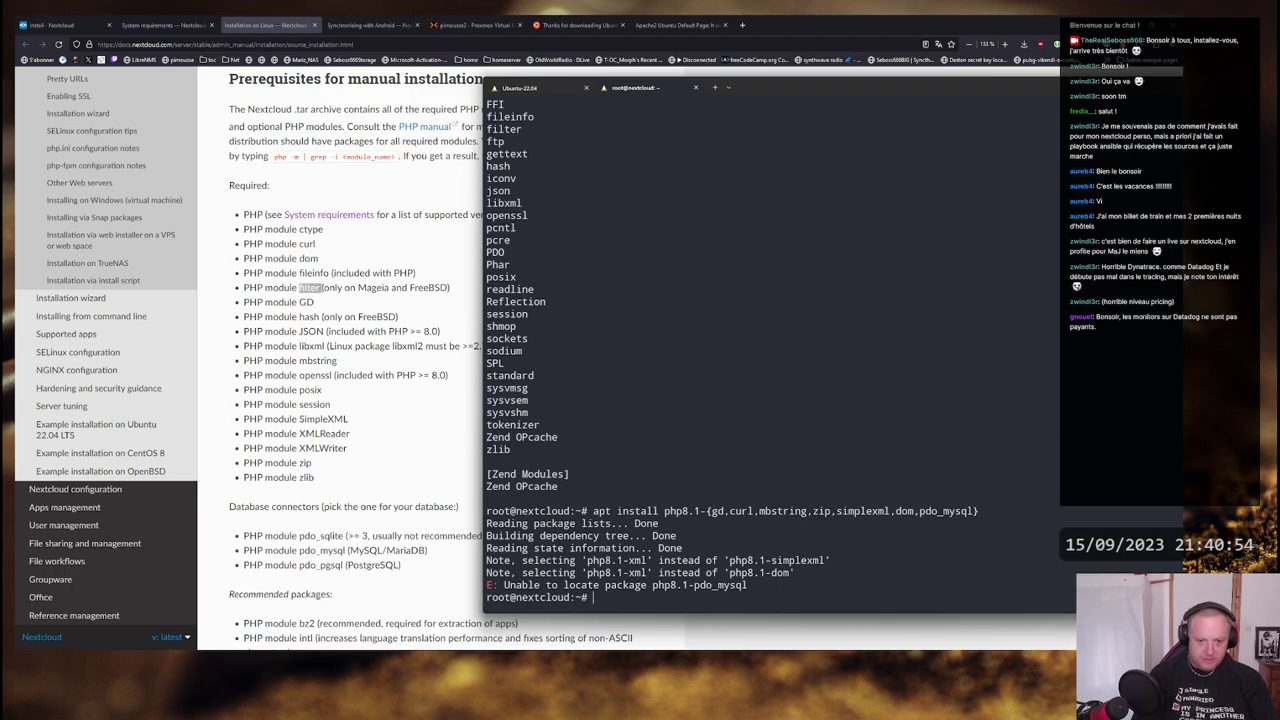
- Recall the failed install command and review the earlier output above it
key(Up)
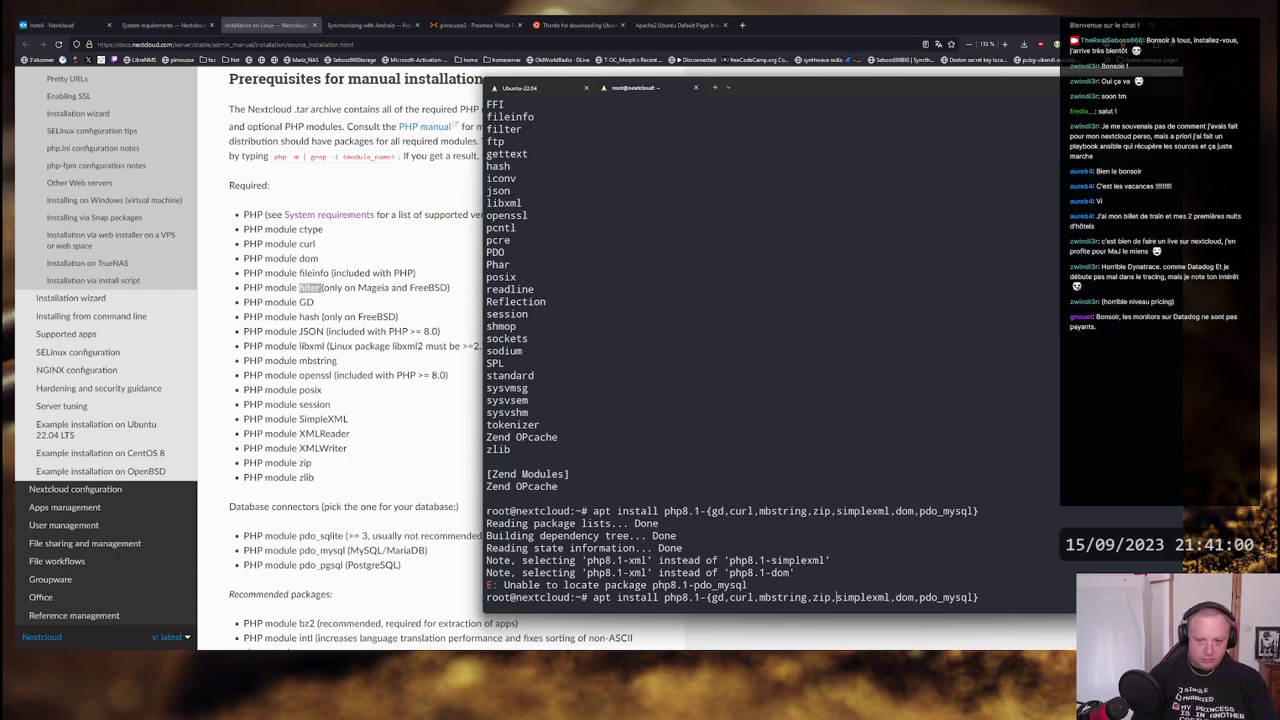
key(Right)
key(Right)
key(Right)
key(Right)
key(Right)
key(Right)
key(Right)
key(Right)
key(Right)
scroll(691, 478, up, 20)
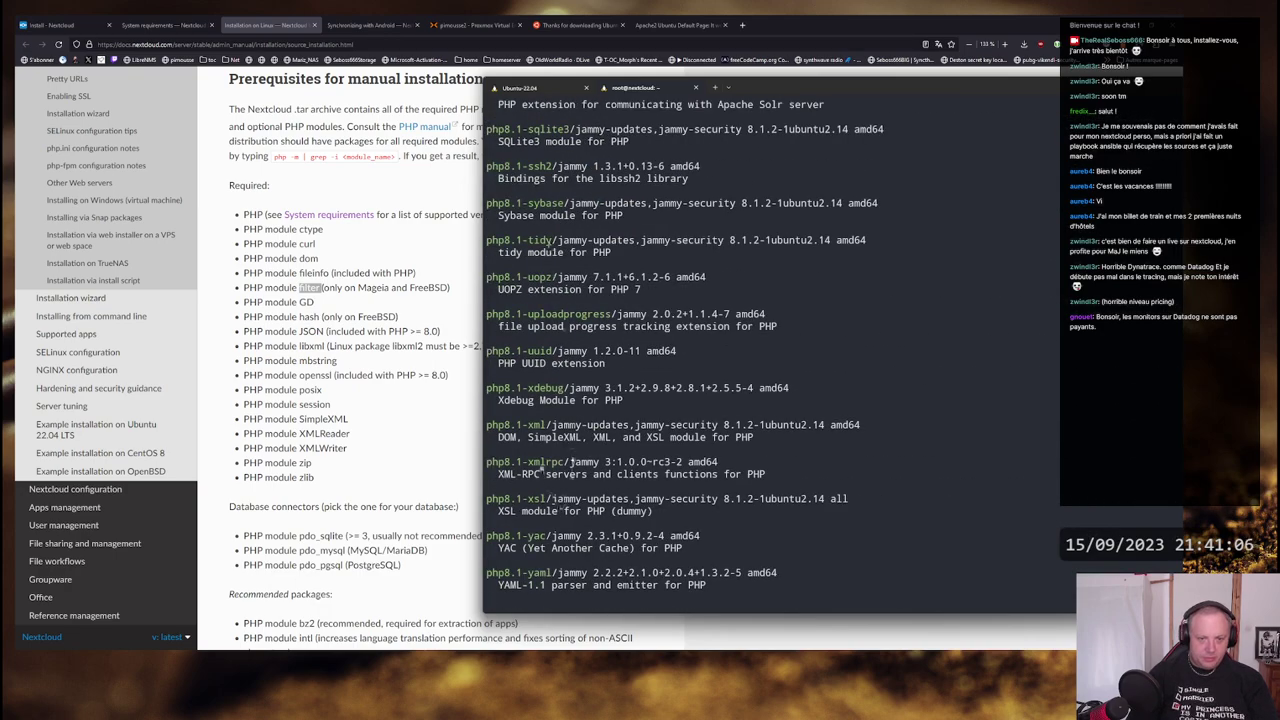
scroll(555, 420, up, 5)
scroll(538, 314, up, 11)
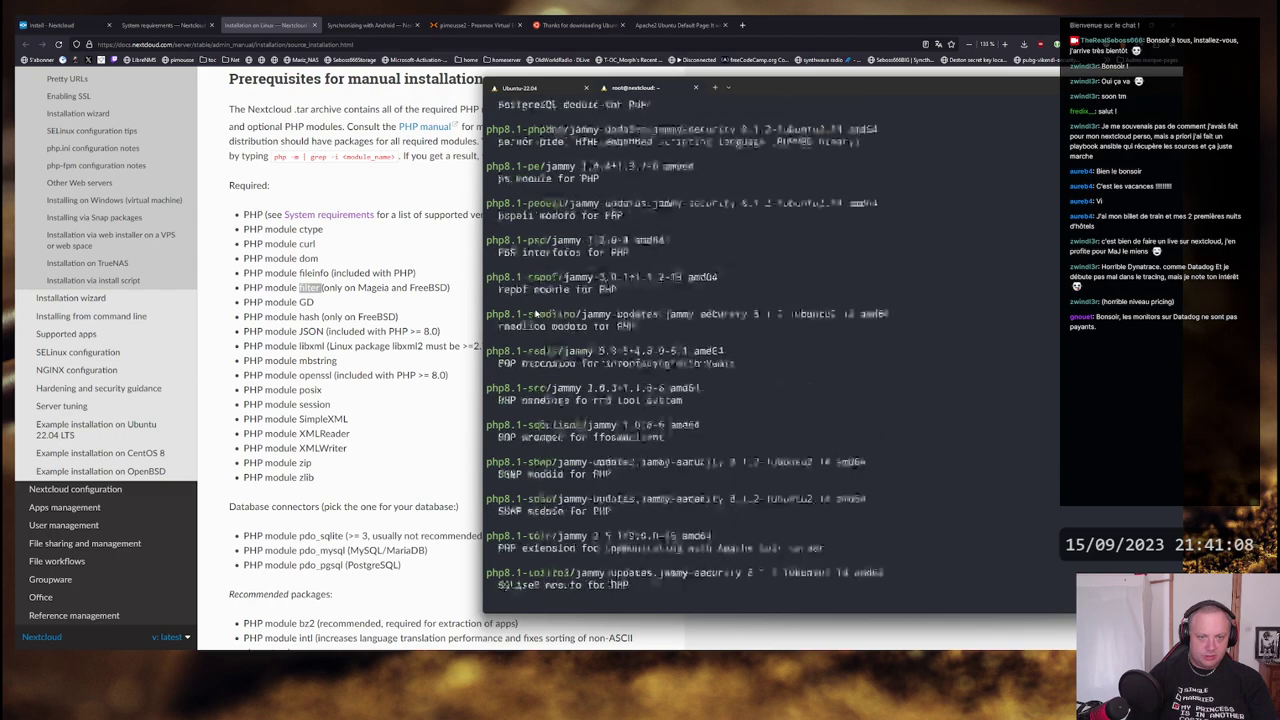
scroll(530, 230, up, 8)
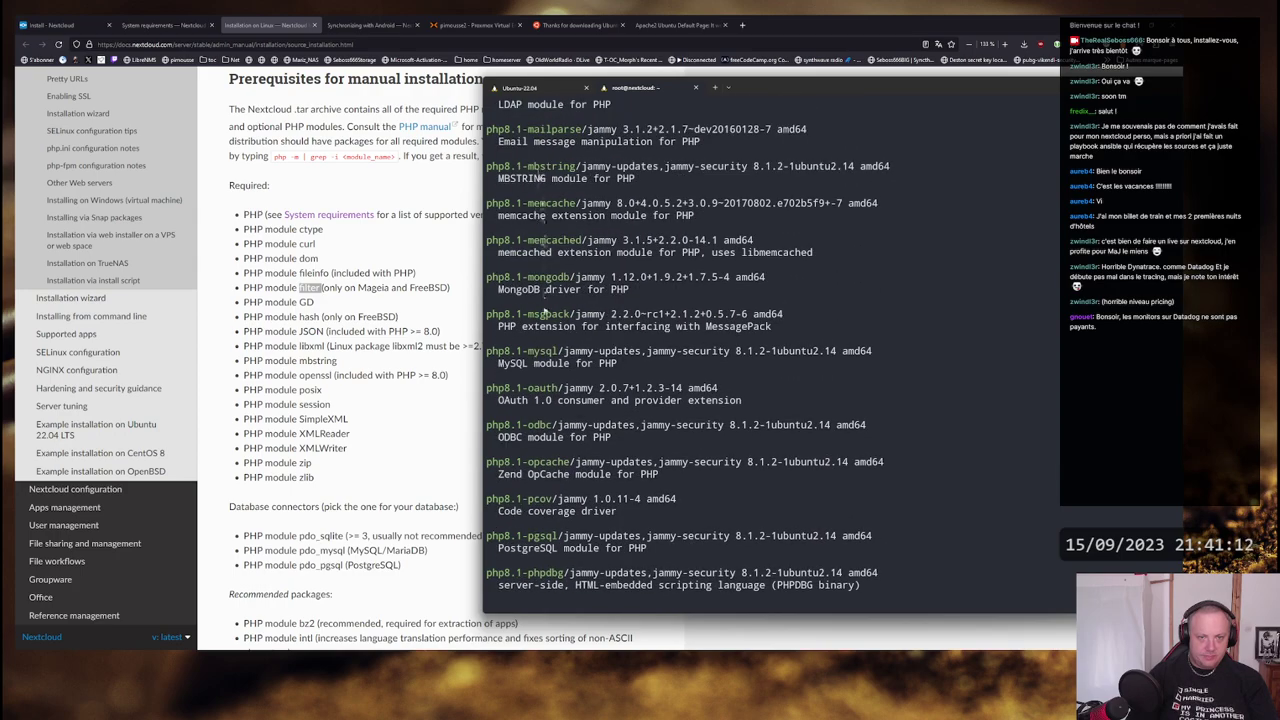
scroll(735, 424, down, 20)
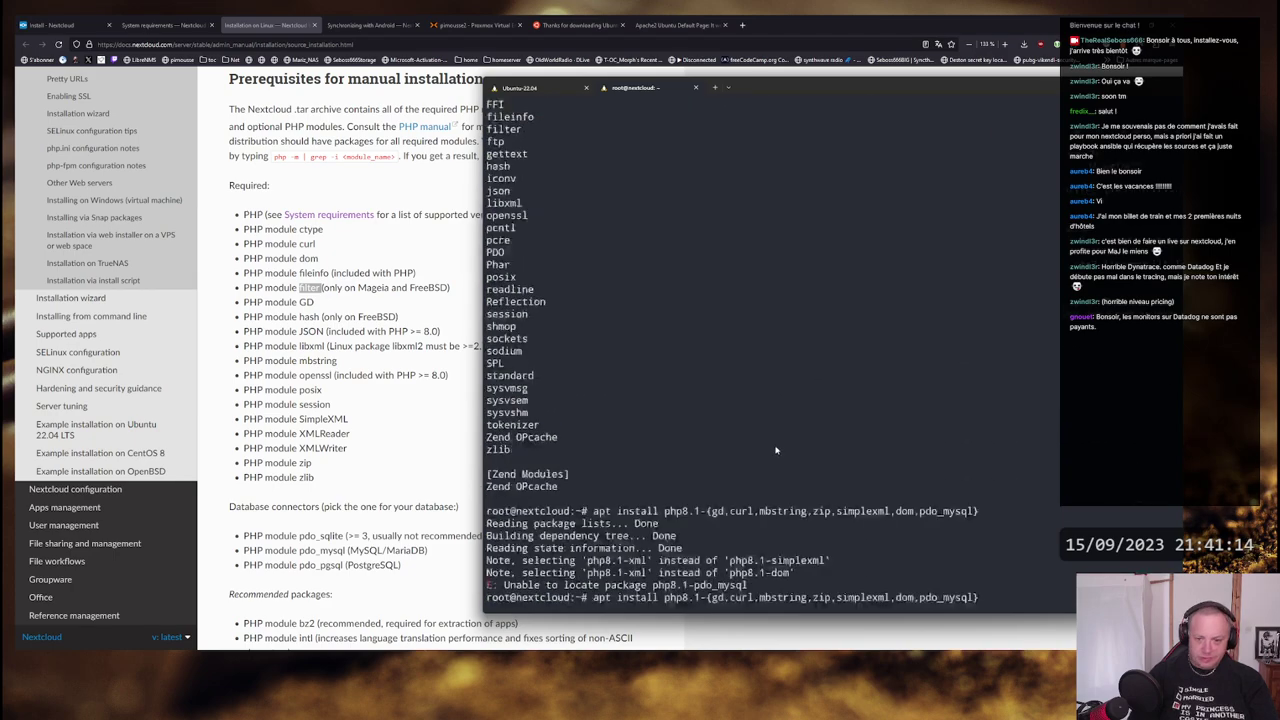
key(Up)
key(Down)
- Install php8.1-{gd,curl,mbstring,zip,xml,mysql} instead, confirming the extra packages
key(Left)
key(Left)
key(Left)
key(Left)
key(Left)
key(Left)
key(Left)
key(Left)
key(Left)
key(Left)
key(Left)
key(Left)
key(Left)
key(Left)
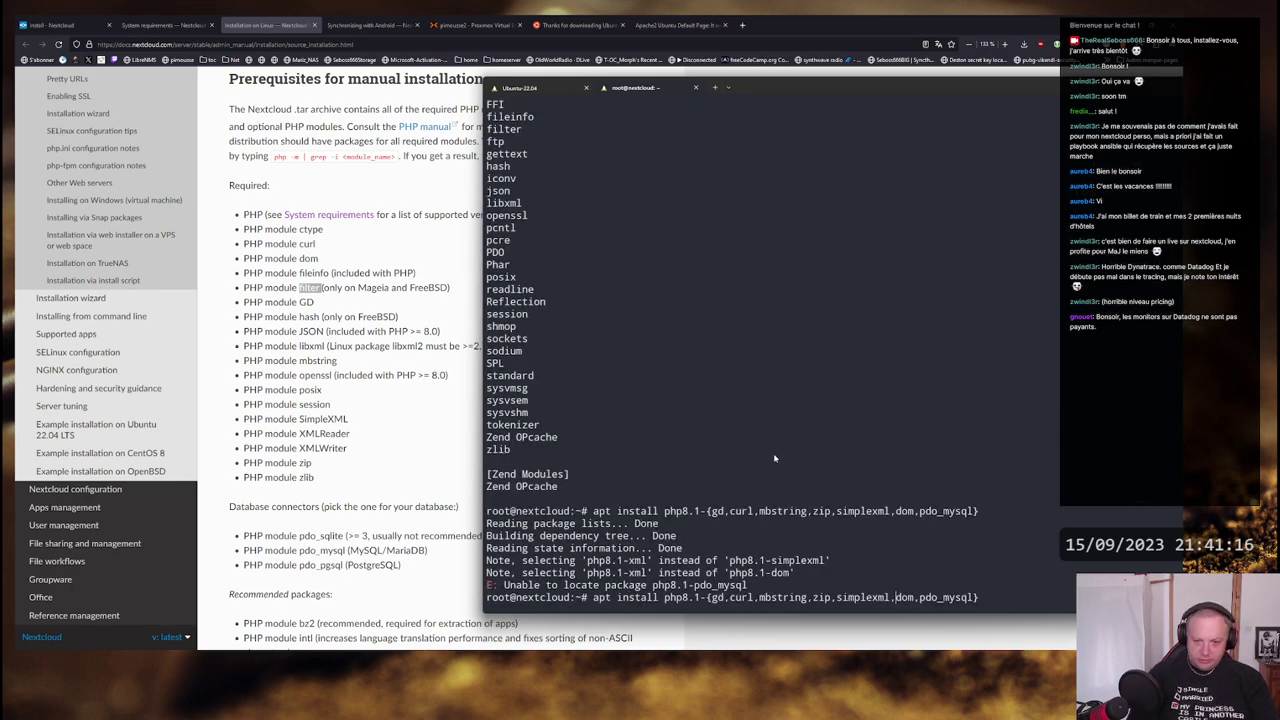
key(BackSpace)
key(BackSpace)
key(BackSpace)
key(BackSpace)
key(BackSpace)
key(BackSpace)
key(BackSpace)
key(BackSpace)
key(BackSpace)
key(BackSpace)
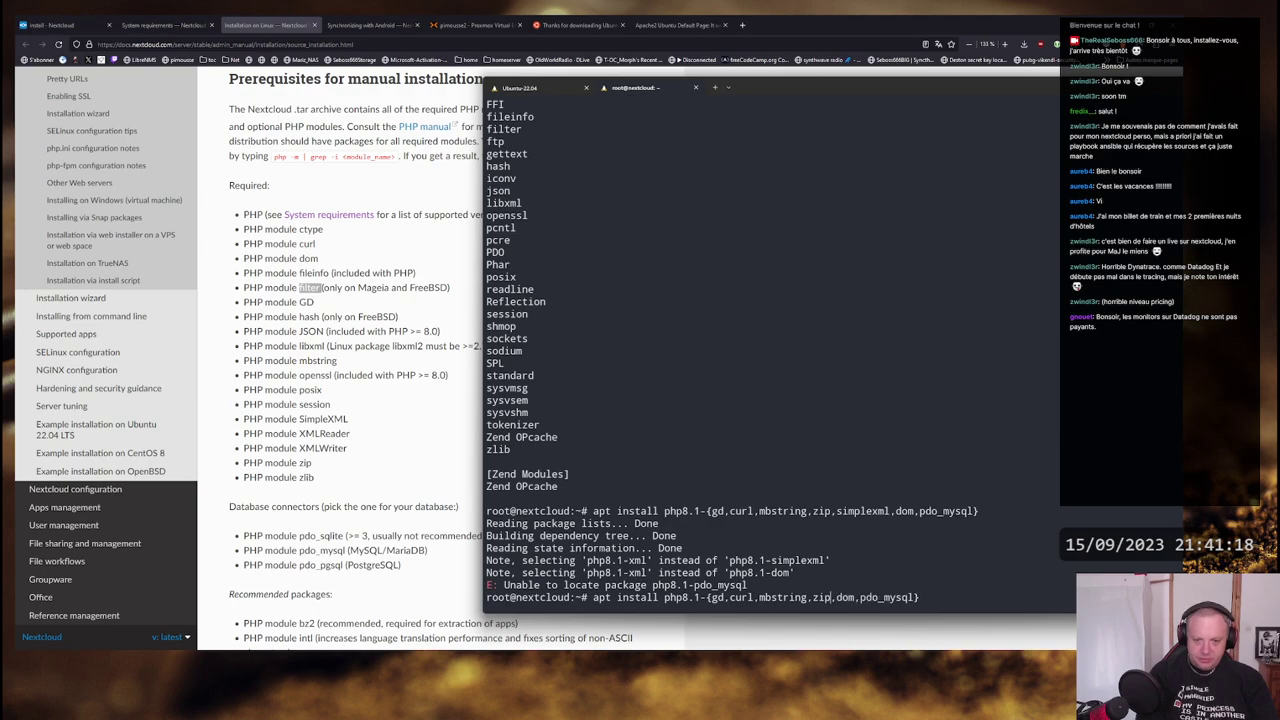
key(Delete)
key(Delete)
key(Delete)
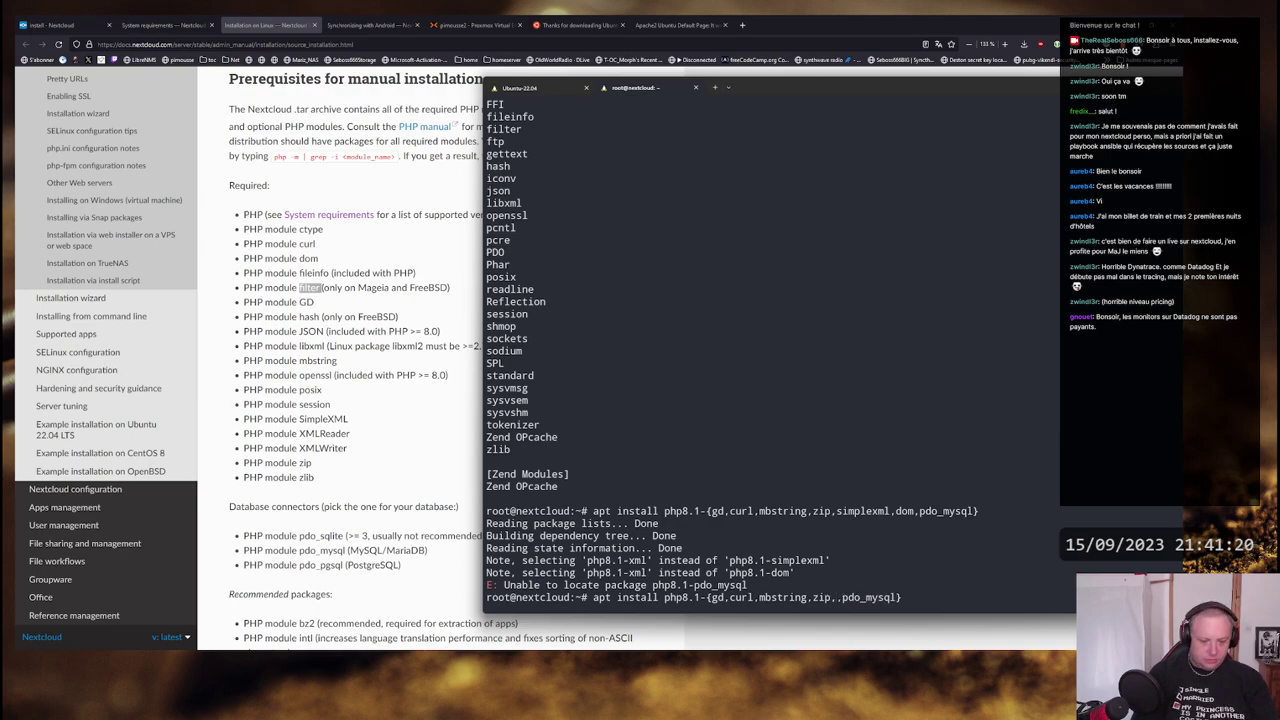
text(xml)
key(Delete)
key(Delete)
key(Delete)
key(Delete)
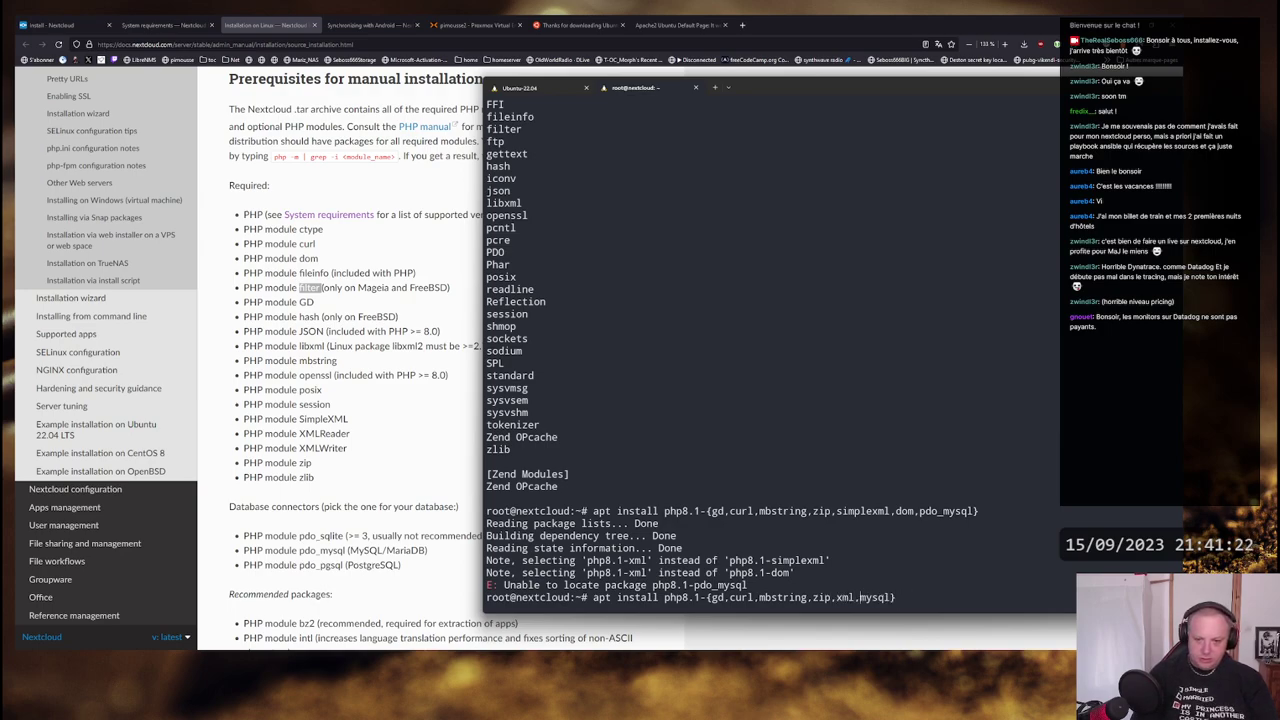
key(End)
key(Return)
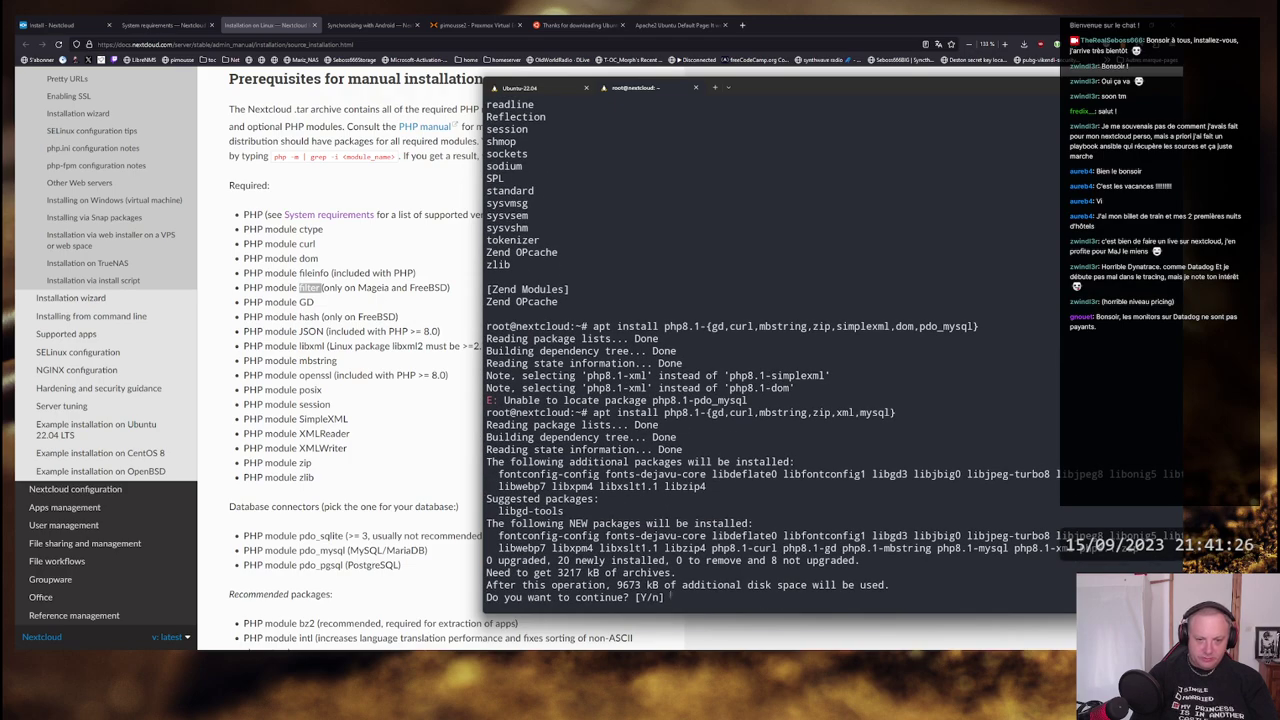
key(Return)
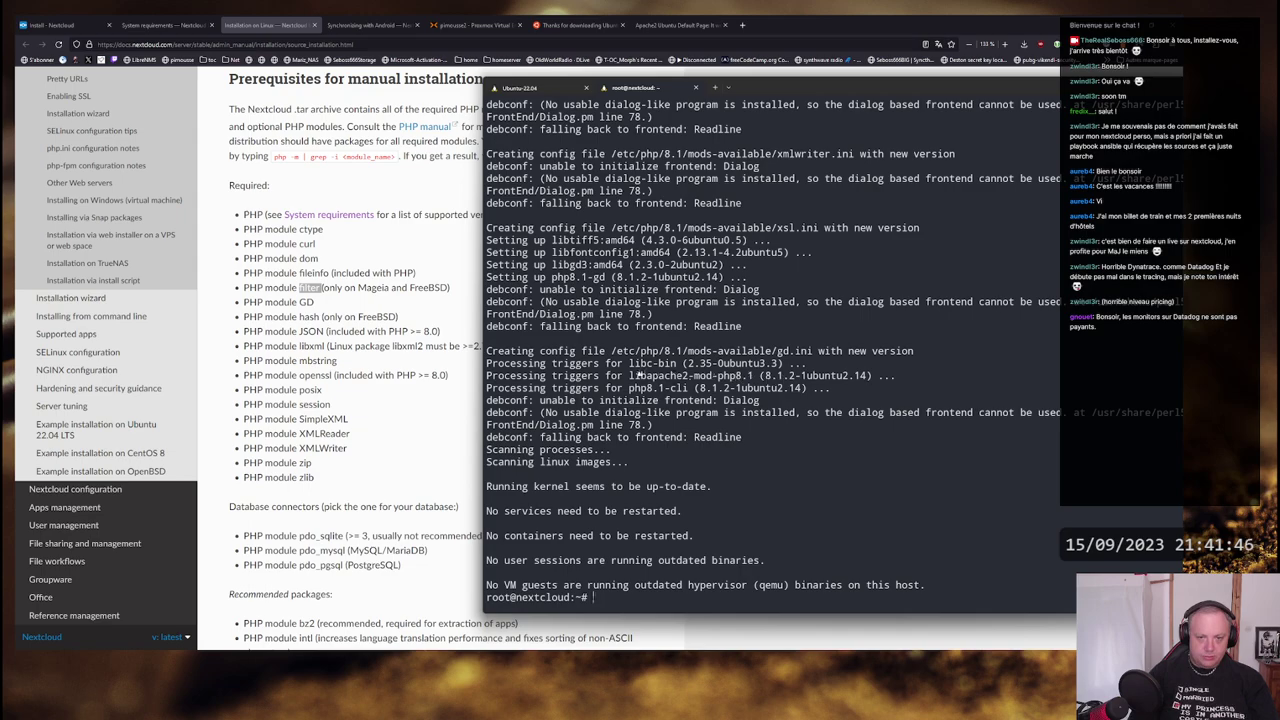
- Check the apache2 service status with systemctl status apache2
text(systemc)
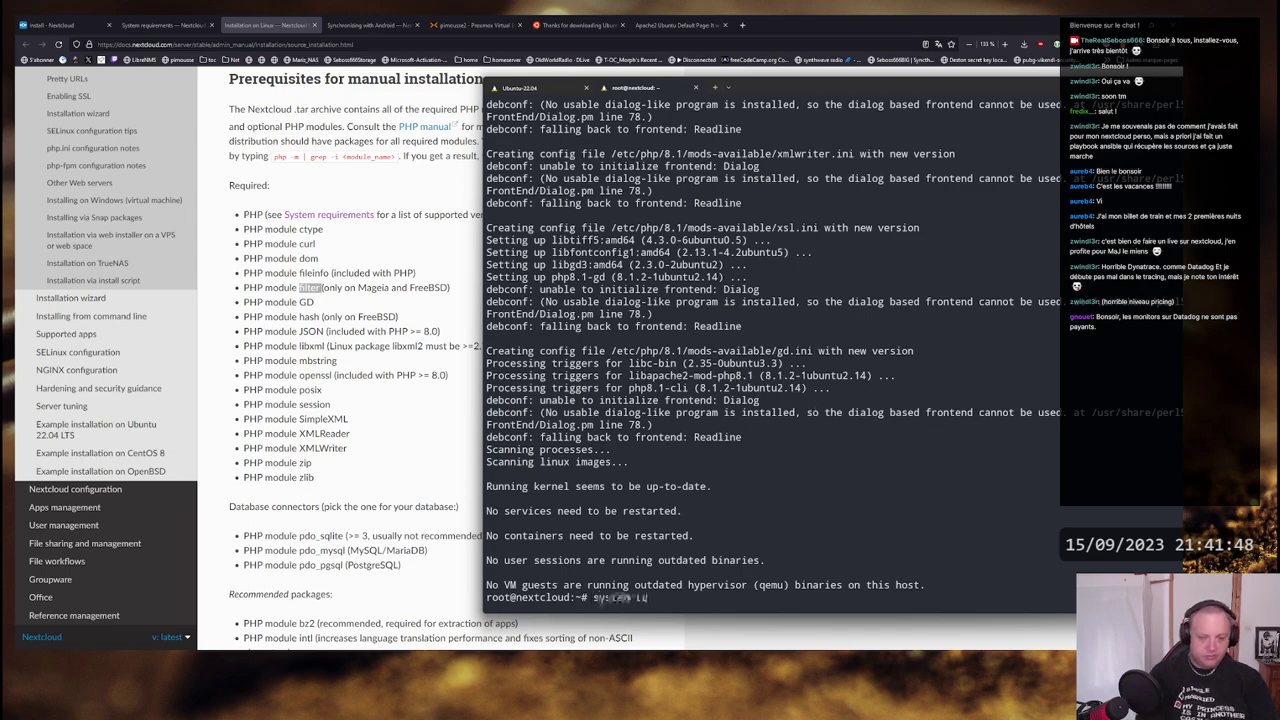
text(tl )
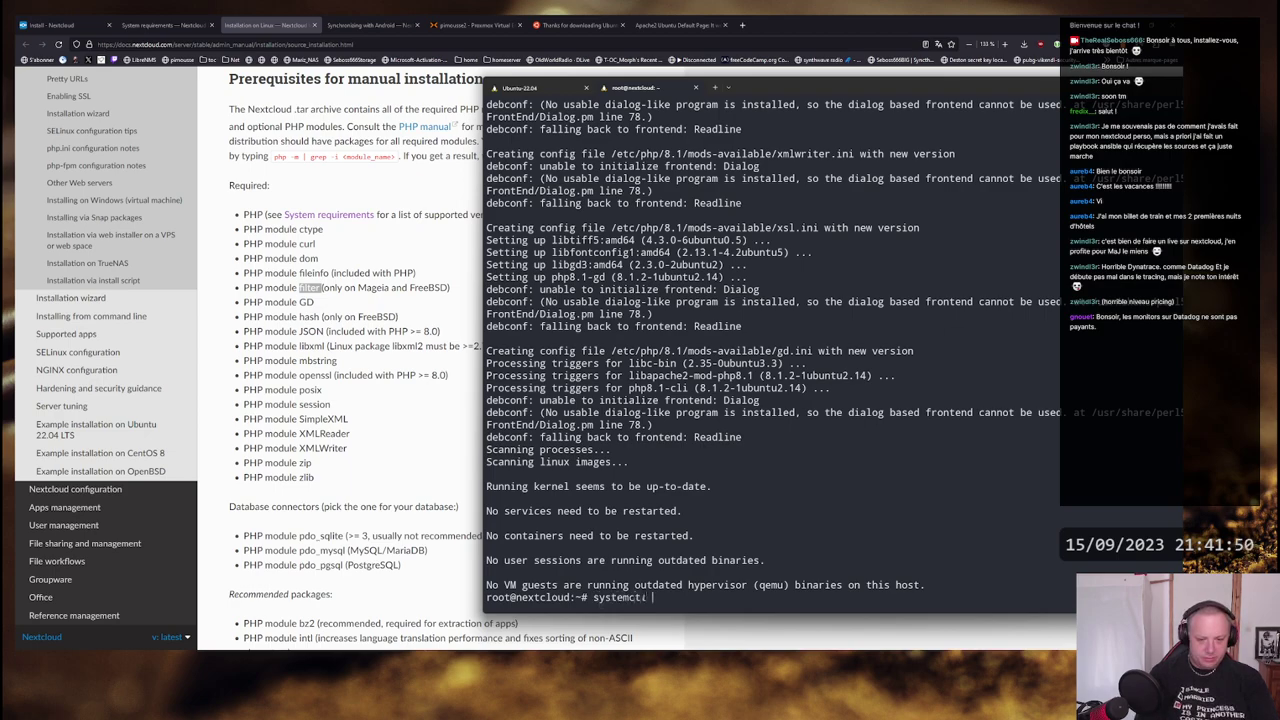
text(restart apach)
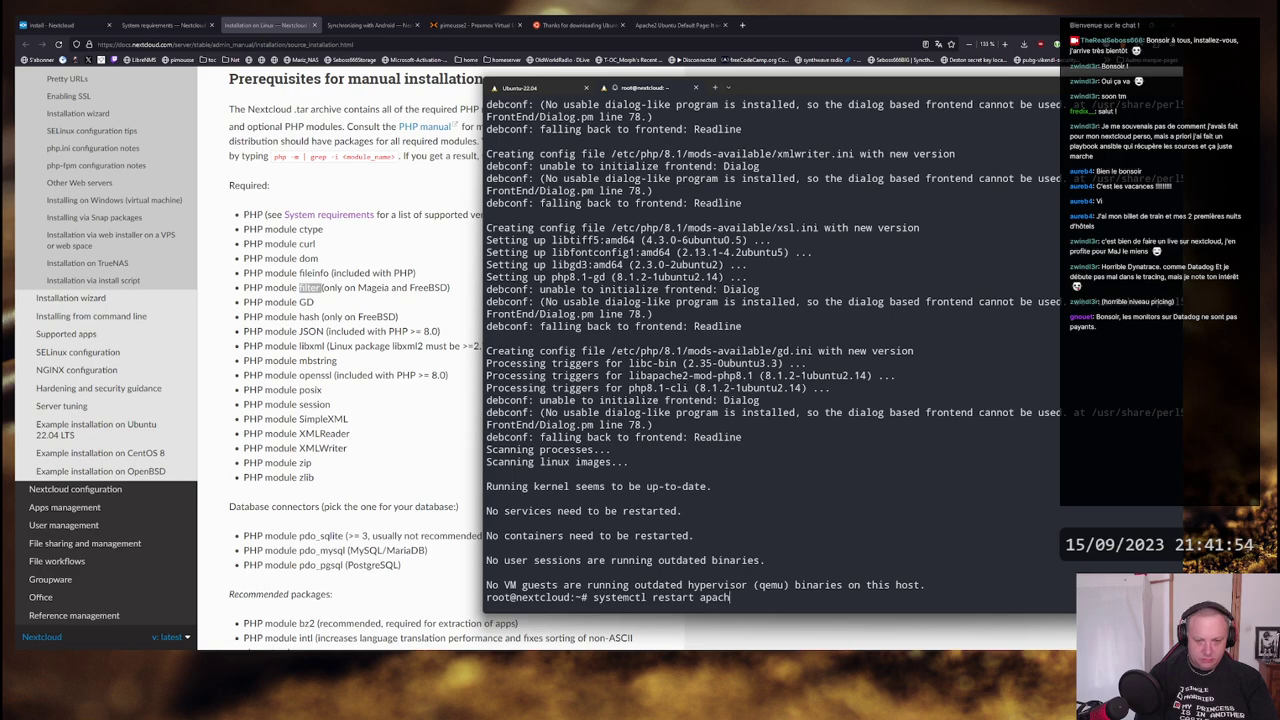
key(BackSpace)
key(BackSpace)
key(BackSpace)
key(BackSpace)
key(BackSpace)
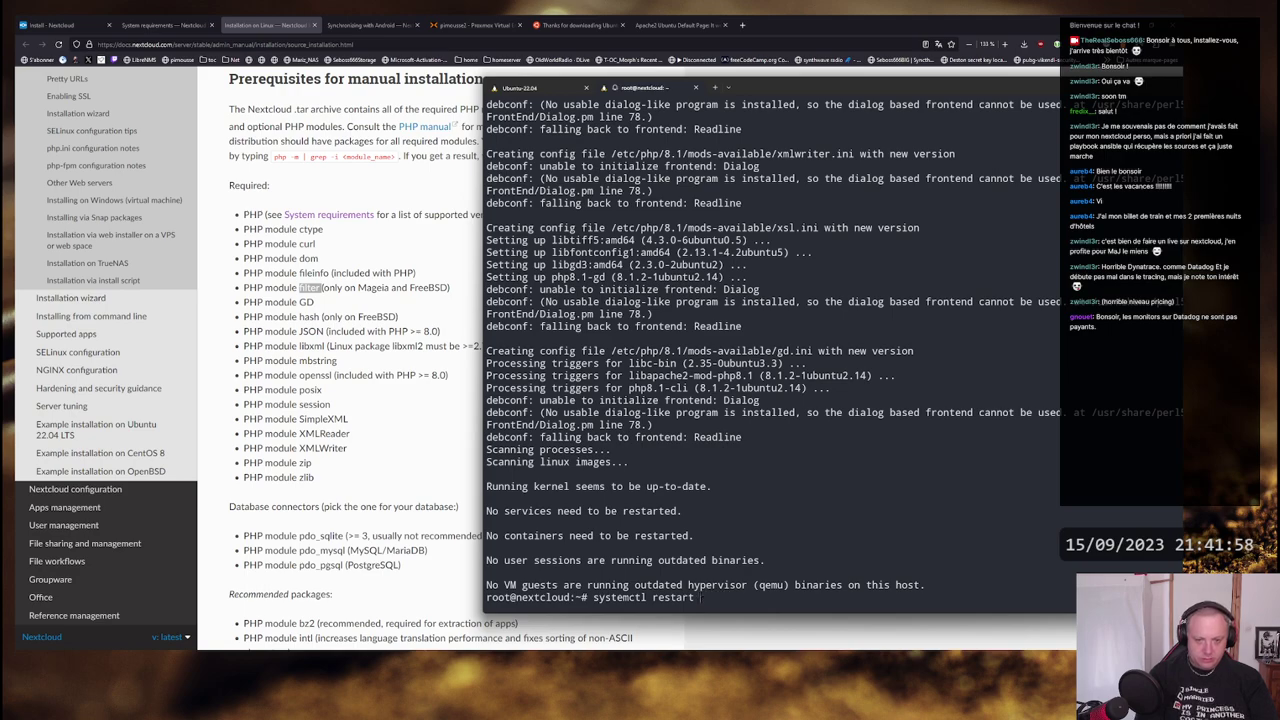
key(BackSpace)
key(BackSpace)
key(BackSpace)
key(BackSpace)
key(BackSpace)
key(BackSpace)
key(BackSpace)
key(BackSpace)
key(BackSpace)
key(BackSpace)
key(BackSpace)
key(BackSpace)
key(BackSpace)
key(BackSpace)
key(BackSpace)
key(BackSpace)
key(BackSpace)
key(BackSpace)
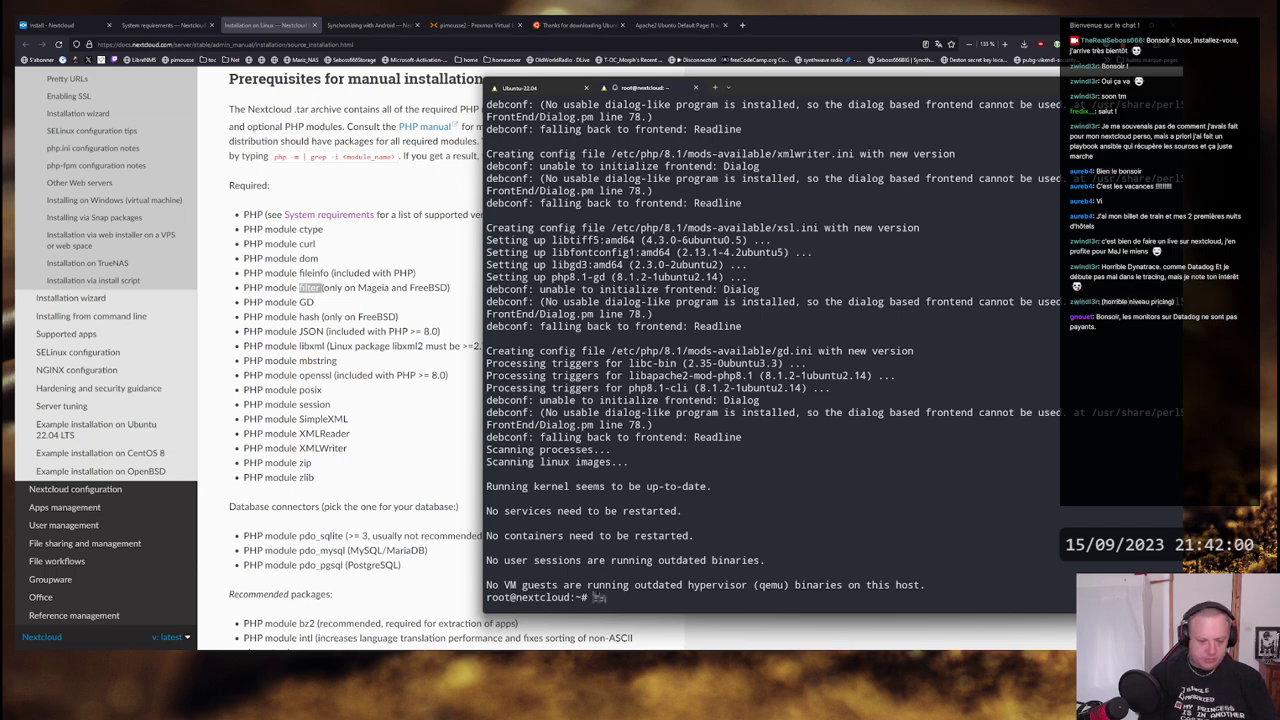
text(systemctl)
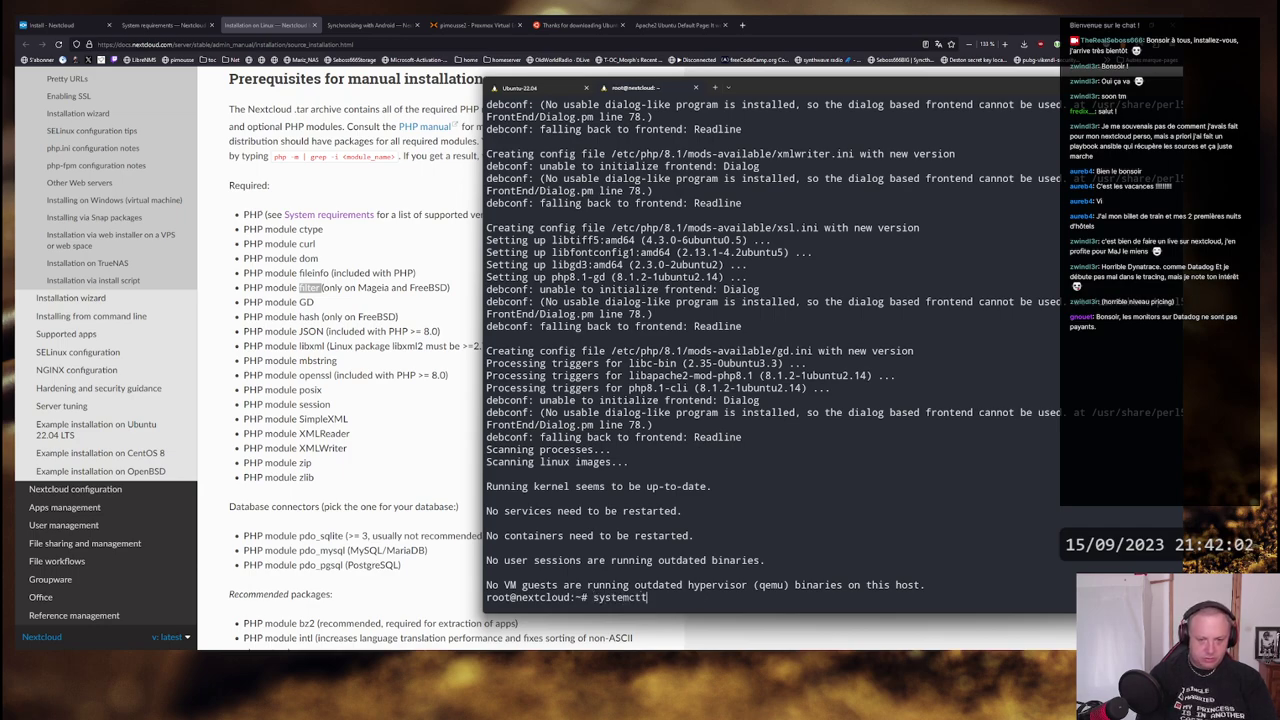
text( status apach)
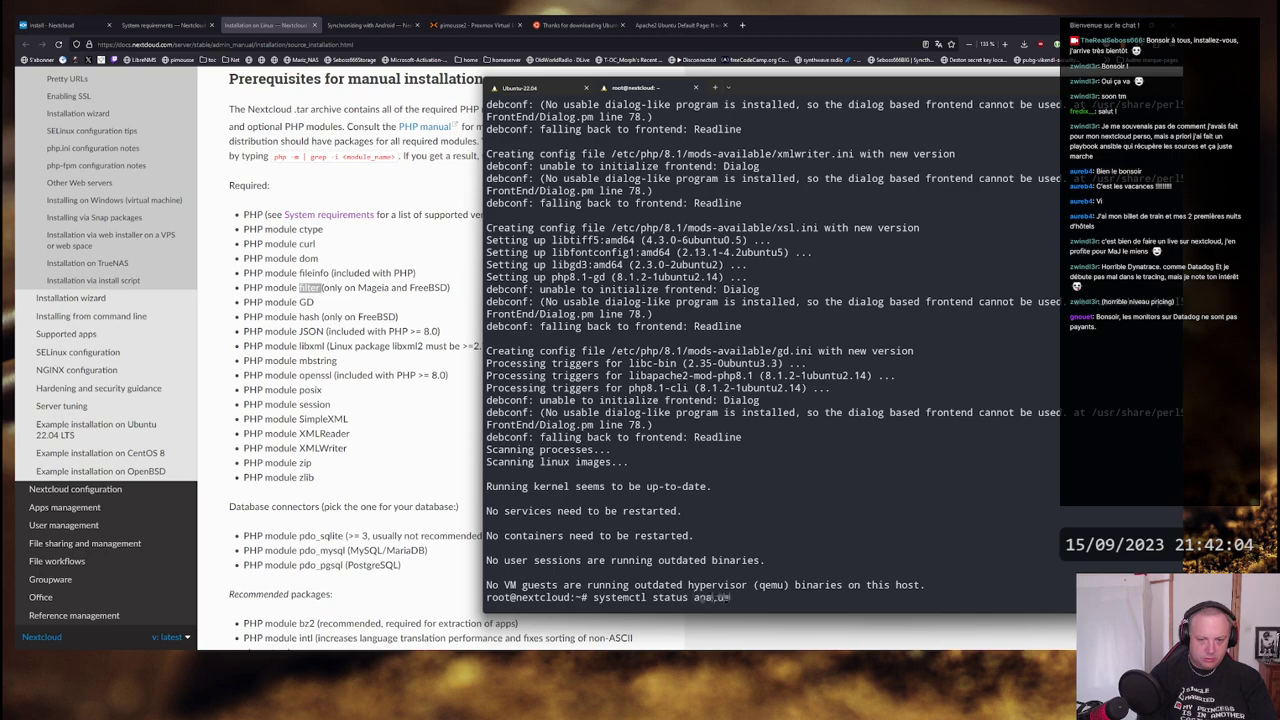
text(e)
key(Return)
key(Up)
text(2)
key(Return)
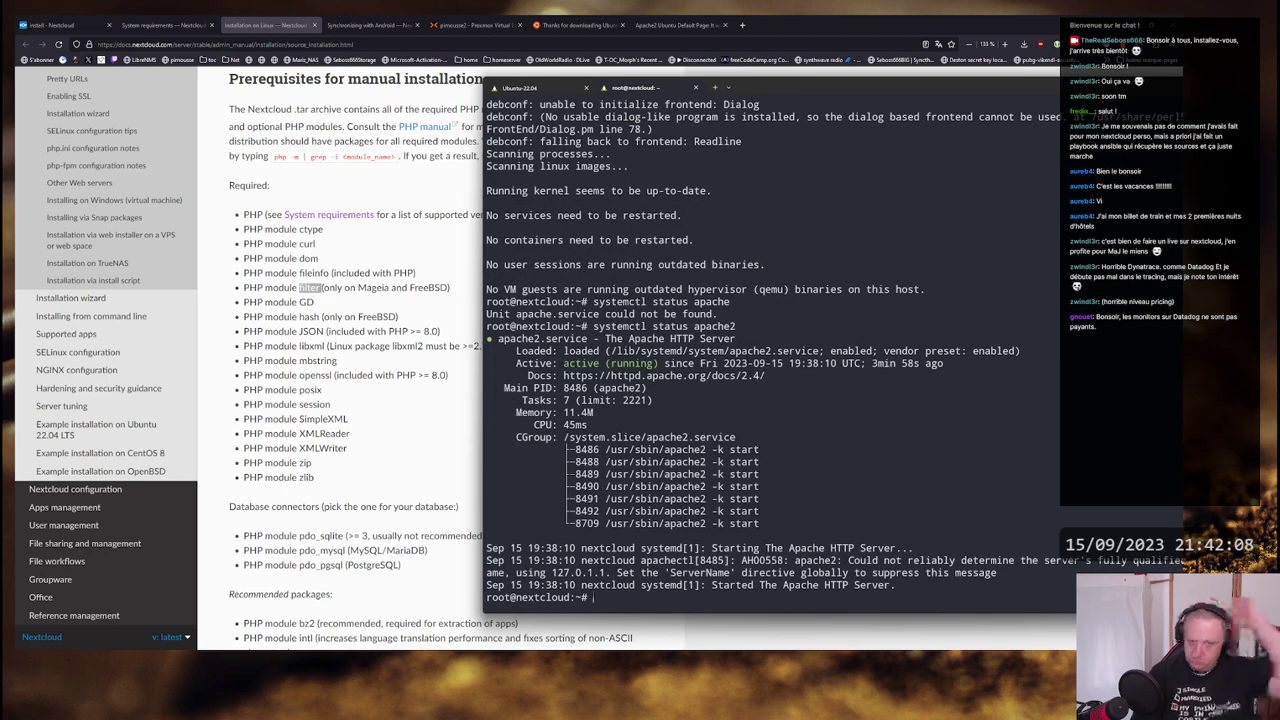
- Restart the apache2 service with systemctl restart apache2
key(Up)
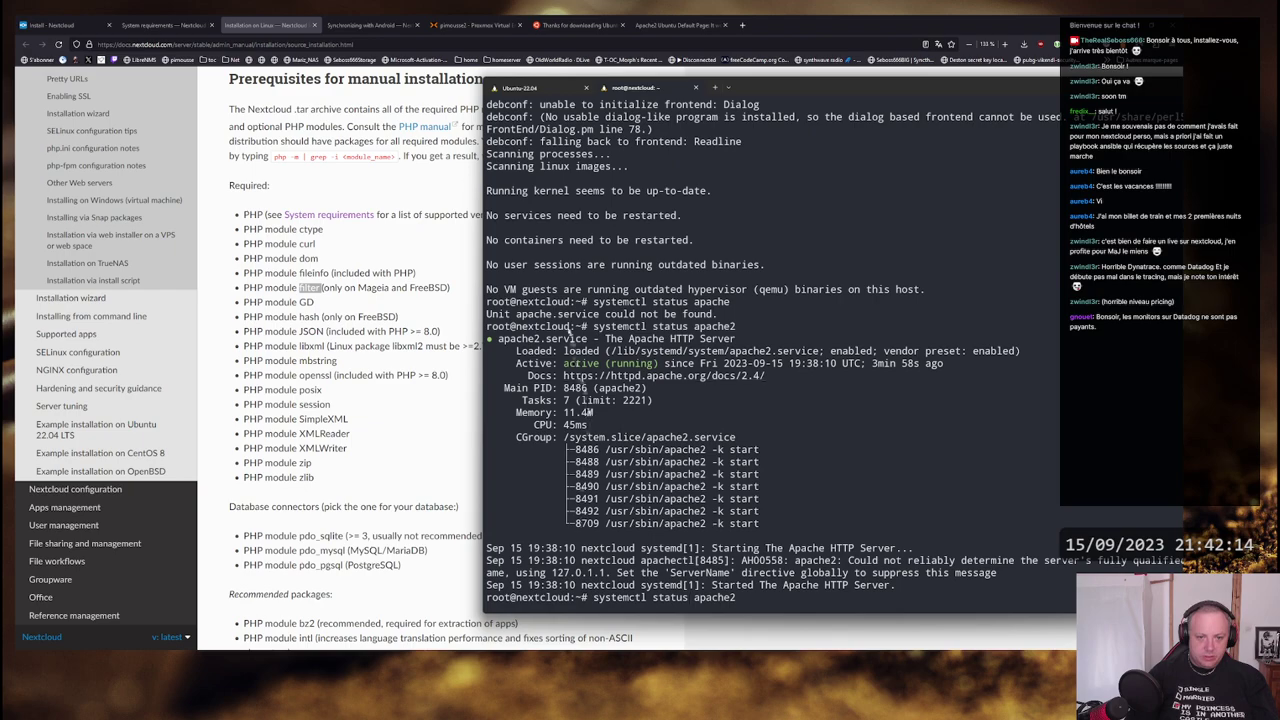
key(BackSpace)
key(BackSpace)
key(BackSpace)
key(BackSpace)
key(BackSpace)
key(BackSpace)
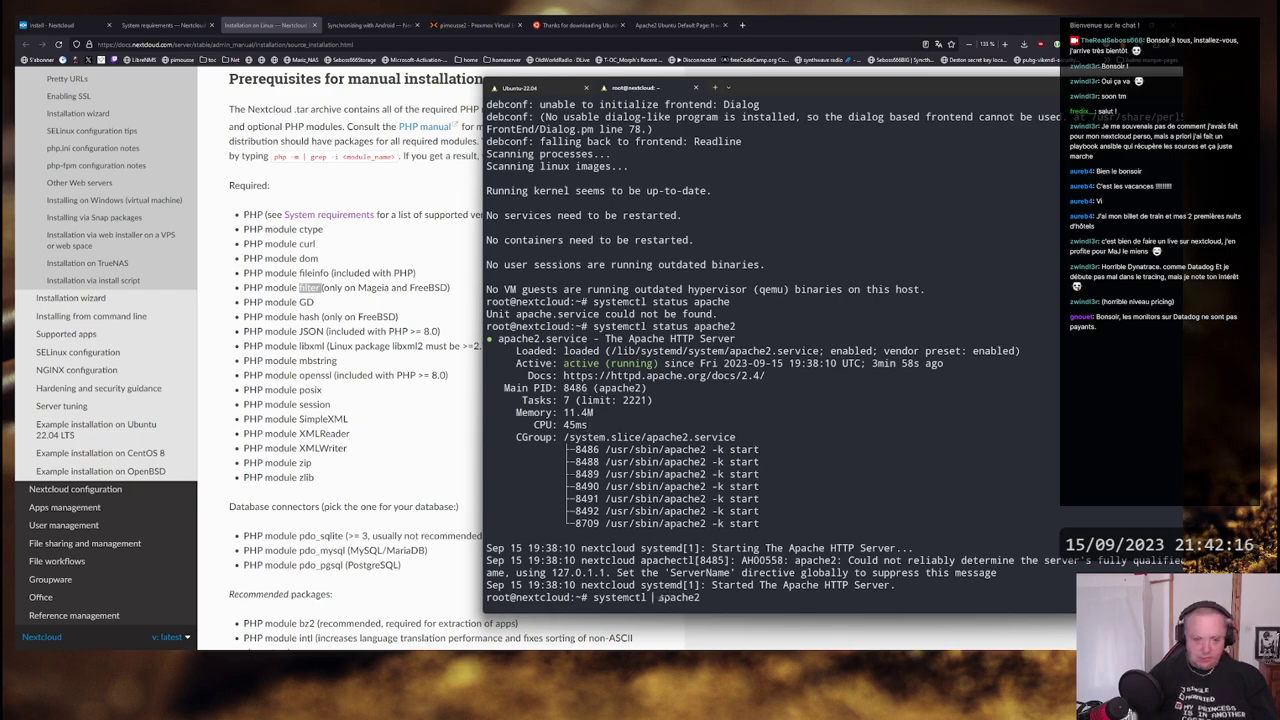
text(rest)
text(art)
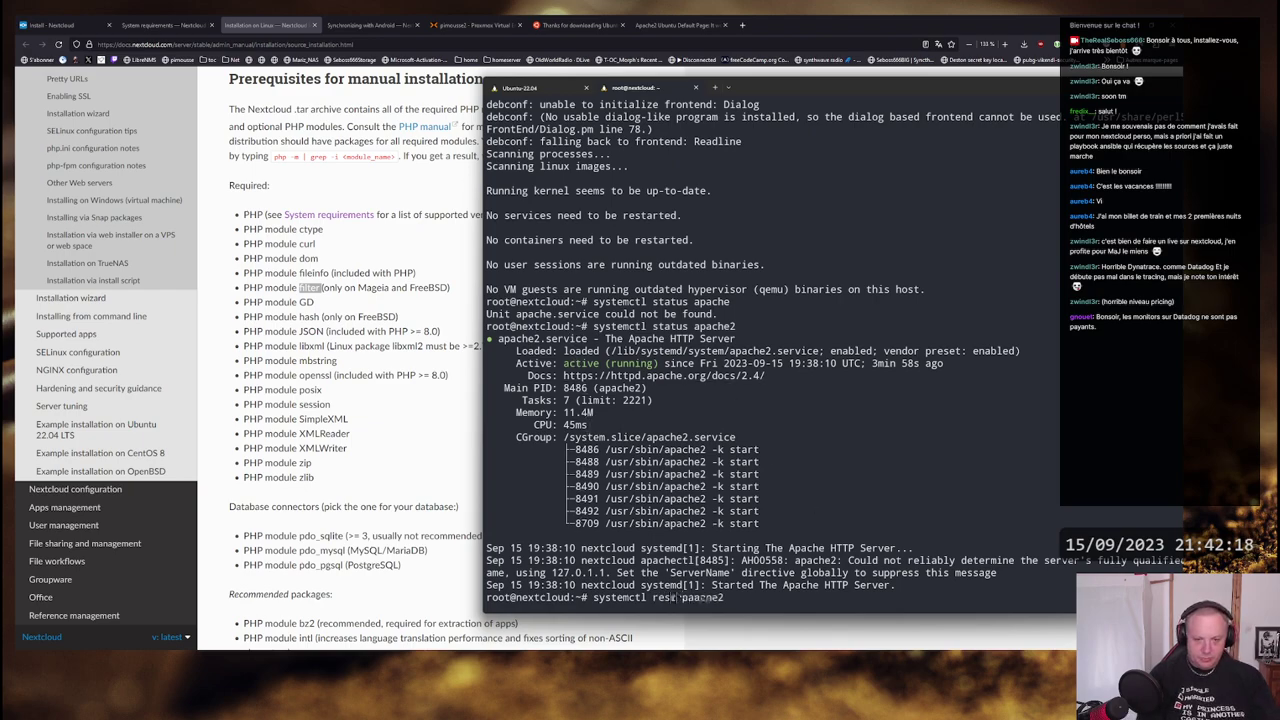
key(Return)
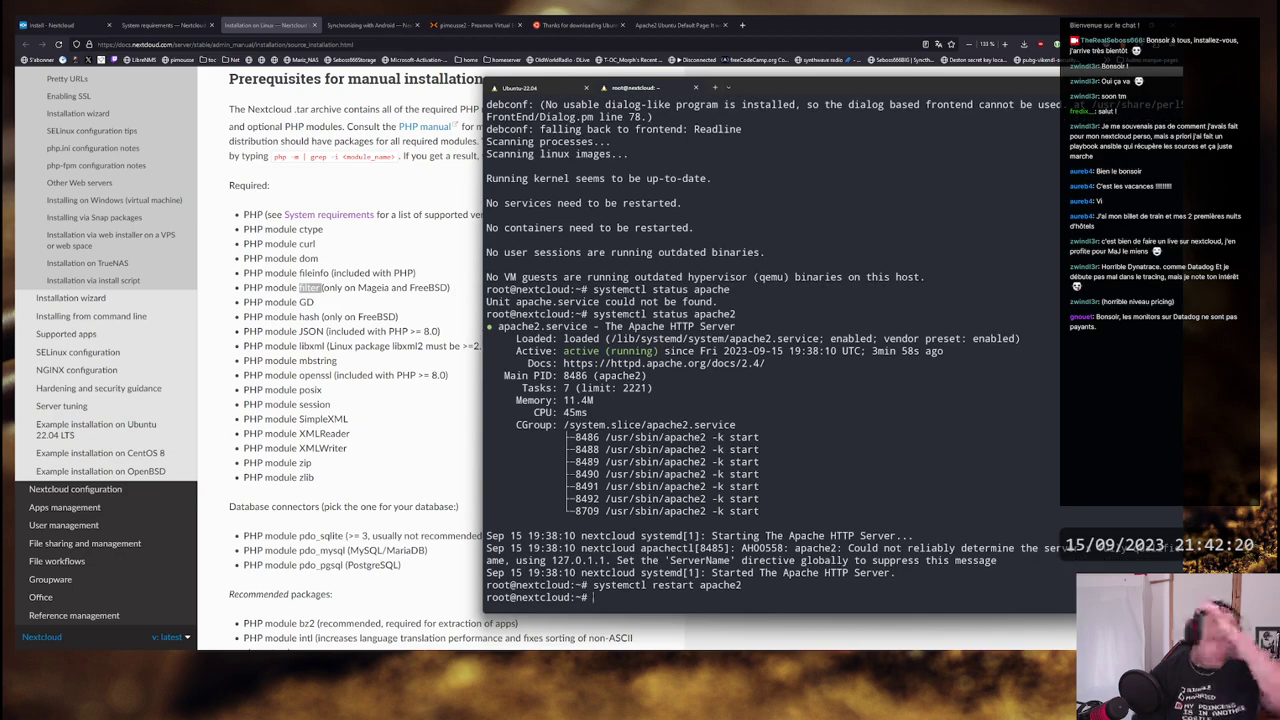
- Enter the command to change into /etc/apache2/
text(cd /et)
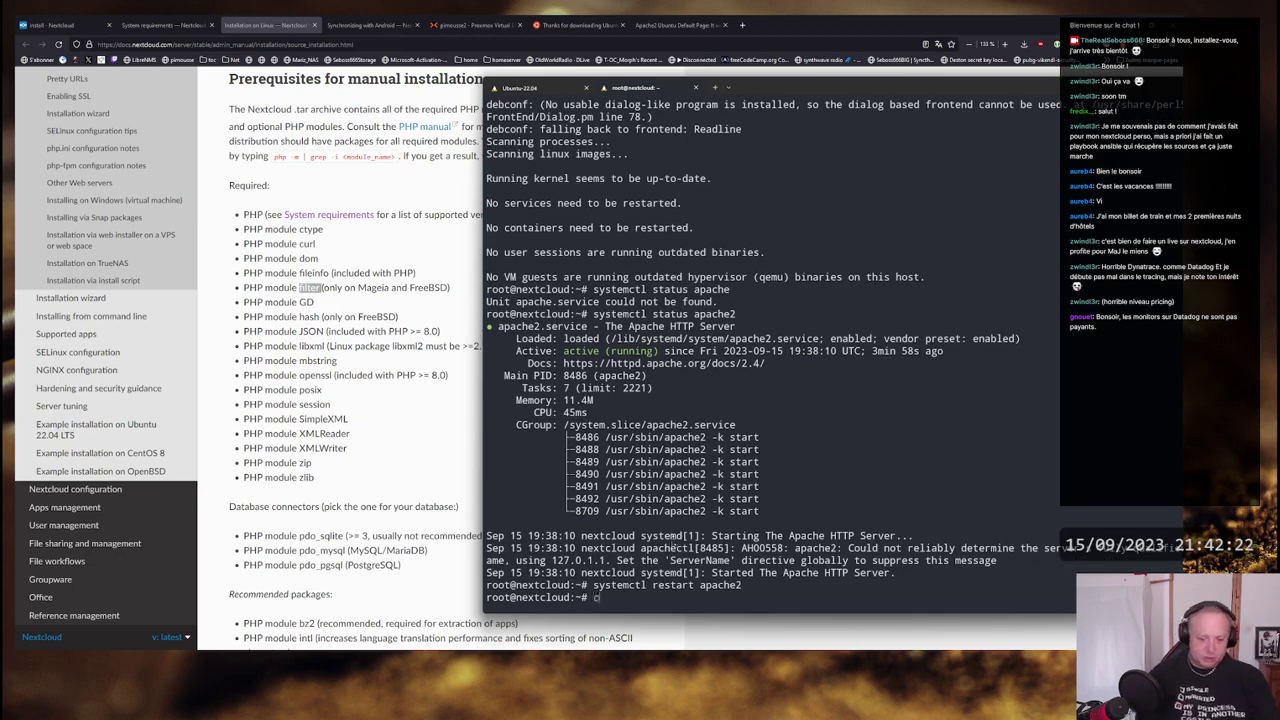
key(BackSpace)
key(BackSpace)
key(BackSpace)
key(BackSpace)
key(BackSpace)
key(BackSpace)
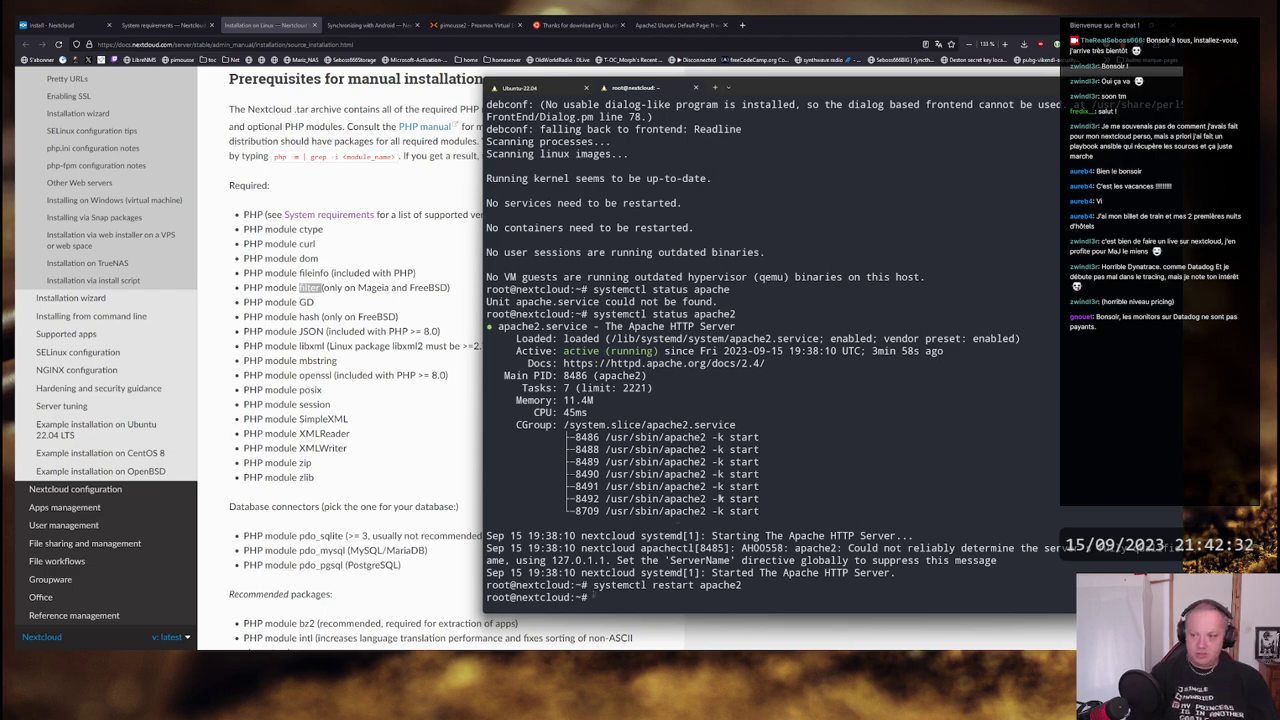
text(cd /etc/)
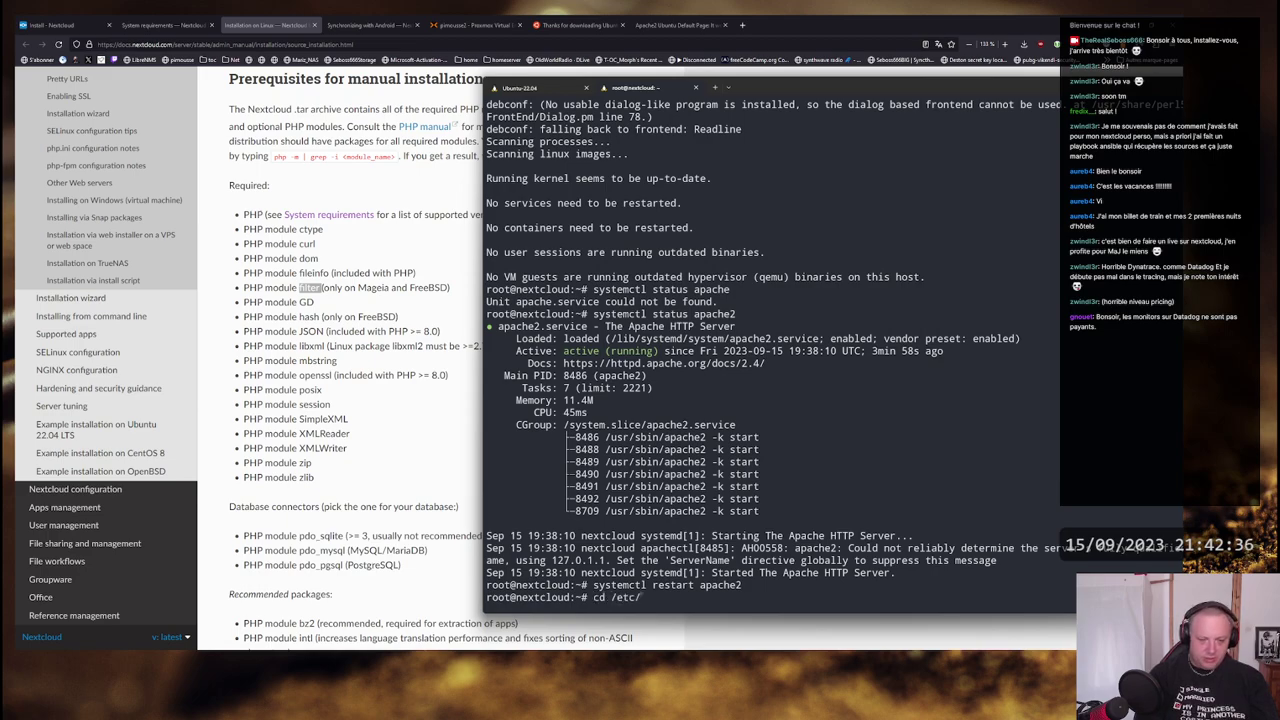
text(apache2/)
- Move into /etc/apache2 and list its contents
key(Return)
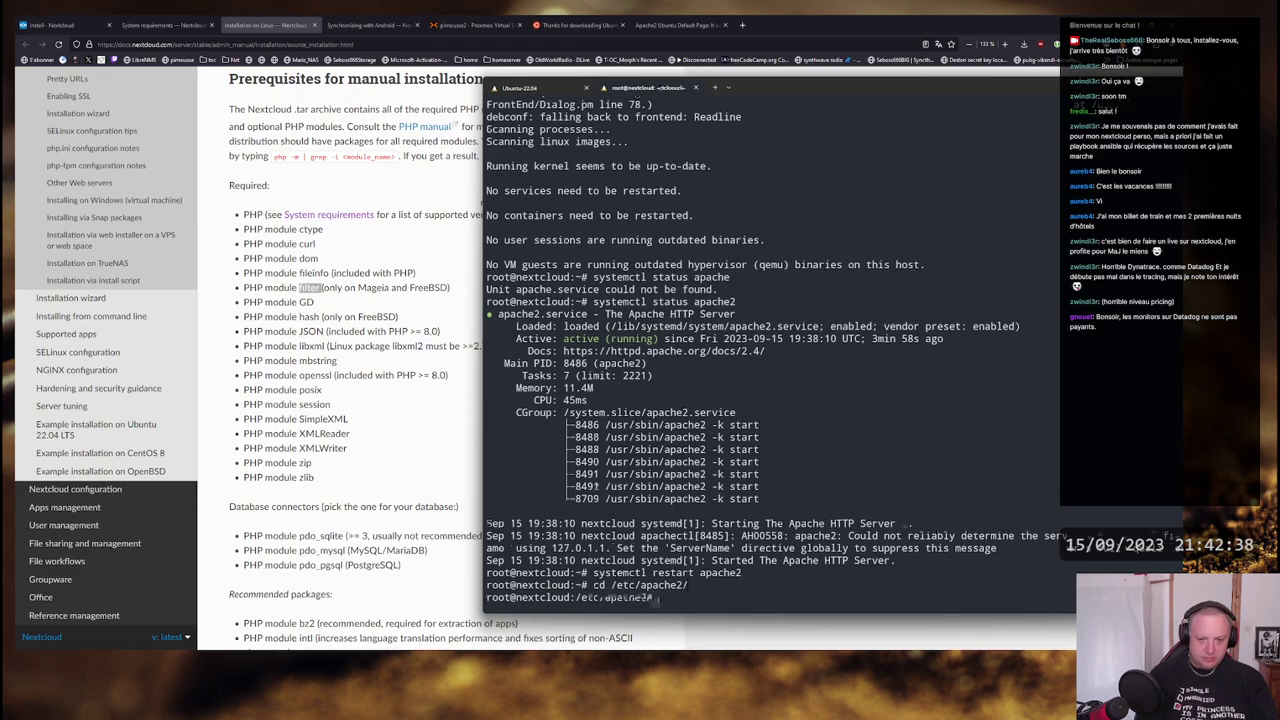
text(ls -l)
key(Return)
- Enter sites-enabled and list it, finding only 000-default.conf
text(cd sites-)
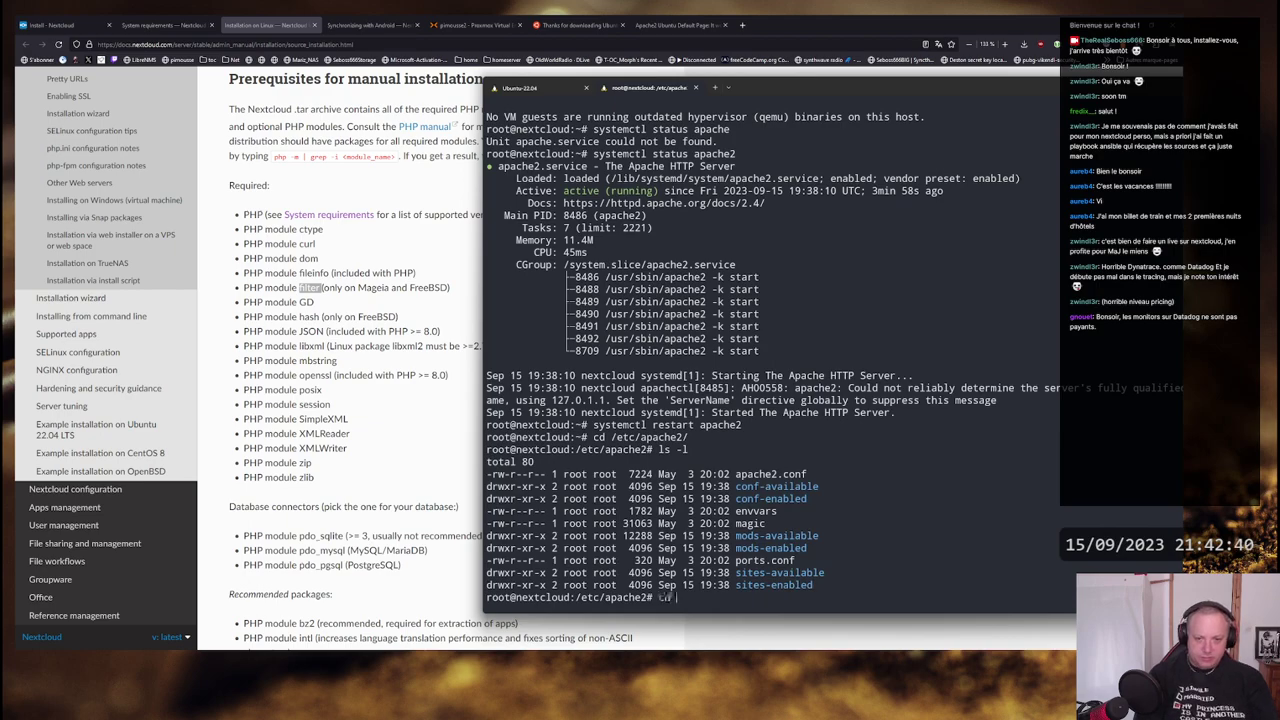
key(Return)
text(cd sites-enabled/)
key(Return)
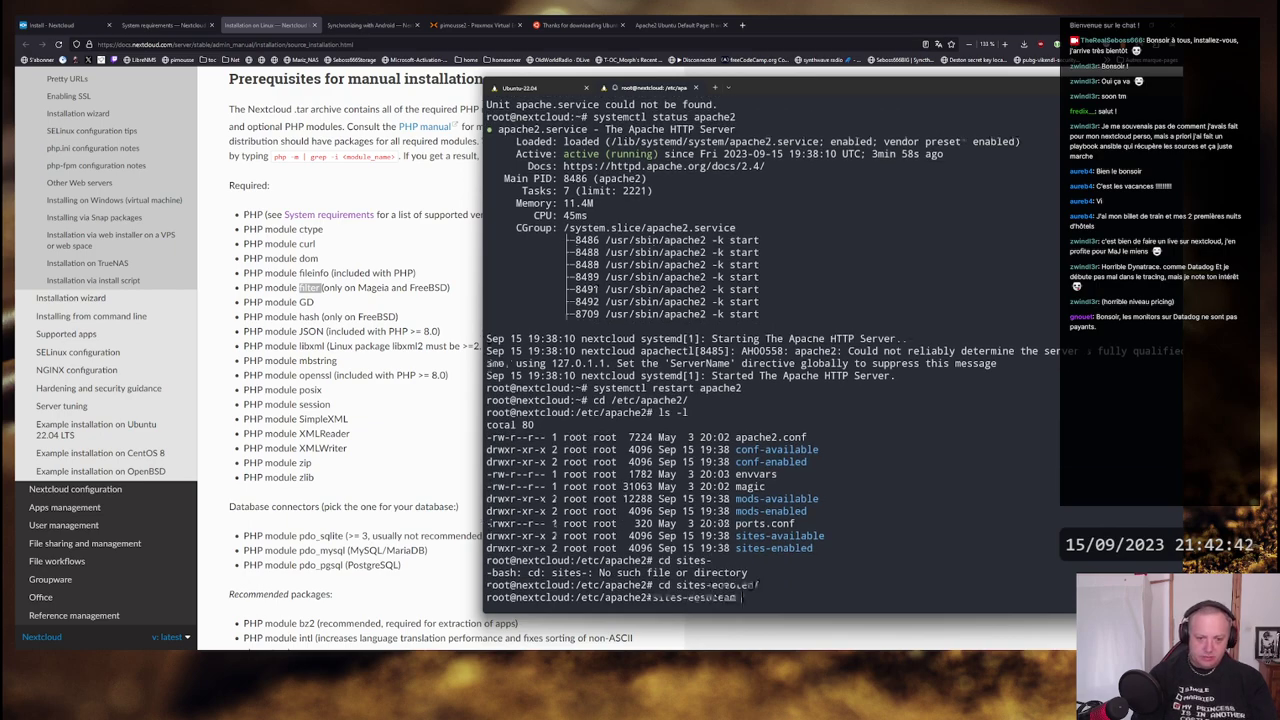
text(ls -l)
key(Return)
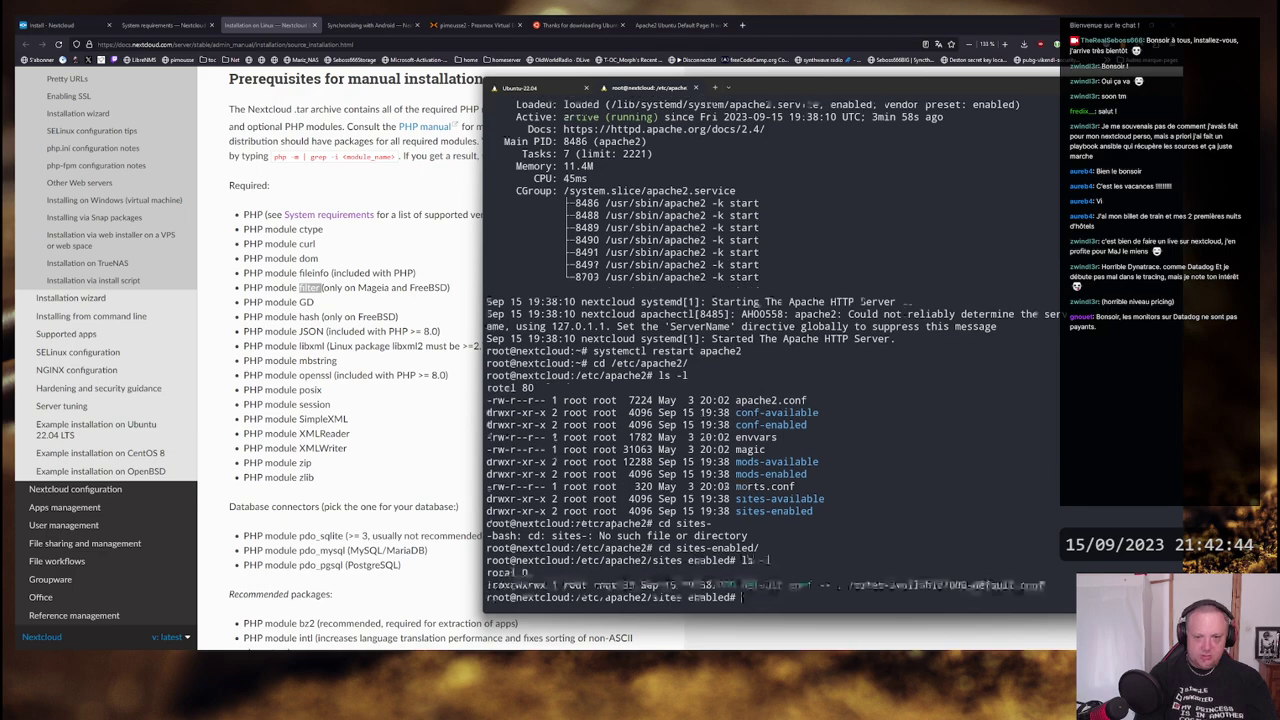
- Install vim on the VM with apt install -y vim
text(ca)
key(BackSpace)
key(BackSpace)
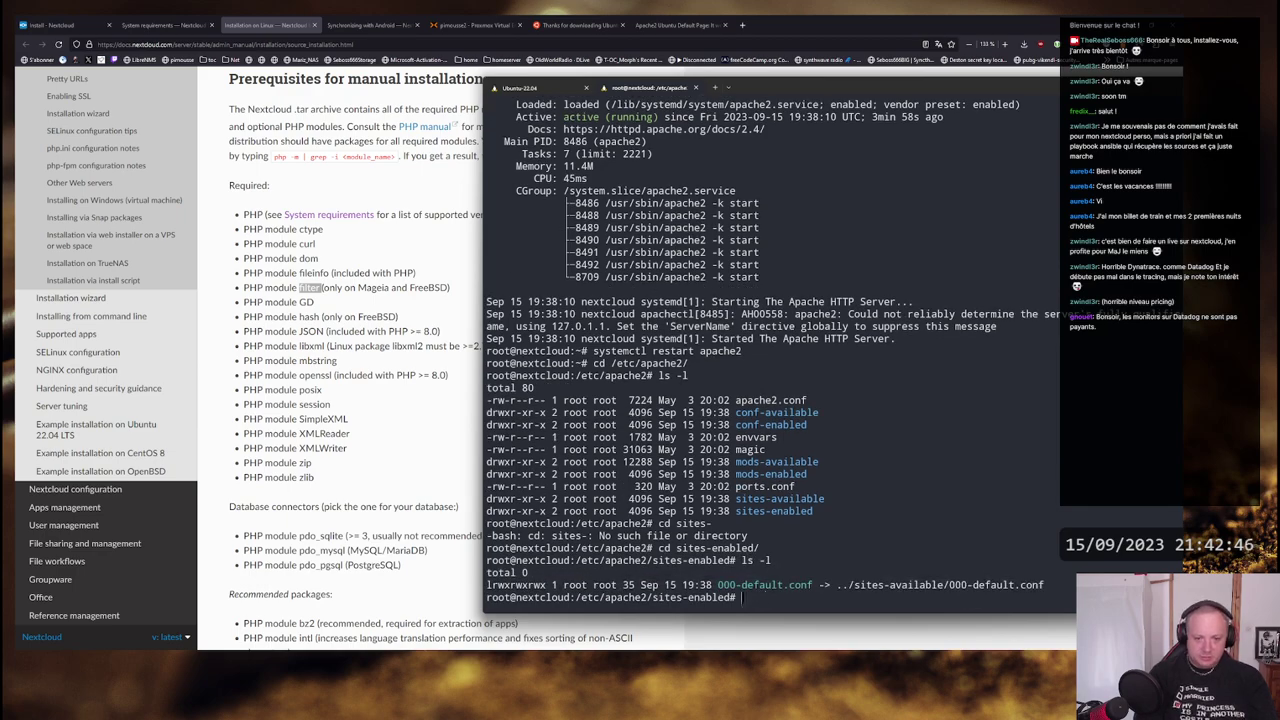
text(apt ins)
text(y vim)
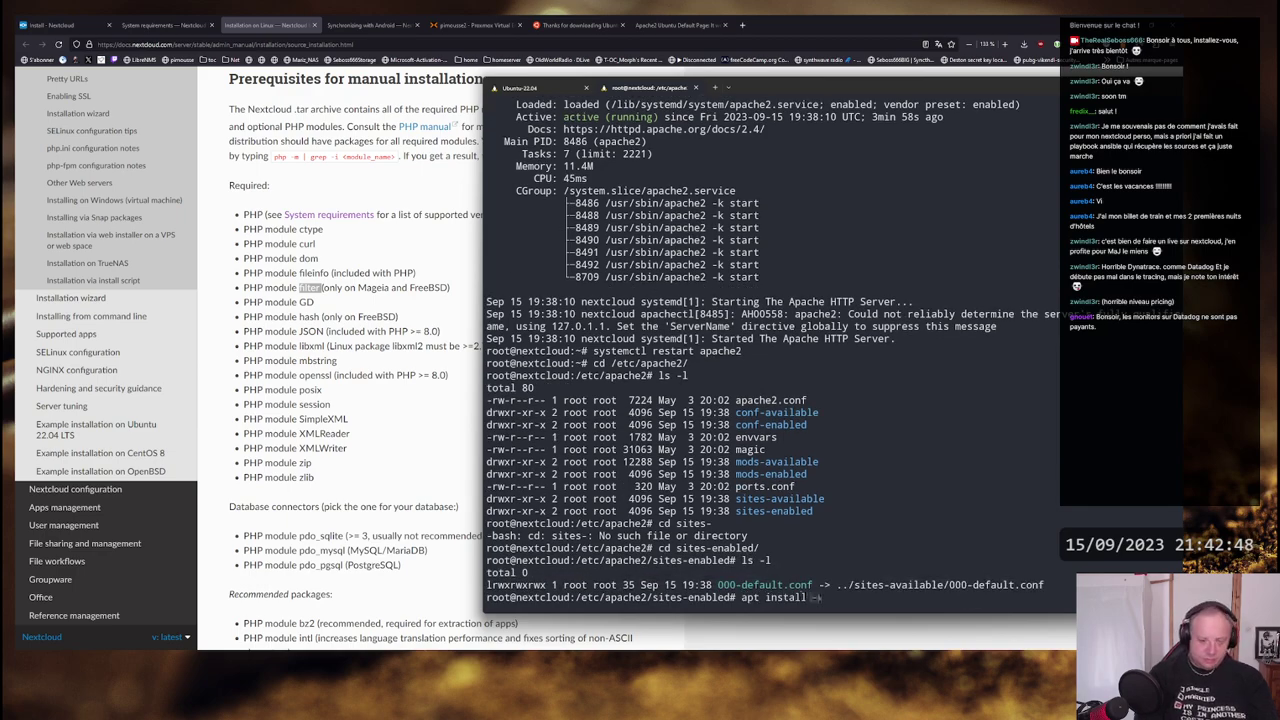
key(Return)
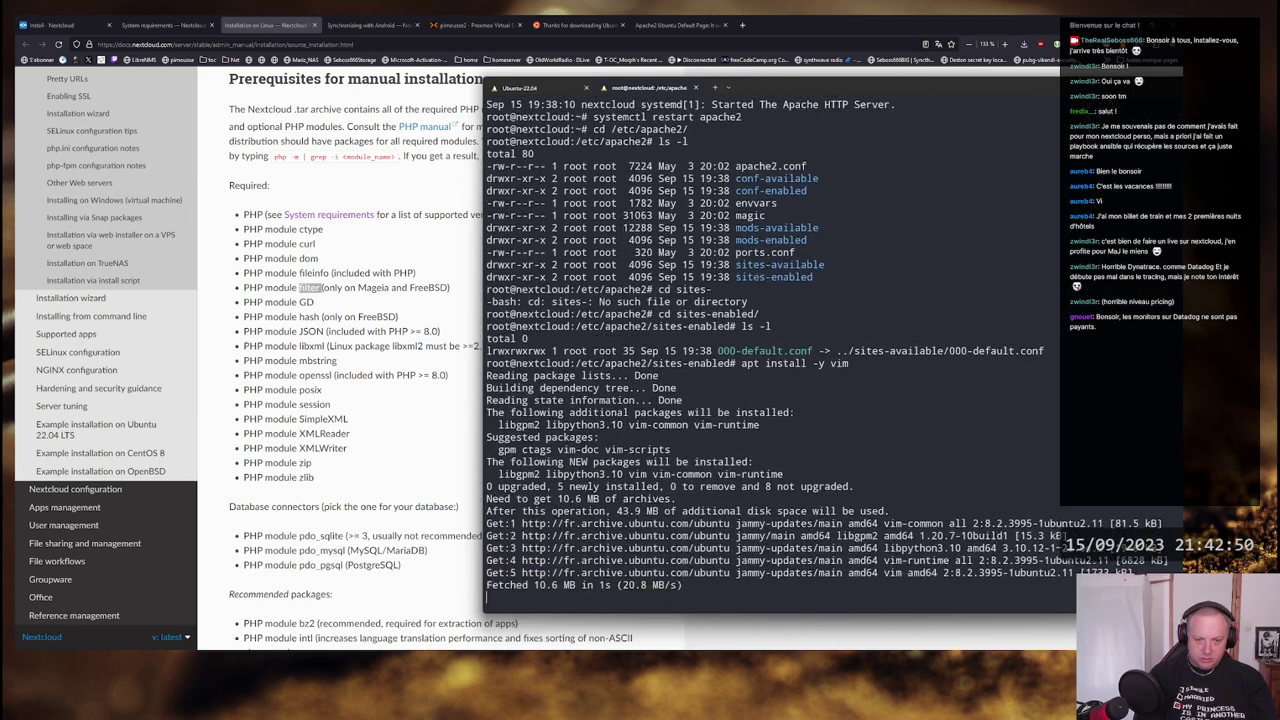
text(vim 00)
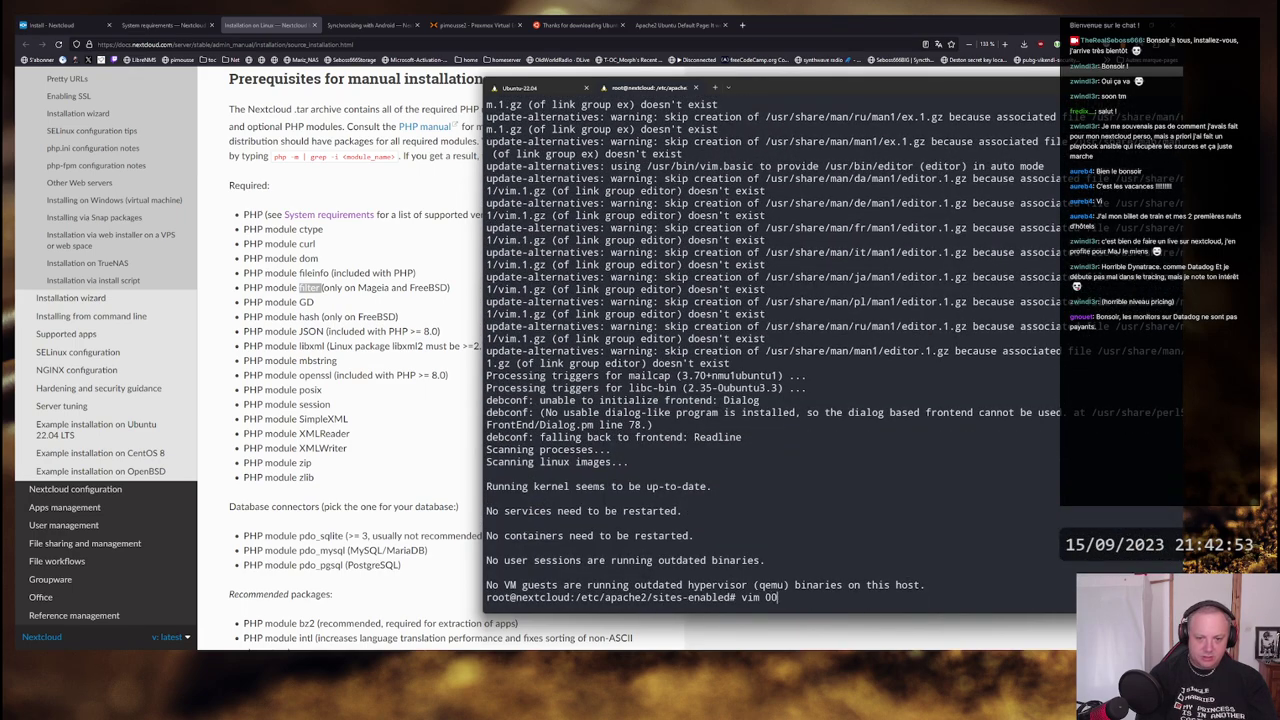
key(Tab)
key(Return)
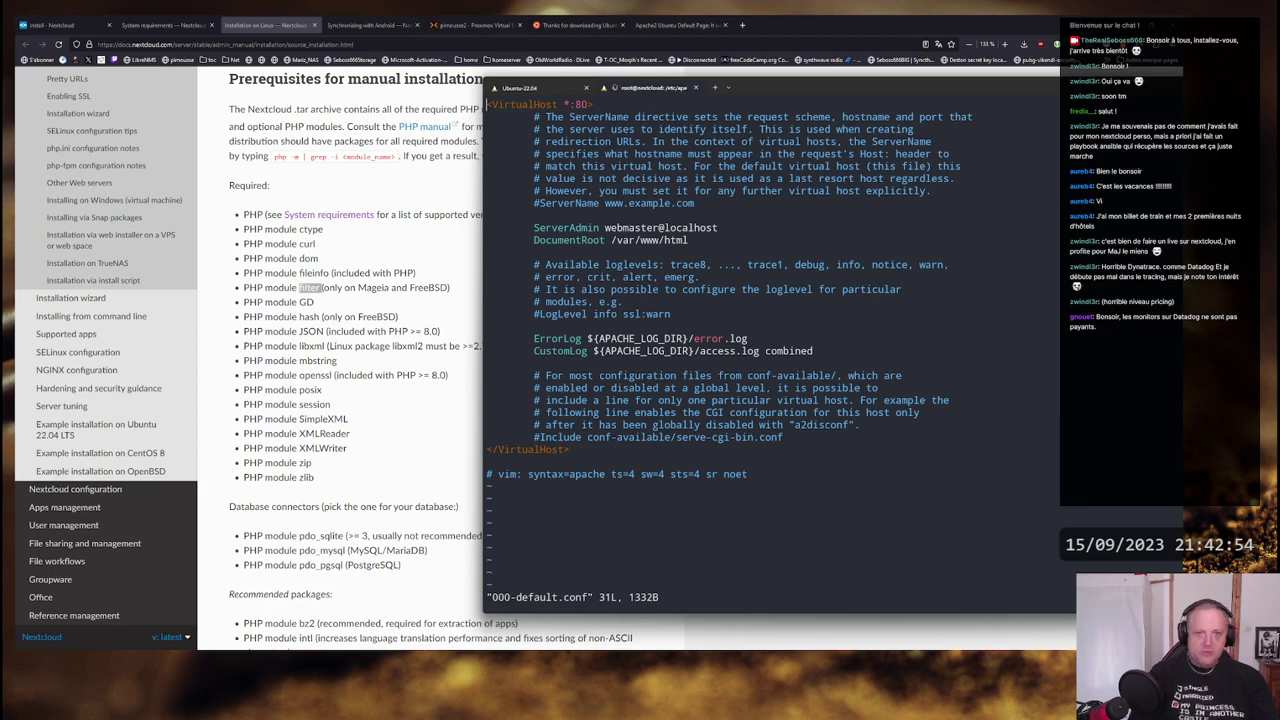
key(Down)
key(Down)
key(Down)
key(Down)
key(Down)
key(Down)
key(Down)
key(Down)
key(Down)
key(Down)
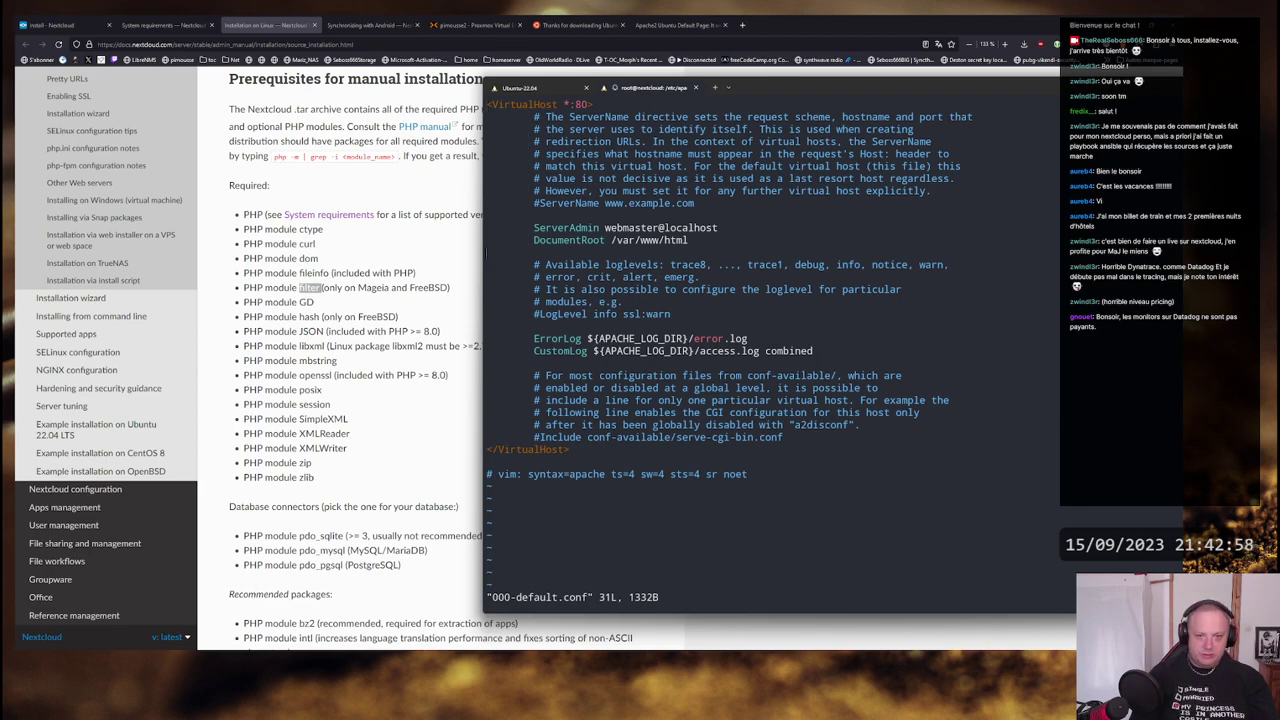
key(Up)
key(Left)
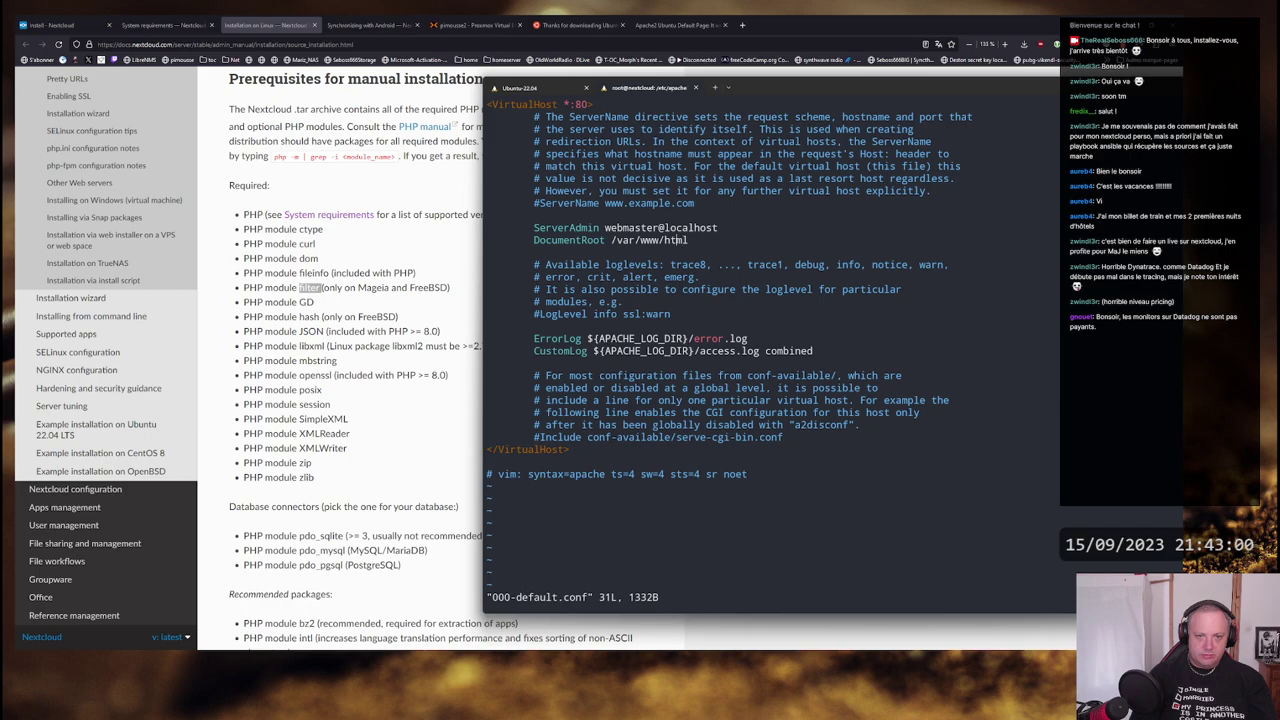
key(Right)
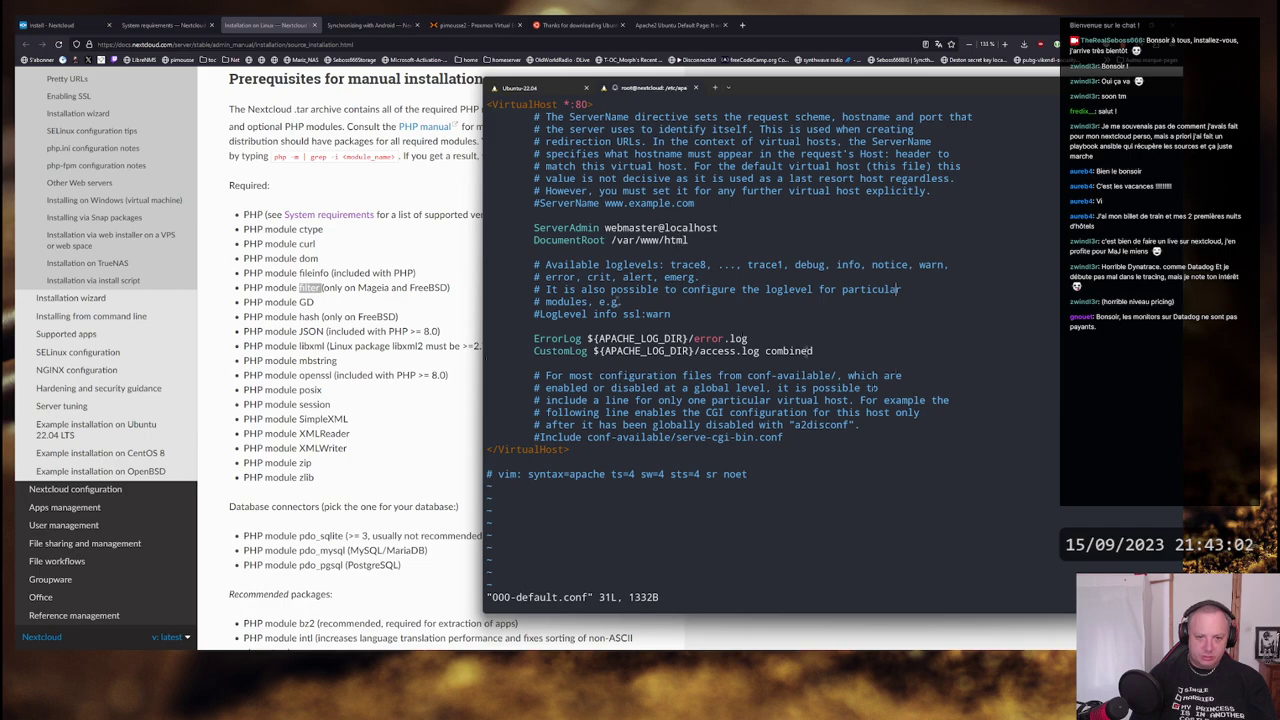
key(Down)
key(Down)
key(Down)
key(Down)
key(Down)
key(Down)
key(Down)
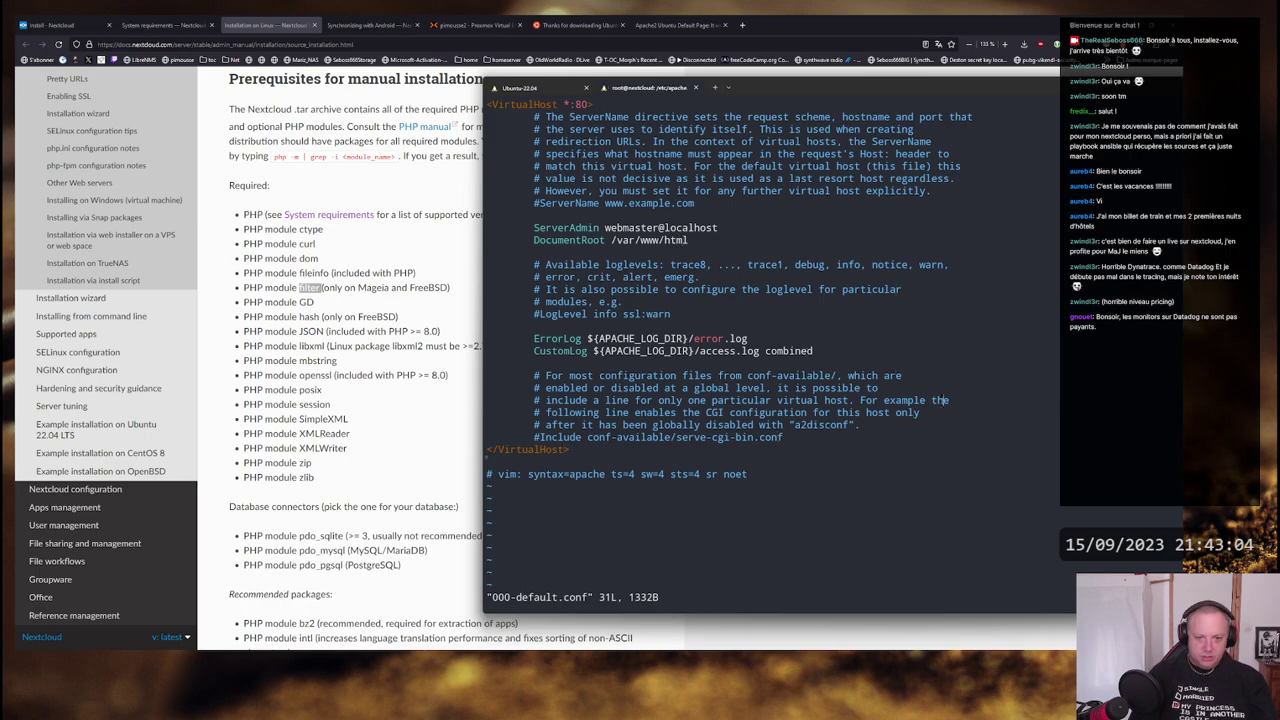
key(Up)
key(Up)
key(Up)
key(Up)
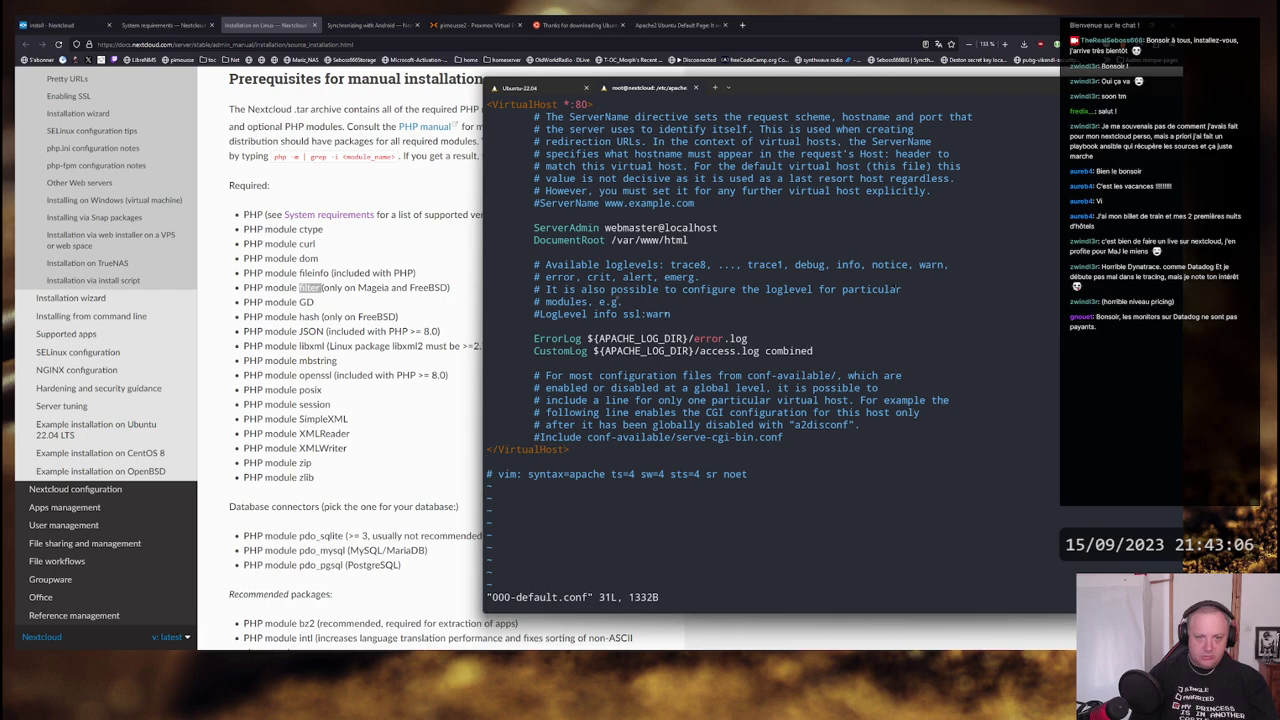
key(Up)
key(Up)
key(Up)
key(Up)
key(Down)
key(Down)
key(Down)
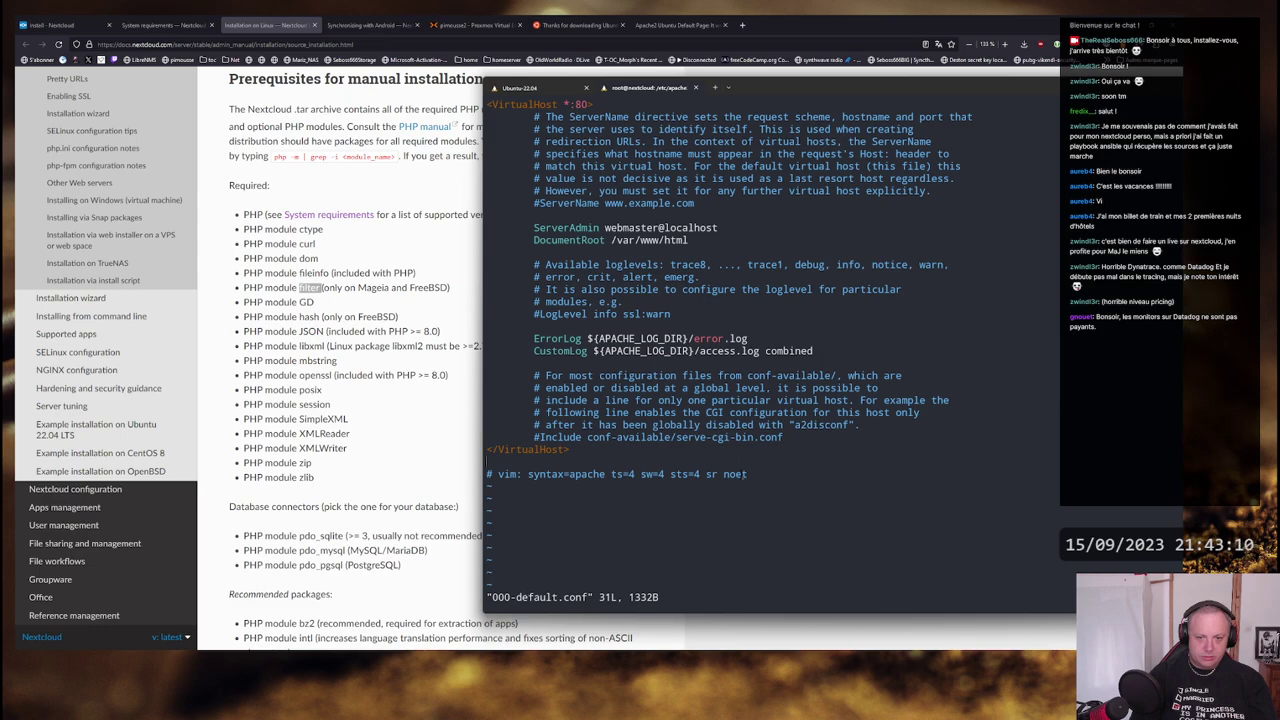
key(Up)
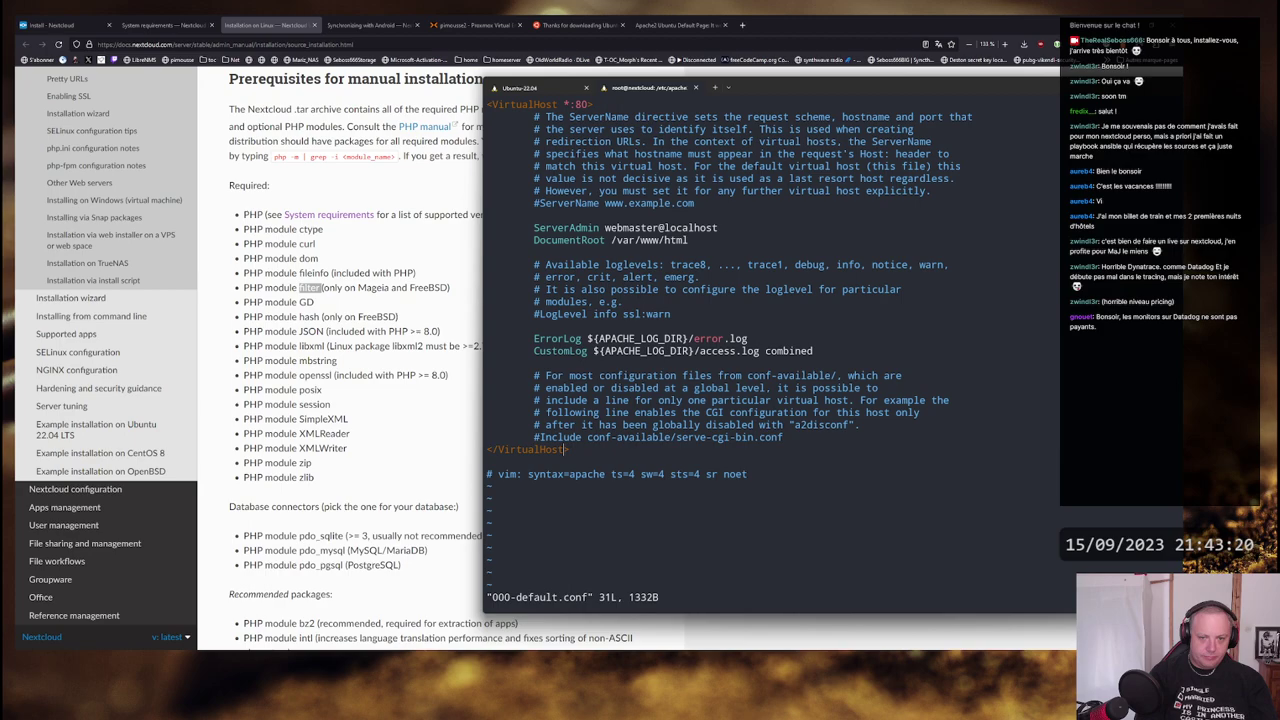
text(:q)
key(Return)
- Change into the /var/www/html web root and list its files
text(cd /)
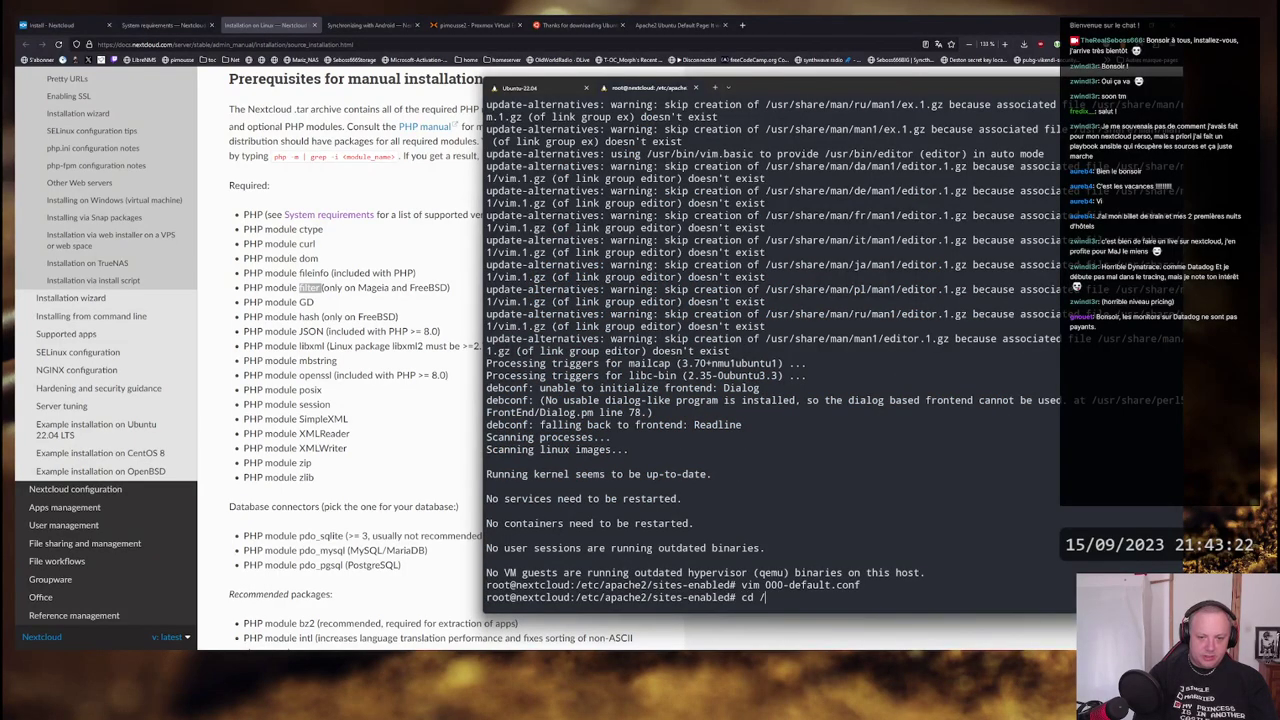
text(var/www)
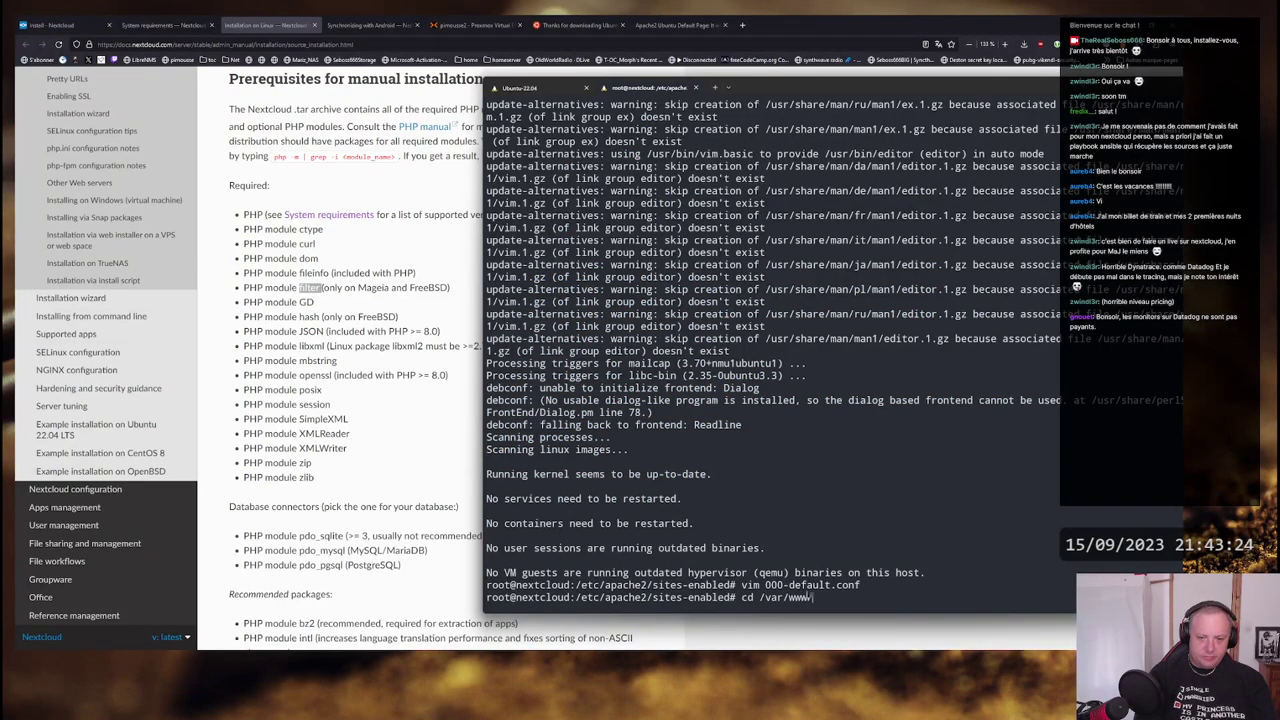
text(/html)
key(Return)
text(ls -l)
key(Return)
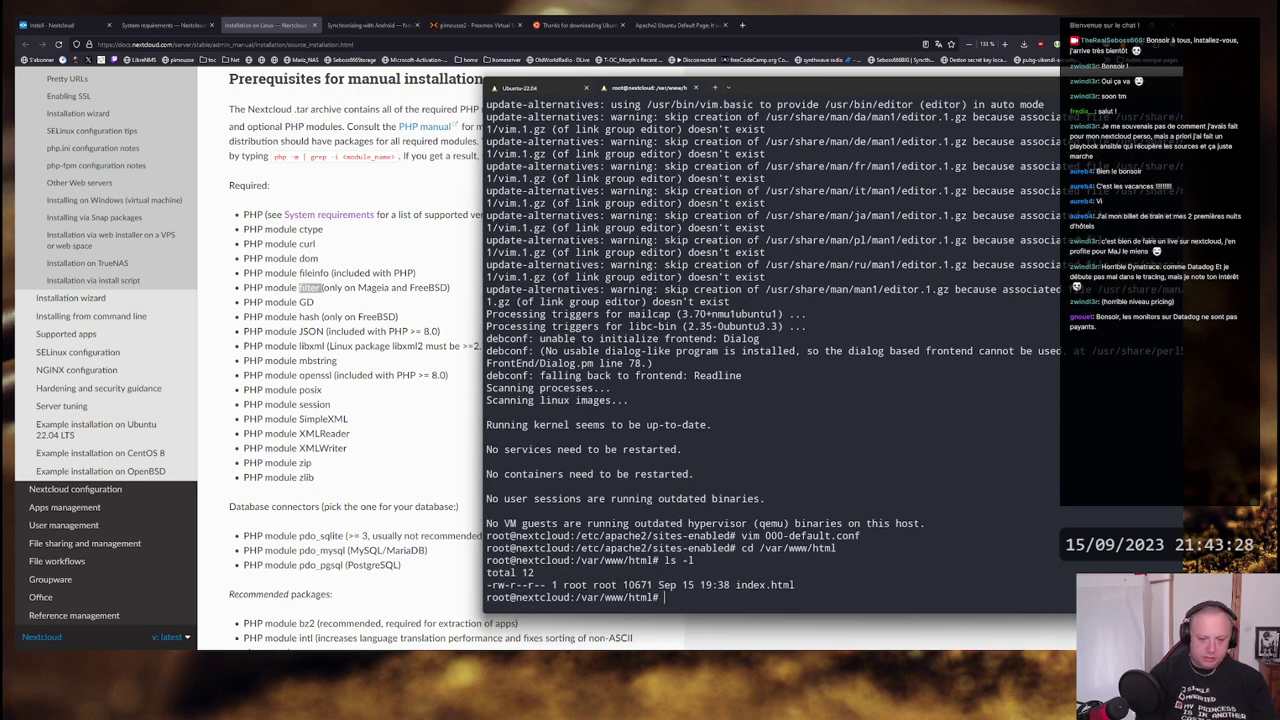
- Create index.php in vim containing <?php phpinfo(); and save it
text(vim index.ht)
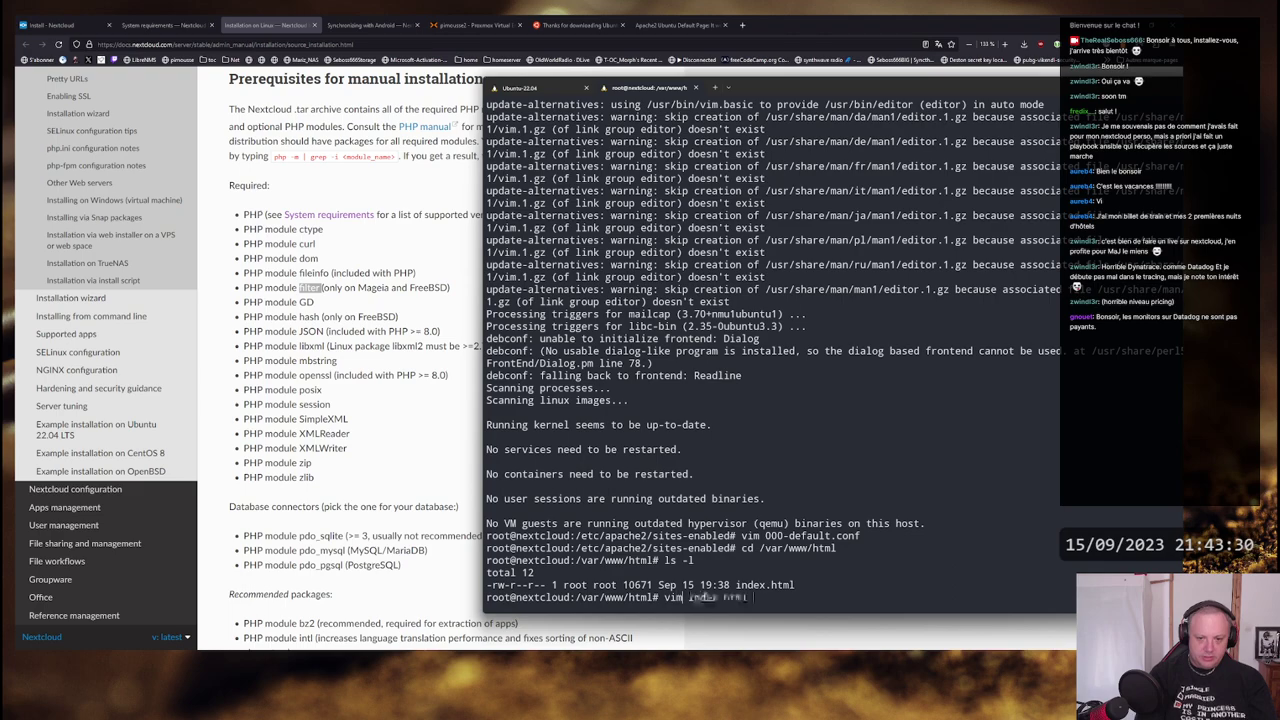
text(ml)
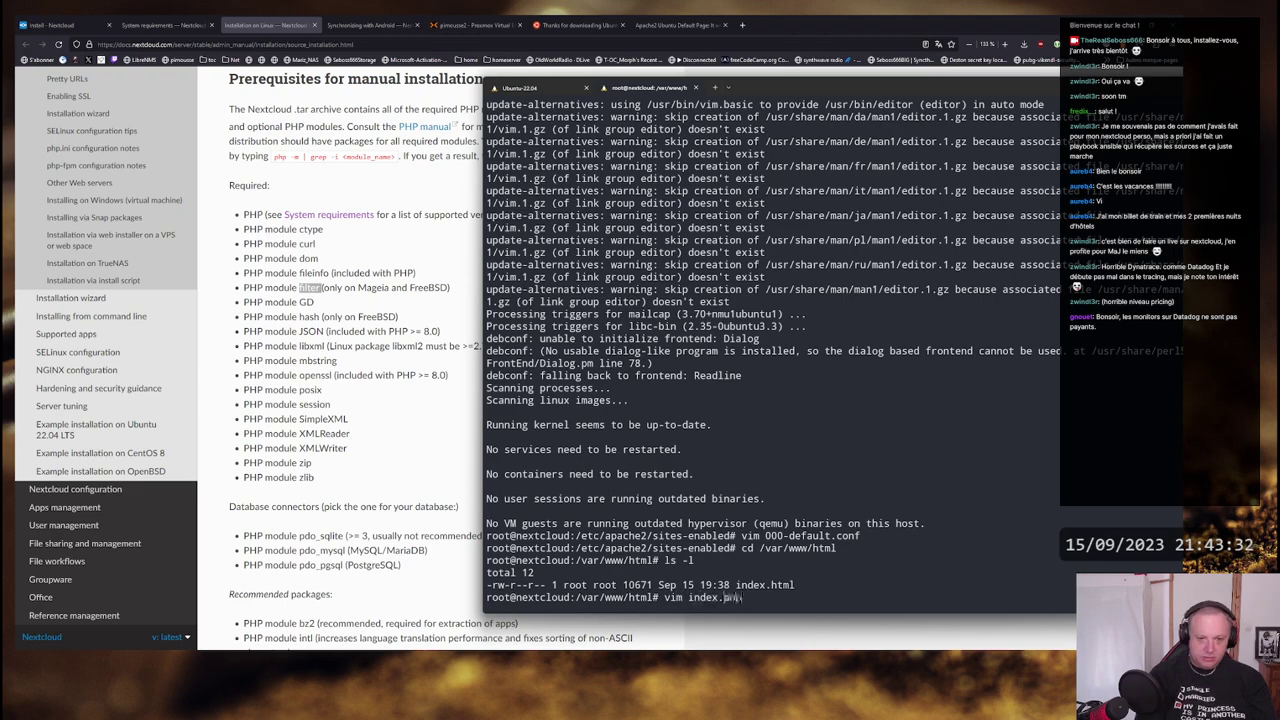
key(Return)
text(:set paste)
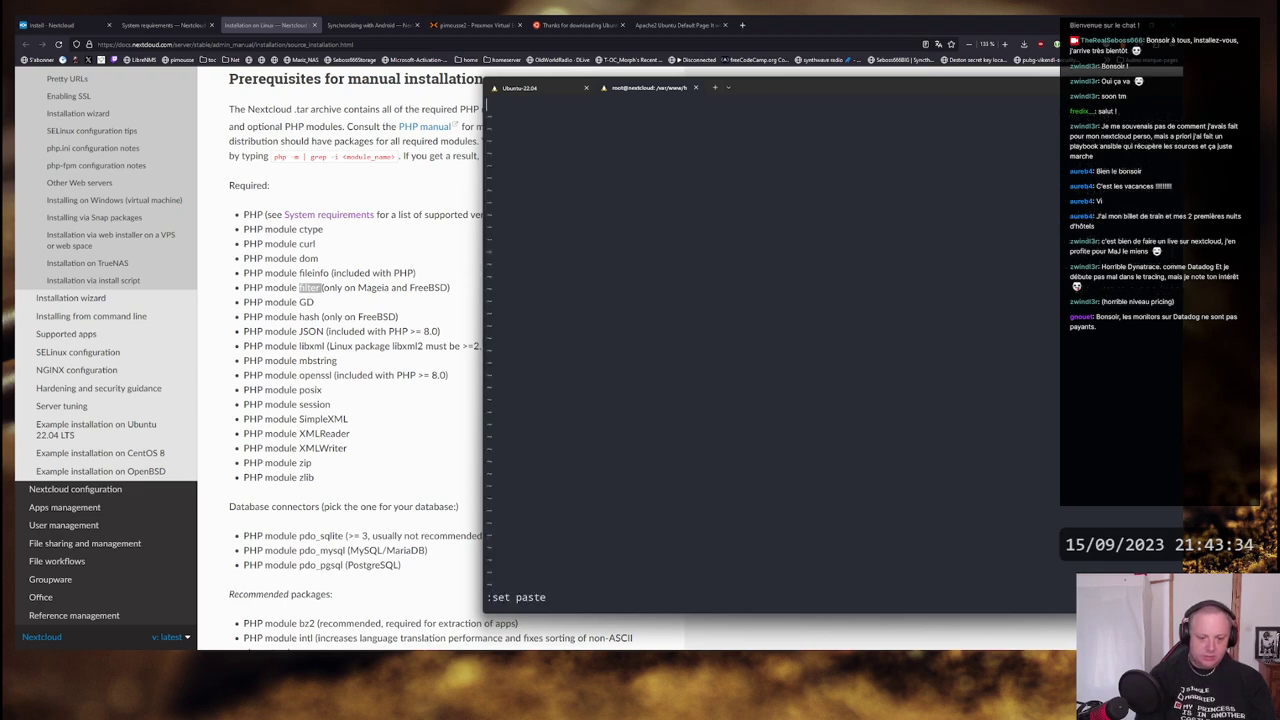
key(Return)
text(i<)
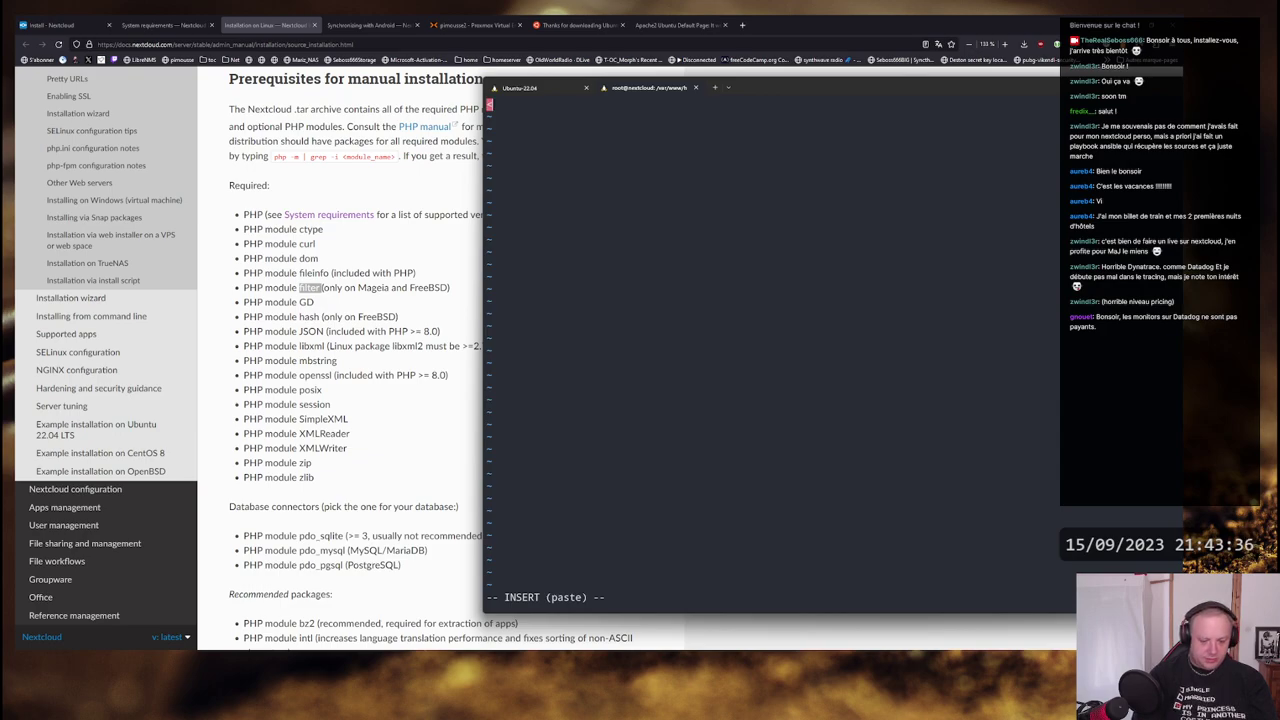
text(?php phpinfo())
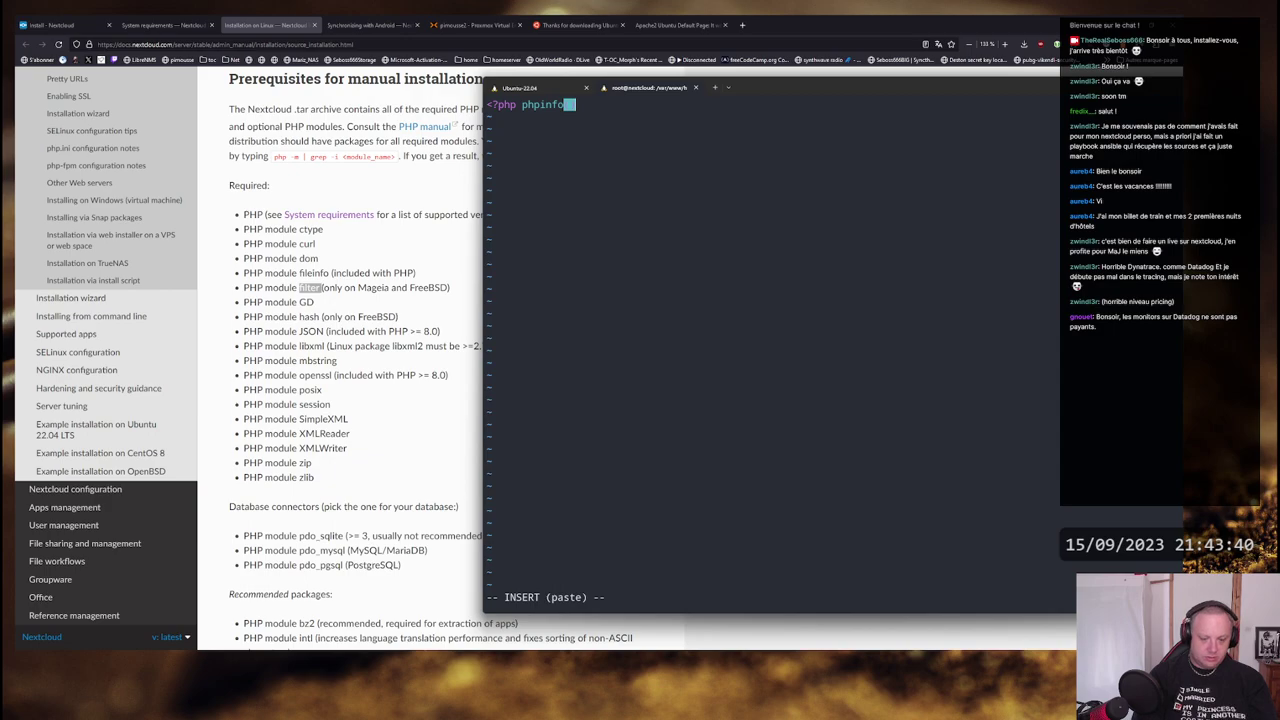
text(;)
key(Escape)
text(:wq)
key(Return)
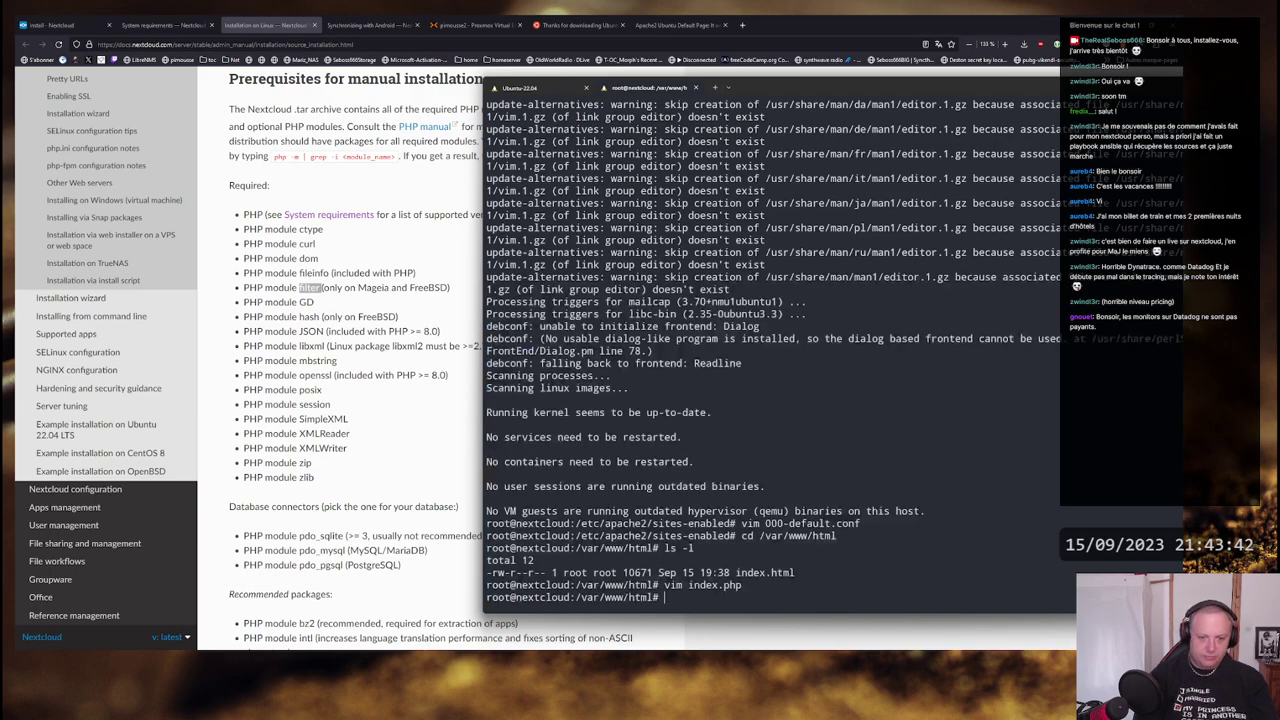
- Load 192.168.1.33/index.php in Firefox to show the PHP info page
click(677, 25)
click(151, 46)
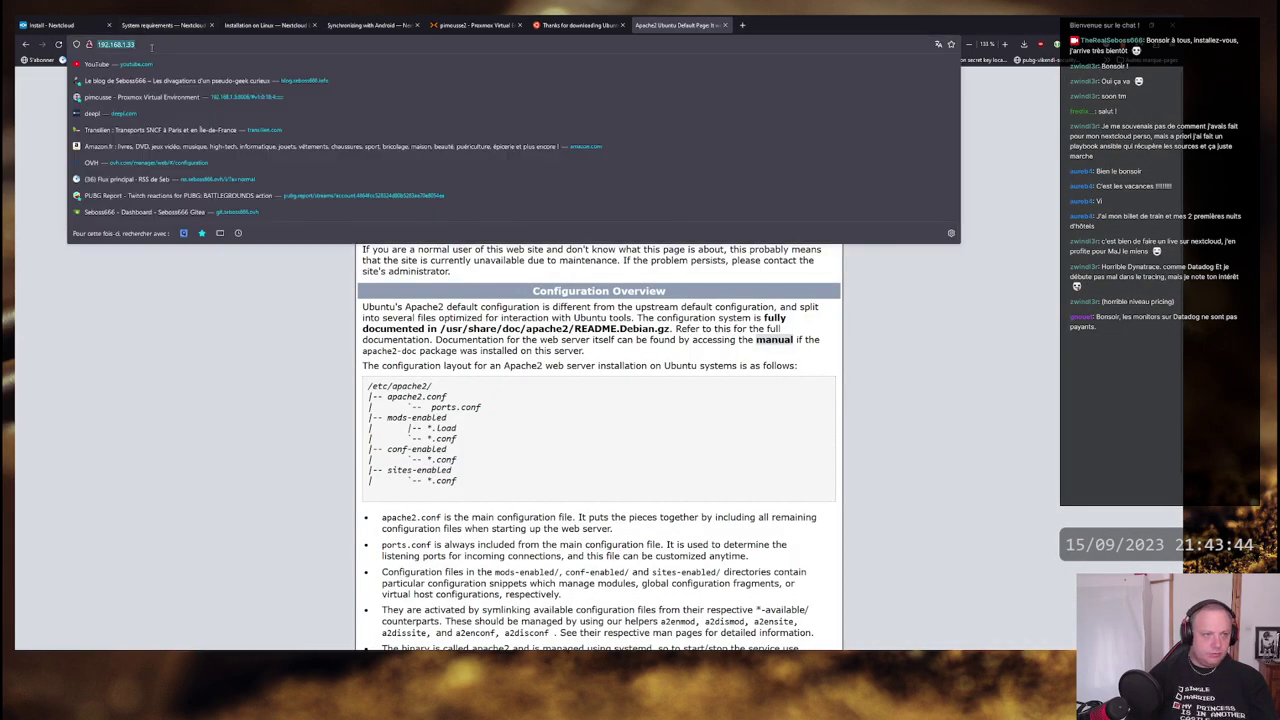
click(194, 46)
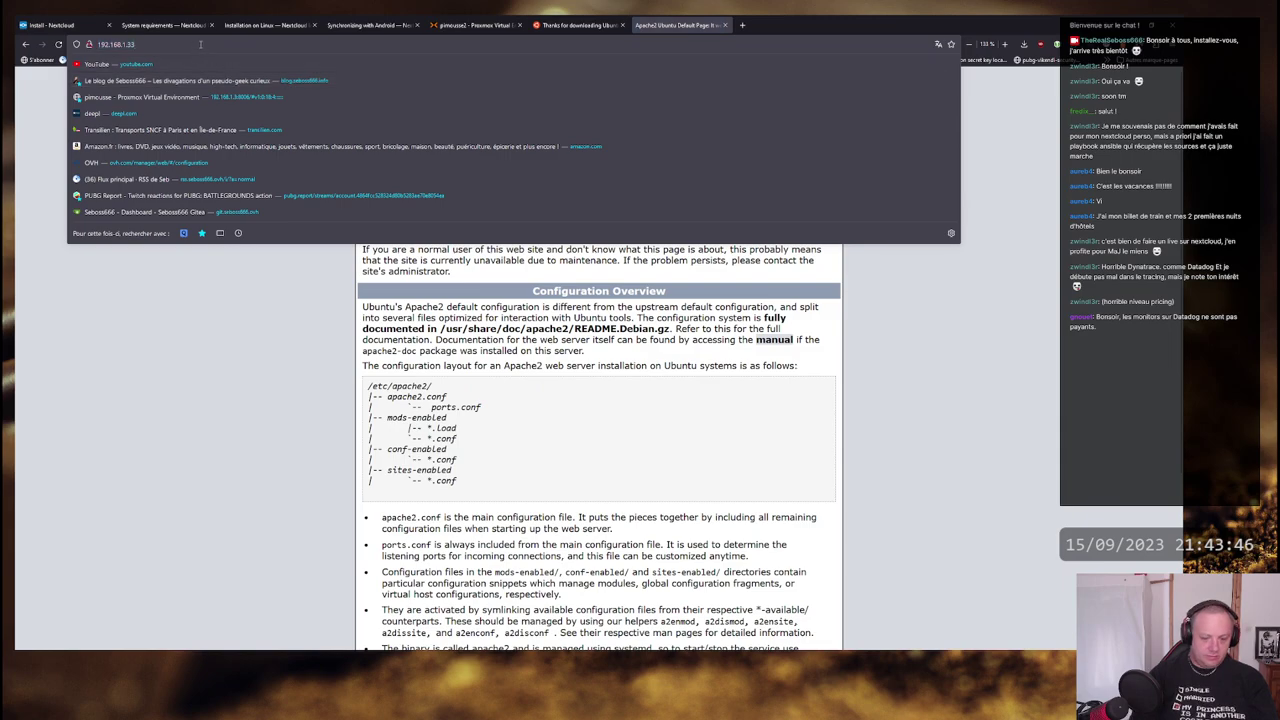
text(/index.php)
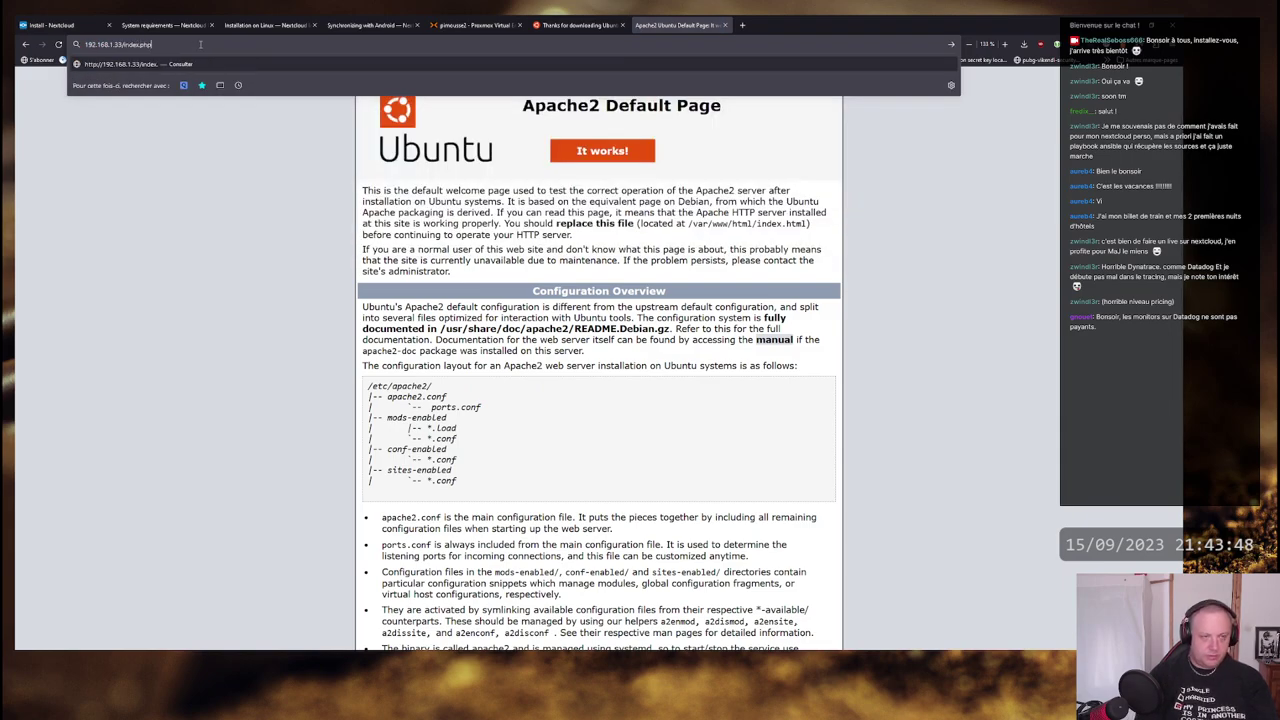
key(Return)
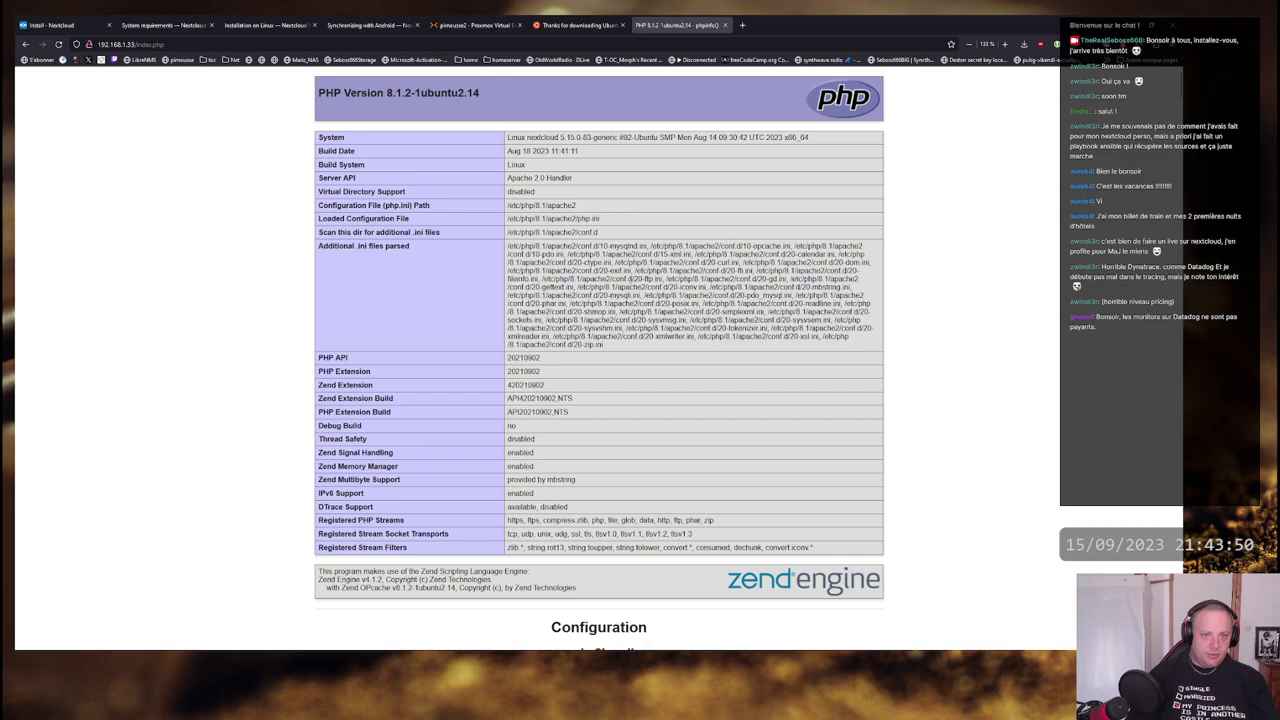
- Check the PHP Version value (8.1.2) on the phpinfo page, then return to the terminal
scroll(587, 266, down, 20)
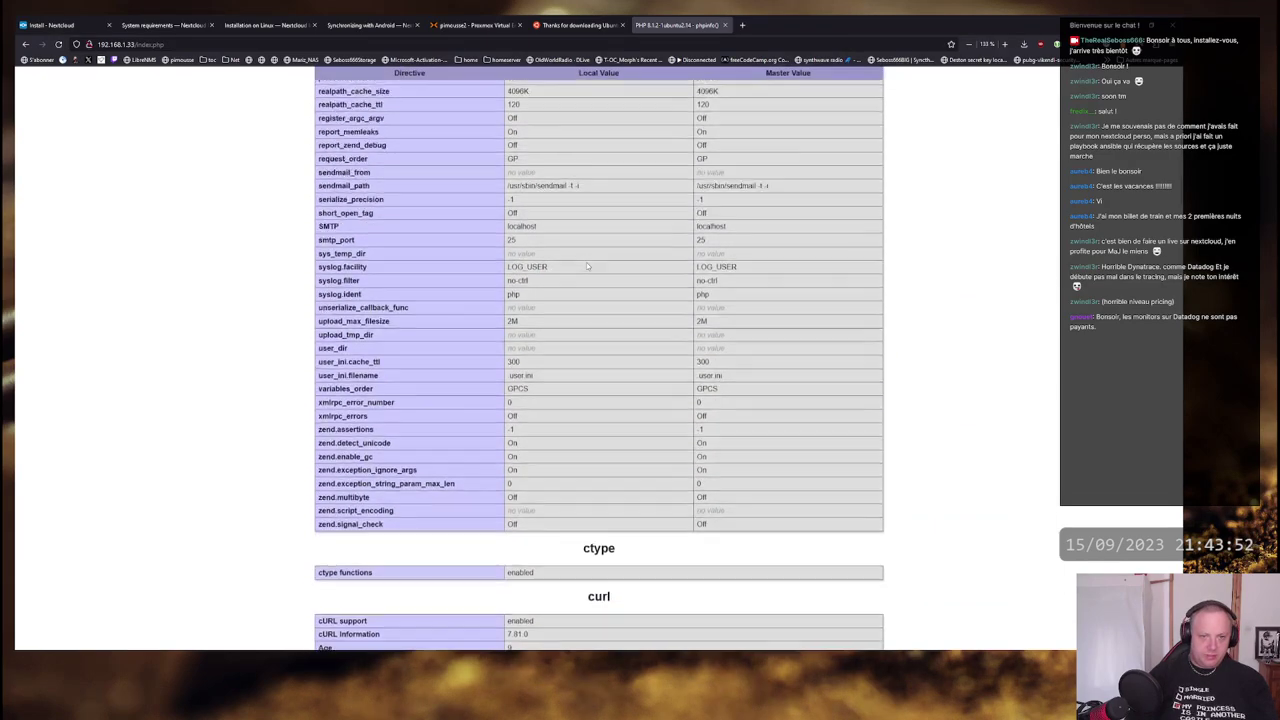
scroll(587, 265, up, 10)
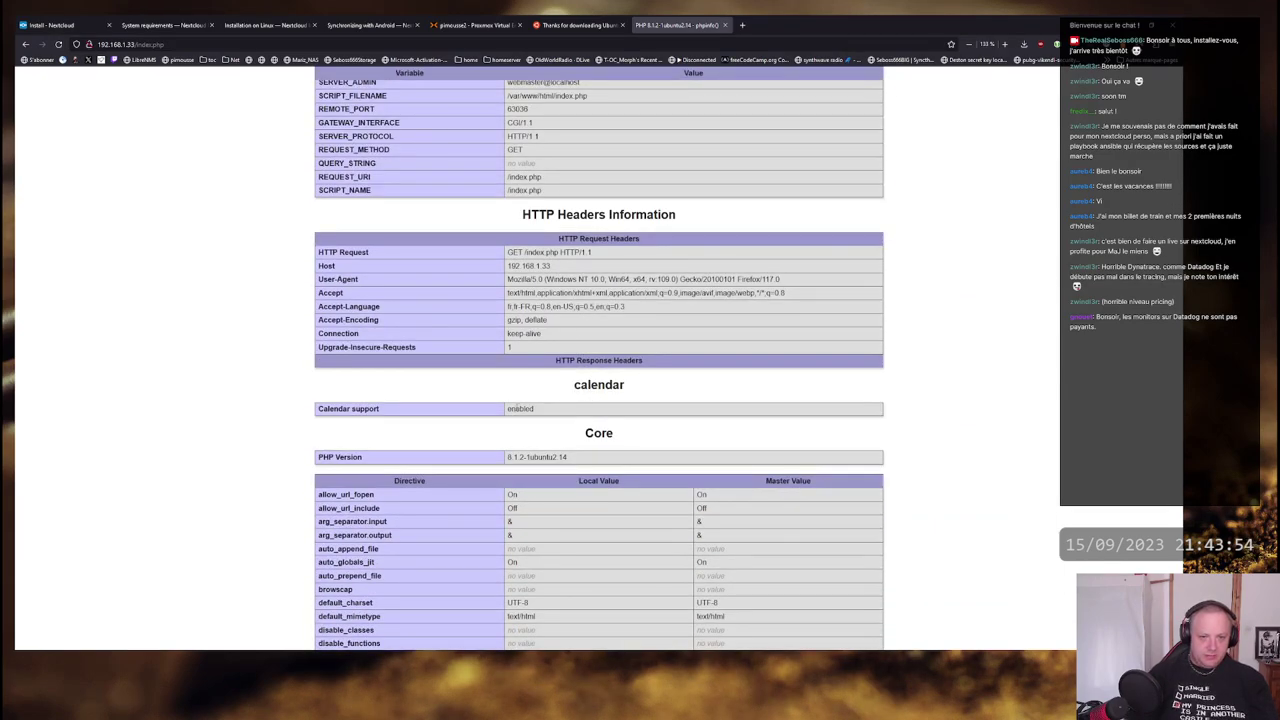
drag(515, 457, 582, 460)
scroll(590, 379, up, 10)
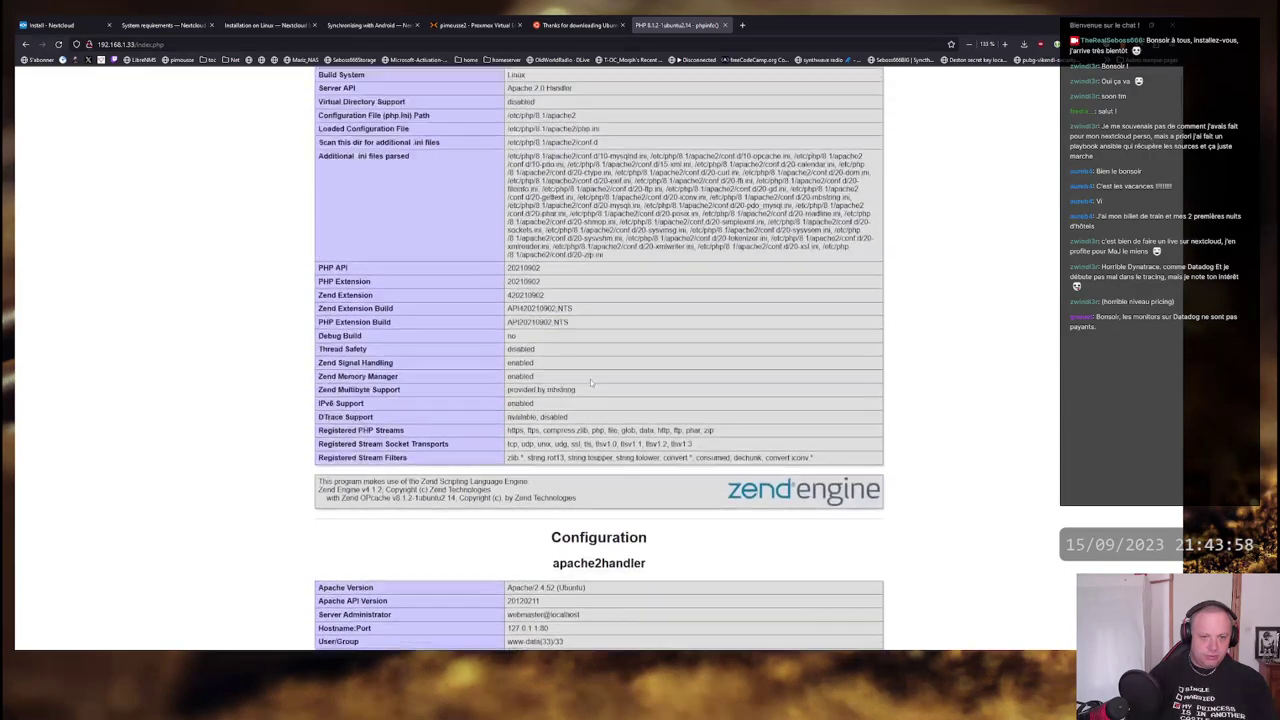
scroll(590, 379, up, 2)
scroll(527, 146, down, 20)
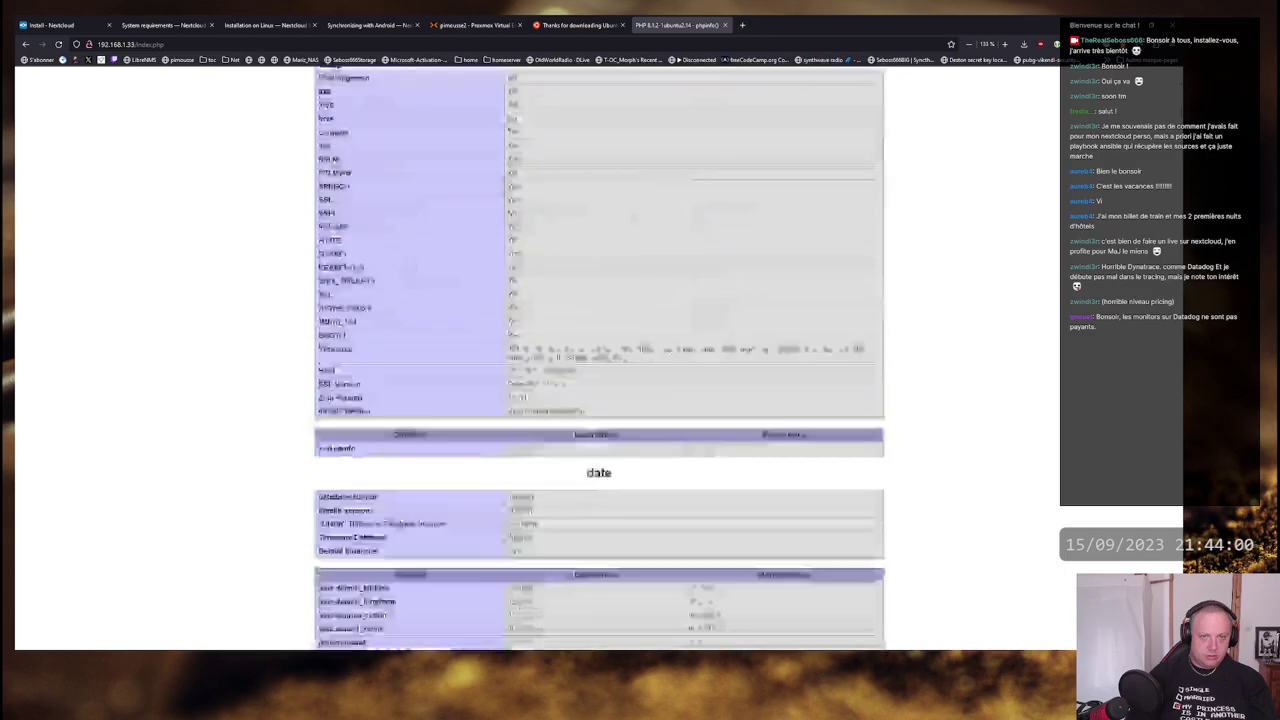
scroll(614, 238, down, 20)
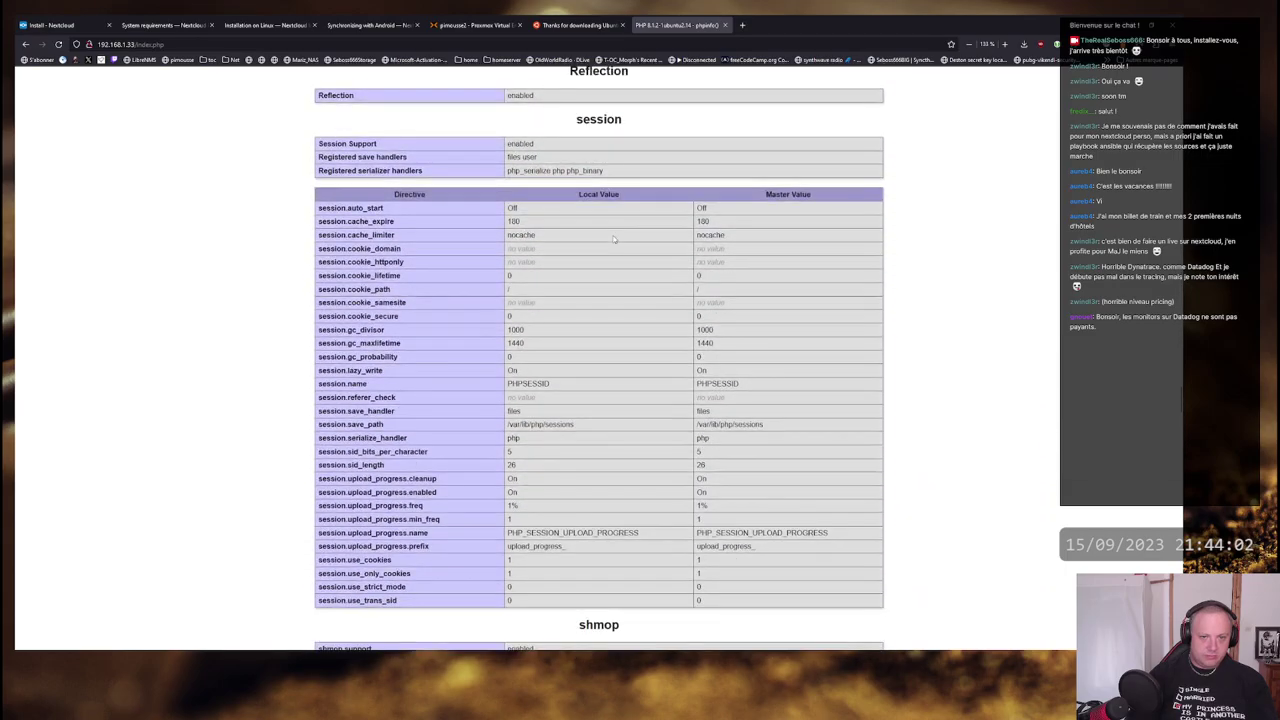
key(alt+Tab)
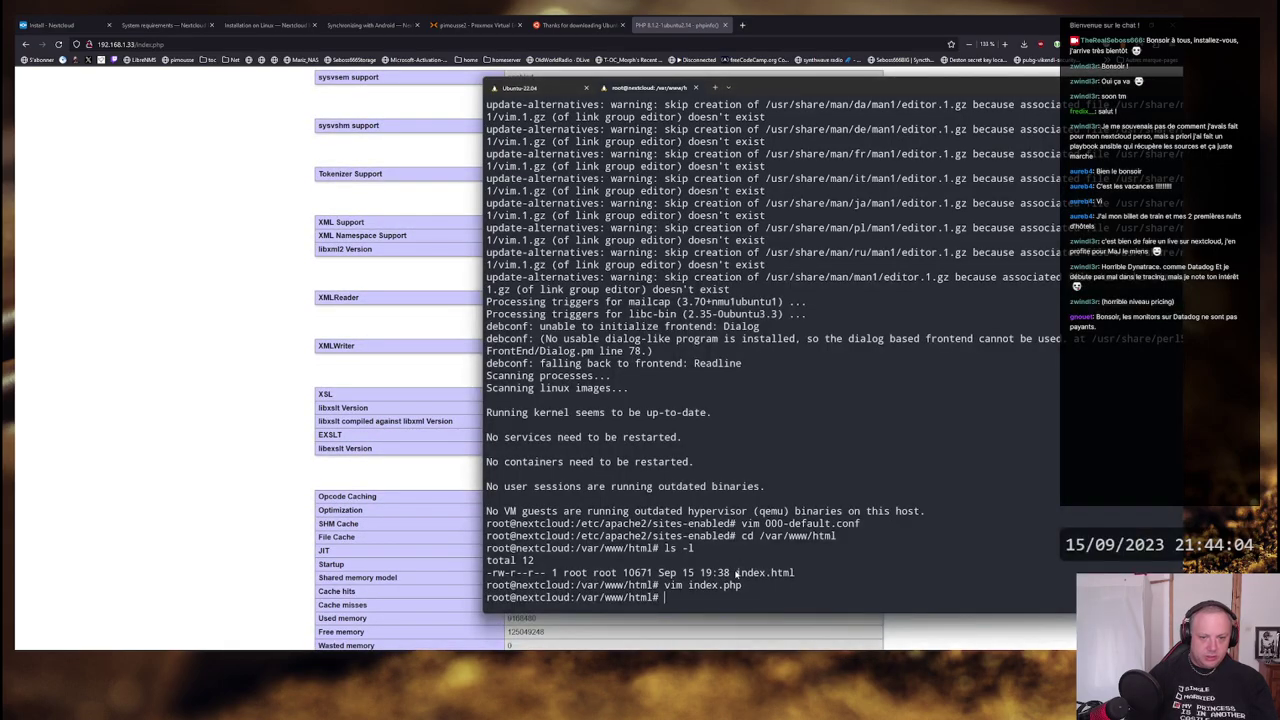
- Rerun php -m and compare the modules against the Nextcloud docs' required PHP list
text(php -m)
key(Return)
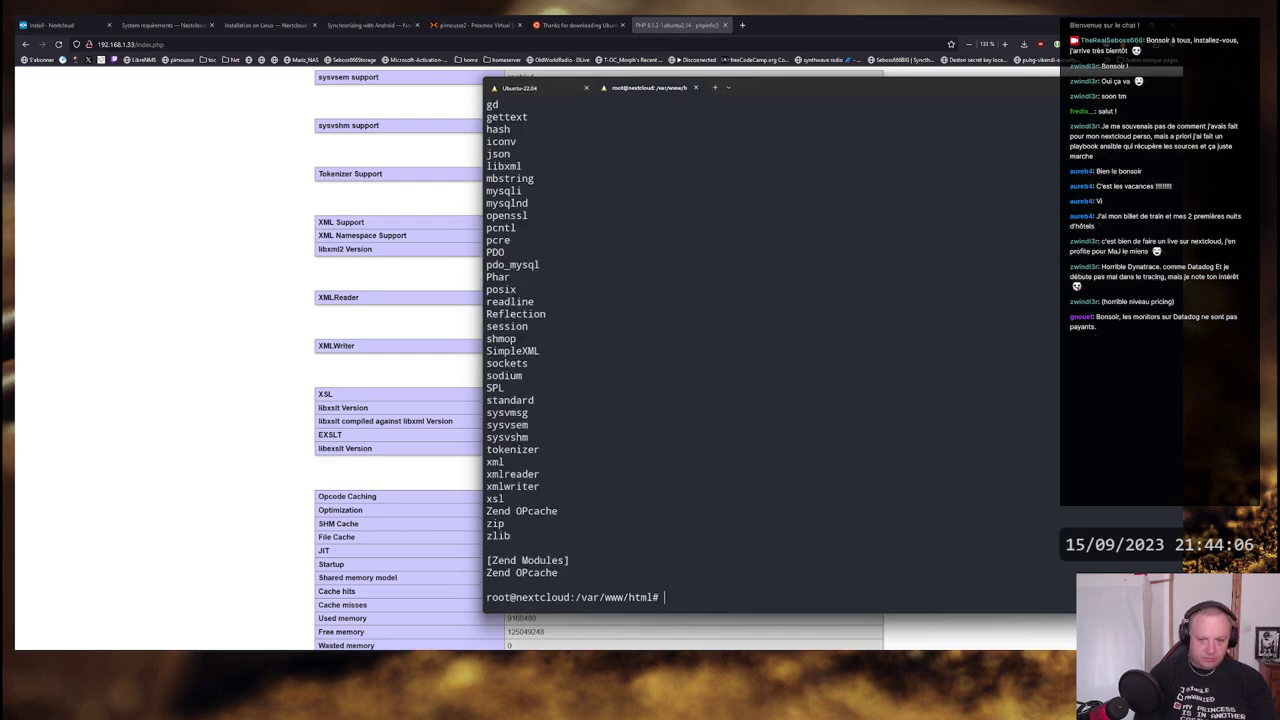
scroll(729, 229, up, 5)
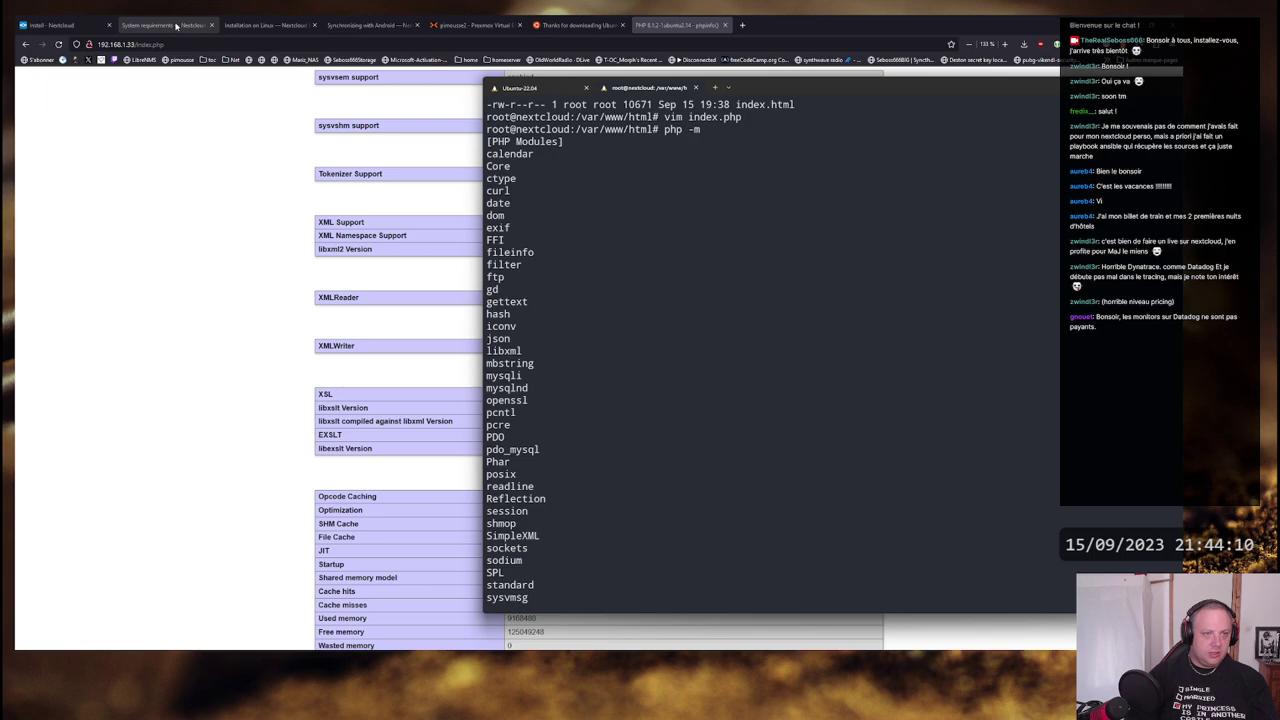
click(265, 24)
key(alt+Tab)
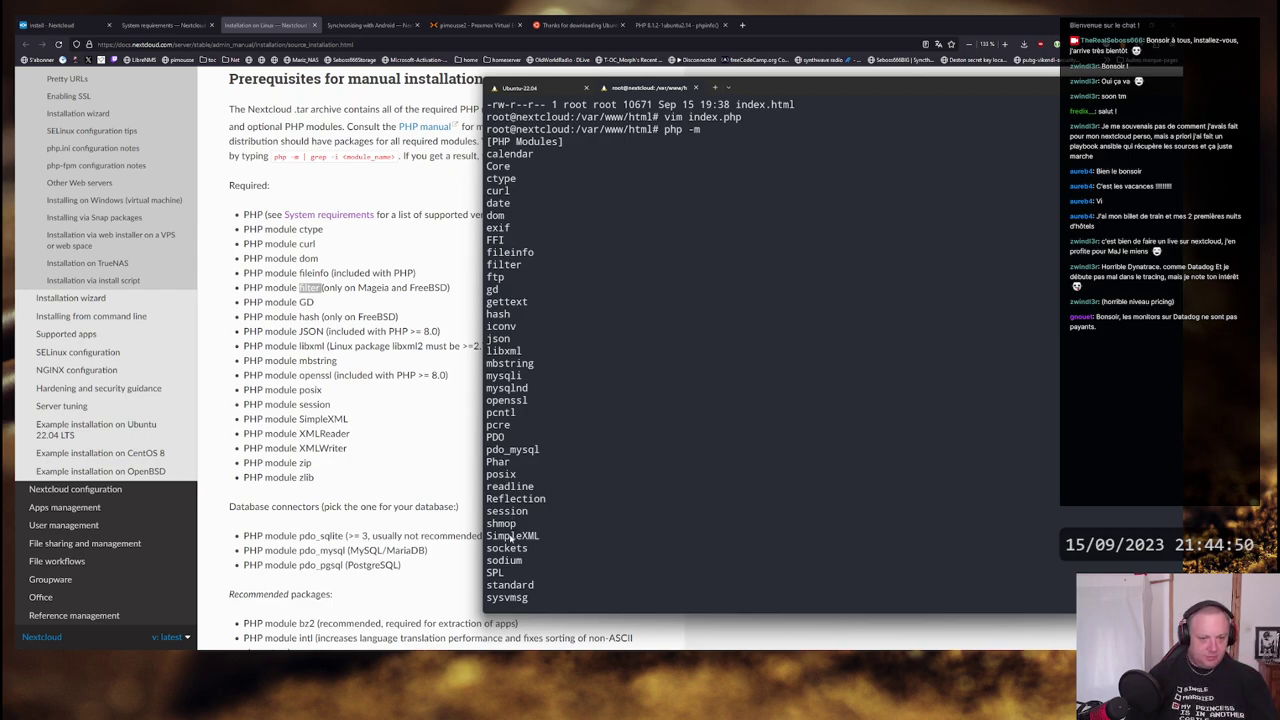
scroll(591, 537, down, 2)
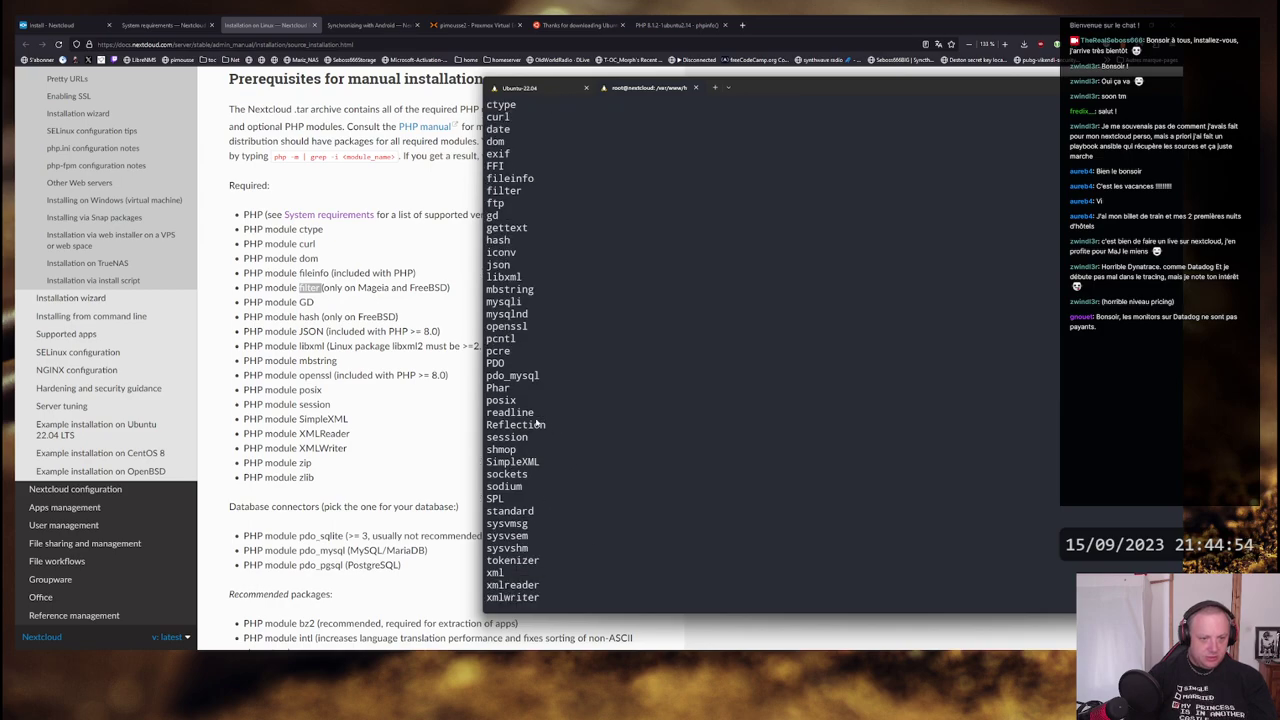
scroll(592, 456, down, 1)
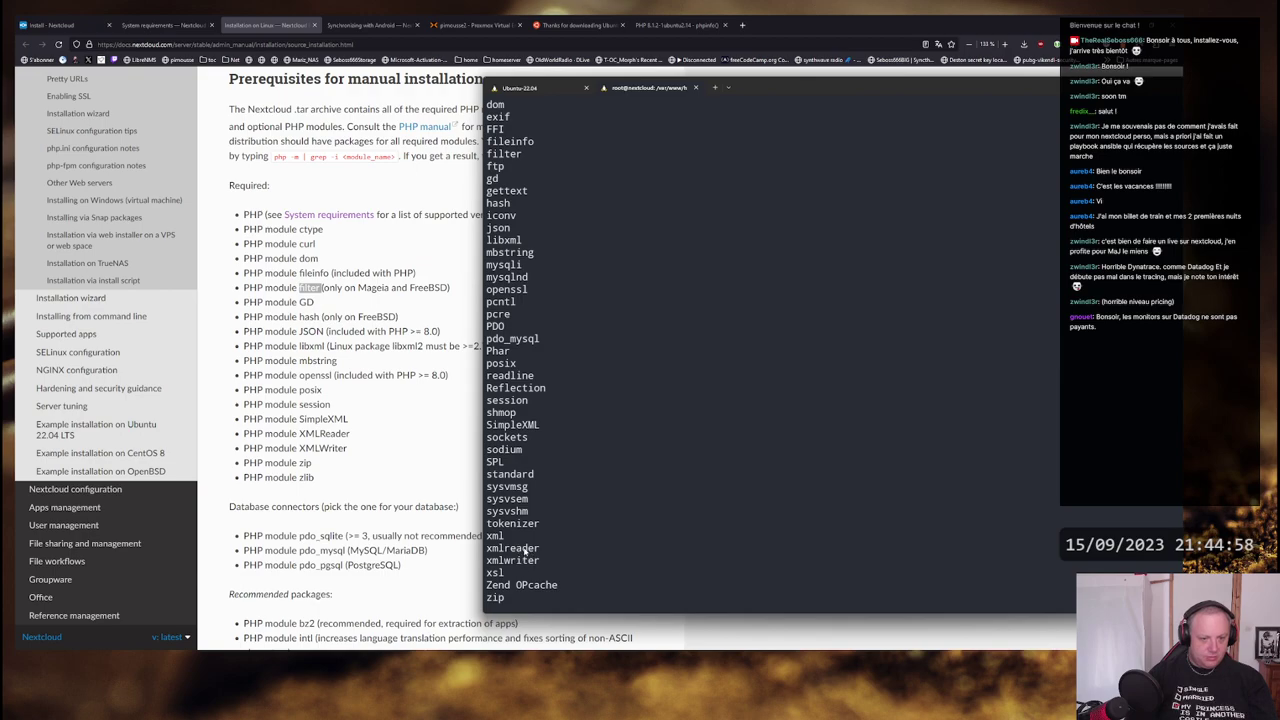
scroll(521, 557, down, 1)
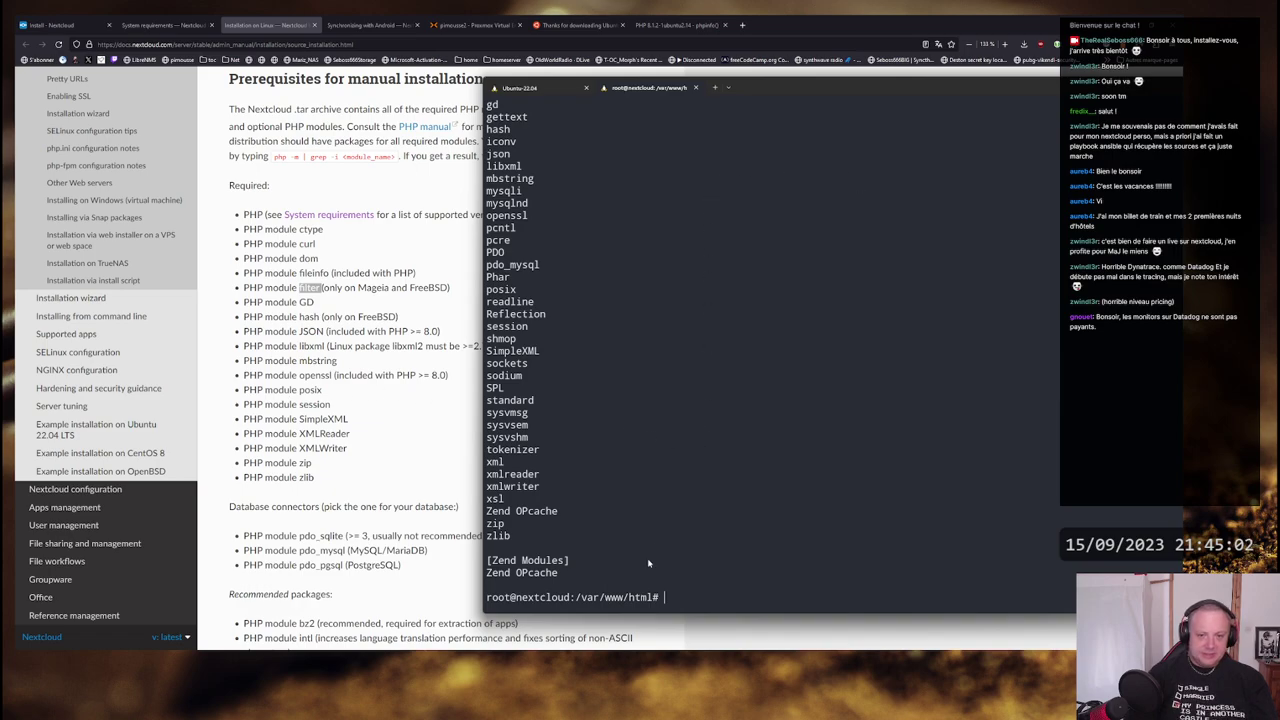
- Create a nextcloud folder in /var/www/html, enter it and list its contents
text(mkdir )
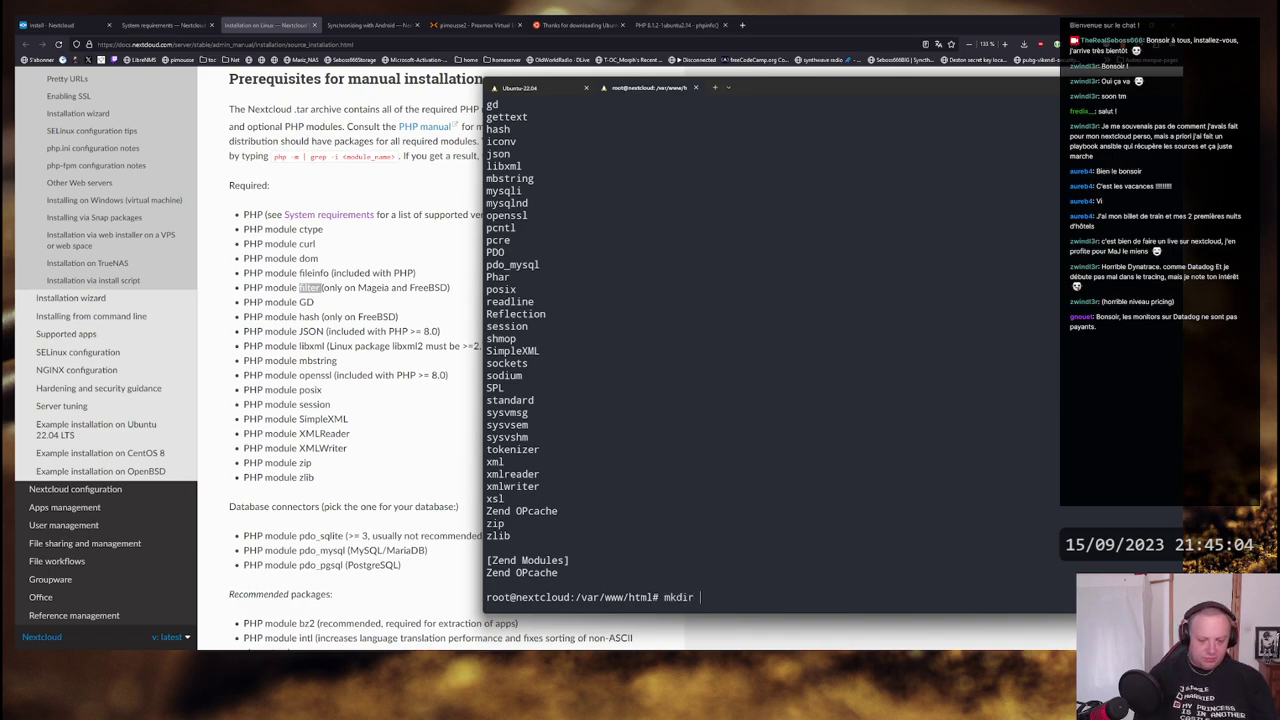
text(nextcl)
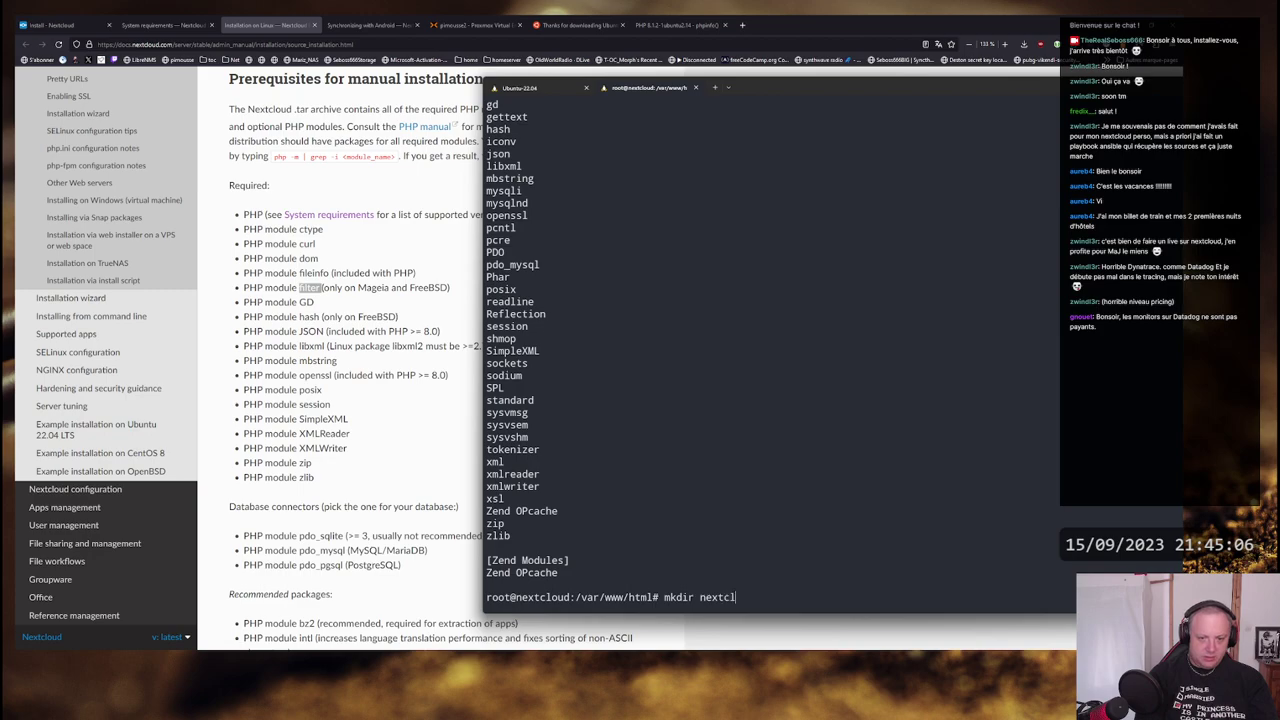
text(oud)
key(Return)
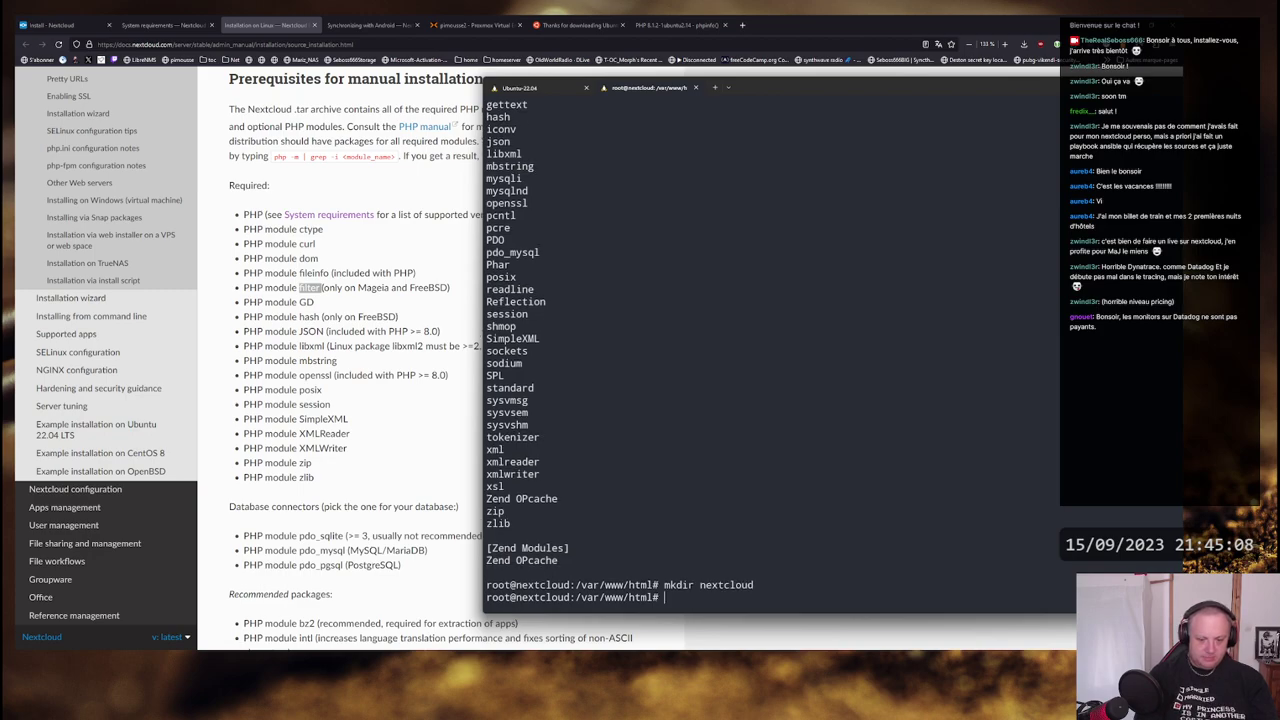
text(cd nextcloud/)
key(Return)
text(ll)
key(Return)
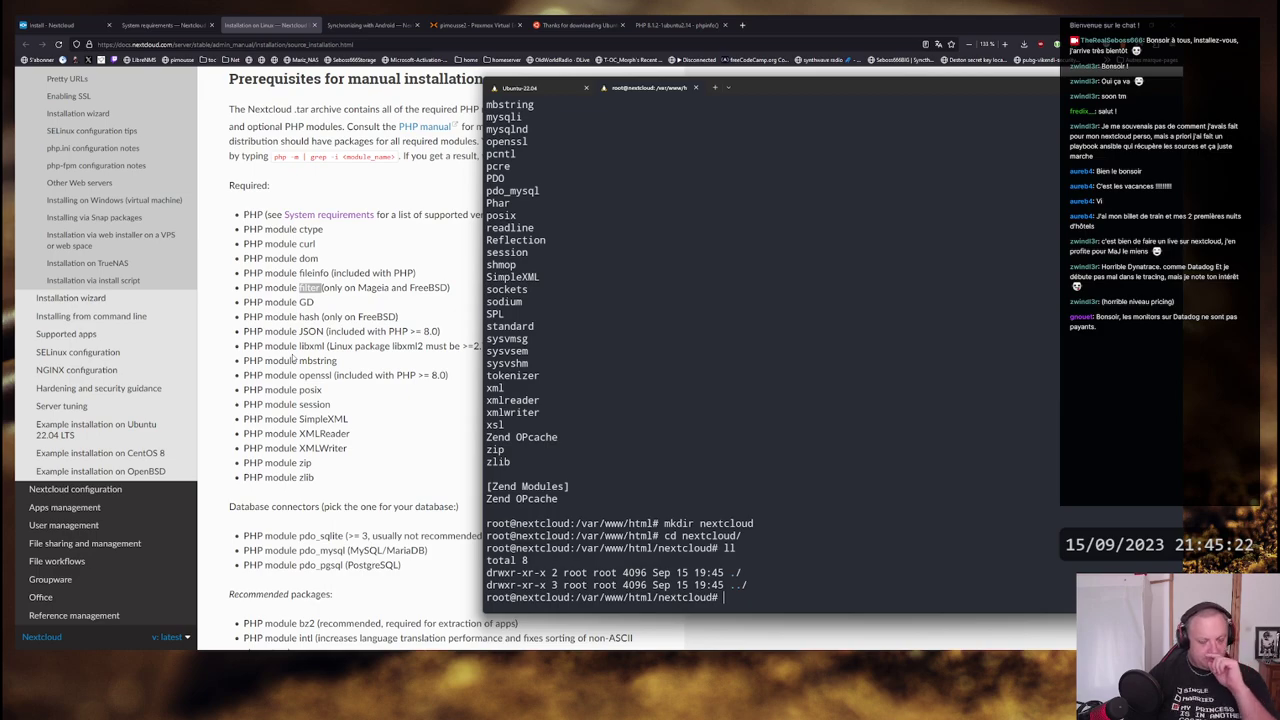
- Log out of the SSH session to 192.168.1.4 in the Ubuntu-22.04 tab
click(399, 362)
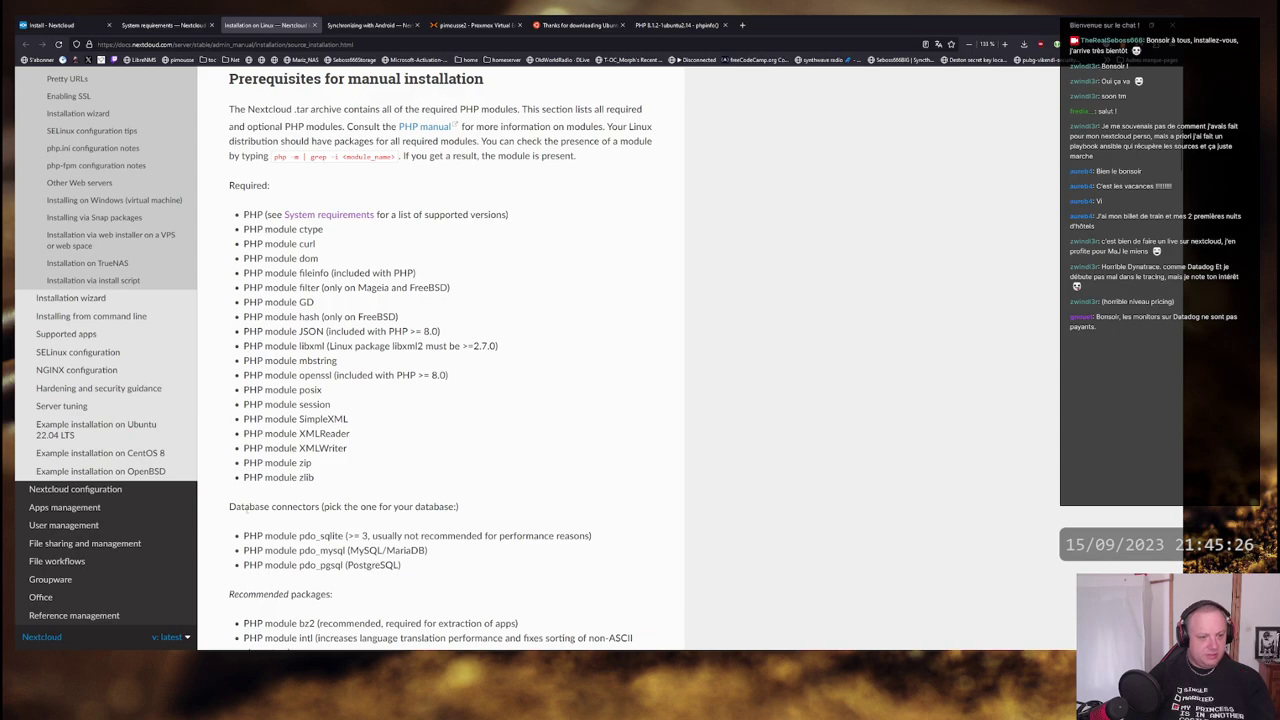
key(alt+Tab)
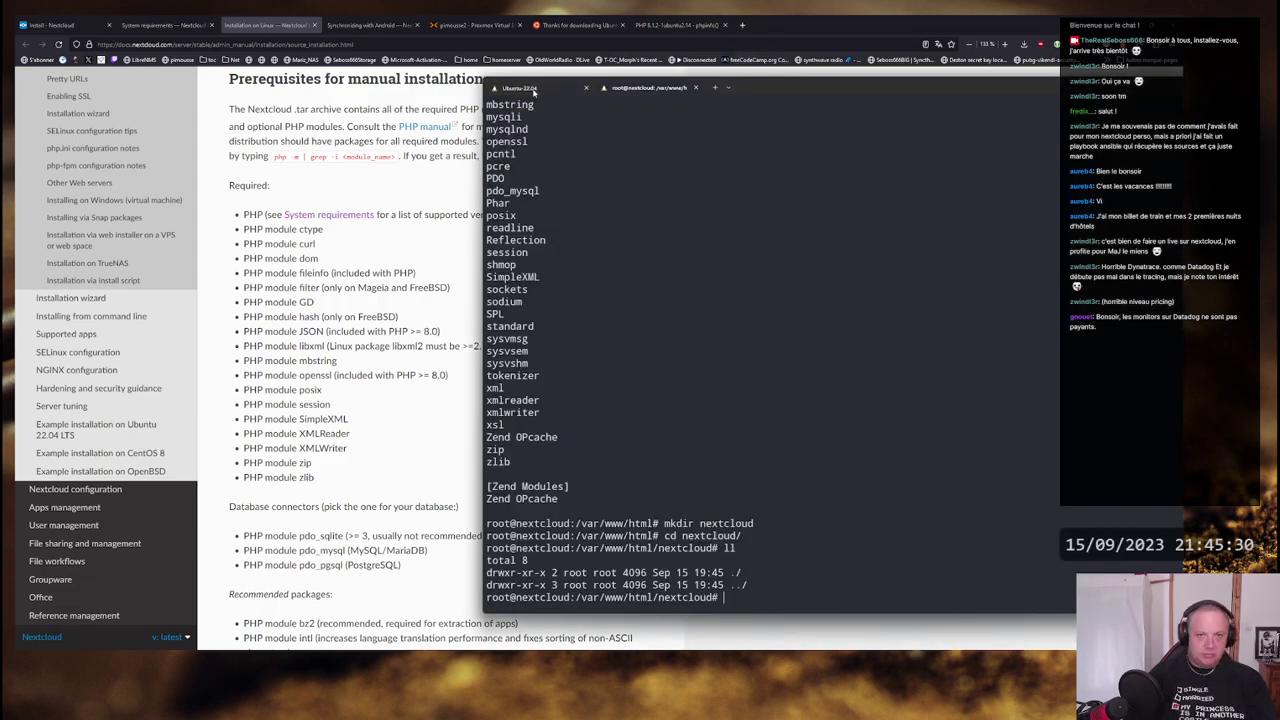
click(530, 89)
key(ctrl+d)
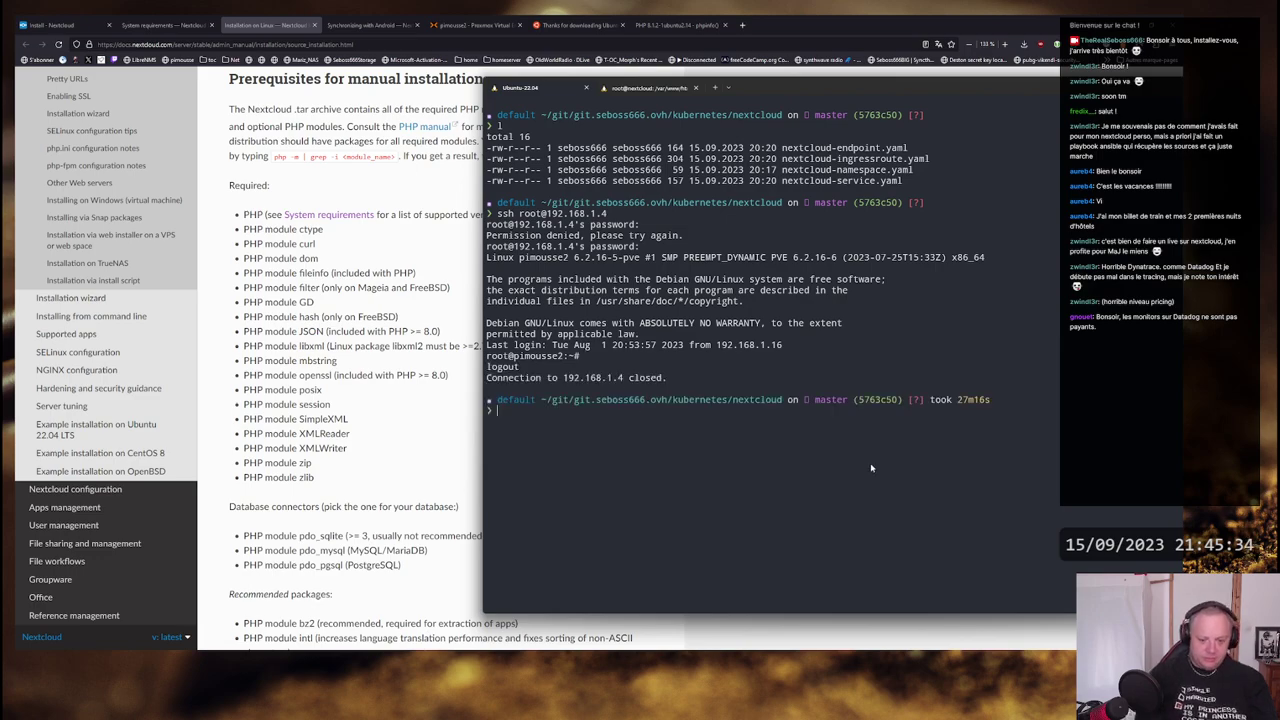
- Edit nextcloud-endpoint.yaml so the IP ends in 33 and the port is 80
key(ctrl+l)
text(l)
key(Return)
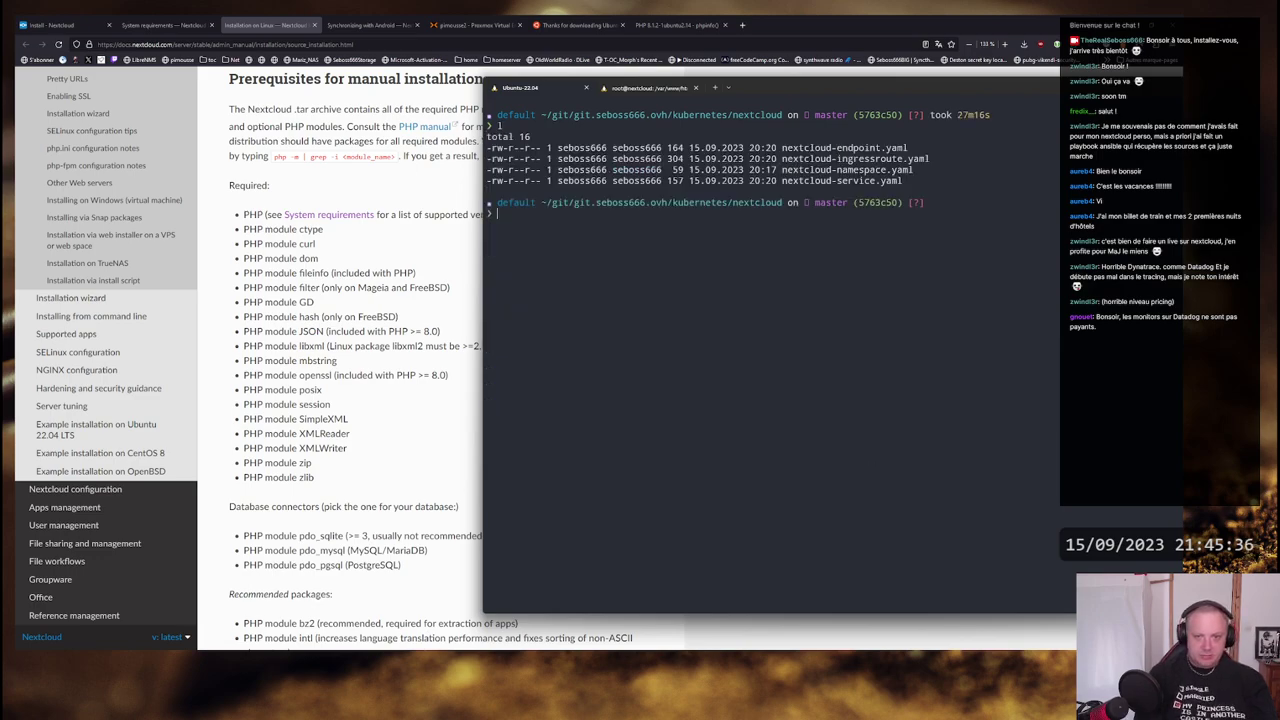
text(vim nex)
key(Tab)
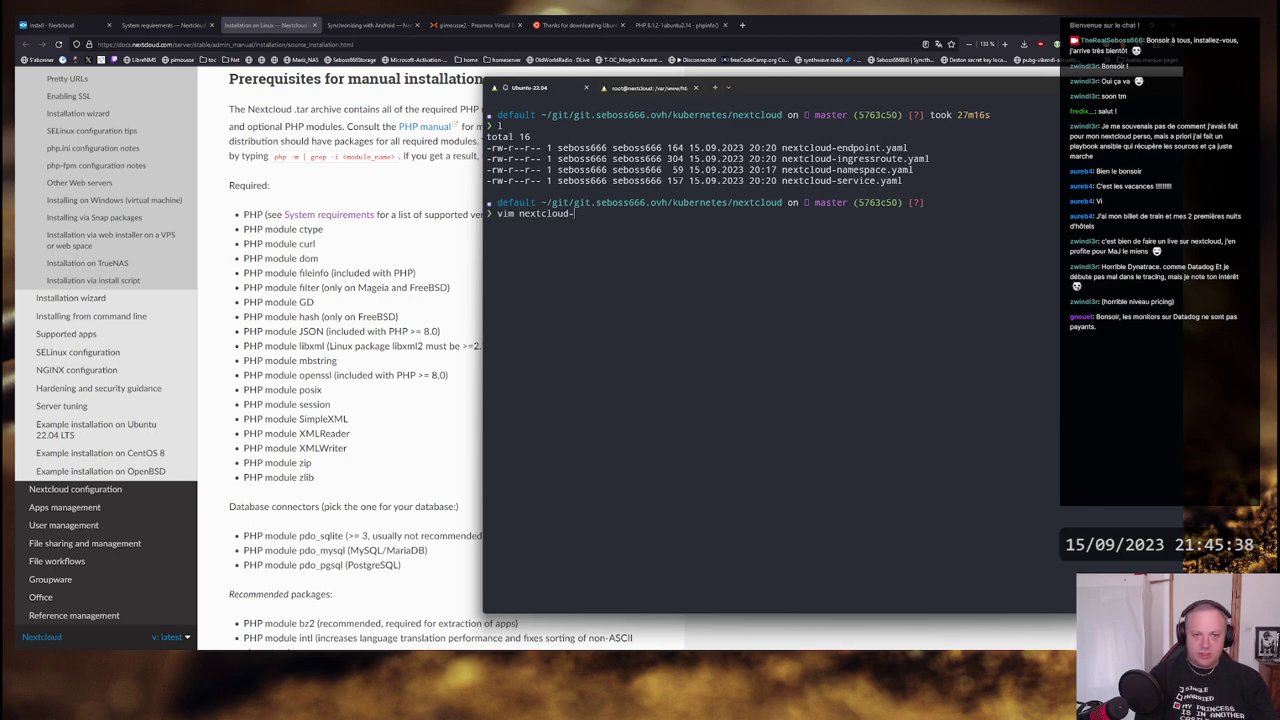
text(e)
key(Tab)
key(Return)
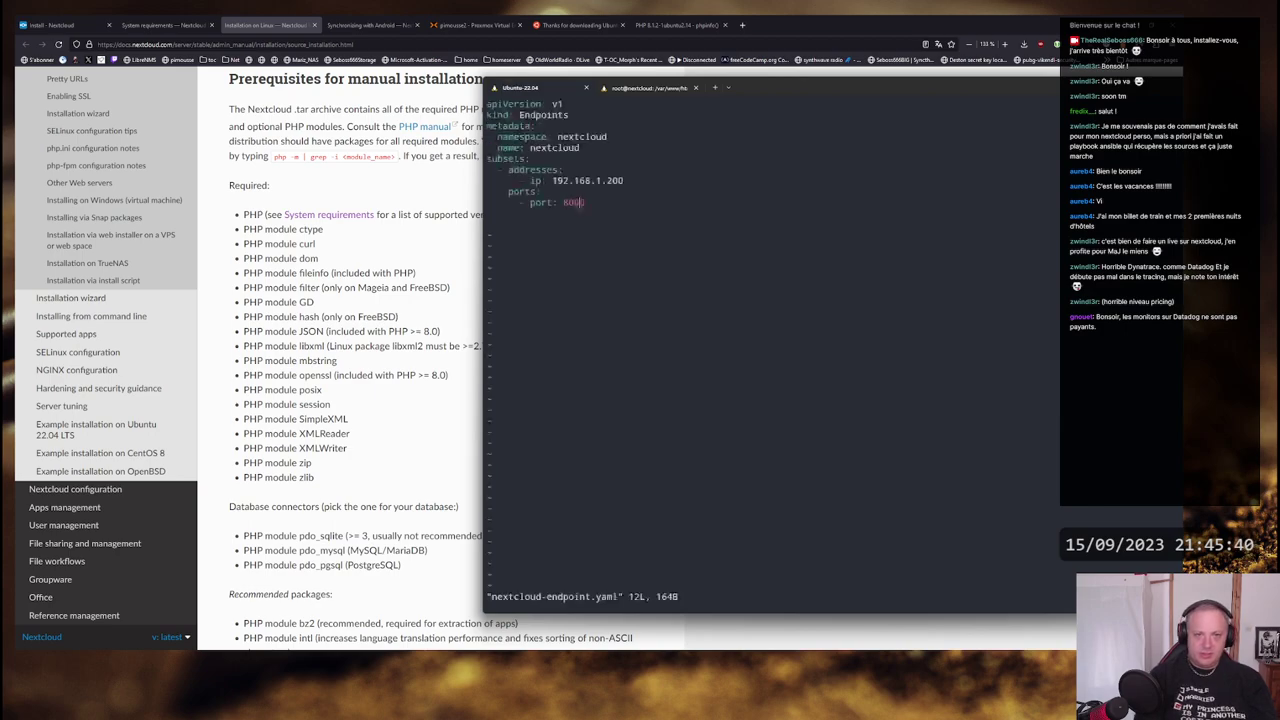
key(a)
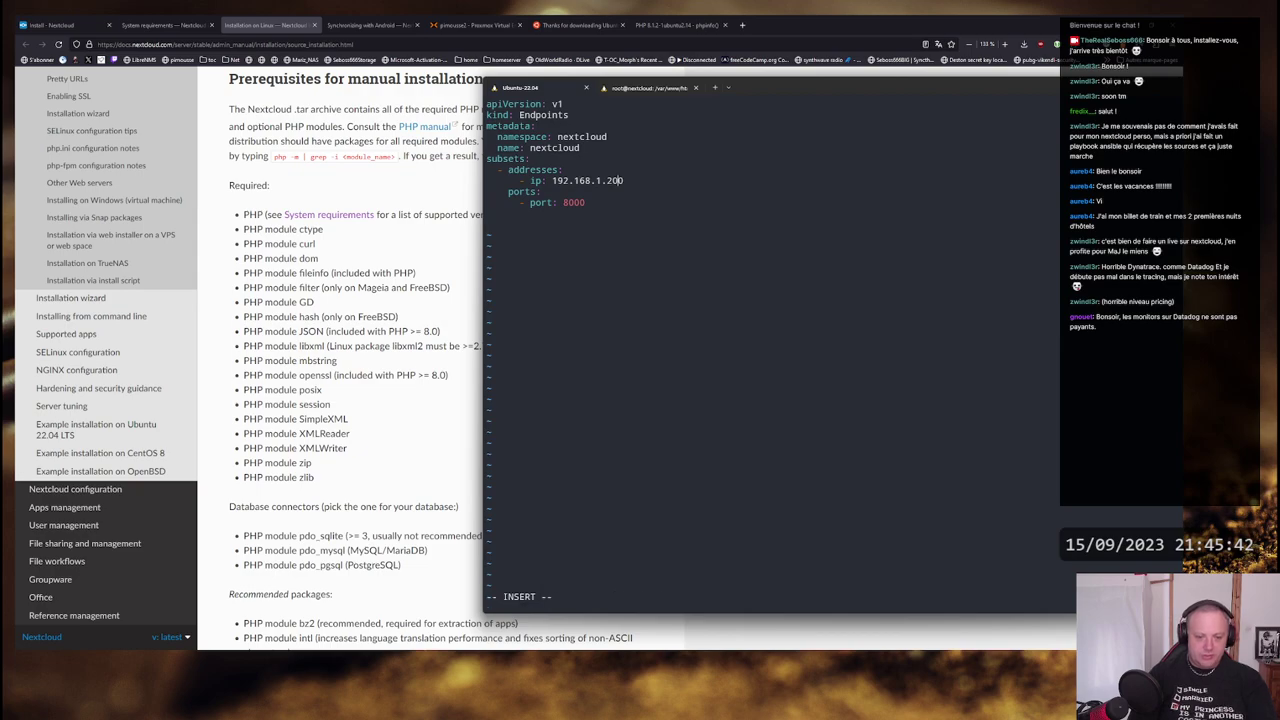
key(BackSpace)
key(BackSpace)
text(33)
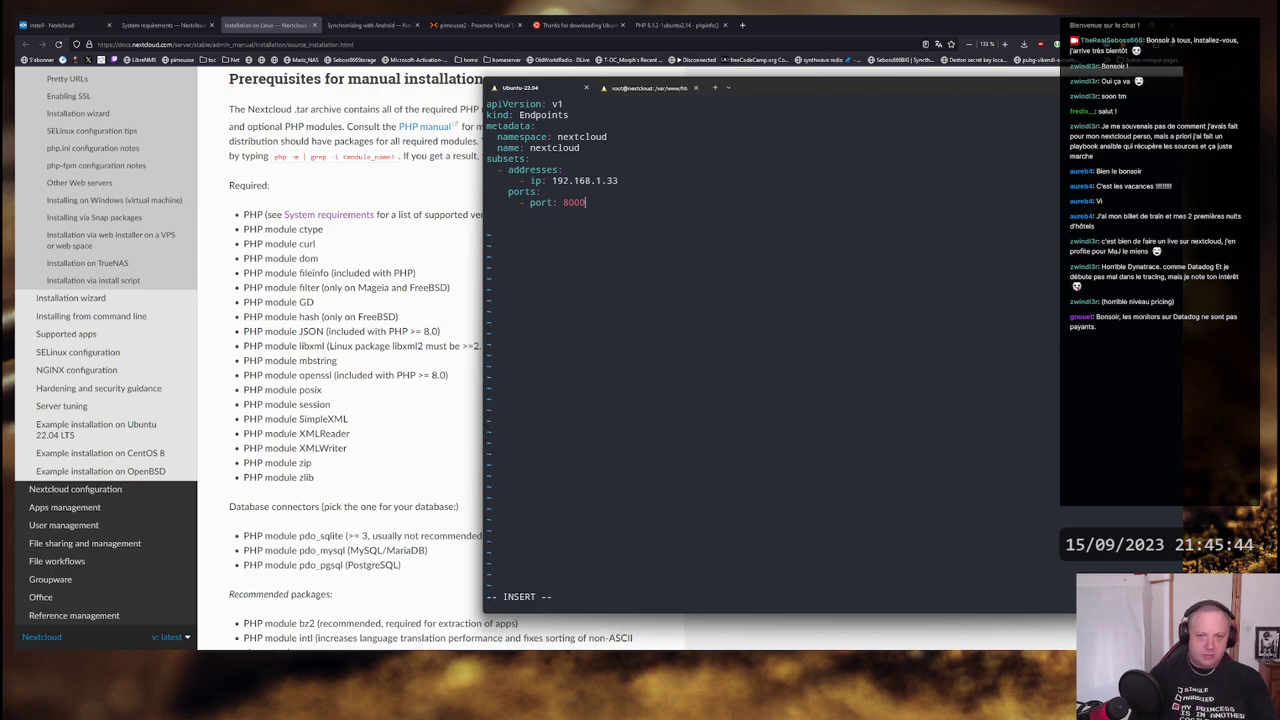
key(BackSpace)
key(BackSpace)
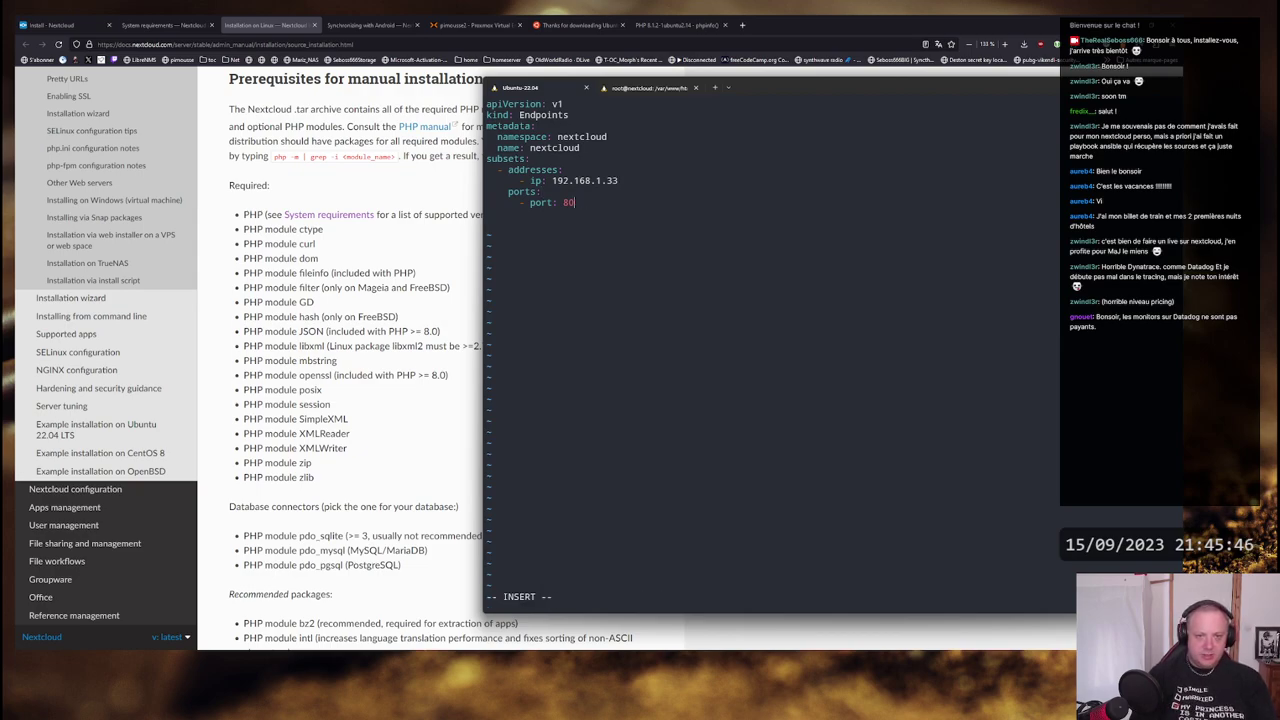
key(Escape)
text(:wq)
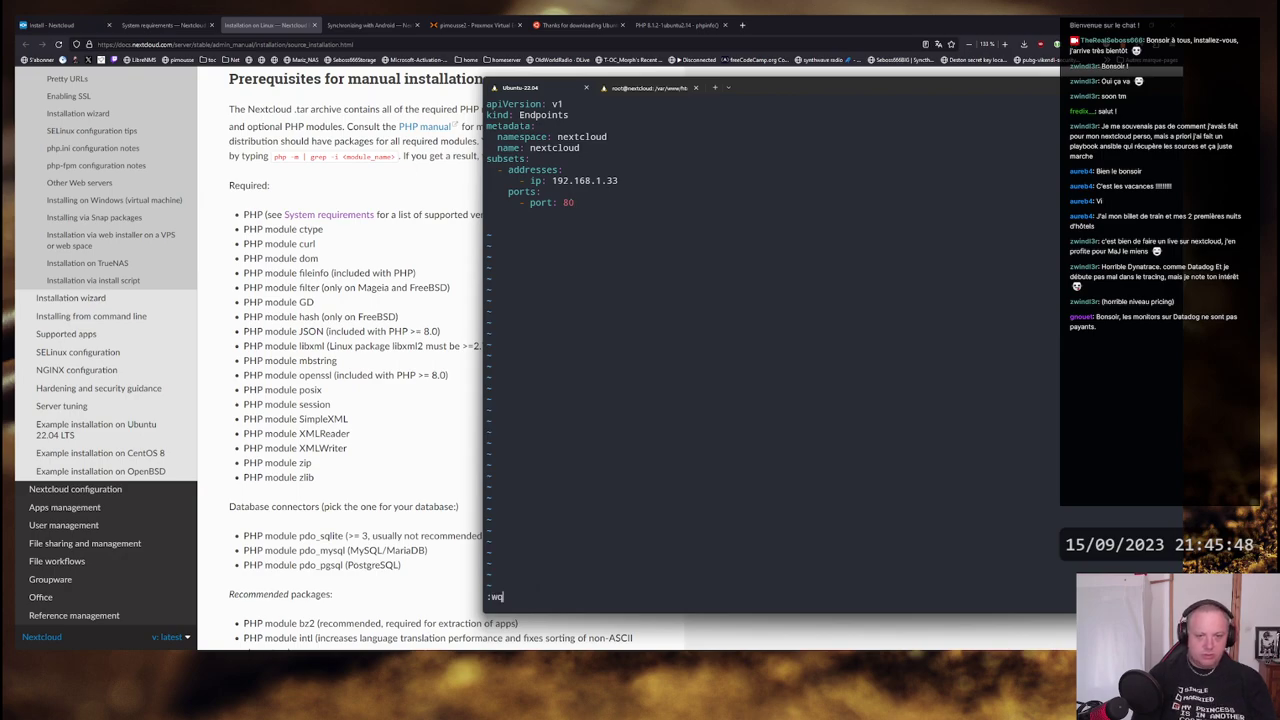
key(Return)
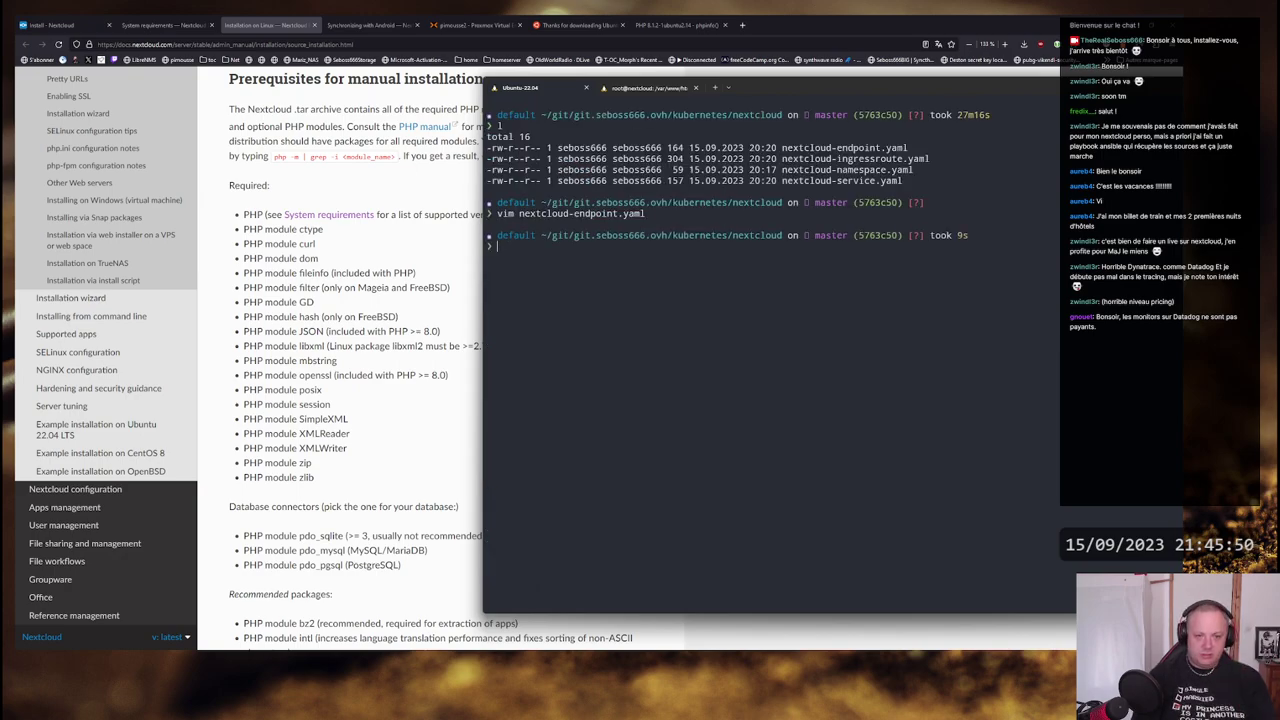
- Change port and targetPort from 8000 to 80 in nextcloud-service.yaml
text(vim ne)
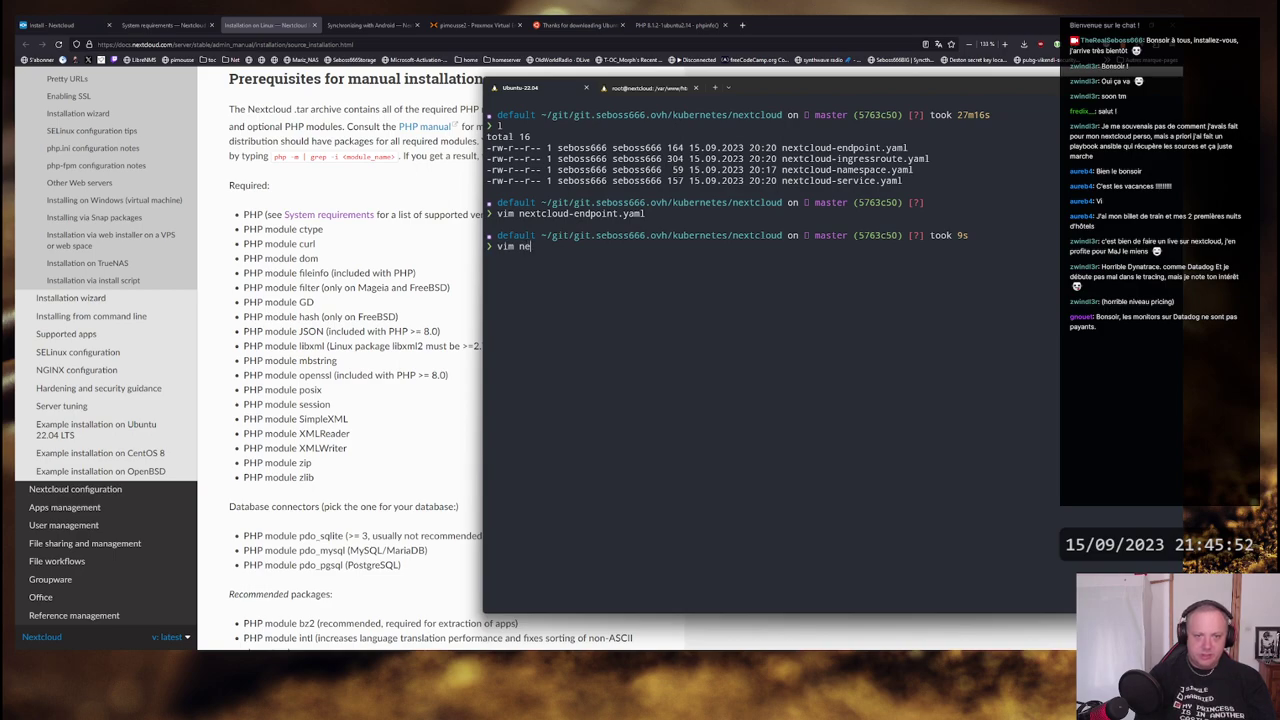
text(xtcloud-service.yaml)
key(Return)
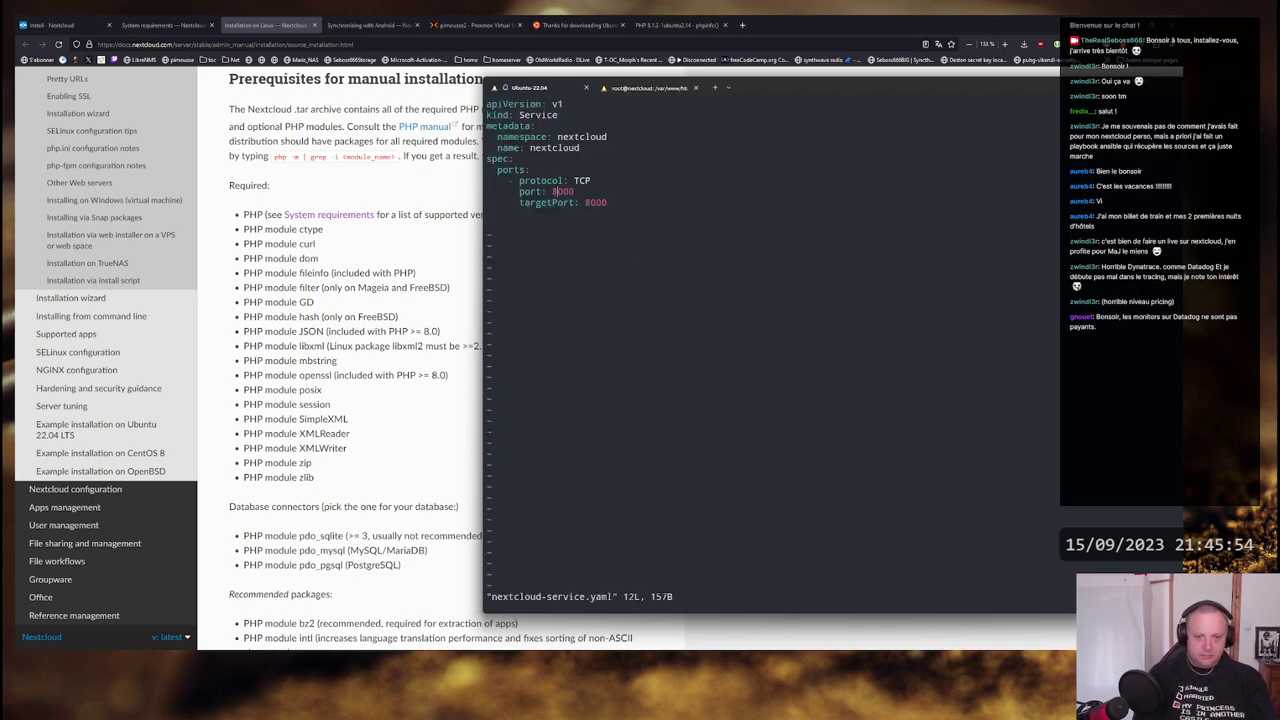
key(i)
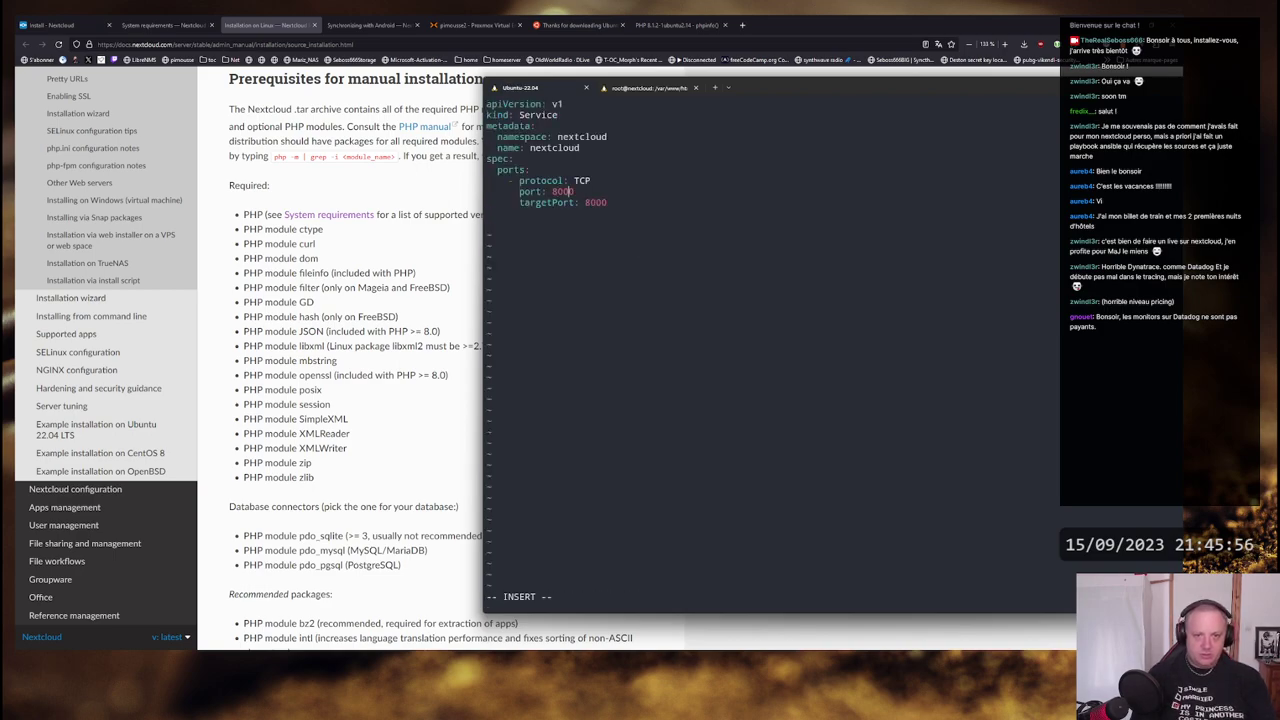
key(Delete)
key(Delete)
key(Down)
key(BackSpace)
key(BackSpace)
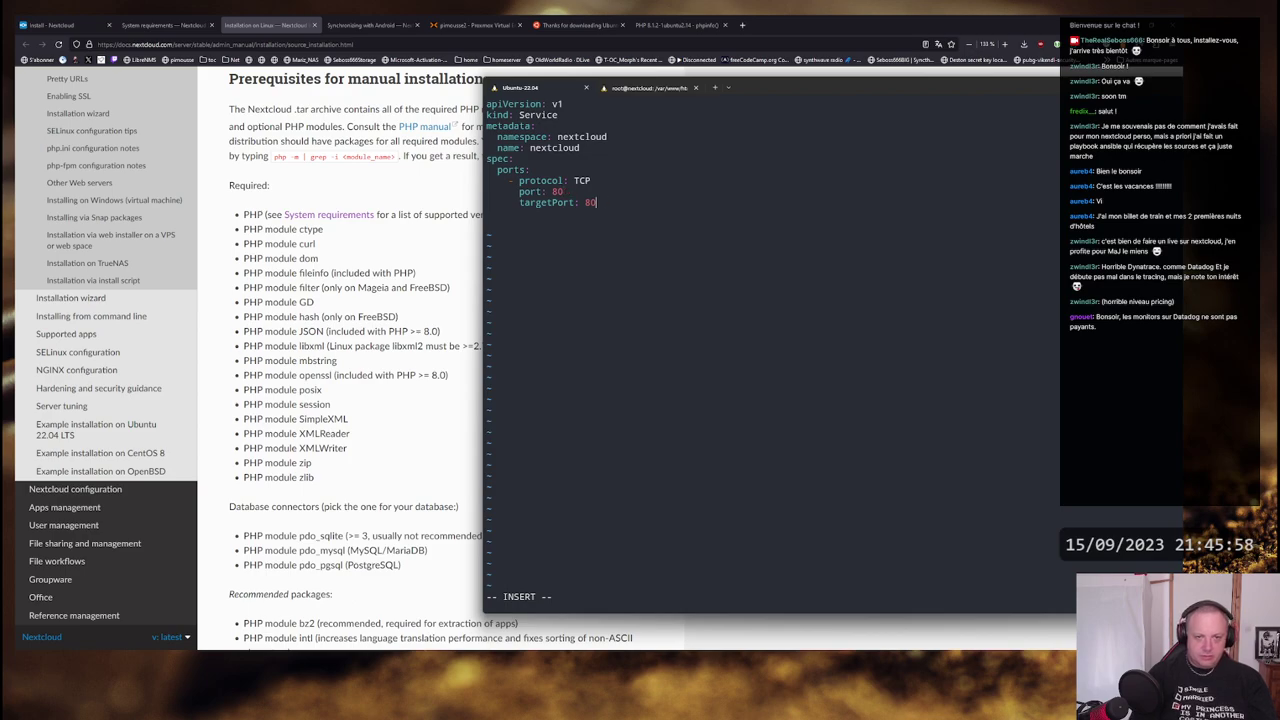
key(Escape)
text(:wq)
key(Return)
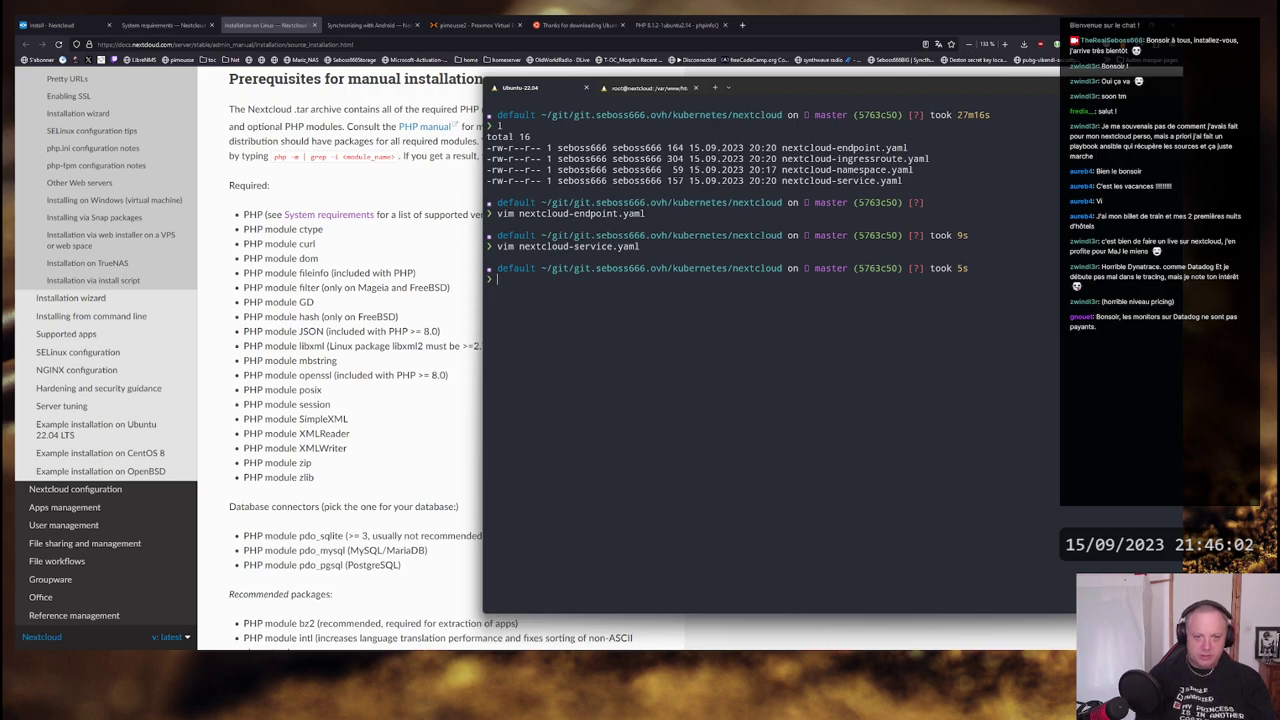
- Change the service port in nextcloud-ingressroute.yaml from 8000 to 80
text(vim nextcloud-)
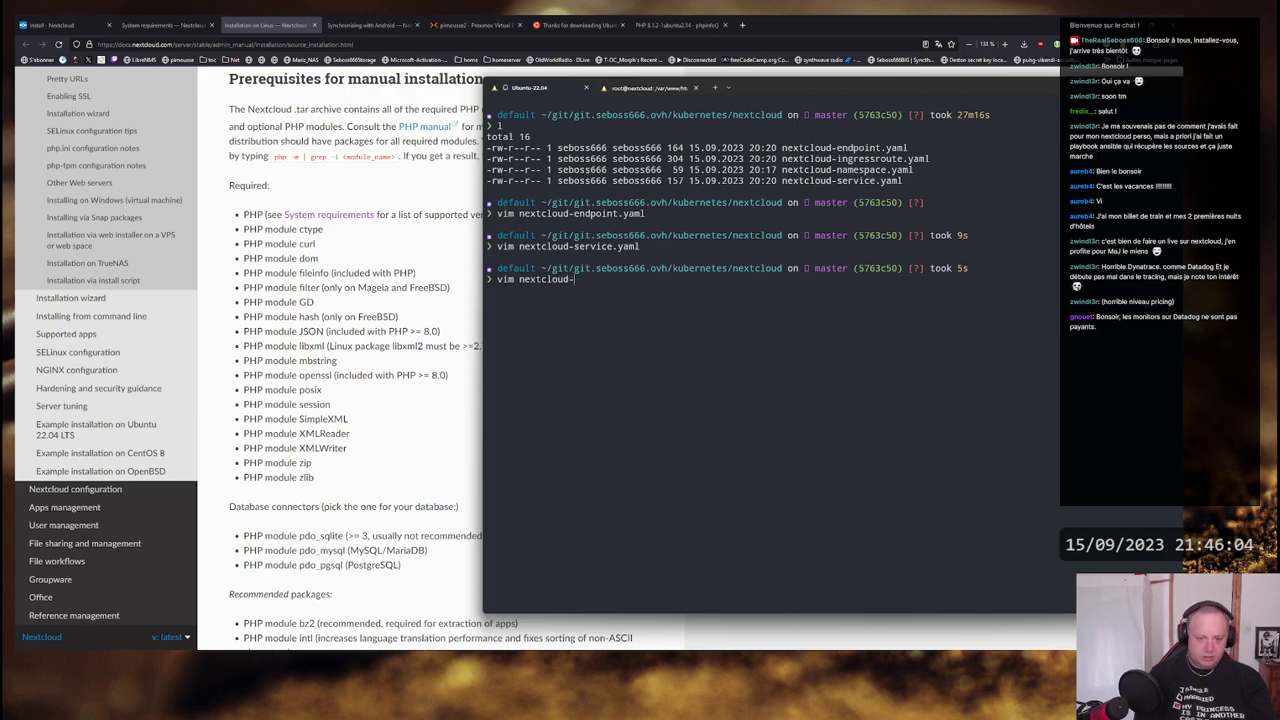
text(i)
key(Tab)
key(Return)
key(x)
key(x)
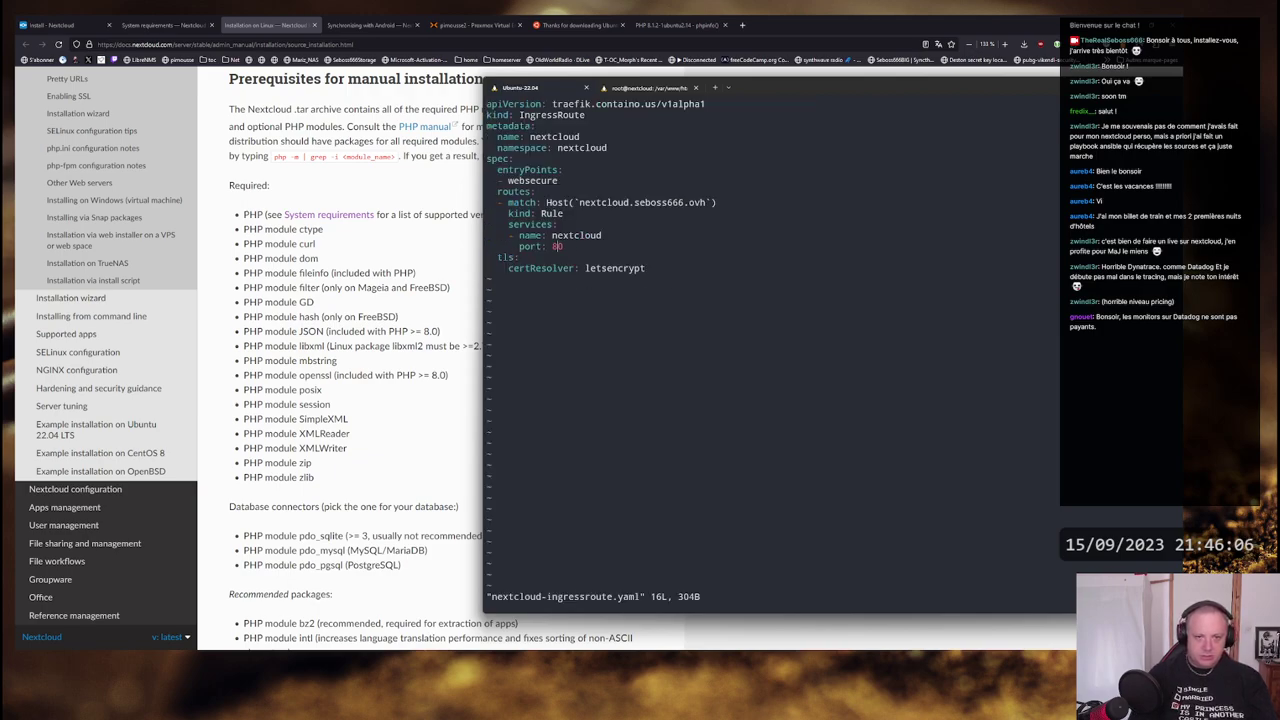
text(wq)
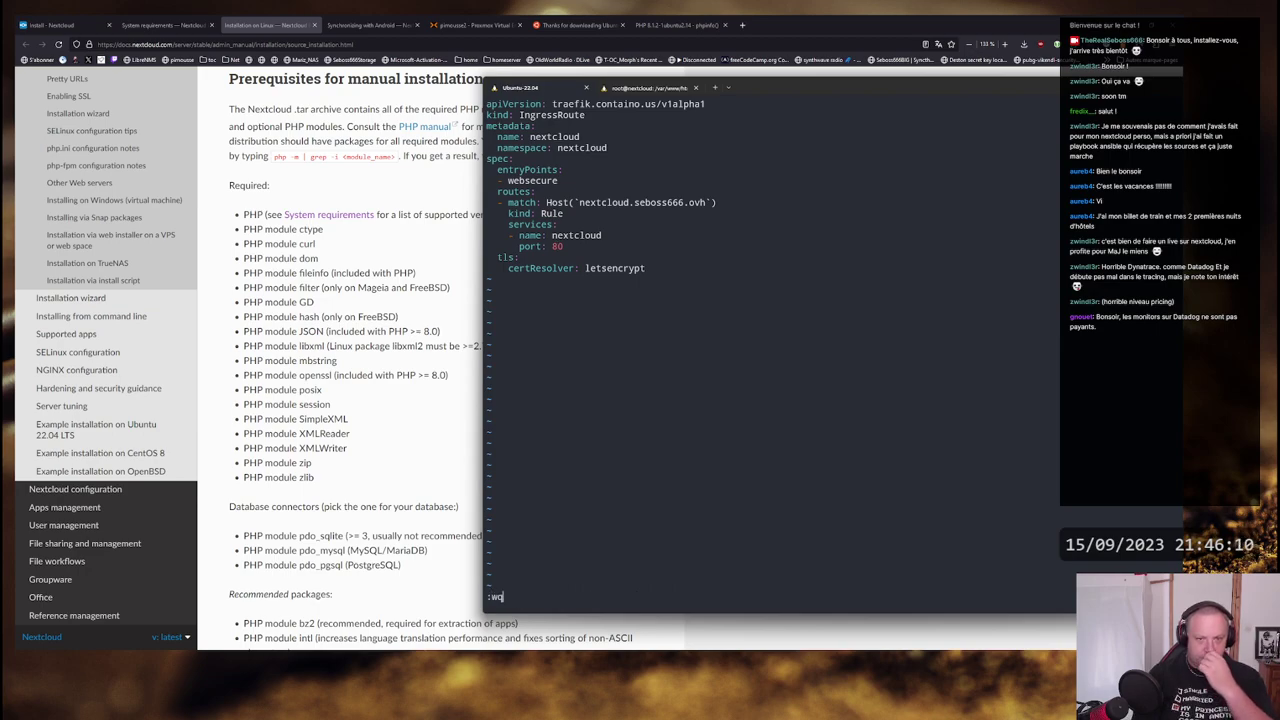
key(Return)
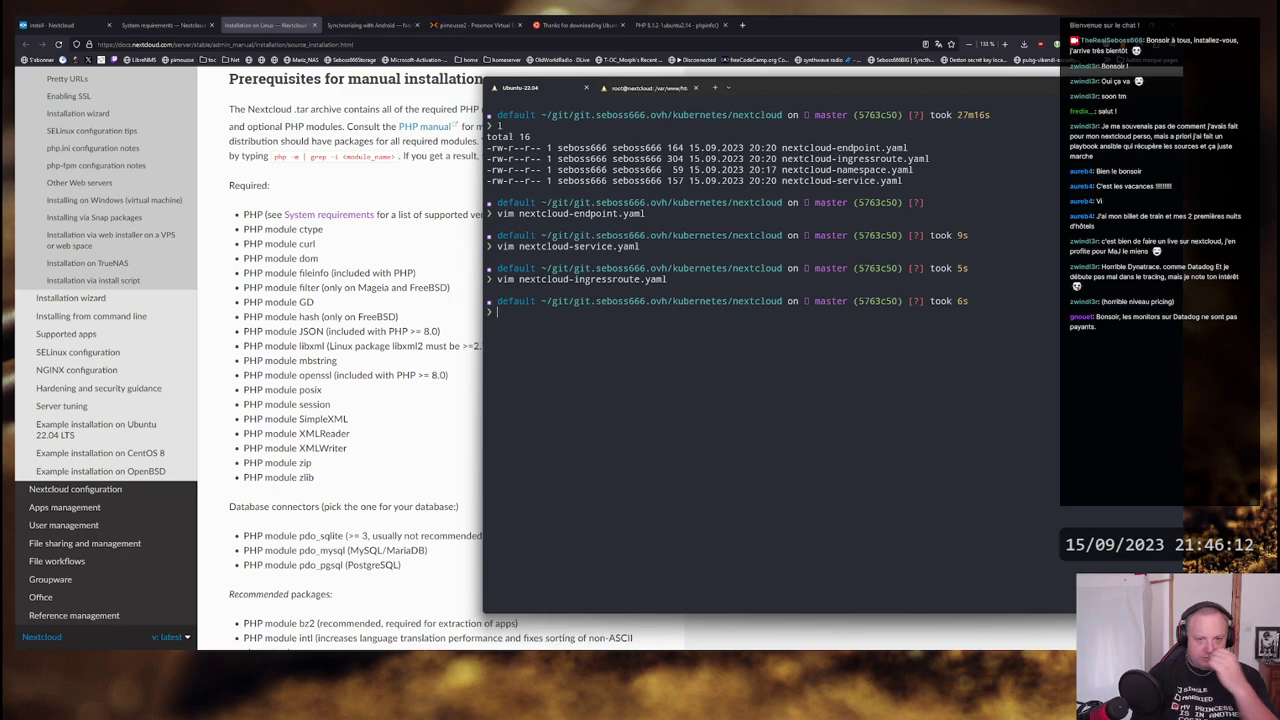
- Apply all manifests in the folder with kubectl apply -f
text(kubectl )
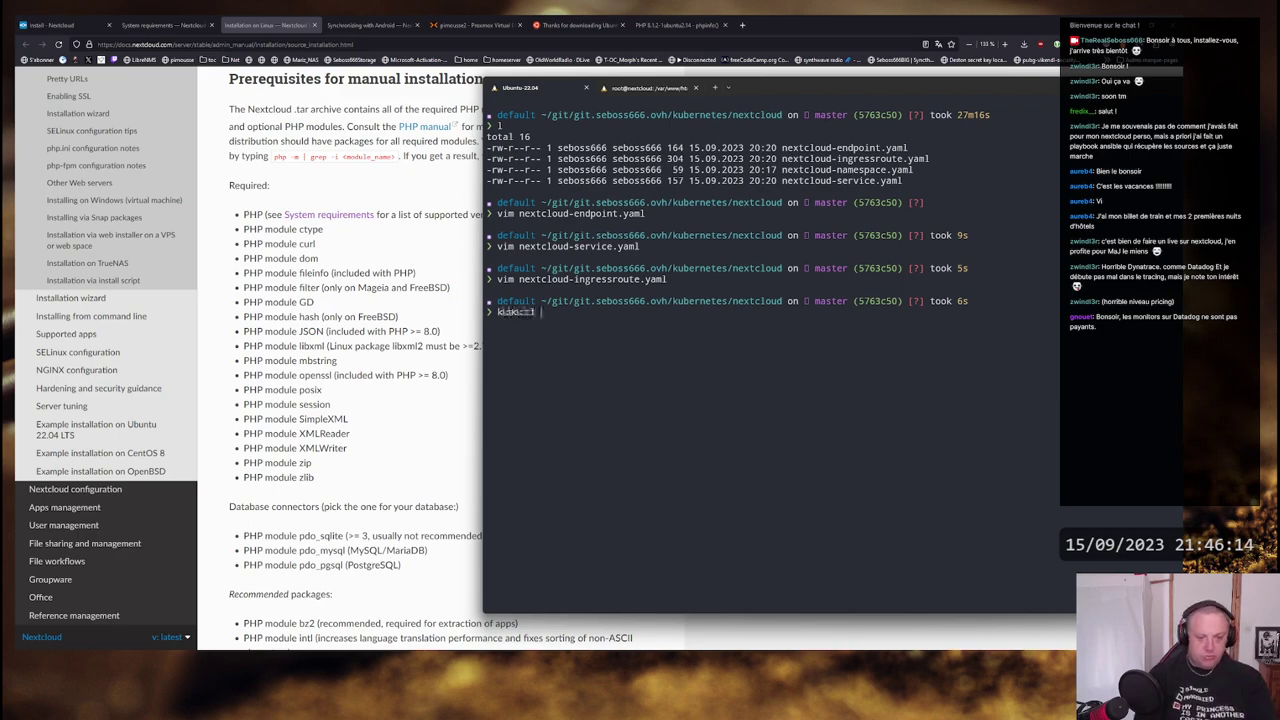
text(apply -f )
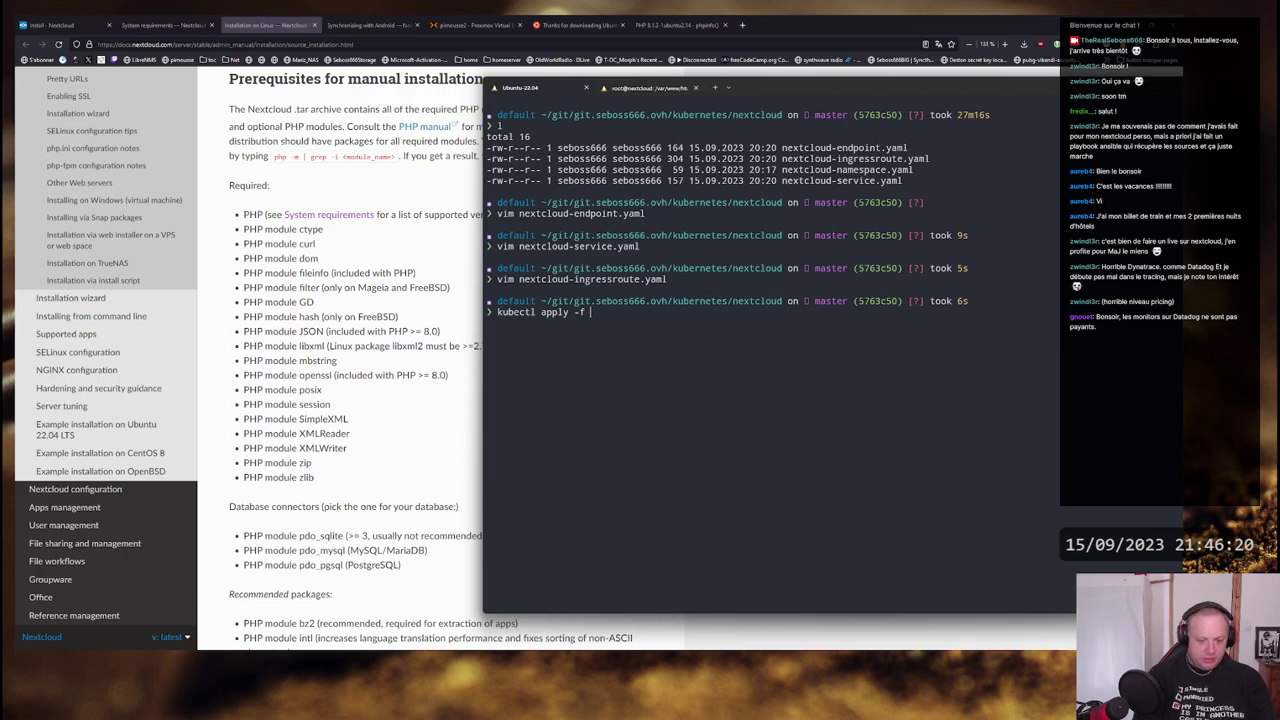
text(.)
key(Return)
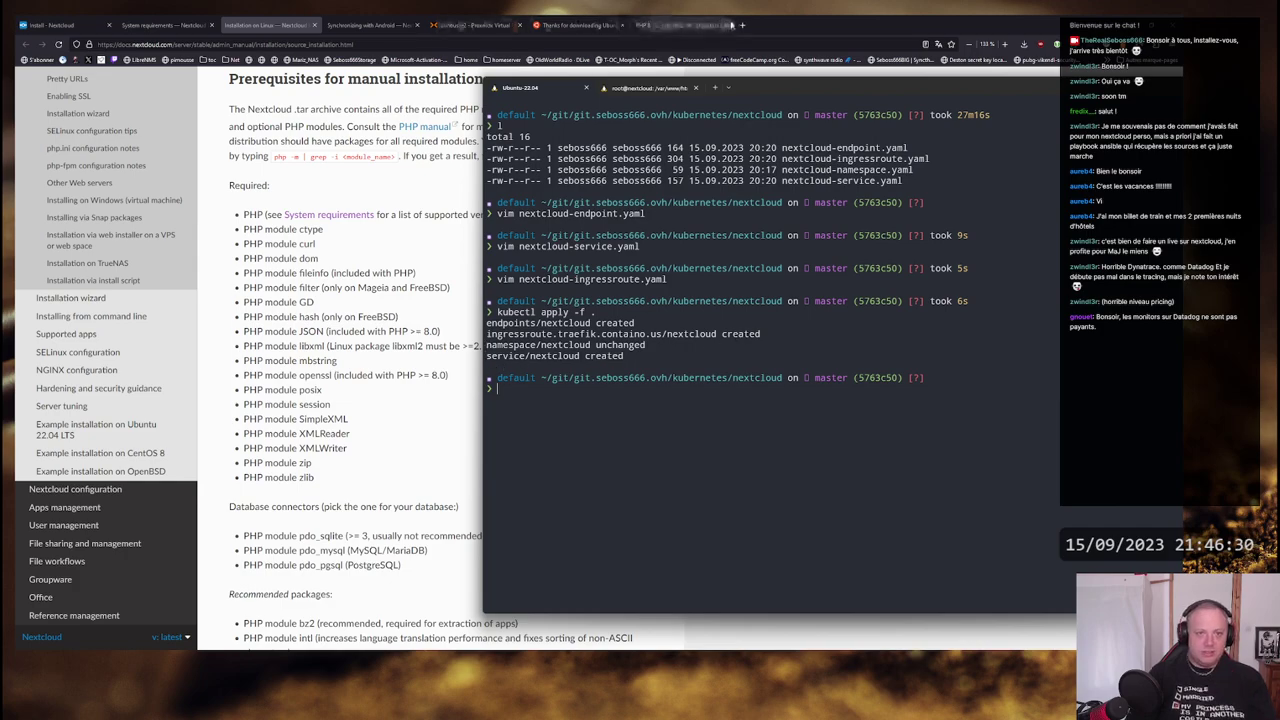
click(742, 25)
- Load nextcloud.seboss666.ovh in Firefox, confirm it returns 404 page not found, and return to the terminal
text(nextcloud)
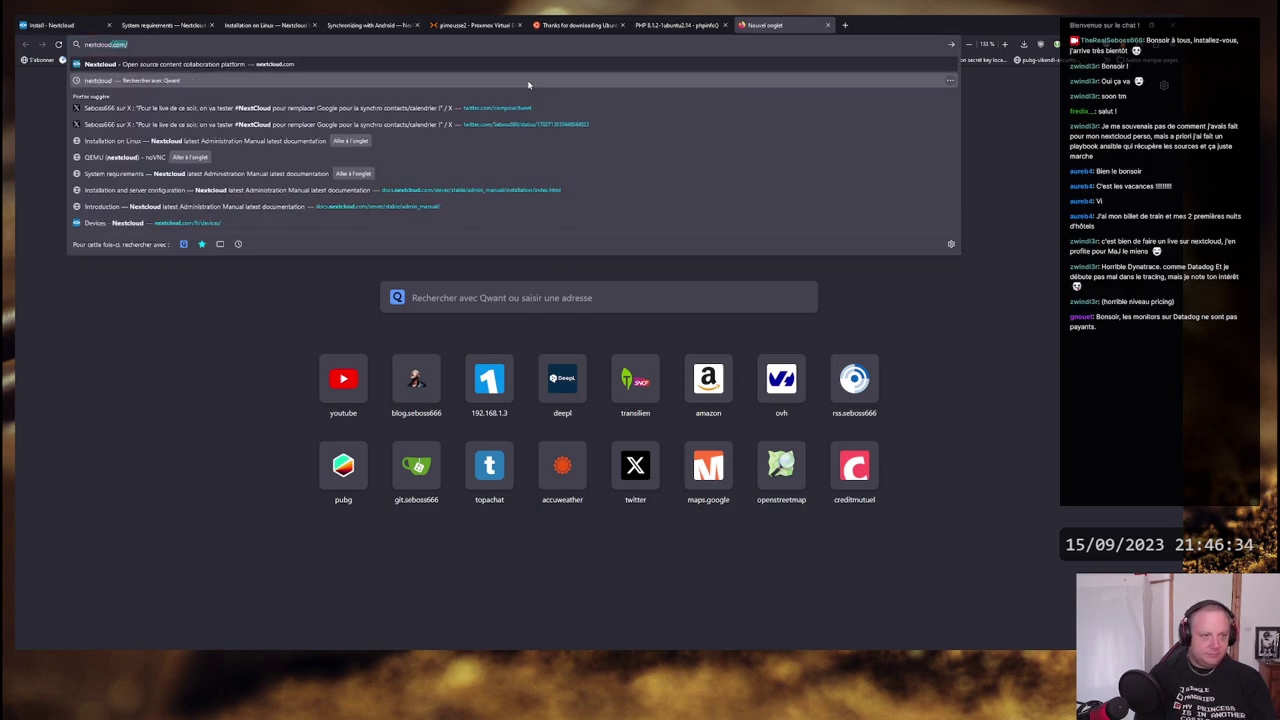
text(.seboss666.ovh)
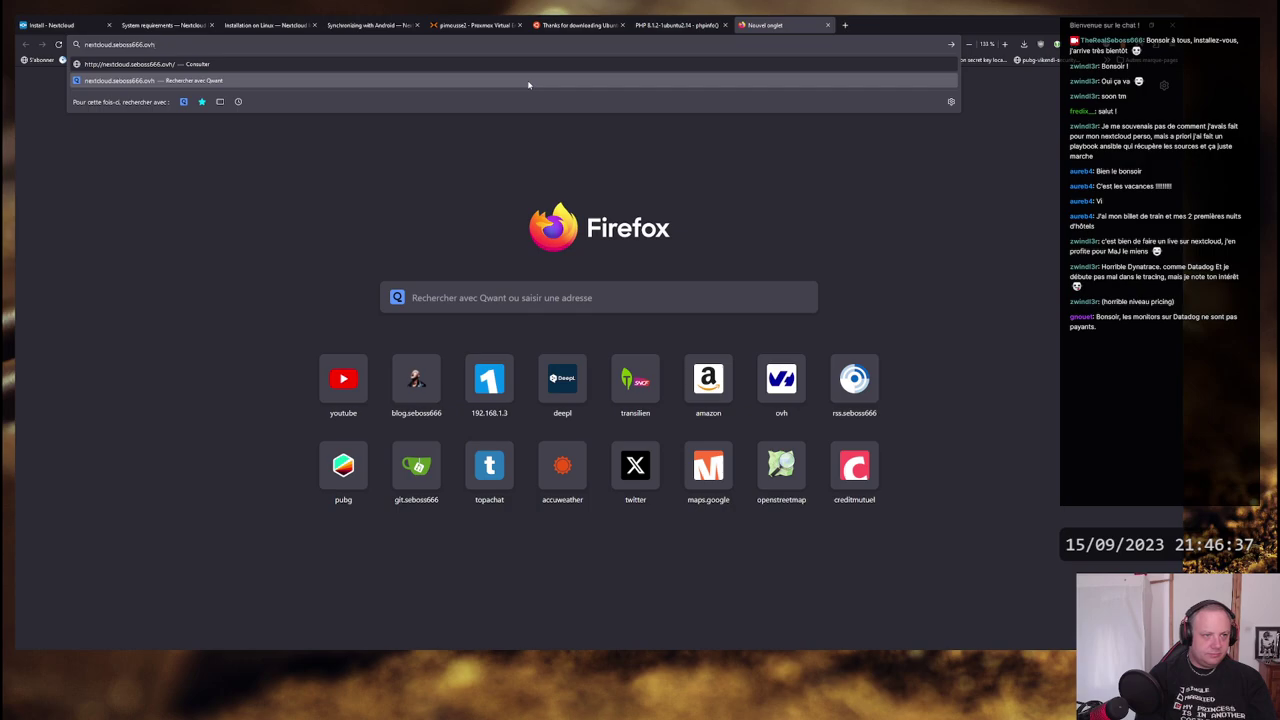
key(Return)
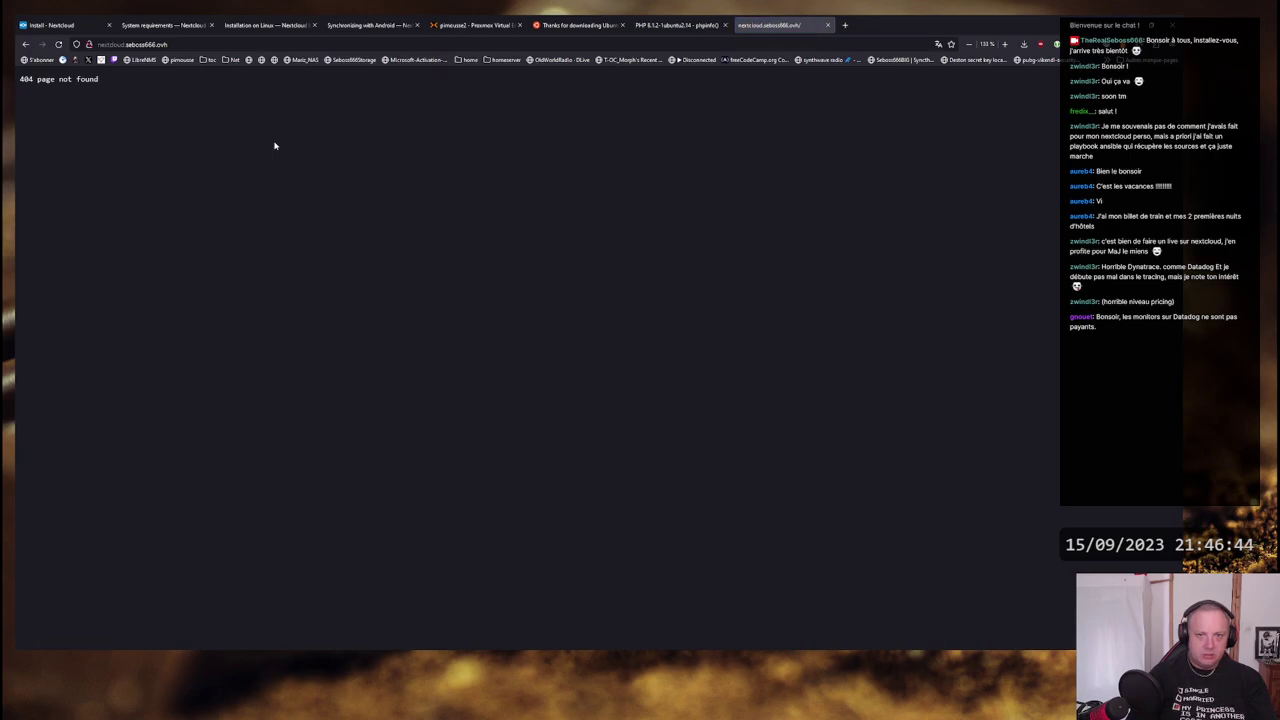
key(alt+Tab)
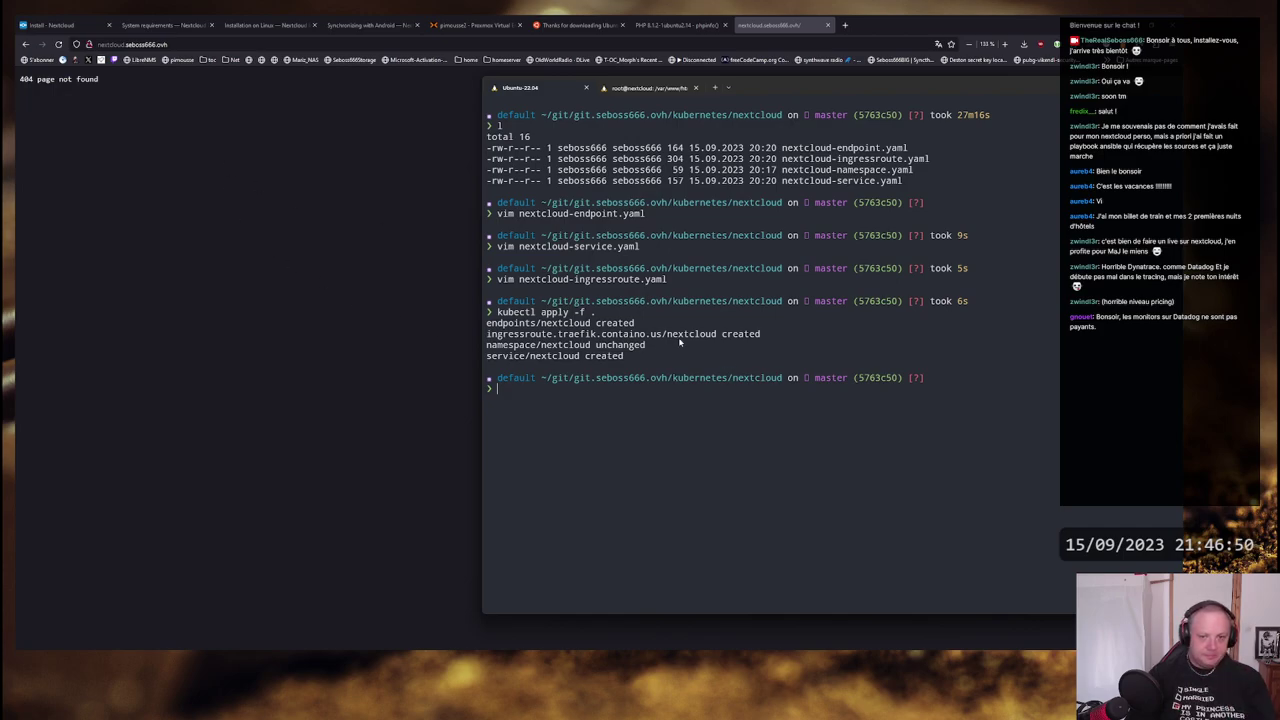
key(Up)
key(Up)
key(Return)
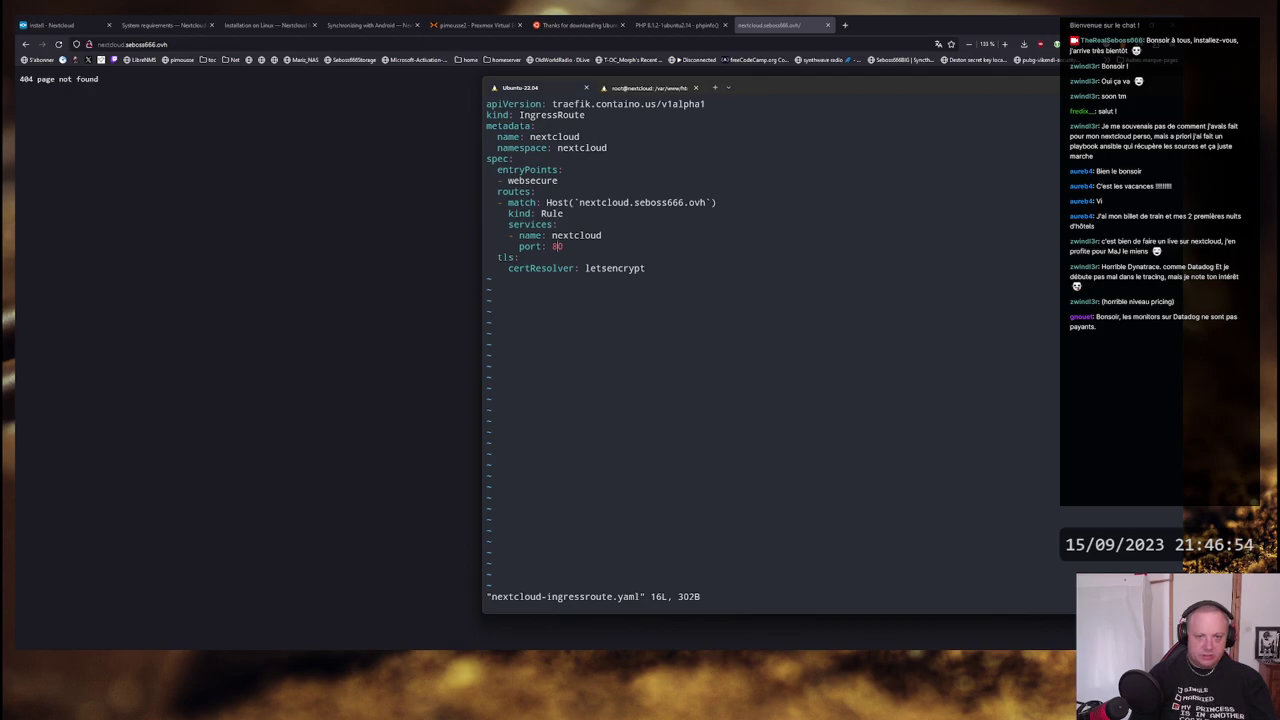
key(Down)
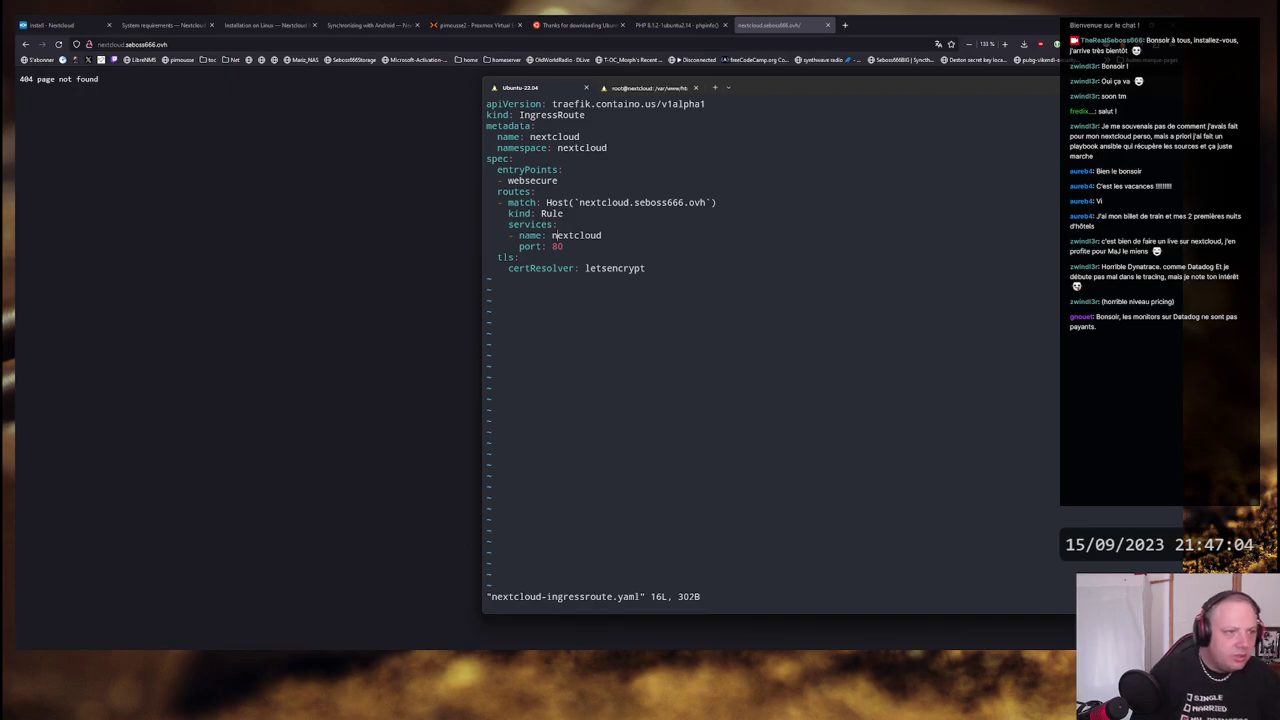
text(:q)
key(Return)
text(vi)
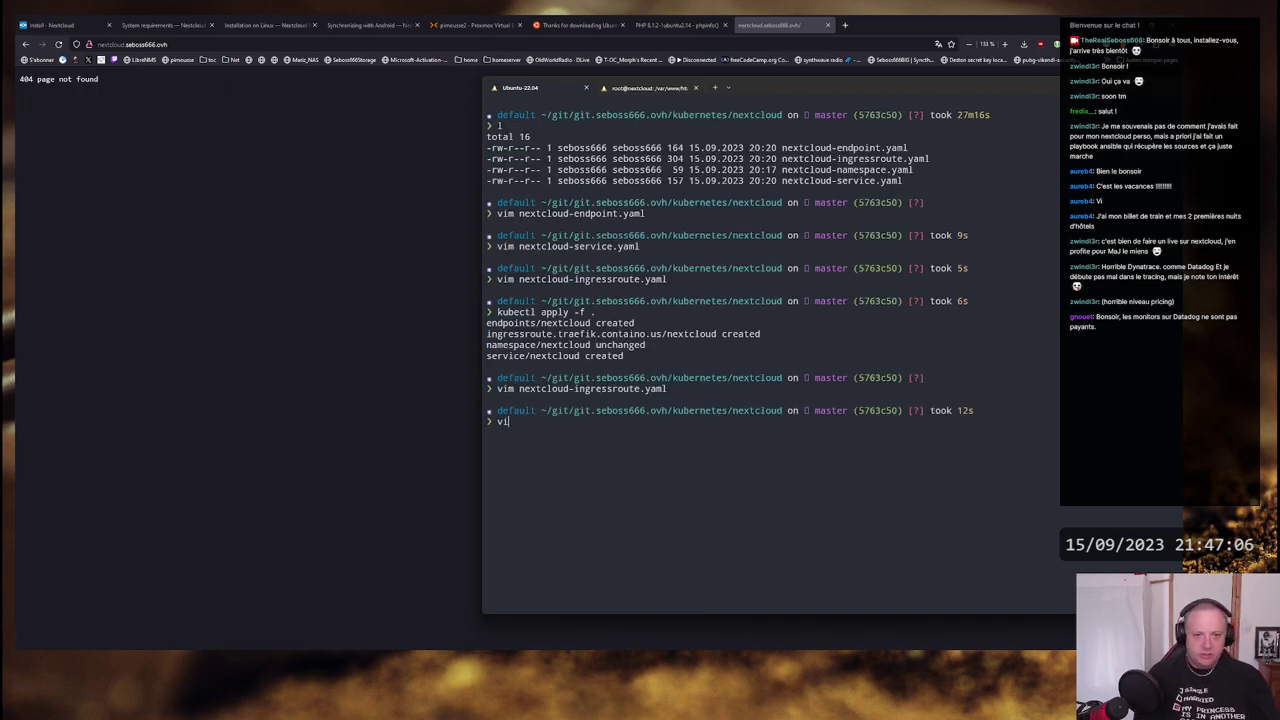
text(m nextcloud-service.yaml)
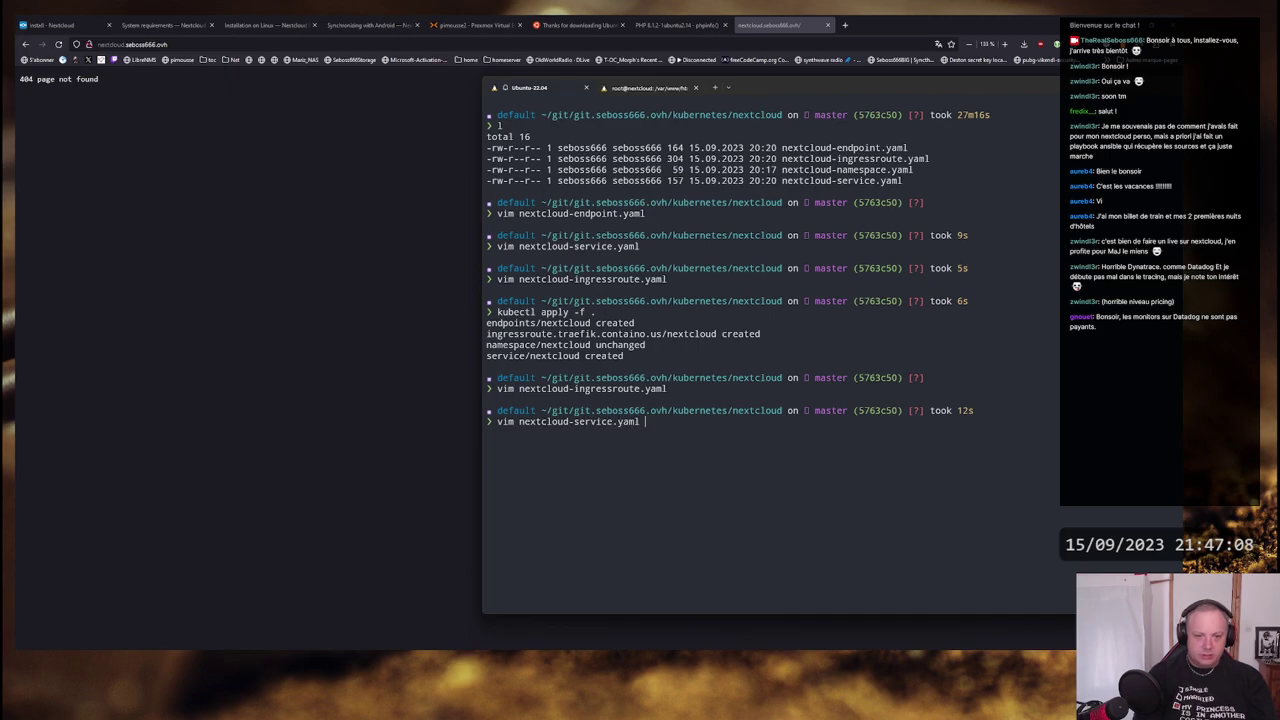
key(Return)
key(k)
key(k)
key(k)
key(k)
key(k)
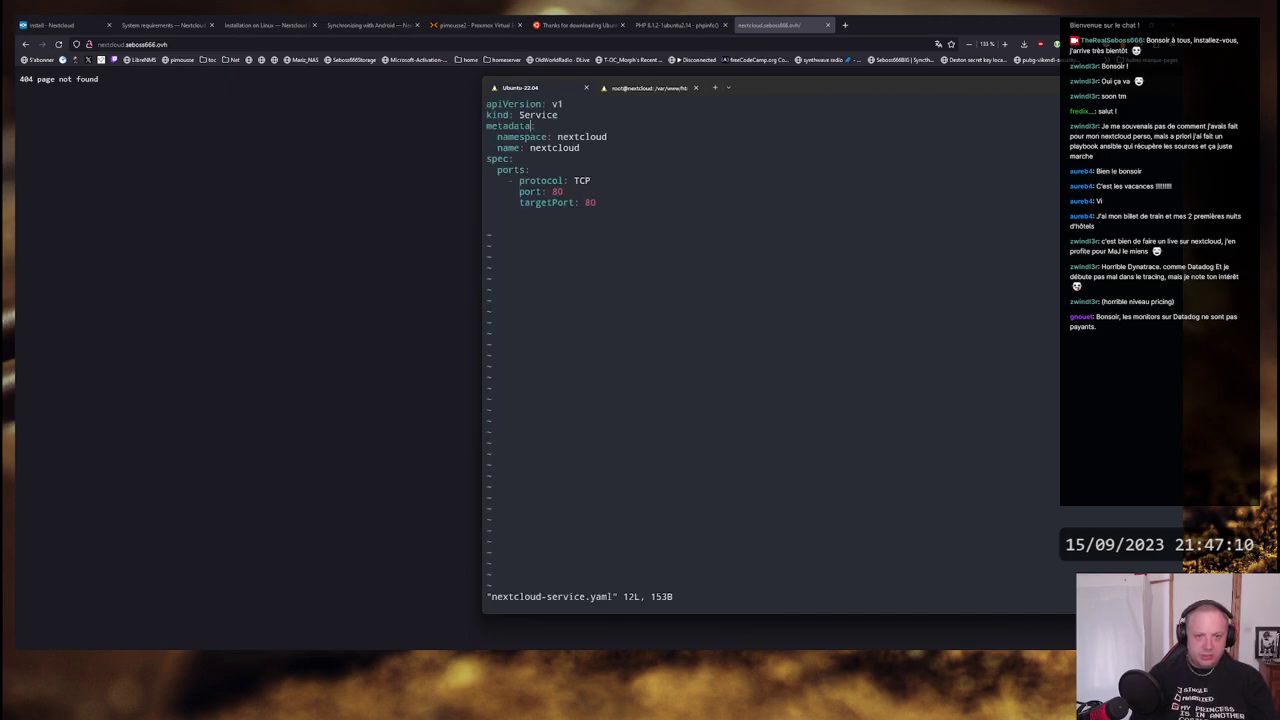
key(j)
key(j)
key(j)
key(j)
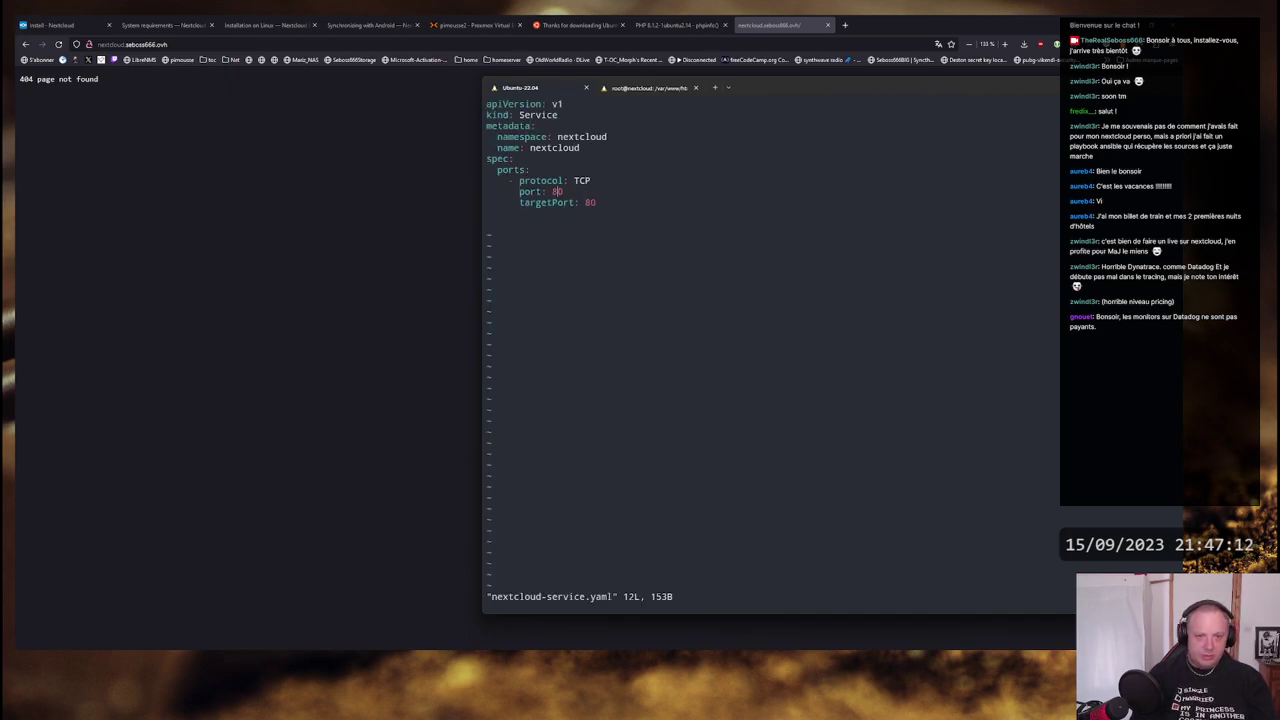
text(j:q)
key(Return)
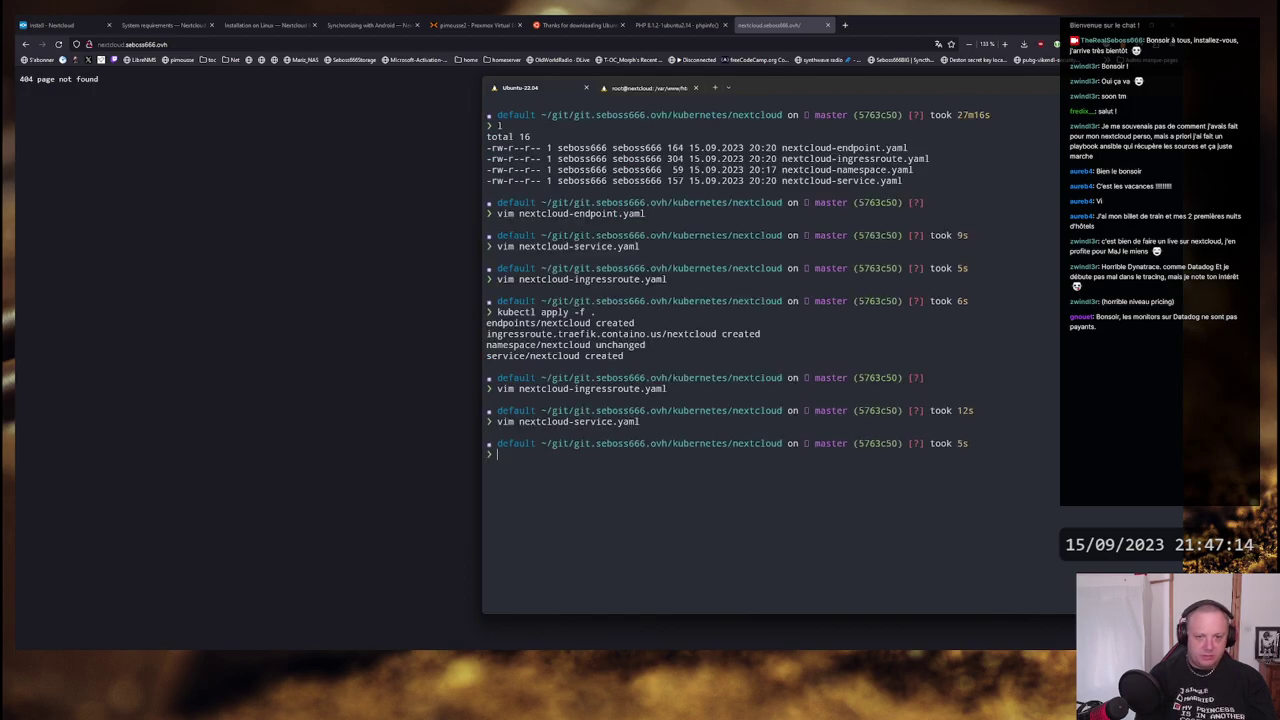
text(vim nextcloud-)
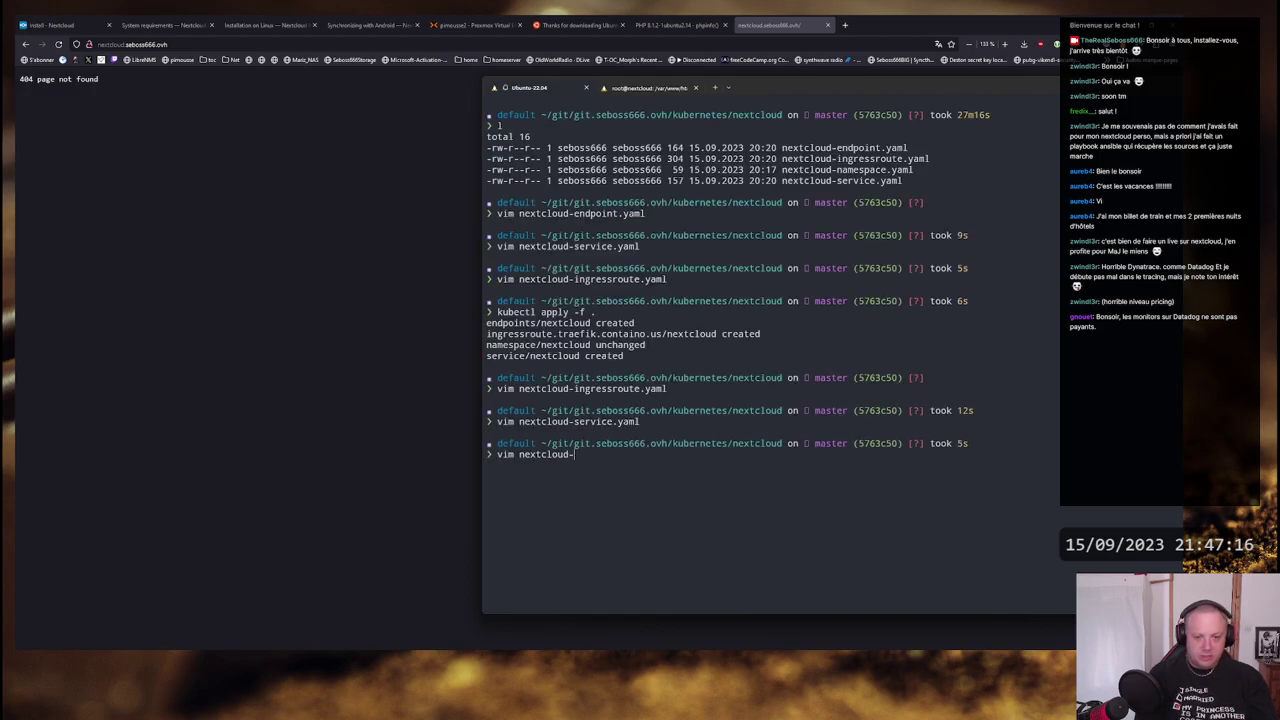
text(endpoint.yaml)
key(Return)
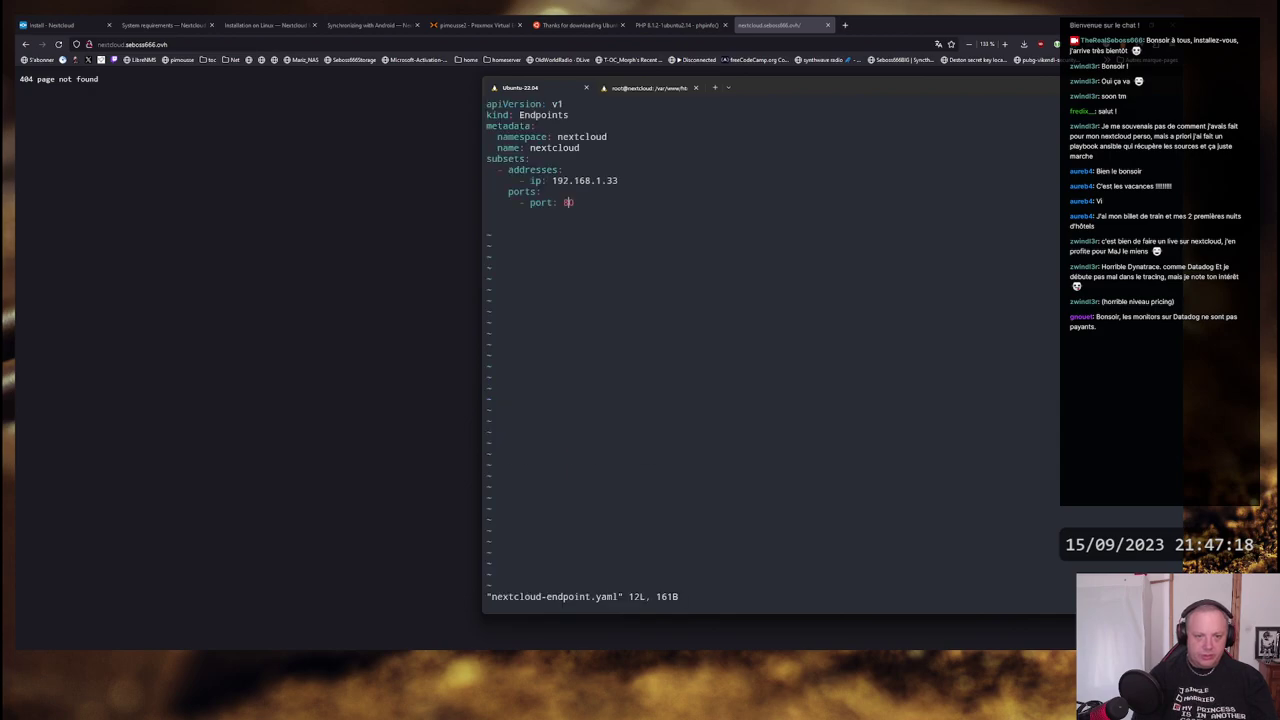
key(k)
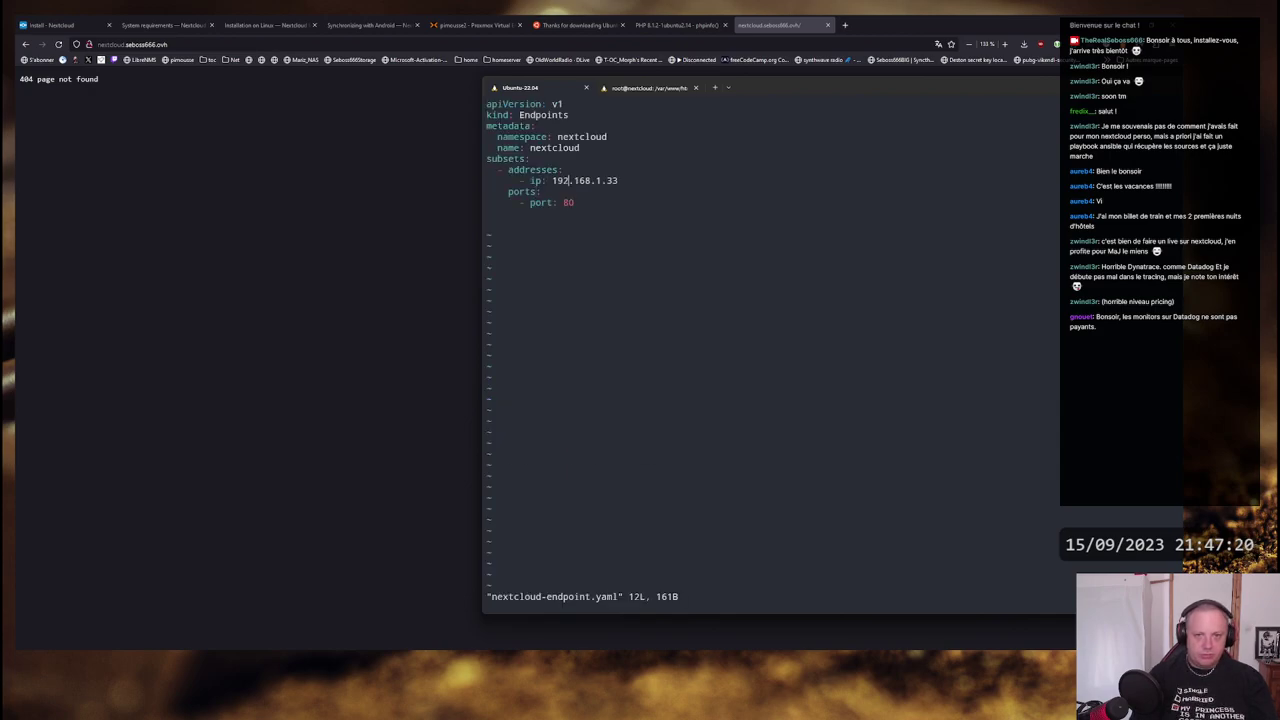
key(dollar)
key(B)
key(f)
key(3)
text(:q)
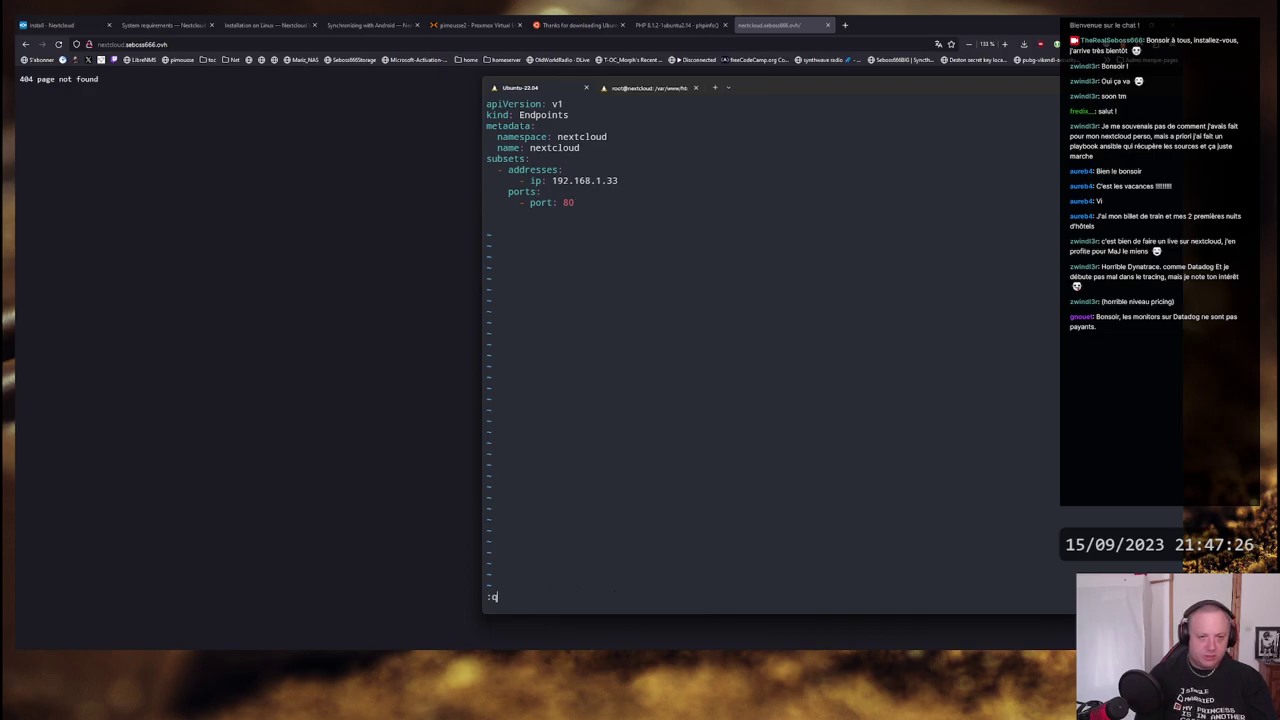
key(Return)
click(16, 279)
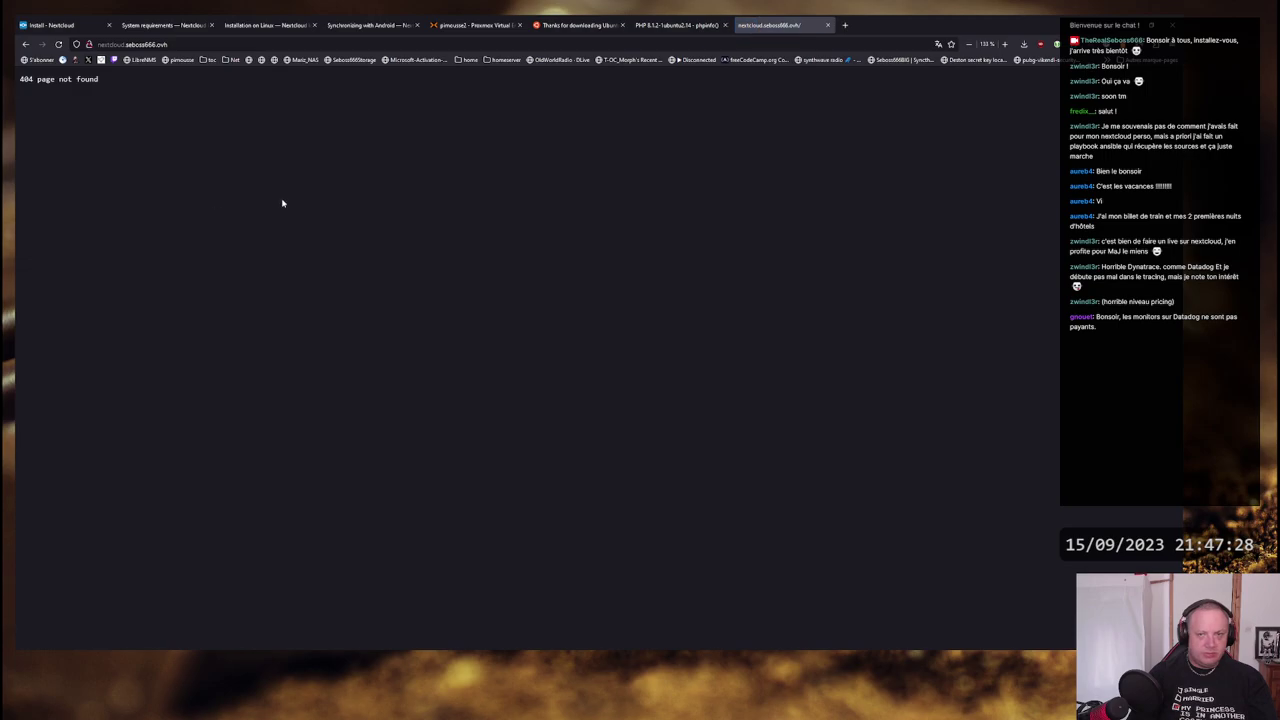
click(655, 20)
click(772, 26)
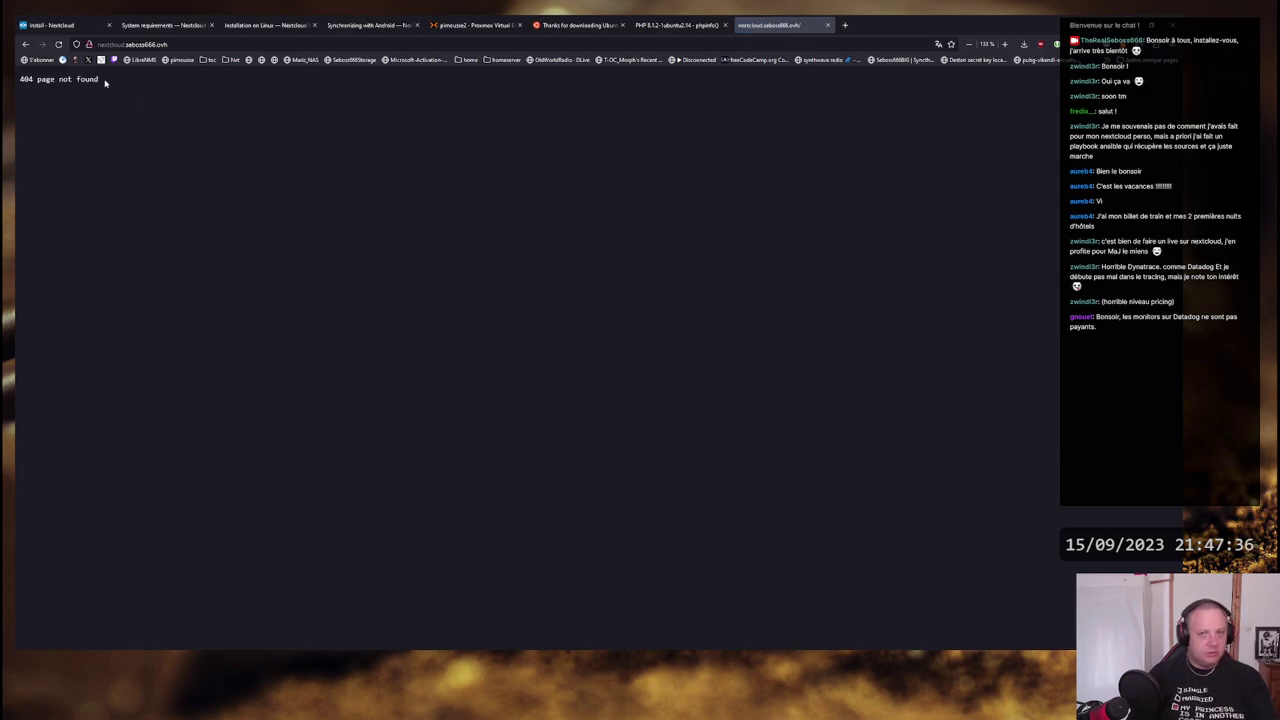
key(alt+Tab)
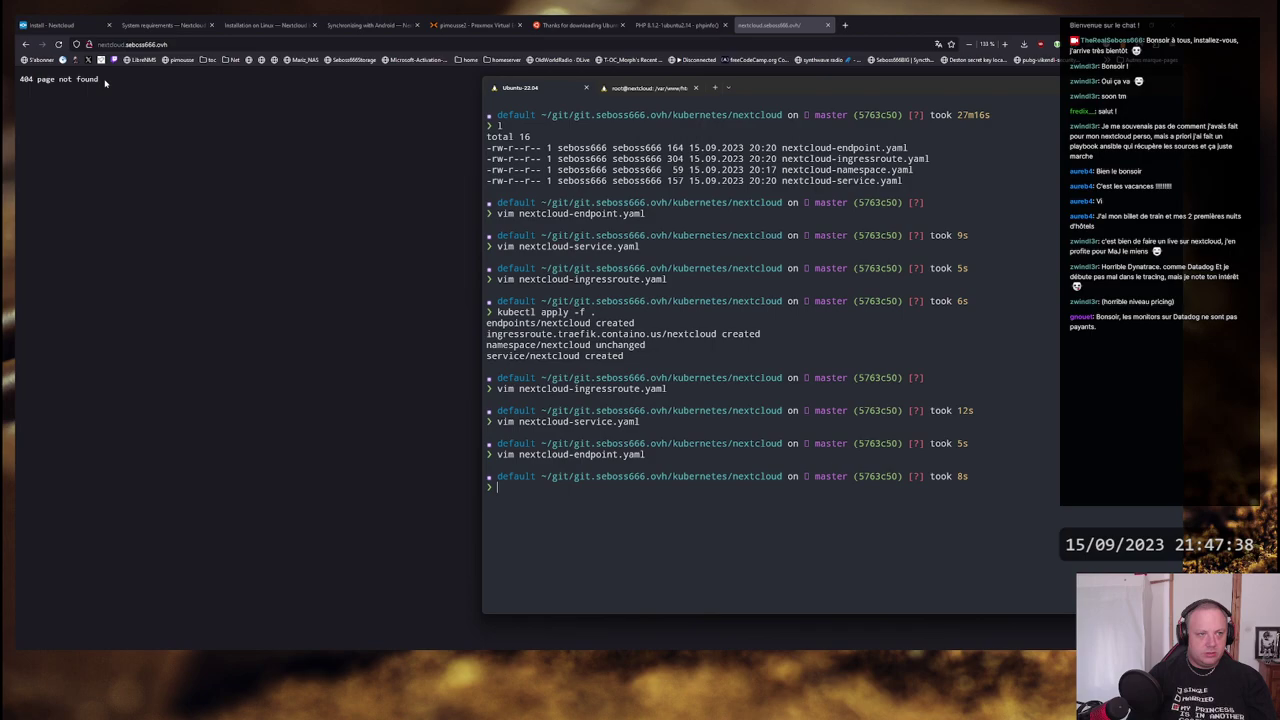
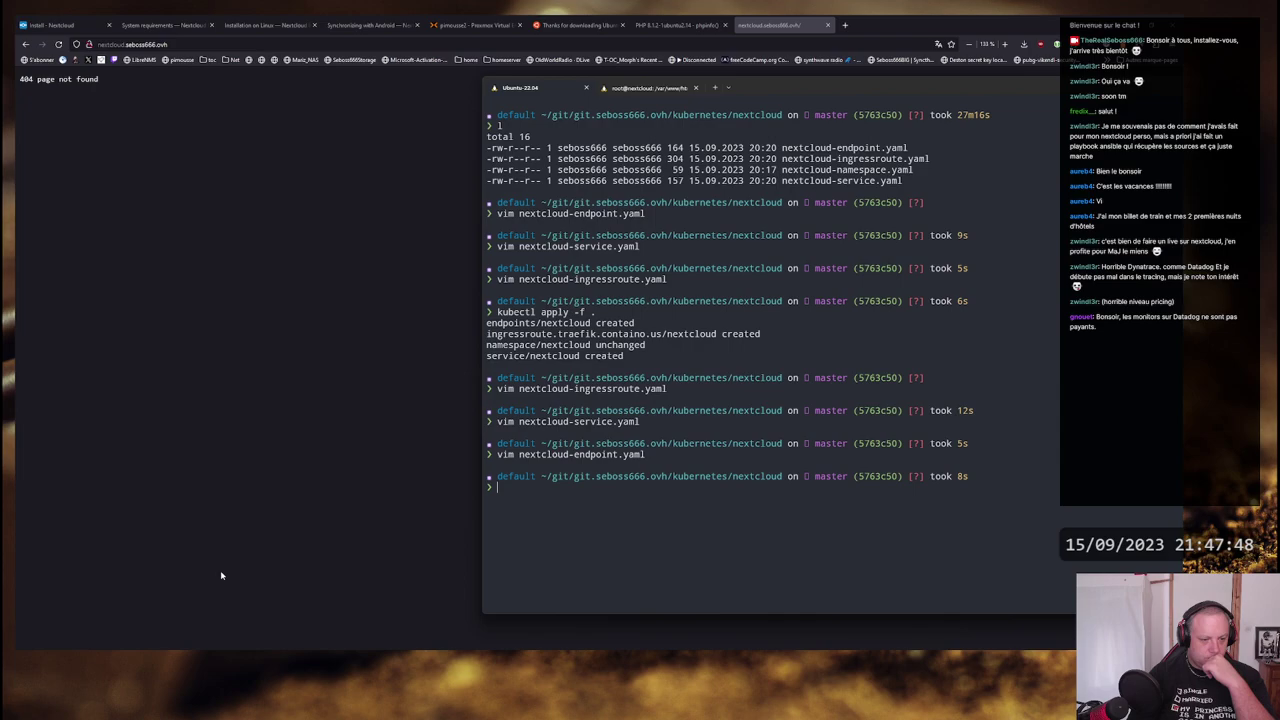
- On the root@nextcloud session, open /etc/apache2/sites-enabled/000-default.conf in vim
click(672, 91)
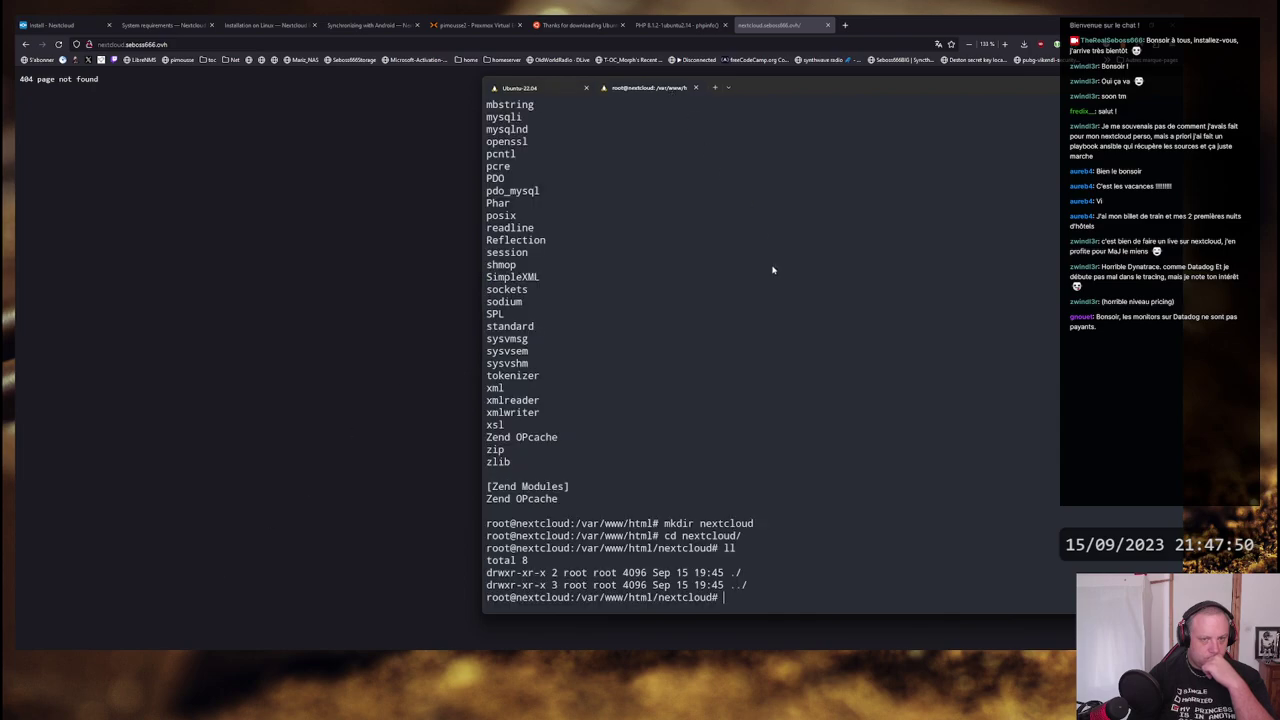
scroll(786, 314, up, 3)
scroll(787, 314, down, 3)
scroll(787, 314, up, 15)
scroll(787, 314, down, 15)
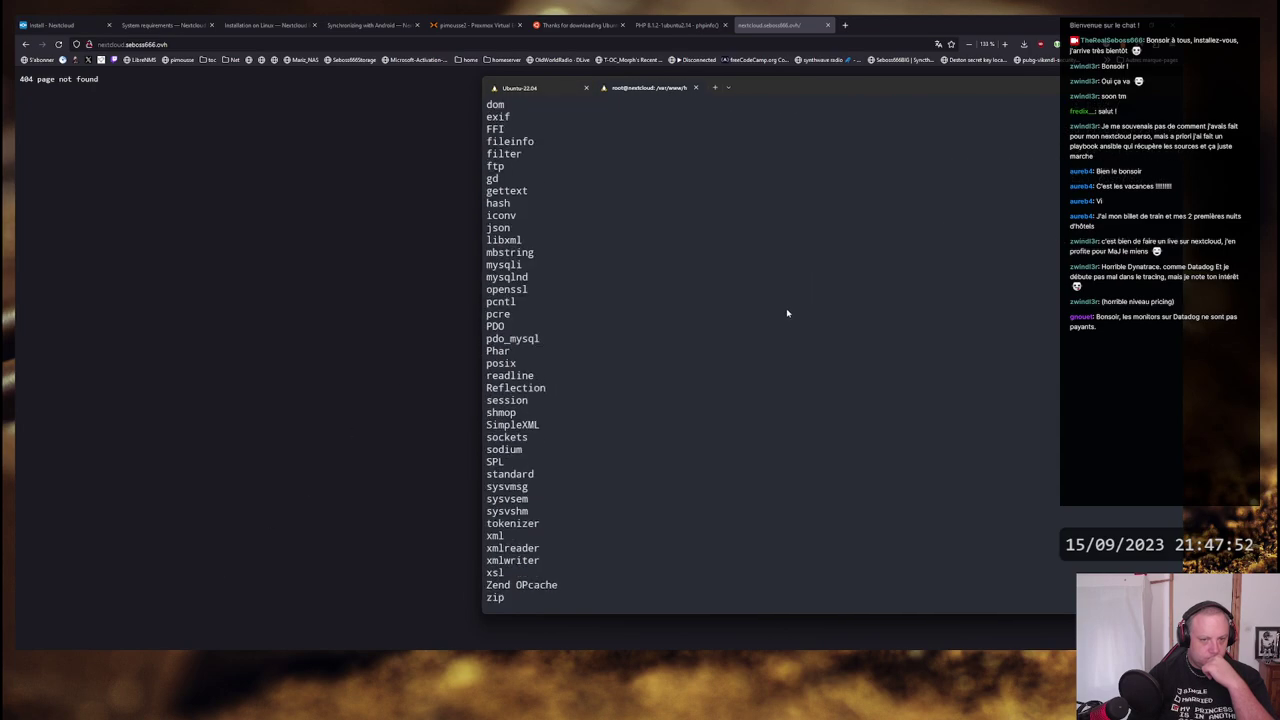
text(vim /e)
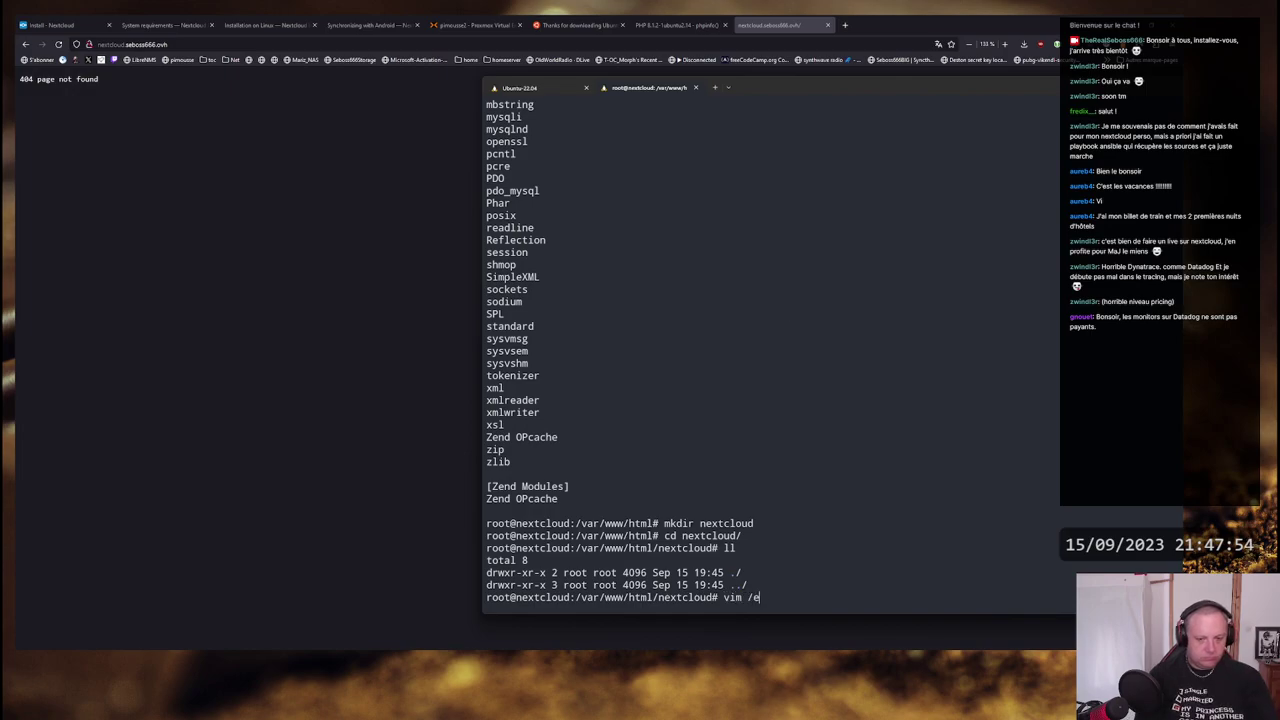
text(tc/apache2/)
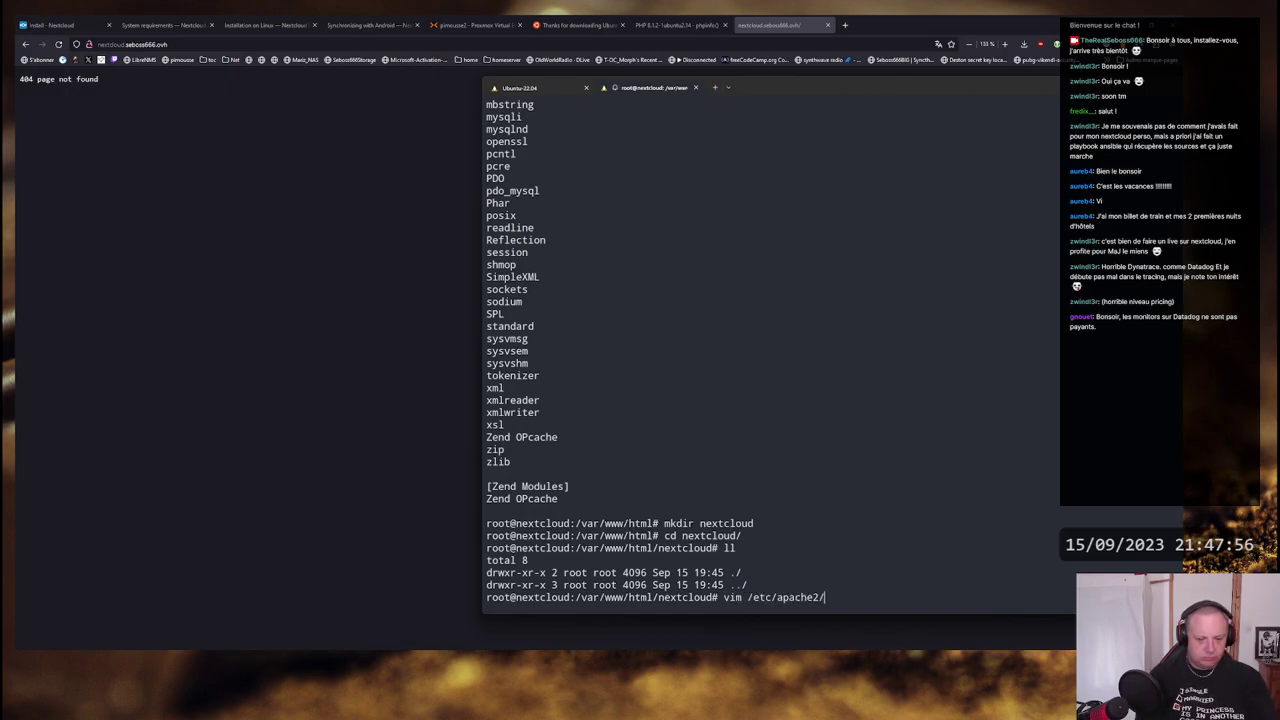
text(sites)
key(BackSpace)
key(BackSpace)
key(BackSpace)
key(BackSpace)
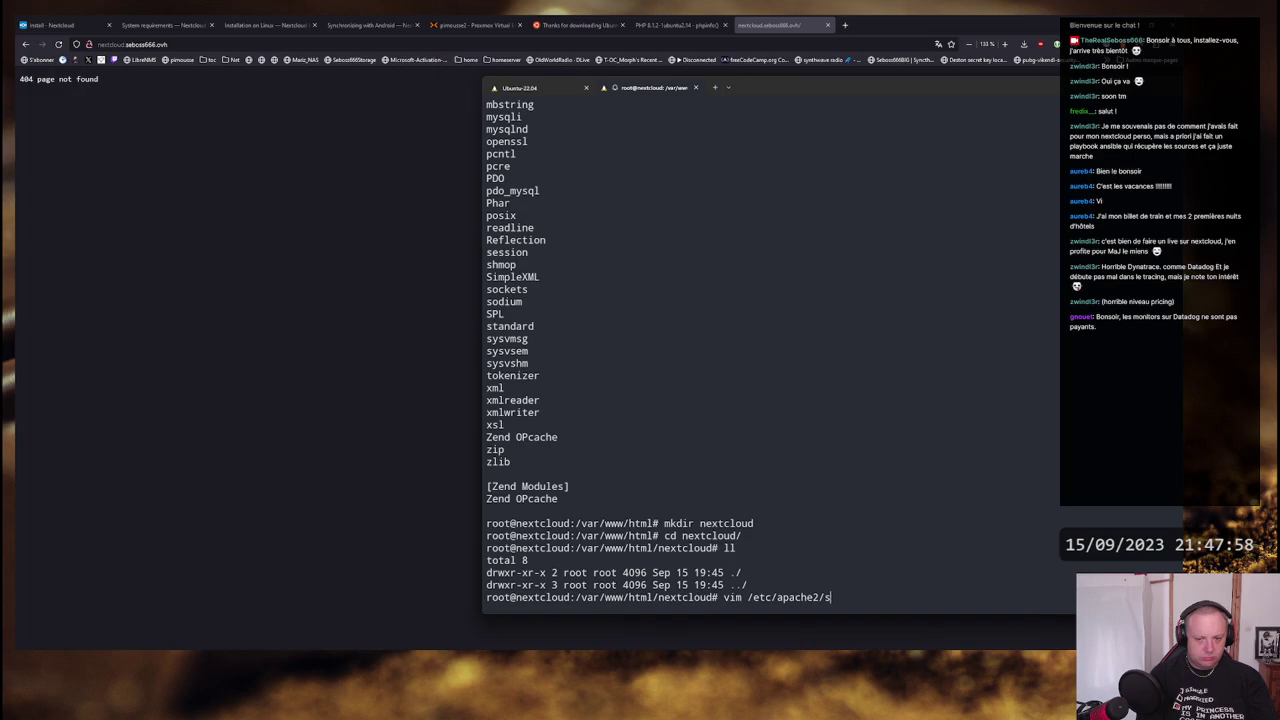
key(Tab)
text(e)
key(Tab)
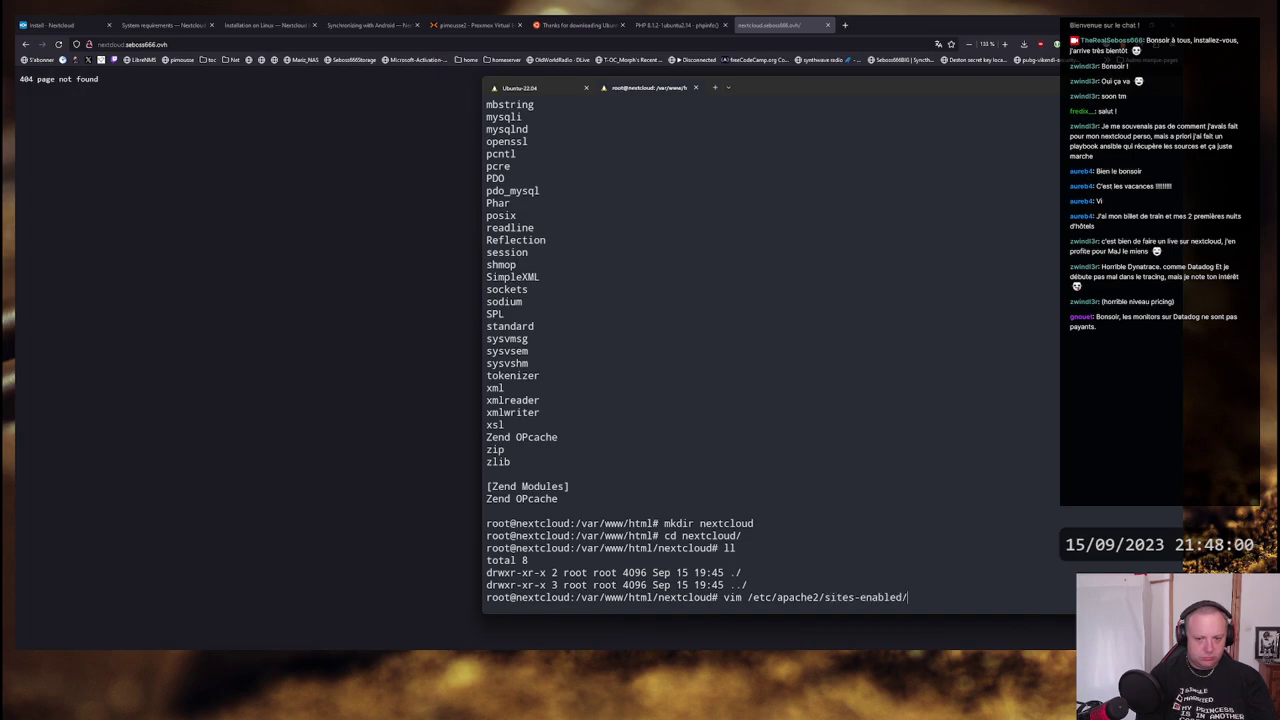
key(Tab)
key(Return)
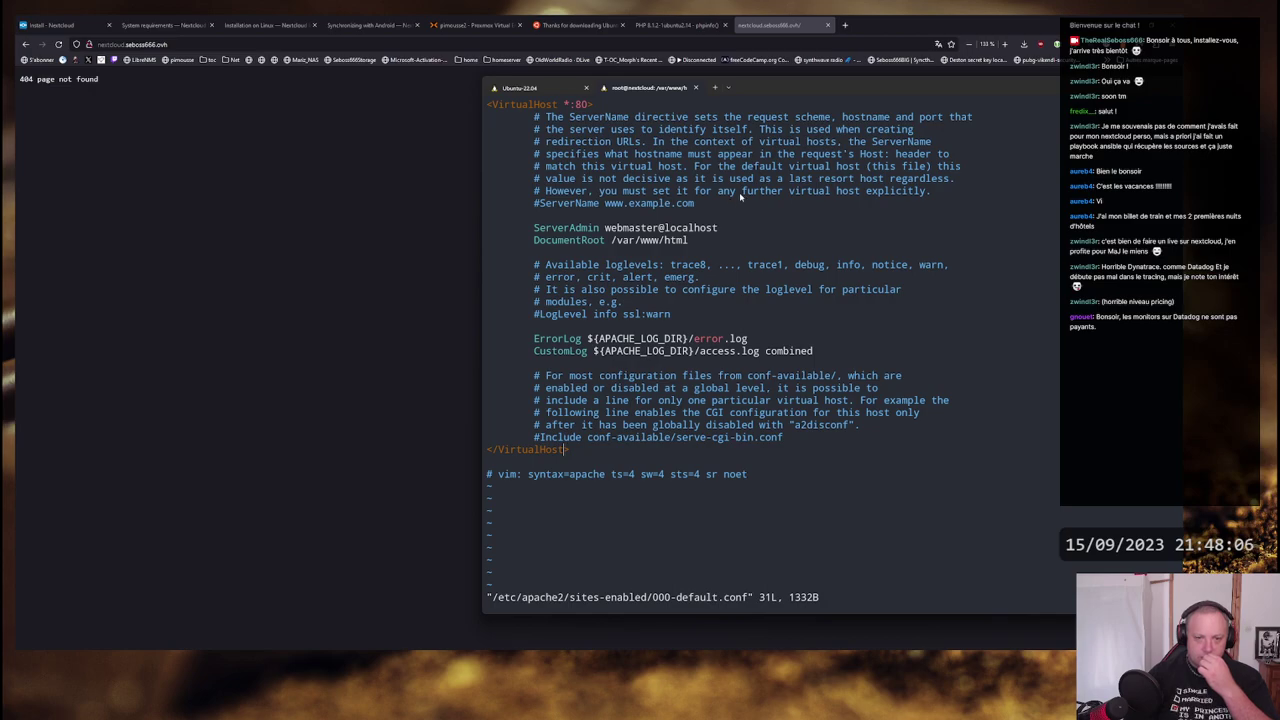
click(157, 129)
right_click(152, 101)
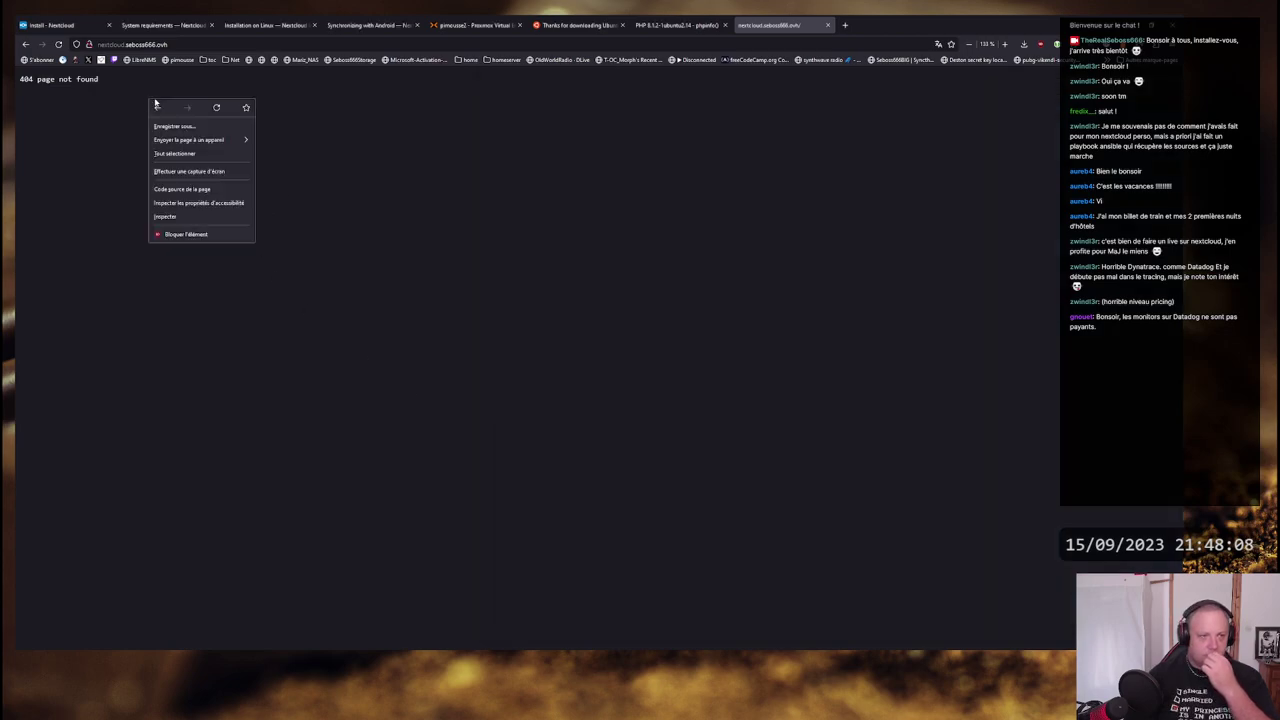
click(216, 107)
click(213, 43)
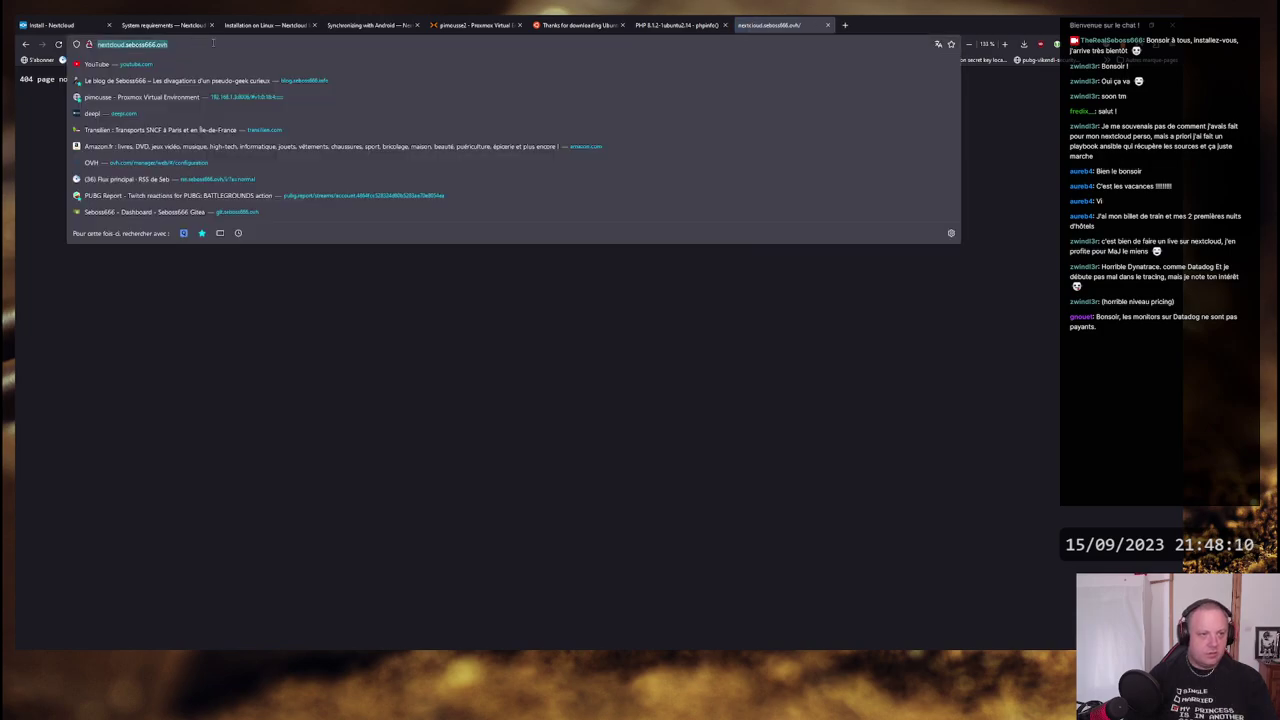
click(213, 43)
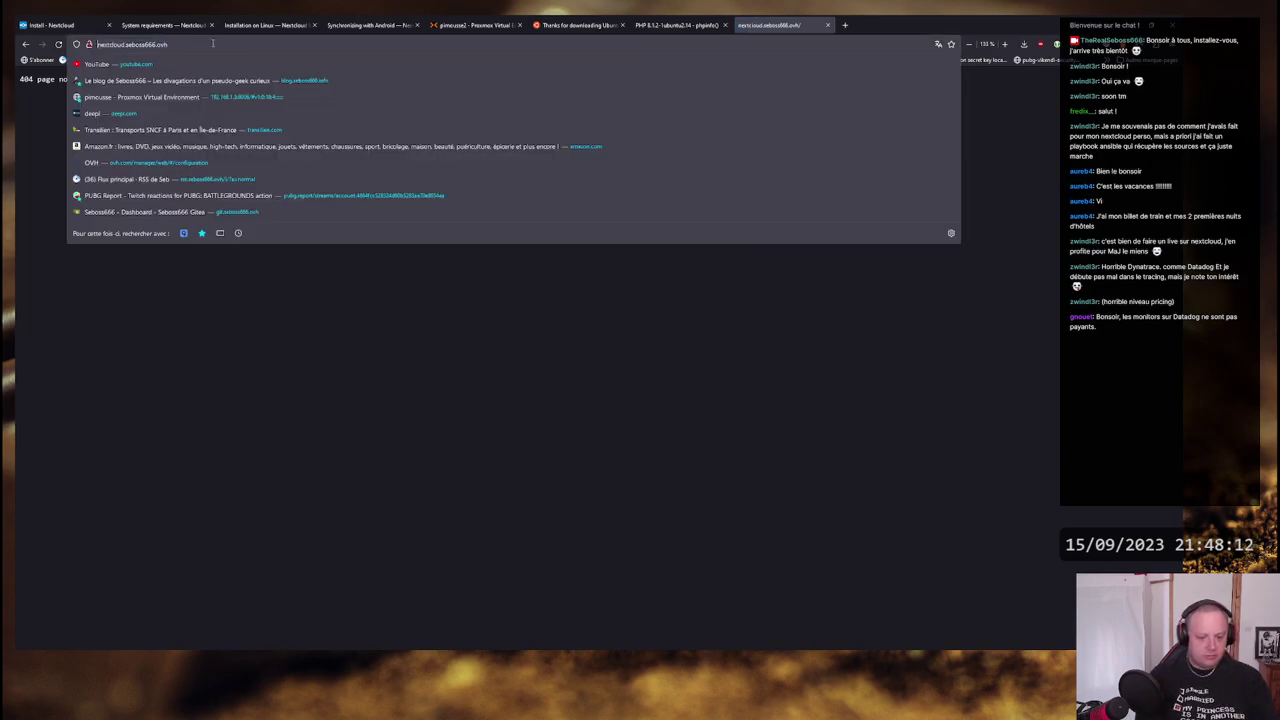
text(httpsd)
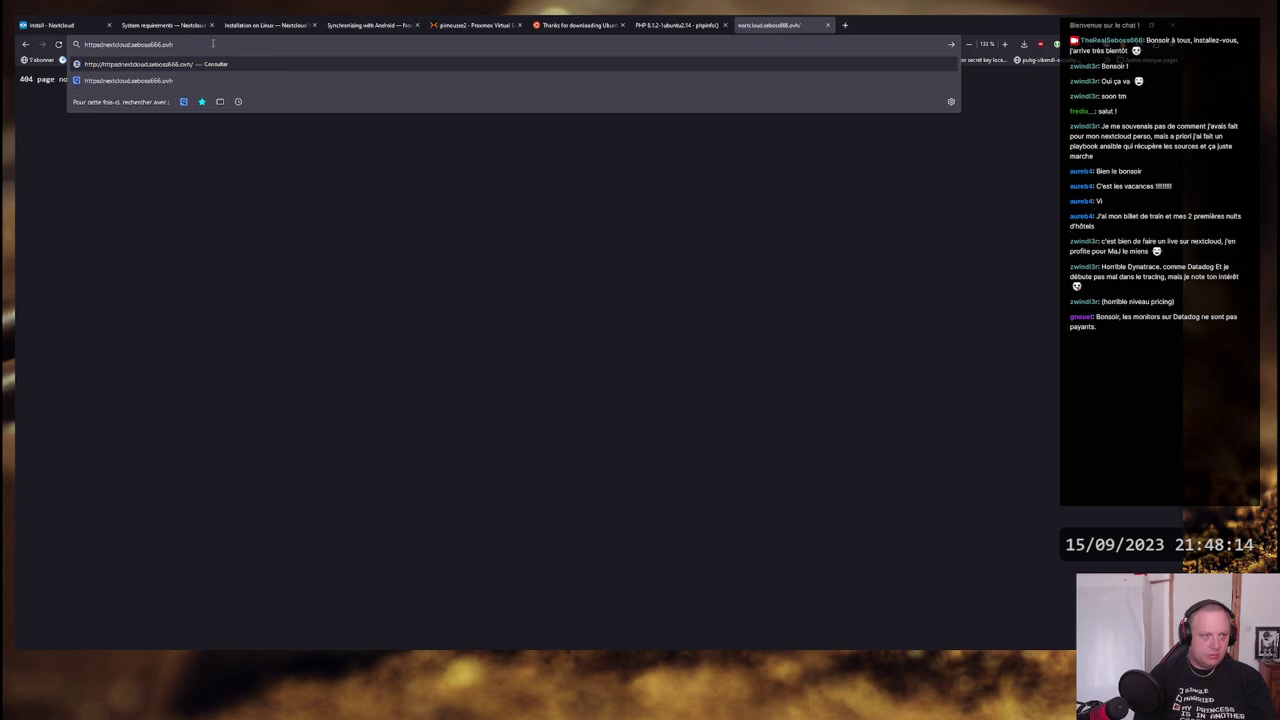
key(BackSpace)
text(://)
key(Return)
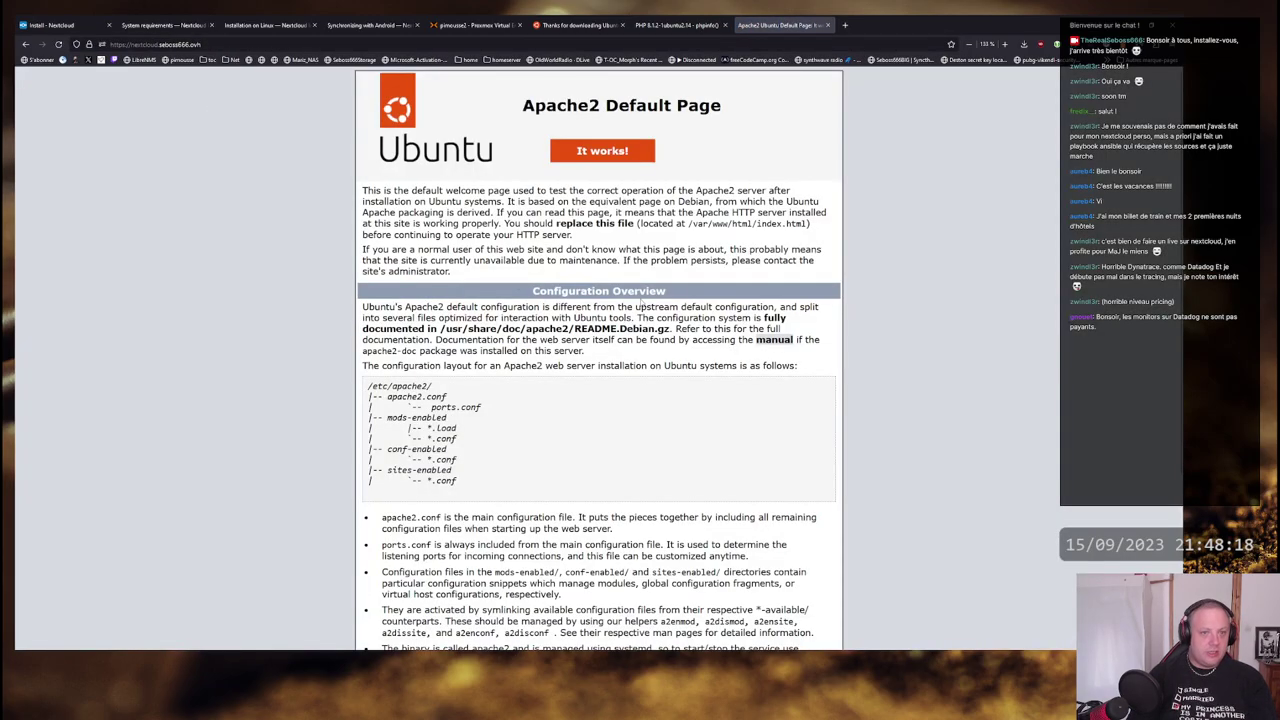
- Check the Apache2 Default Page text and the loaded URL
drag(362, 188, 630, 505)
click(610, 457)
click(254, 44)
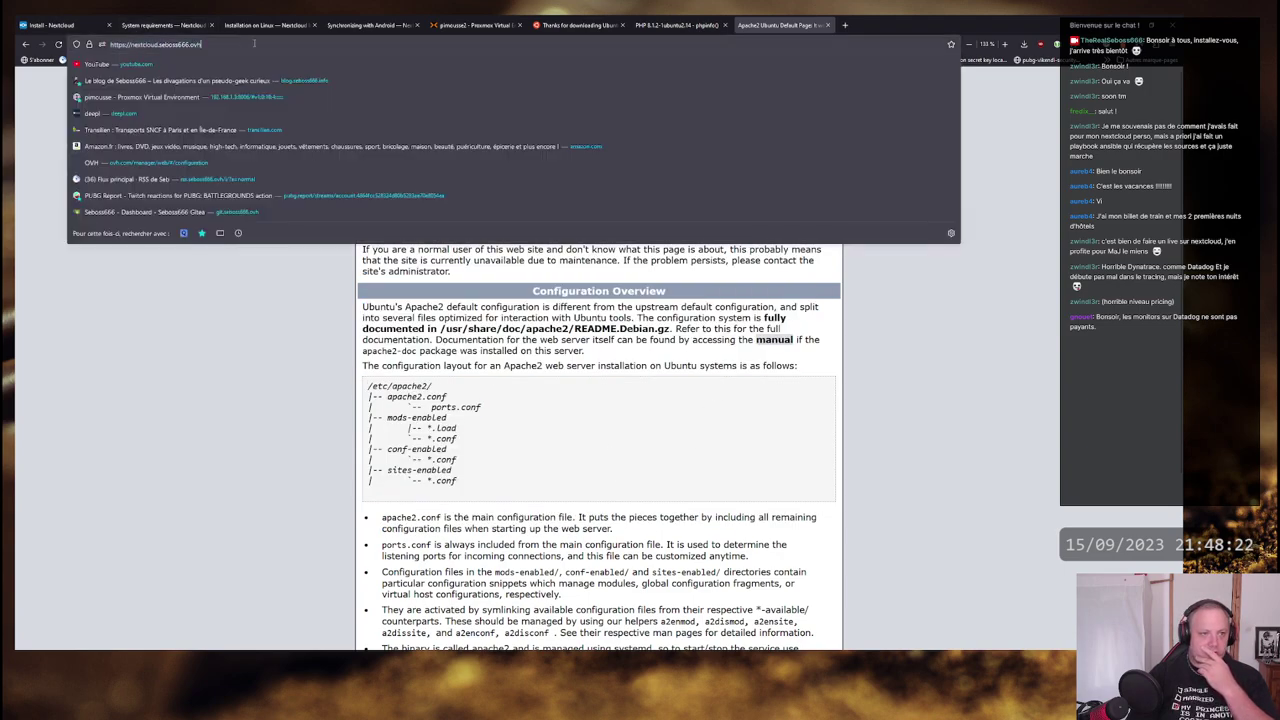
key(Return)
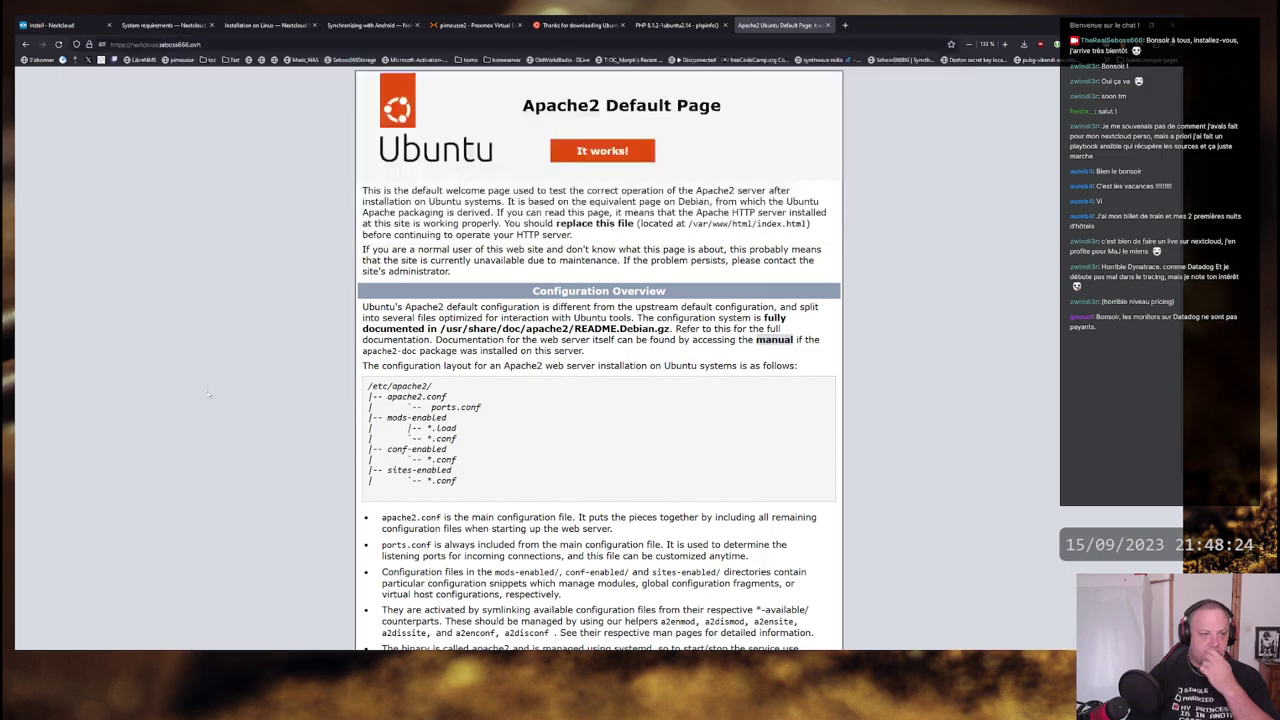
key(alt+Tab)
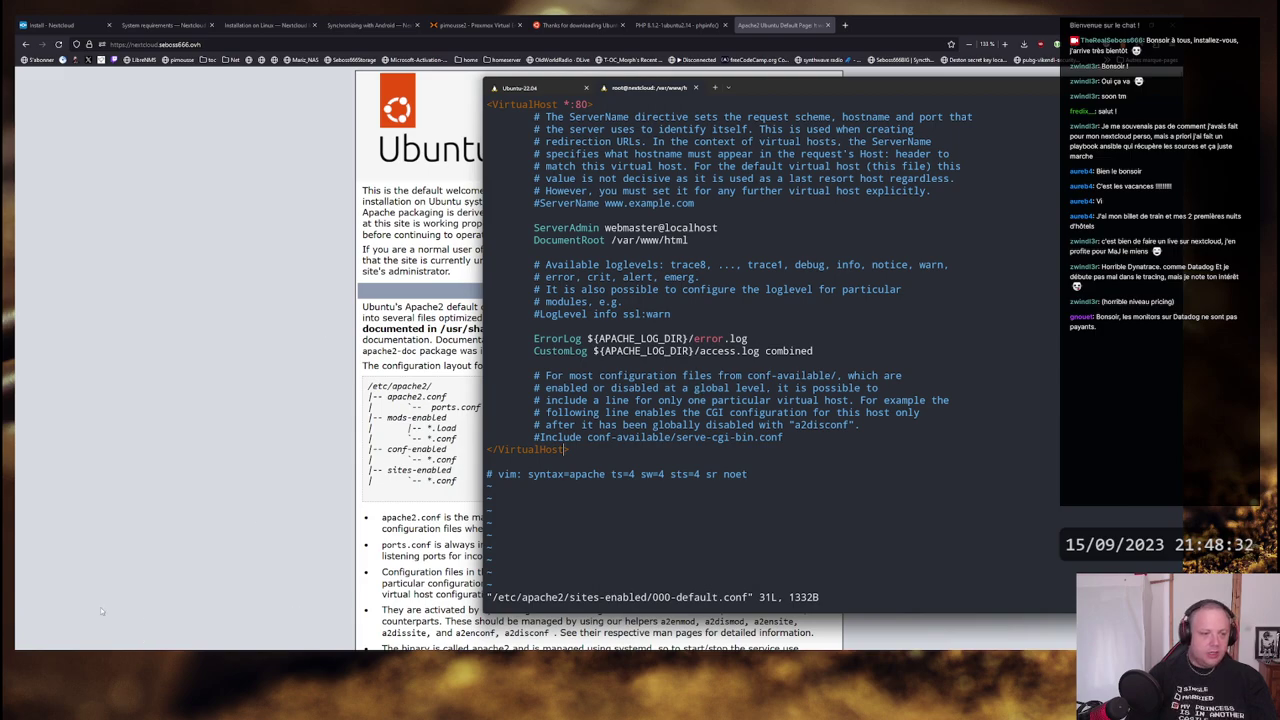
- In the local Ubuntu session, open nextcloud-ingressroute.yaml in vim
click(325, 592)
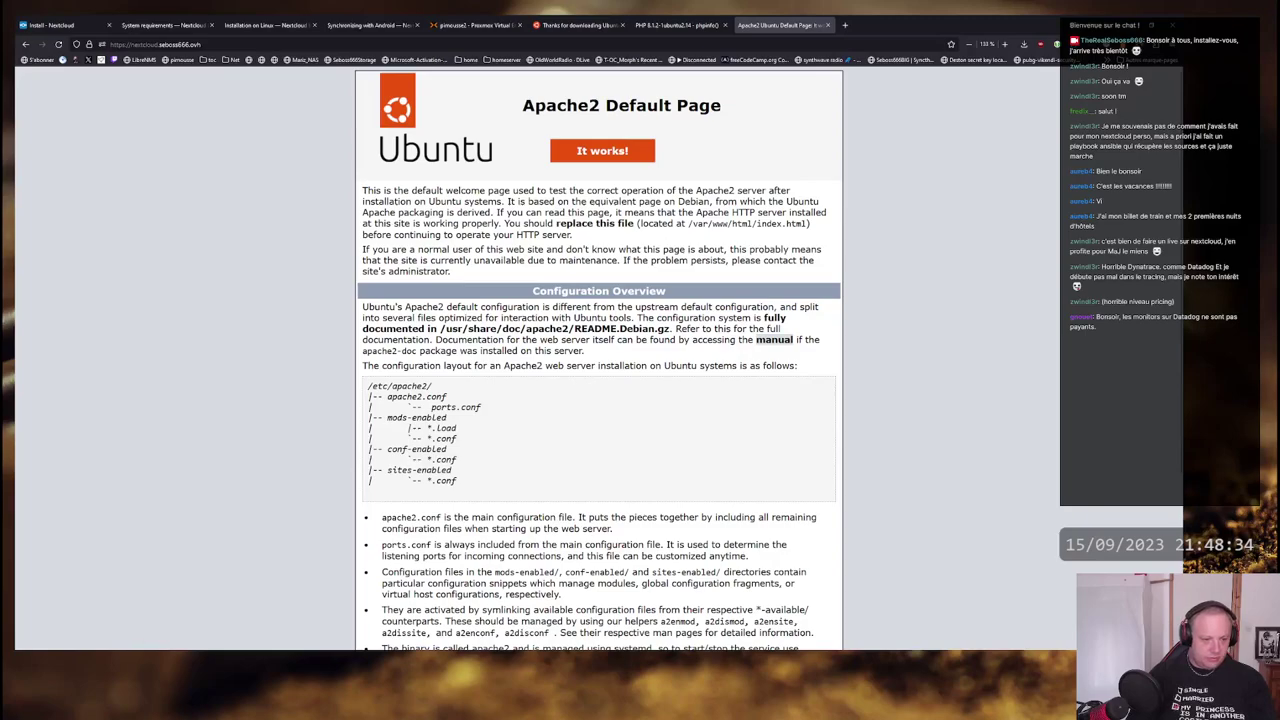
key(alt+Tab)
click(530, 89)
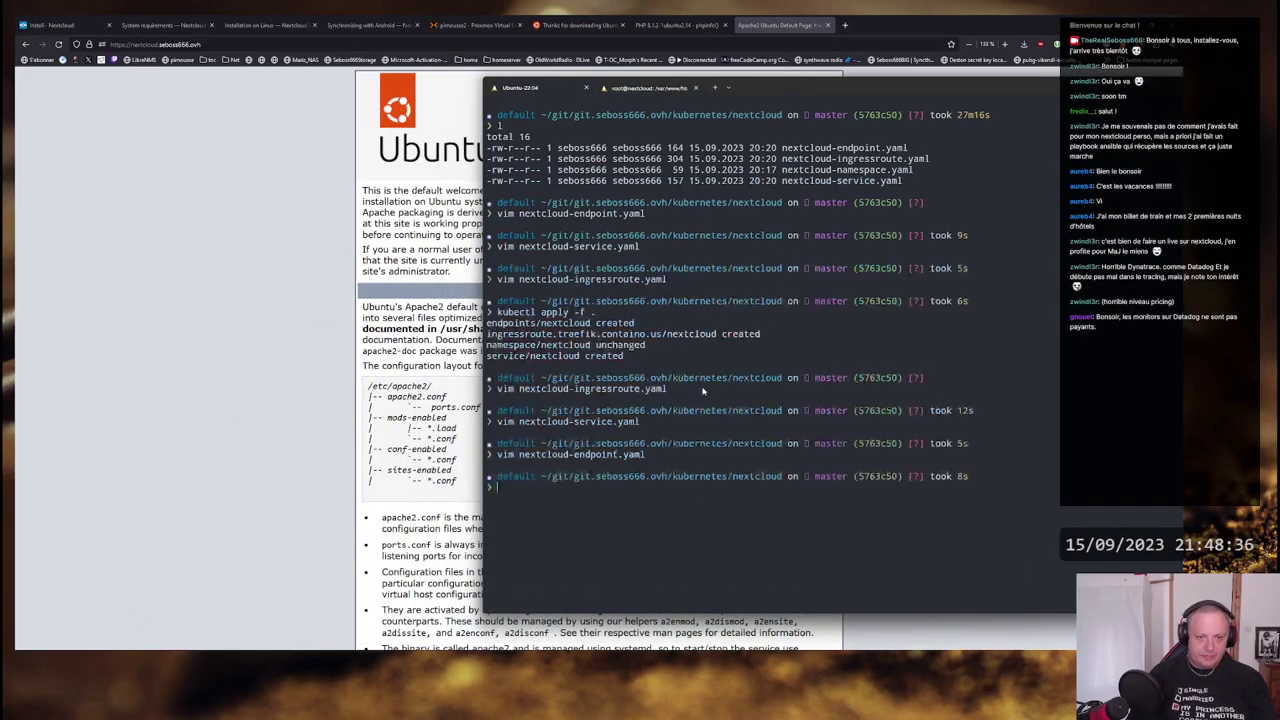
text(vim nextcloud-i)
key(Tab)
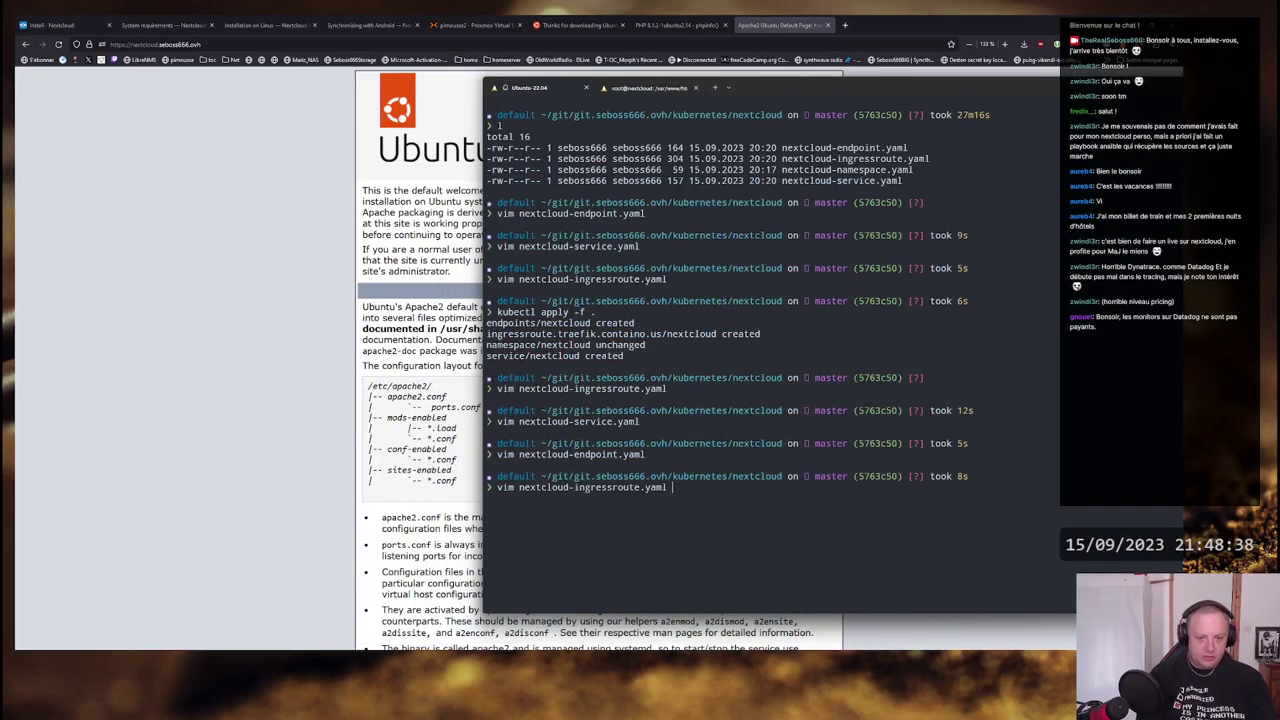
key(Return)
- Add a '- web' entry point above websecure and save the ingress route file
click(555, 180)
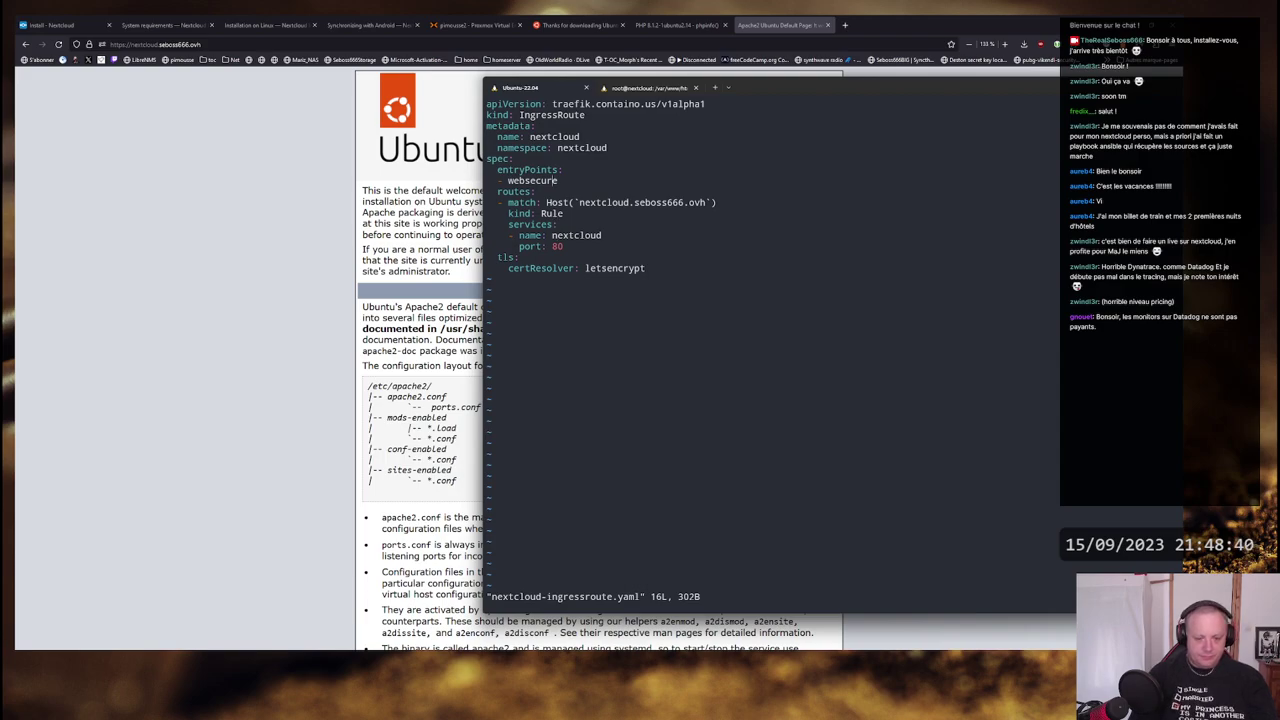
key(i)
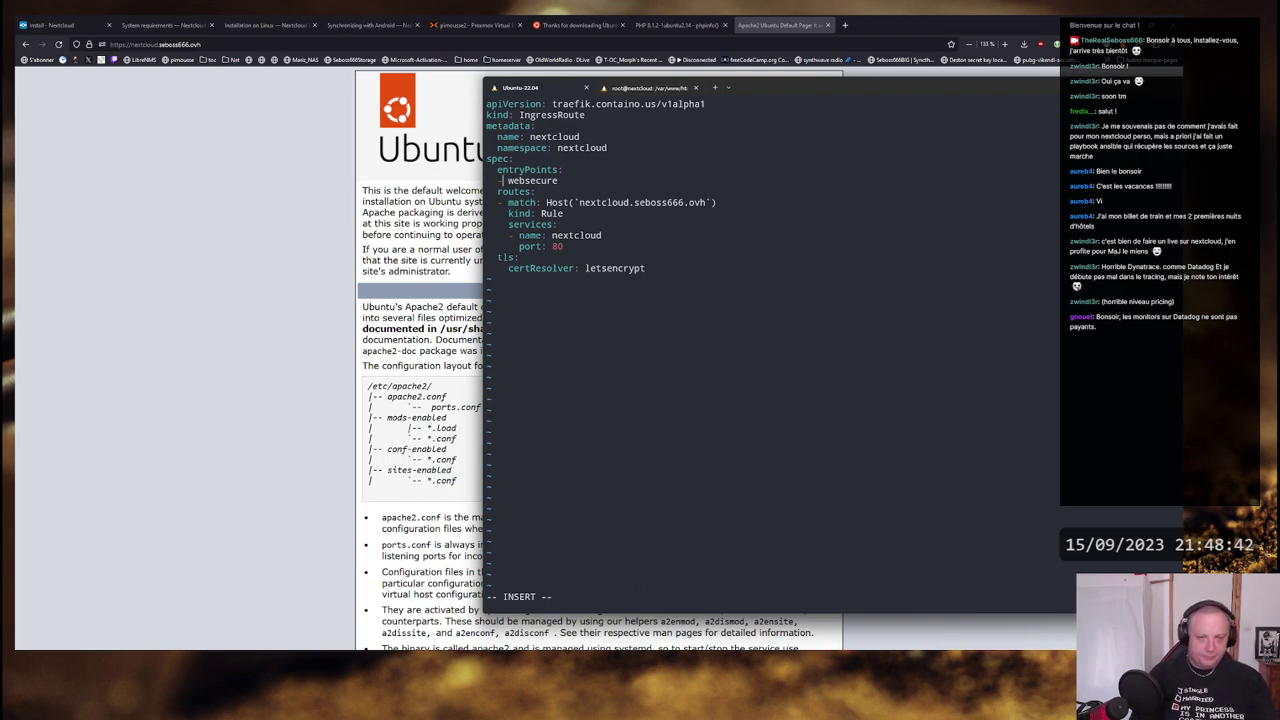
text(- )
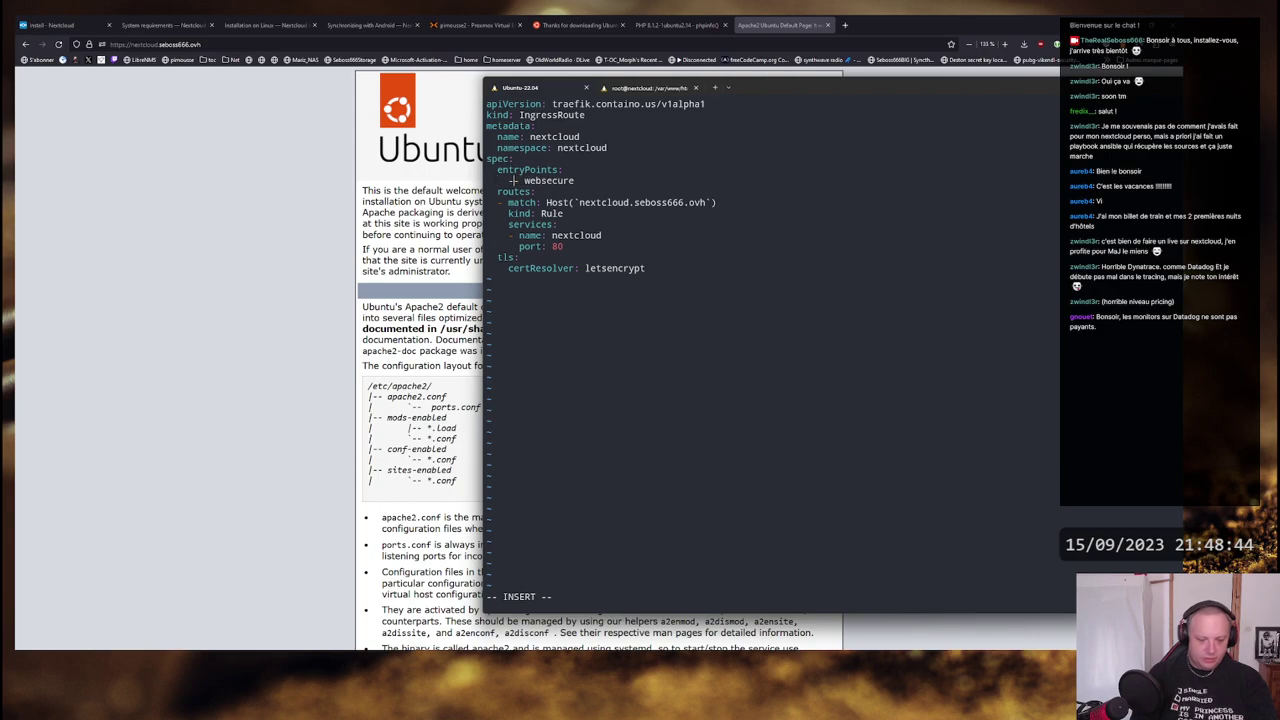
text(web)
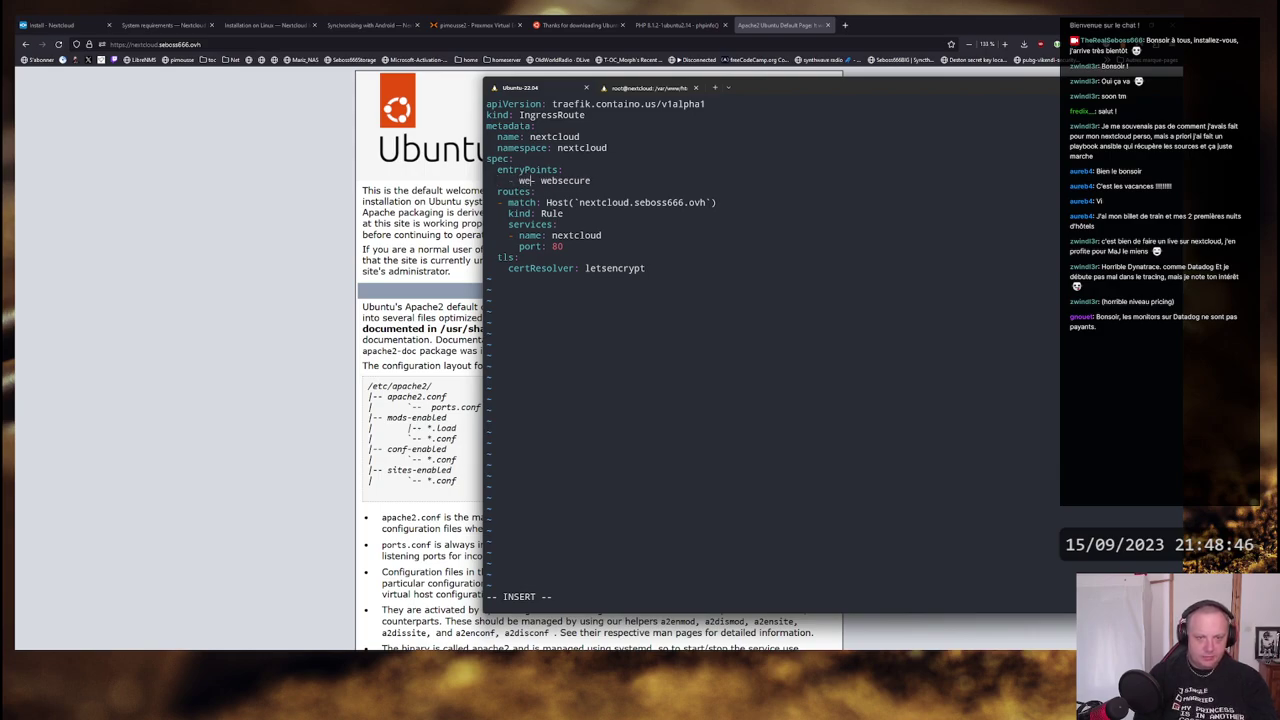
key(Return)
key(BackSpace)
key(BackSpace)
text(- websecure)
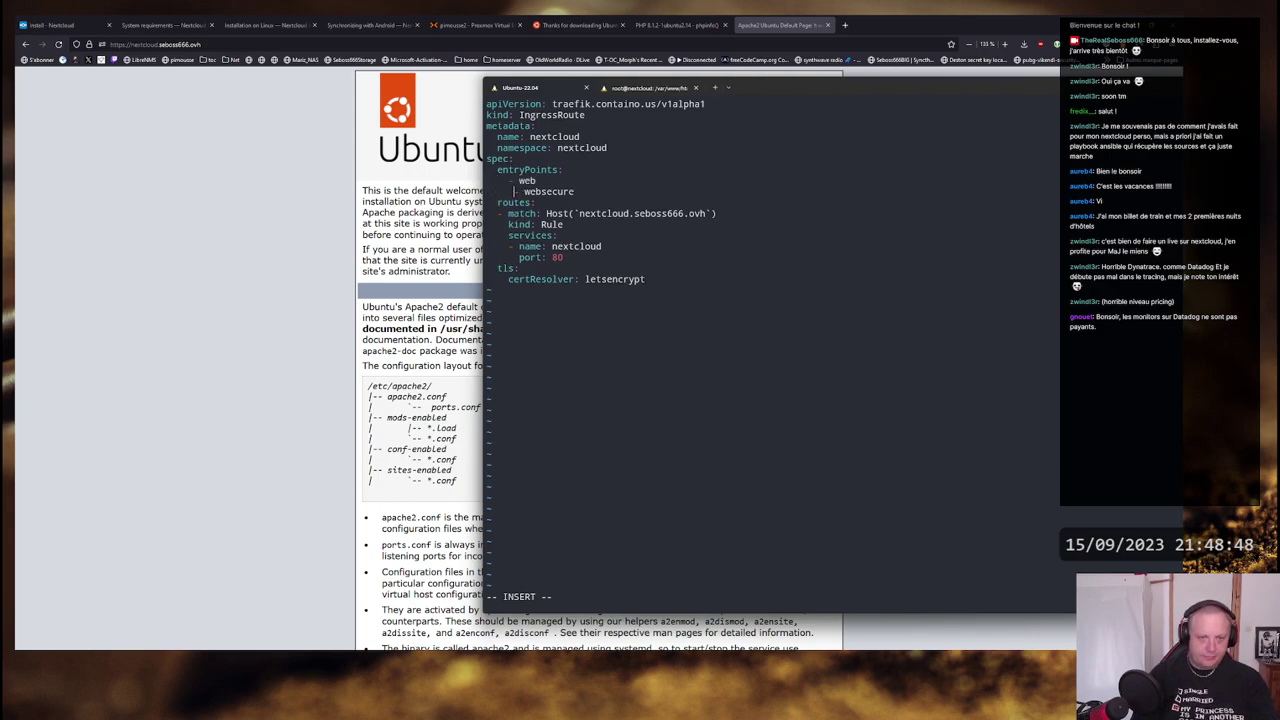
key(Escape)
text(:wq)
key(Return)
- Reapply the manifests with kubectl apply and reload the Nextcloud page to test the route
text(k)
key(Up)
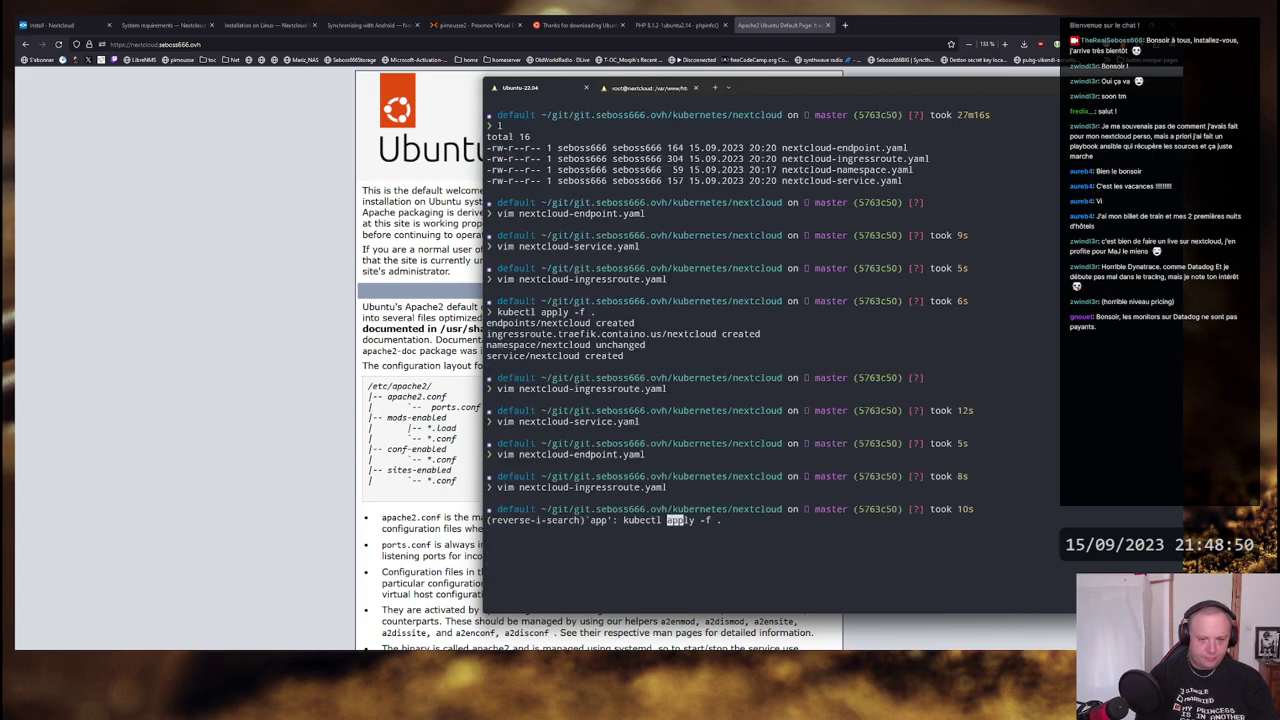
key(Return)
click(190, 168)
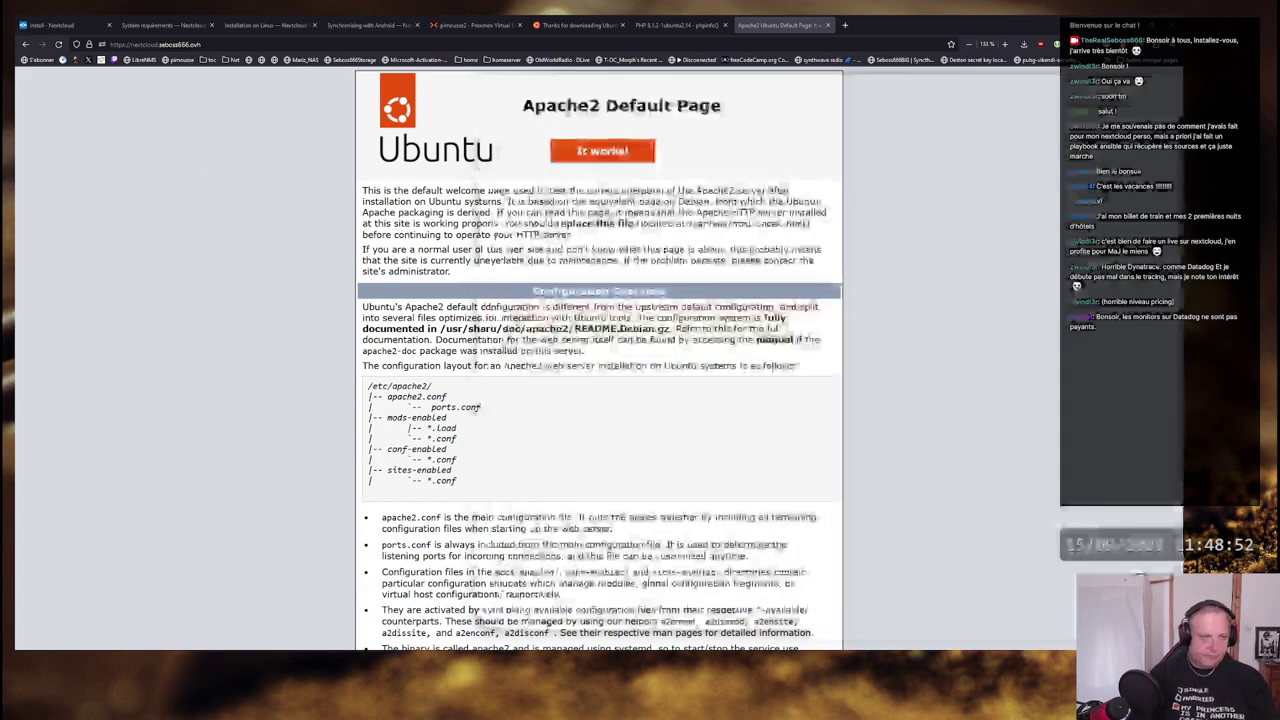
key(F5)
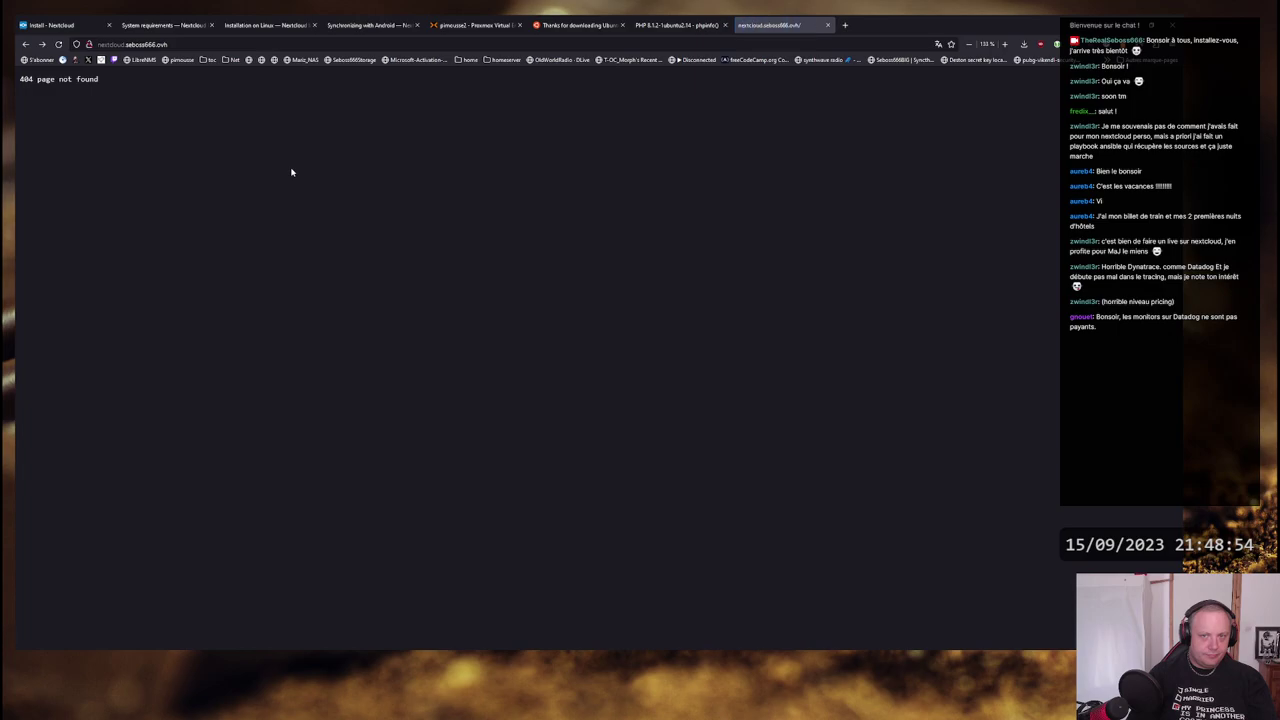
key(alt+Tab)
- Reopen nextcloud-ingressroute.yaml to review it, then quit vim without saving
click(247, 331)
key(alt+Tab)
key(Up)
key(Up)
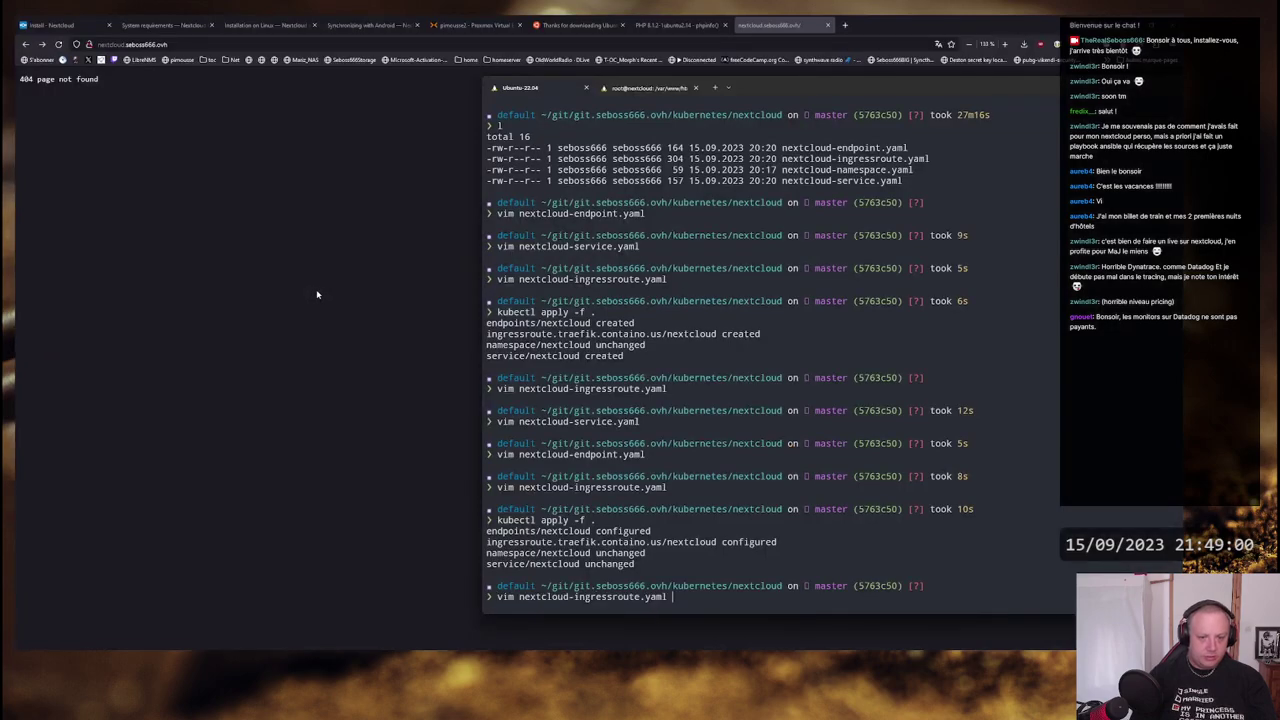
key(Return)
key(Up)
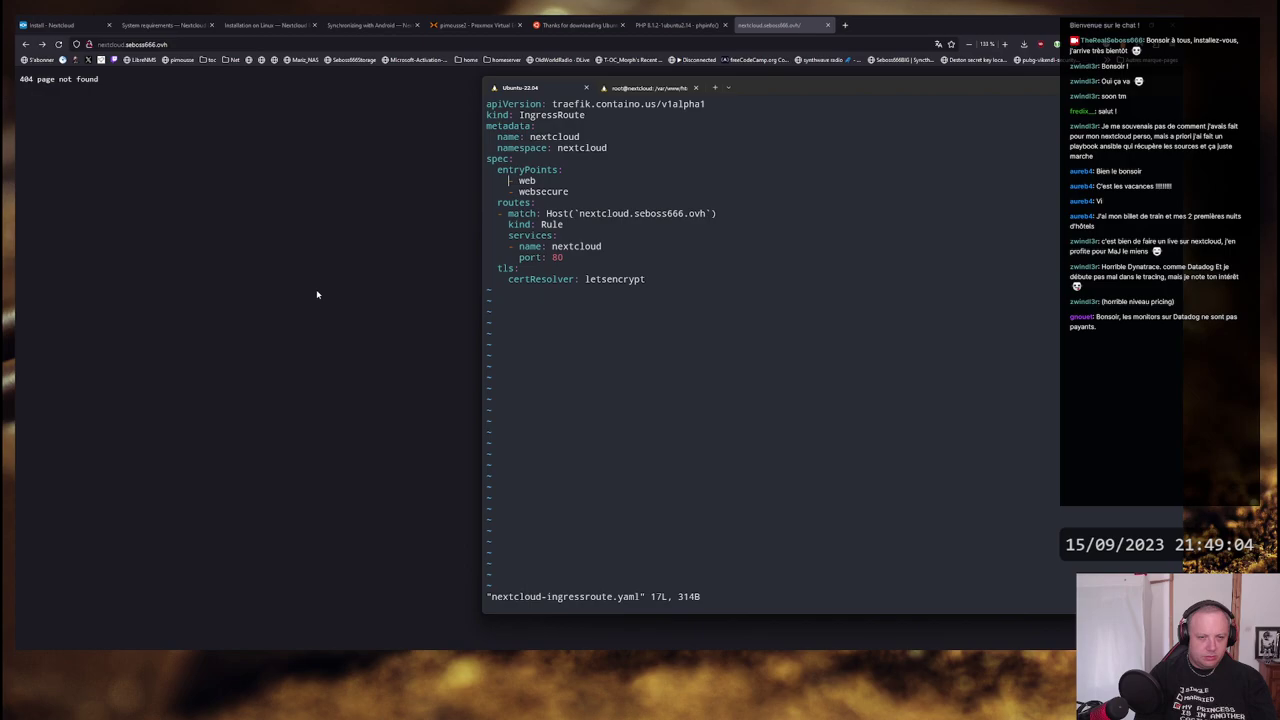
text(:q)
key(Return)
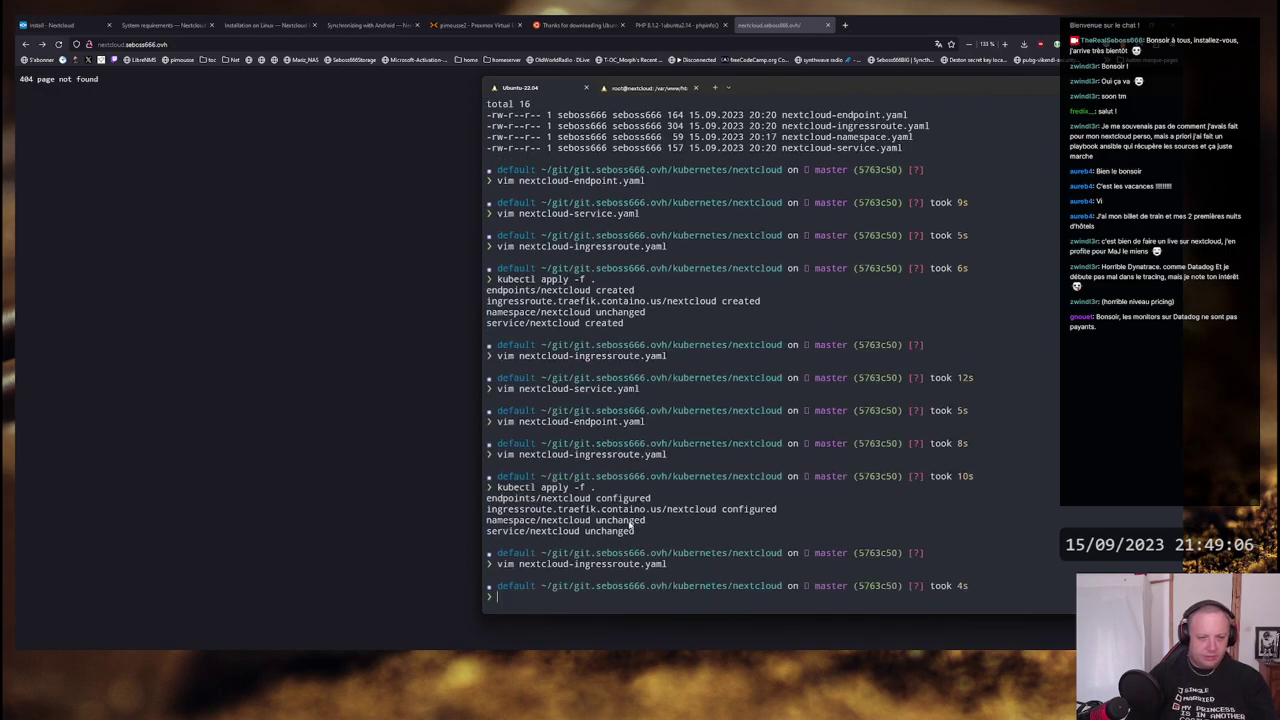
- Clear the half-typed 'kubectl get end' command and launch k9s
text(kubectl get en)
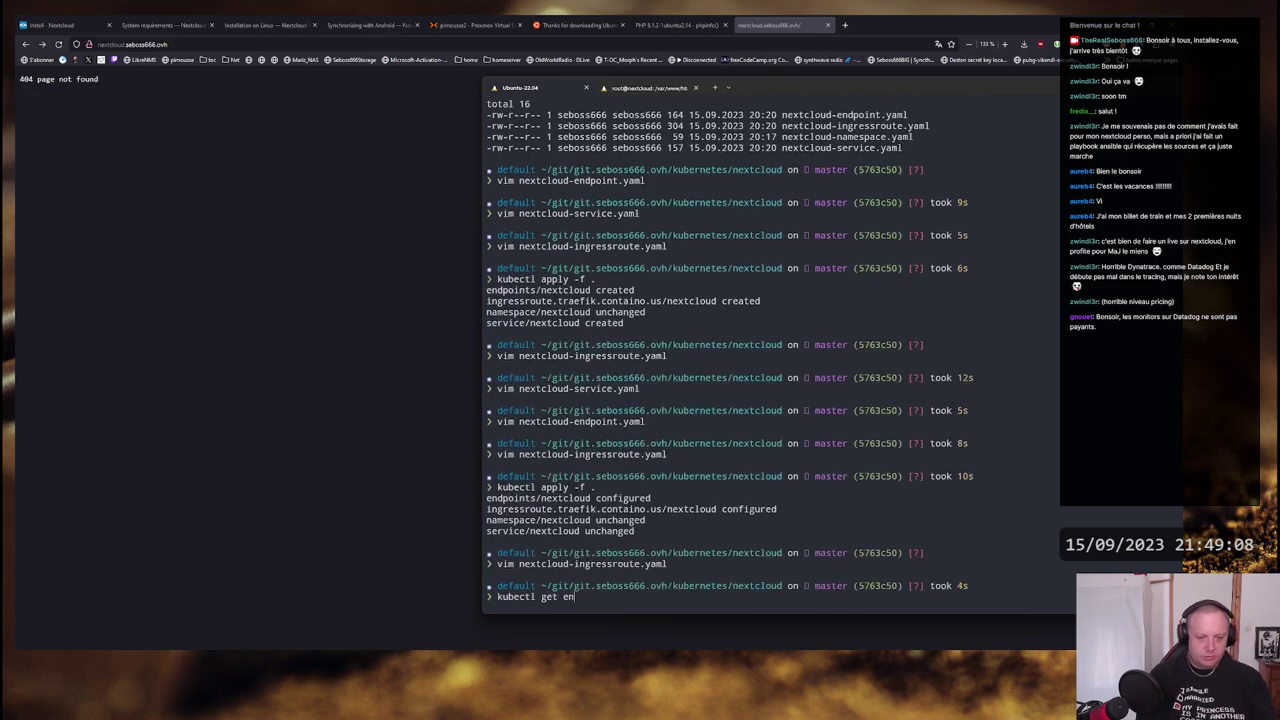
text(d)
key(BackSpace)
key(BackSpace)
key(BackSpace)
key(BackSpace)
key(BackSpace)
key(BackSpace)
key(BackSpace)
key(BackSpace)
key(BackSpace)
key(BackSpace)
key(BackSpace)
key(BackSpace)
key(BackSpace)
key(BackSpace)
key(BackSpace)
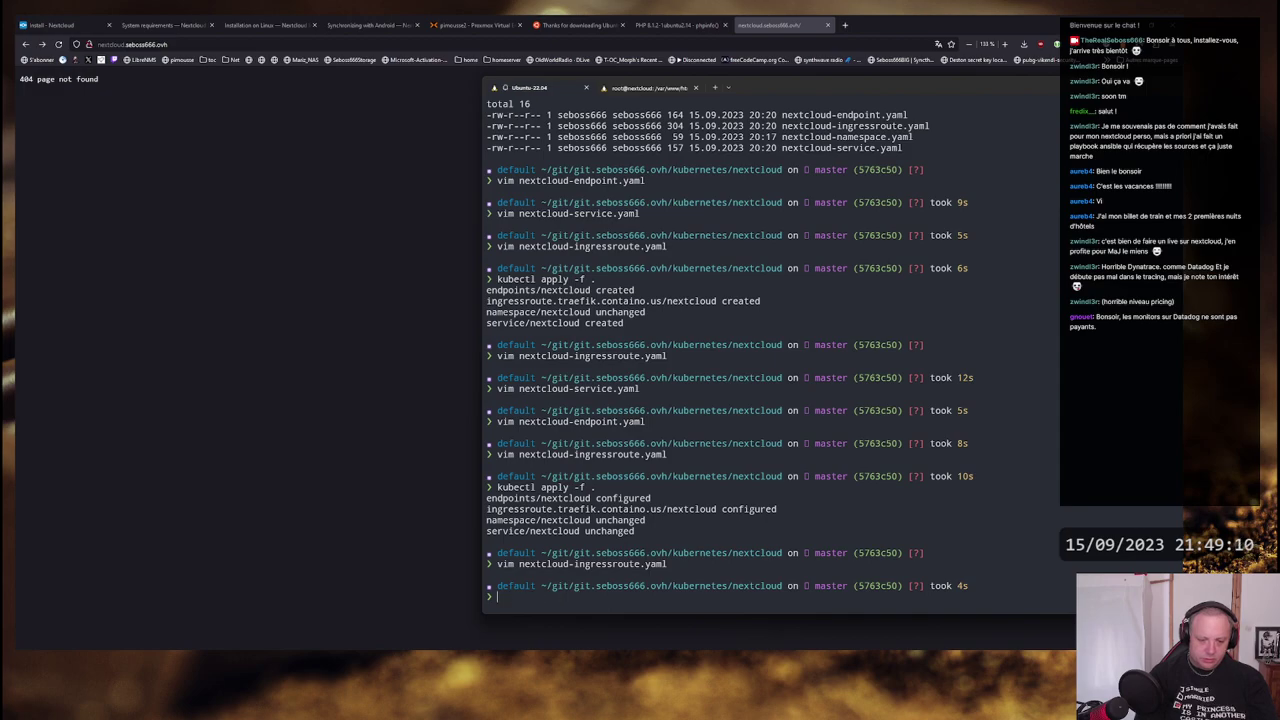
text(k9s)
key(Return)
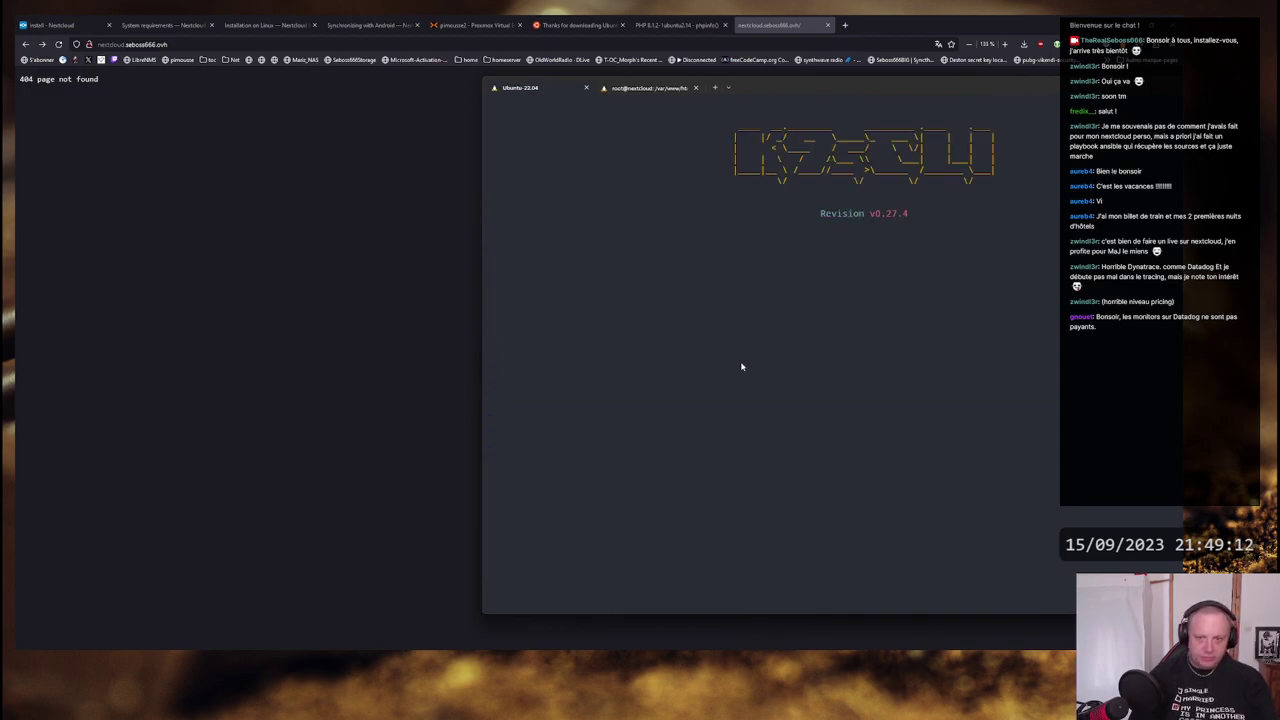
- In k9s, list namespaces with :ns and open the traefik namespace's pods
text(:ns)
key(Return)
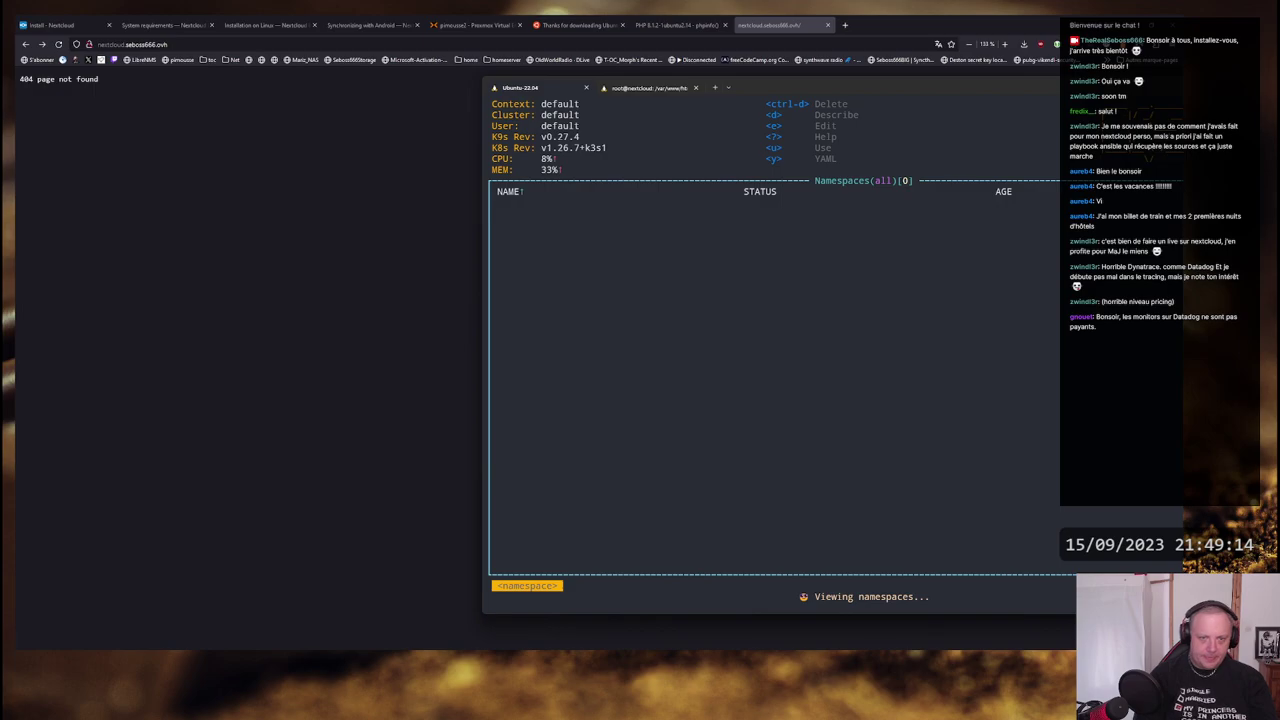
key(Down)
key(Down)
key(Down)
key(Down)
key(Down)
key(Down)
key(Down)
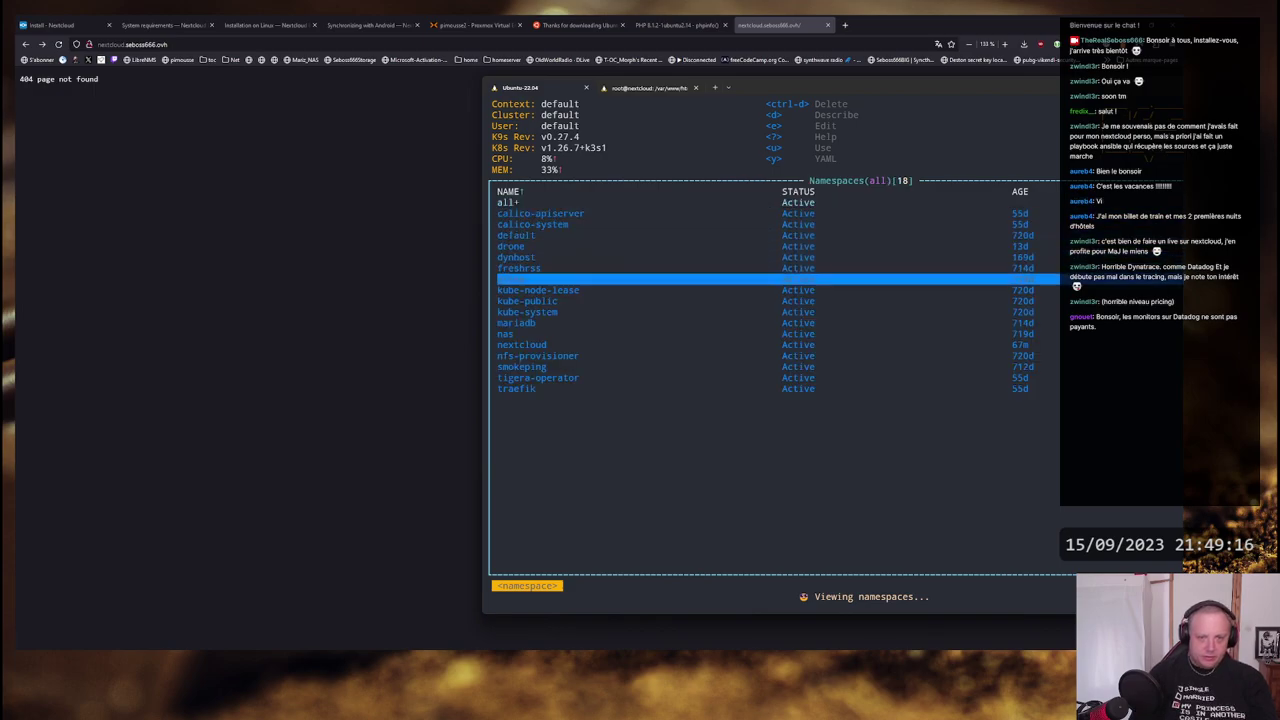
key(Down)
key(Down)
key(Down)
key(Down)
key(Down)
key(Down)
key(Up)
key(Up)
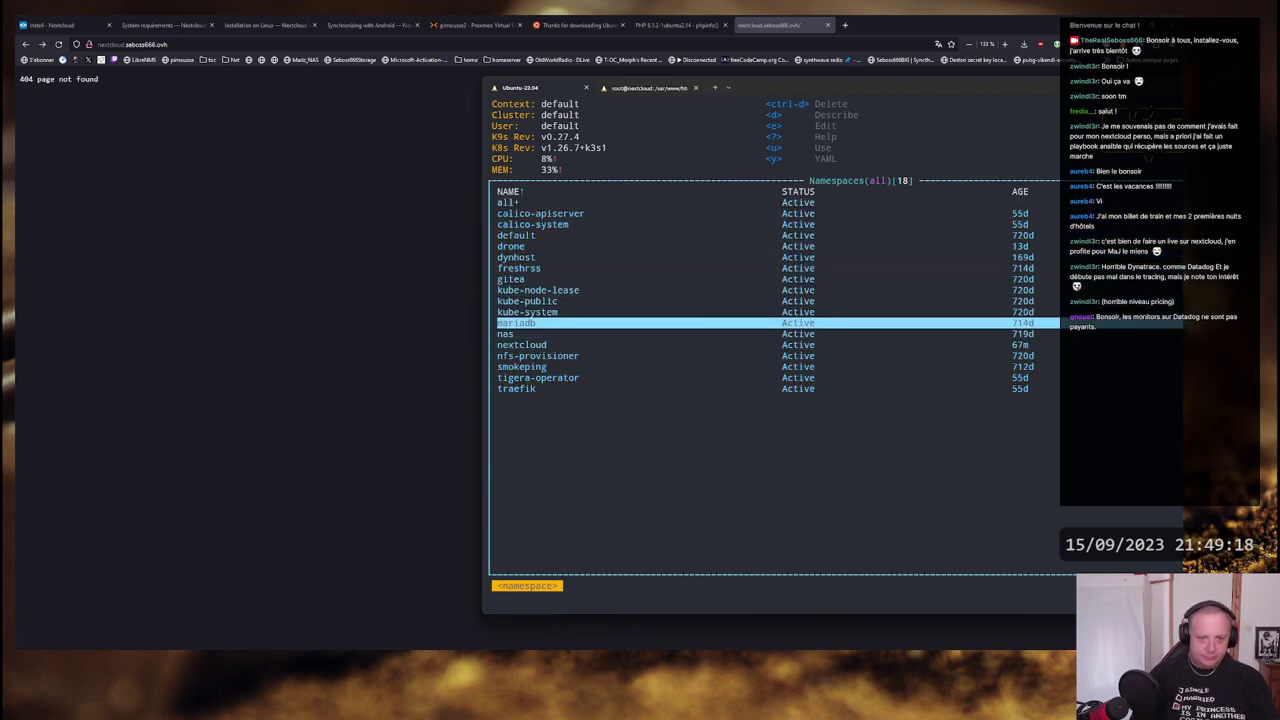
key(Down)
key(Down)
key(Down)
key(Down)
key(Down)
key(Down)
key(Return)
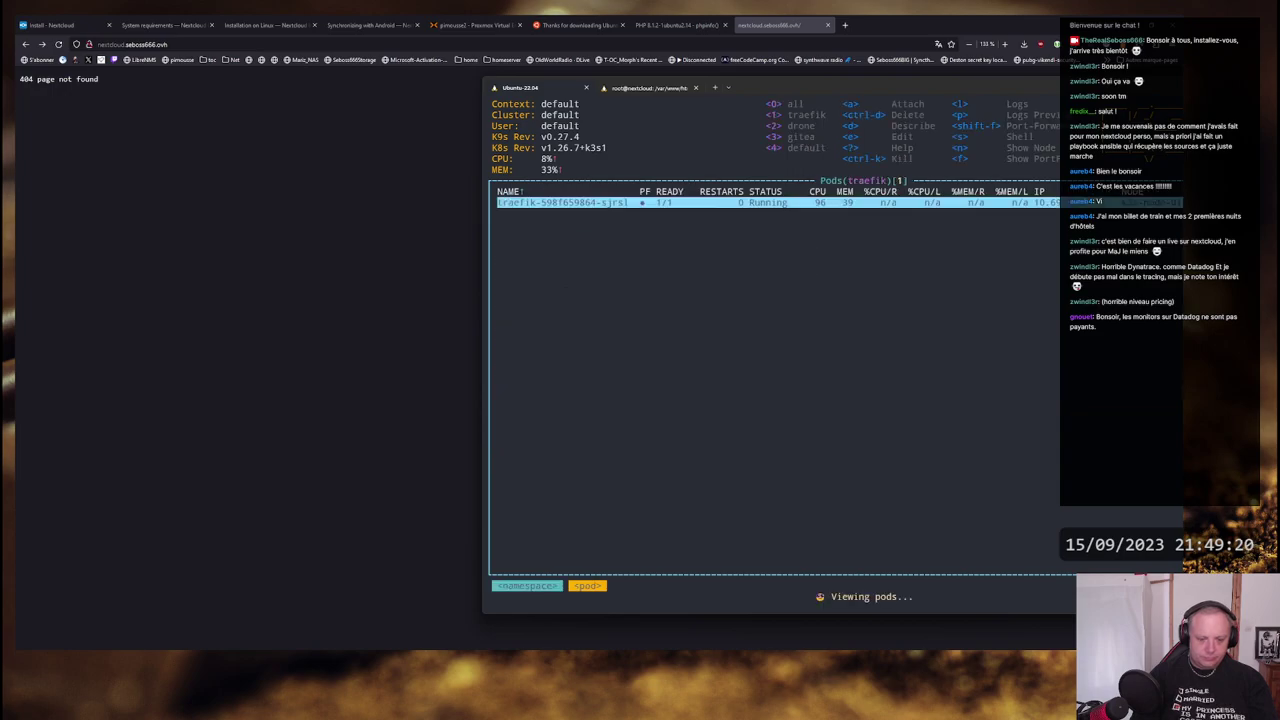
- Browse traefik's configmaps and secrets, trying entrypoints and volume resources along the way
text(:cm)
key(Return)
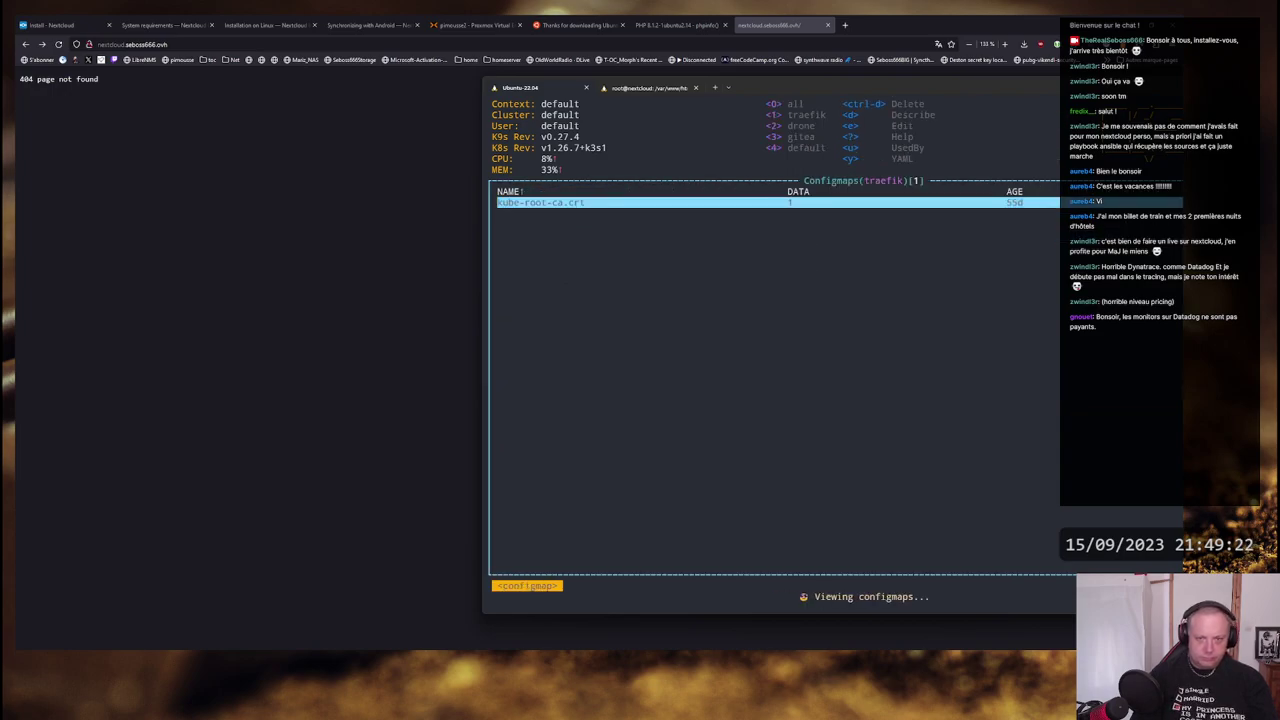
text(:entry)
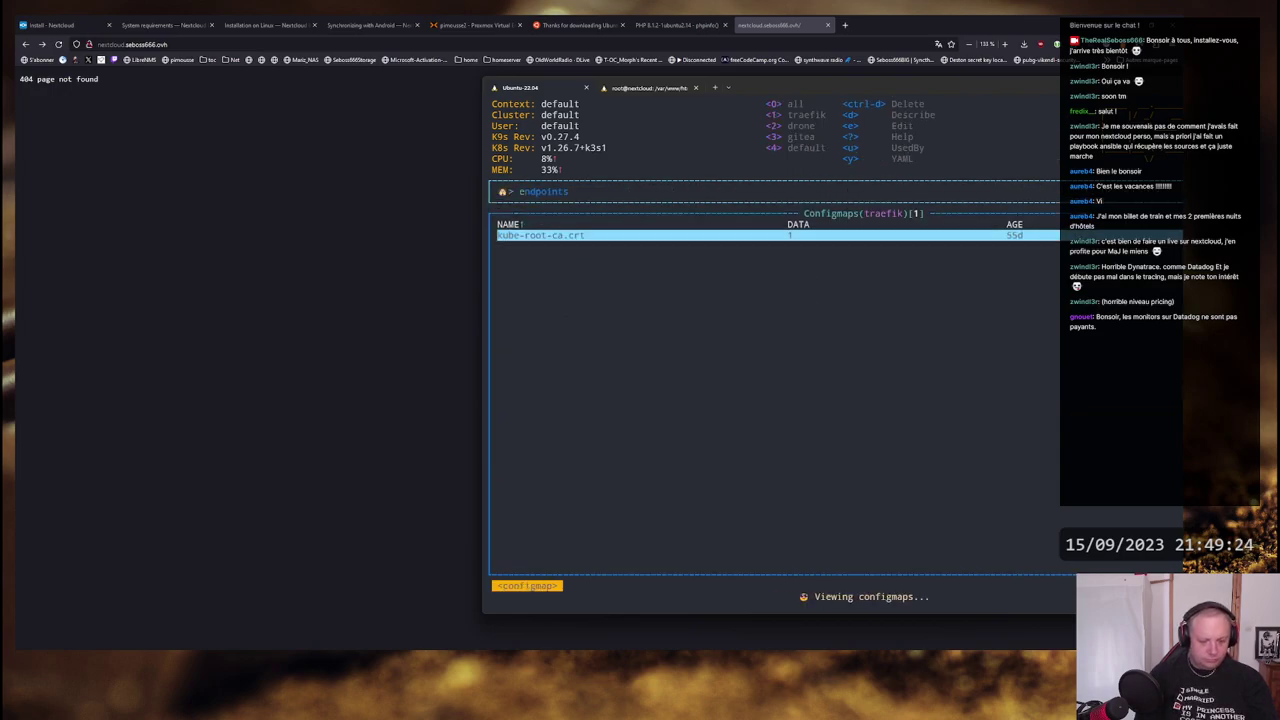
text(poi)
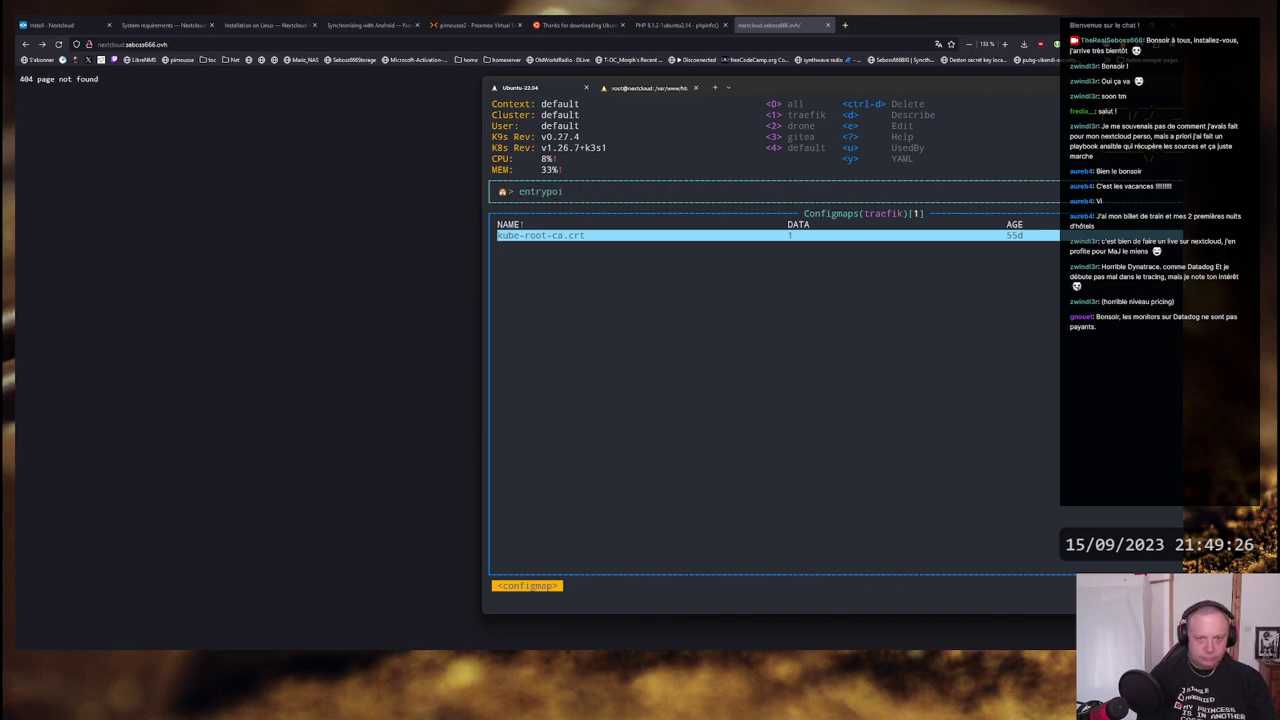
text(nts)
key(Return)
key(Return)
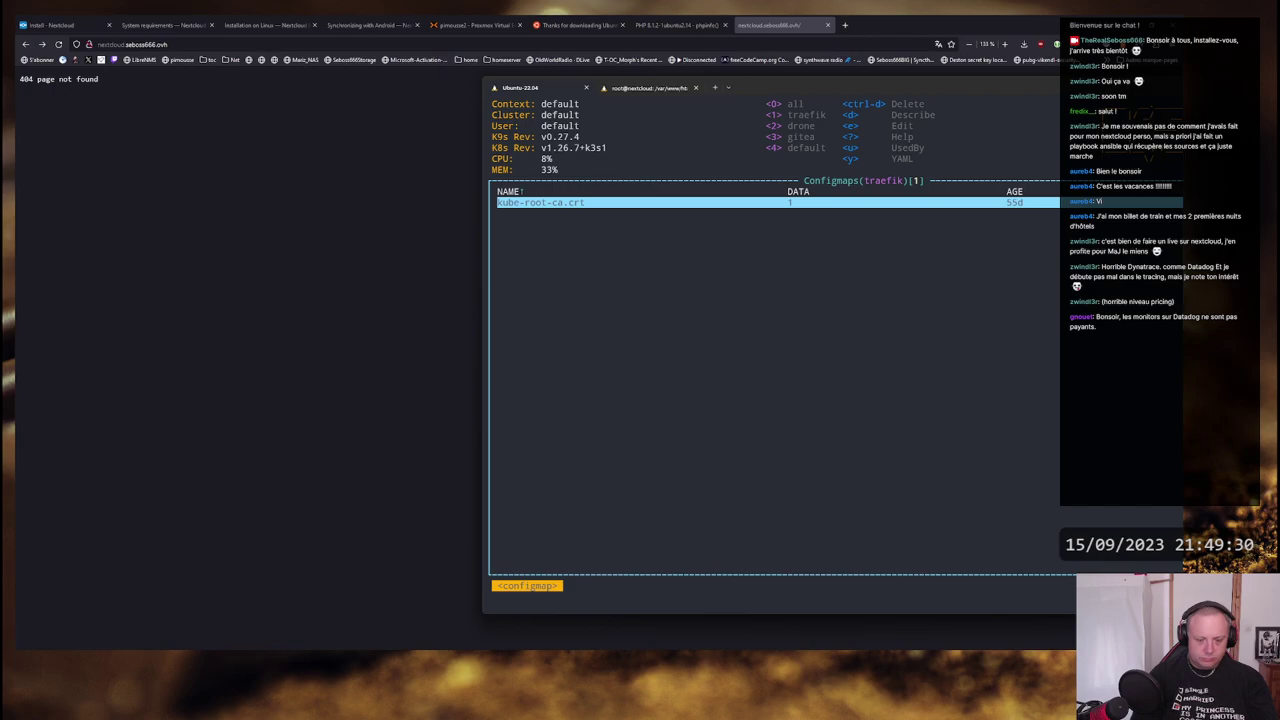
key(colon)
text(secrets)
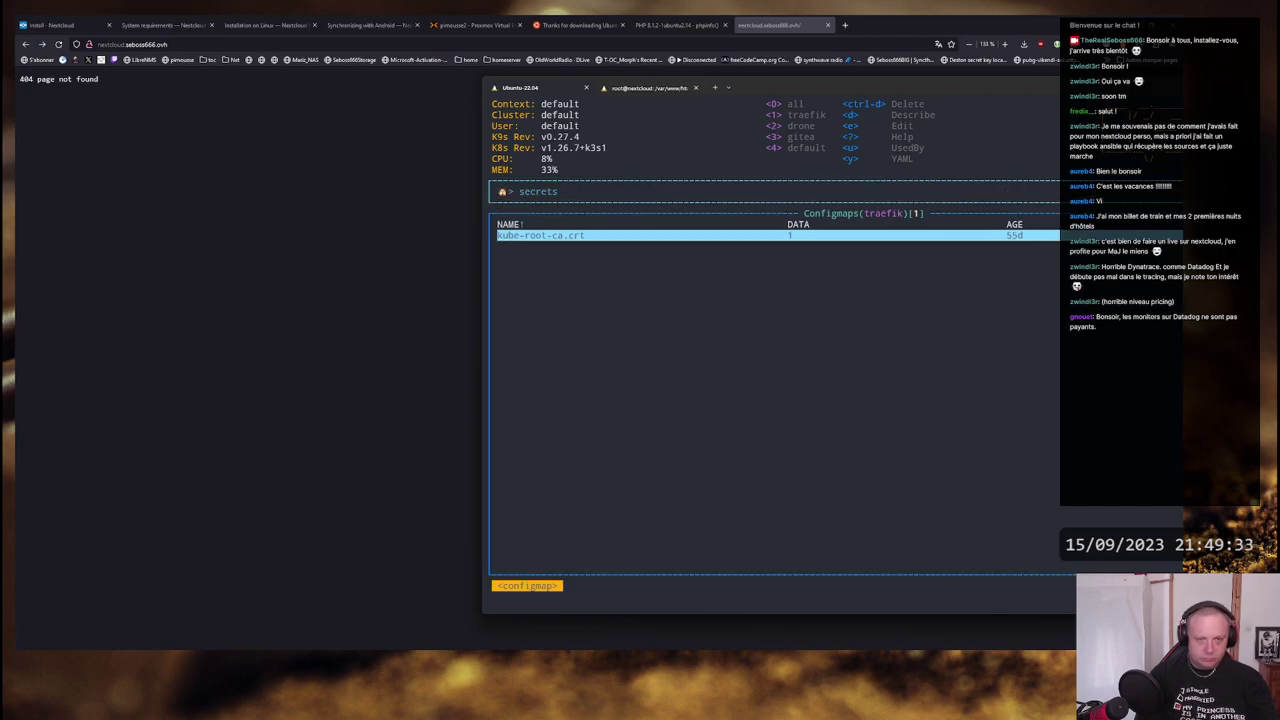
key(Return)
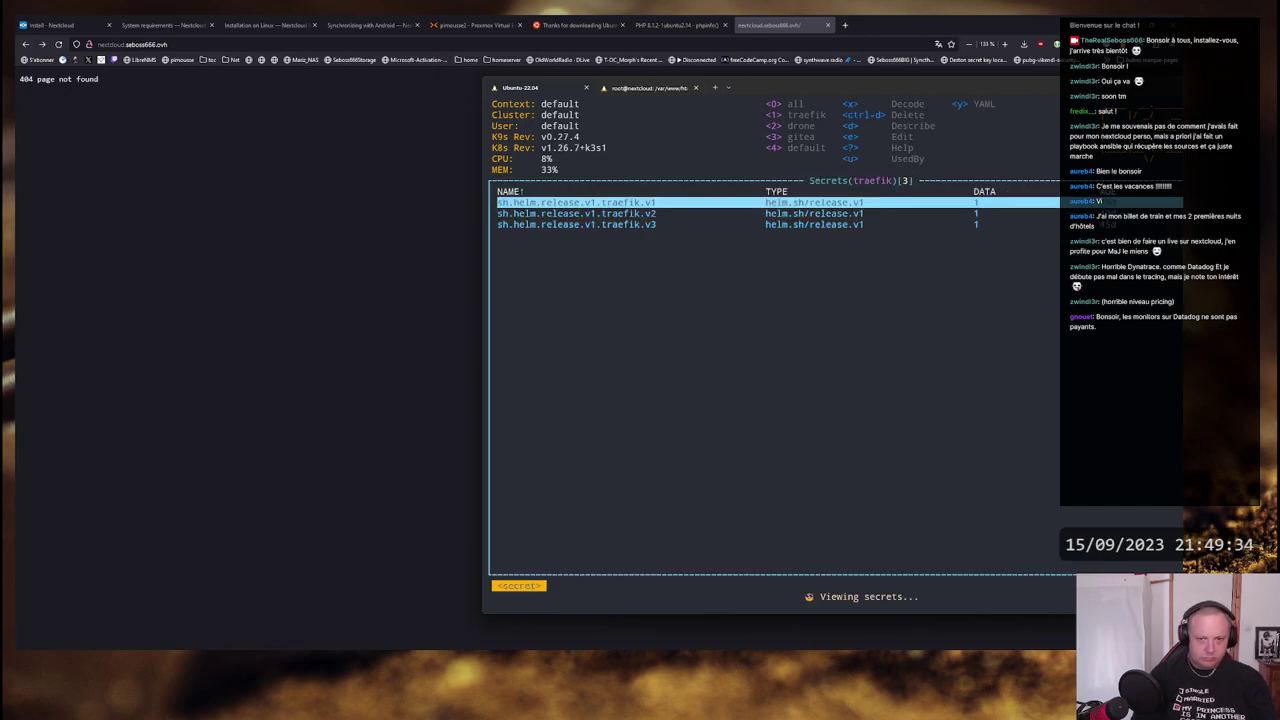
text(volume)
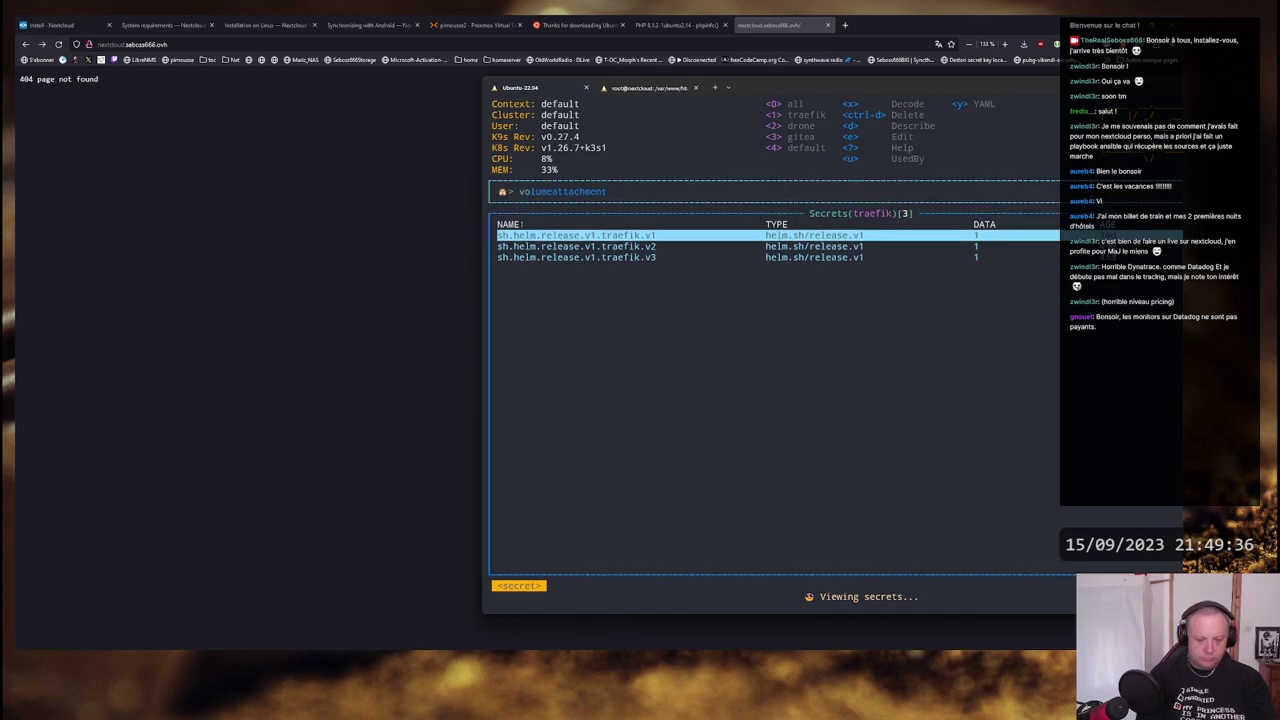
key(Return)
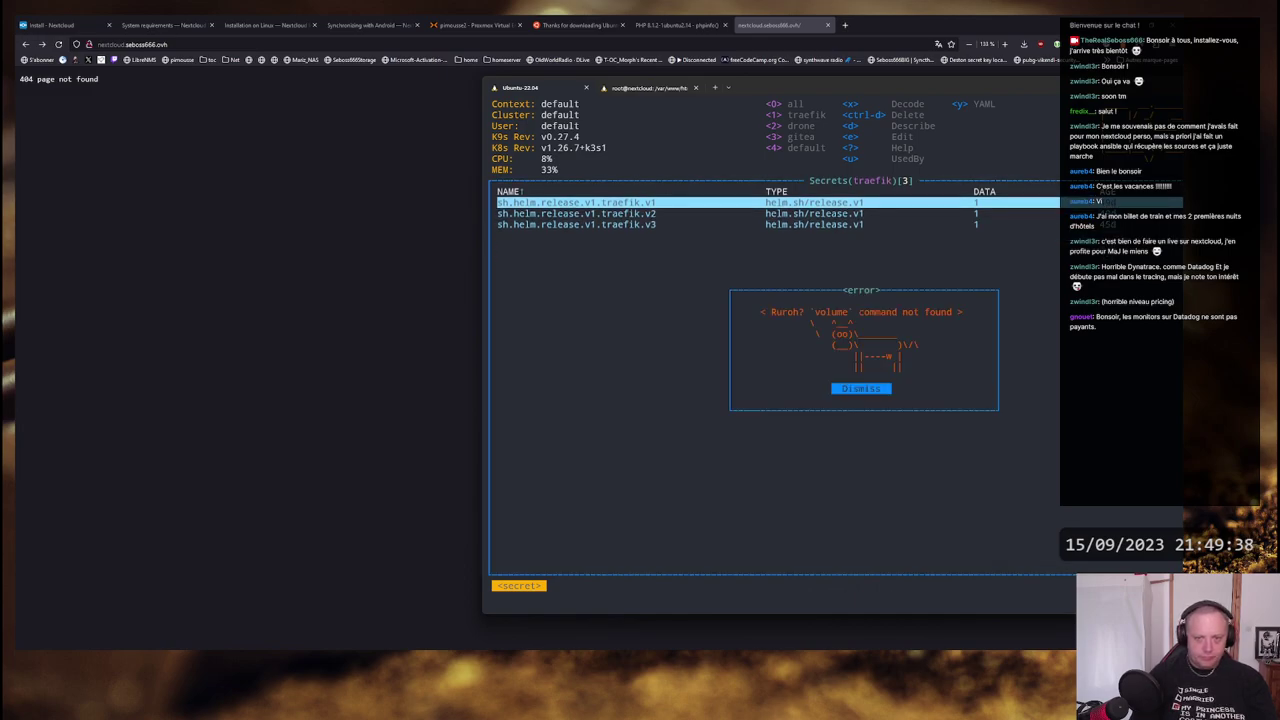
key(Return)
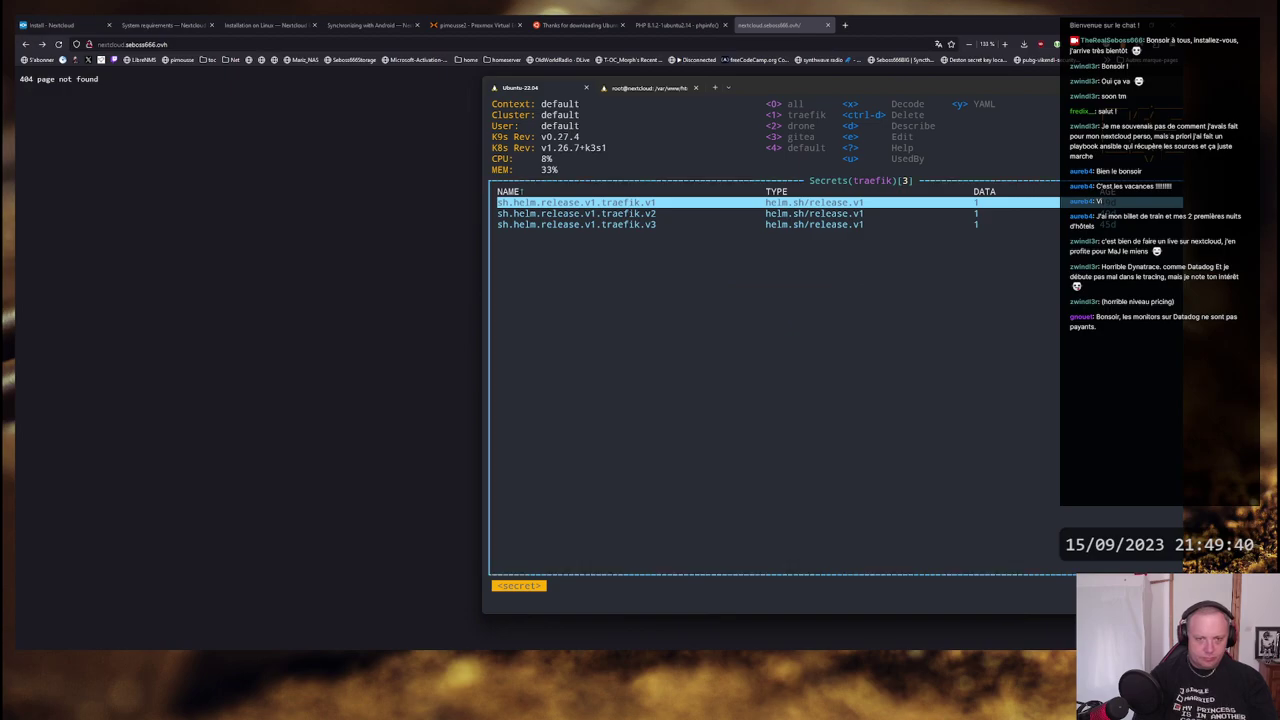
- Describe the traefik PVC, bound at 128Mi on nfs-client-new, then return to the browser
text(:pvc)
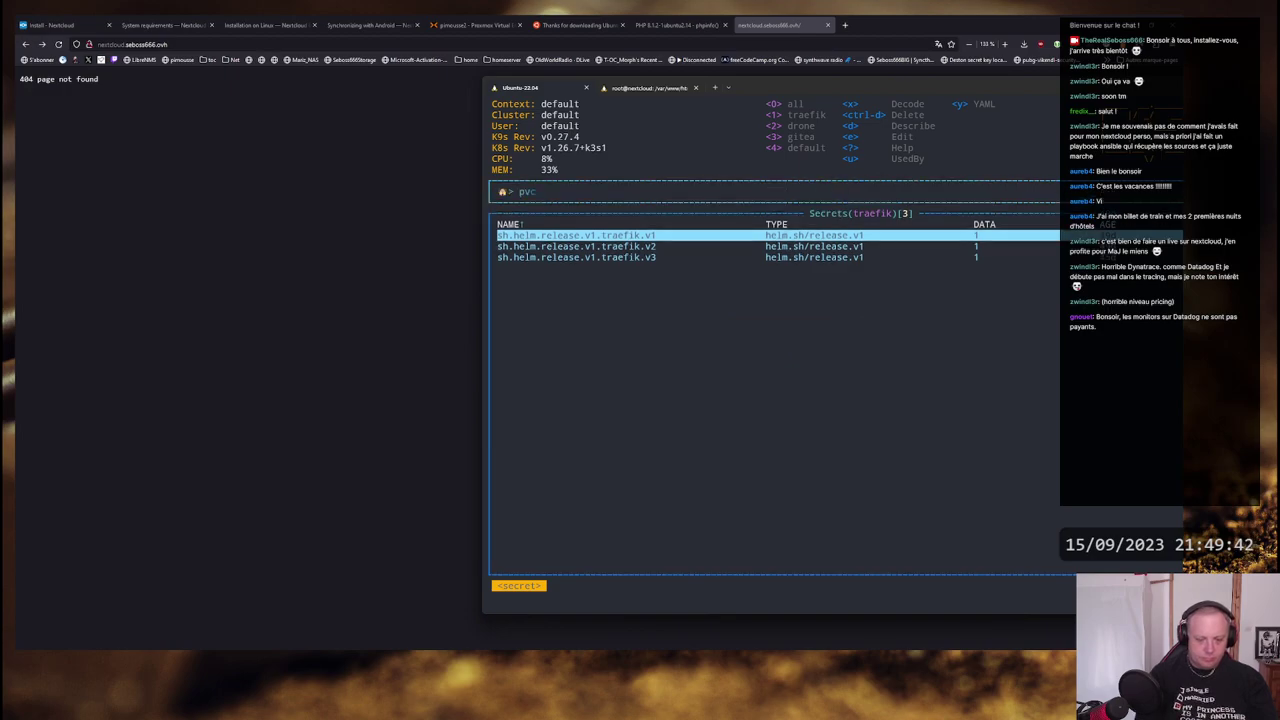
key(Return)
key(d)
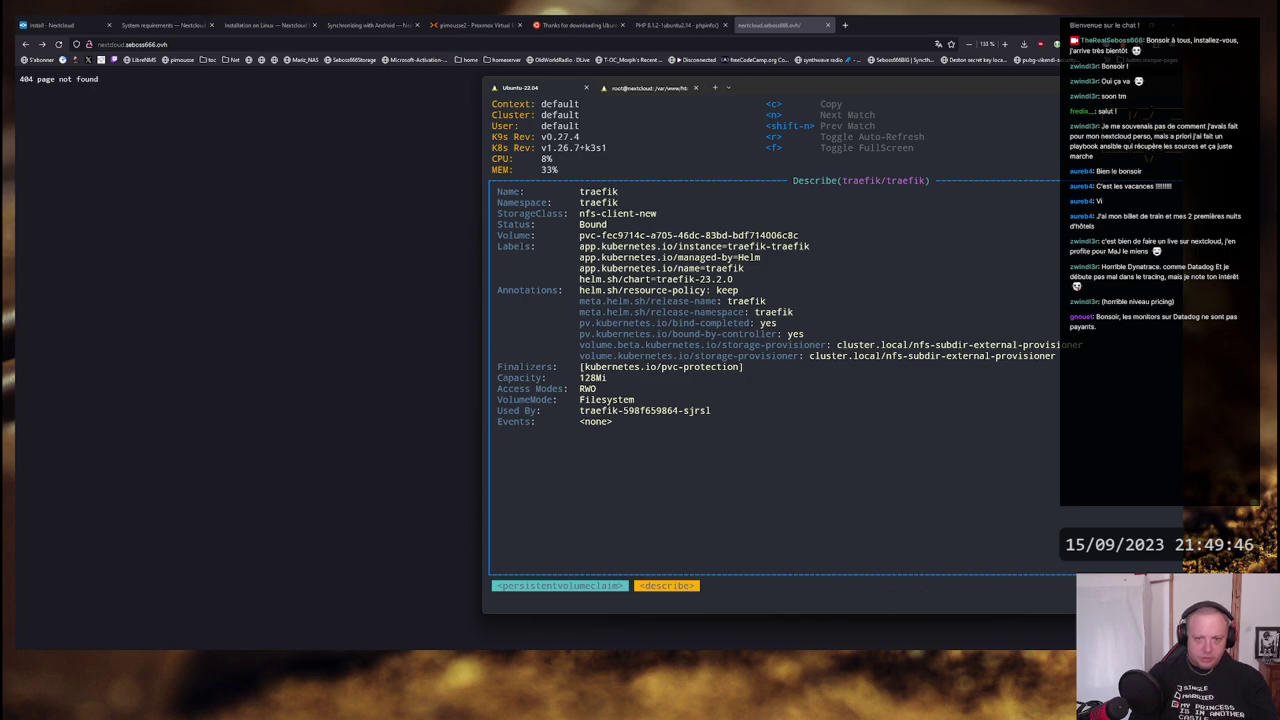
key(Escape)
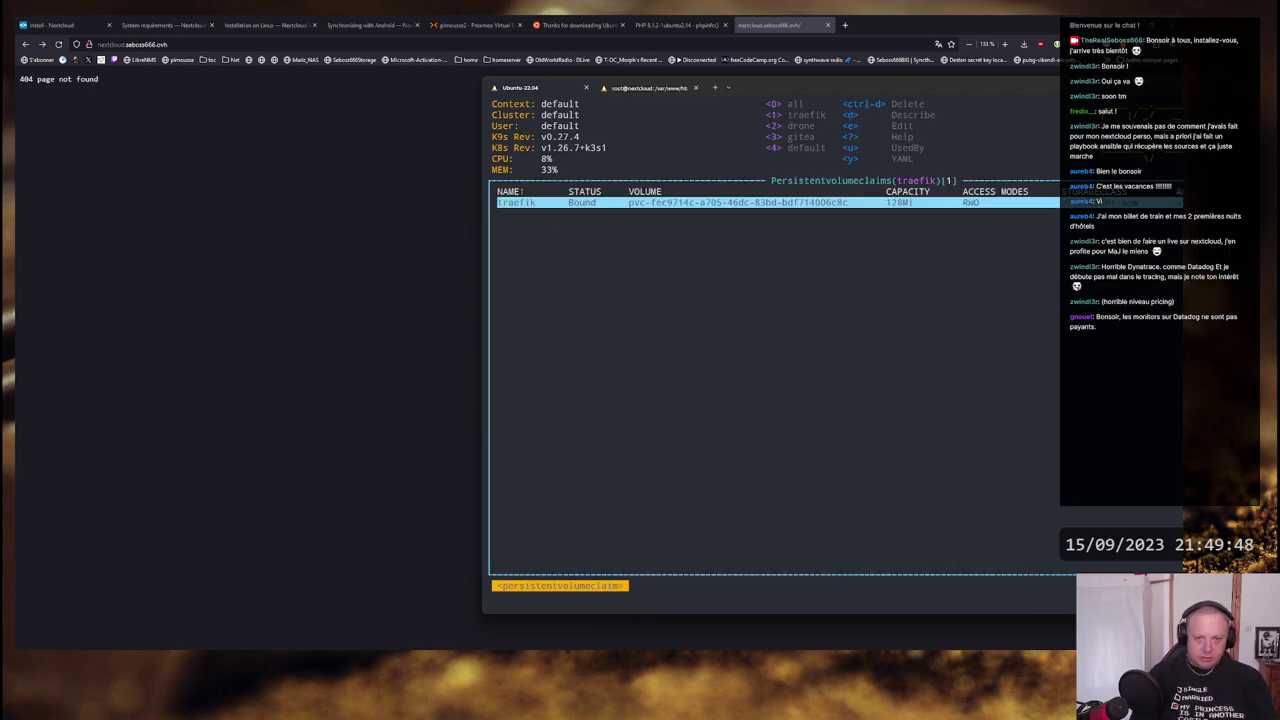
key(alt+Tab)
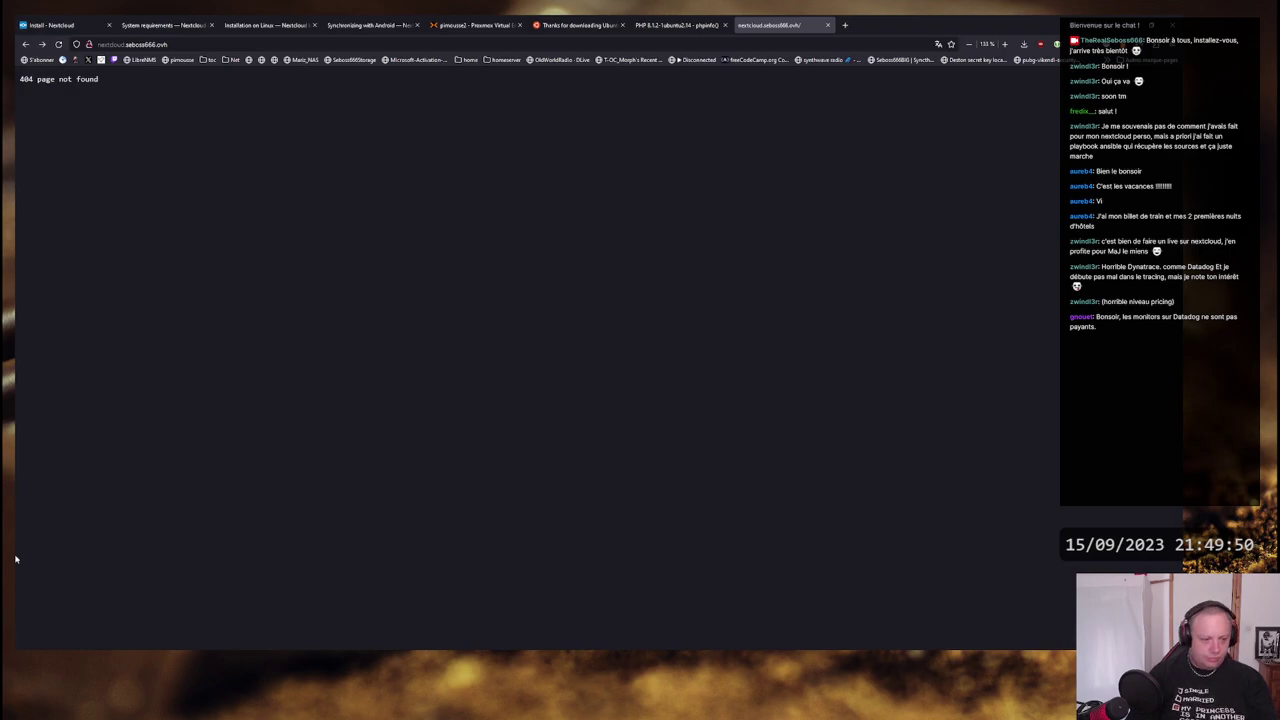
- Quit k9s and open the traefik-ingress values.yaml file in vim
key(alt+Tab)
key(ctrl+c)
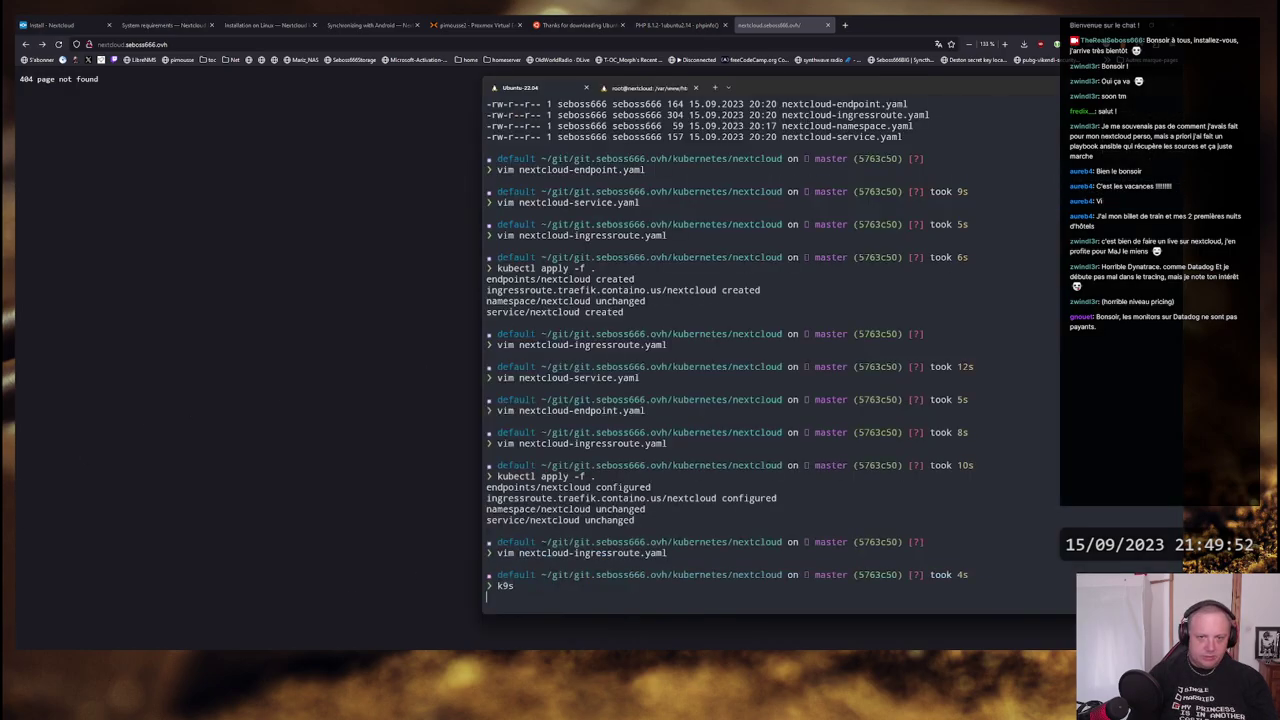
text(vim .)
key(BackSpace)
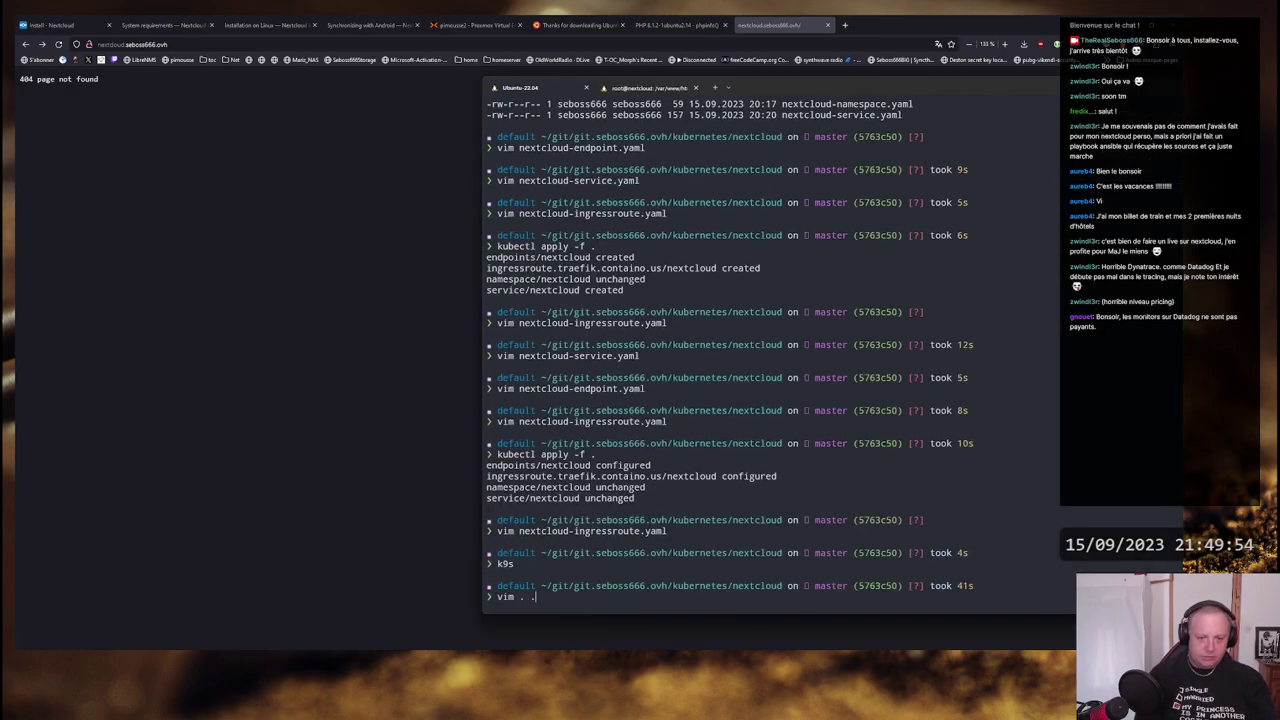
text(./tre)
key(Tab)
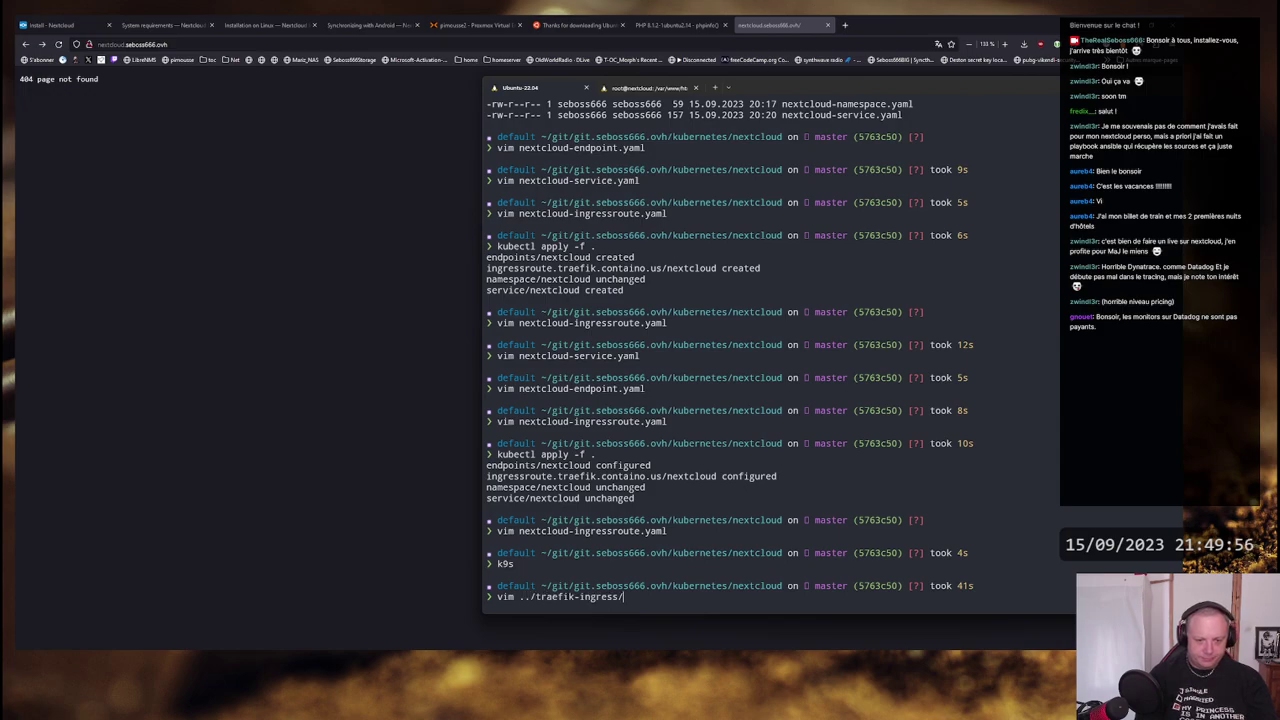
key(Tab)
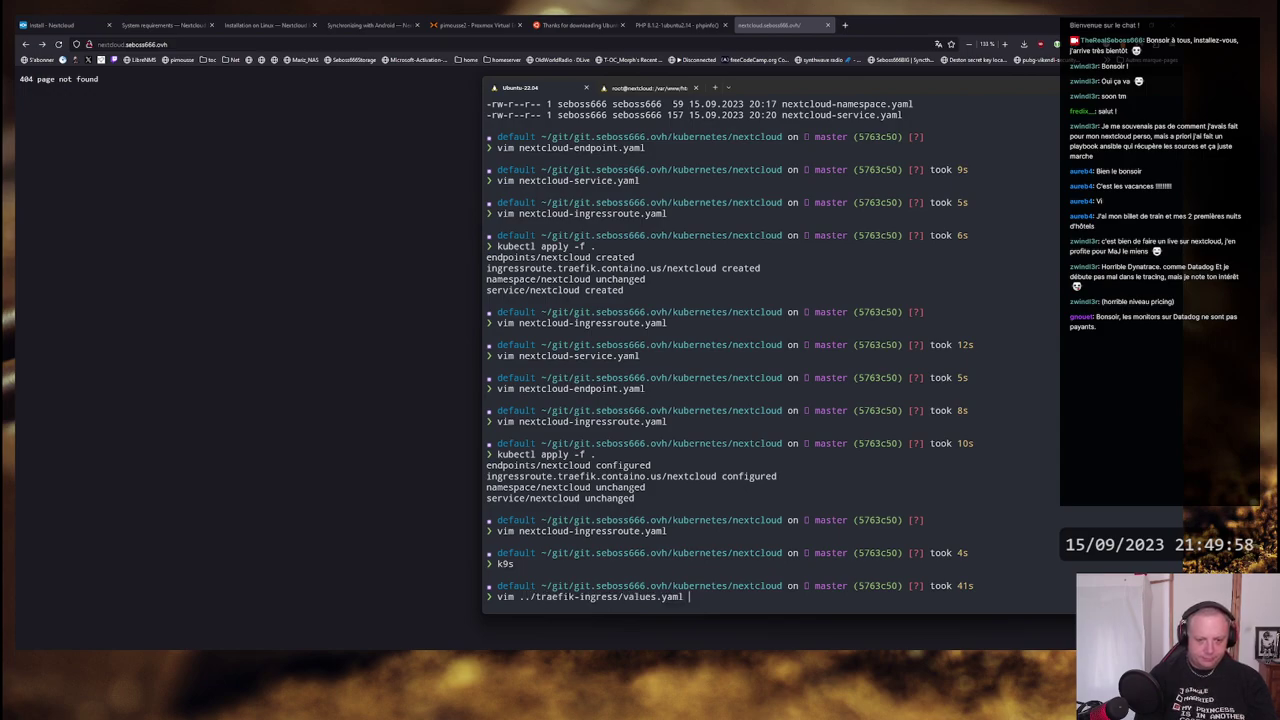
key(Return)
- Review the storageClass, initContainers, data volume and entryPoint lines, then quit vim unchanged
click(487, 125)
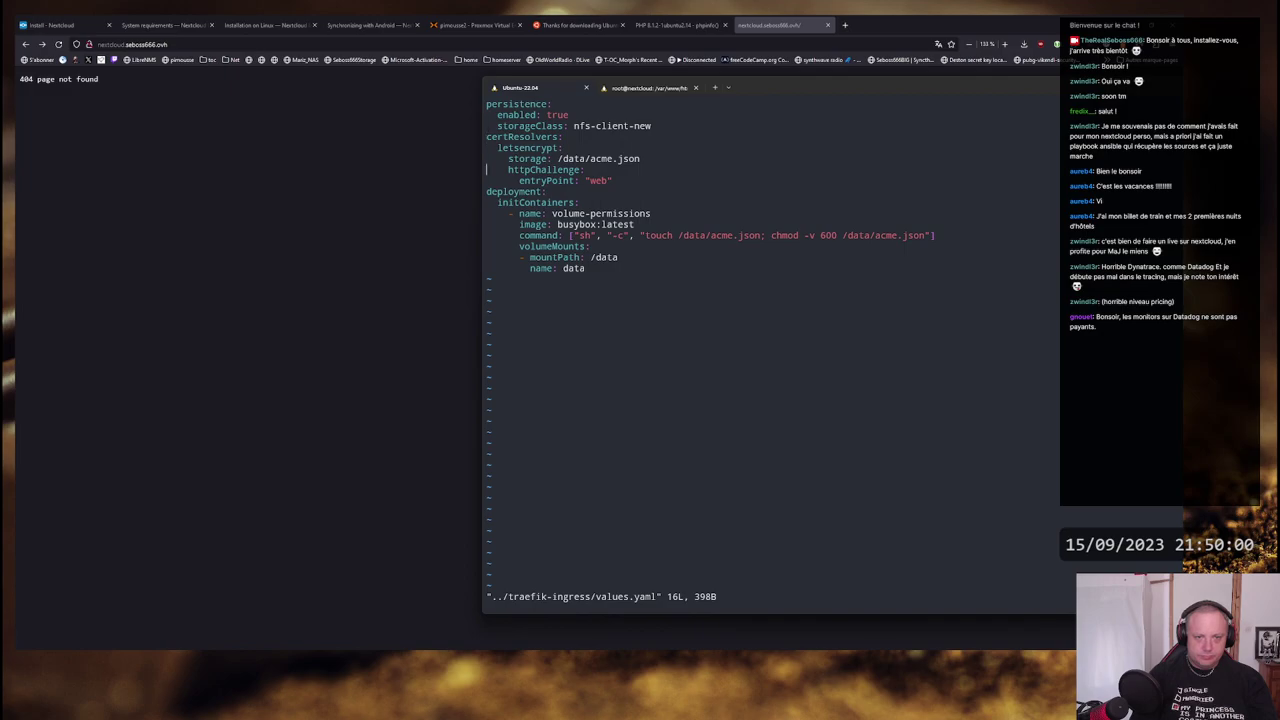
click(487, 202)
click(487, 268)
click(487, 202)
click(487, 180)
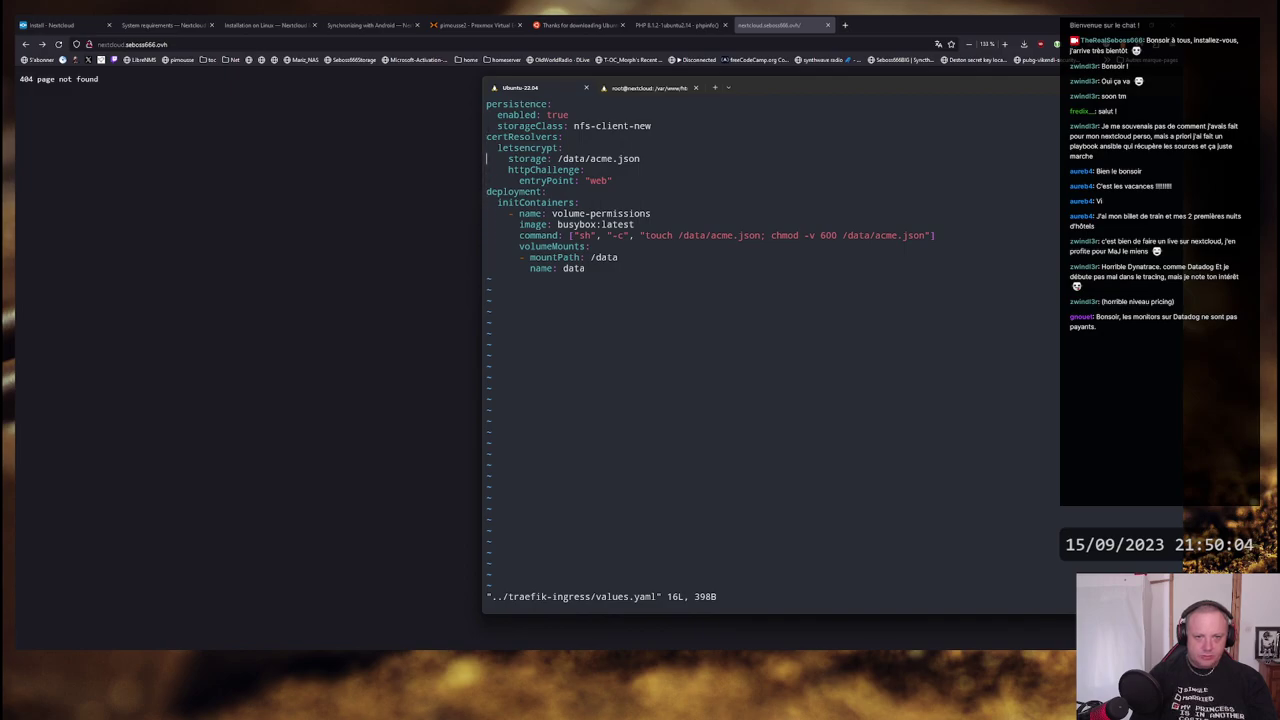
click(487, 180)
click(608, 180)
text(:q)
key(Return)
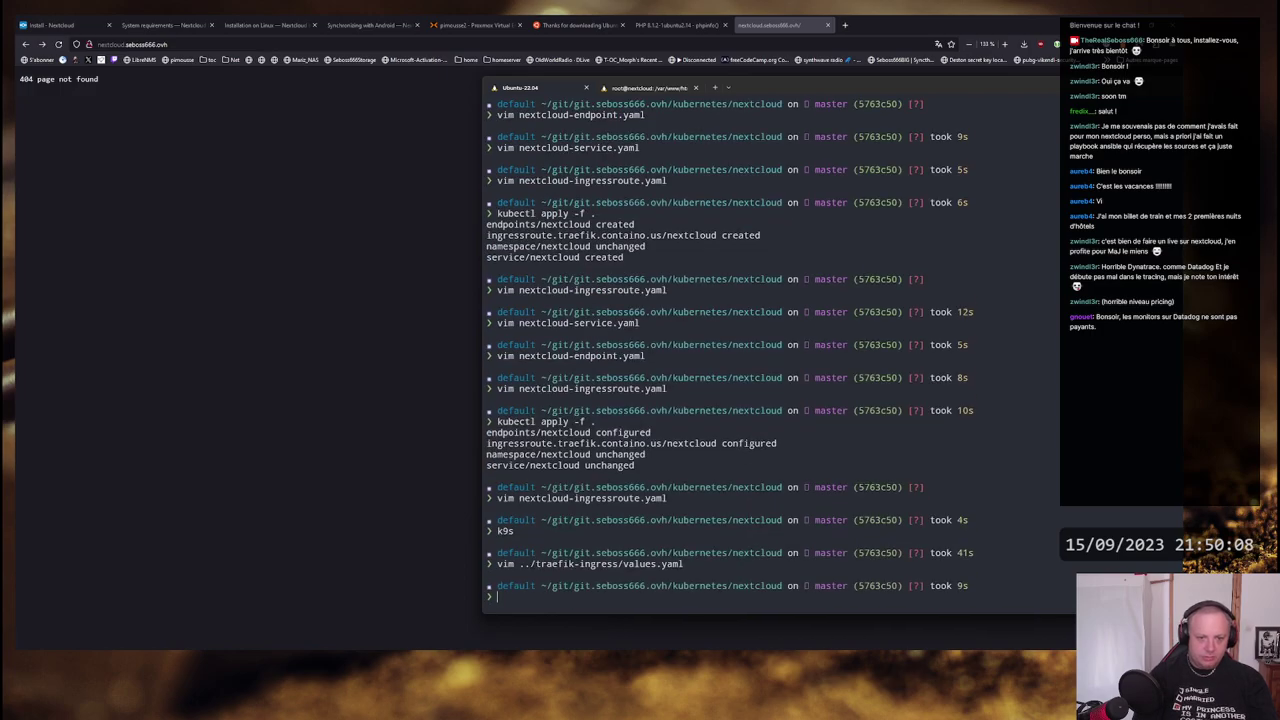
- Reopen the Nextcloud ingress route file, close it unchanged, and return to Firefox
key(Up)
key(Up)
key(Up)
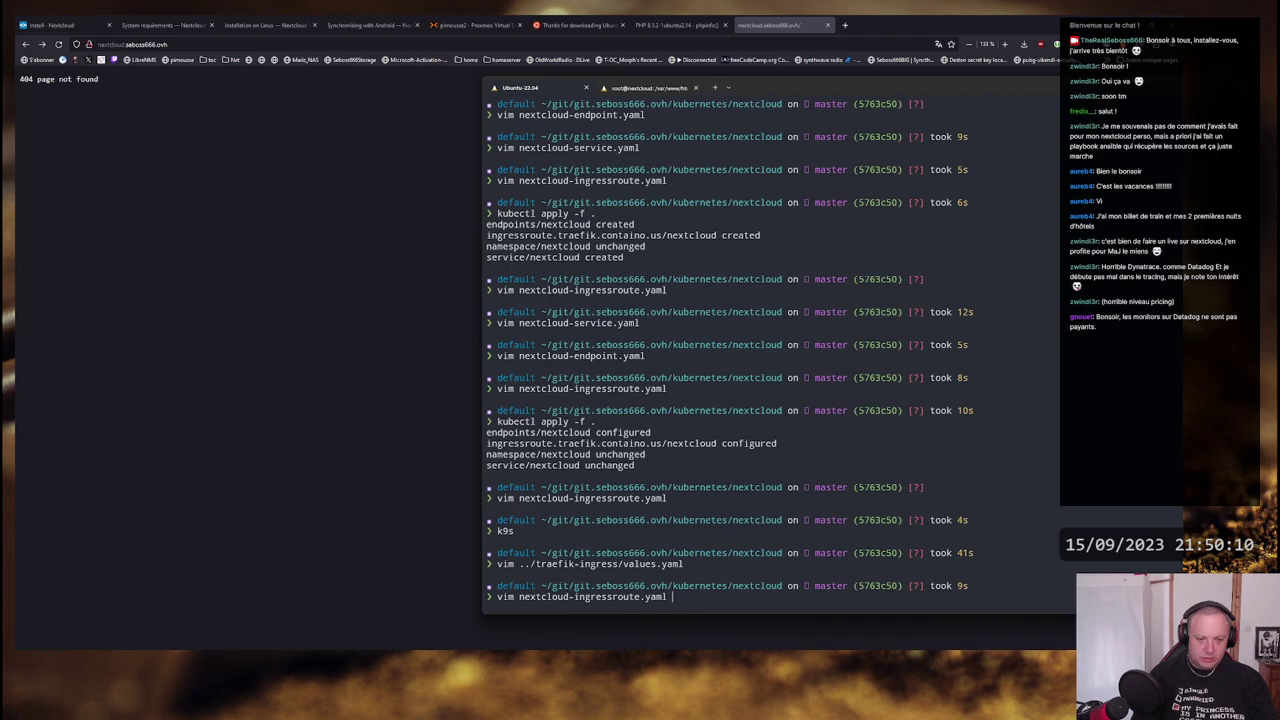
key(Return)
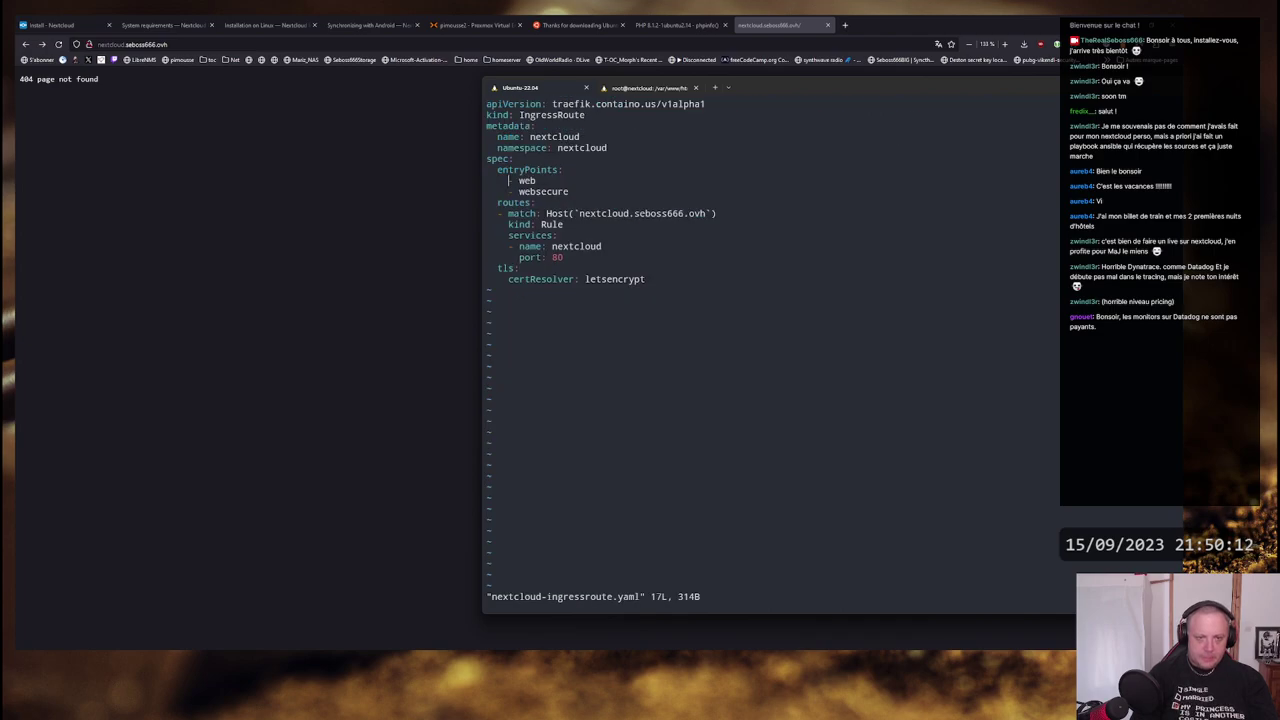
text(:q)
key(Return)
key(alt+Tab)
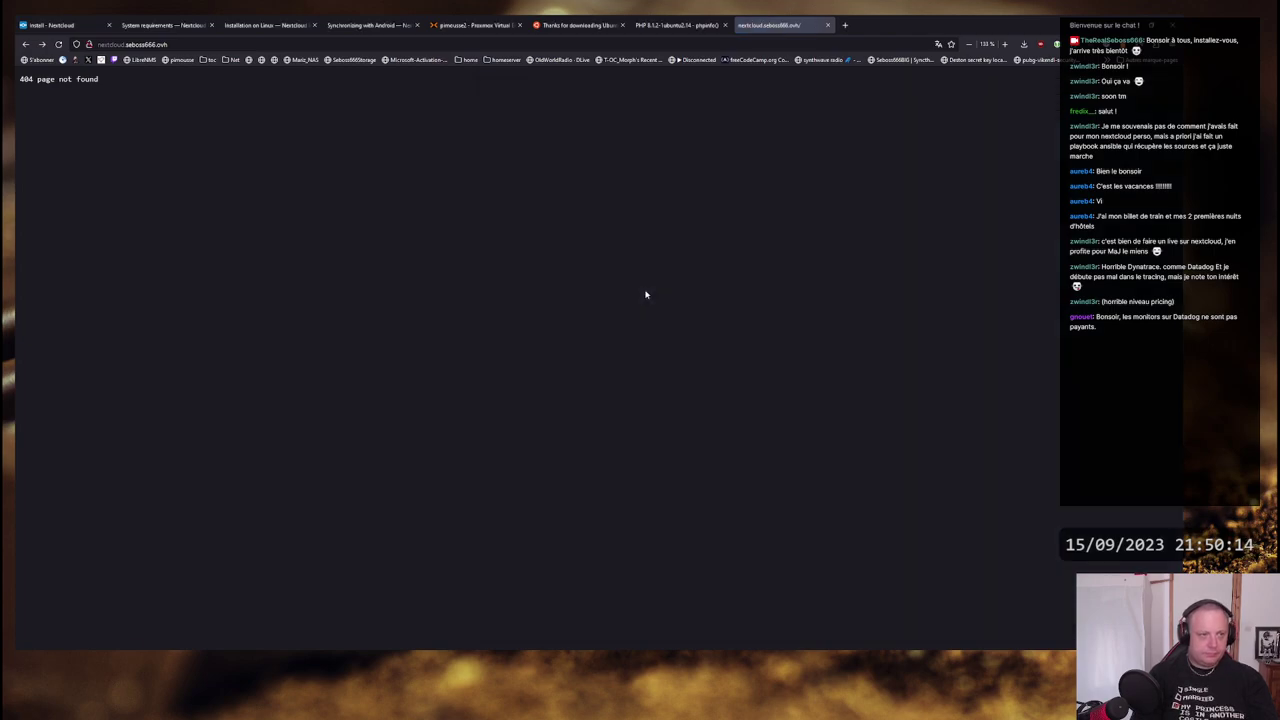
- Reload the site to check its response and open the Nextcloud system requirements docs
key(F5)
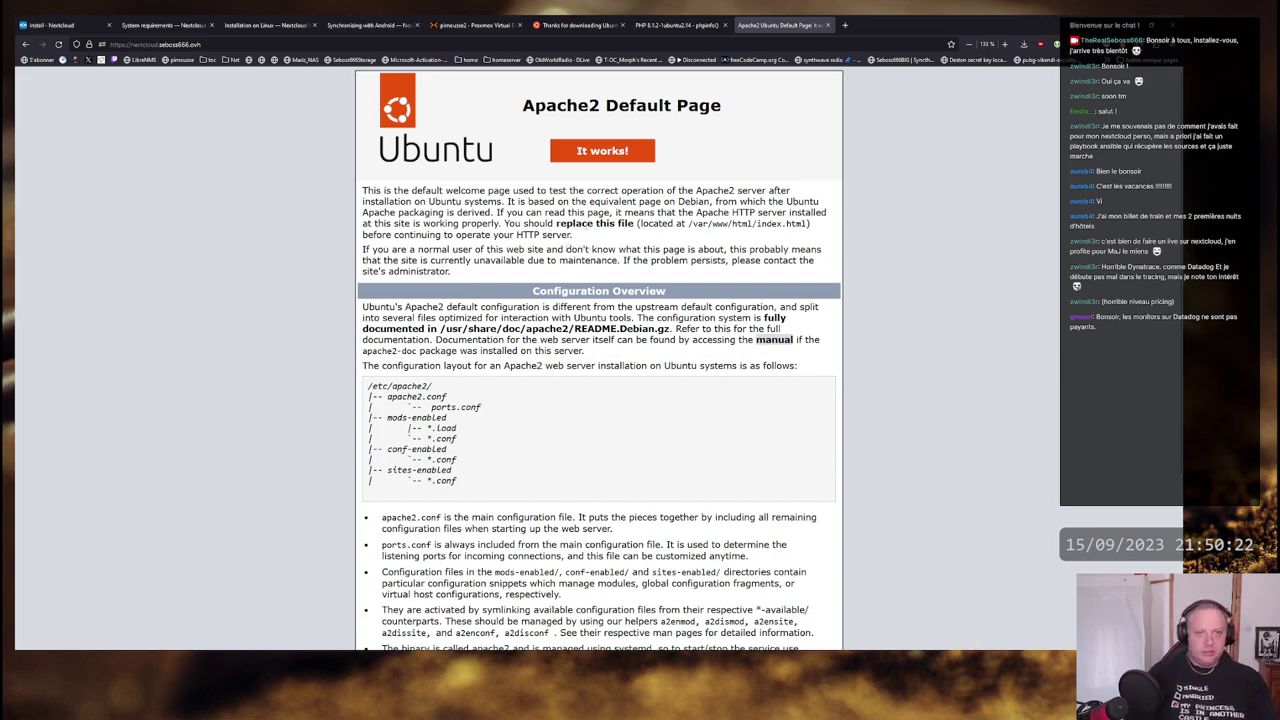
key(alt+Tab)
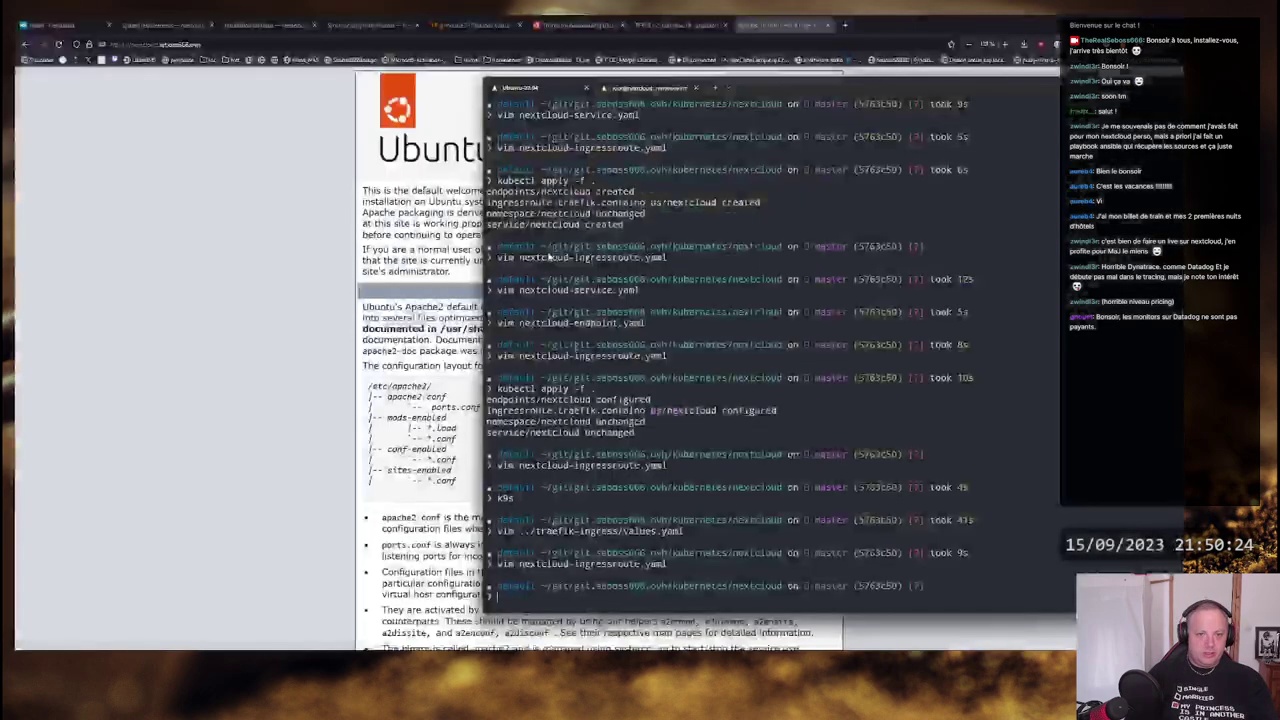
key(alt+Tab)
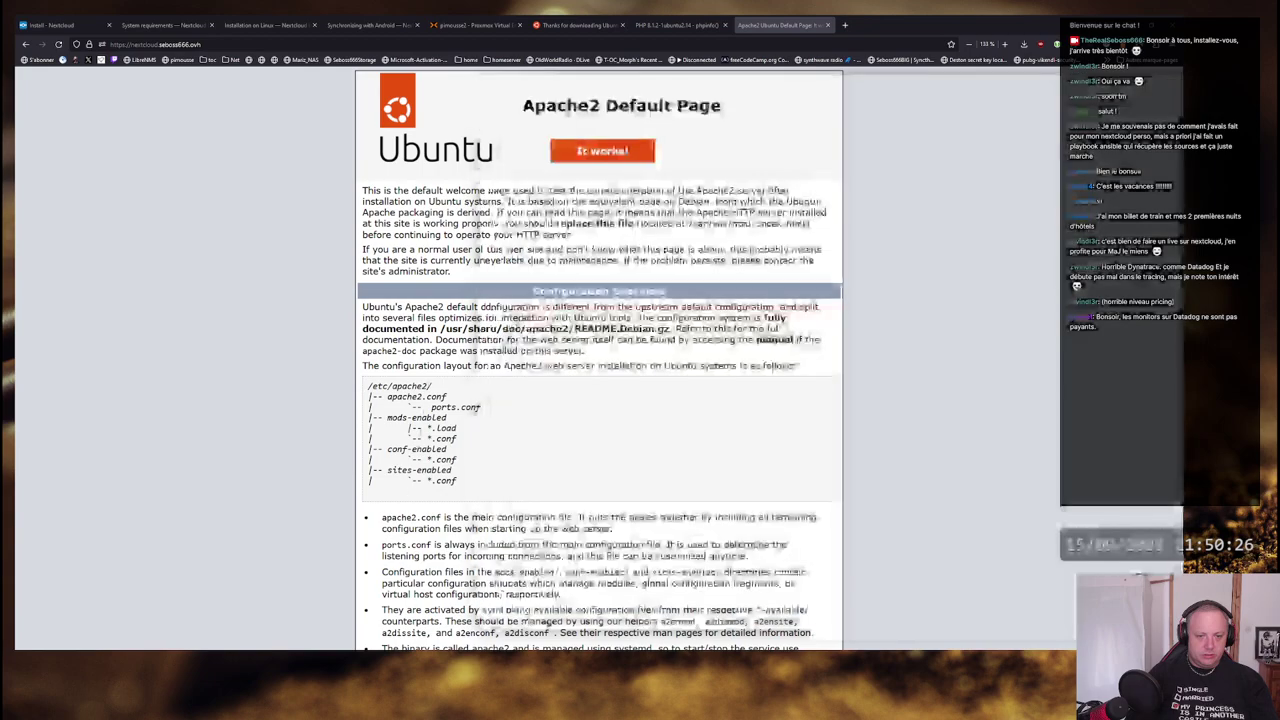
scroll(579, 320, down, 3)
scroll(579, 320, down, 1)
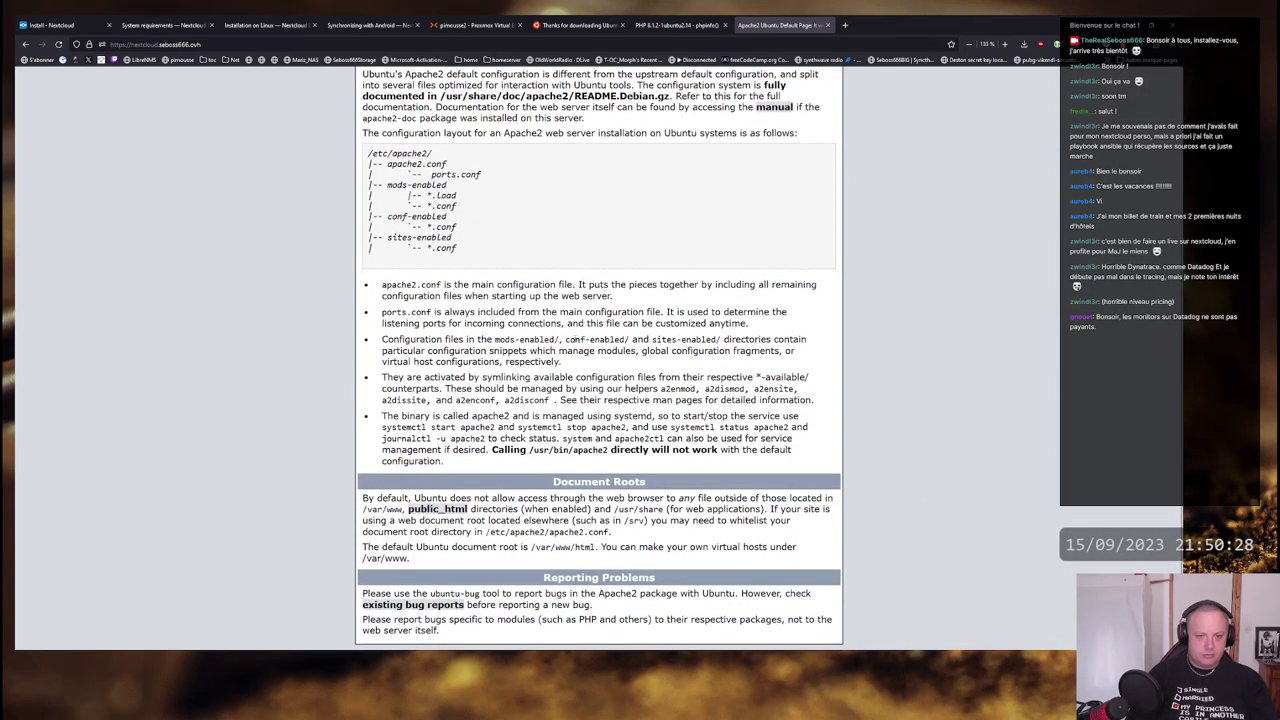
scroll(599, 360, up, 3)
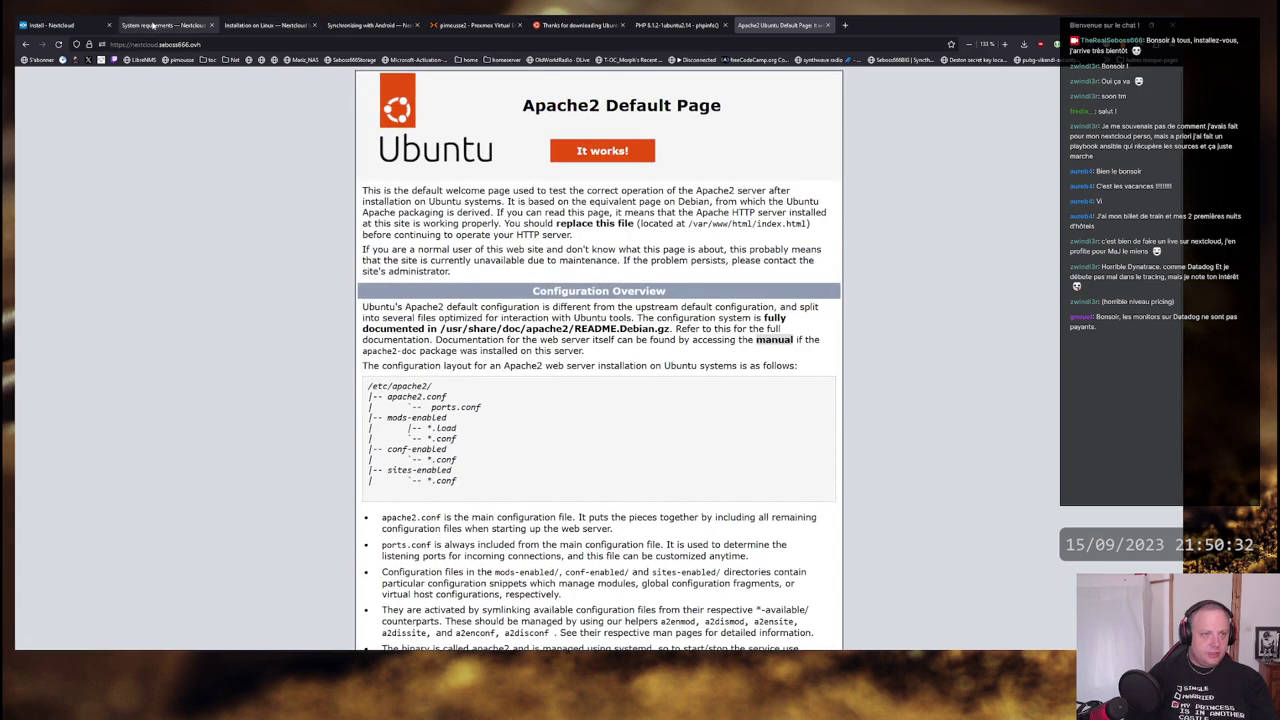
click(172, 25)
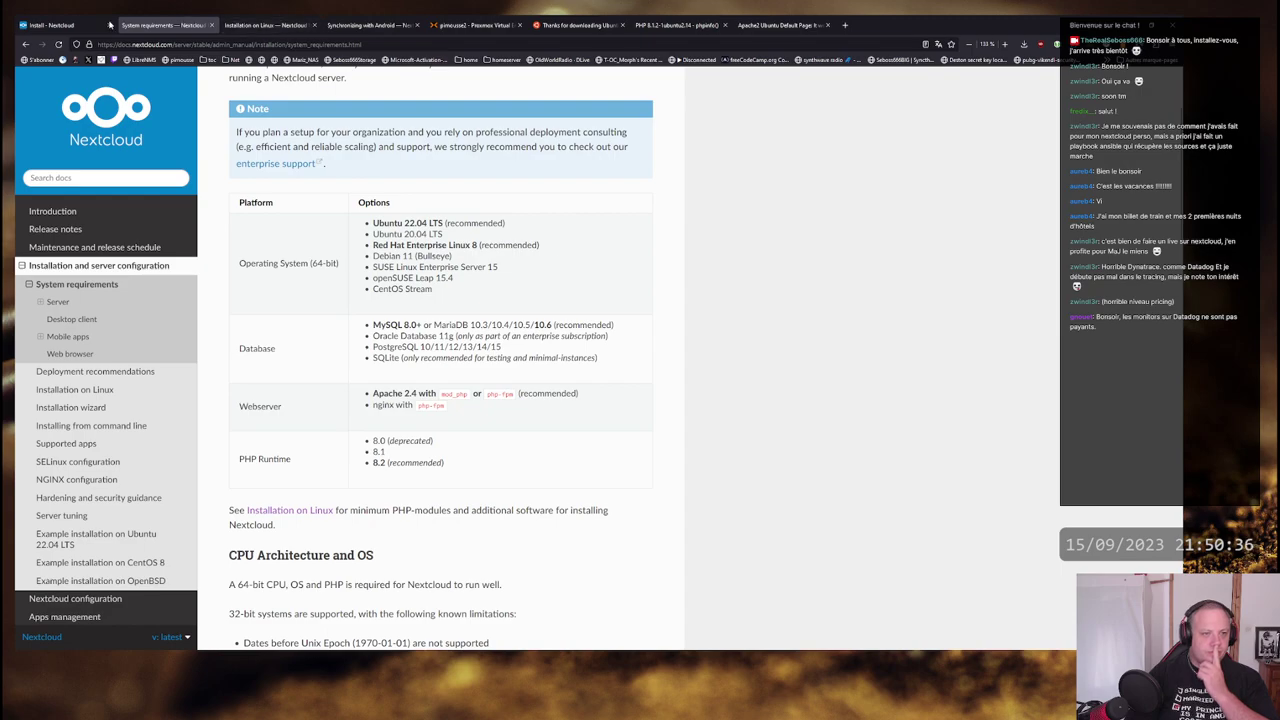
- On the Install - Nextcloud page, copy the 'Installateur web' link
key(ctrl+shift+Tab)
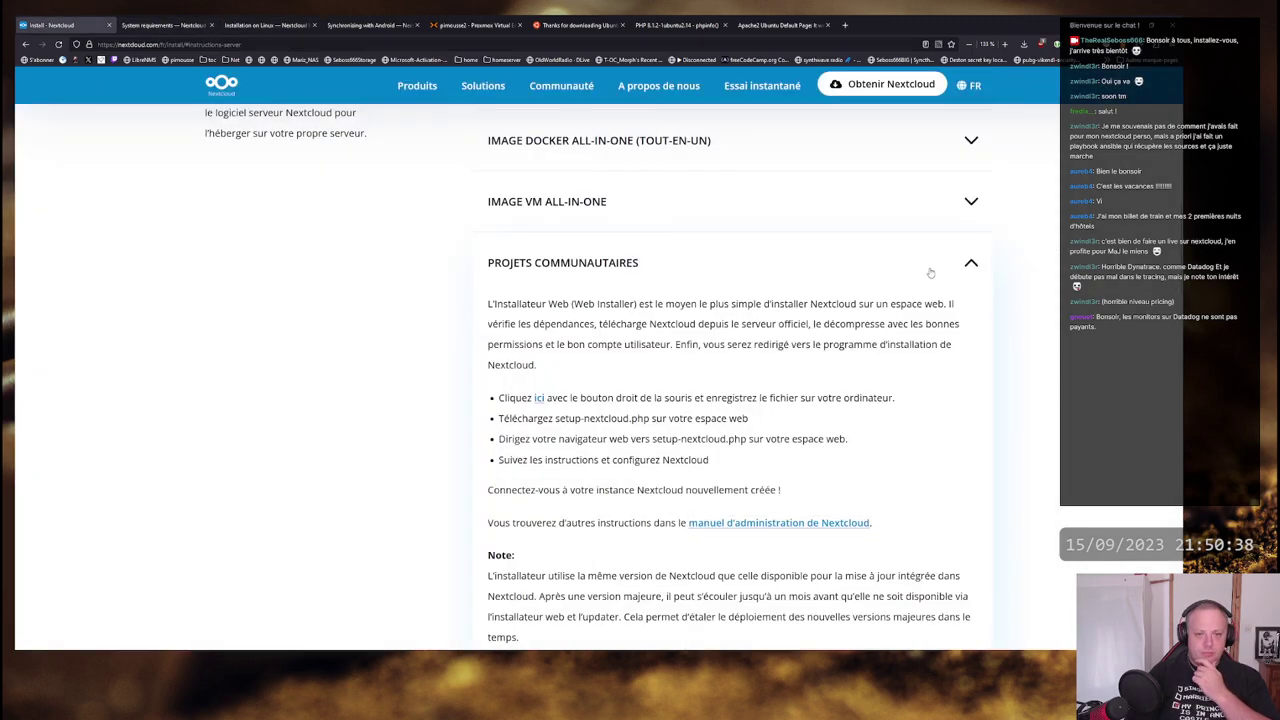
scroll(1027, 280, down, 3)
scroll(1027, 283, down, 1)
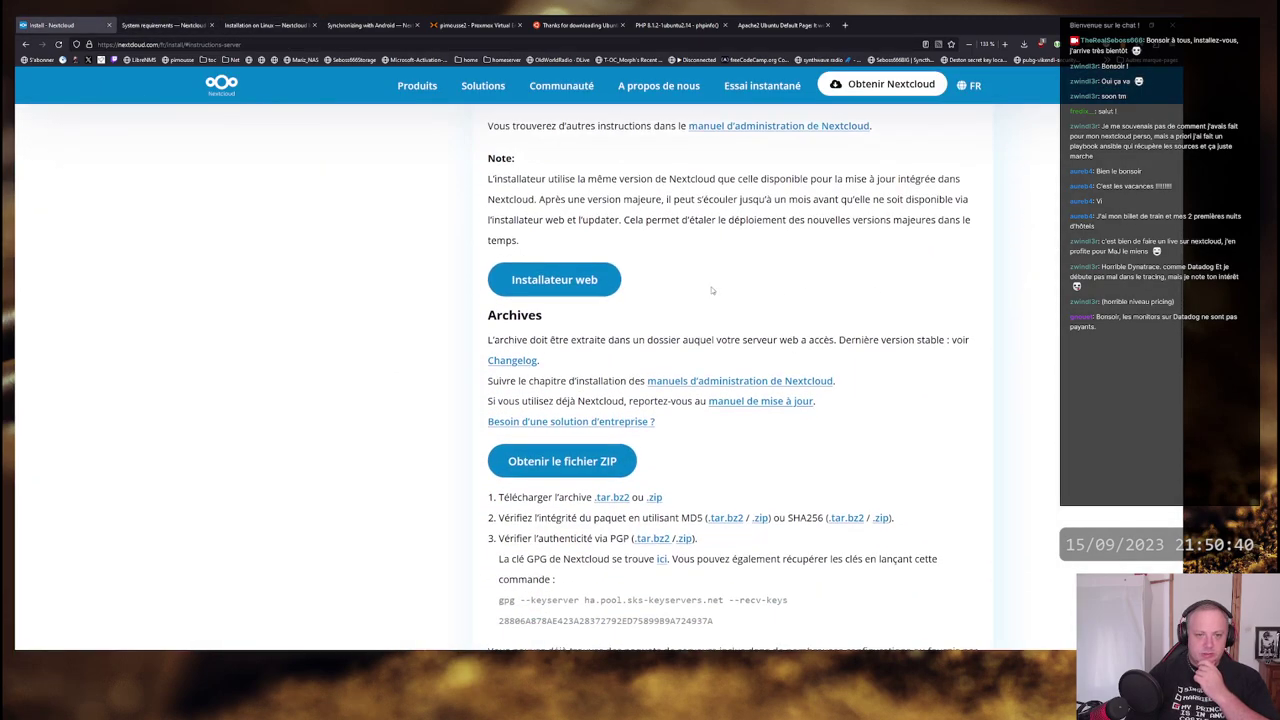
right_click(586, 287)
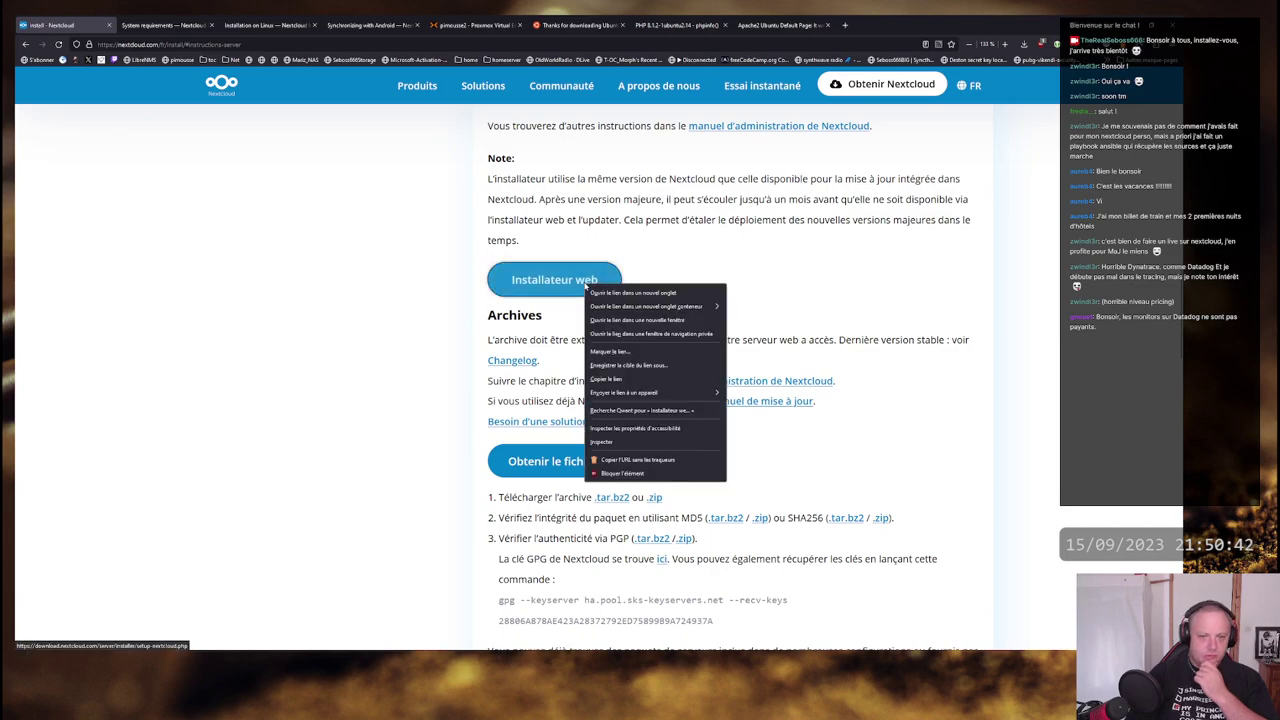
key(Down)
key(Down)
key(Down)
key(Down)
key(Down)
key(Down)
key(Down)
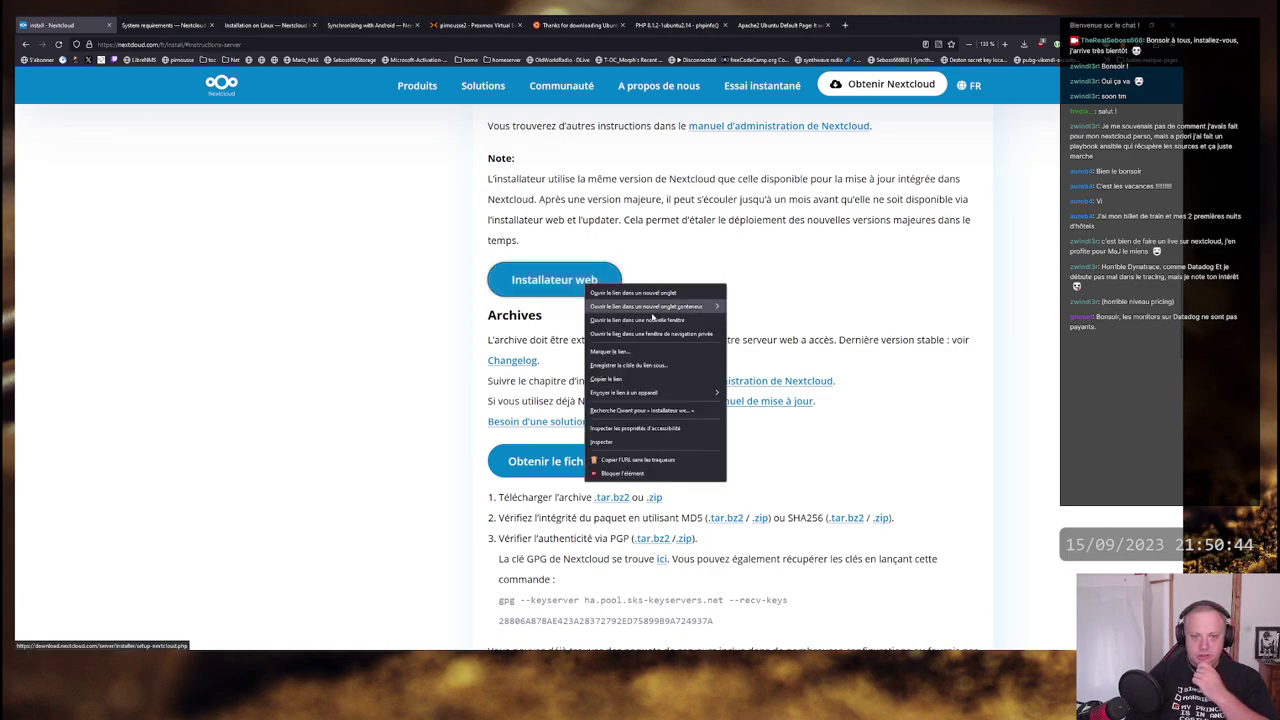
key(Return)
scroll(700, 316, down, 5)
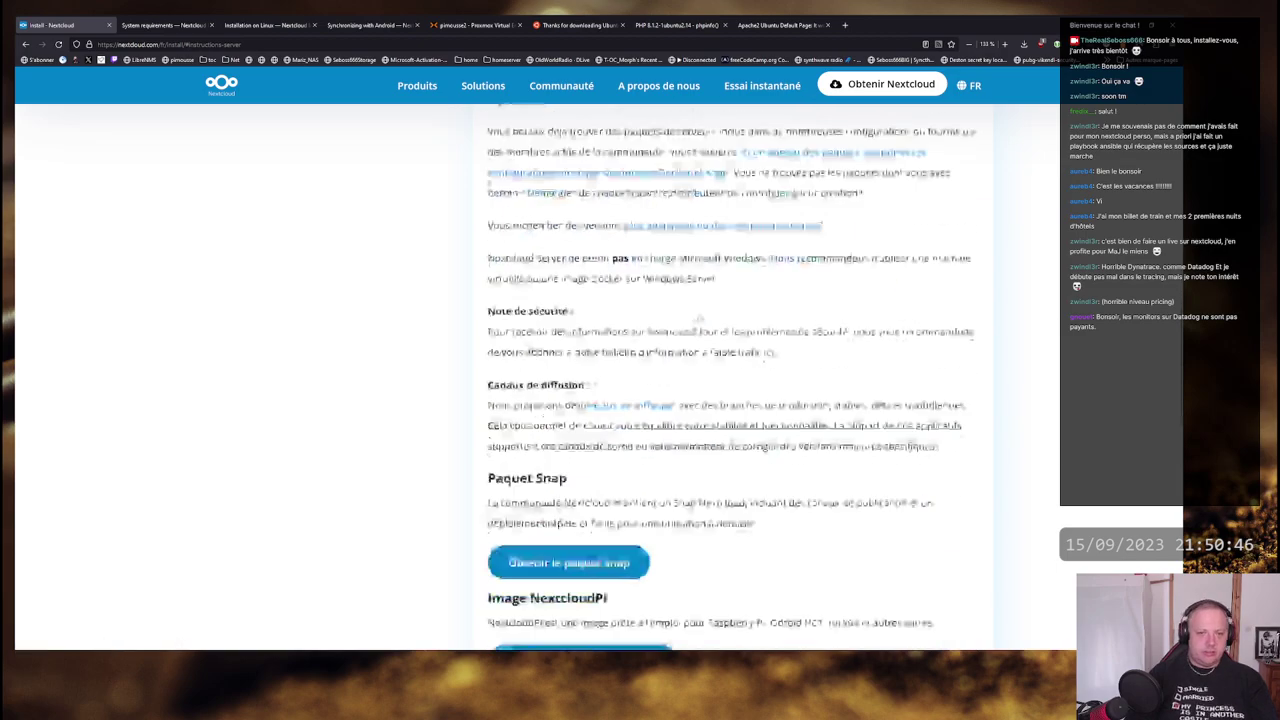
key(alt+Tab)
key(alt+Tab)
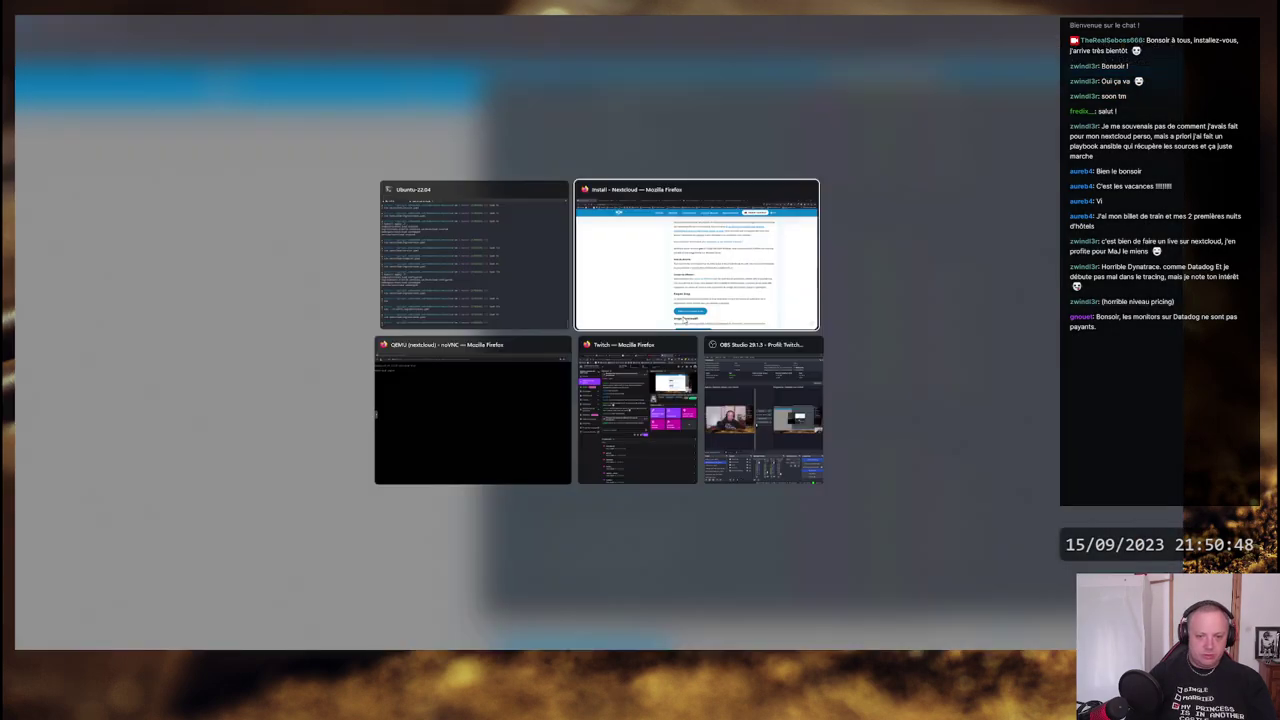
key(alt+Tab)
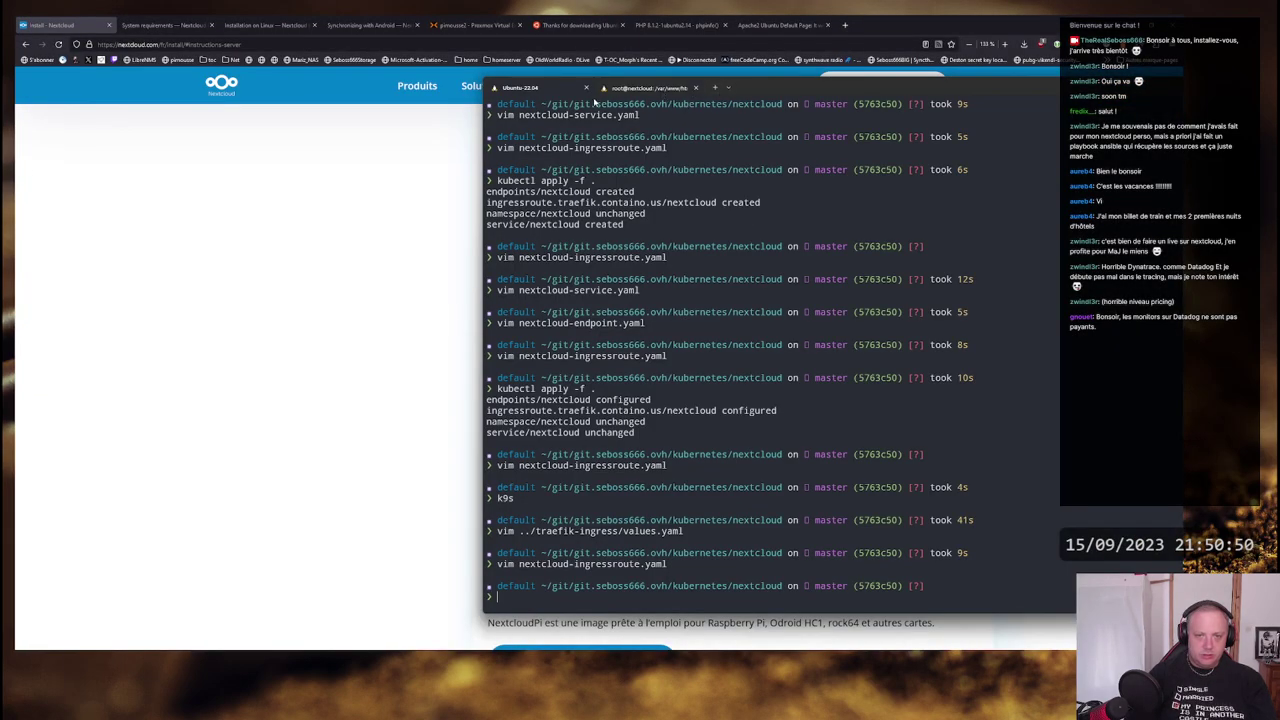
- On the root@nextcloud session, close 000-default.conf in vim unchanged
click(648, 88)
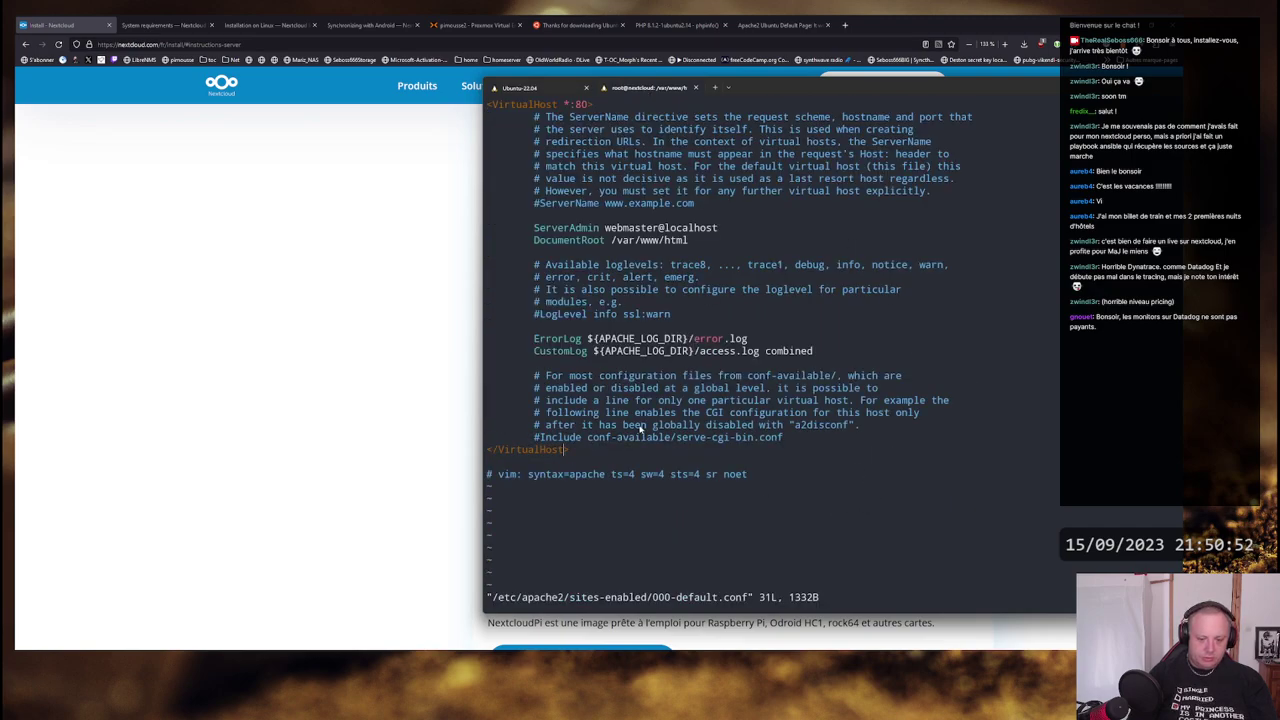
text(:q)
key(Return)
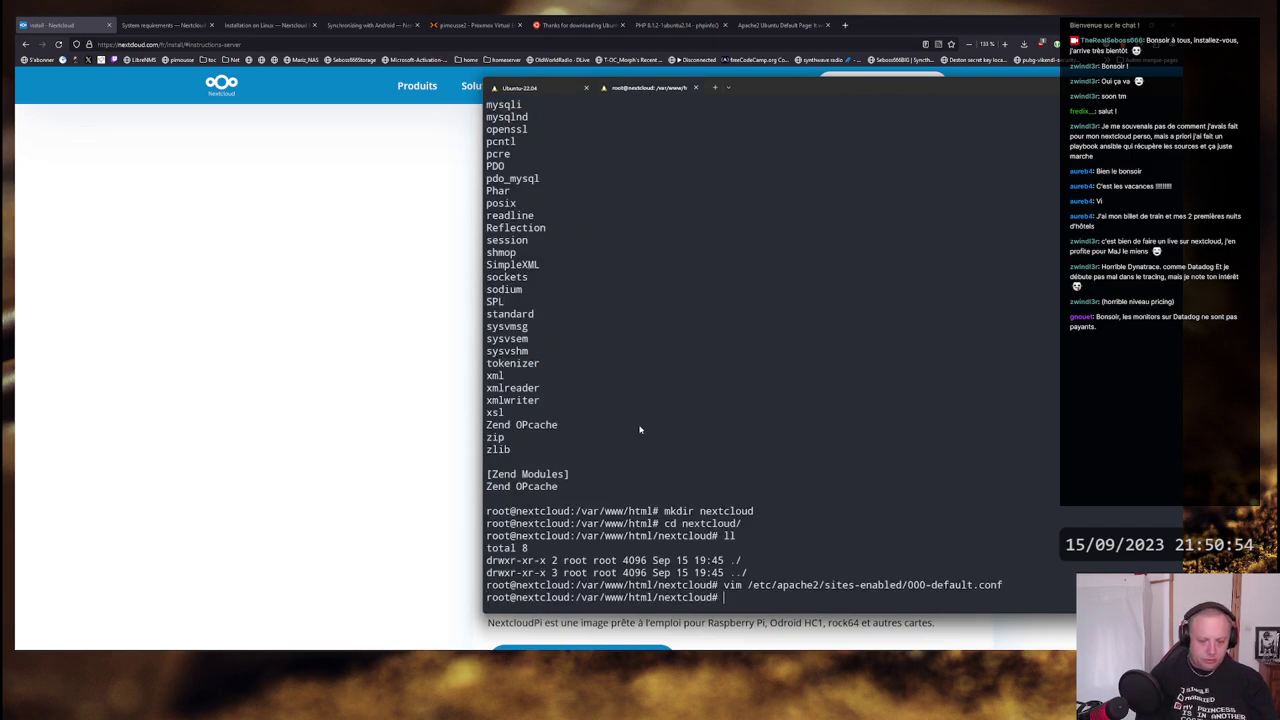
- Download setup-nextcloud.php with wget using the copied URL and list the folder with ls -l
text(curl)
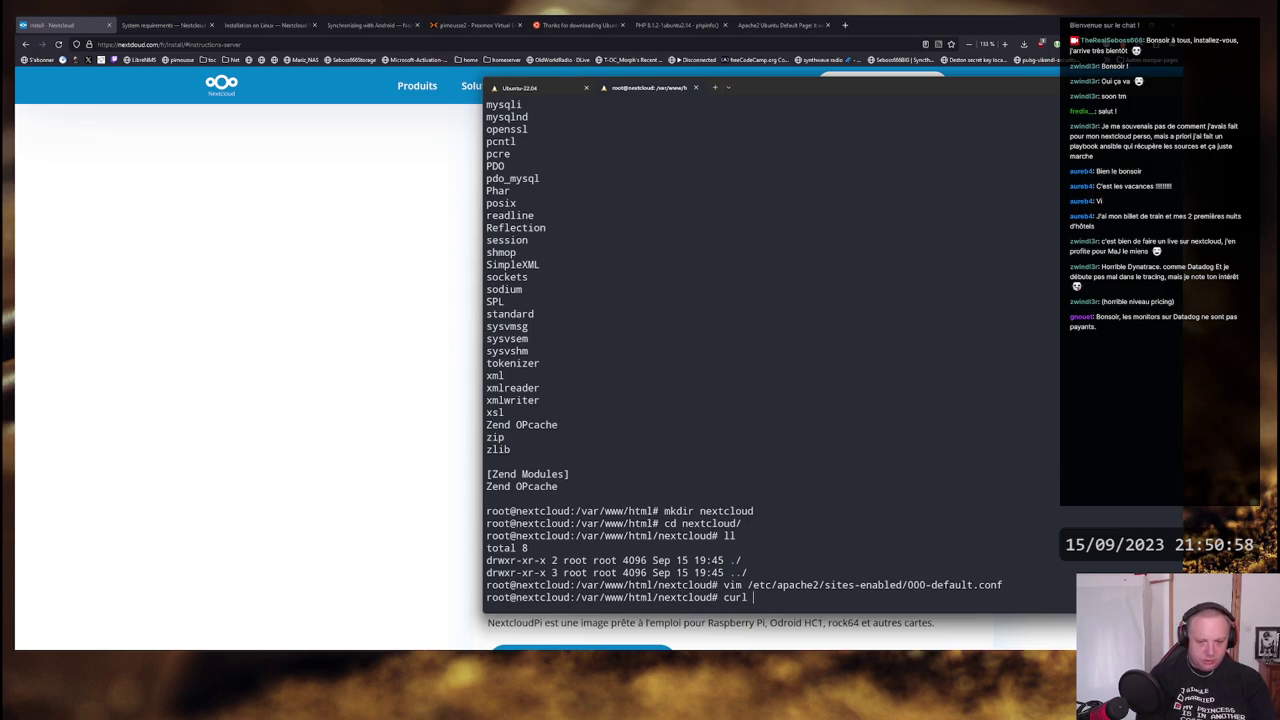
key(BackSpace)
key(BackSpace)
key(BackSpace)
key(BackSpace)
key(BackSpace)
text(g)
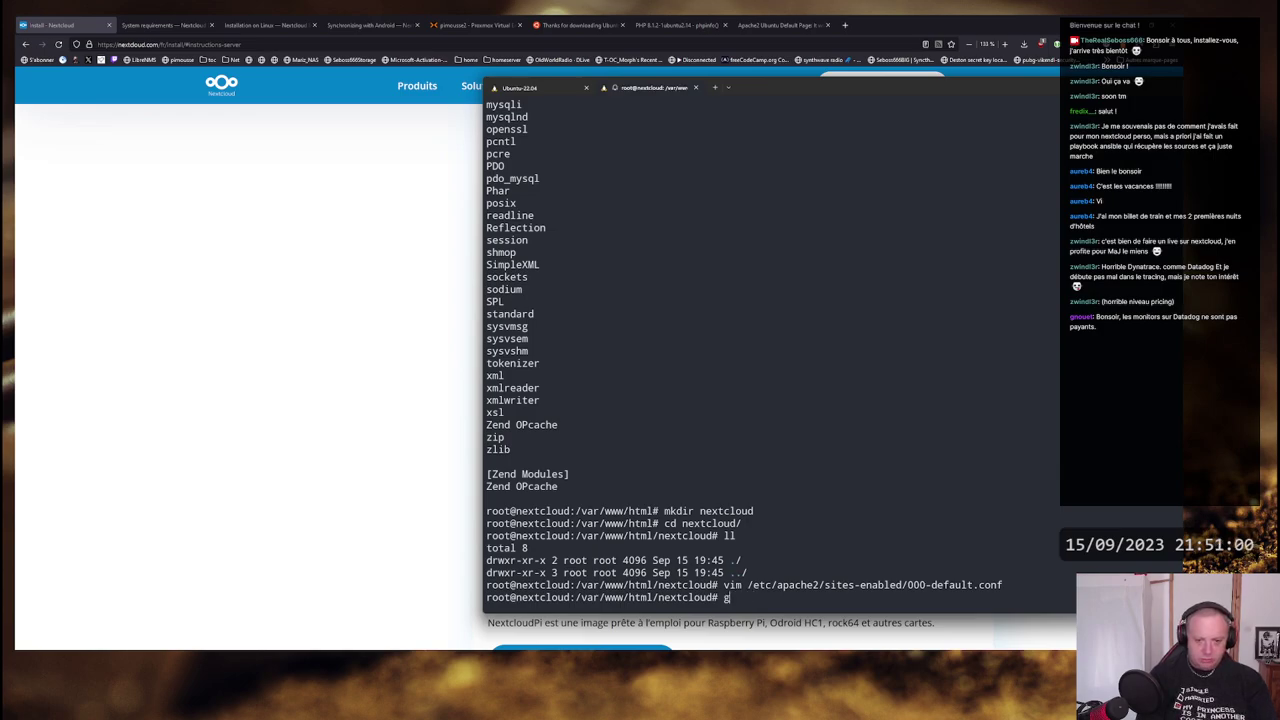
key(BackSpace)
text(wget)
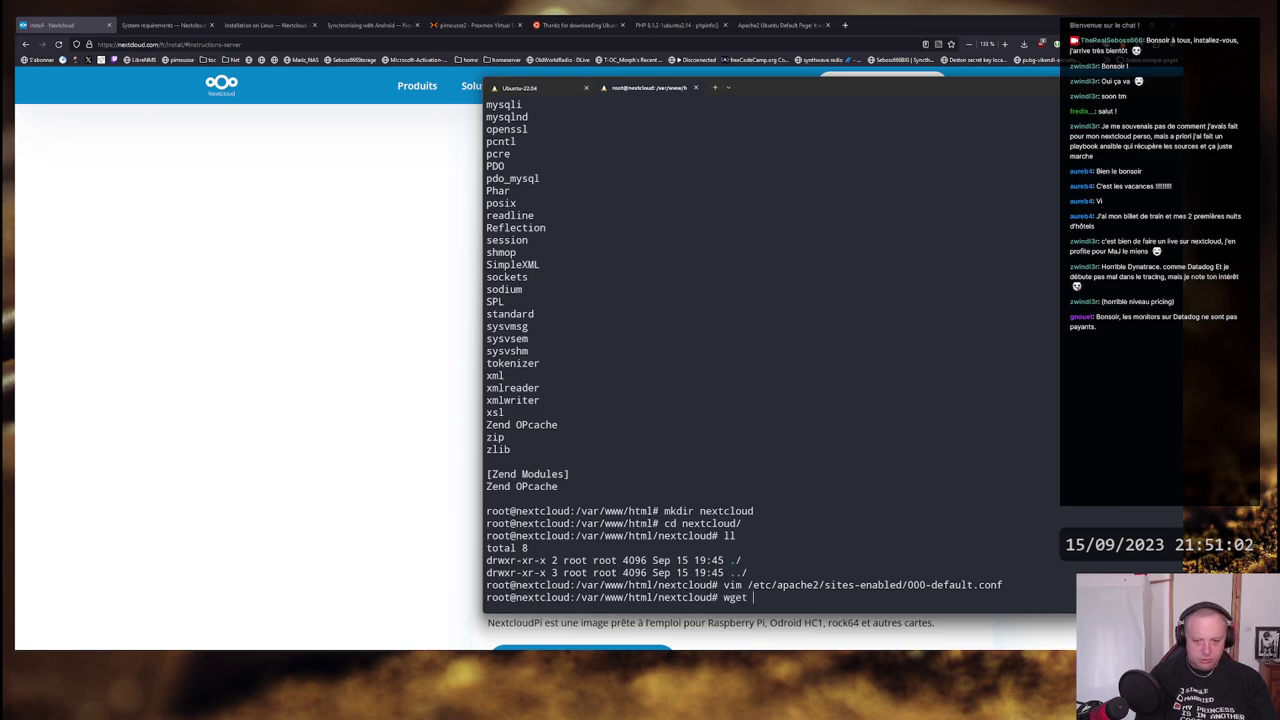
text(https://download.nextcloud.com/server/installer/setup-nextcloud.php)
key(Return)
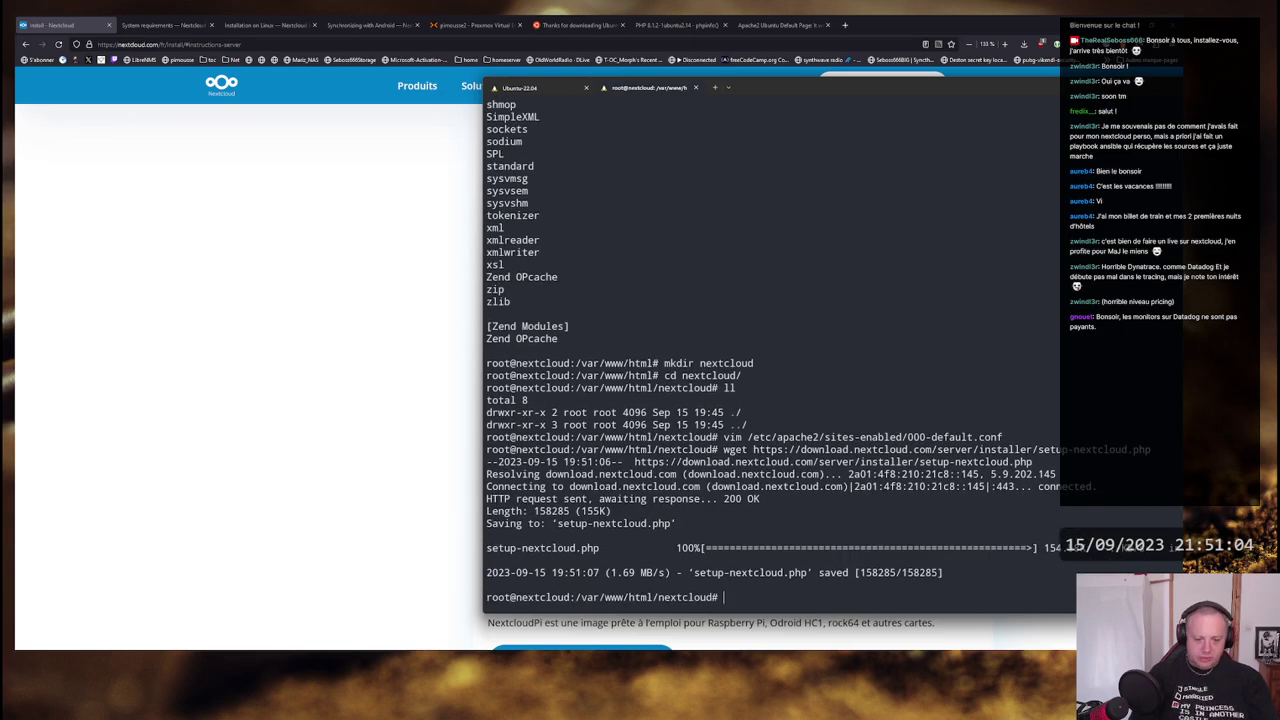
text(ls -l)
key(Return)
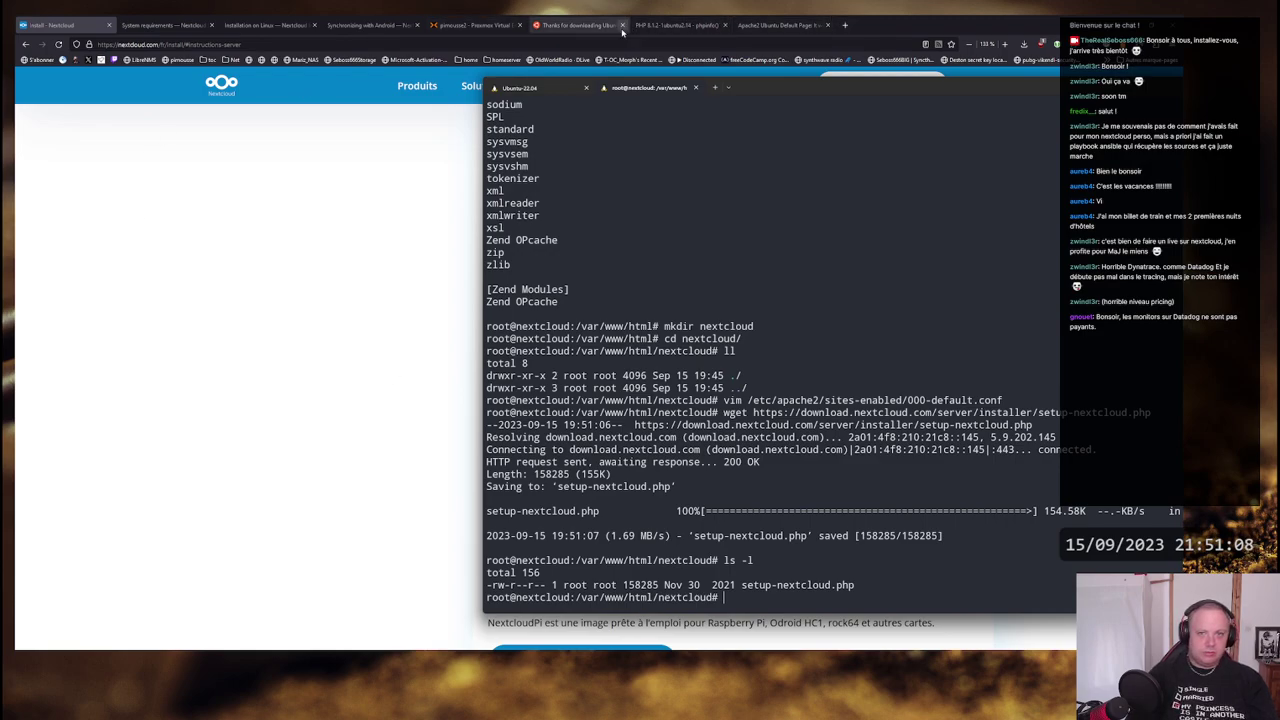
- On the Apache default page tab, load /nextcloud/setup-nextcloud.php to reach the Setup Wizard
click(780, 24)
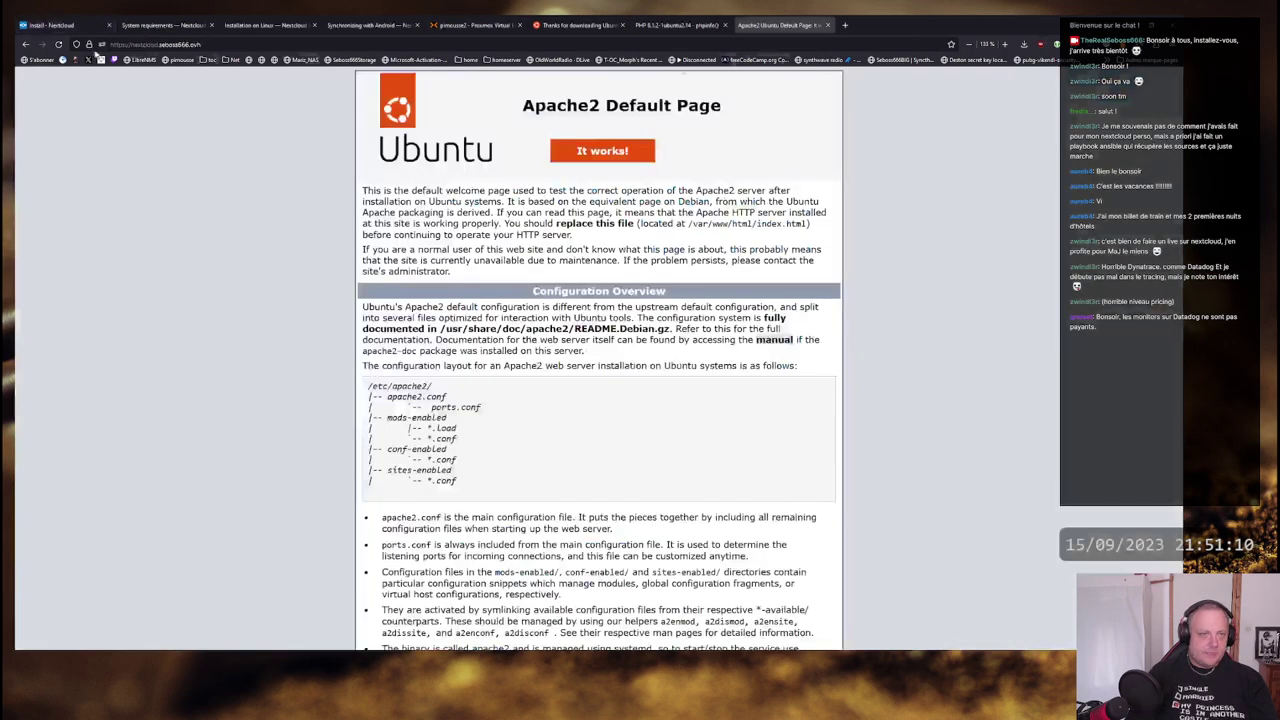
click(213, 44)
text(/nex)
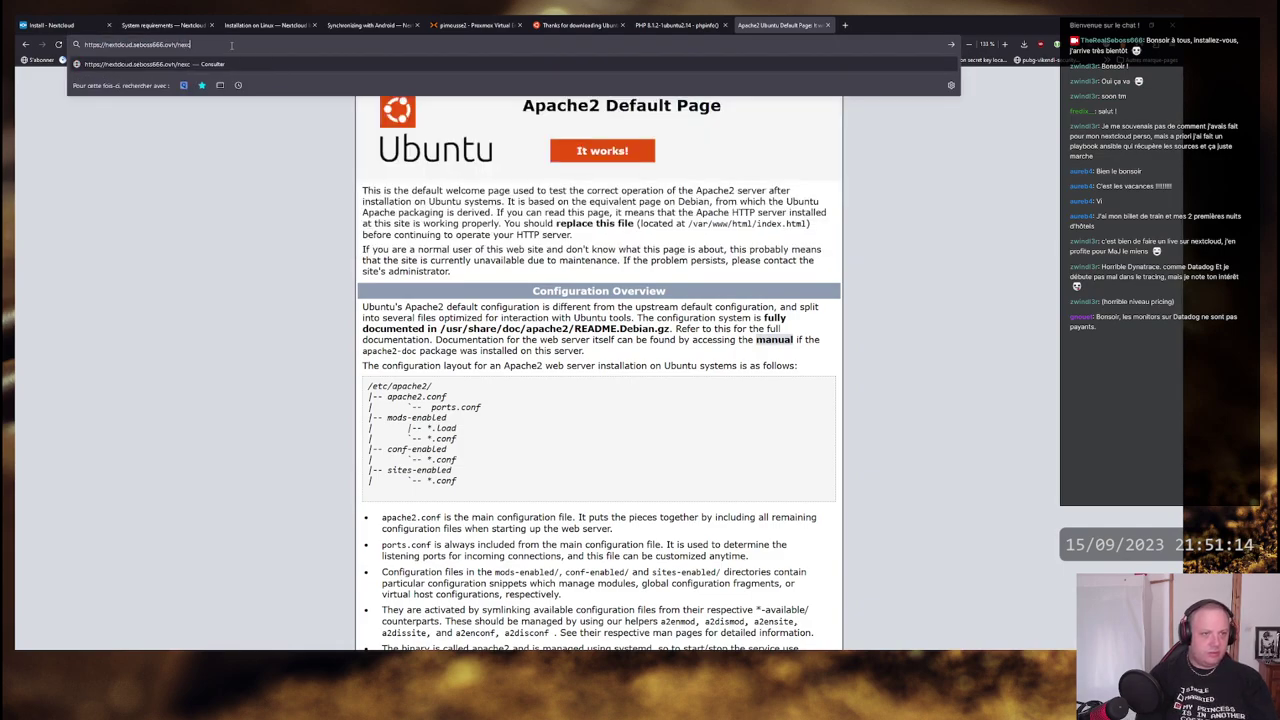
text(tcloud)
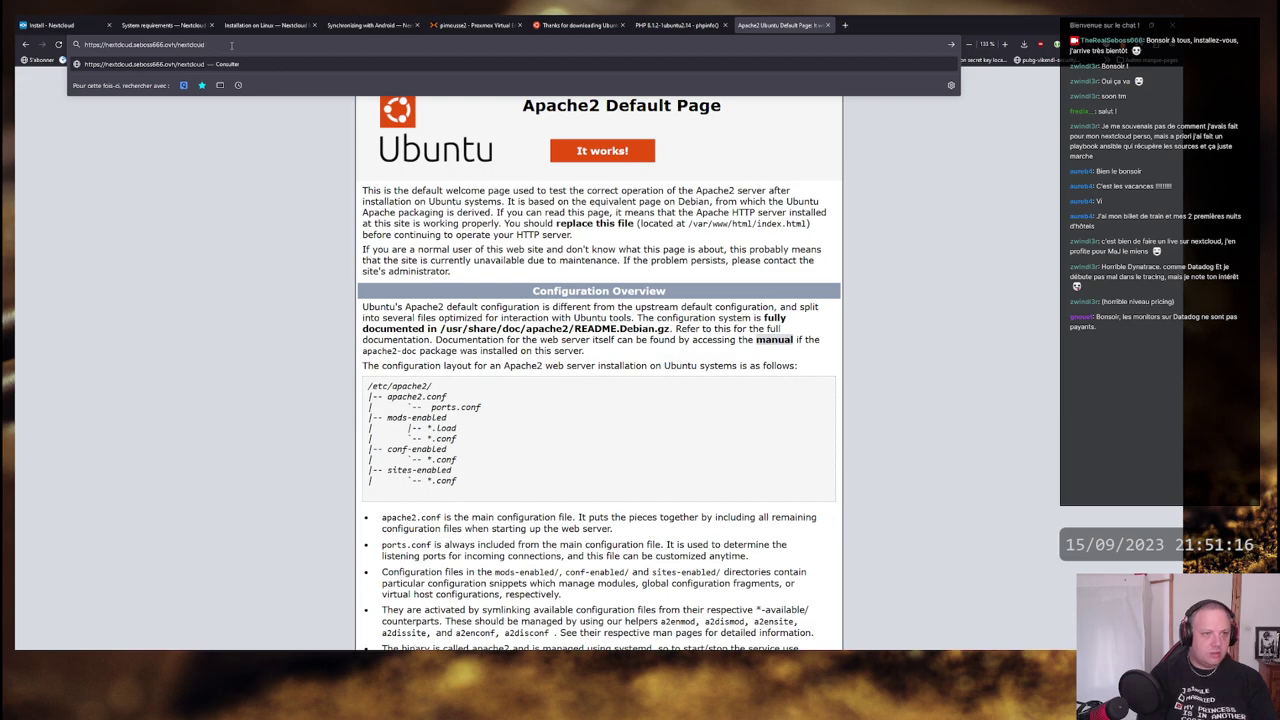
text(/)
key(alt+Tab)
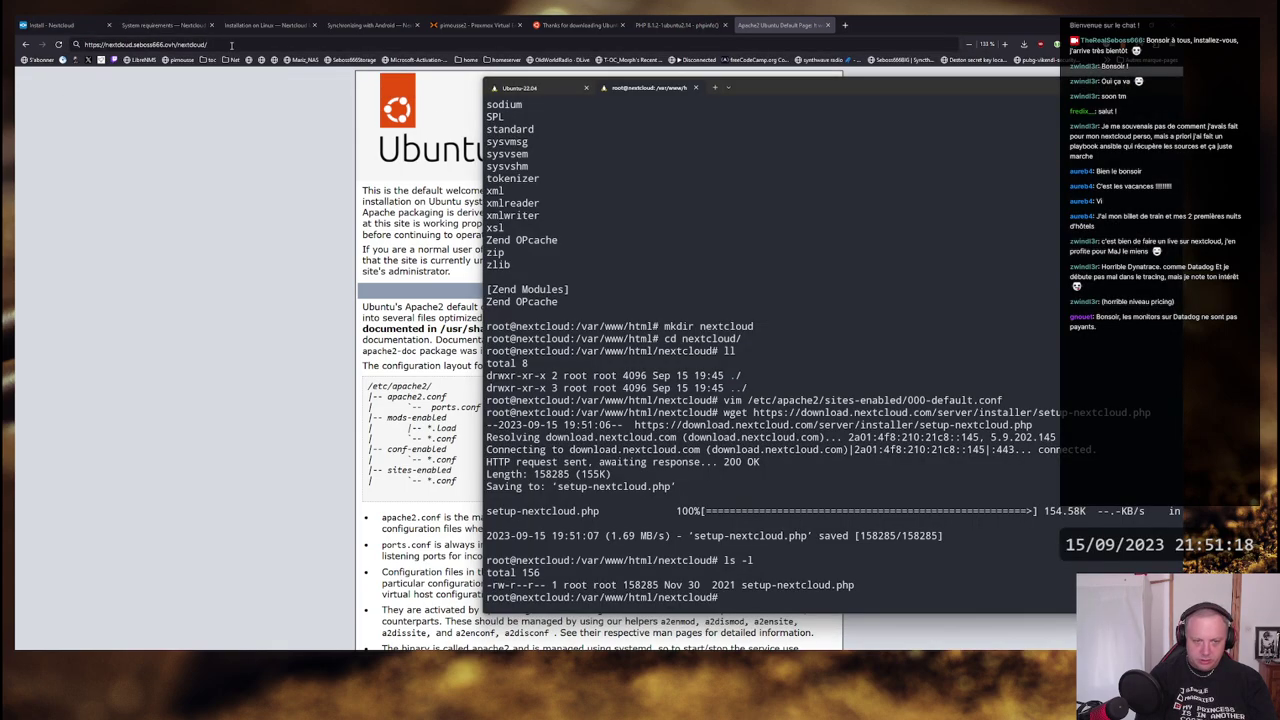
key(alt+Tab)
text(setup-n)
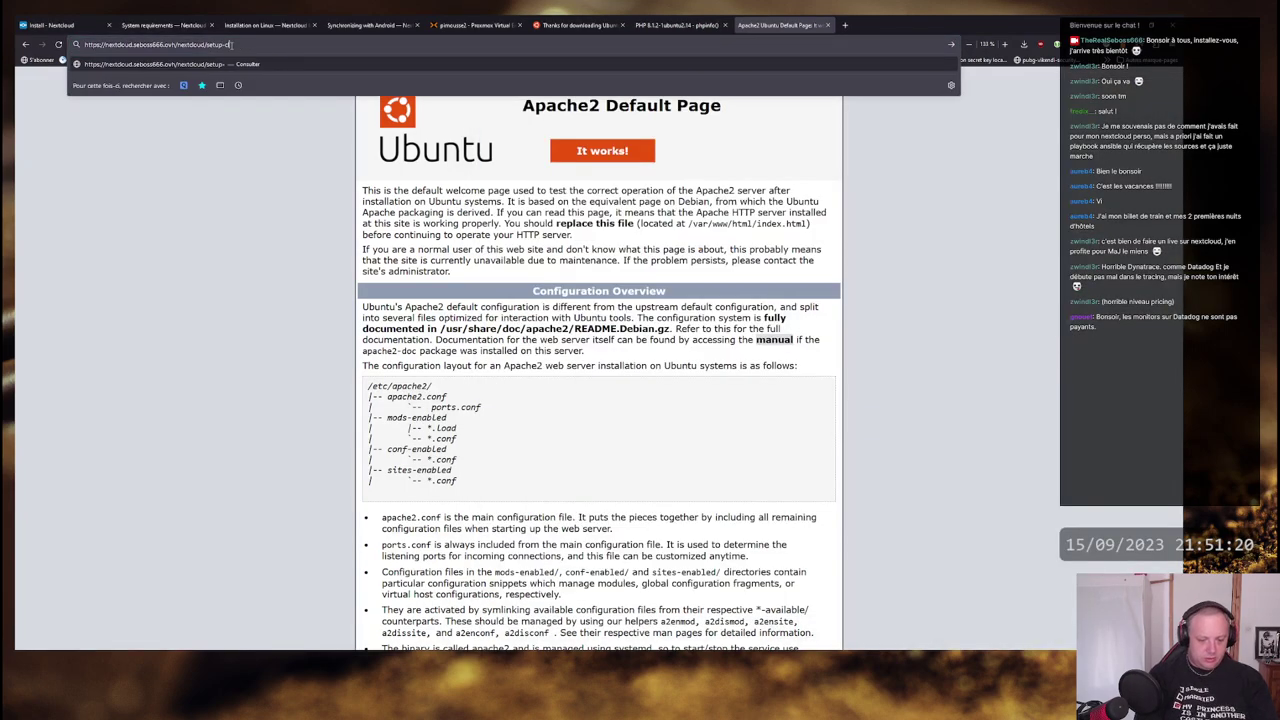
text(ex)
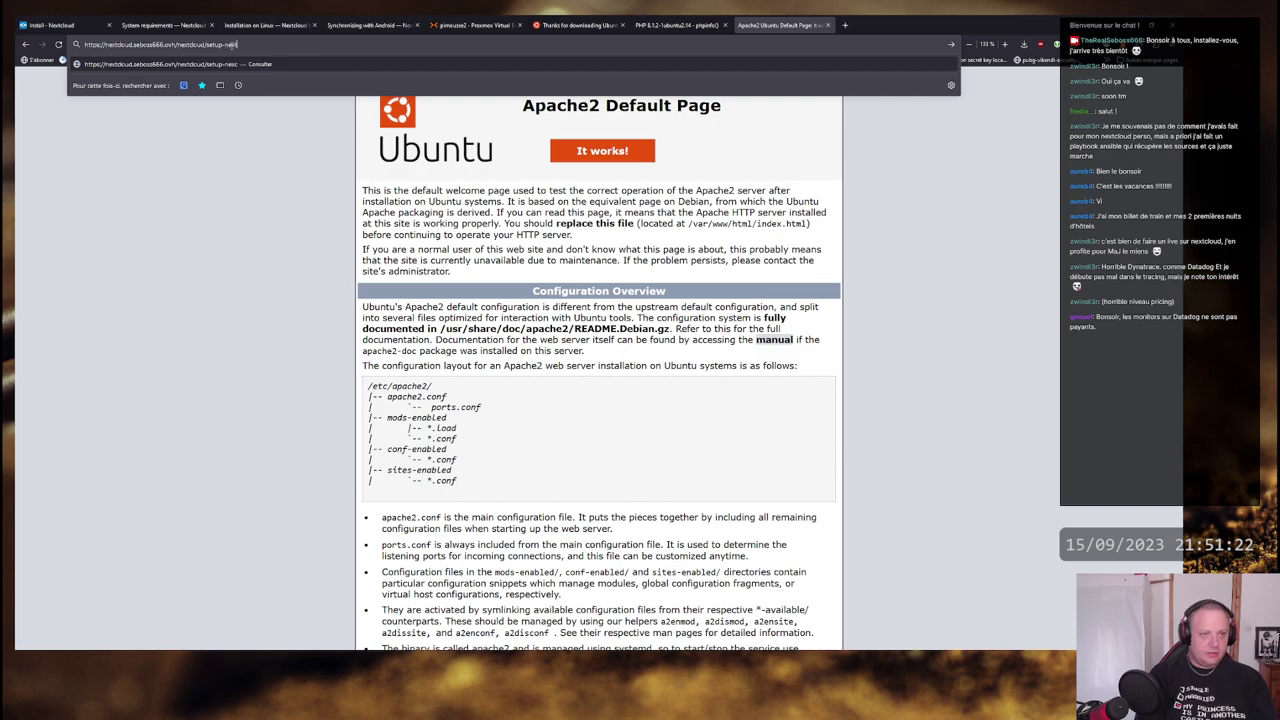
text(tcloud.php)
key(Return)
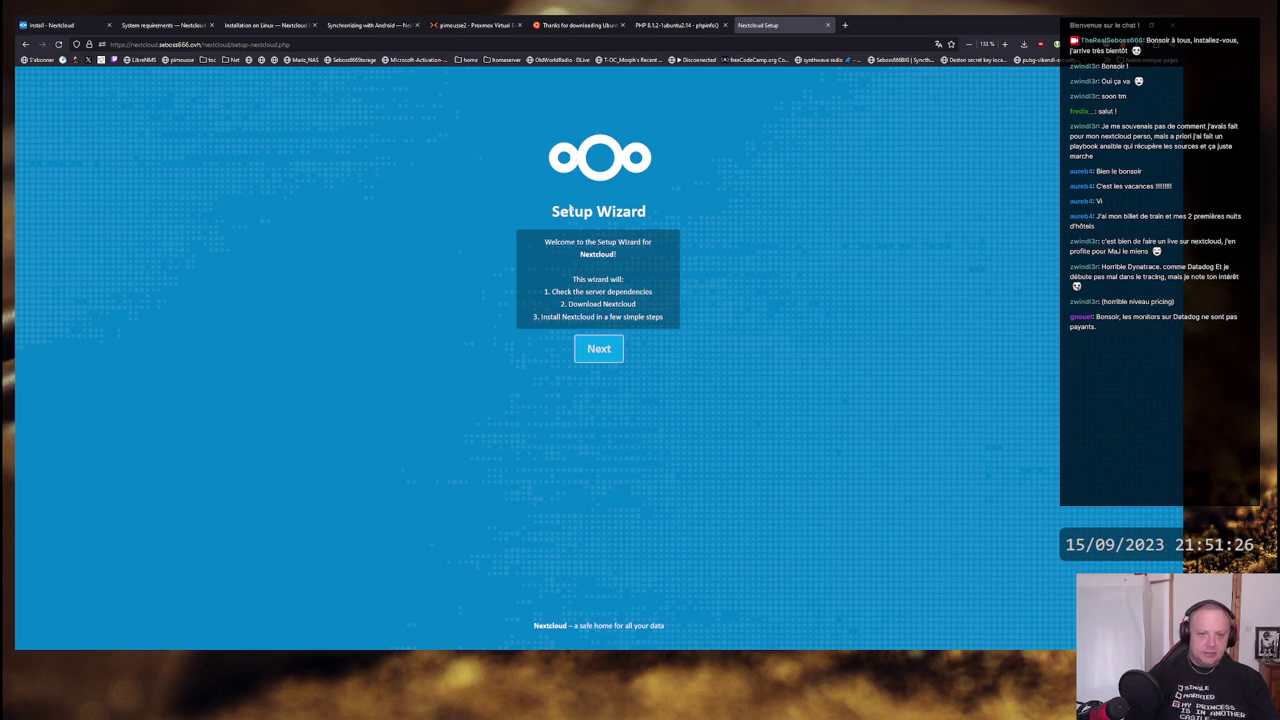
- Advance the Setup Wizard to its dependency check and read the 'Can't write to the current directory' error
drag(549, 211, 648, 212)
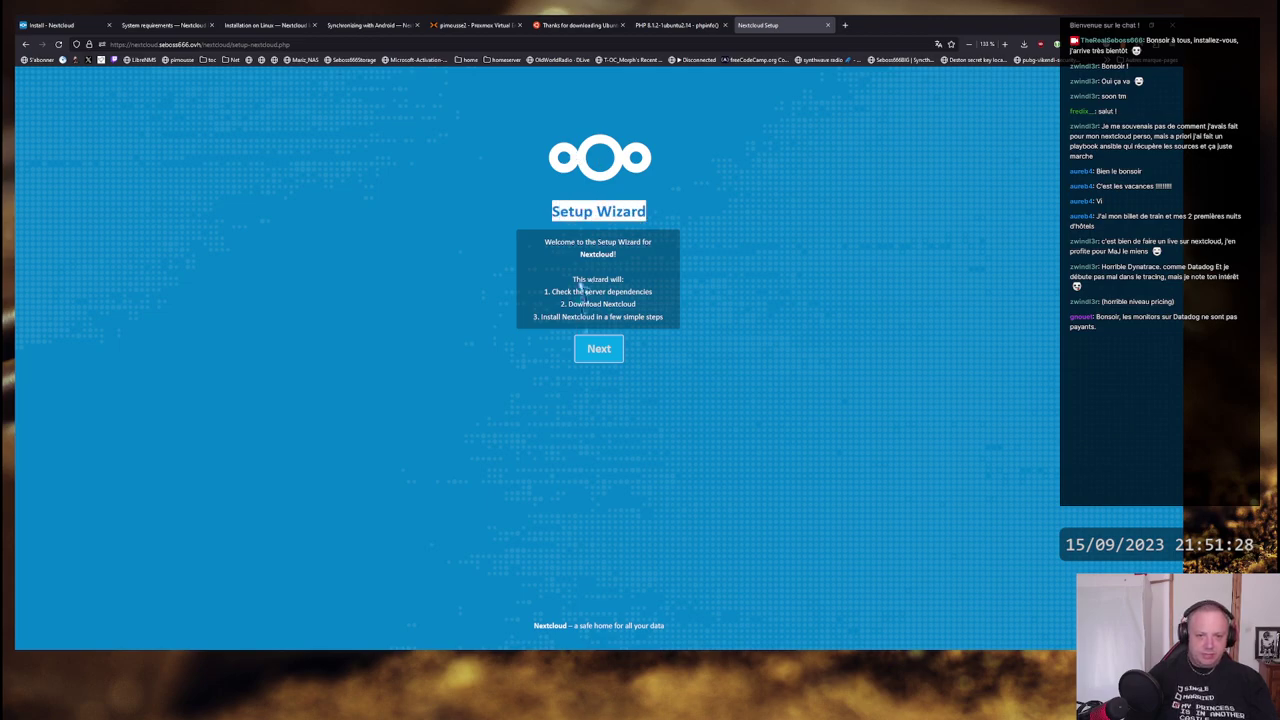
drag(560, 291, 652, 292)
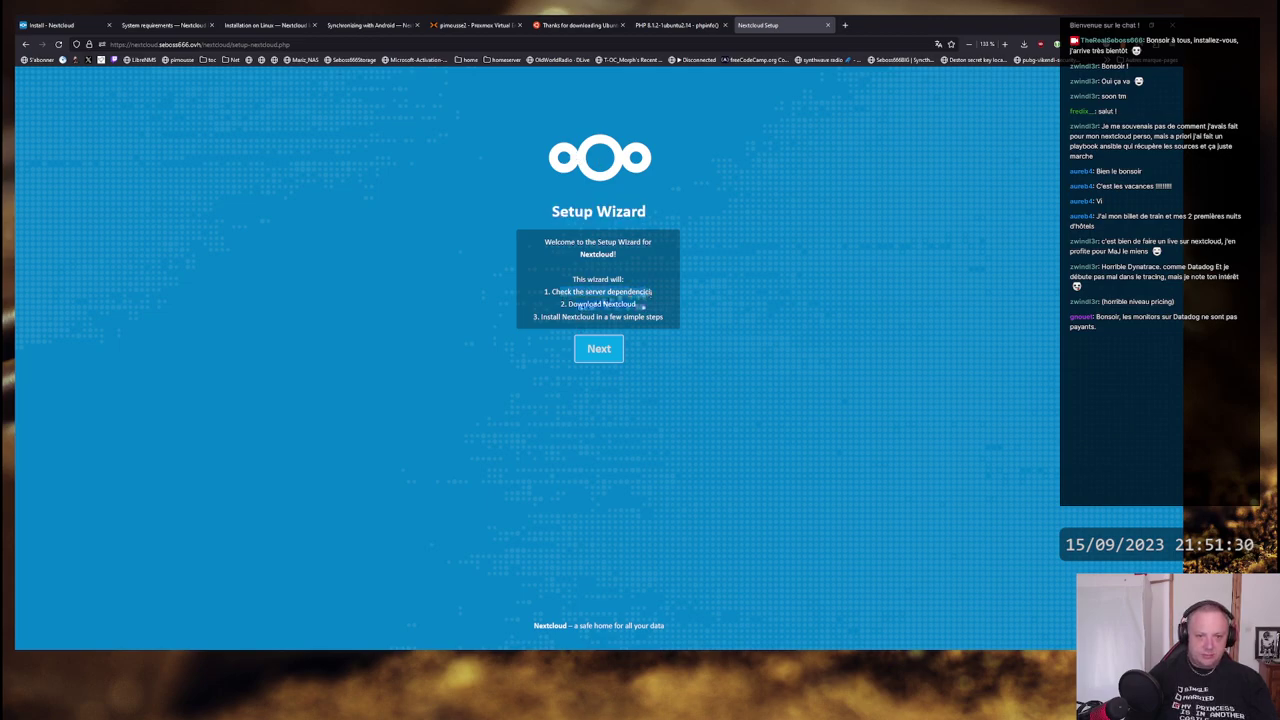
drag(552, 317, 669, 317)
click(581, 347)
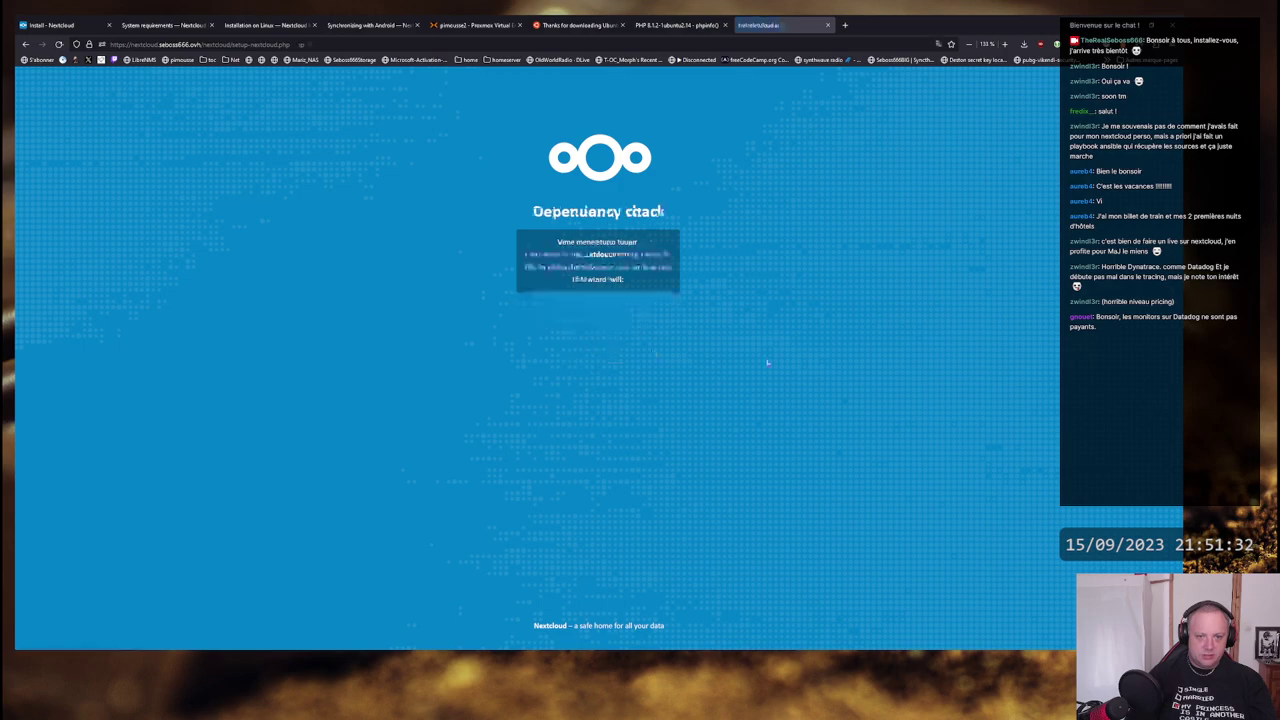
drag(556, 242, 641, 247)
click(527, 257)
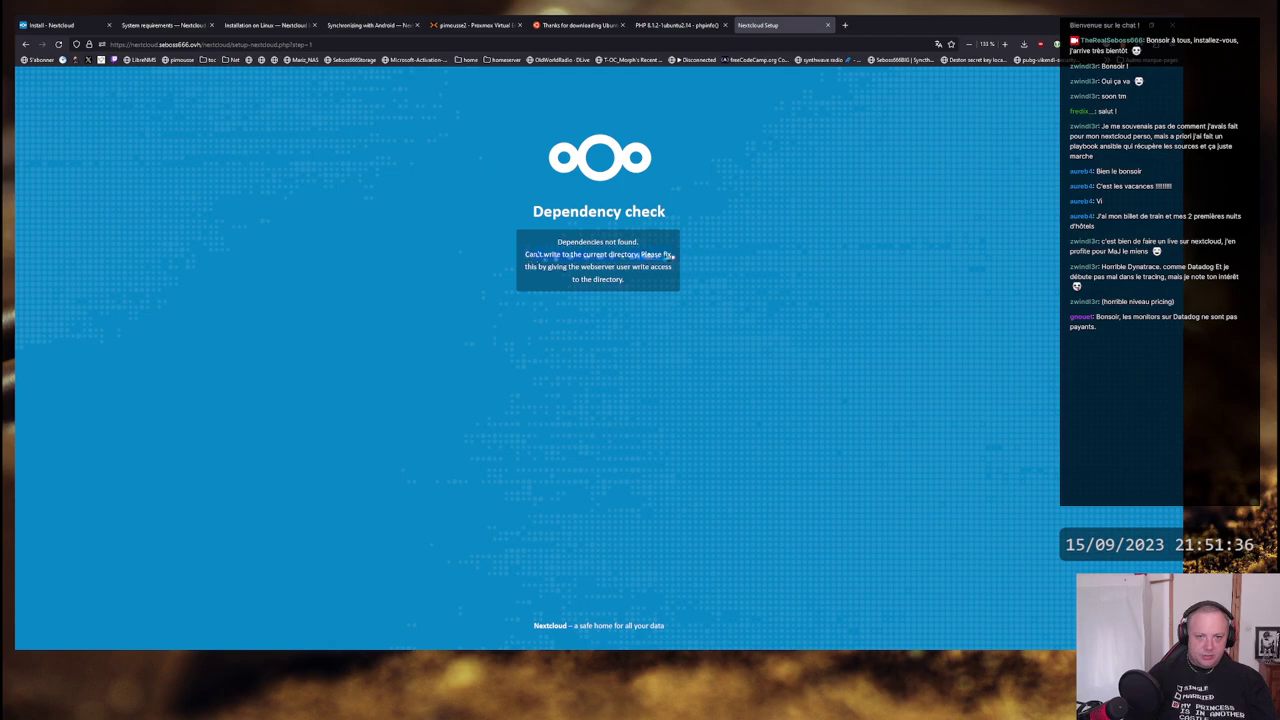
key(alt+Tab)
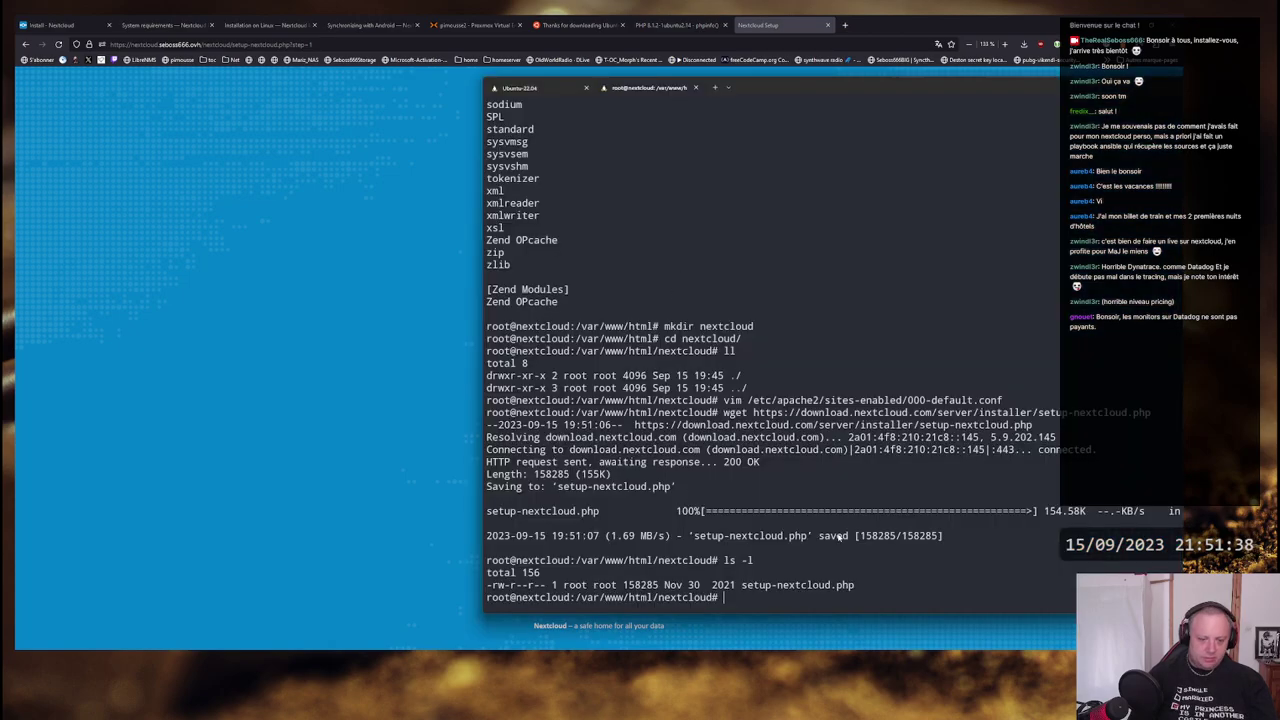
- Run chown -R www-data: . in the nextcloud directory, then return to the setup page
text(cho)
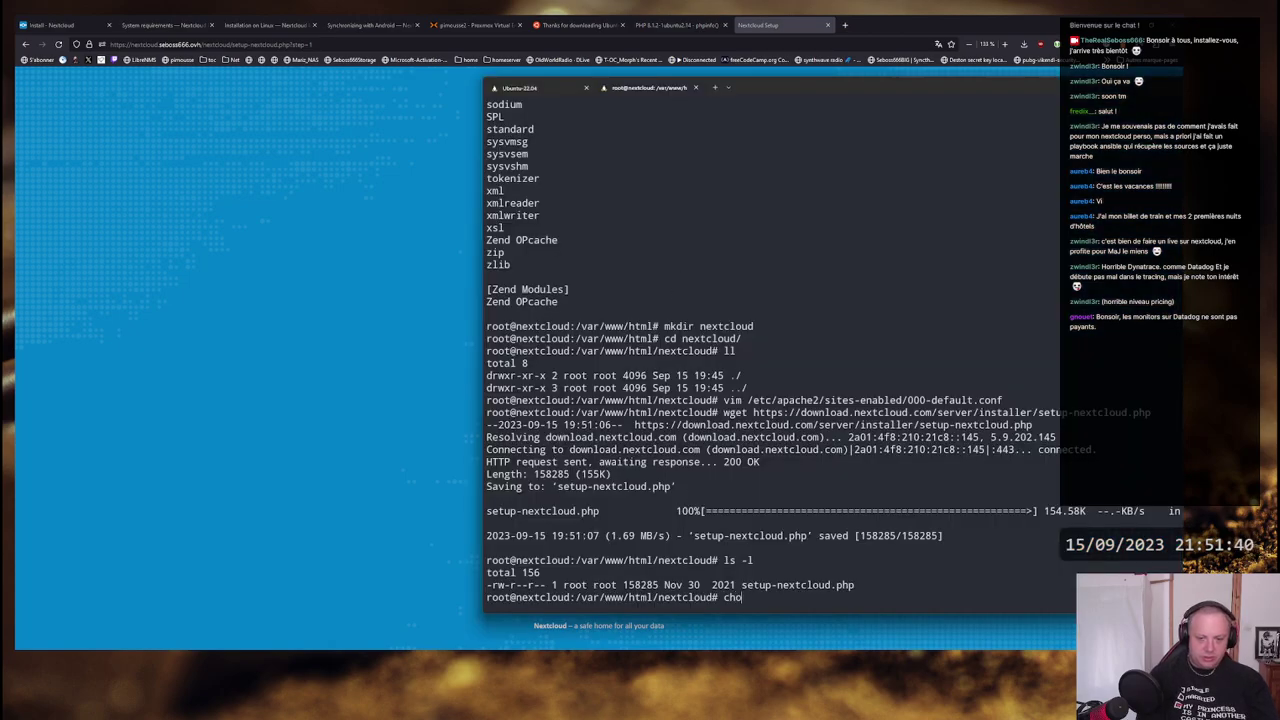
text(wn -R w)
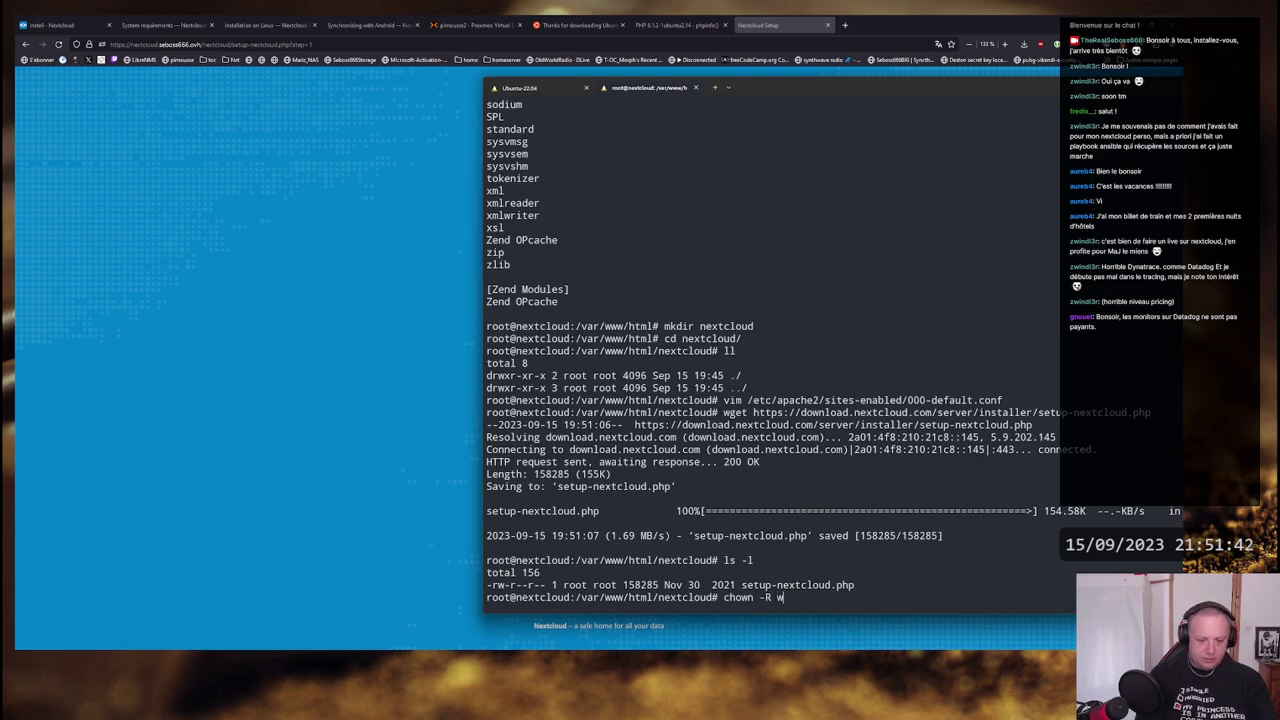
text(ww-data: )
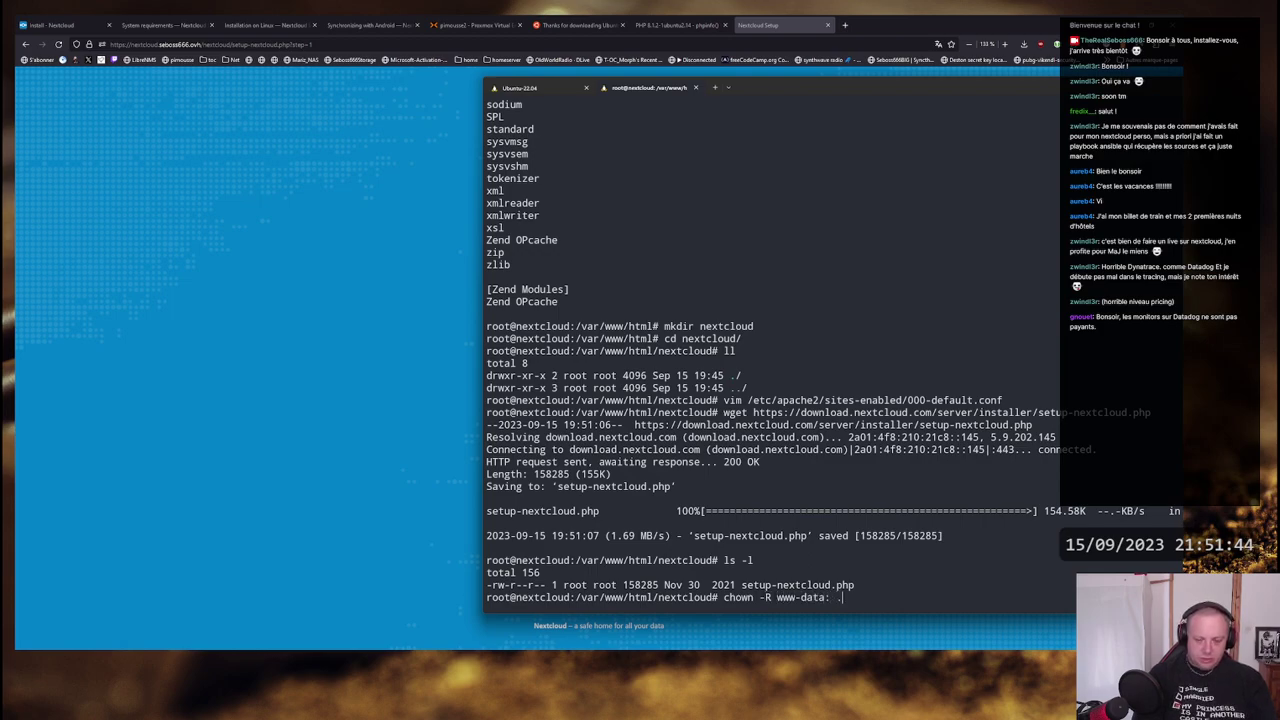
text(.)
key(Return)
click(409, 380)
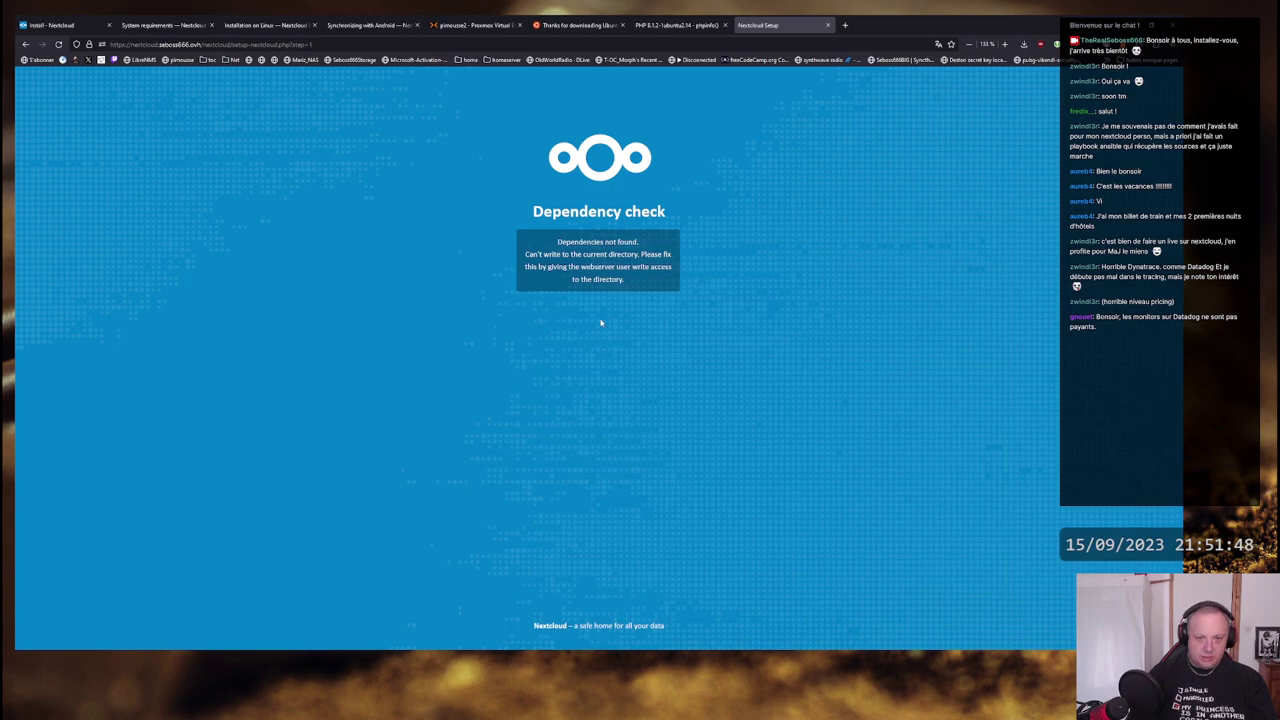
- Rerun the dependency check and install into the default 'nextcloud' subdirectory
key(F5)
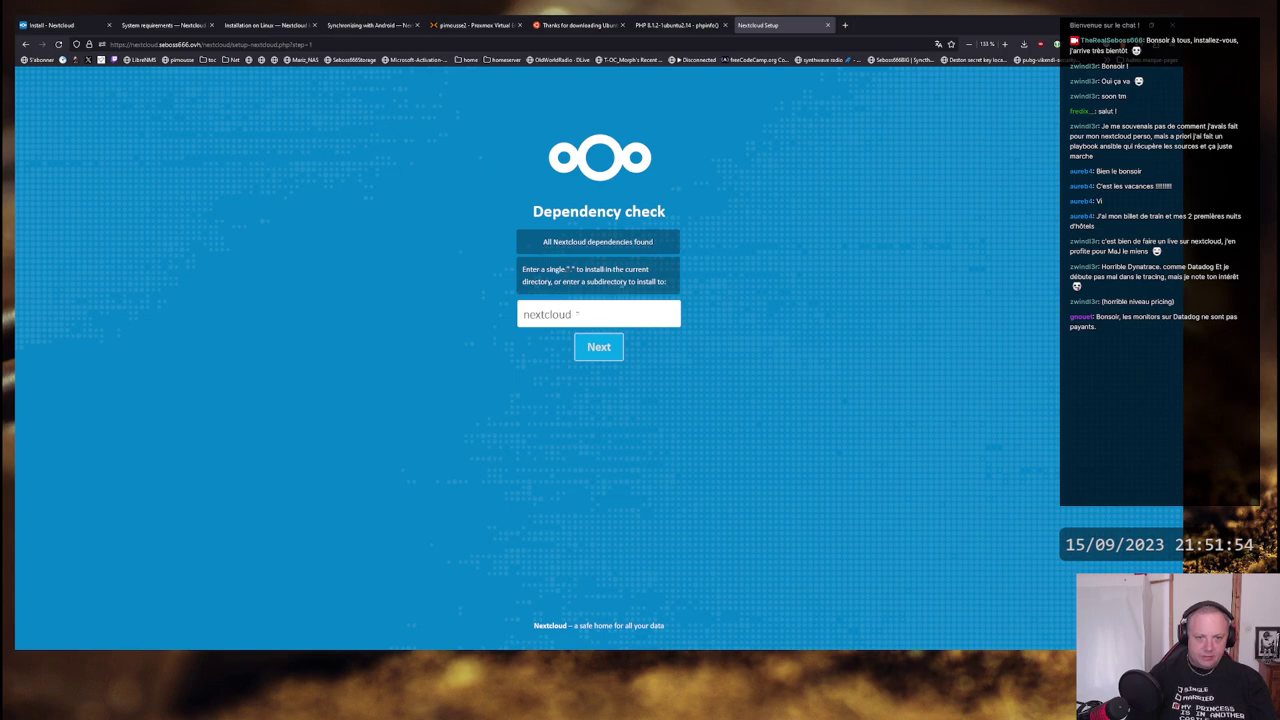
drag(634, 315, 528, 298)
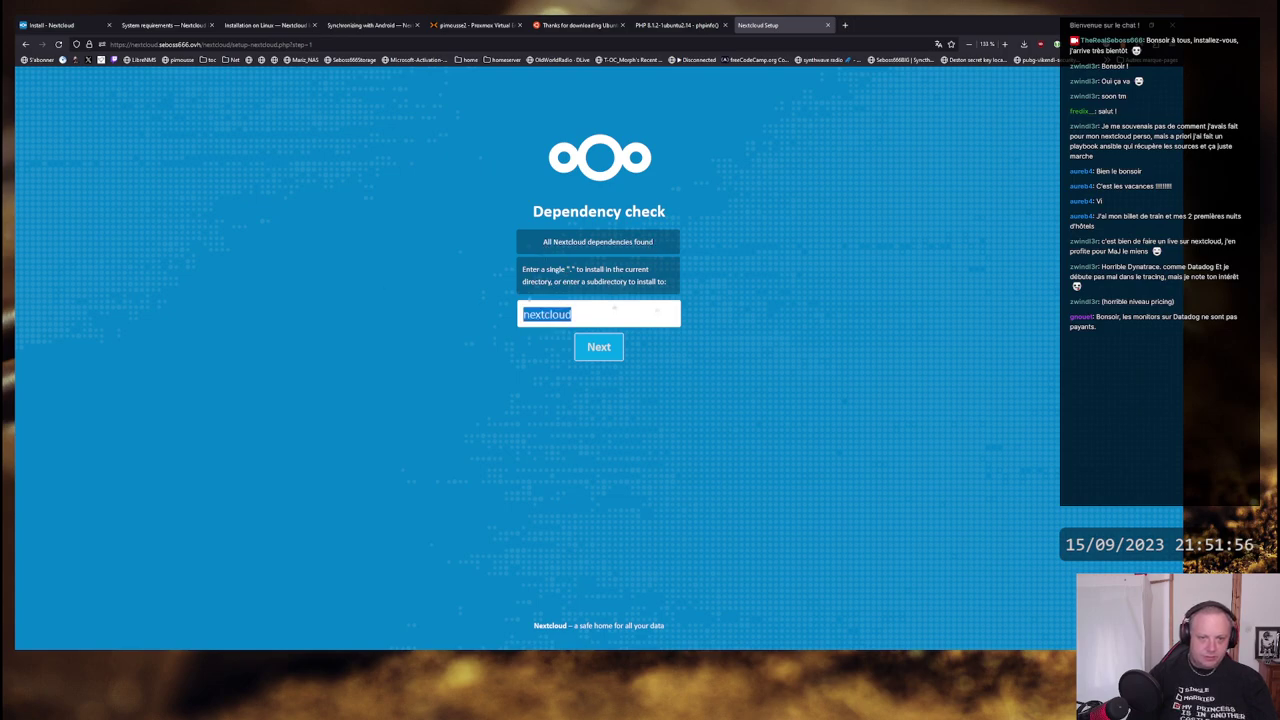
click(600, 314)
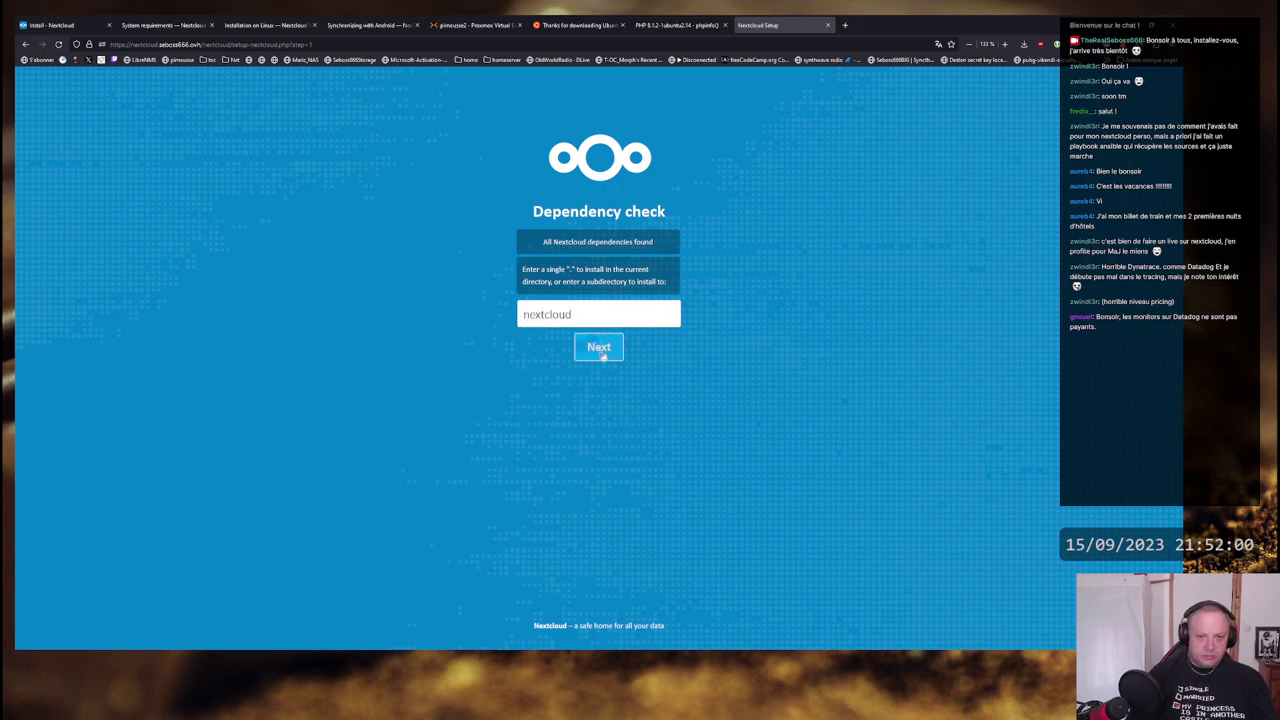
click(601, 352)
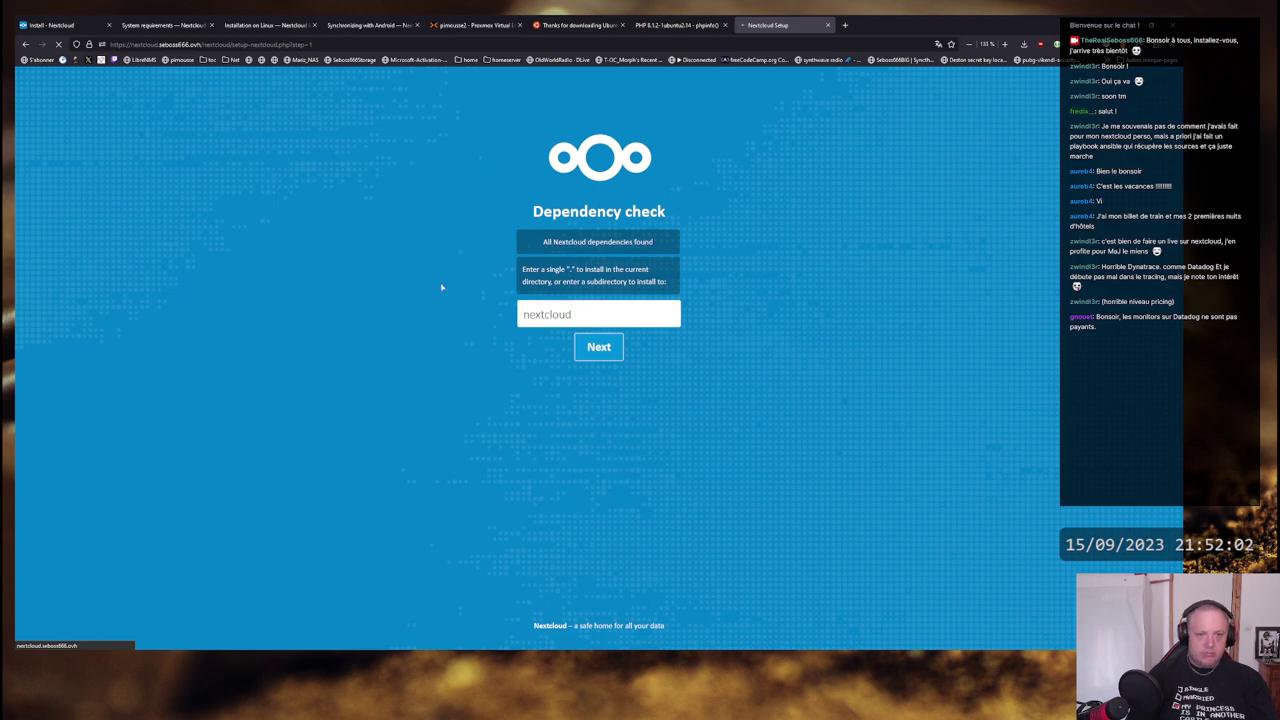
- List the server directory with l to check that the nextcloud folder was created
key(alt+Tab)
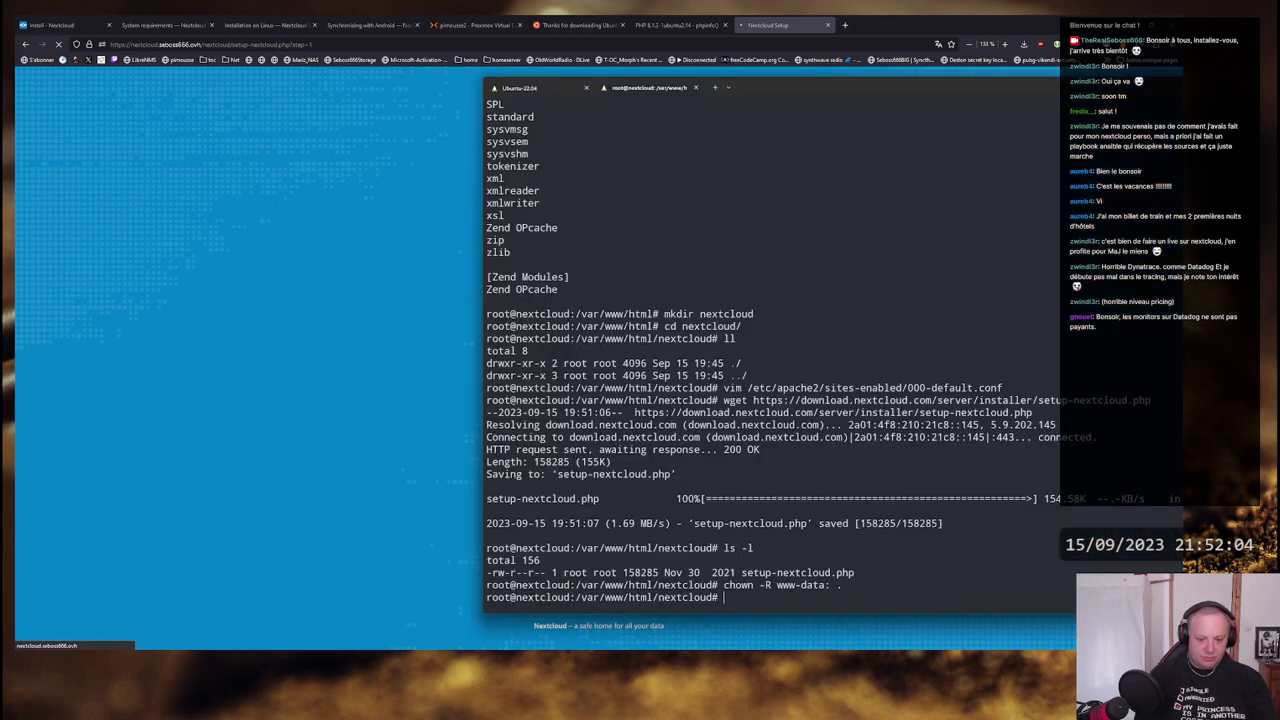
text(l)
key(Return)
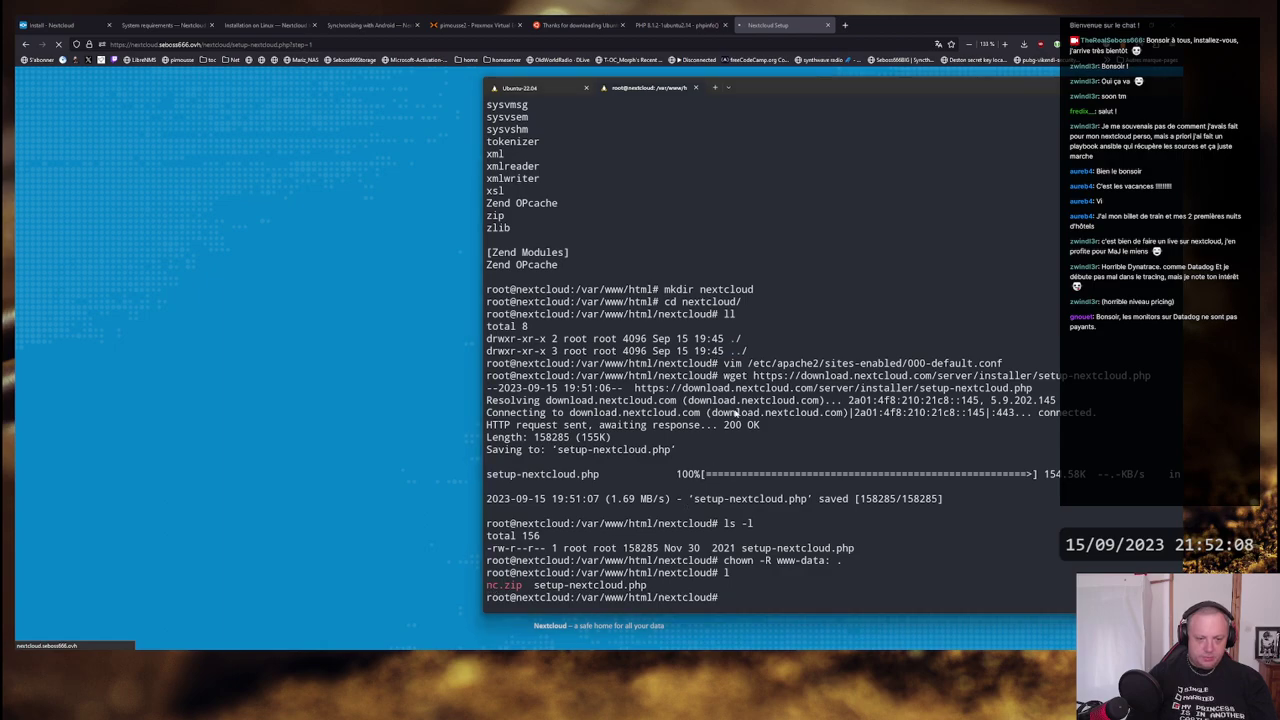
key(alt+Tab)
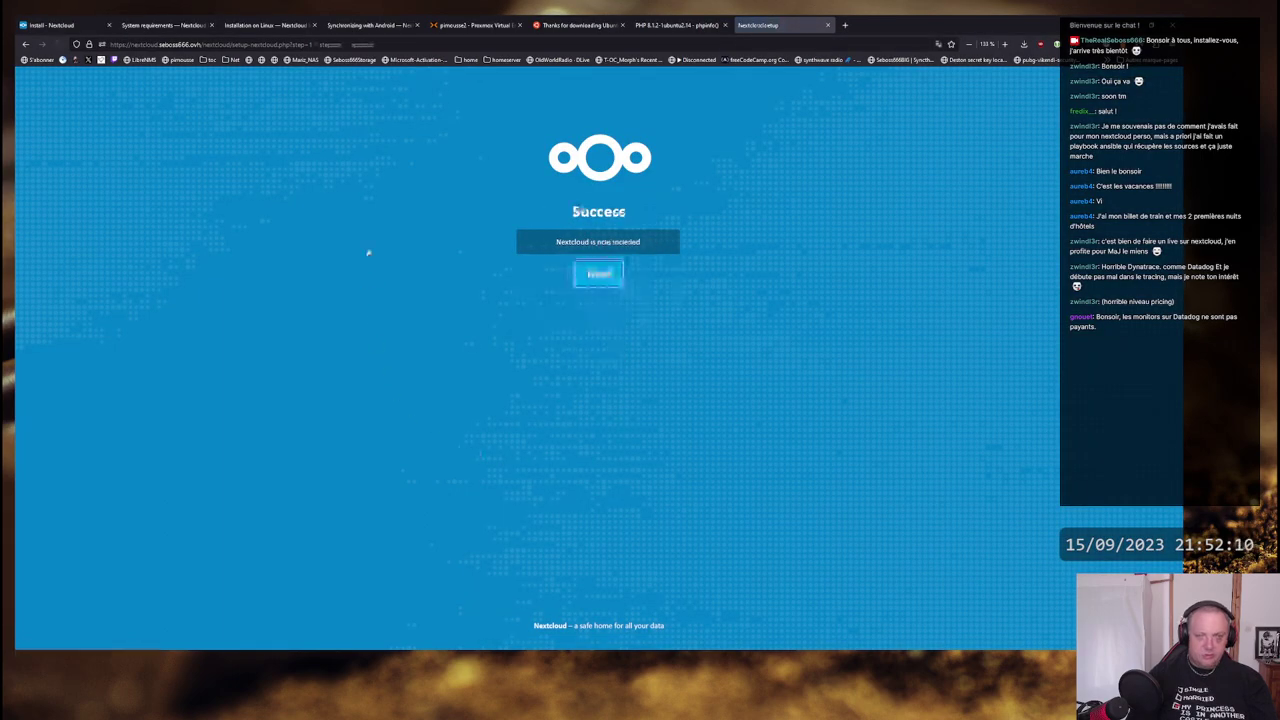
key(alt+Tab)
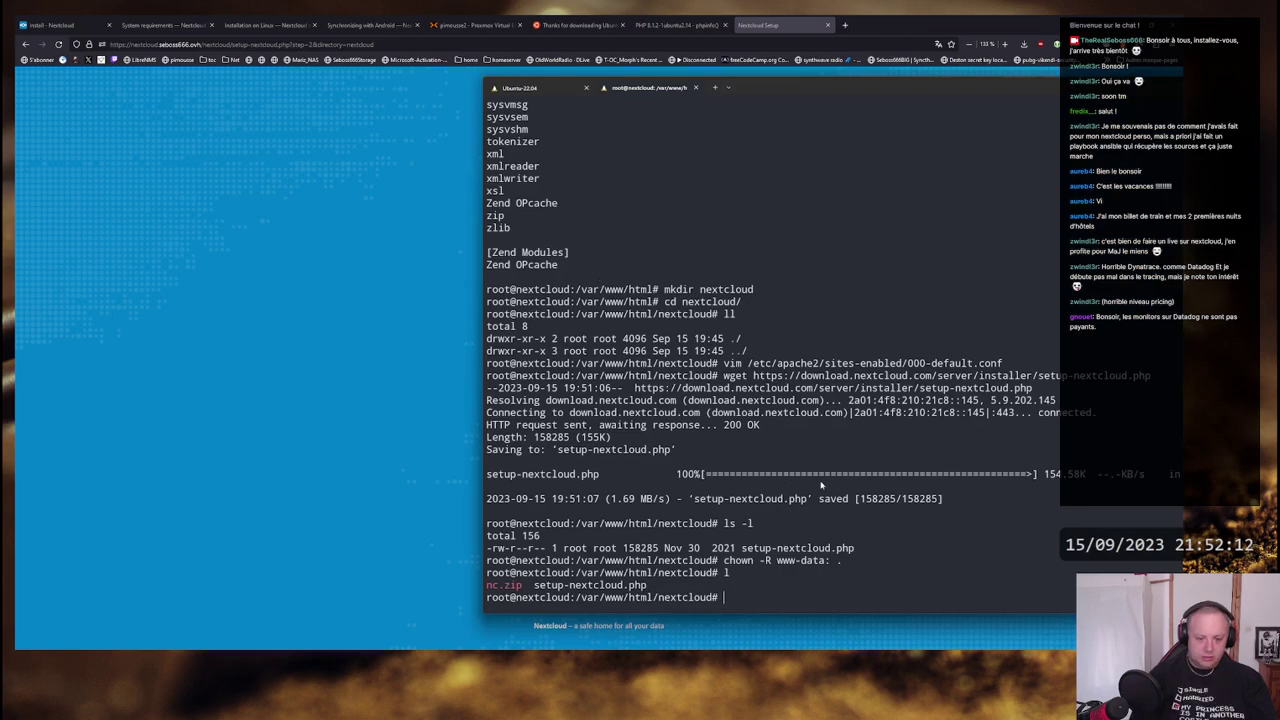
text(l)
key(Return)
- Enter the nextcloud folder and list its installed files
text(cd nex)
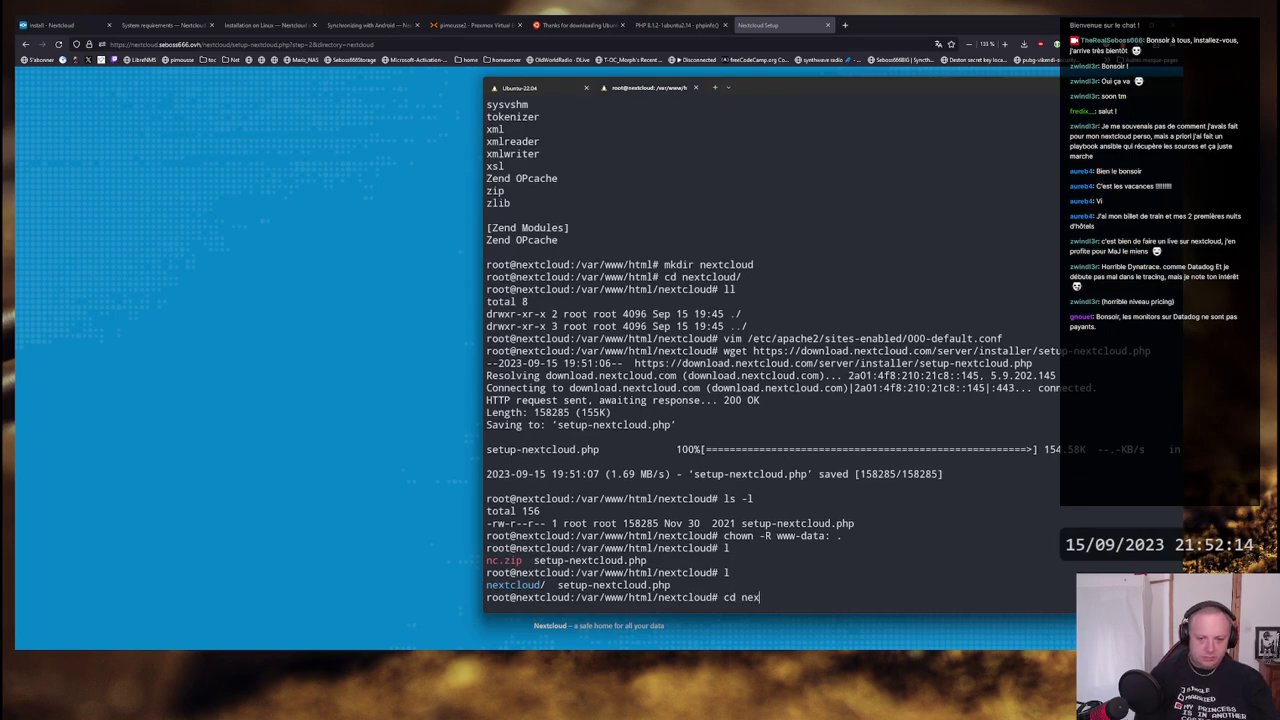
key(Tab)
key(Return)
text(loud/)
key(Return)
key(alt+Tab)
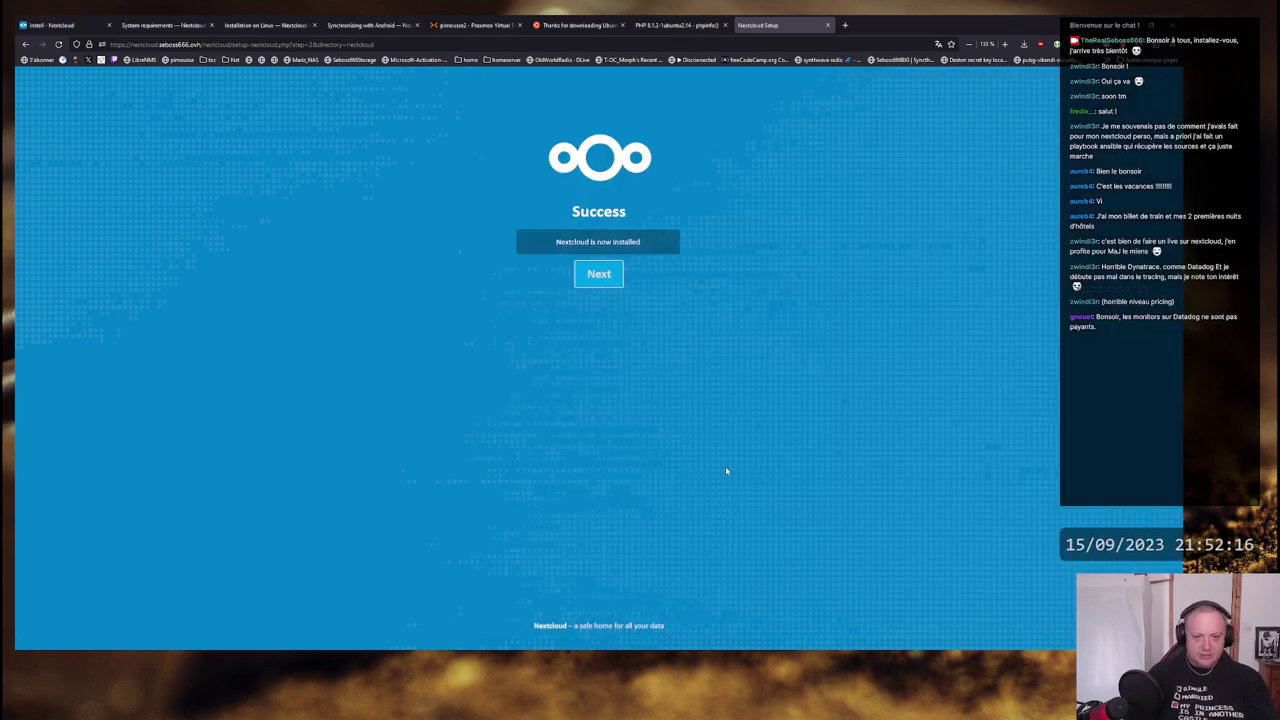
click(604, 276)
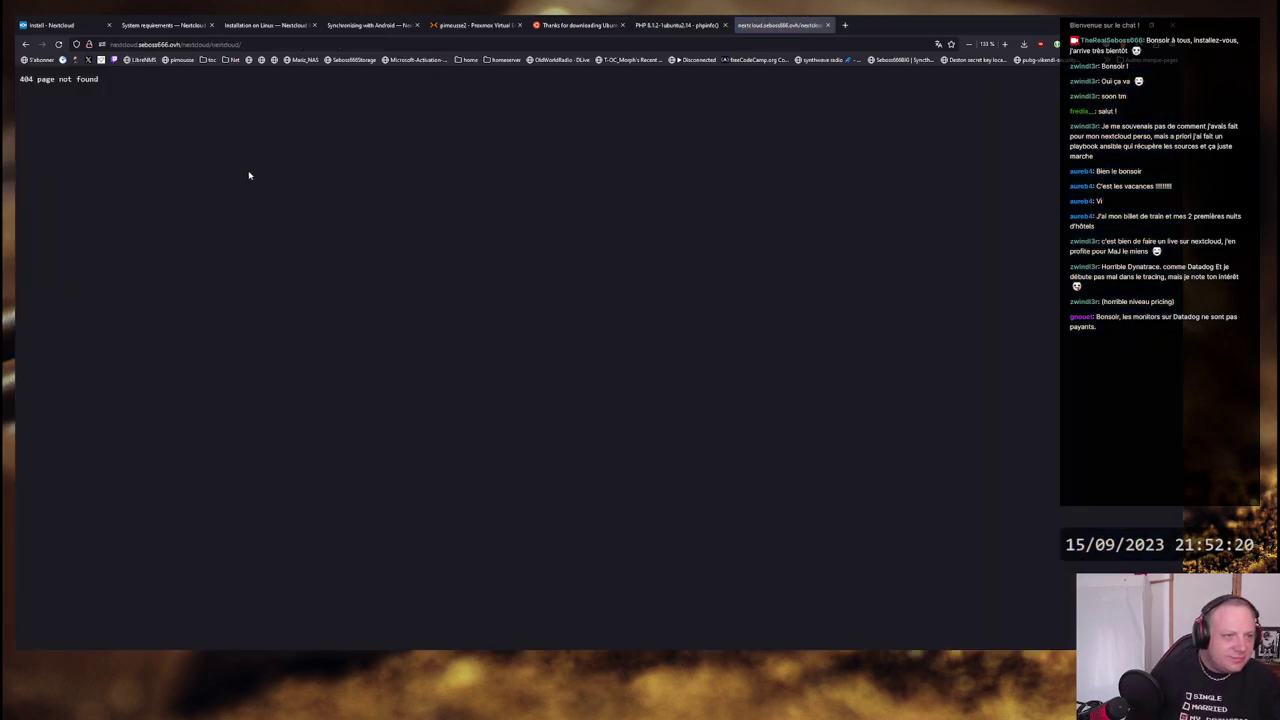
click(120, 45)
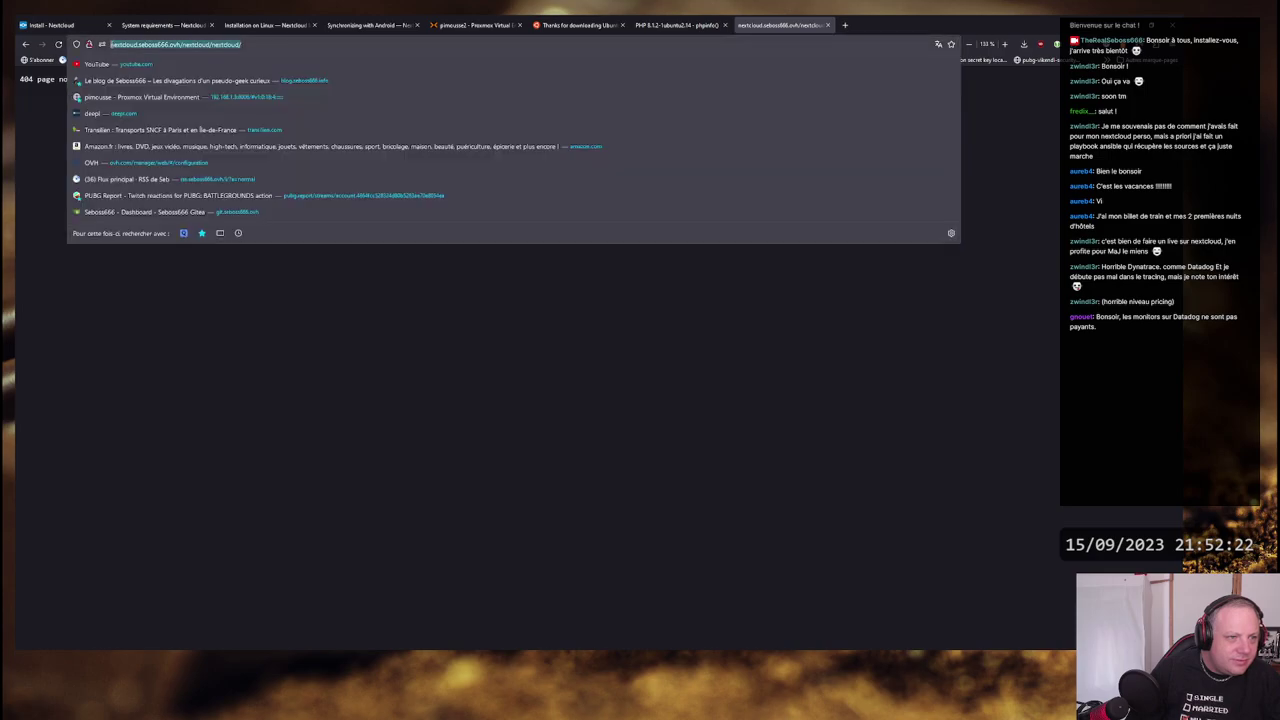
key(Home)
text(http)
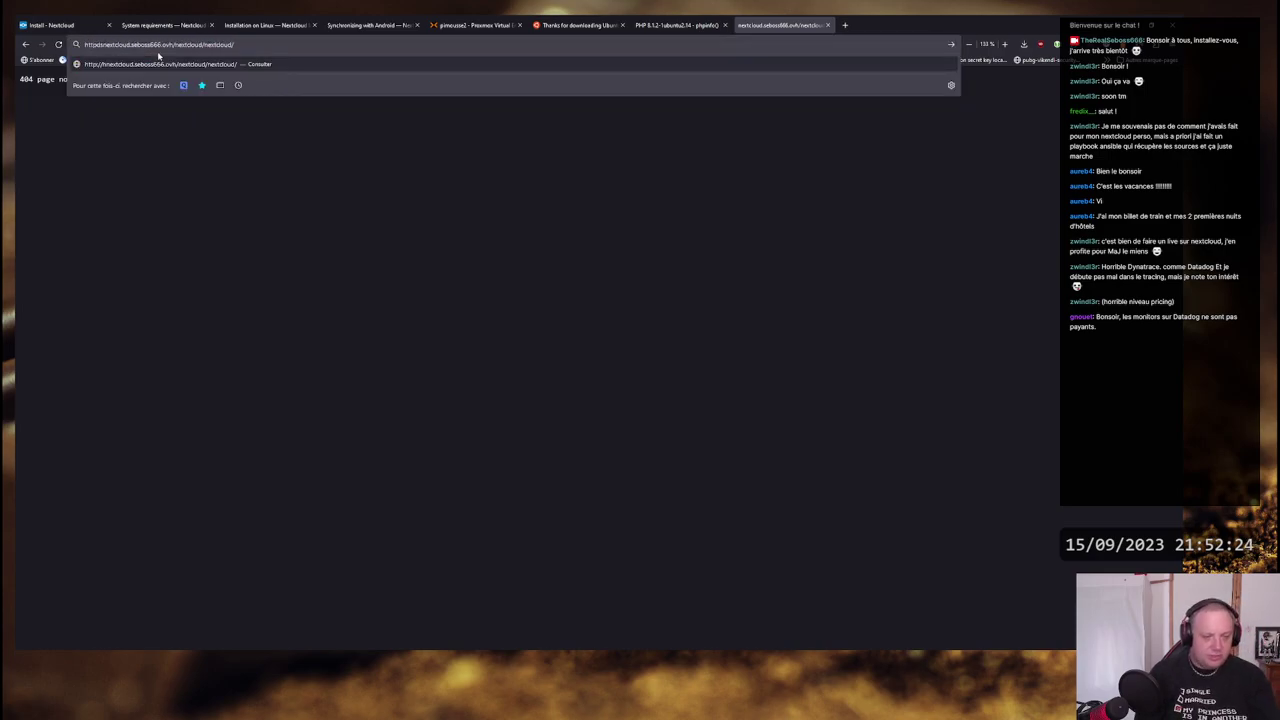
text(s://)
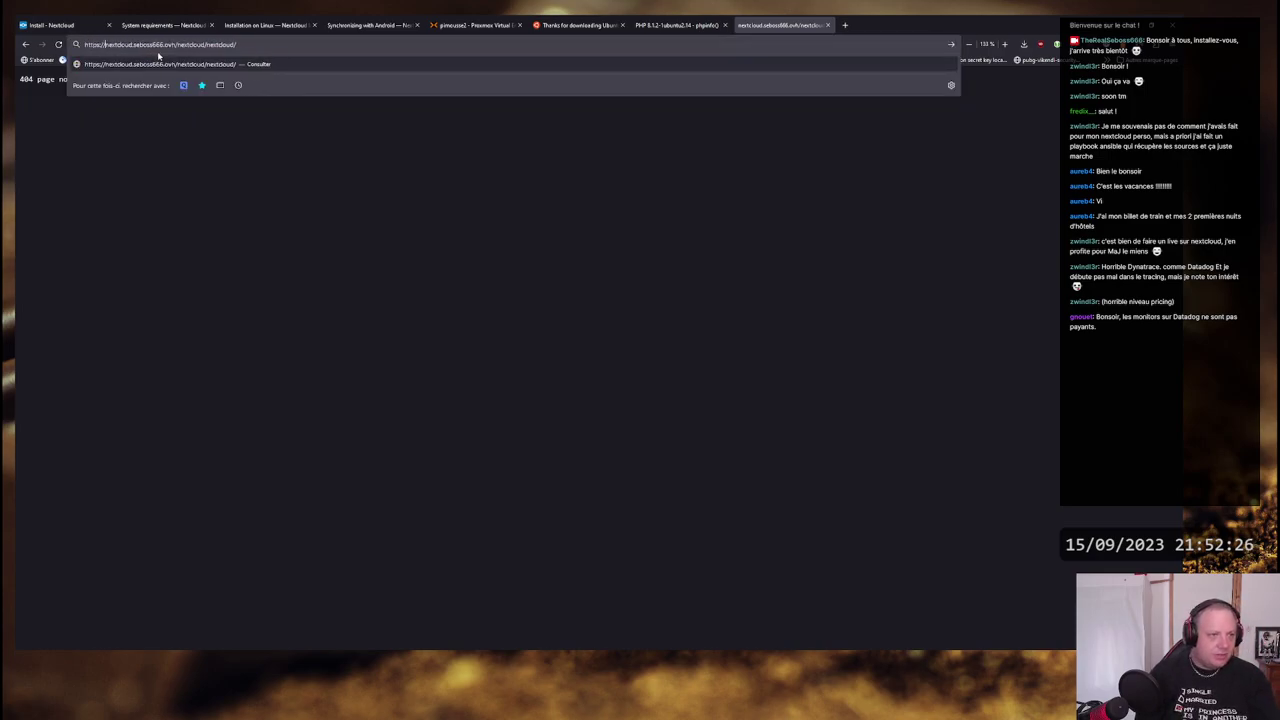
key(Return)
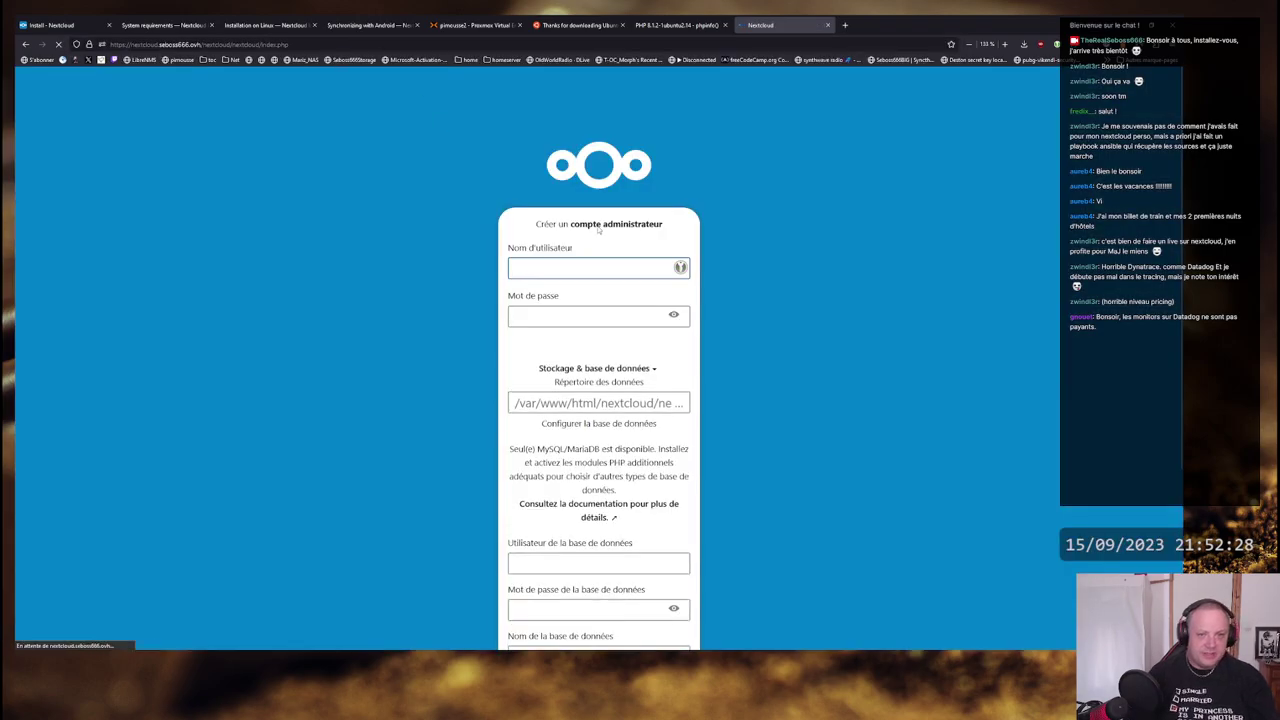
- Enter the administrator account username and password in the setup form
scroll(738, 204, down, 3)
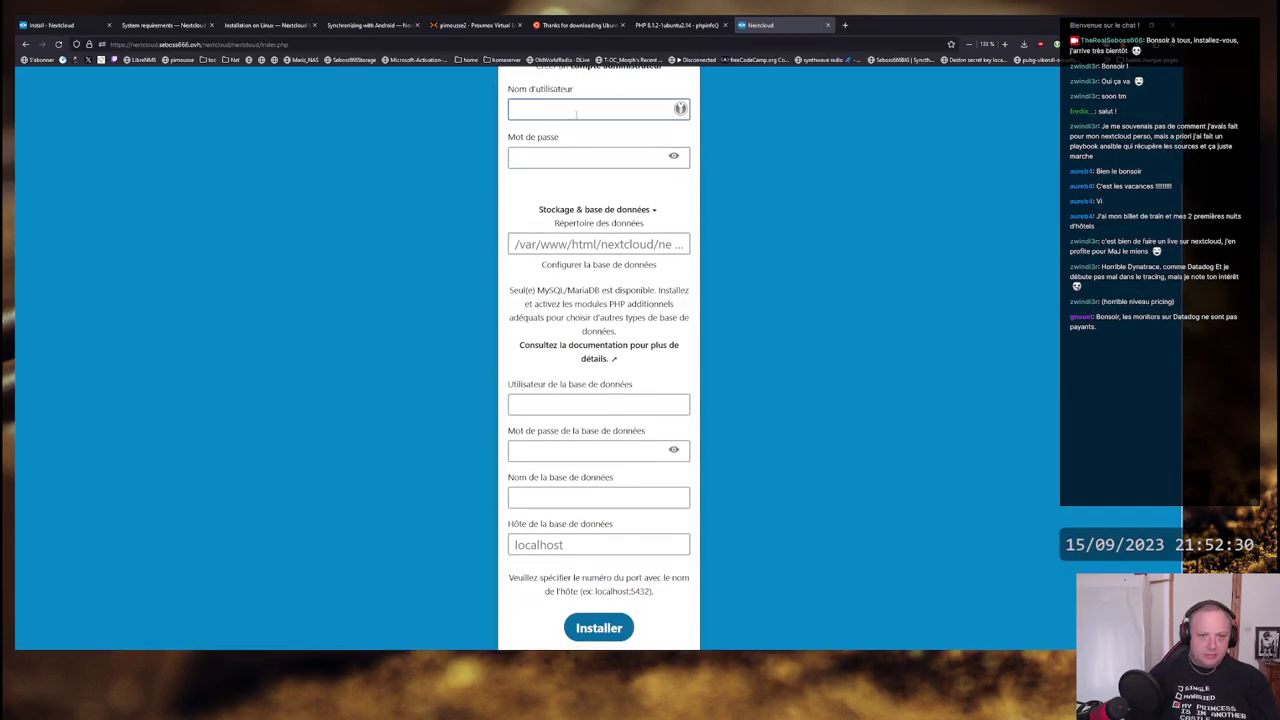
text(Seboss)
key(BackSpace)
key(BackSpace)
key(BackSpace)
click(576, 114)
text(Seb)
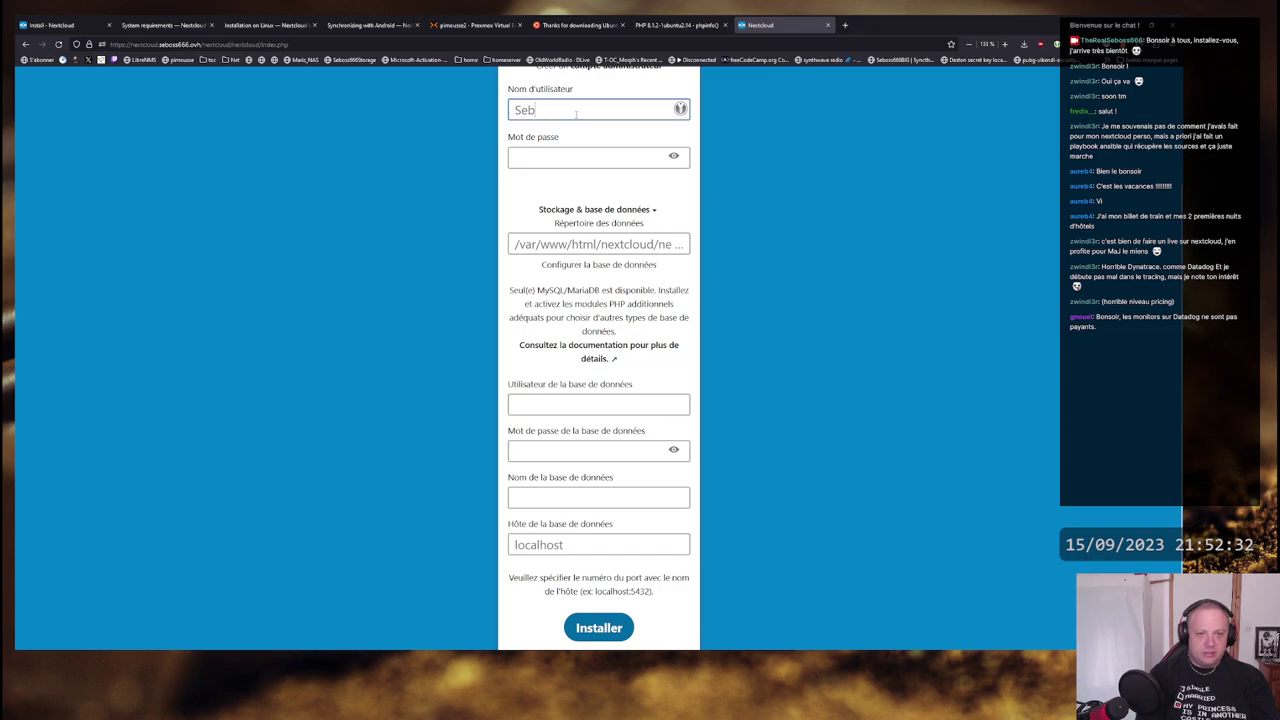
key(BackSpace)
key(BackSpace)
key(BackSpace)
text(Seboss)
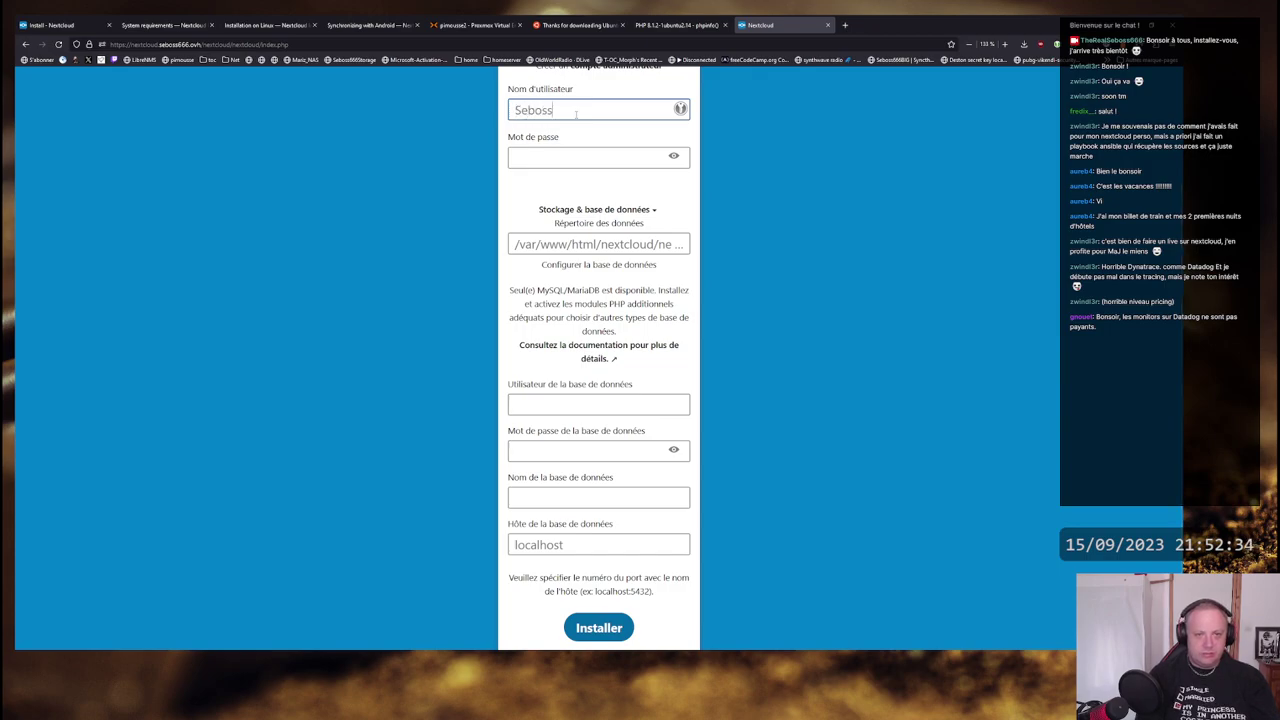
text(666)
key(Tab)
text(*****)
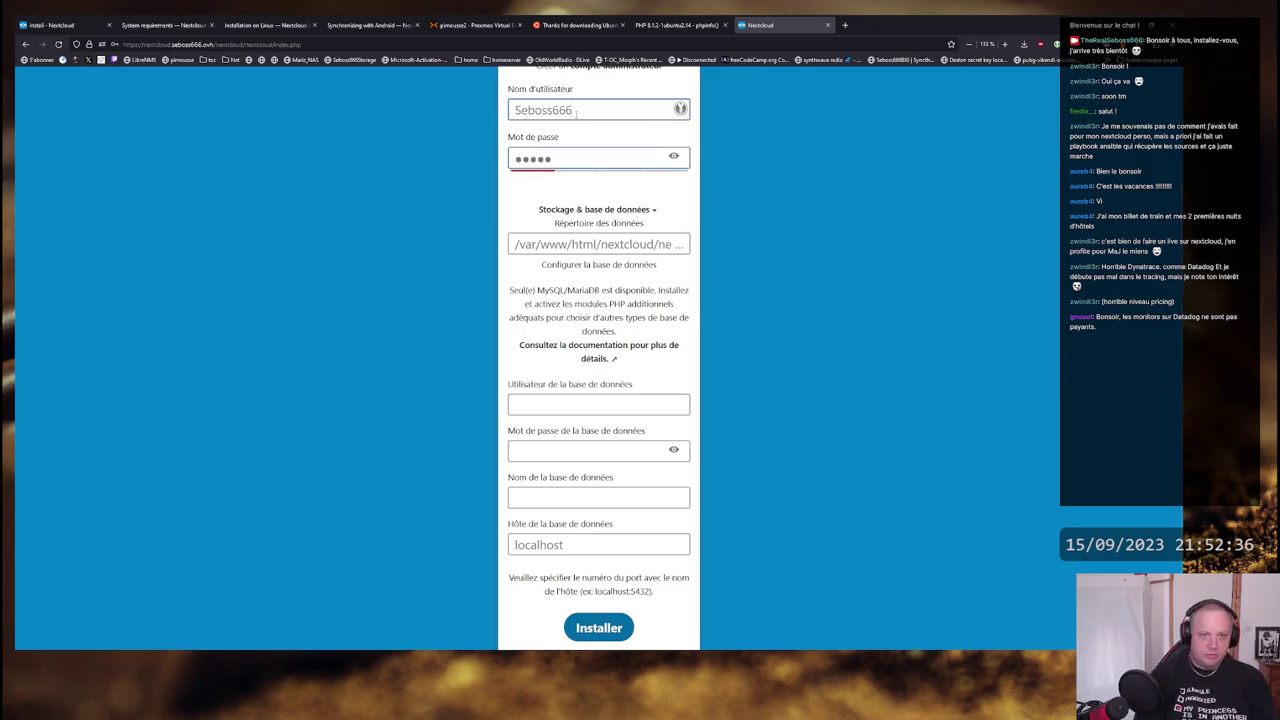
drag(598, 244, 686, 244)
click(598, 244)
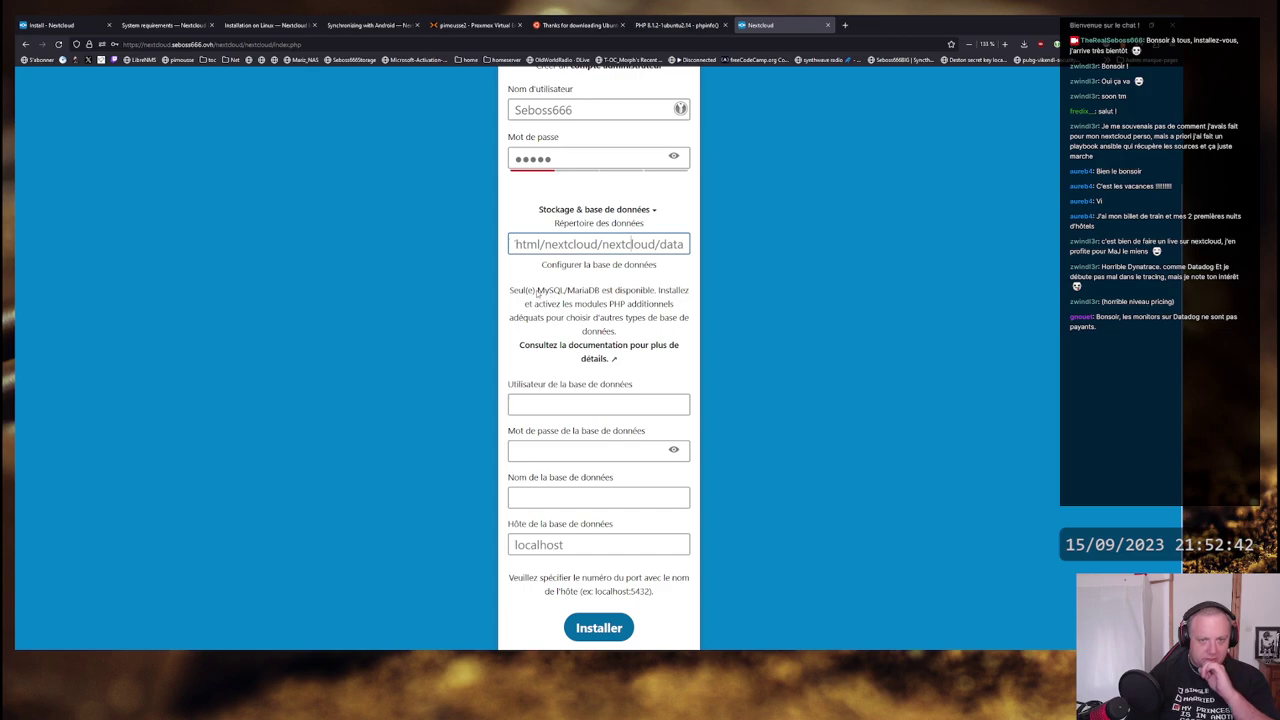
- Set database user and name to nextcloud with its password, keep host localhost, and install
click(624, 404)
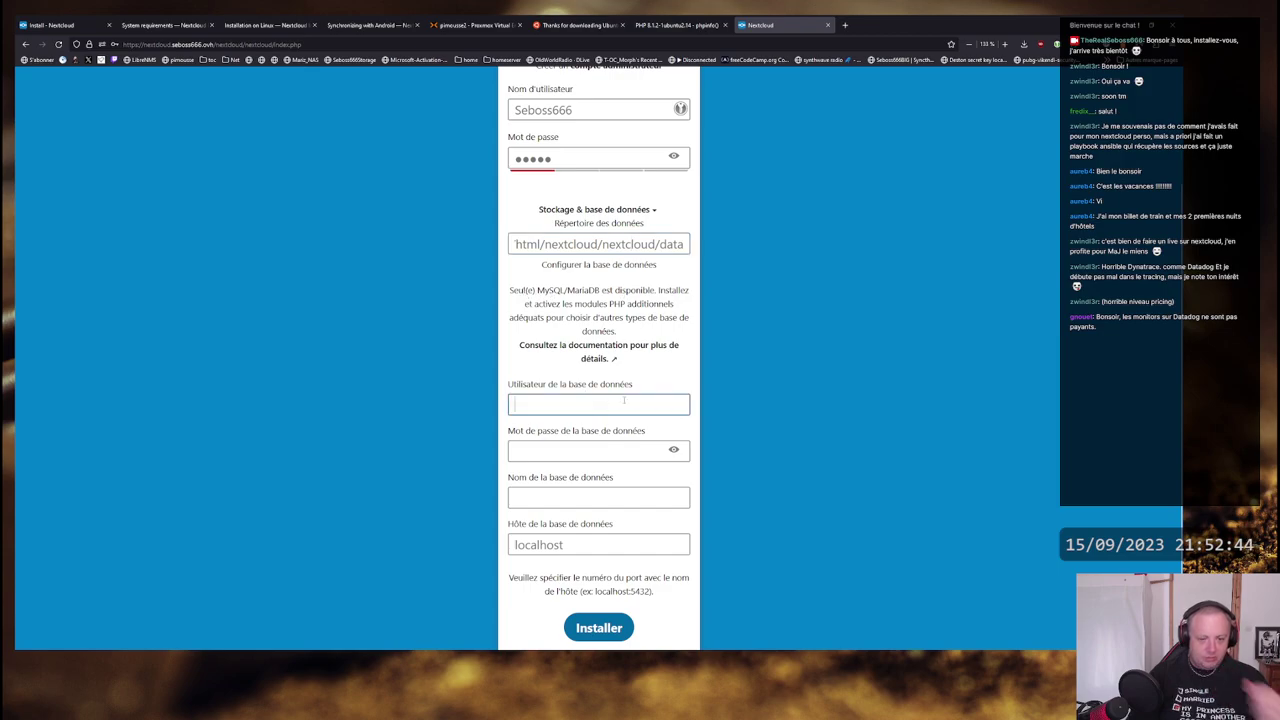
text(nextcloud)
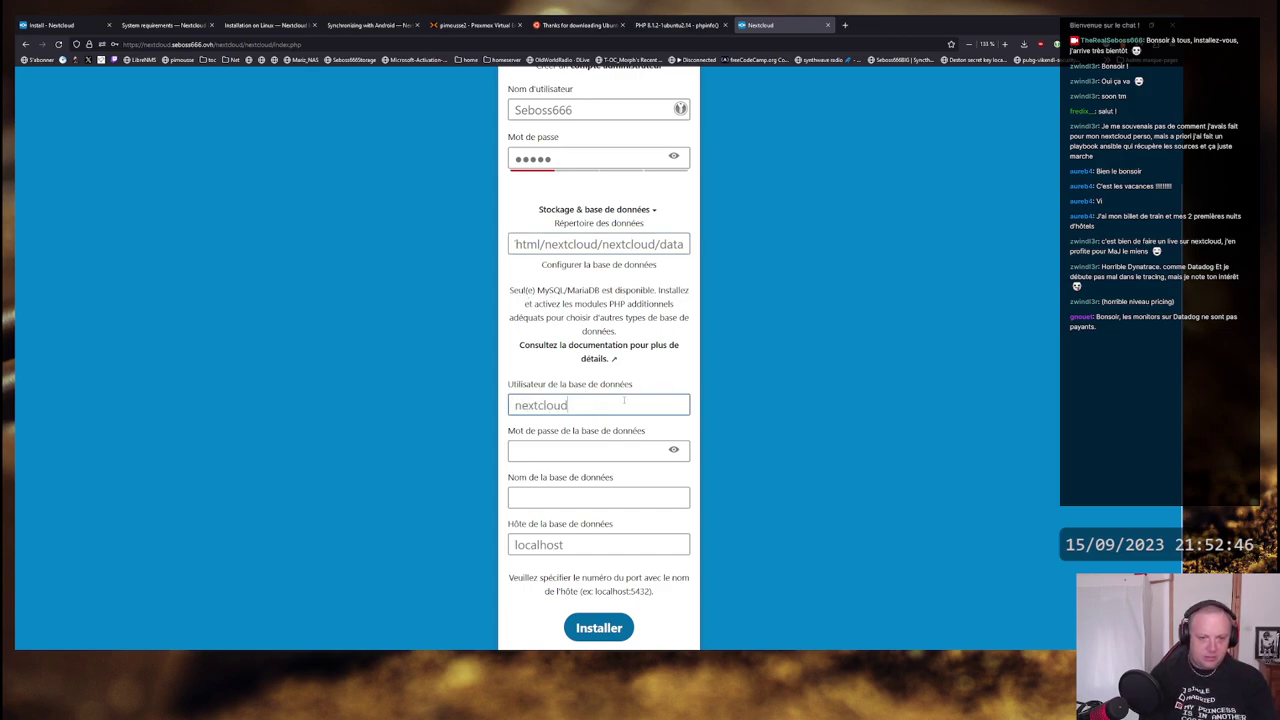
key(Tab)
text(••••••)
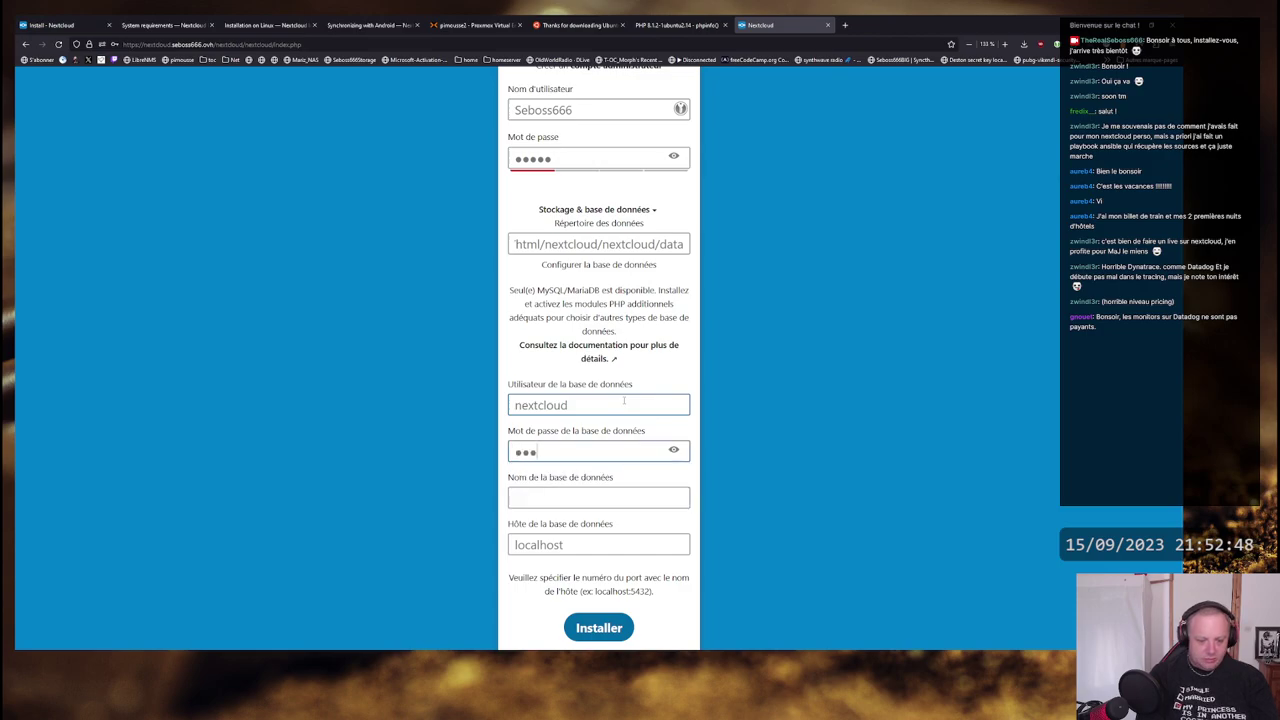
key(BackSpace)
key(BackSpace)
key(BackSpace)
key(BackSpace)
key(BackSpace)
key(BackSpace)
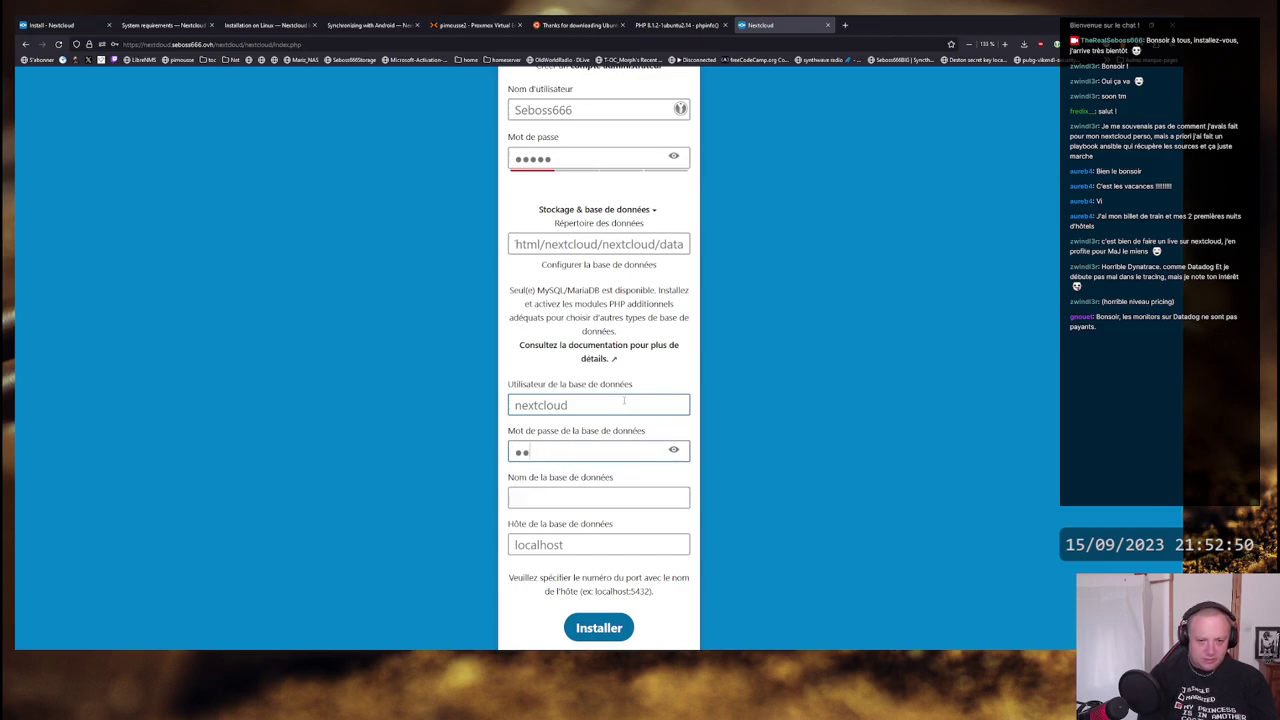
text(•••••••••)
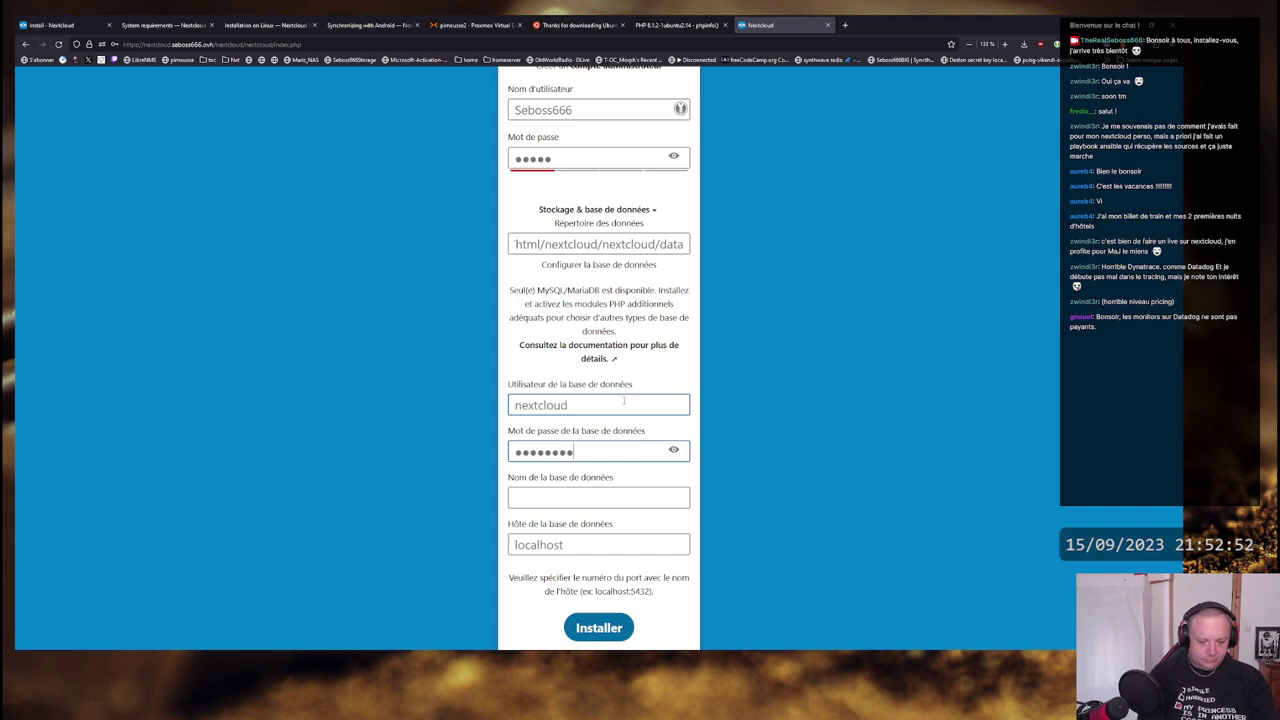
key(Tab)
key(Tab)
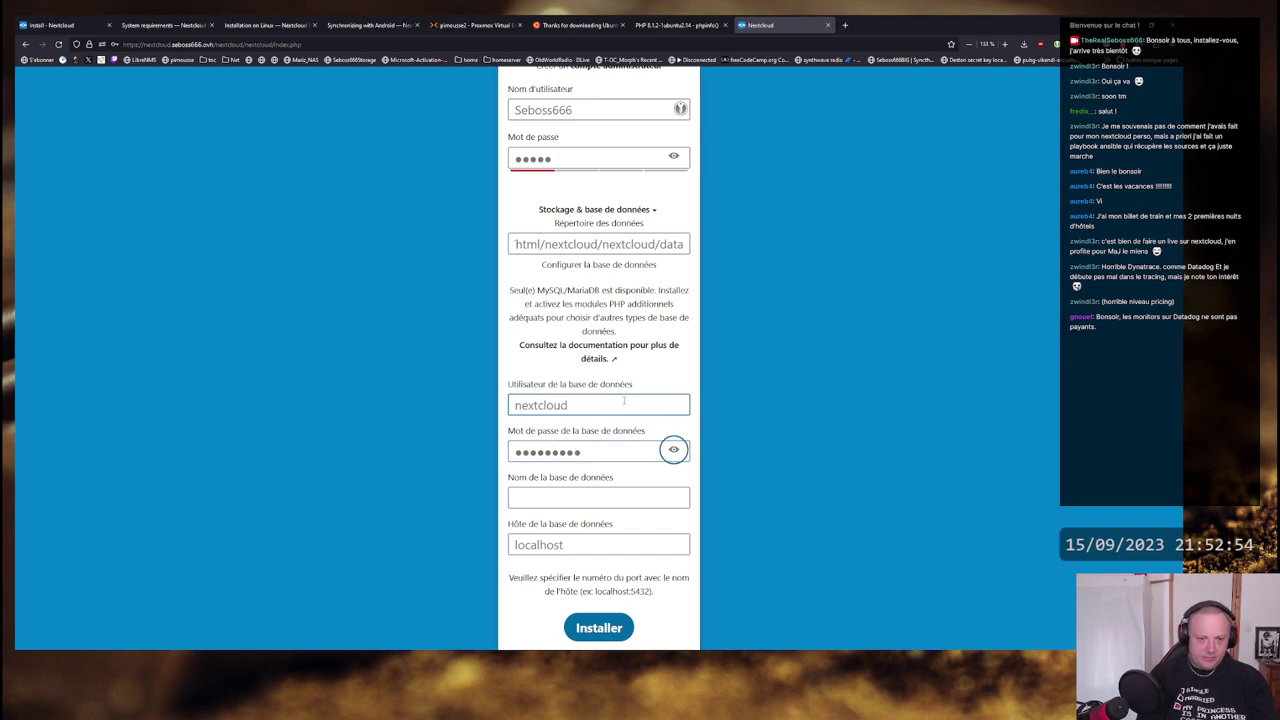
text(nex)
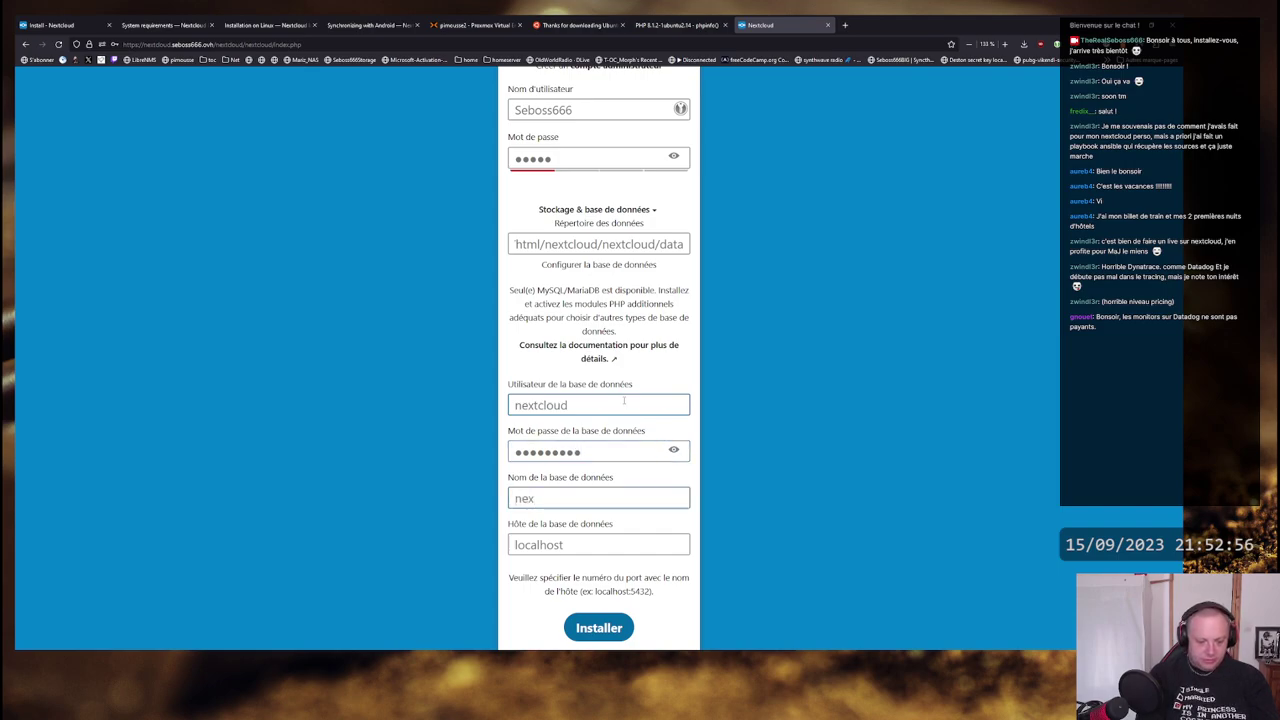
text(tcloud)
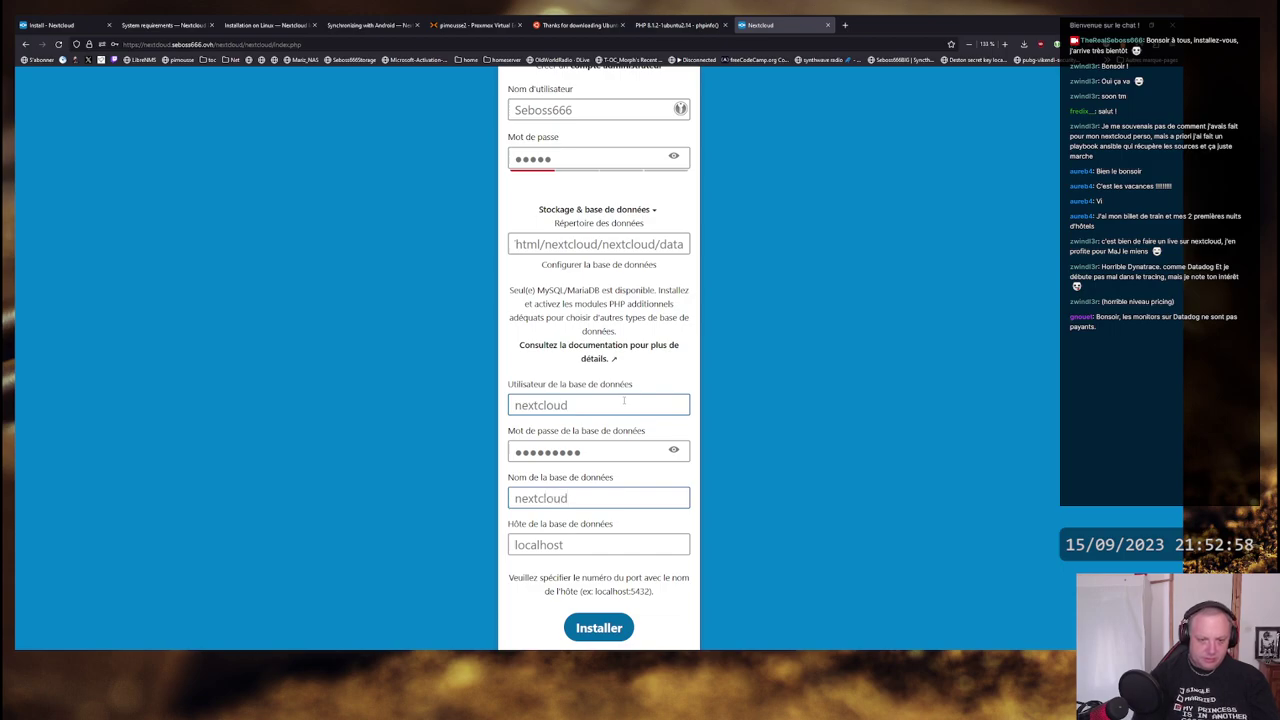
key(Tab)
scroll(700, 510, down, 1)
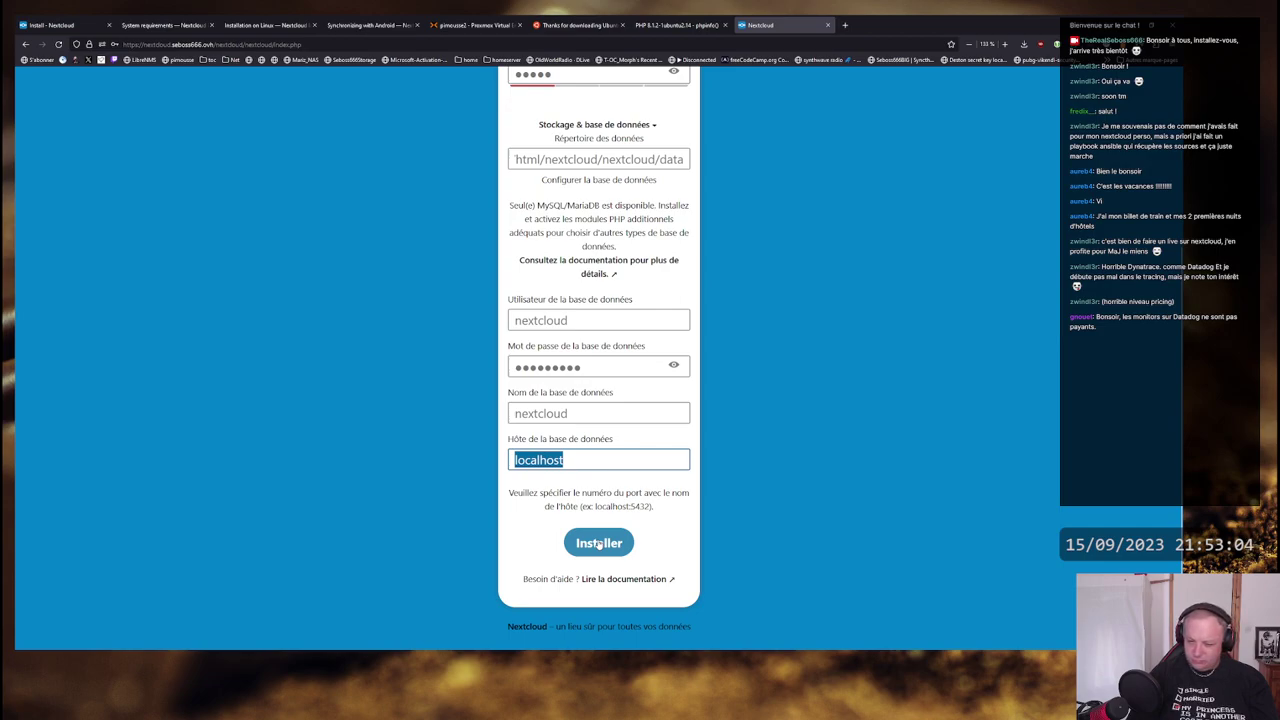
click(598, 544)
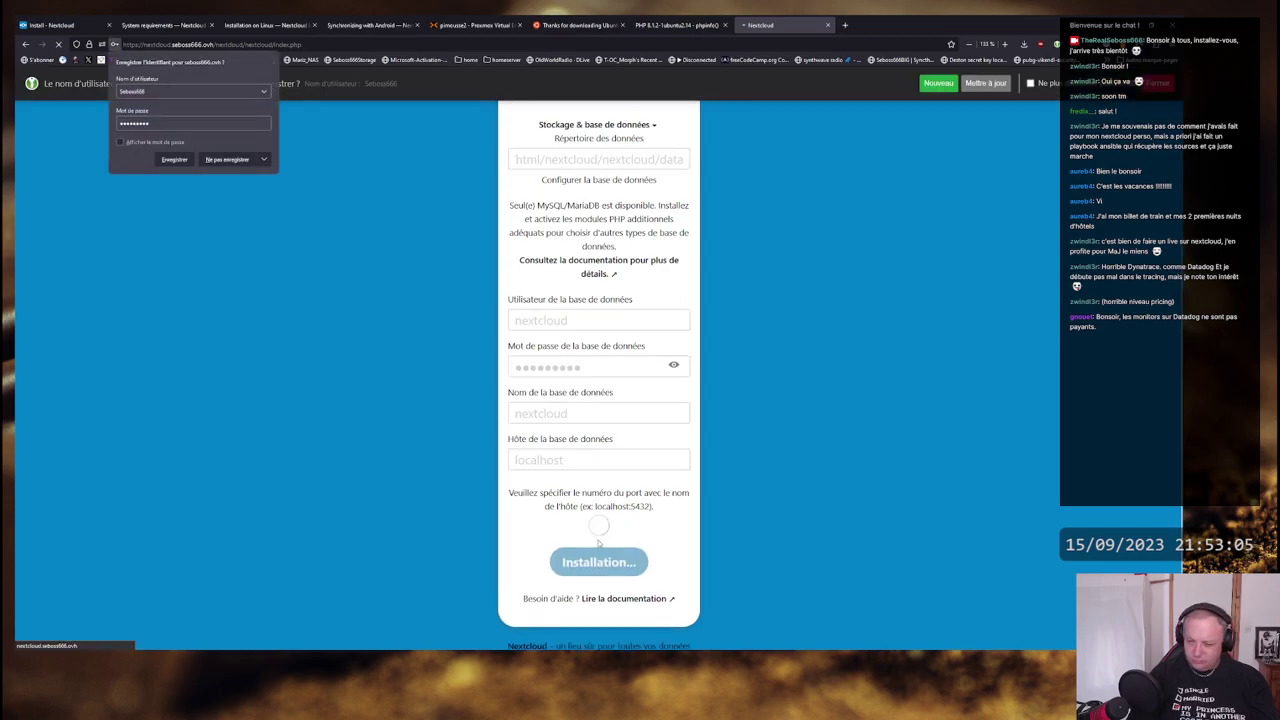
- Decline saving the login in Firefox and dismiss the save-credentials prompt
click(236, 159)
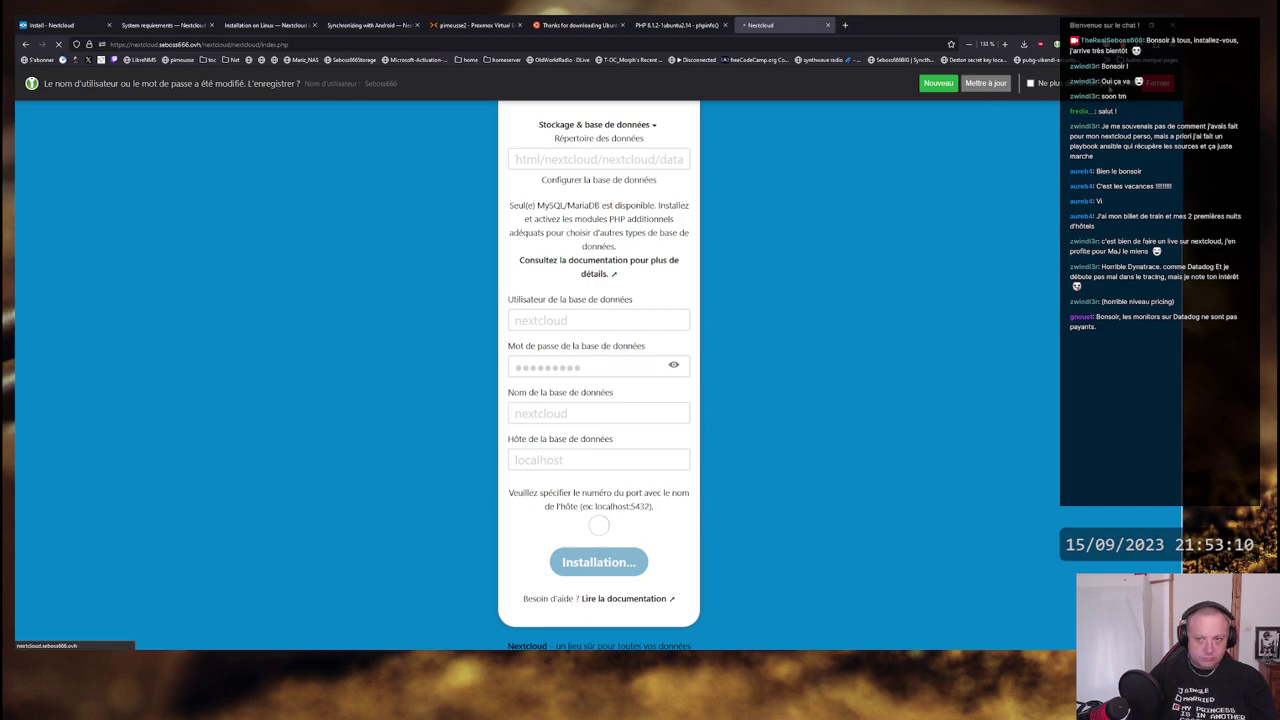
click(1155, 86)
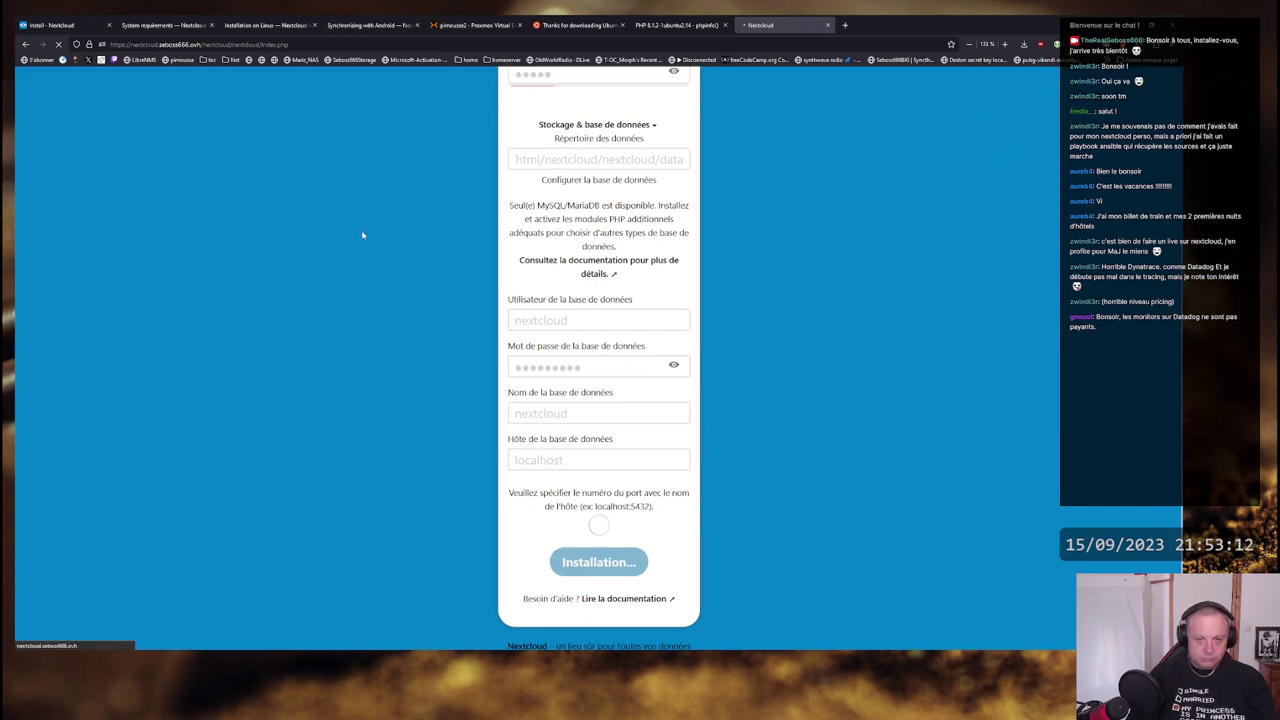
scroll(400, 443, up, 5)
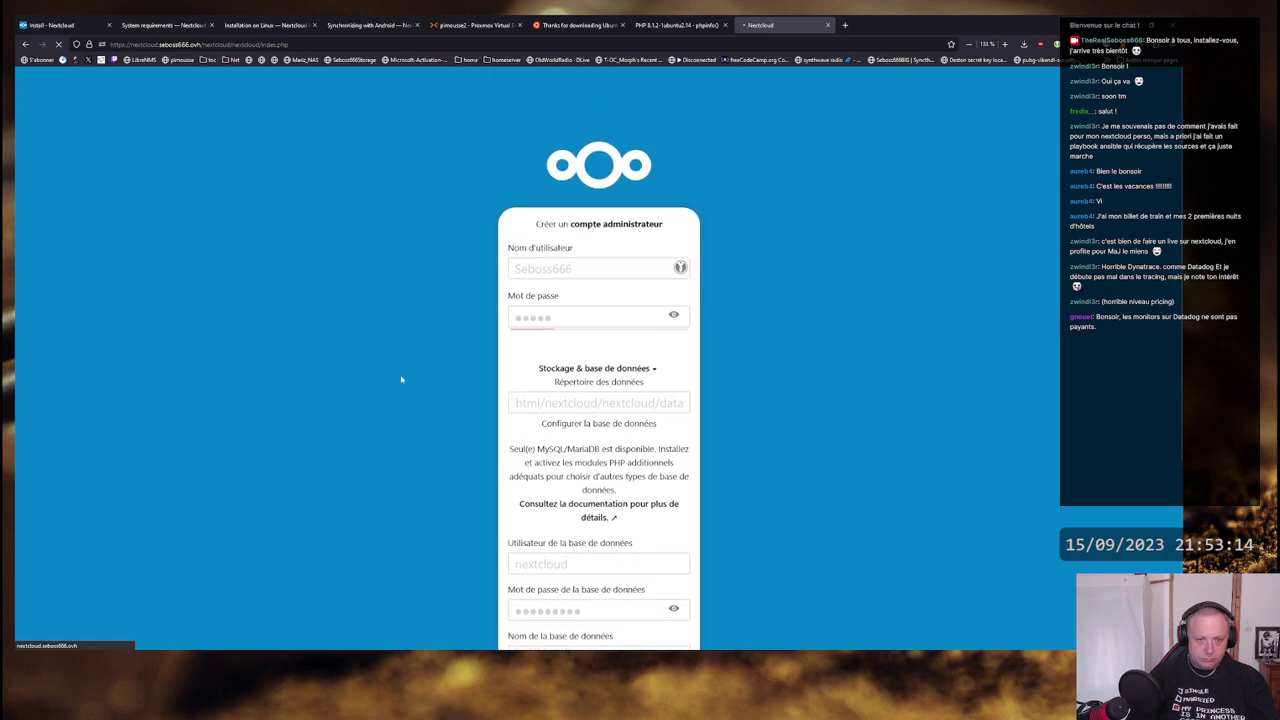
scroll(401, 379, down, 5)
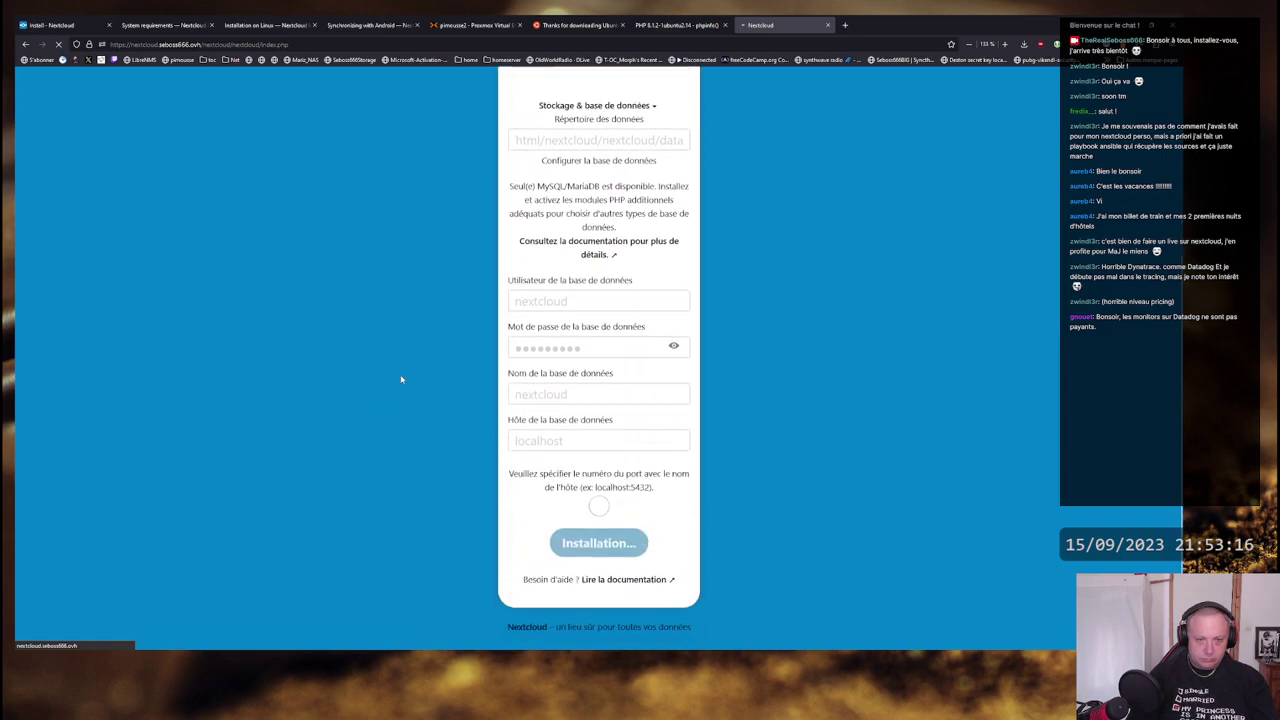
- Type mysql in the server terminal, then return to the browser
key(alt+Tab)
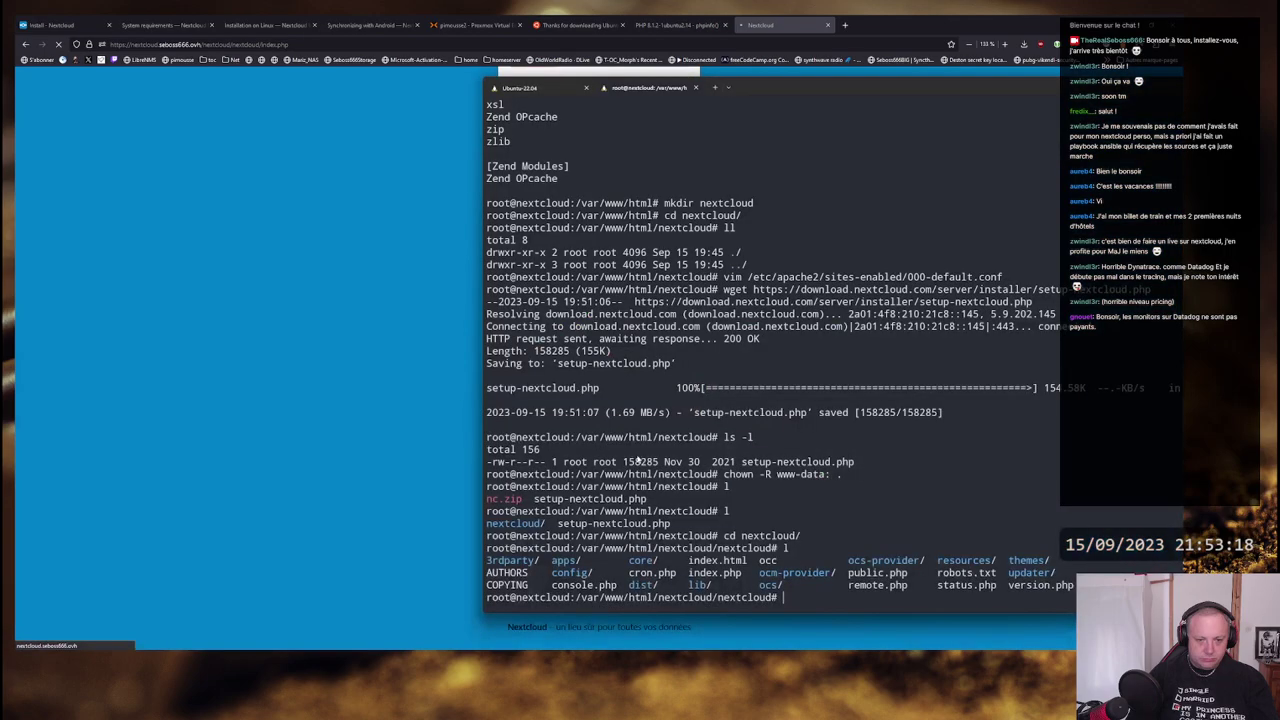
key(alt+Tab)
key(alt+Tab)
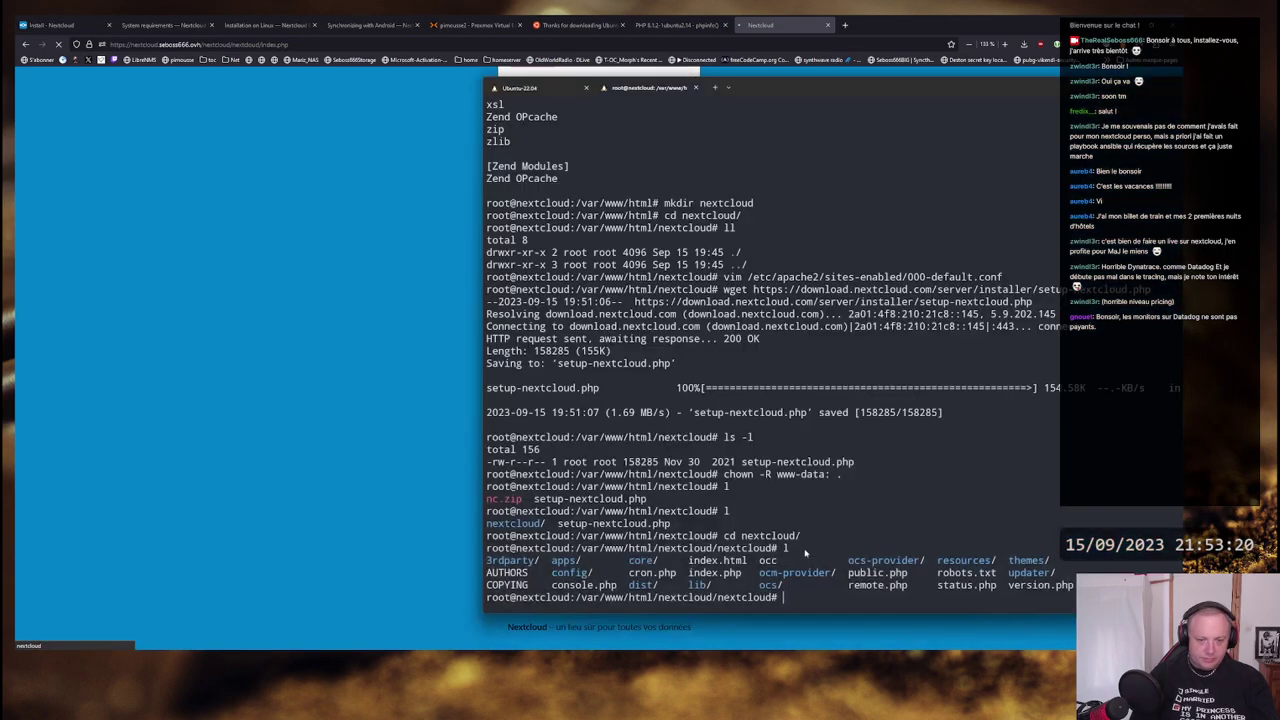
text(mysql)
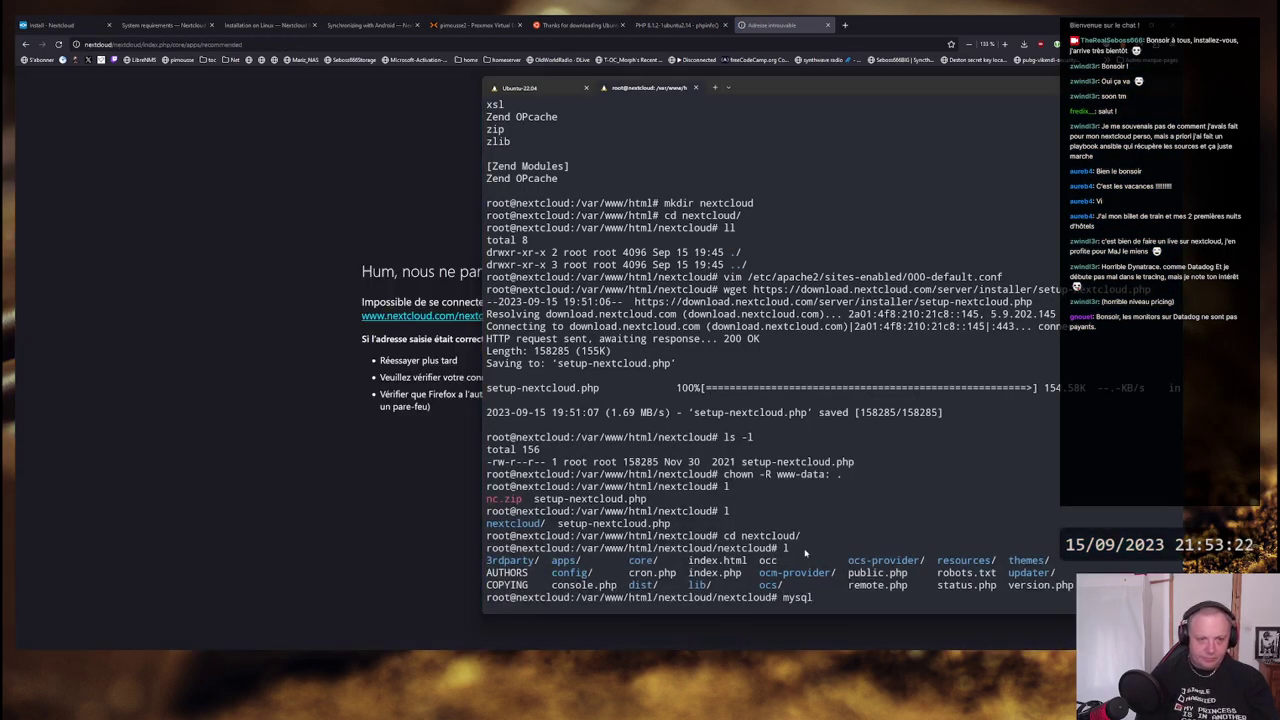
key(alt+Tab)
- Correct the failed address to https with the server's full .ovh domain and load it
click(279, 44)
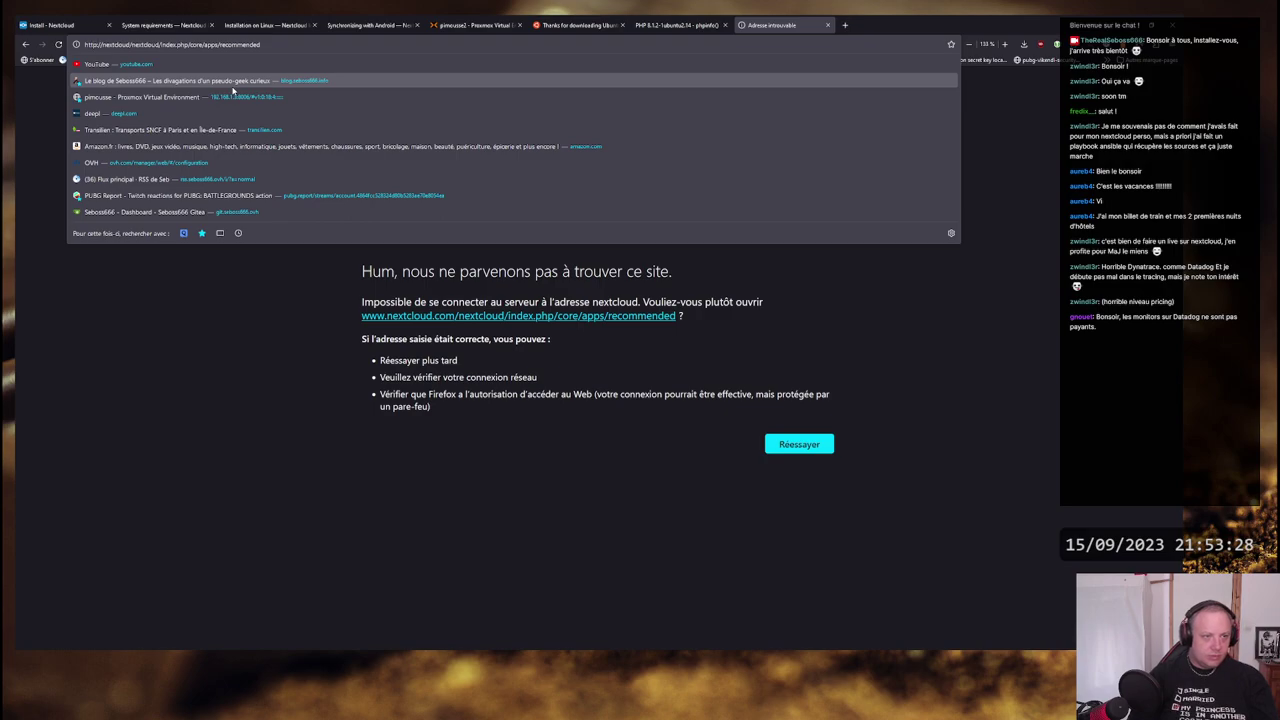
key(Home)
key(Right)
key(Right)
key(Right)
key(Right)
text(s)
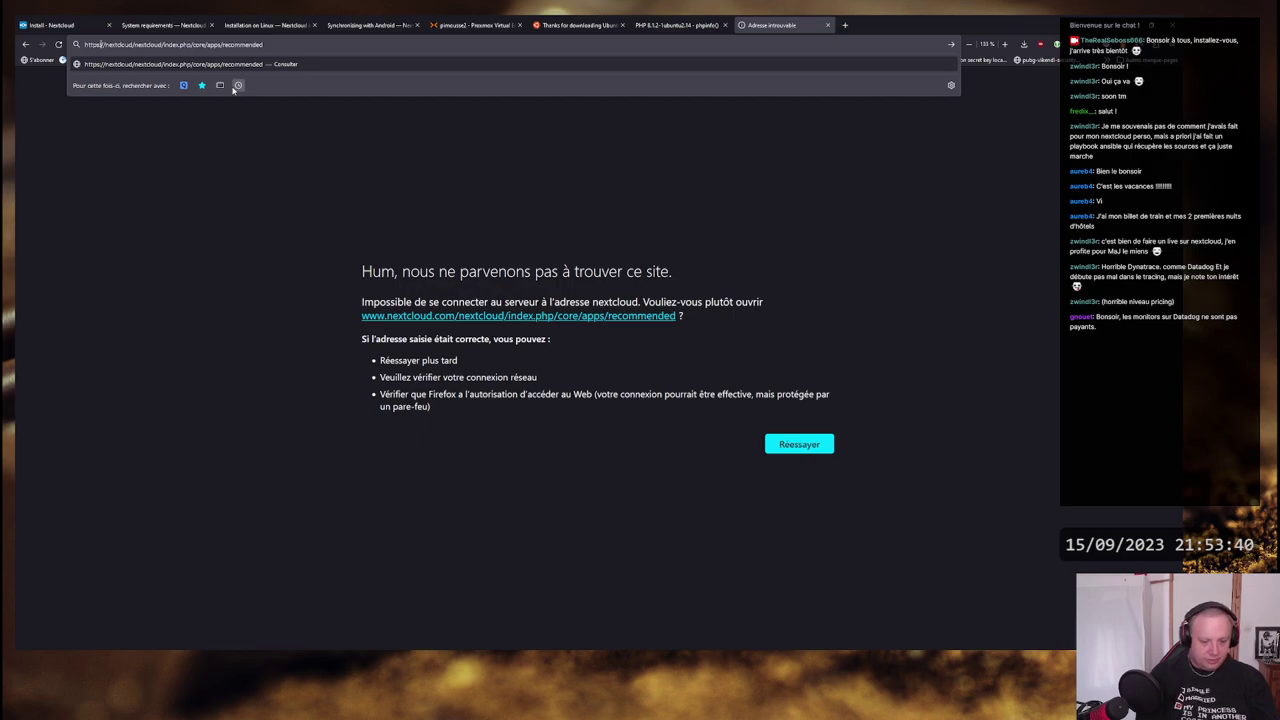
text(.seboss666.info)
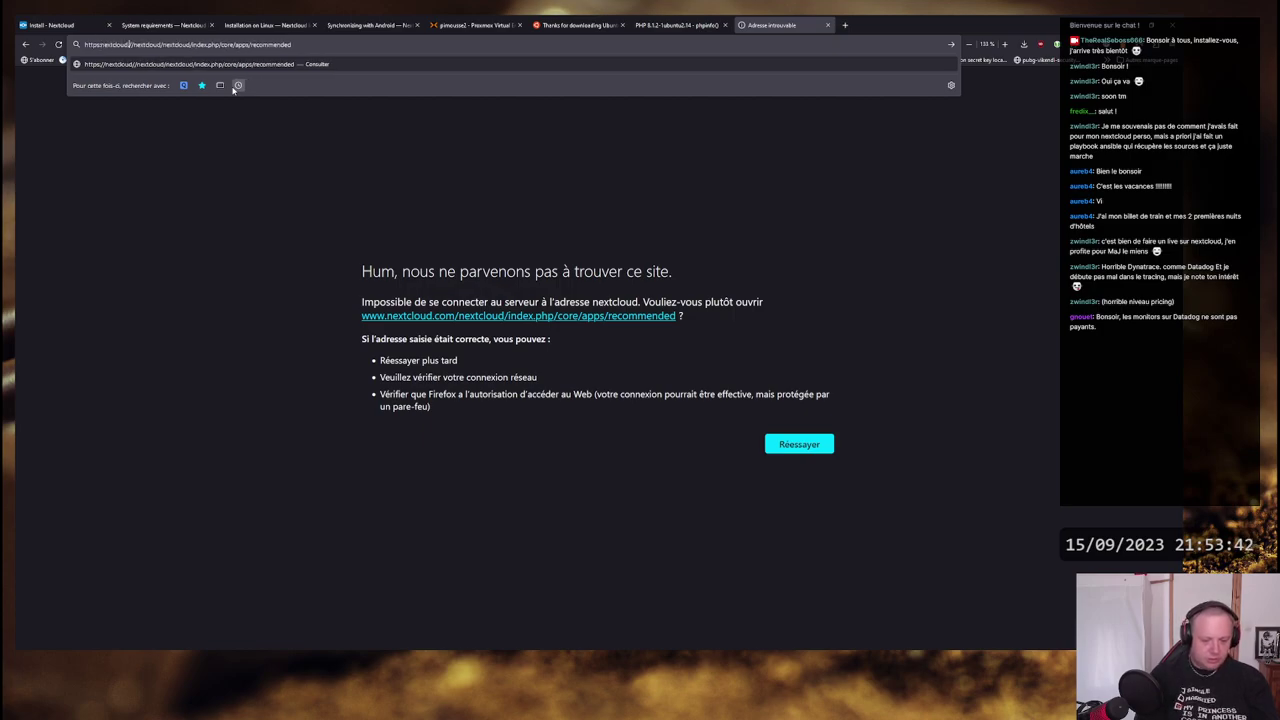
text(ss666.io)
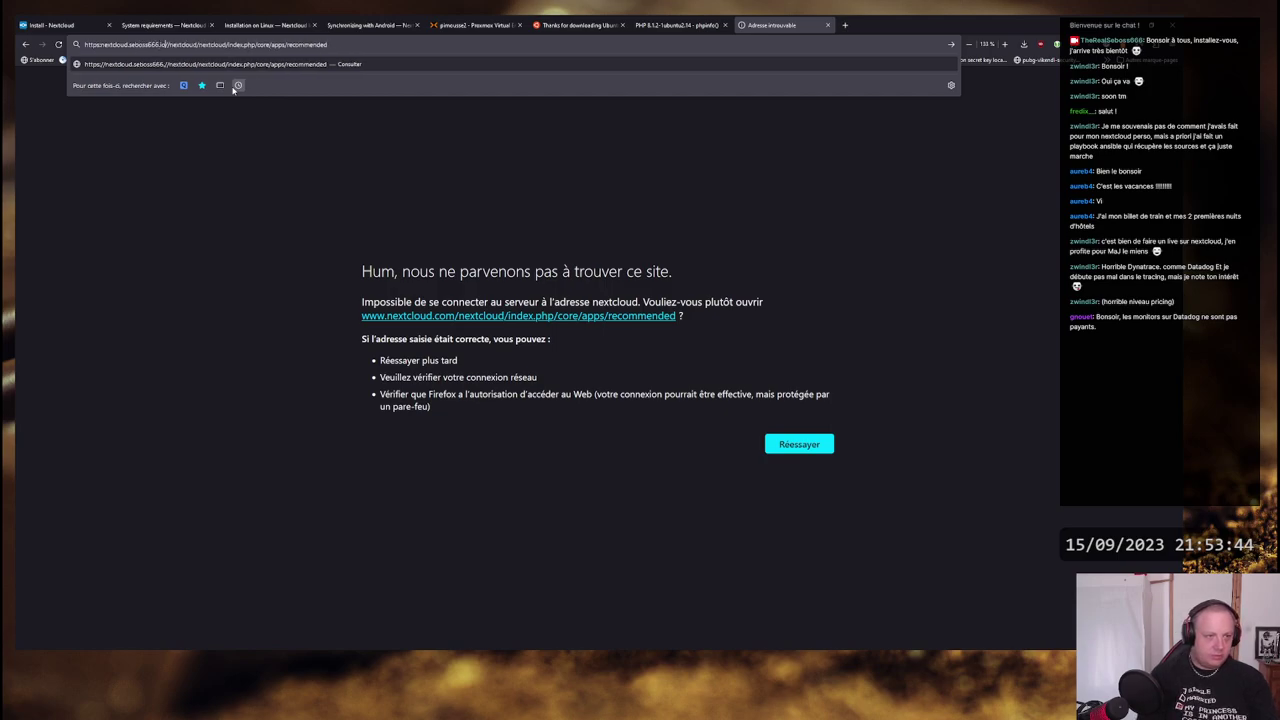
key(BackSpace)
key(BackSpace)
text(ovh)
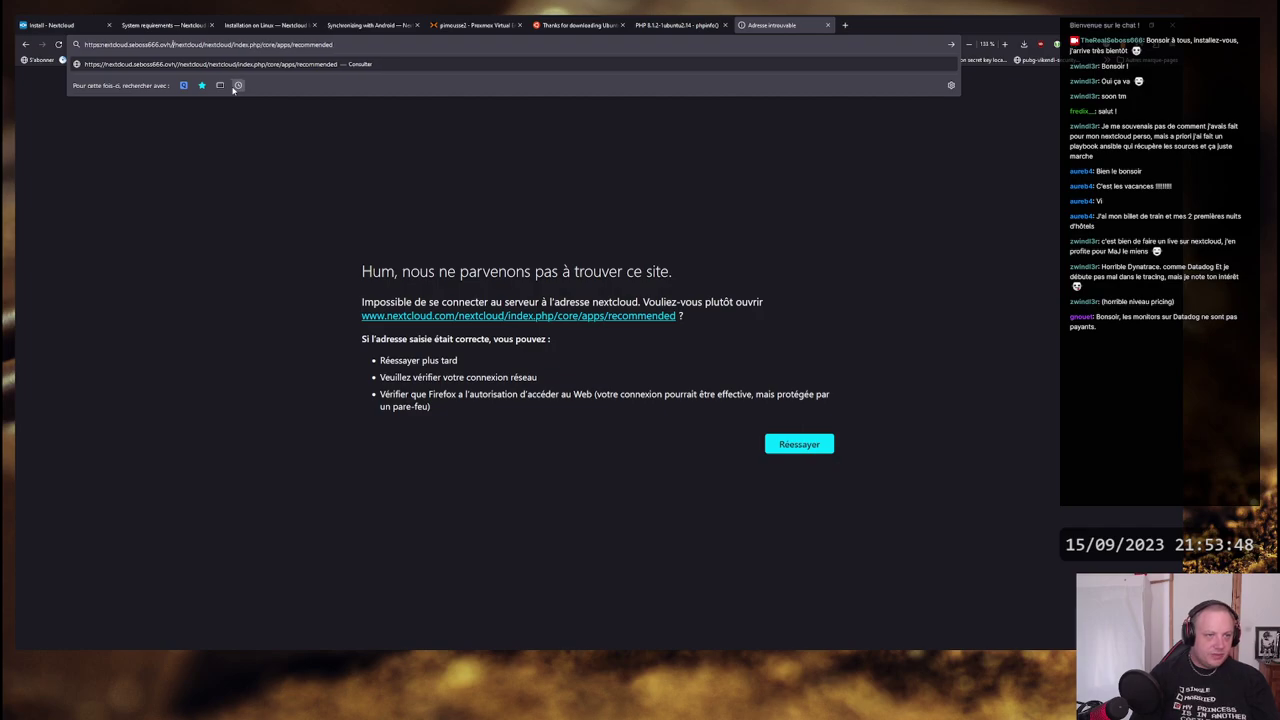
key(Left)
key(Left)
key(Left)
key(Left)
key(Left)
key(Left)
key(Left)
key(Left)
key(Left)
key(Left)
key(Left)
key(Left)
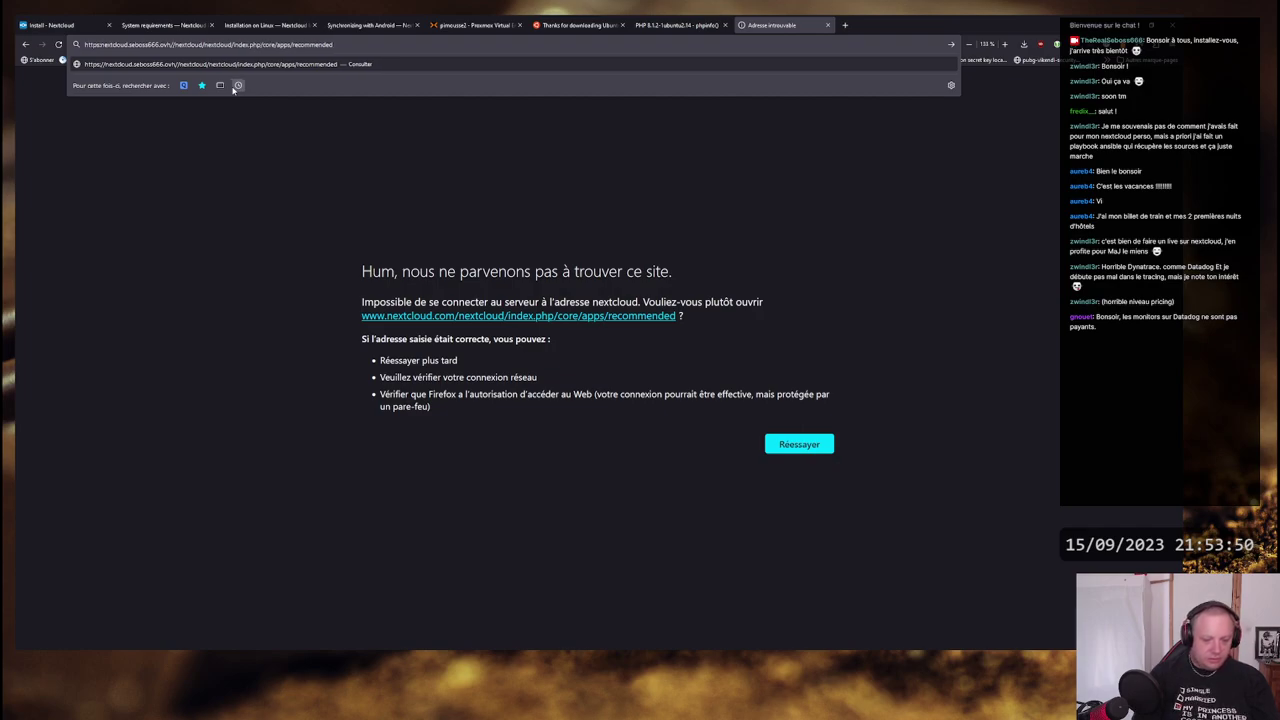
text(//)
key(BackSpace)
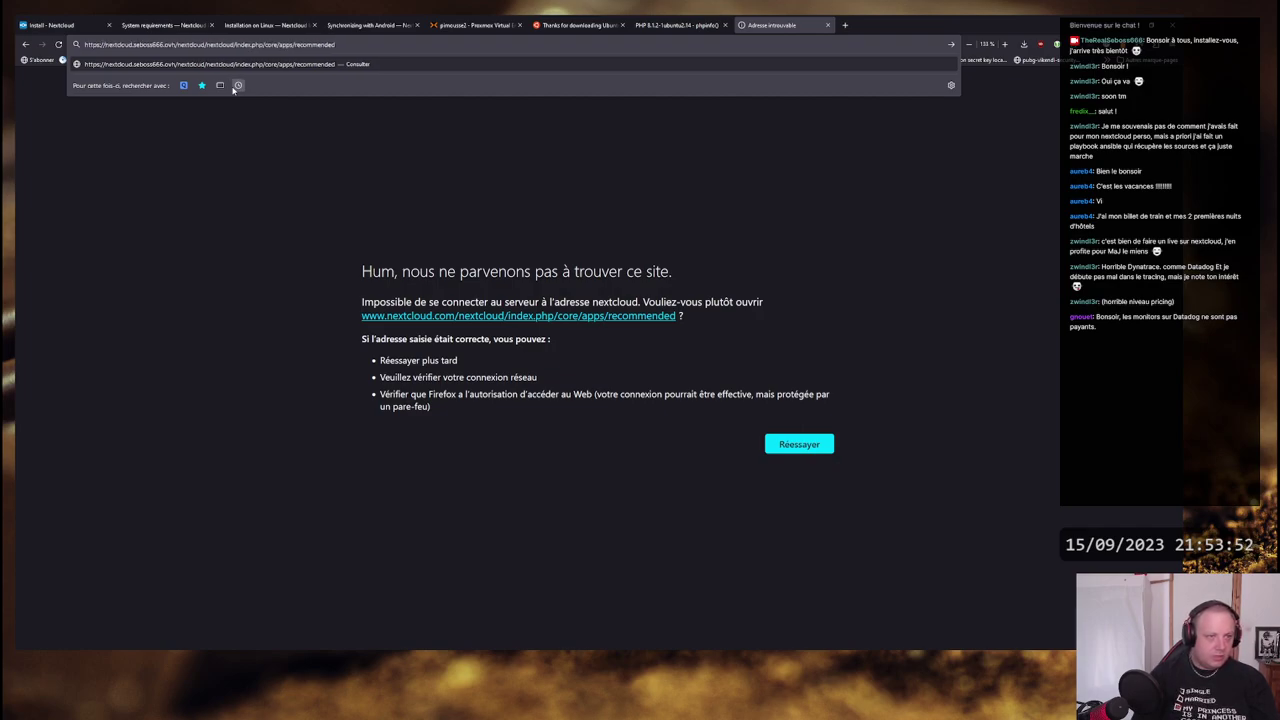
key(Return)
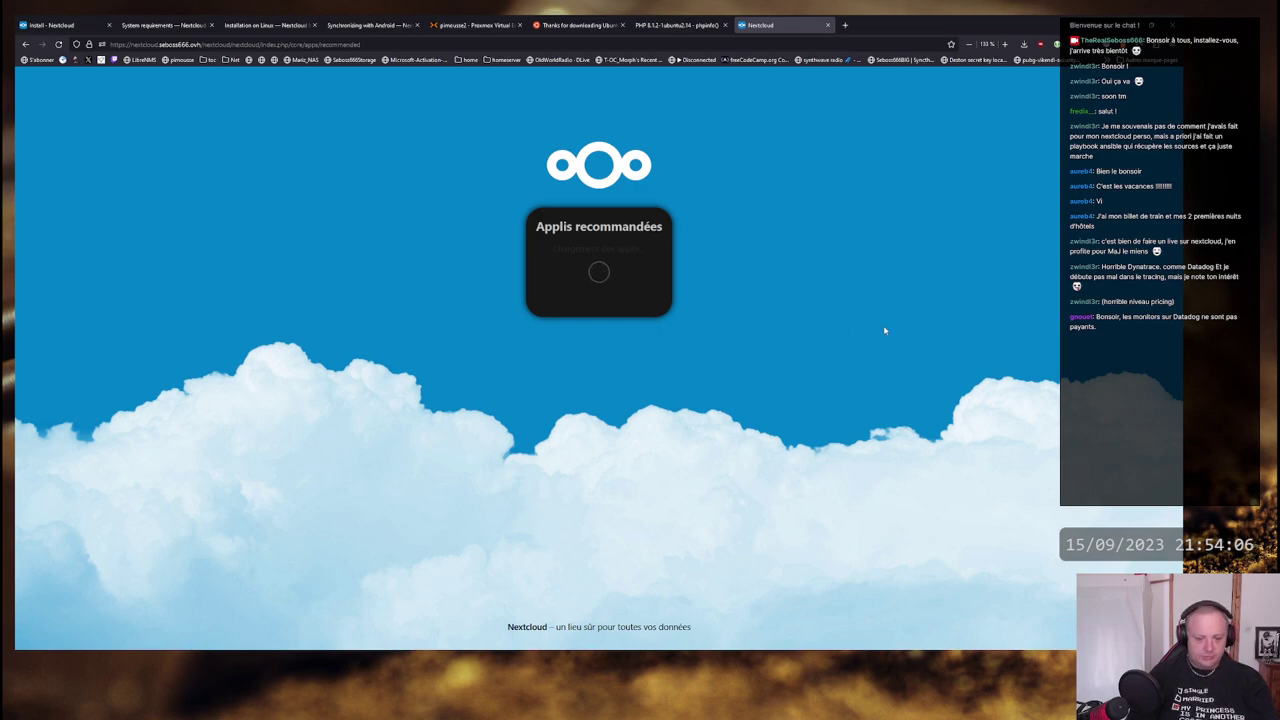
- Check the console in developer tools, then install all recommended apps including Calendar, Contacts, Mail, Office, Notes and Talk
key(F12)
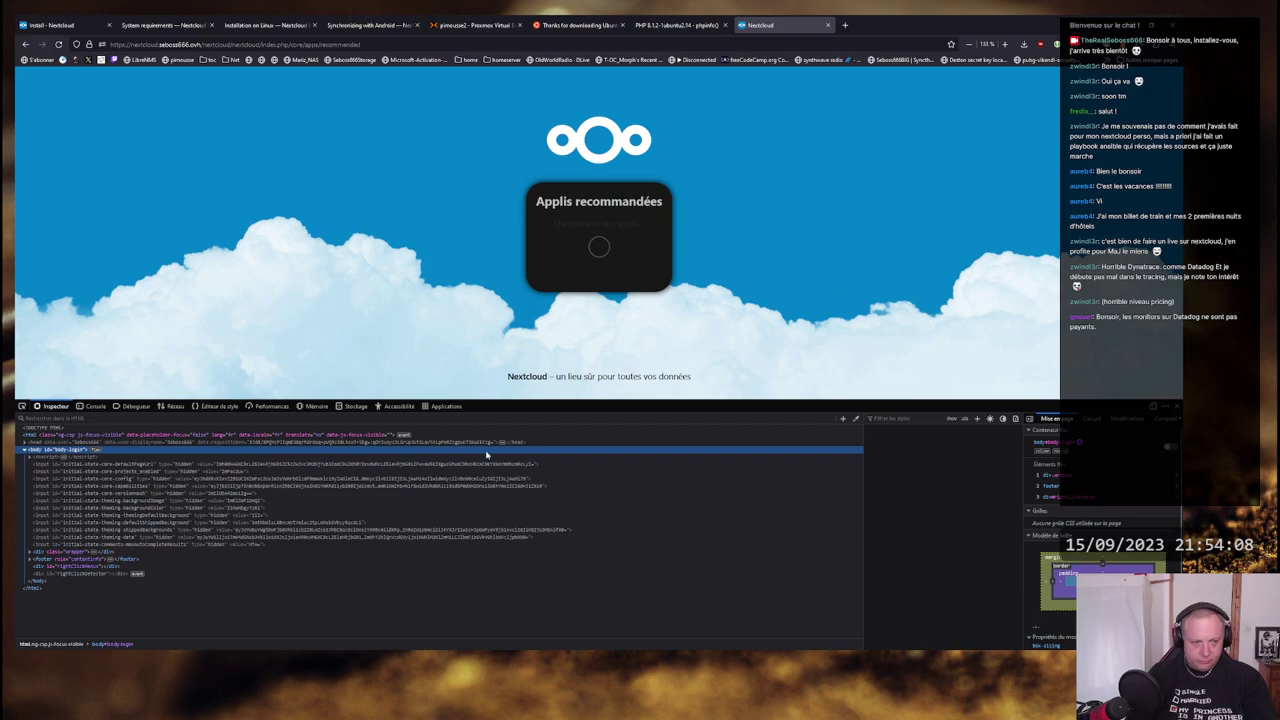
click(95, 406)
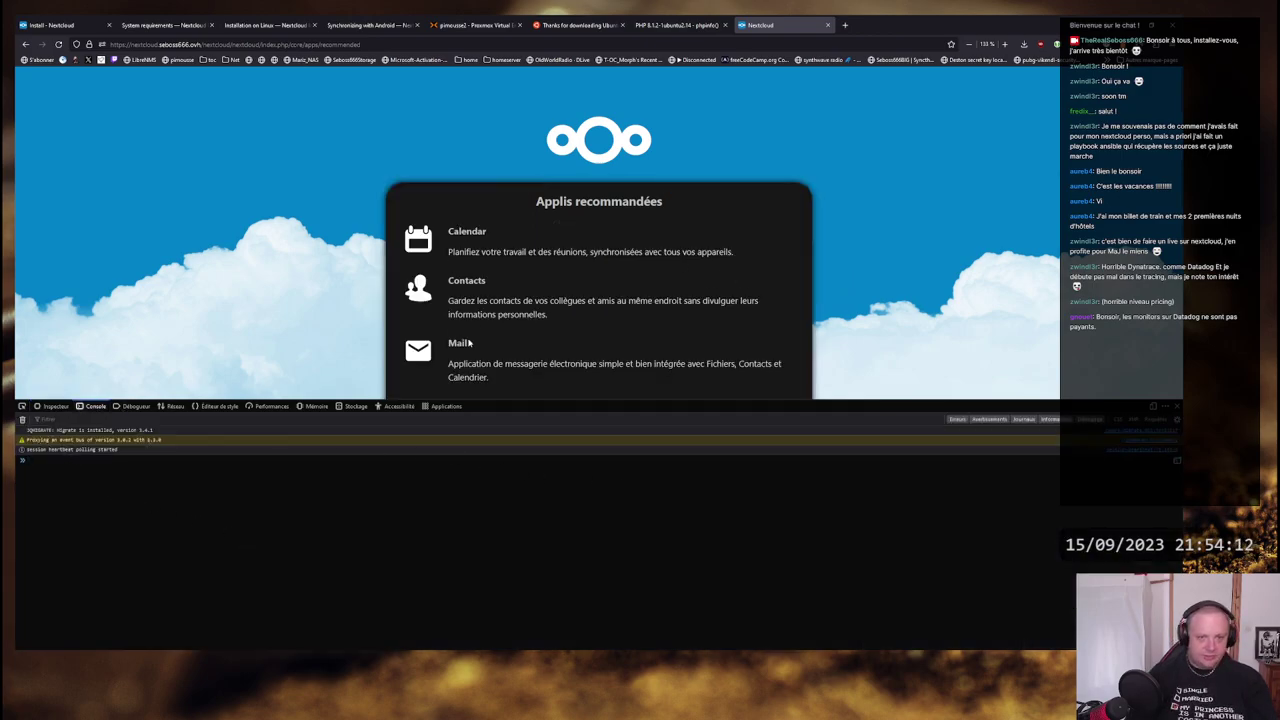
key(F12)
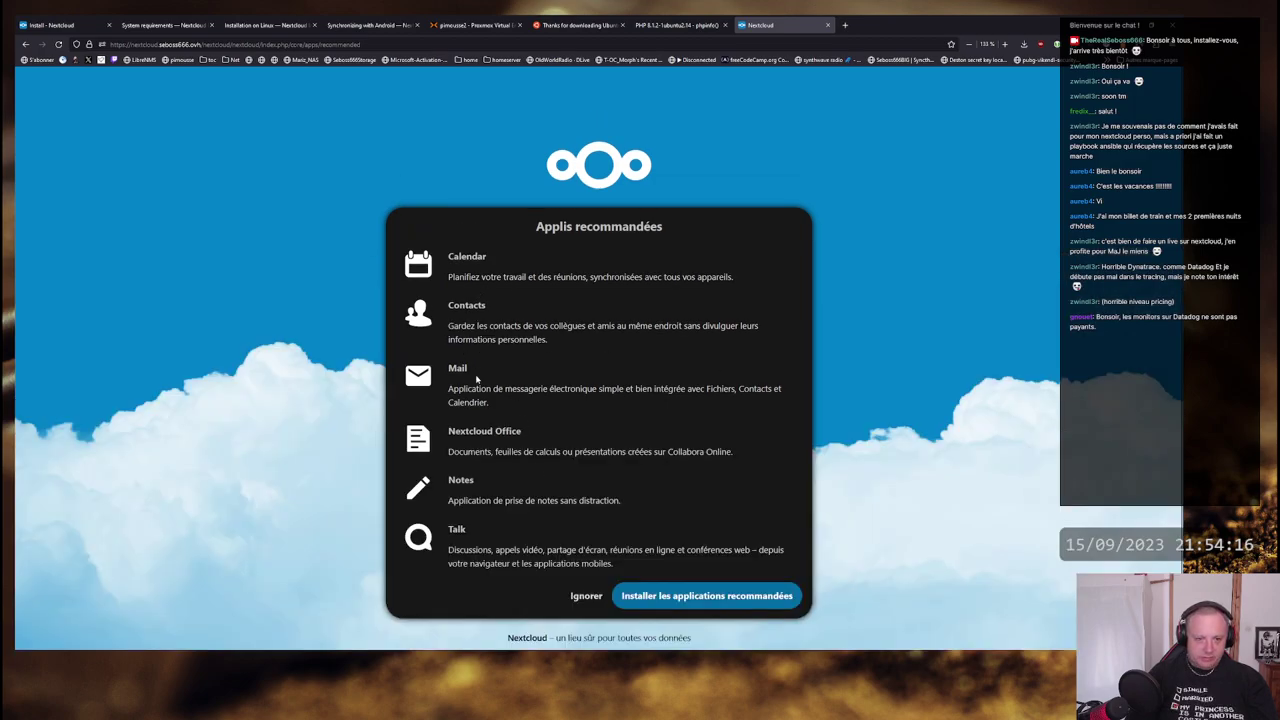
click(720, 600)
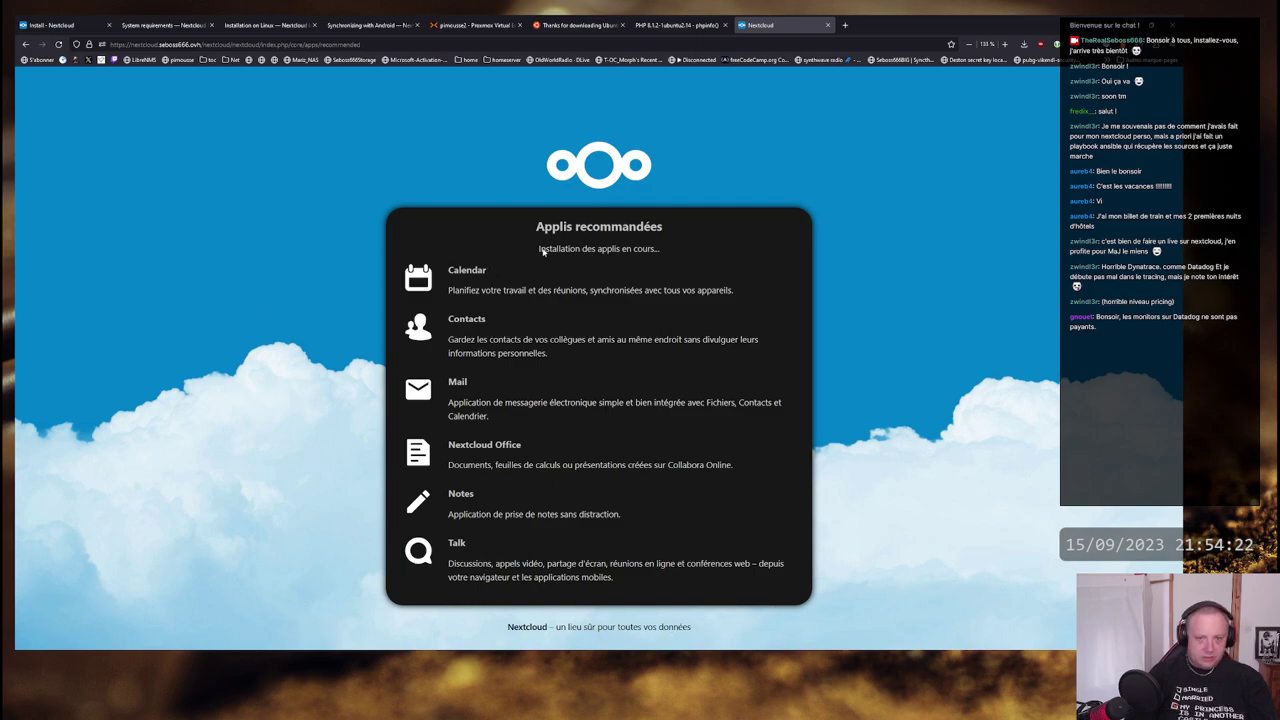
key(alt+Tab)
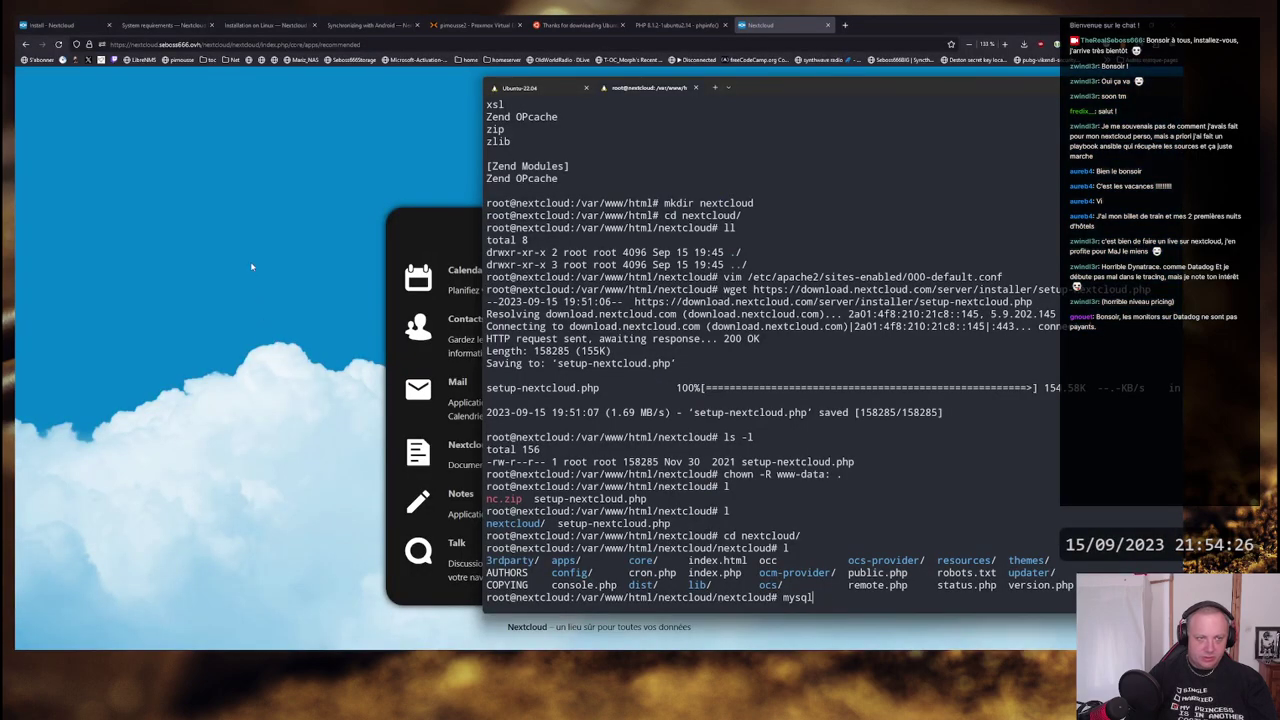
- Drag the terminal window to the left and bring the Firefox window forward
drag(820, 88, 714, 97)
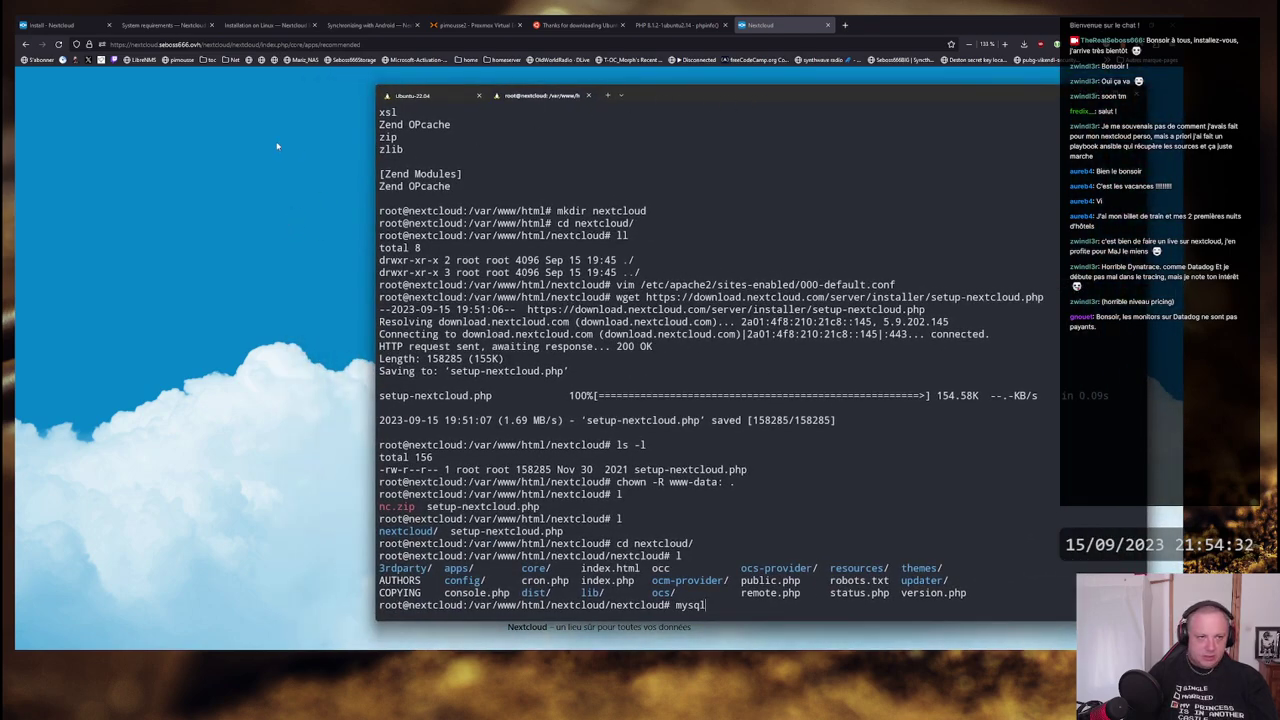
click(262, 178)
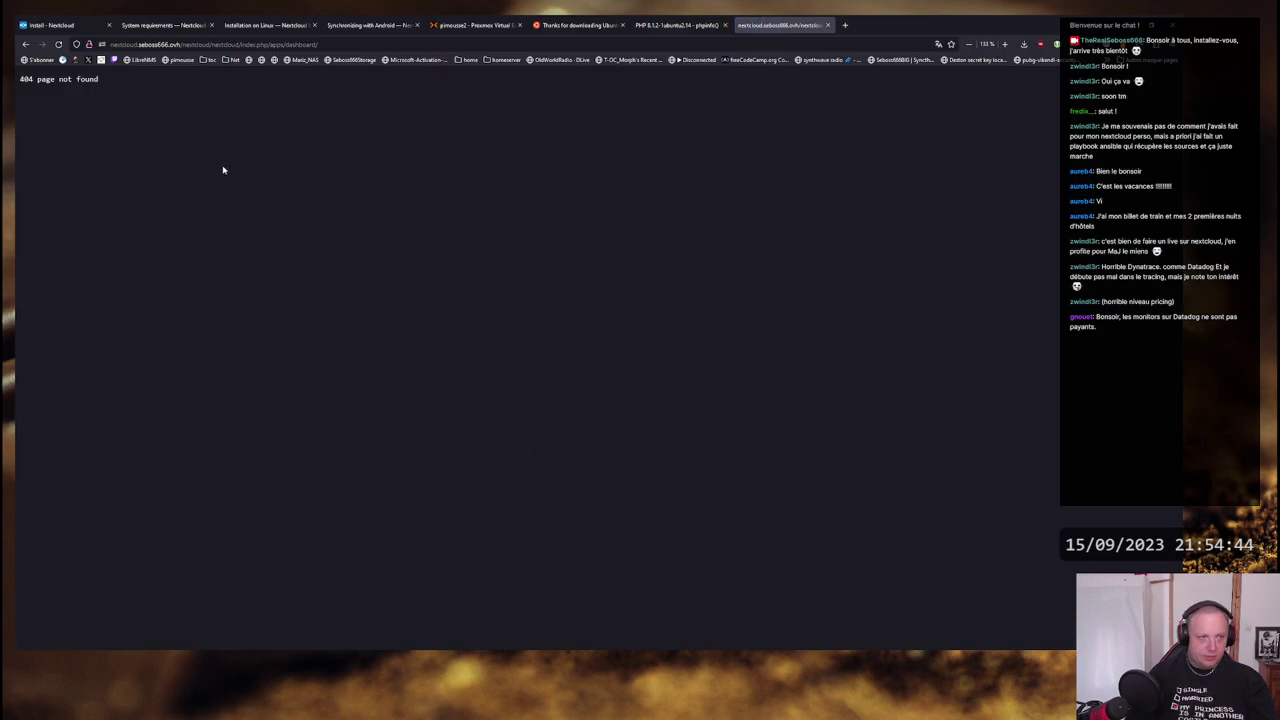
click(113, 45)
click(111, 45)
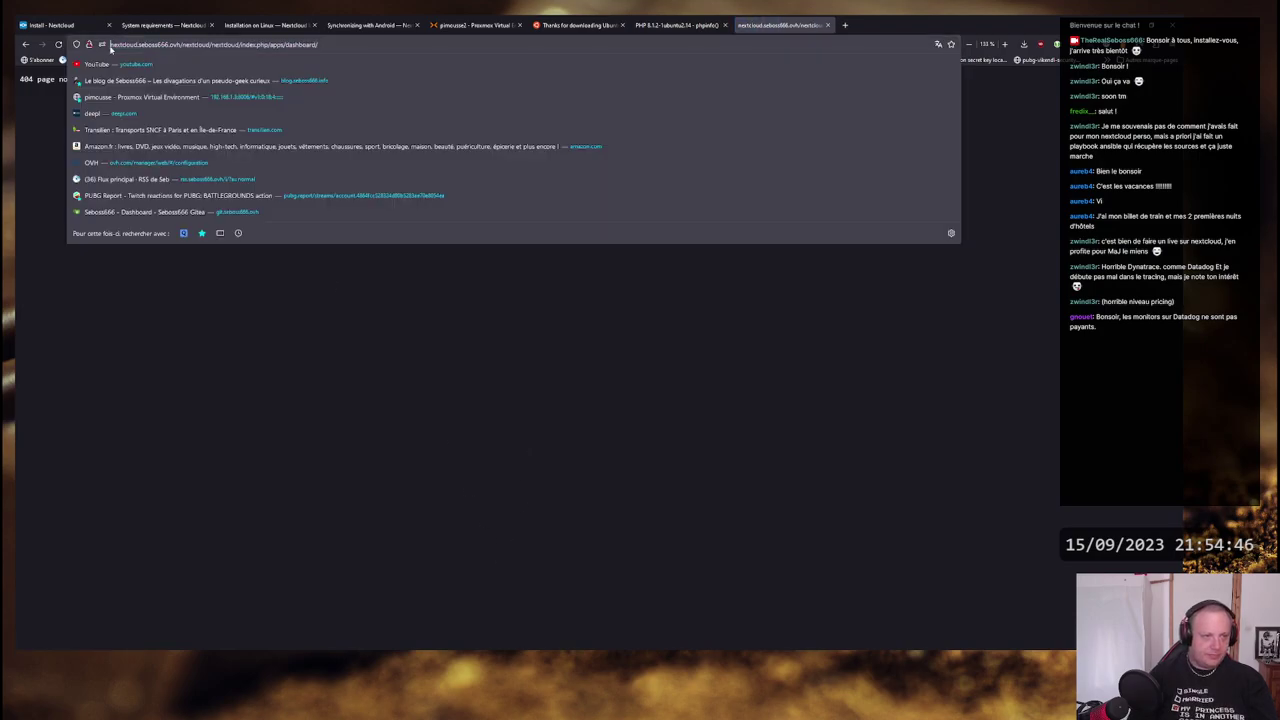
text(https://)
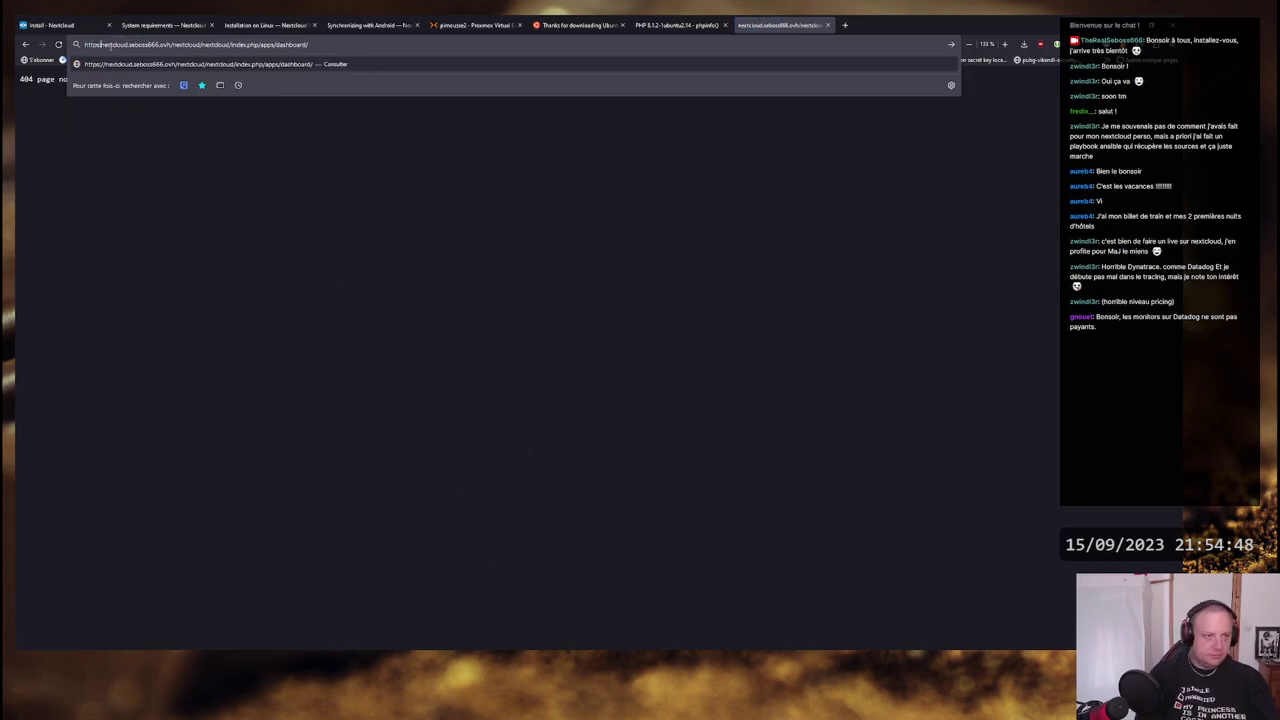
key(Return)
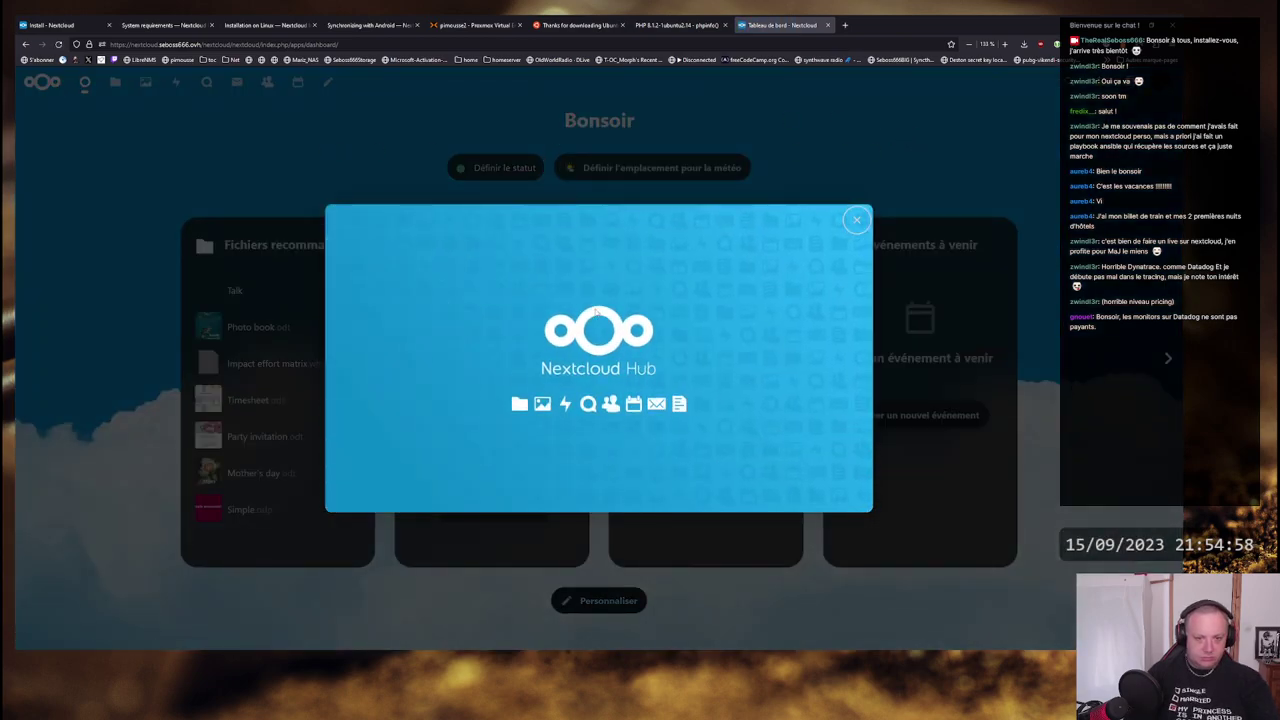
- Close the Nextcloud Hub welcome screen and go to the empty Contacts app
click(856, 219)
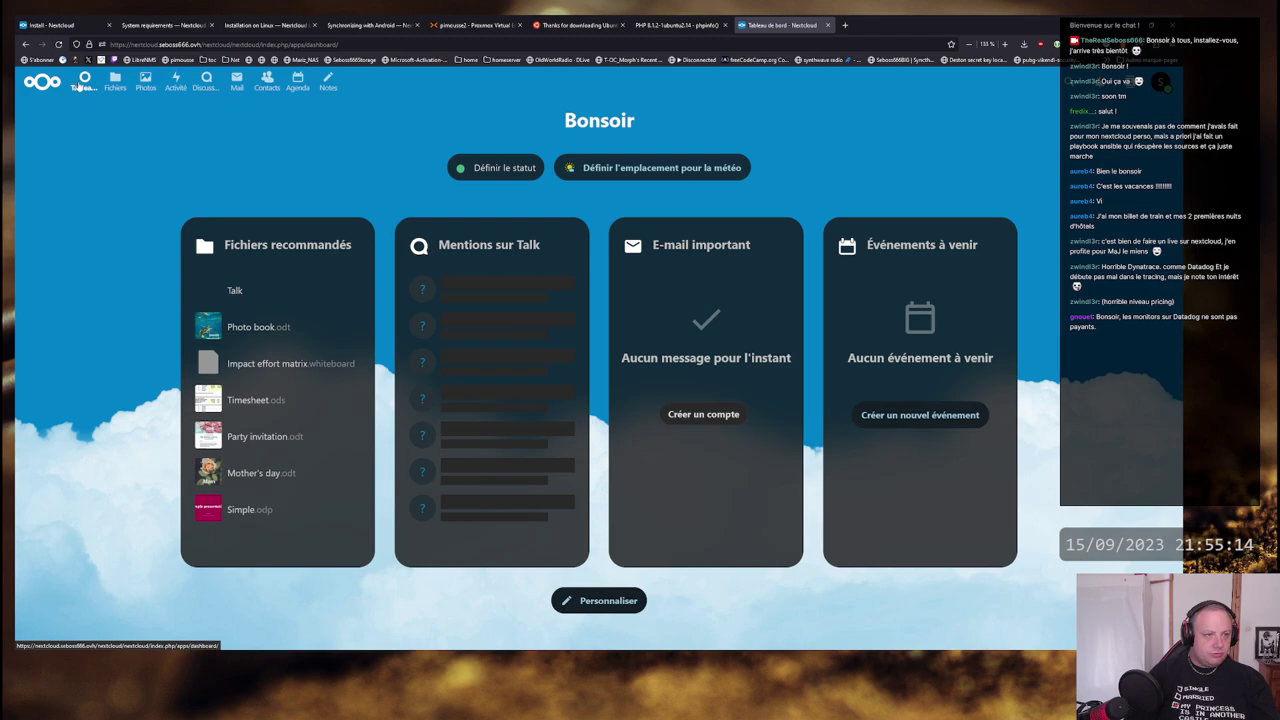
click(267, 80)
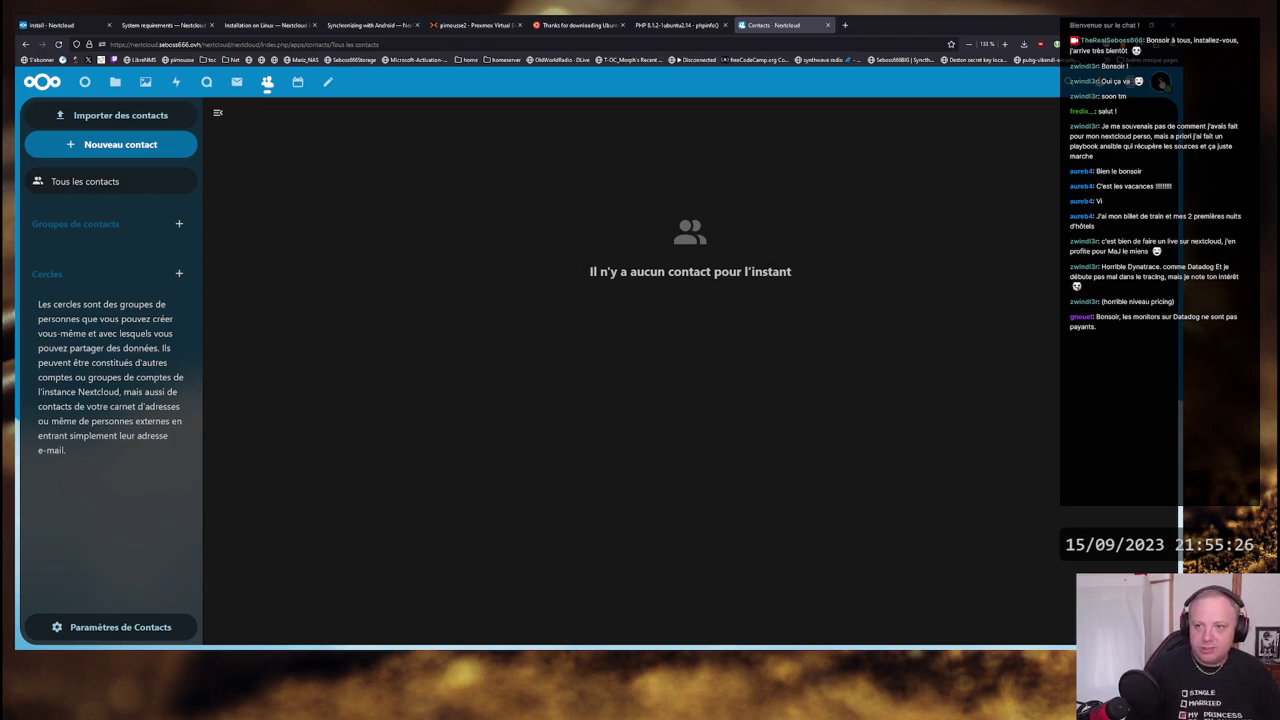
- Dismiss all four app-recommendation notifications from the bell list
click(1158, 82)
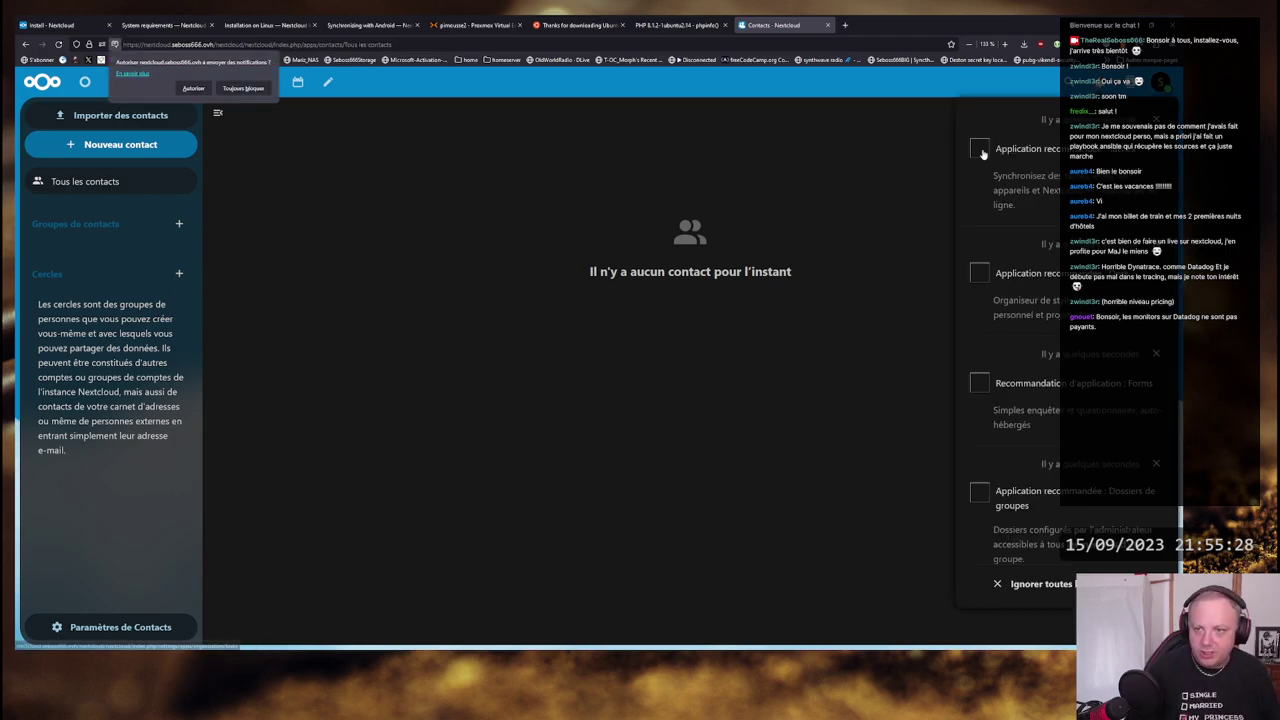
click(1156, 119)
click(1156, 119)
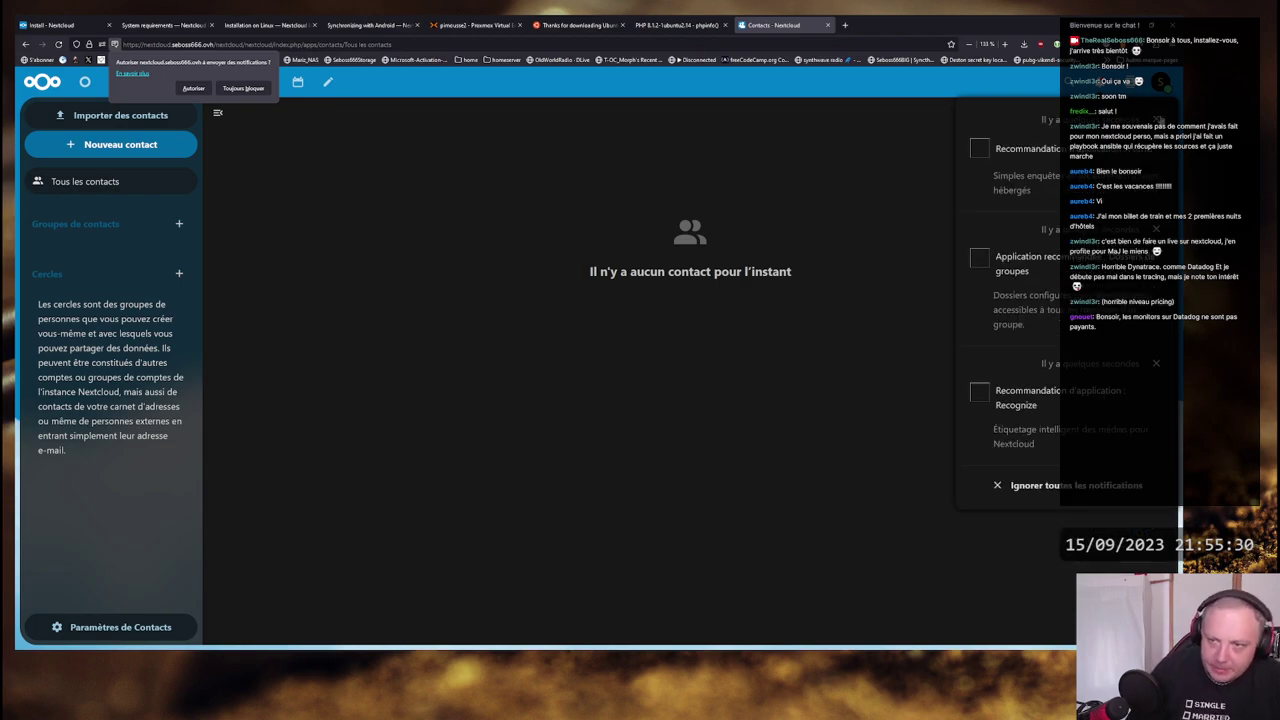
click(1156, 119)
click(1156, 119)
click(1156, 119)
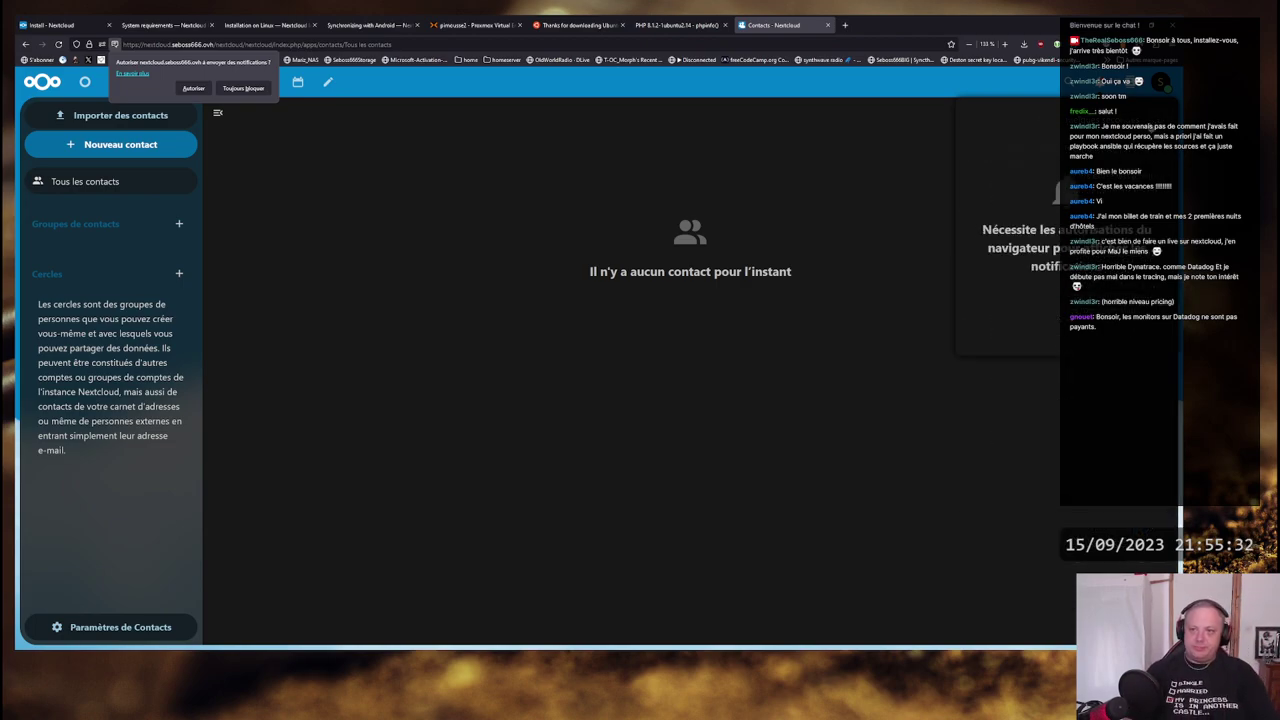
click(695, 240)
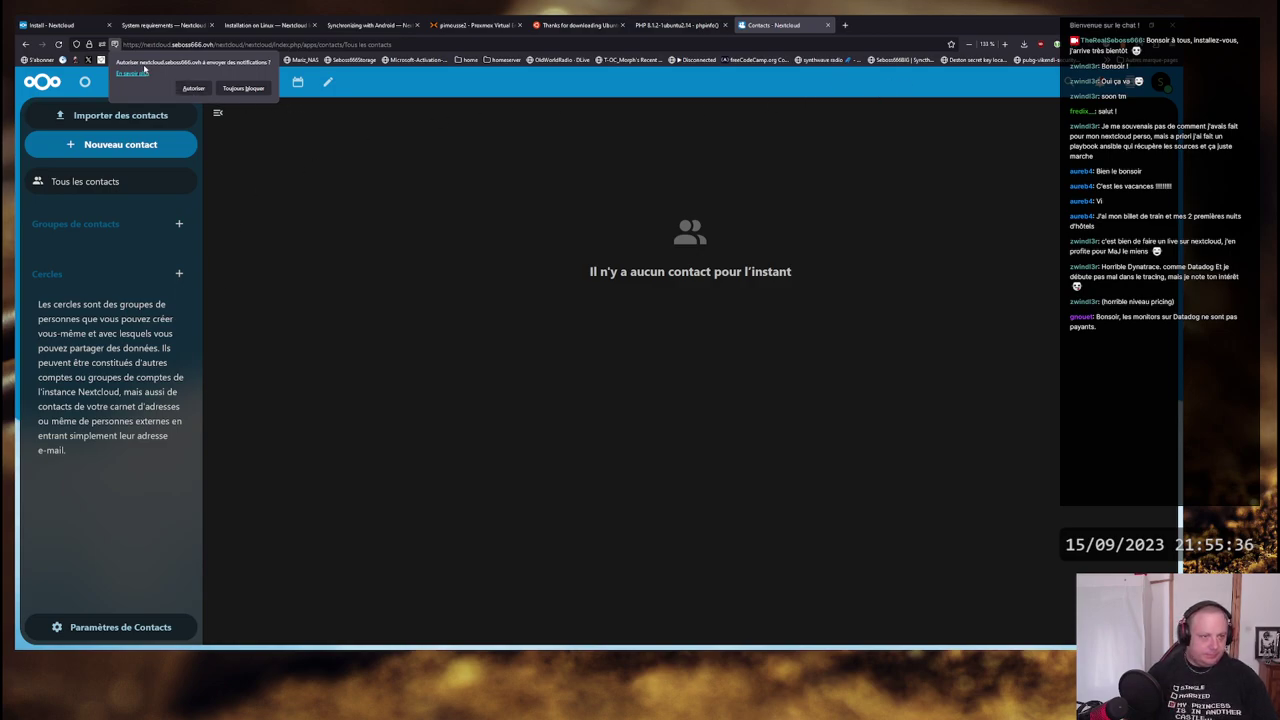
- Always block the site's browser notifications and switch to the Synchronizing with Android guide
click(243, 88)
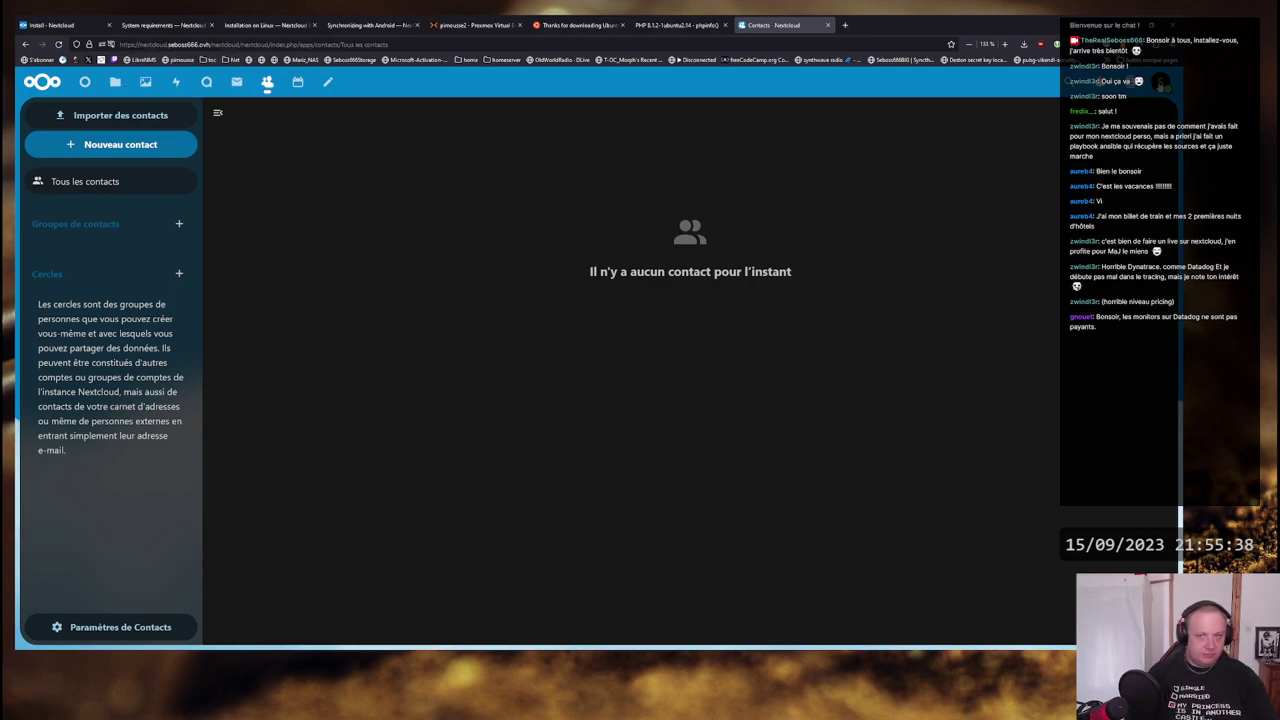
click(1160, 81)
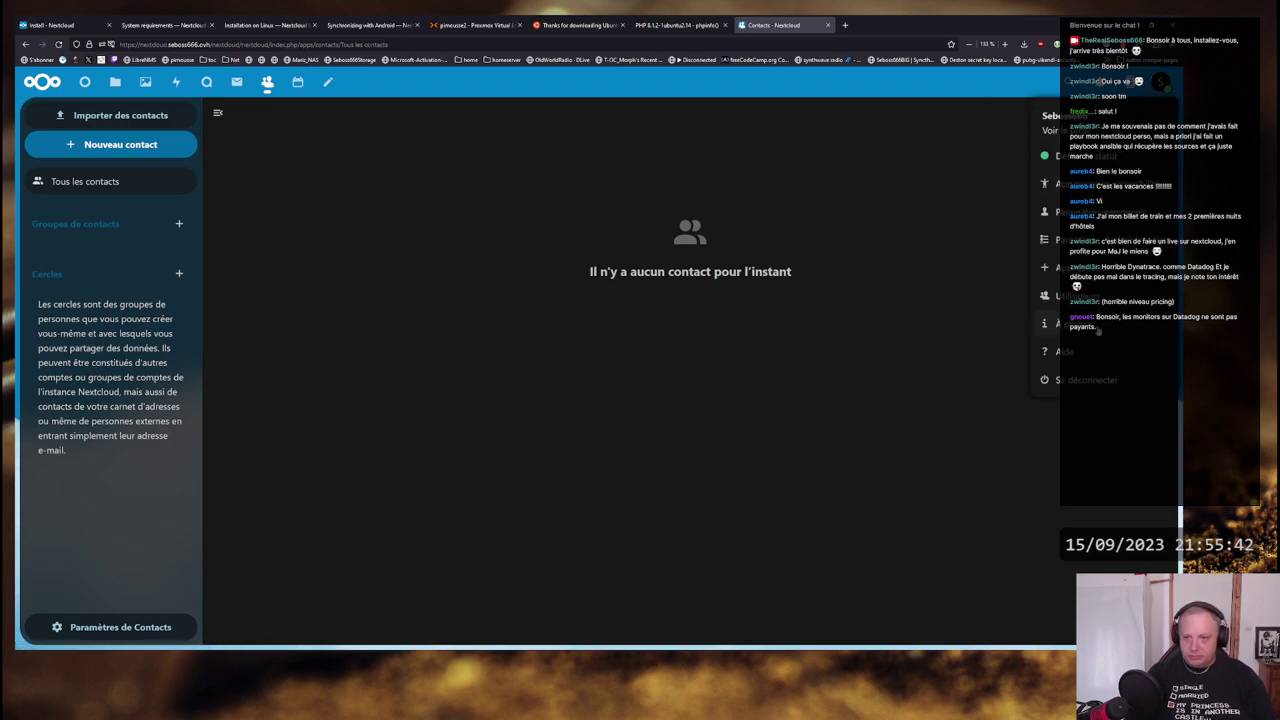
click(812, 86)
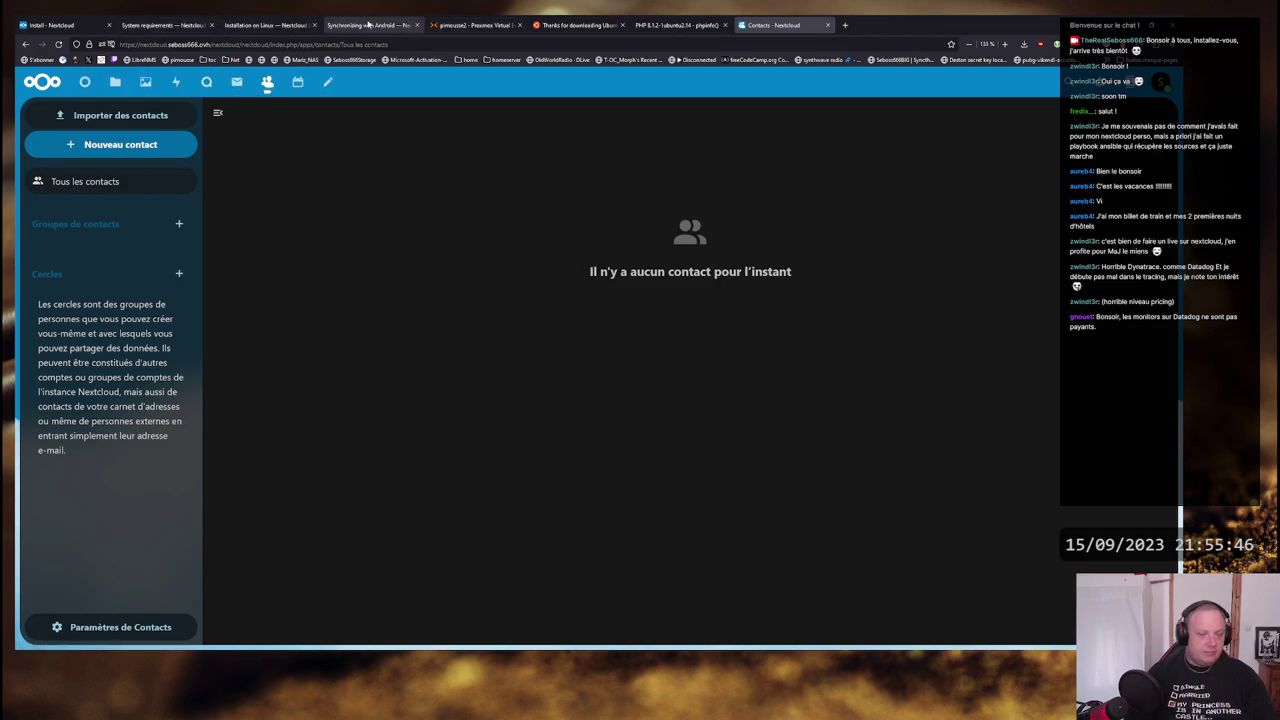
click(368, 24)
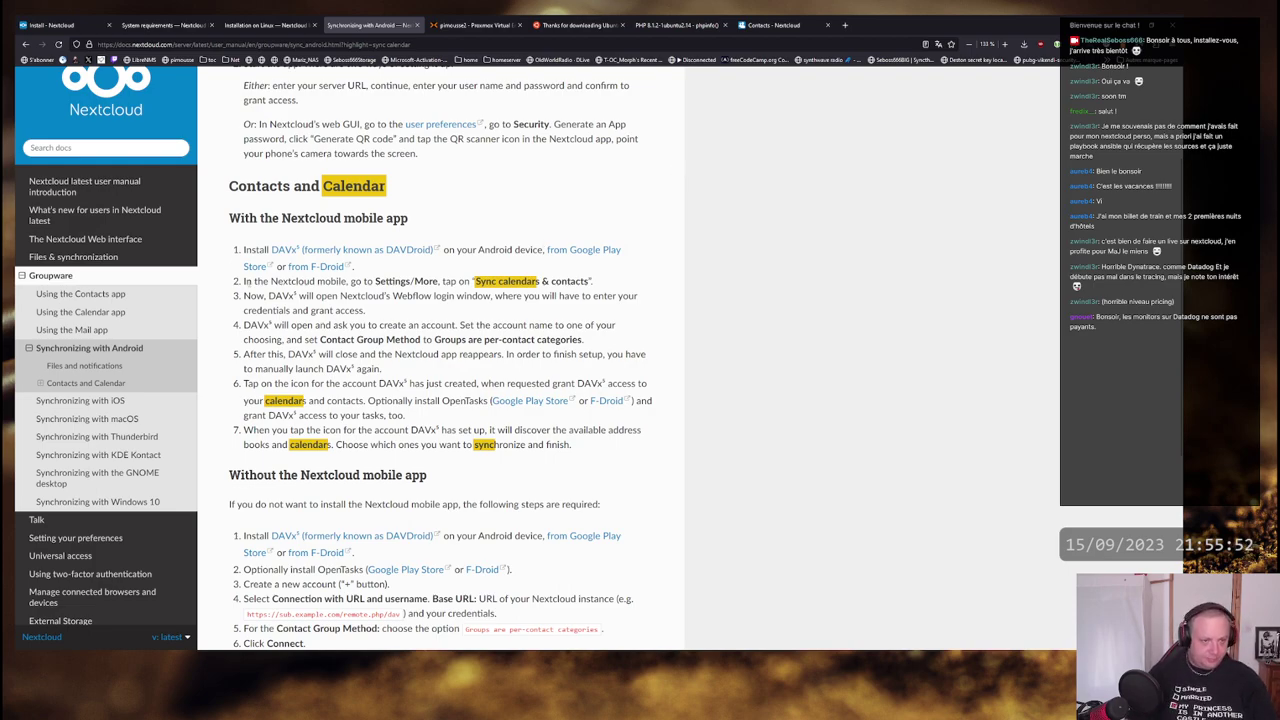
drag(243, 281, 500, 352)
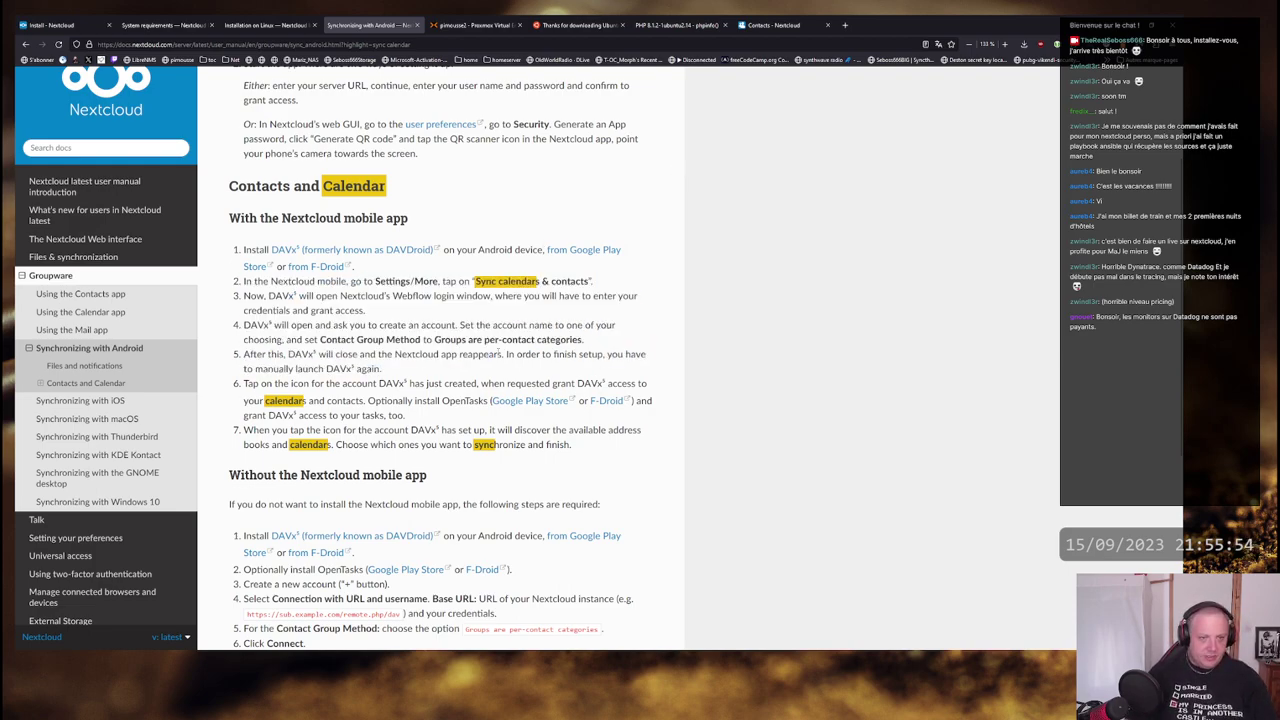
scroll(428, 228, up, 2)
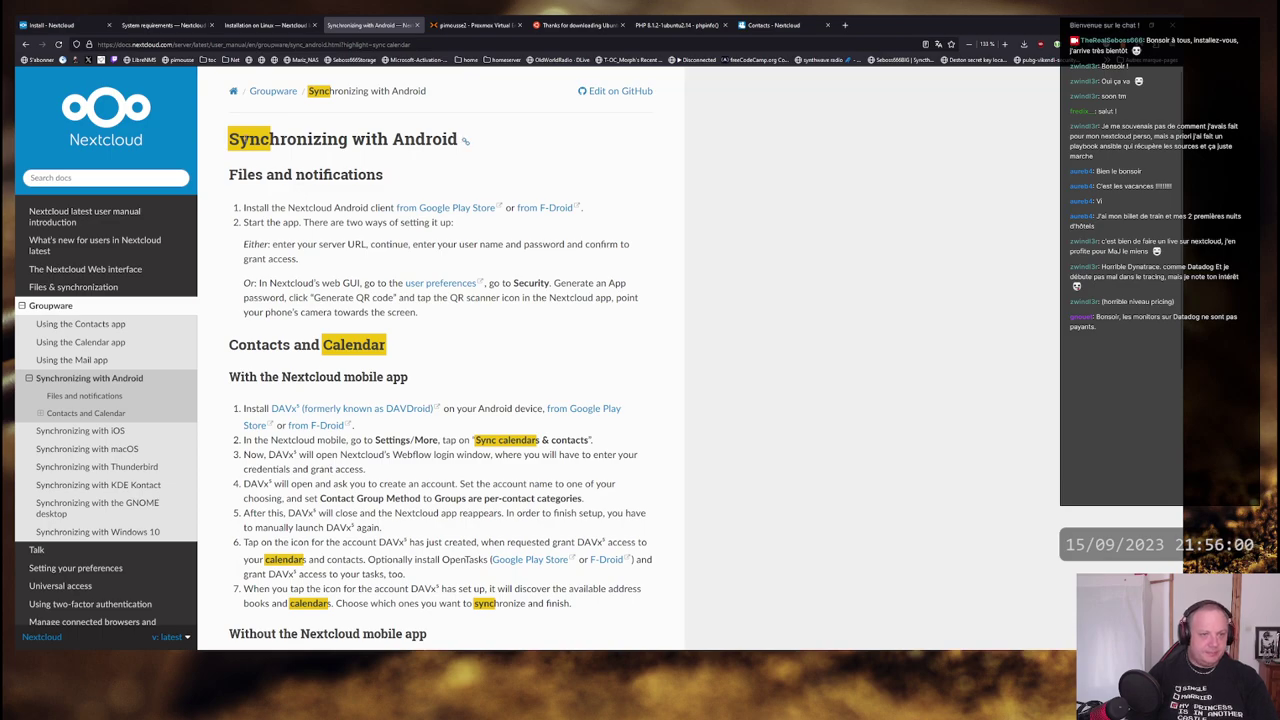
drag(230, 140, 444, 141)
click(444, 141)
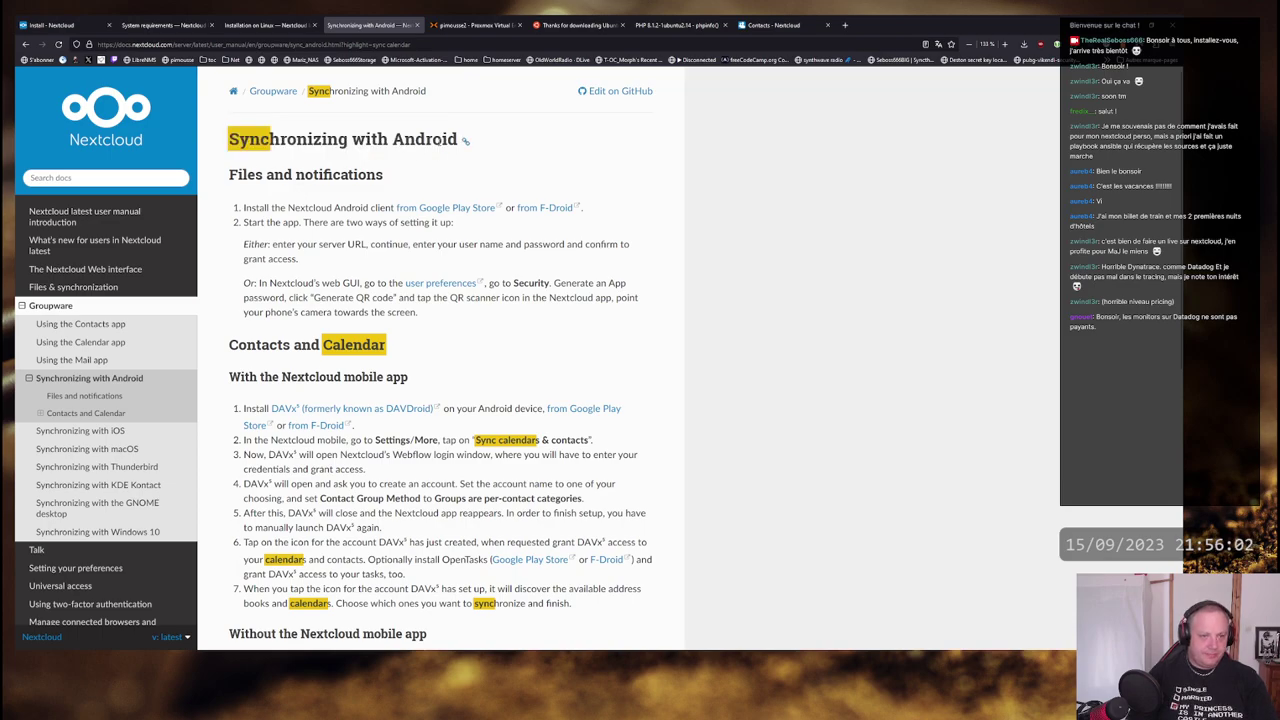
scroll(565, 265, down, 2)
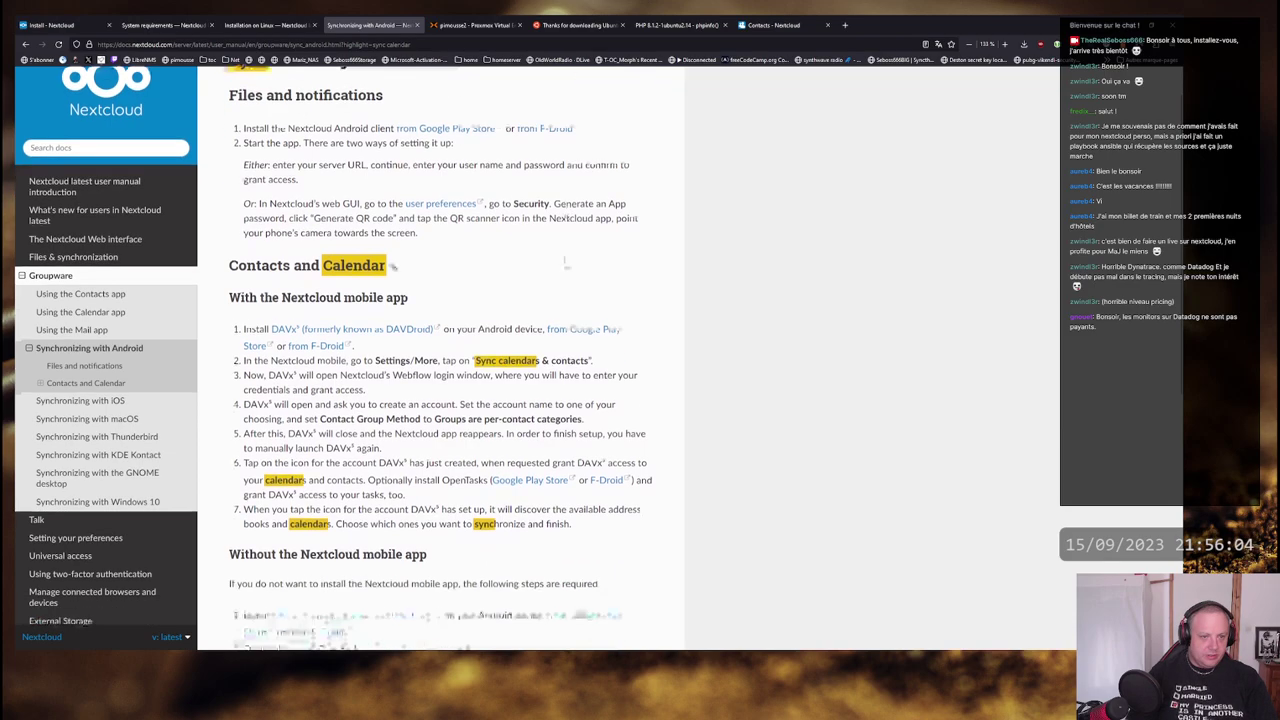
scroll(565, 265, up, 2)
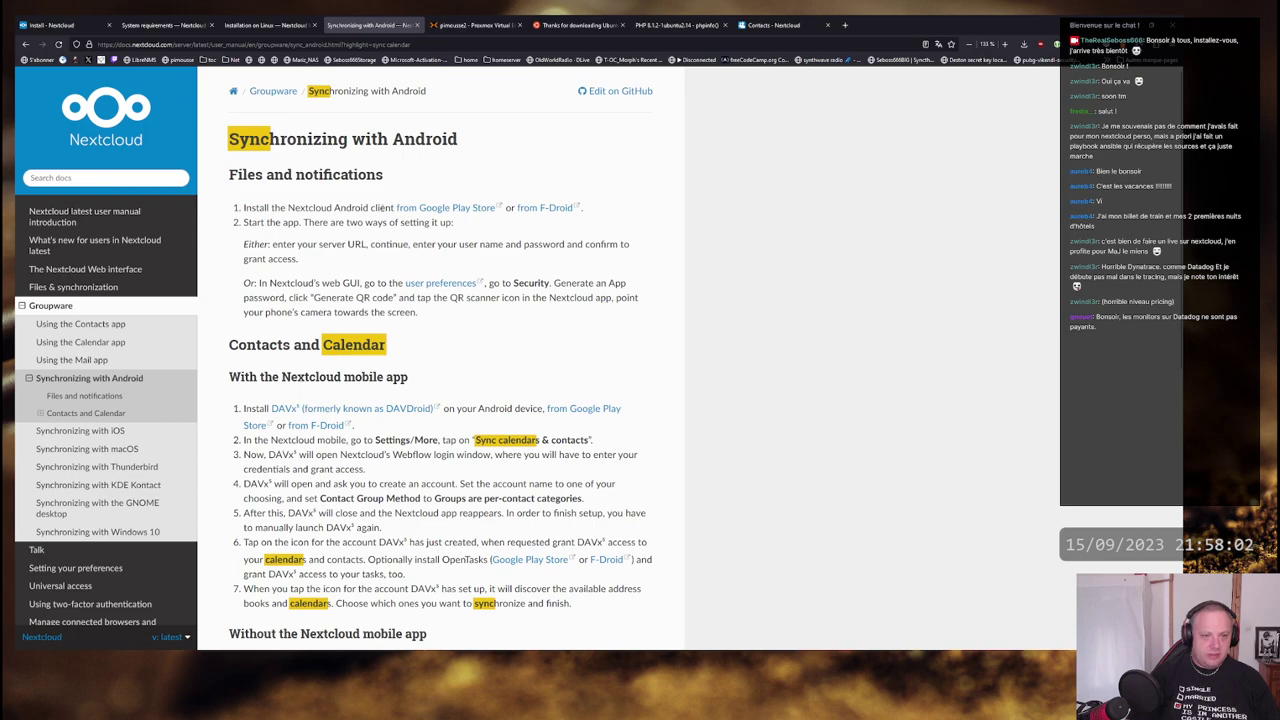
- Highlight, then deselect, the 'Nextcloud Android client' phrase at the top of the guide
drag(383, 207, 273, 208)
click(273, 208)
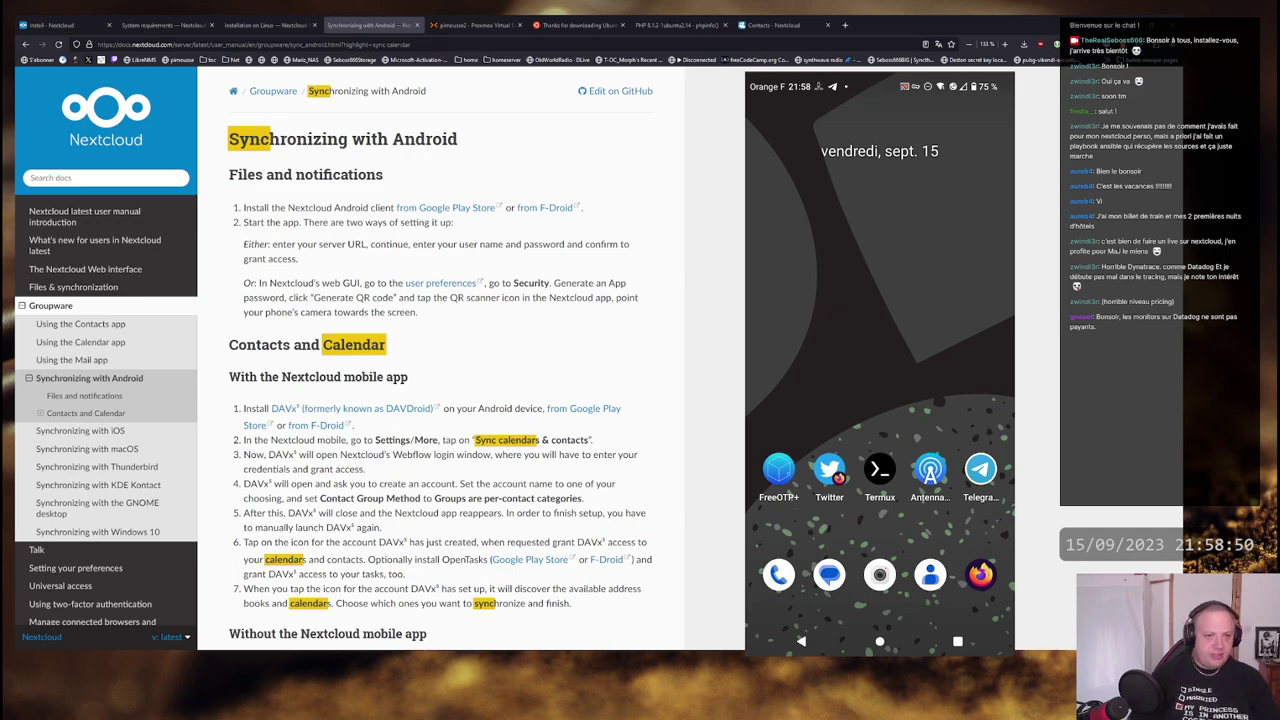
- Highlight the first install step, then the Files and notifications and Contacts and Calendar headings
drag(279, 208, 242, 175)
click(355, 208)
click(264, 177)
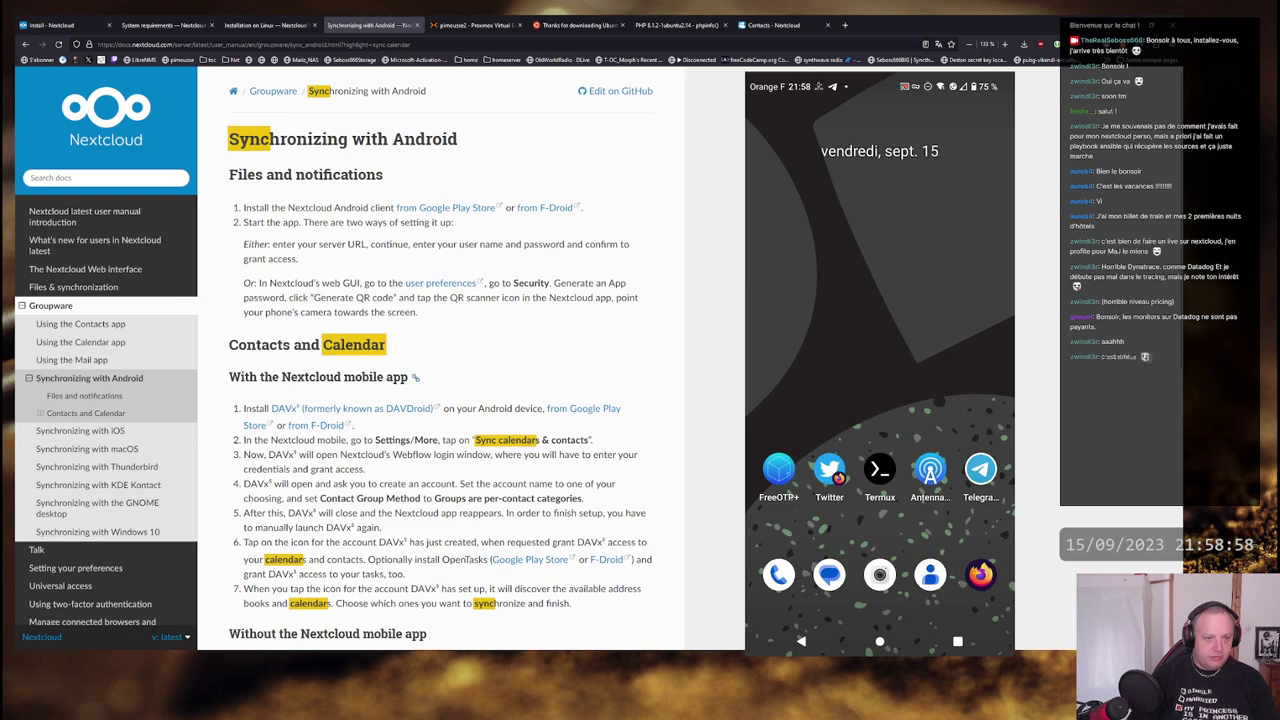
drag(229, 345, 385, 345)
click(385, 345)
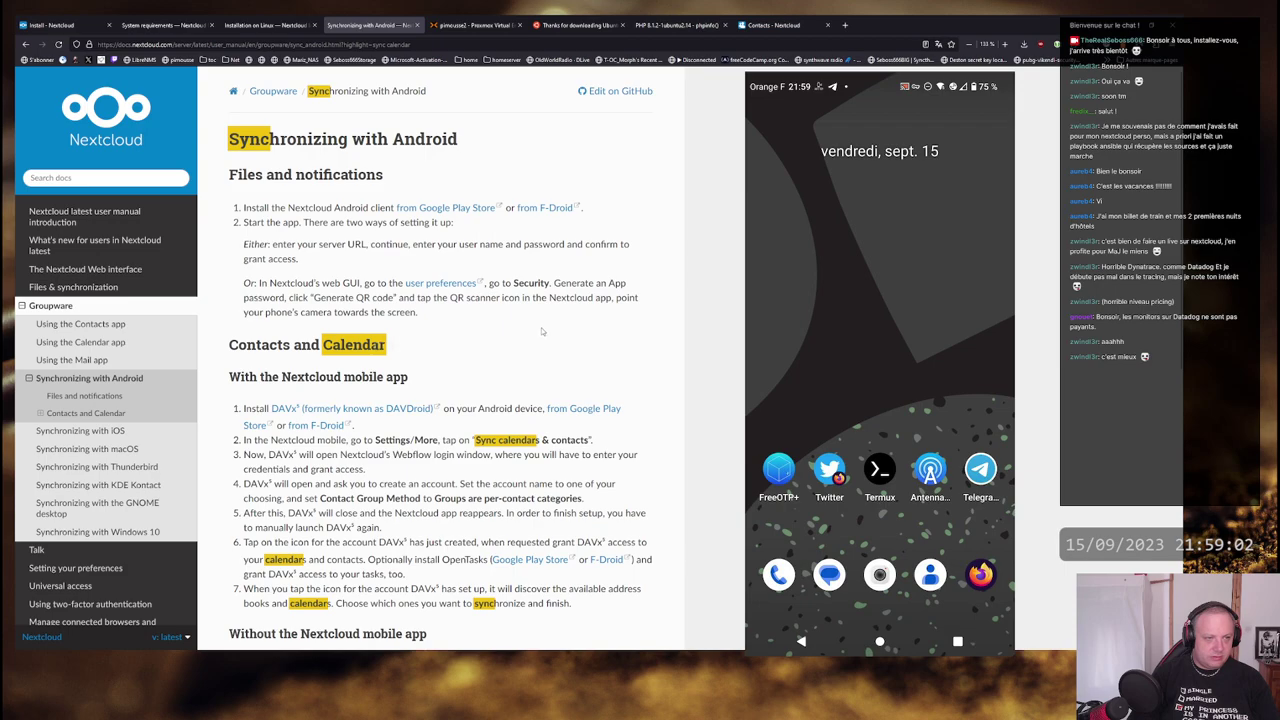
- Read down the Contacts and Calendar DAVx⁵ steps, highlighting step 5 about relaunching DAVx⁵
scroll(542, 331, down, 1)
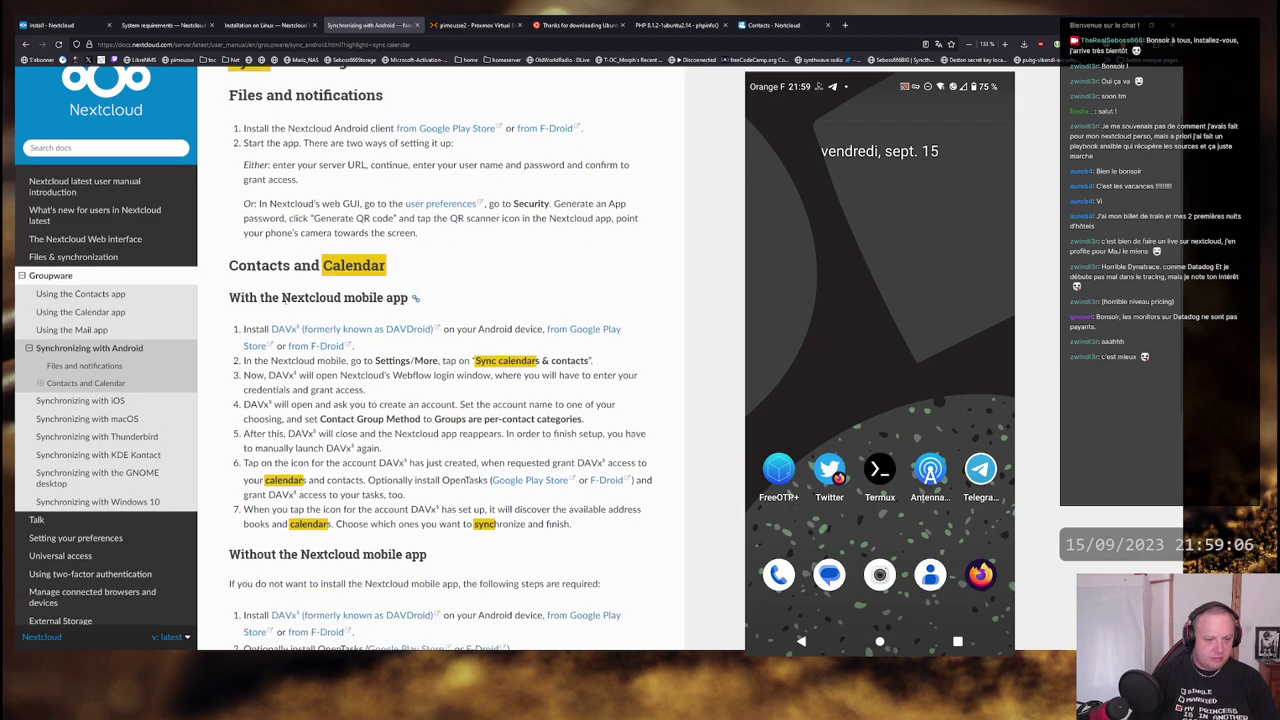
scroll(289, 296, down, 1)
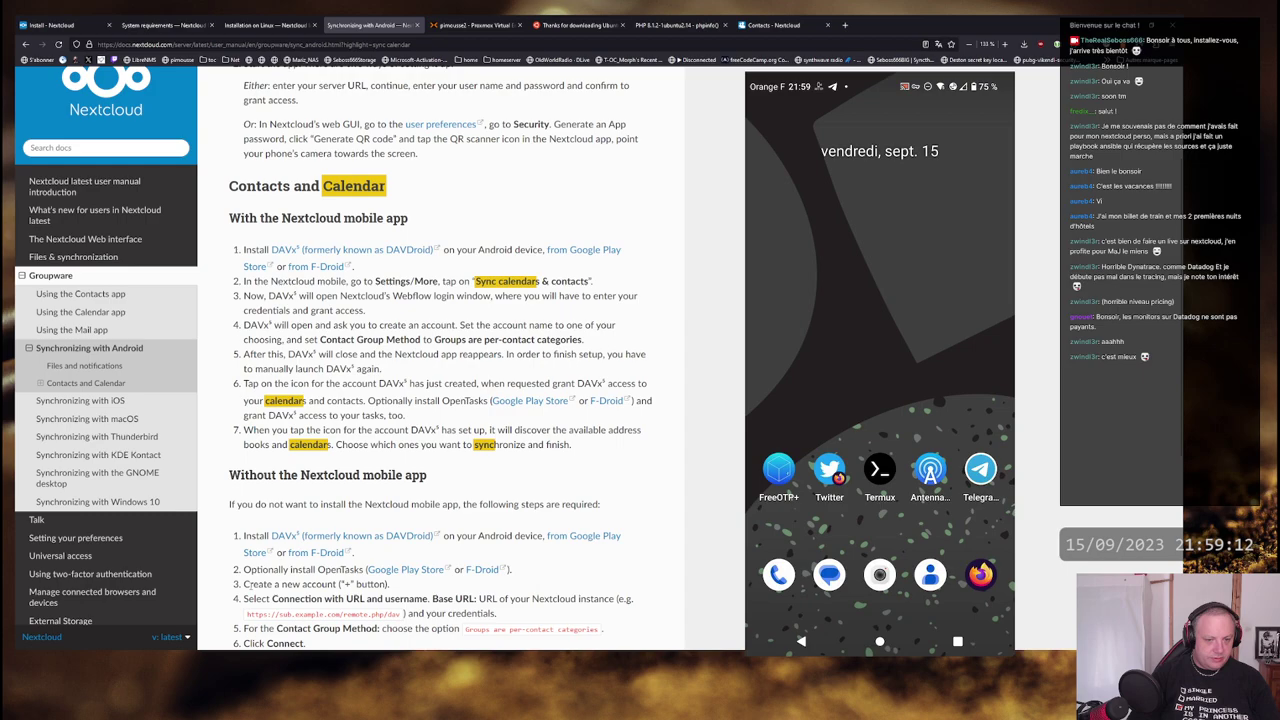
scroll(244, 522, down, 2)
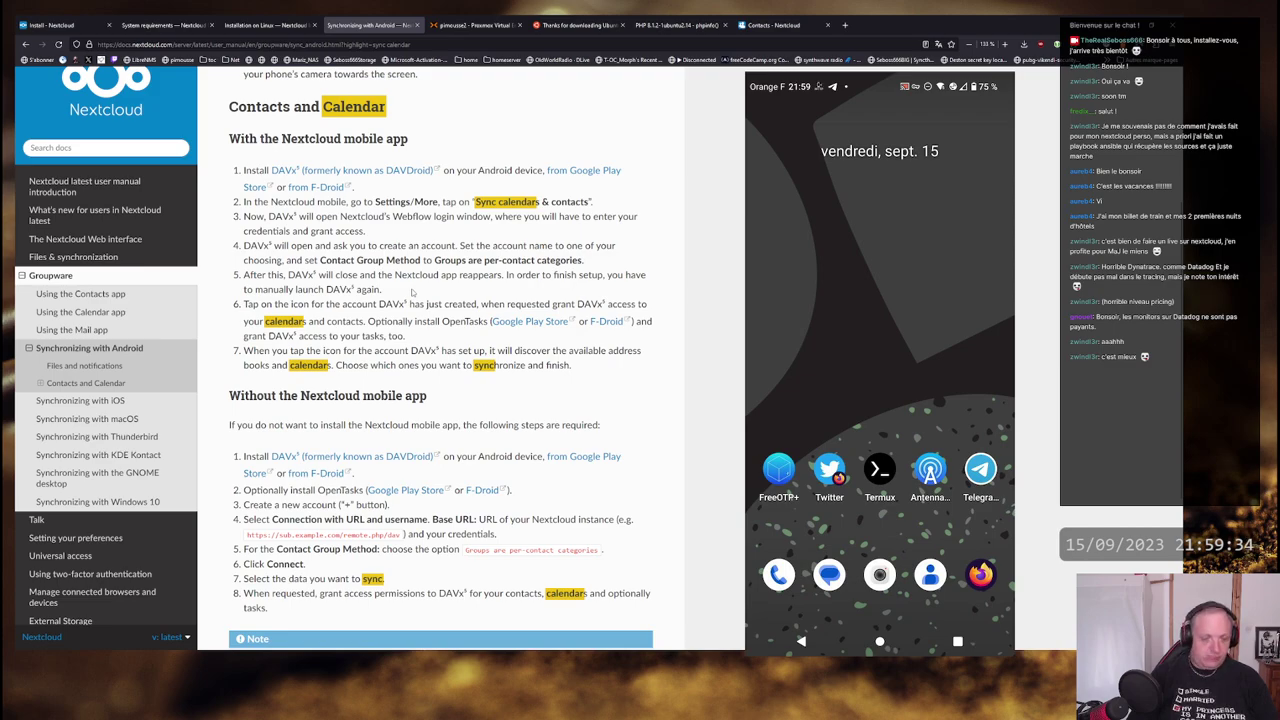
scroll(411, 291, down, 1)
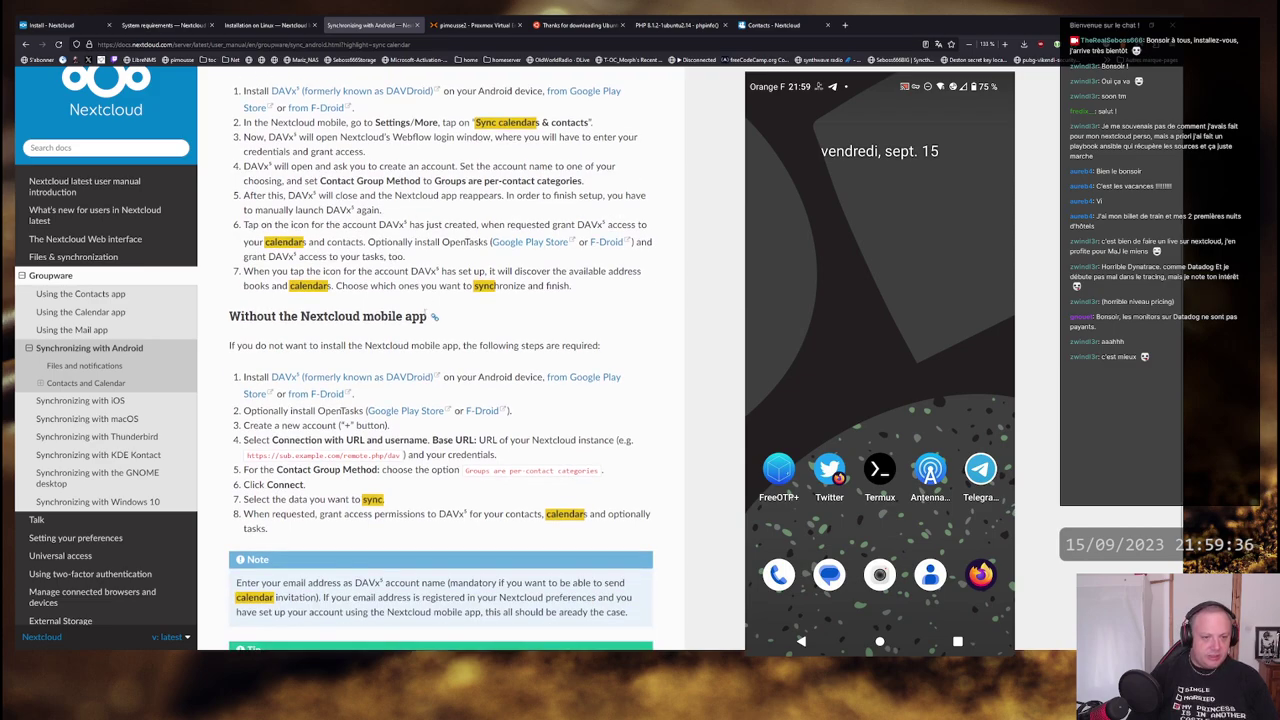
scroll(428, 313, up, 1)
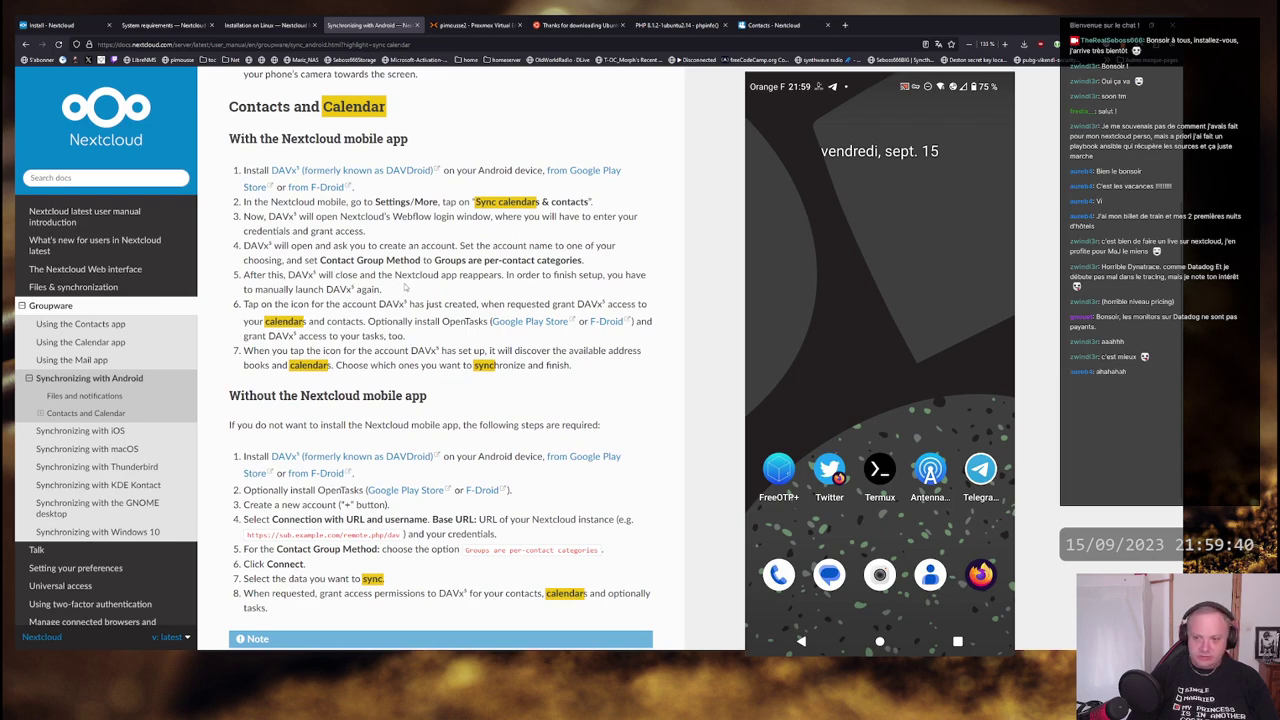
mouse_move(410, 289)
mouse_down()
mouse_move(374, 275)
mouse_move(406, 275)
mouse_up()
click(426, 289)
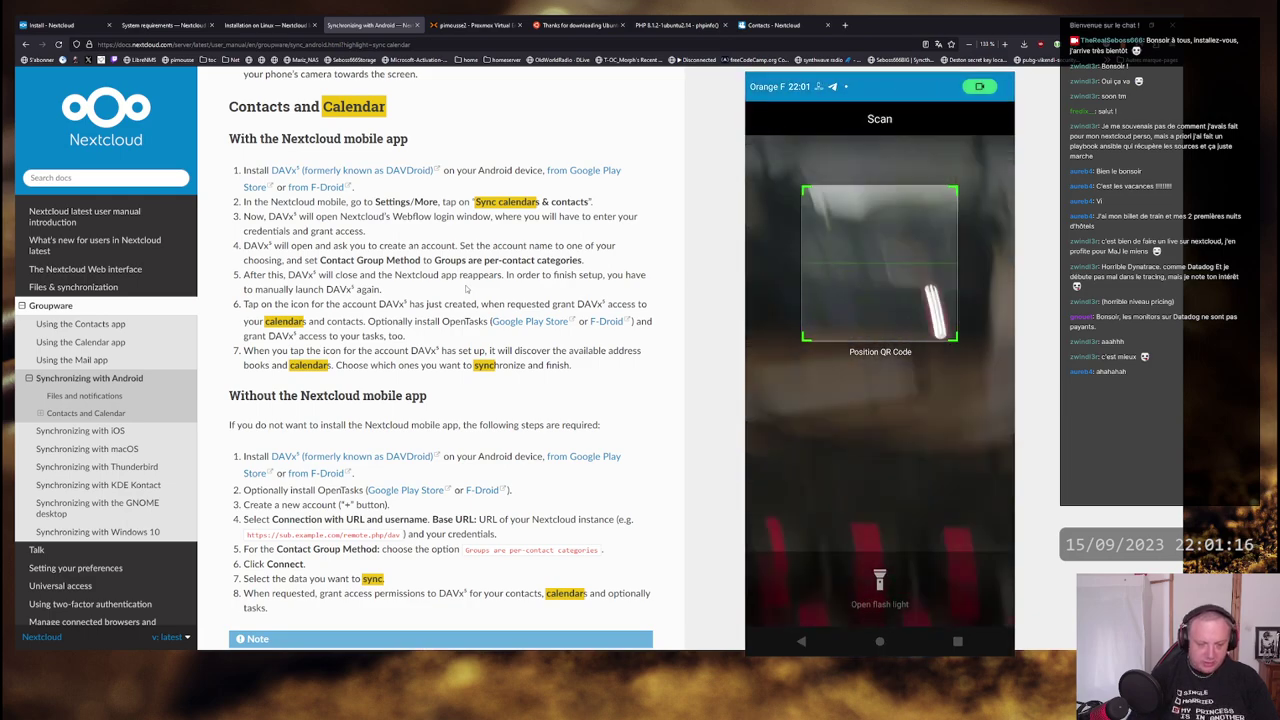
- Return to the Nextcloud tab and open Settings > Informations personnelles
click(775, 24)
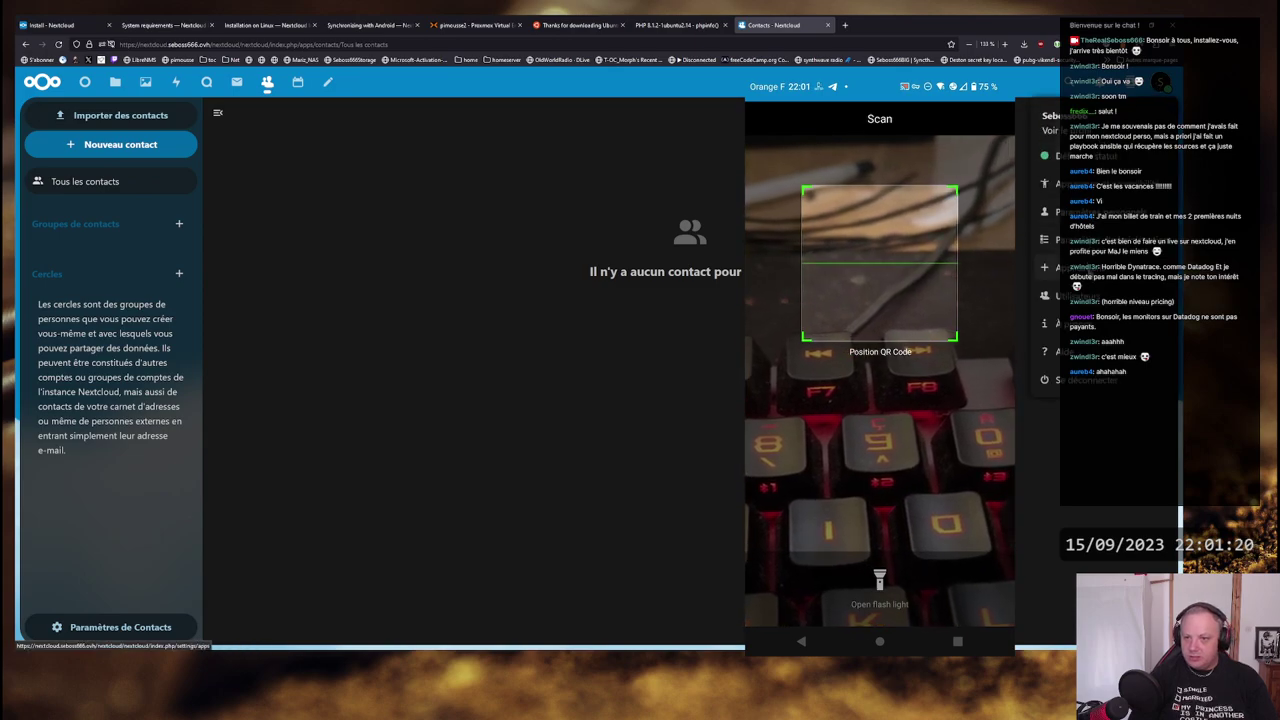
click(1070, 267)
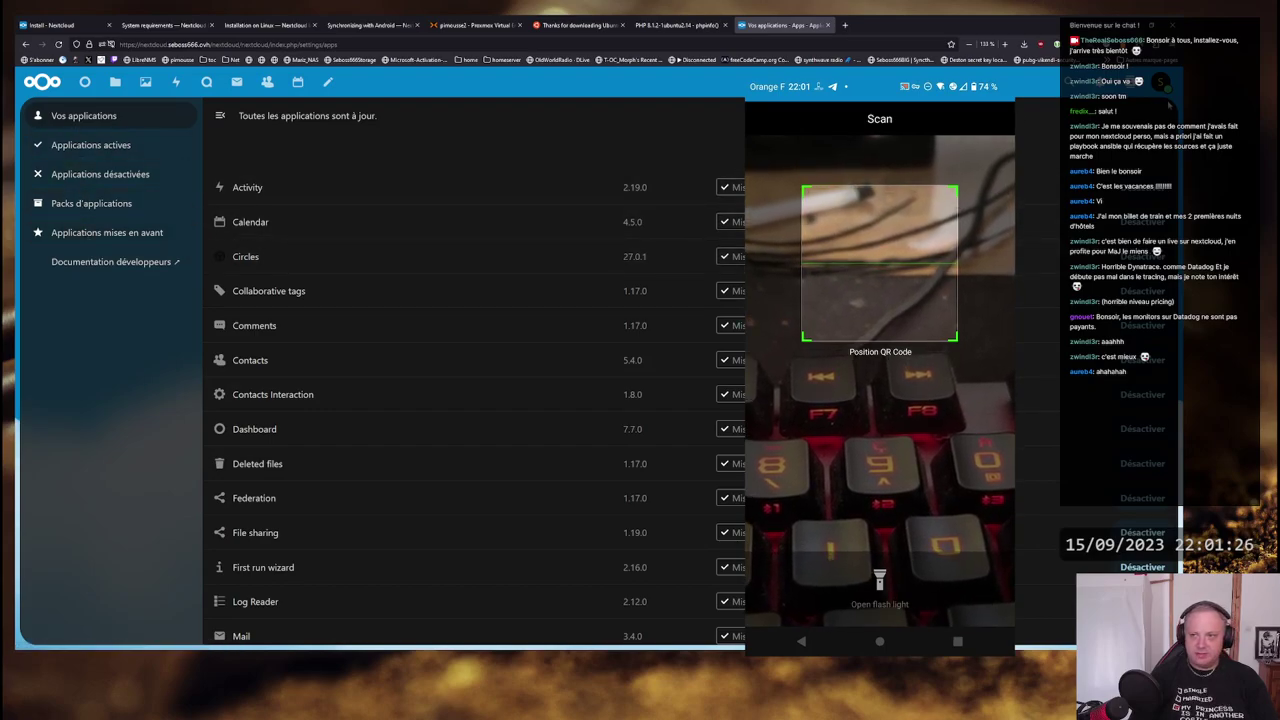
click(1161, 82)
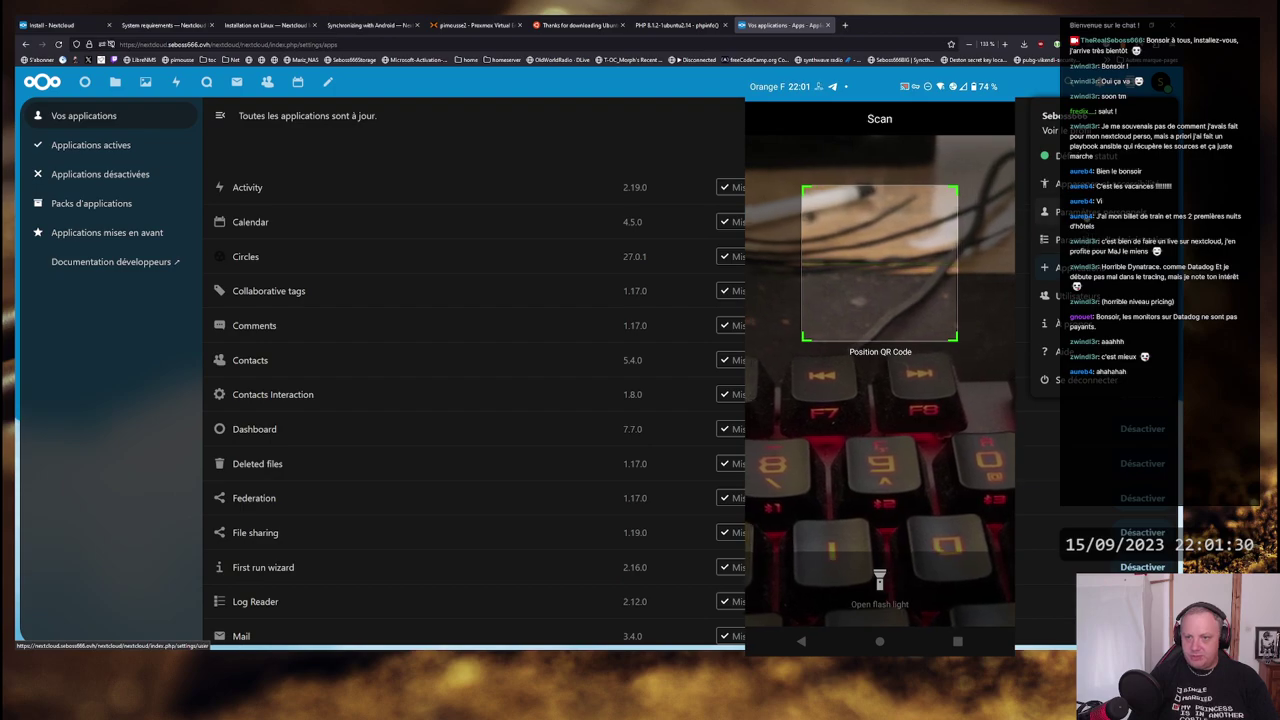
click(1065, 211)
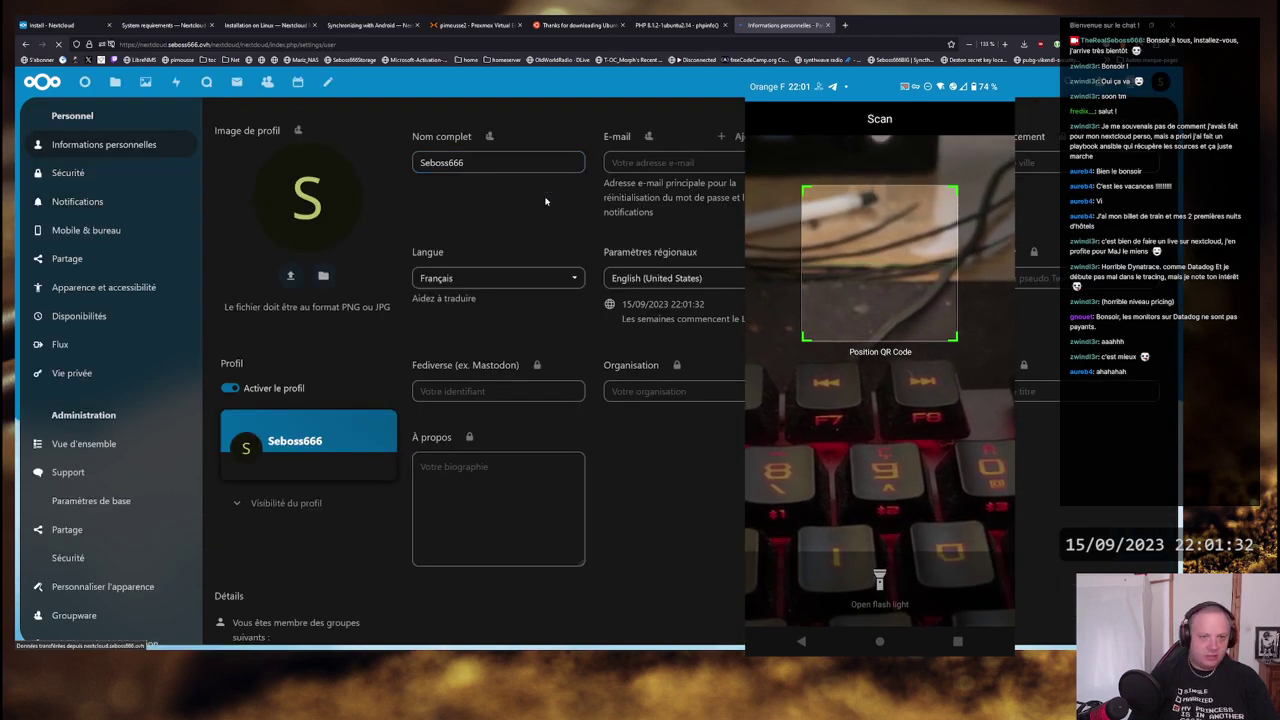
scroll(720, 486, down, 1)
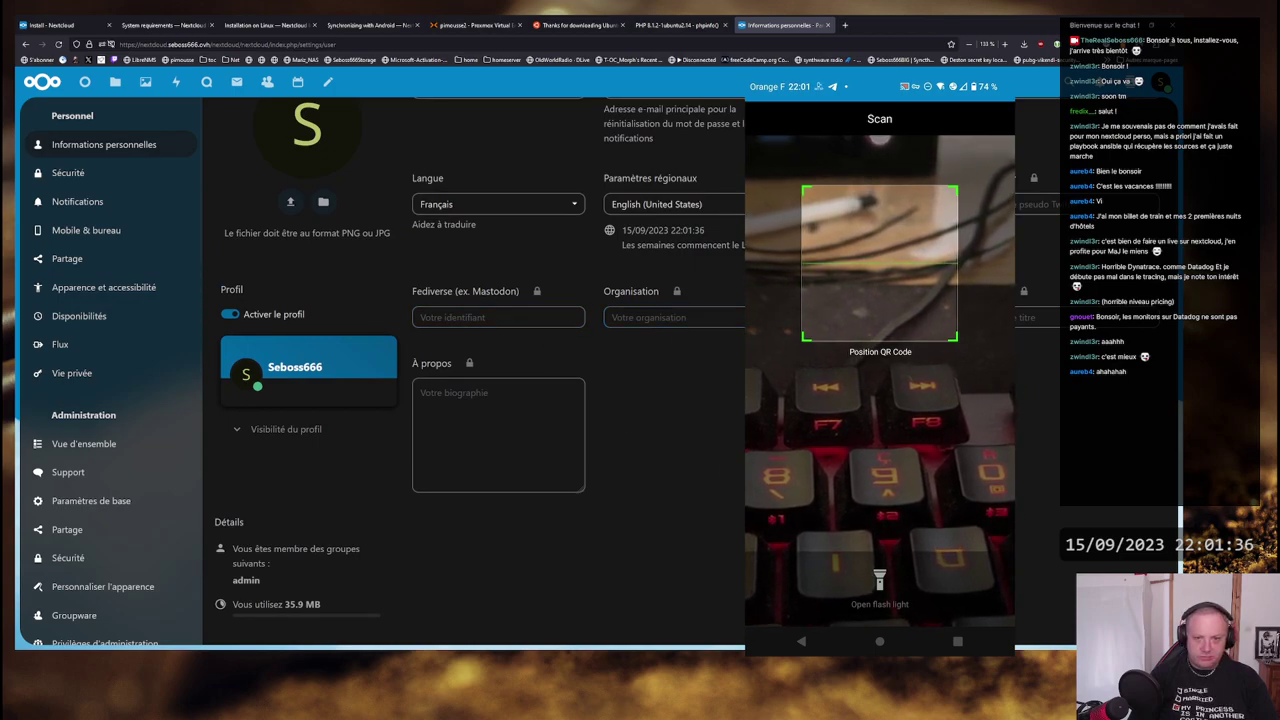
scroll(738, 346, up, 1)
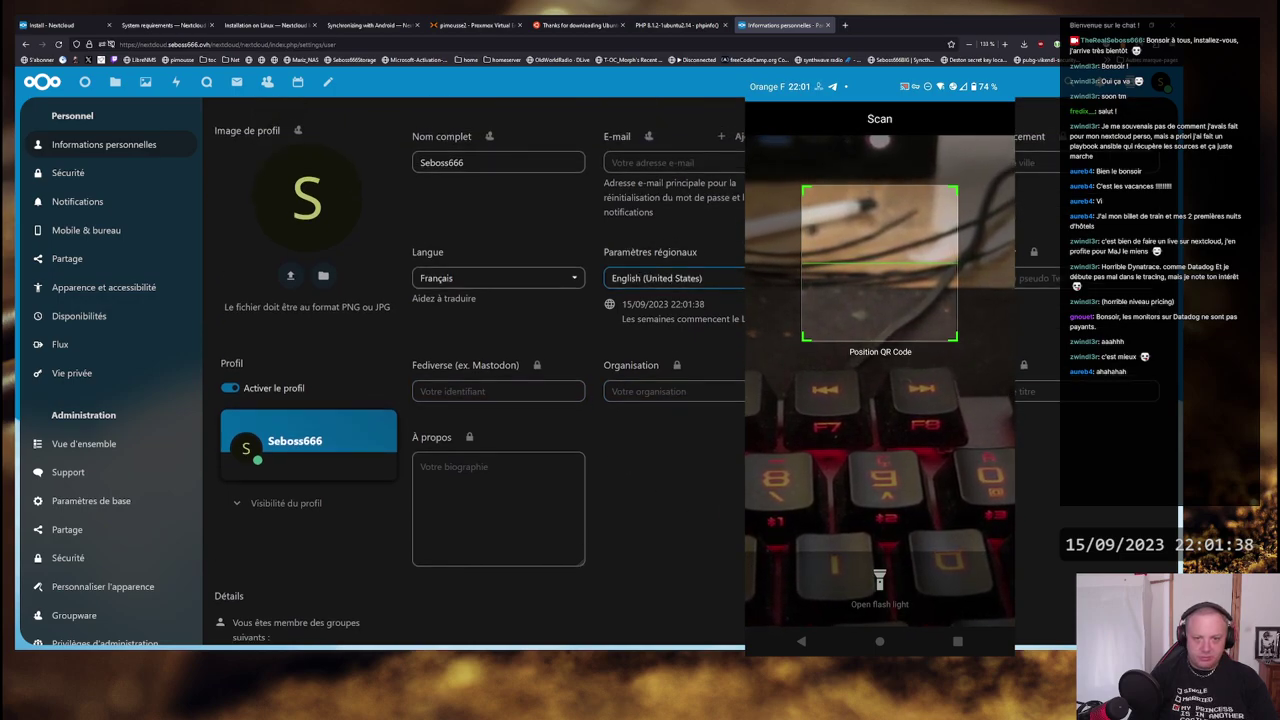
- Choose French (France) in the Paramètres régionaux dropdown
click(713, 280)
scroll(714, 380, down, 10)
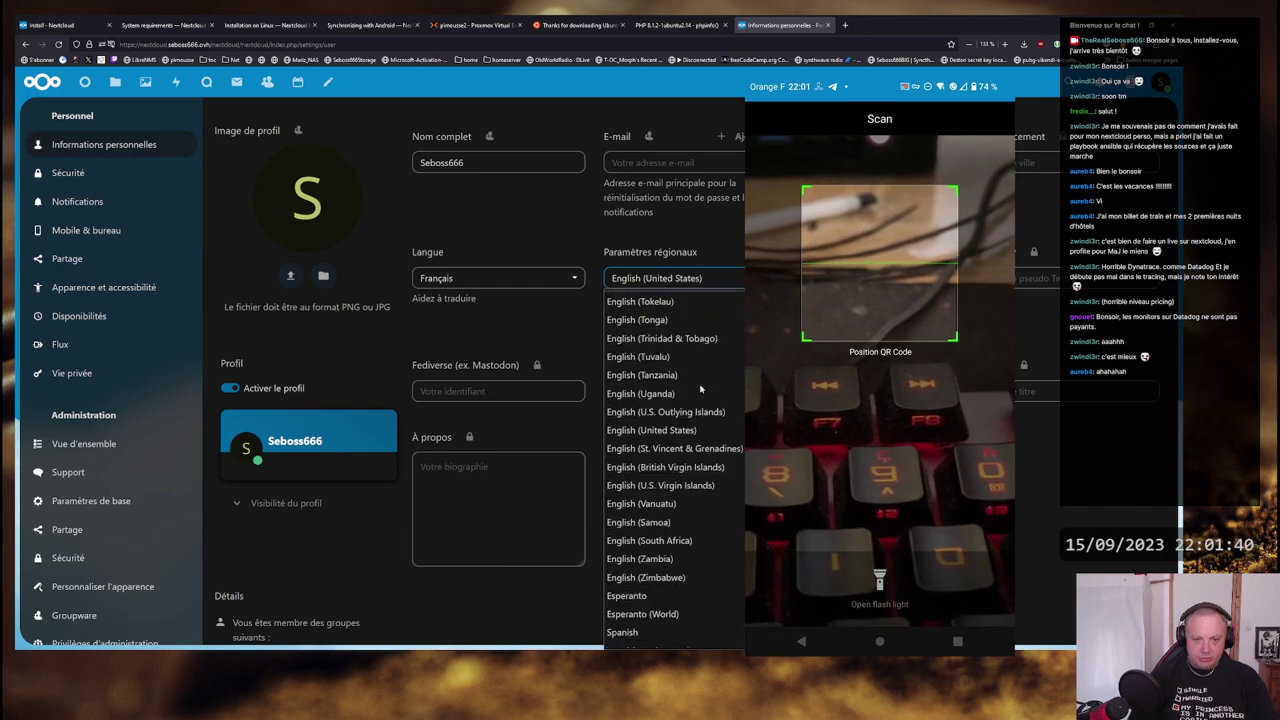
scroll(720, 390, down, 4)
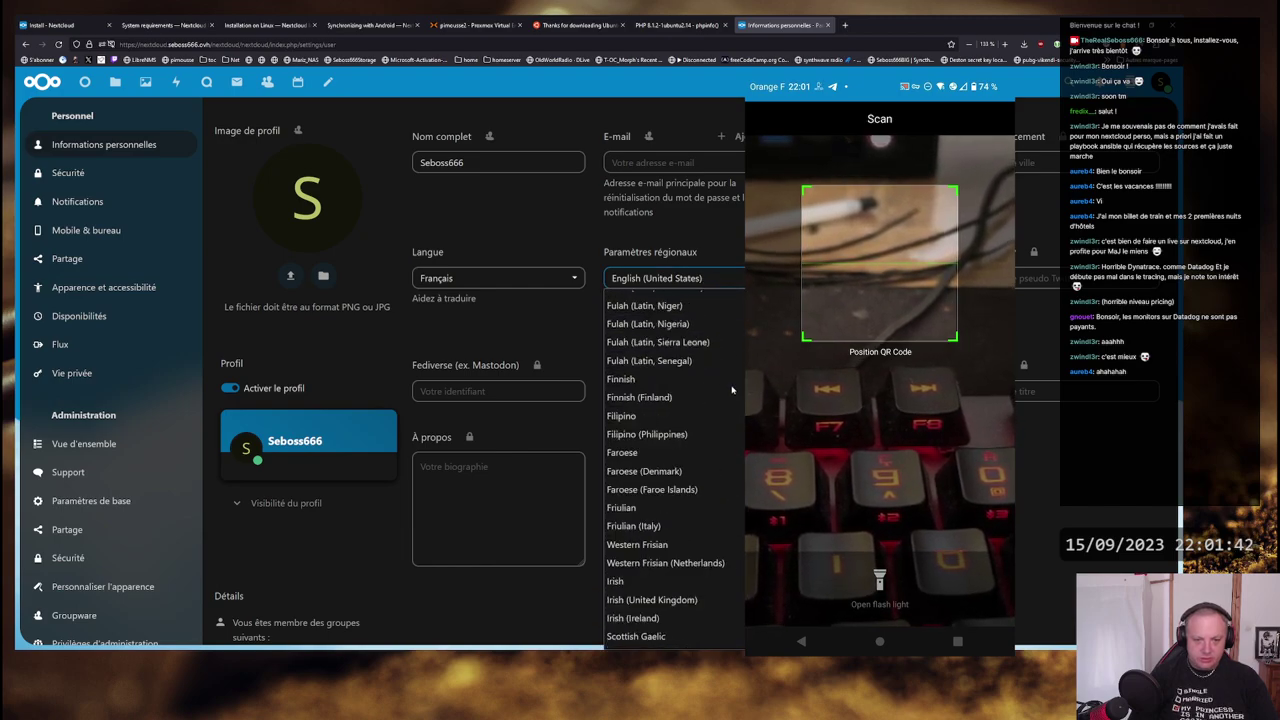
scroll(733, 388, down, 5)
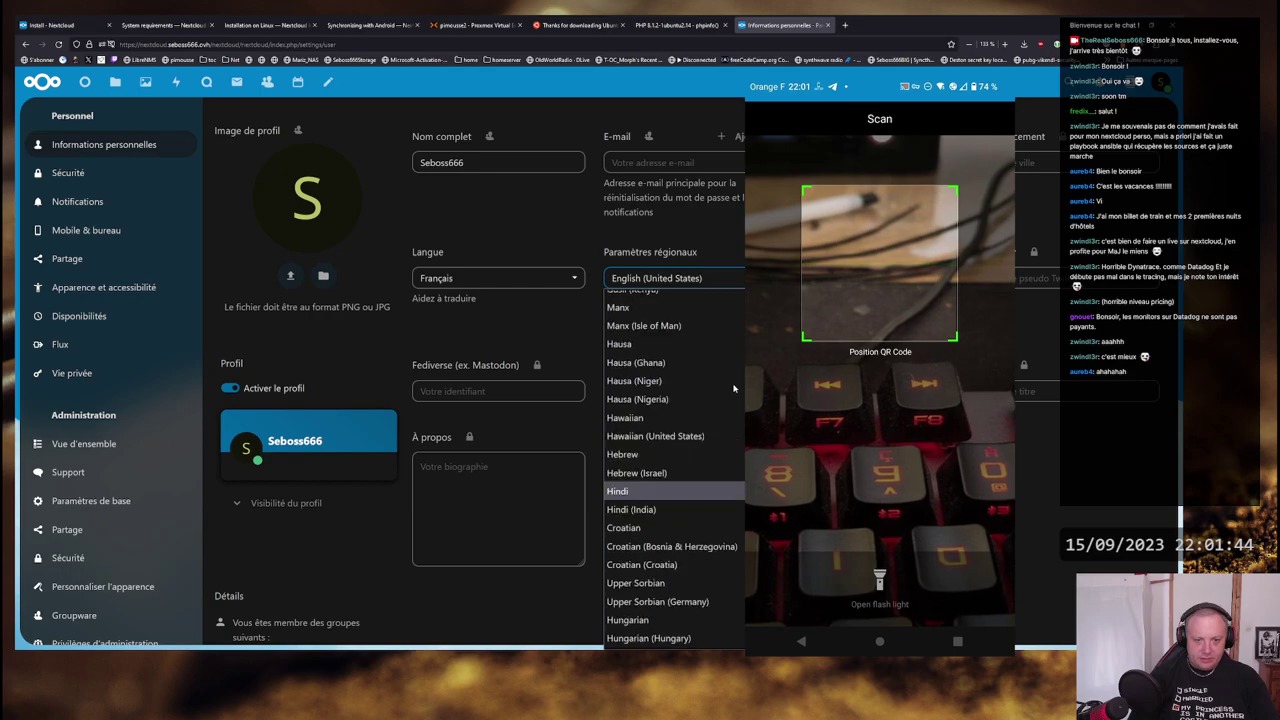
scroll(740, 380, up, 15)
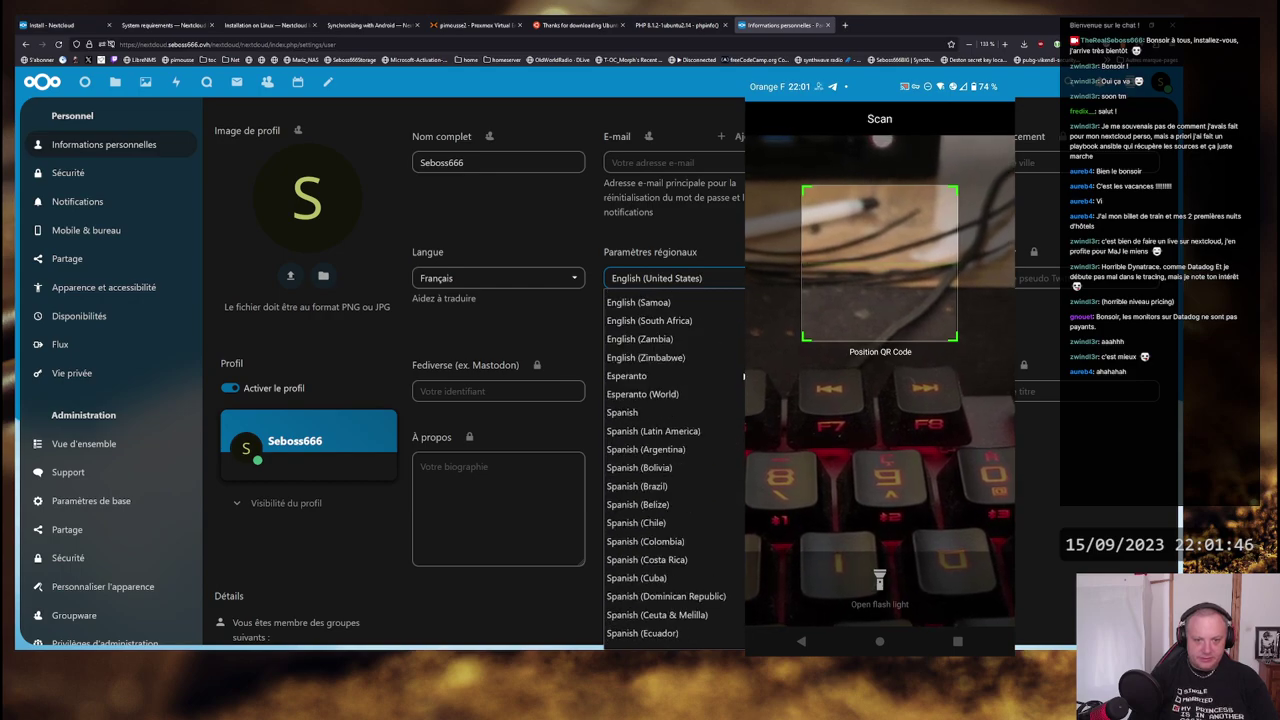
scroll(744, 376, up, 3)
scroll(744, 376, up, 15)
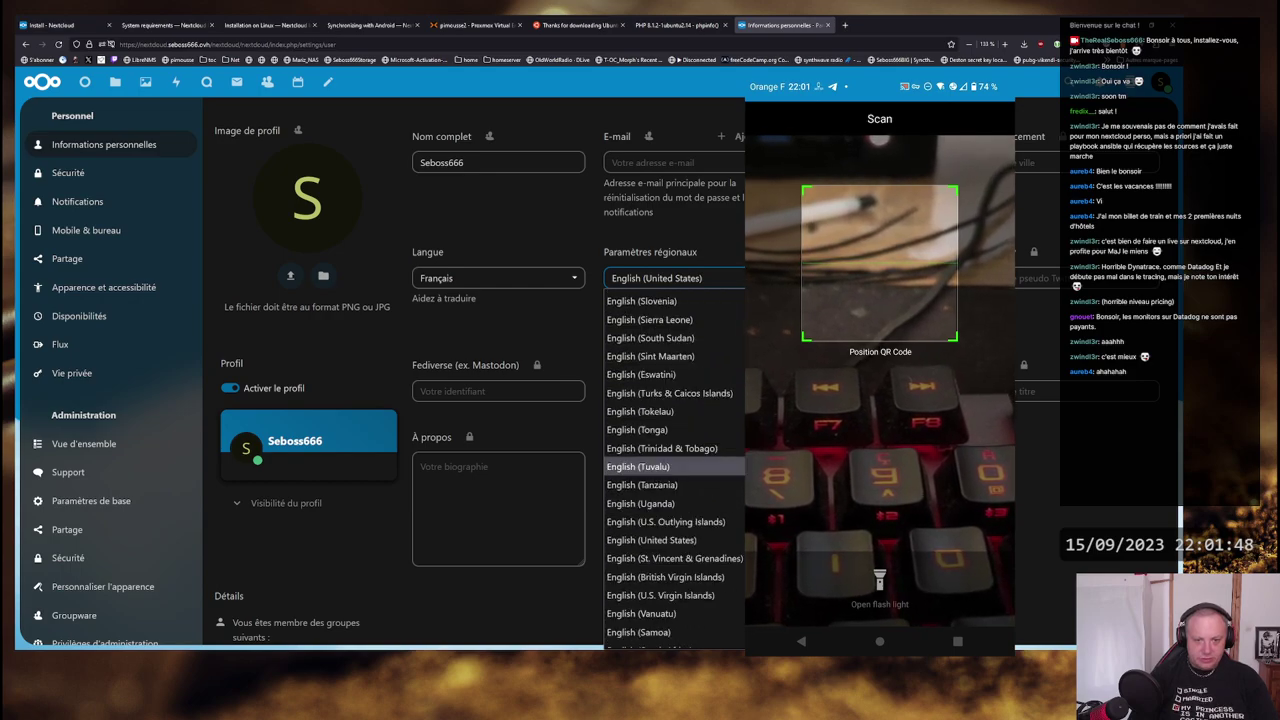
scroll(744, 376, up, 15)
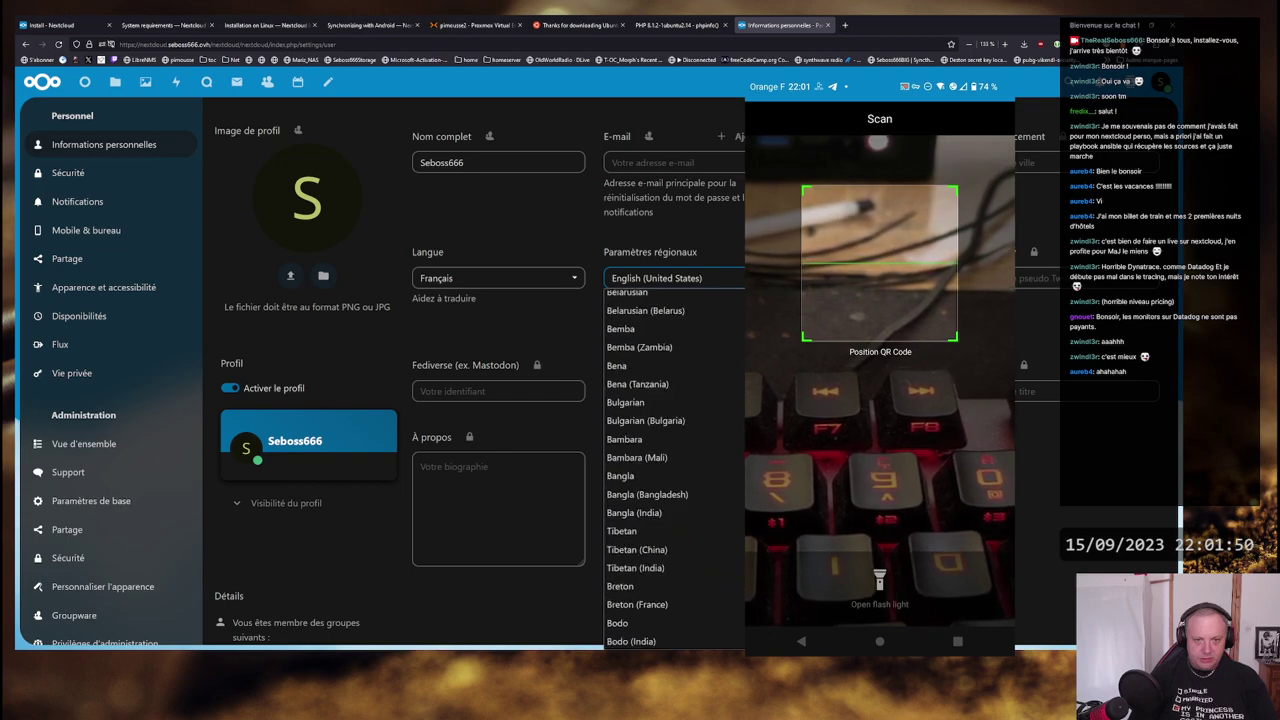
scroll(744, 376, down, 10)
scroll(744, 376, down, 20)
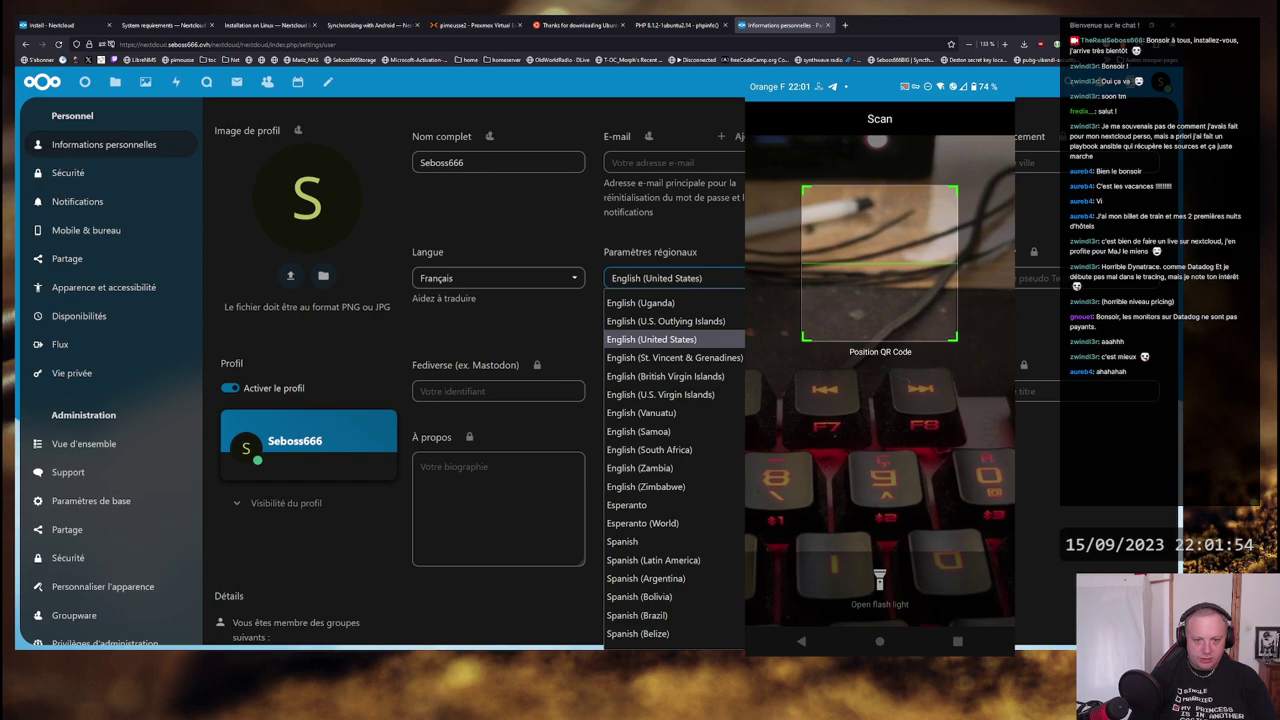
scroll(674, 470, down, 2)
scroll(674, 470, down, 5)
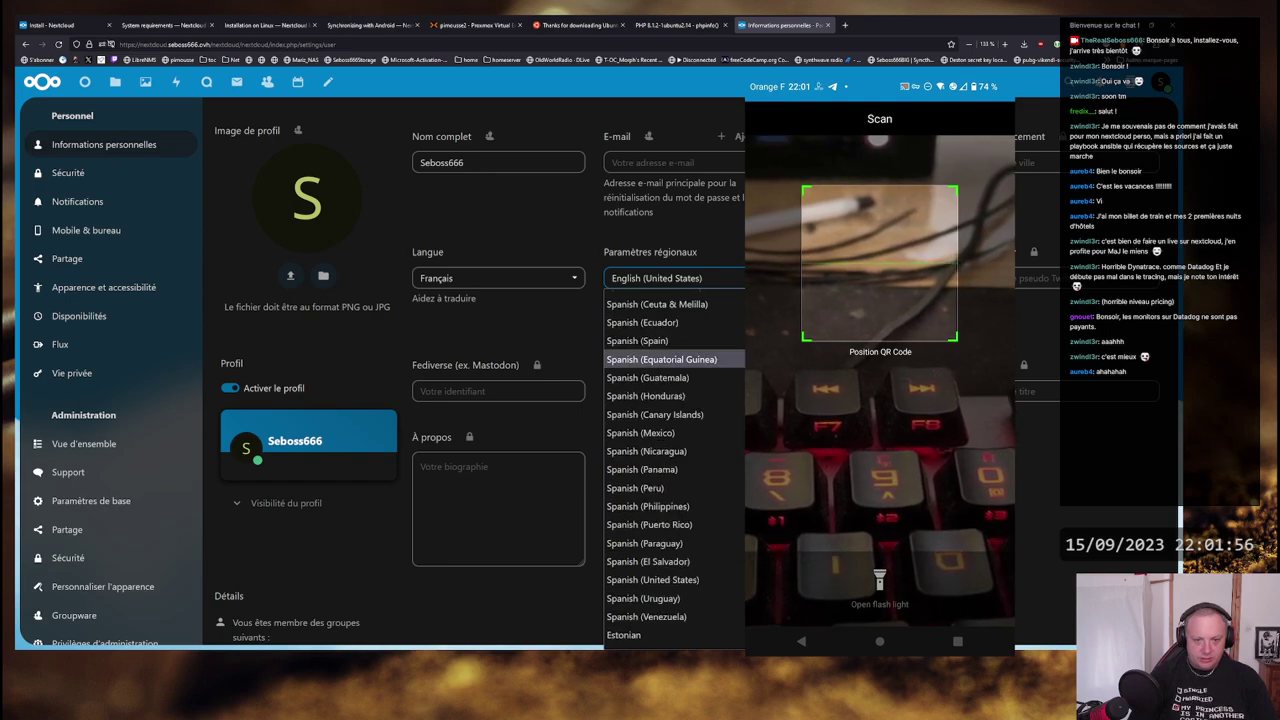
scroll(674, 470, down, 12)
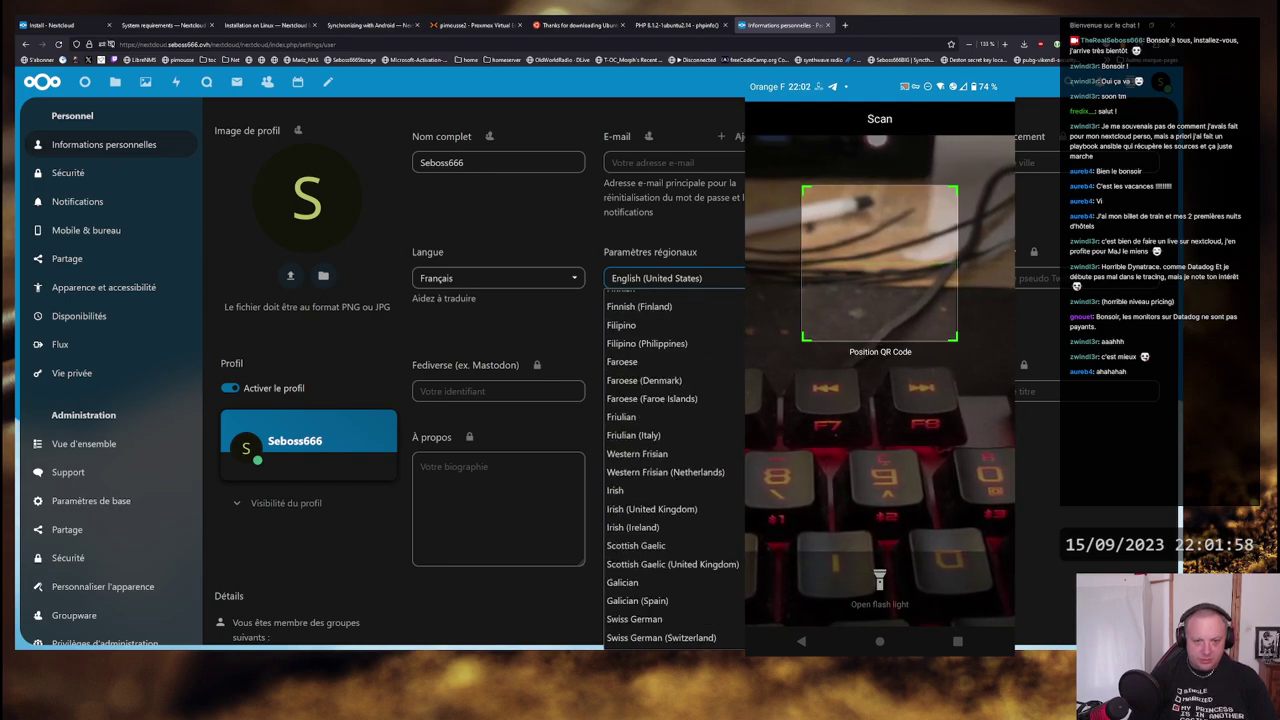
text(fr)
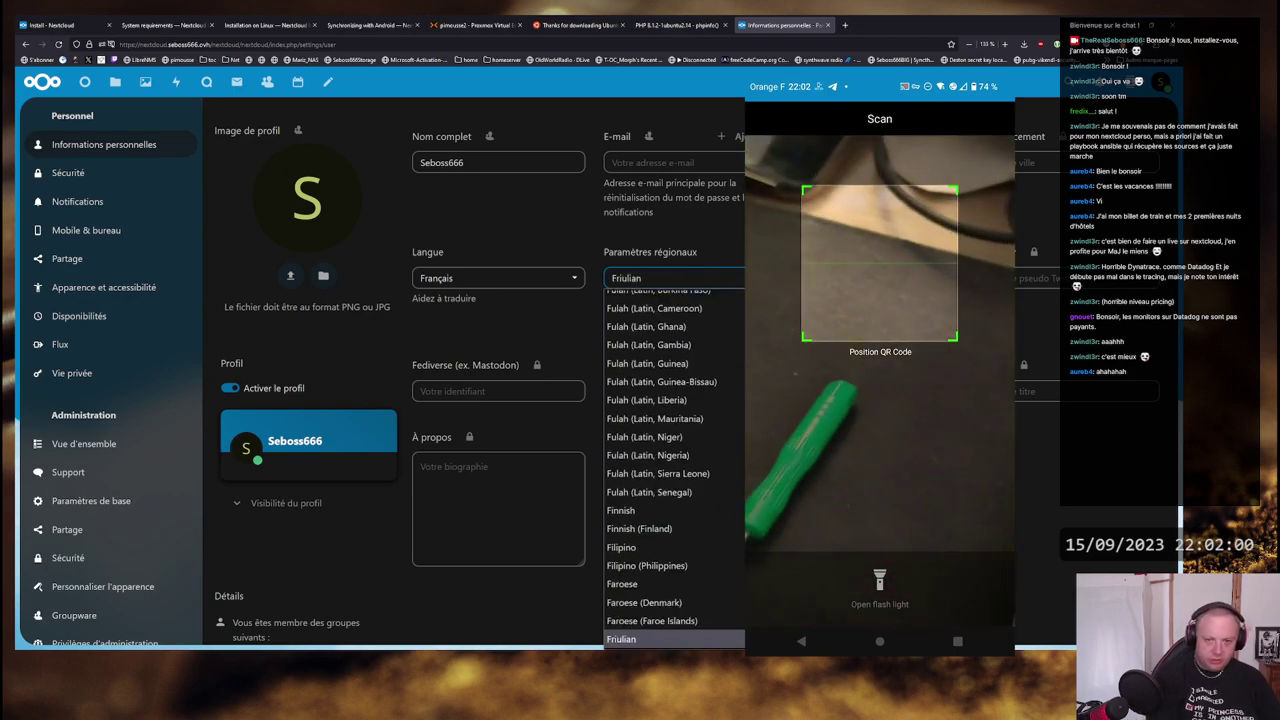
scroll(674, 470, down, 2)
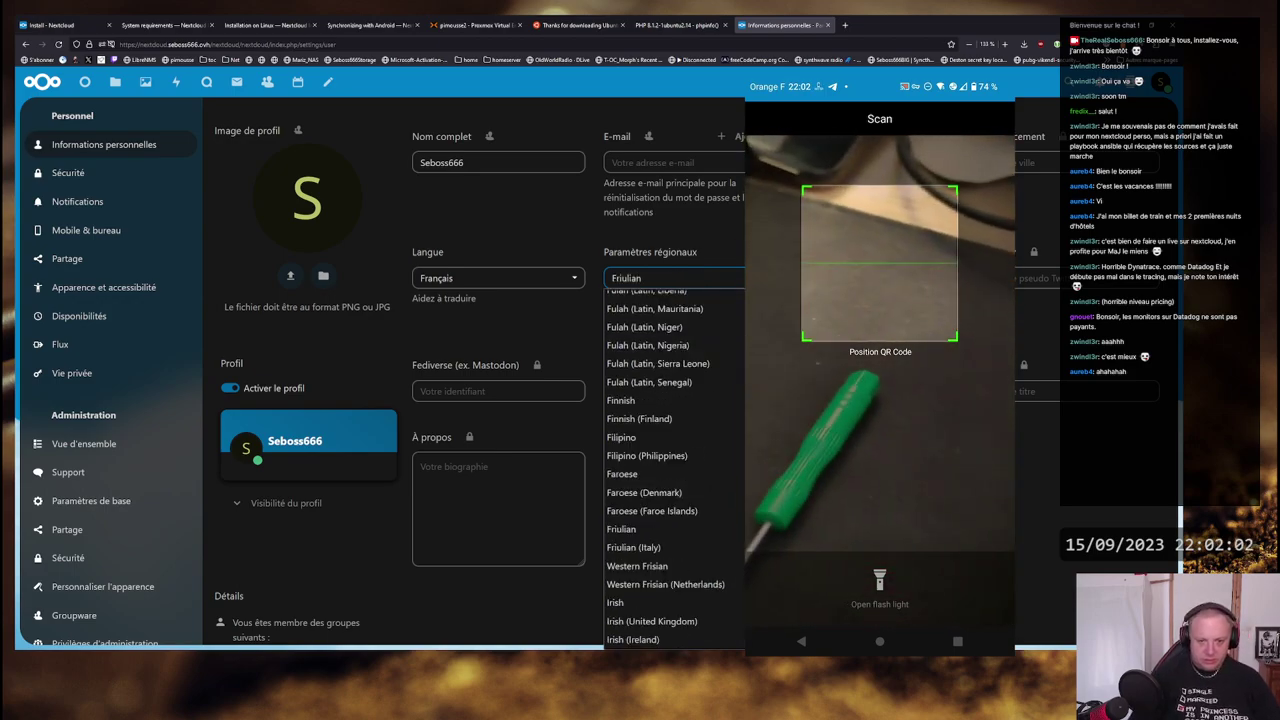
scroll(739, 427, down, 10)
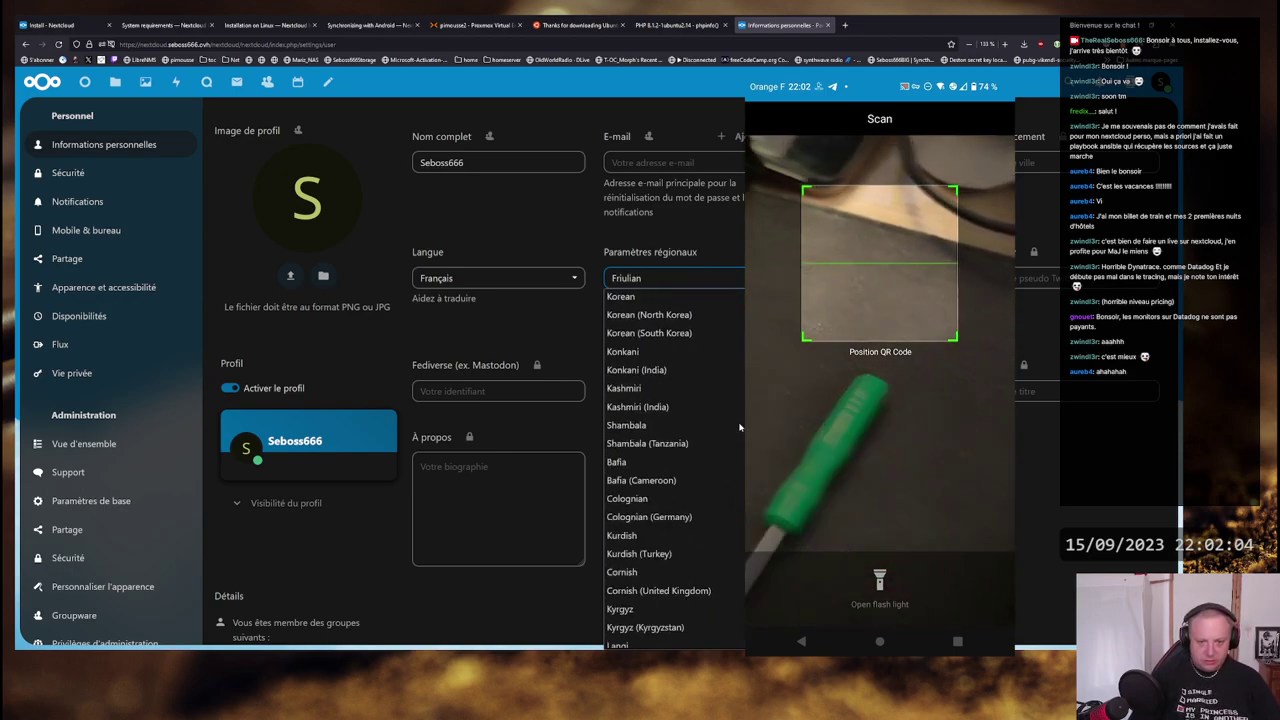
scroll(739, 427, down, 5)
text(fre)
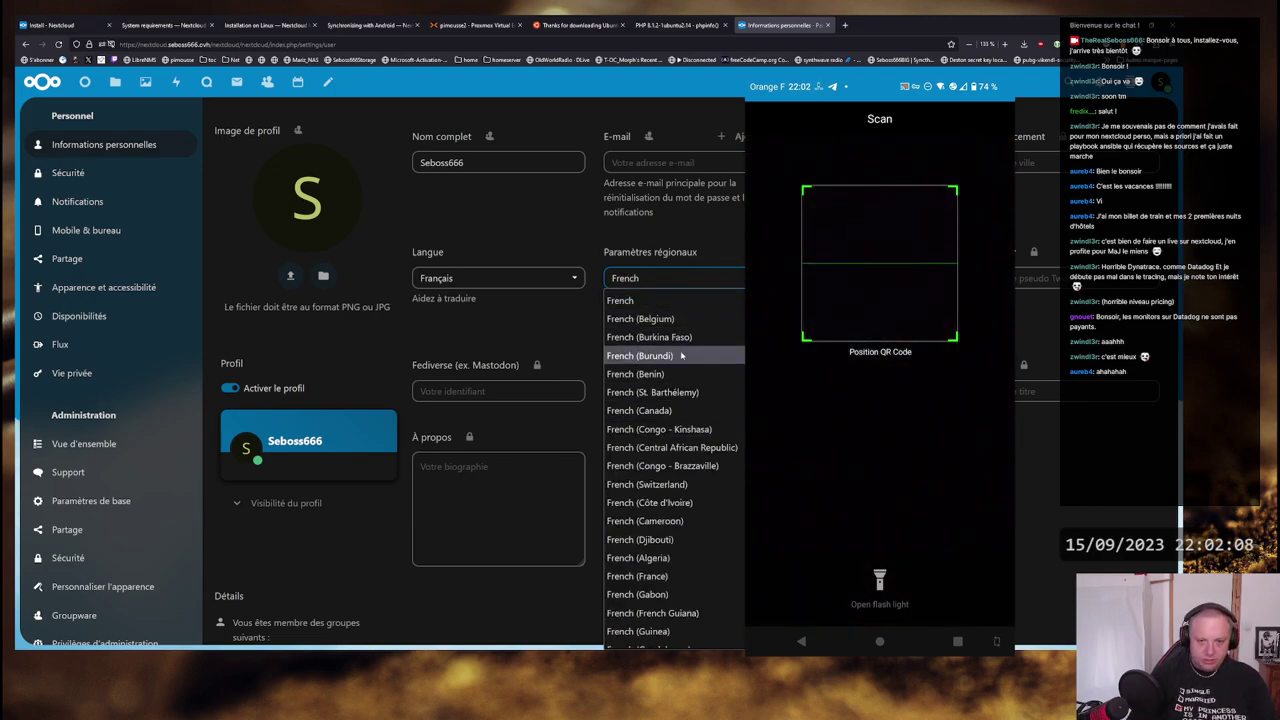
click(660, 576)
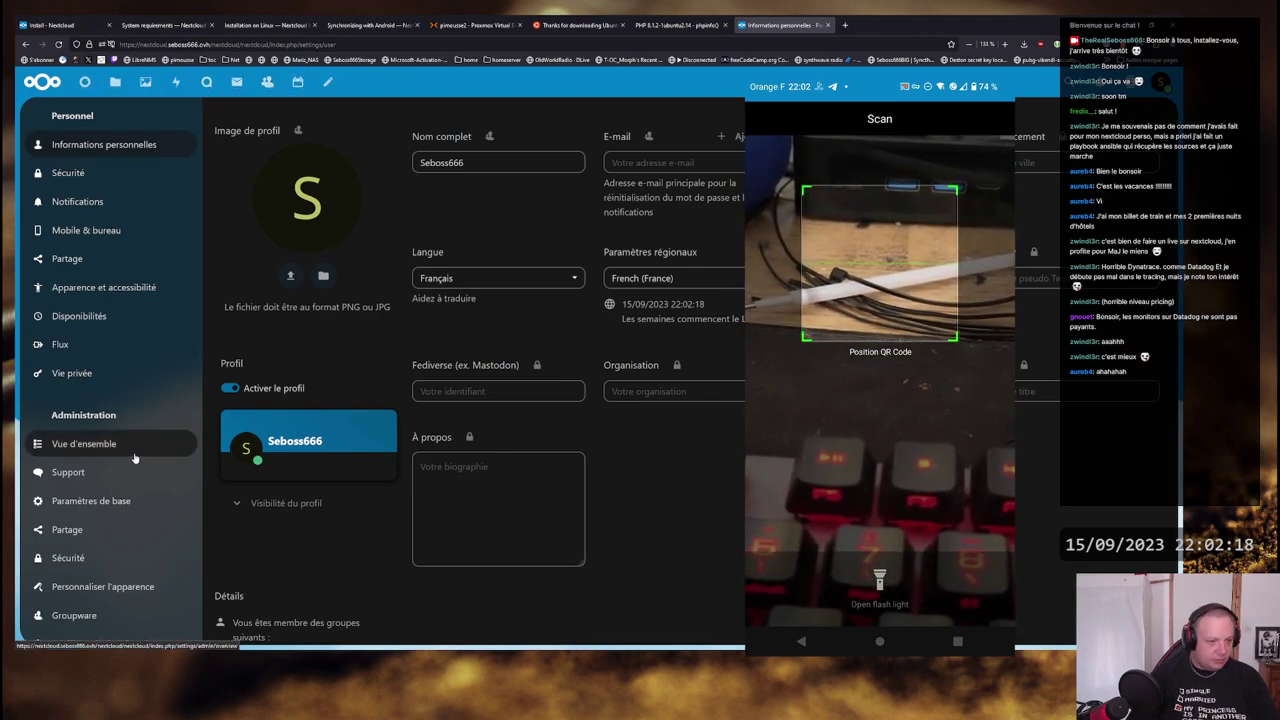
- Open Administration > Sécurité and scroll down to the 10-character password policy
click(68, 558)
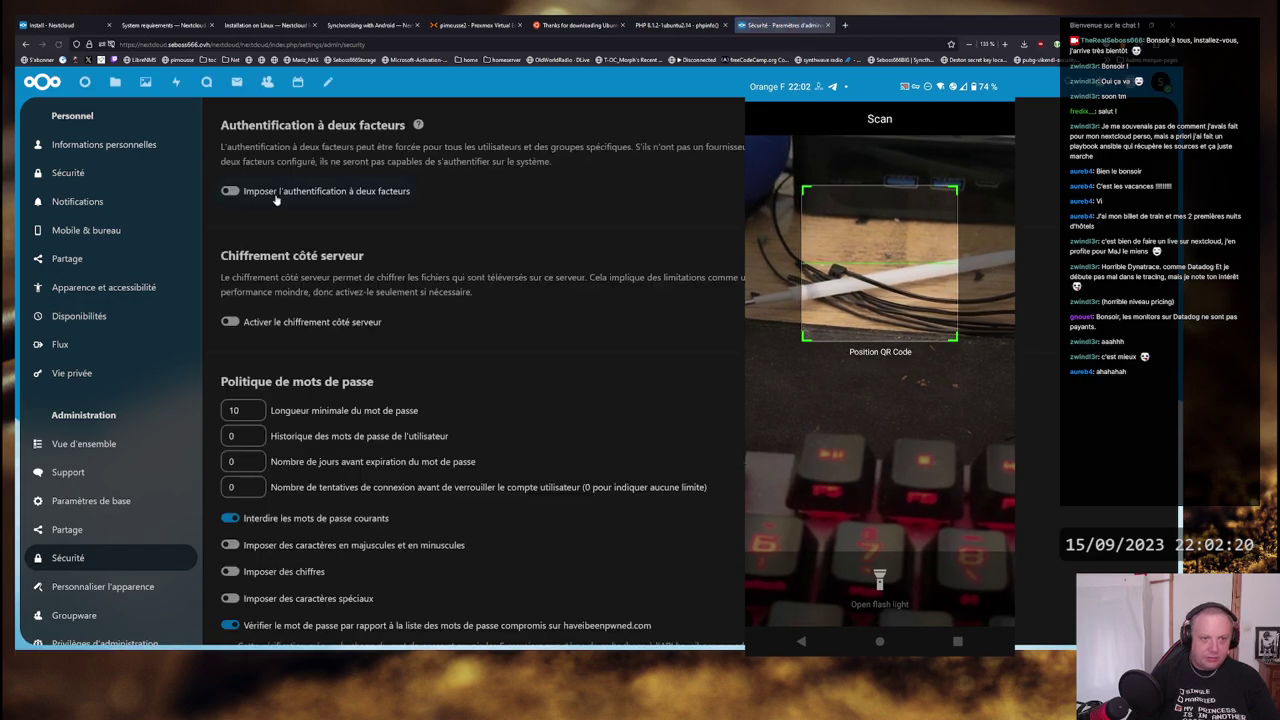
scroll(620, 232, down, 2)
scroll(495, 200, down, 1)
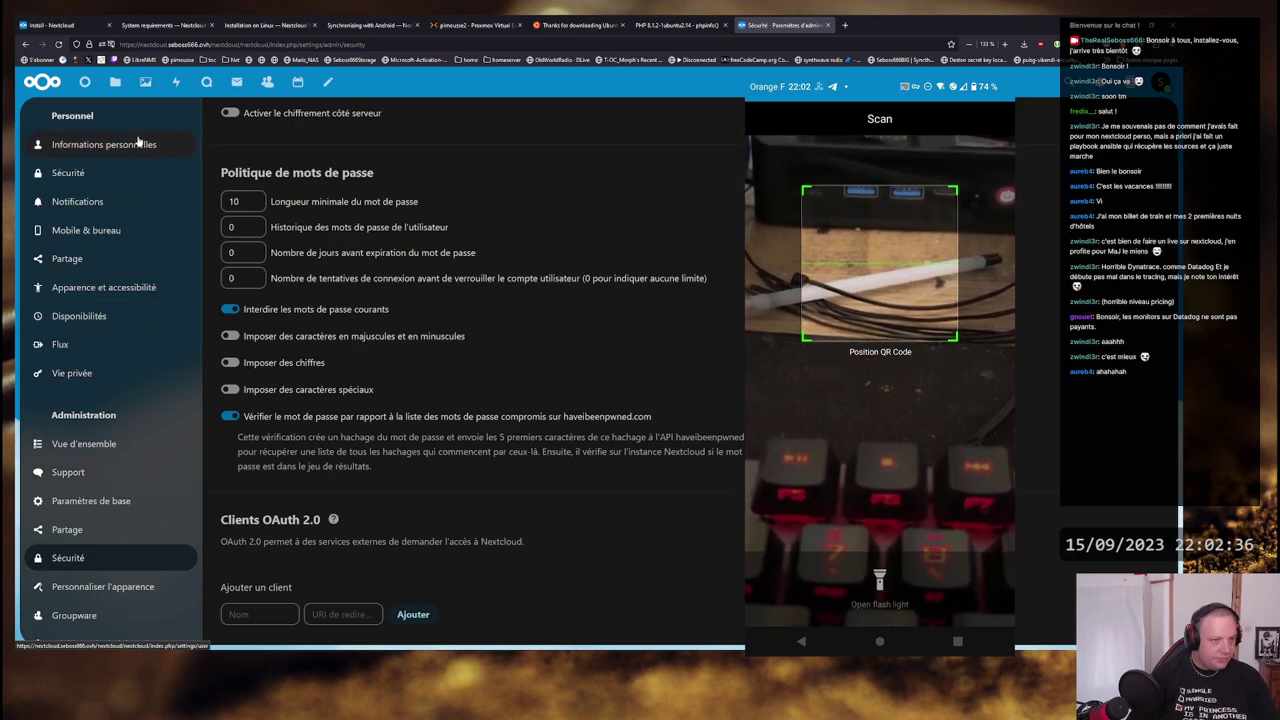
- Open Mobile & bureau, briefly view the F-Droid page, then open the calendar connection guide
click(100, 230)
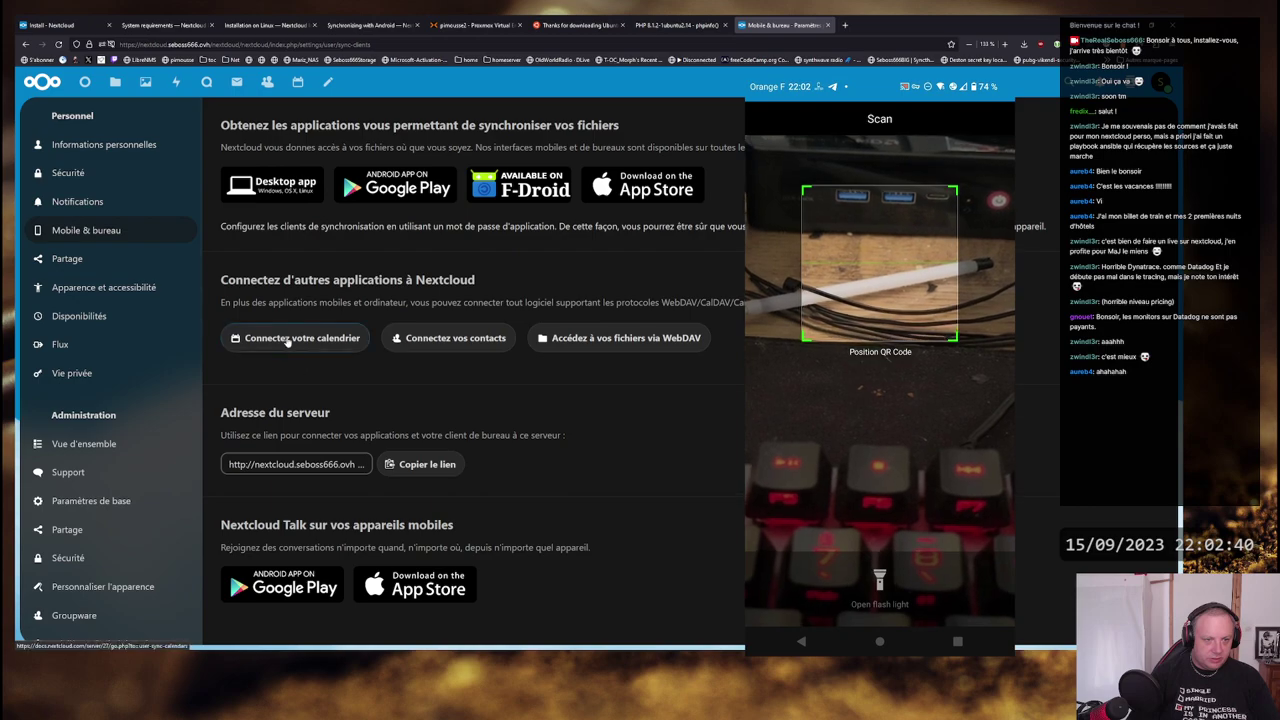
drag(252, 303, 680, 312)
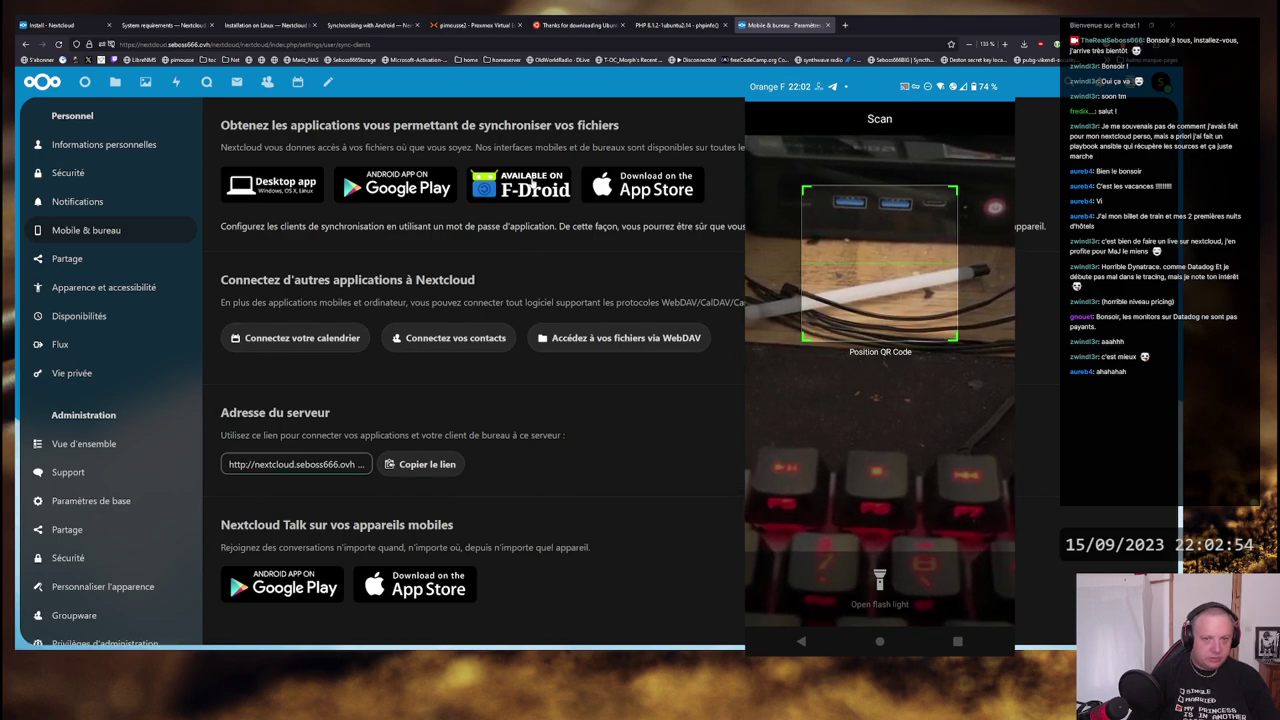
click(532, 180)
key(ctrl+w)
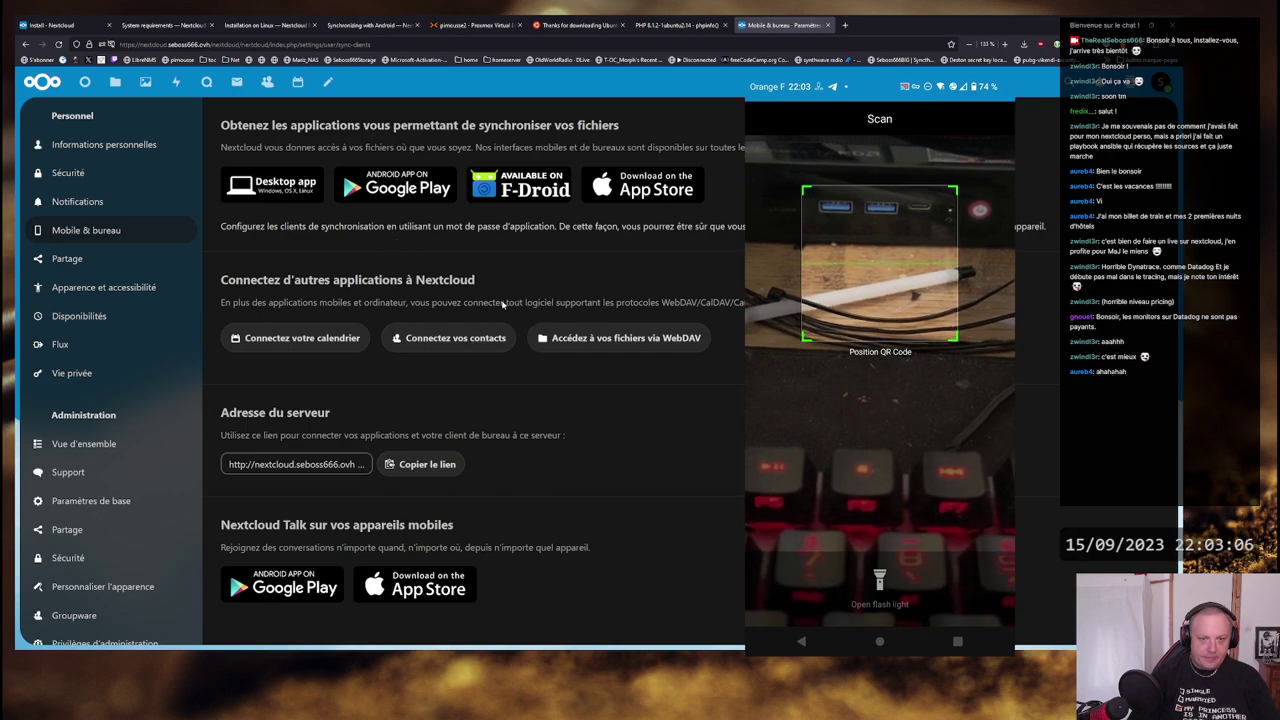
click(277, 339)
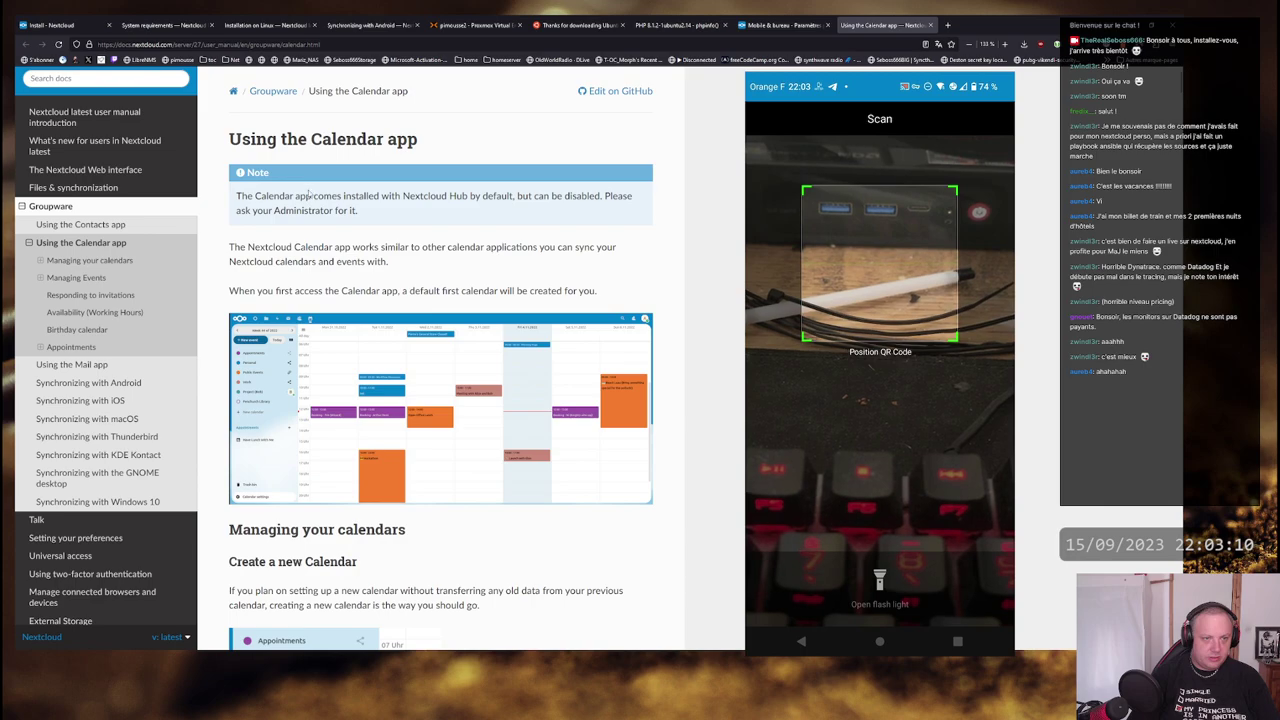
- Skim the Calendar app docs, close that tab, and select the server address in Mobile & bureau
scroll(310, 196, down, 5)
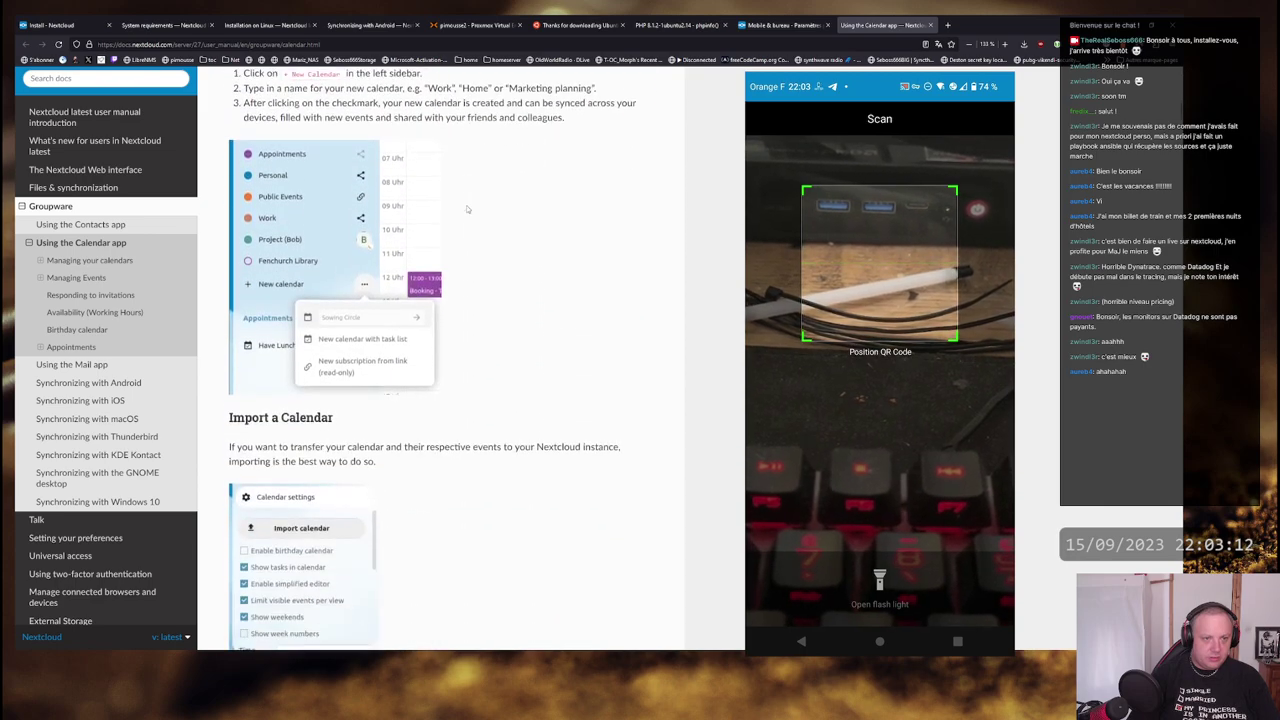
scroll(466, 209, down, 8)
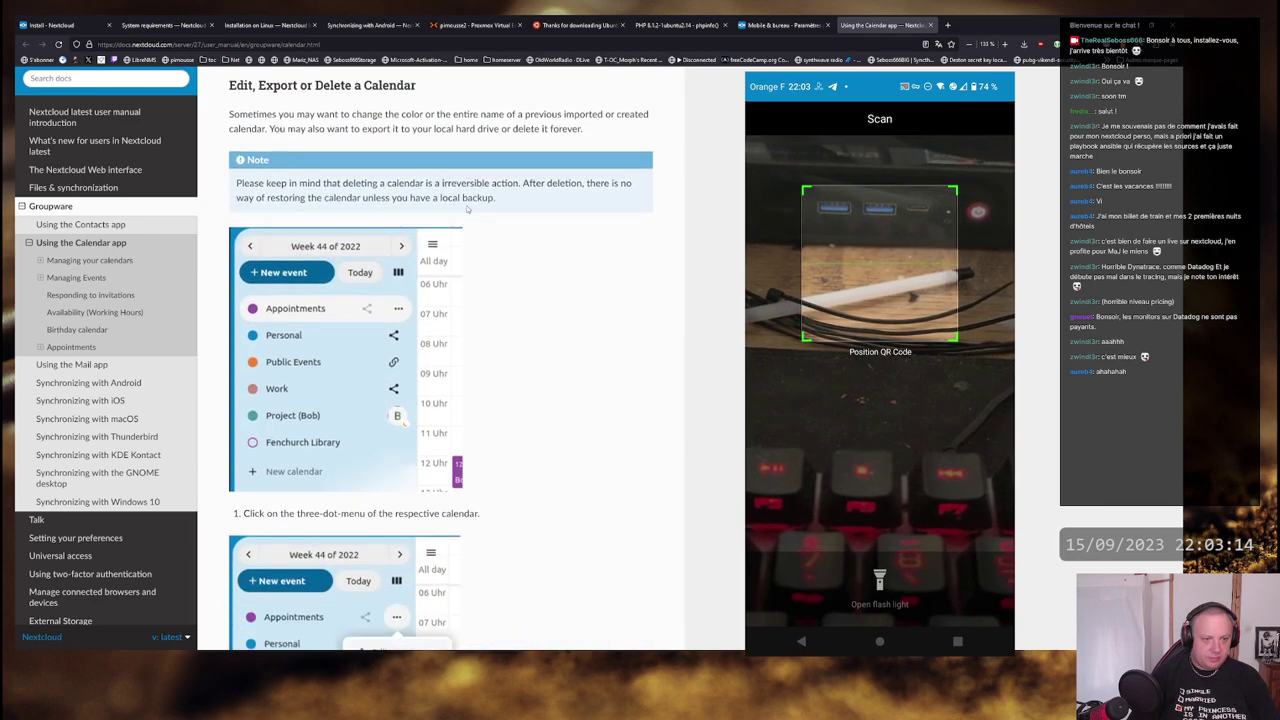
scroll(466, 209, down, 6)
scroll(466, 209, down, 13)
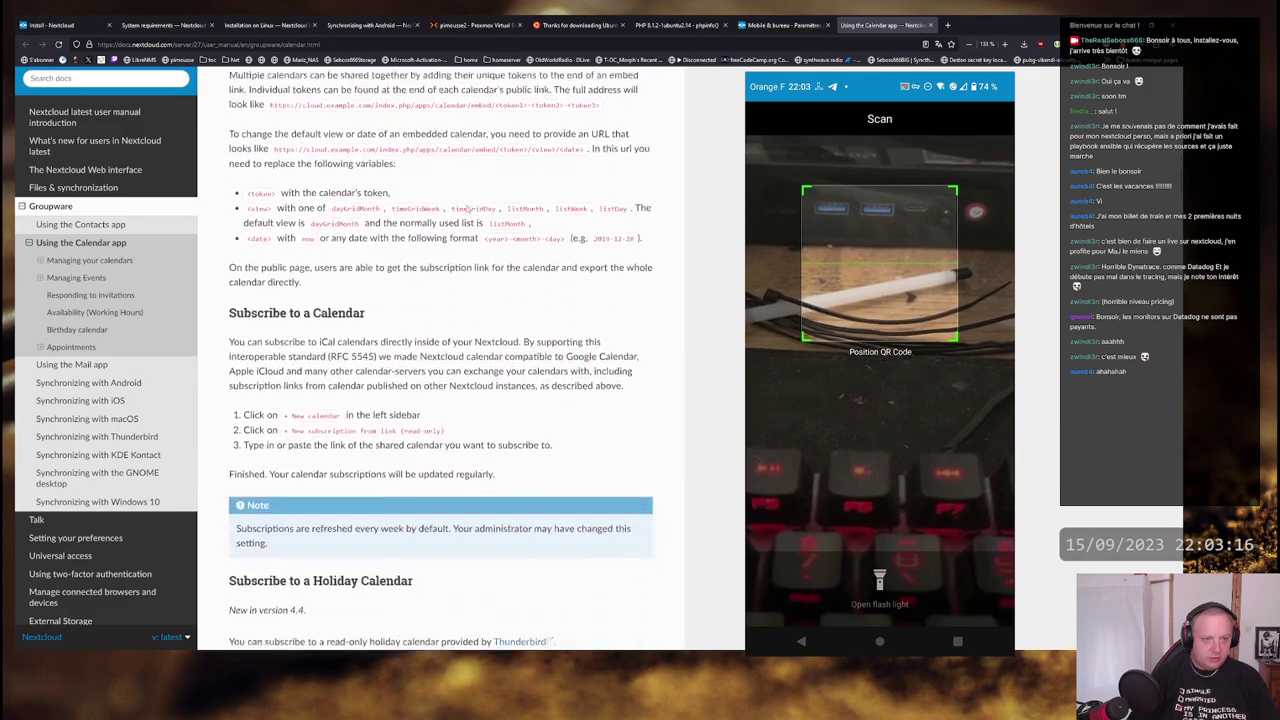
scroll(466, 209, down, 1)
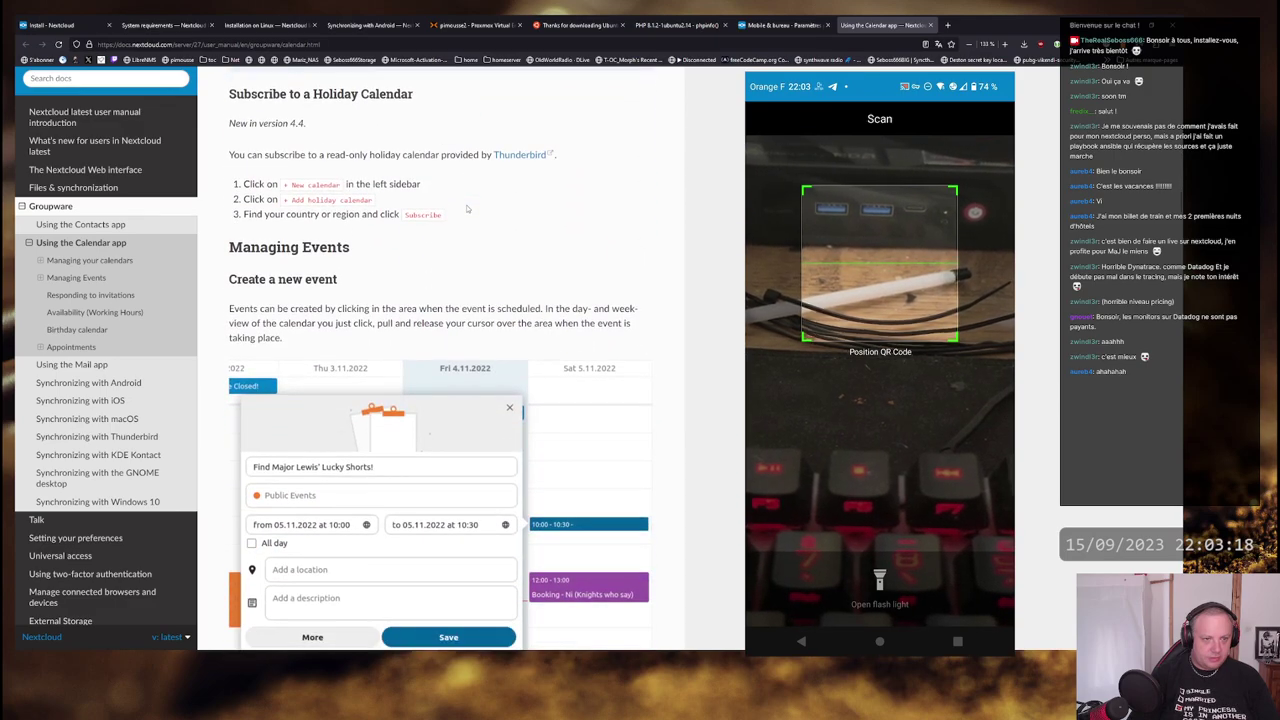
scroll(466, 209, down, 4)
scroll(466, 209, up, 4)
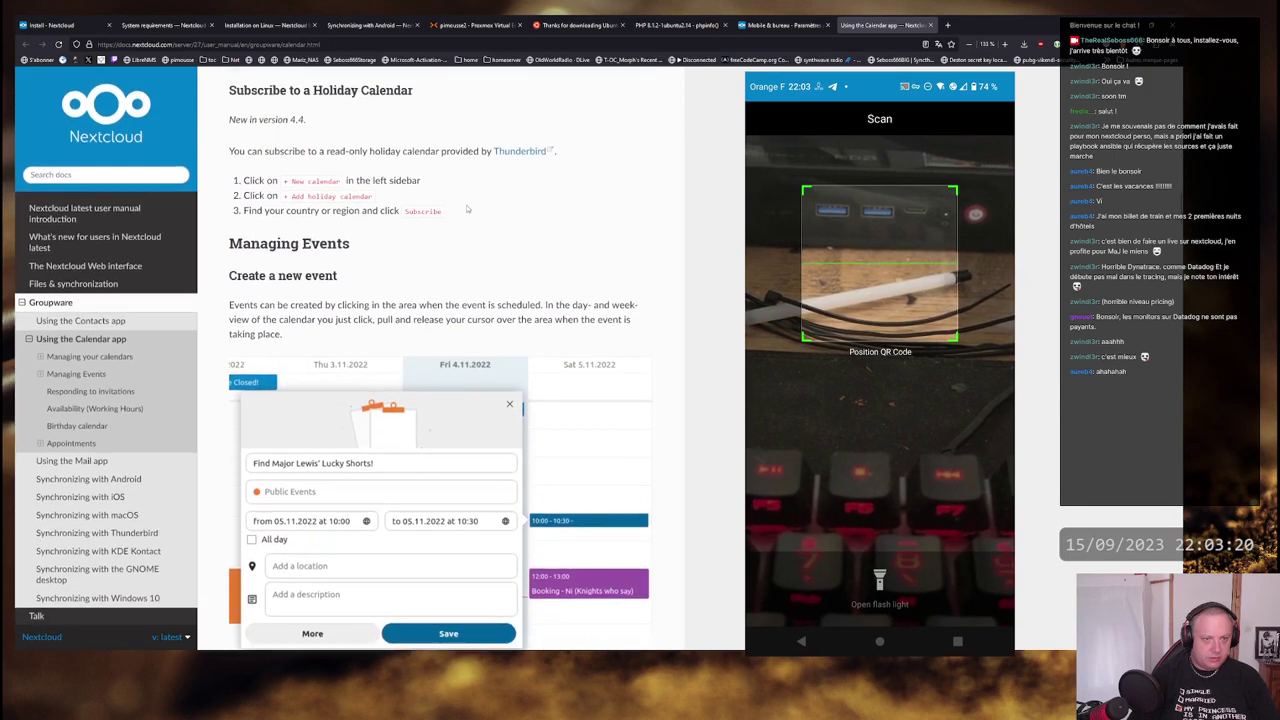
scroll(466, 209, down, 20)
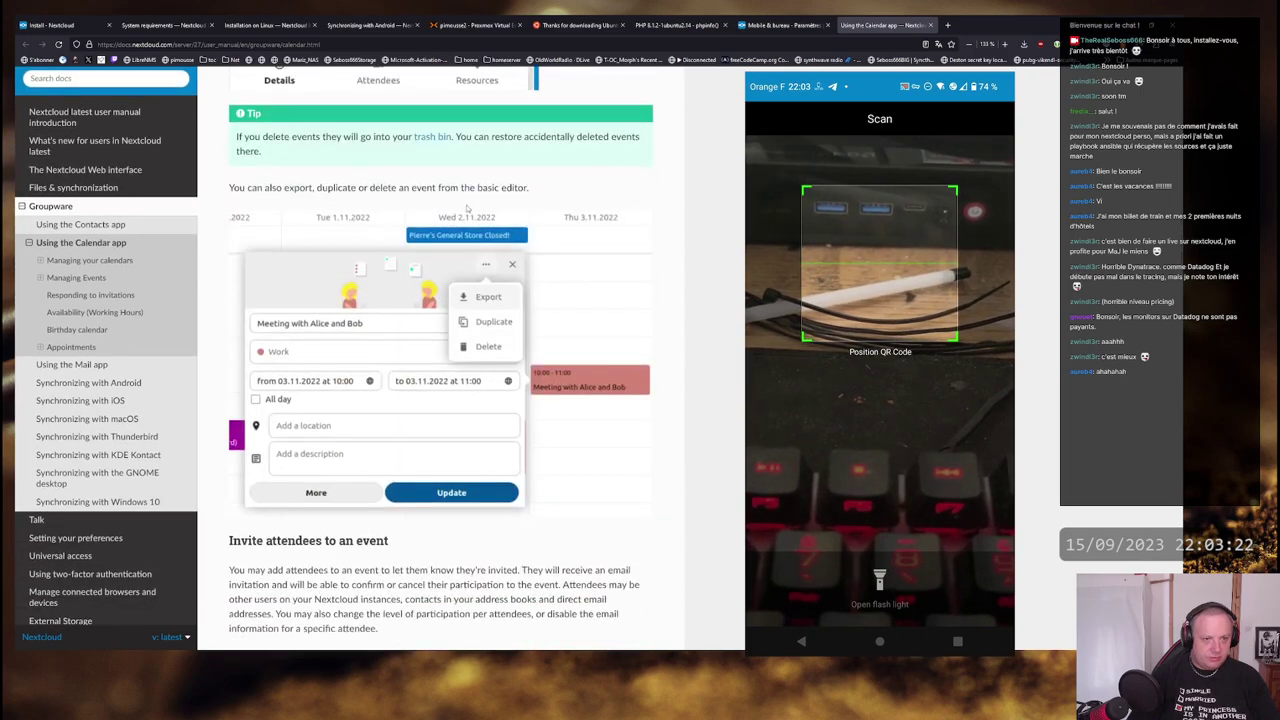
key(ctrl+w)
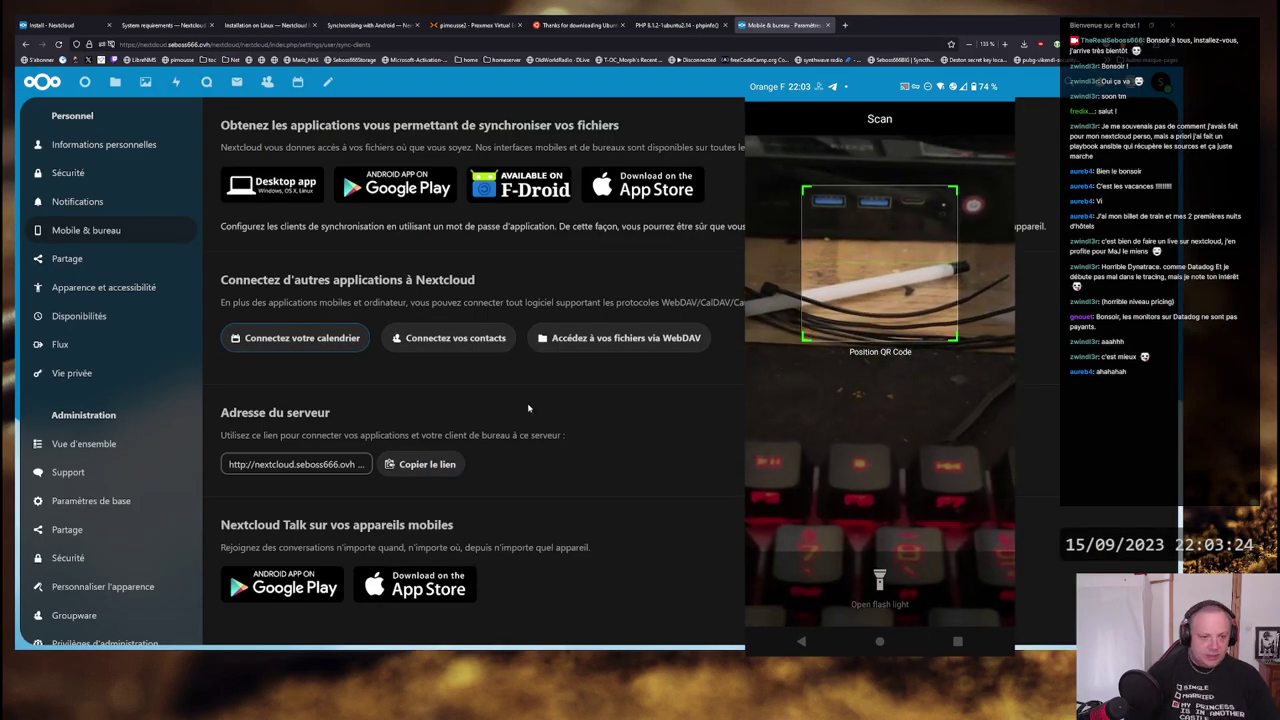
click(295, 464)
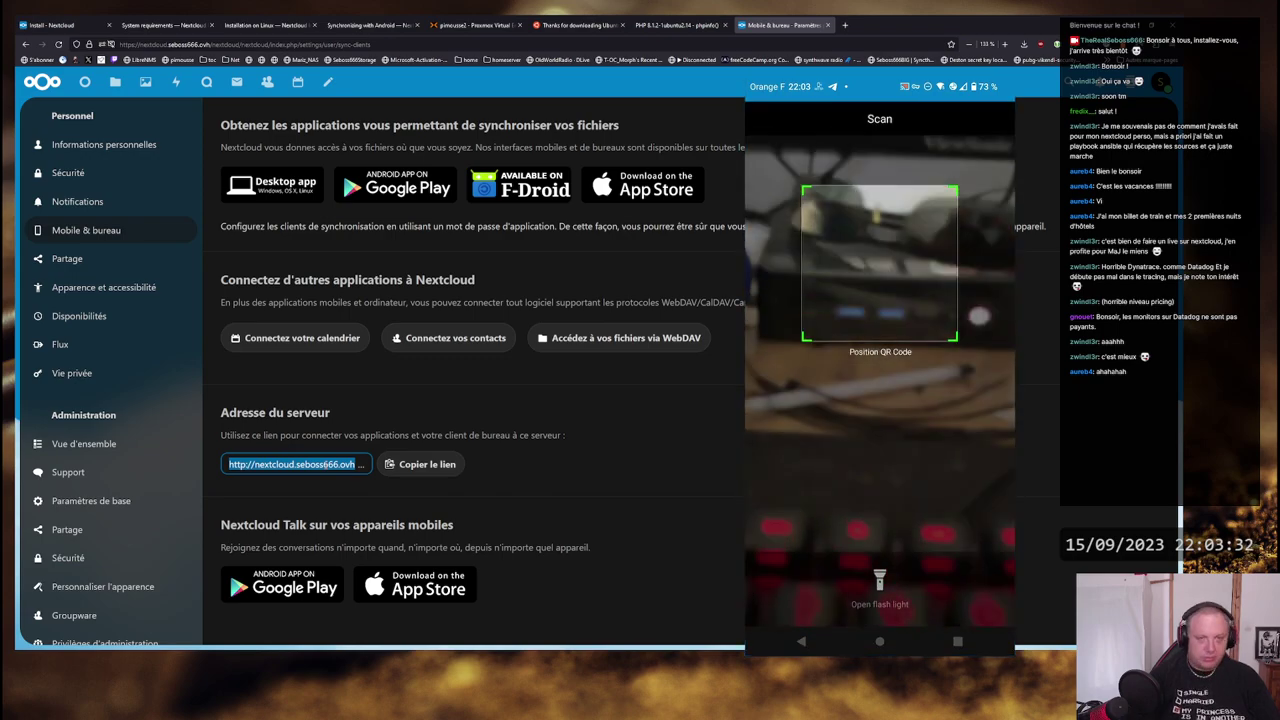
click(1040, 82)
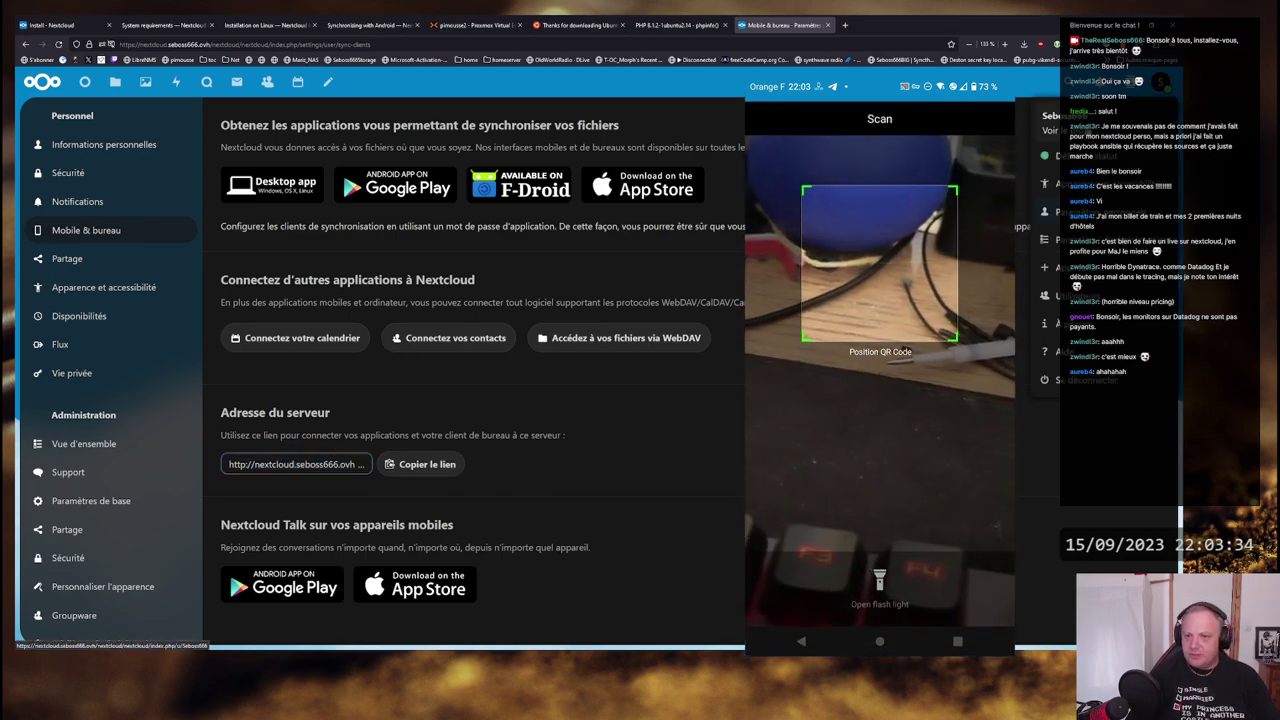
- Open Vue d'ensemble and mark the memory limit, output_buffering and data directory warnings
click(1060, 239)
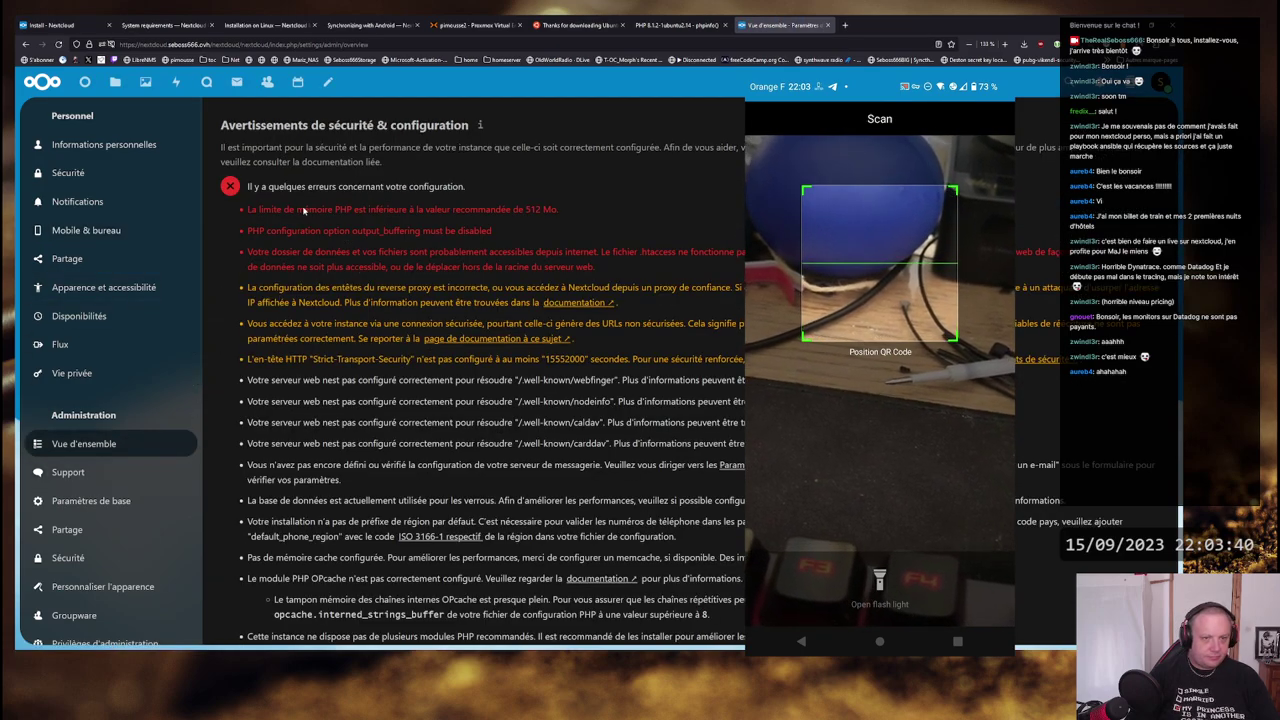
drag(557, 210, 489, 231)
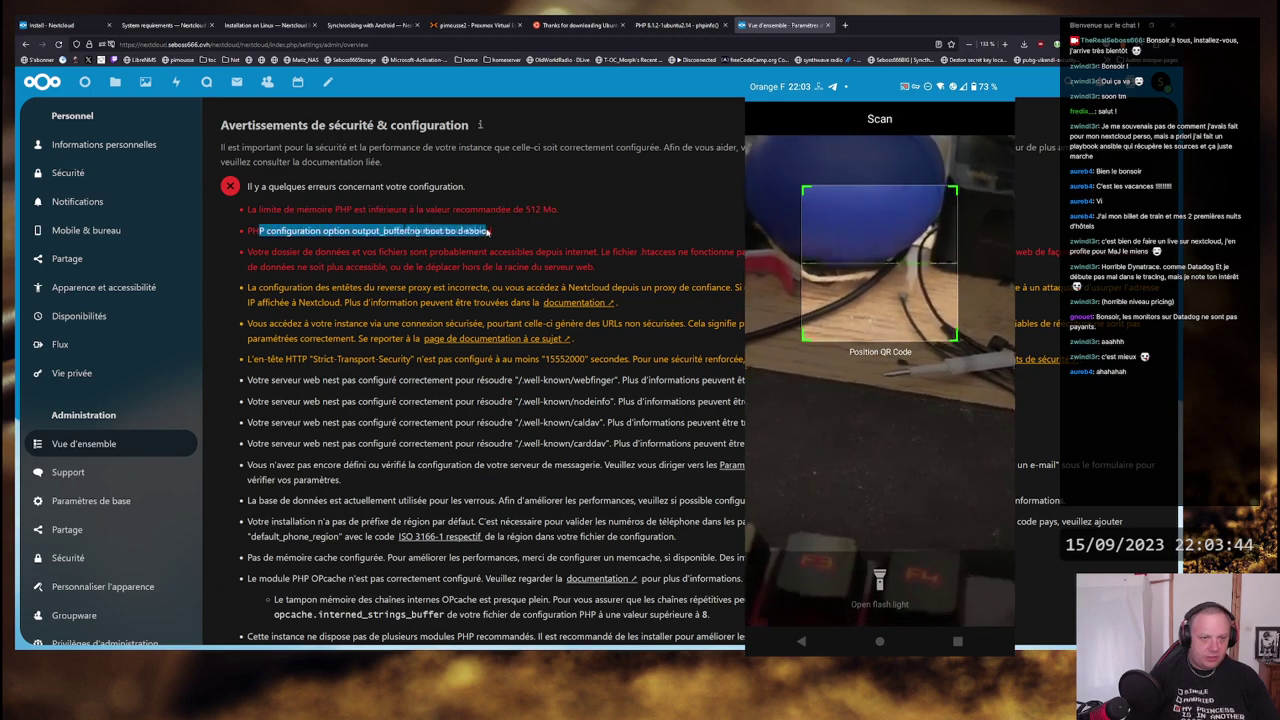
click(357, 231)
drag(357, 231, 486, 231)
click(357, 237)
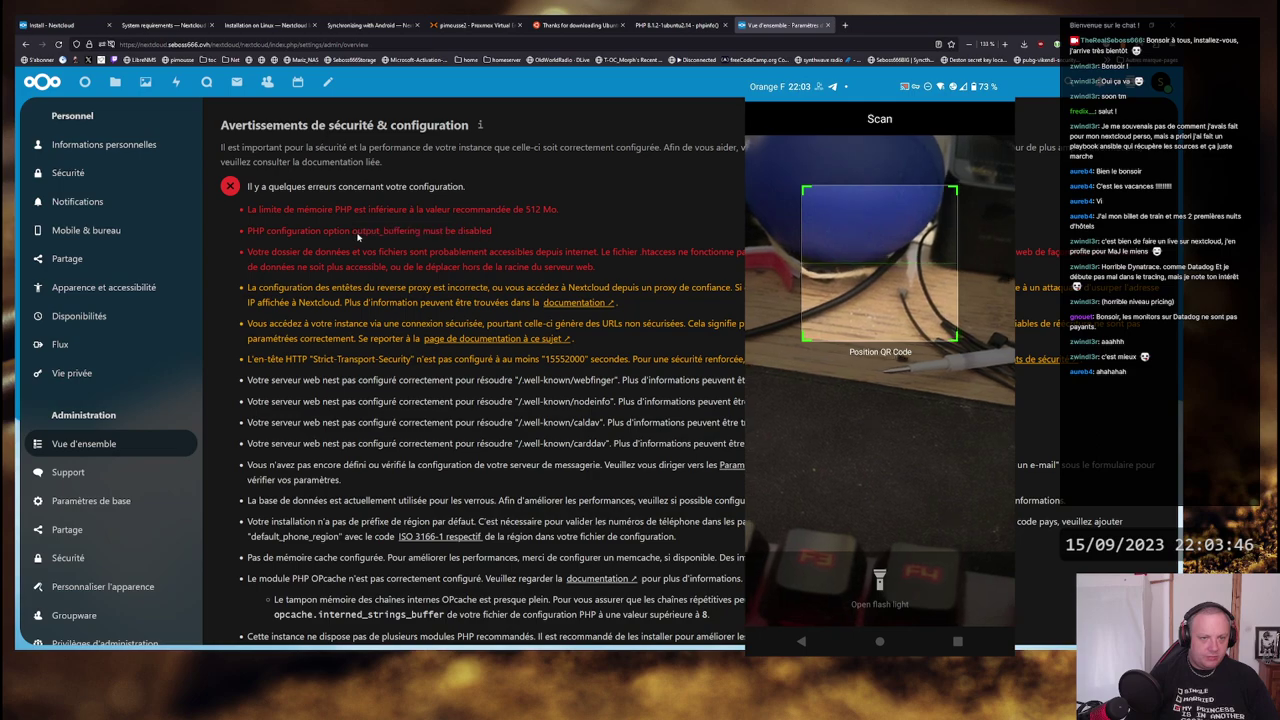
drag(247, 252, 596, 268)
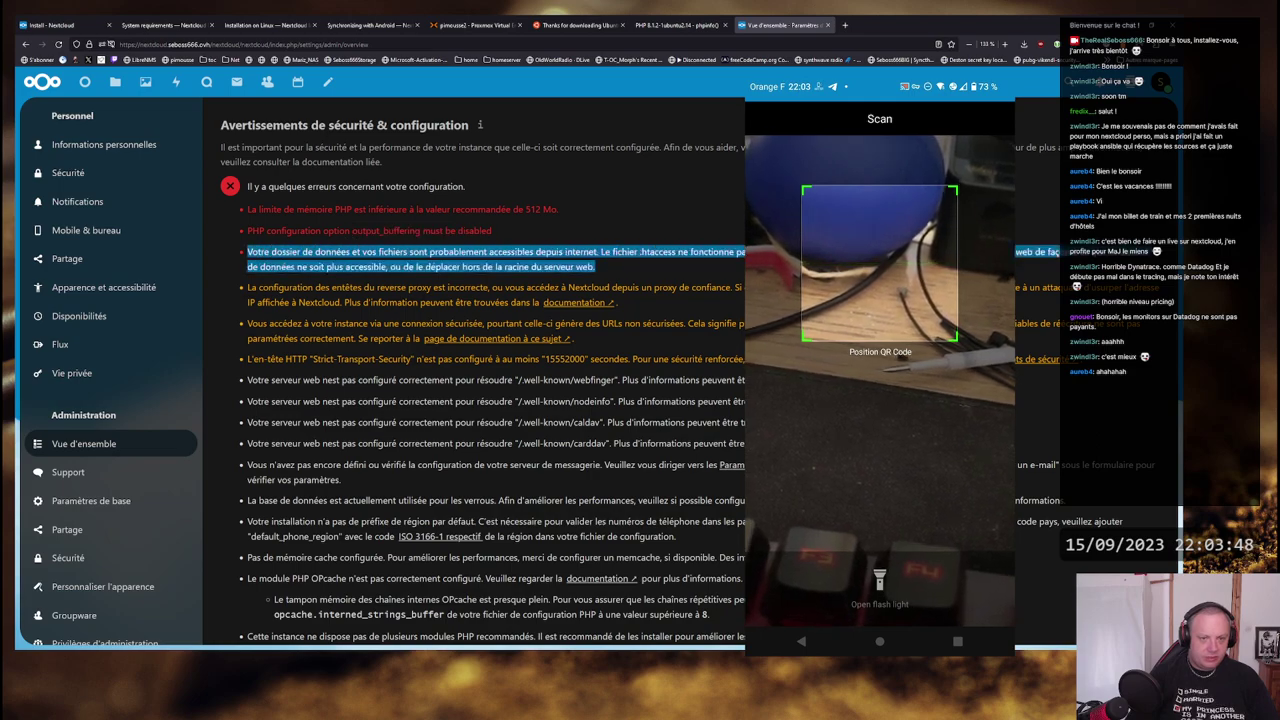
click(619, 260)
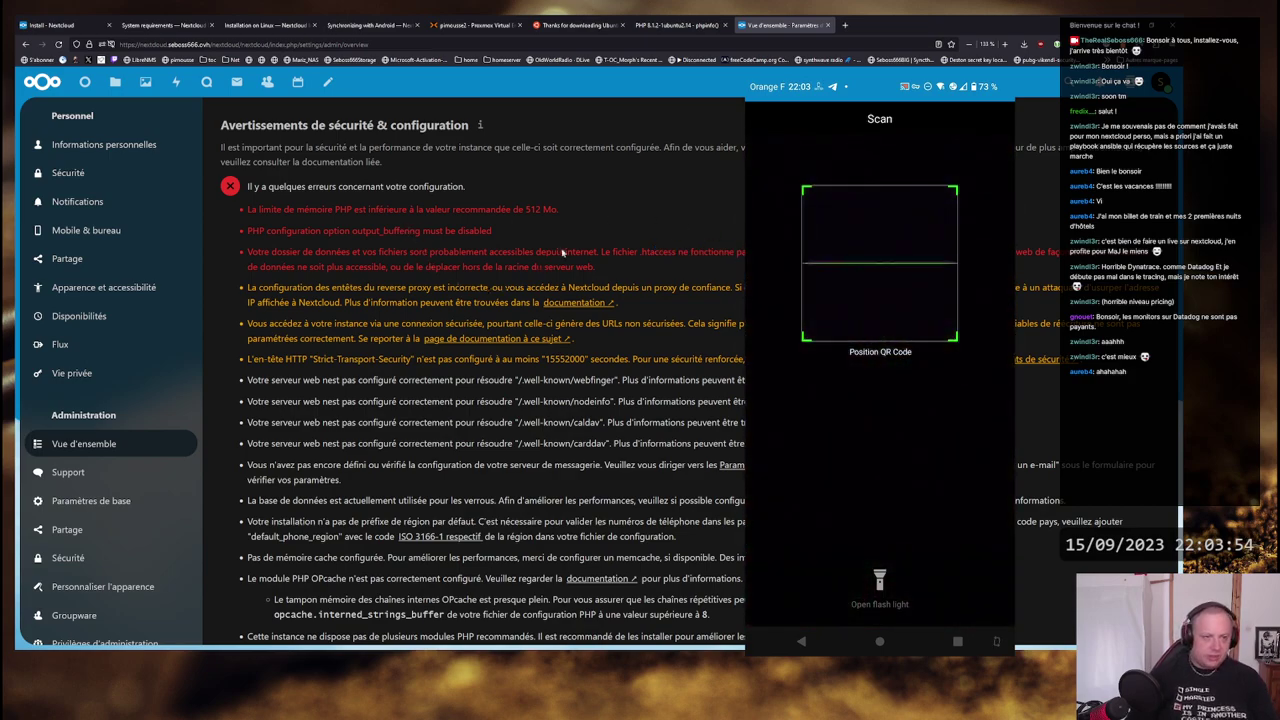
- Mark the reverse proxy header, proxy IP documentation and insecure-connection warnings
drag(259, 287, 746, 287)
click(650, 290)
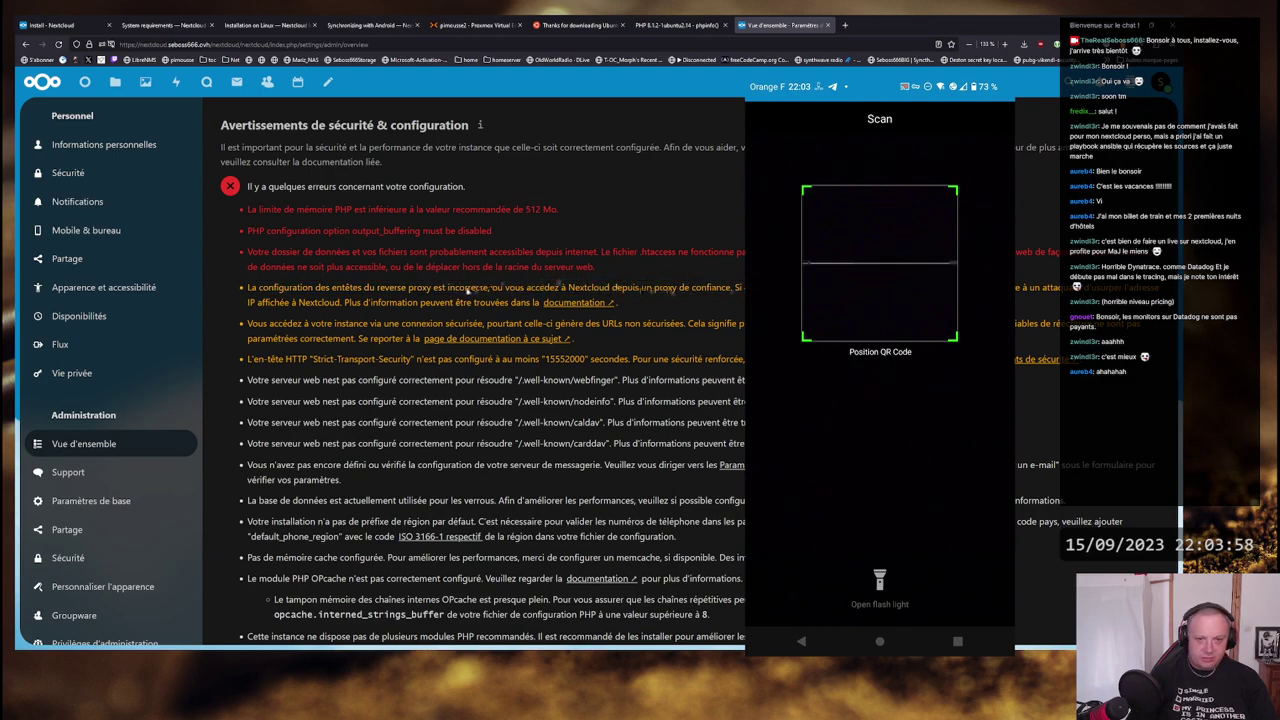
drag(464, 287, 746, 302)
drag(248, 302, 525, 303)
click(528, 303)
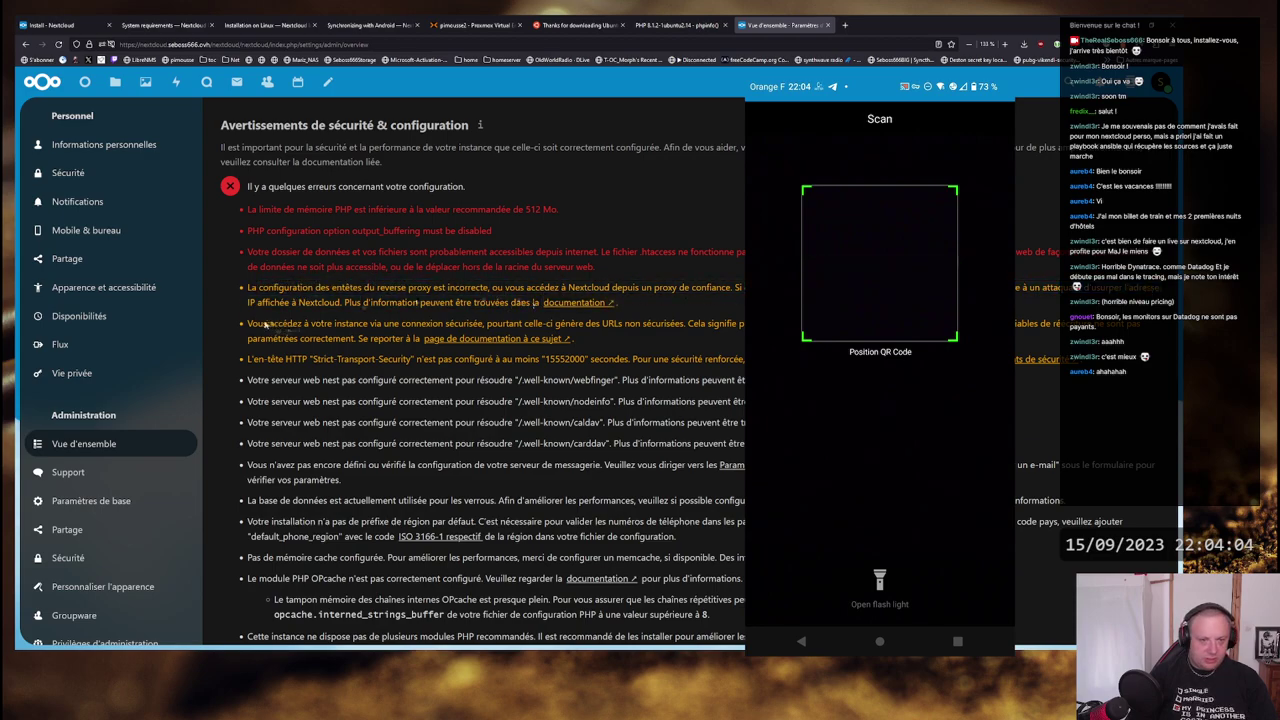
drag(264, 325, 582, 325)
click(668, 325)
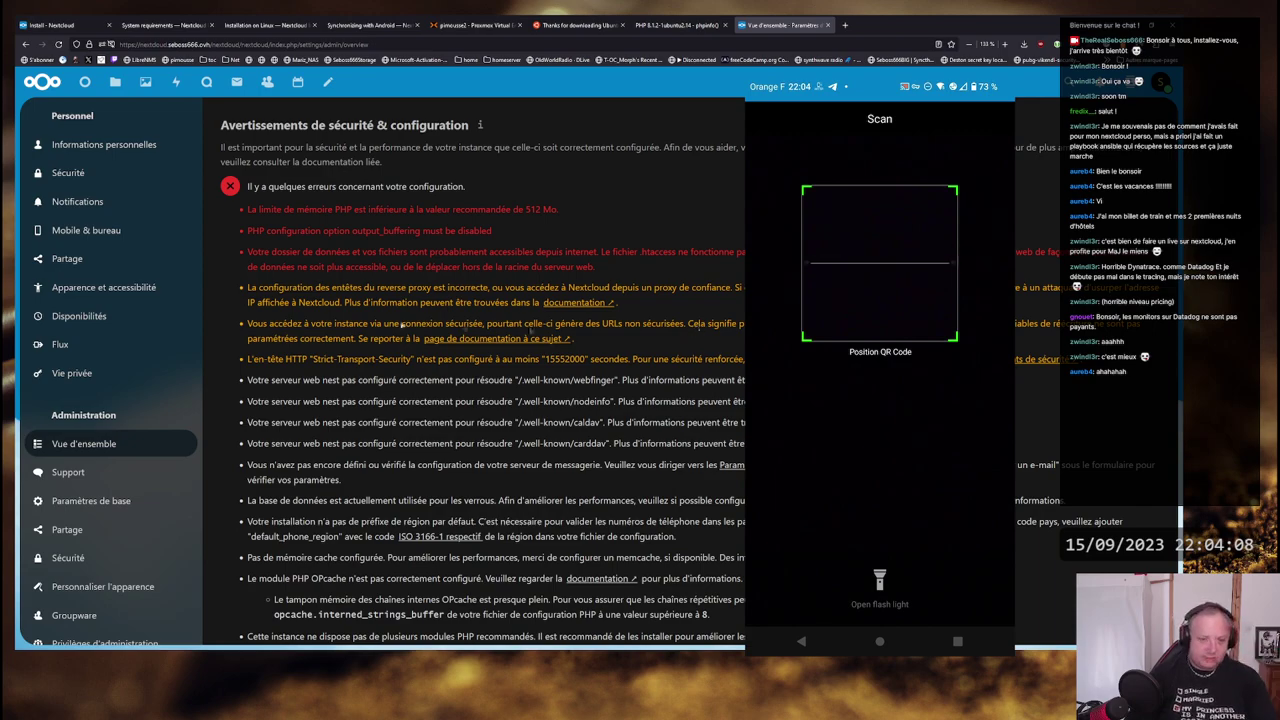
drag(394, 326, 770, 325)
click(724, 328)
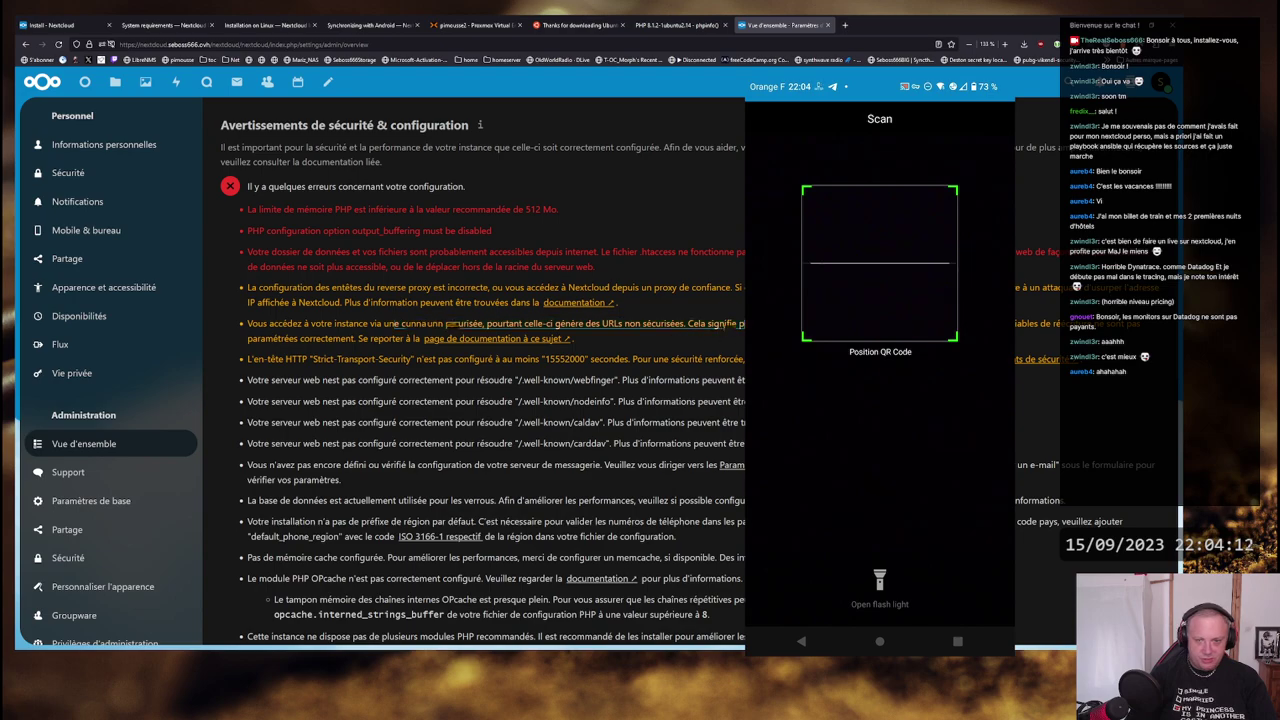
drag(760, 325, 1100, 325)
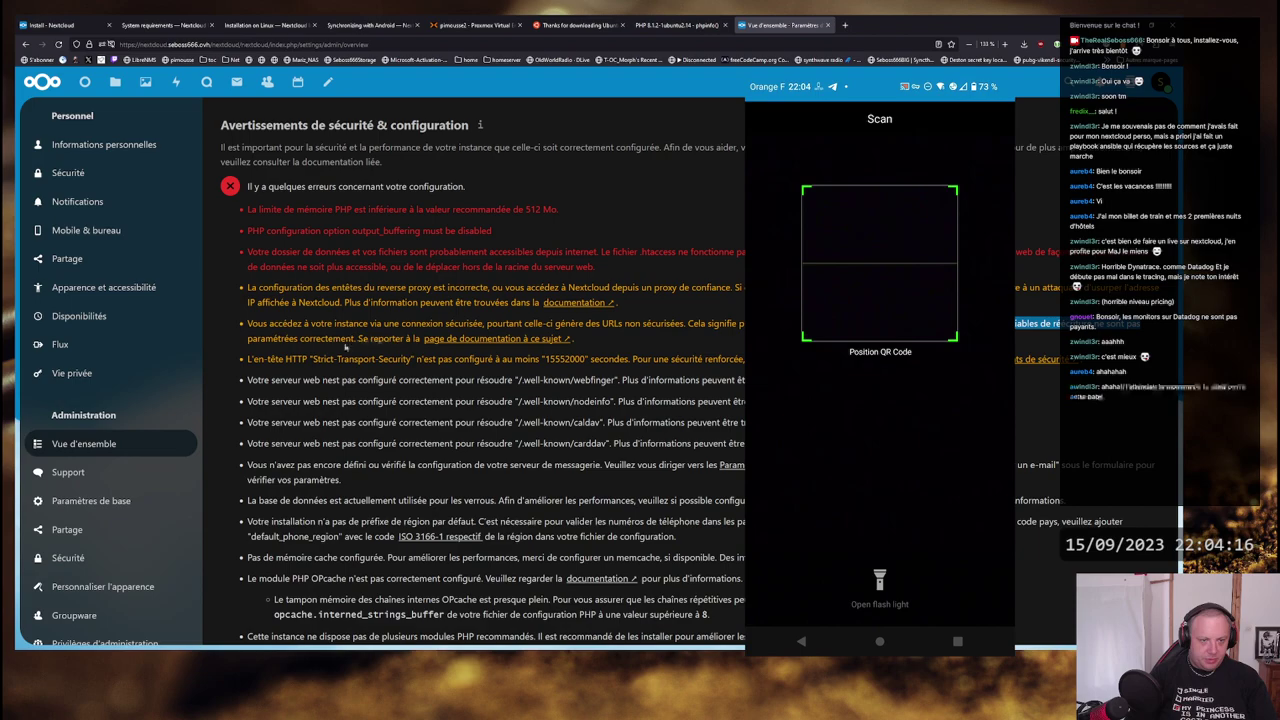
- Mark the Strict-Transport-Security header and webfinger resolution warnings
drag(258, 359, 755, 360)
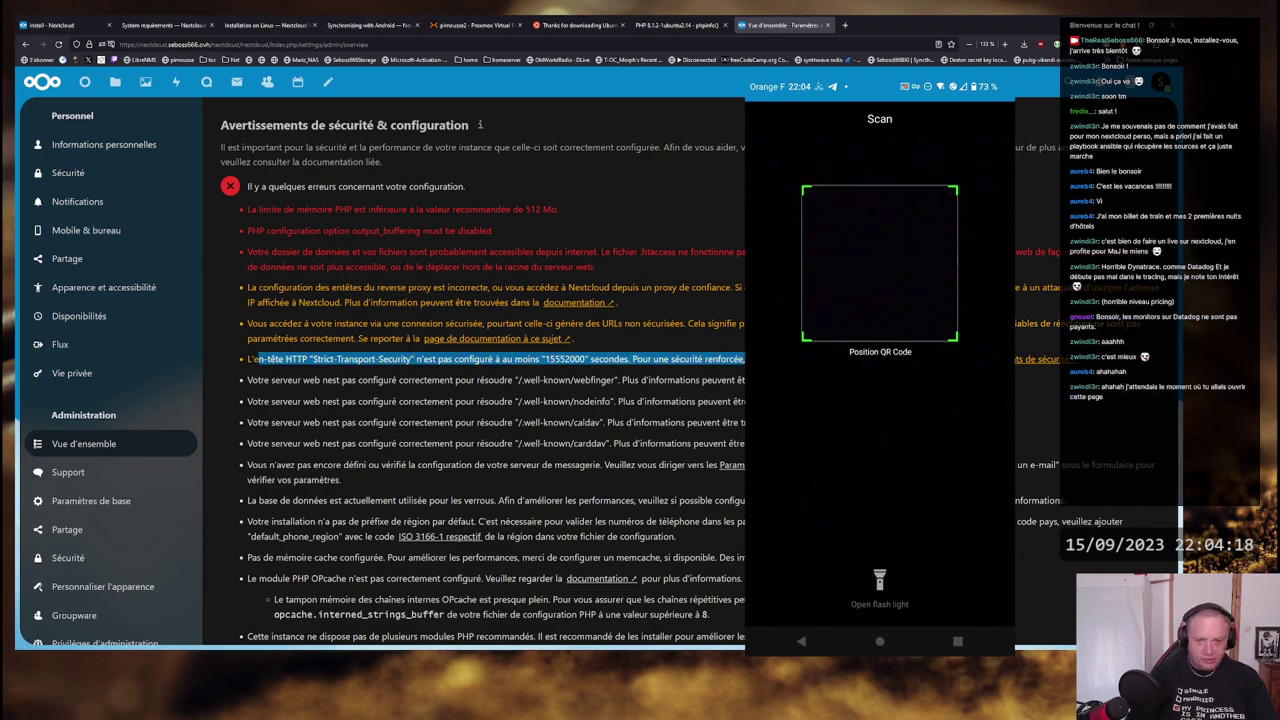
click(755, 360)
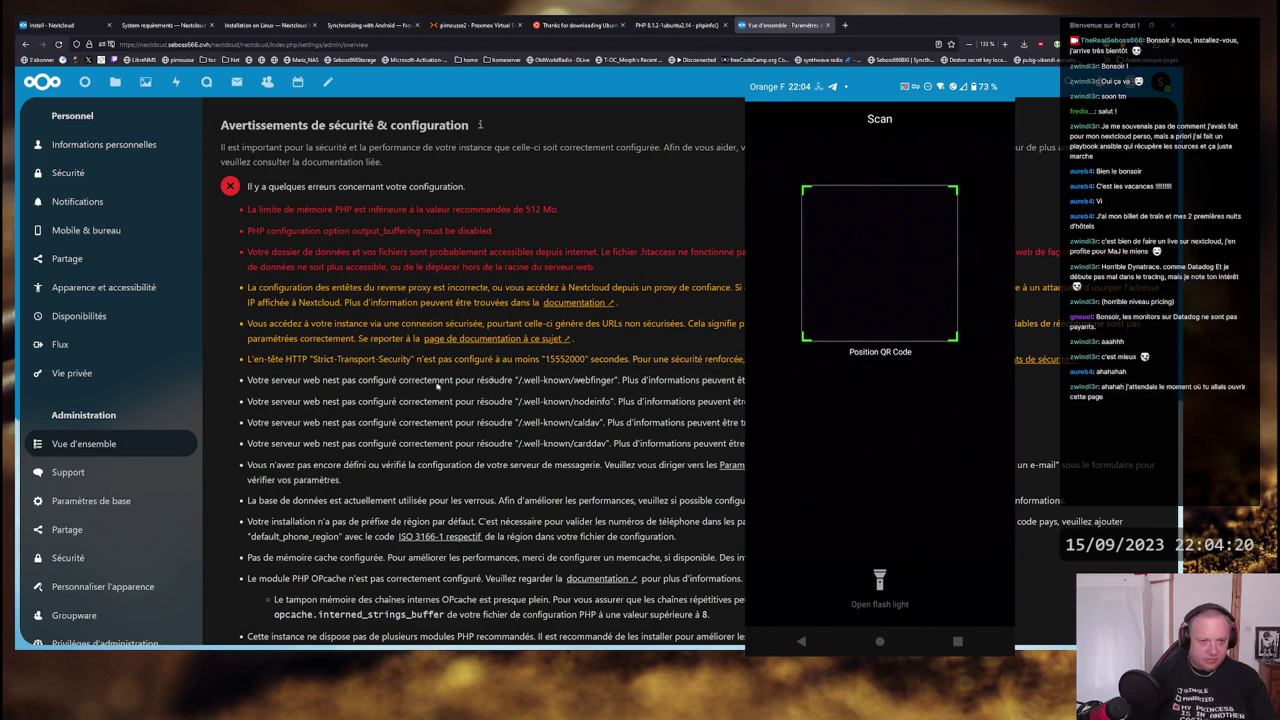
drag(303, 380, 746, 381)
click(686, 403)
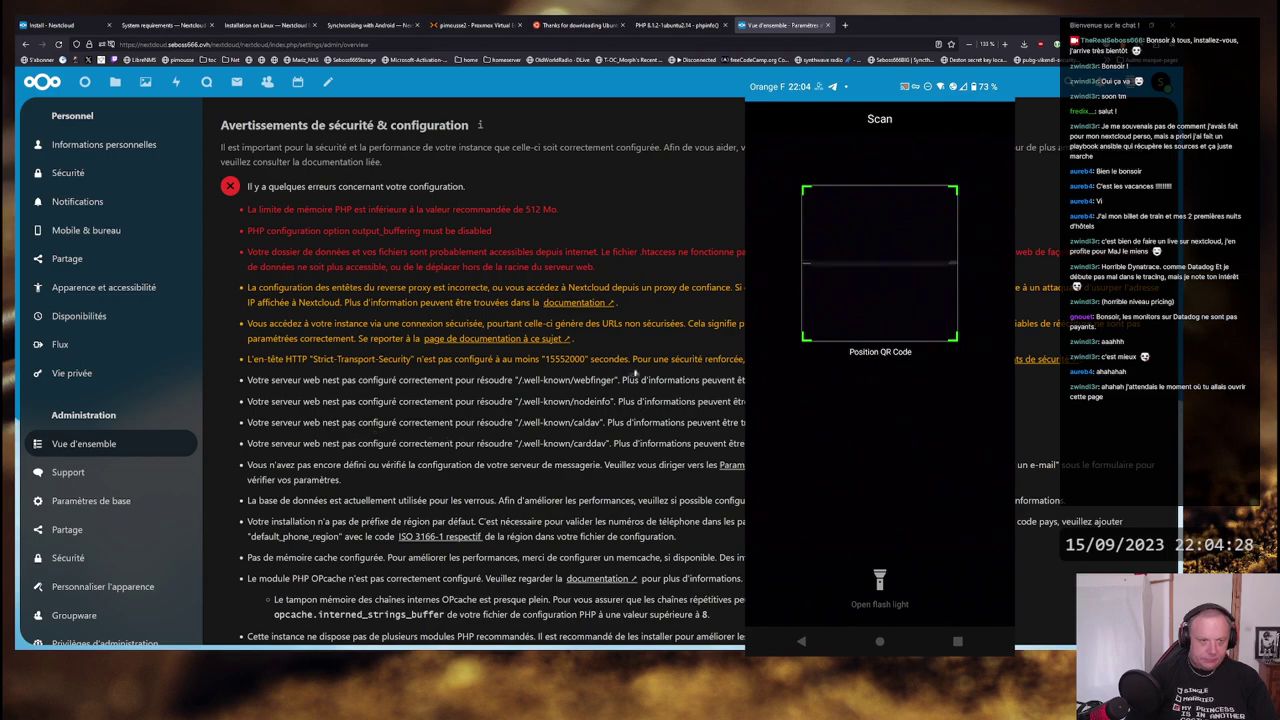
- In the server terminal, open /etc/php/…/apache2/php.ini in vim
key(alt+Tab)
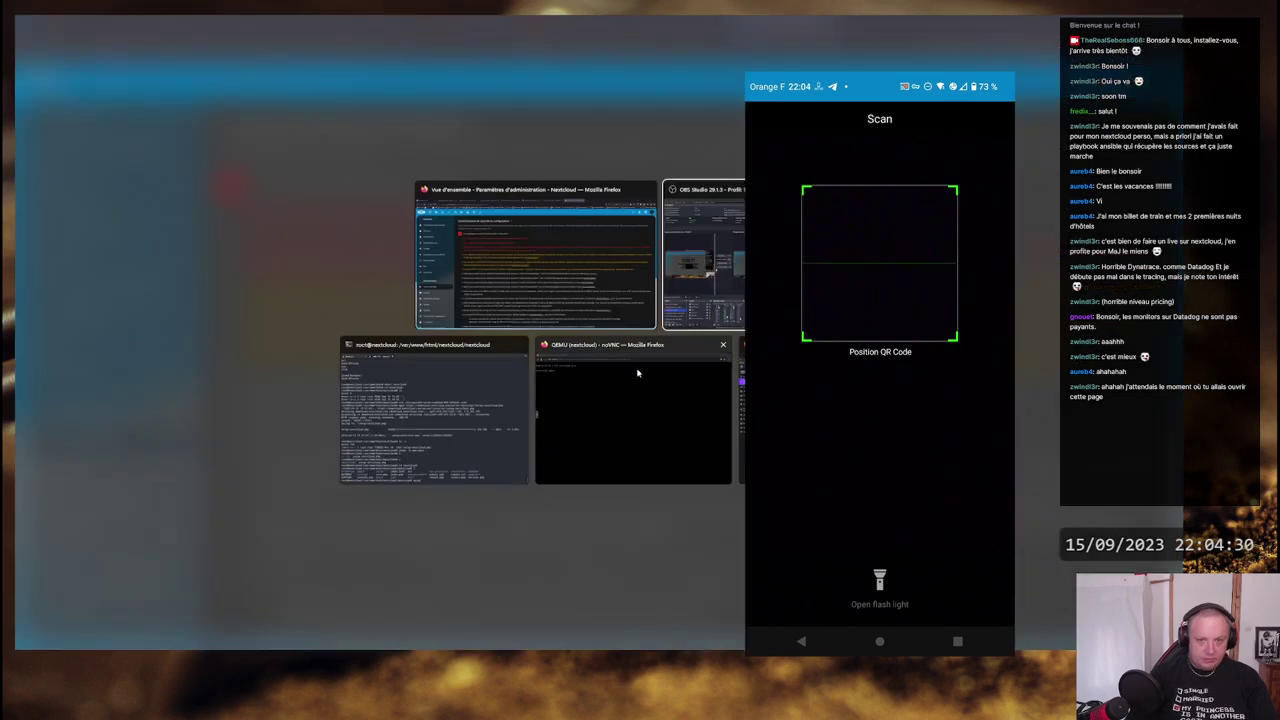
click(460, 460)
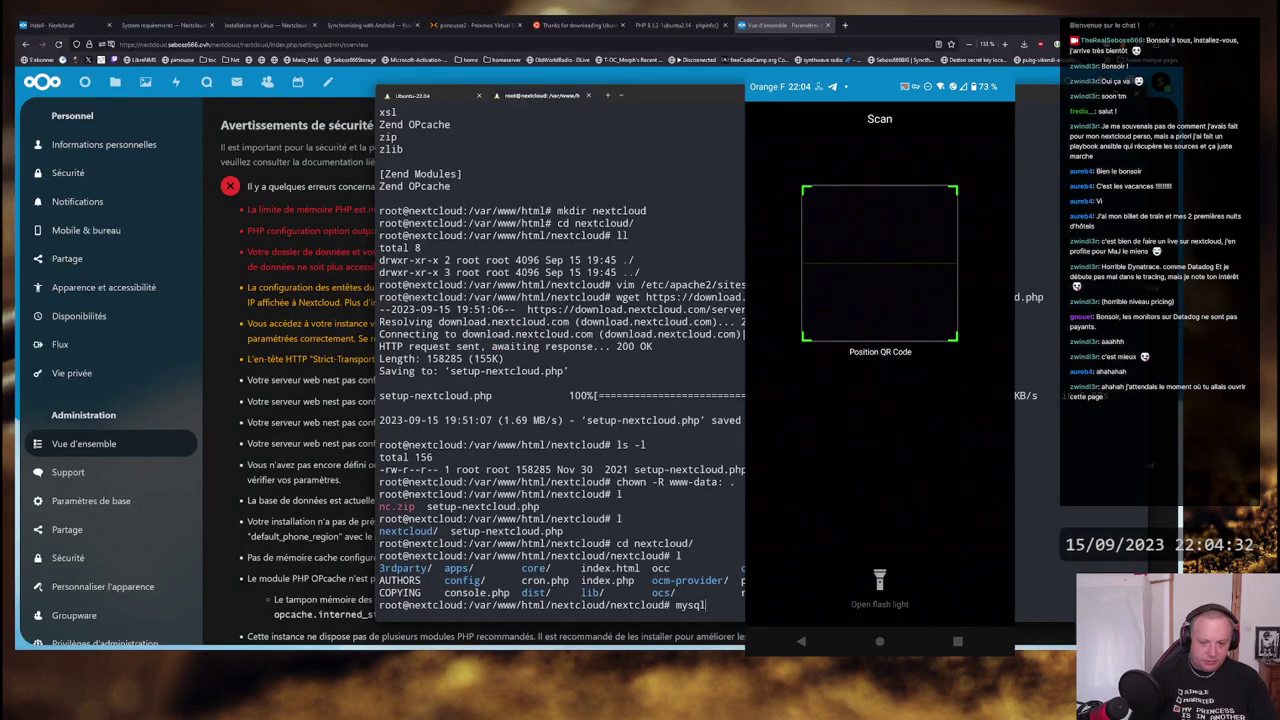
text(mysq)
key(BackSpace)
key(BackSpace)
key(BackSpace)
key(BackSpace)
text(vim /e)
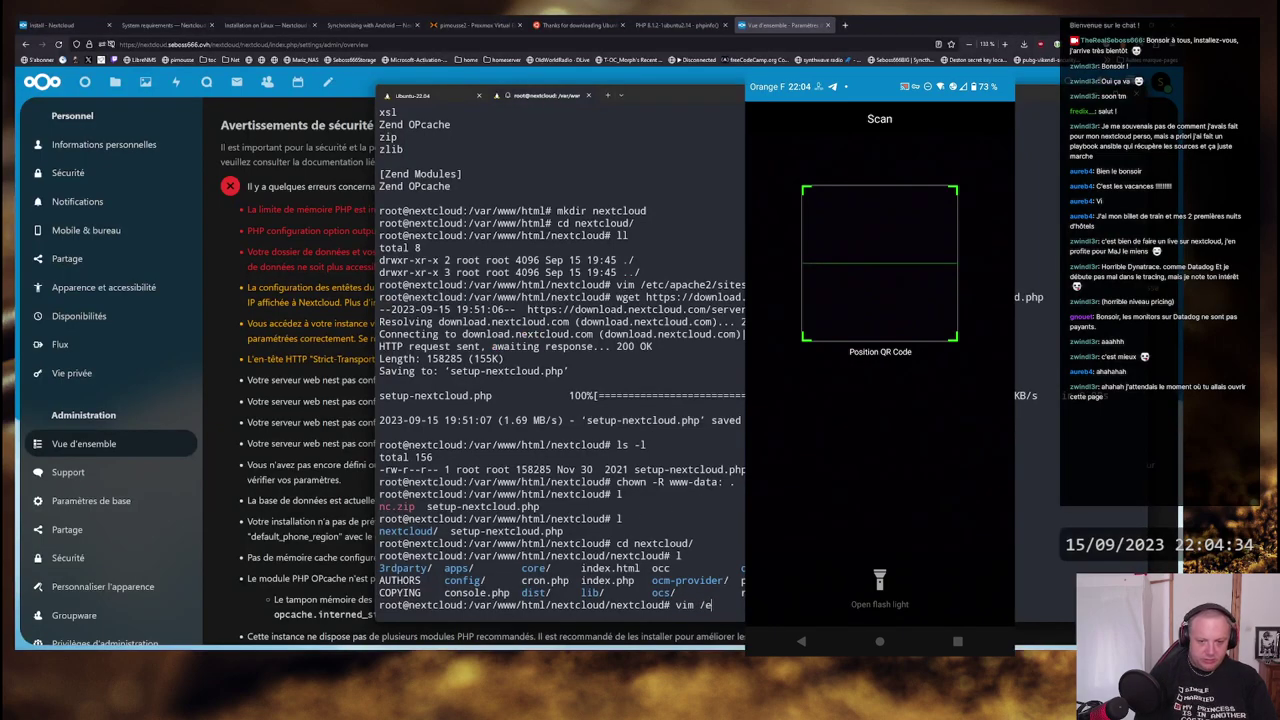
text(tc/ph)
key(Tab)
key(Tab)
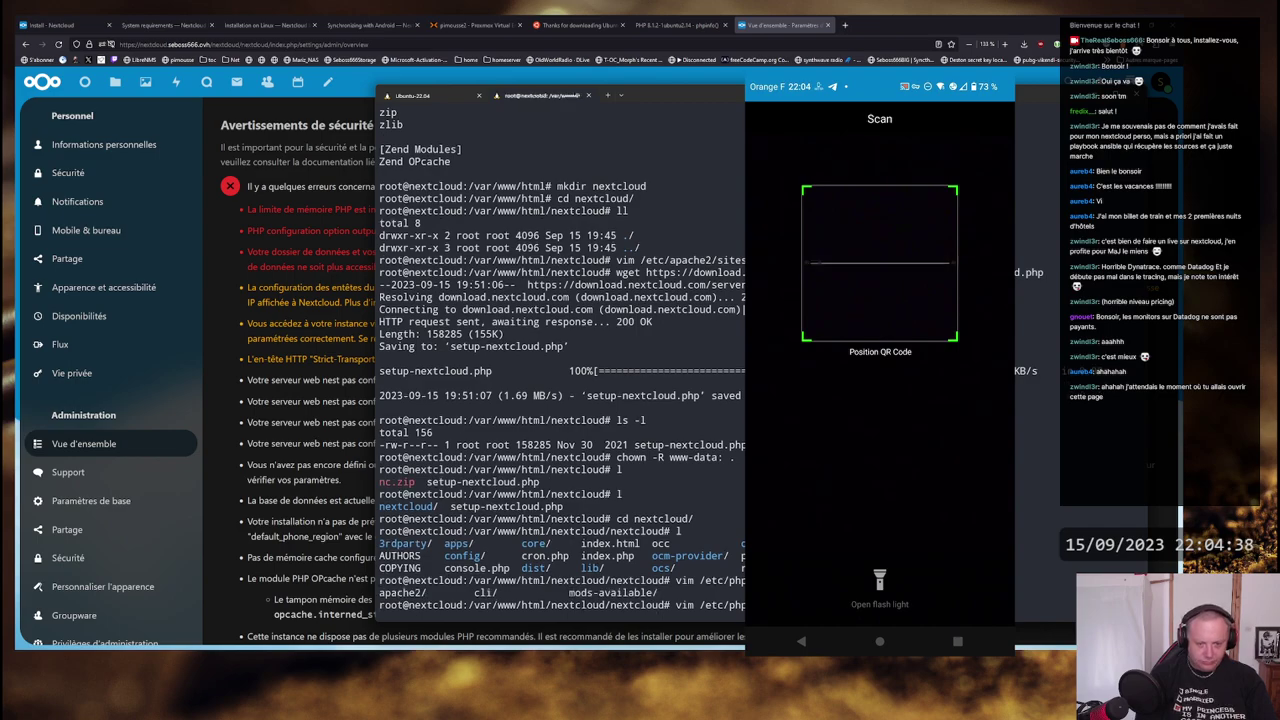
text(apache2/php.ini)
key(Return)
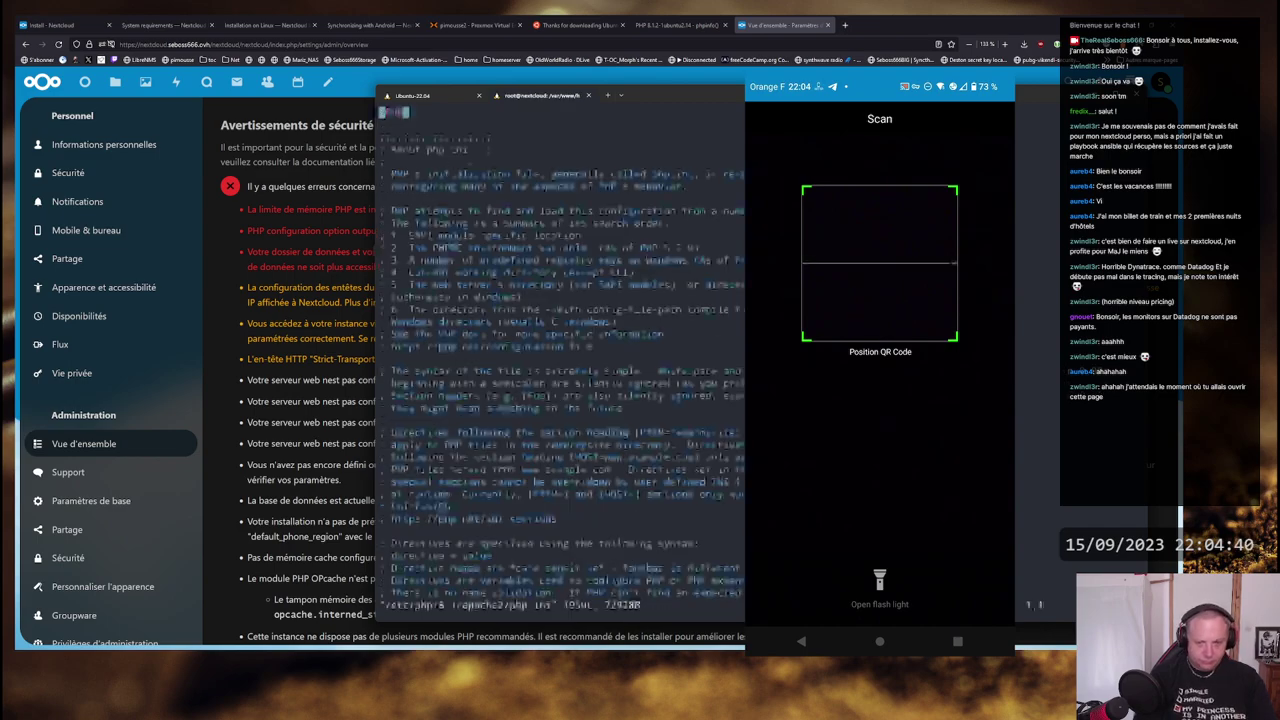
- Change memory_limit from 128M to 512M, then search for output_buff
text(/memory)
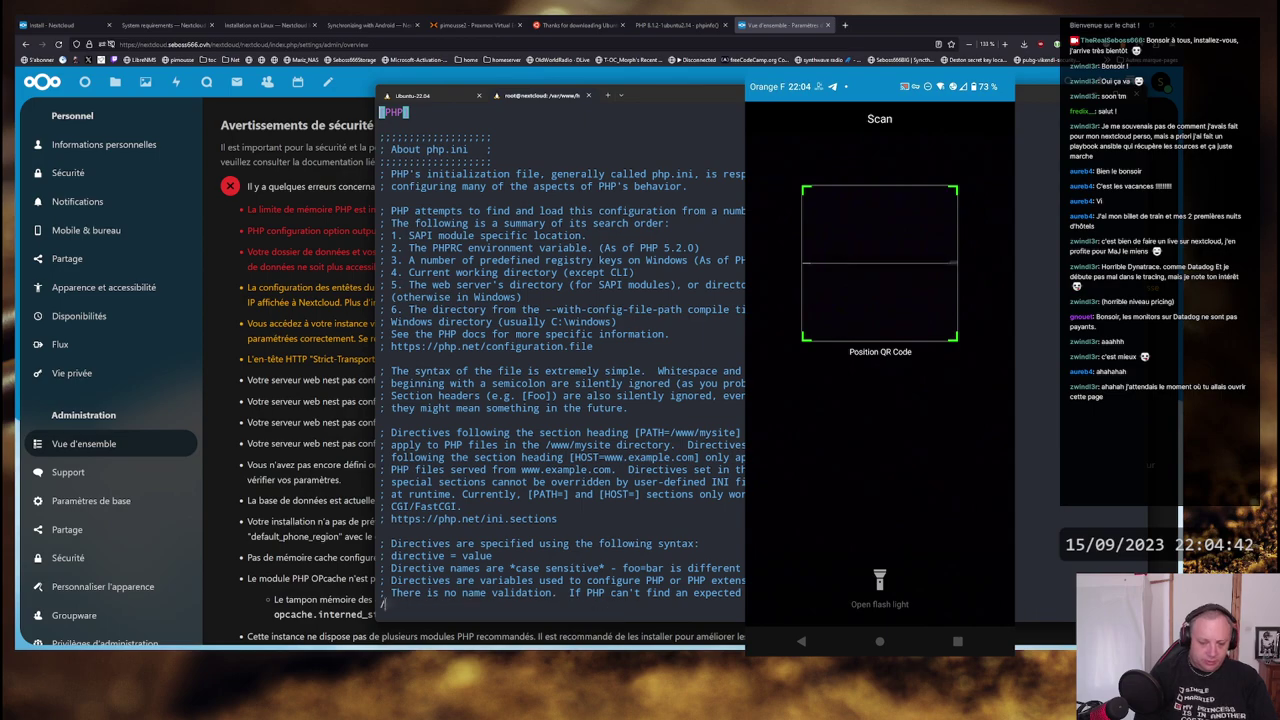
key(Return)
key(j)
key(j)
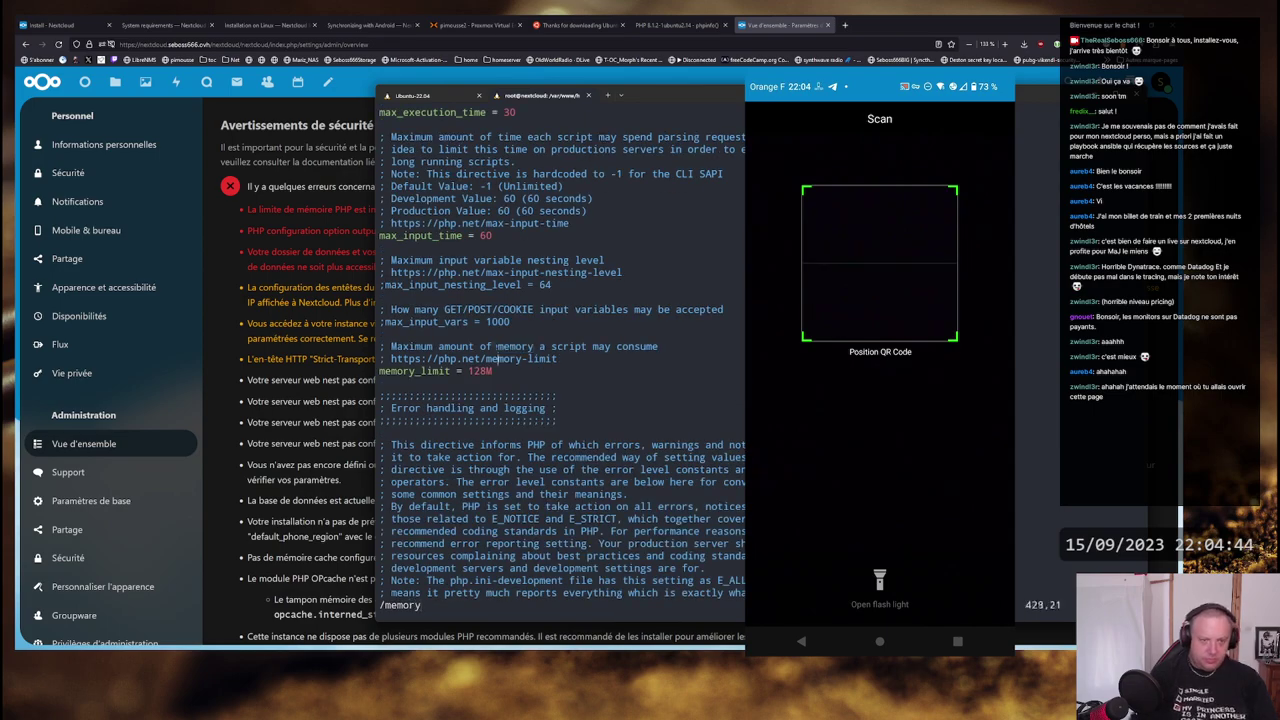
key(i)
key(BackSpace)
key(BackSpace)
key(BackSpace)
text(512)
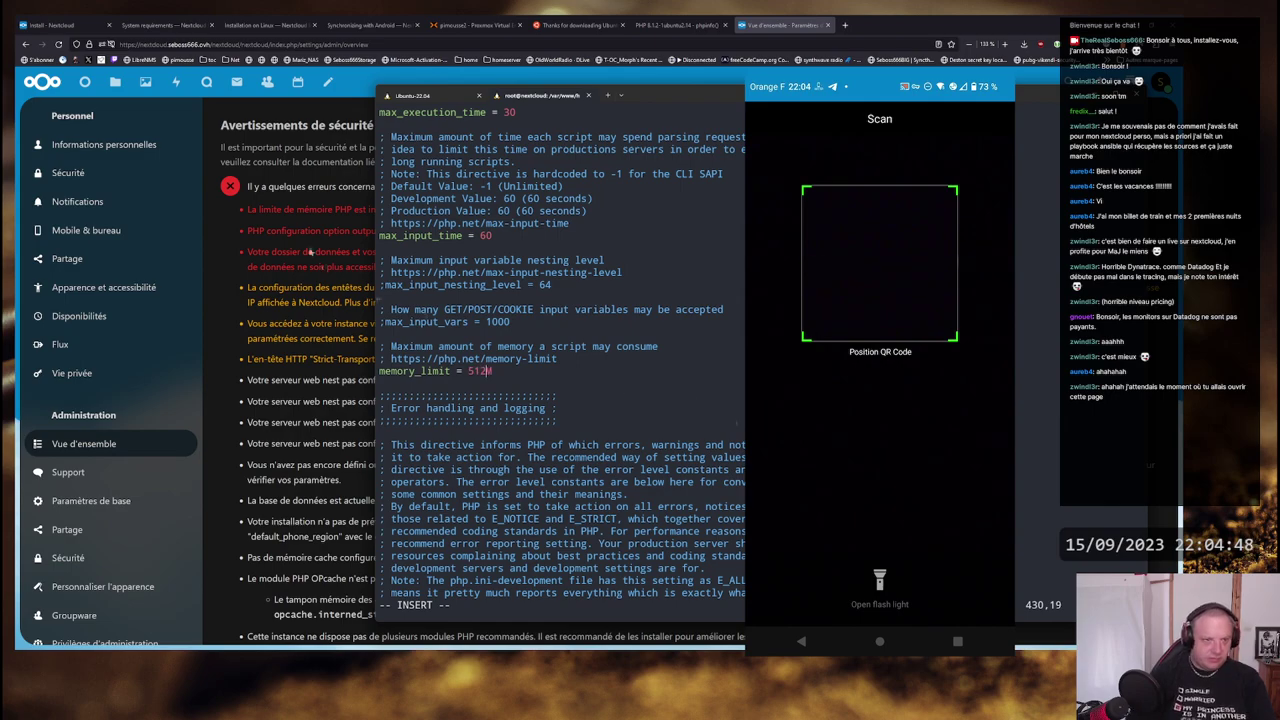
drag(706, 94, 843, 90)
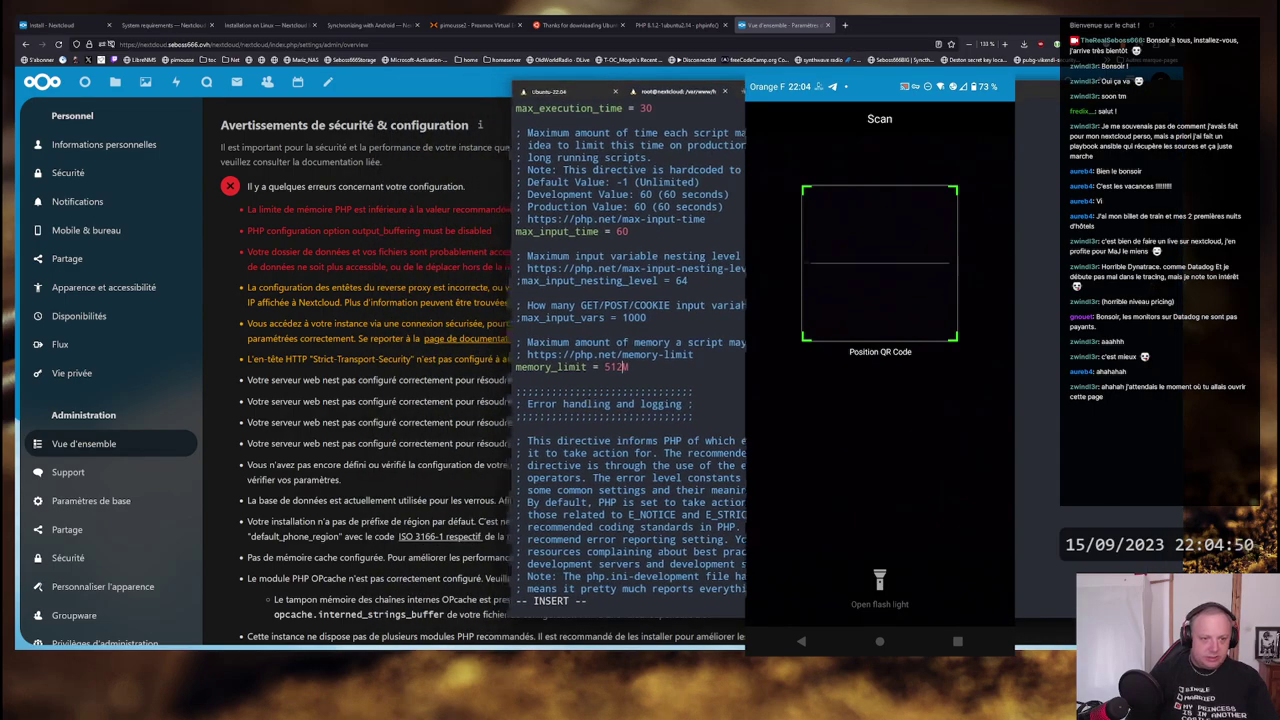
key(Escape)
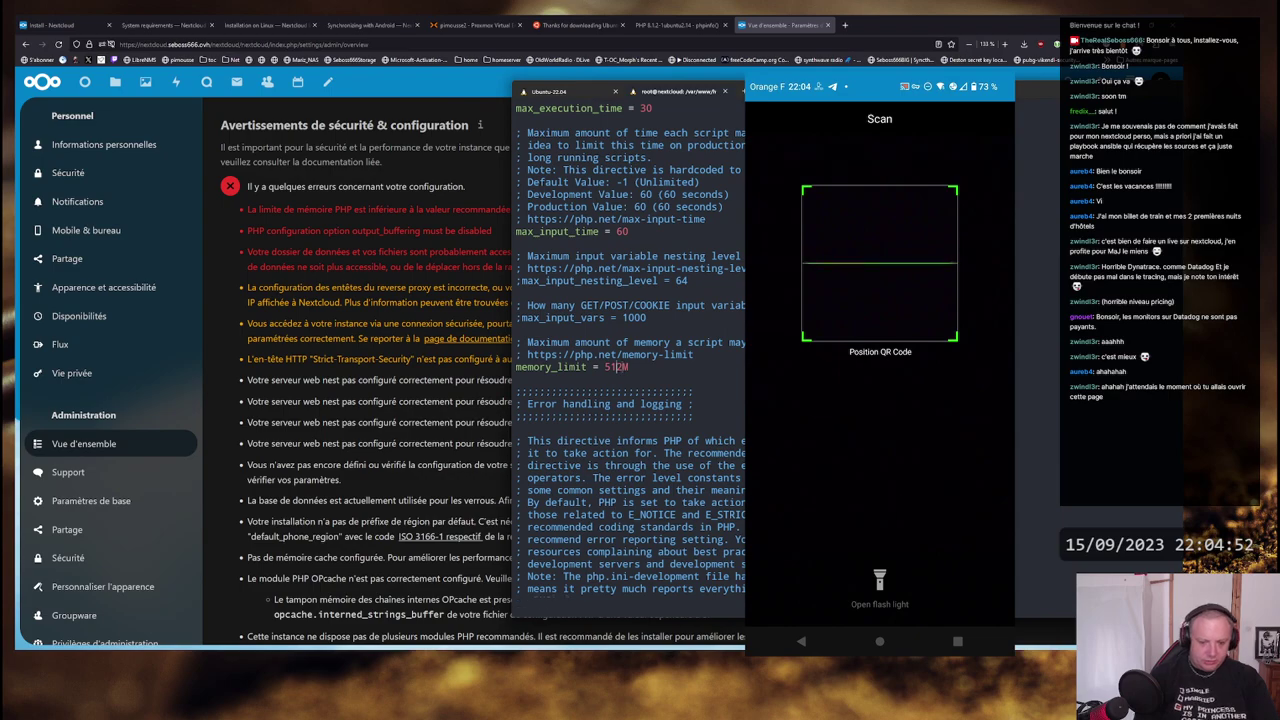
text(ou)
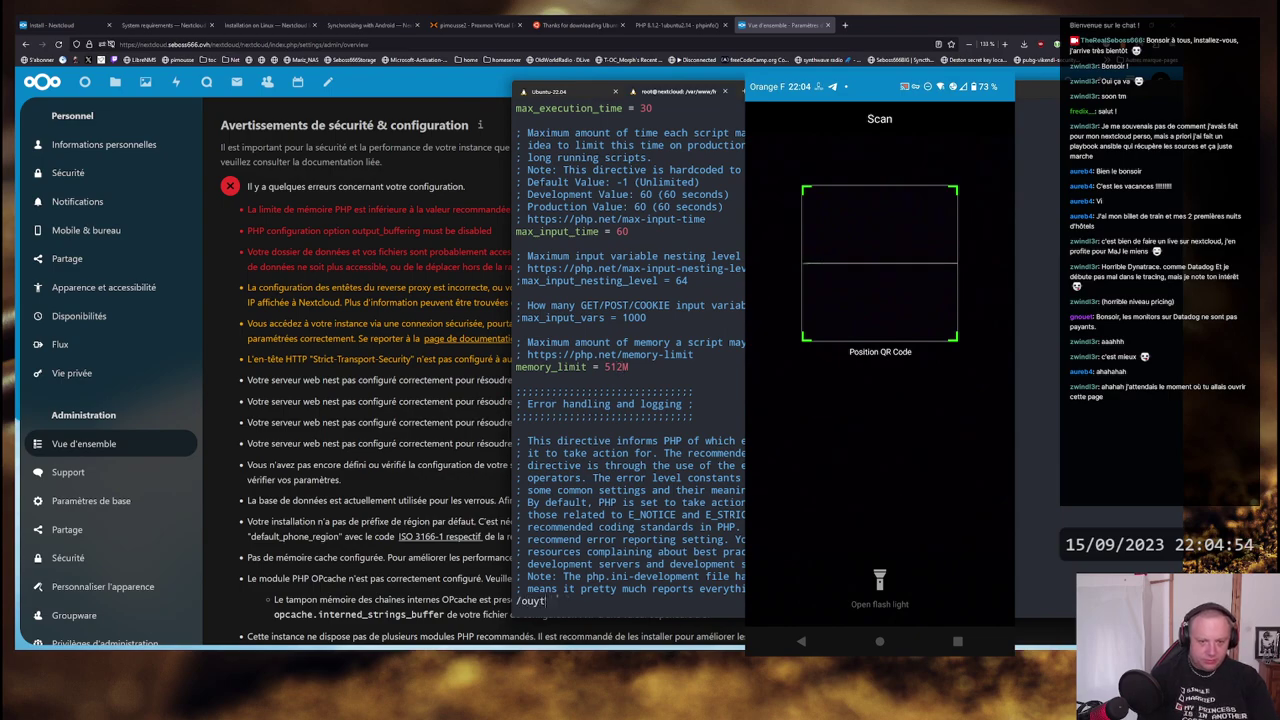
text(tput)
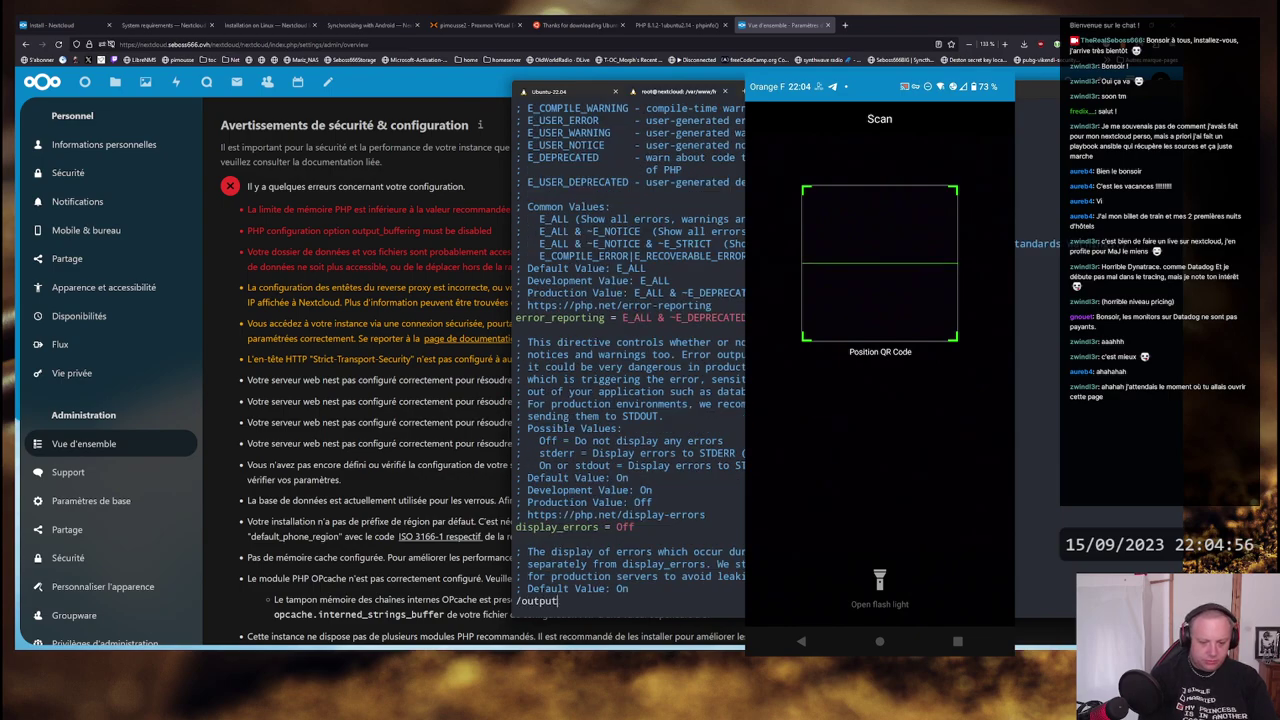
text(_buff)
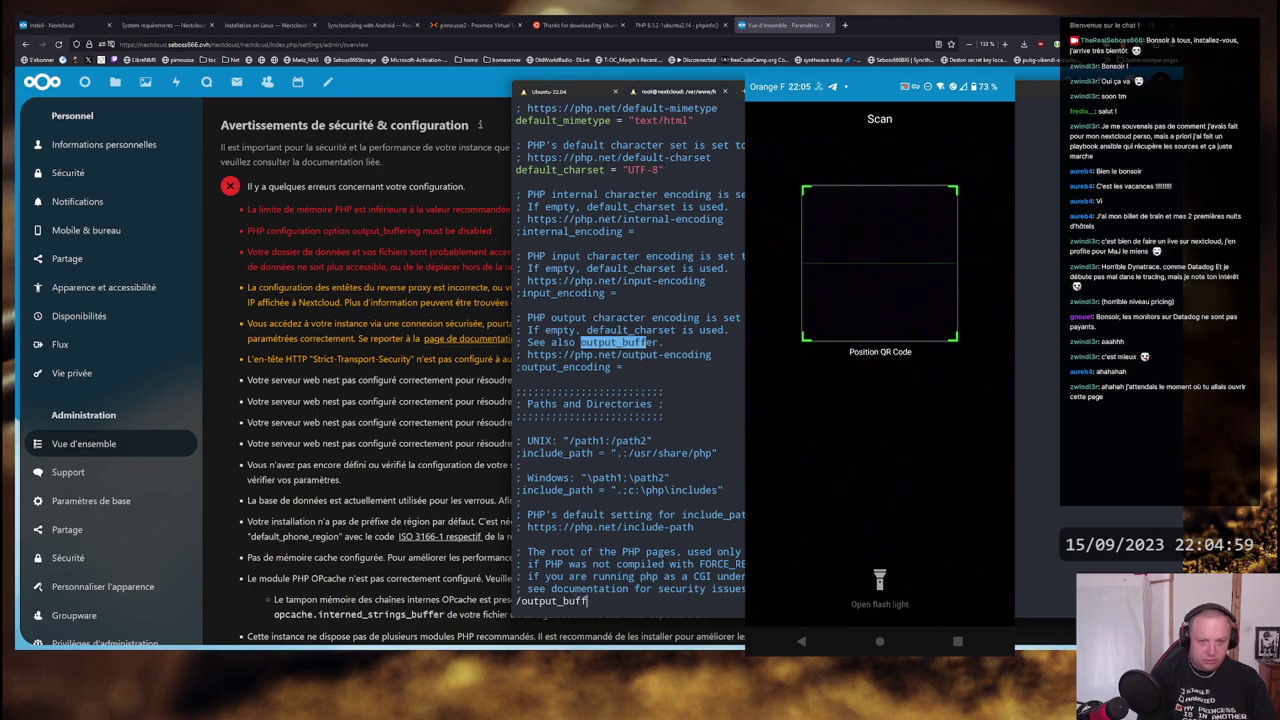
- Change output_buffering from 4096 to Off in php.ini and save the file
key(Return)
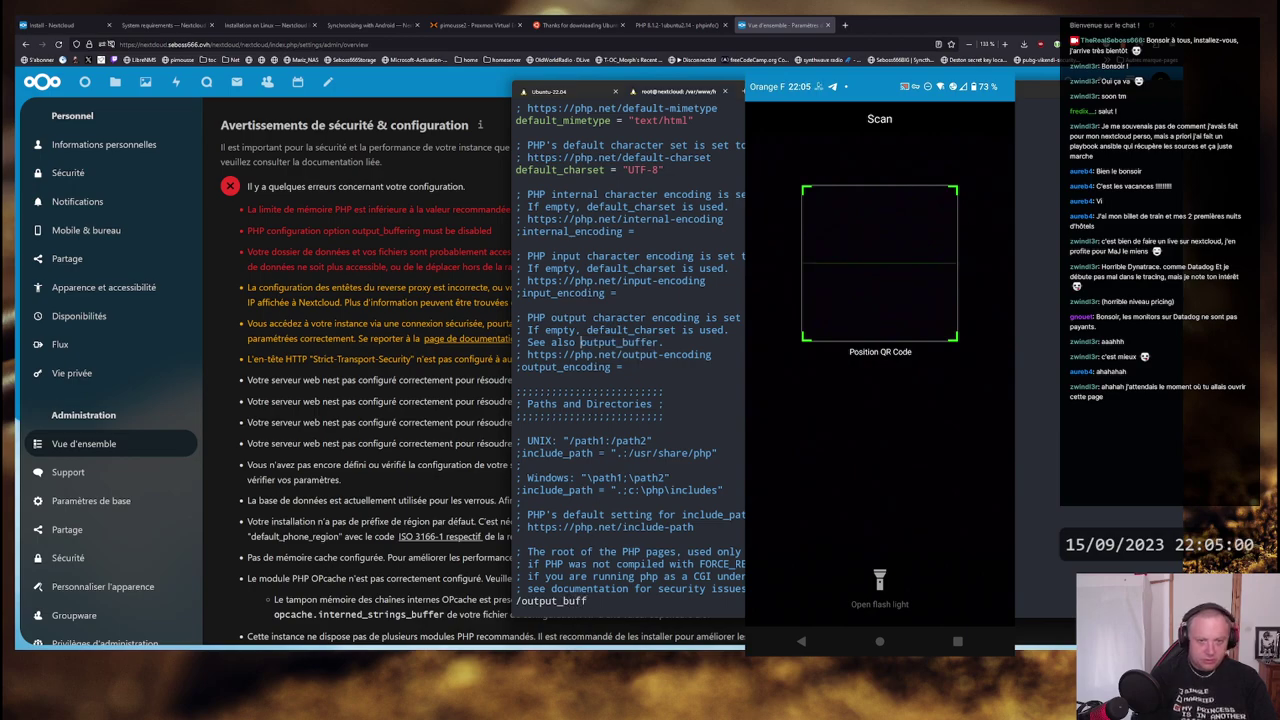
key(n)
key(n)
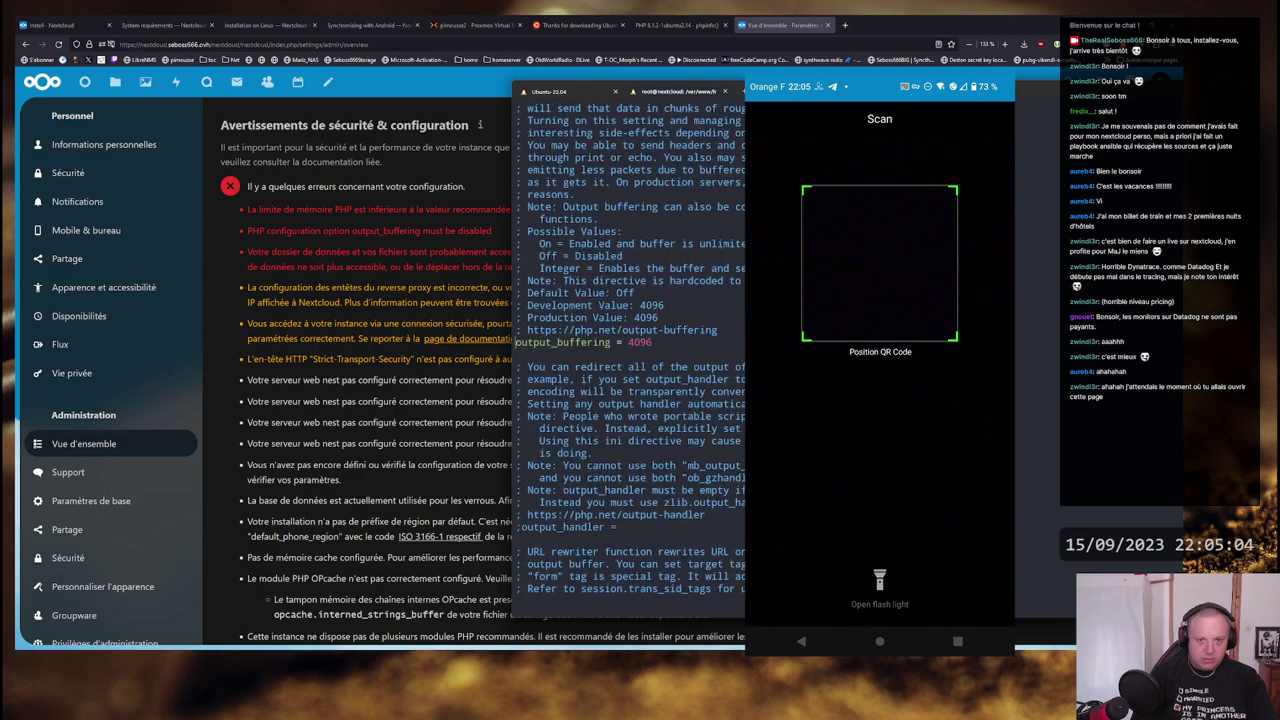
key(a)
key(BackSpace)
key(BackSpace)
key(BackSpace)
key(BackSpace)
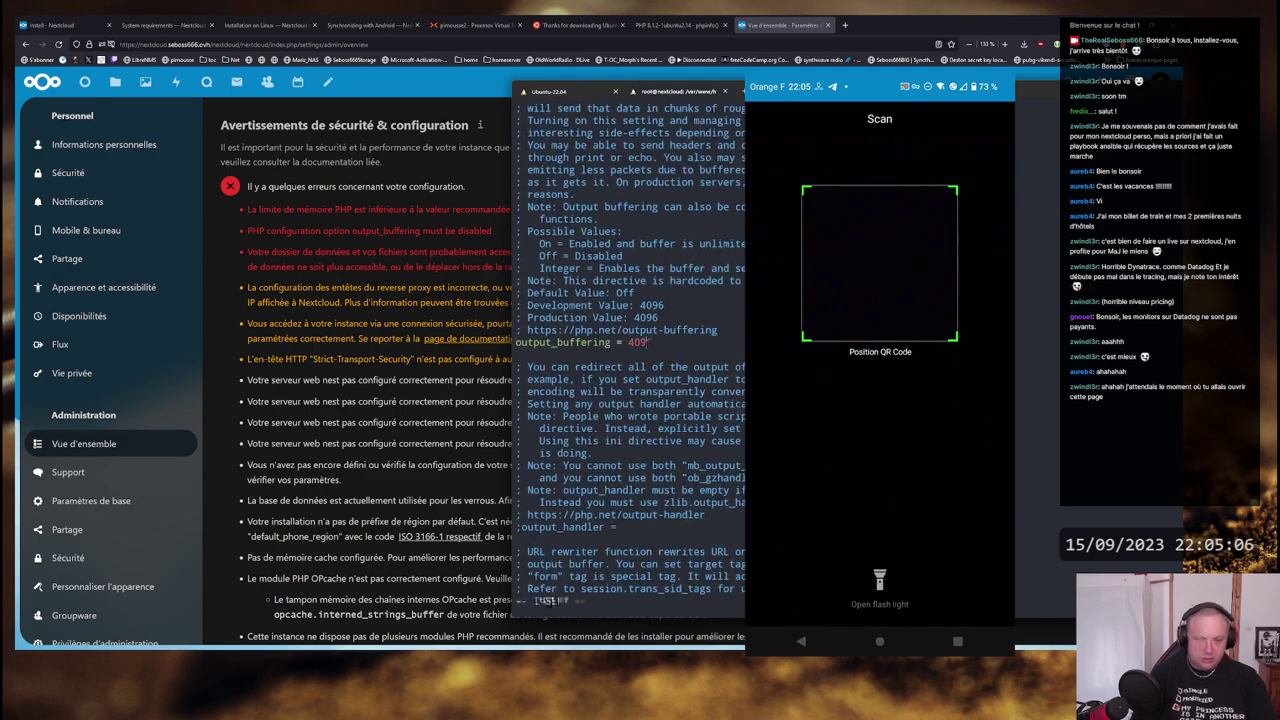
text(off)
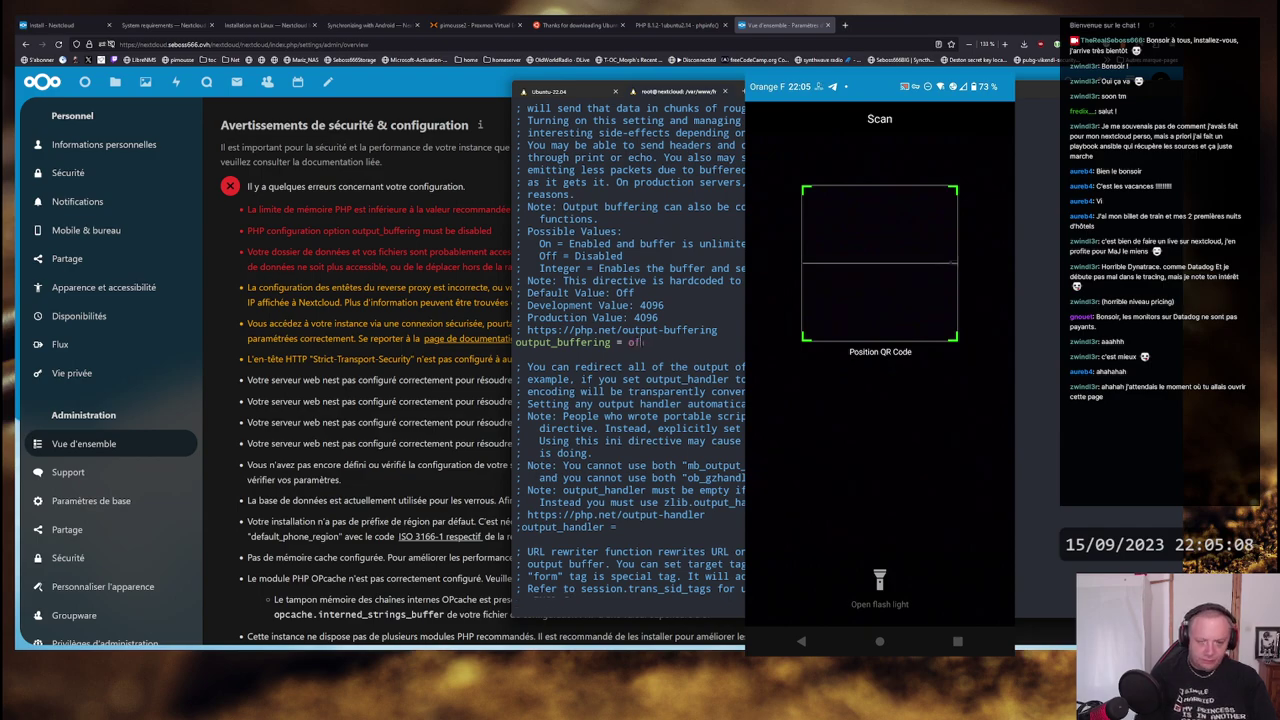
text(bs)
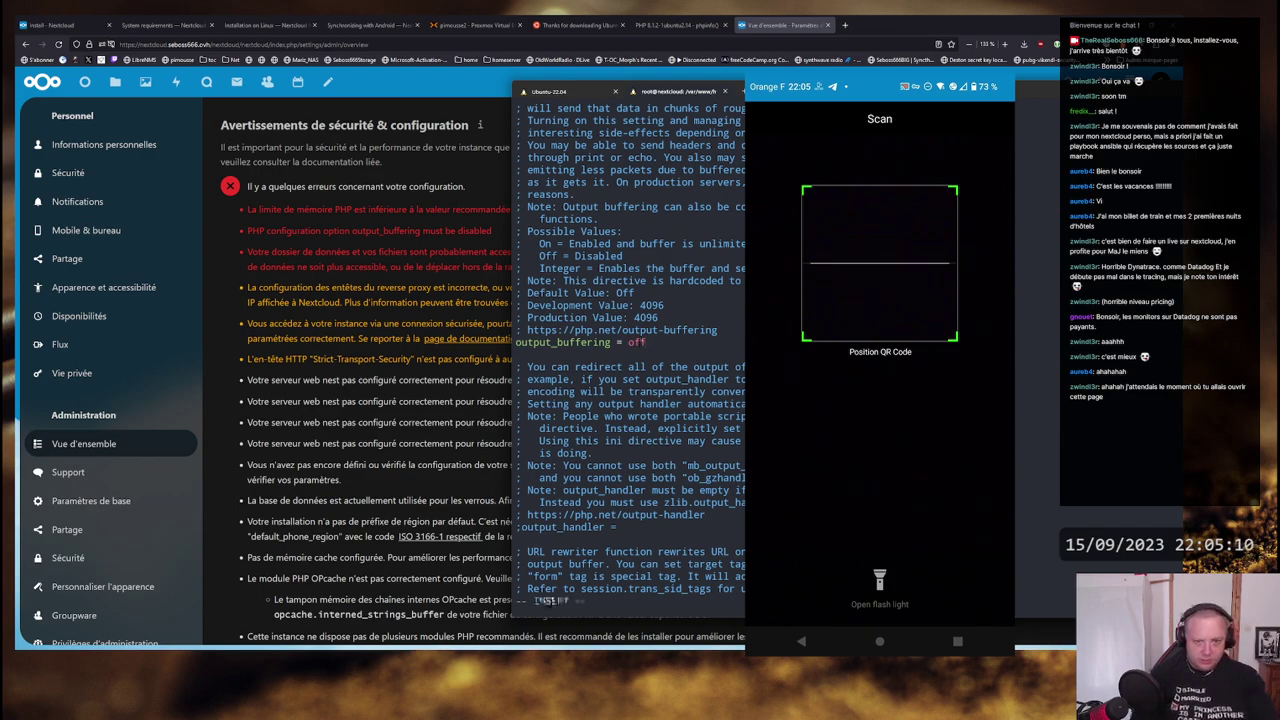
text(O)
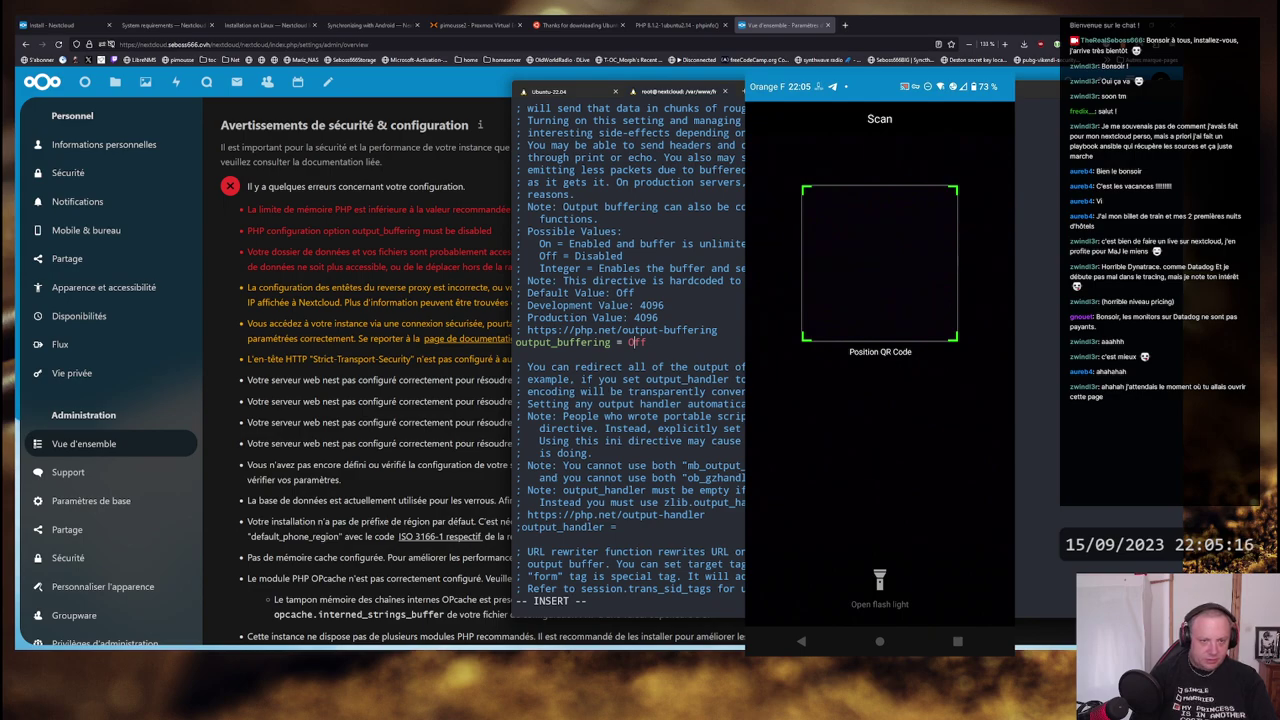
key(Escape)
text(q)
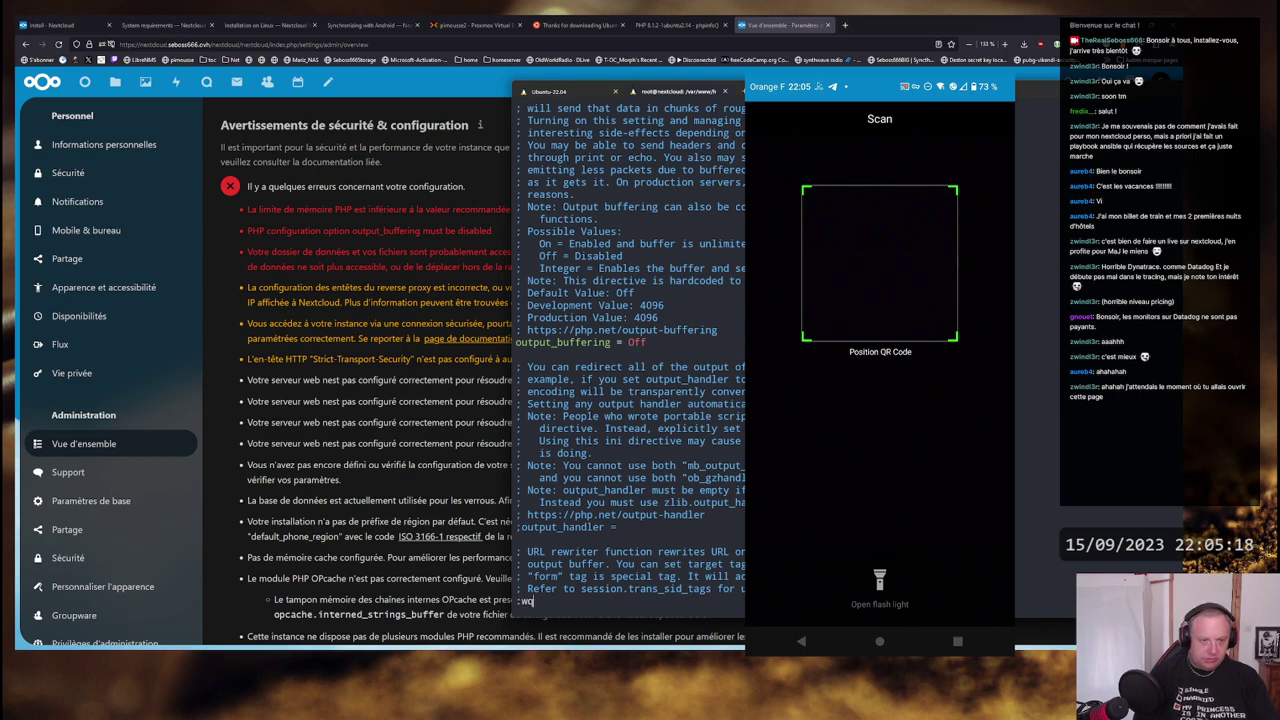
key(Return)
- Restart the web service by recalling the earlier systemctl restart command
key(ctrl+r)
text(re)
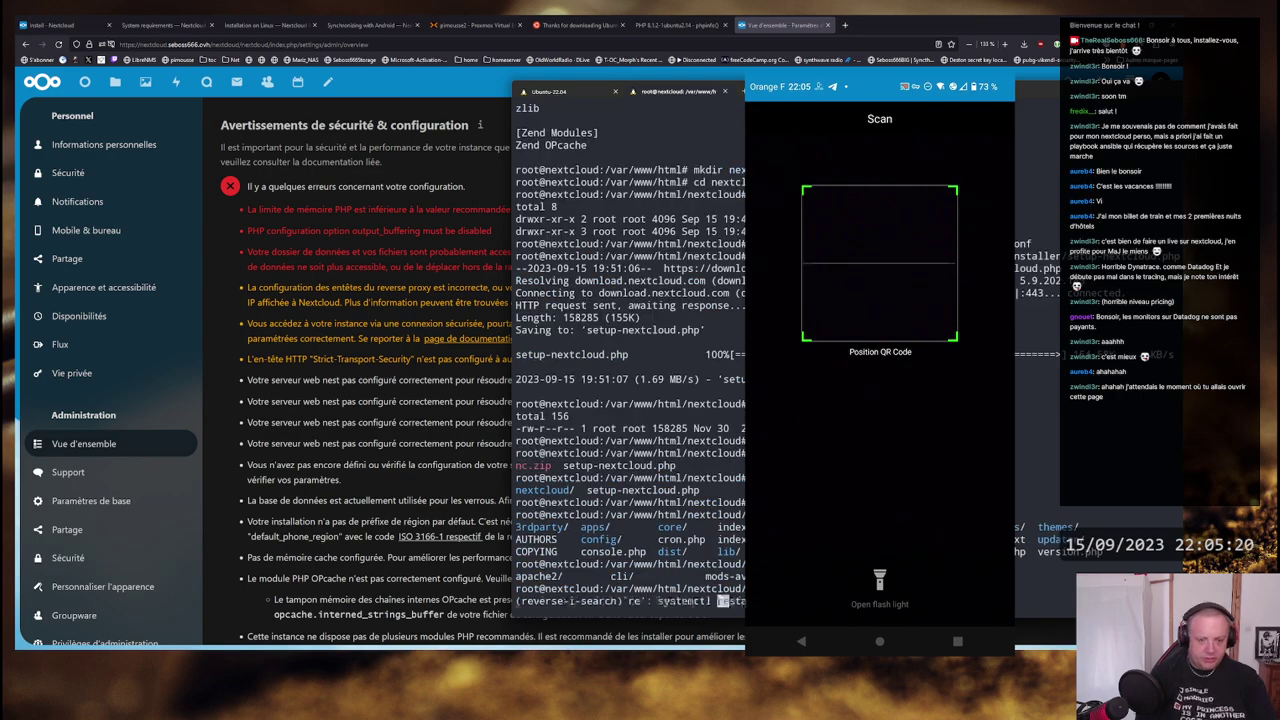
key(Return)
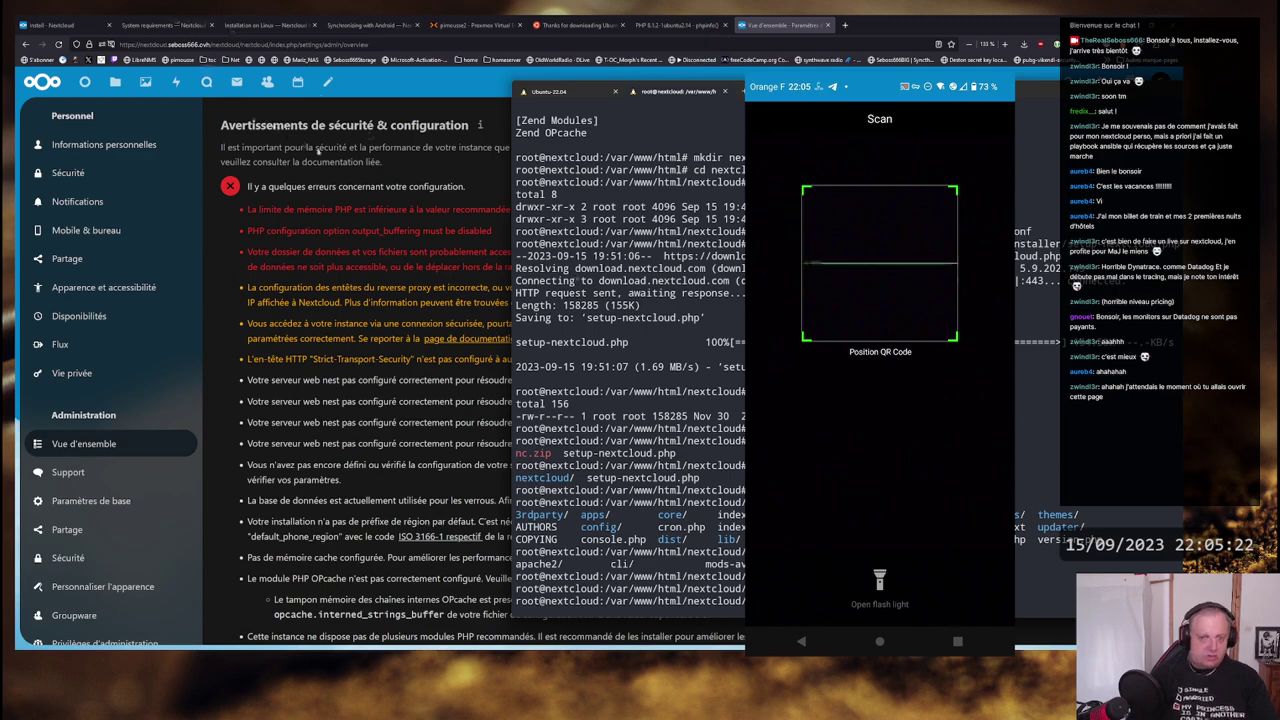
- Reload the Nextcloud overview to confirm the memory limit and output_buffering warnings are gone
click(316, 148)
key(F5)
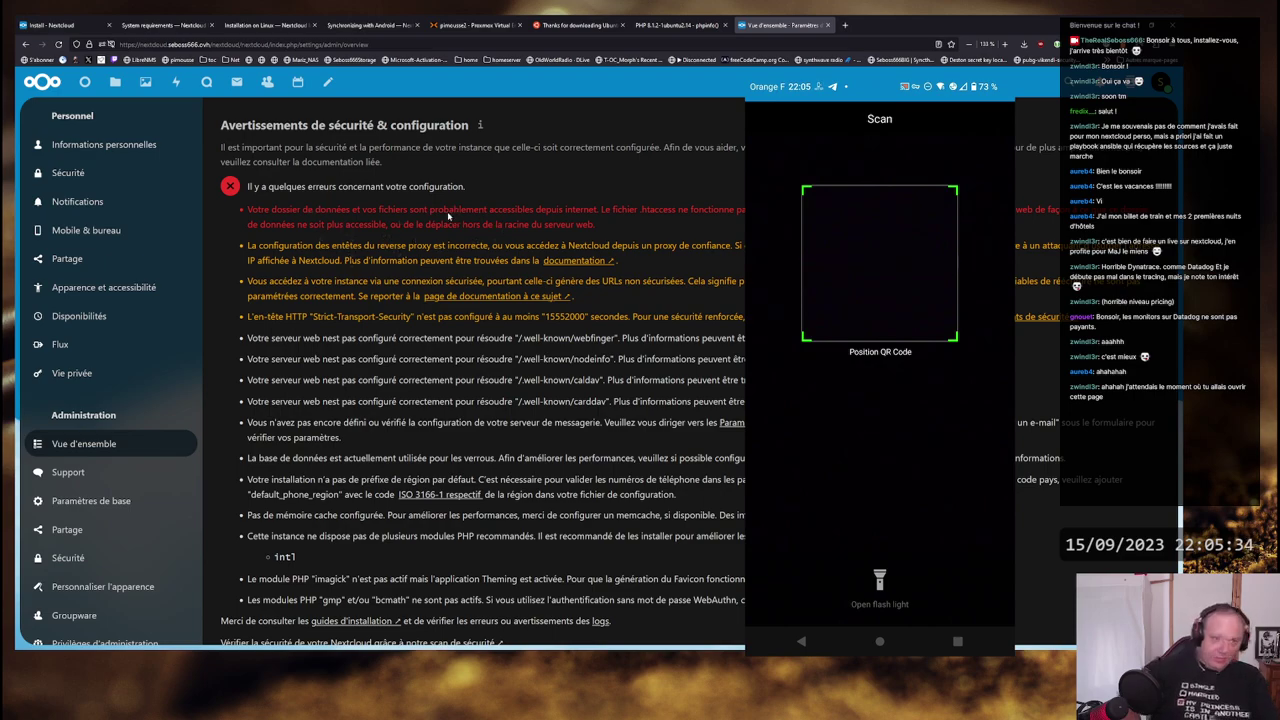
key(alt+Tab)
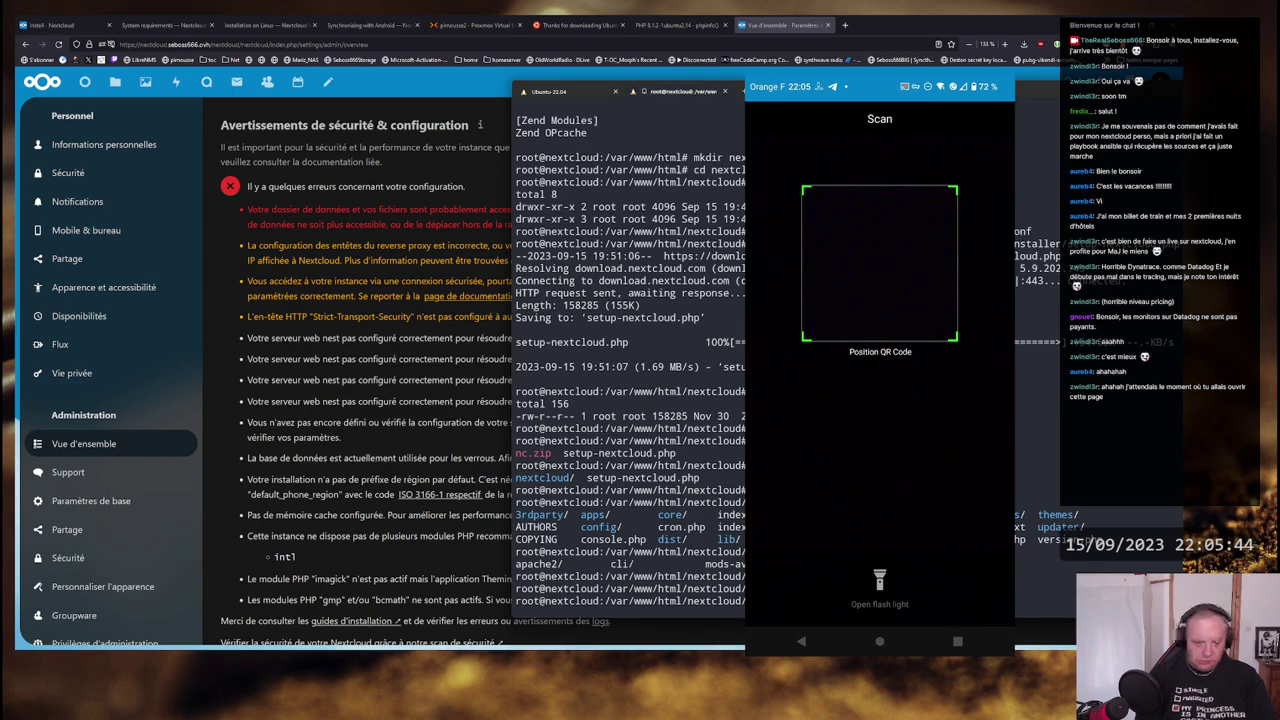
key(Return)
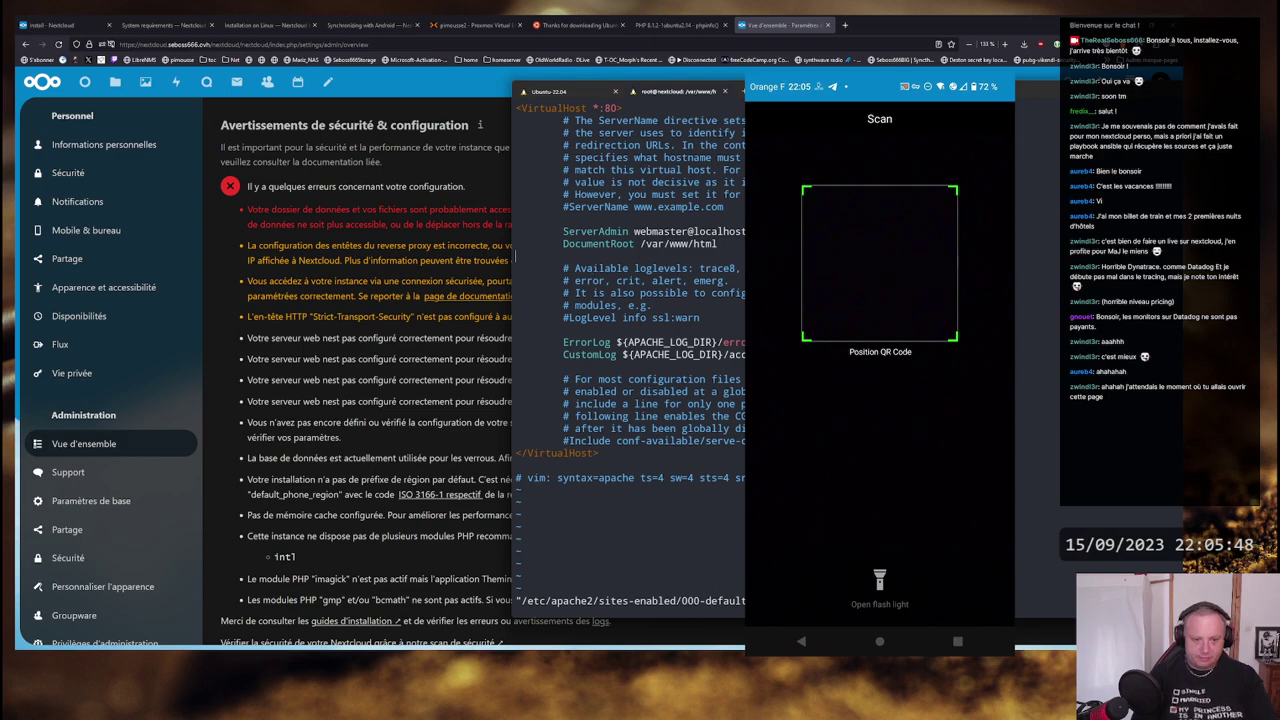
- Add 'AllowOverride all' below the DocumentRoot line in 000-default.conf
key(i)
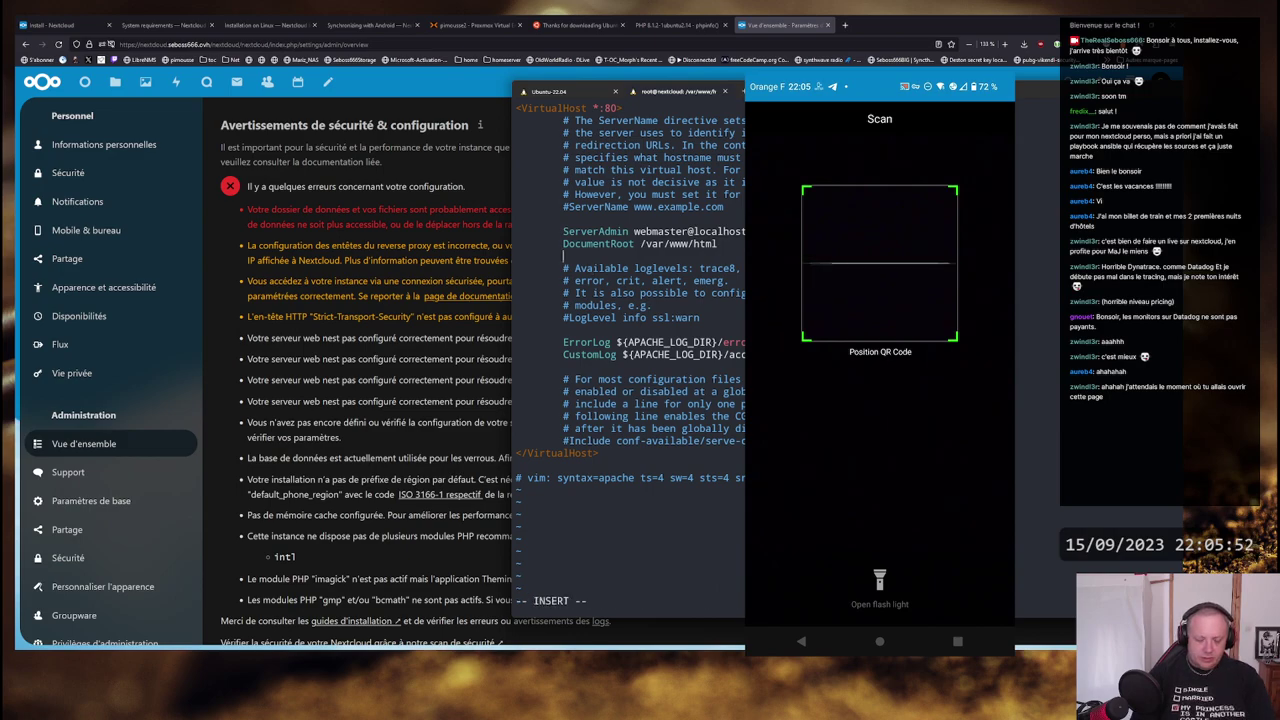
text(All)
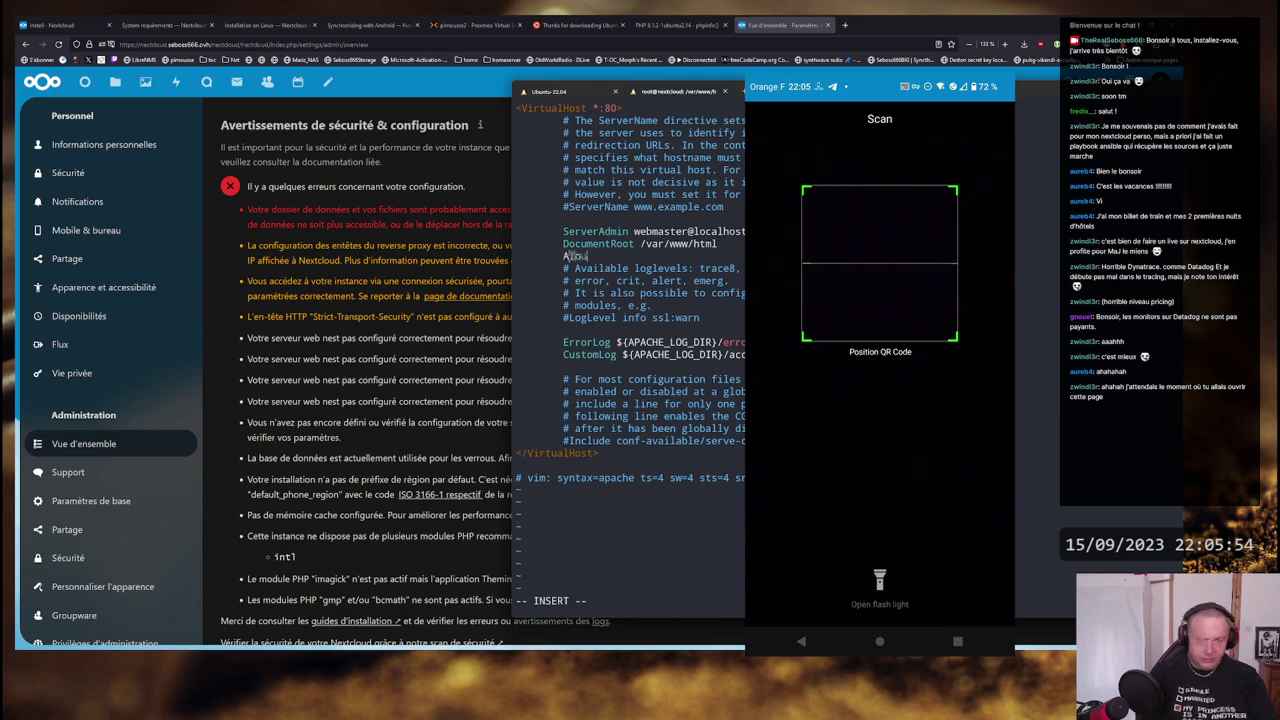
text(owOv)
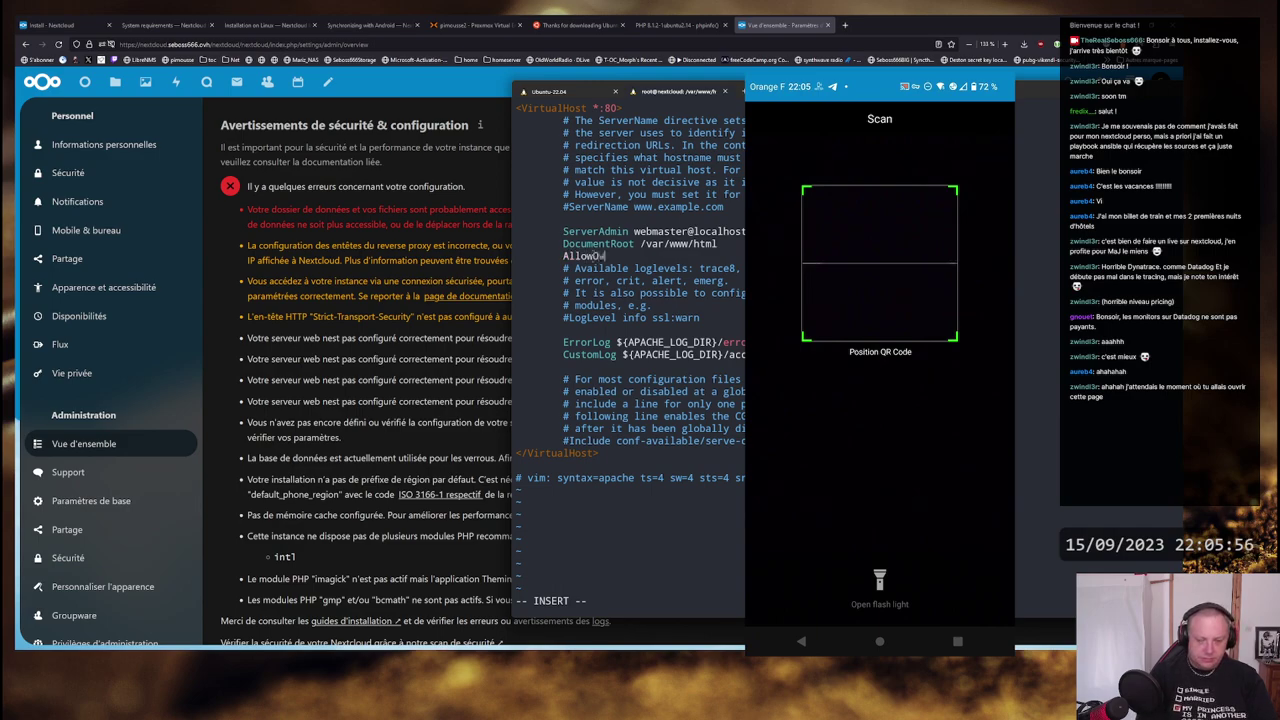
text(erride )
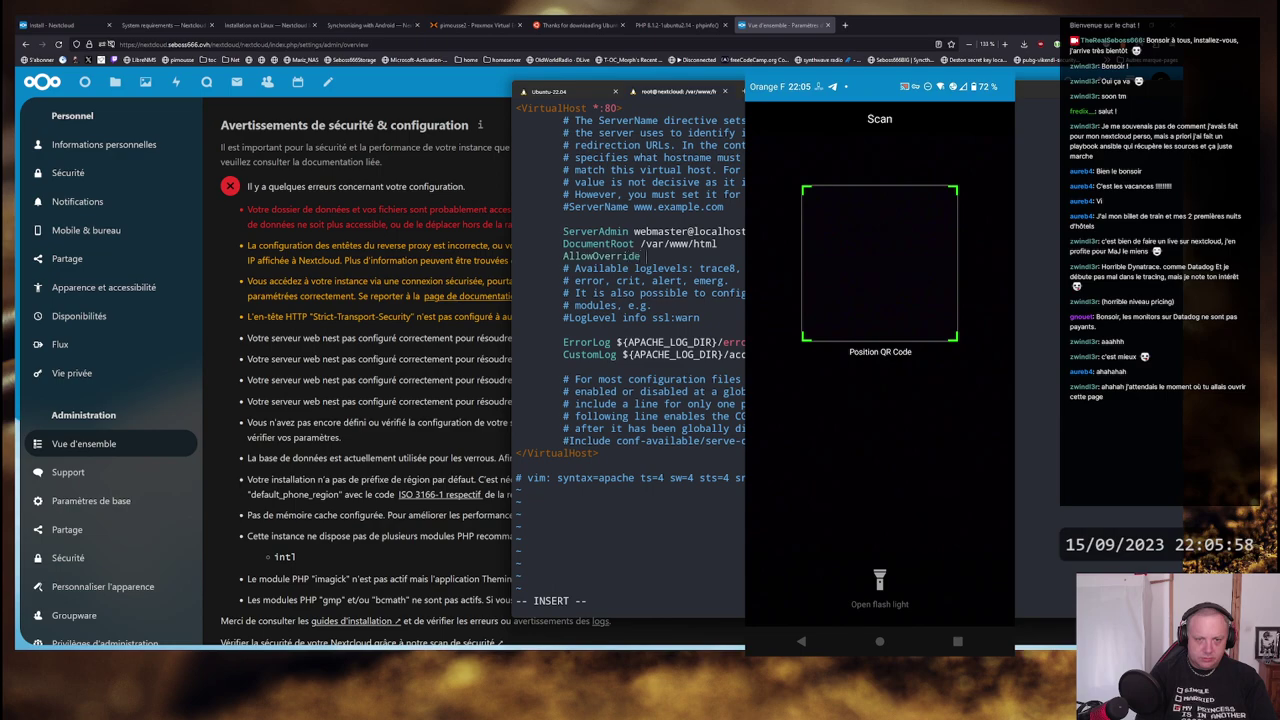
text(all)
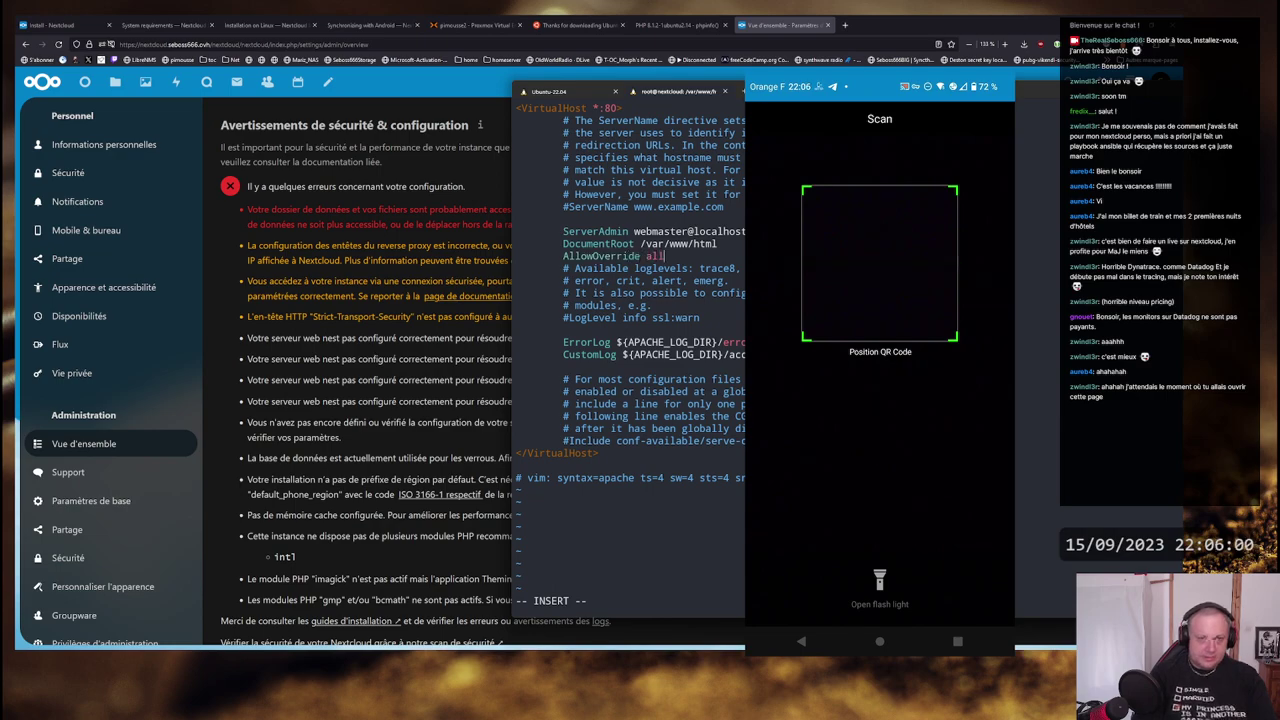
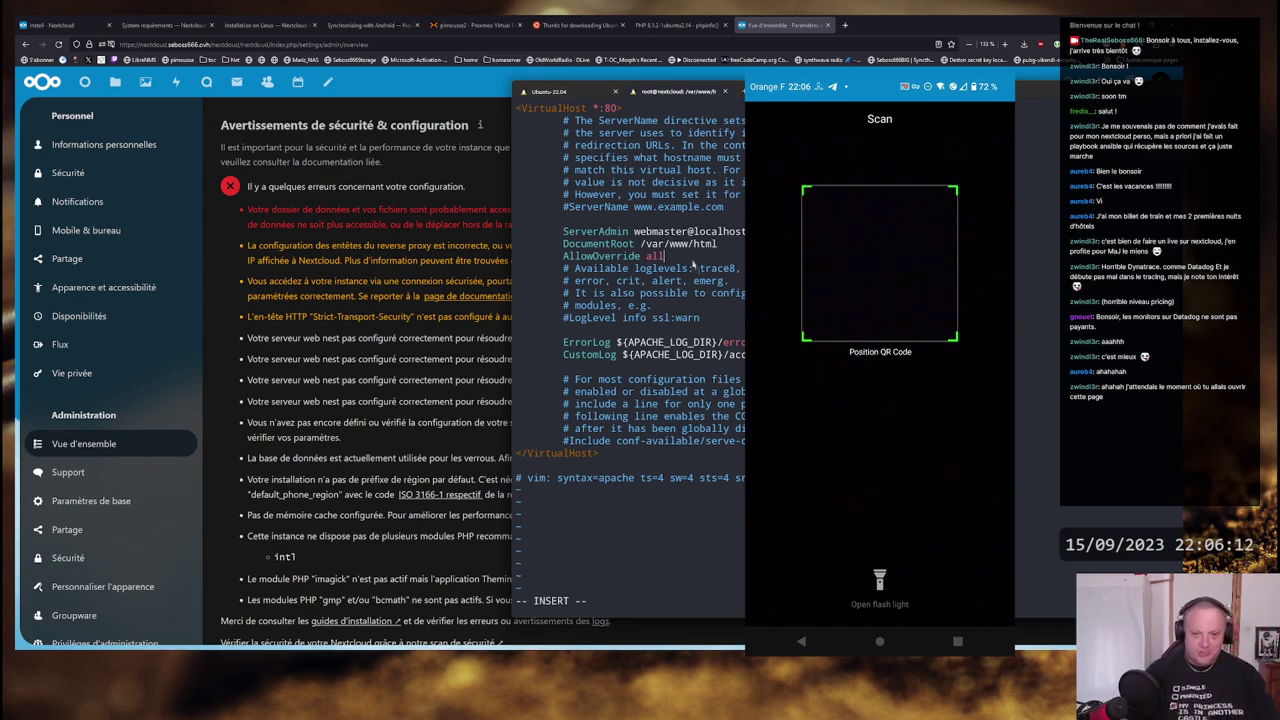
- Save 000-default.conf with the AllowOverride all line and quit vim
key(Escape)
text(:wq)
key(Return)
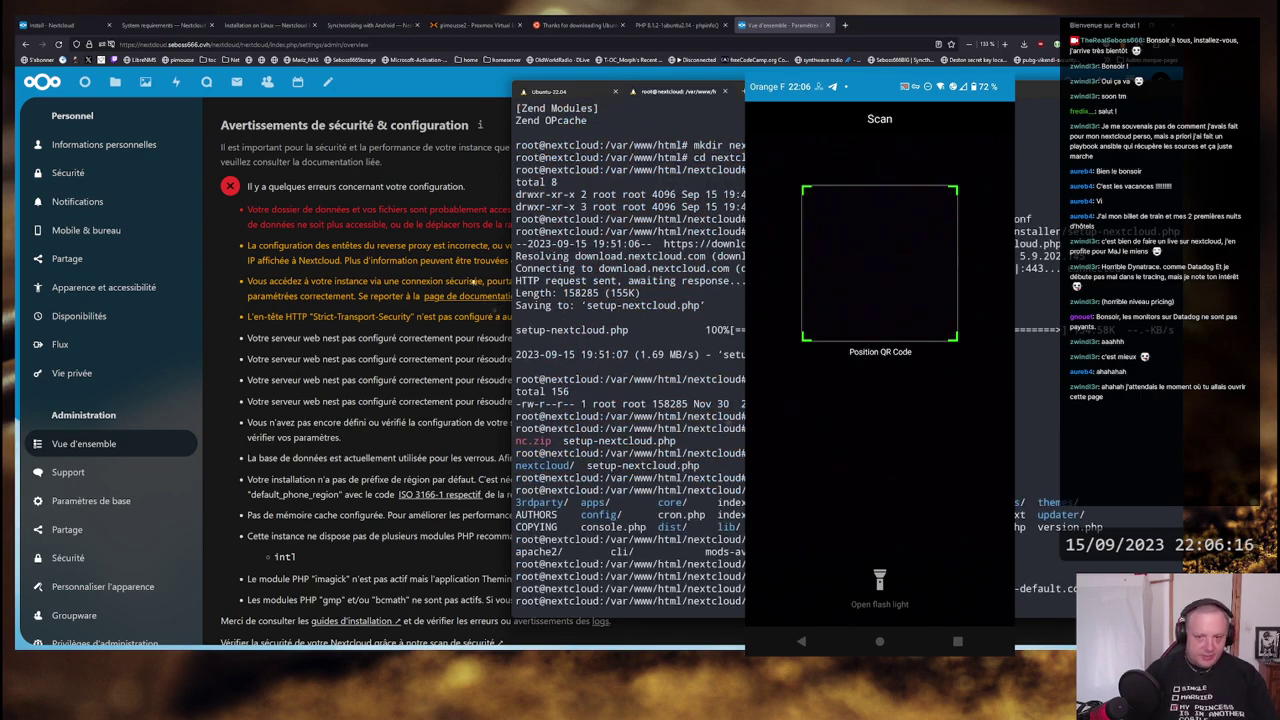
- Reopen 000-default.conf to check it, quit unchanged, and list the a2en commands
click(407, 212)
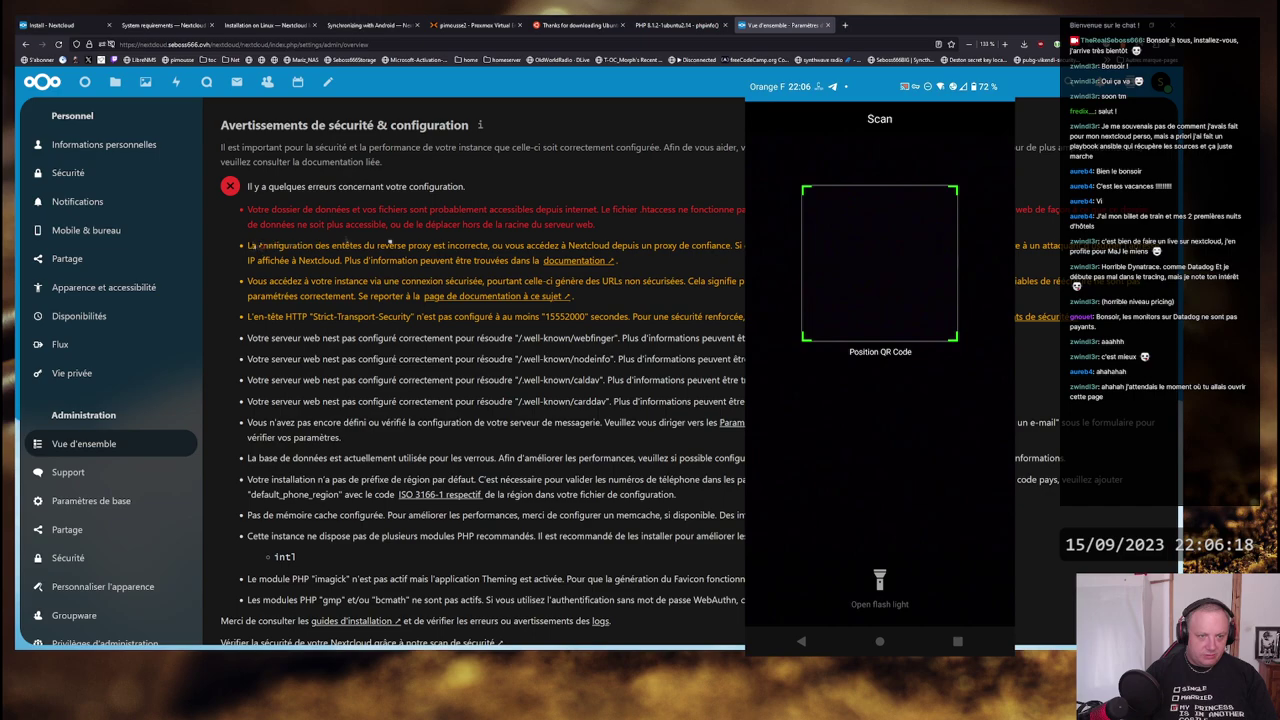
key(alt+Tab)
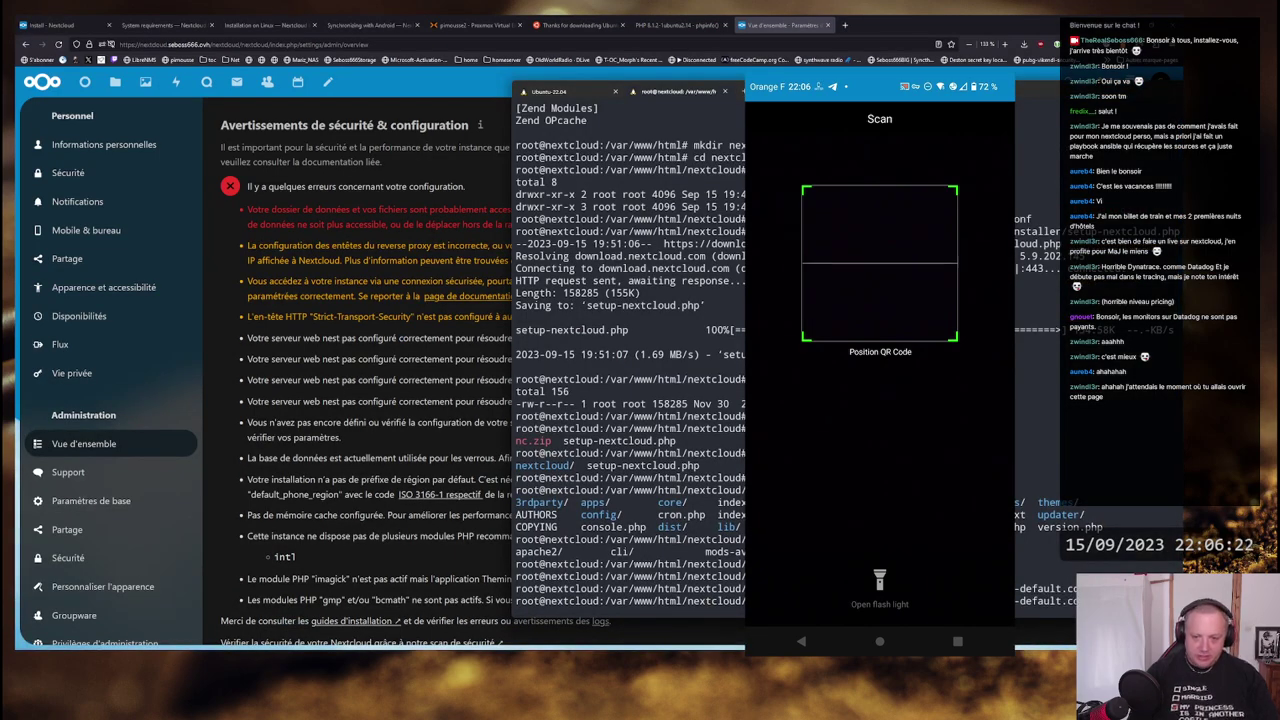
key(Return)
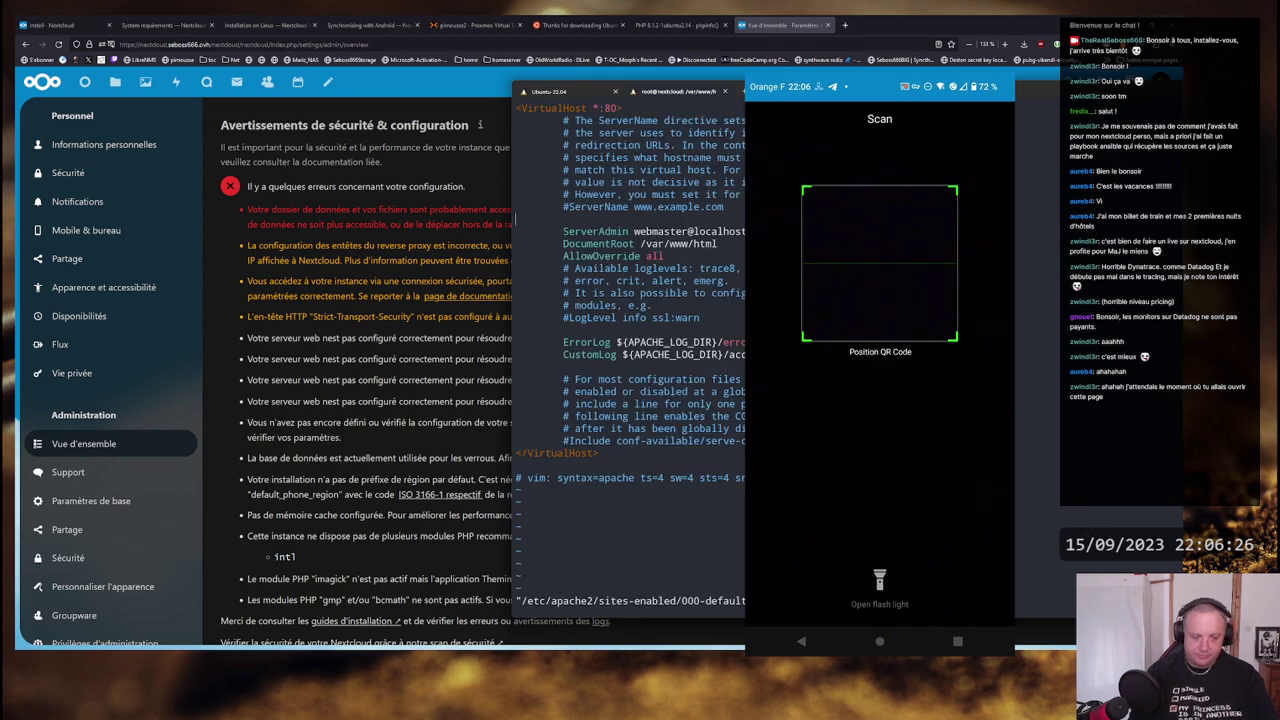
text(:q)
key(Return)
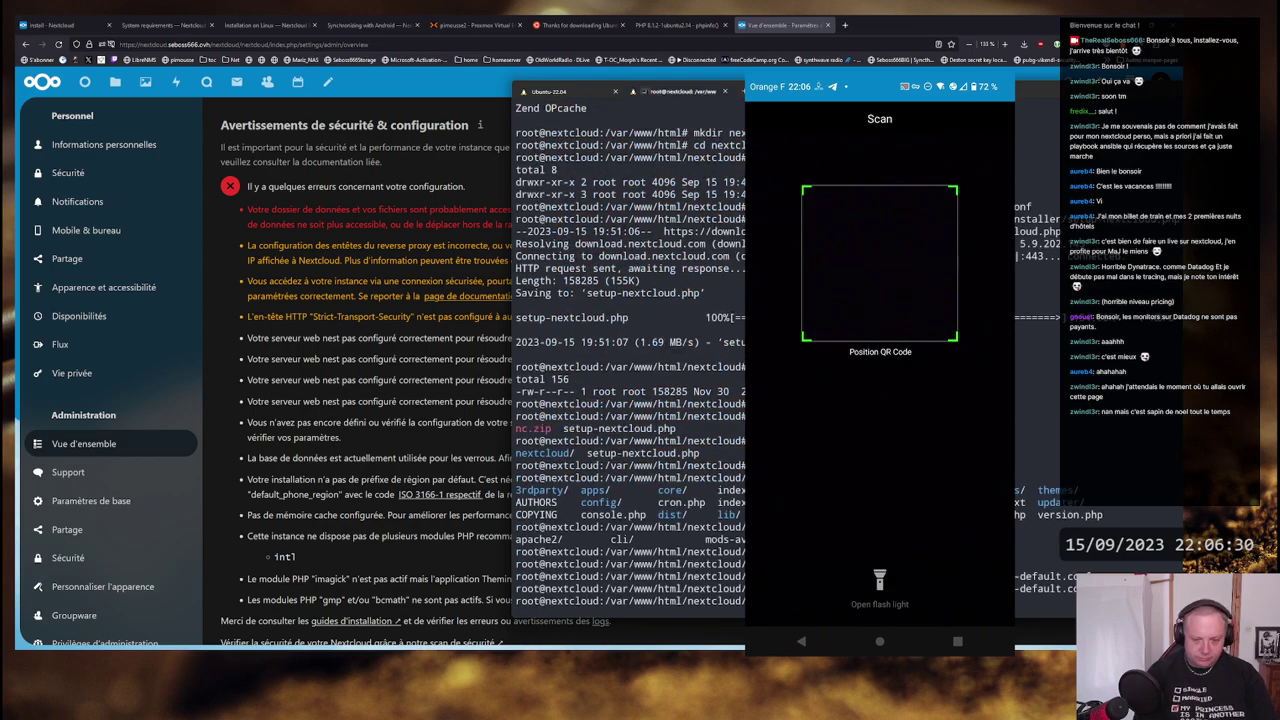
key(Tab)
key(Tab)
key(Tab)
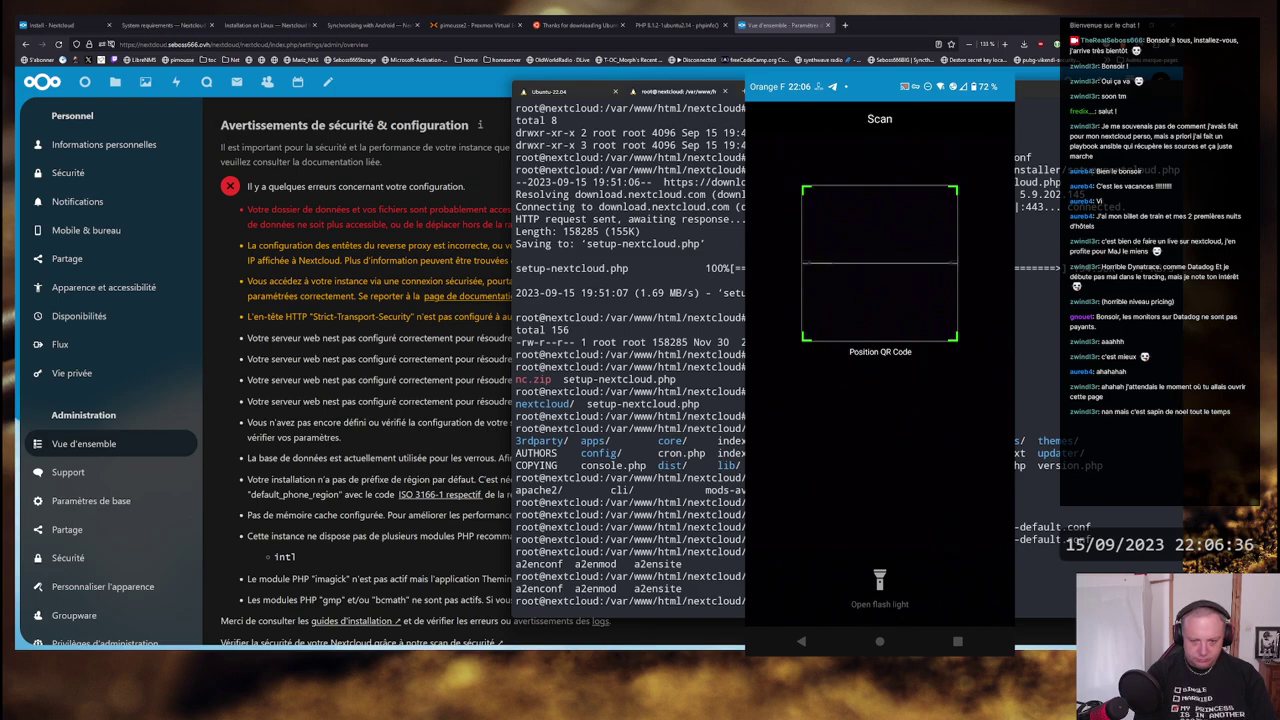
- Enable the Apache headers, env and expires modules with a2enmod
key(Return)
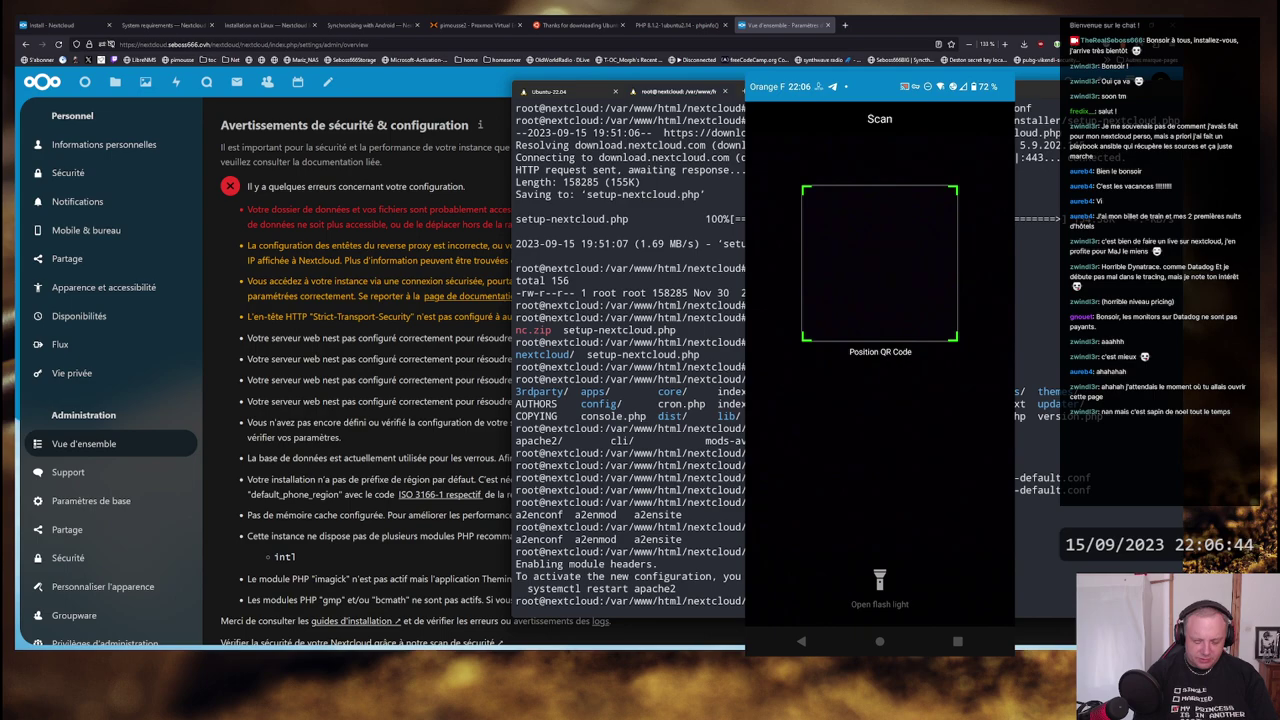
key(Return)
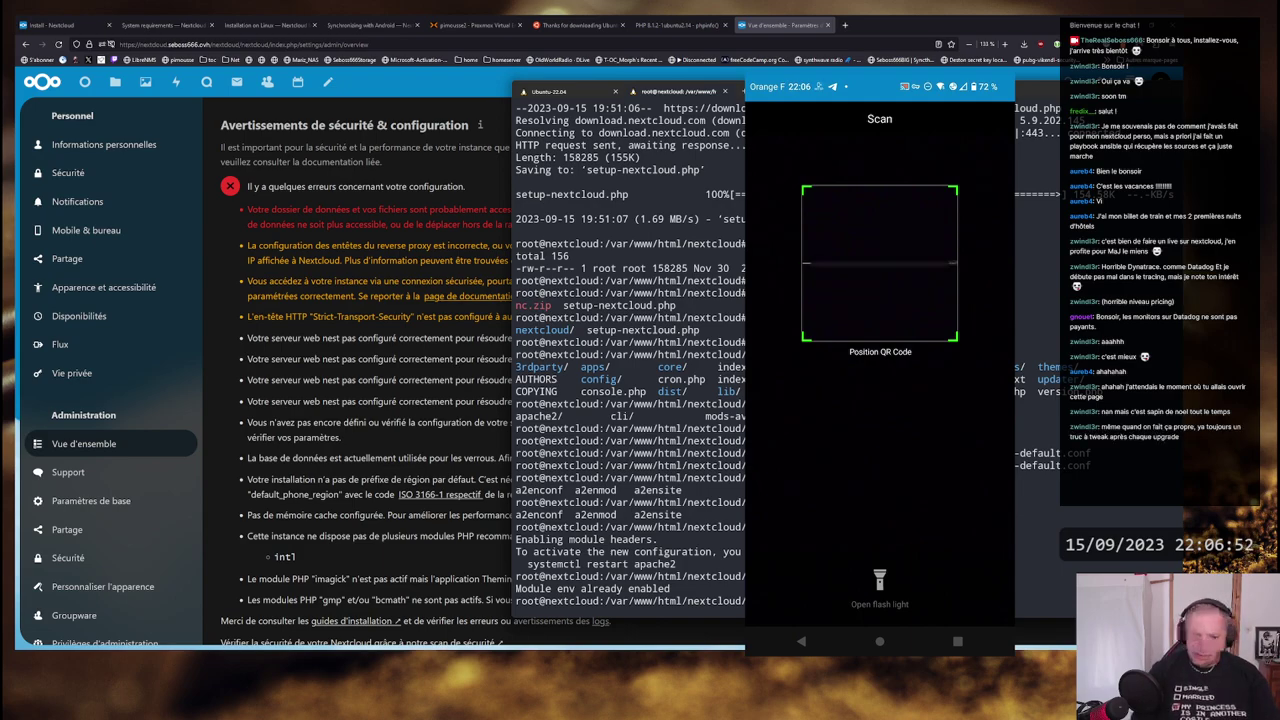
key(Return)
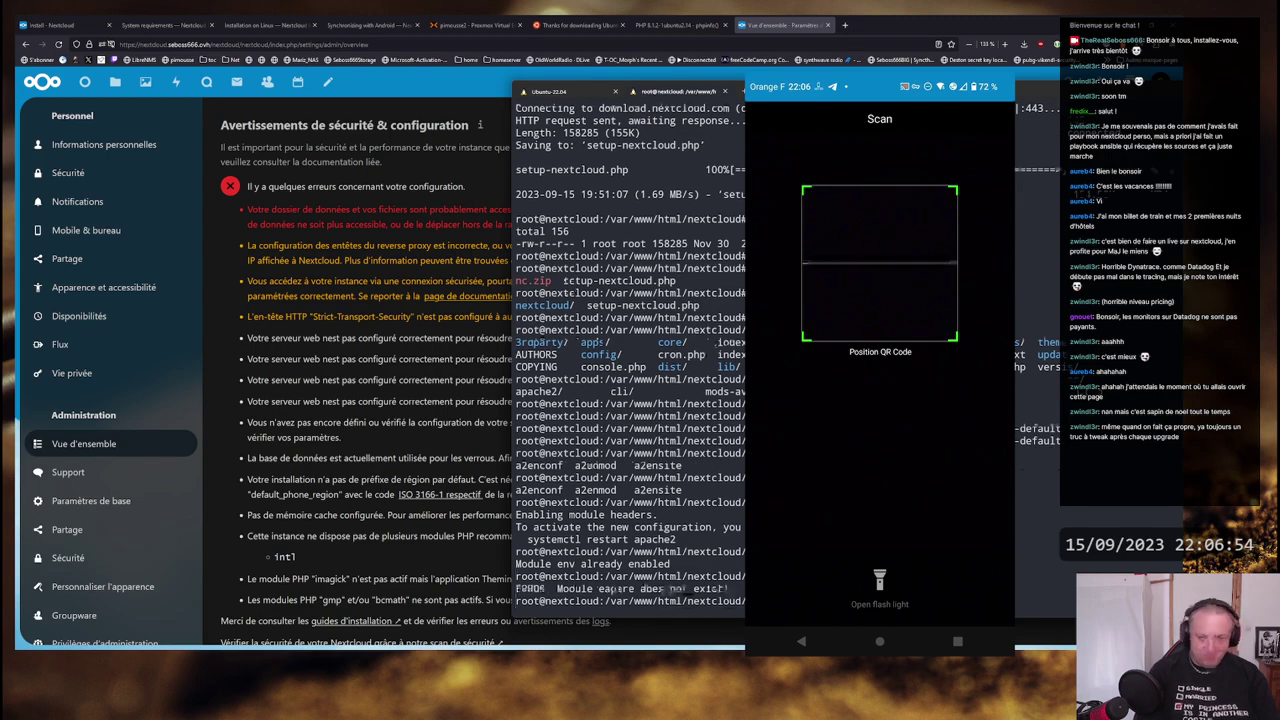
key(Return)
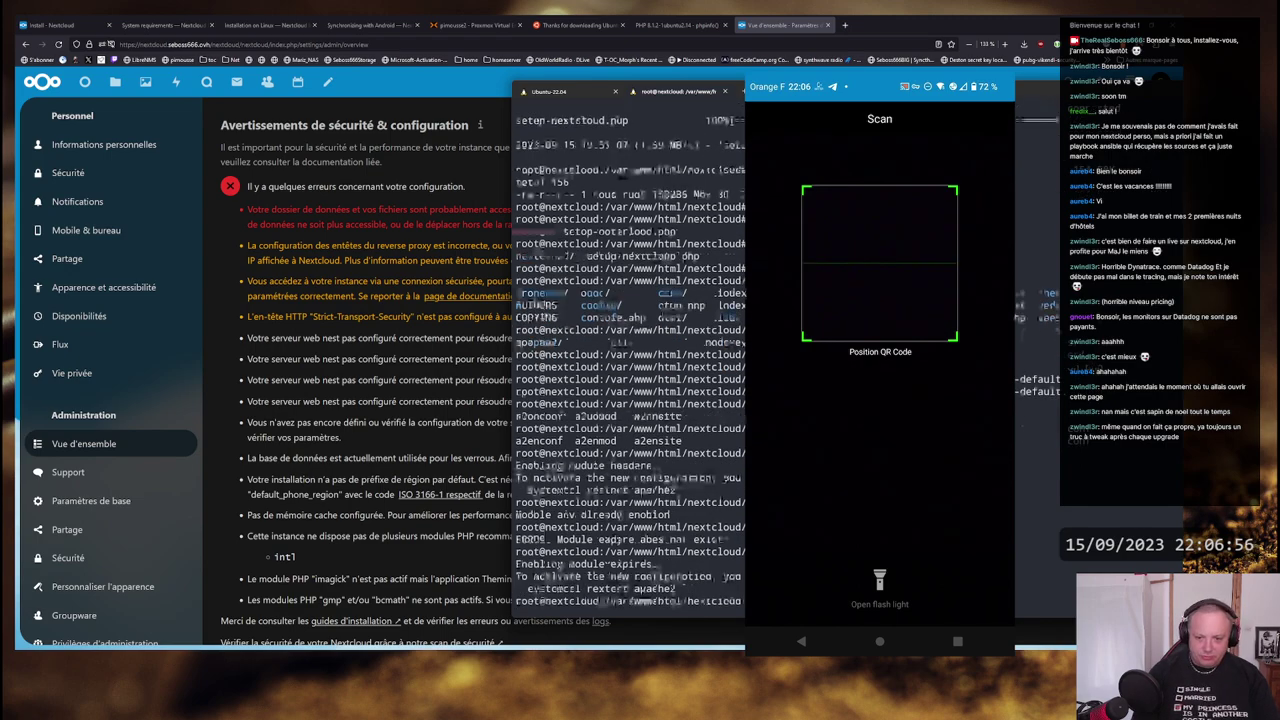
- Restart apache2, run apachectl configtest, and reopen 000-default.conf to fix the line 13 error
text(systemctl restart apache2)
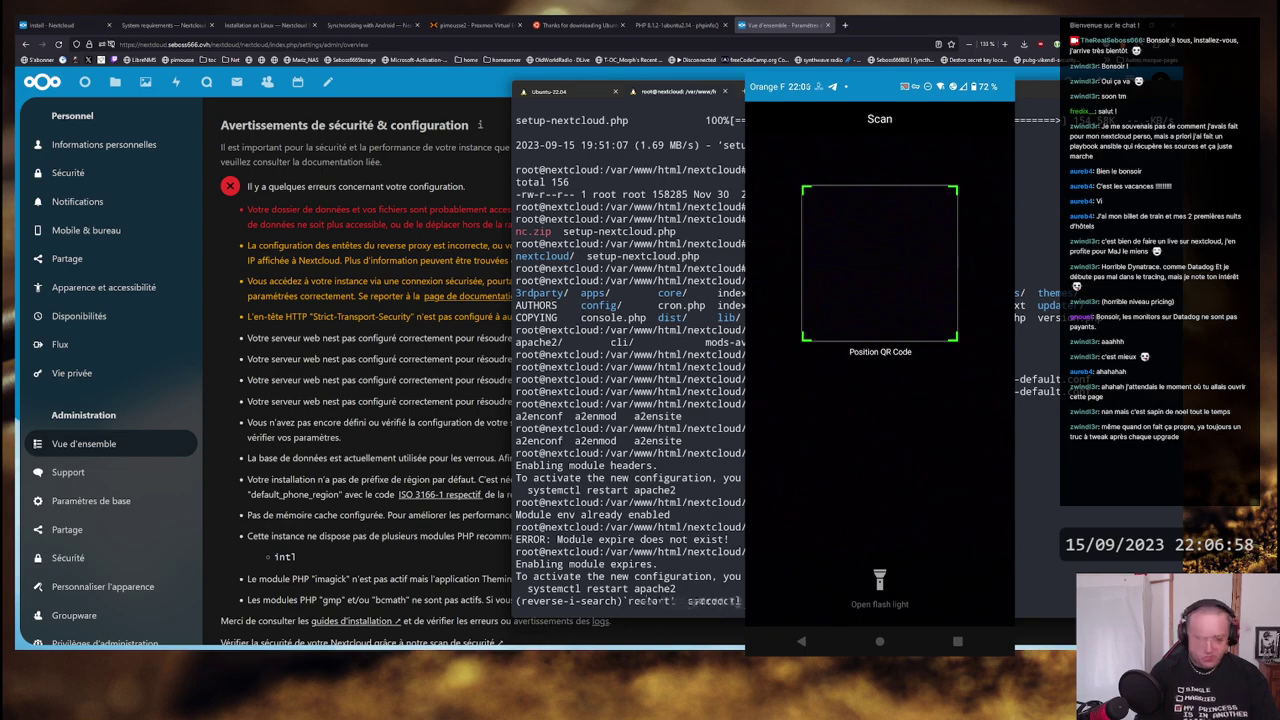
key(Return)
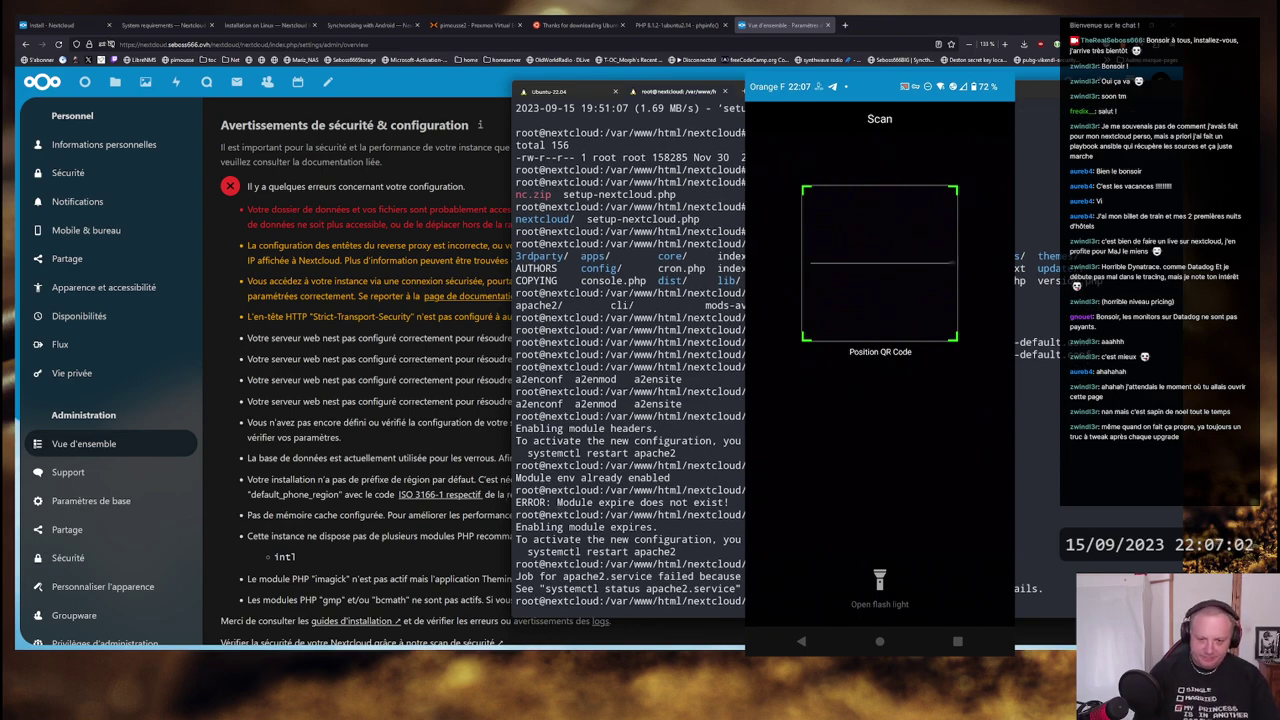
key(Up)
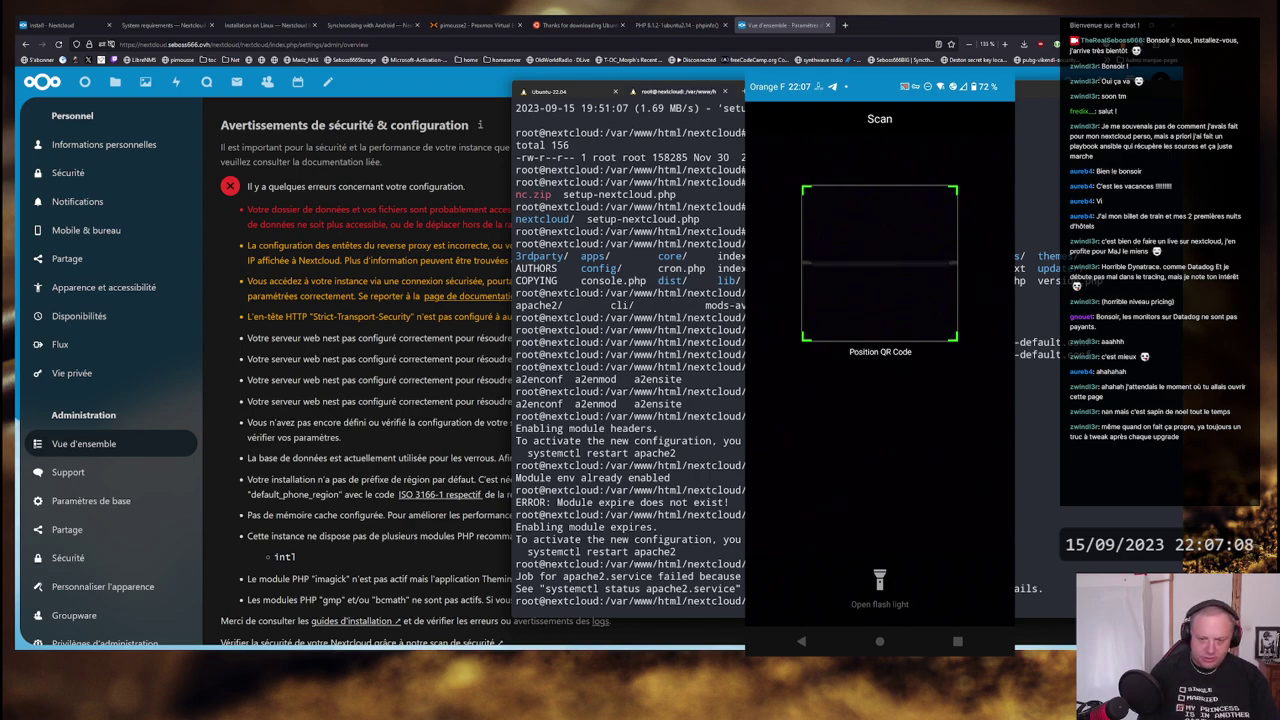
key(Tab)
key(Tab)
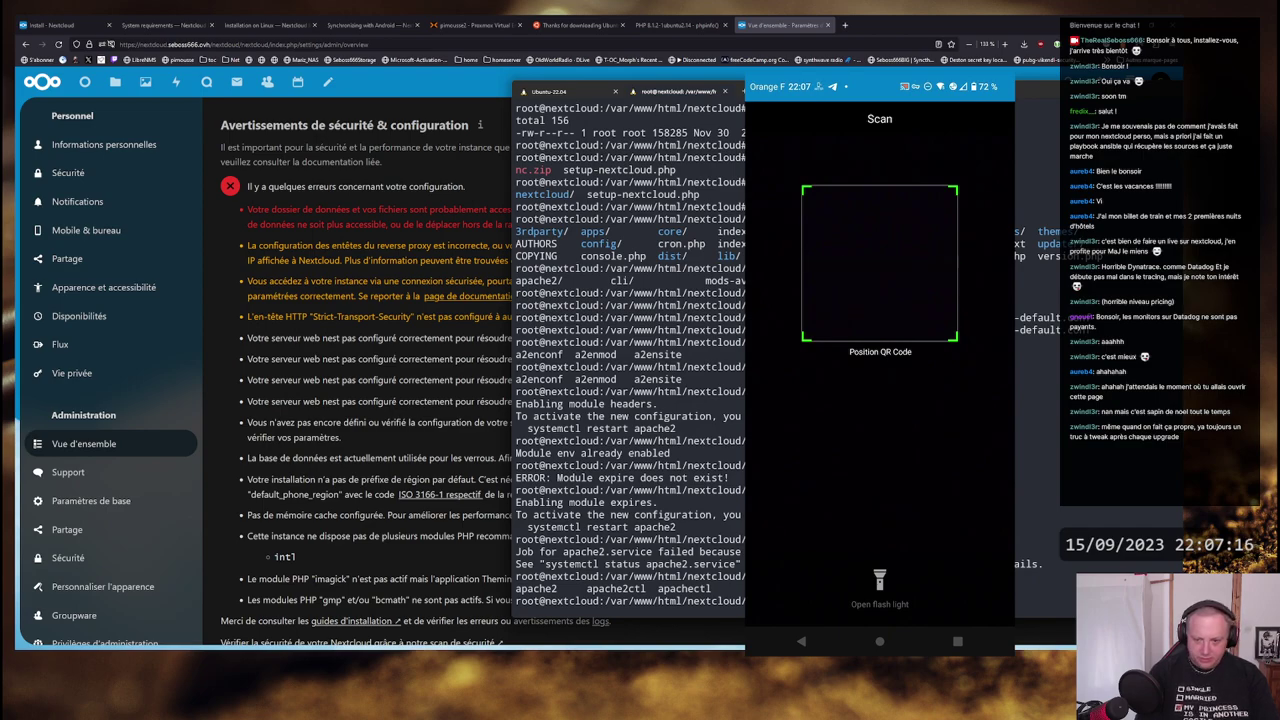
key(Return)
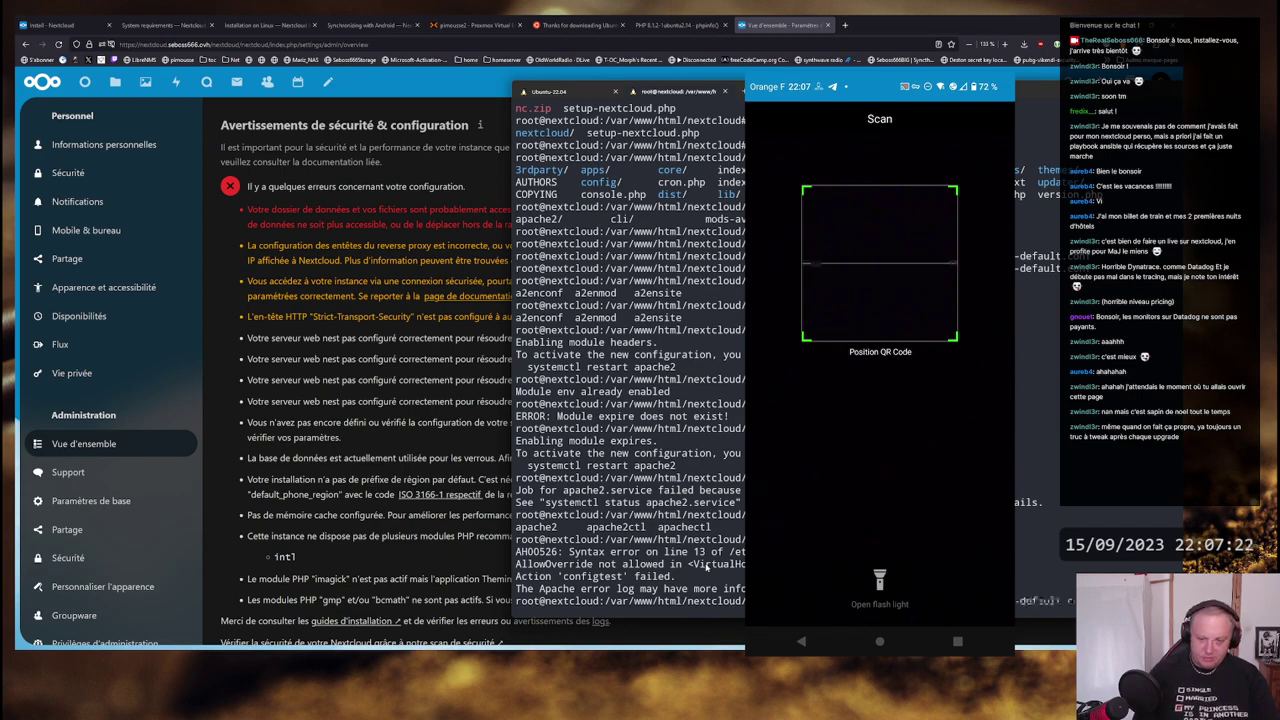
key(Return)
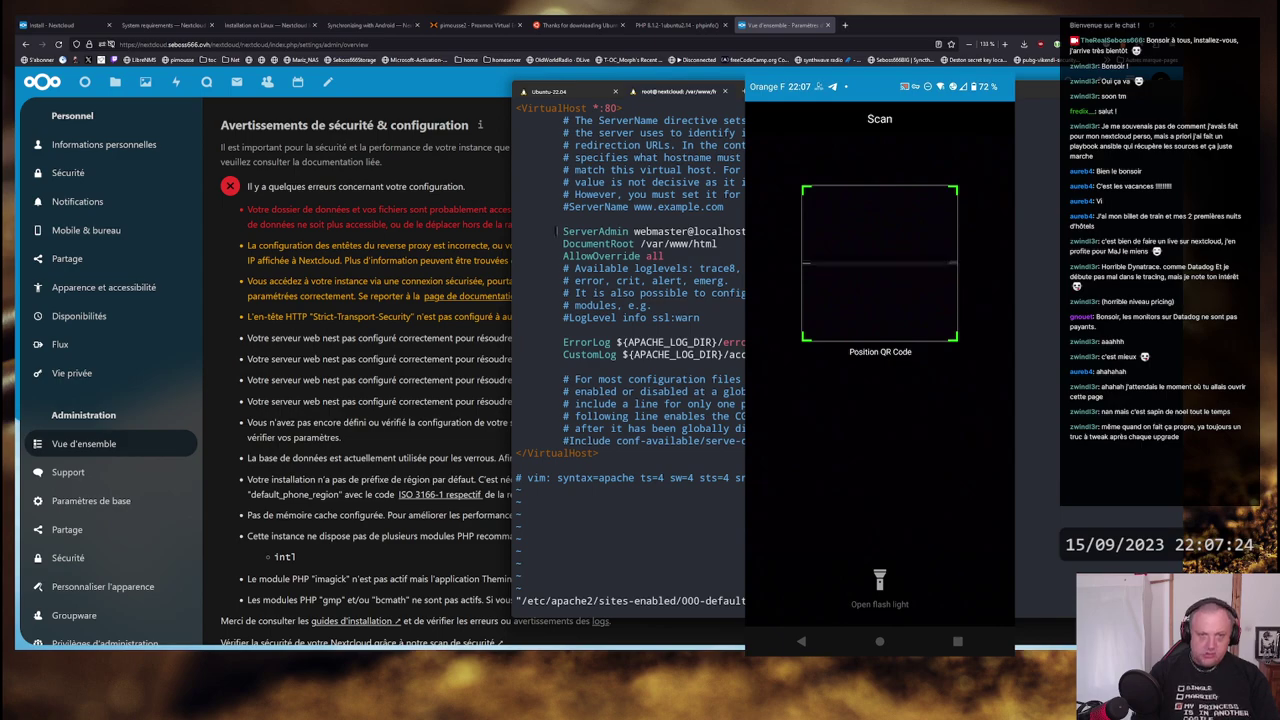
- Add a <Directory /var/www/html> block and move AllowOverride all inside it
key(Down)
key(Down)
key(Down)
key(Down)
key(Down)
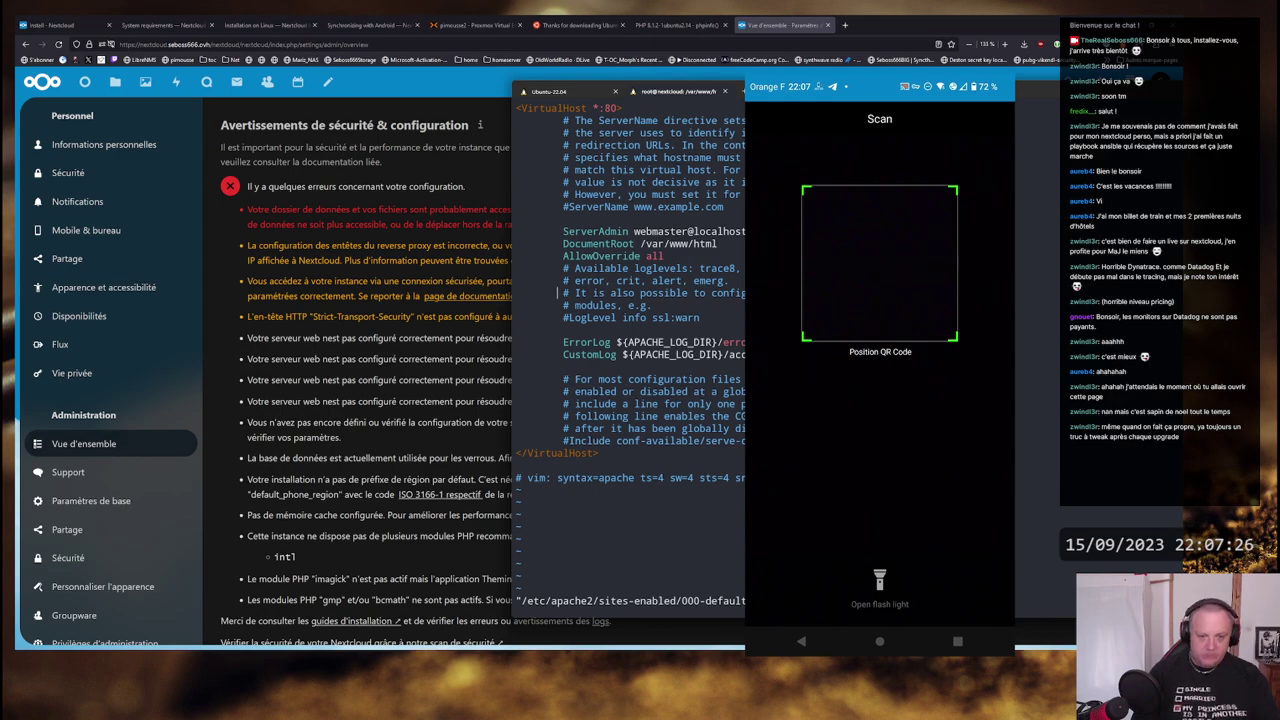
key(i)
key(Return)
key(Return)
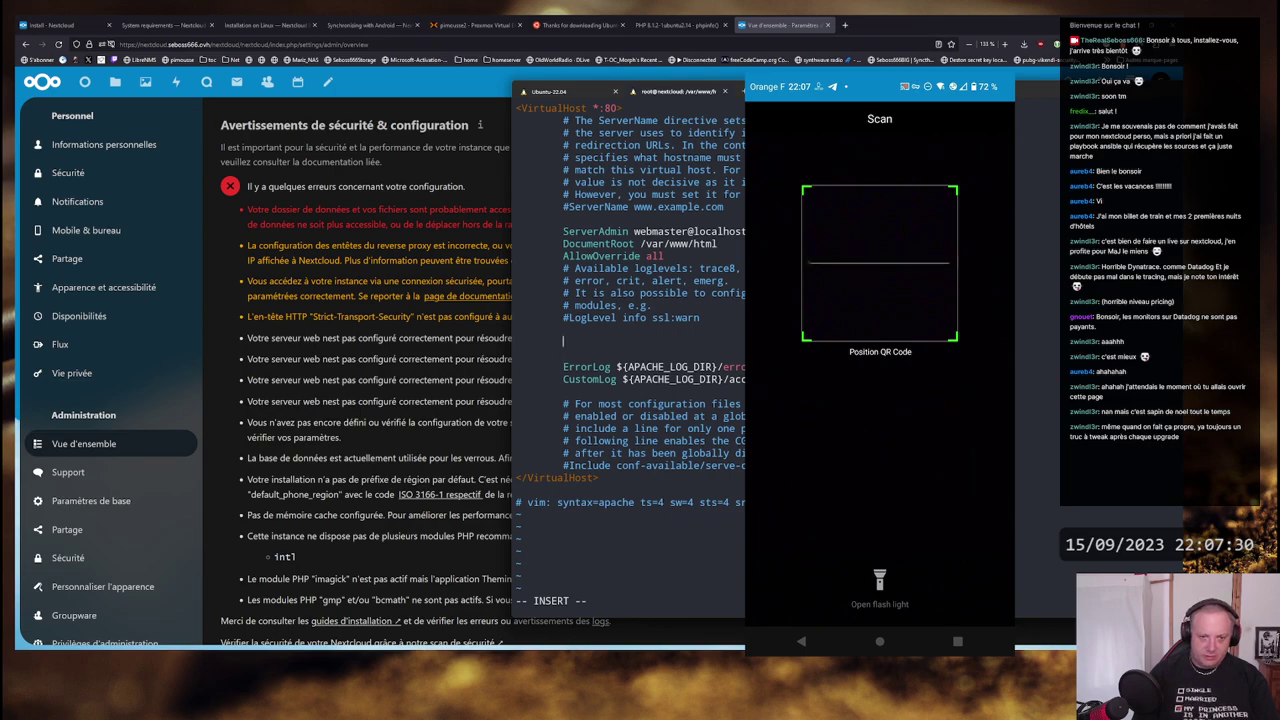
text(<Direc)
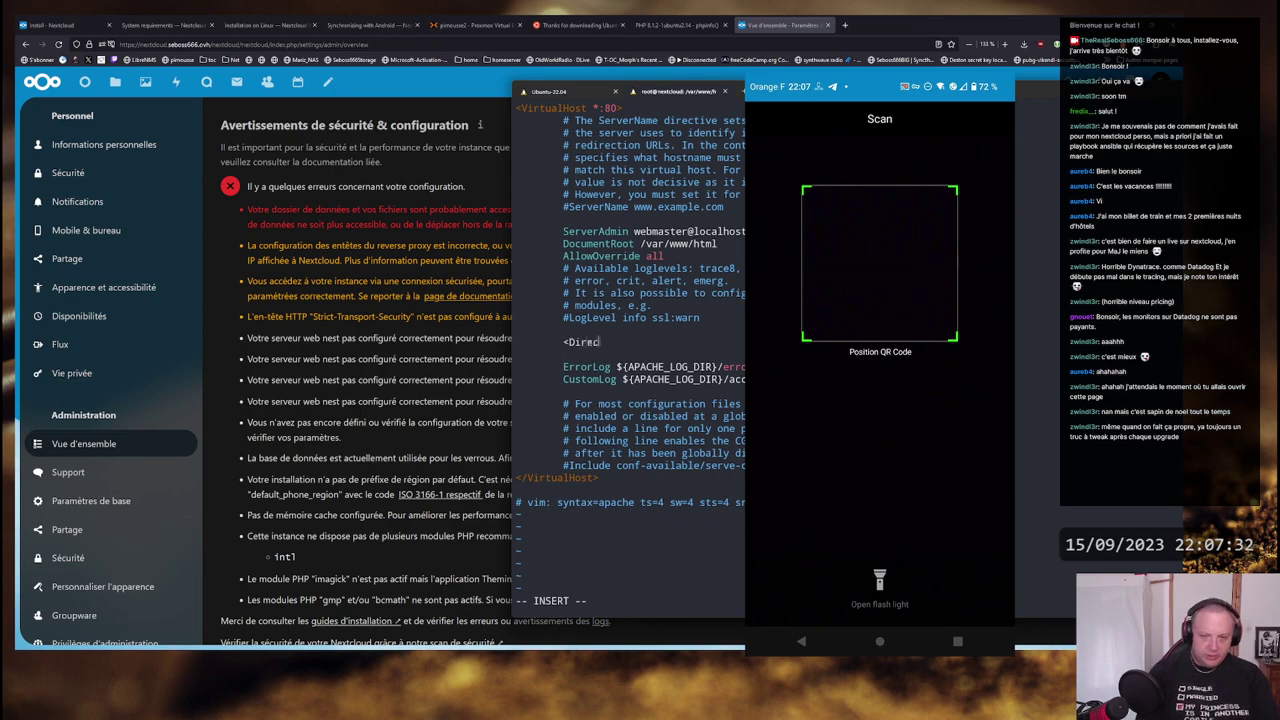
text(tory )
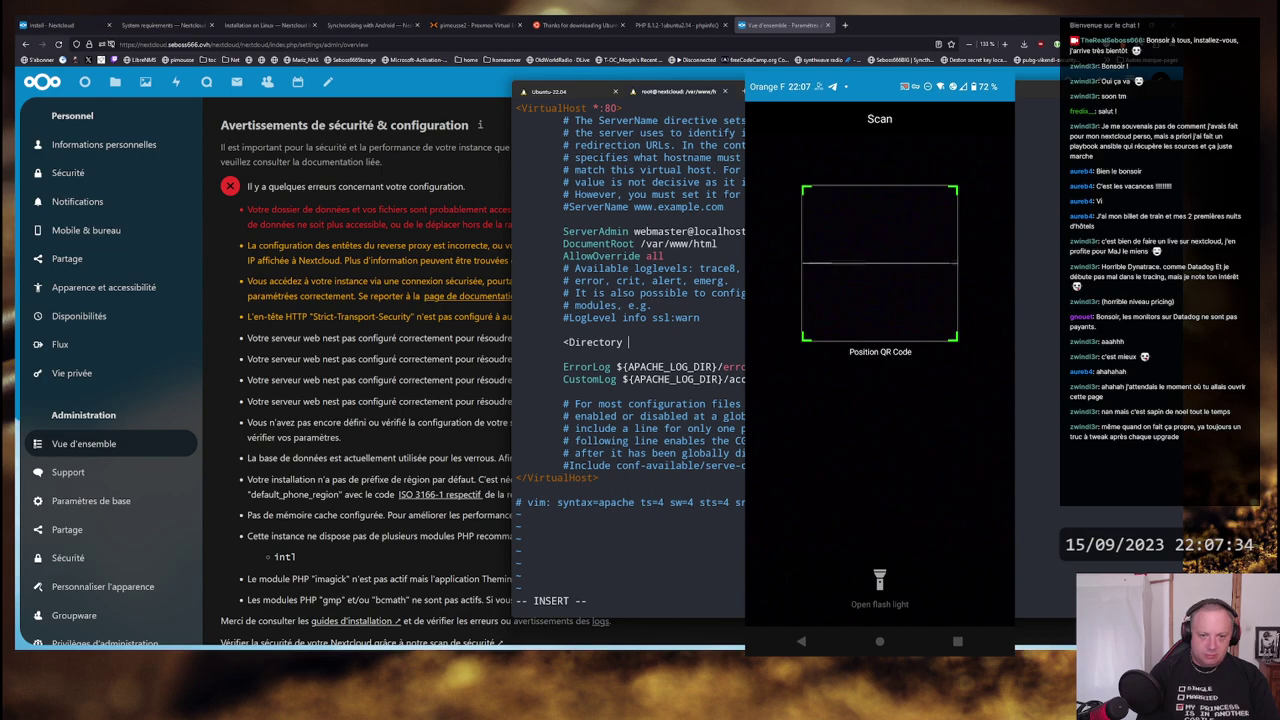
text(/v)
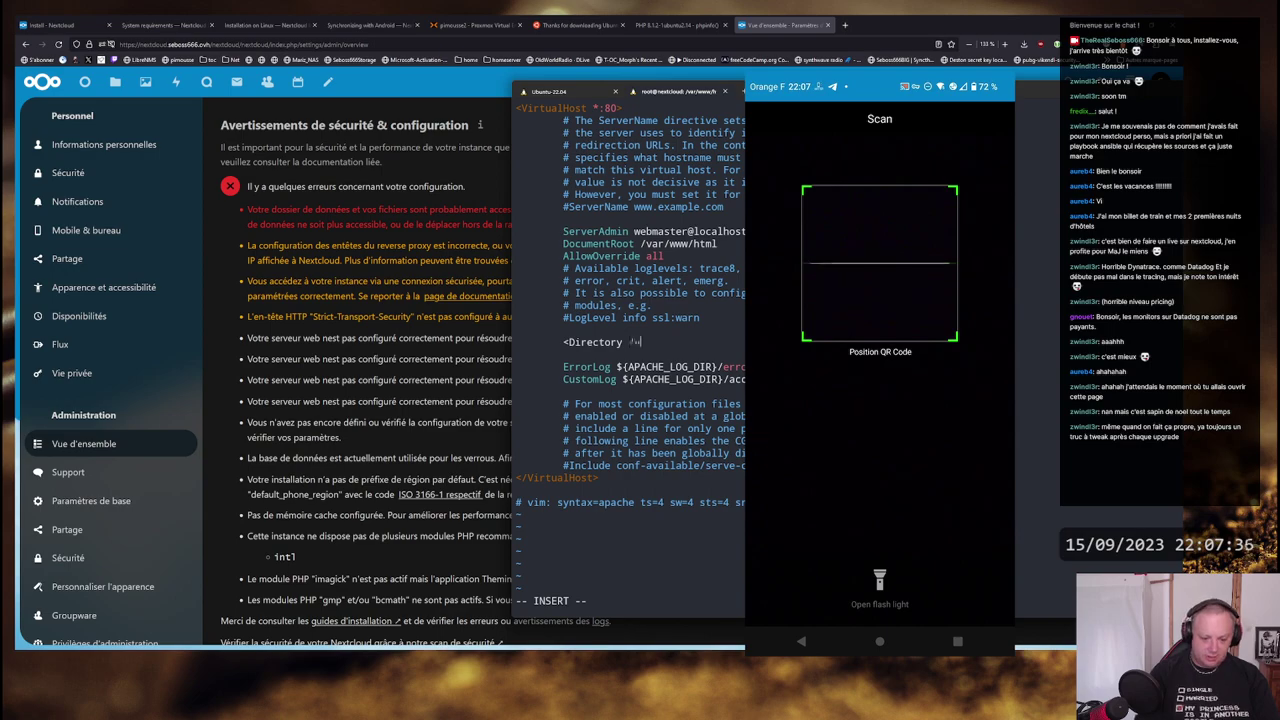
text(ar/www/html>)
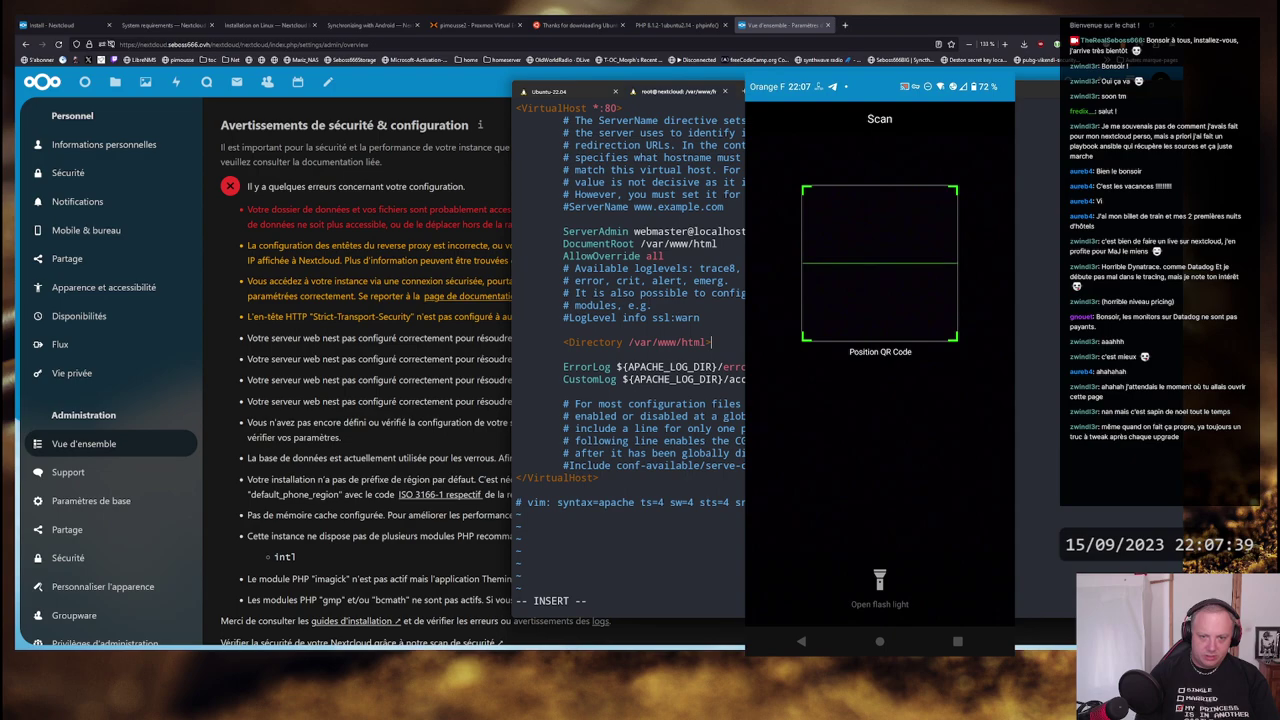
key(Return)
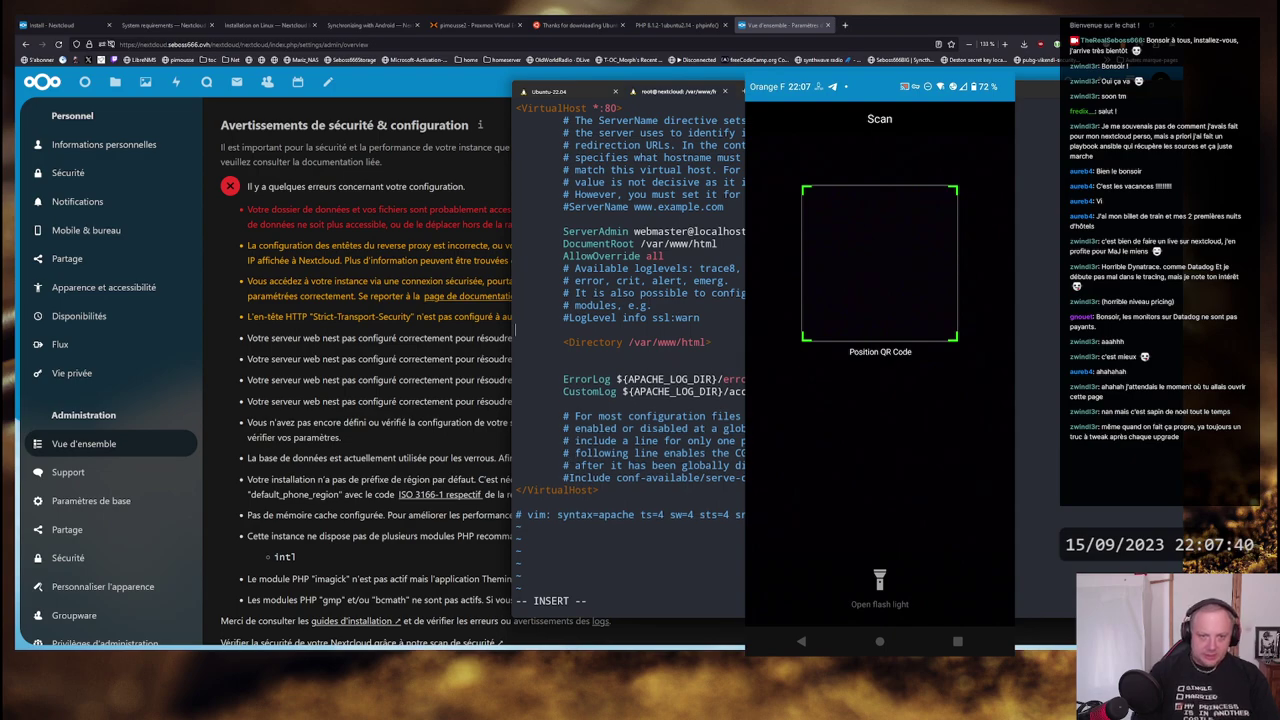
key(Escape)
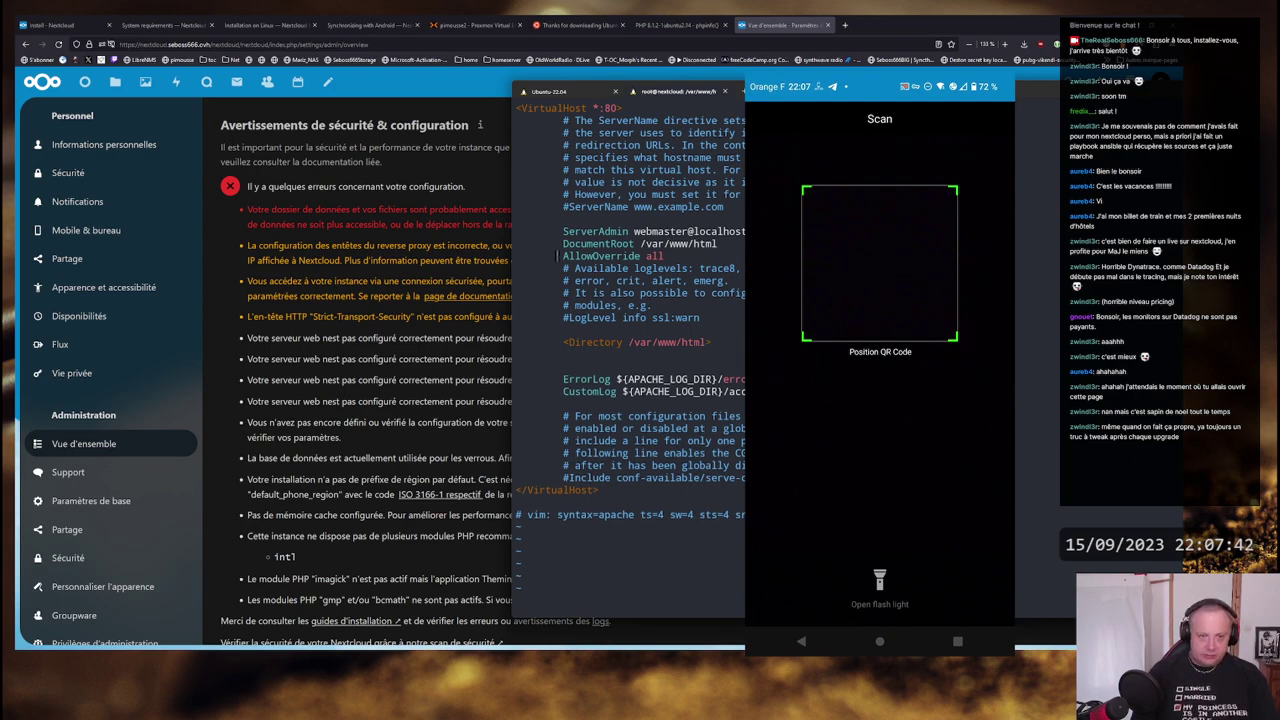
key(d)
key(d)
key(j)
key(j)
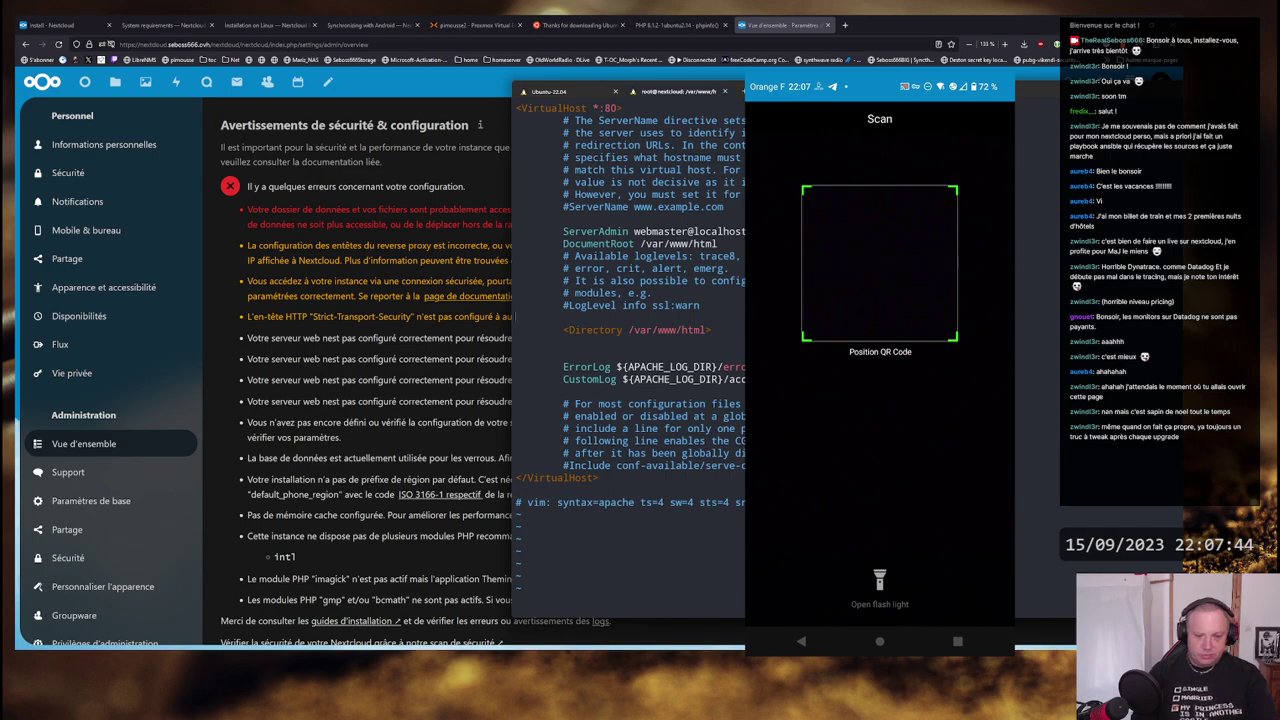
key(u)
- Close the block with </Directory>, save the file, and run apachectl configtest
text(ide all)
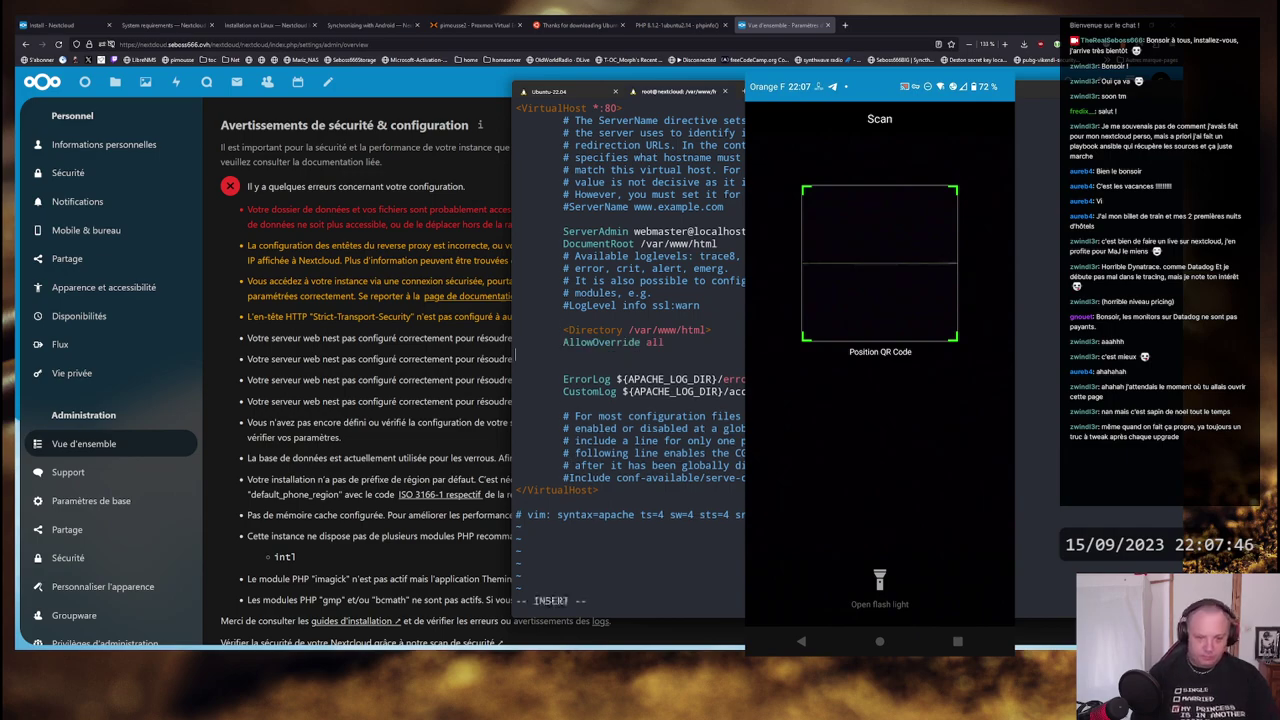
text(</Direct)
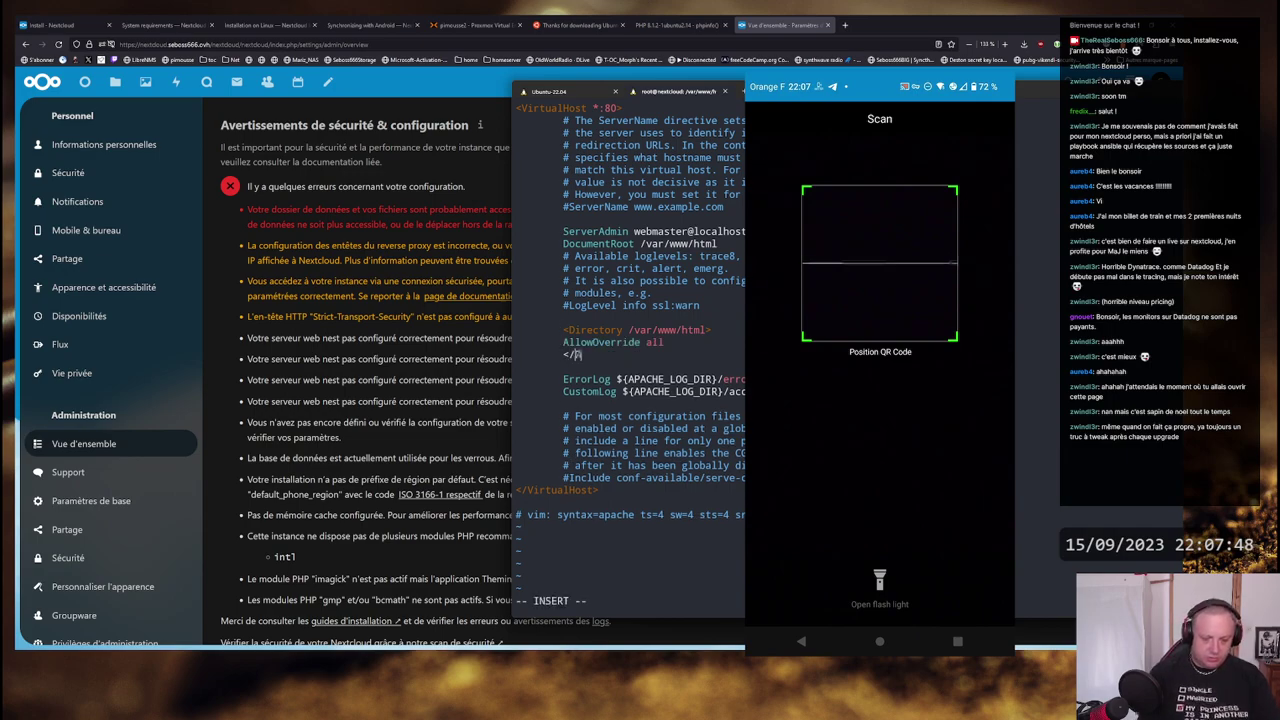
text(ory>)
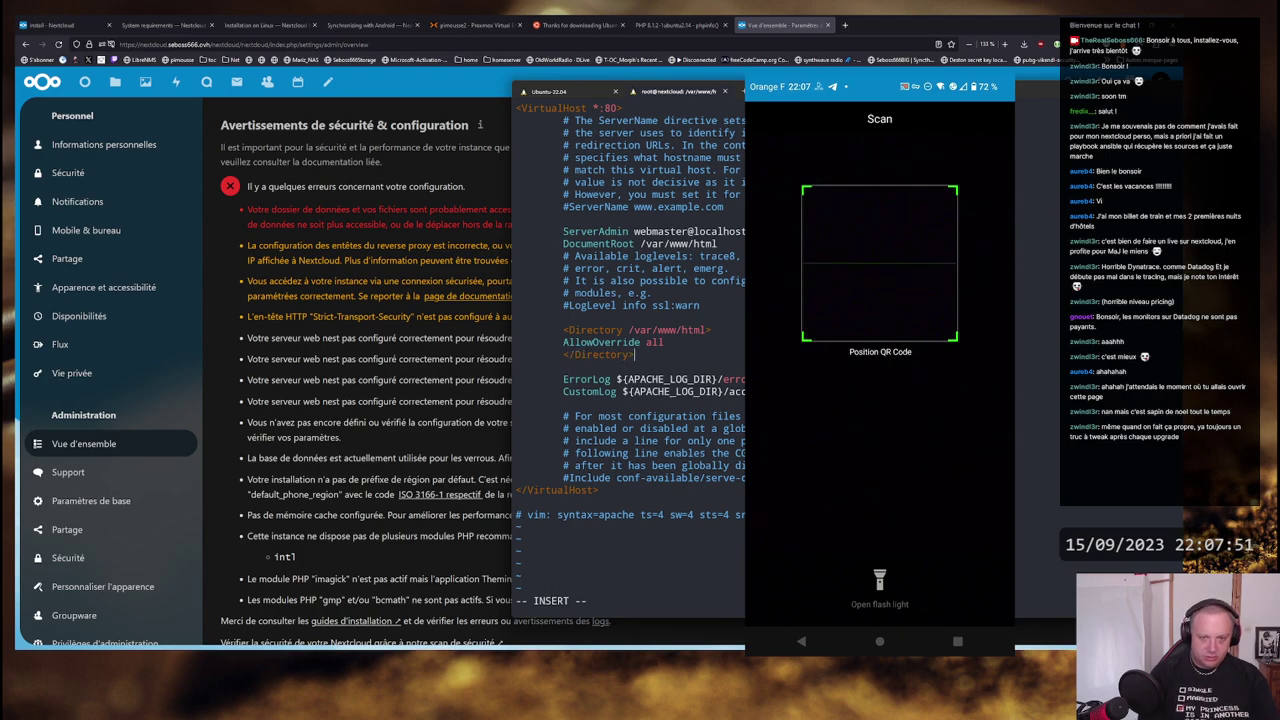
key(Escape)
text(:wq)
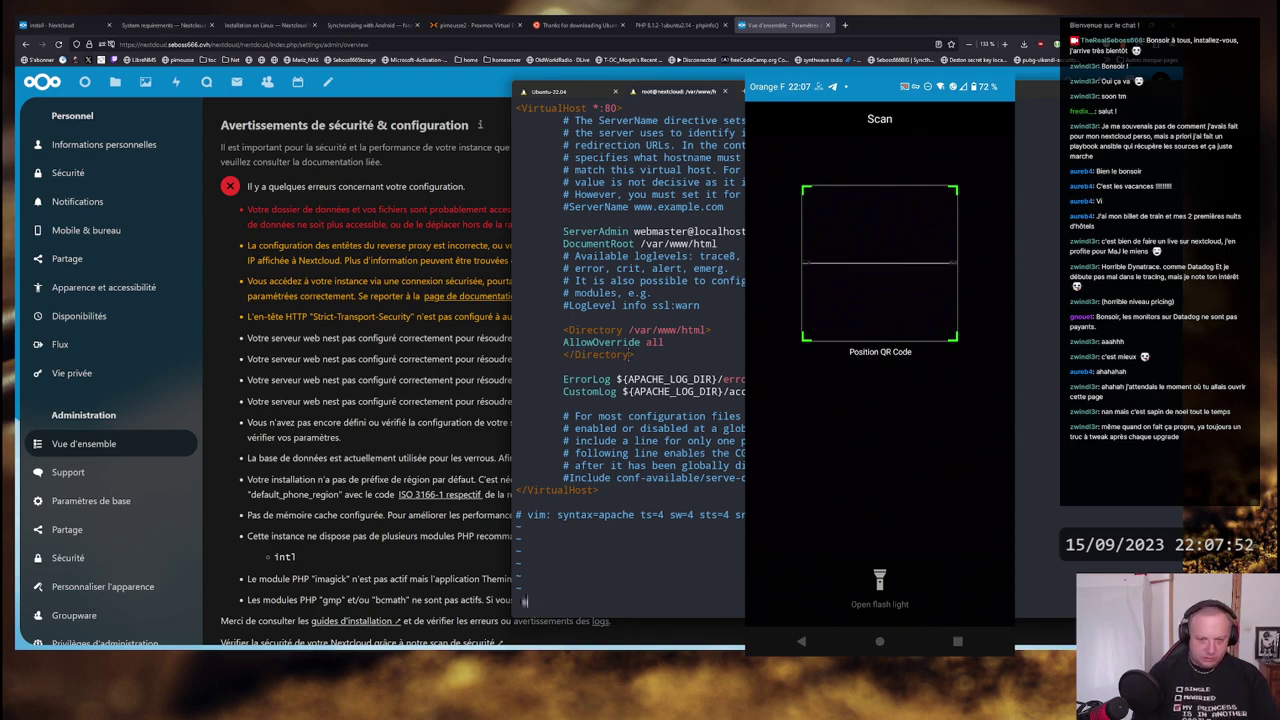
key(Return)
key(Up)
key(Return)
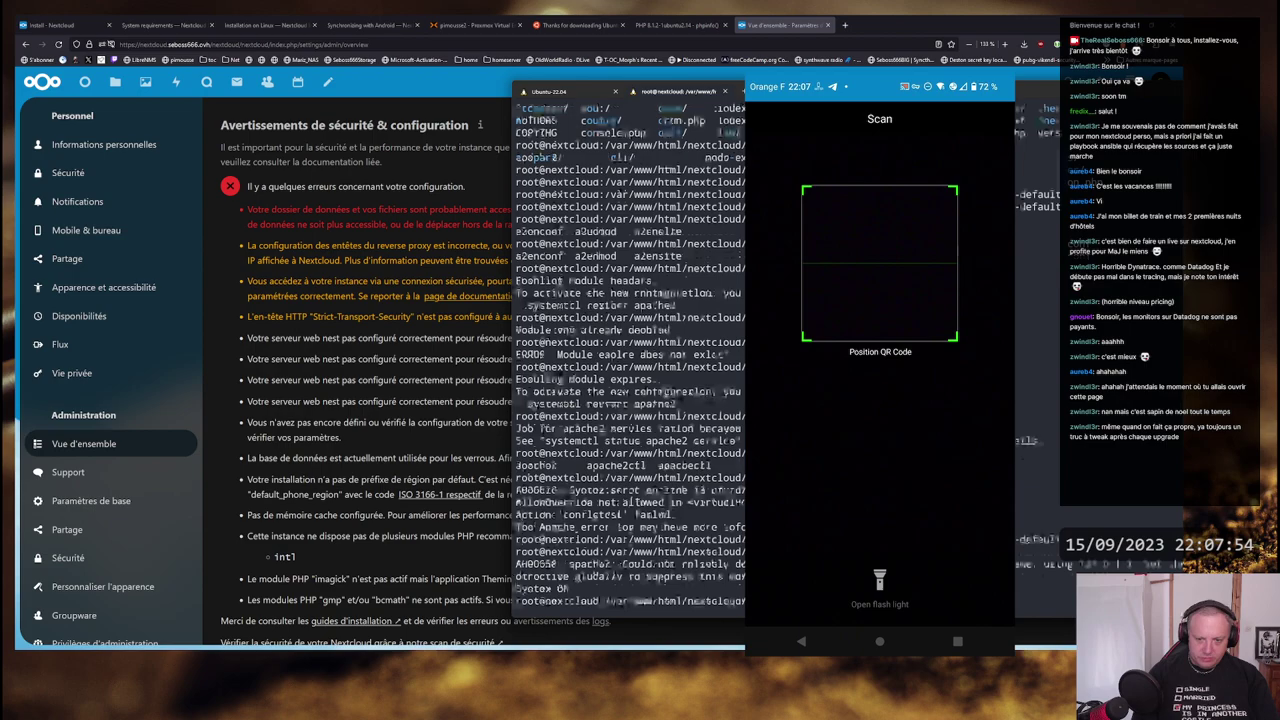
- Rerun systemctl restart apache2 from history and reload the Nextcloud admin overview
key(ctrl+r)
text(sys)
key(Return)
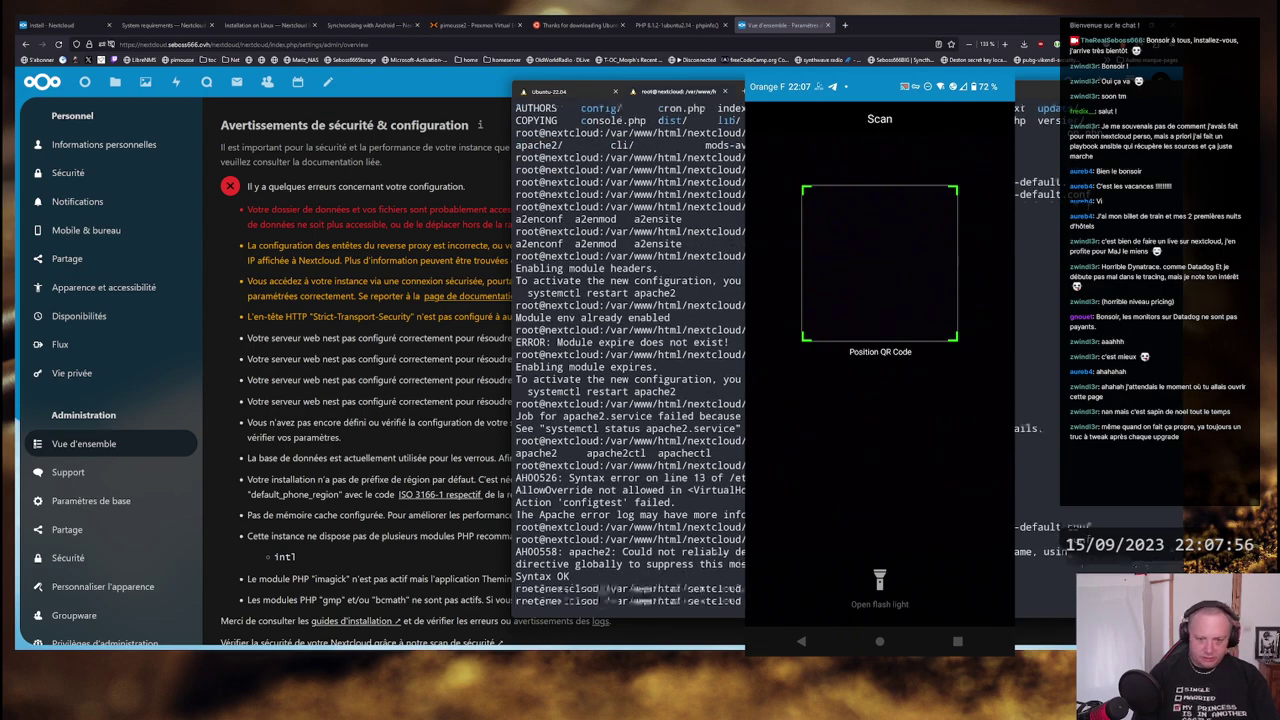
click(354, 280)
key(F5)
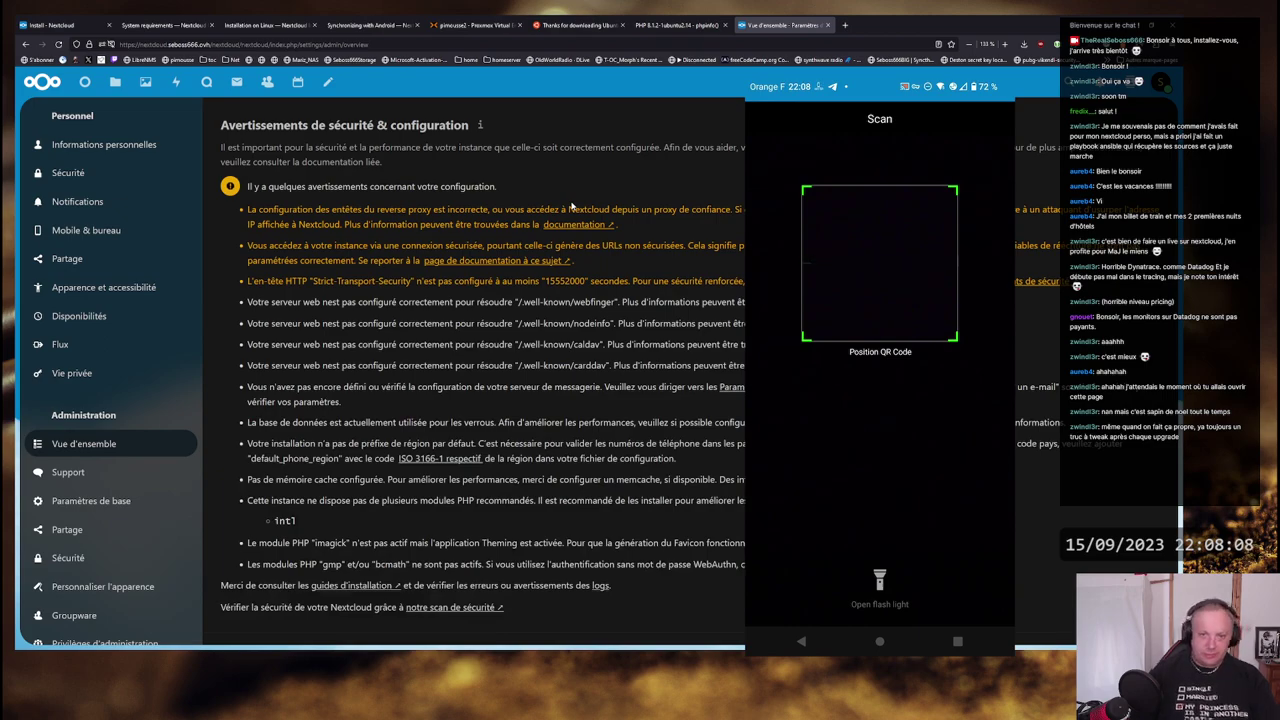
- Add 'SetEnv HTTPS on' below the ServerName comment in 000-default.conf and save
key(alt+Tab)
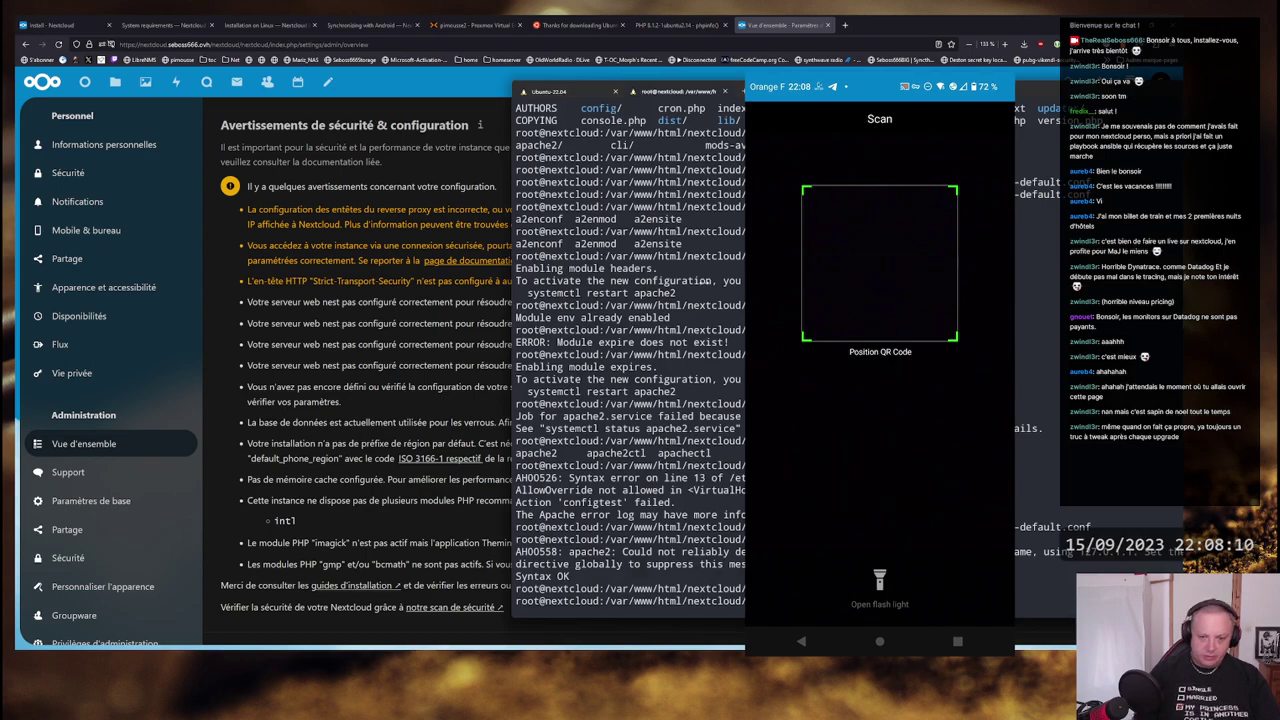
key(Up)
key(Return)
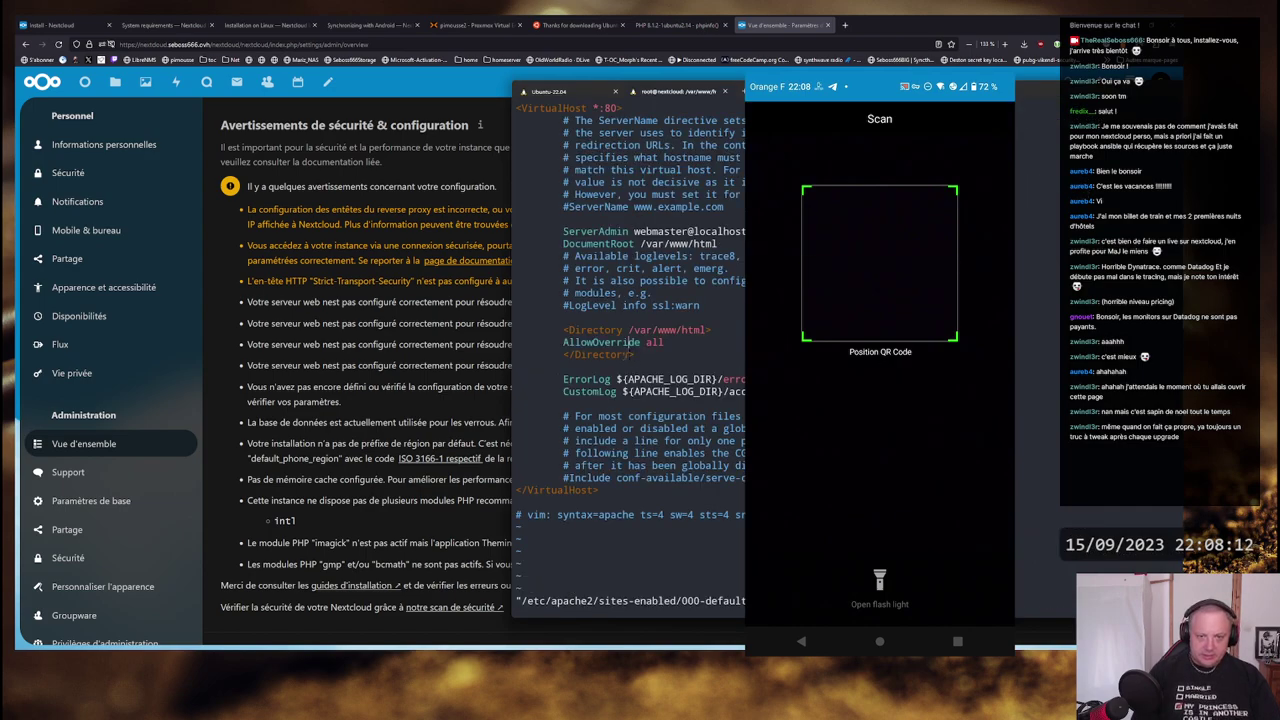
click(630, 243)
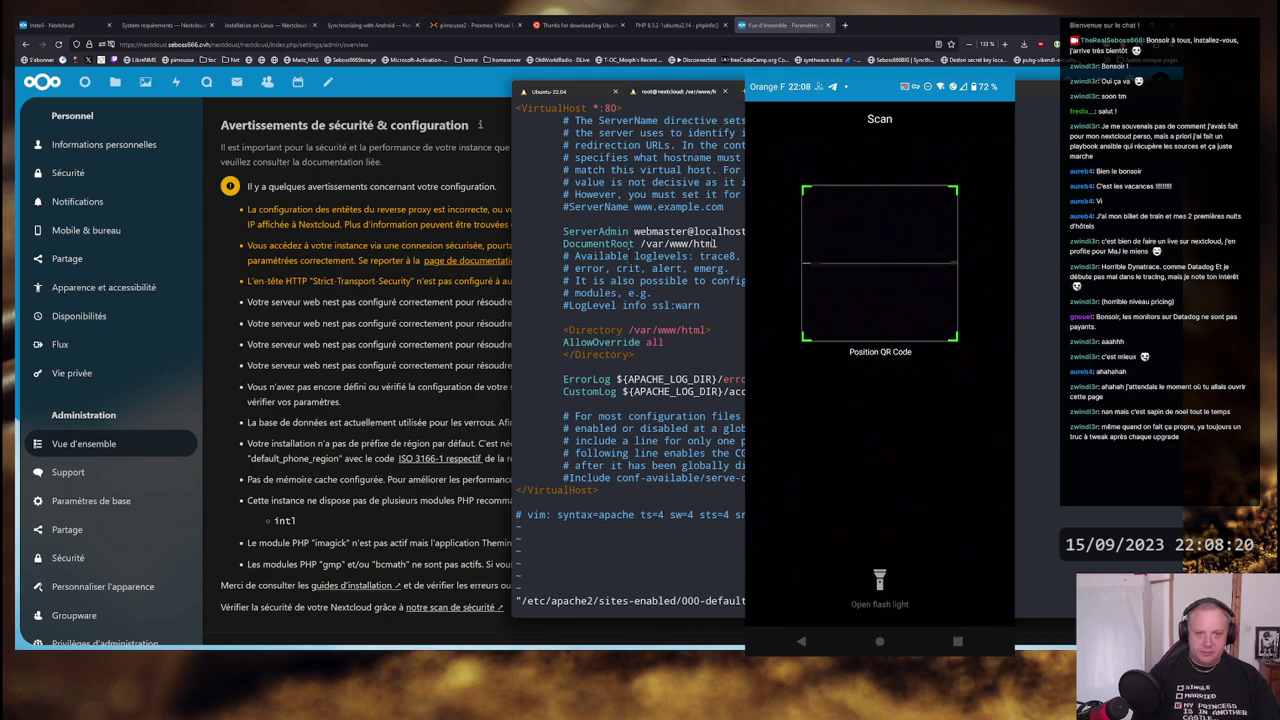
key(i)
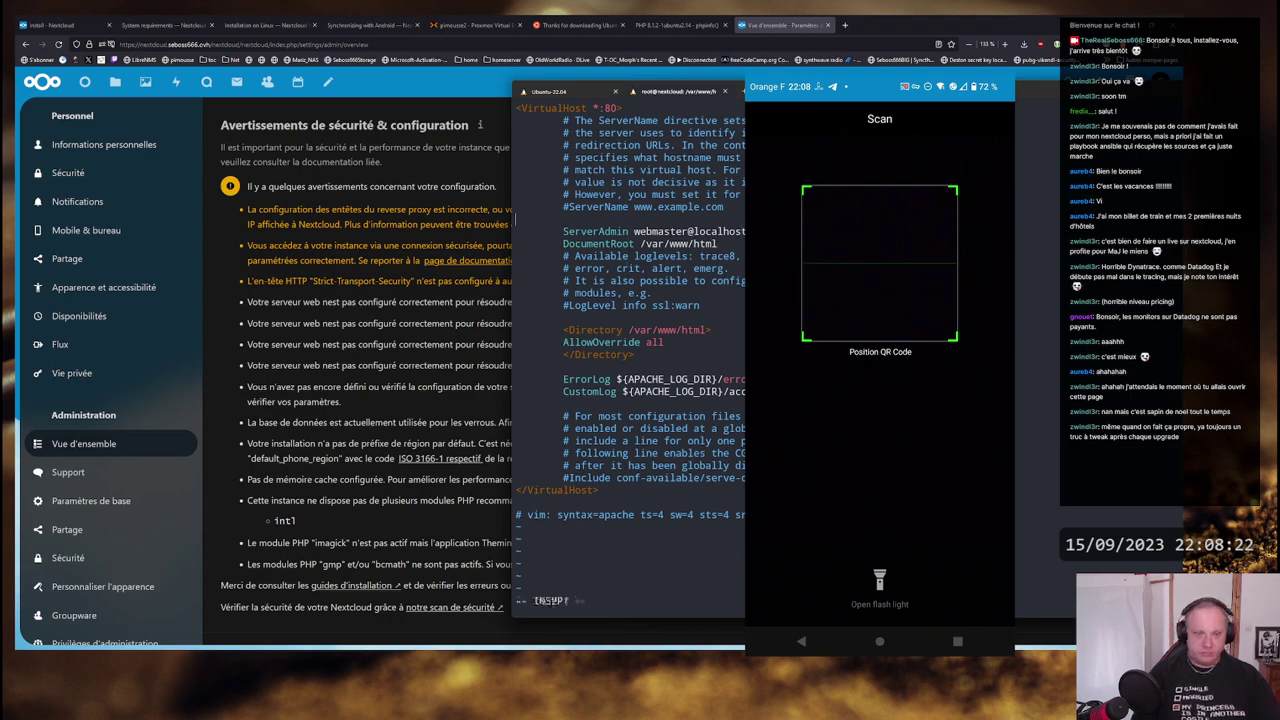
text(S)
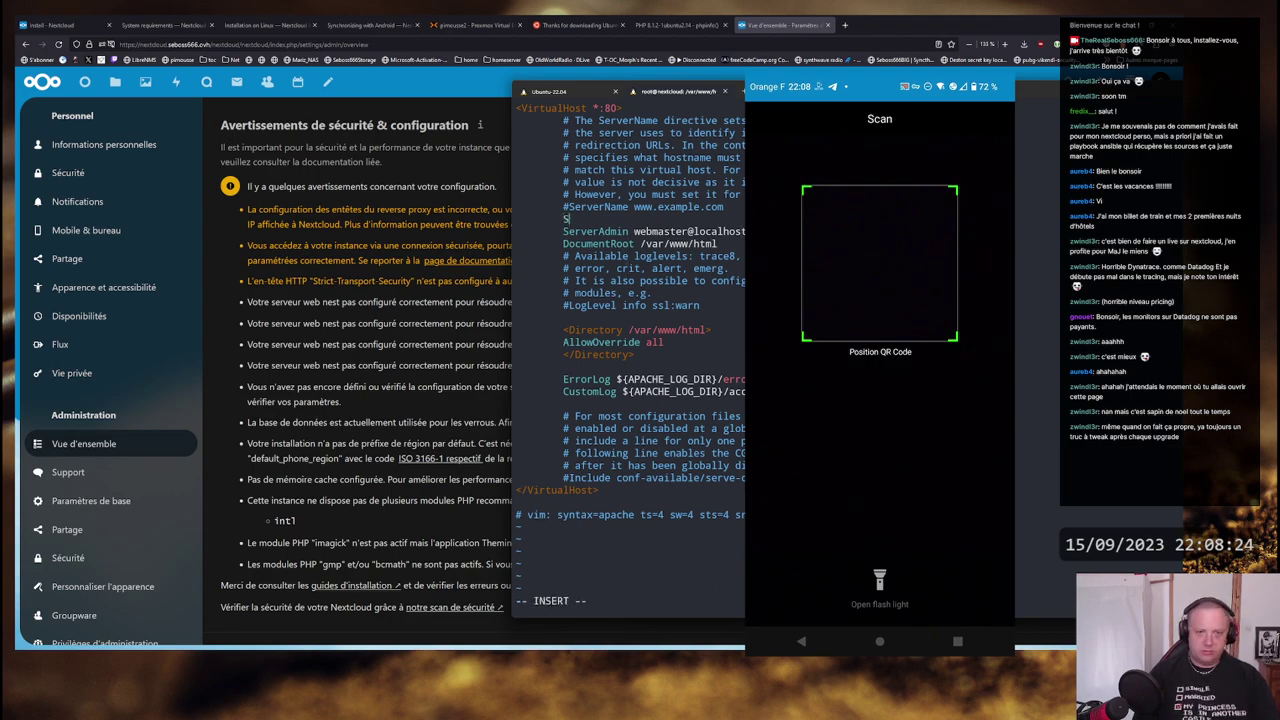
text(etEnv )
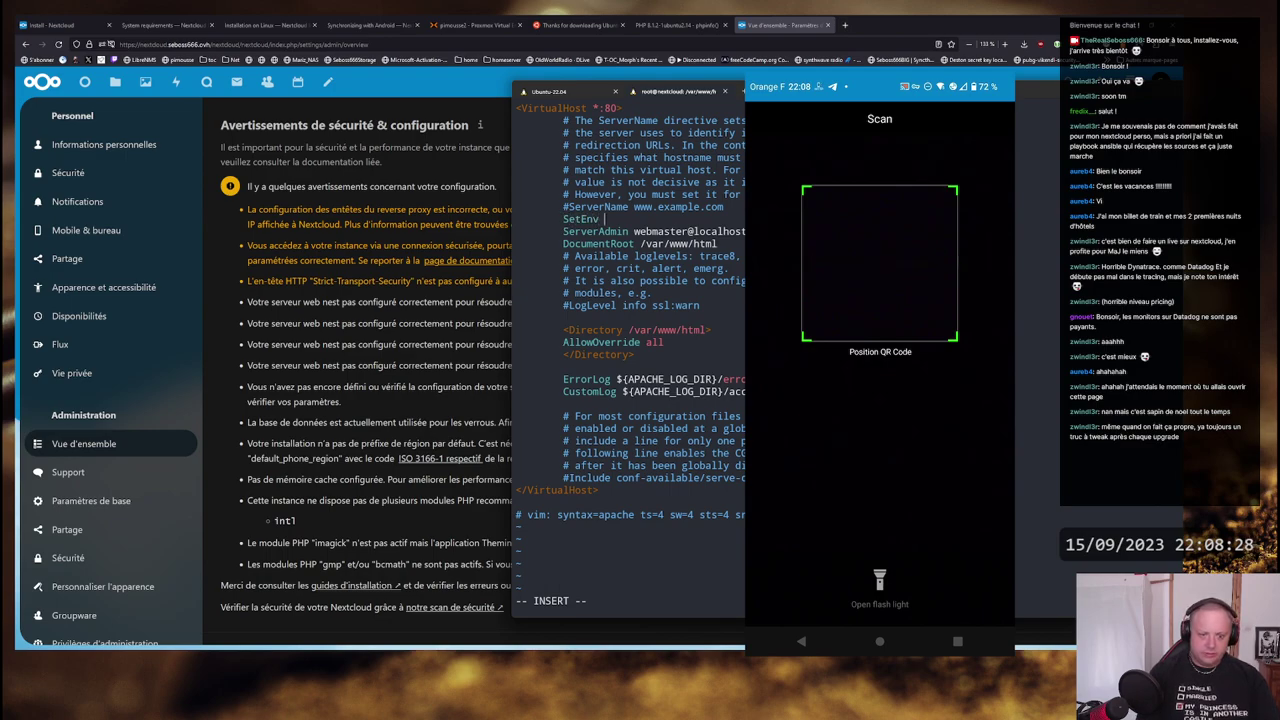
text(HTTPS on)
key(Escape)
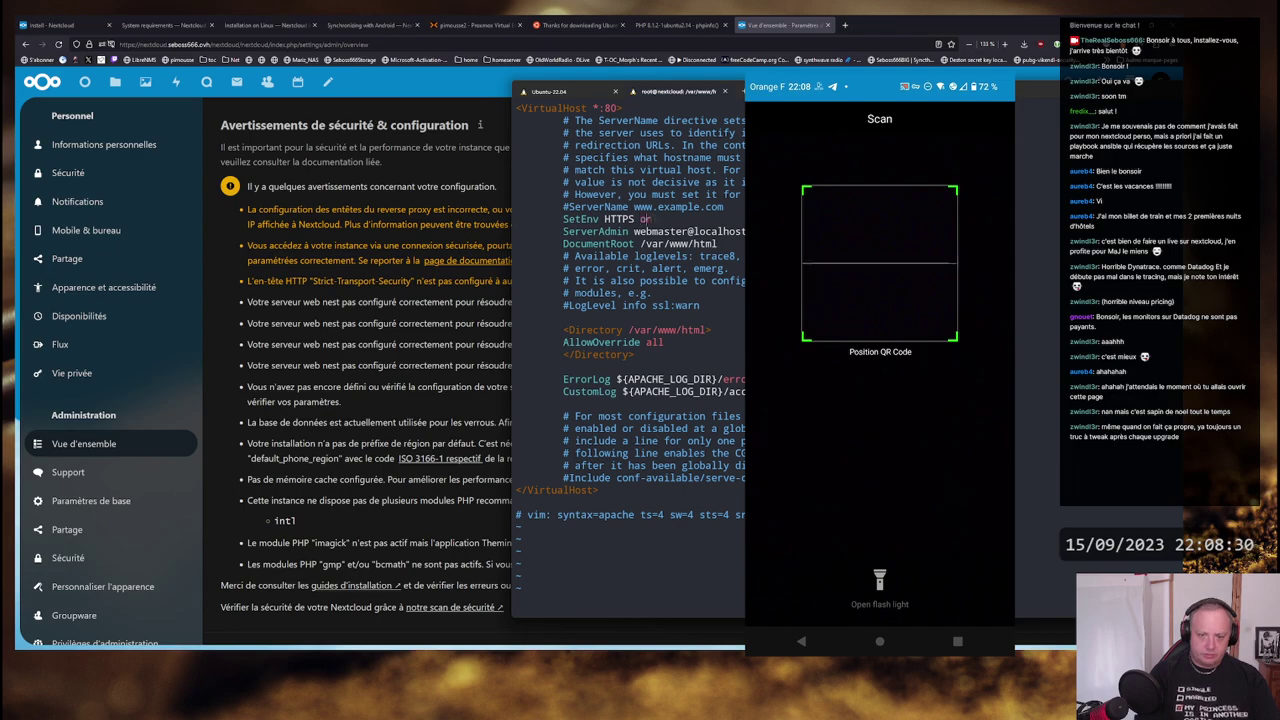
text(:wq)
key(Return)
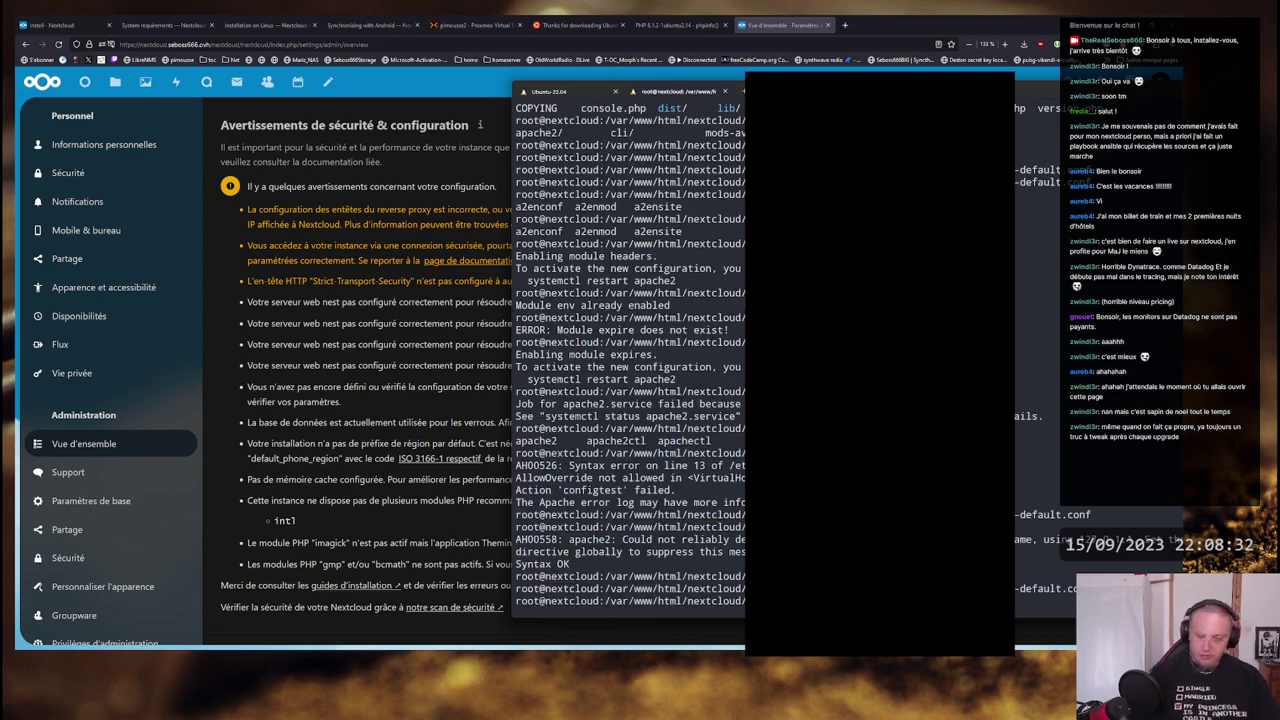
- Run apachectl configtest from history, then restart Apache
key(ctrl+r)
text(conf)
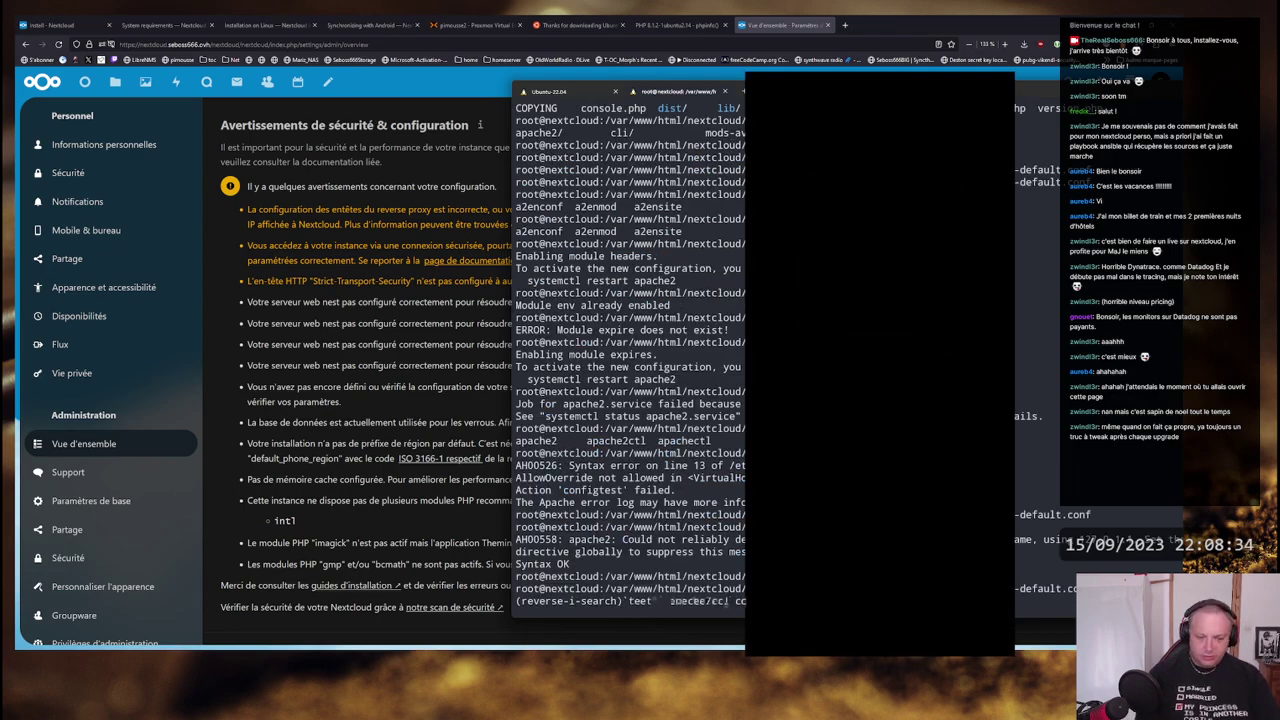
key(Return)
key(ctrl+r)
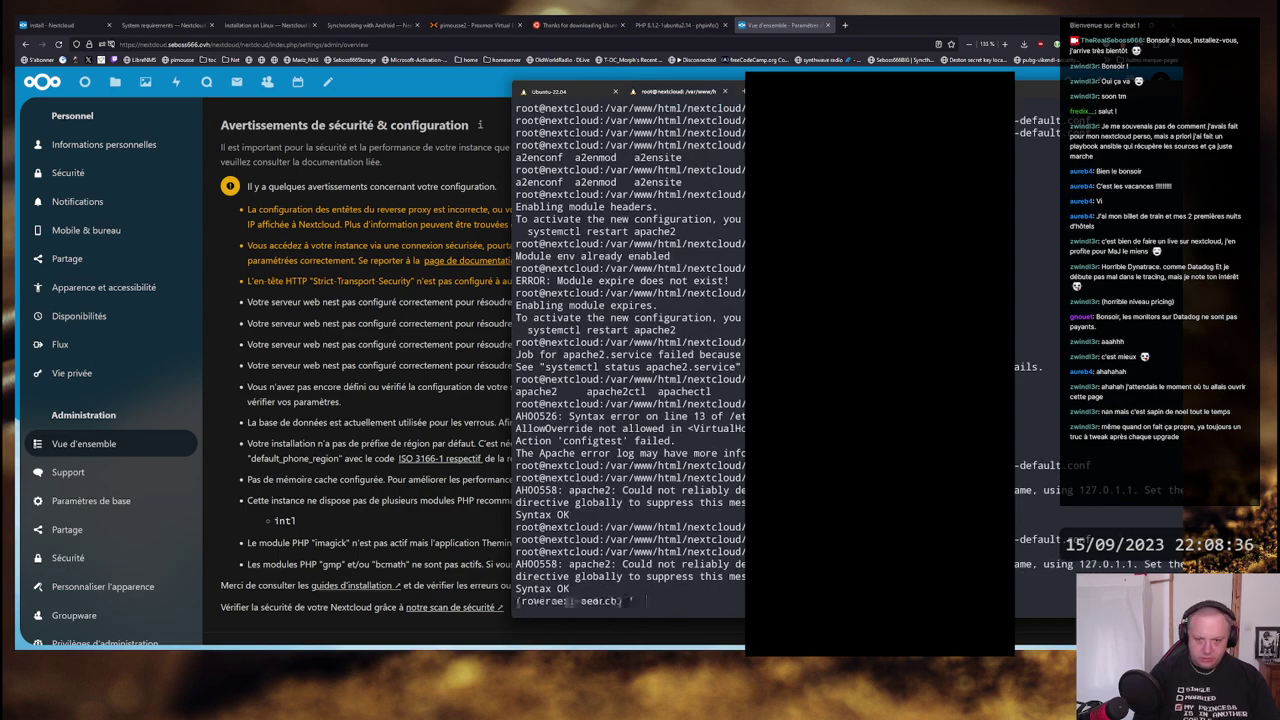
text(res)
key(Return)
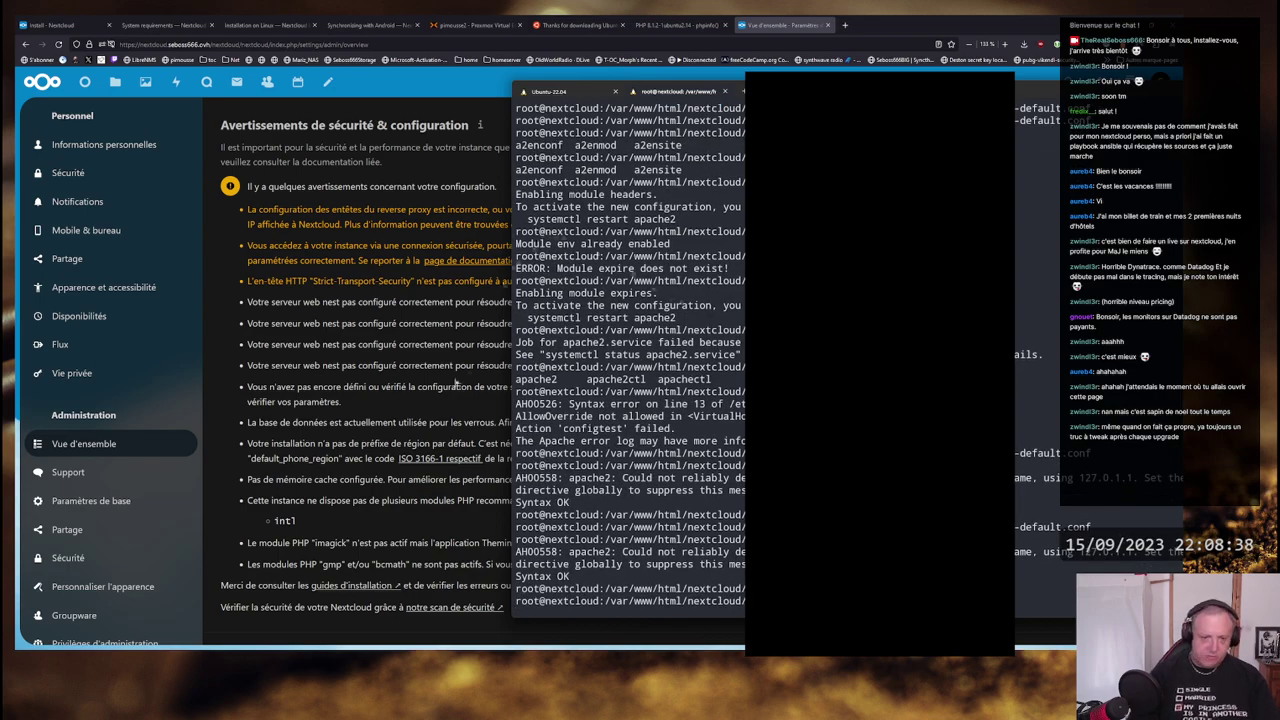
key(alt+Tab)
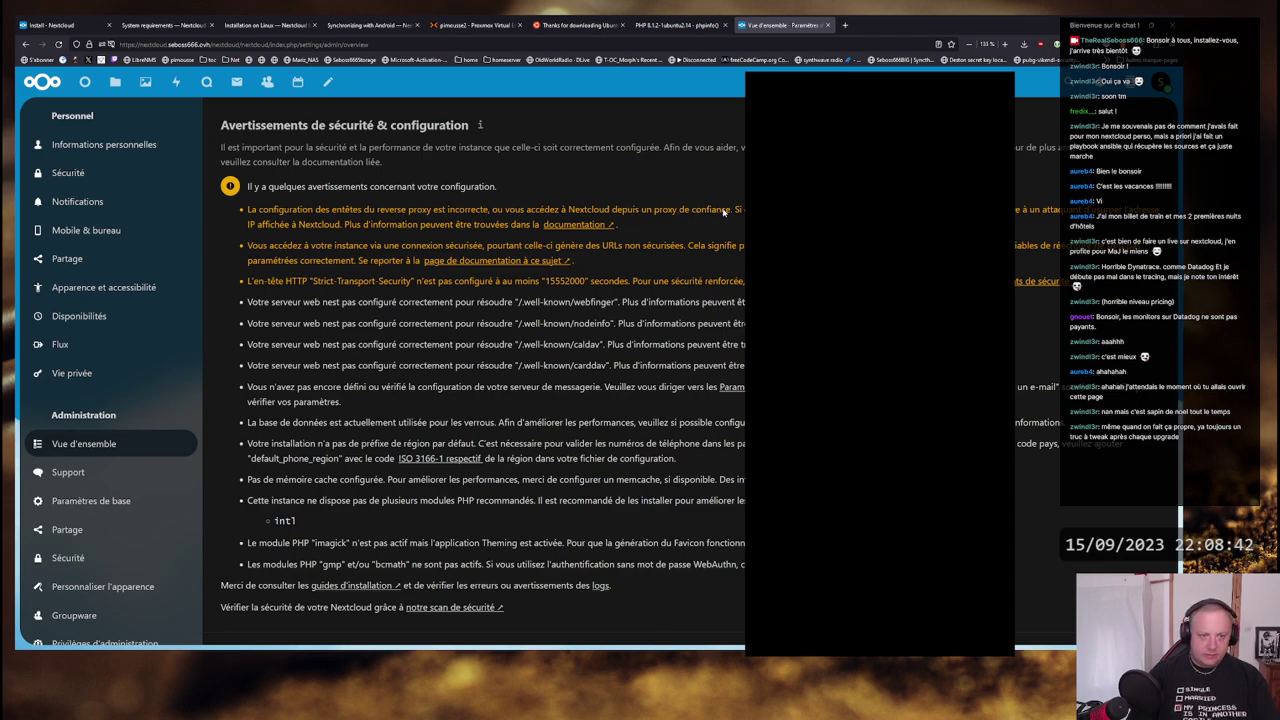
- Reload the admin overview and read the remaining mail server and nodeinfo warnings
key(F5)
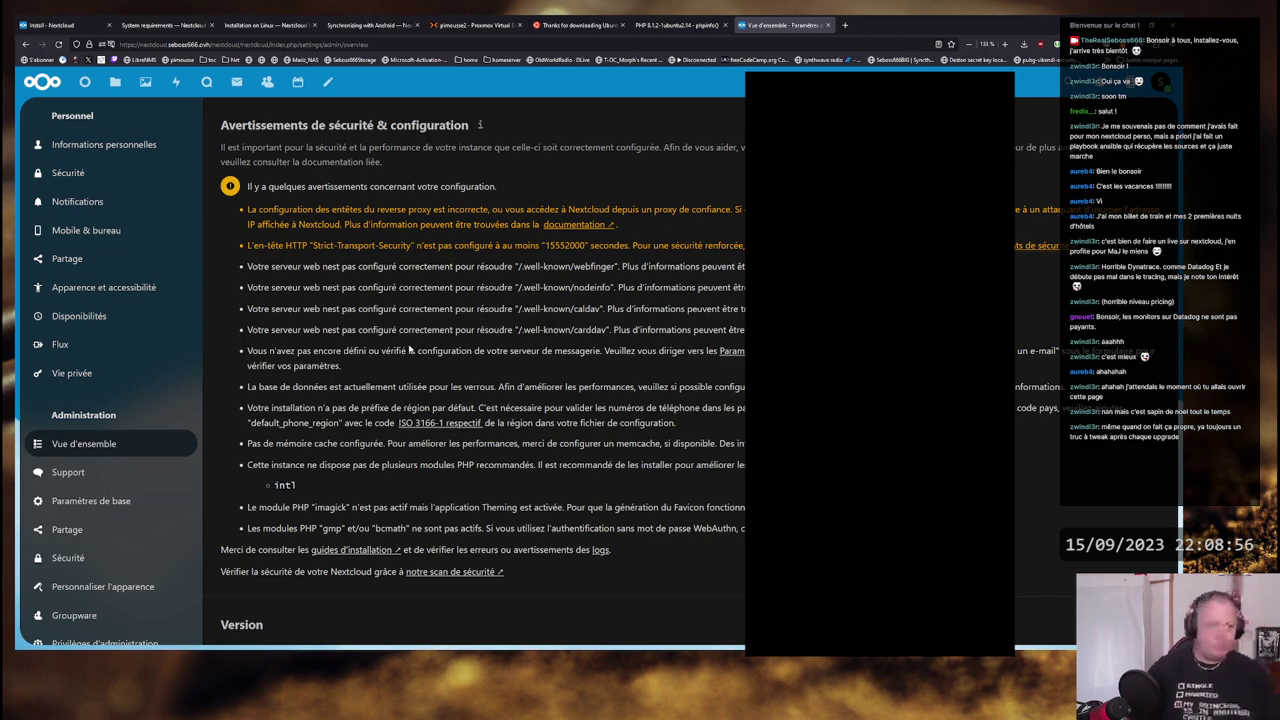
key(alt+Tab)
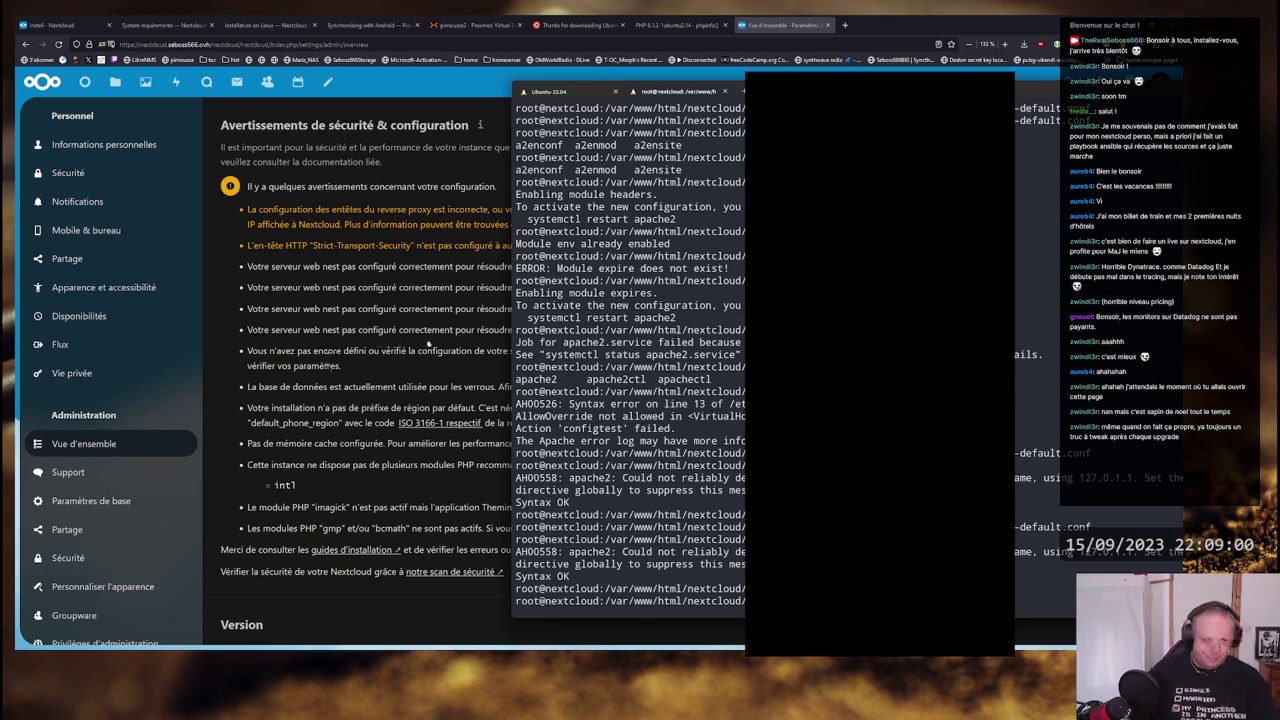
click(428, 343)
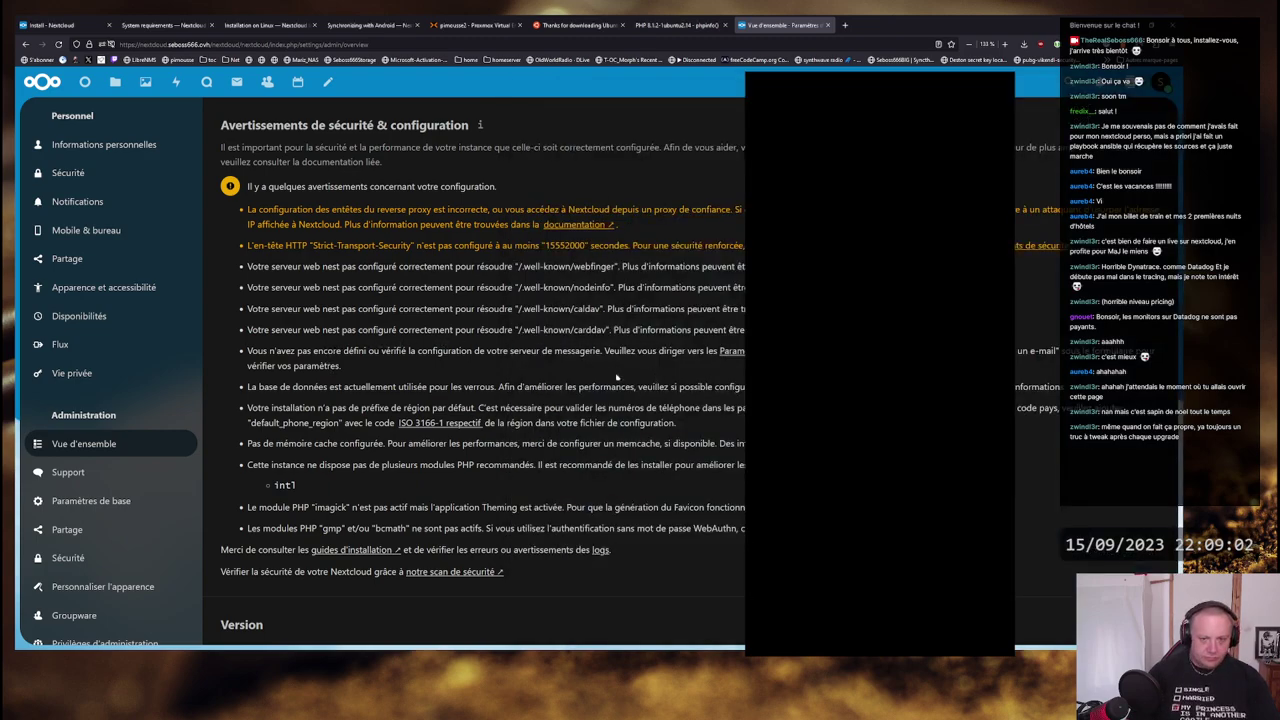
scroll(616, 377, down, 3)
scroll(450, 360, up, 3)
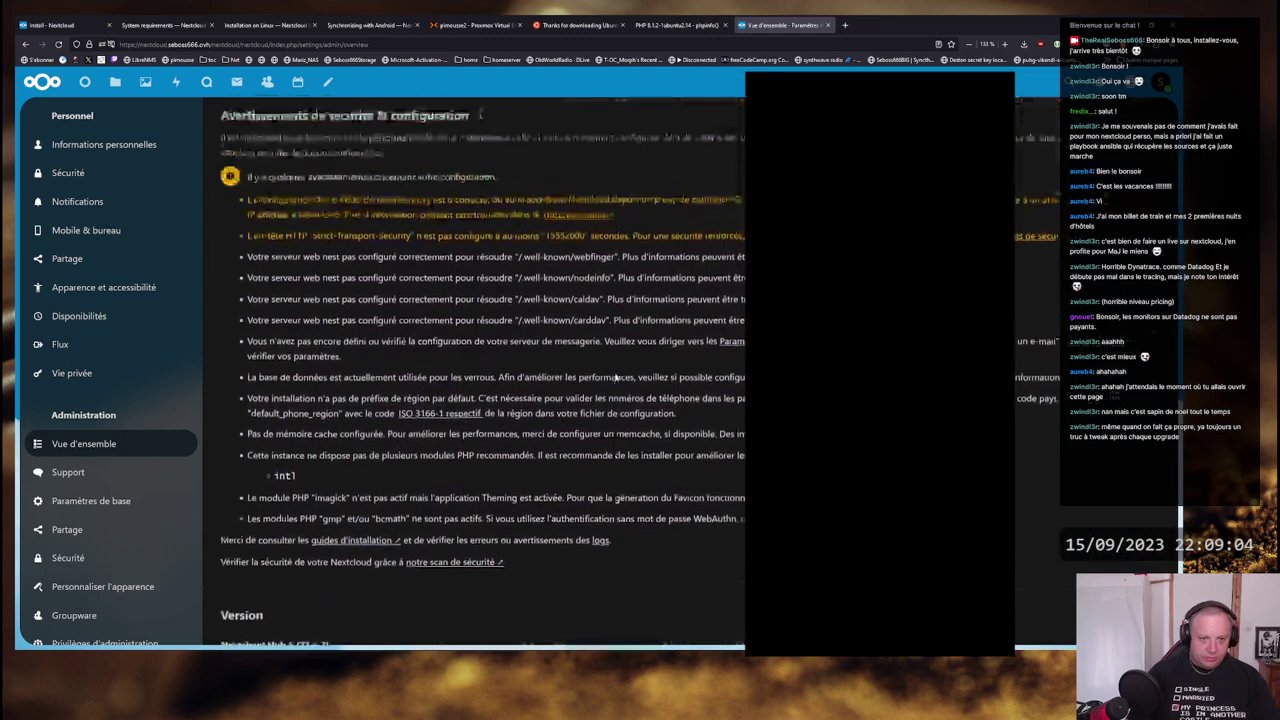
drag(250, 350, 698, 353)
click(695, 353)
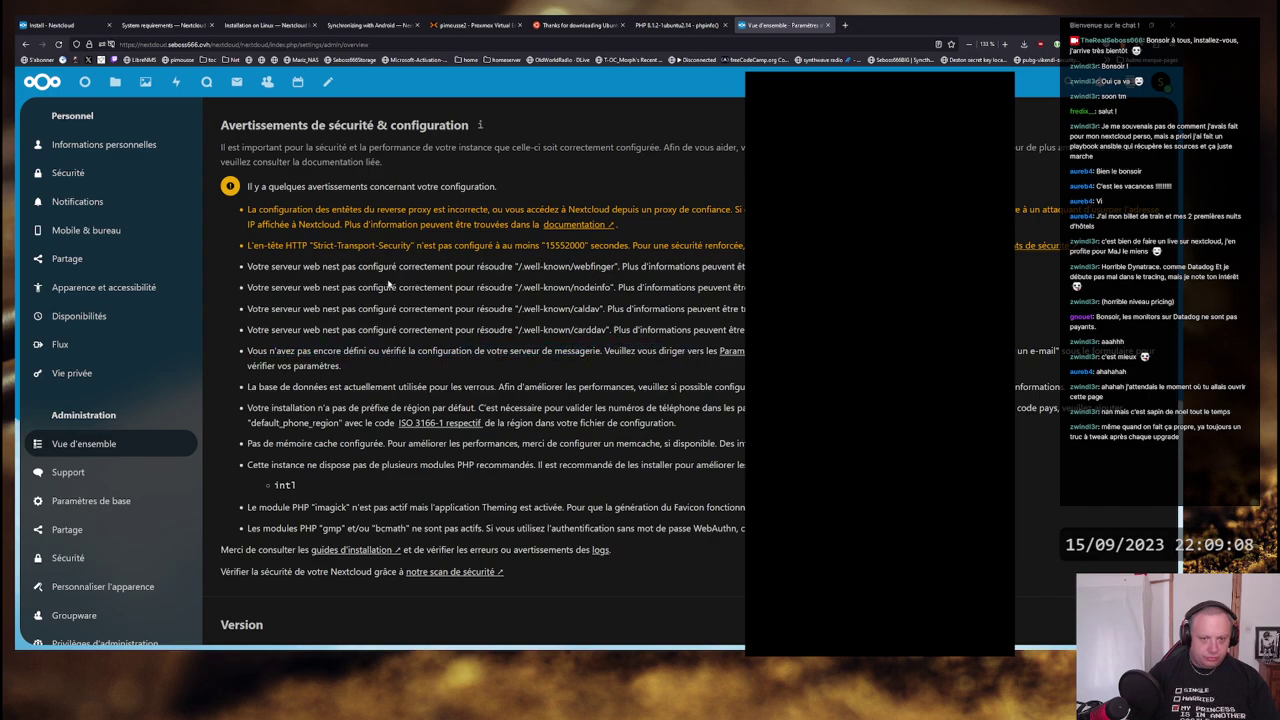
drag(261, 288, 517, 289)
click(555, 297)
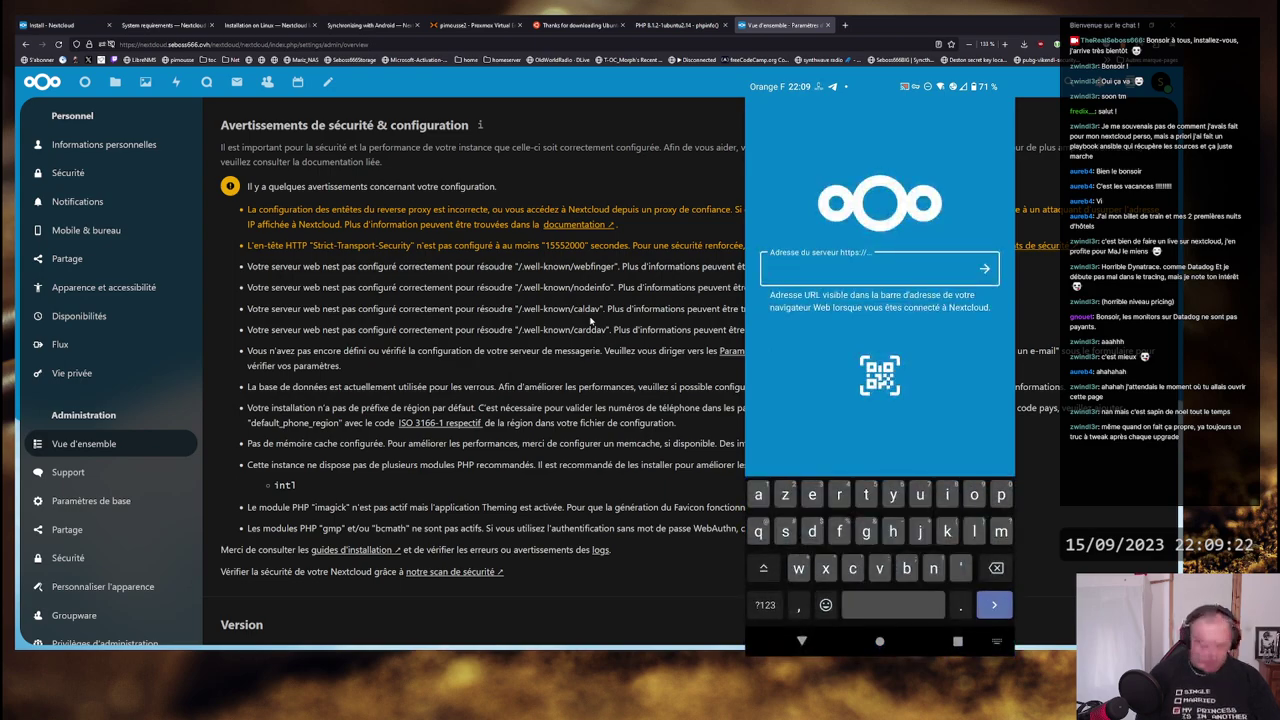
- Enter the server's HTTPS address ending in /nextcloud/ in the Android app and connect
text(https)
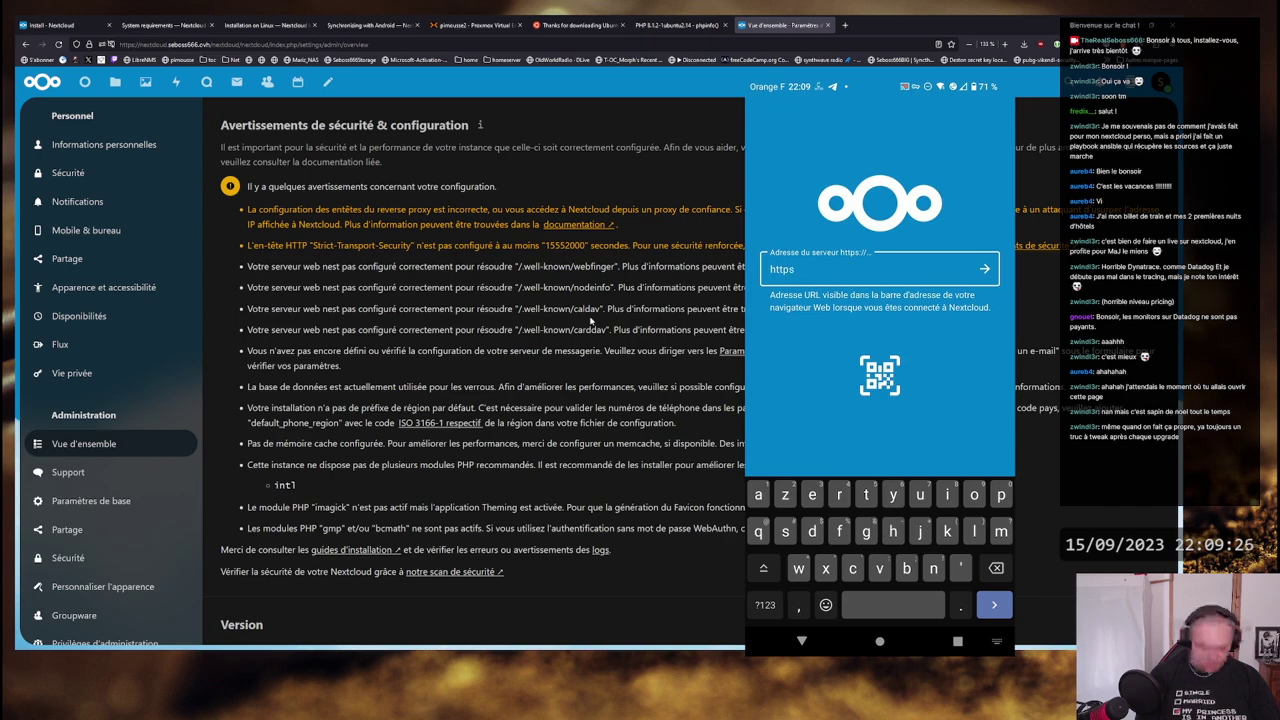
text(:)
text(:)
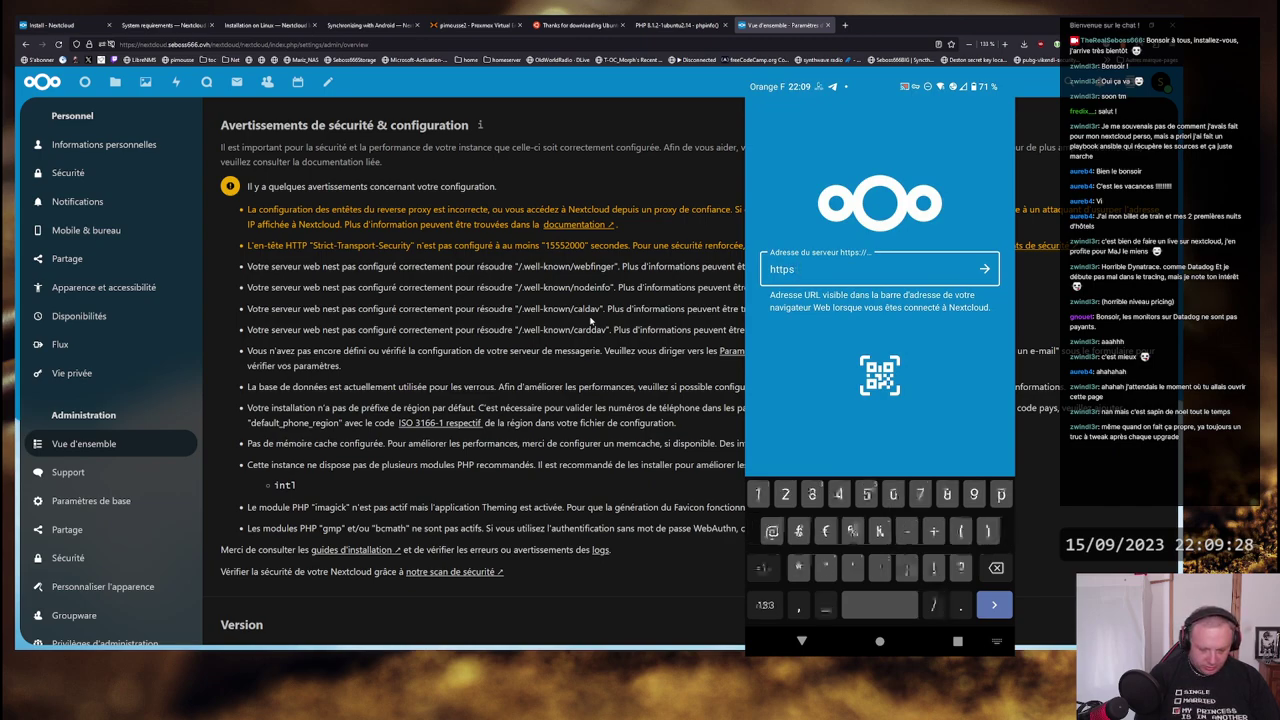
text(//)
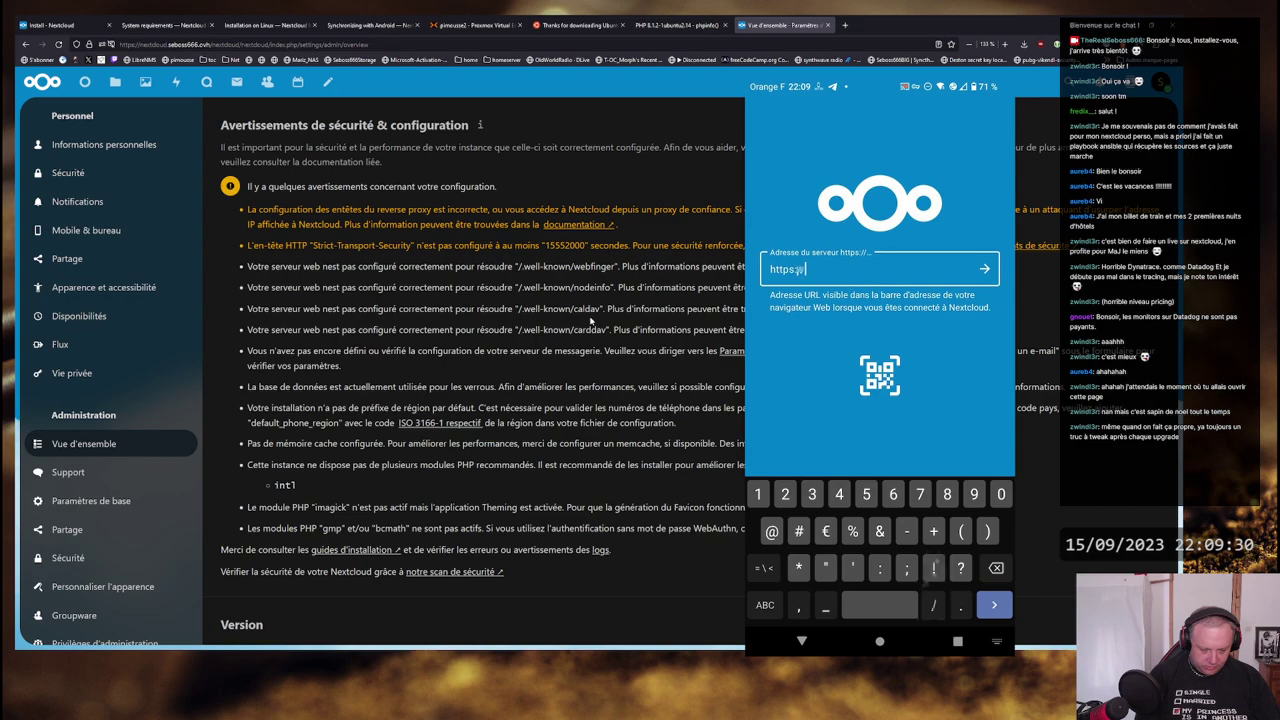
text(nextcl)
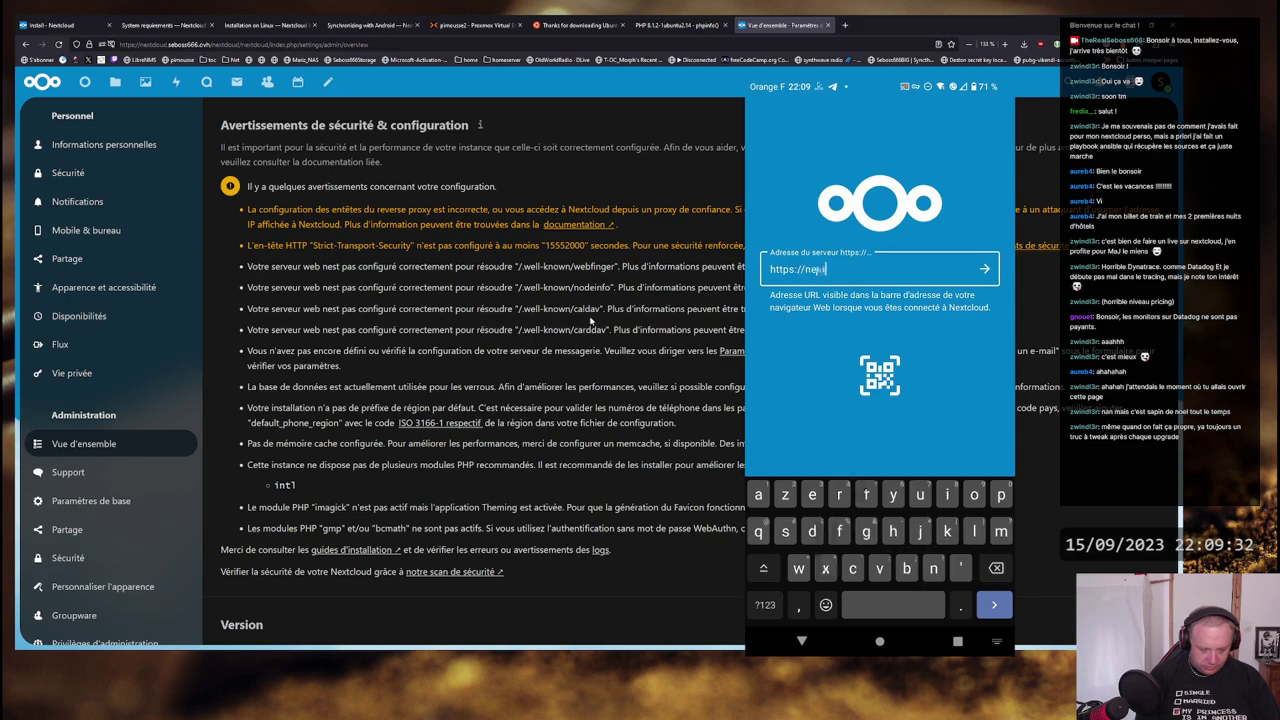
text(oud.s)
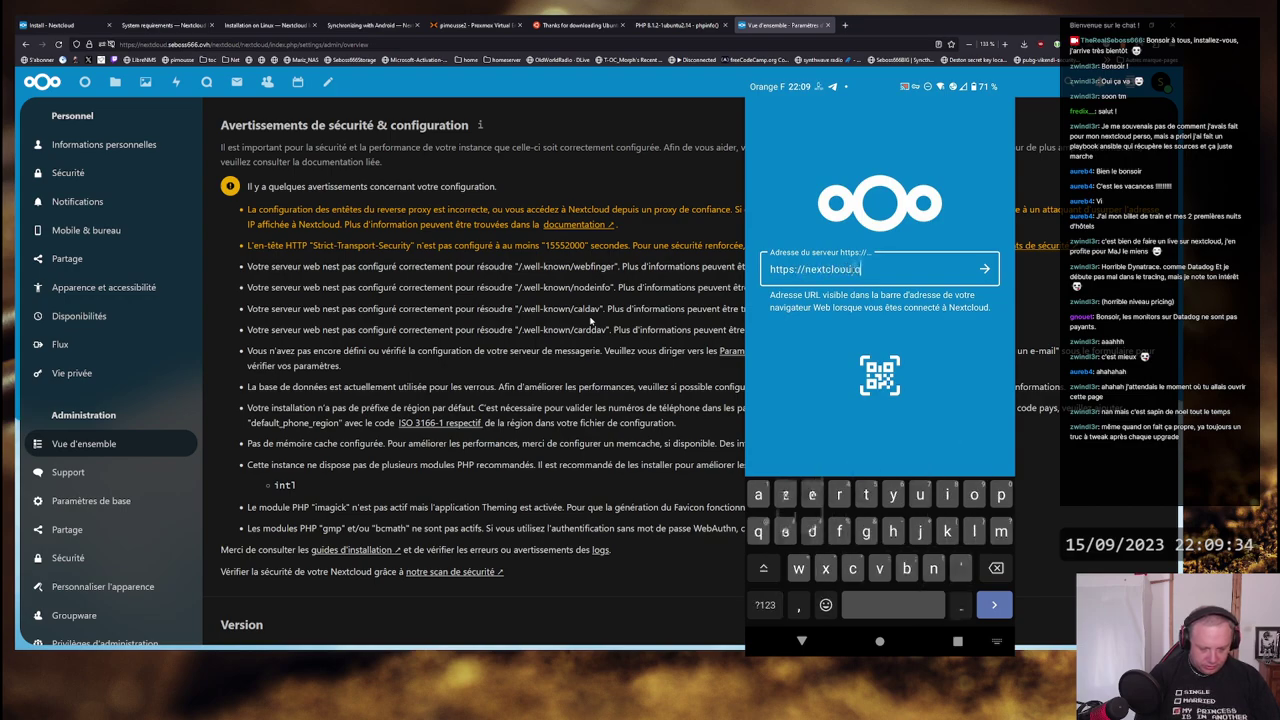
text(eboss666)
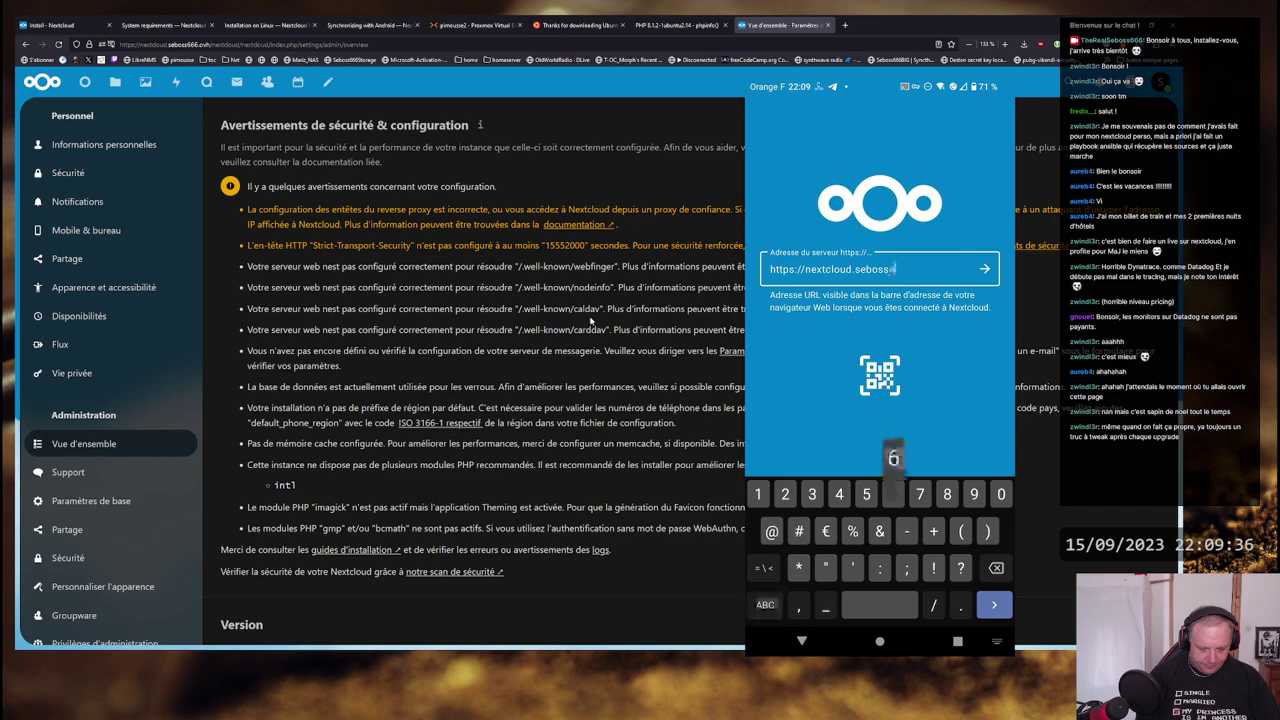
text(.ovh)
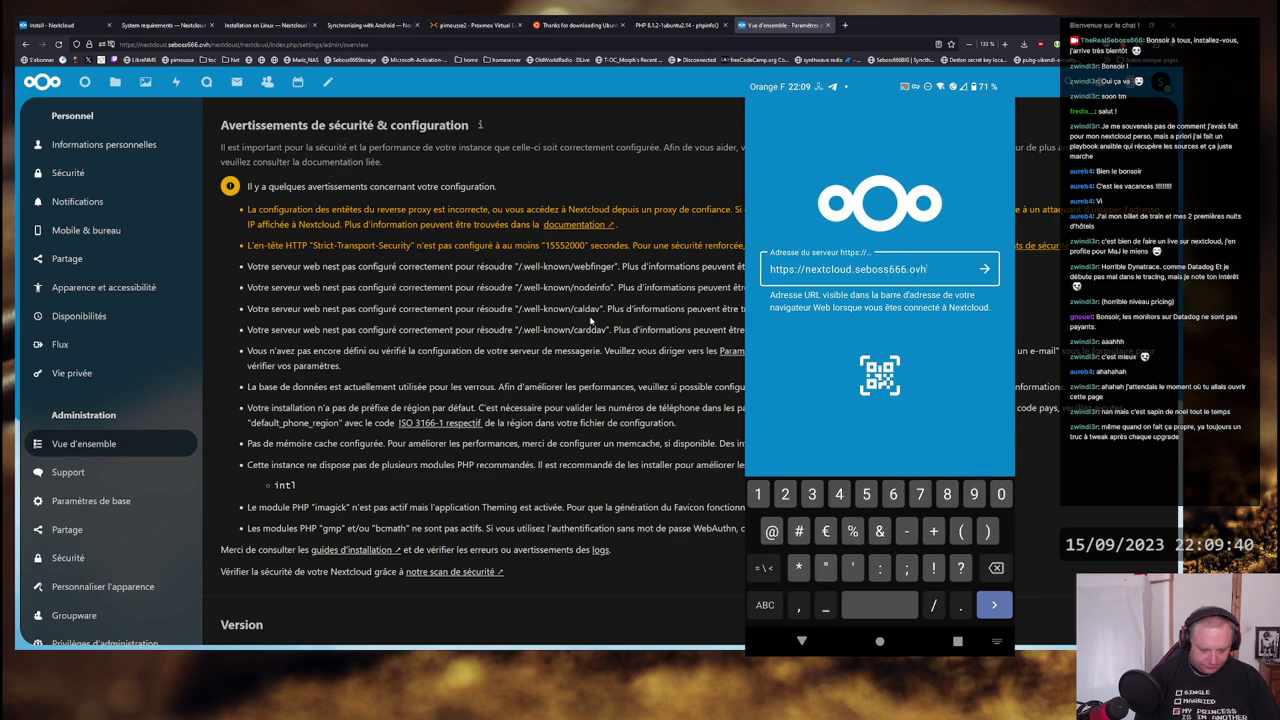
text(/)
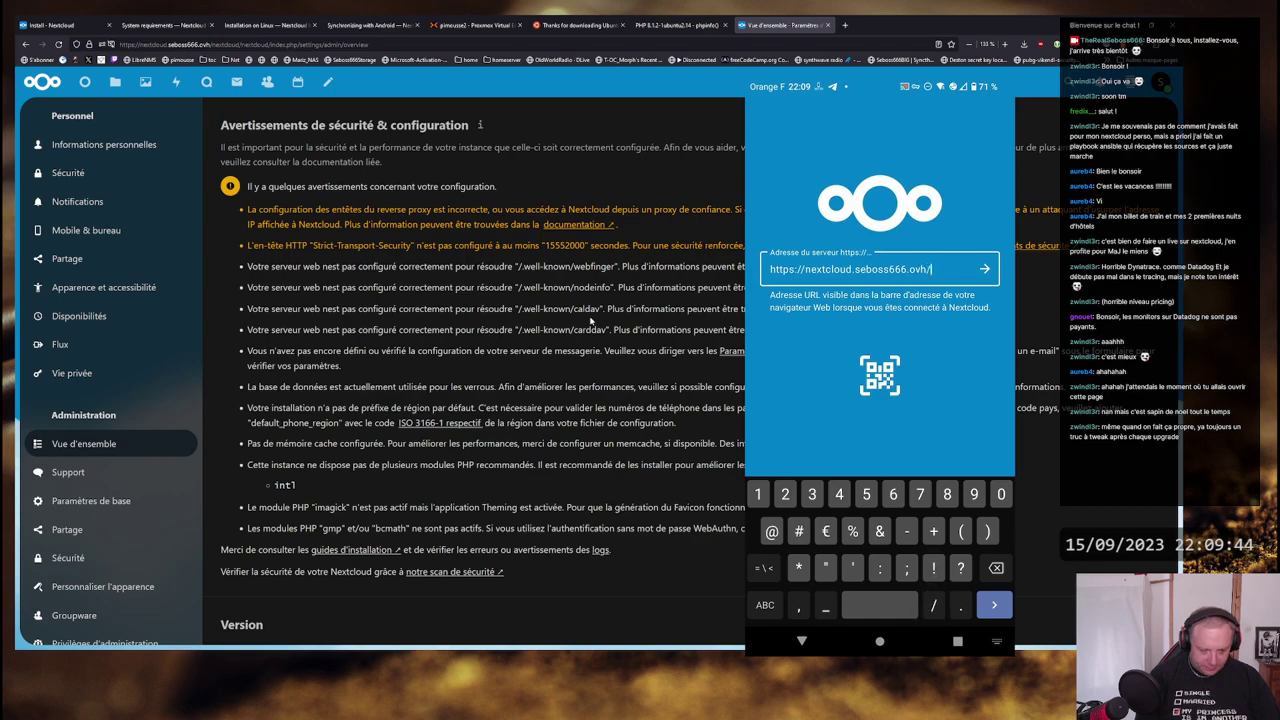
text(novi)
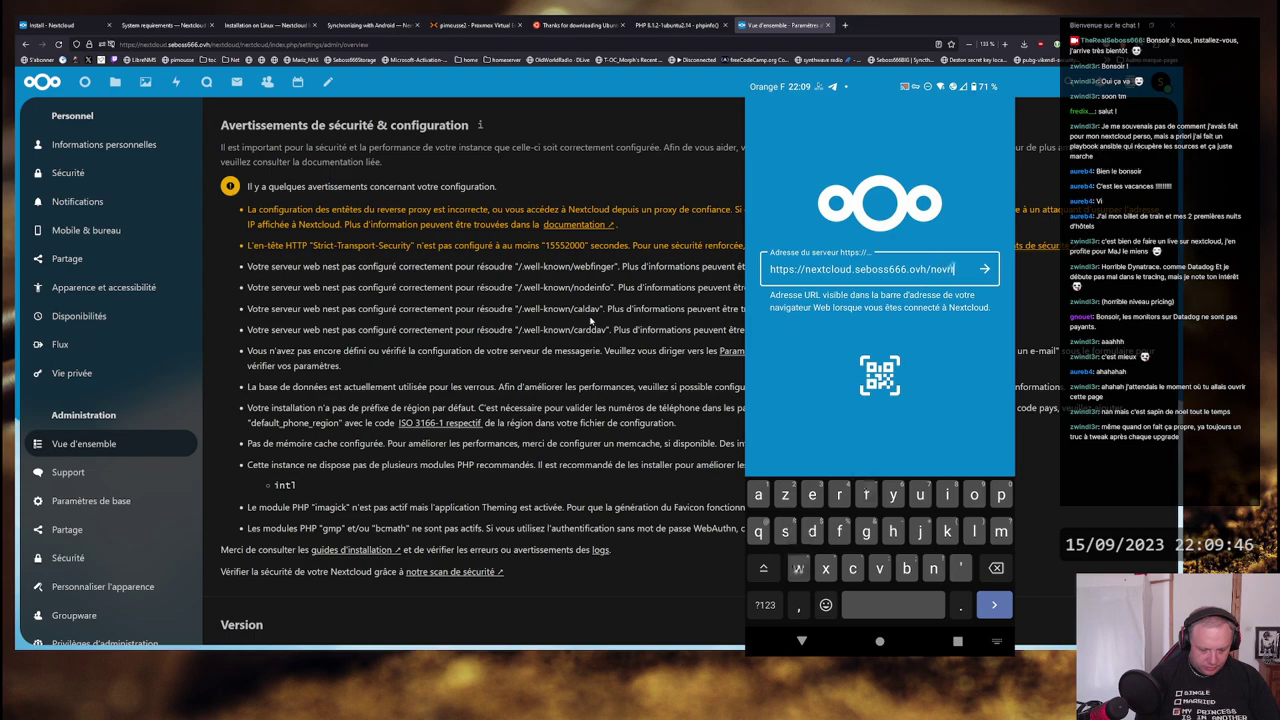
key(BackSpace)
key(BackSpace)
key(BackSpace)
text(extcloud)
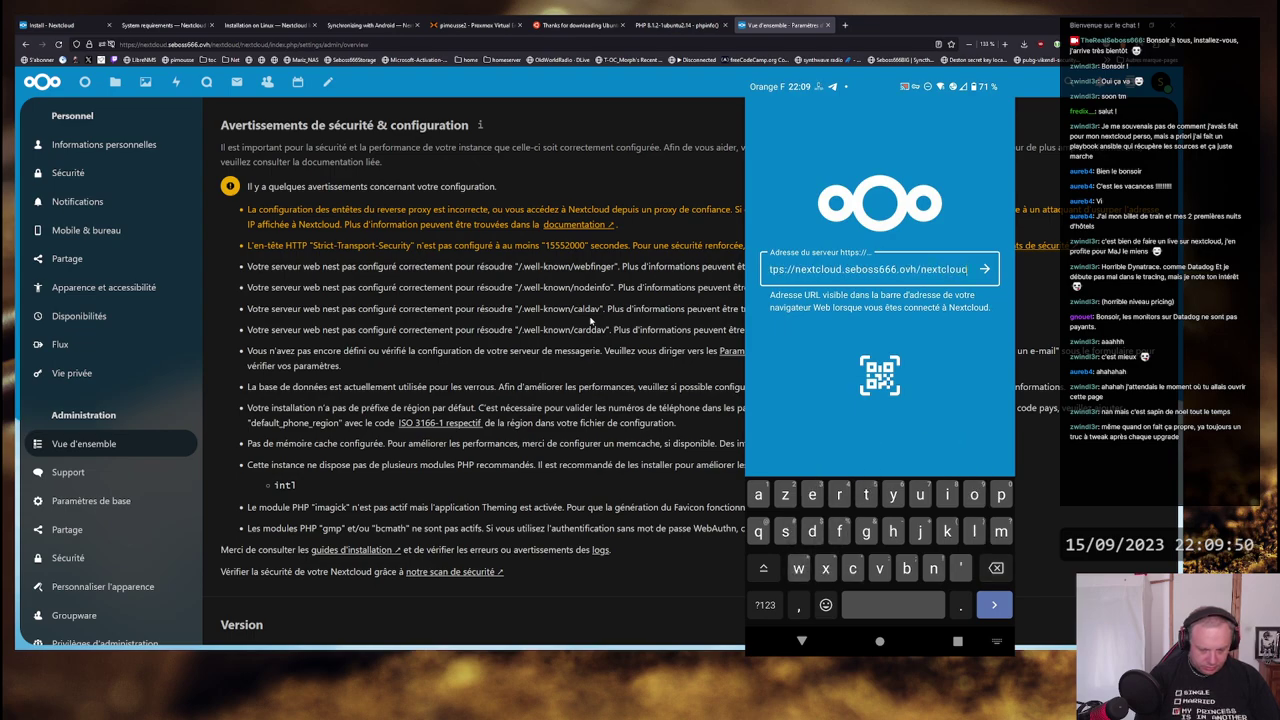
text(/)
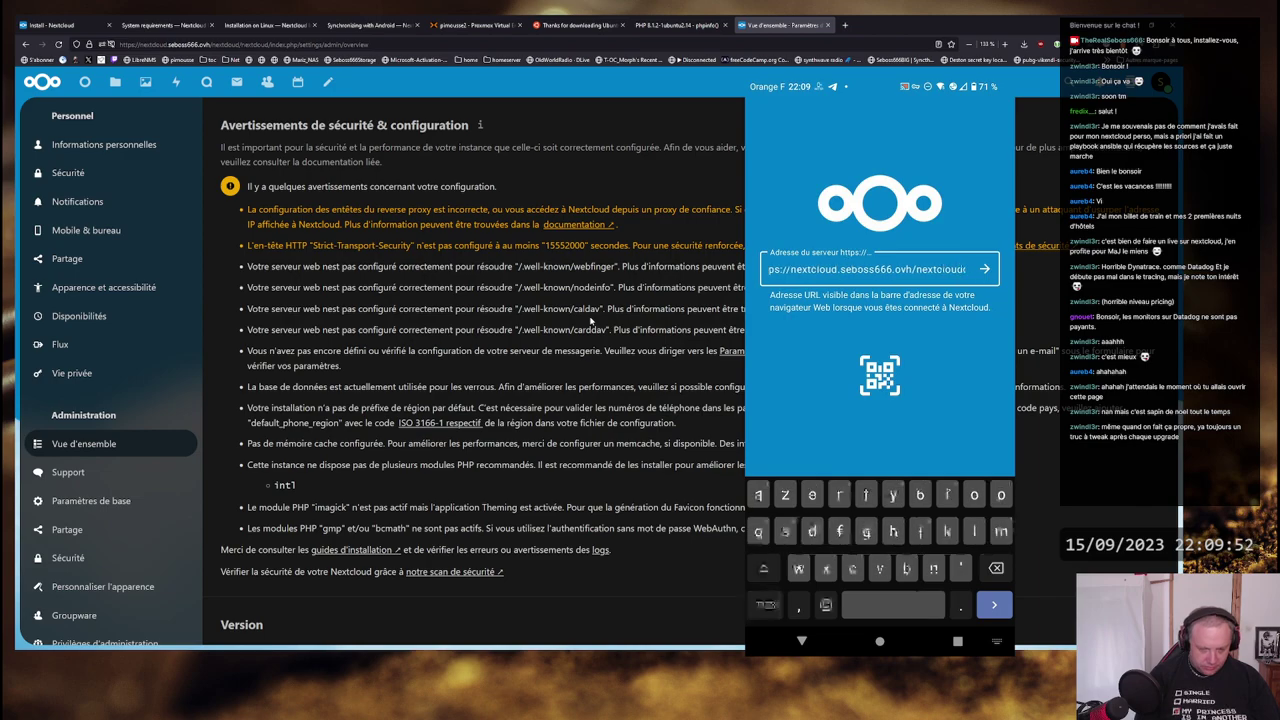
text(next)
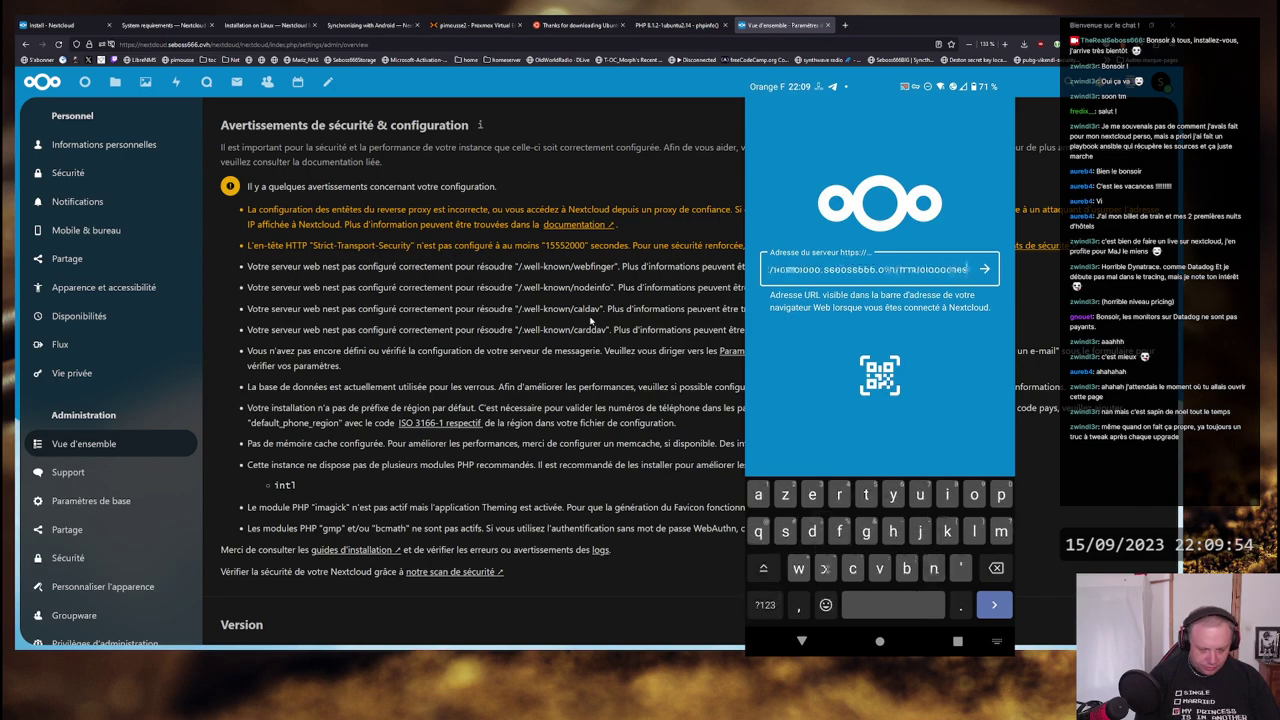
text(cloud)
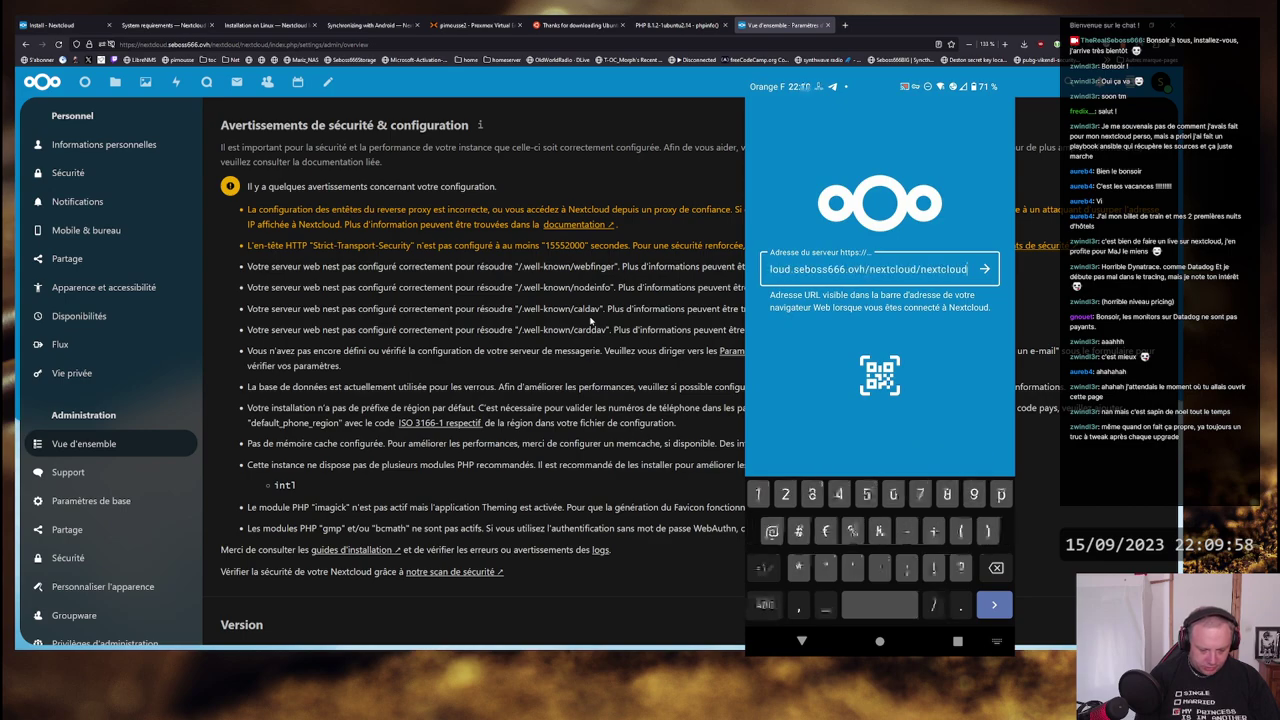
text(/)
key(Return)
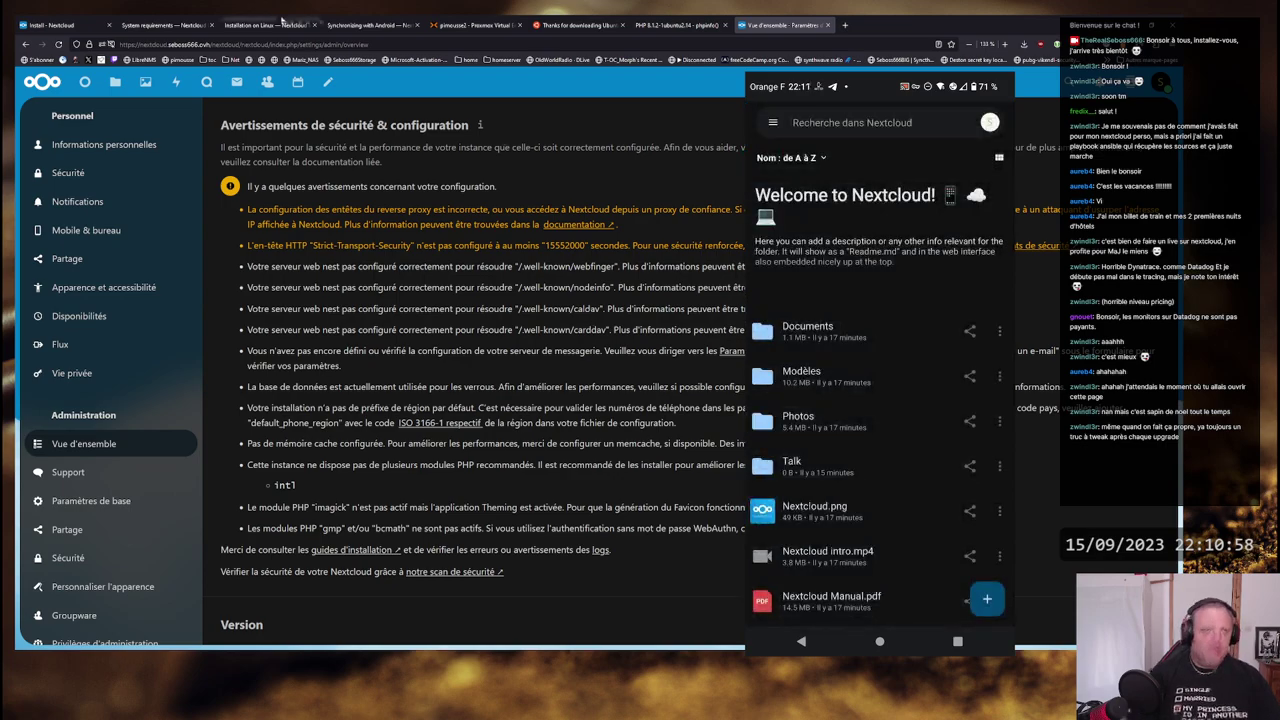
- Switch to the 'Installation on Linux' documentation tab
click(243, 25)
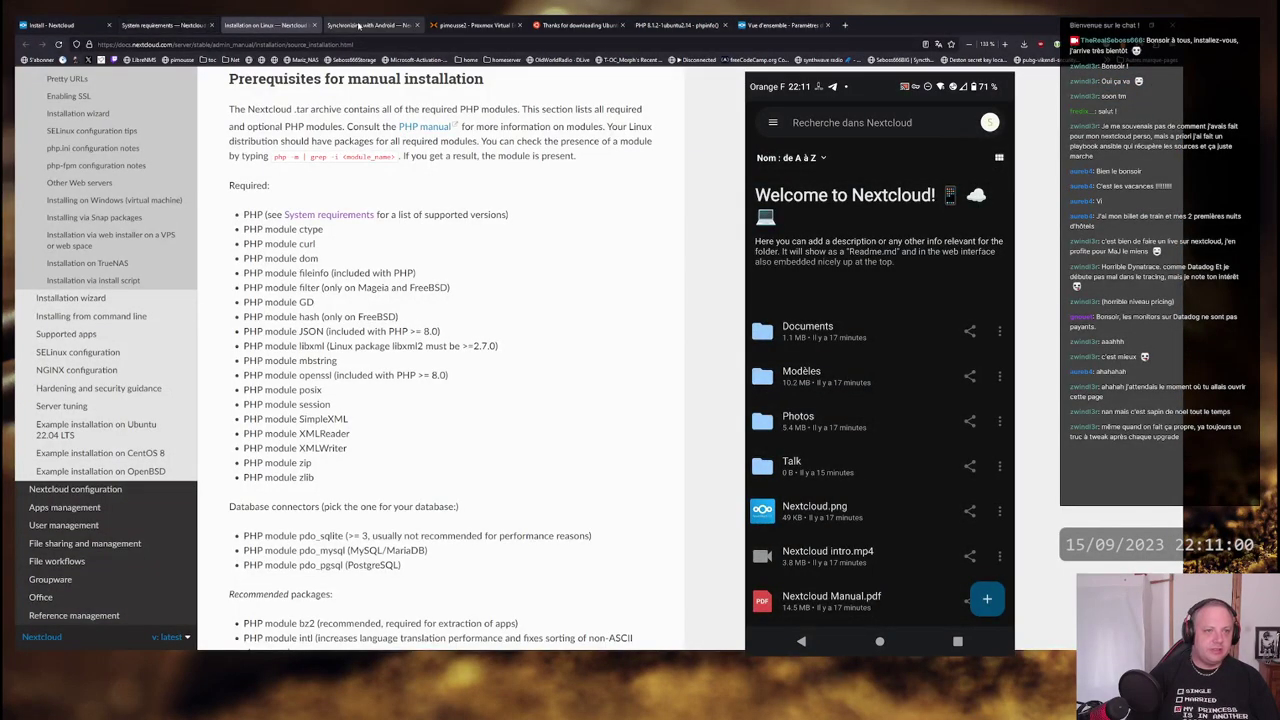
- Switch to the 'Synchronizing with Android' documentation tab
click(368, 25)
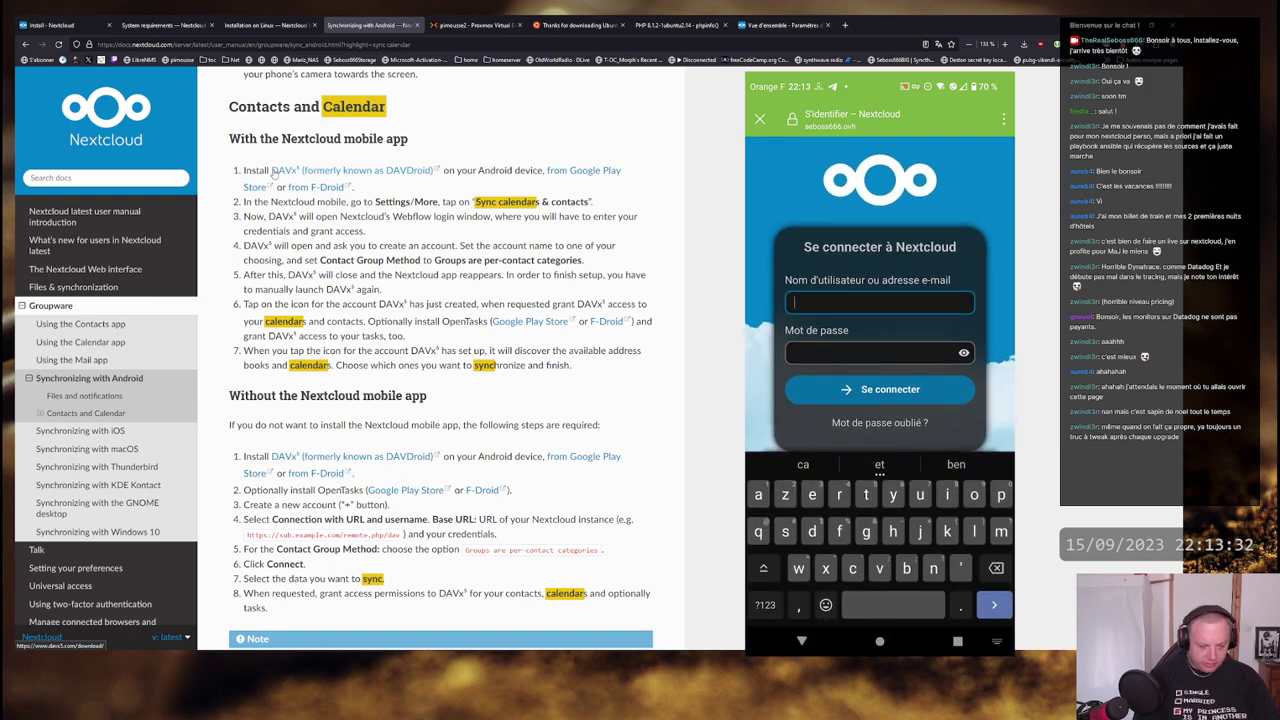
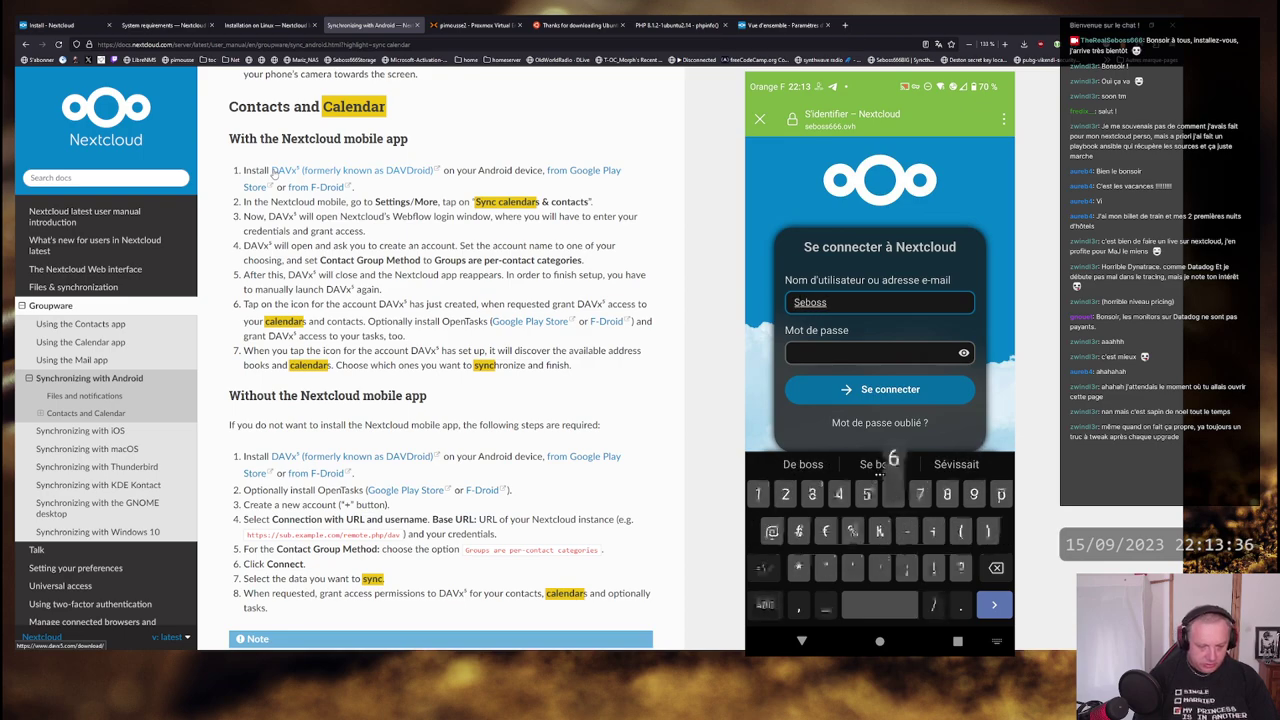
- Log in to DAVx5 with the Nextcloud account username and password
key(Return)
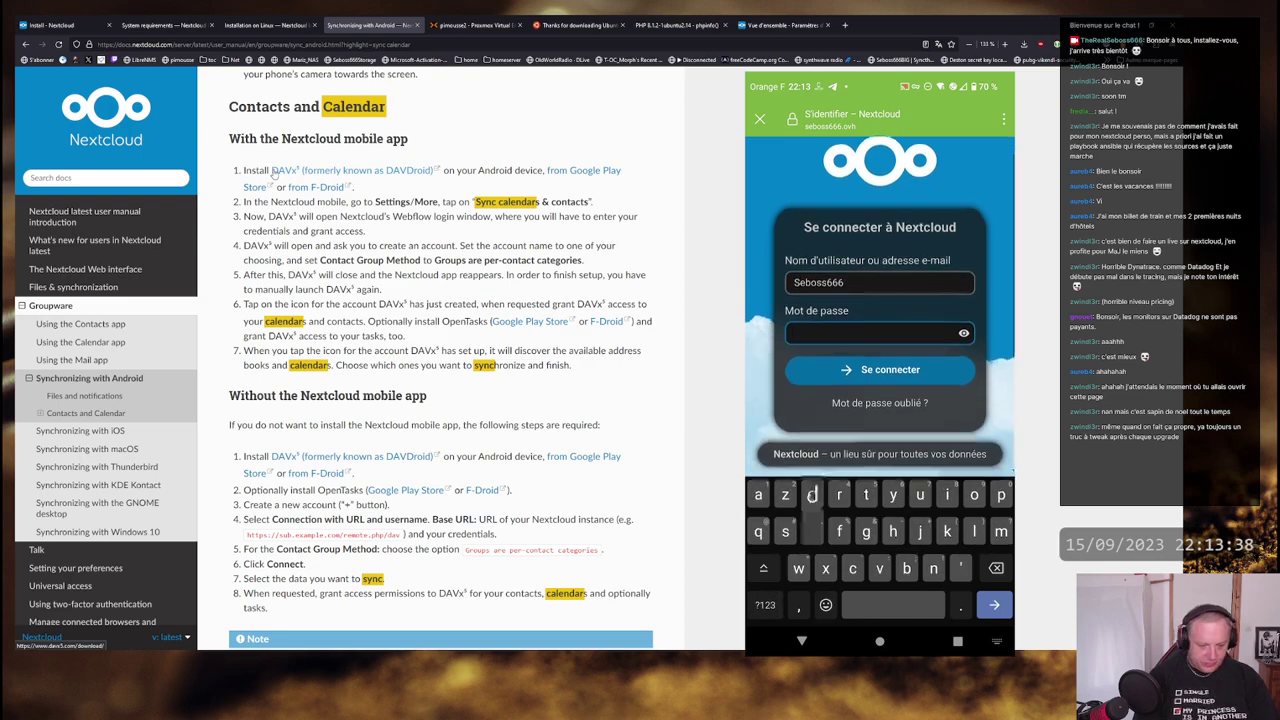
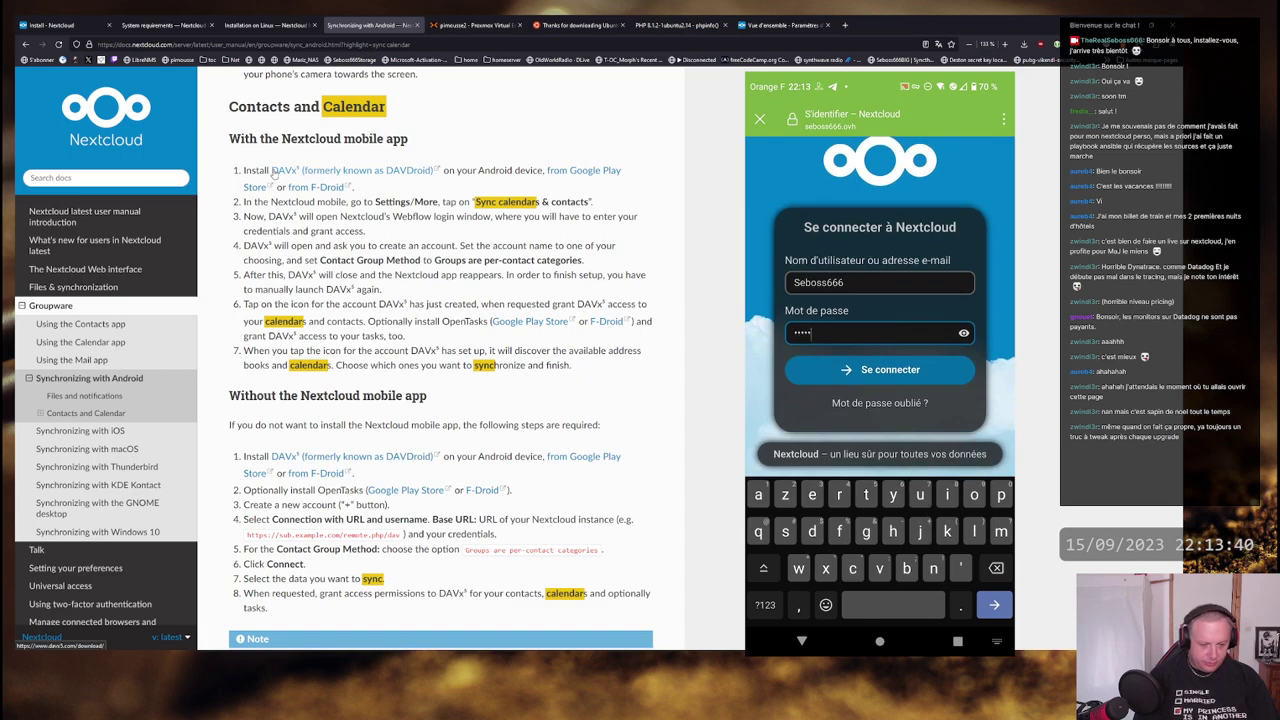
key(Return)
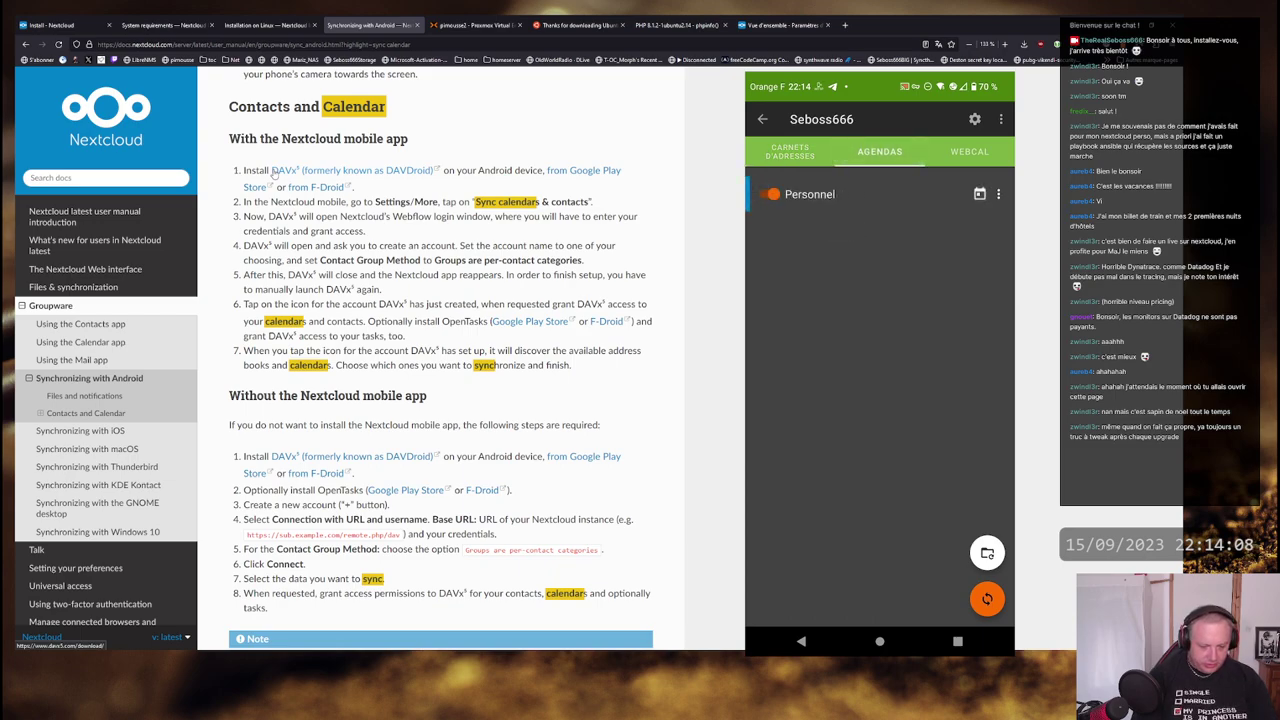
- Switch back to the Nextcloud admin overview and open the web Calendar for September 2023
click(780, 24)
click(297, 82)
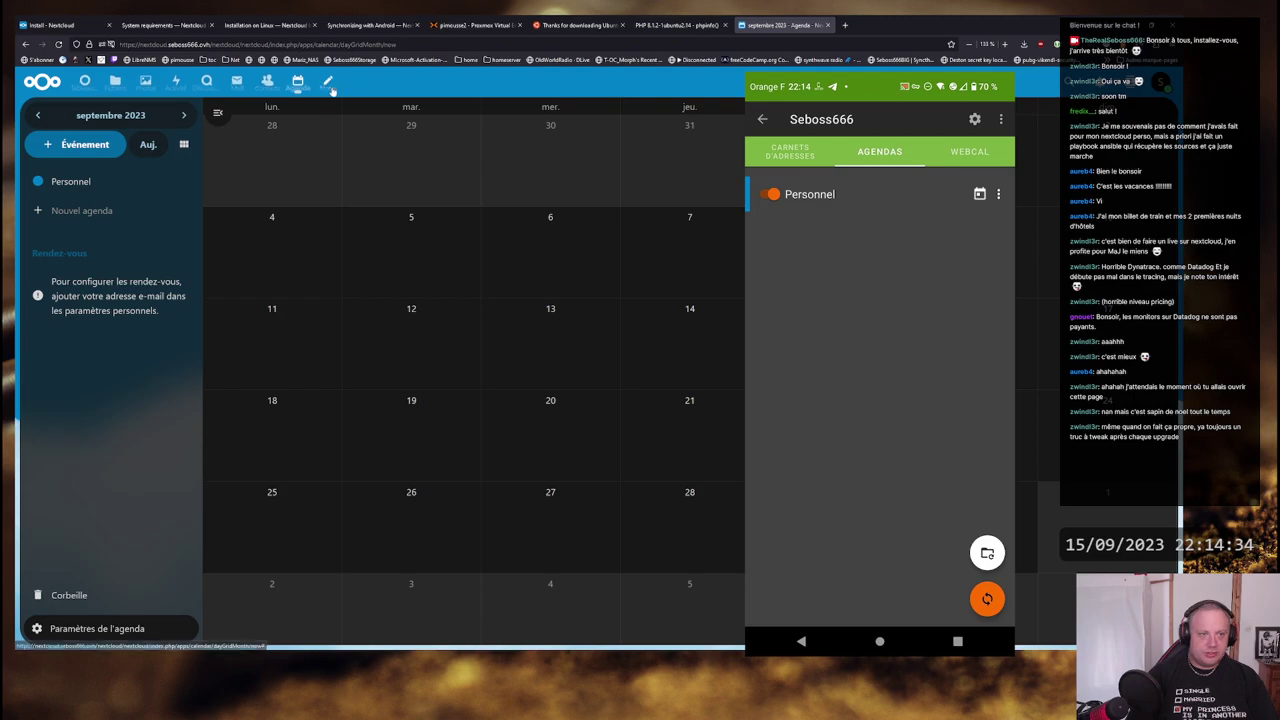
- Refresh the still-empty Nextcloud web calendar
click(298, 80)
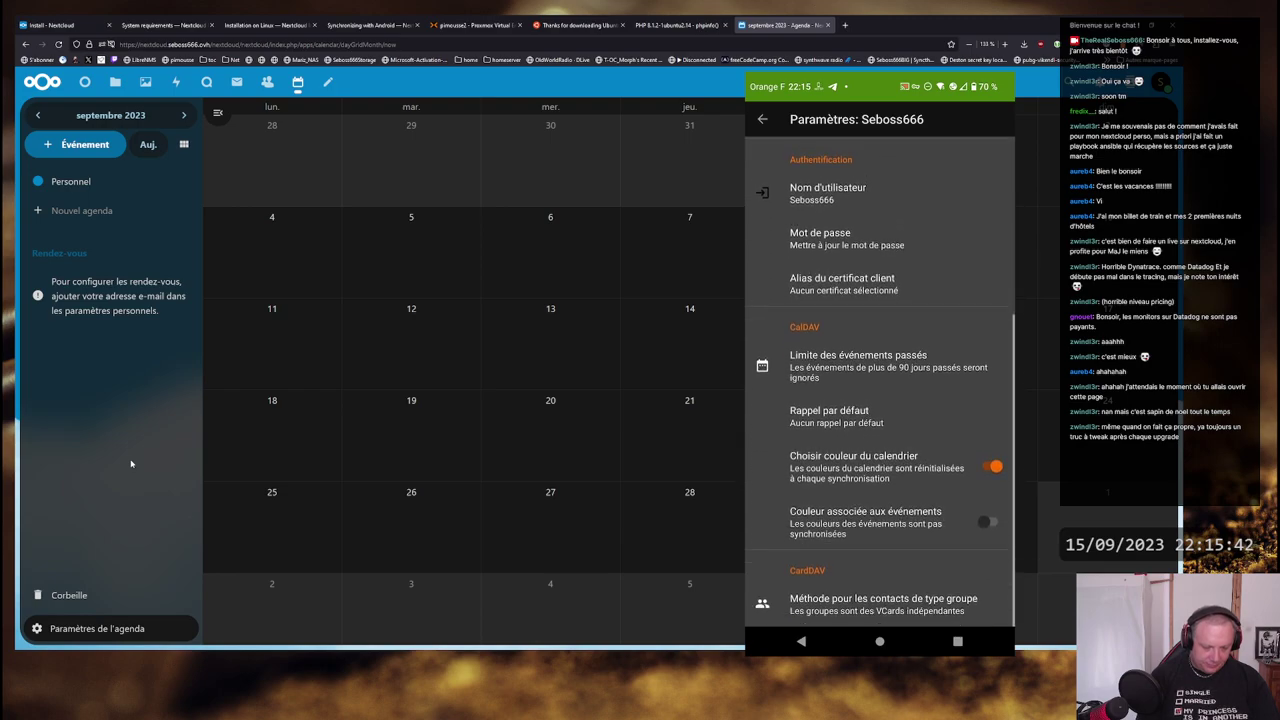
- Review the 'Synchronizing with Android' DAVx5 steps: relaunching, granting access, OpenTasks, discovering address books and calendars
click(370, 24)
drag(258, 280, 641, 277)
click(641, 277)
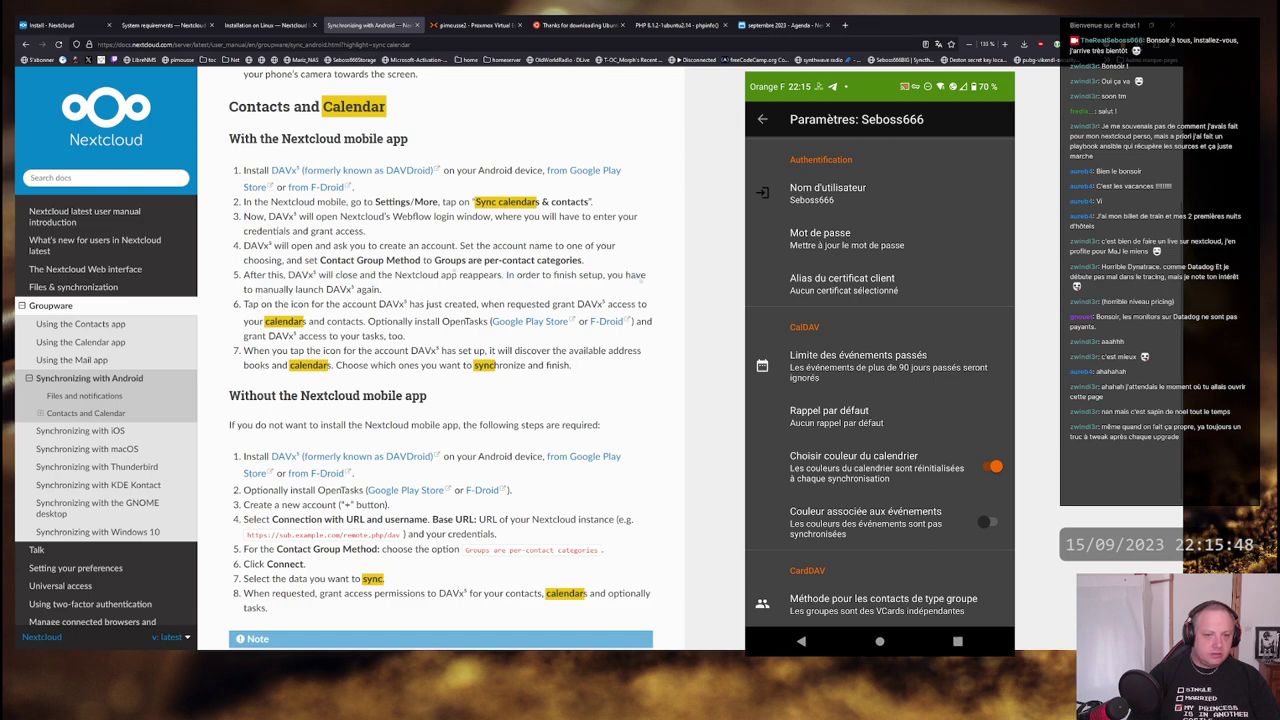
drag(252, 305, 642, 305)
click(642, 305)
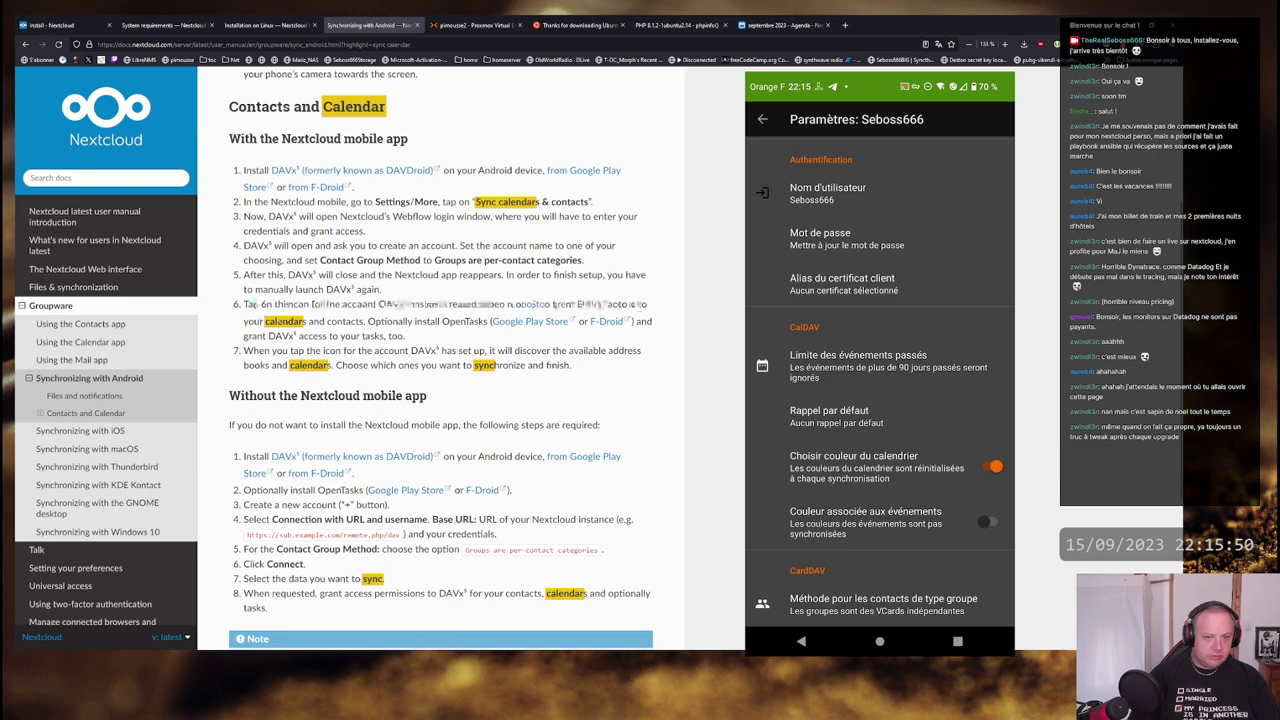
drag(254, 321, 482, 321)
click(481, 318)
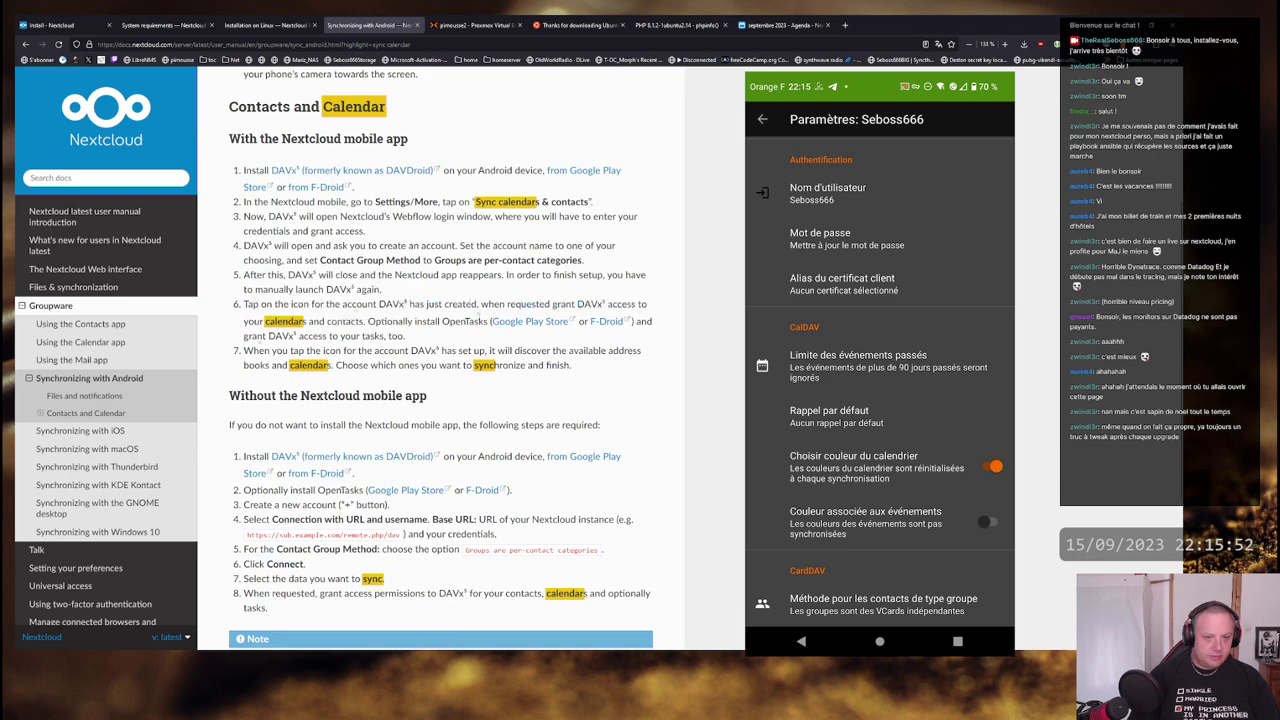
drag(252, 351, 636, 351)
click(636, 351)
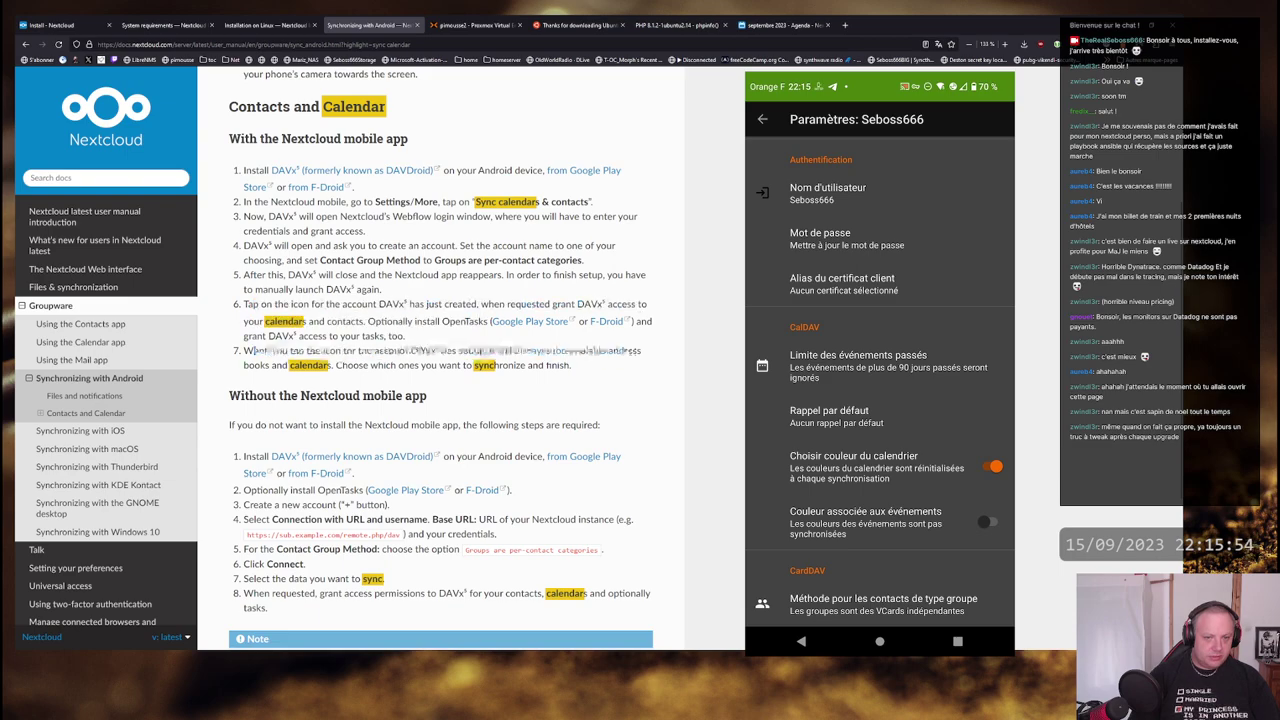
drag(252, 351, 604, 351)
click(604, 351)
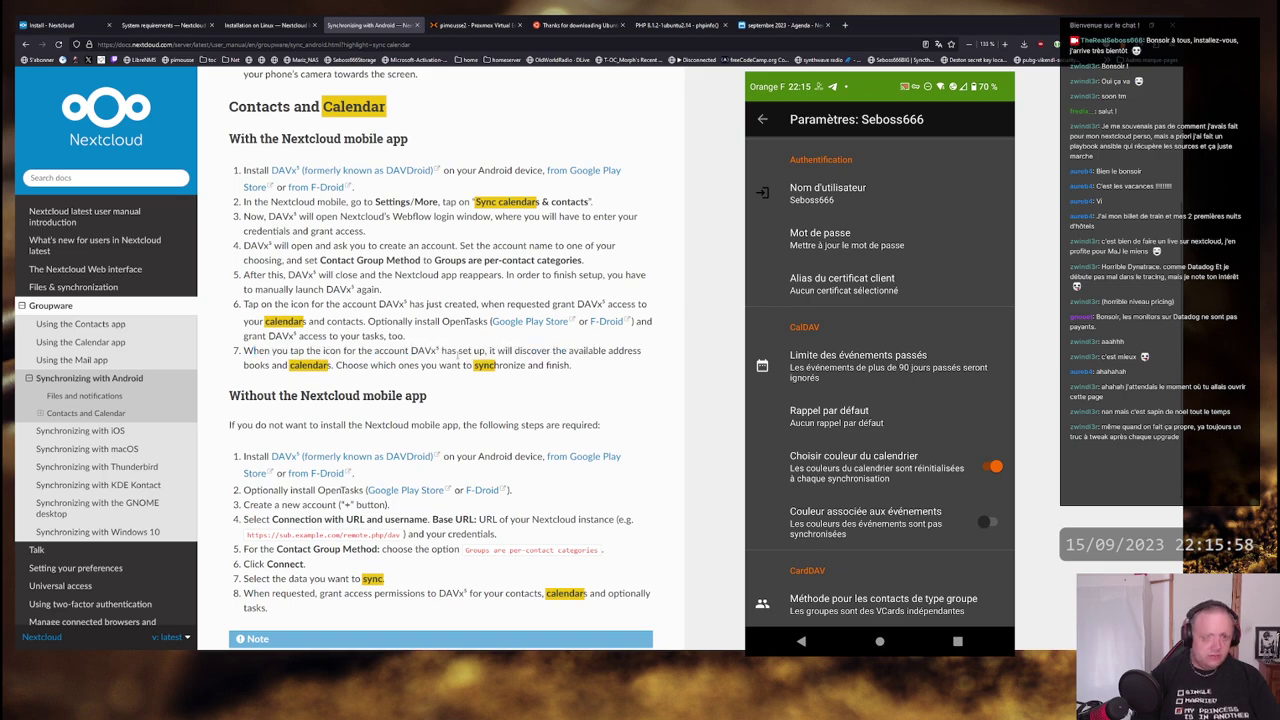
click(782, 25)
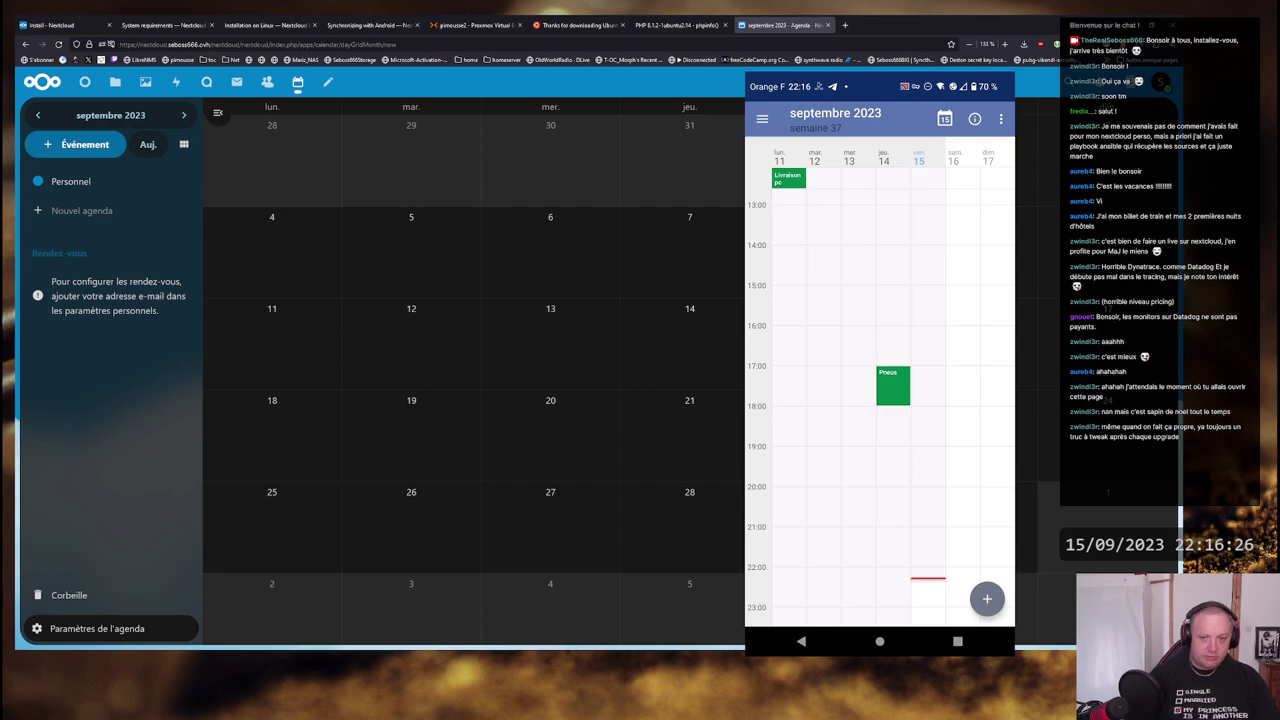
- Create a 15 September event 'Test de synchro calendrier' described 'Est-ce qu'on est aussi mauvais qu'il n'y parait'
click(828, 345)
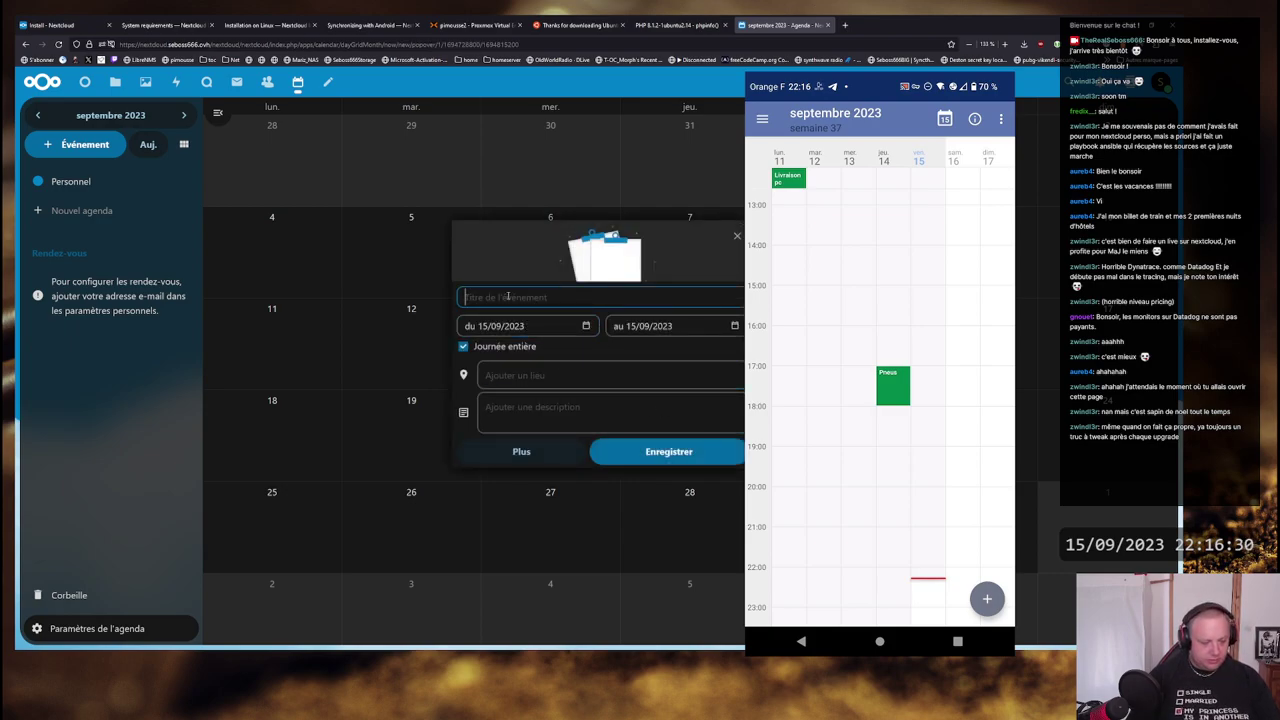
text(Test de )
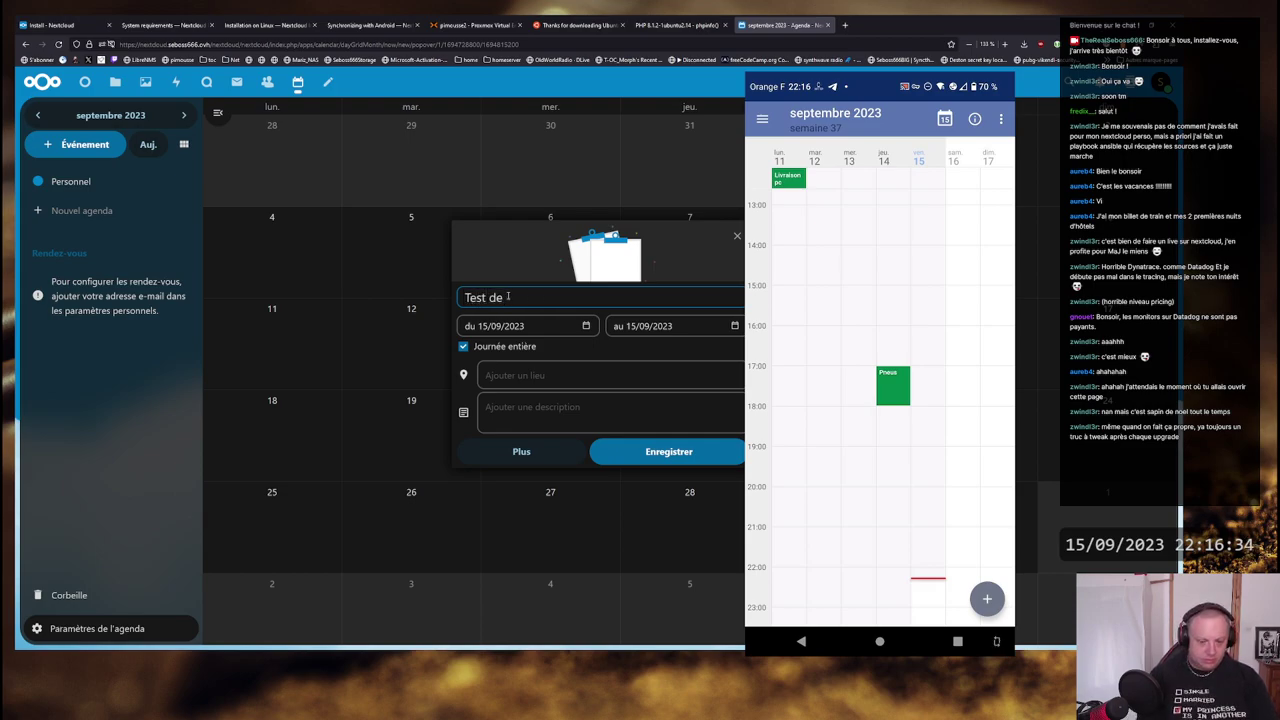
text(syn)
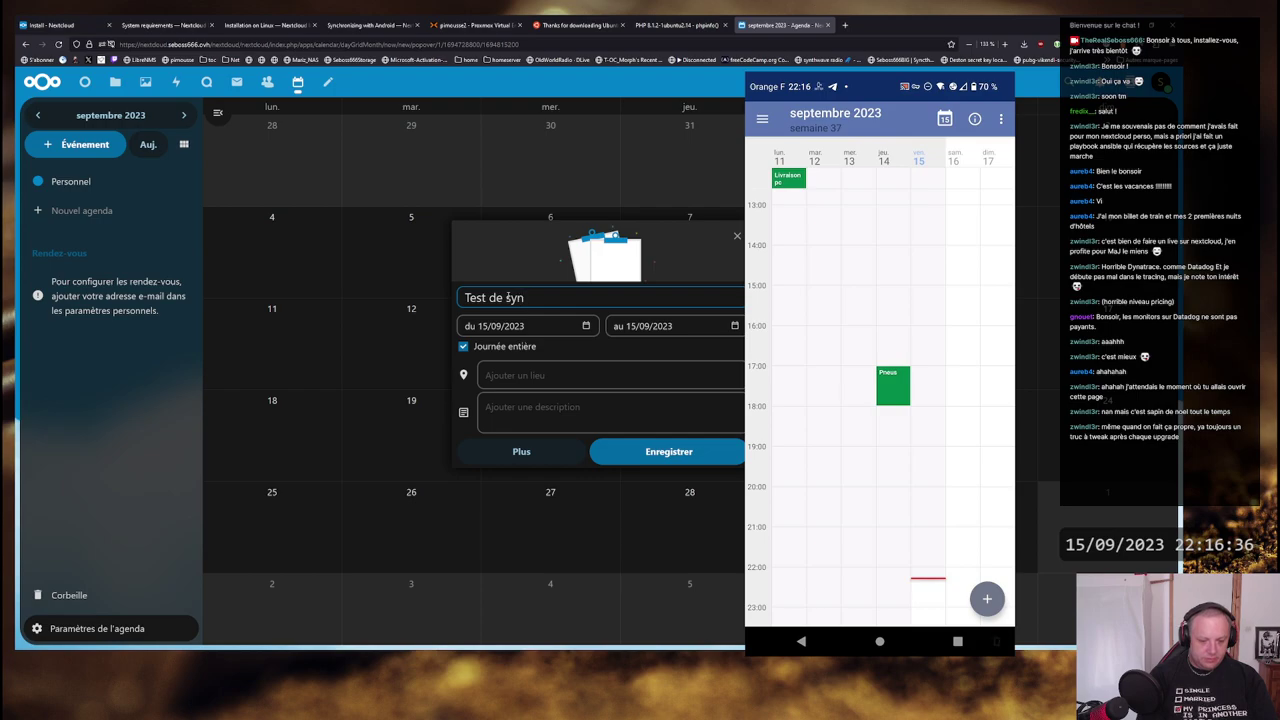
text(chro calendrier)
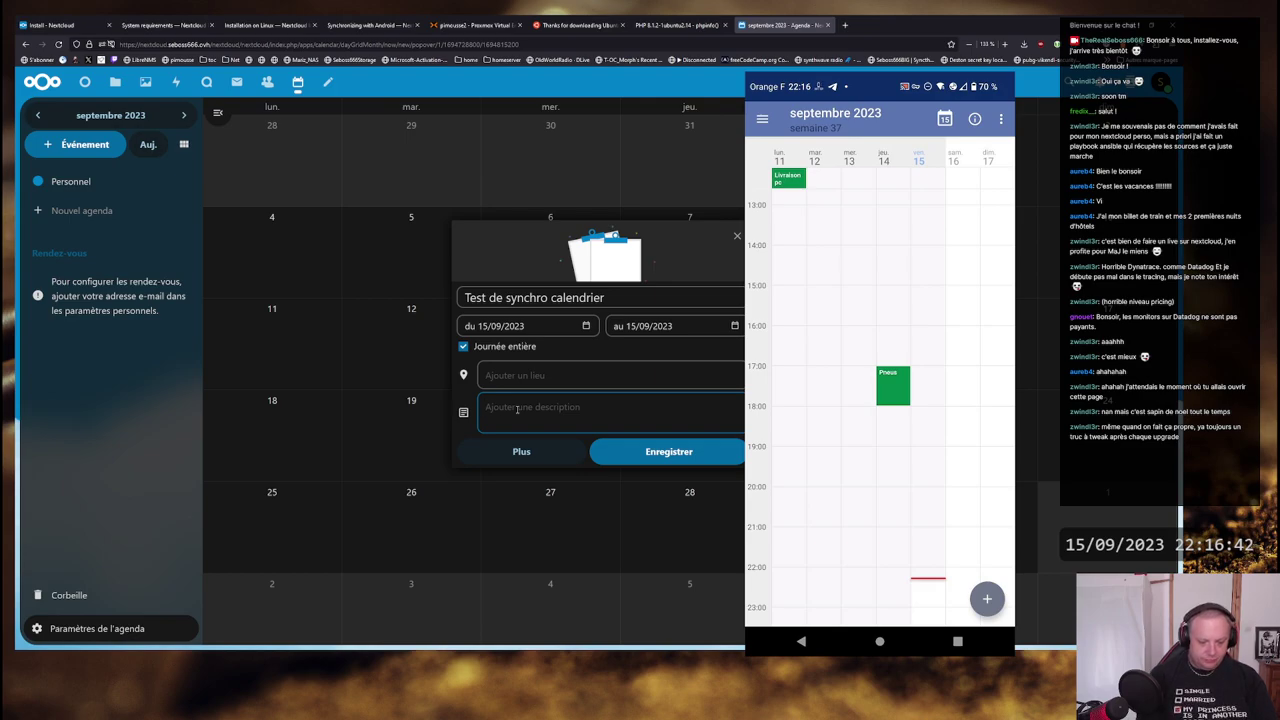
text(Est)
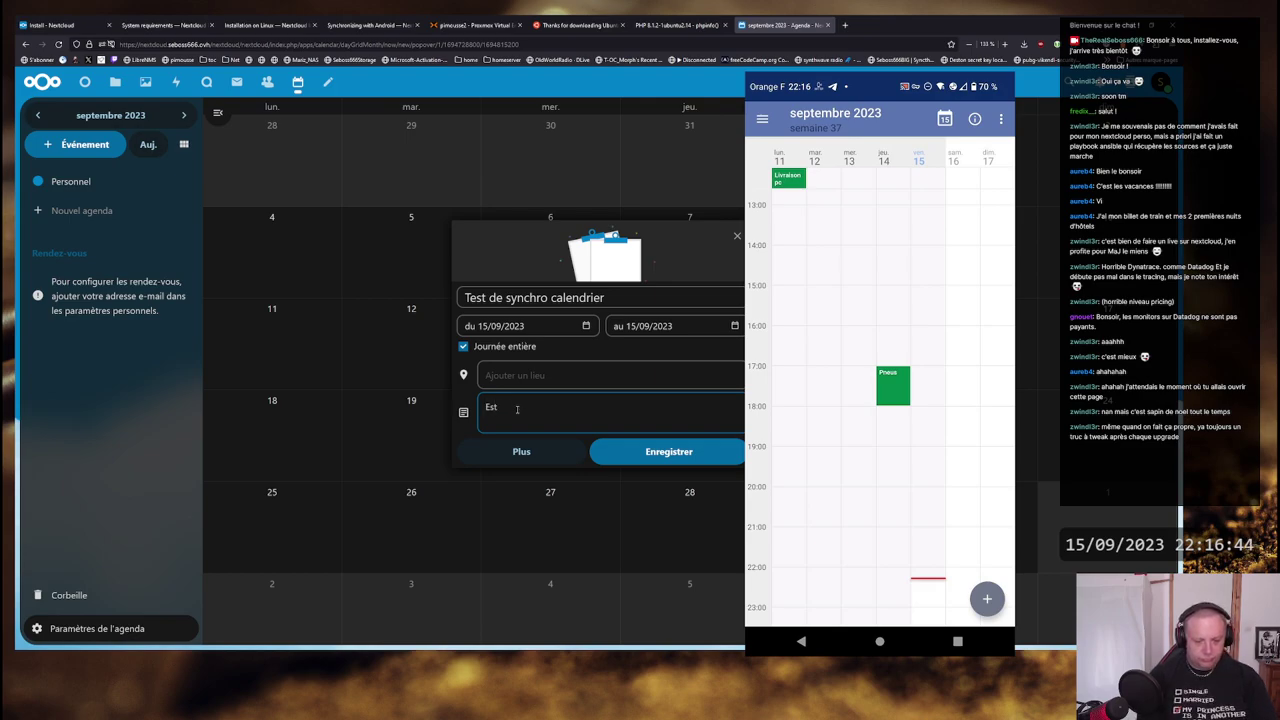
text(-ce qu'on est )
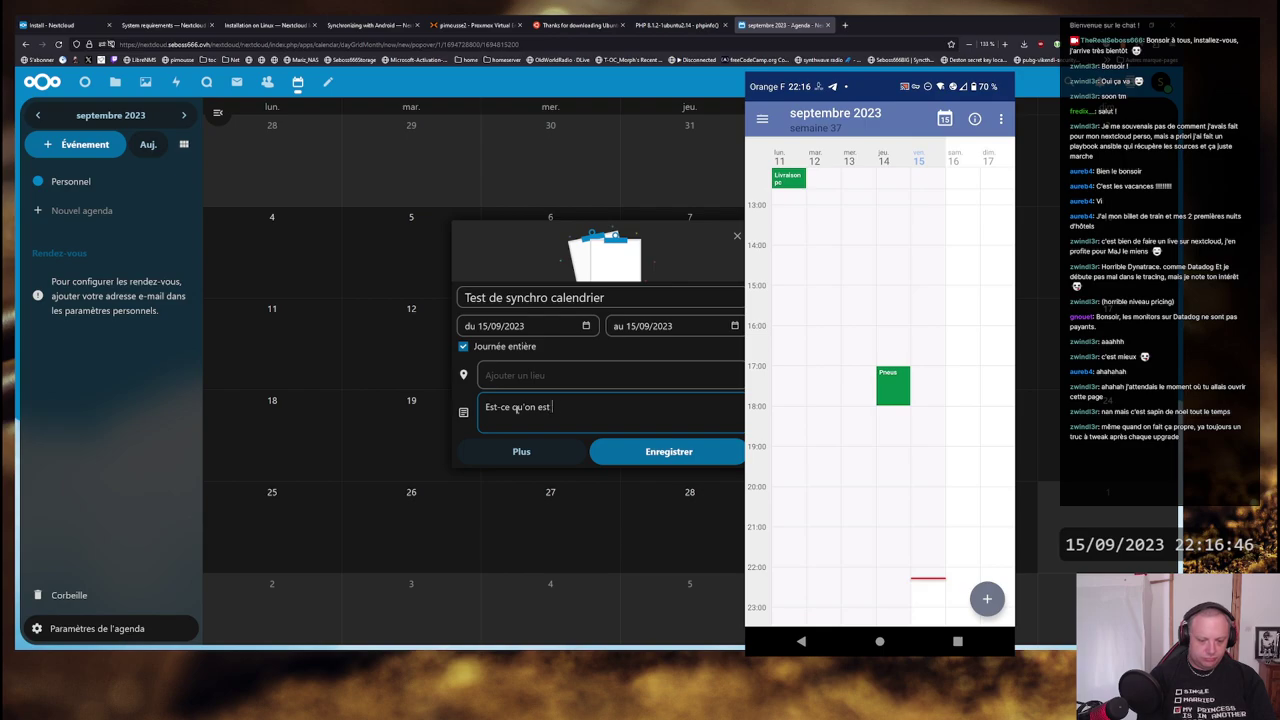
text(aussi mauvais qu'il n'y parait ?)
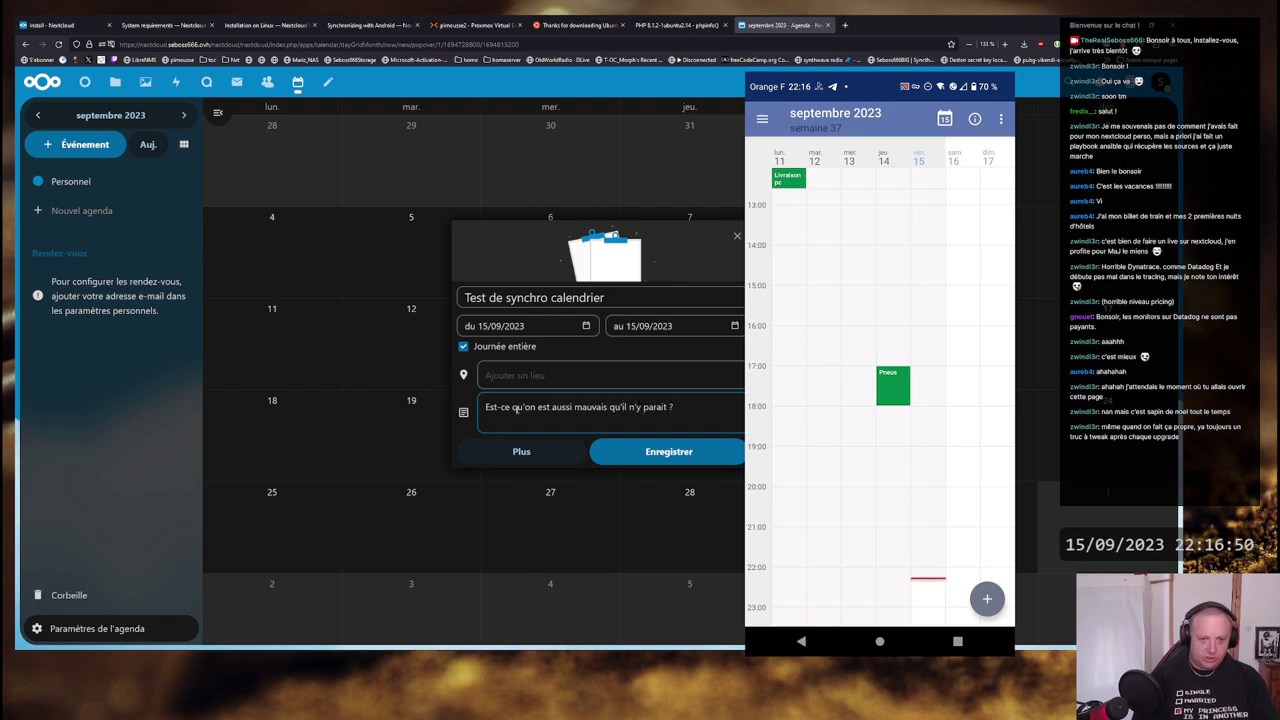
- Make it a timed event from 23:00 to 16/09 23:30 and save it
click(492, 348)
click(550, 326)
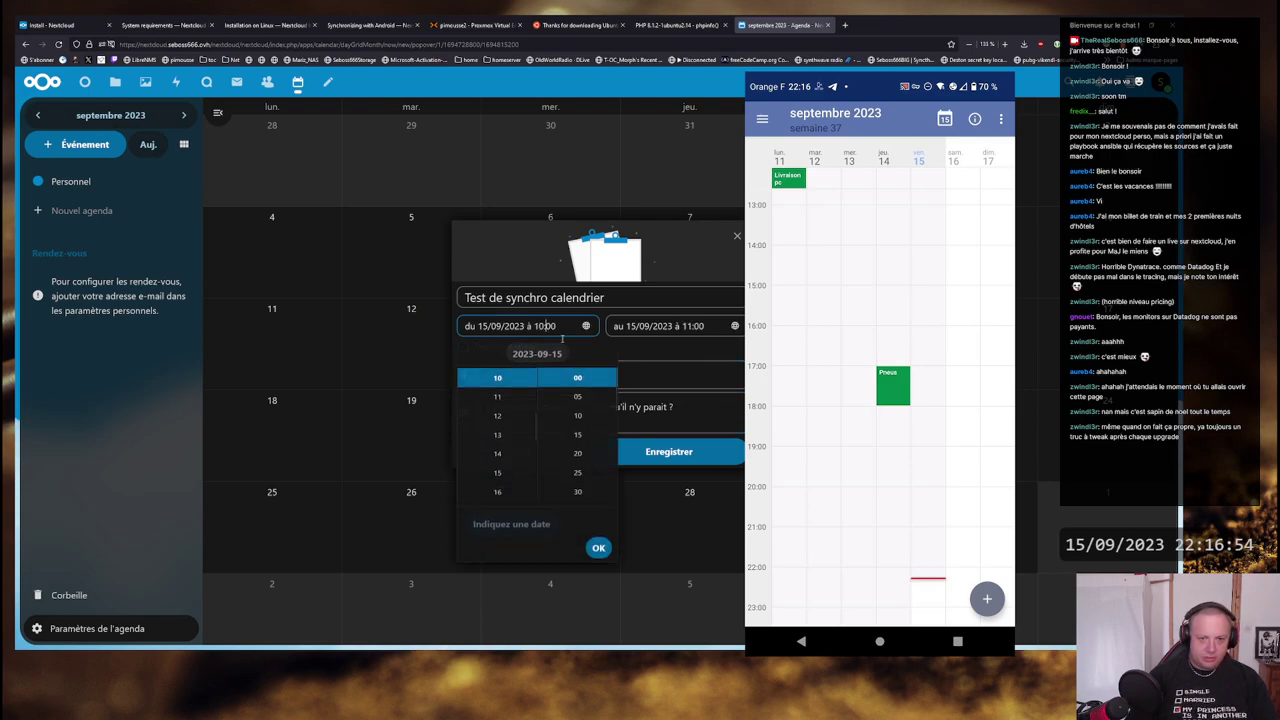
scroll(507, 428, down, 5)
click(497, 378)
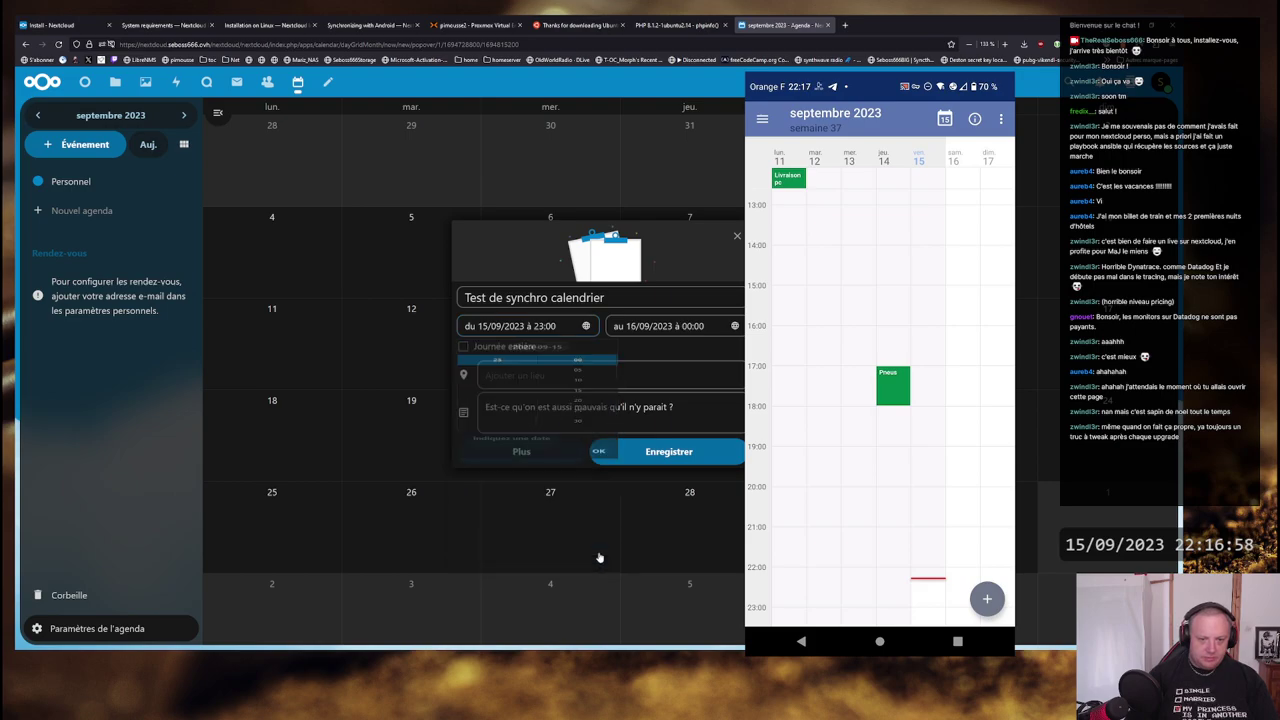
click(597, 556)
click(700, 330)
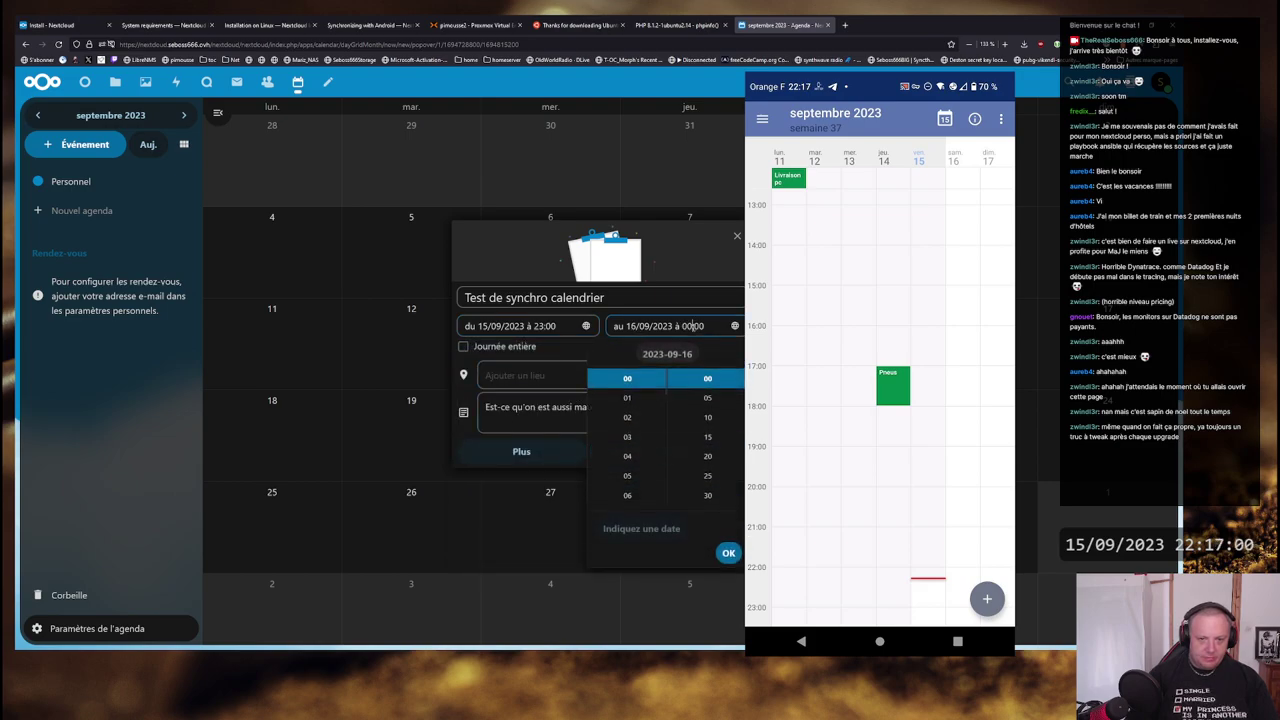
scroll(635, 440, down, 5)
click(630, 380)
scroll(707, 440, down, 1)
click(710, 421)
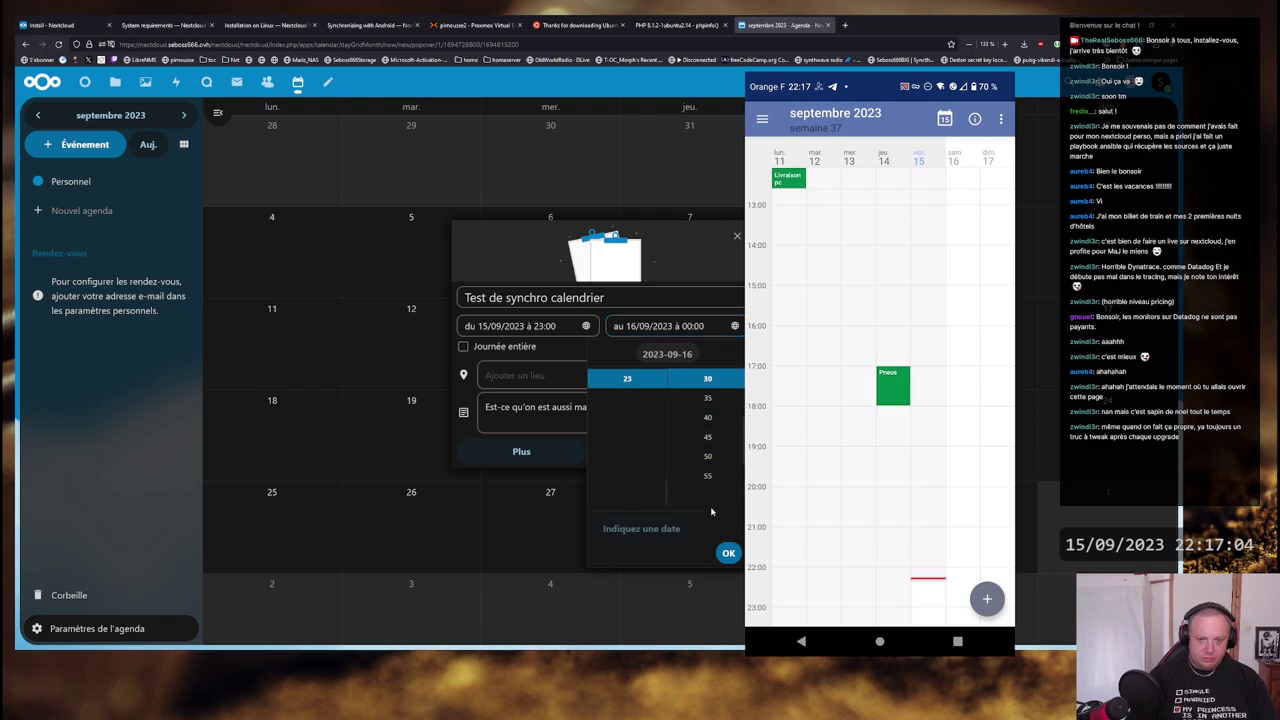
click(724, 556)
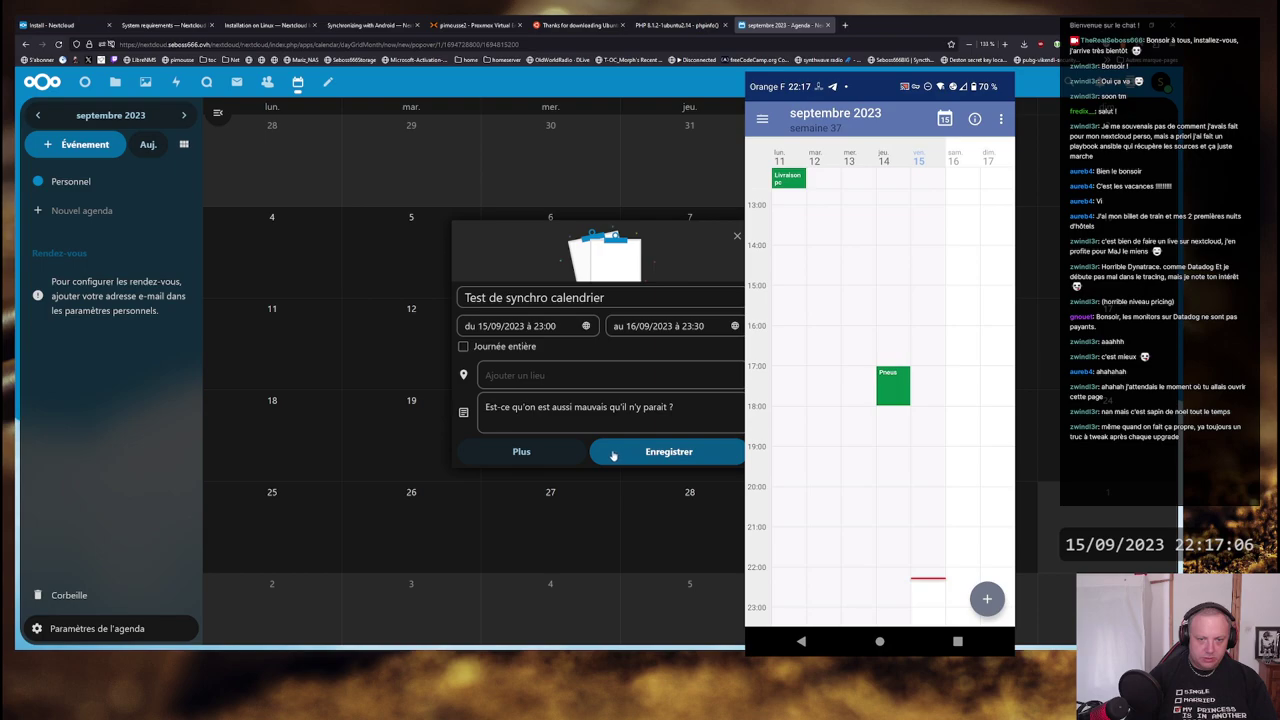
click(649, 452)
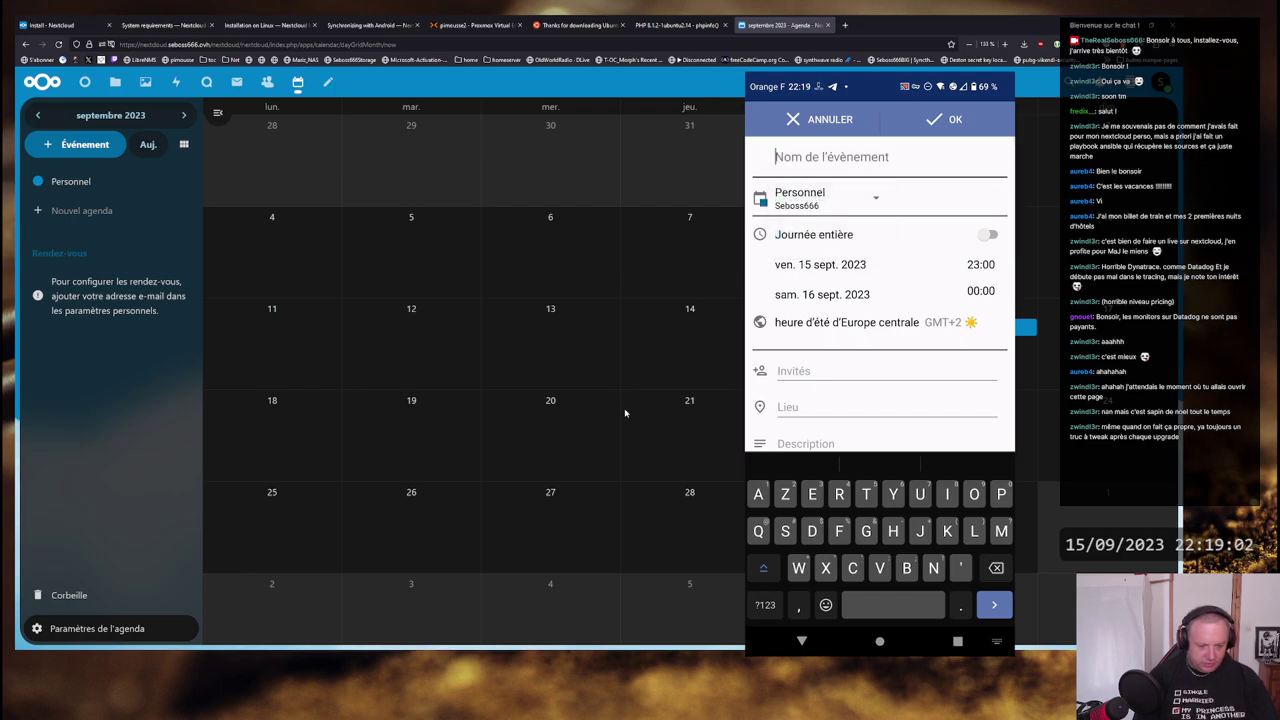
- Replace the mistyped 'Test' with 'Android ftw' as the phone event's title
text(Test)
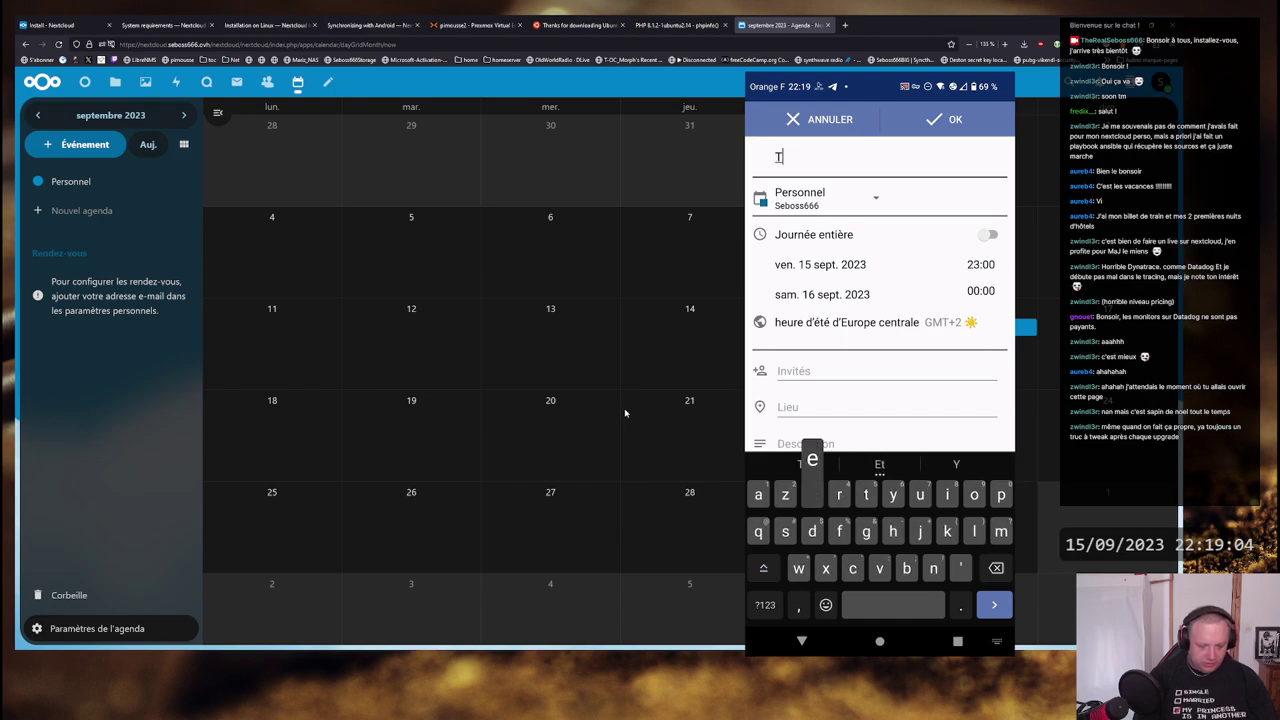
key(BackSpace)
key(BackSpace)
key(BackSpace)
key(BackSpace)
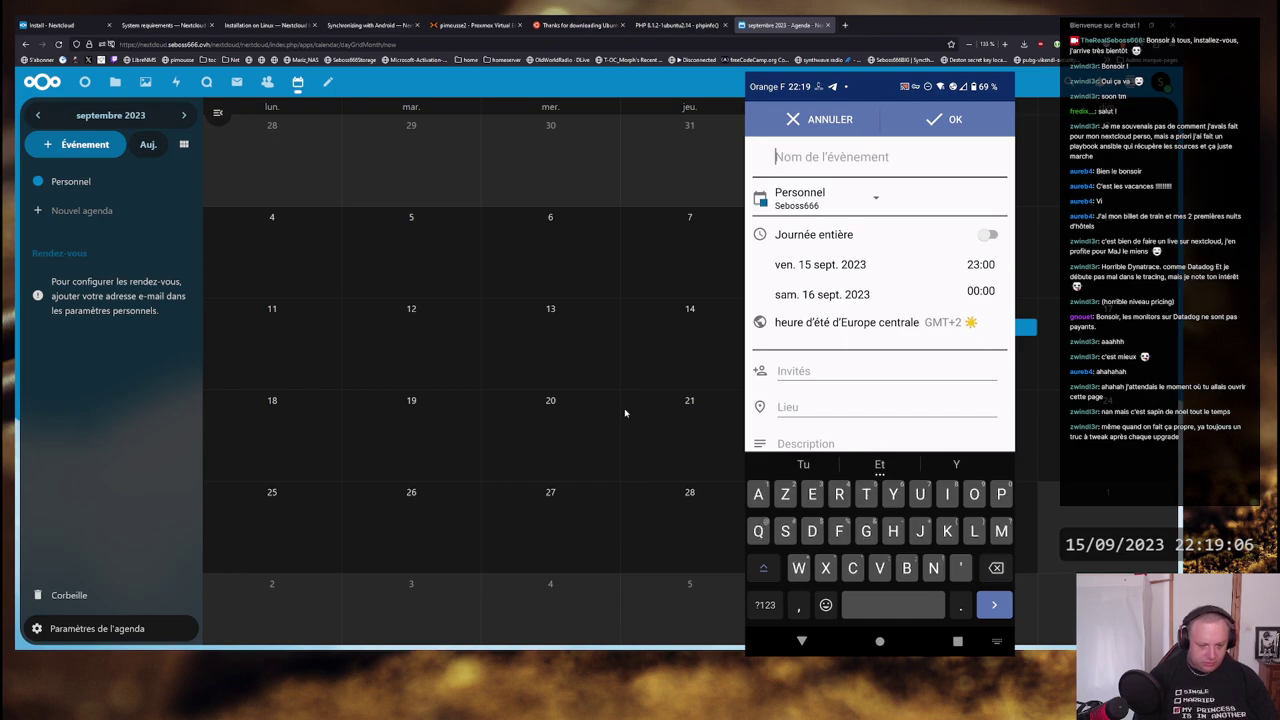
text(Andr)
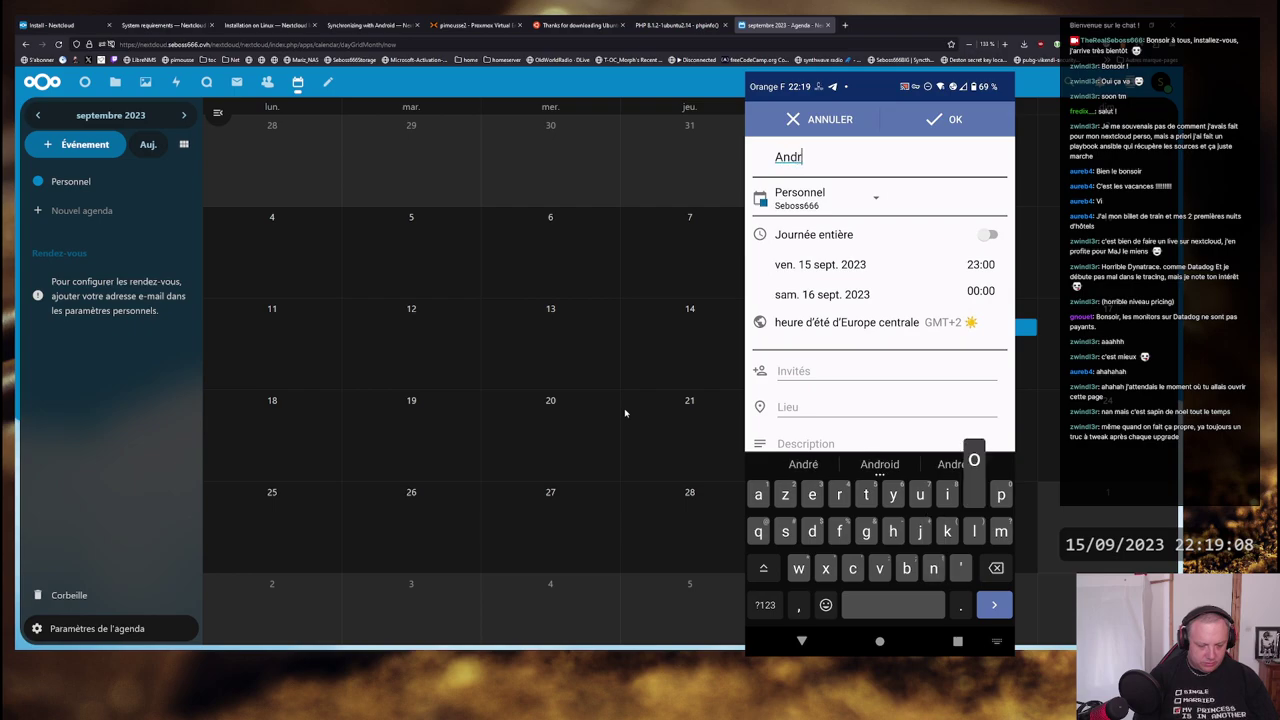
text(oid ftw)
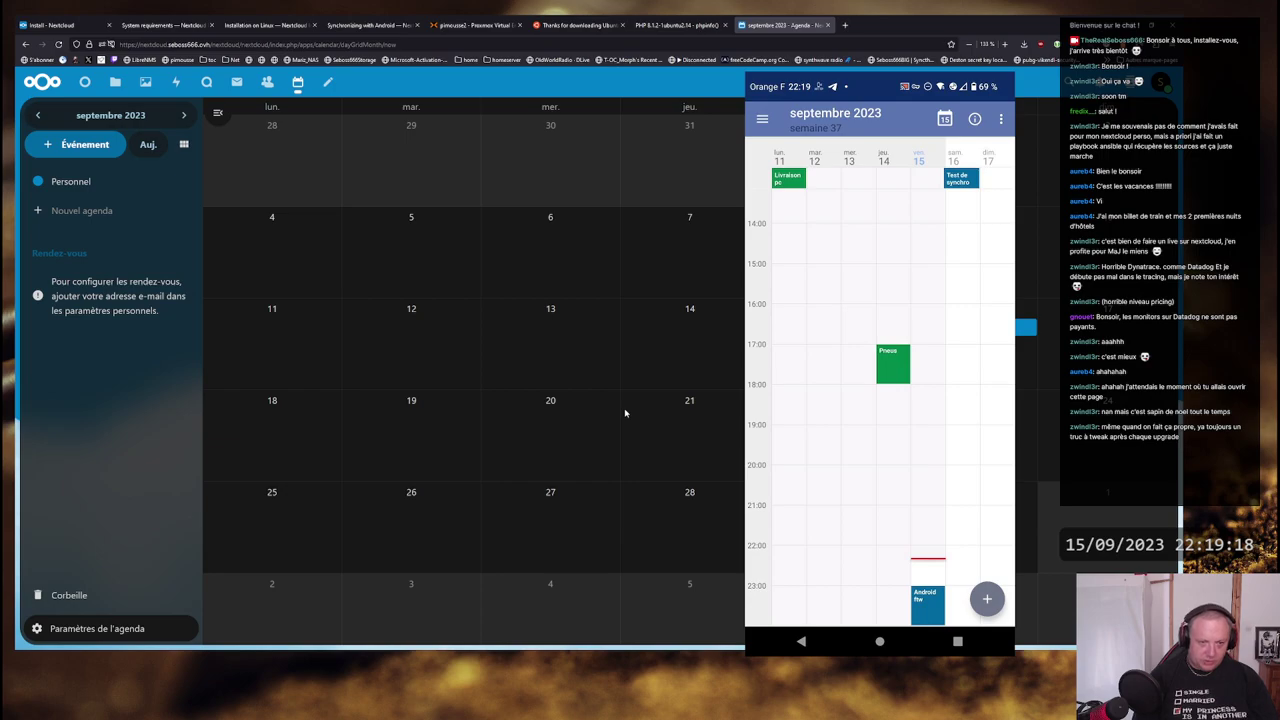
- Reload the Nextcloud web calendar to pick up the phone's changes
click(297, 82)
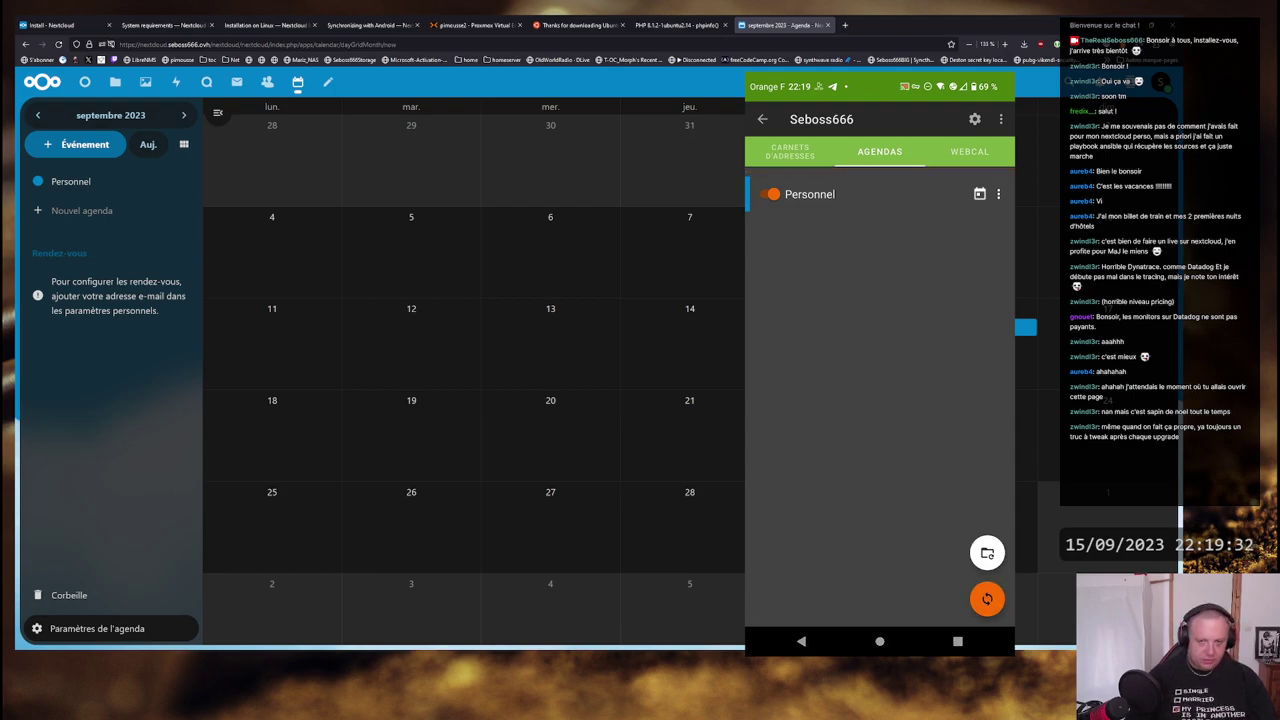
- Reload the web calendar, inspect the synced 'Android ftw' event, then switch to Contacts
click(298, 81)
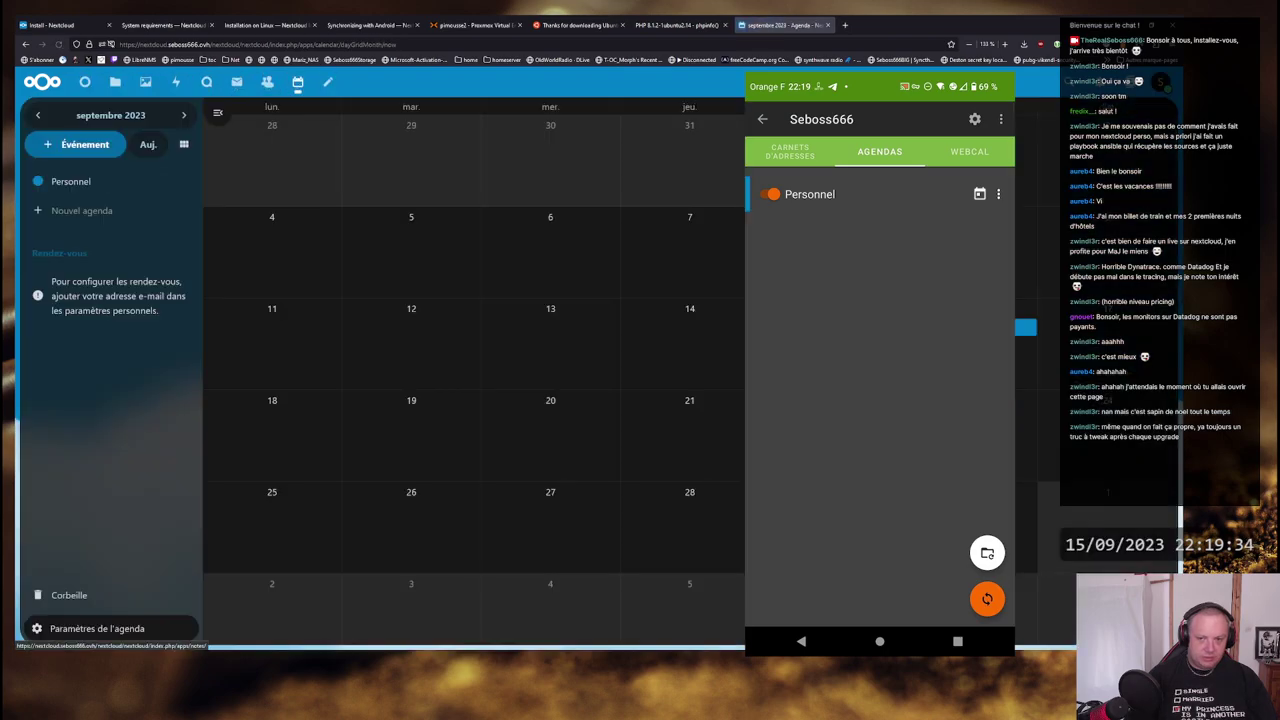
click(1025, 327)
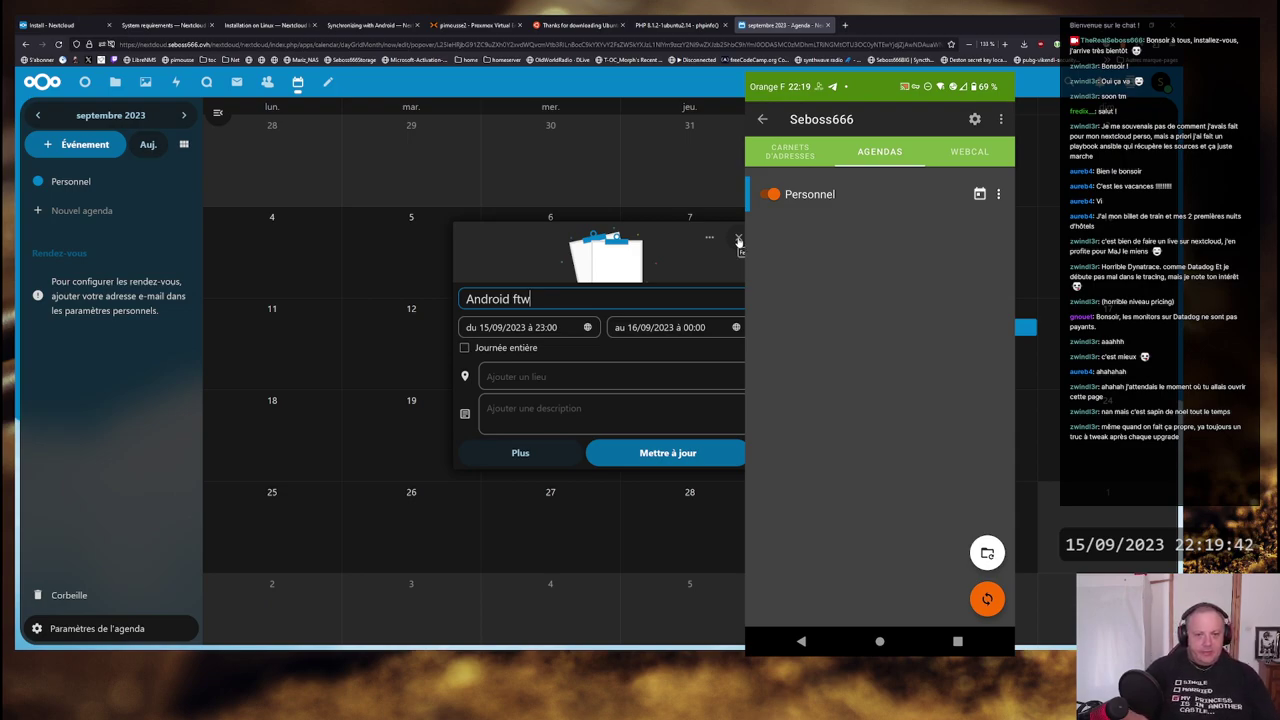
click(738, 240)
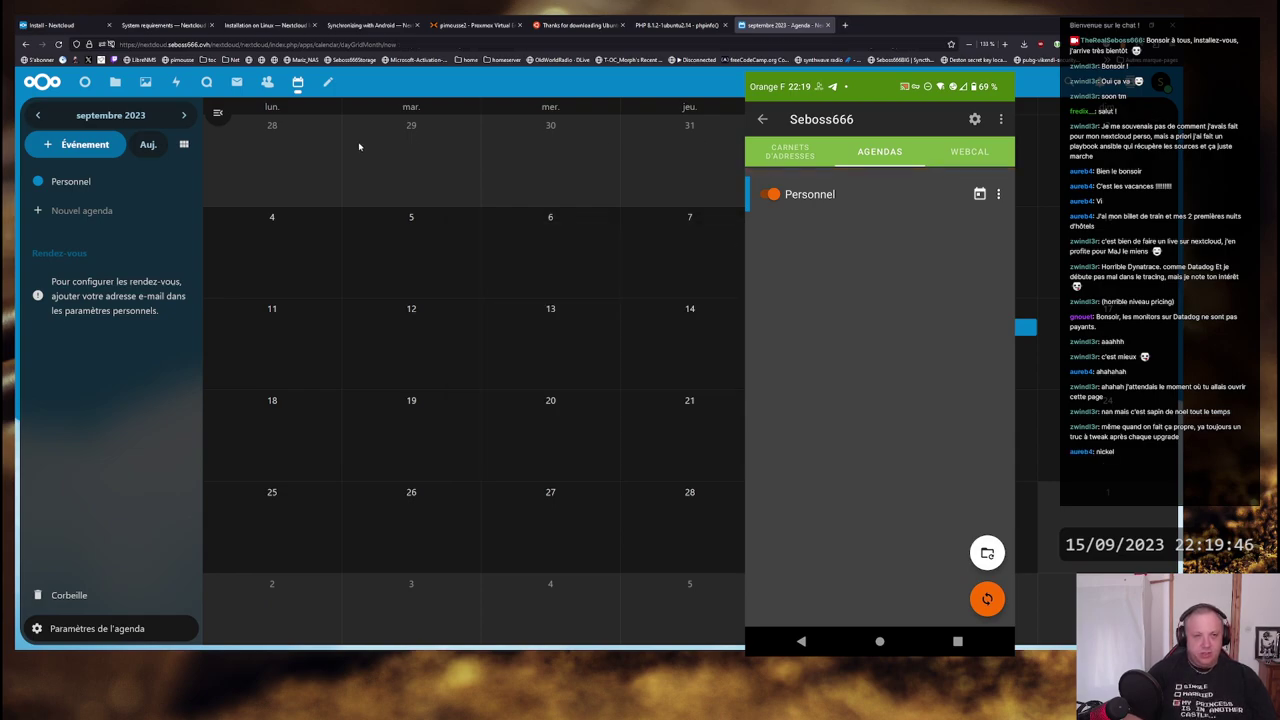
click(267, 83)
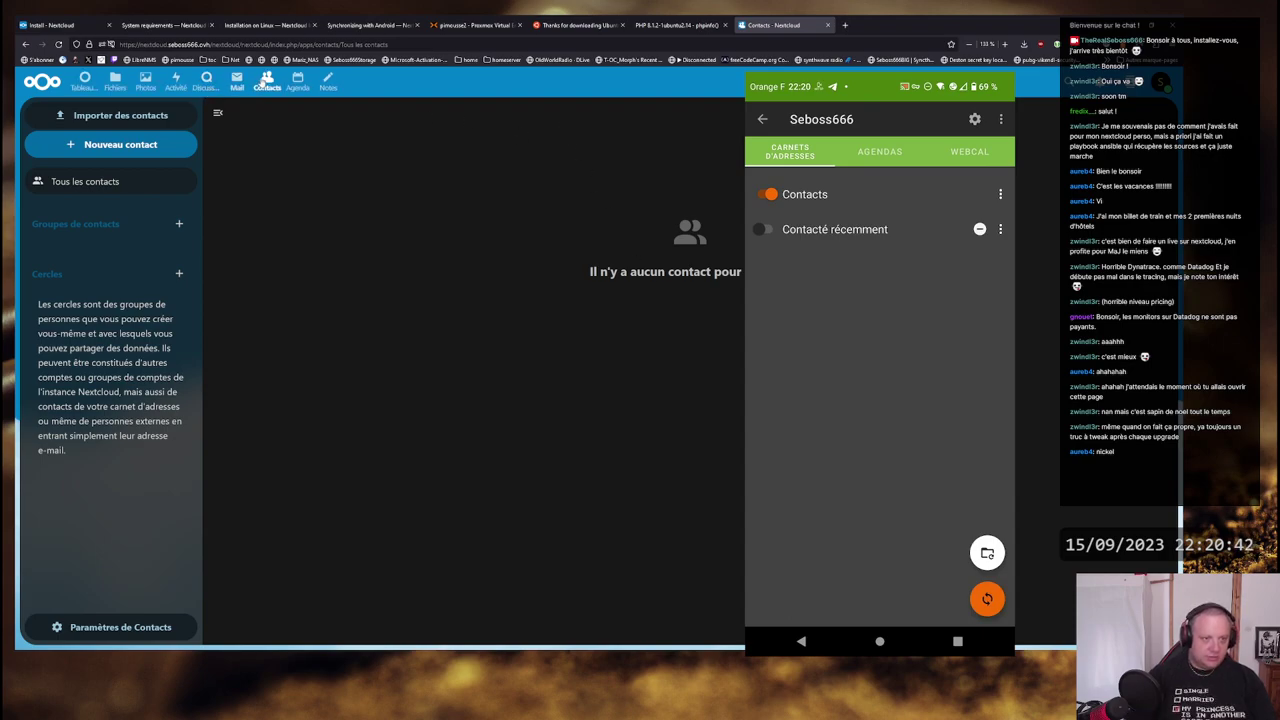
click(267, 80)
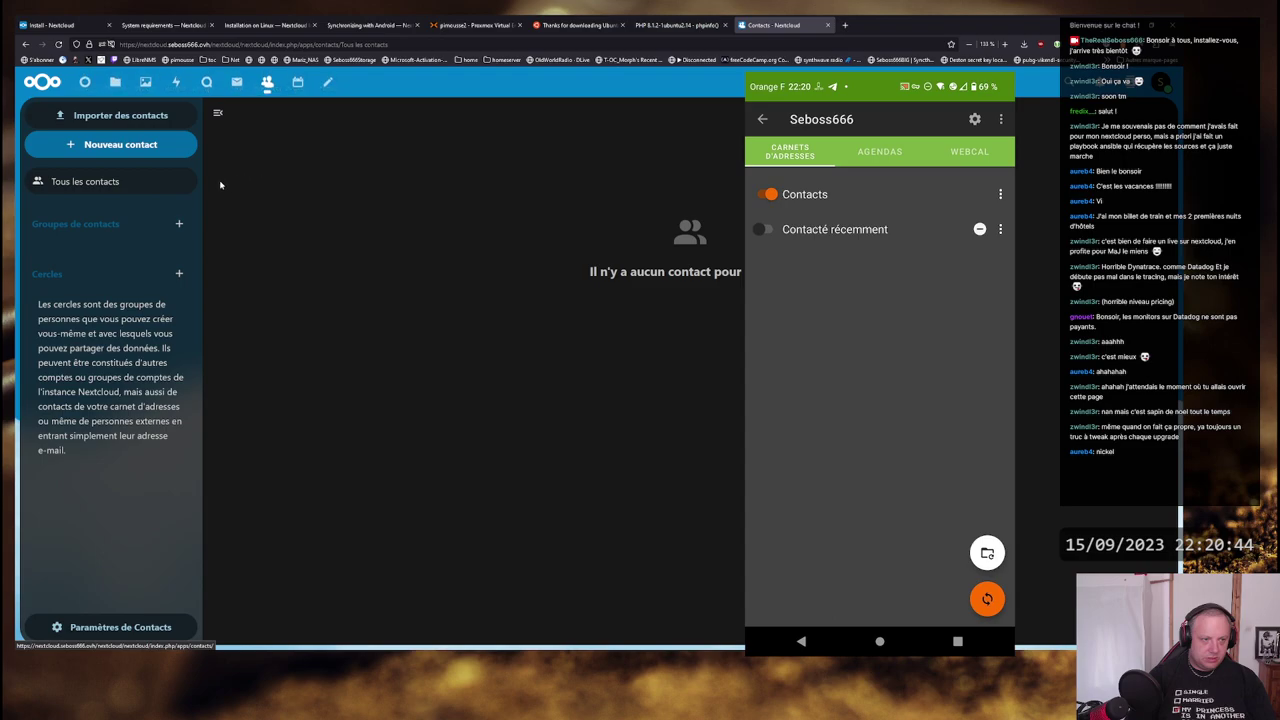
click(120, 115)
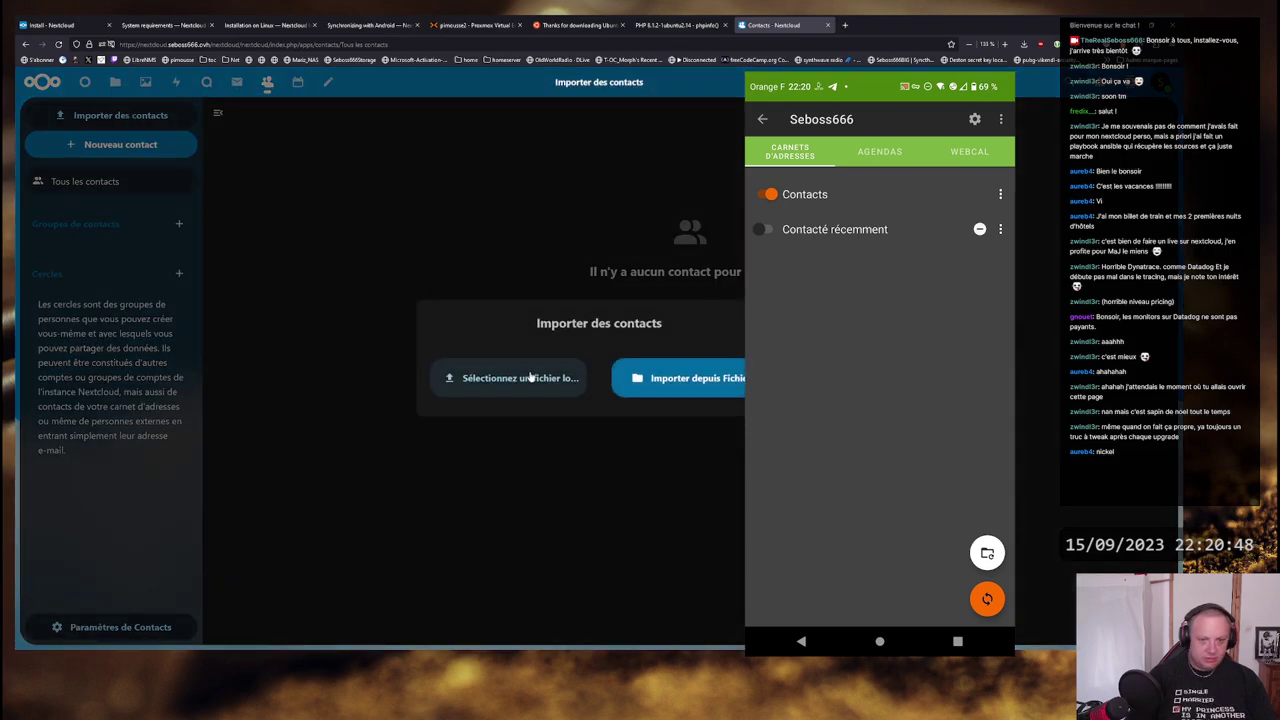
click(487, 275)
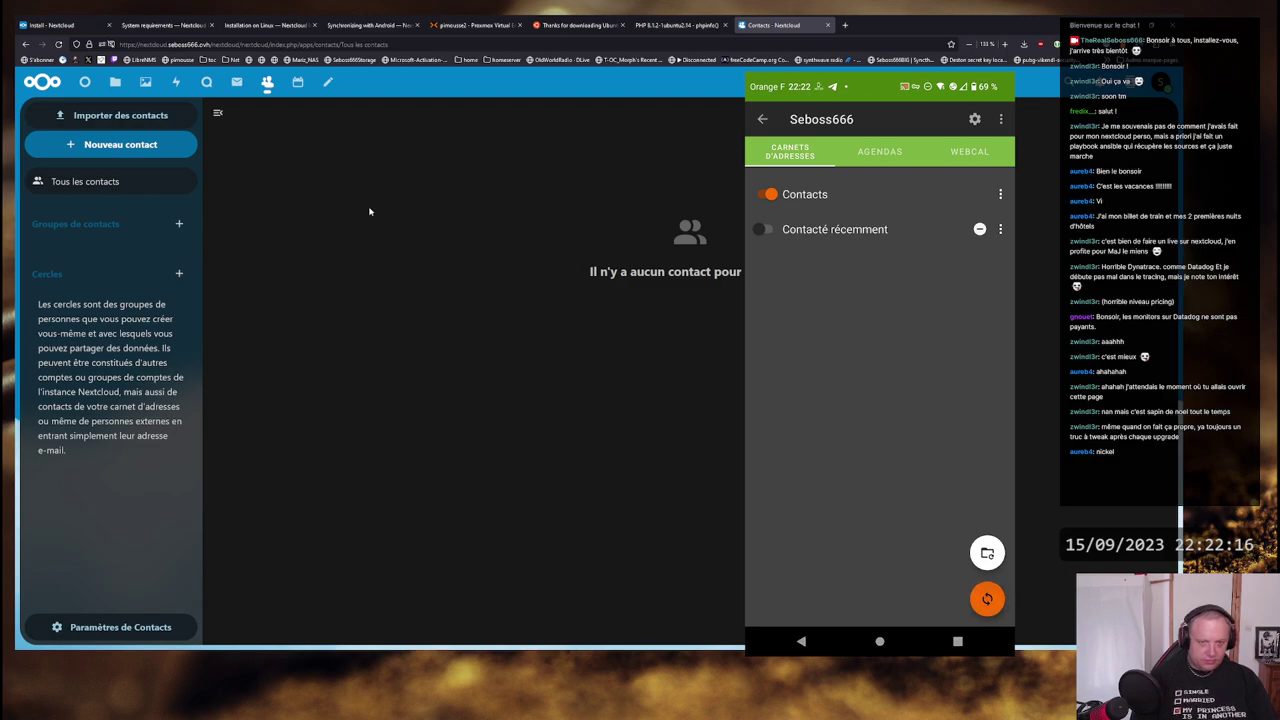
- Reload Nextcloud Contacts to show the phone-synced contact, then reload again for the full address book
click(267, 82)
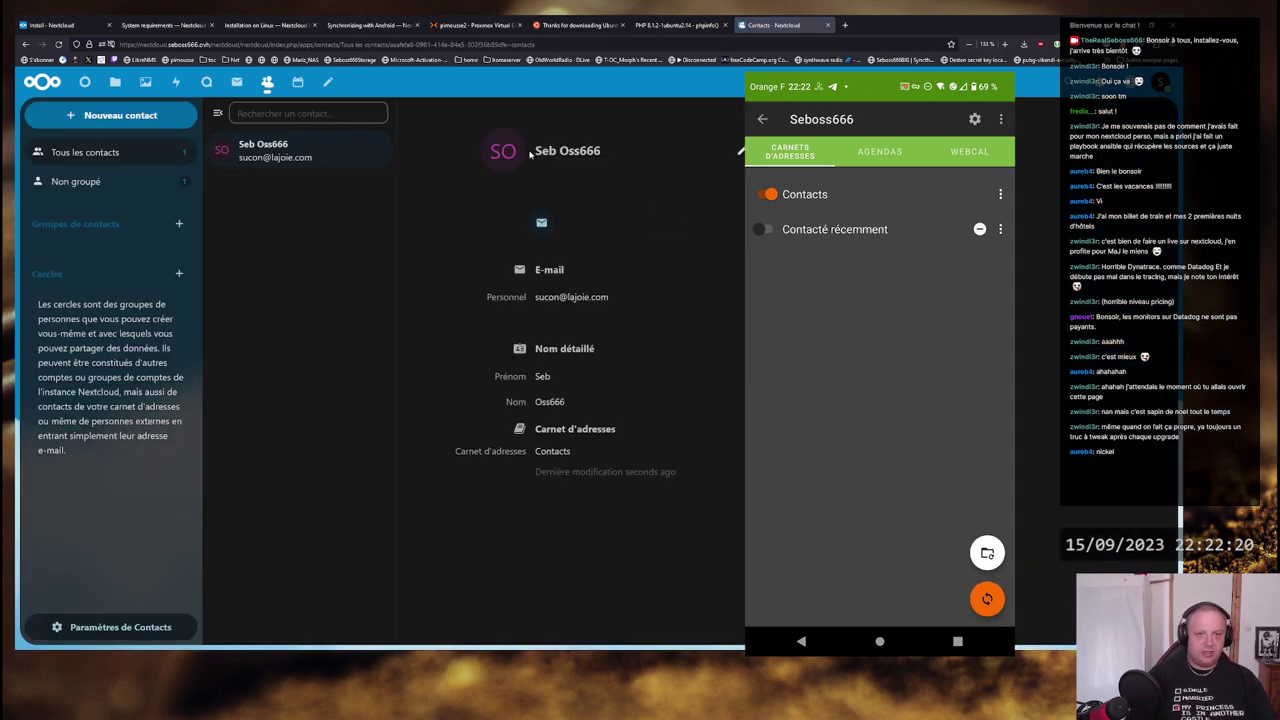
drag(530, 154, 620, 170)
click(670, 212)
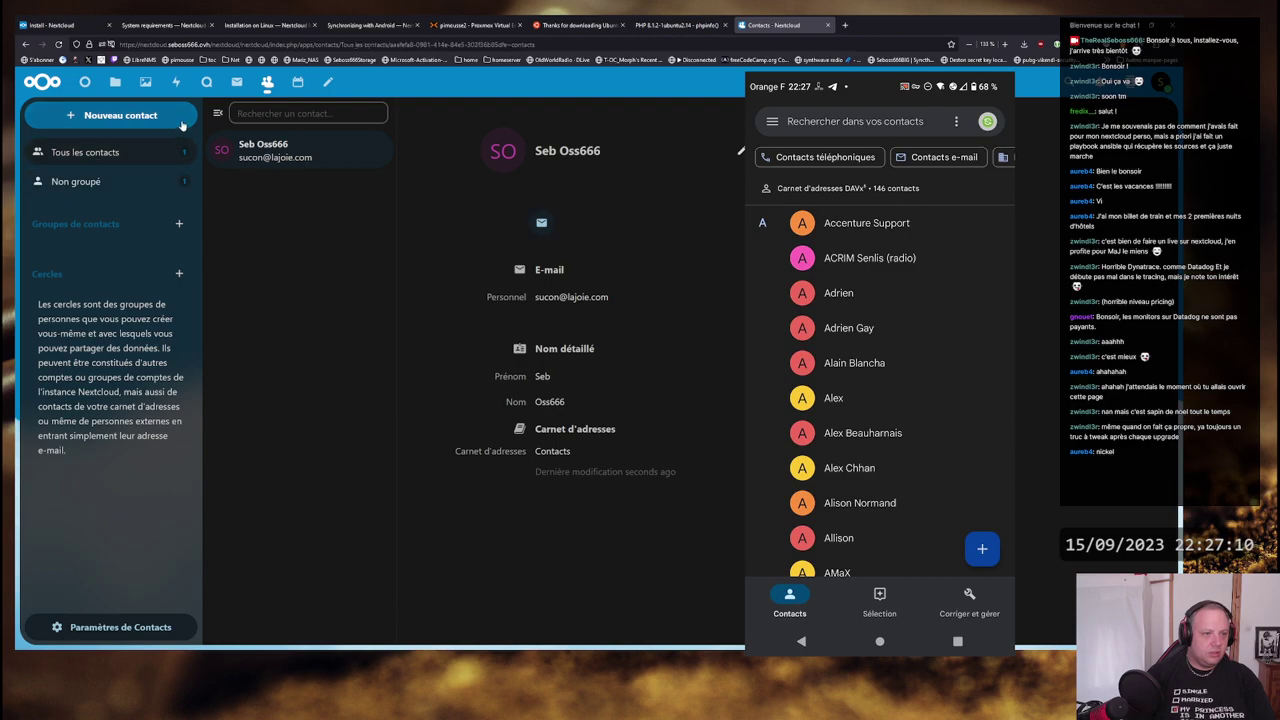
click(267, 82)
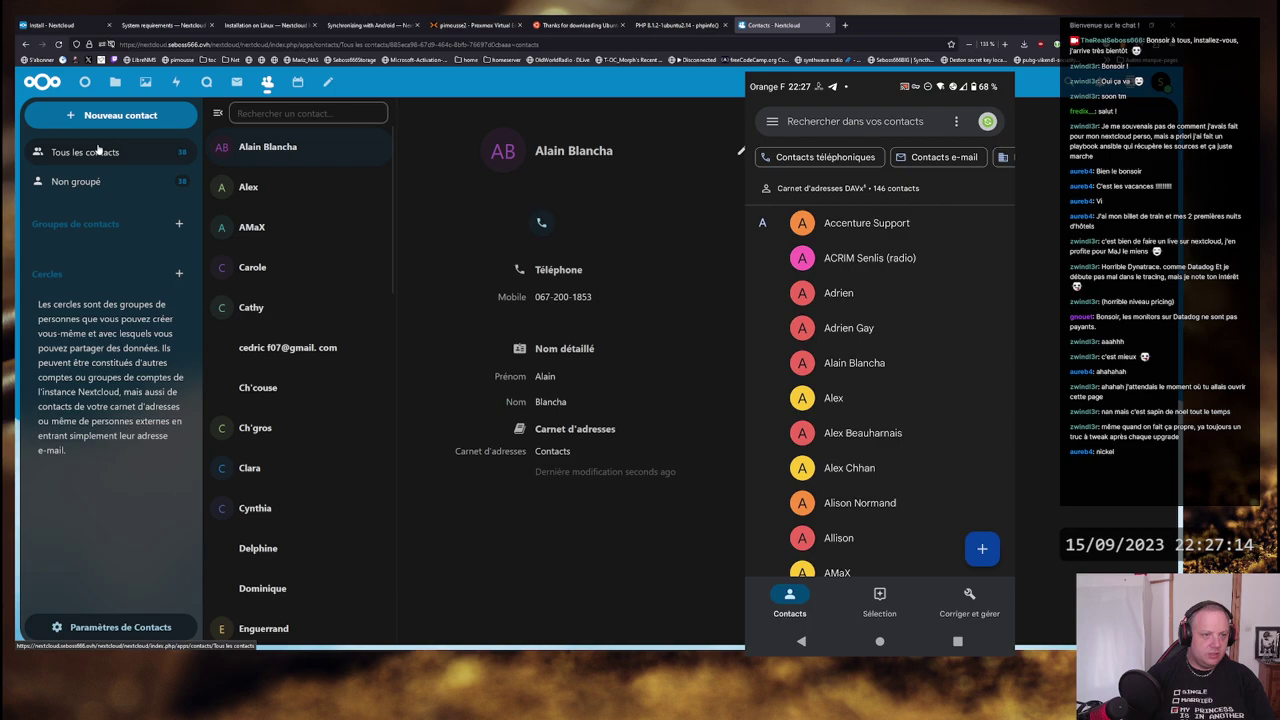
- Reload the Contacts list, scroll through the synced entries, then return to the Calendar
scroll(309, 217, down, 10)
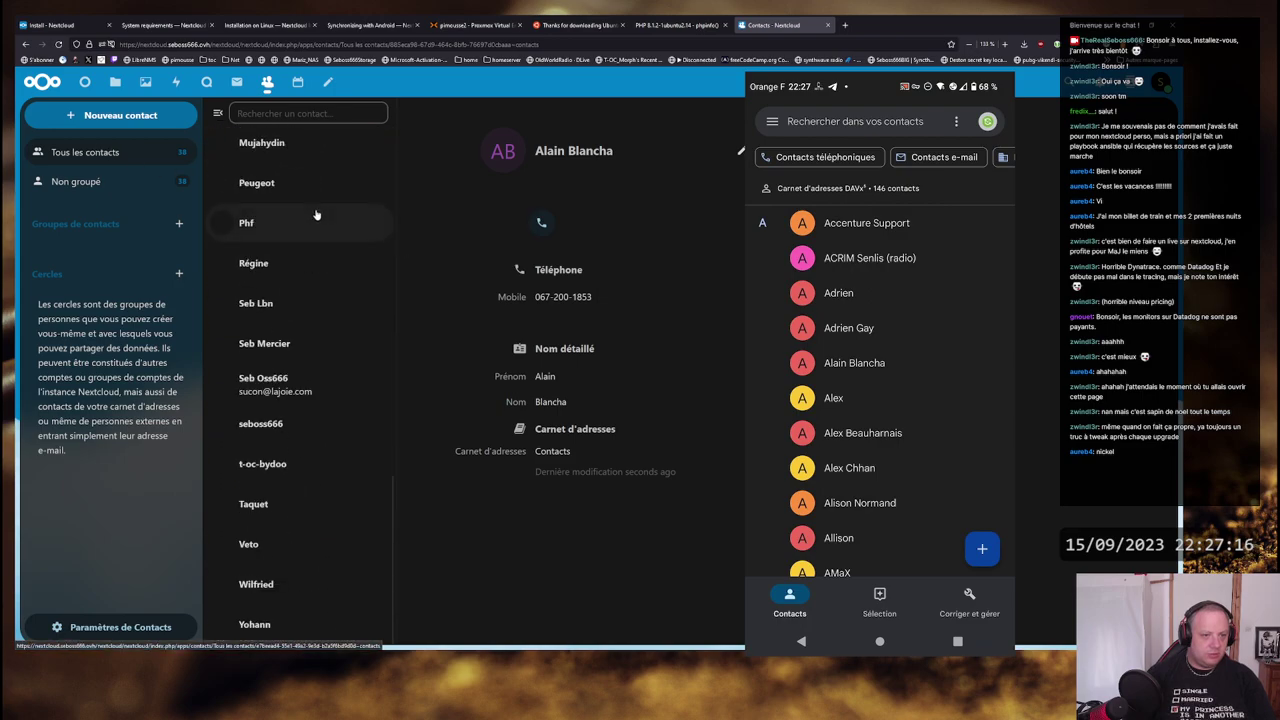
scroll(306, 305, up, 8)
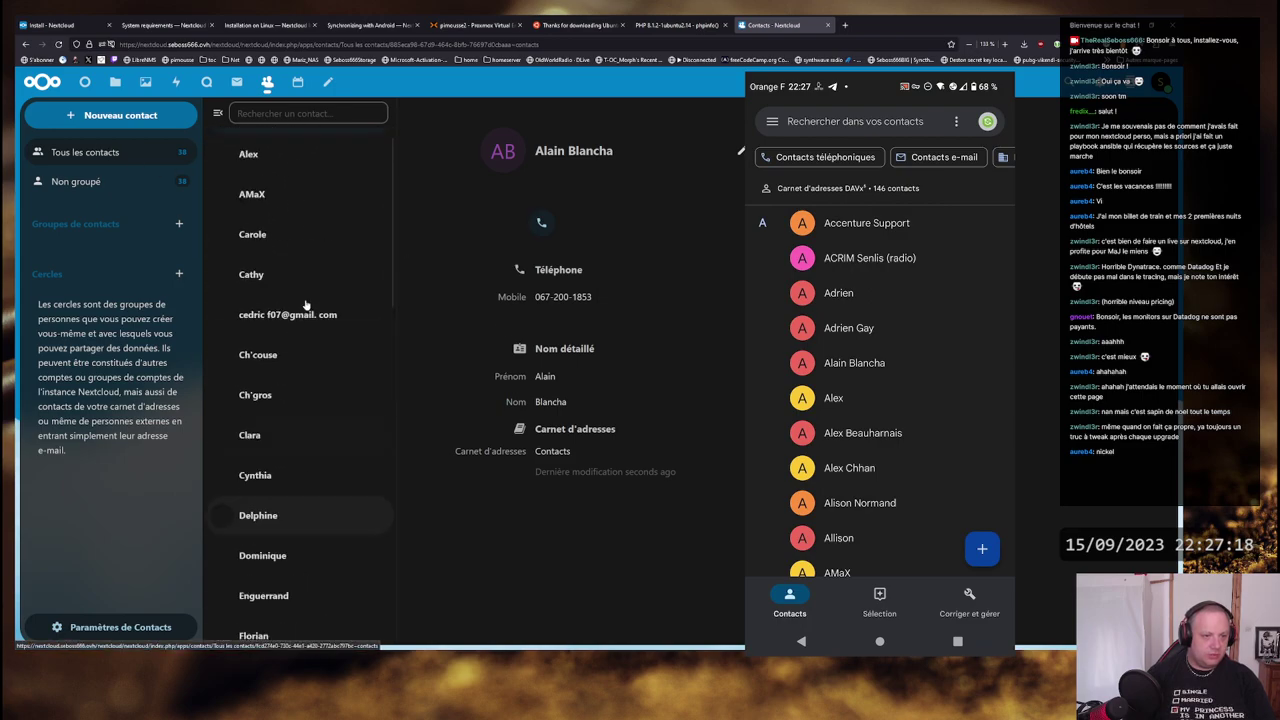
scroll(306, 305, up, 1)
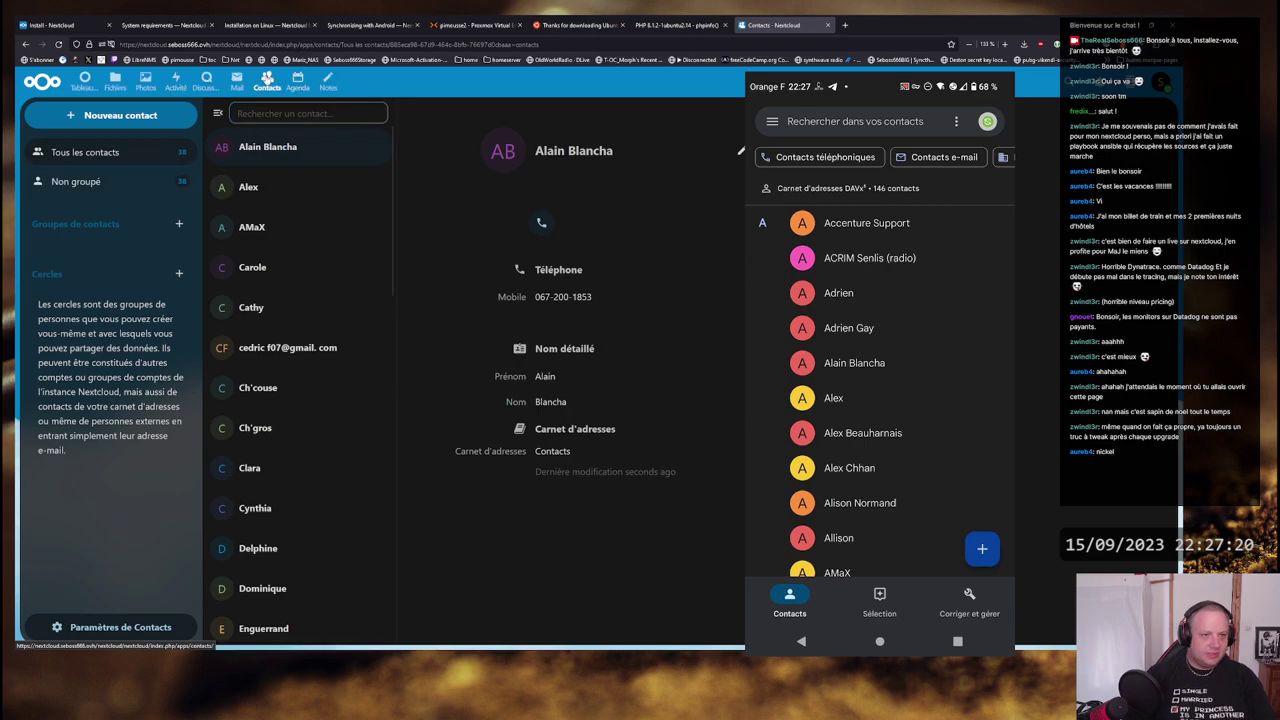
click(267, 78)
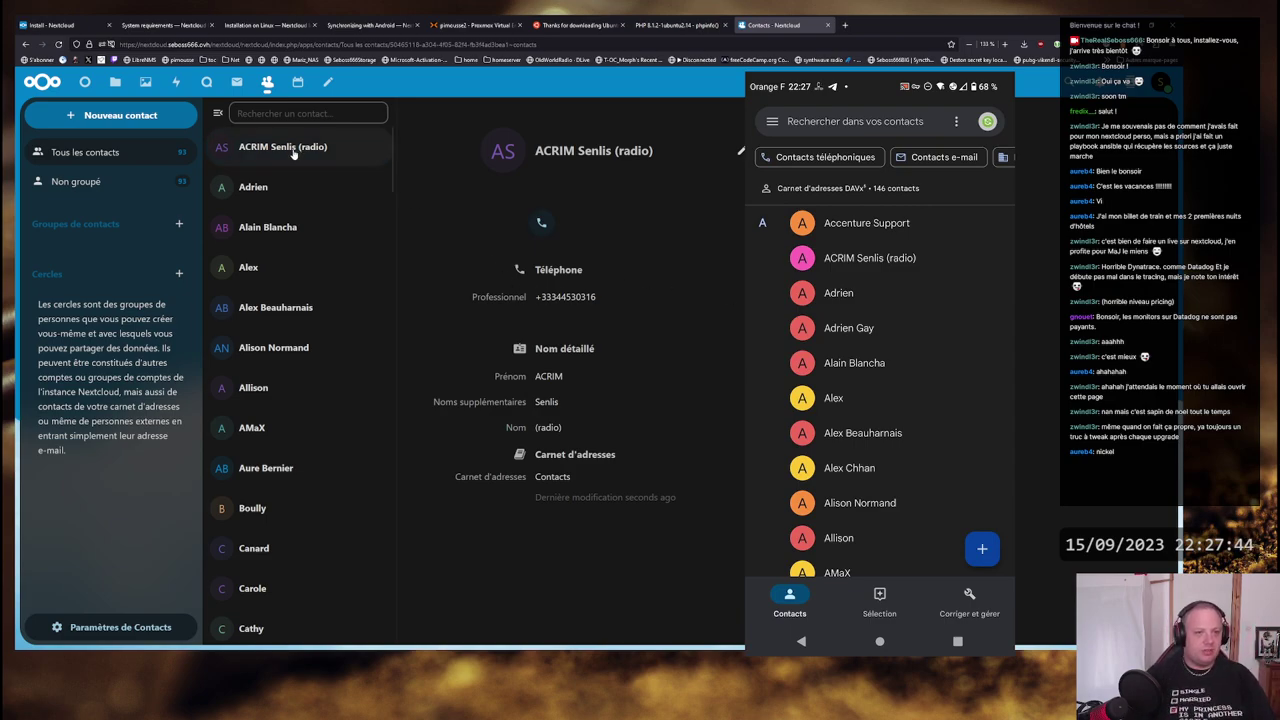
scroll(340, 325, down, 5)
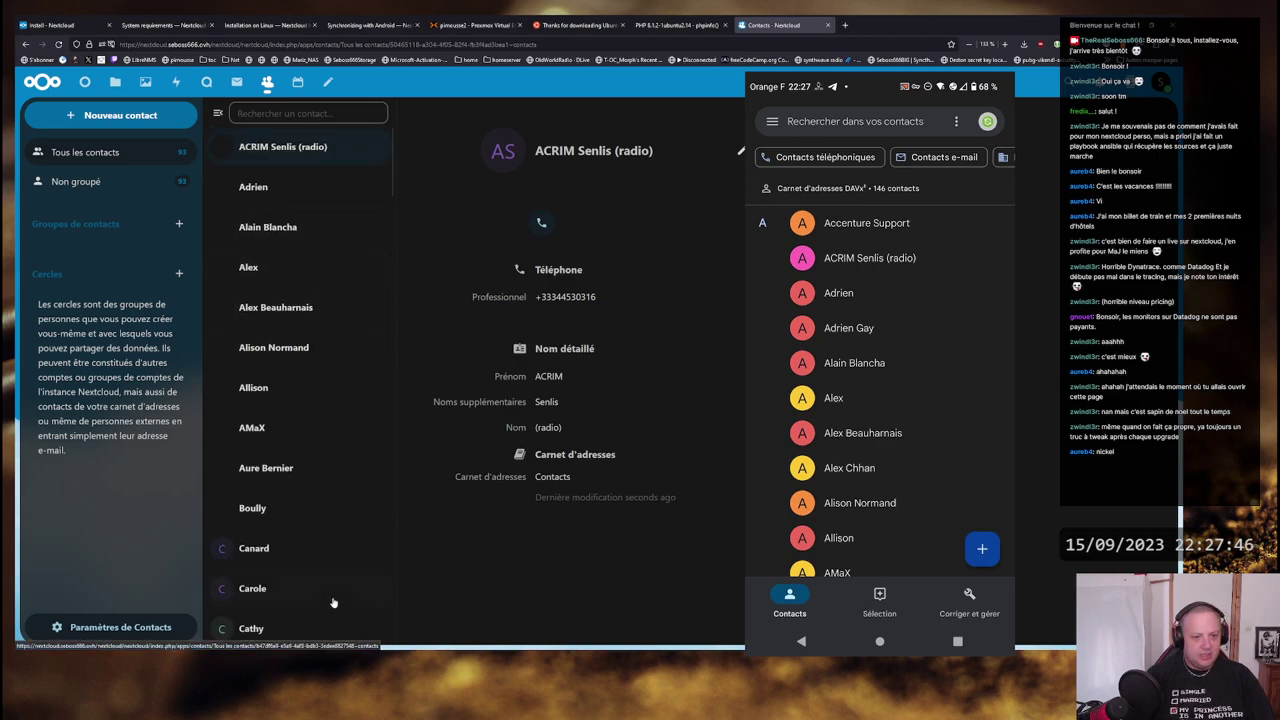
scroll(325, 300, down, 7)
scroll(320, 327, down, 10)
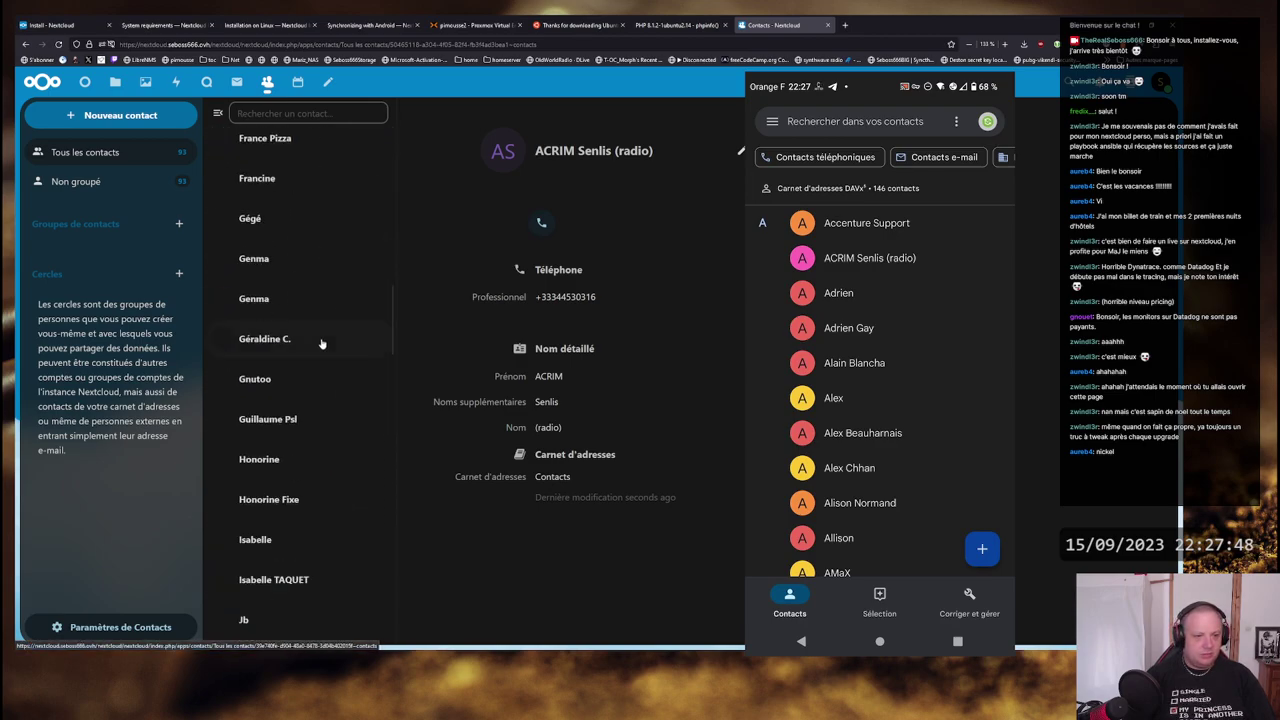
scroll(336, 330, down, 8)
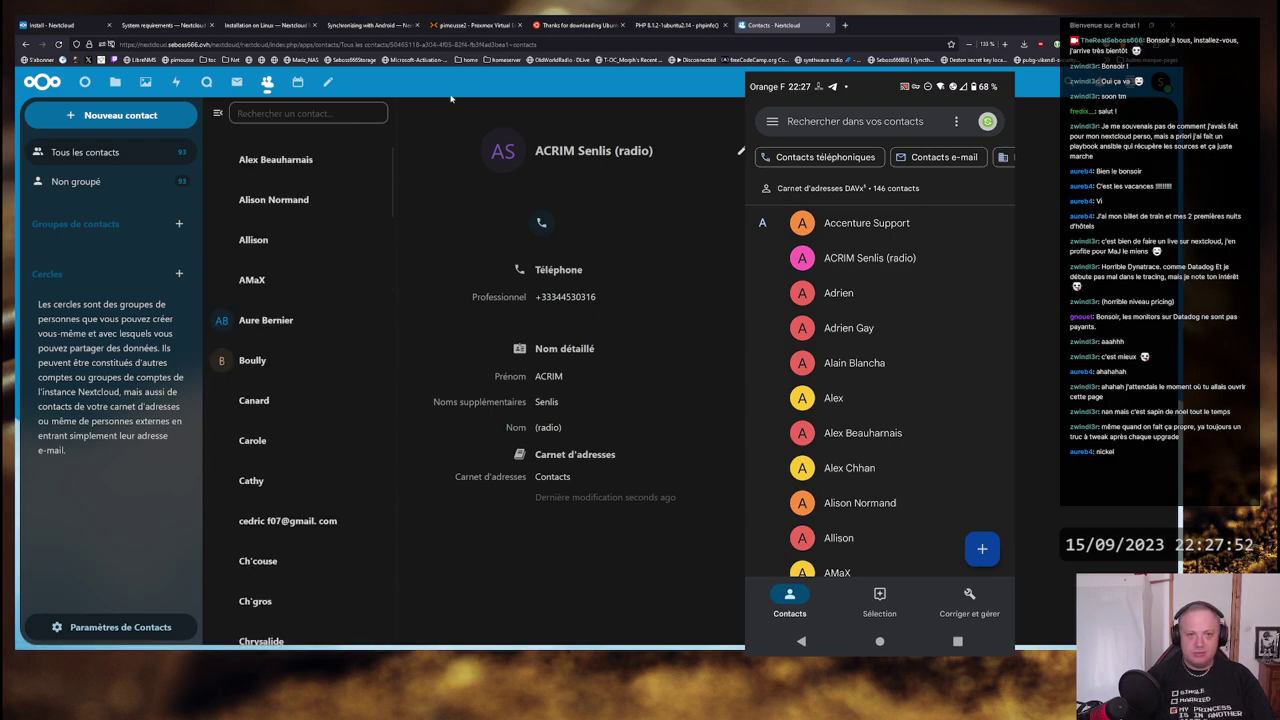
click(297, 80)
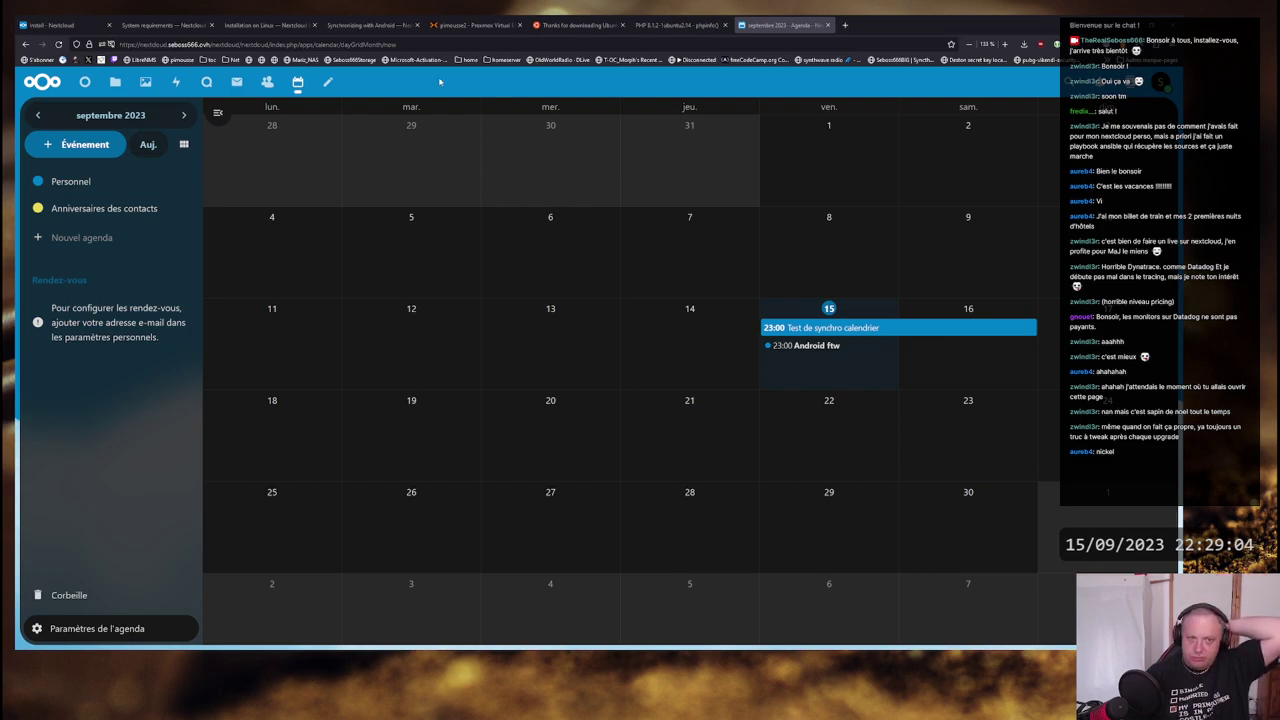
- Open the Nextcloud account menu
click(1160, 82)
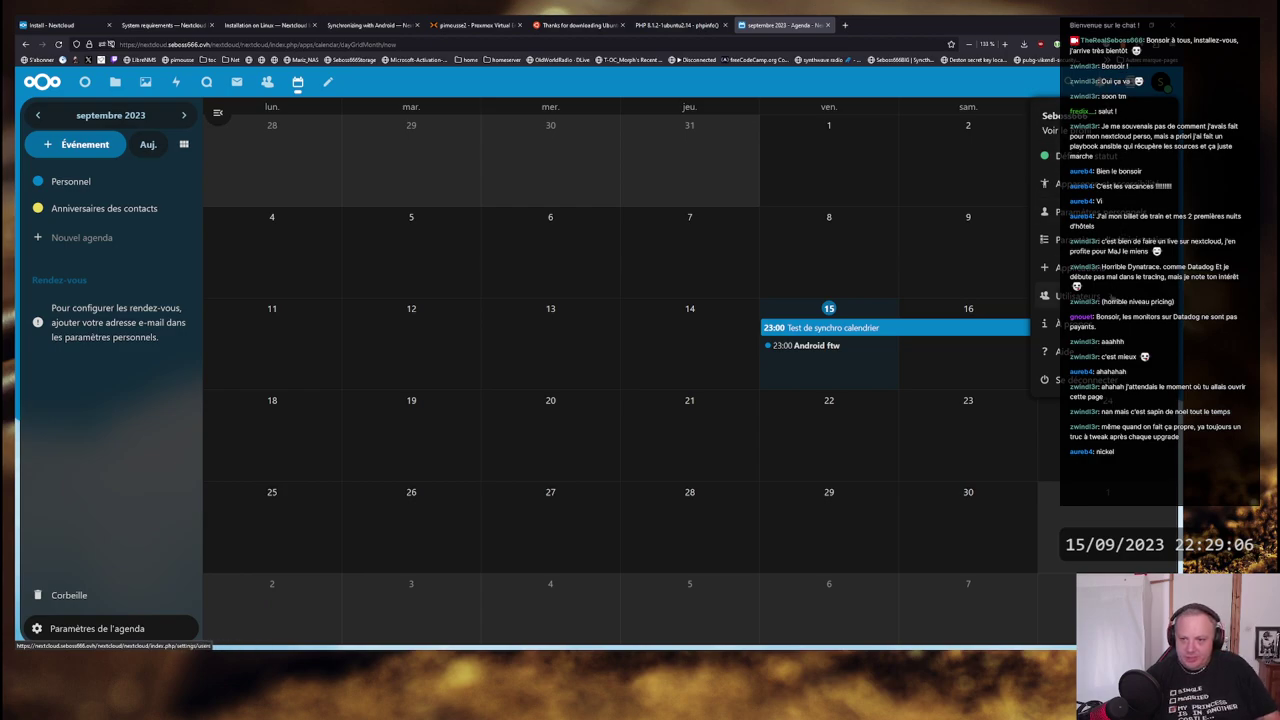
- Open the admin overview and review the mail server, phone region, memory cache and OPcache warnings
click(1048, 239)
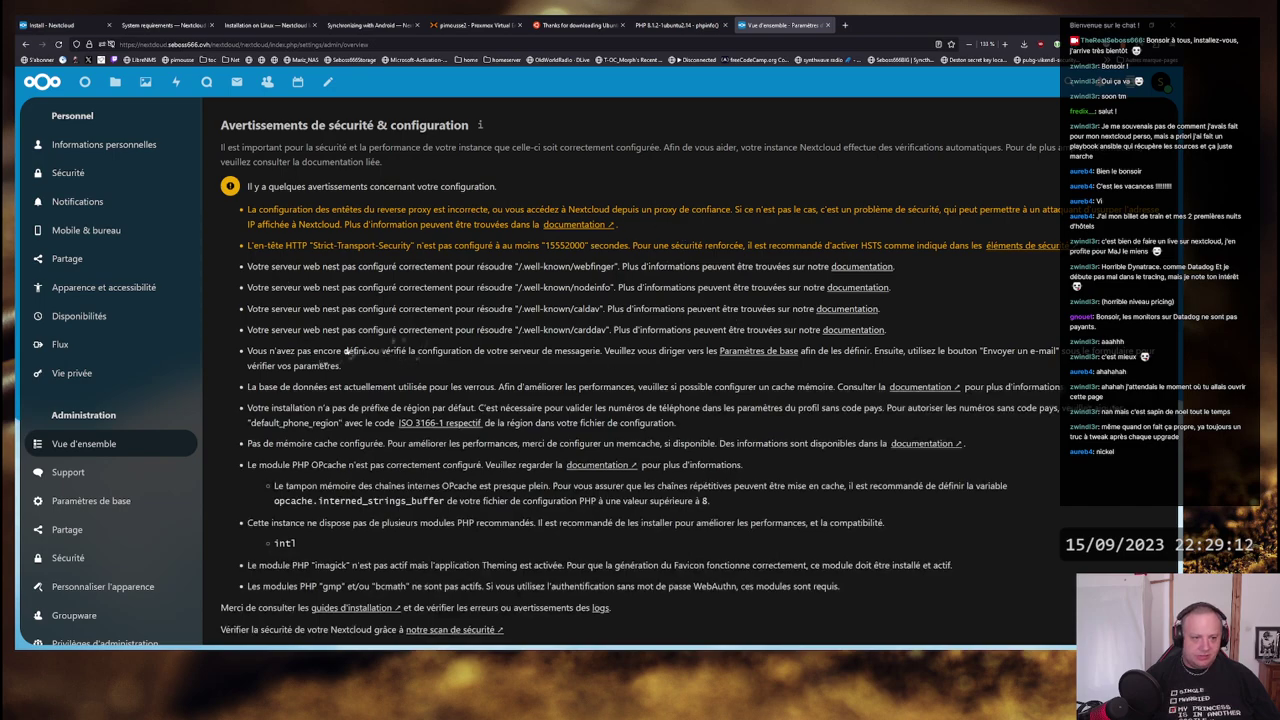
drag(315, 352, 685, 355)
drag(258, 408, 1068, 408)
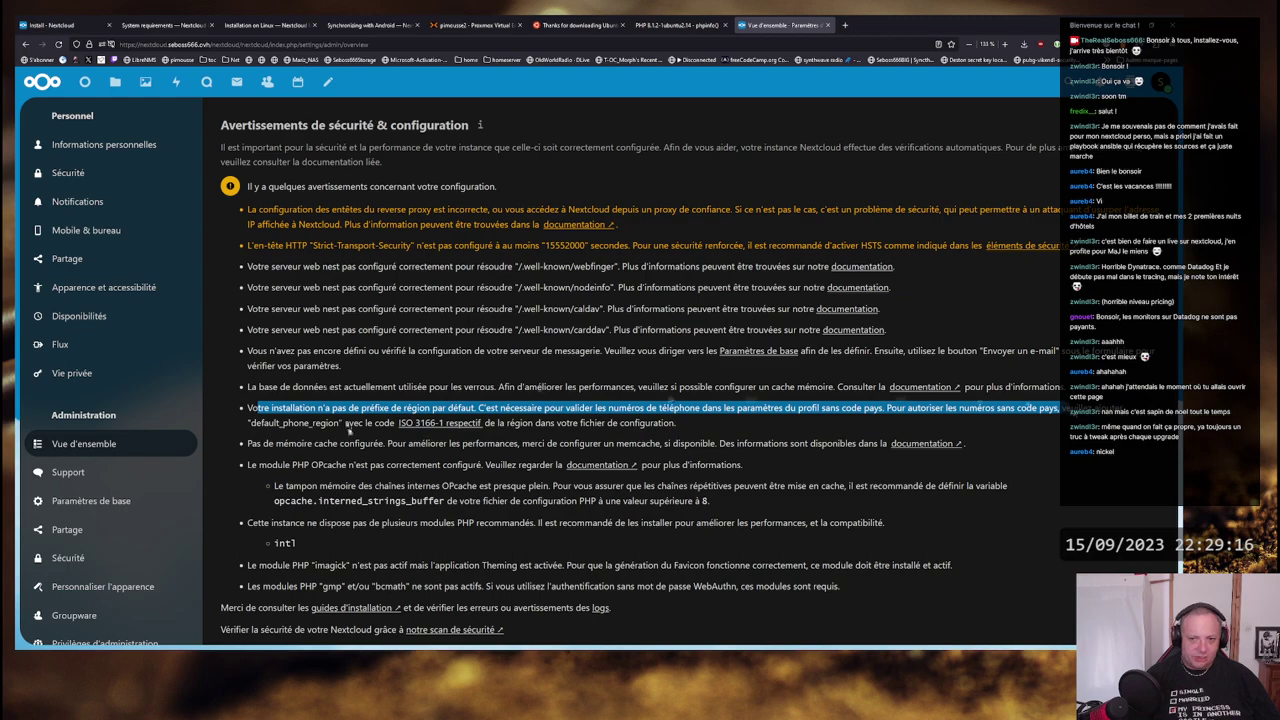
drag(257, 443, 382, 466)
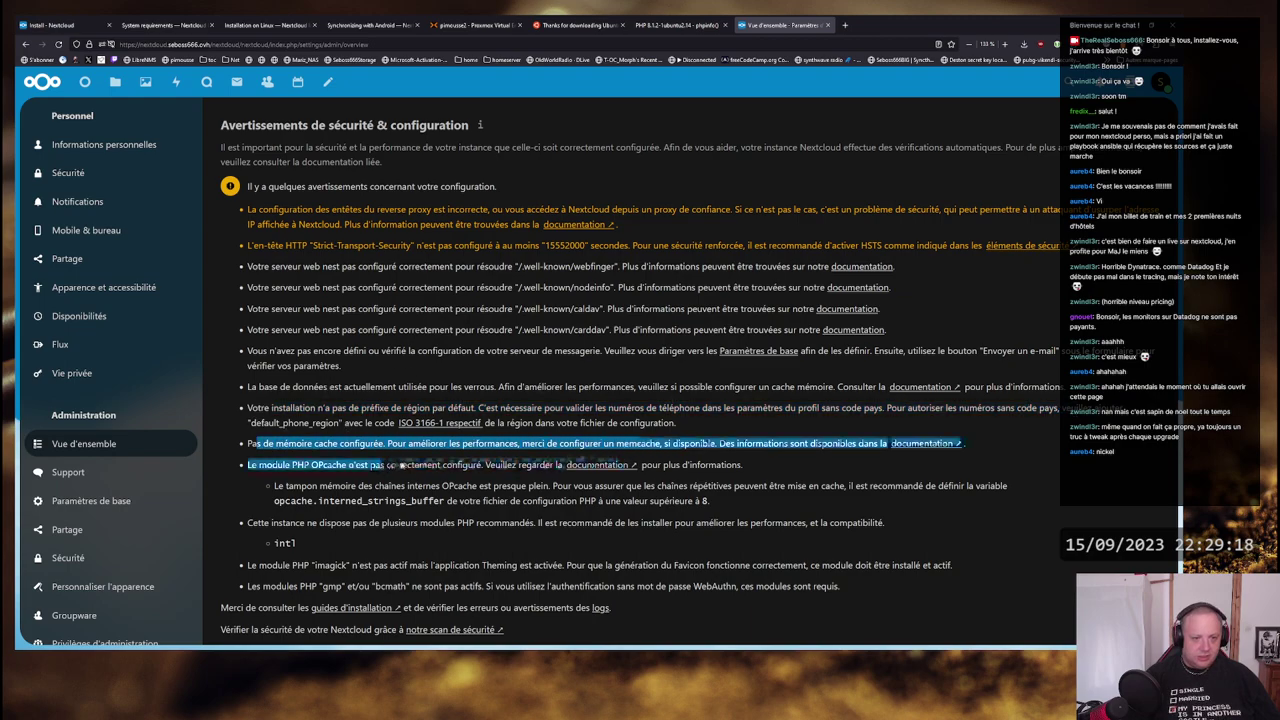
click(385, 466)
drag(552, 467, 690, 503)
click(698, 504)
- Scroll through the remaining warnings and single out the unresolved /.well-known/carddav path
scroll(698, 504, down, 5)
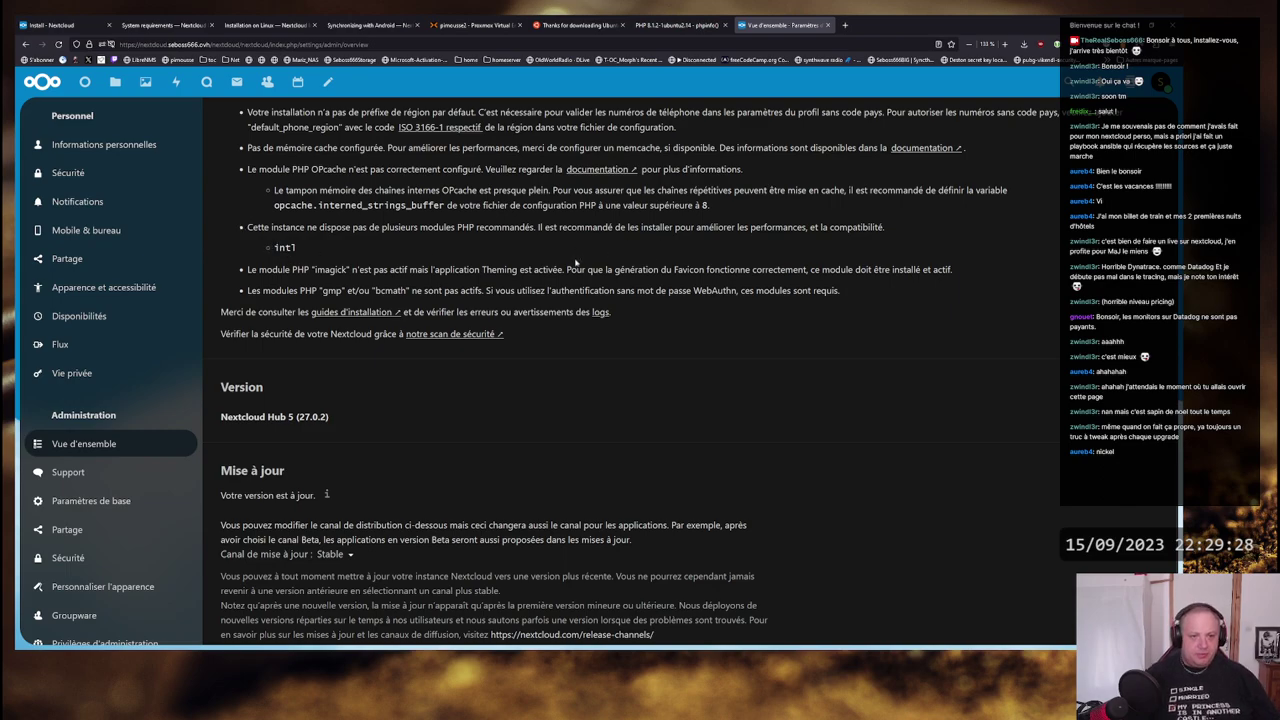
scroll(572, 265, down, 1)
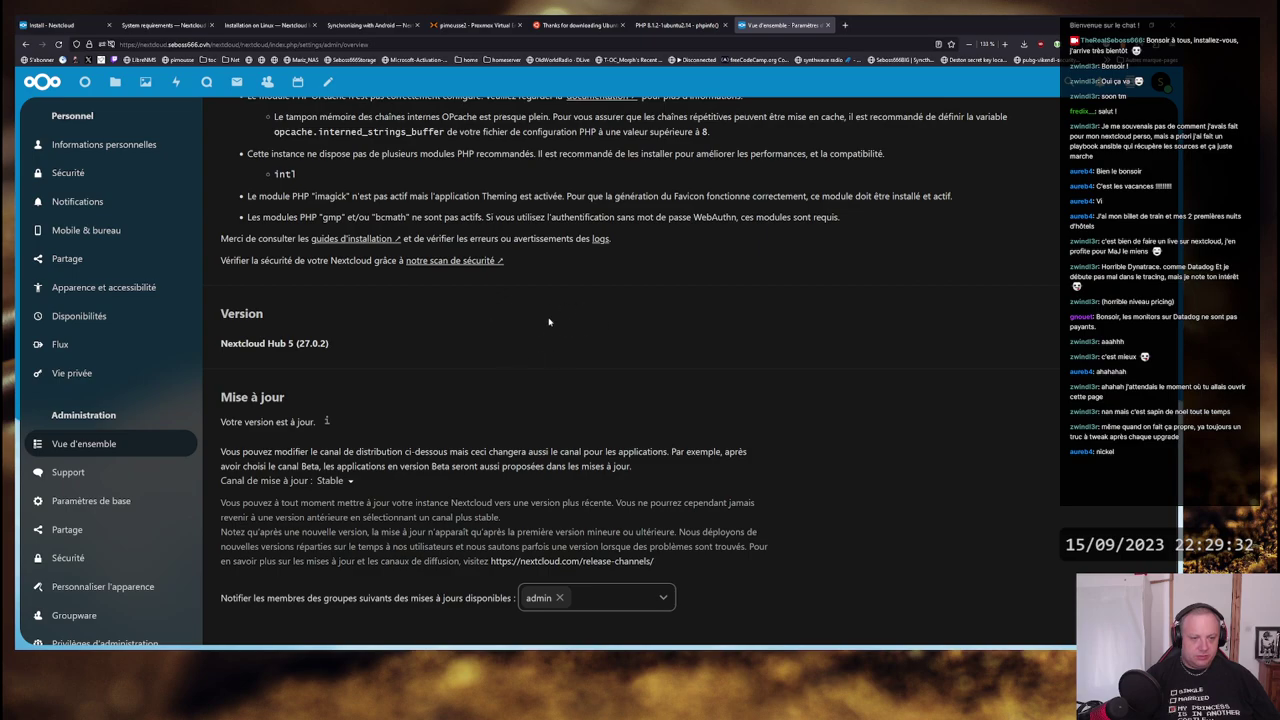
scroll(549, 321, up, 5)
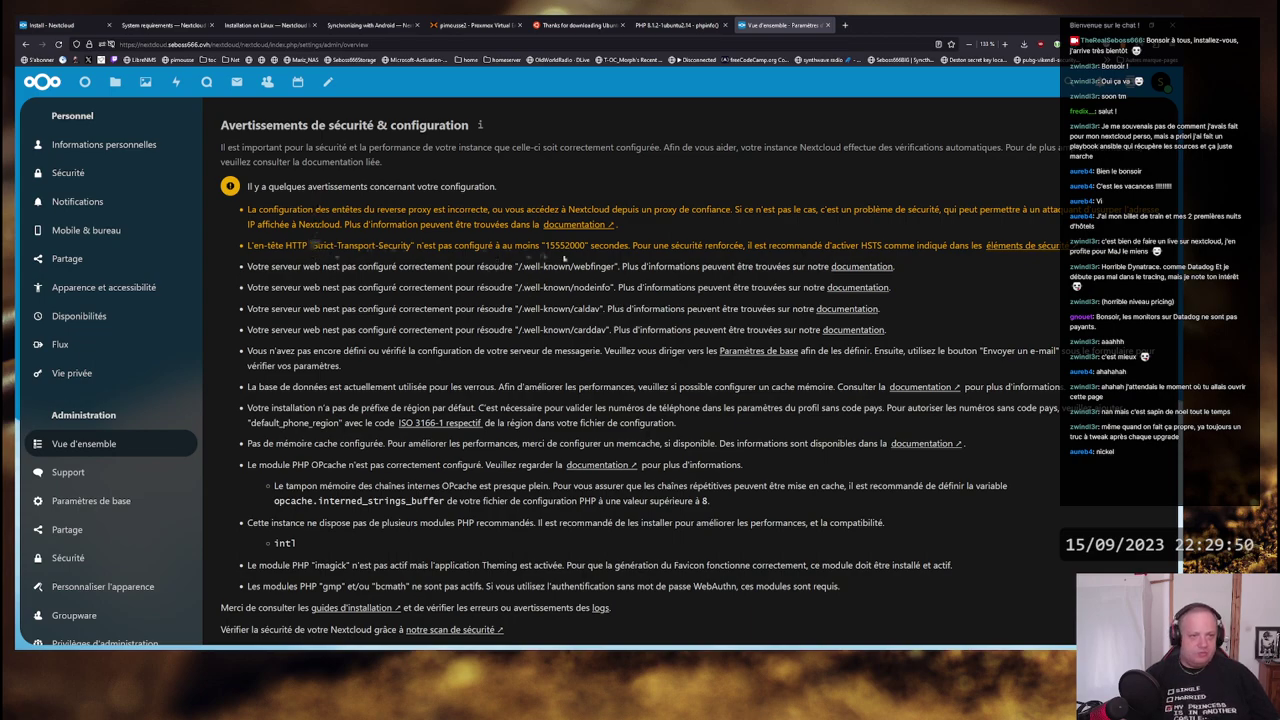
scroll(557, 329, down, 3)
scroll(572, 390, down, 2)
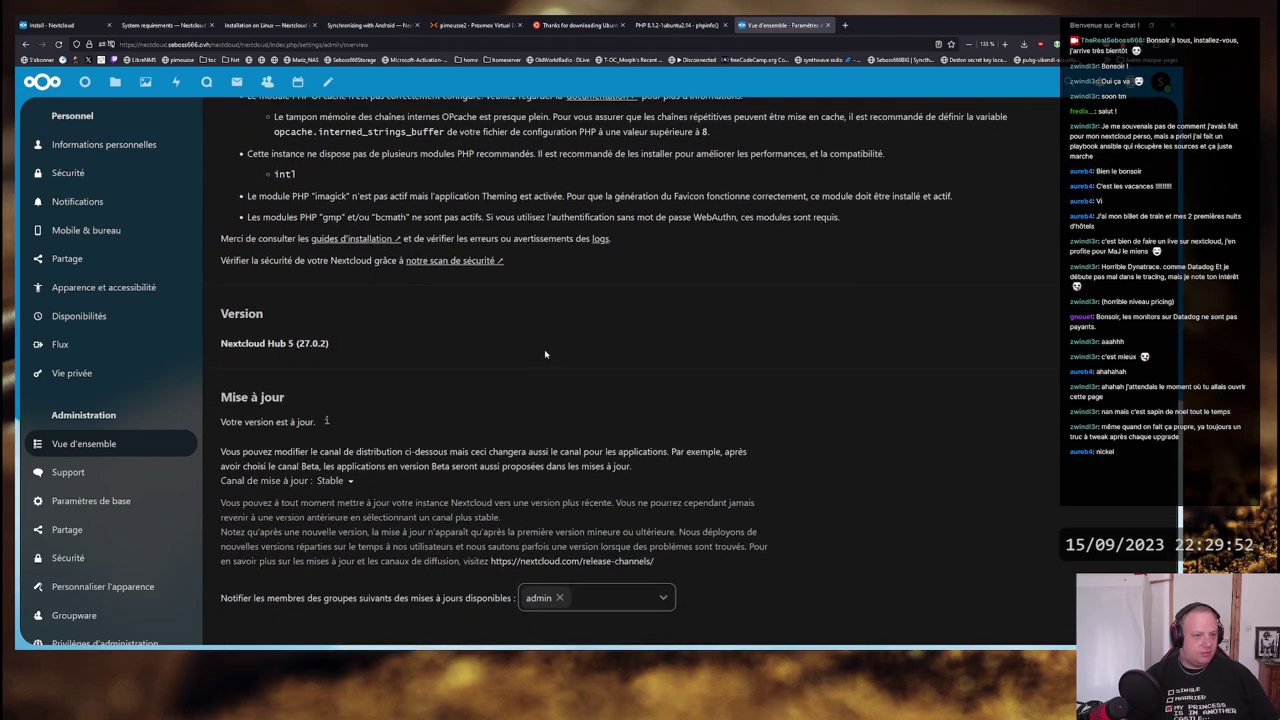
scroll(546, 345, up, 5)
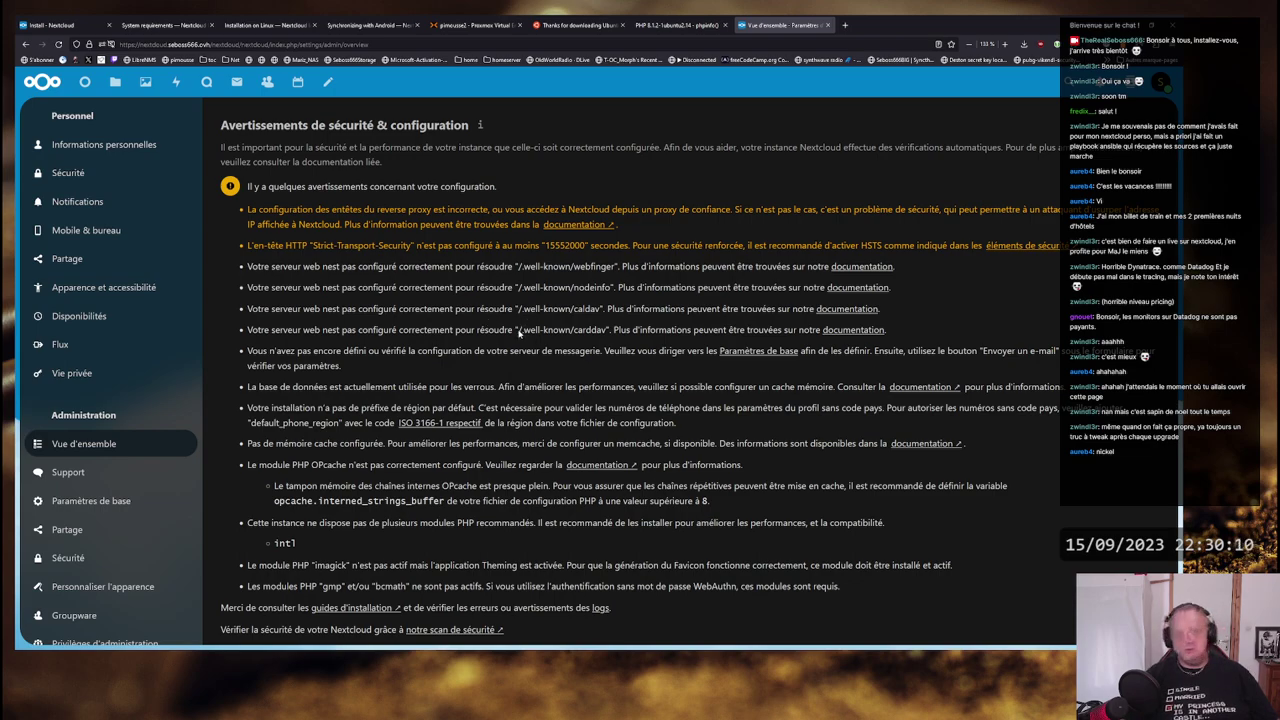
drag(519, 333, 612, 333)
click(590, 331)
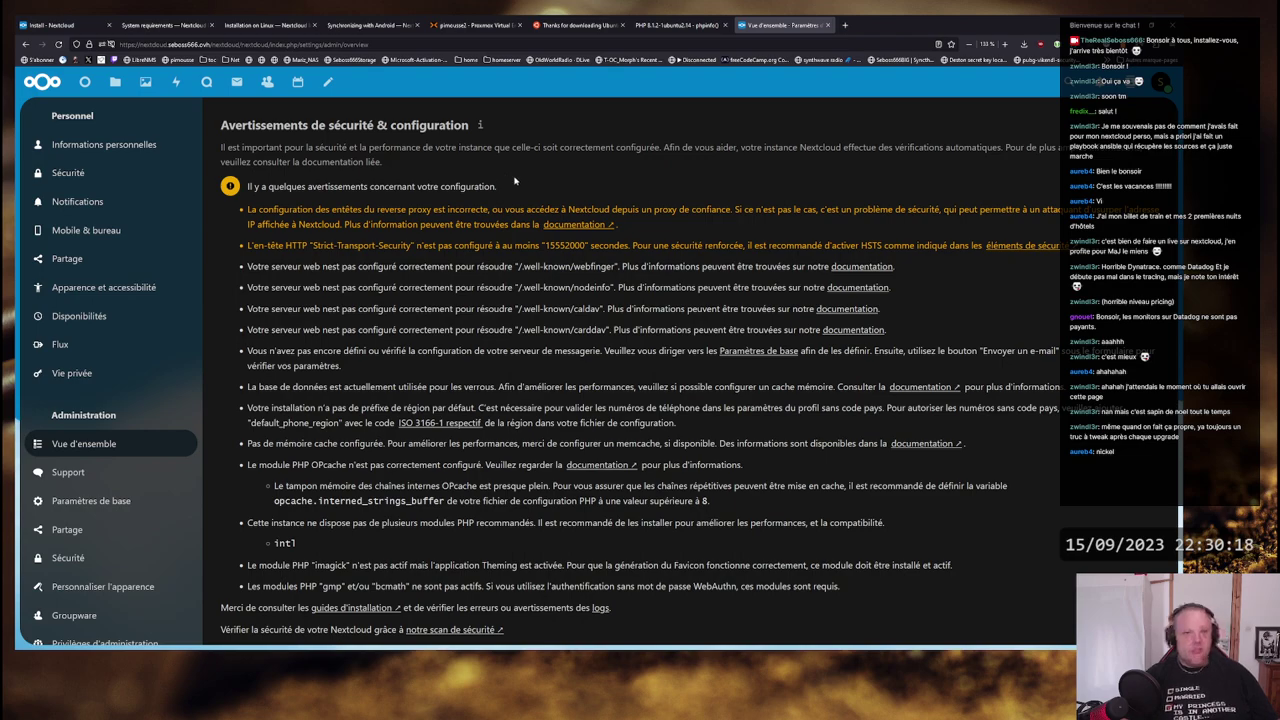
- From the Nextcloud install page, go through Obtenir Nextcloud to the S'inscrire maintenant sign-up page
click(55, 25)
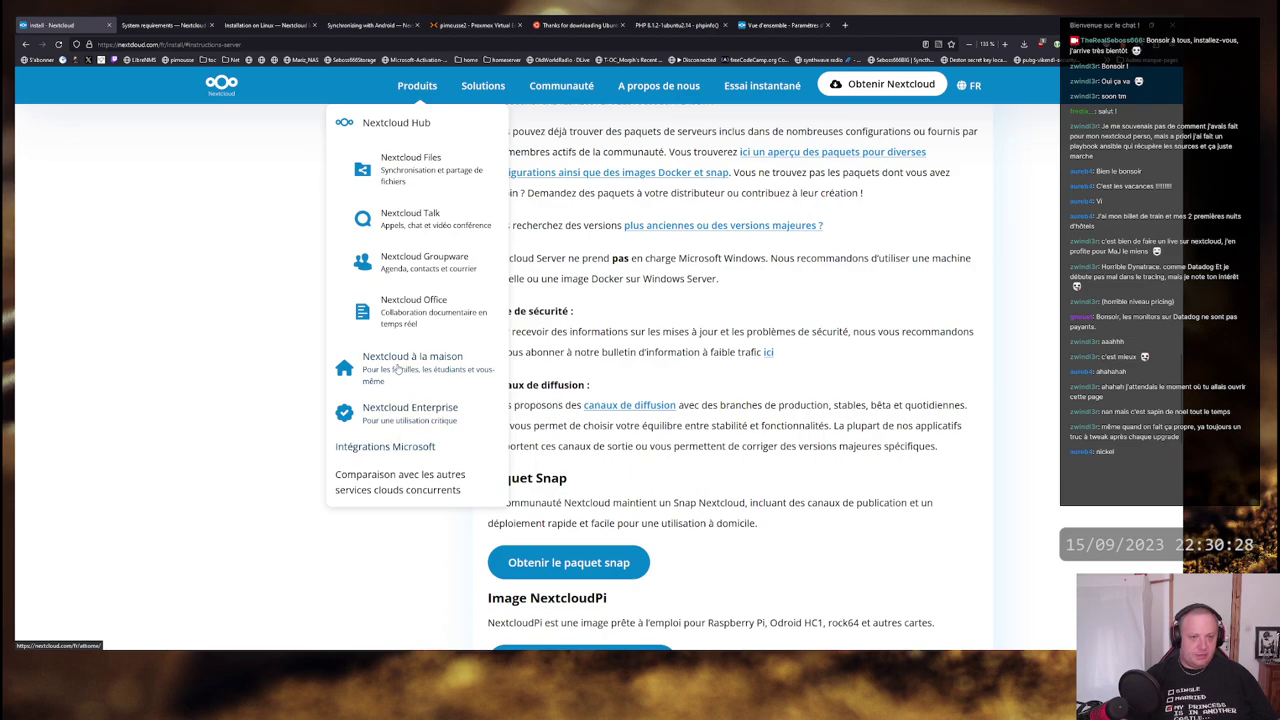
mouse_move(893, 86)
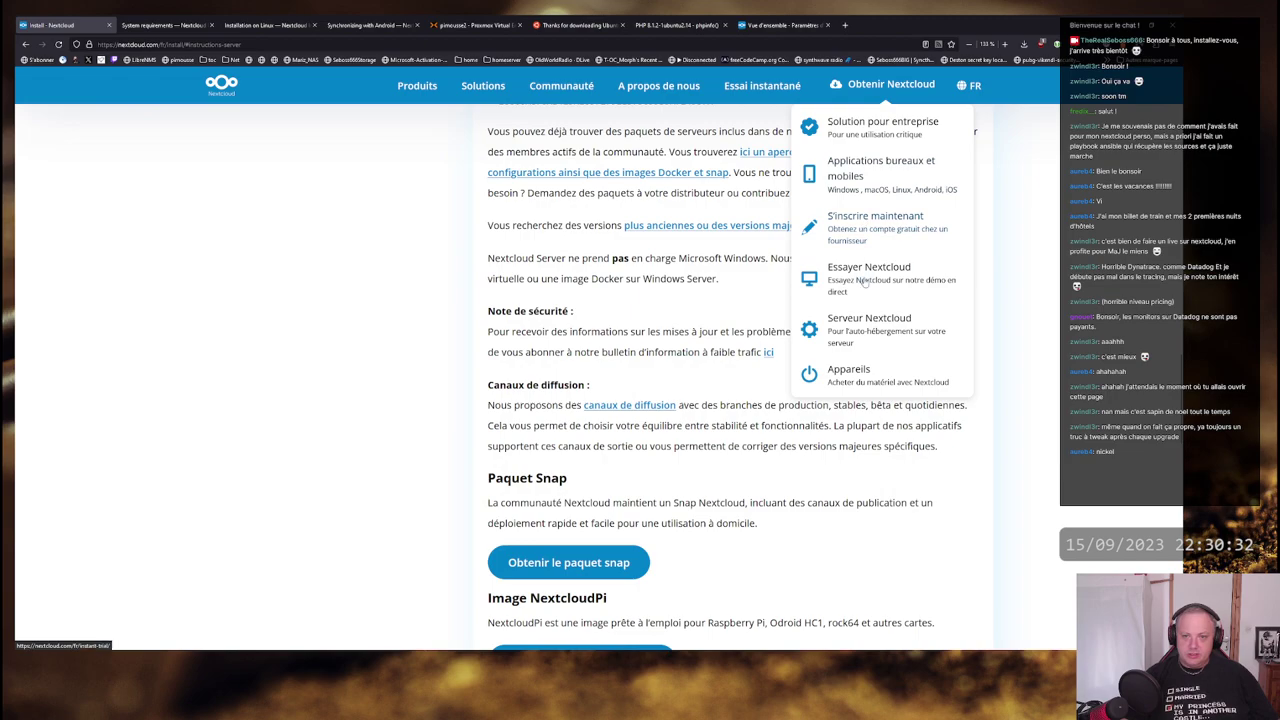
click(863, 232)
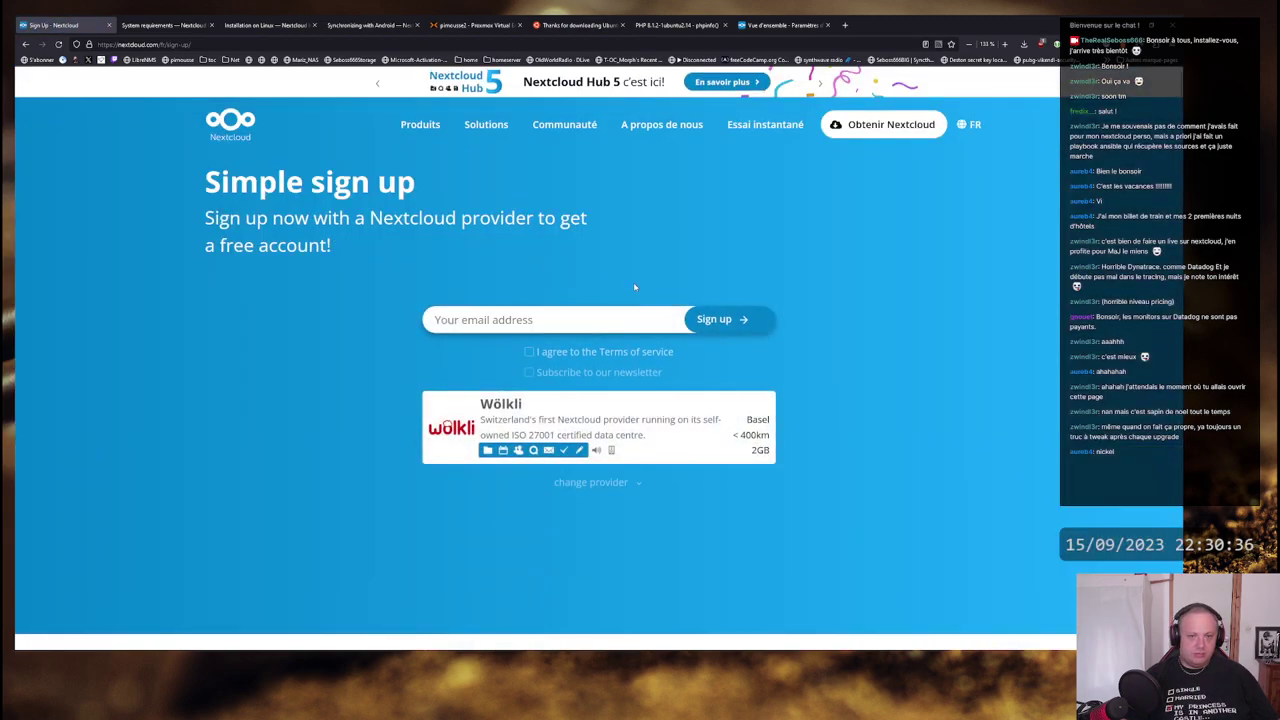
- Read the sign-up tagline and expand the full list of hosting providers
drag(213, 218, 571, 220)
click(571, 220)
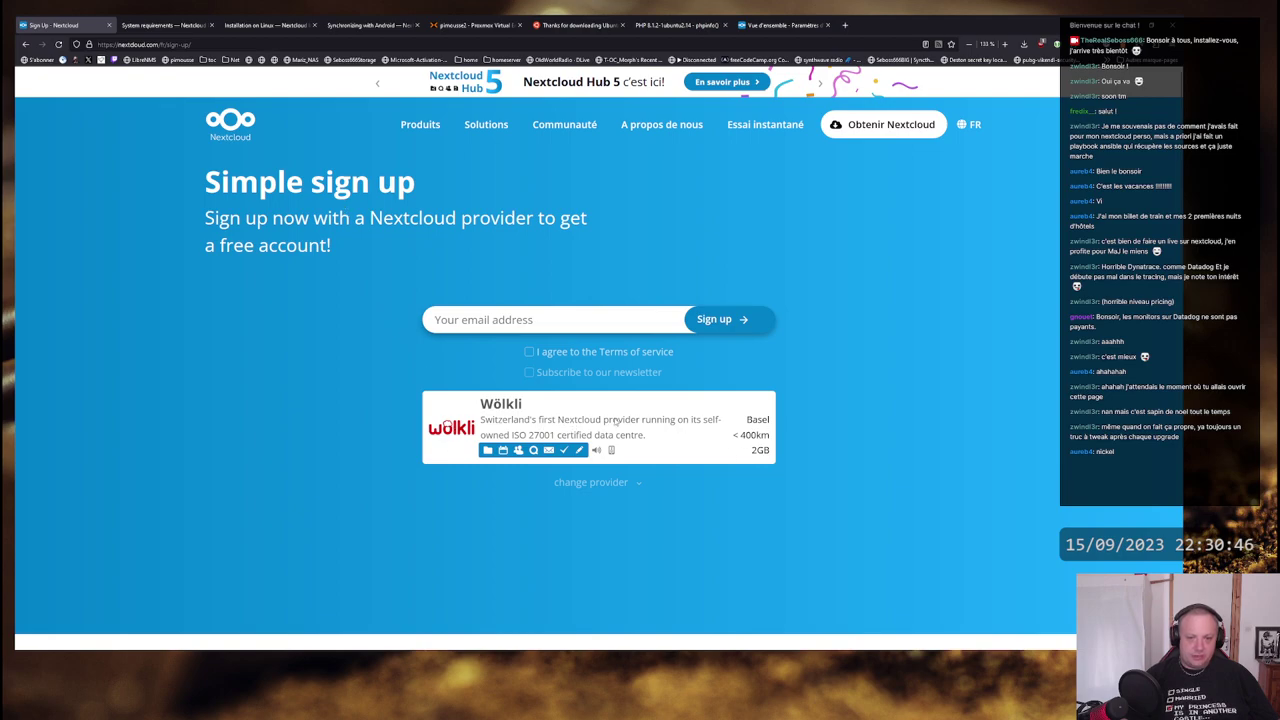
scroll(616, 421, down, 3)
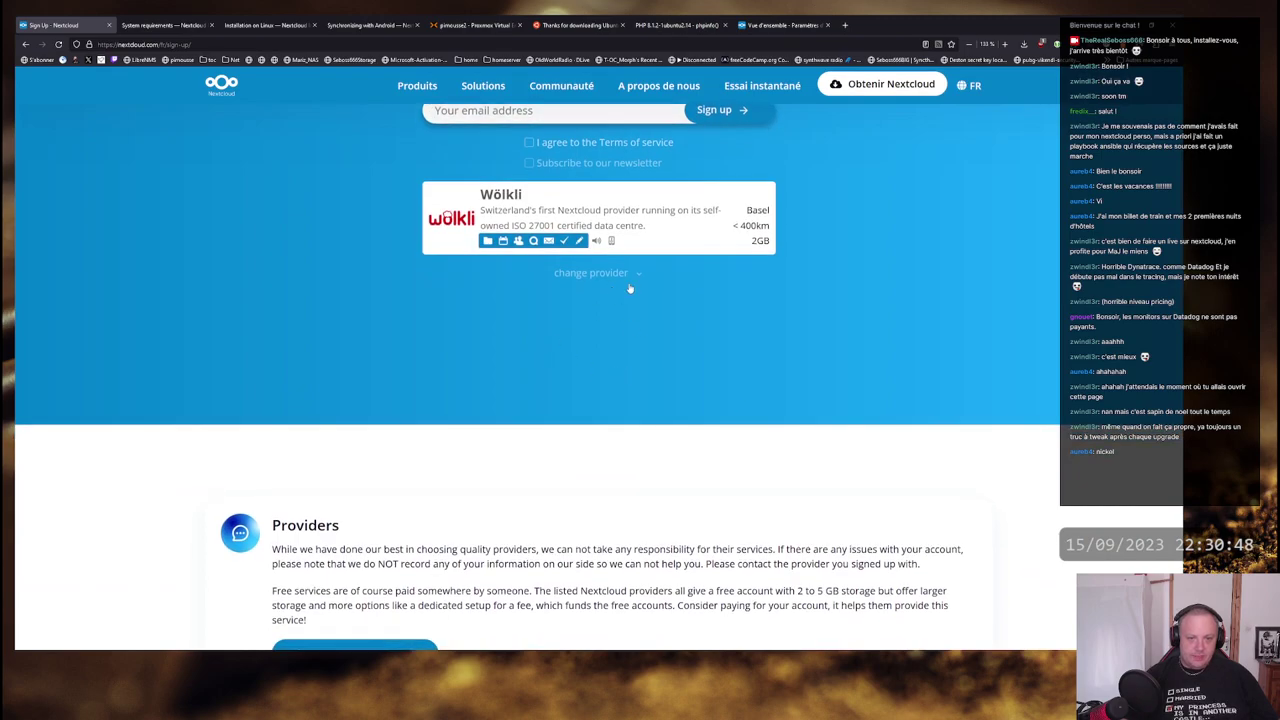
click(637, 277)
- Browse the providers from Wölkli to Qloud MSP, comparing their 2–8GB free storage offers
scroll(895, 285, down, 1)
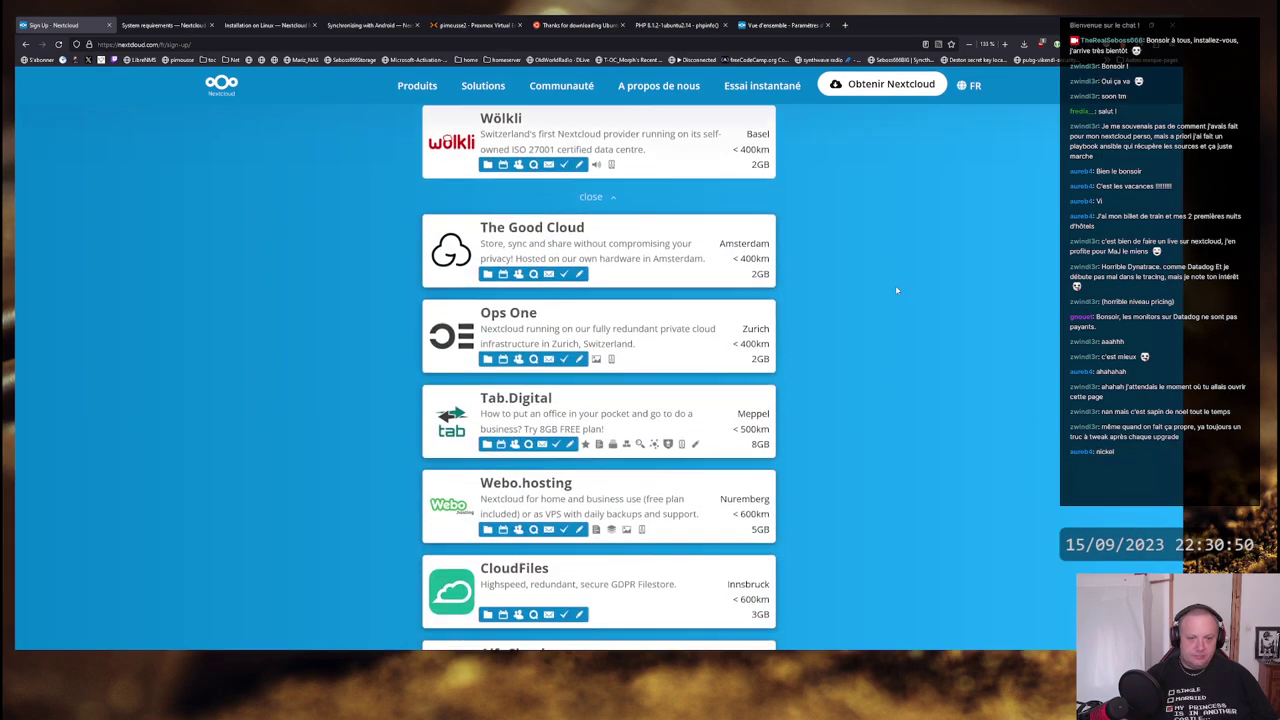
scroll(895, 285, down, 3)
scroll(673, 511, down, 3)
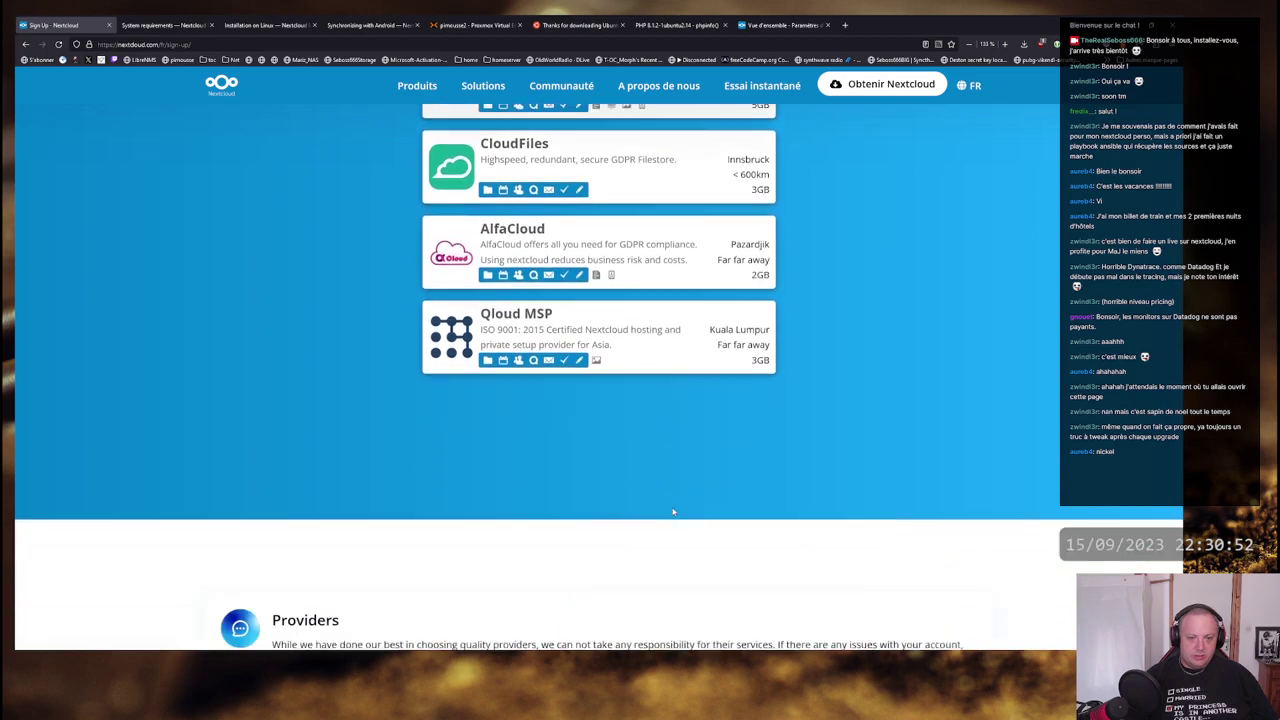
scroll(674, 495, up, 5)
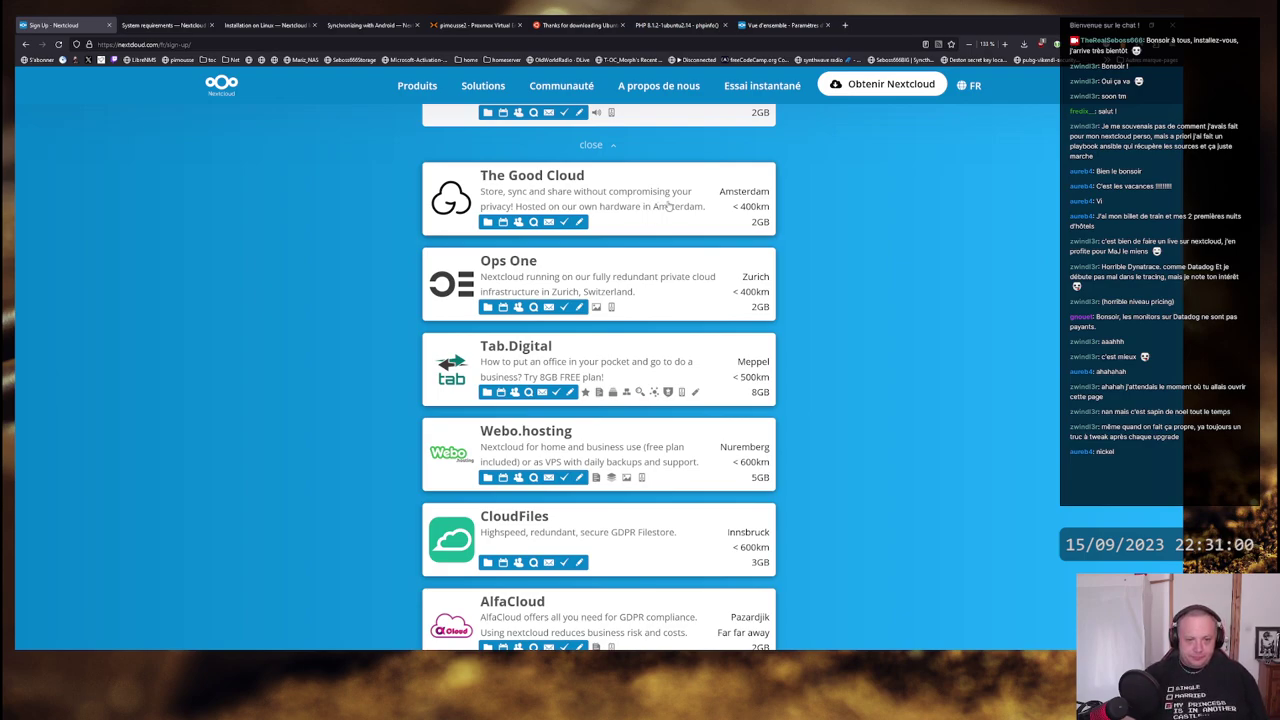
scroll(668, 204, down, 3)
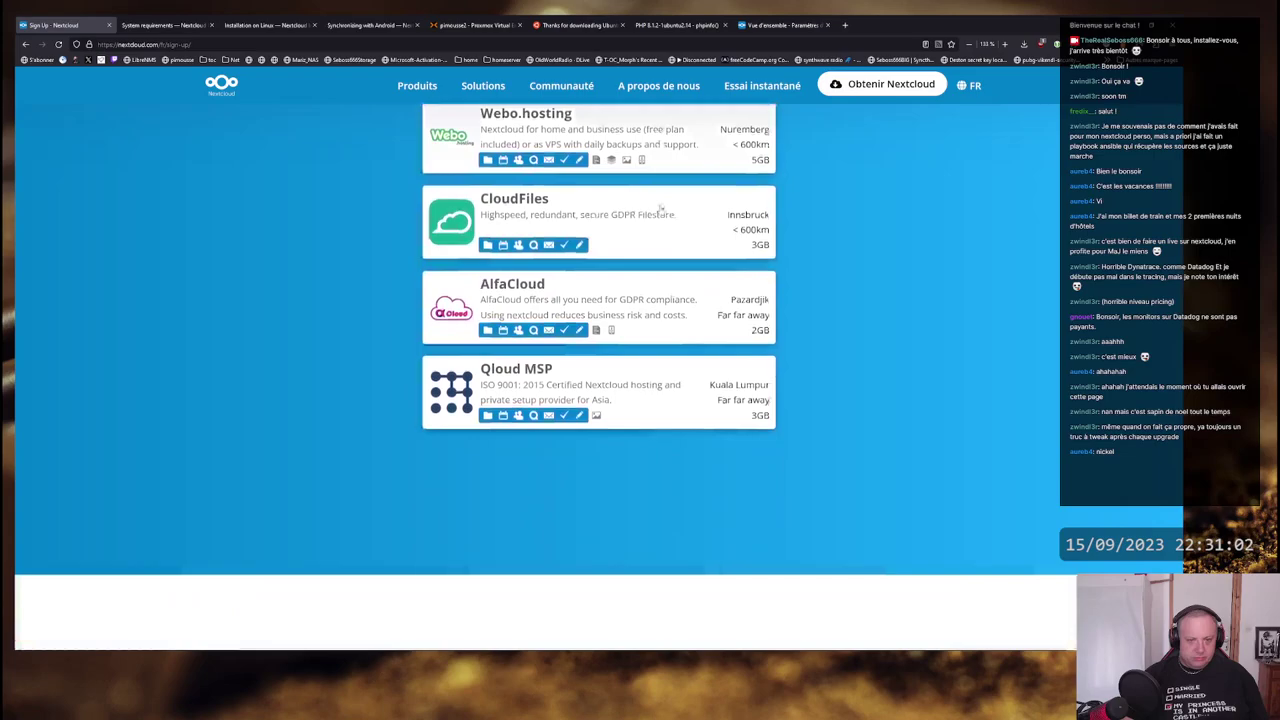
scroll(660, 208, down, 5)
scroll(660, 209, up, 1)
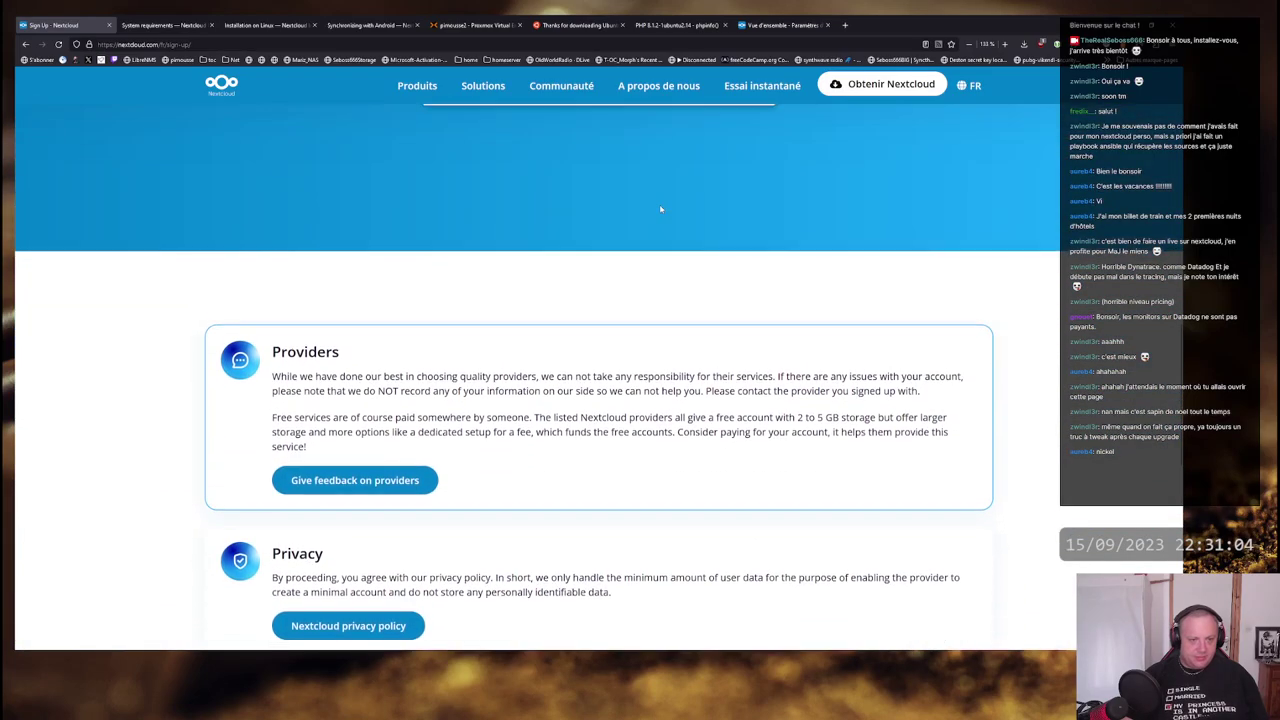
scroll(660, 208, up, 5)
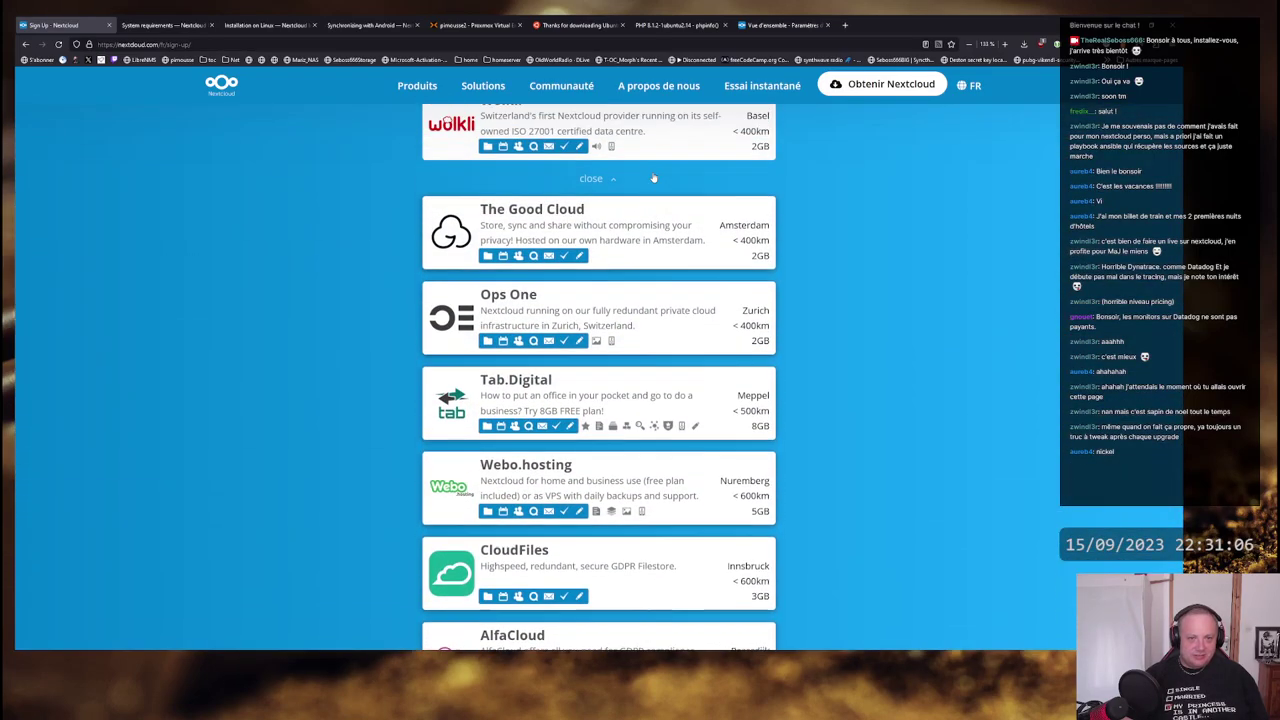
scroll(653, 178, up, 2)
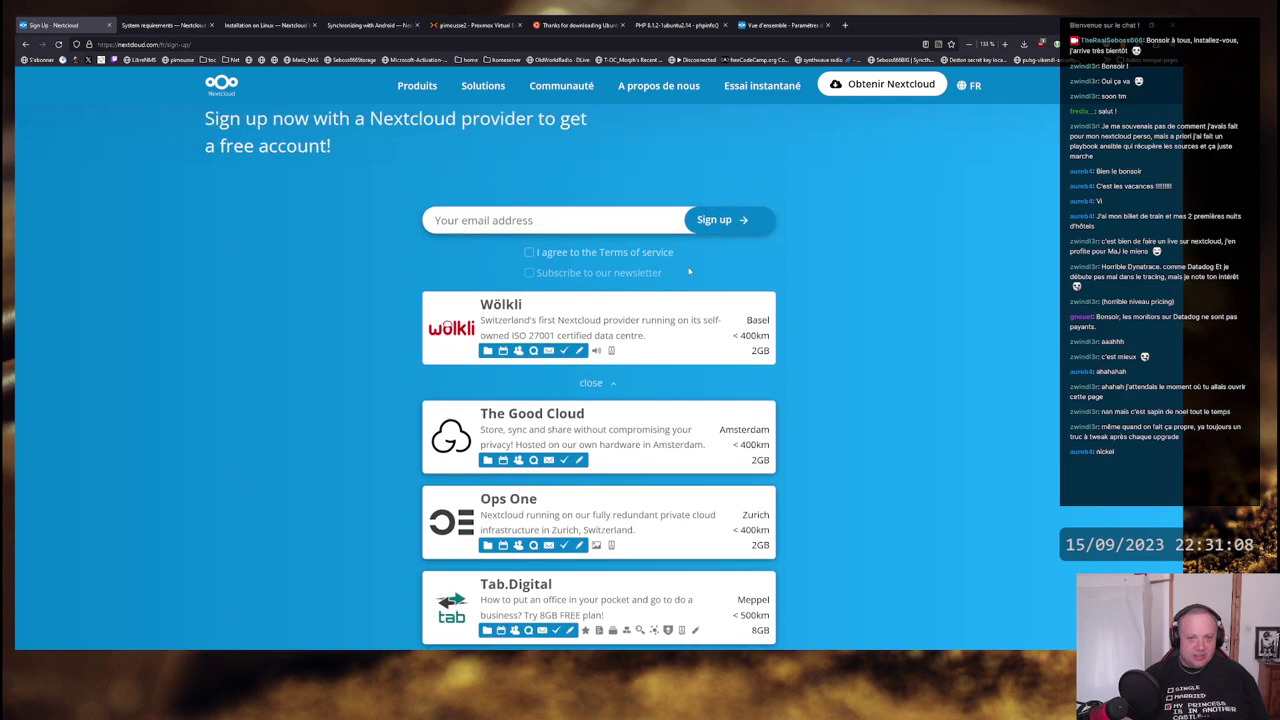
scroll(688, 271, down, 4)
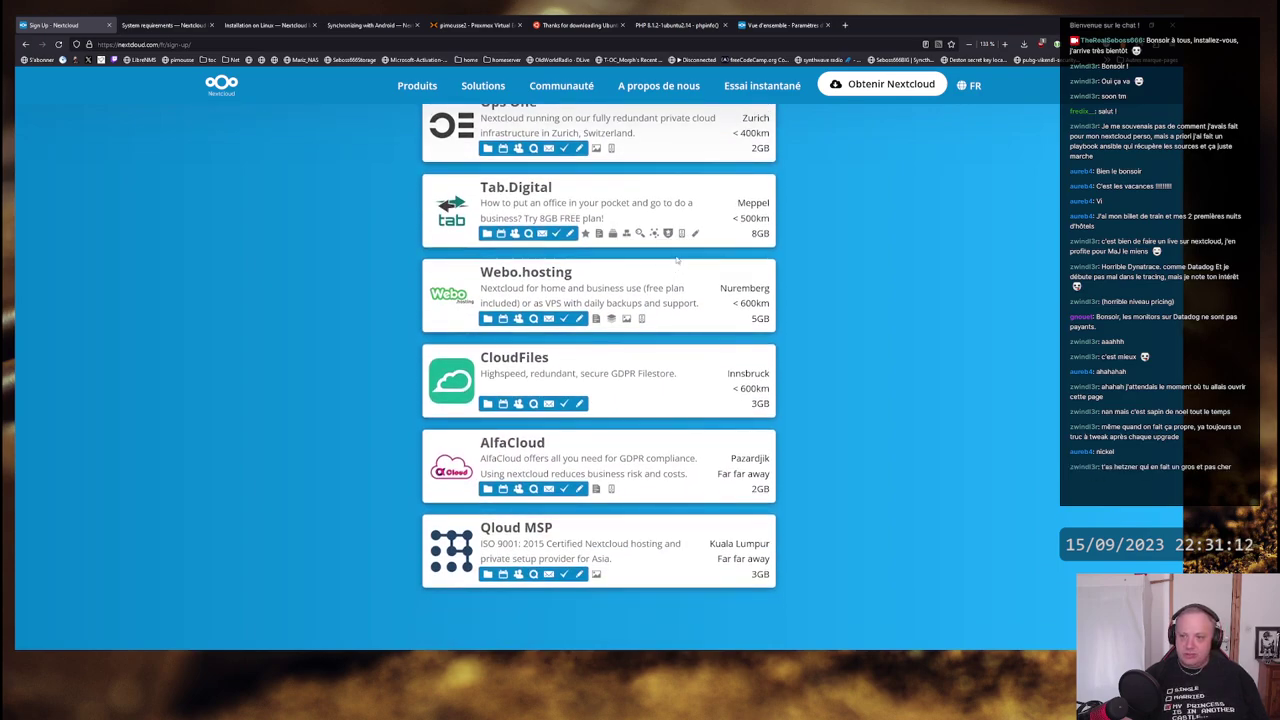
scroll(677, 260, down, 2)
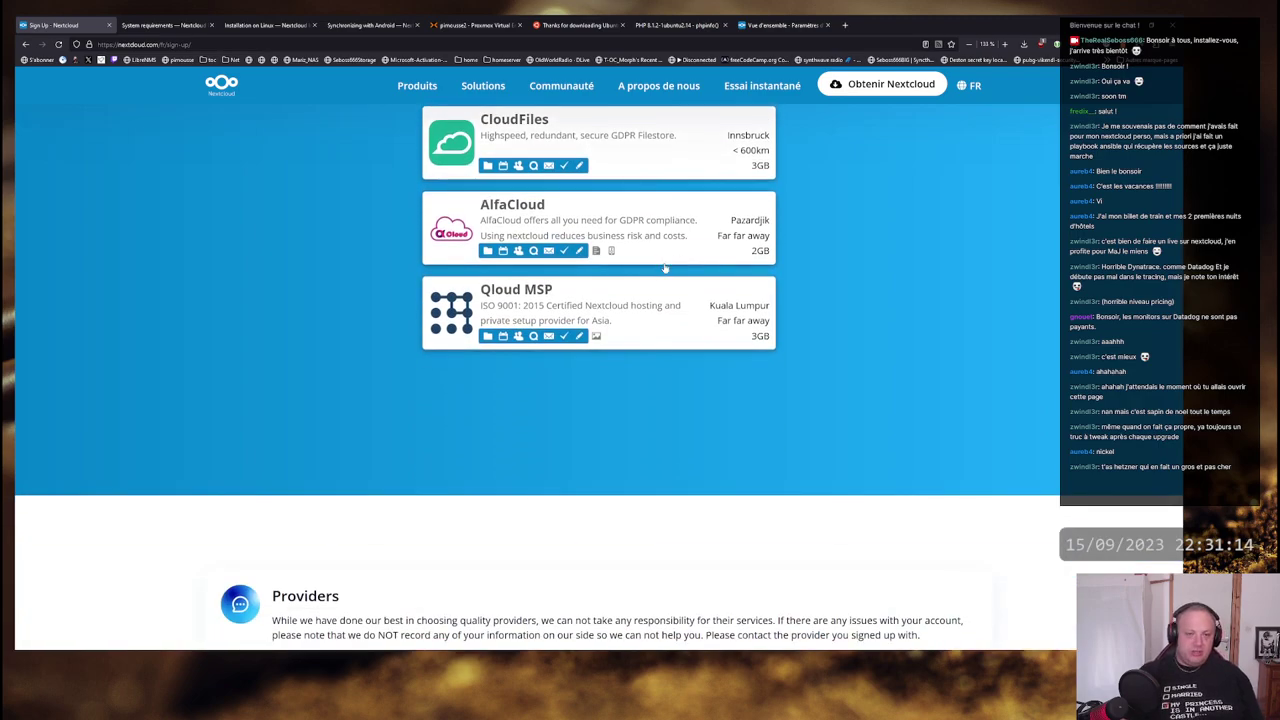
scroll(664, 268, down, 1)
scroll(666, 268, up, 3)
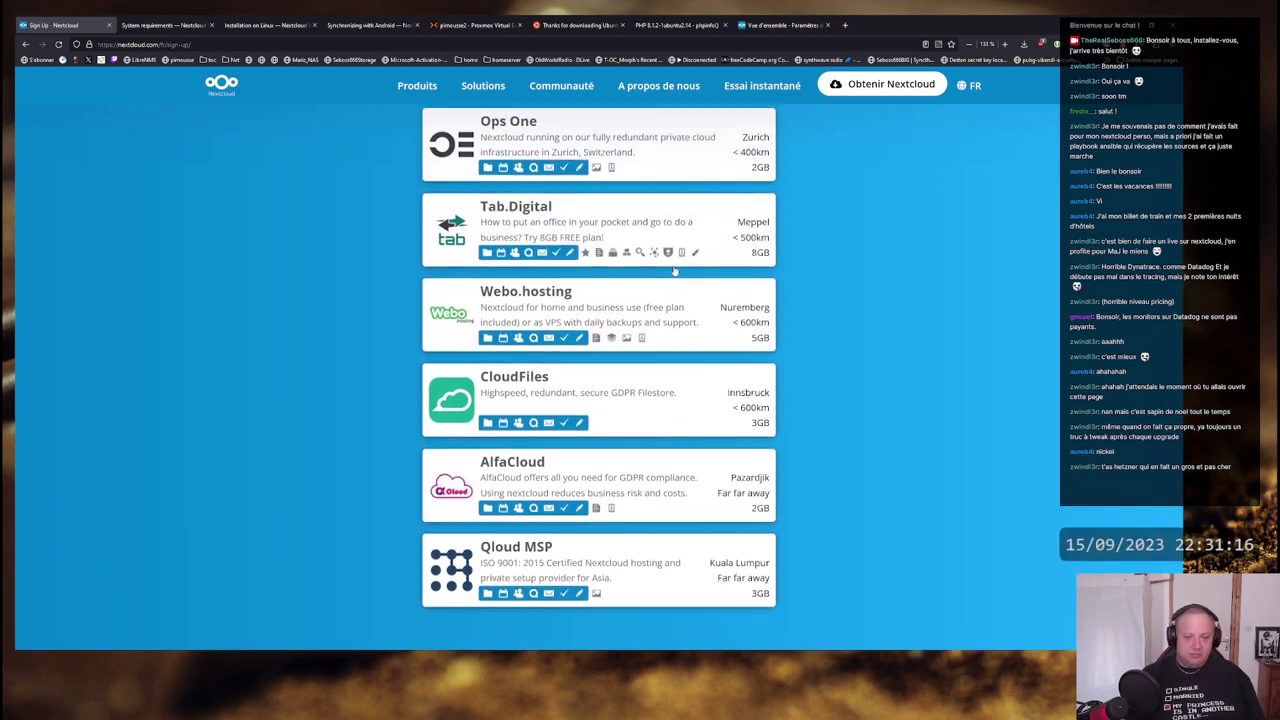
scroll(675, 270, up, 5)
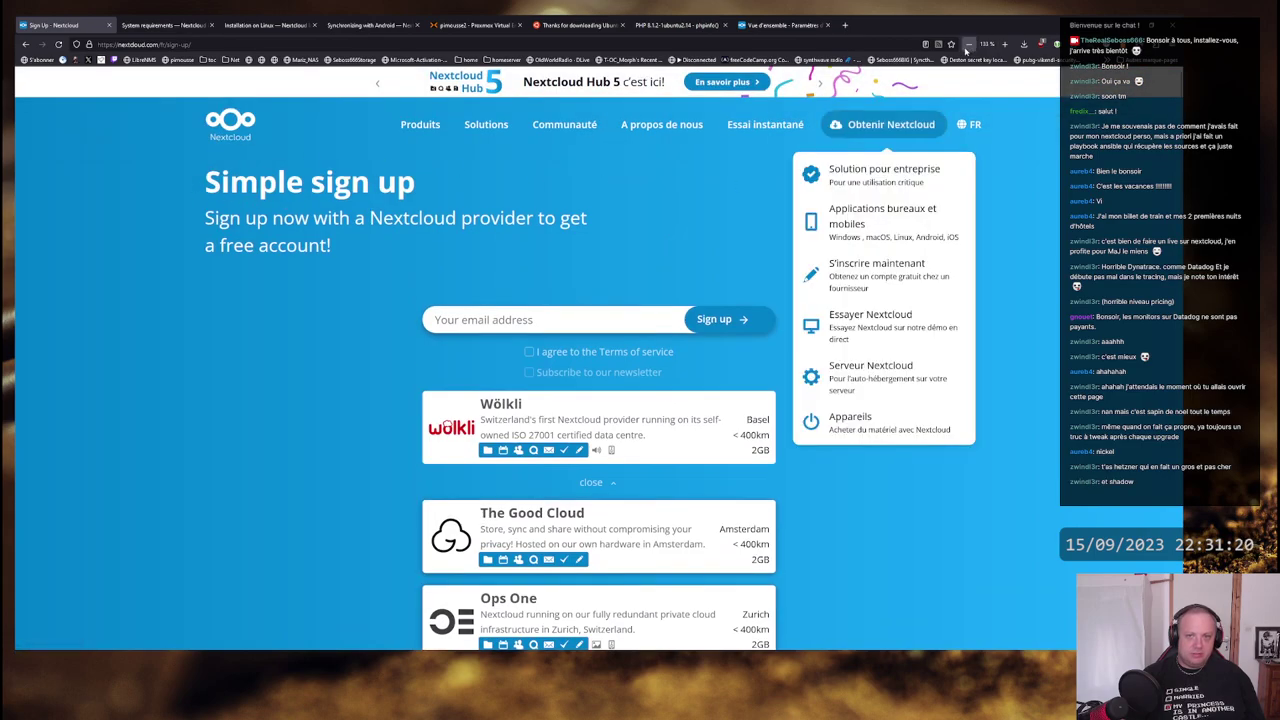
- In a new tab, load hetzner.com, correcting the mistyped 'hetznet' address
click(846, 25)
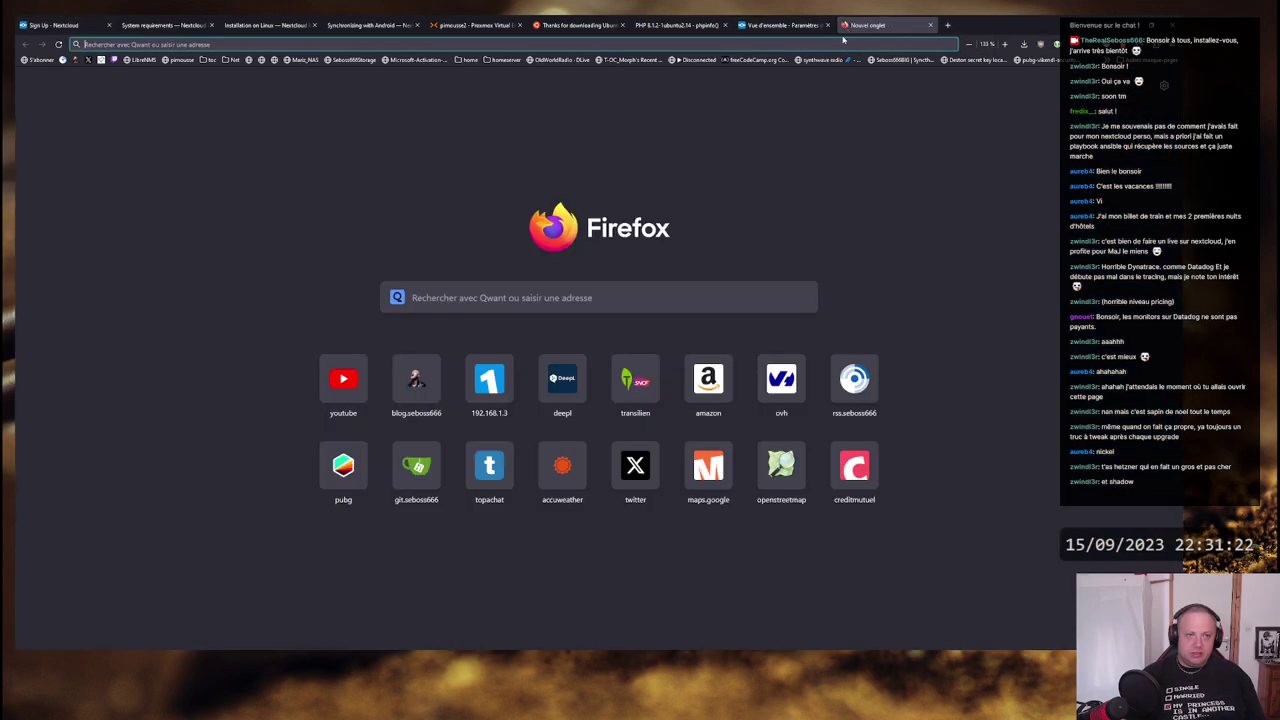
text(het)
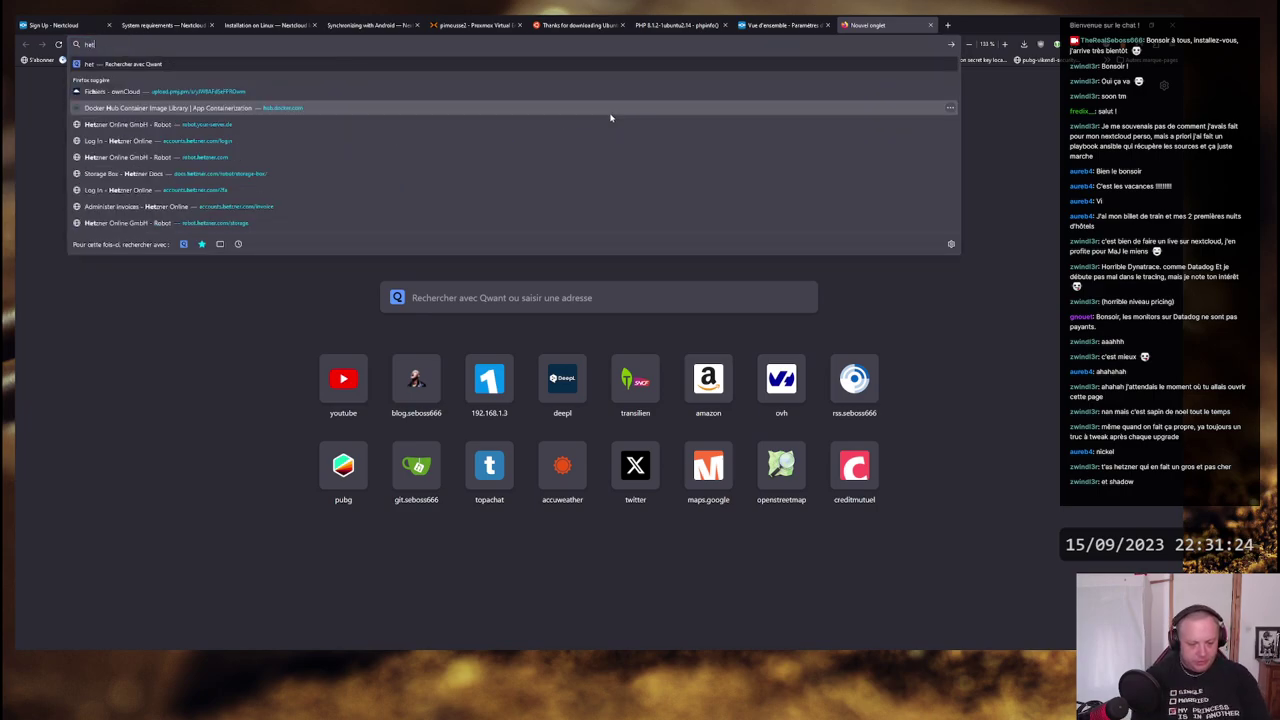
text(znet)
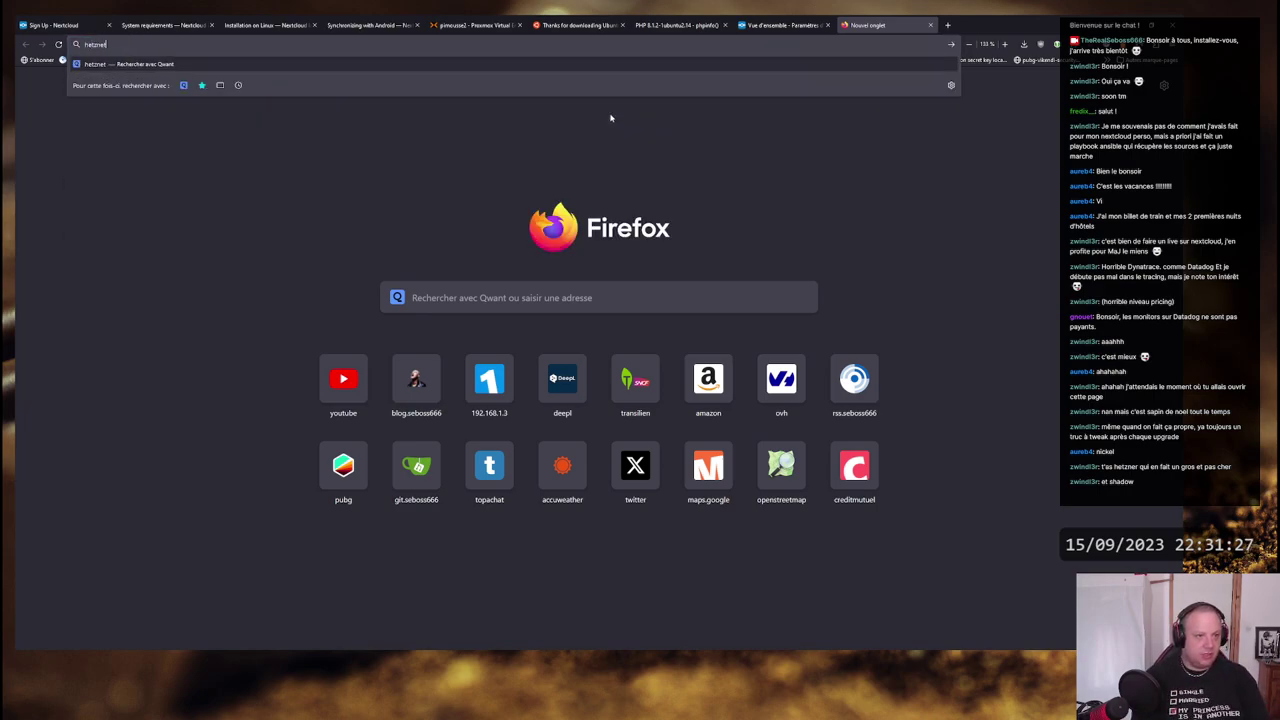
key(ctrl+Return)
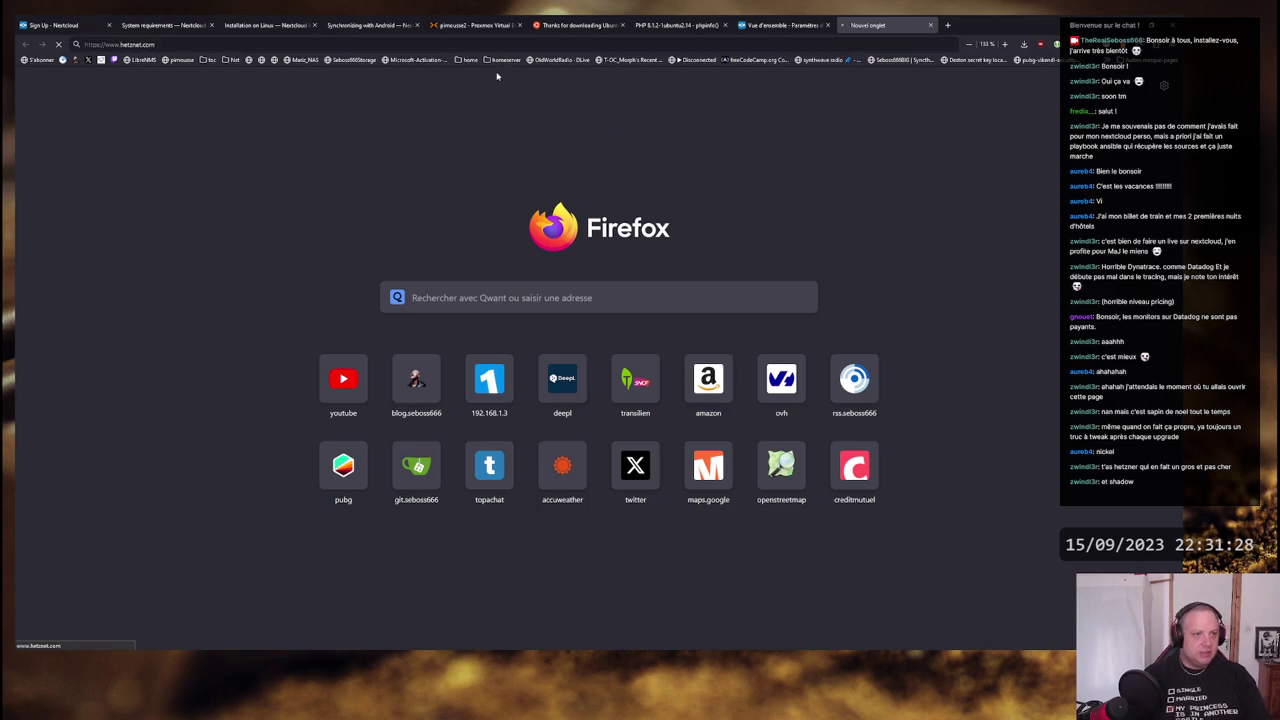
click(178, 45)
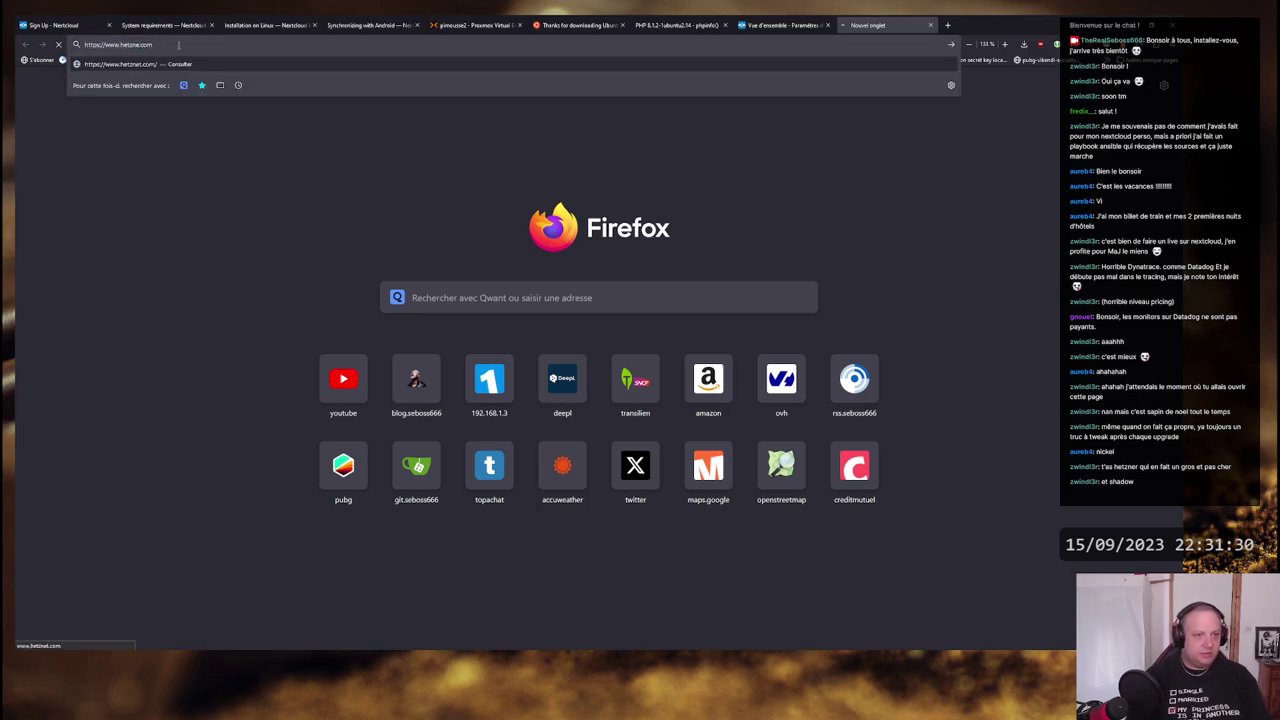
key(BackSpace)
text(r)
key(Return)
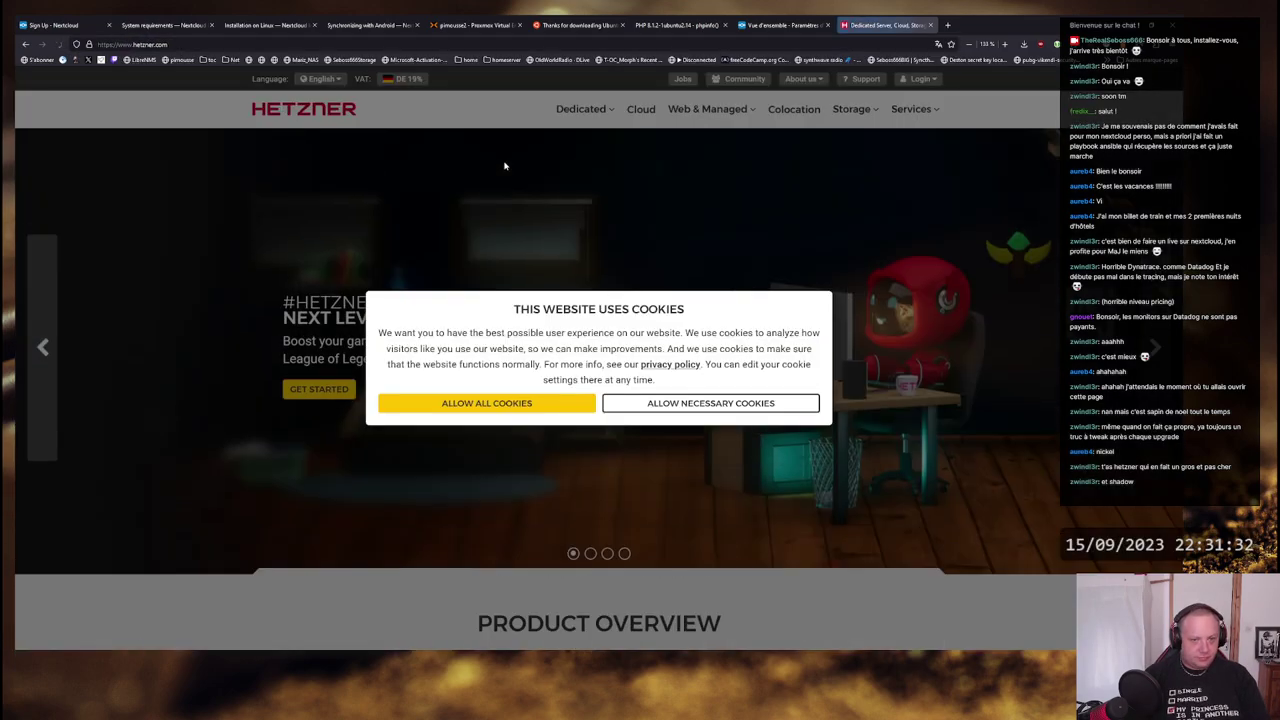
- Dismiss Hetzner's cookie notice and go to Storage Share from the Storage menu
click(770, 402)
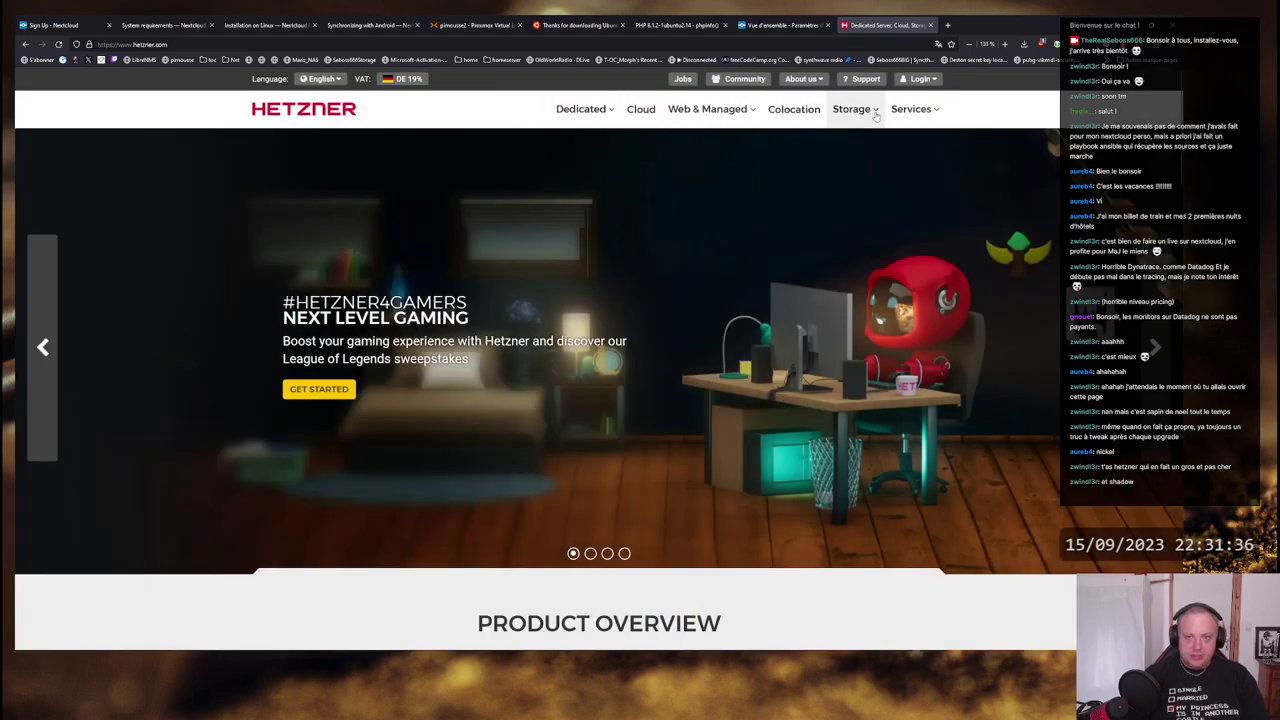
mouse_move(870, 122)
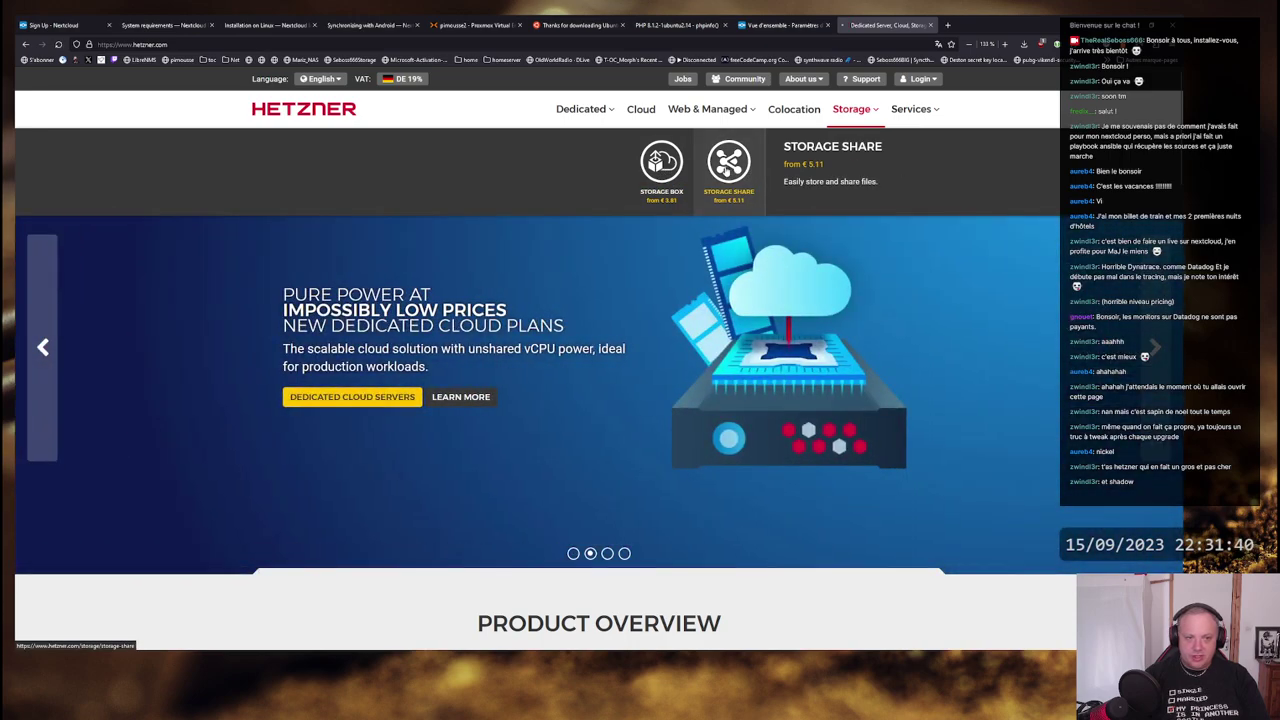
click(728, 168)
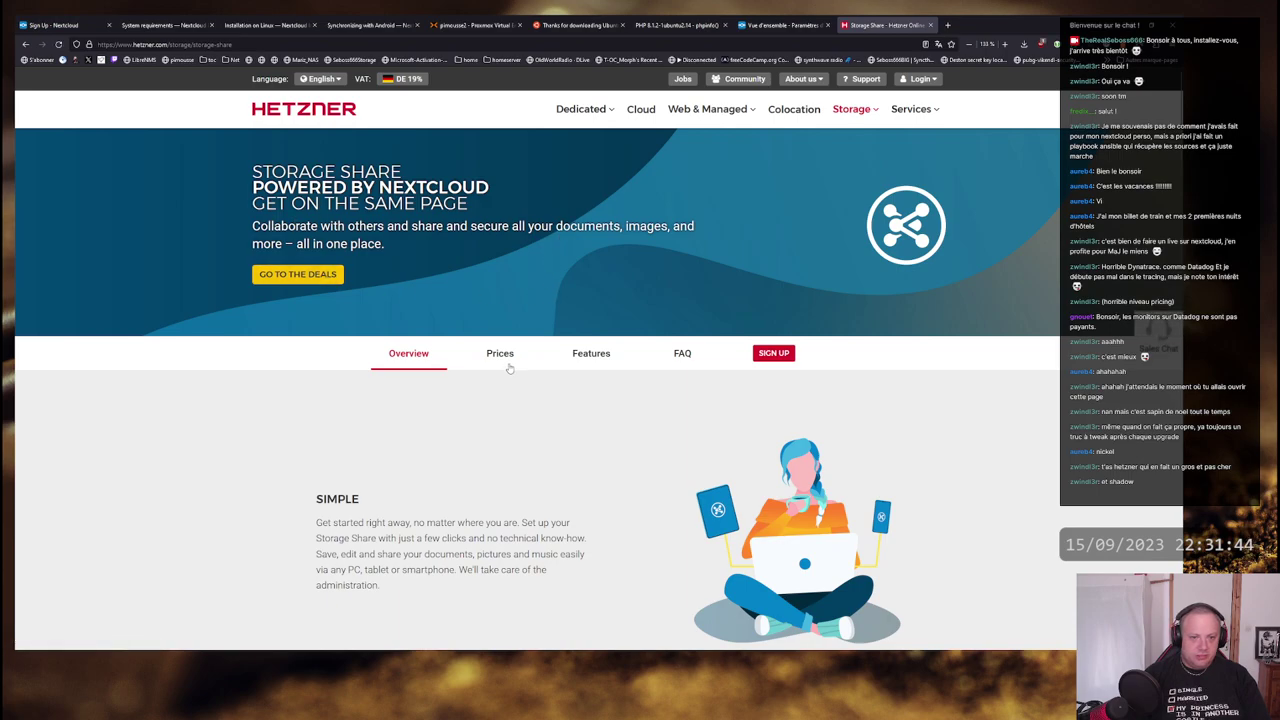
- Scroll down the Storage Share page to the NX11, NX21 and NX31 monthly price cards
scroll(509, 368, down, 6)
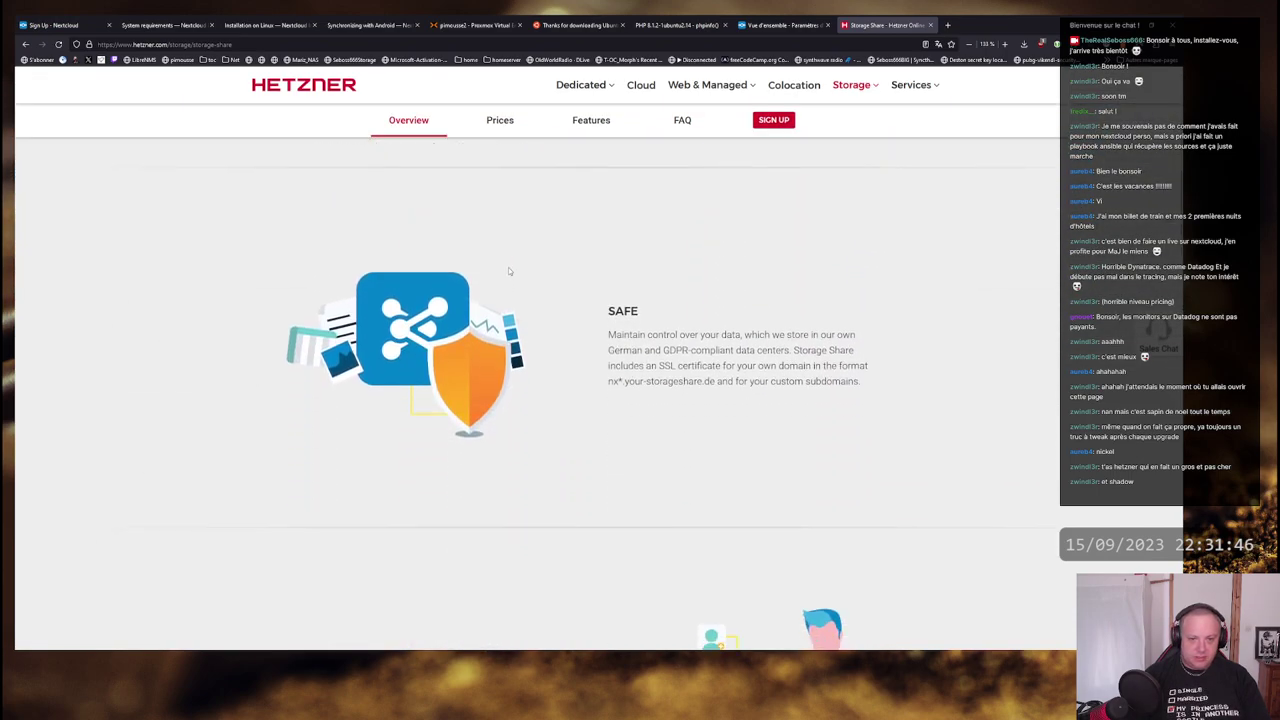
scroll(508, 270, down, 4)
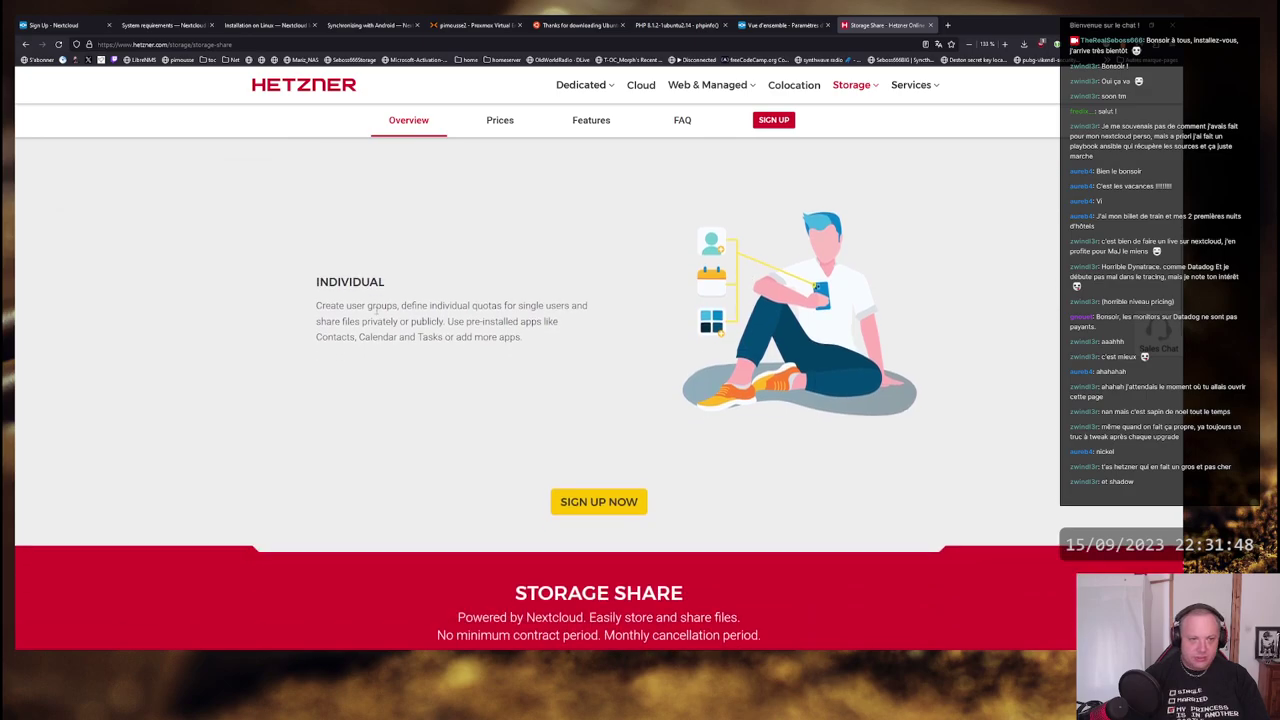
scroll(520, 305, down, 4)
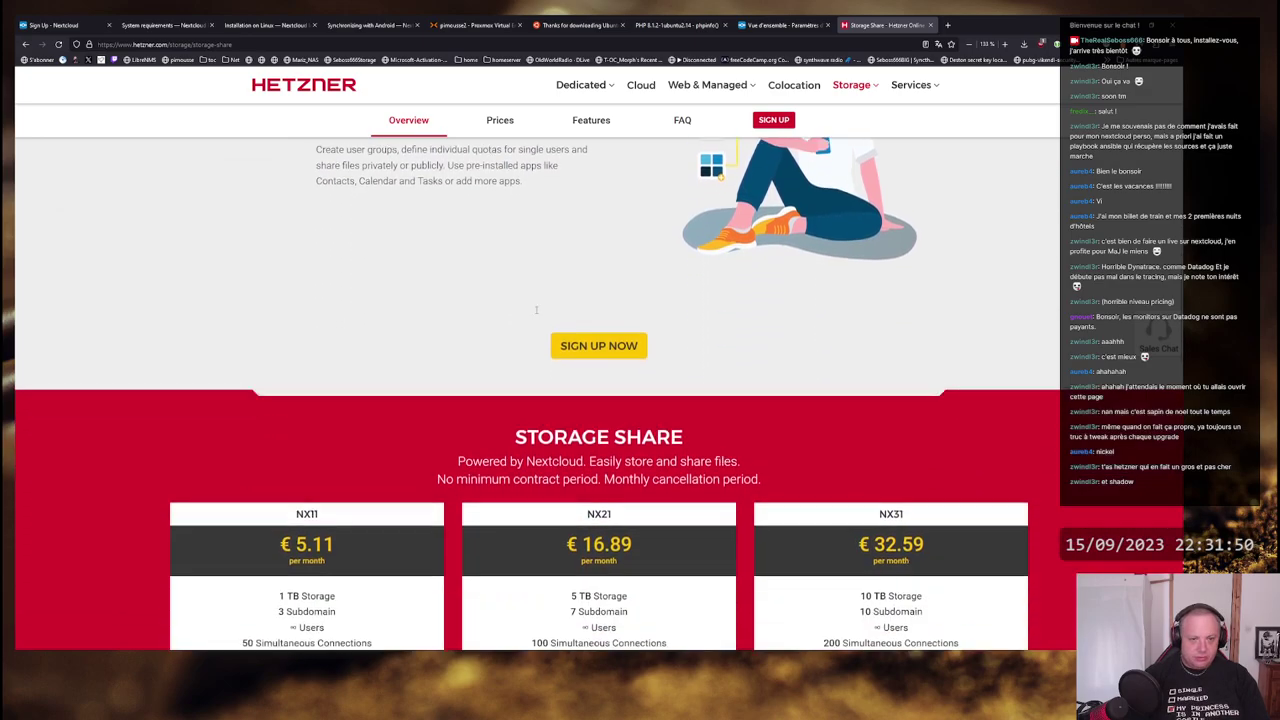
scroll(490, 294, down, 1)
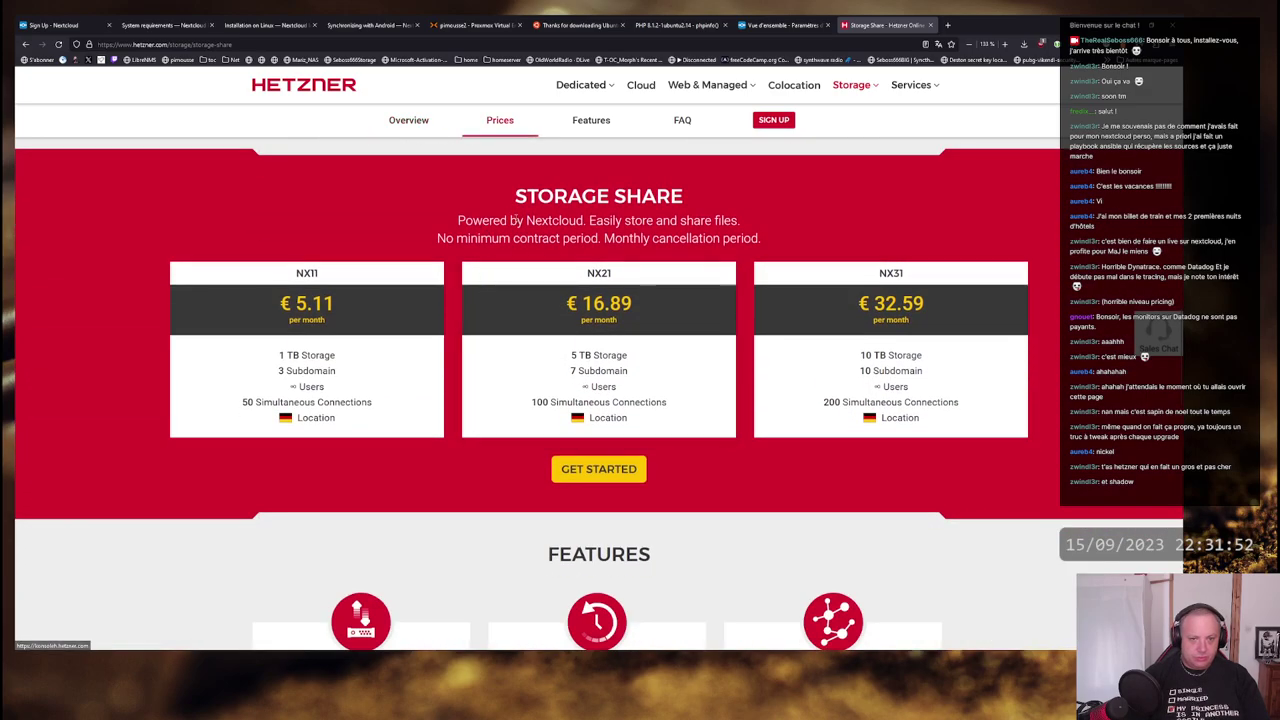
double_click(554, 220)
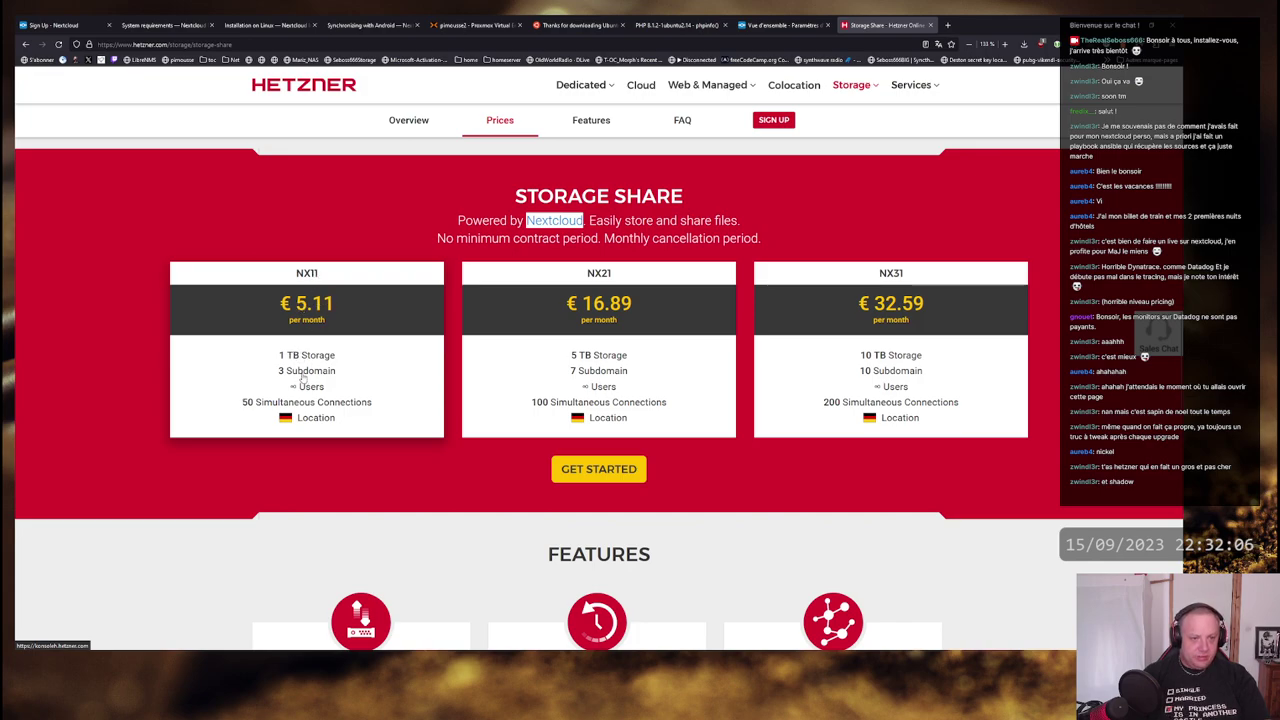
drag(280, 358, 326, 364)
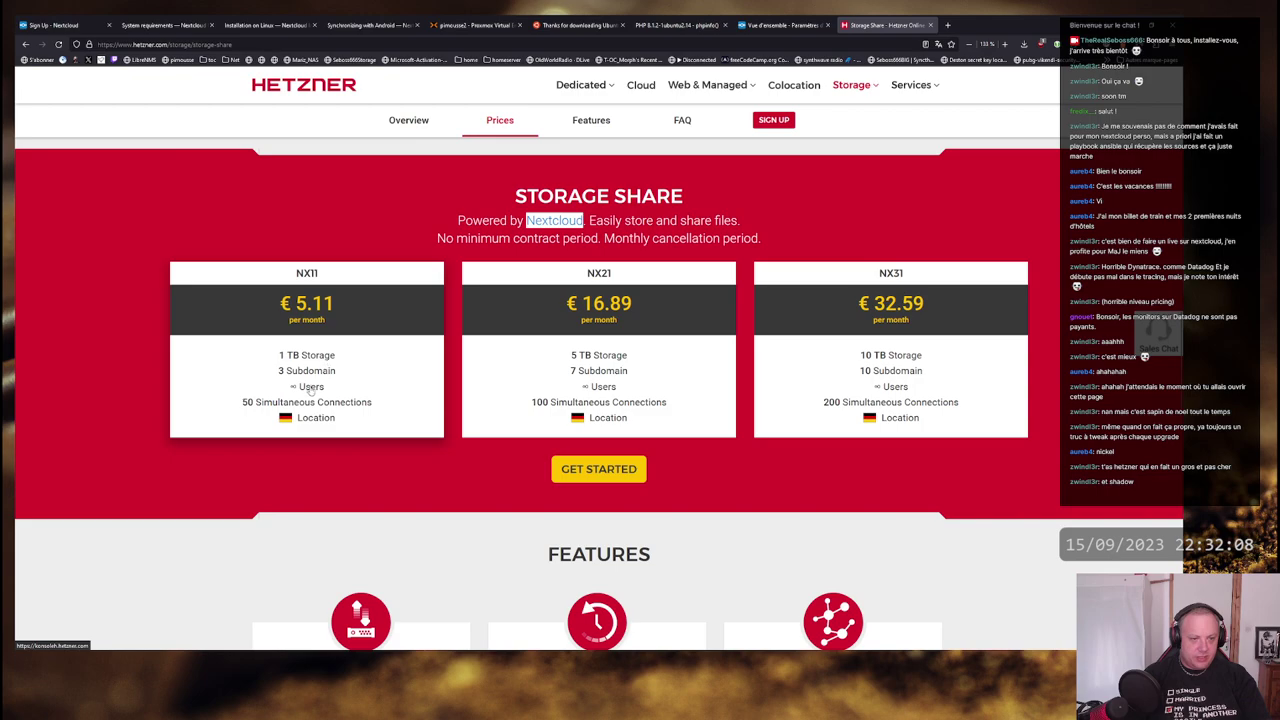
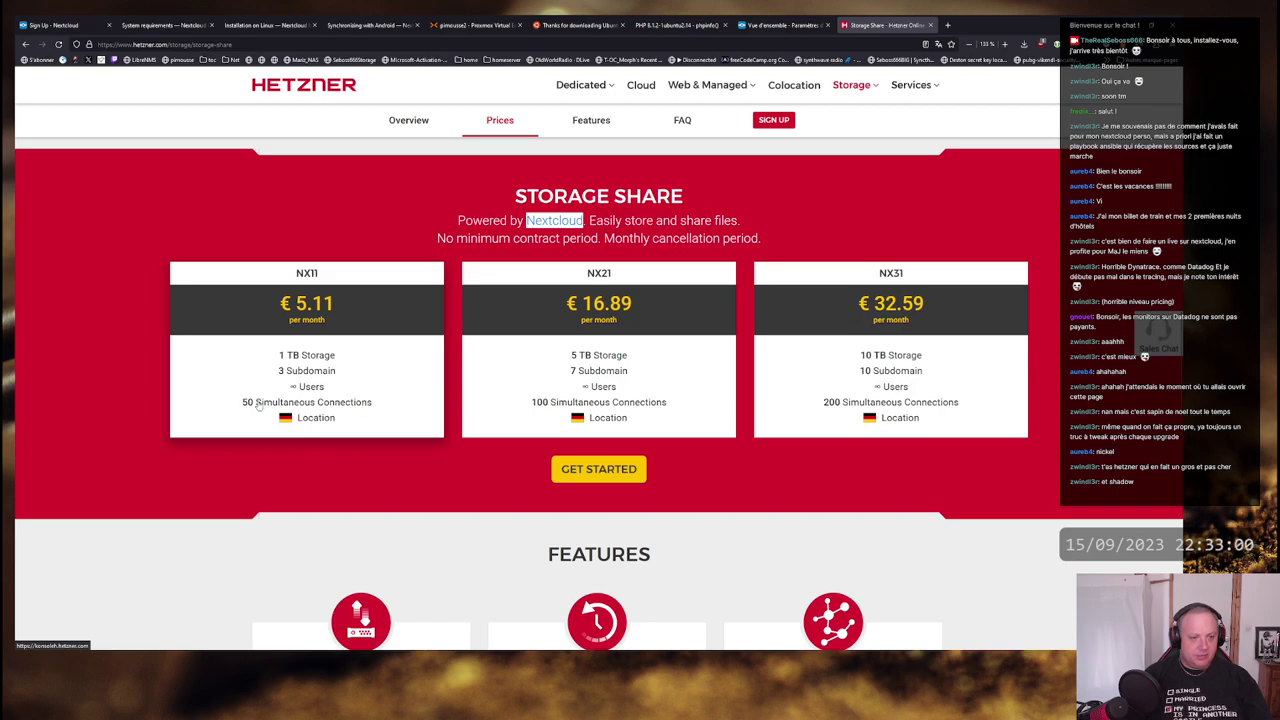
- Look over the Hetzner NX11 Storage Share plan's features, then open a blank new tab
mouse_move(247, 405)
mouse_down()
mouse_move(230, 362)
mouse_move(234, 409)
mouse_up()
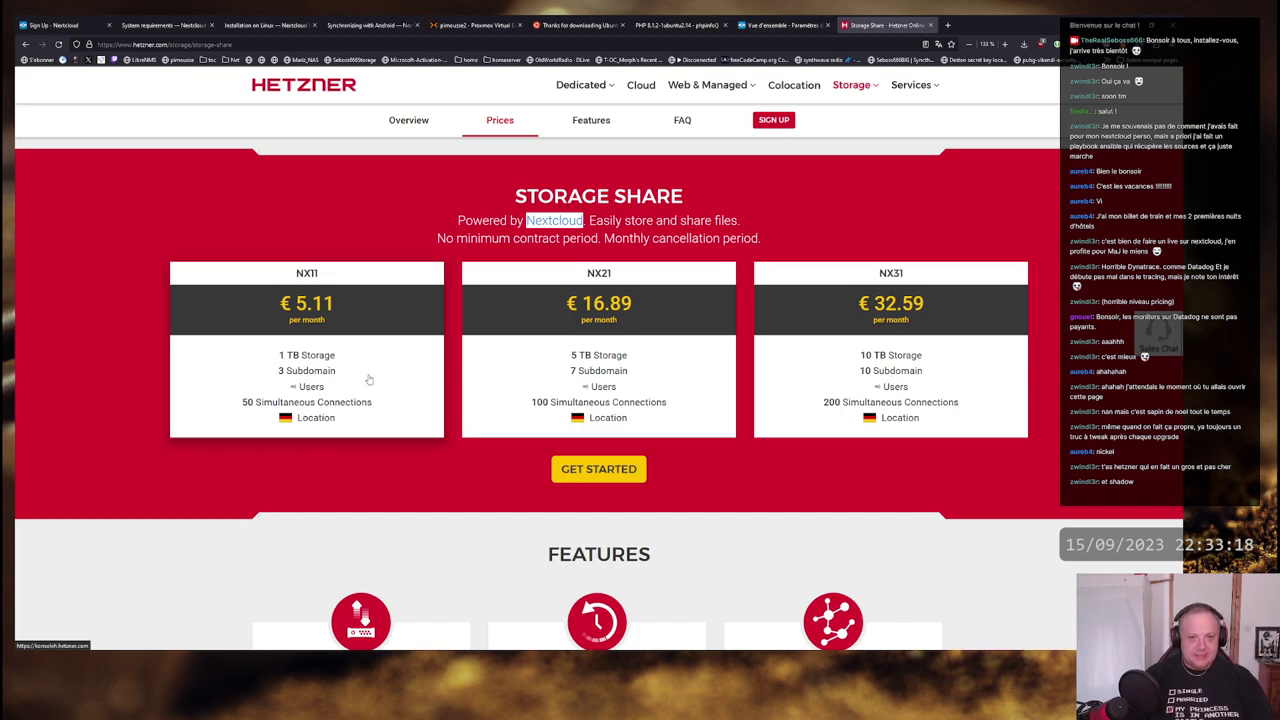
click(540, 221)
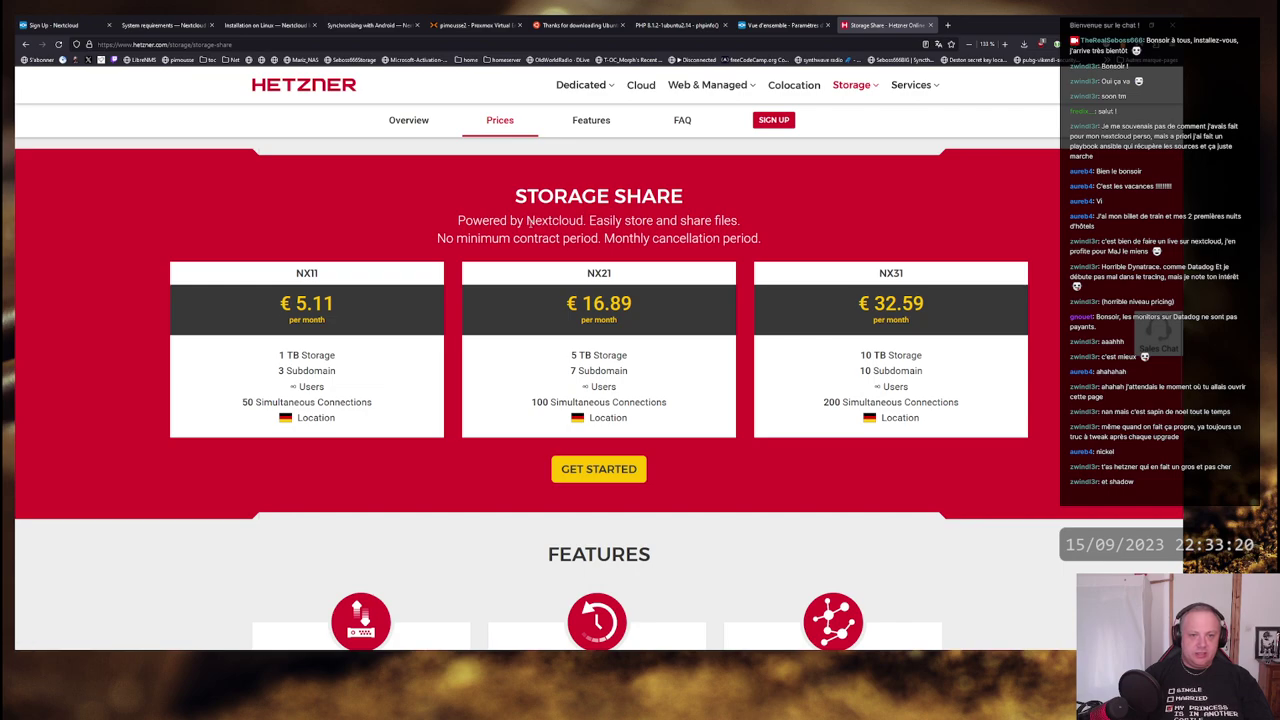
click(947, 24)
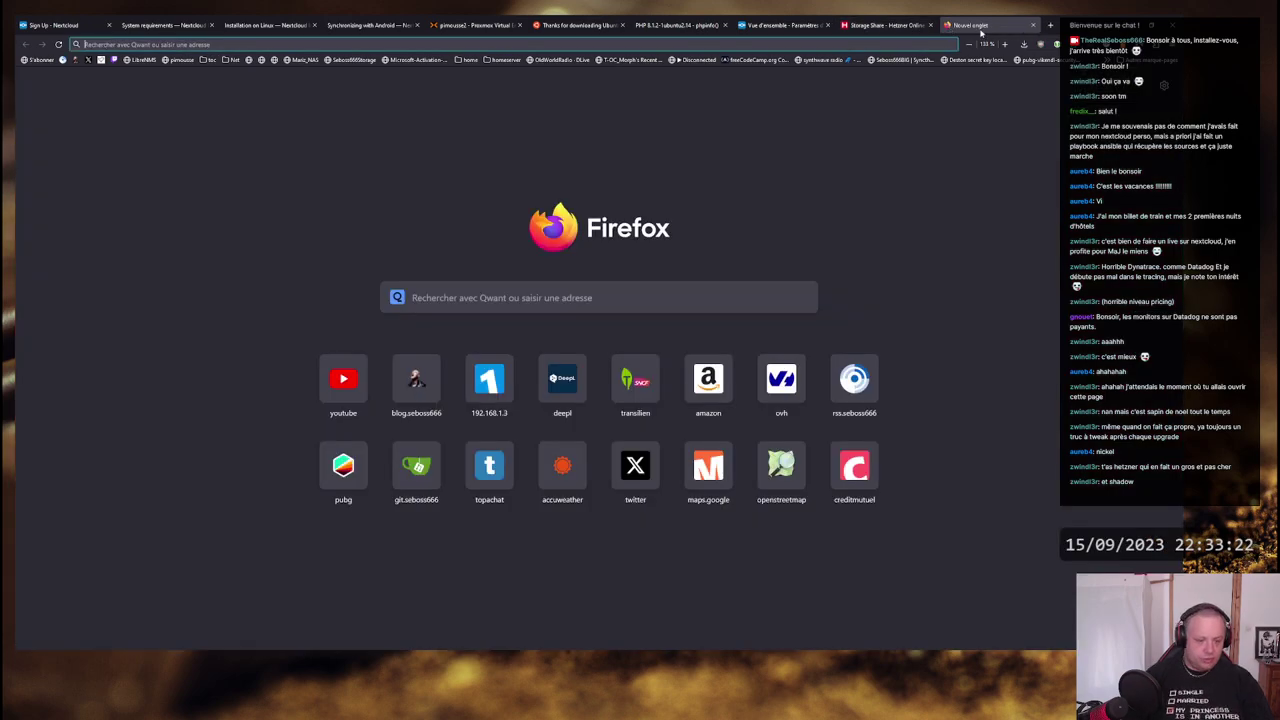
- Load shadow.tech and dismiss the Shadow homepage's cookie consent dialog
text(shado)
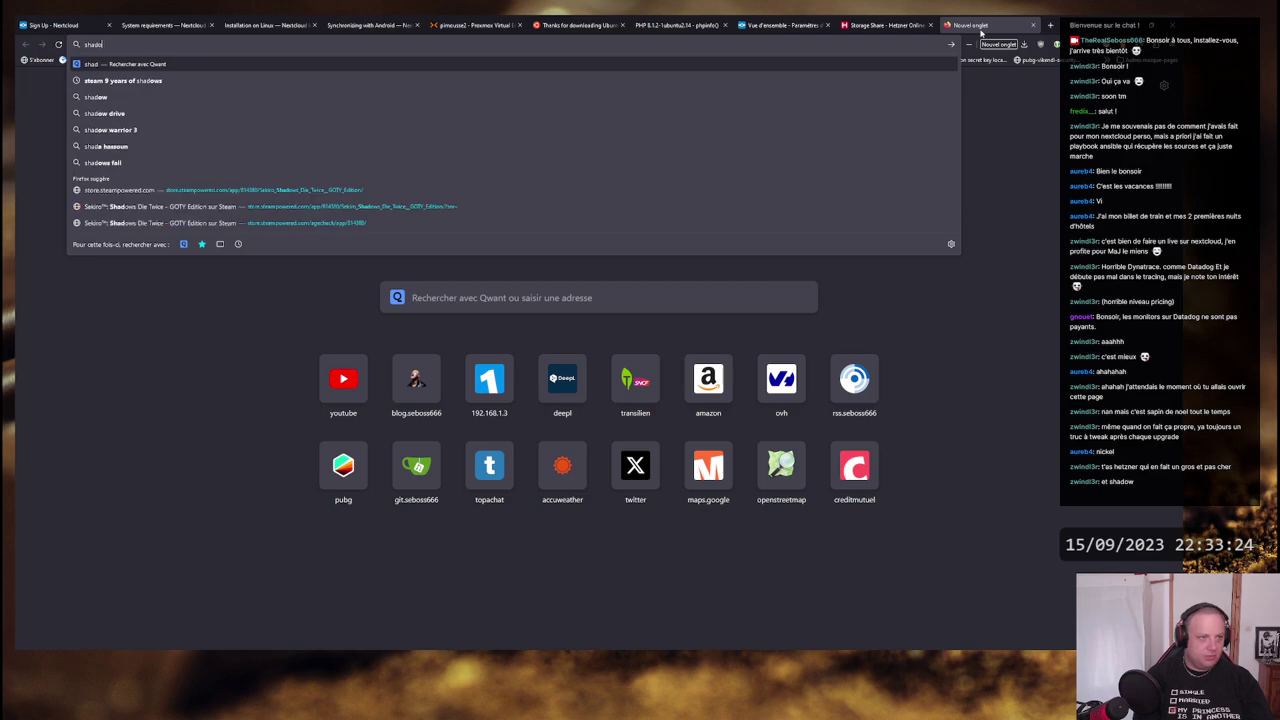
text(w)
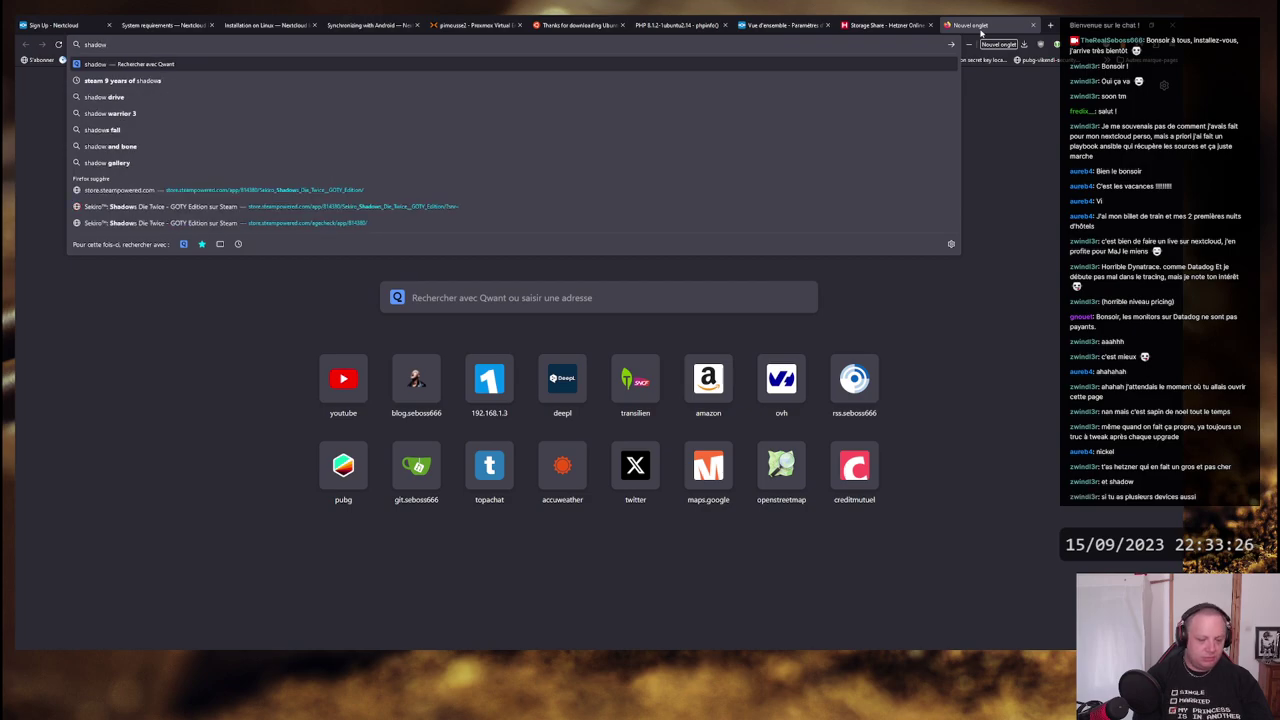
text(.tech)
key(Return)
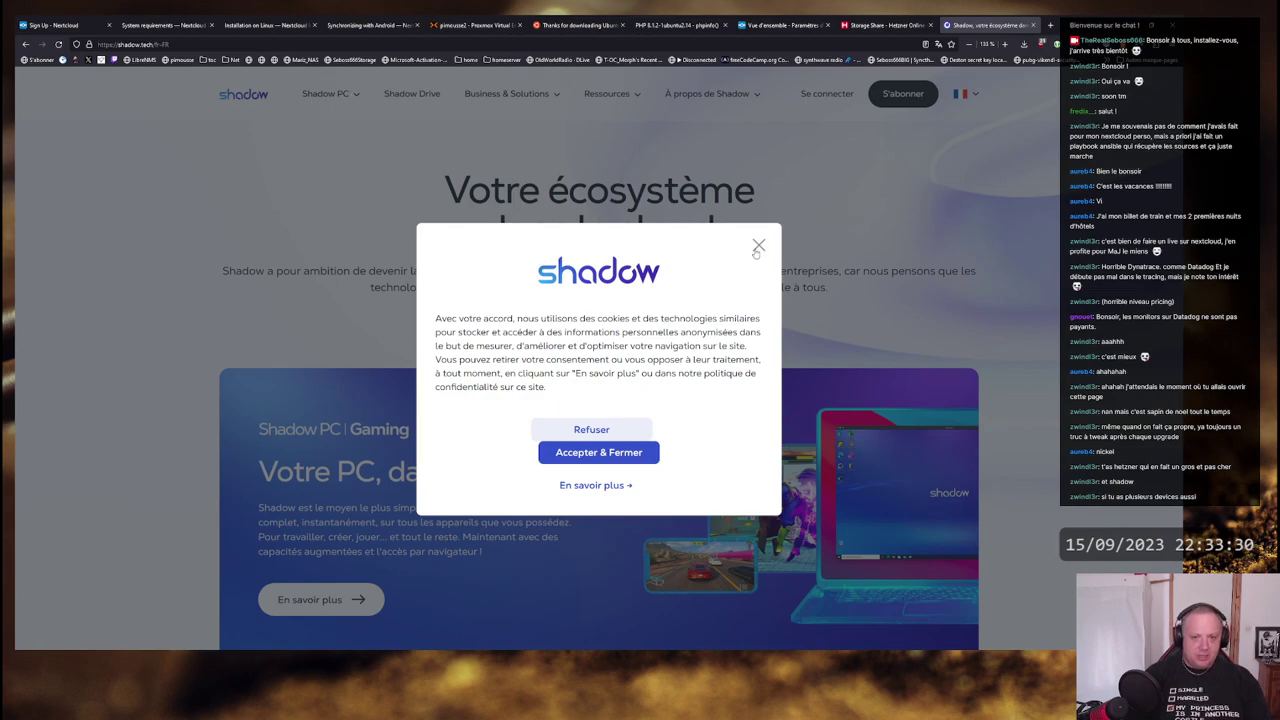
click(591, 429)
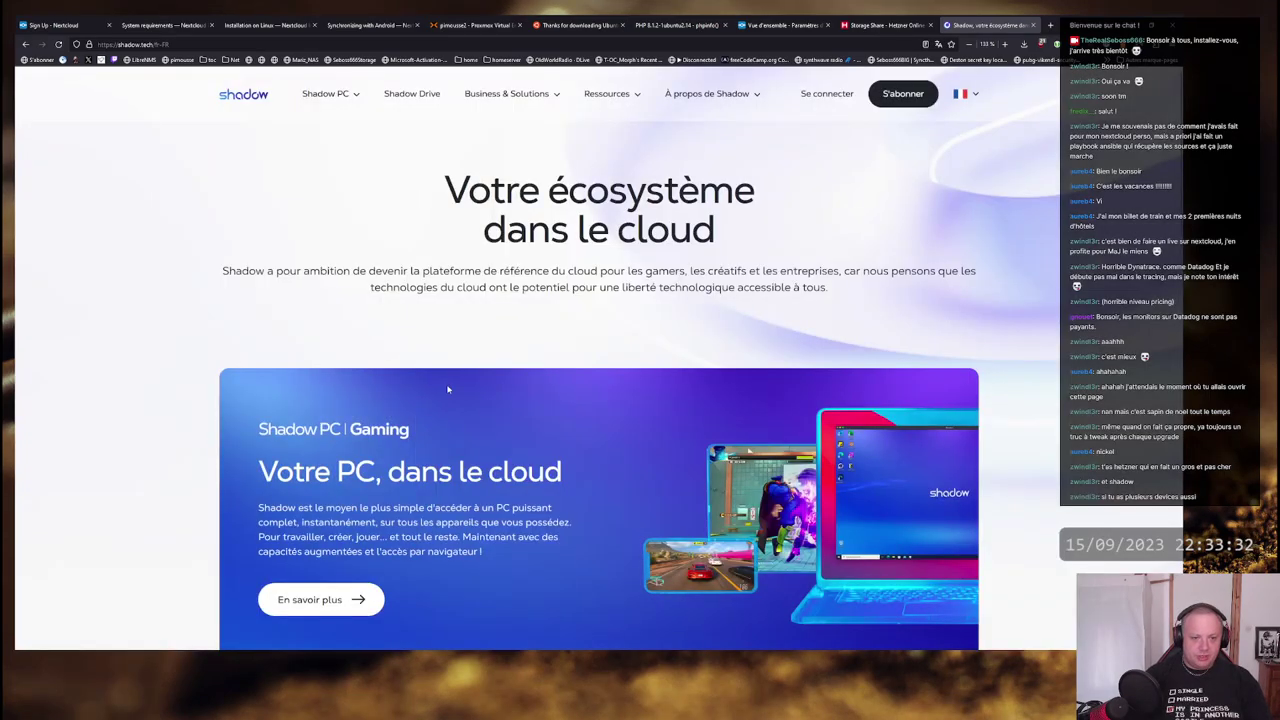
- Scroll to the Shadow Drive storage headline and compare it with Hetzner's Storage Share prices
drag(258, 472, 562, 476)
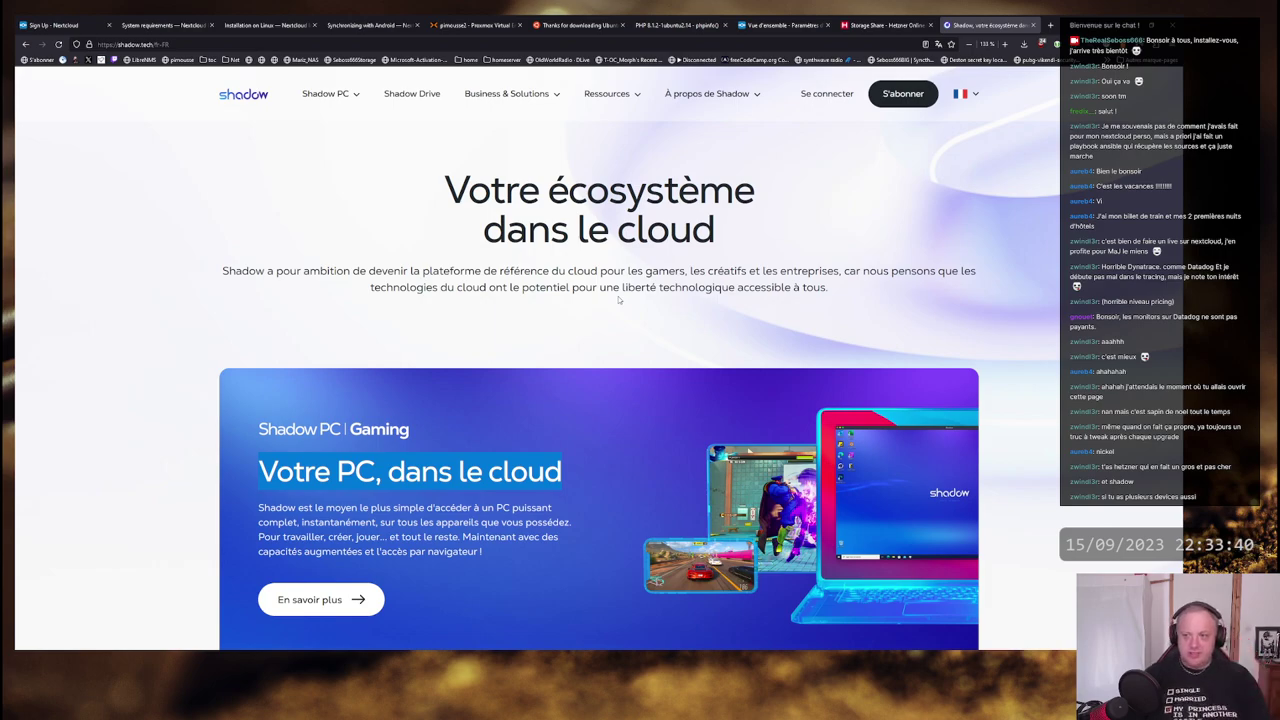
scroll(680, 304, down, 1)
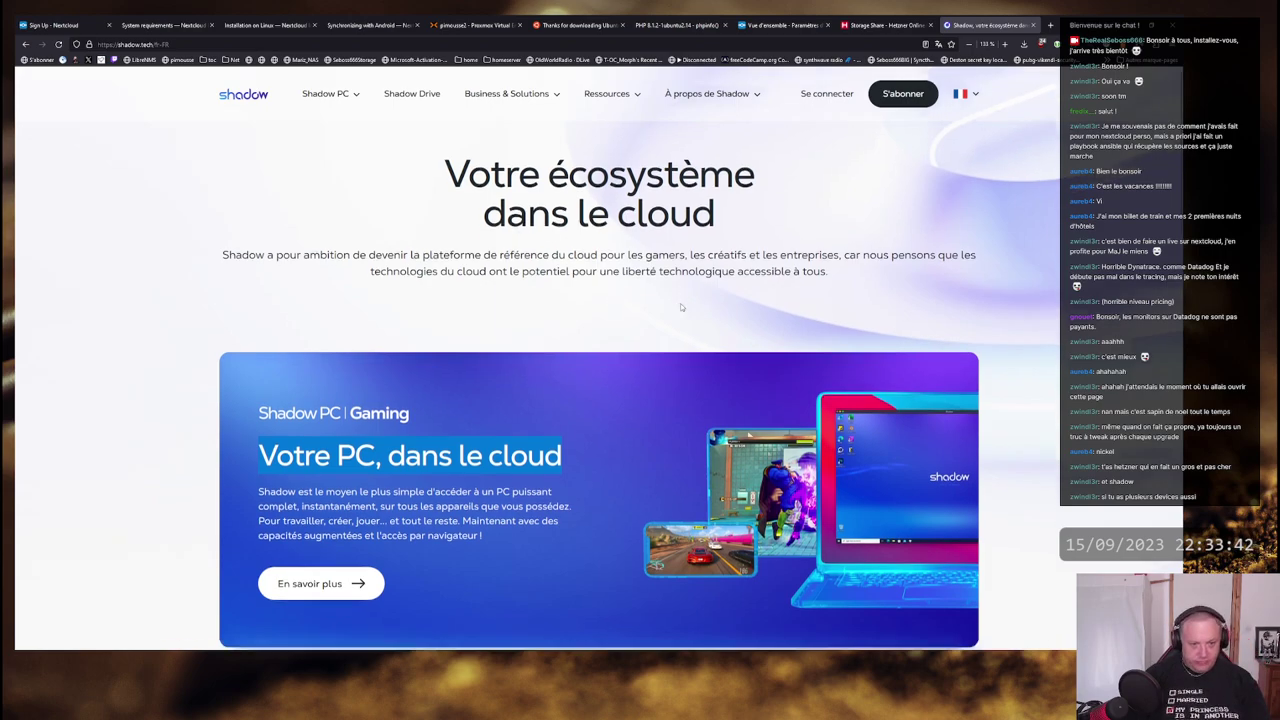
scroll(680, 303, down, 4)
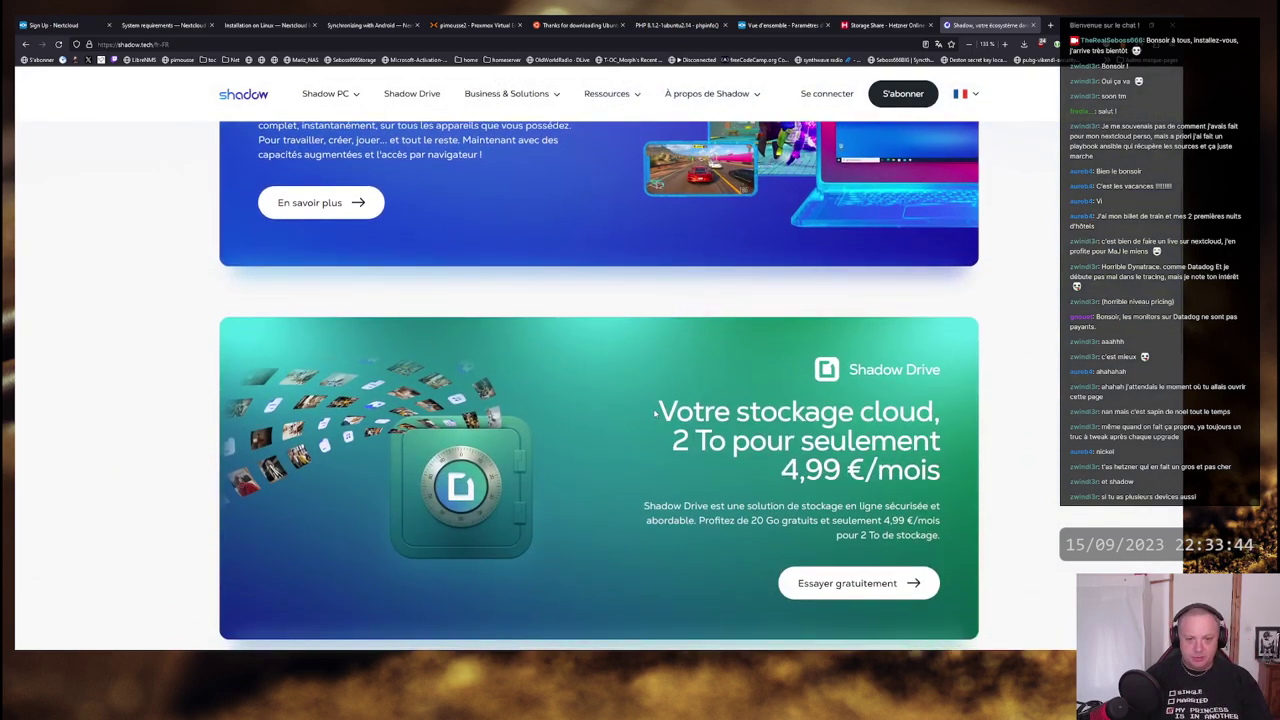
drag(655, 410, 932, 445)
click(932, 445)
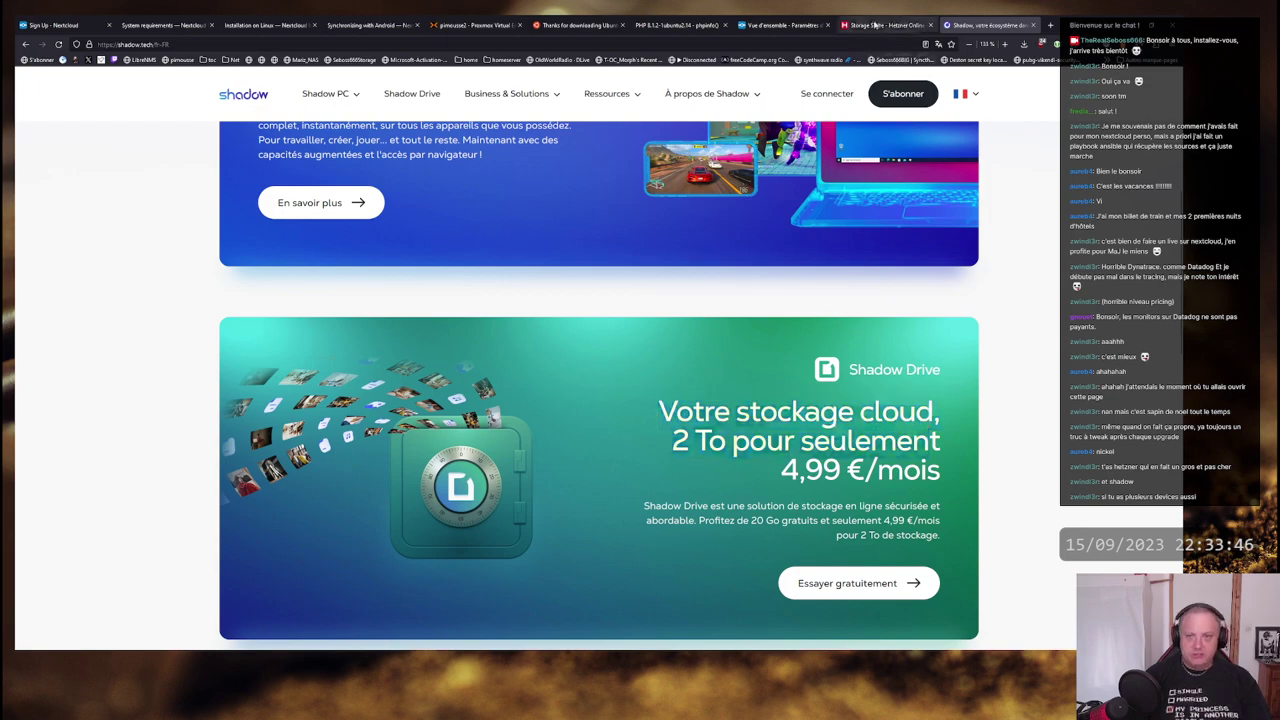
click(875, 25)
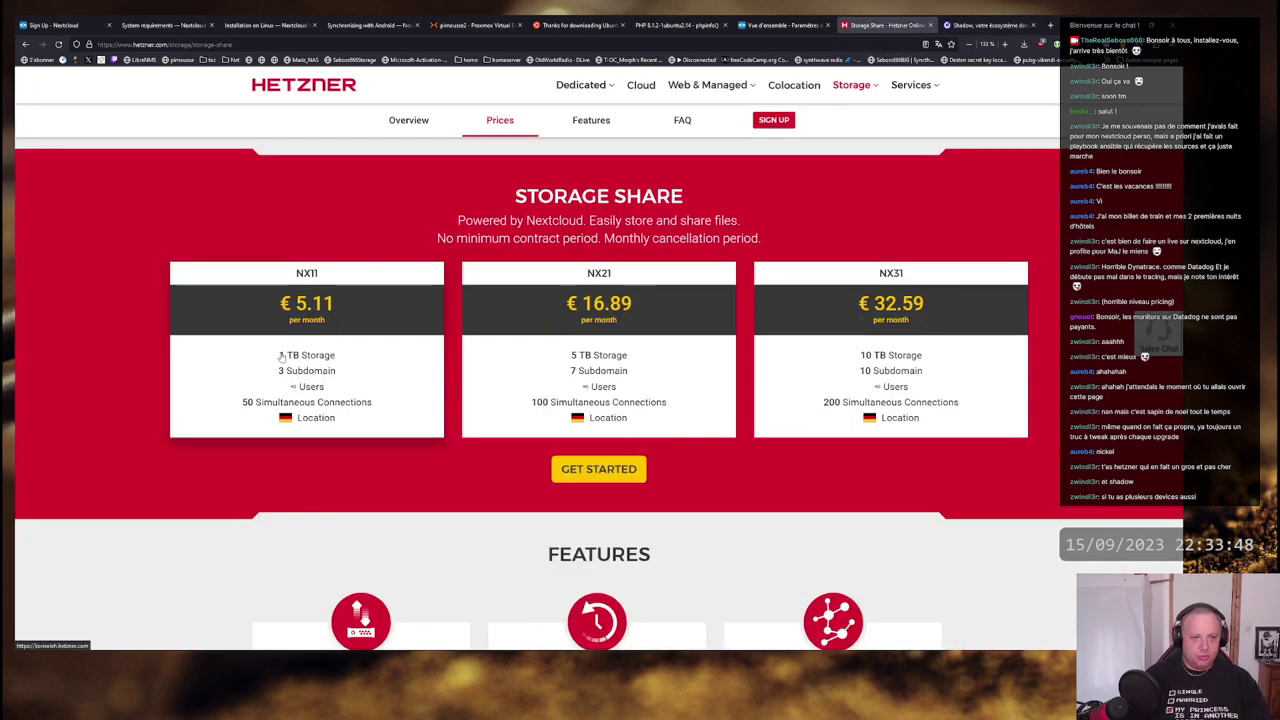
click(985, 25)
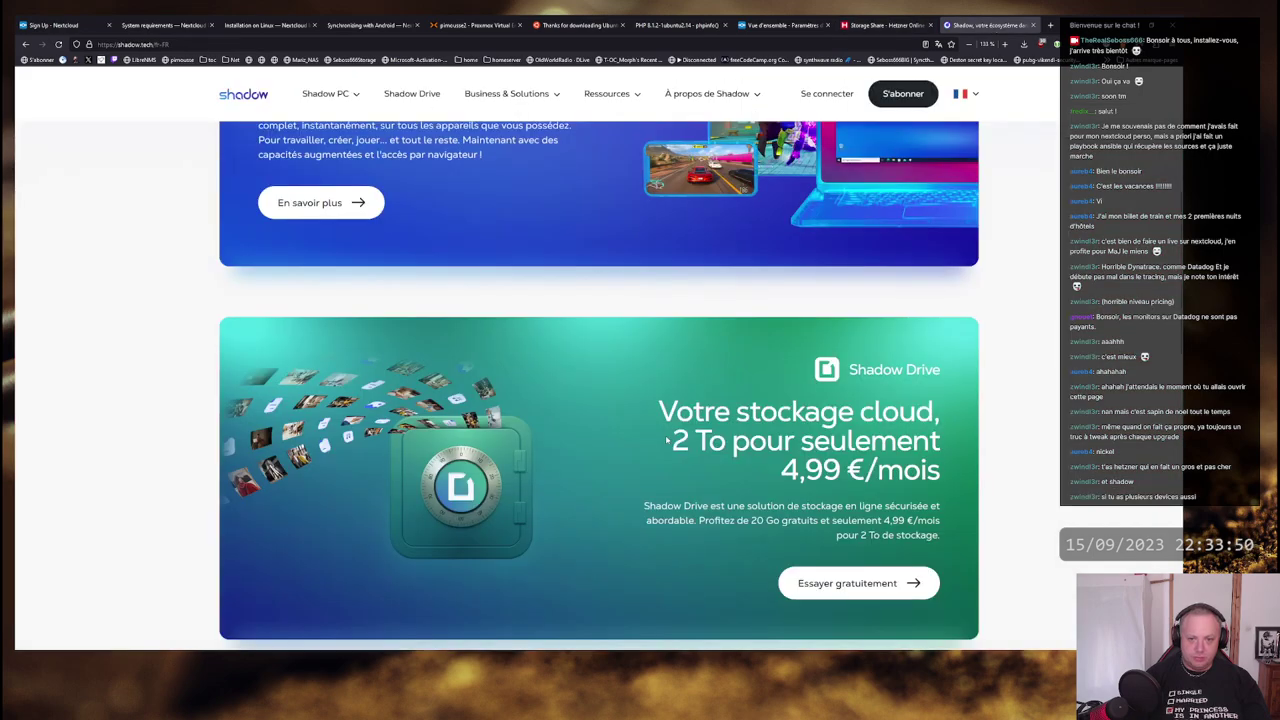
- Check the 4,99 €/mois price and 20 Go free offer against Hetzner's plans again
drag(940, 470, 781, 470)
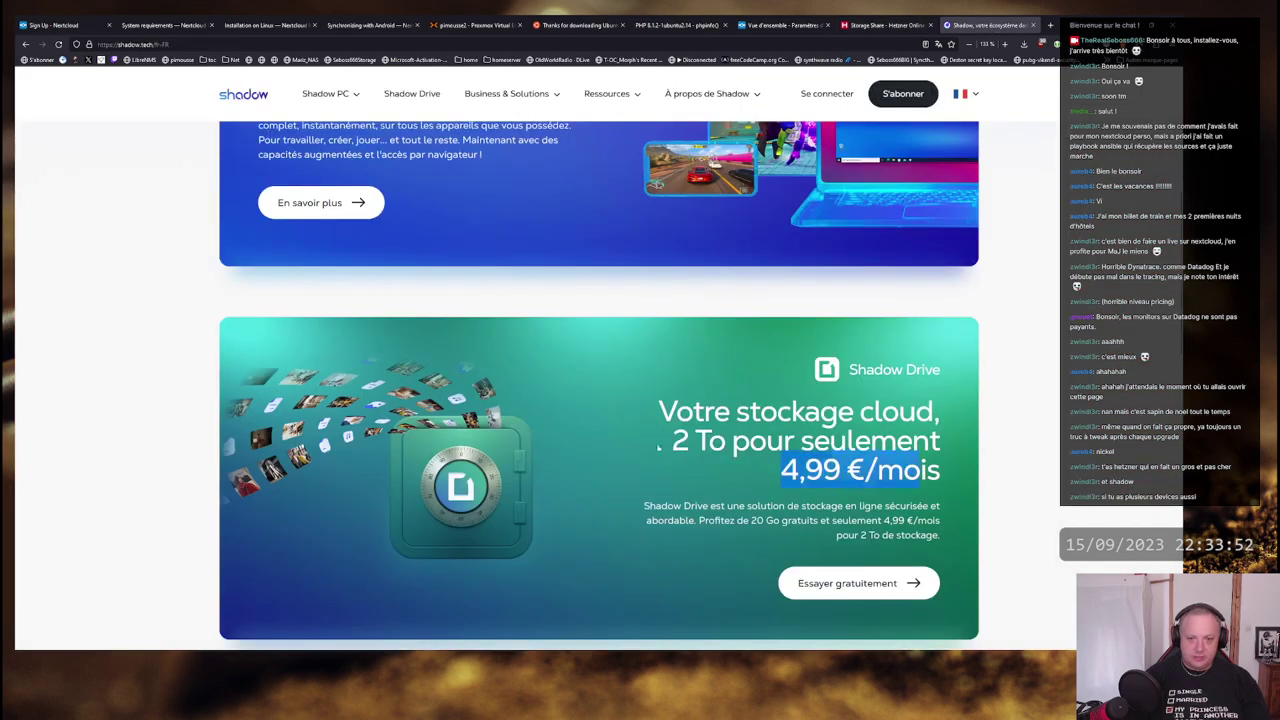
click(658, 447)
scroll(655, 305, down, 2)
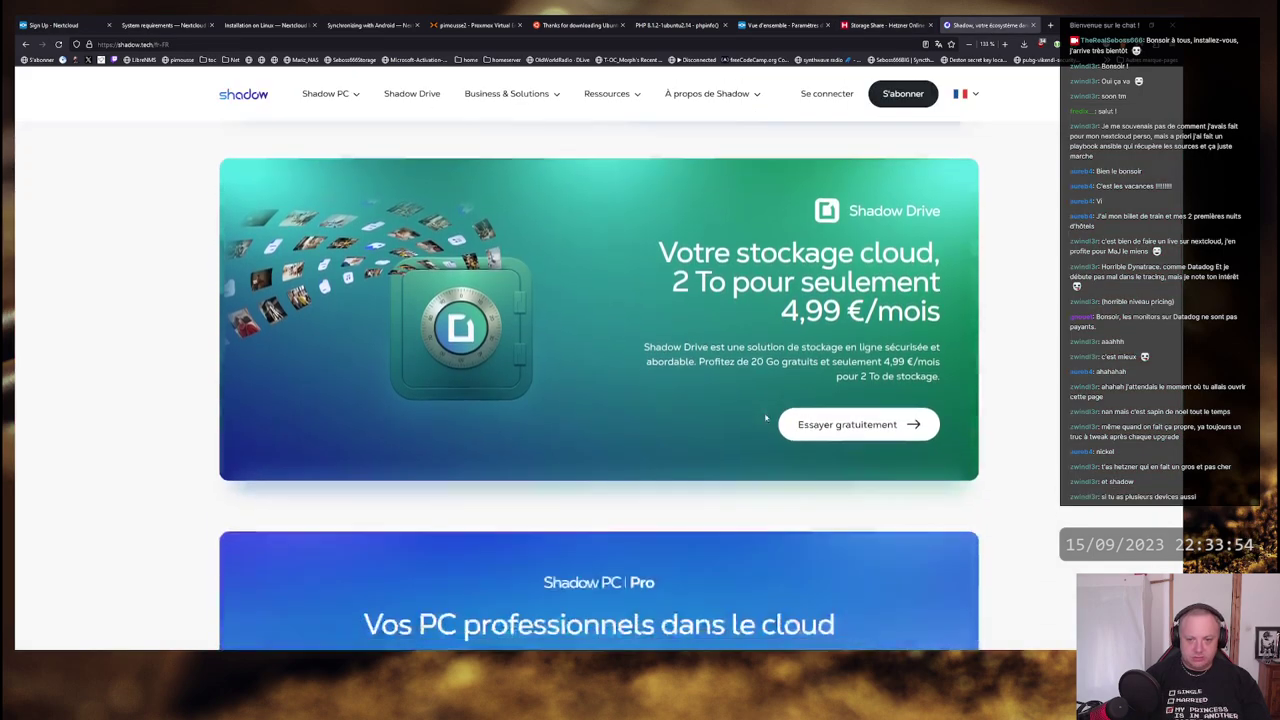
scroll(655, 305, down, 2)
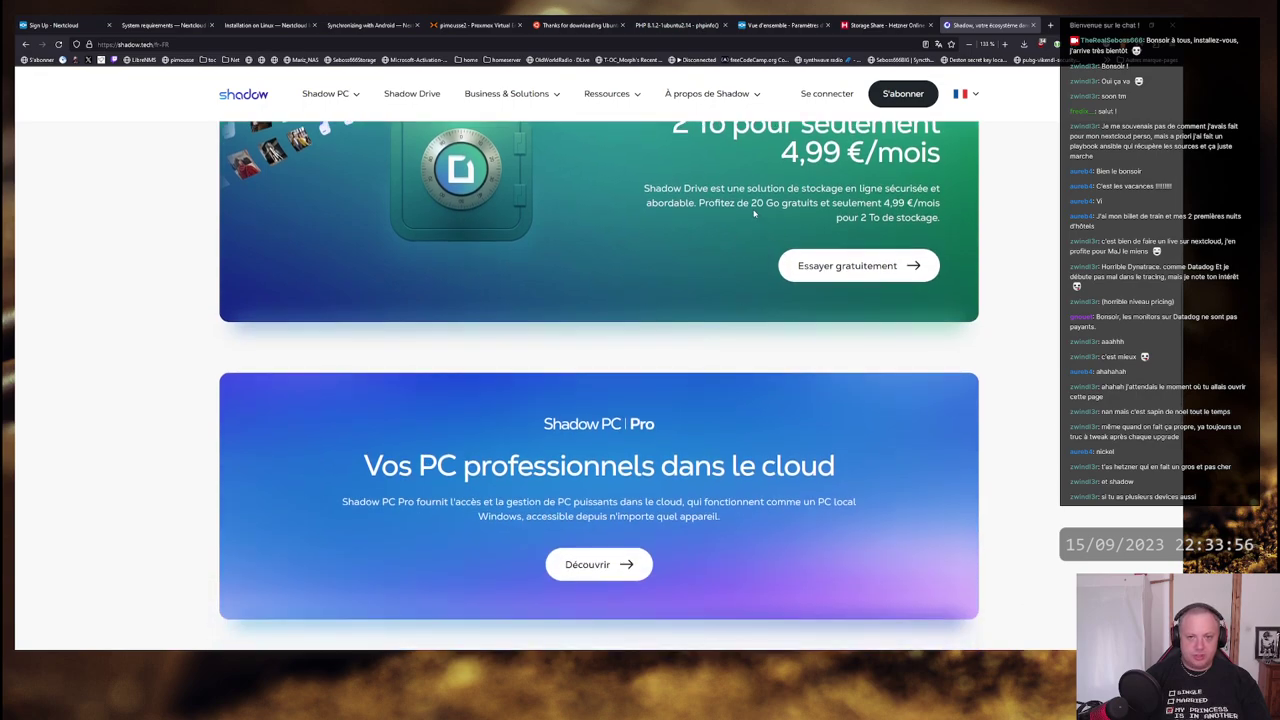
drag(889, 202, 940, 202)
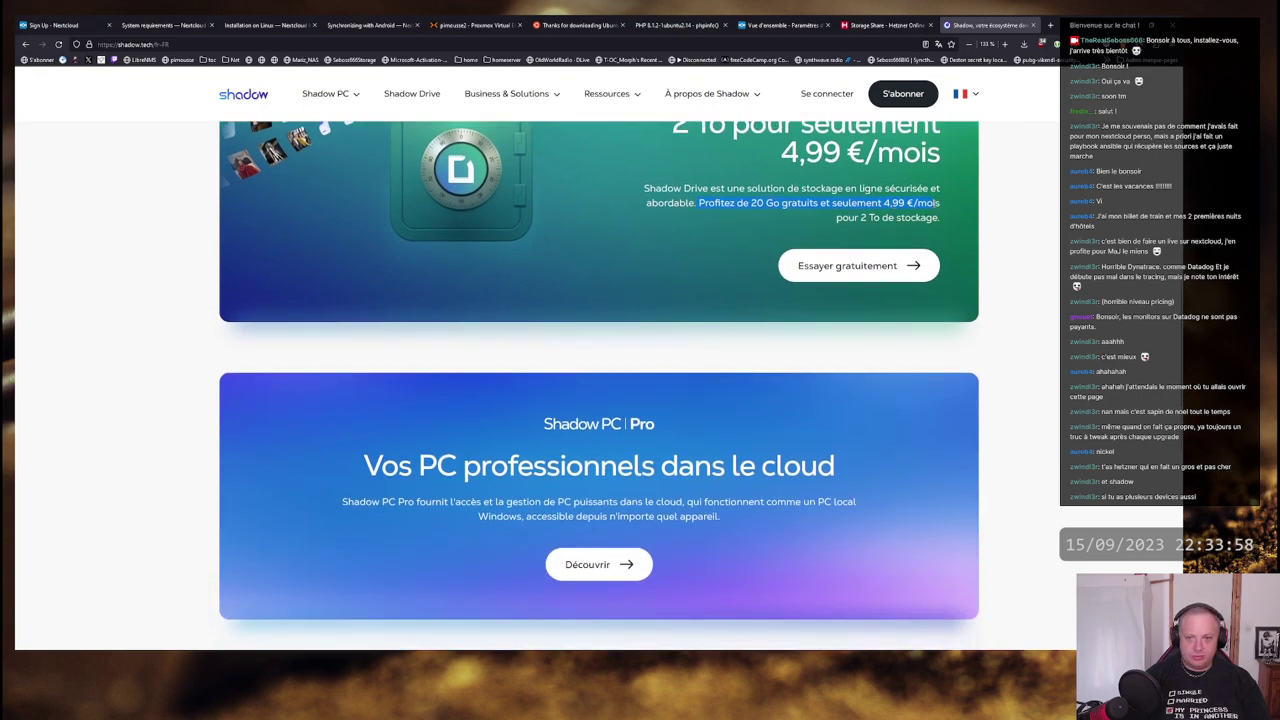
click(728, 212)
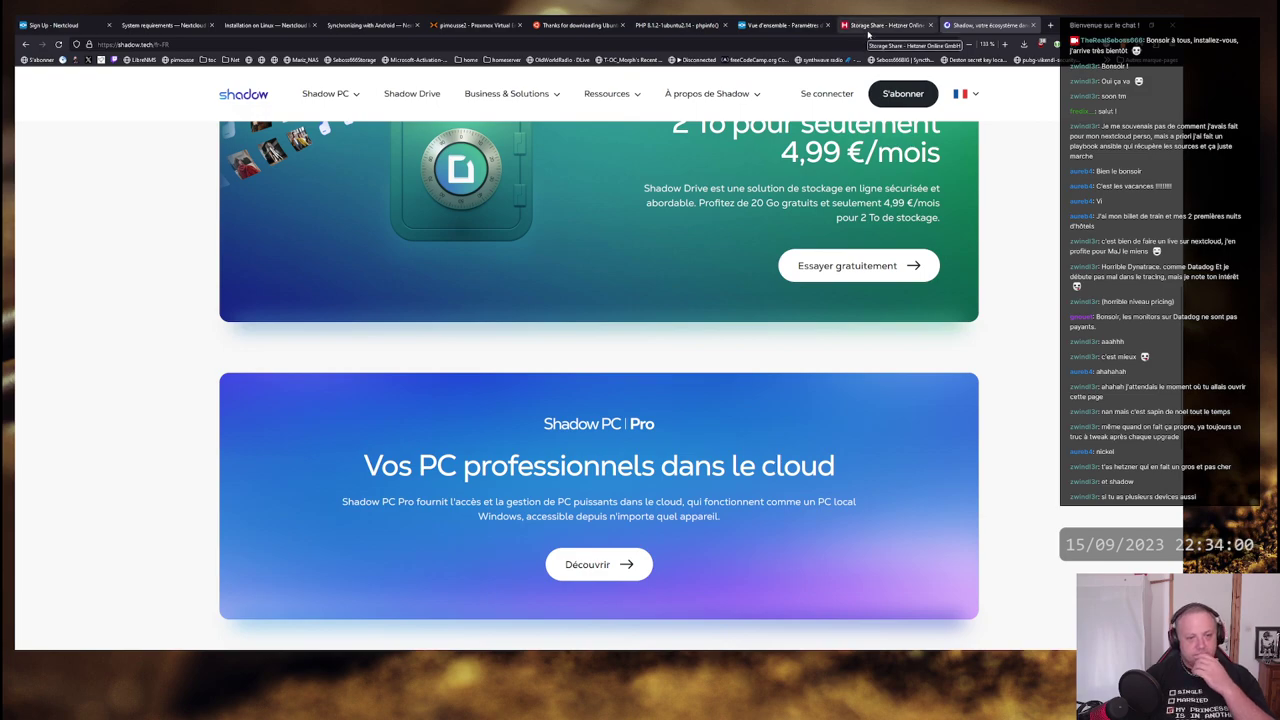
click(868, 27)
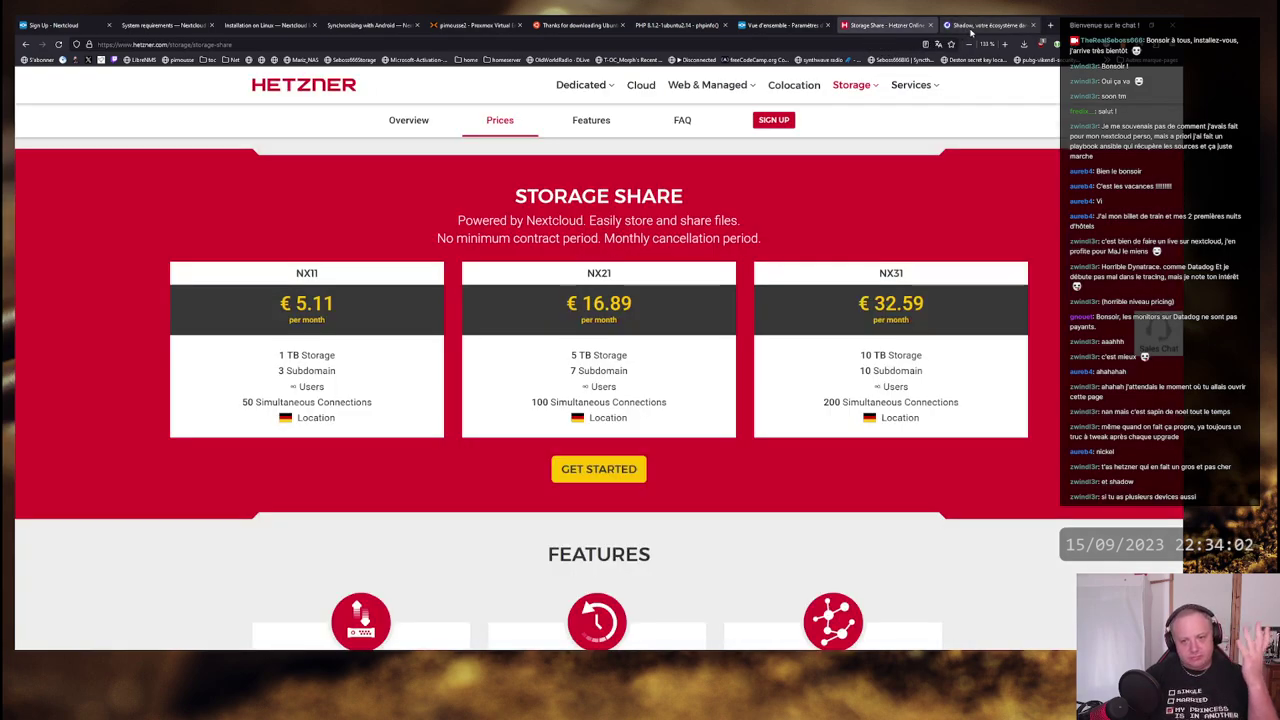
click(968, 30)
scroll(635, 312, up, 4)
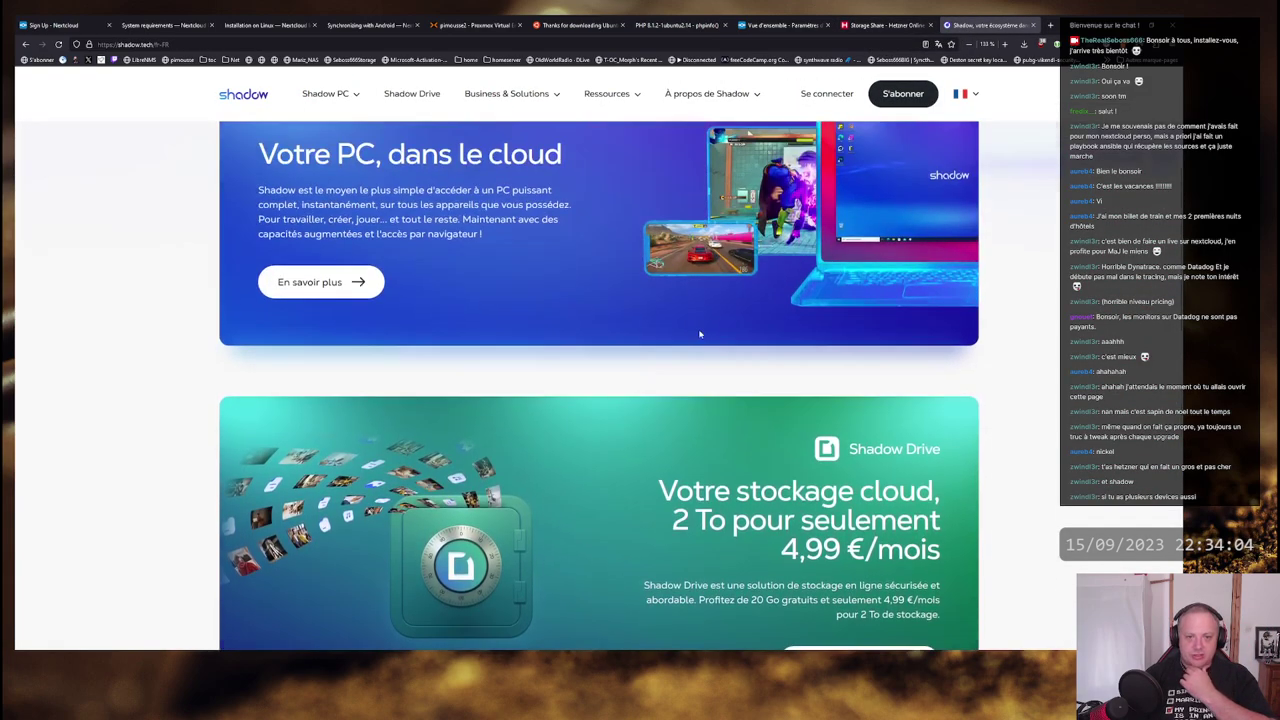
scroll(546, 314, down, 3)
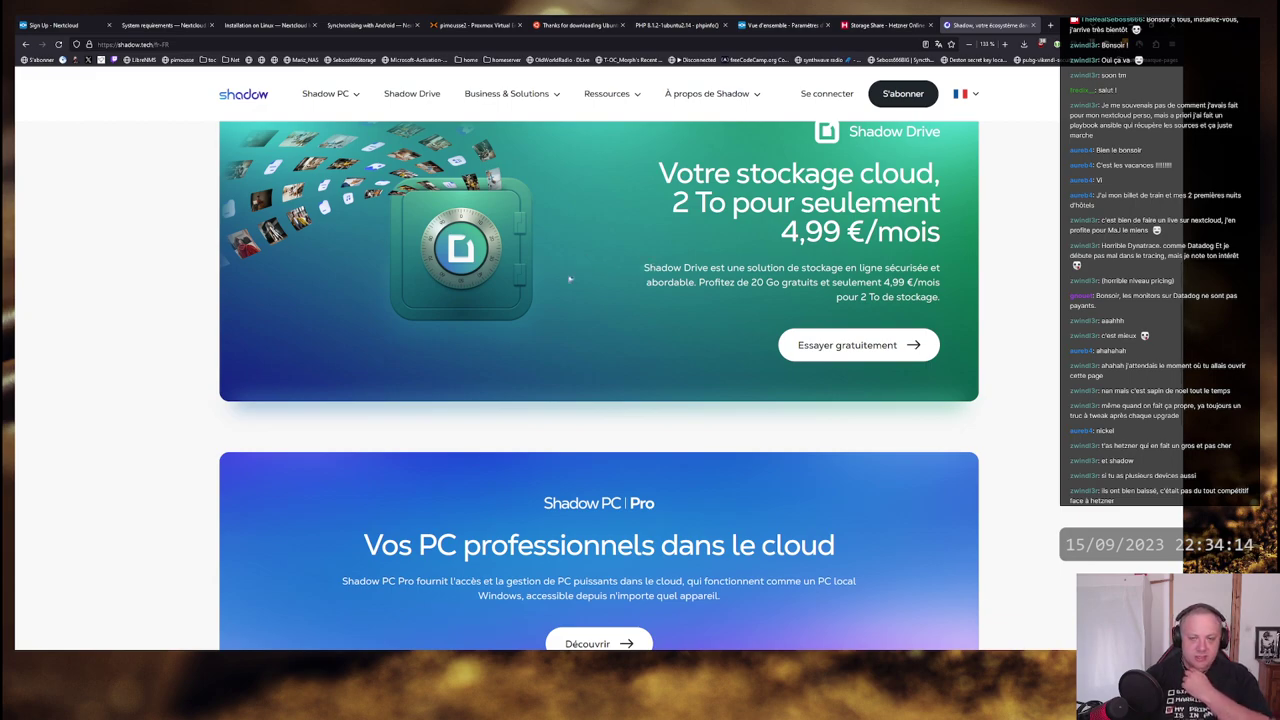
scroll(569, 279, up, 1)
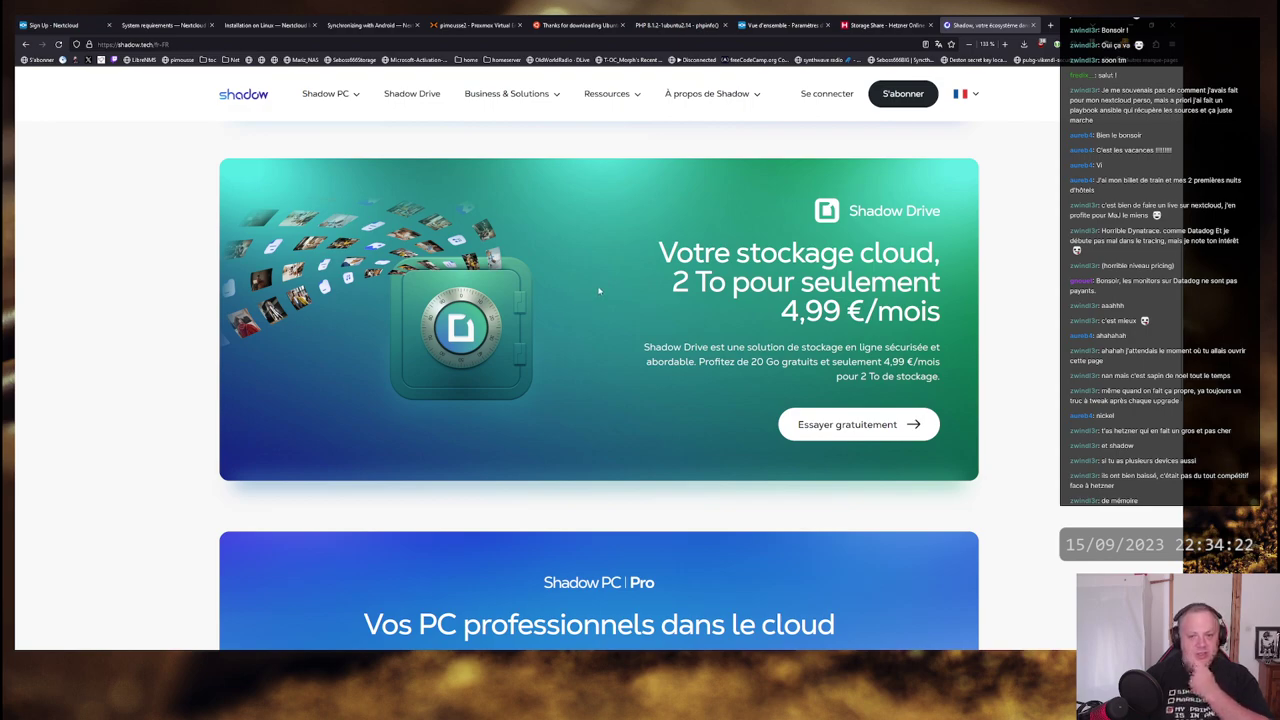
scroll(599, 291, down, 3)
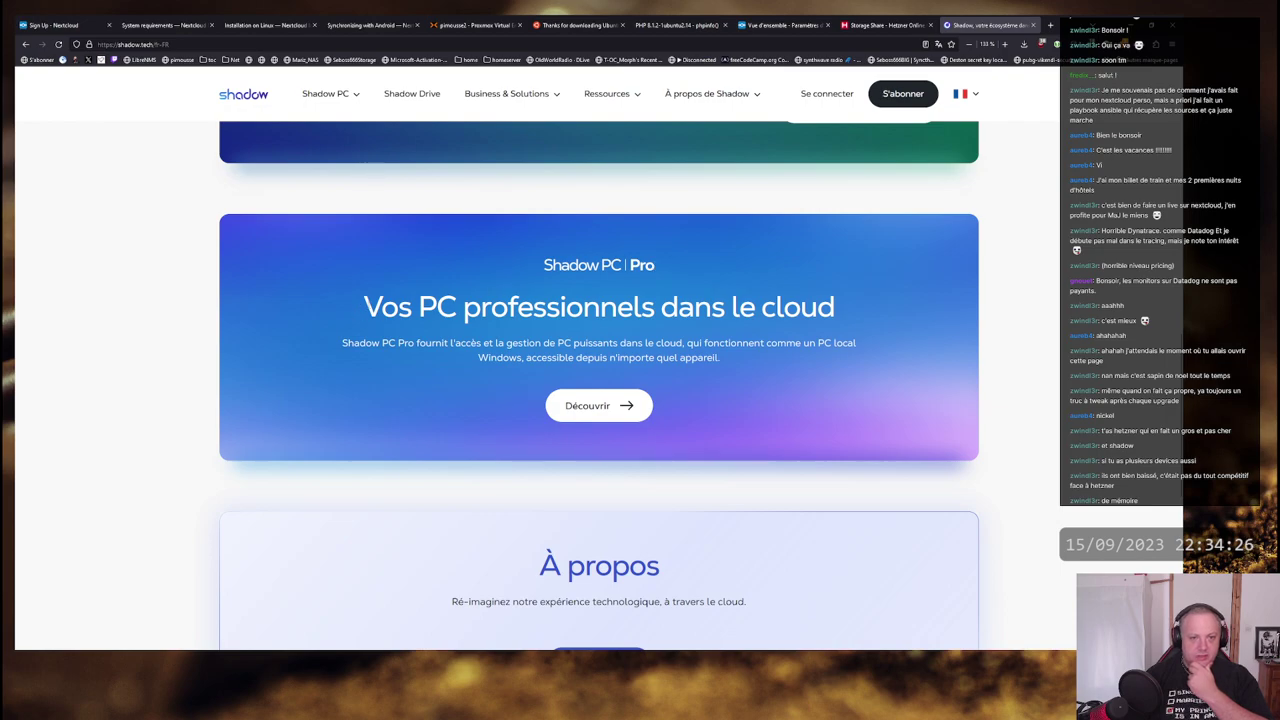
scroll(845, 310, up, 3)
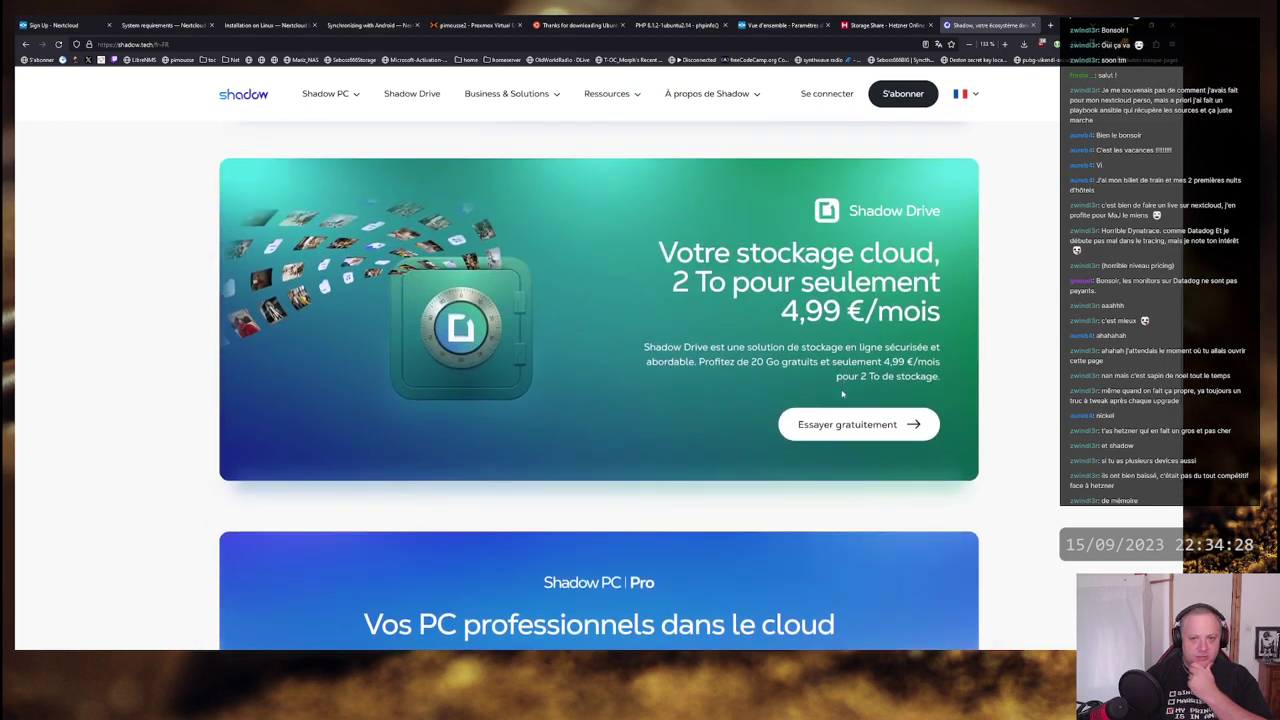
- Open the Shadow Drive free trial page through 'Essayer gratuitement' and scroll down
click(838, 428)
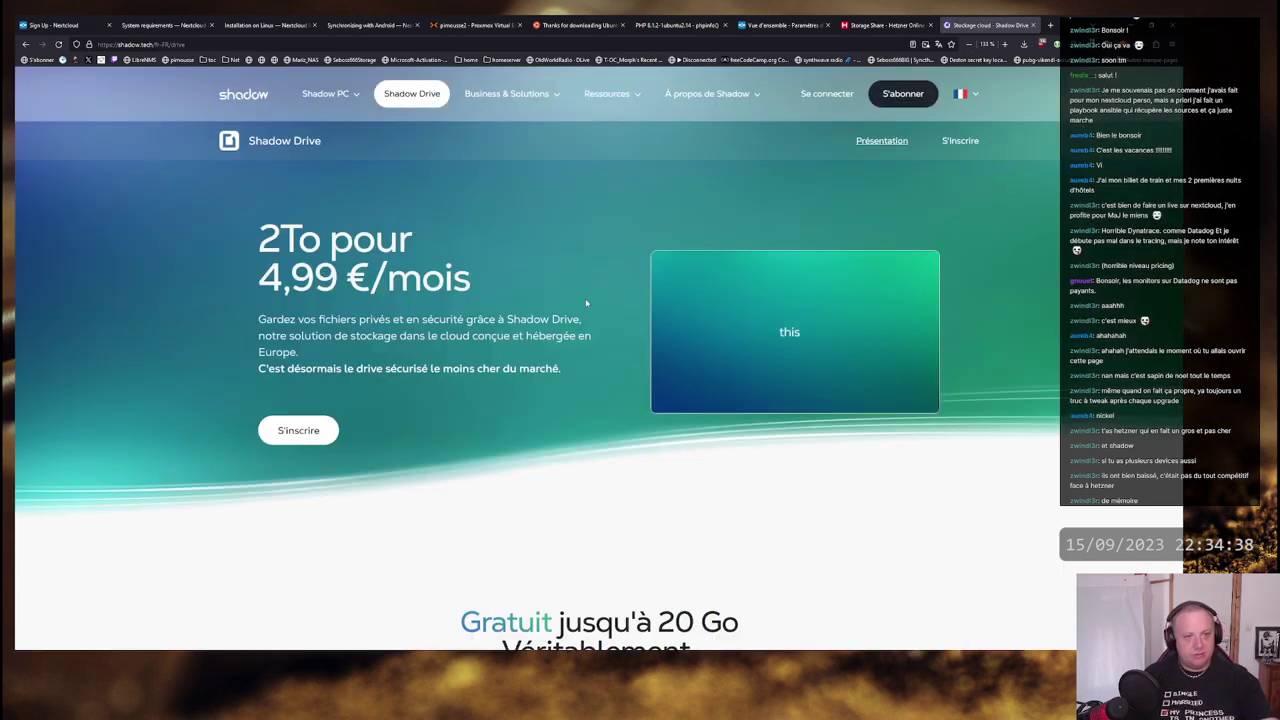
scroll(563, 220, down, 2)
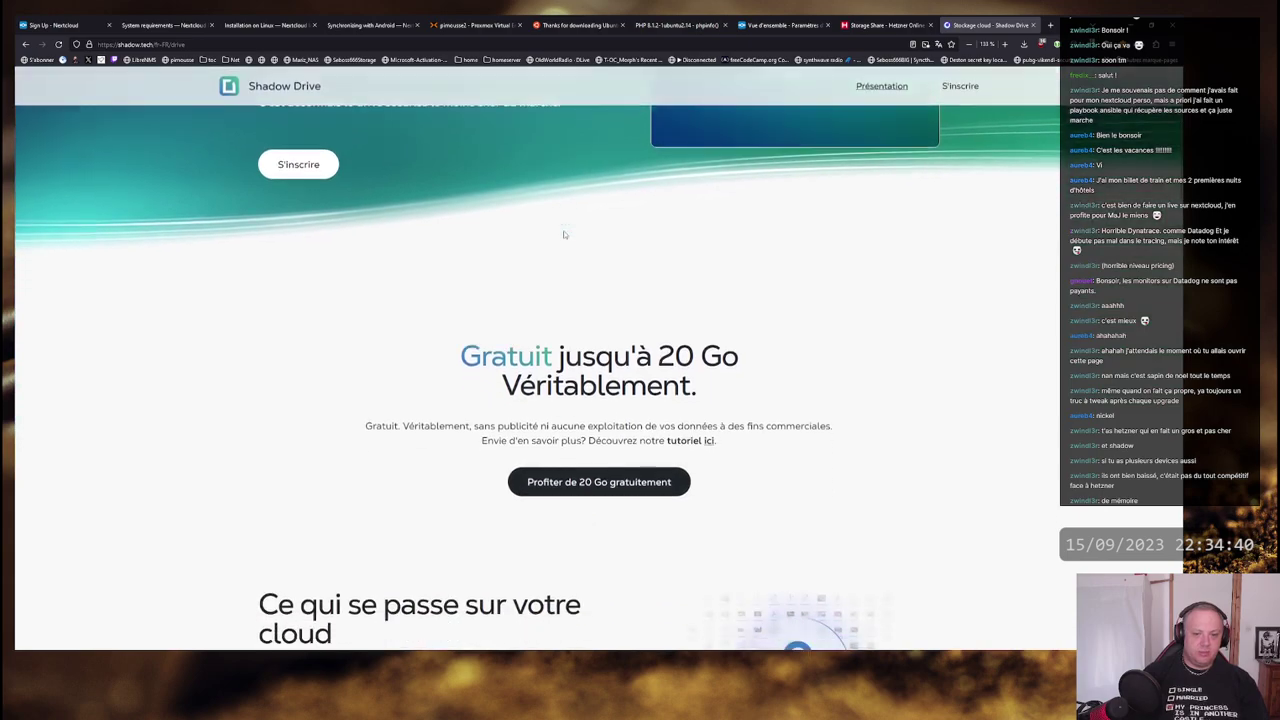
scroll(563, 234, down, 1)
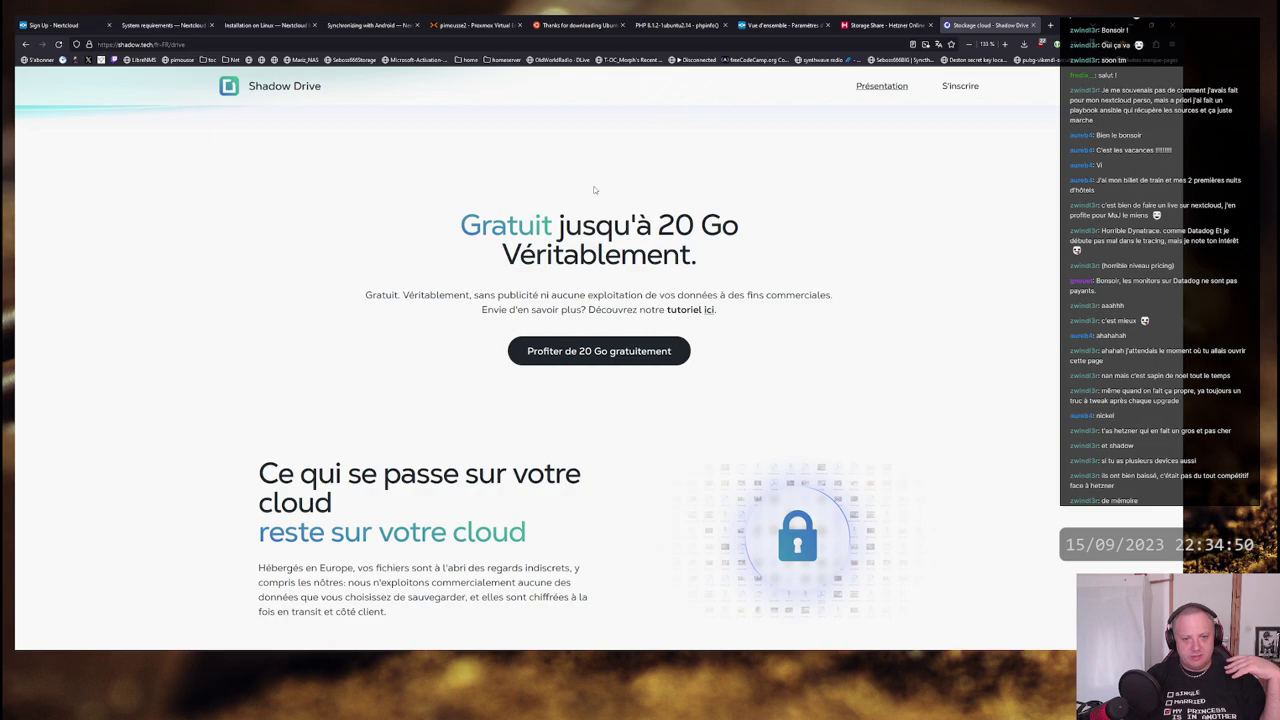
- Highlight the 'Gratuit jusqu'à 20 Go' heading and the no-advertising sentence
drag(462, 226, 740, 295)
click(740, 295)
mouse_move(688, 256)
mouse_down()
mouse_move(502, 256)
mouse_move(462, 224)
mouse_move(692, 256)
mouse_up()
click(462, 224)
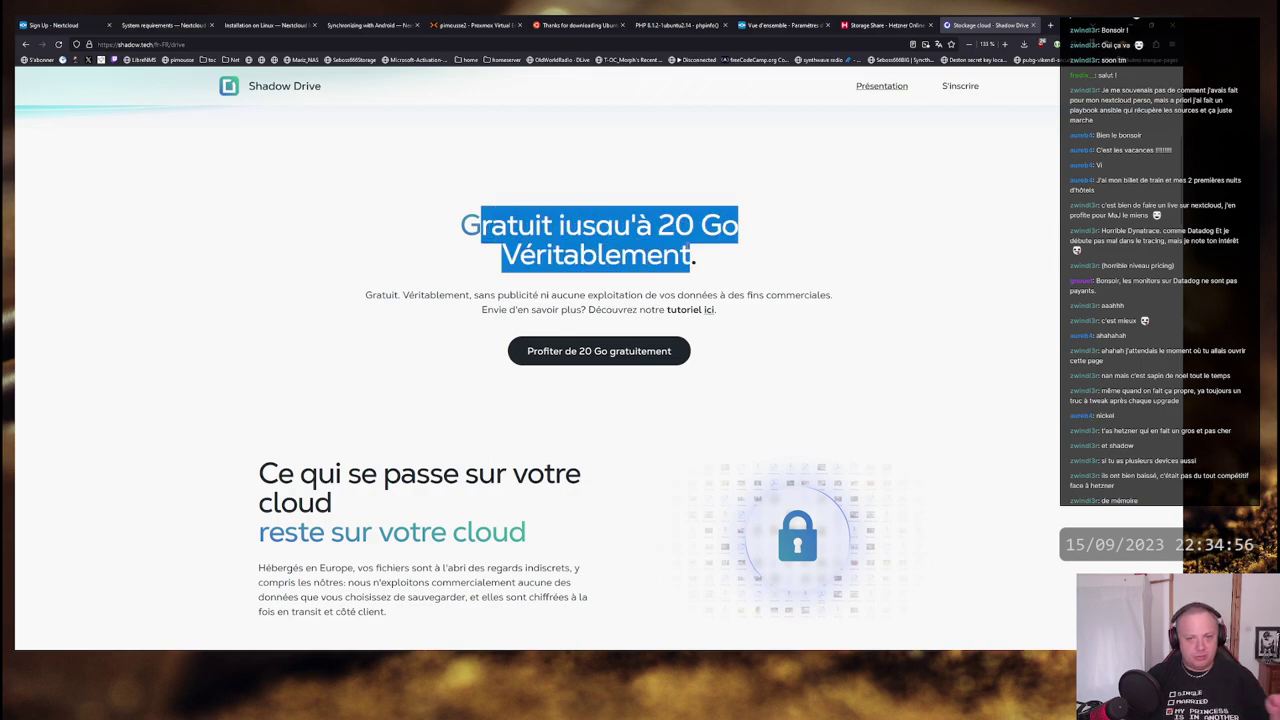
click(692, 256)
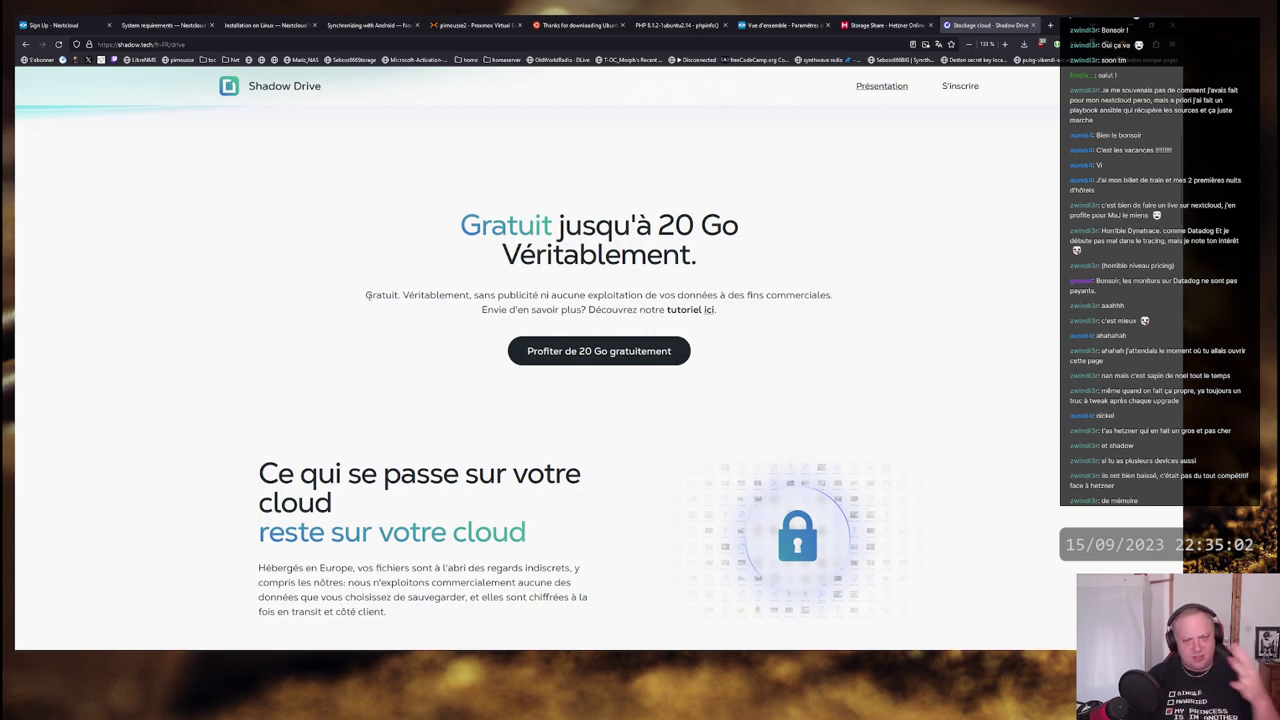
drag(368, 295, 813, 295)
click(812, 296)
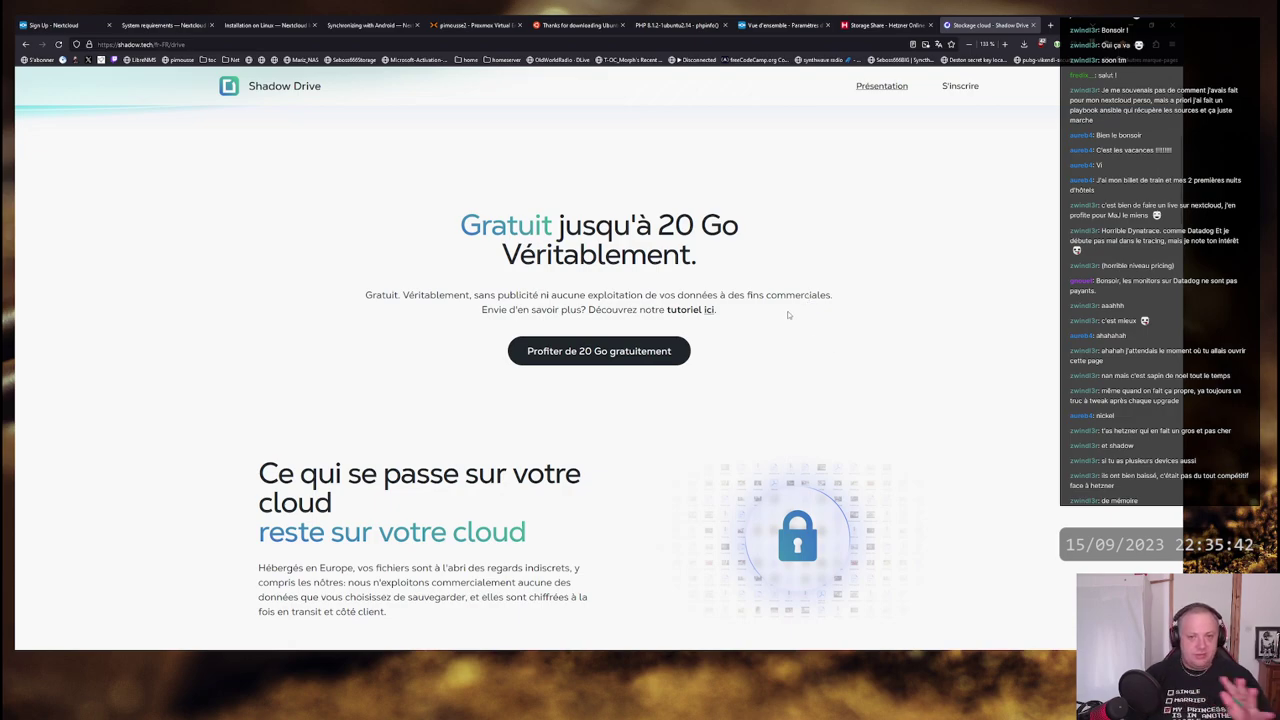
- Reread the no-data-exploitation line and 20 Go heading, then scroll down the Shadow Drive page
drag(830, 295, 372, 293)
click(372, 293)
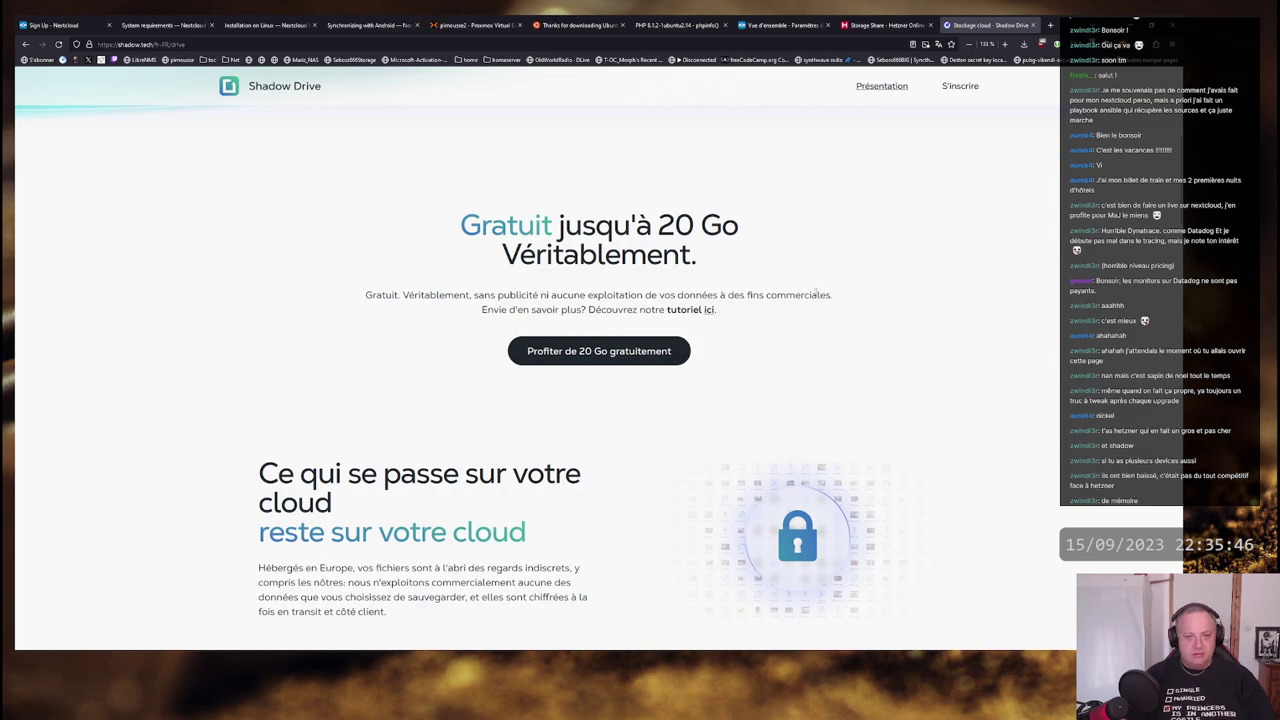
drag(452, 218, 760, 298)
click(764, 242)
scroll(947, 276, down, 3)
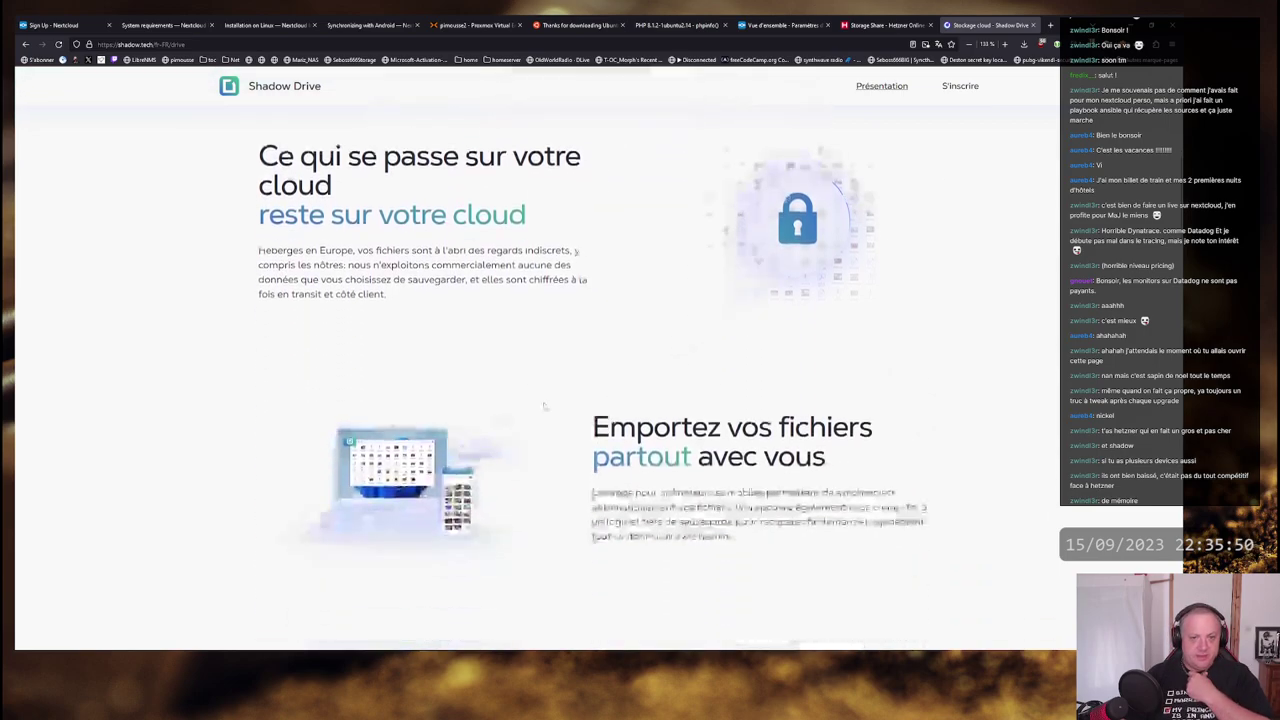
scroll(654, 360, down, 3)
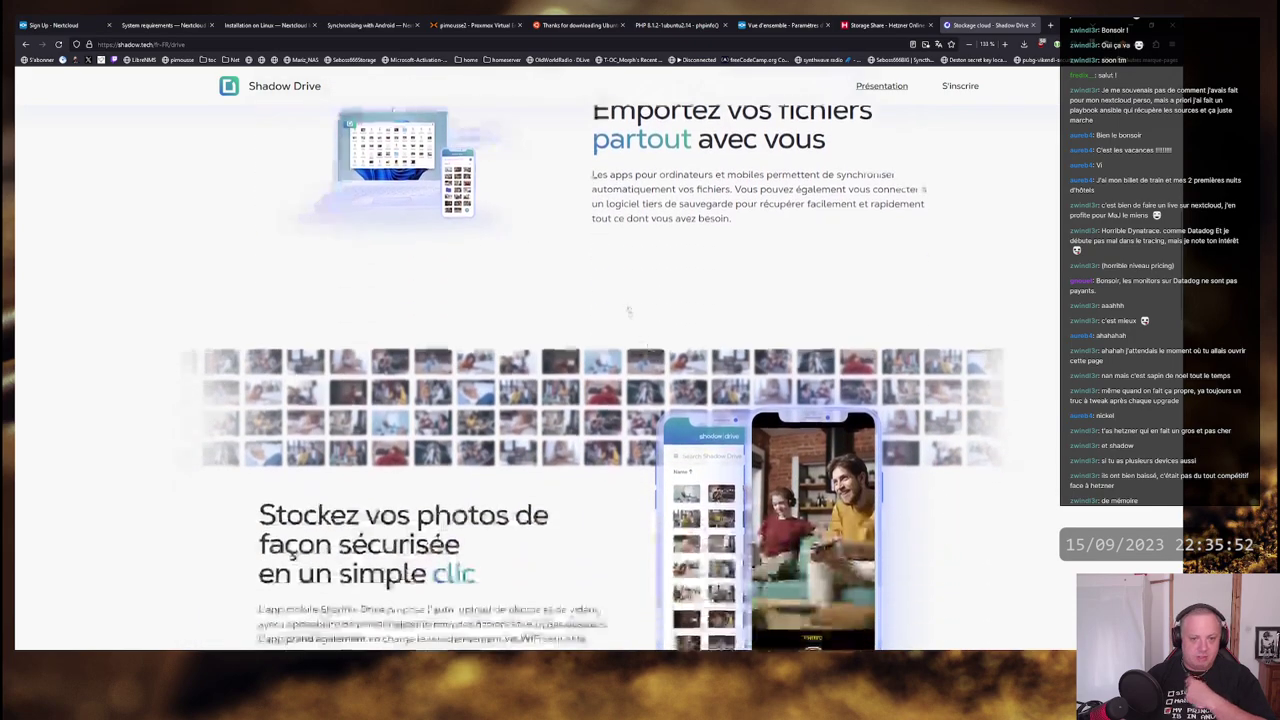
scroll(620, 271, down, 4)
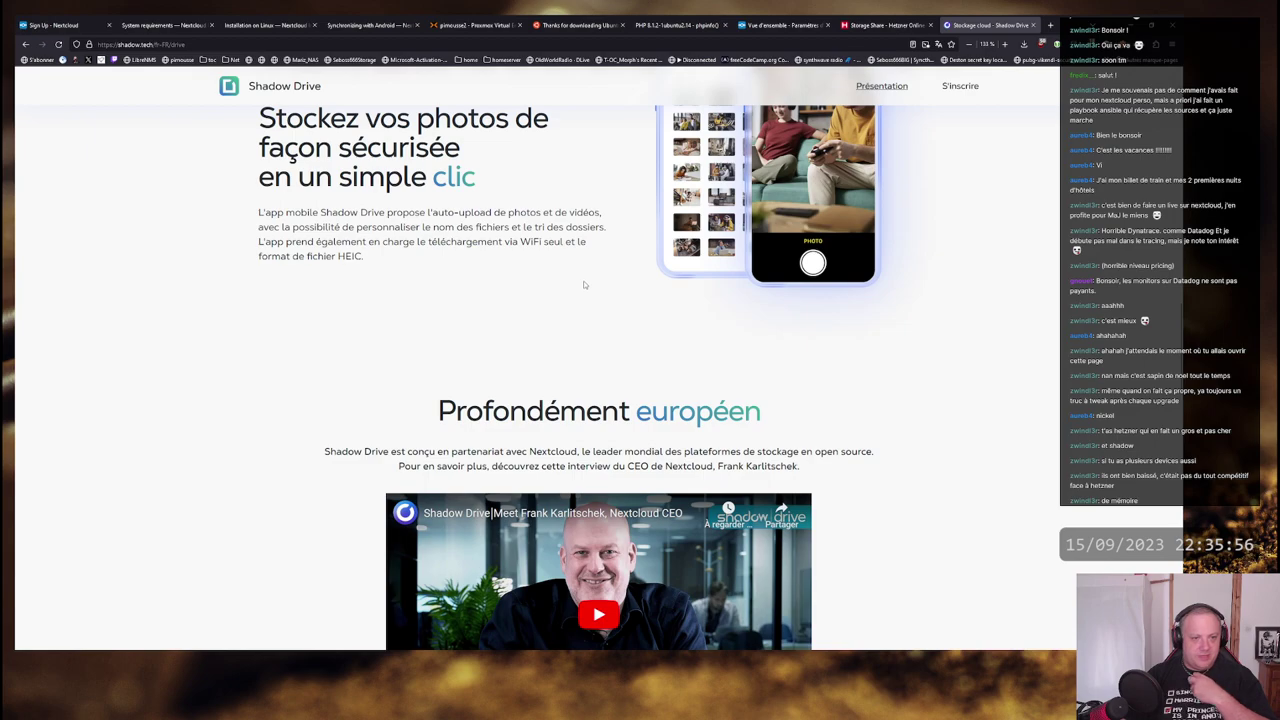
scroll(599, 328, down, 2)
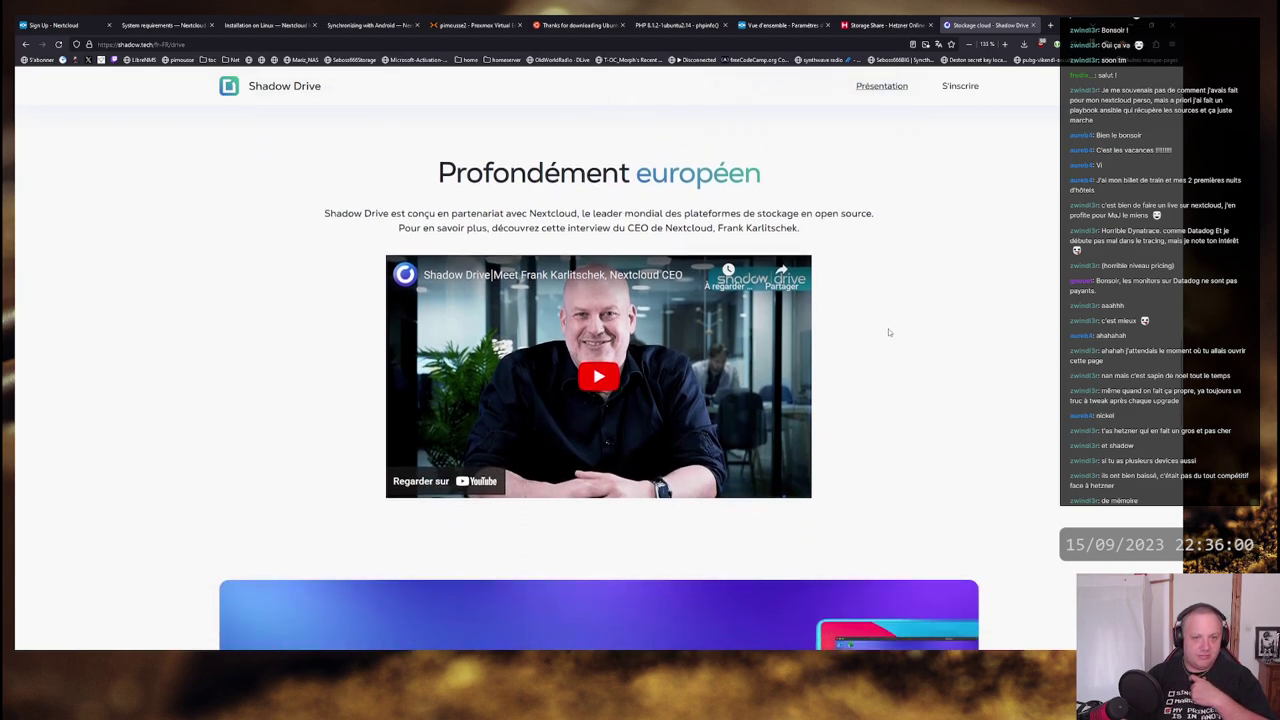
scroll(833, 239, down, 4)
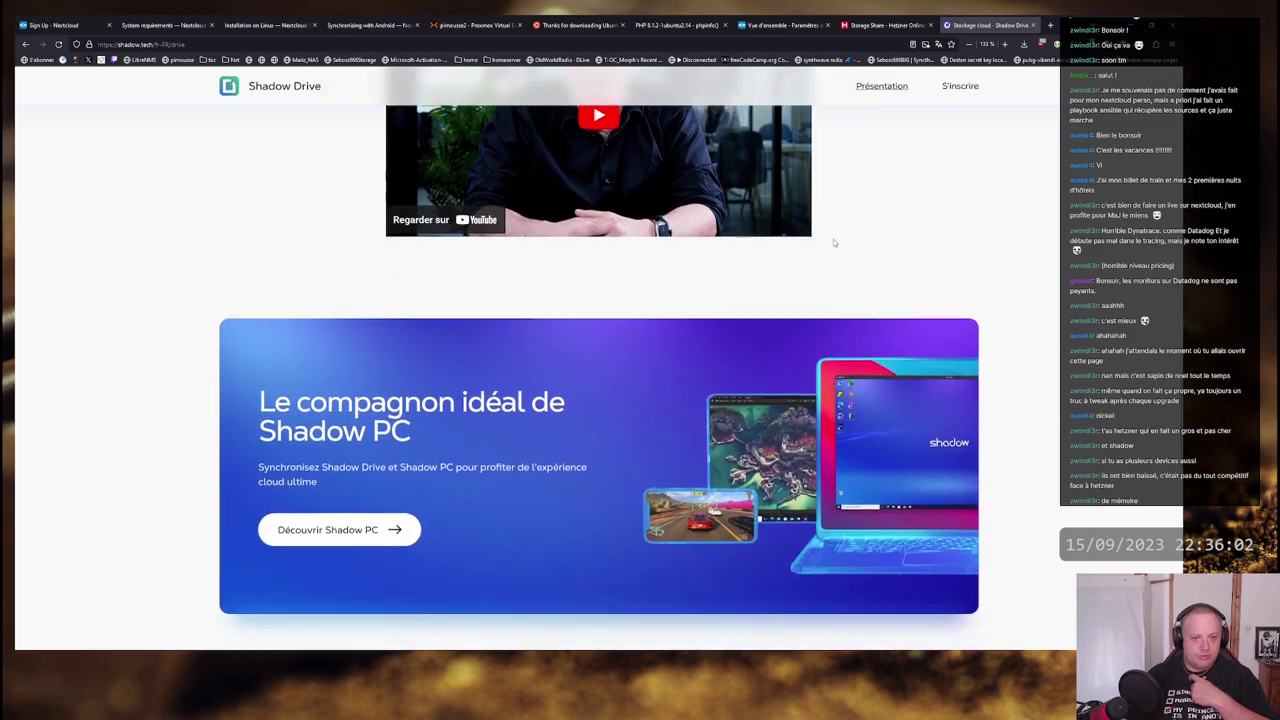
scroll(601, 321, down, 2)
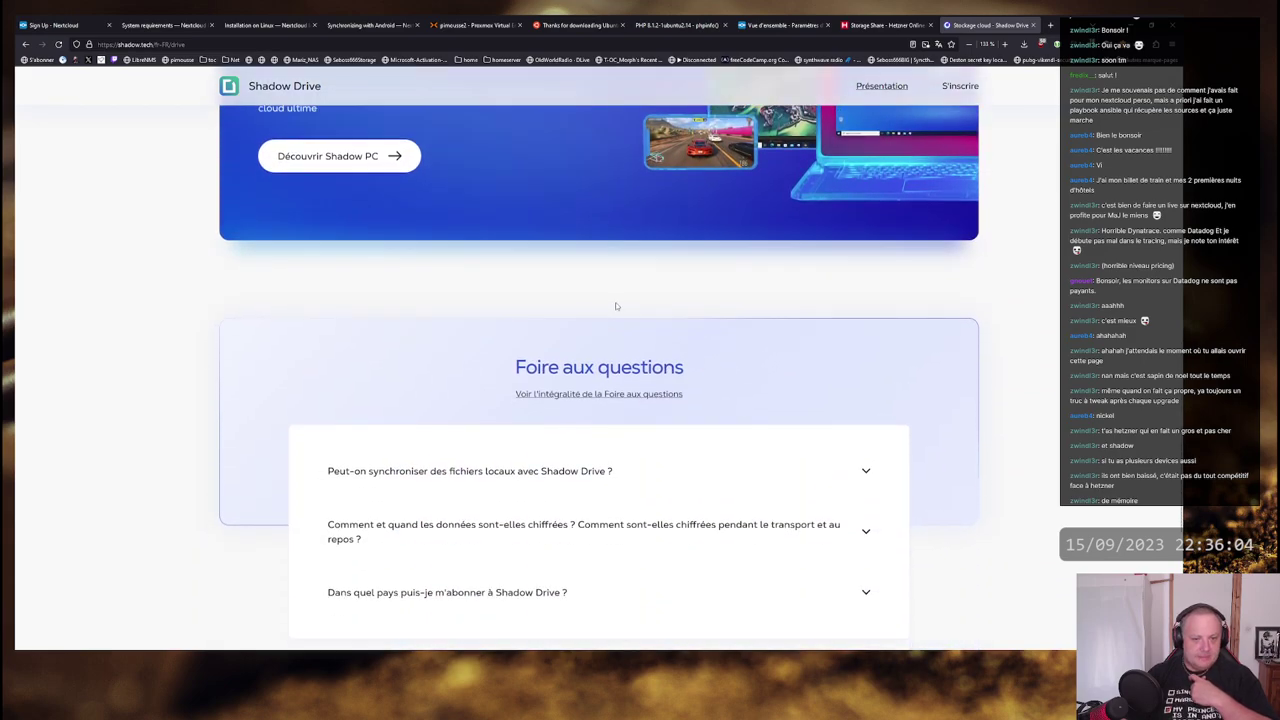
scroll(615, 306, down, 3)
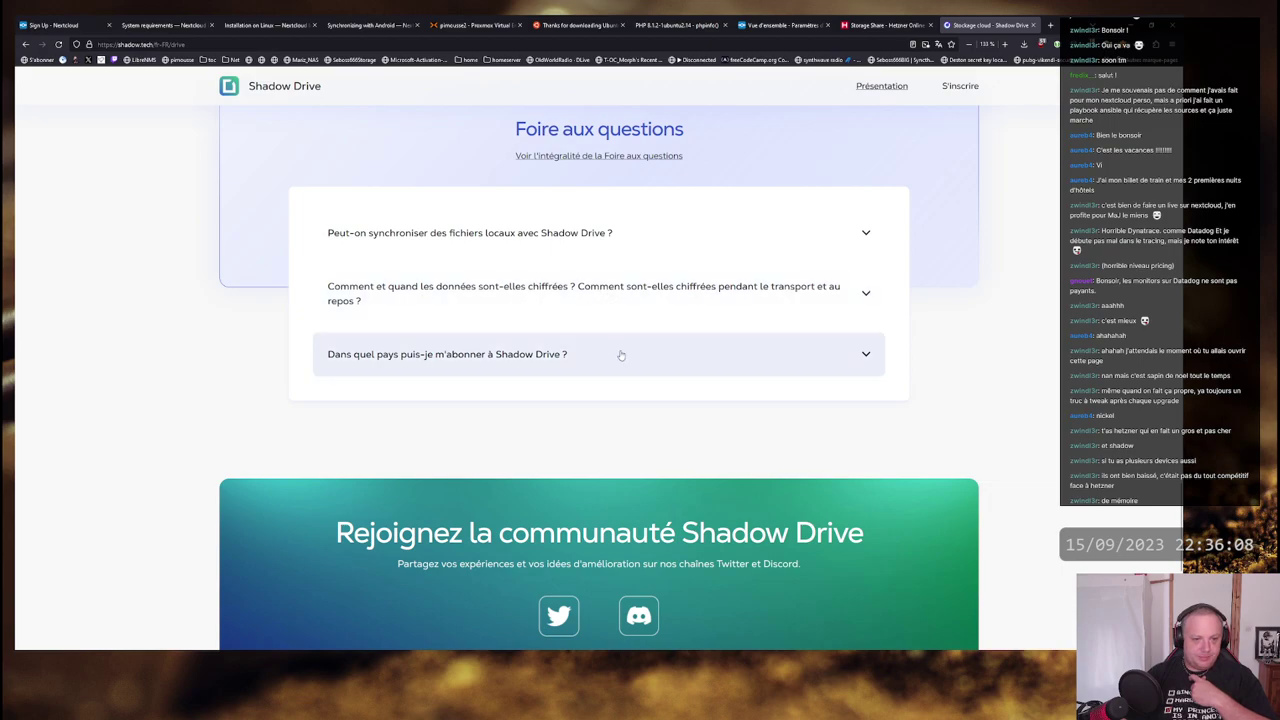
scroll(600, 350, down, 2)
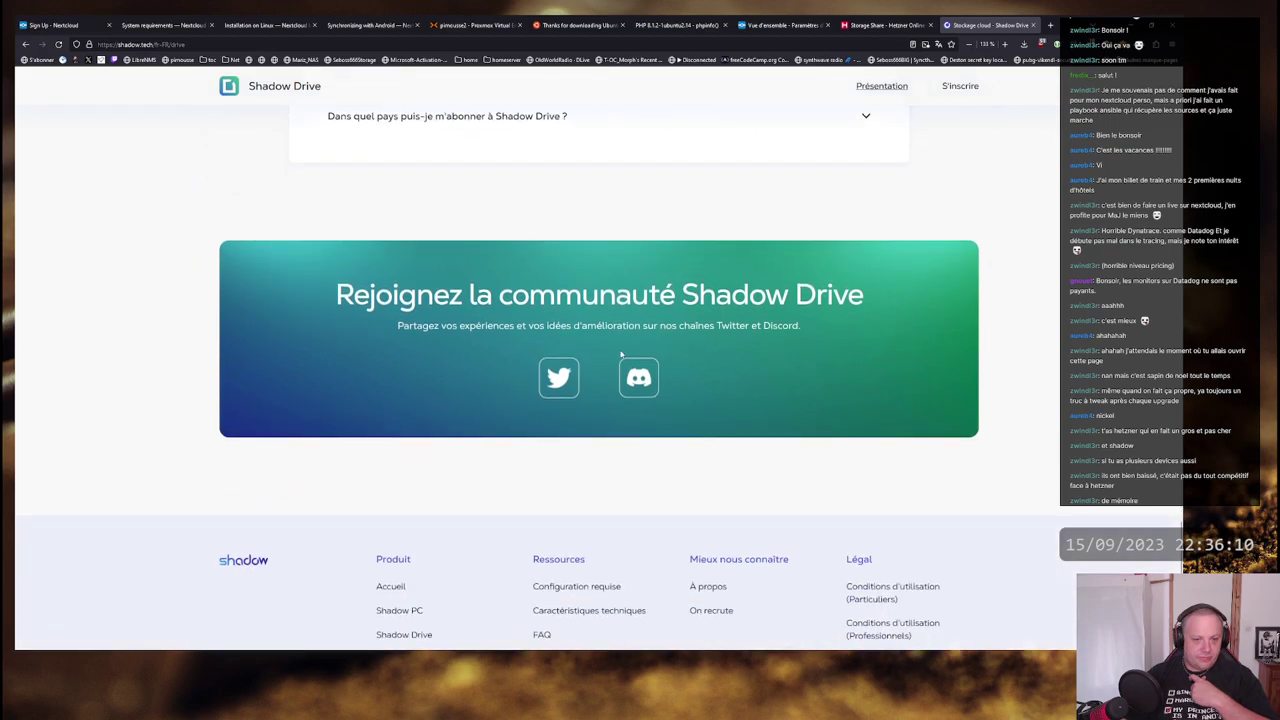
- Scroll back to the 'Hébergés en Europe' paragraph, then switch to the Nextcloud admin overview
scroll(612, 348, up, 3)
scroll(612, 348, up, 10)
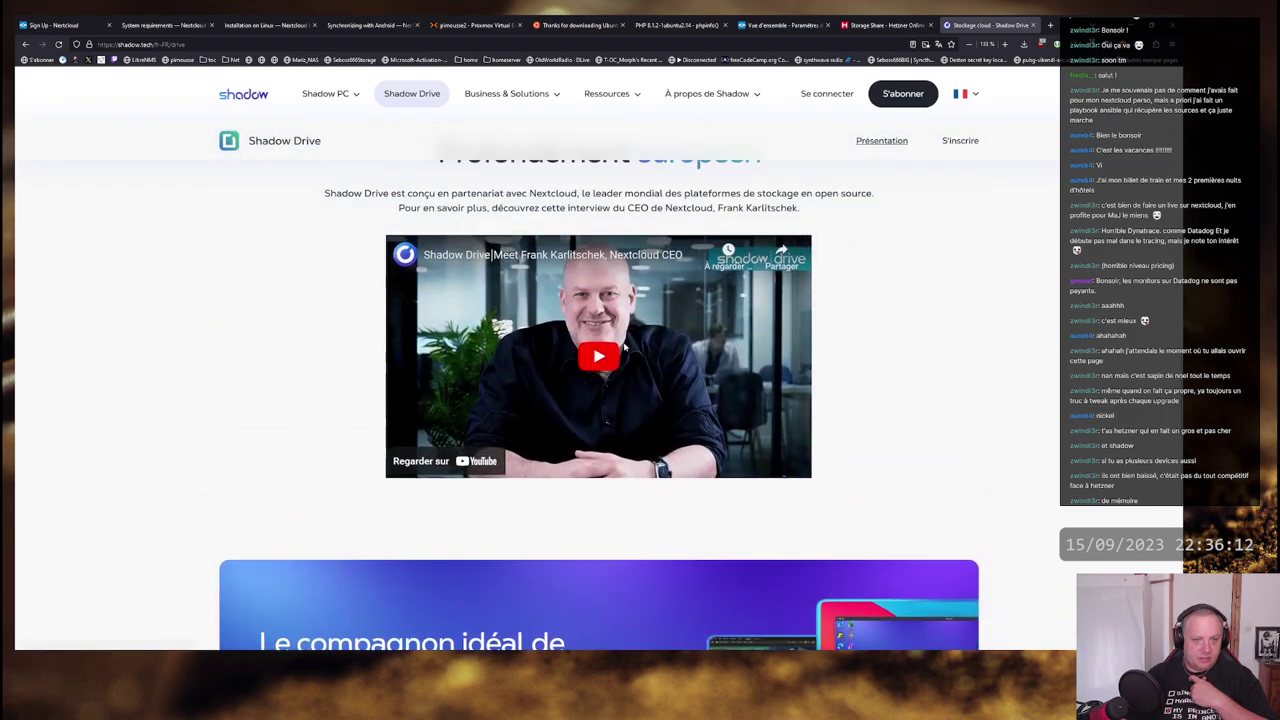
scroll(622, 353, up, 5)
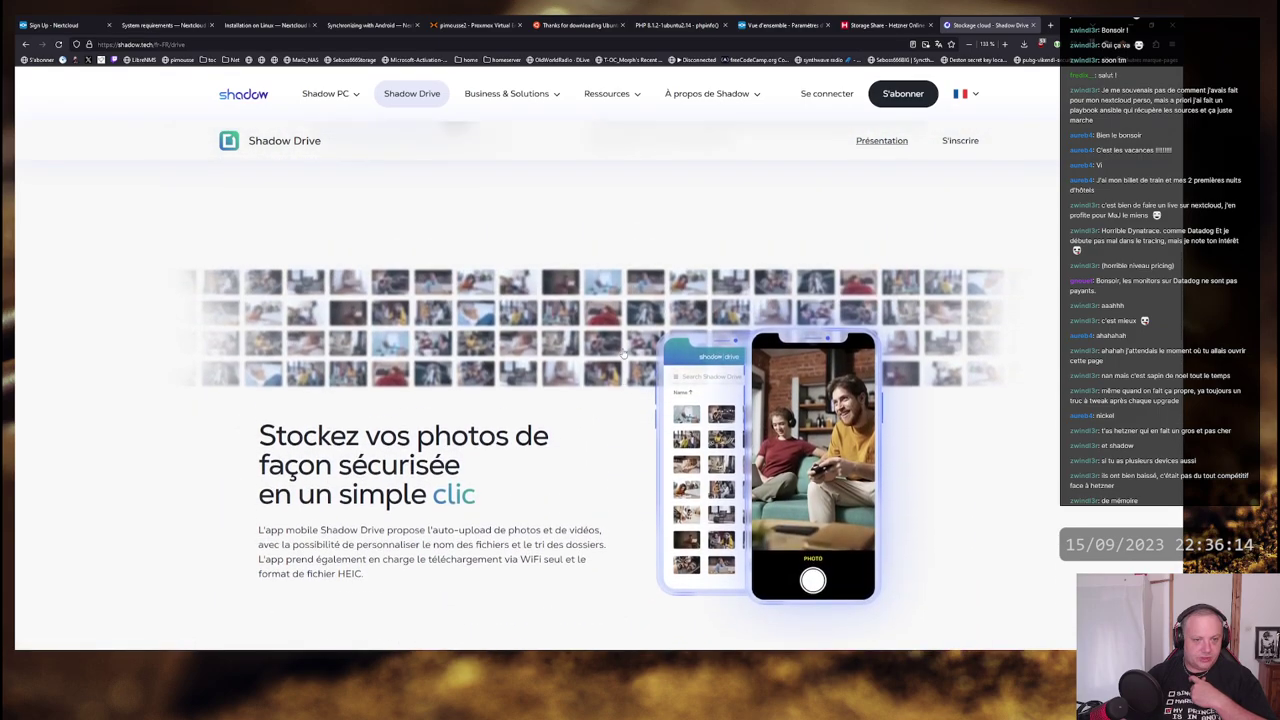
scroll(624, 363, up, 3)
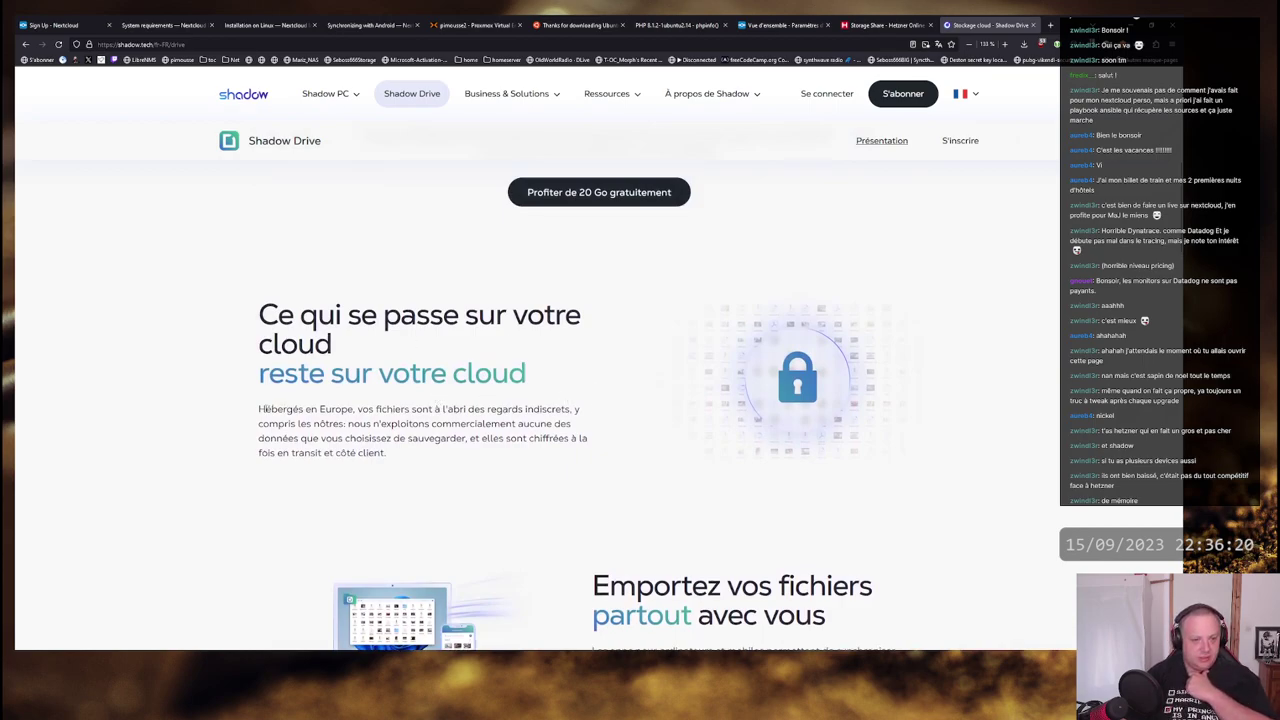
drag(264, 409, 586, 440)
click(352, 425)
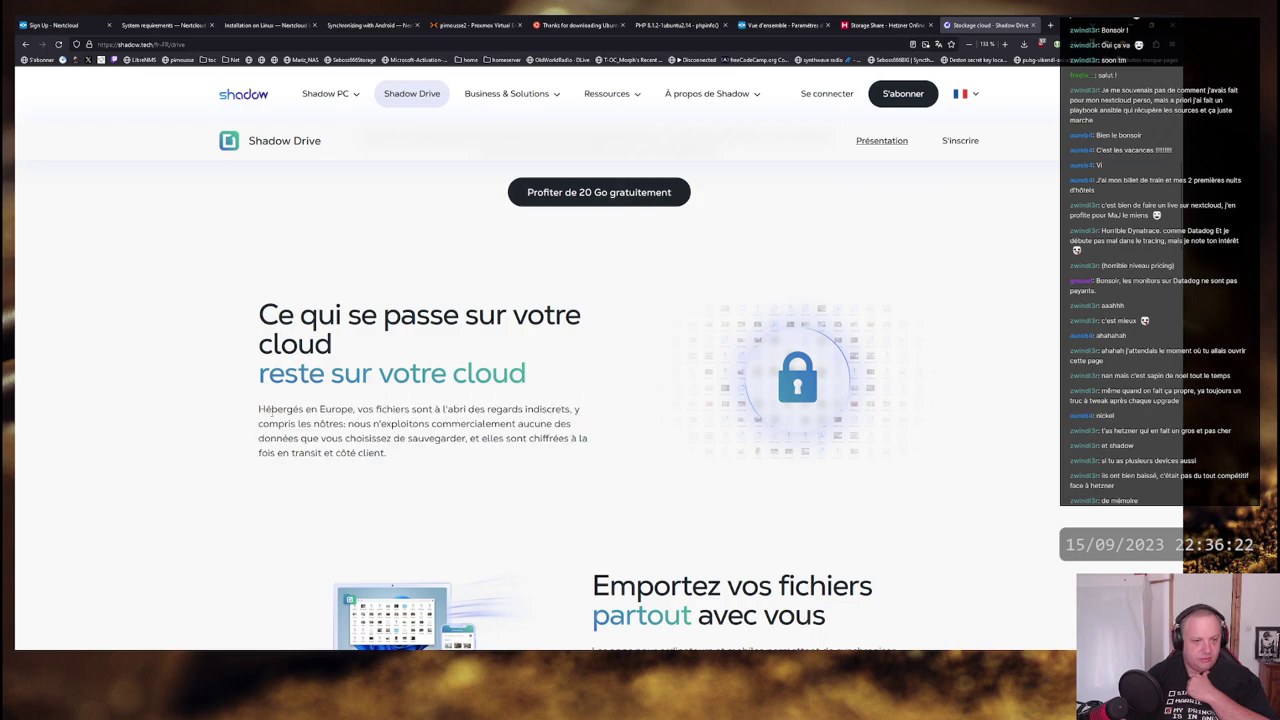
drag(266, 411, 568, 410)
click(568, 410)
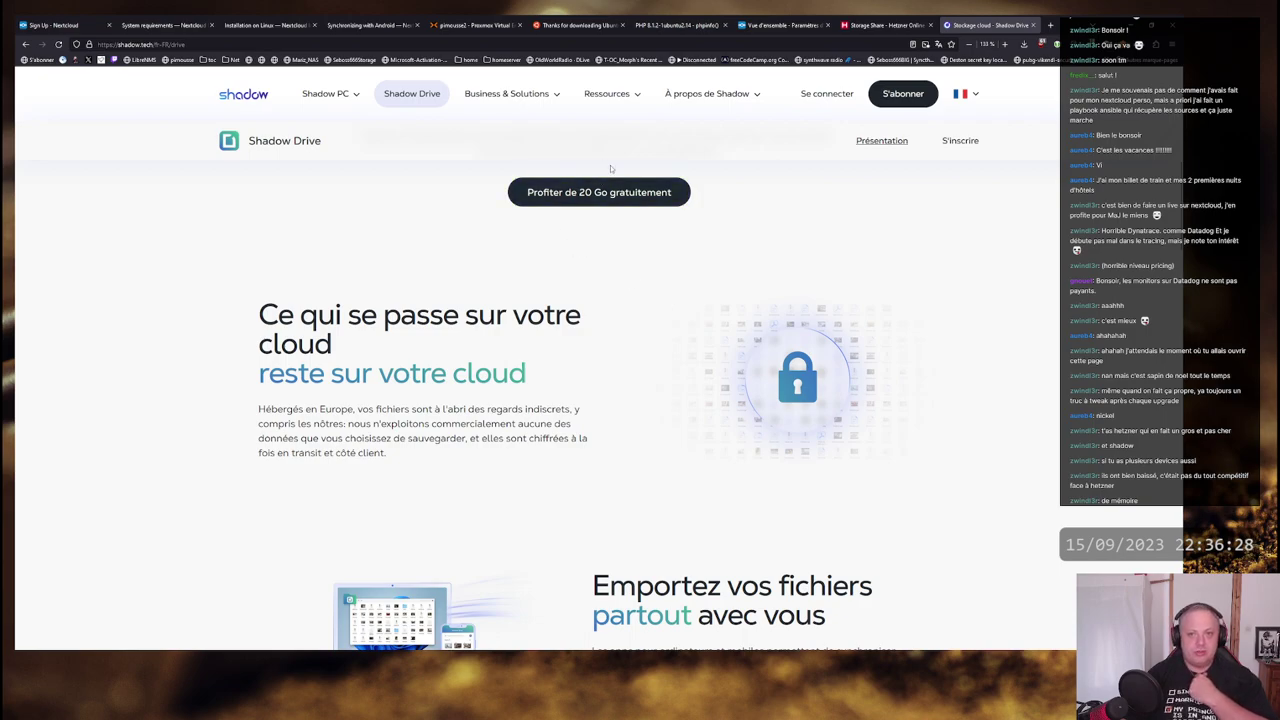
click(783, 25)
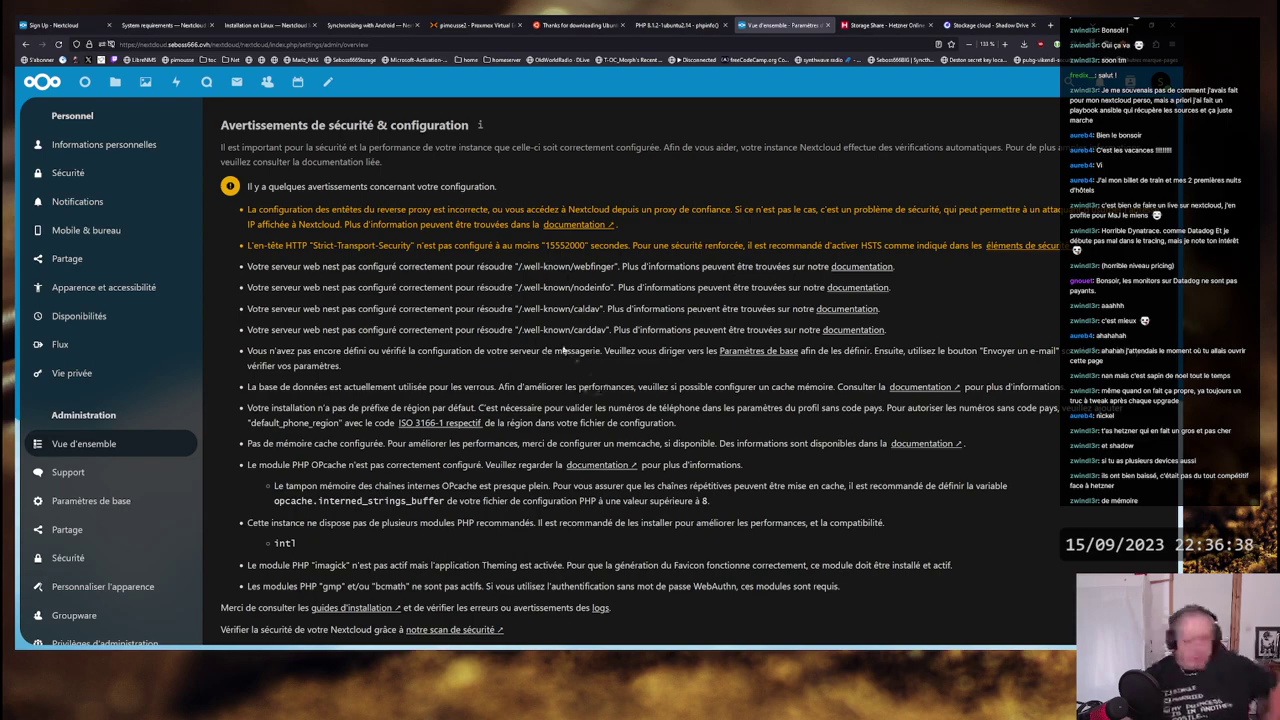
scroll(605, 342, down, 3)
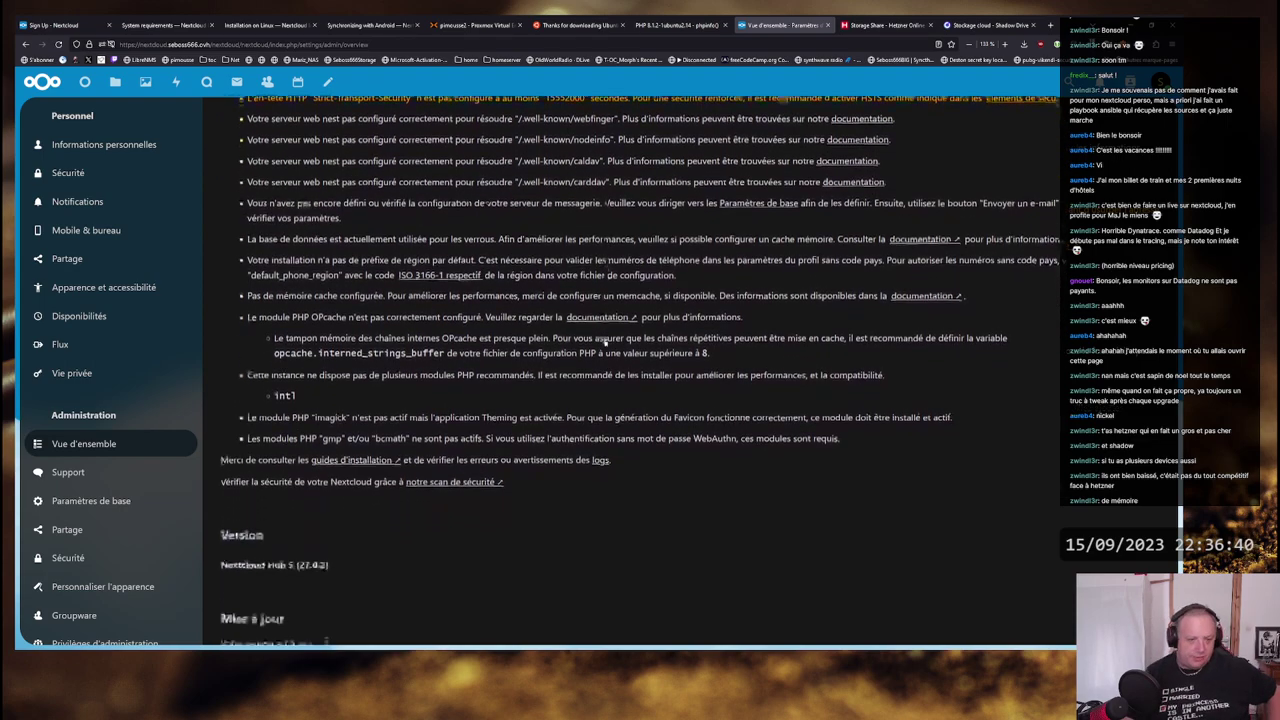
scroll(596, 421, up, 3)
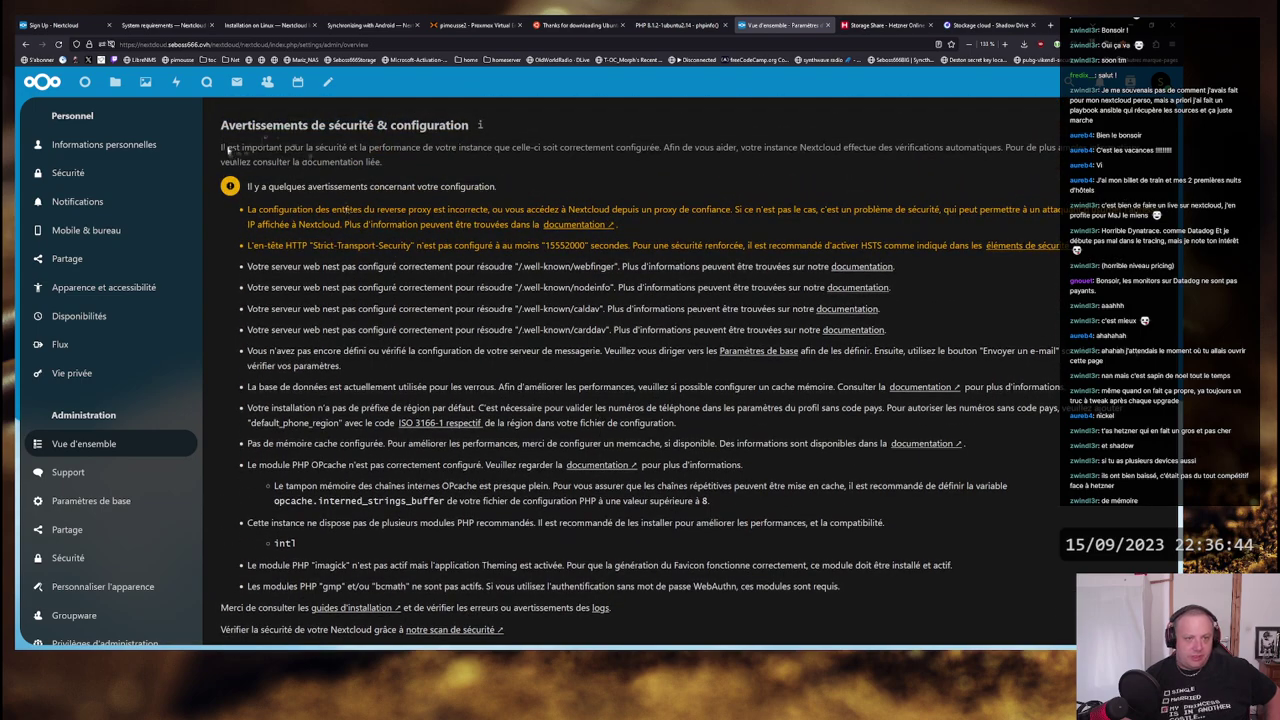
drag(222, 147, 1007, 147)
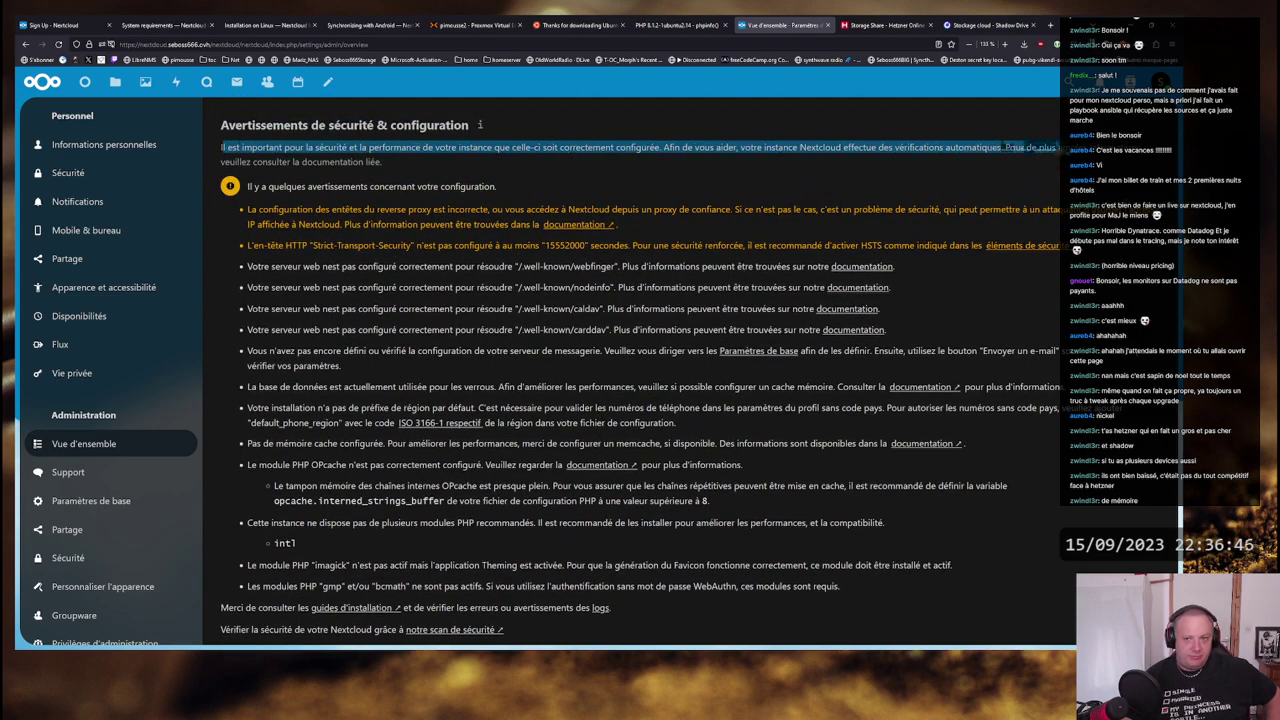
click(1140, 151)
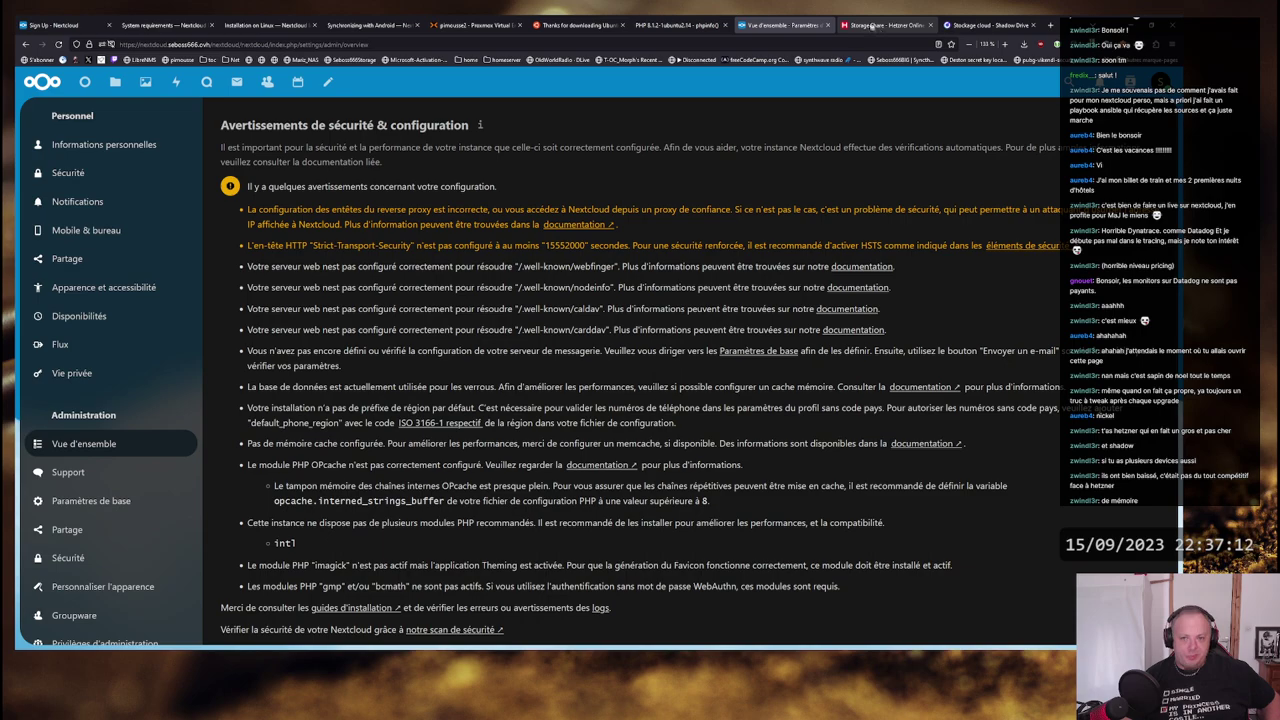
- Return to the Shadow Drive tab and reread the 'Hébergés en Europe' paragraph
click(993, 26)
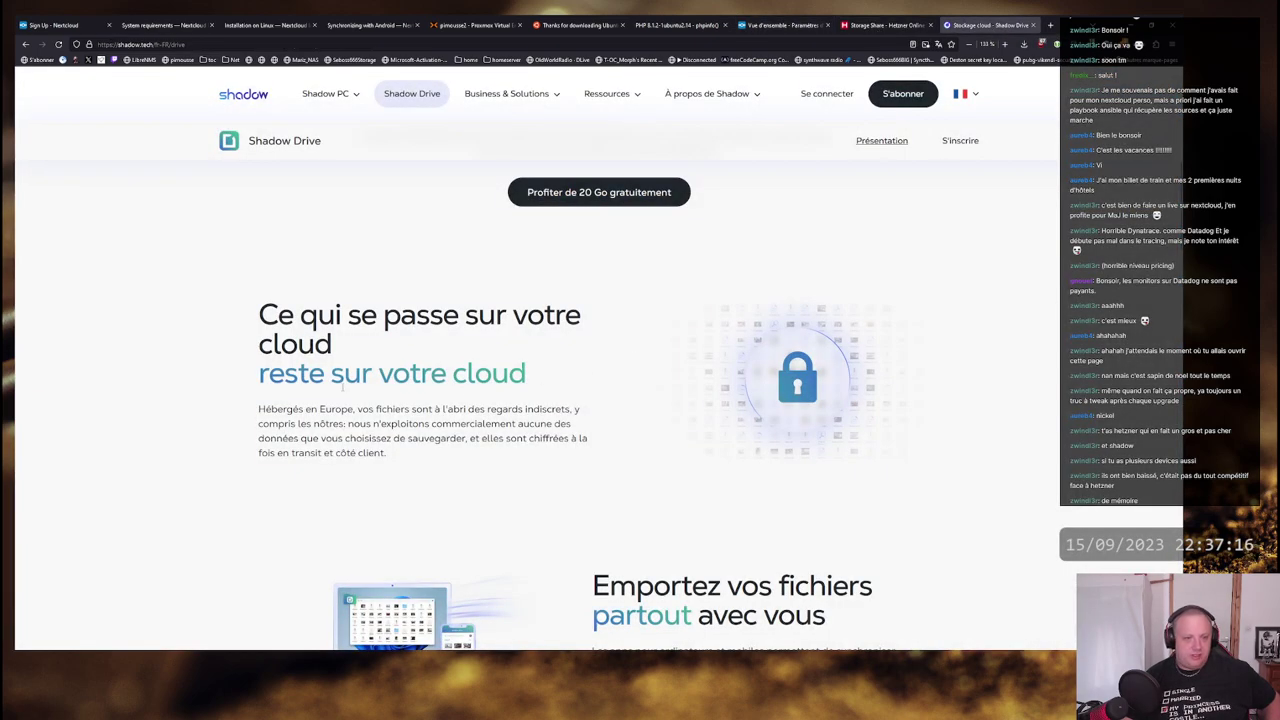
drag(258, 409, 510, 457)
click(497, 458)
drag(430, 455, 488, 440)
click(259, 409)
click(561, 455)
click(530, 452)
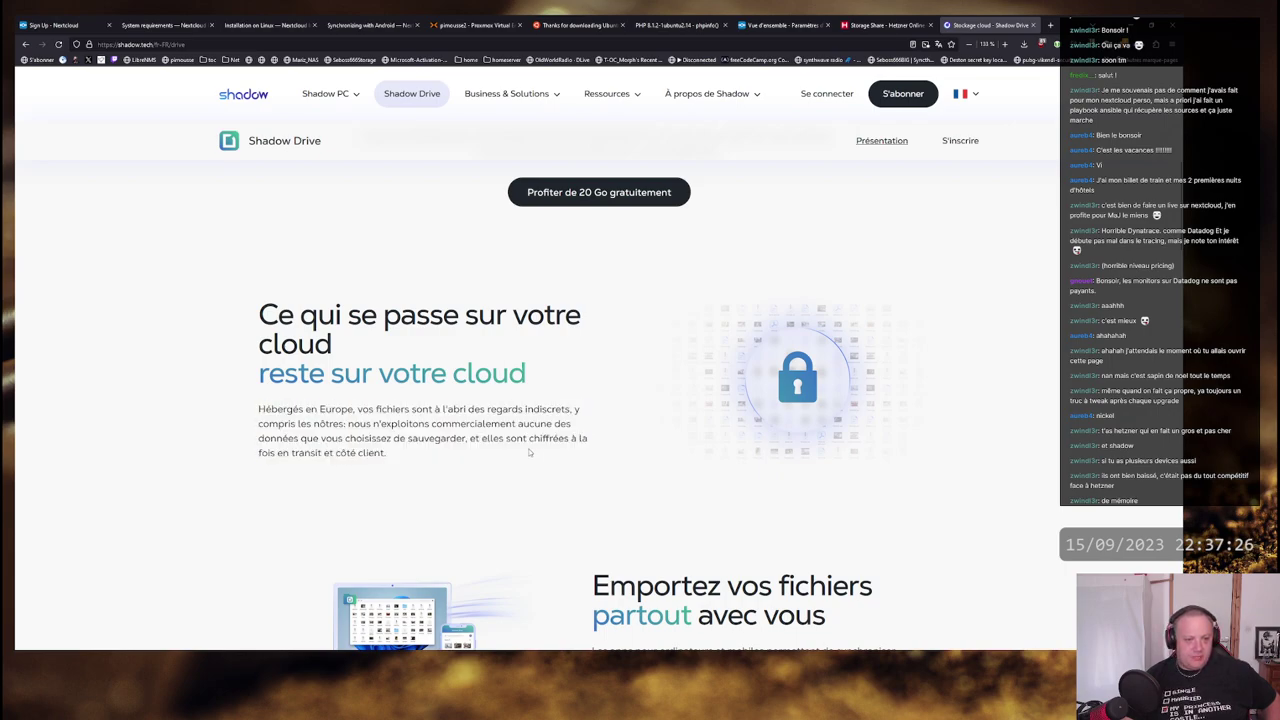
- Scroll through the 'Emportez vos fichiers' section and back up to the top
scroll(560, 400, down, 3)
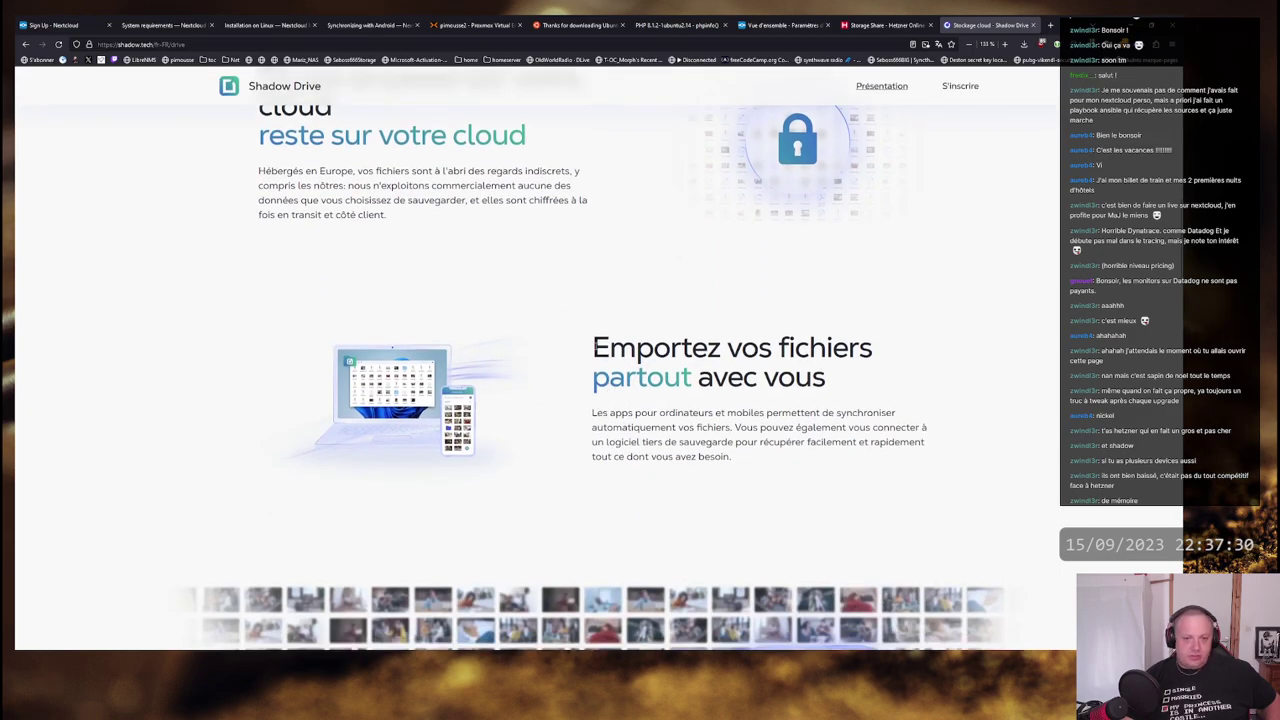
drag(595, 347, 735, 458)
click(862, 457)
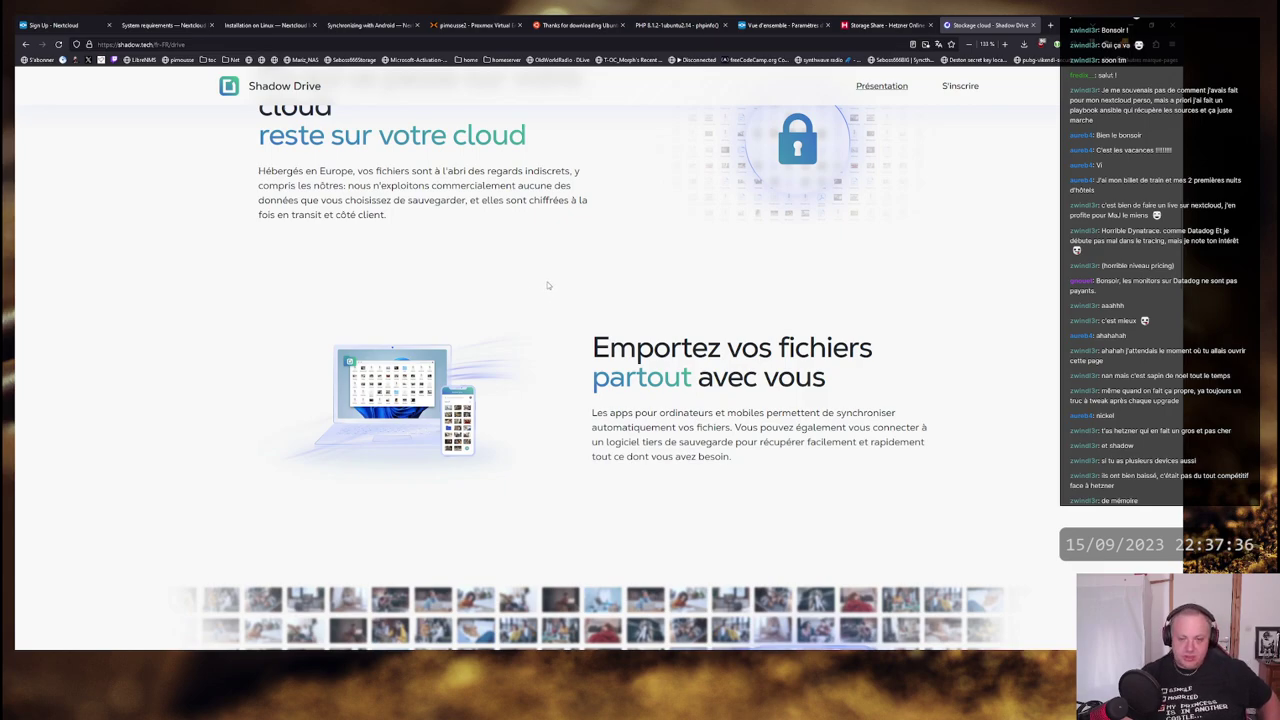
scroll(552, 282, down, 2)
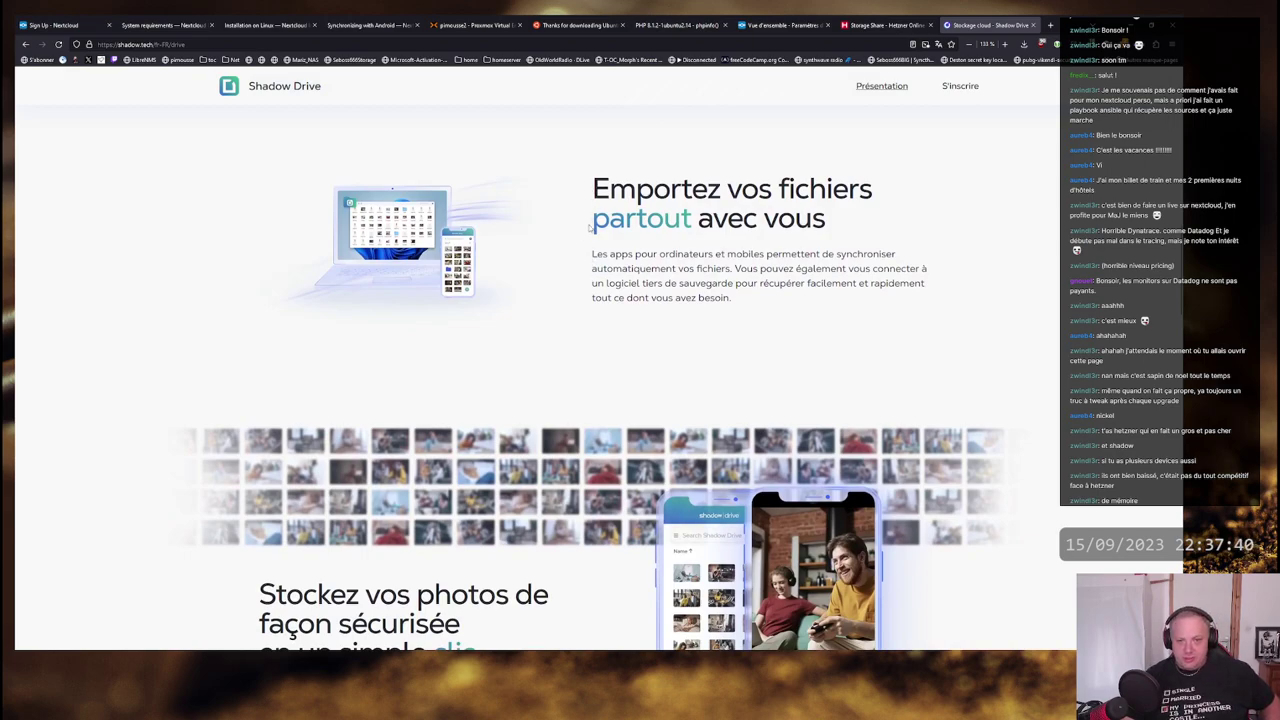
scroll(590, 227, down, 1)
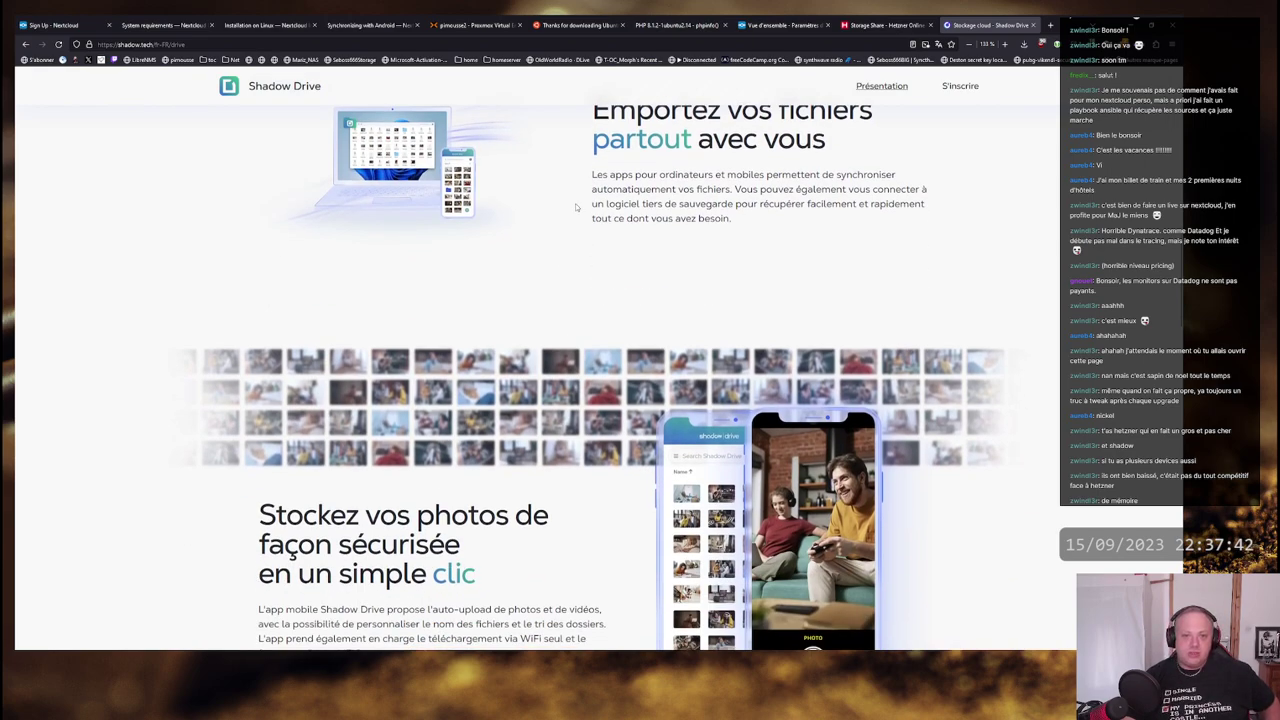
scroll(575, 203, up, 7)
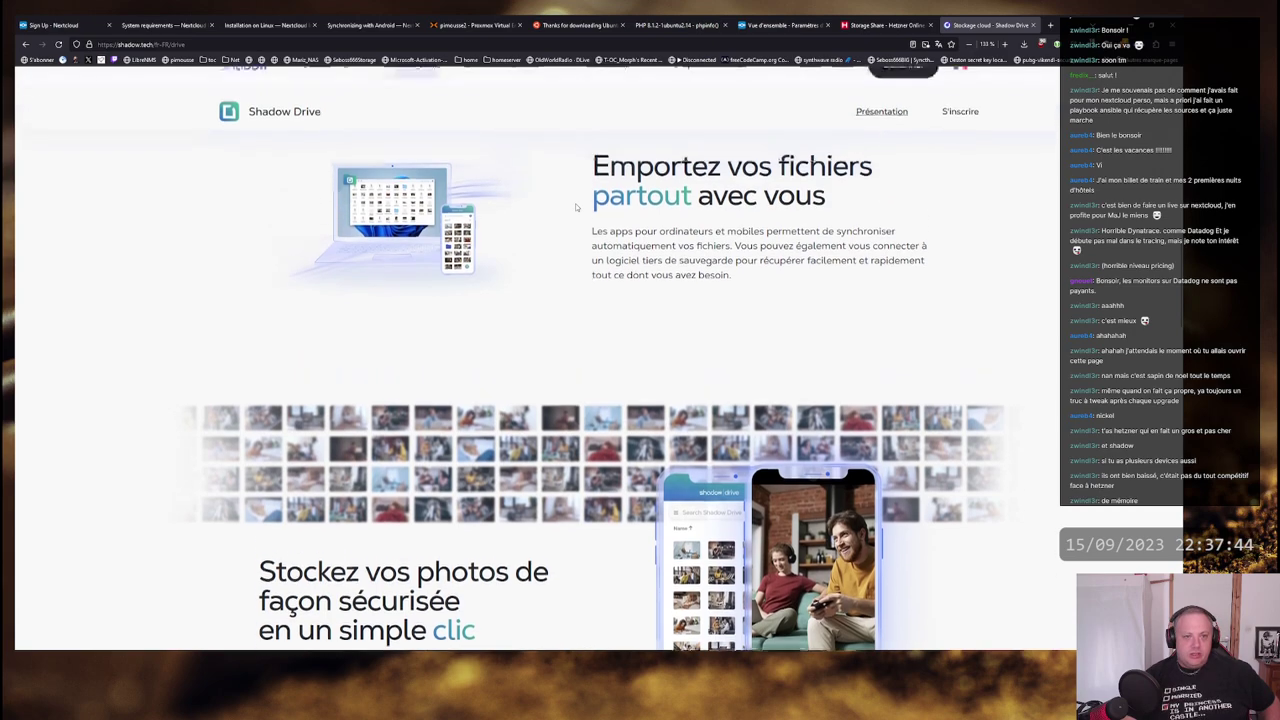
scroll(580, 230, up, 4)
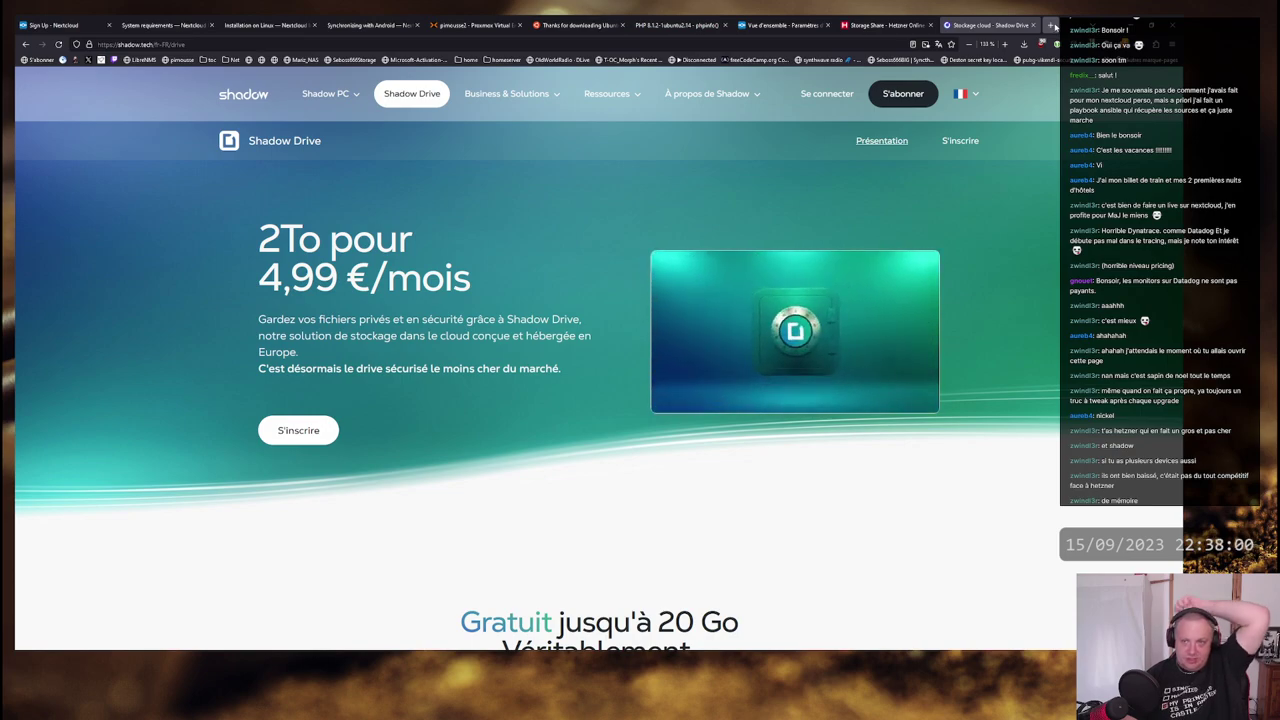
click(1050, 27)
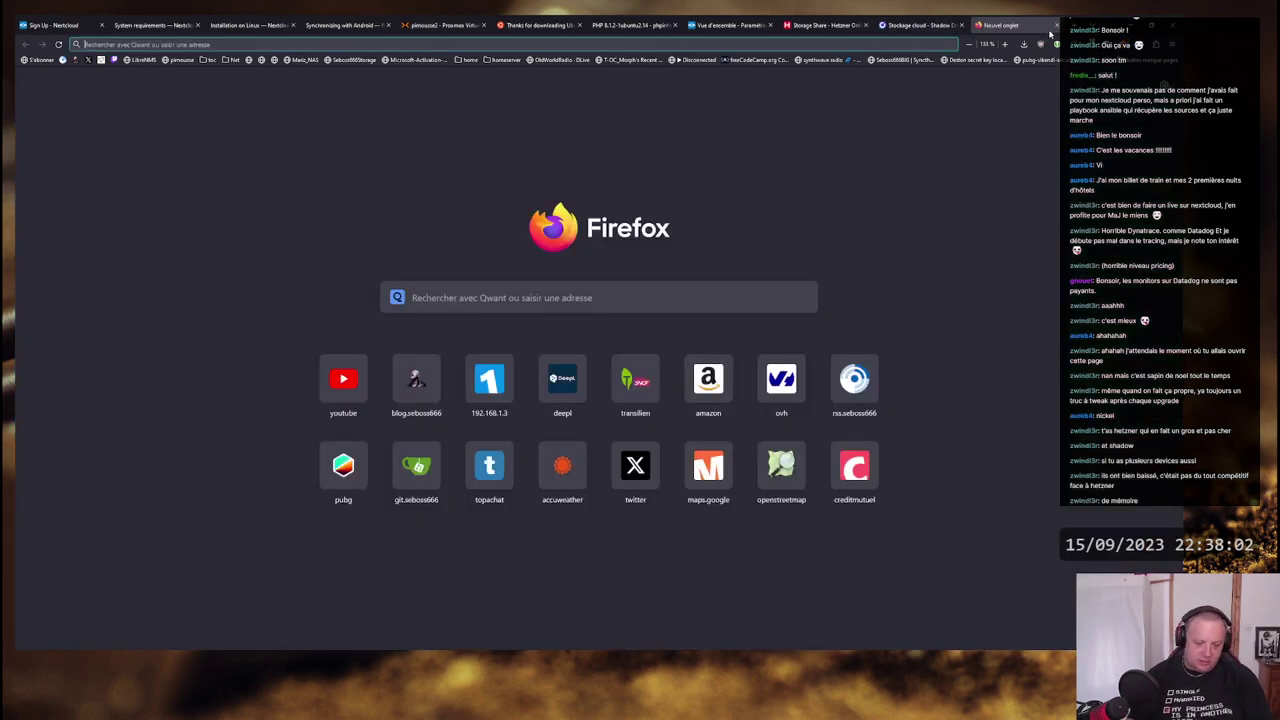
text(chatoi)
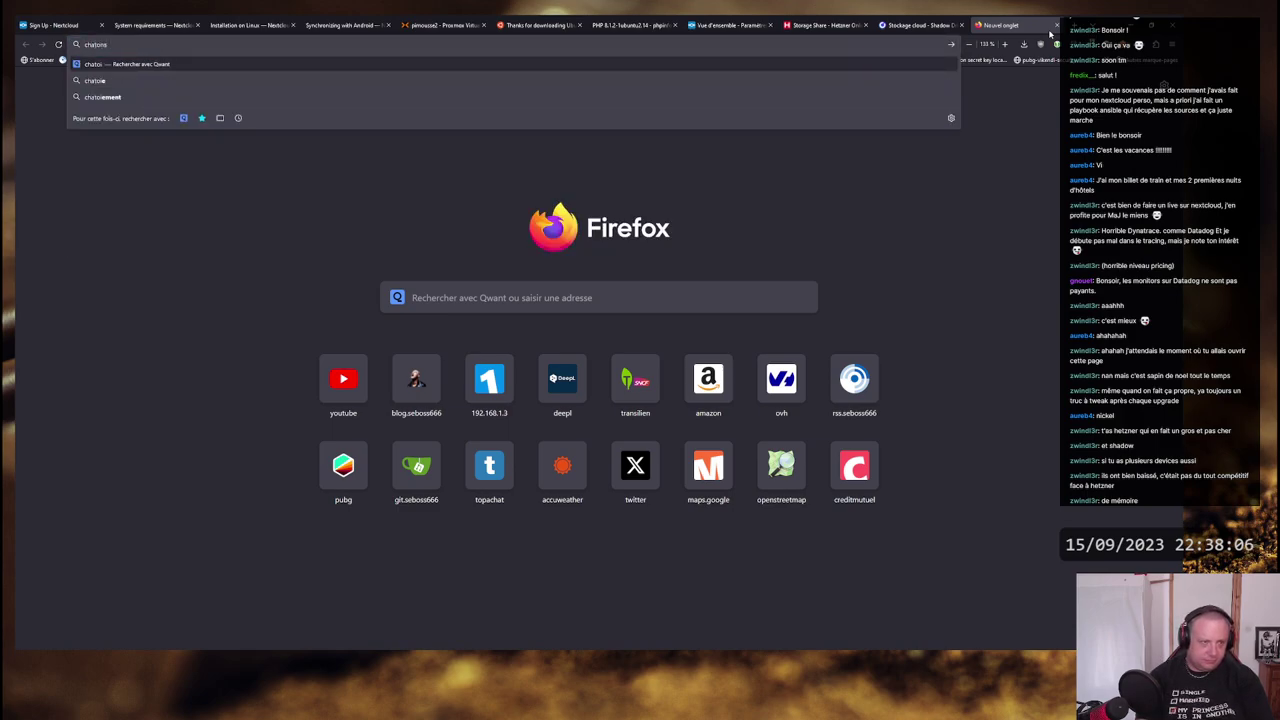
key(BackSpace)
text(ns)
key(Down)
key(Return)
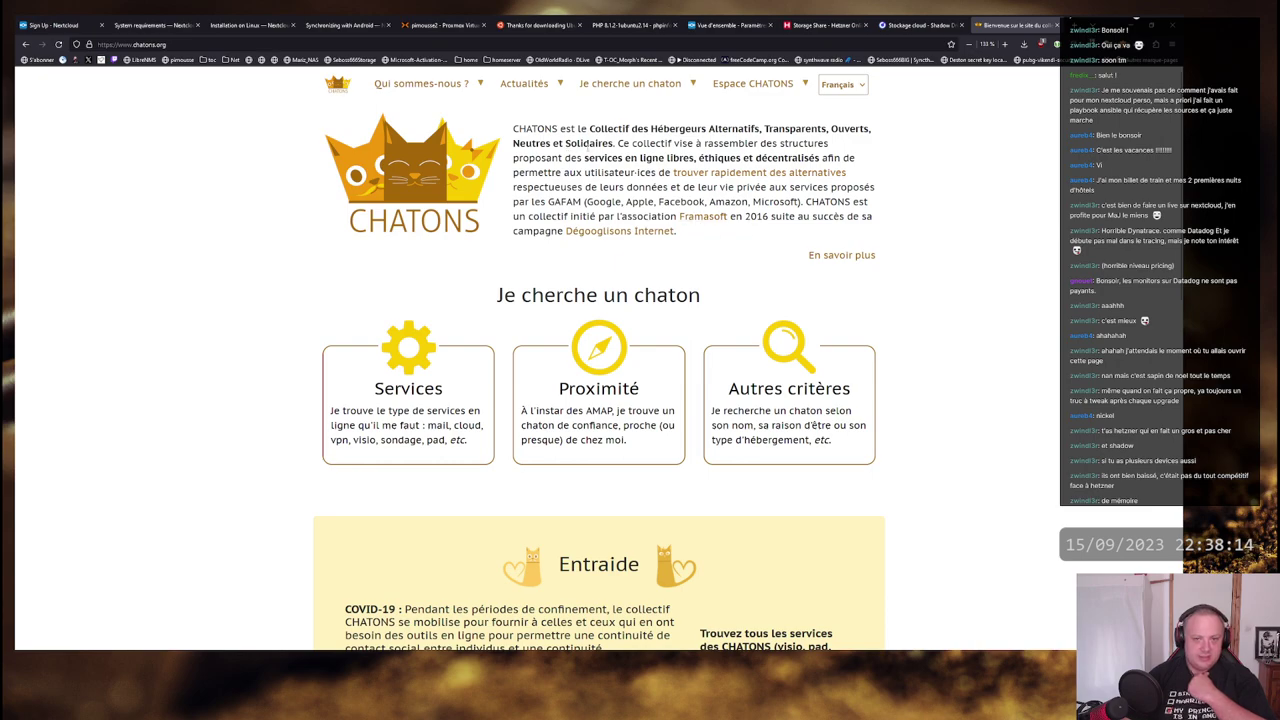
scroll(1008, 250, down, 5)
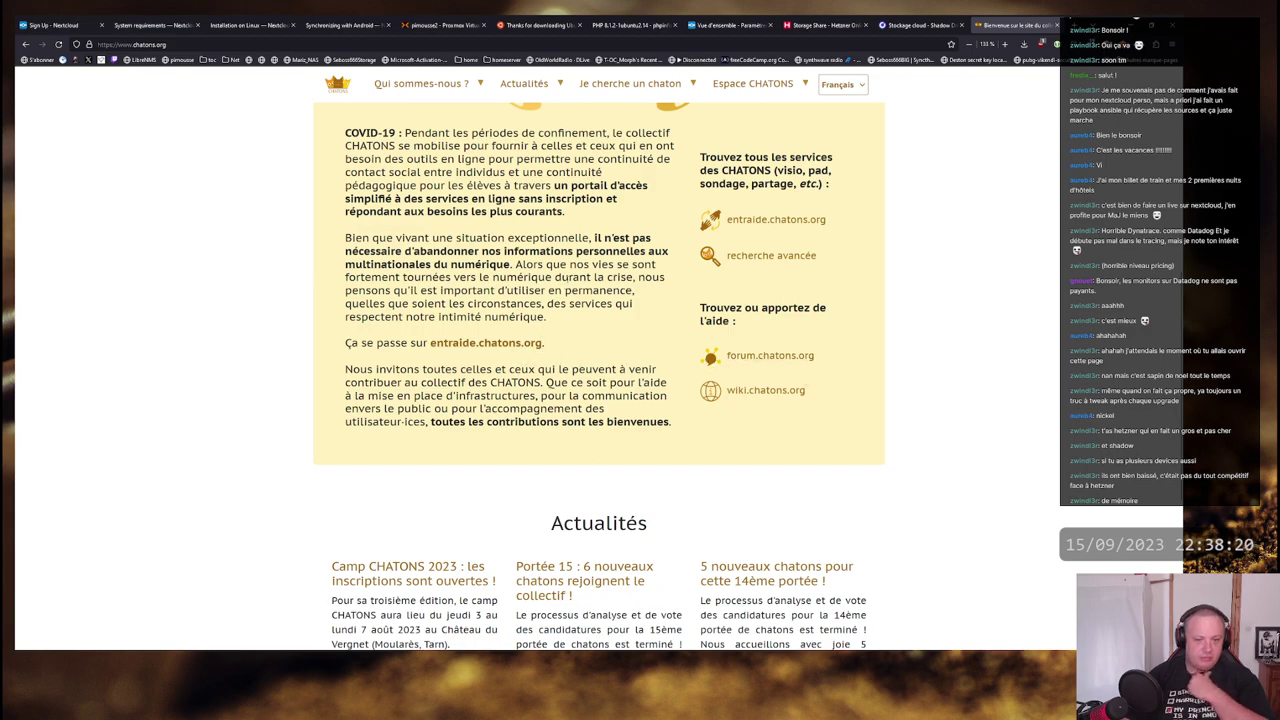
scroll(548, 312, up, 5)
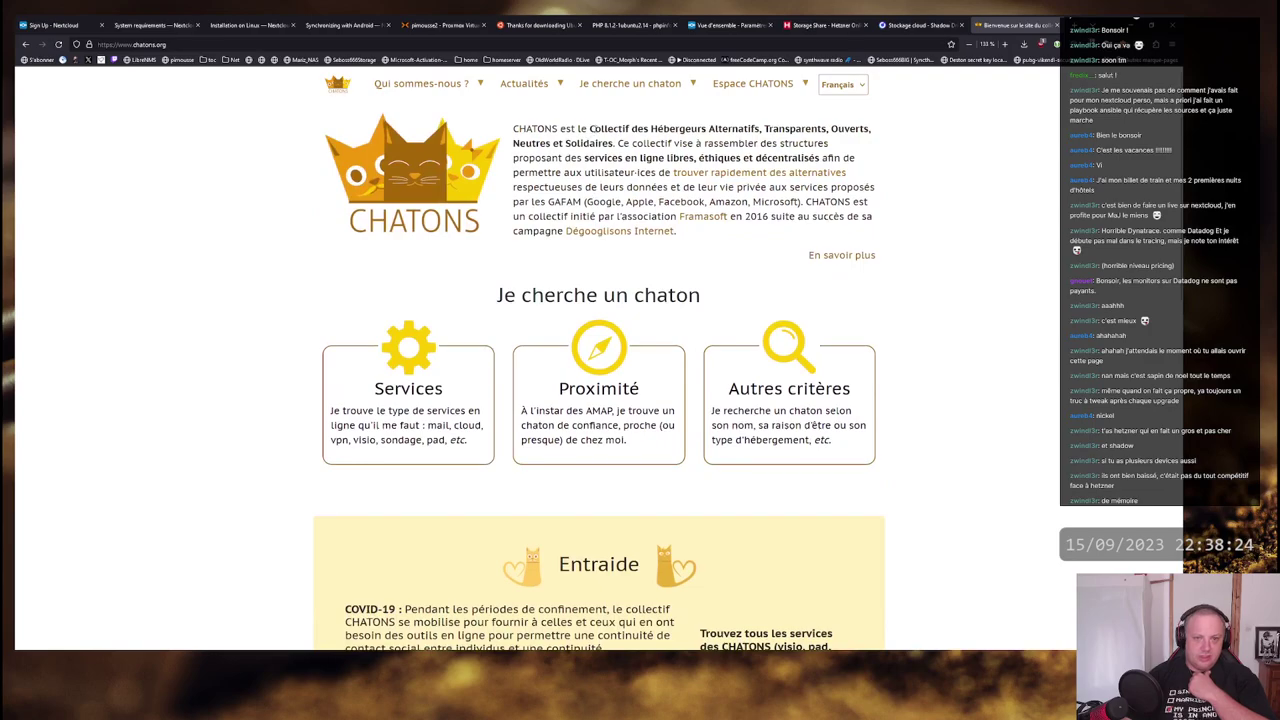
drag(590, 129, 871, 129)
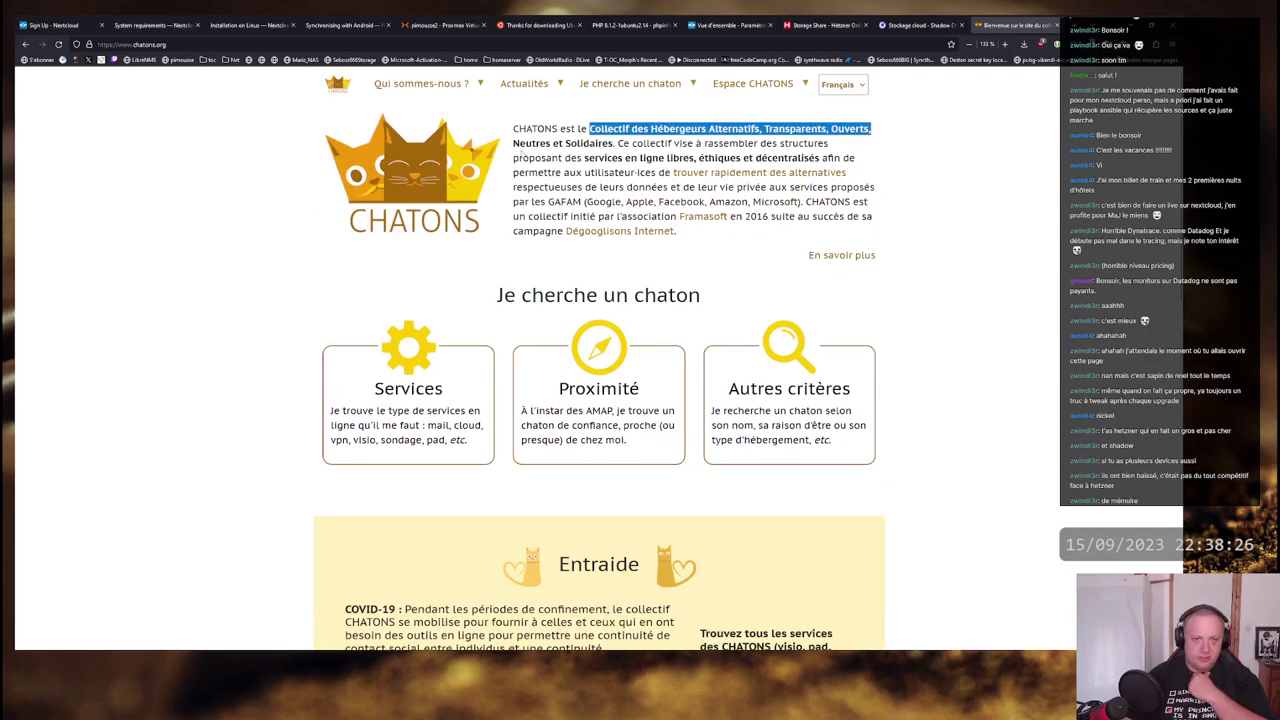
drag(513, 143, 852, 157)
click(566, 152)
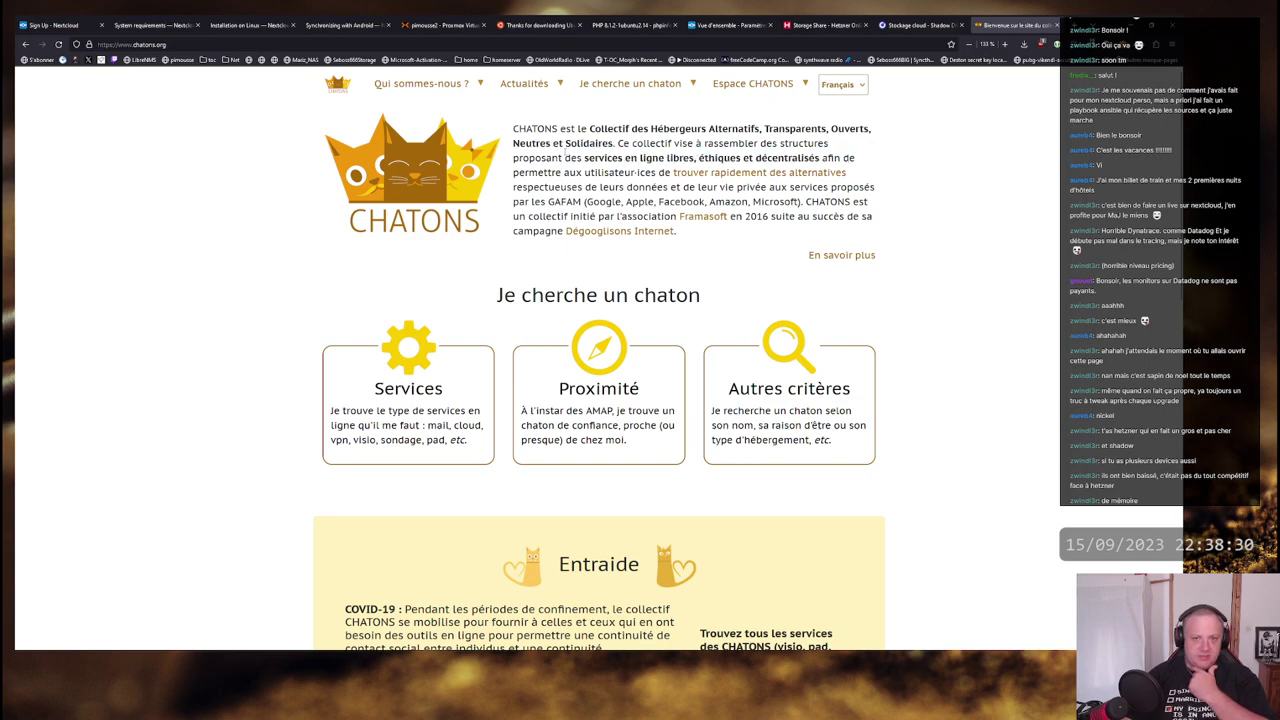
drag(518, 158, 855, 158)
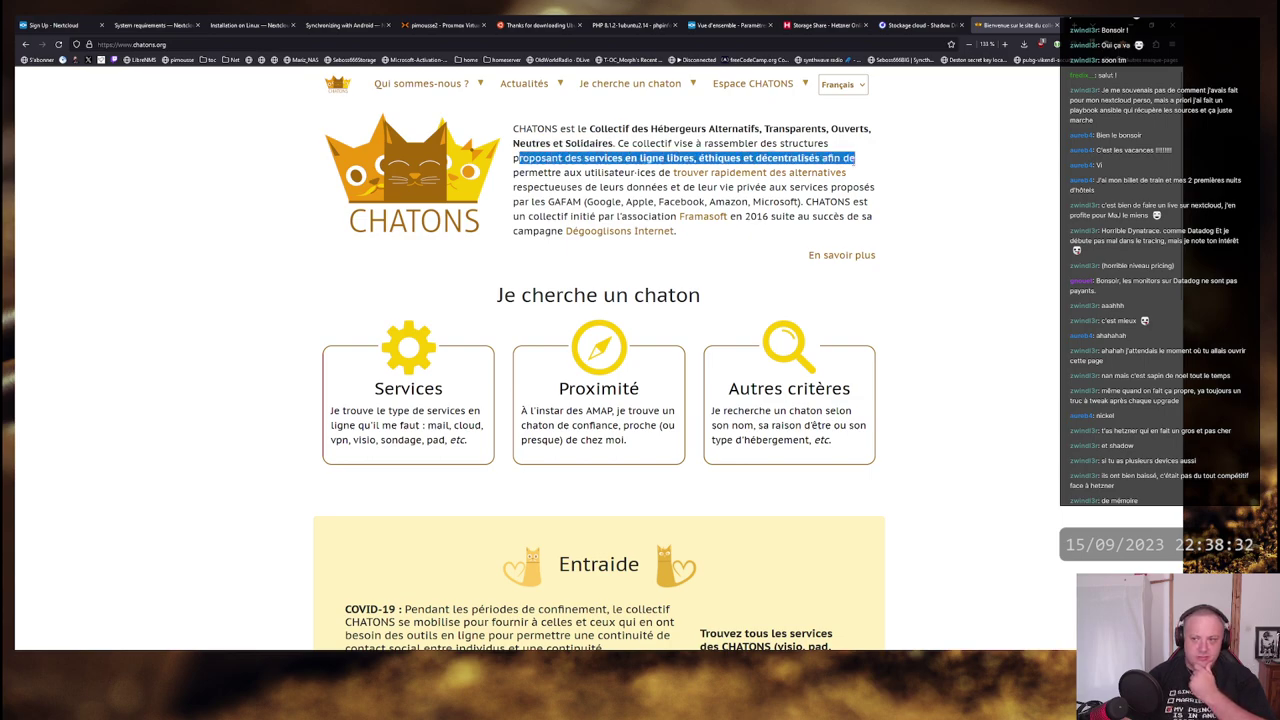
click(852, 168)
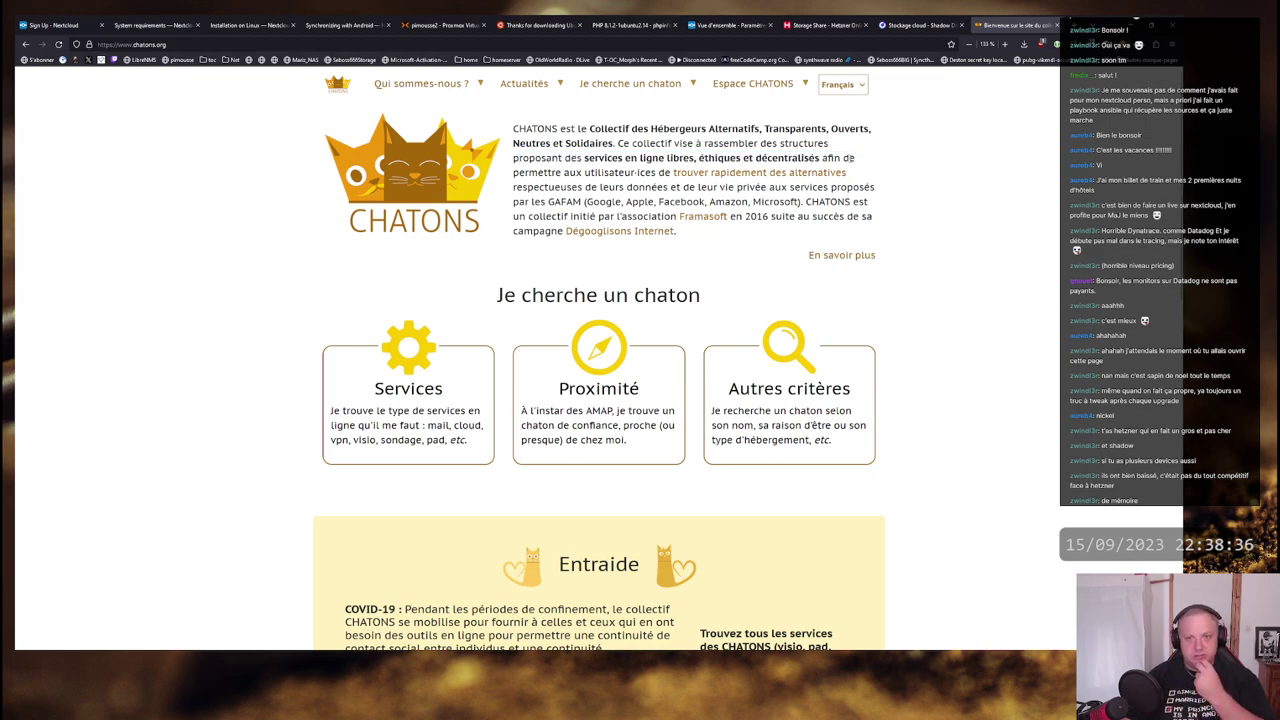
drag(622, 172, 524, 128)
click(524, 128)
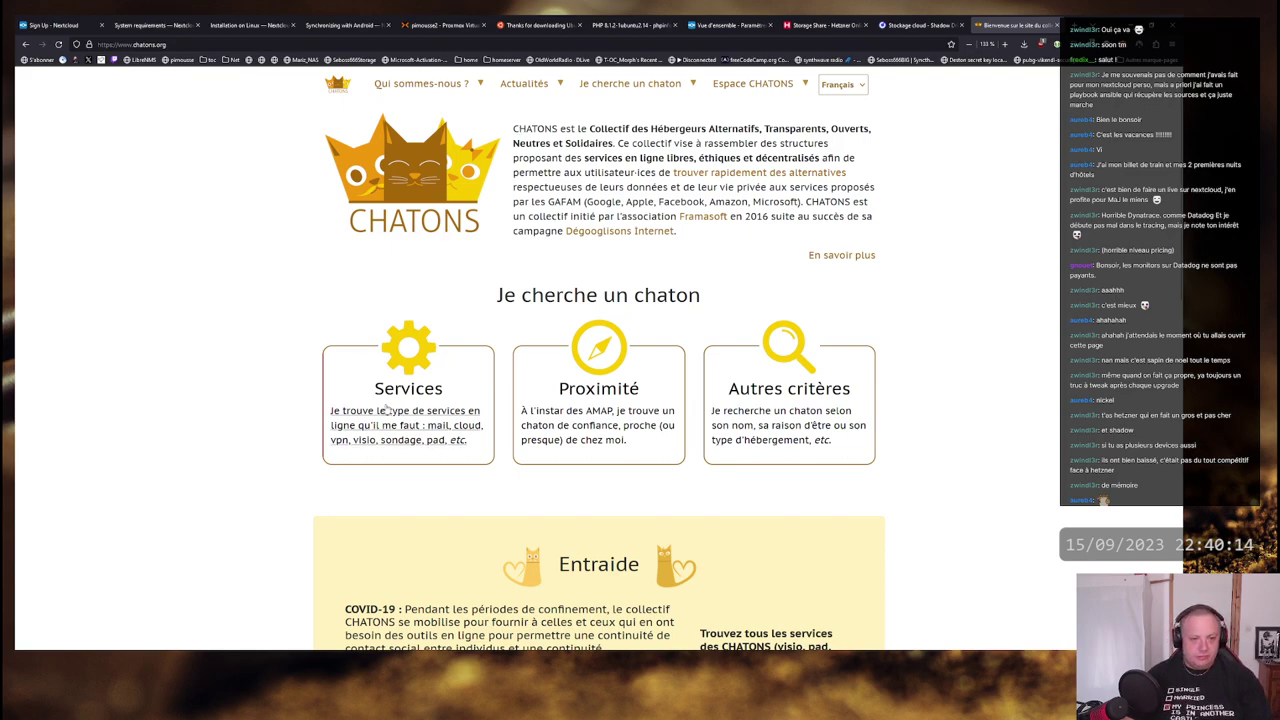
- On 'Trouver par service', keep all instance types and filter hosts by 'Carnet d'adresses'
click(410, 425)
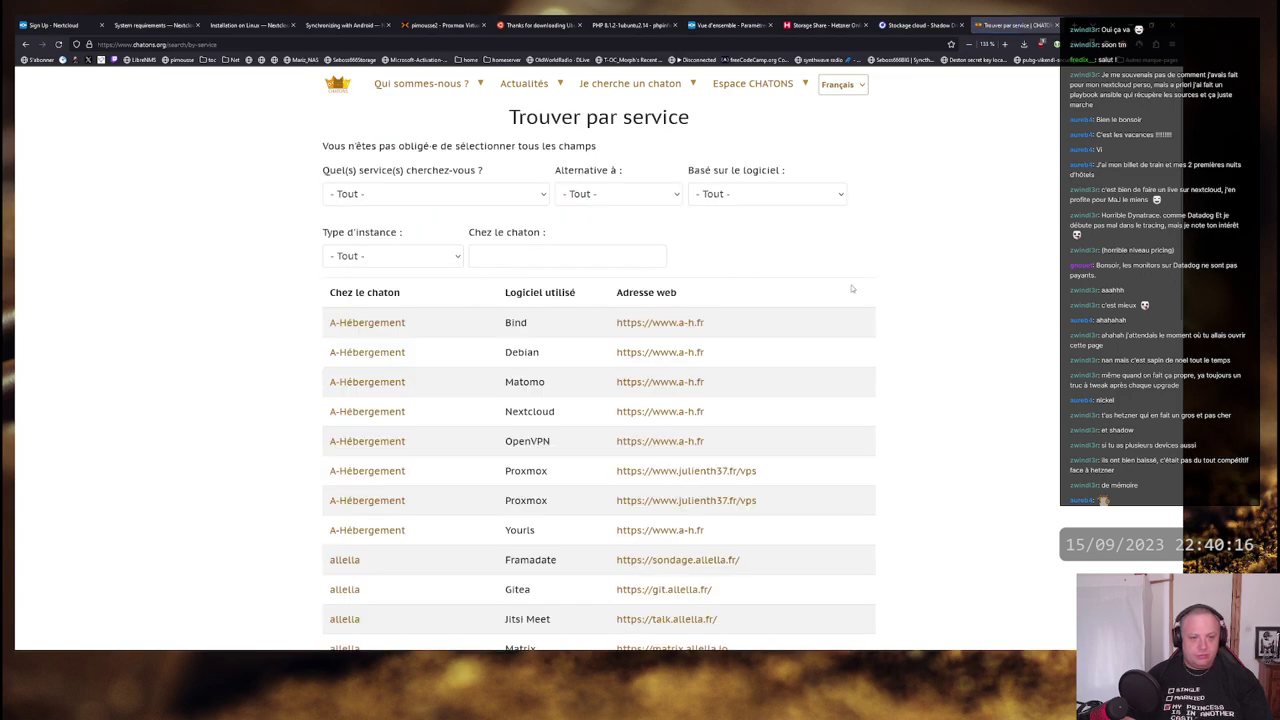
click(371, 256)
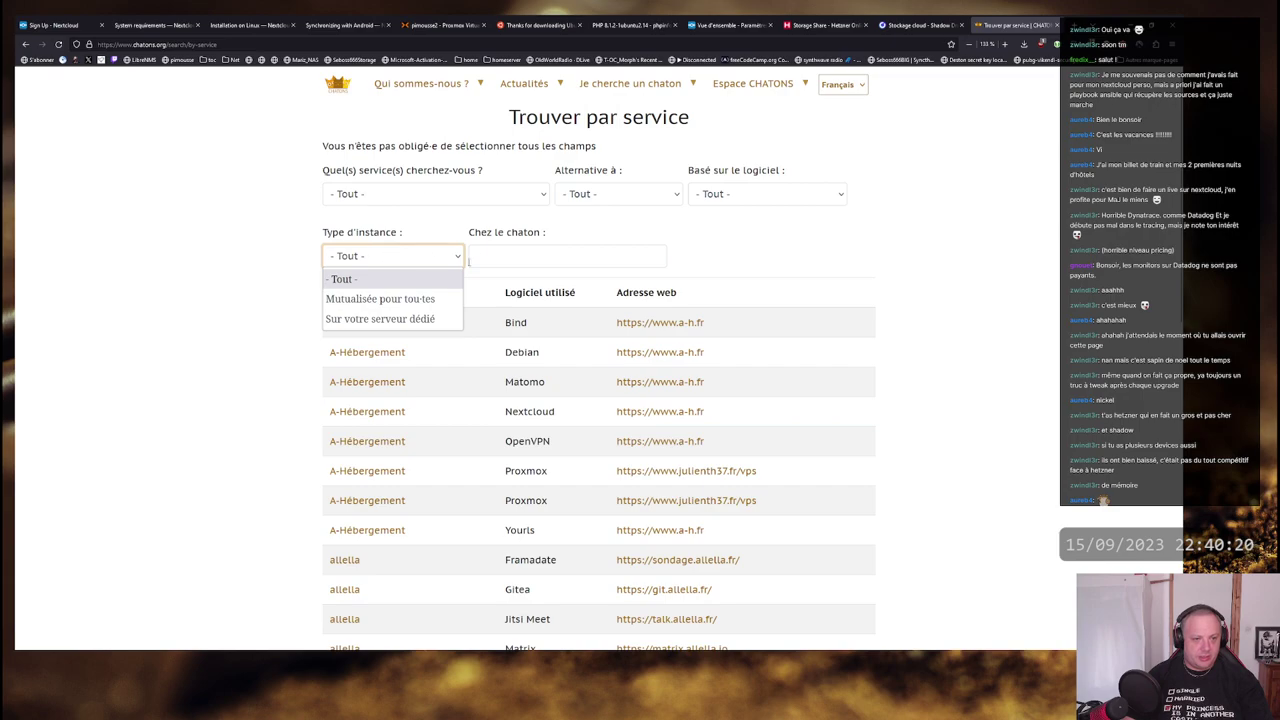
click(415, 262)
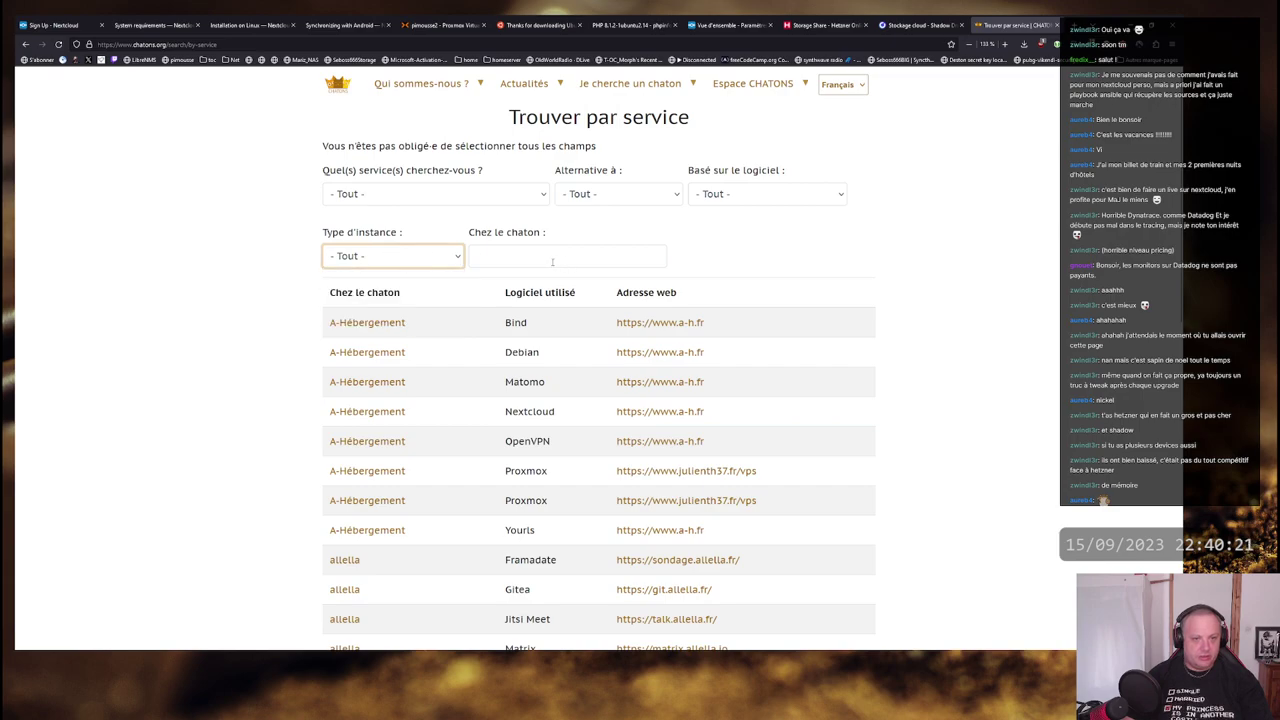
click(458, 197)
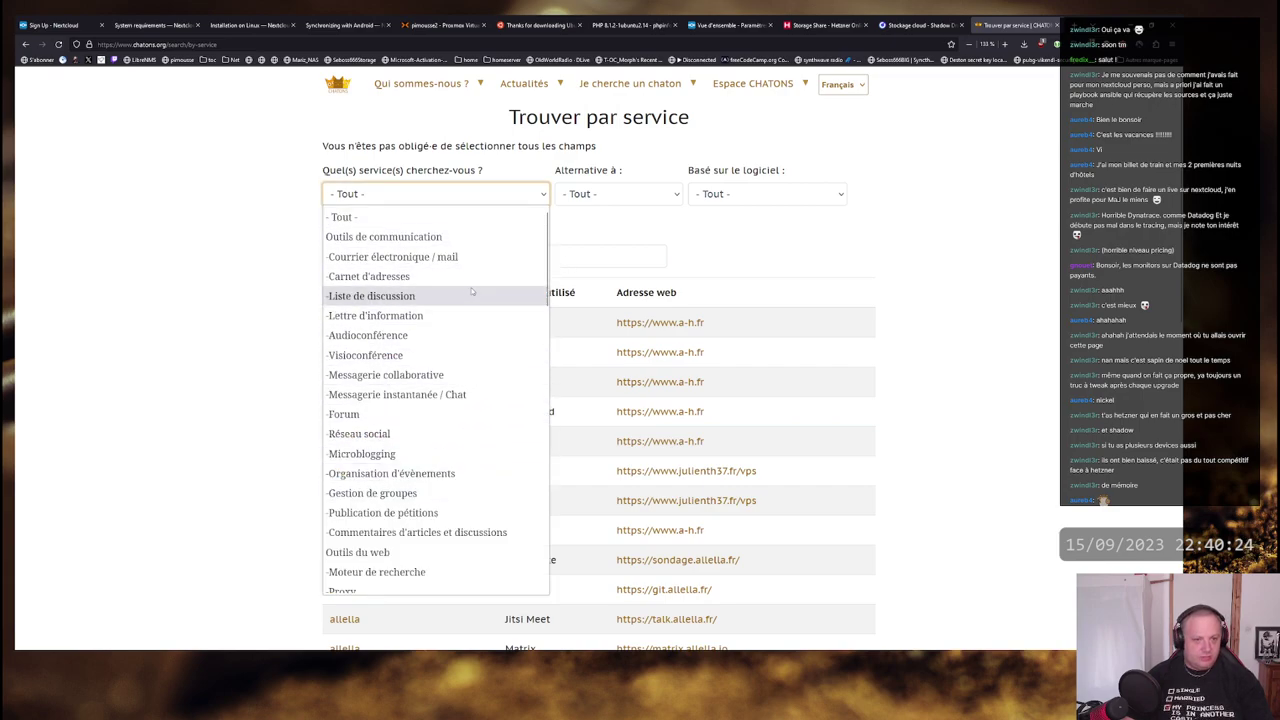
click(419, 280)
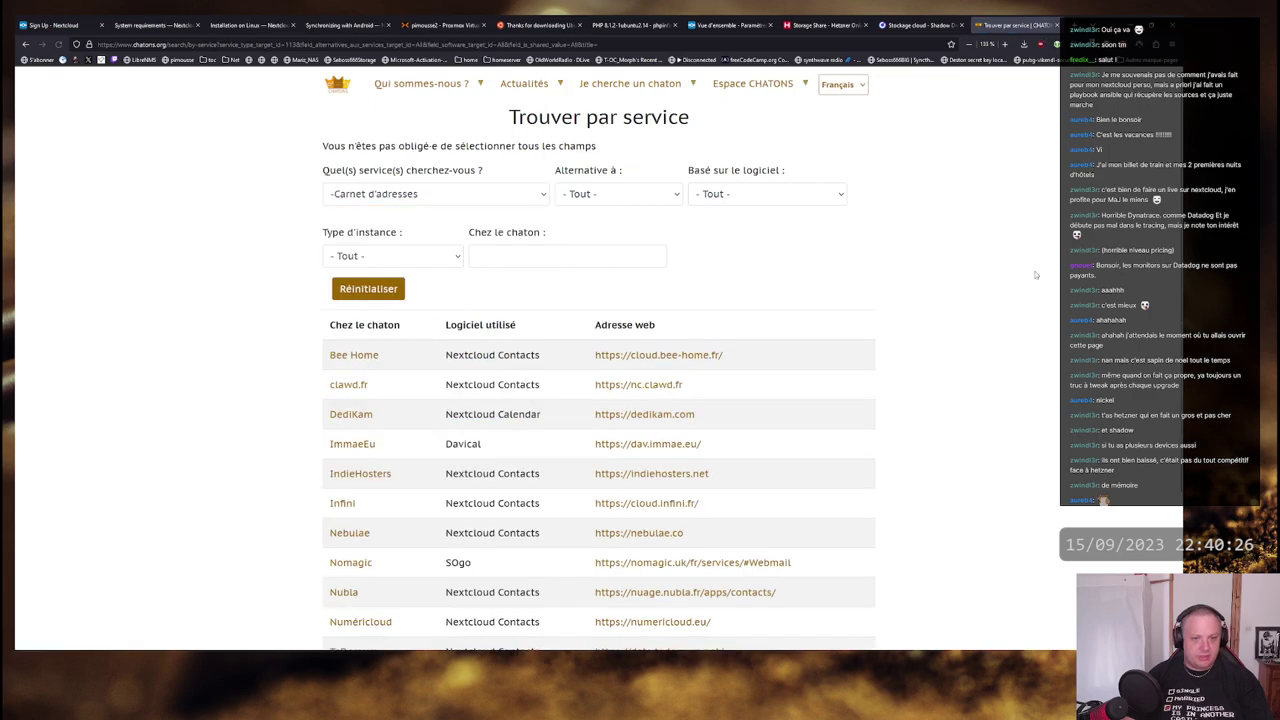
- Note the software used by DediKam (Nextcloud), Nomagic (SOgo) and IndieHosters (Nextcloud)
double_click(458, 413)
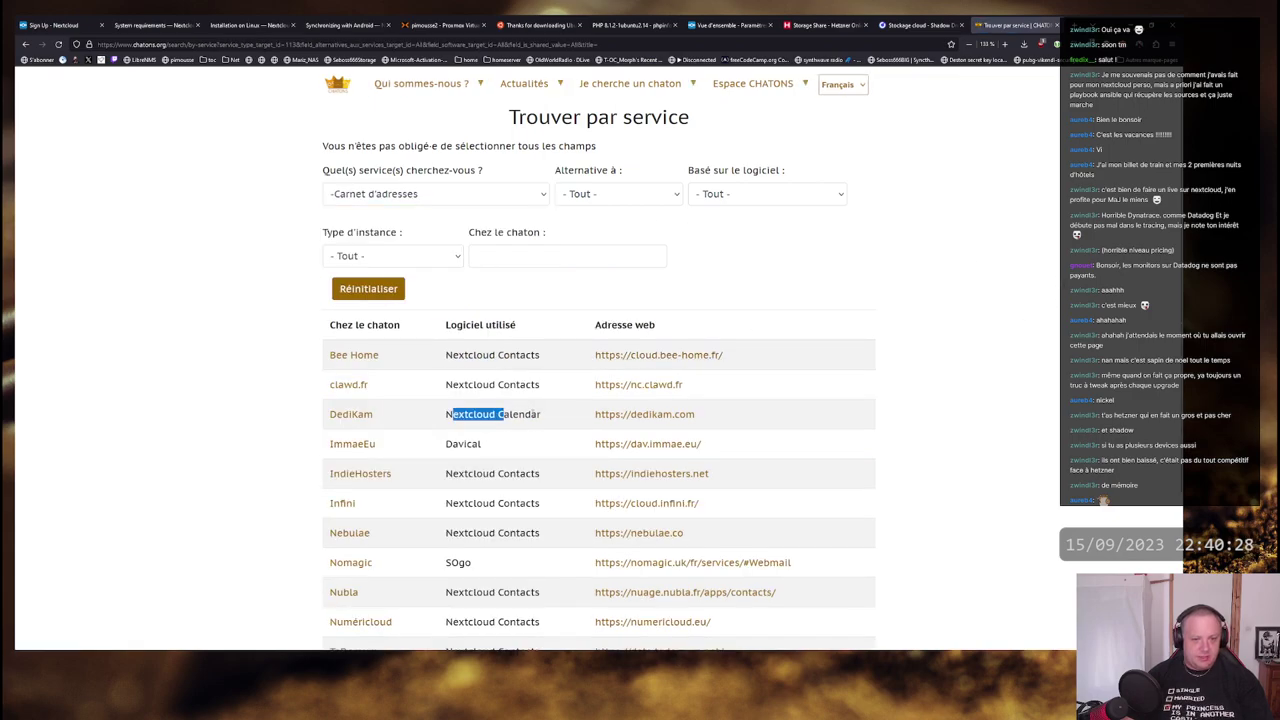
click(456, 410)
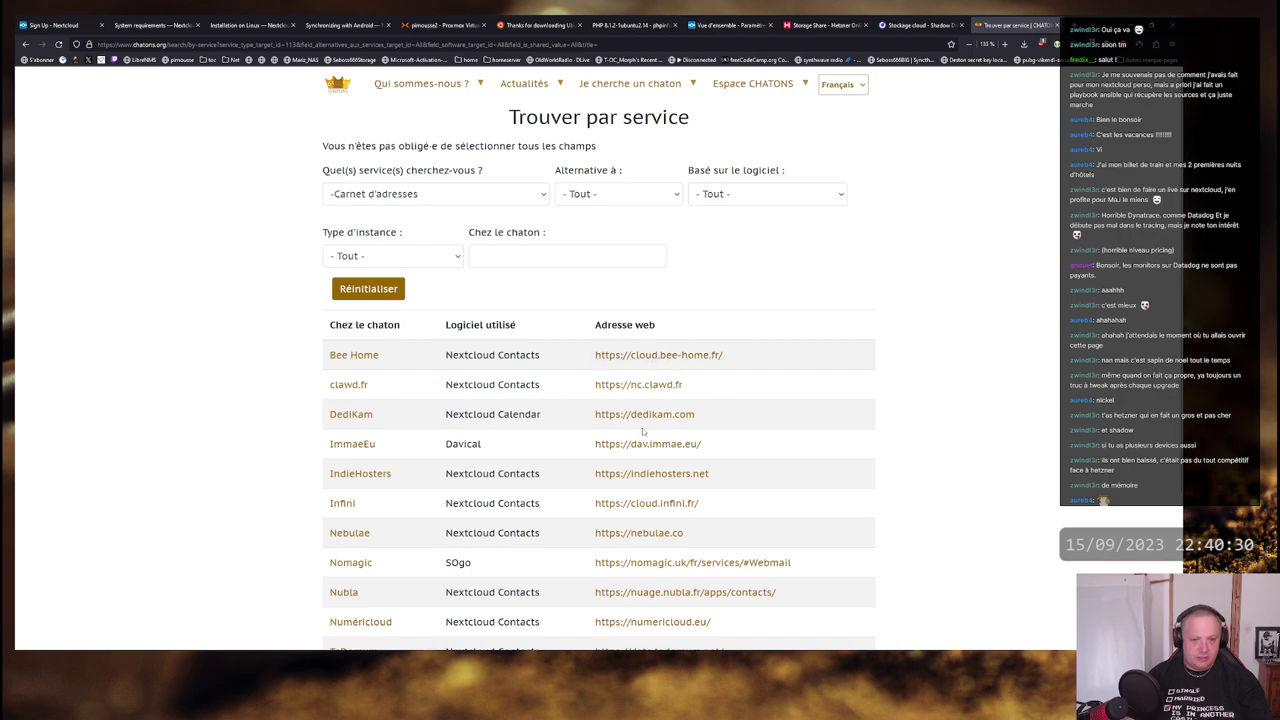
scroll(738, 354, down, 3)
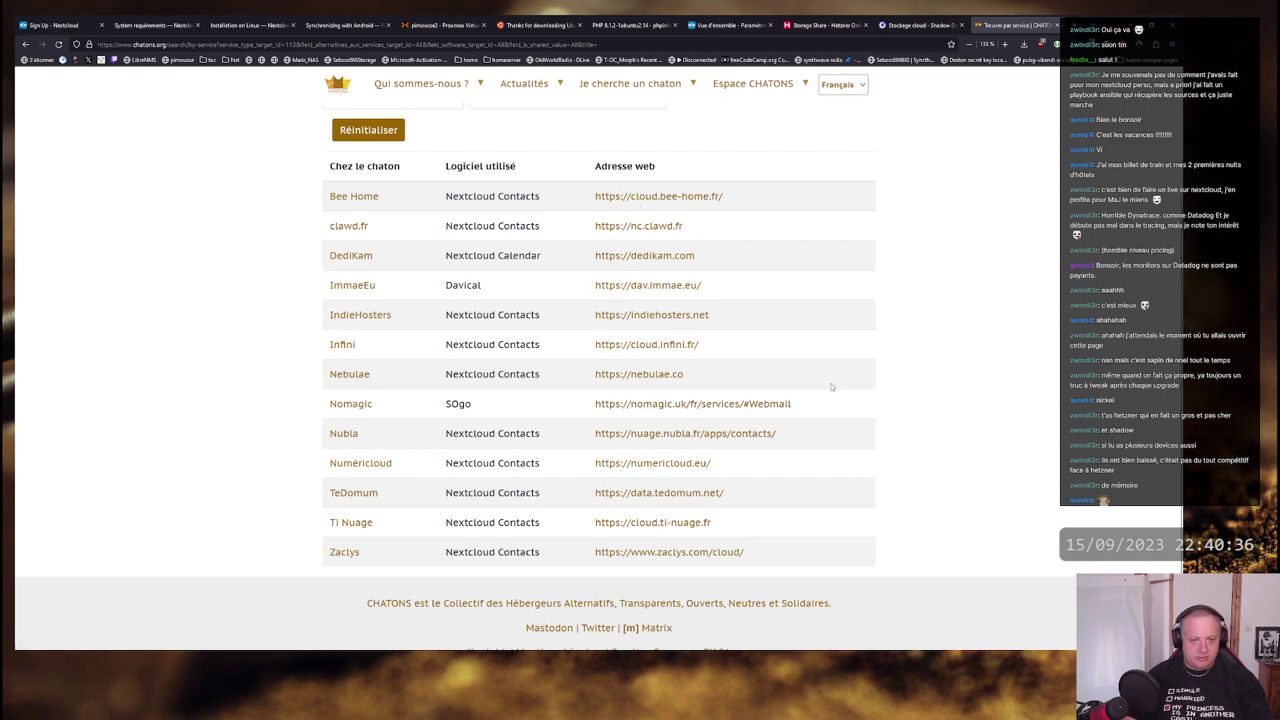
scroll(831, 385, down, 1)
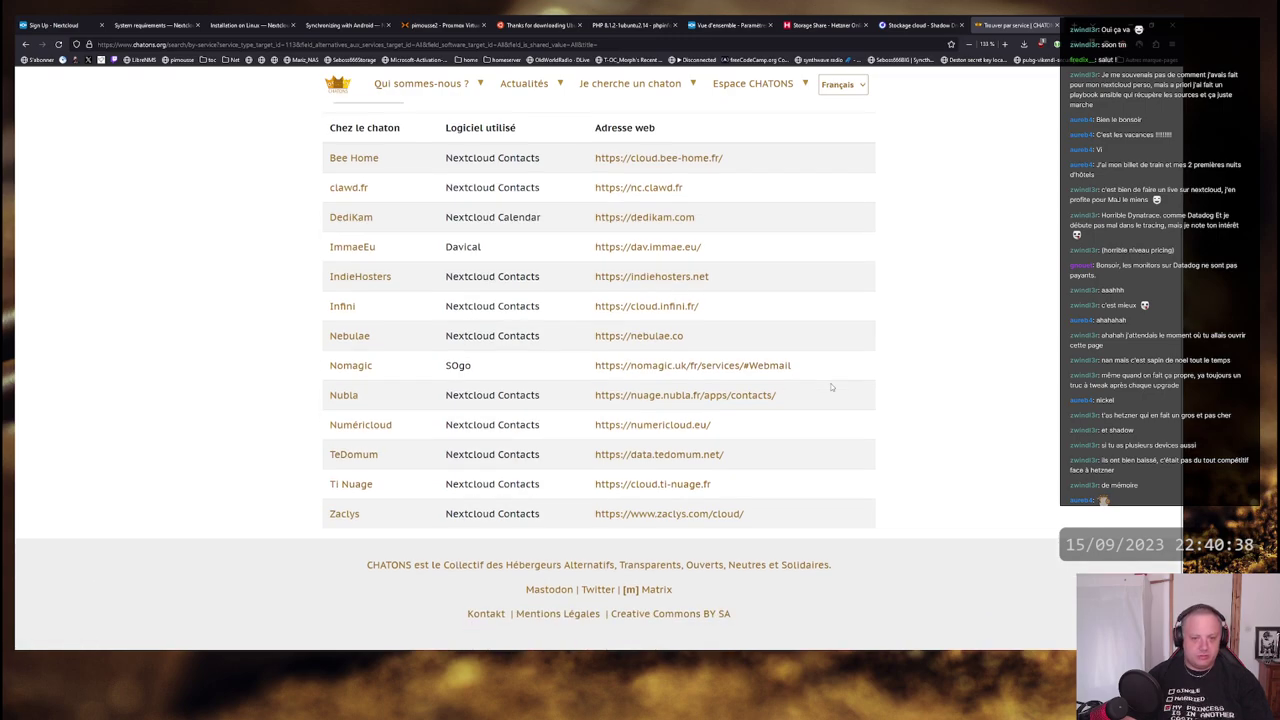
scroll(831, 387, up, 2)
scroll(830, 392, down, 2)
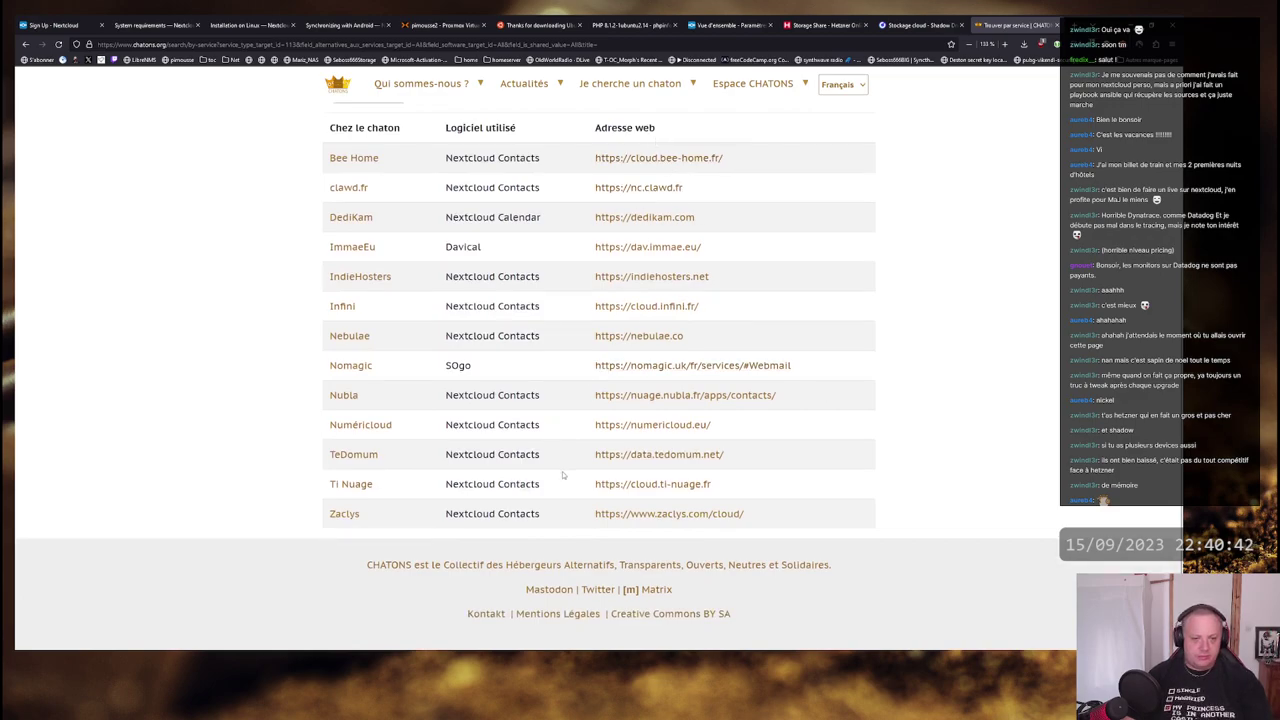
double_click(448, 368)
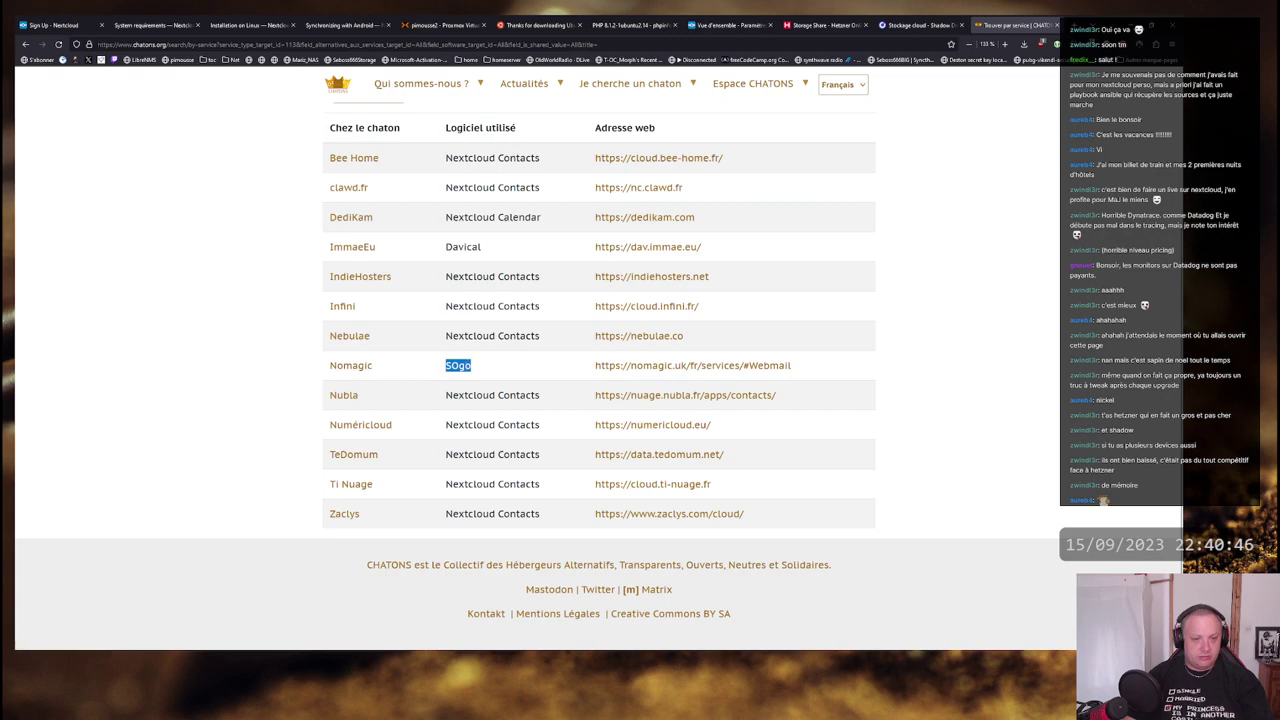
click(486, 367)
double_click(486, 367)
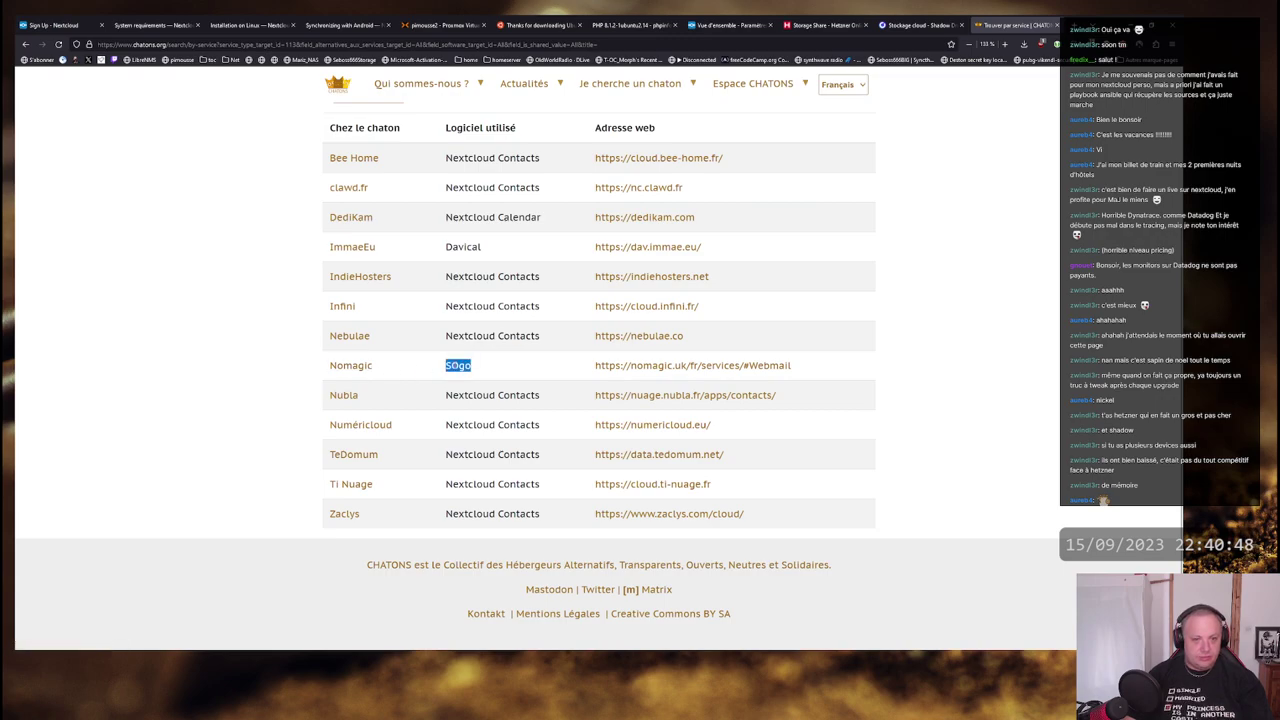
click(486, 367)
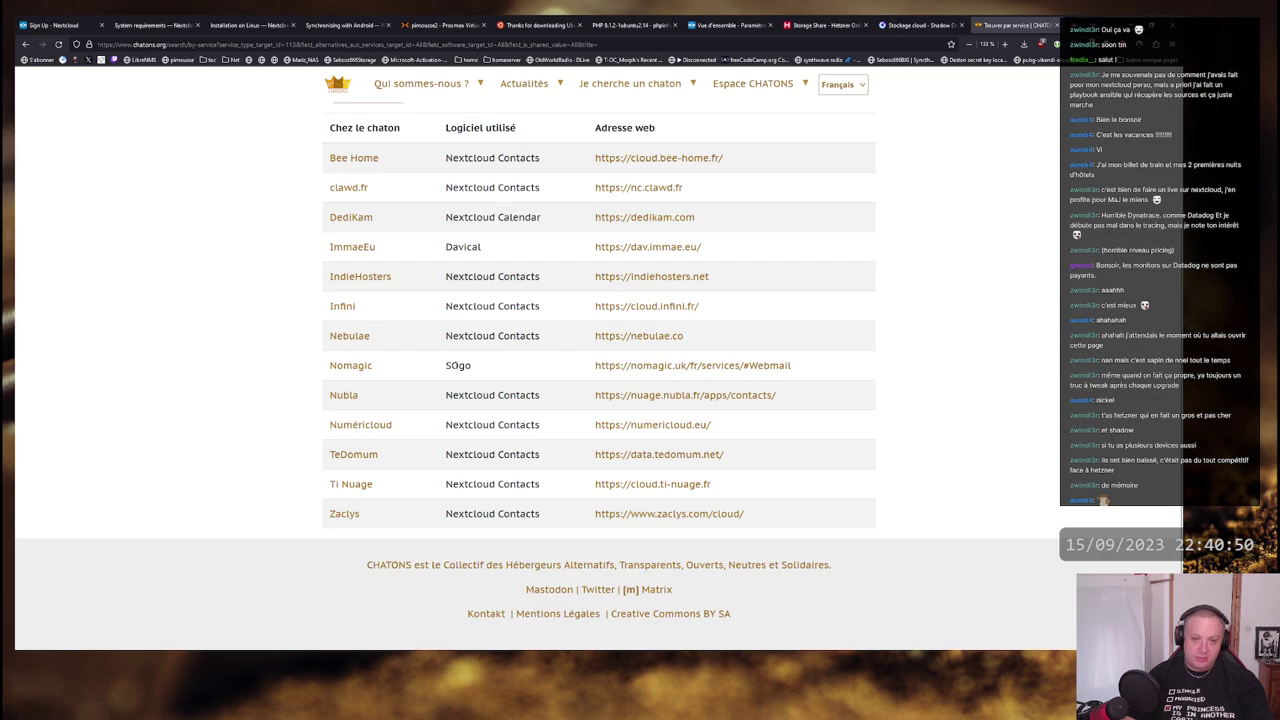
double_click(458, 365)
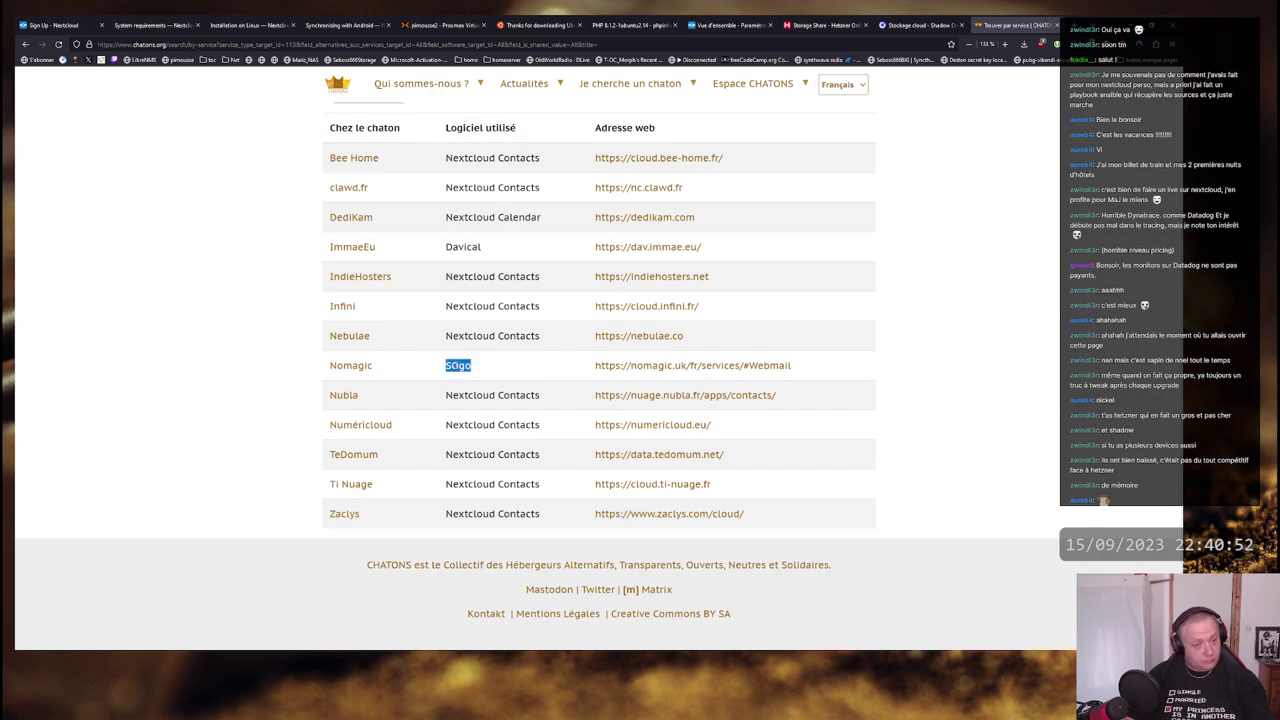
click(458, 365)
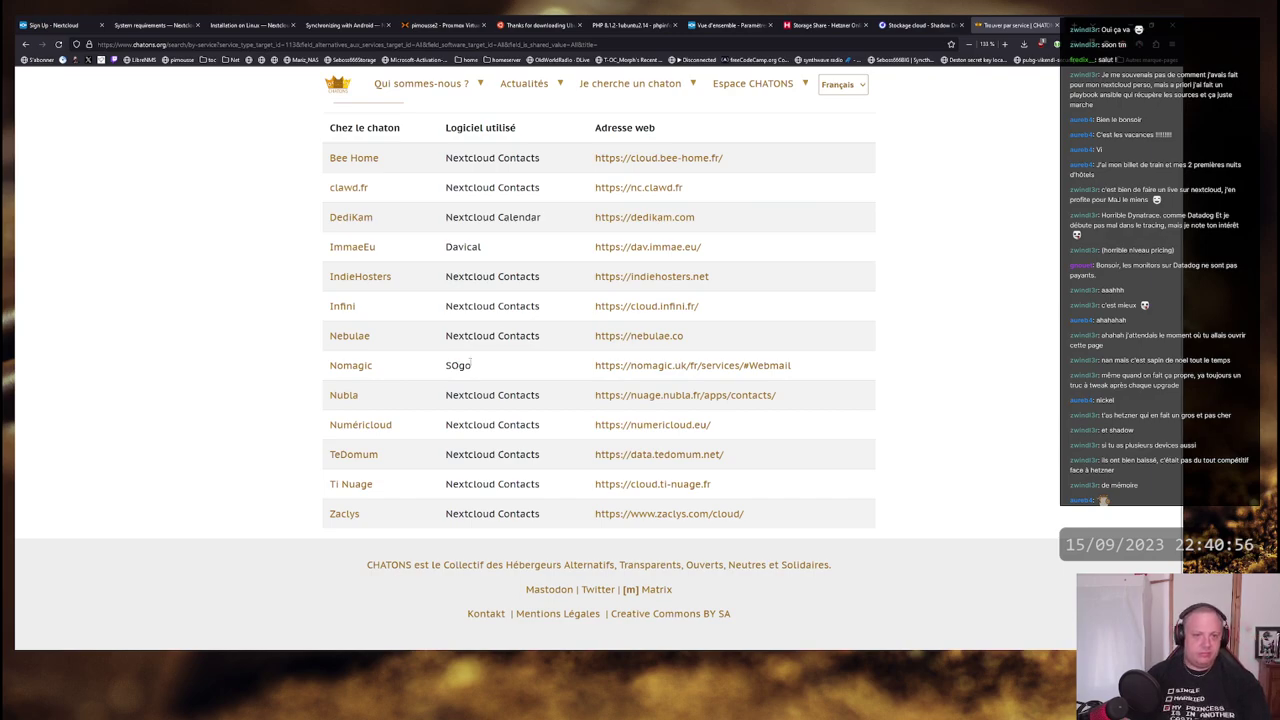
drag(471, 365, 445, 365)
click(488, 365)
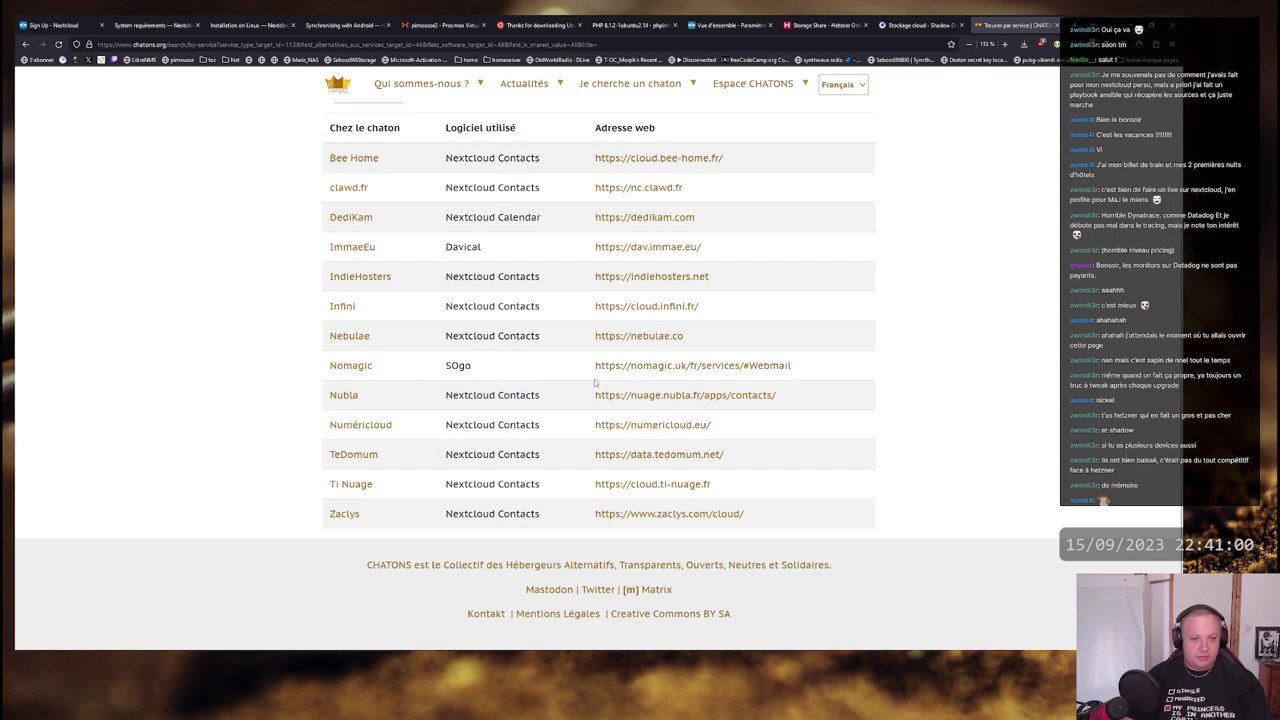
drag(445, 276, 497, 276)
- Browse the rest of the host list, noting Bee Home's Nextcloud, then return to Nextcloud
scroll(467, 181, up, 1)
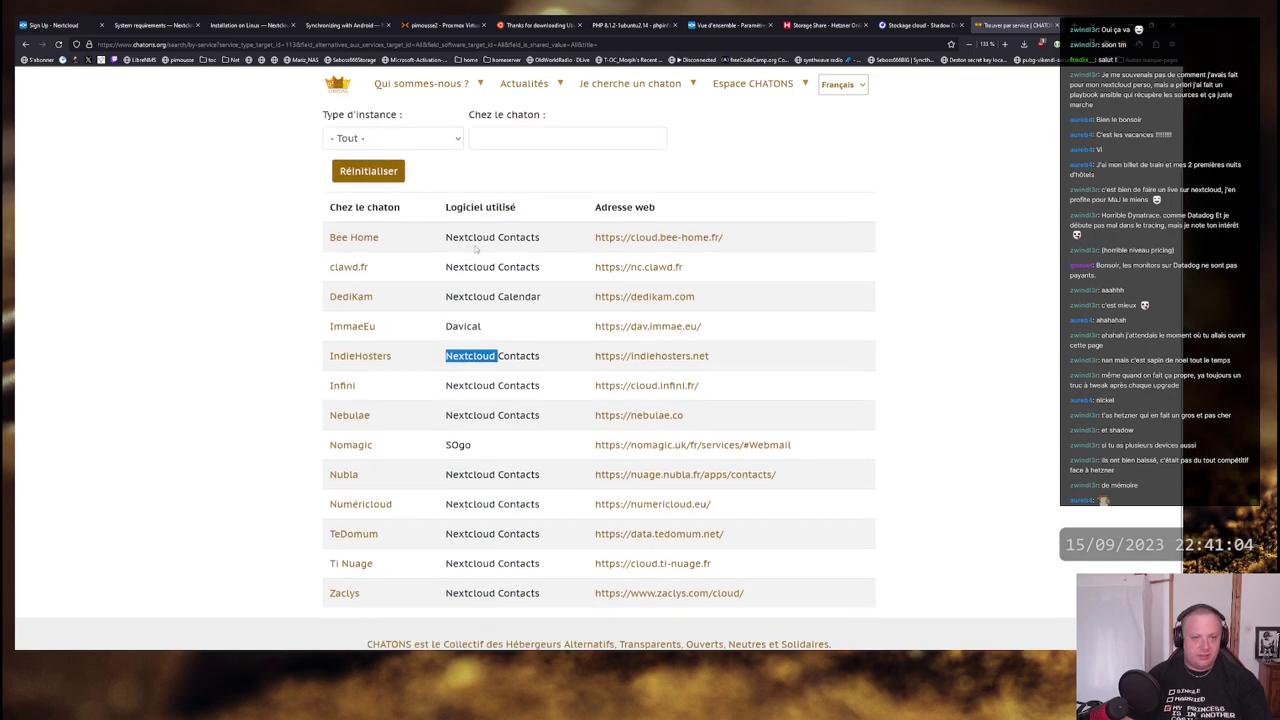
scroll(476, 300, down, 1)
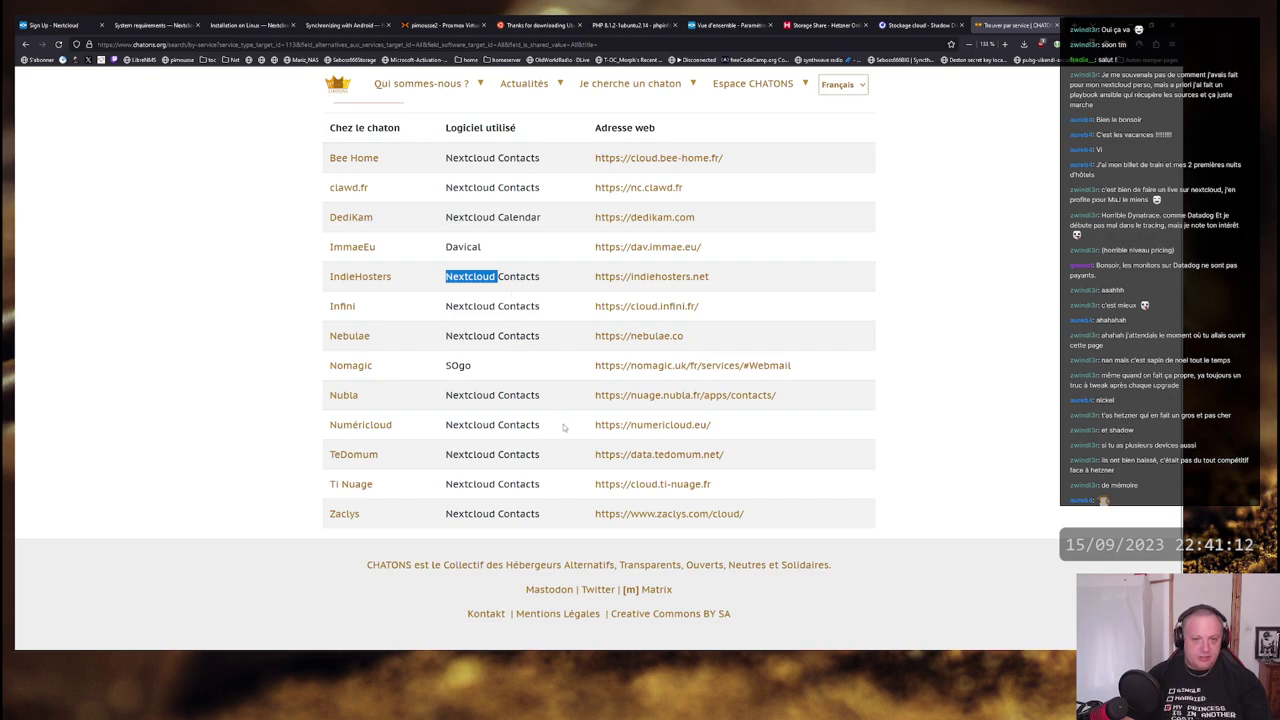
scroll(563, 427, up, 1)
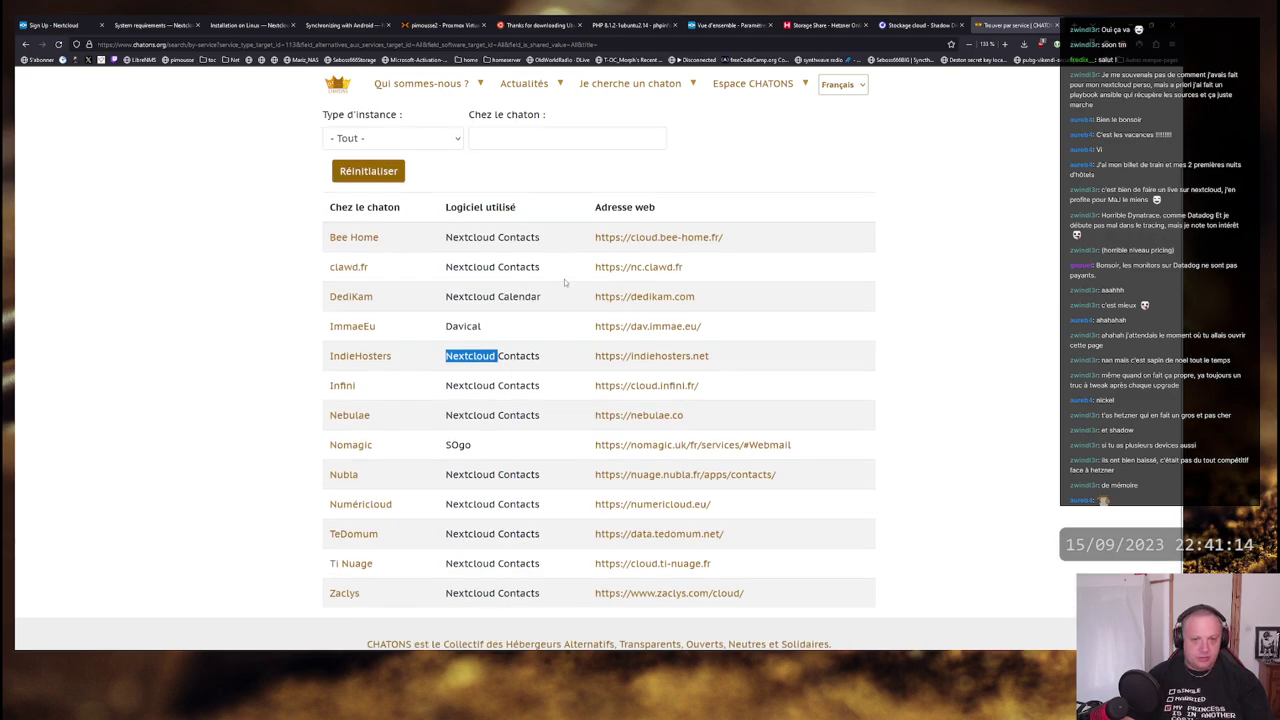
scroll(566, 297, down, 1)
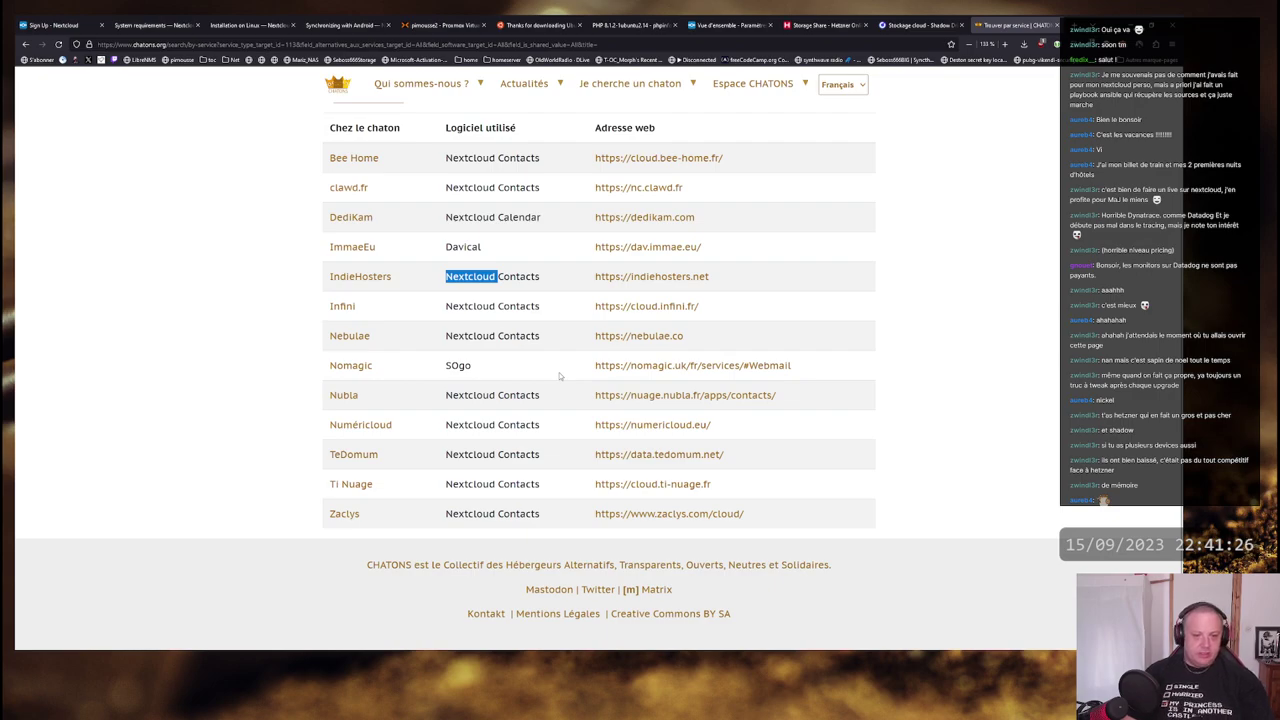
scroll(559, 372, up, 2)
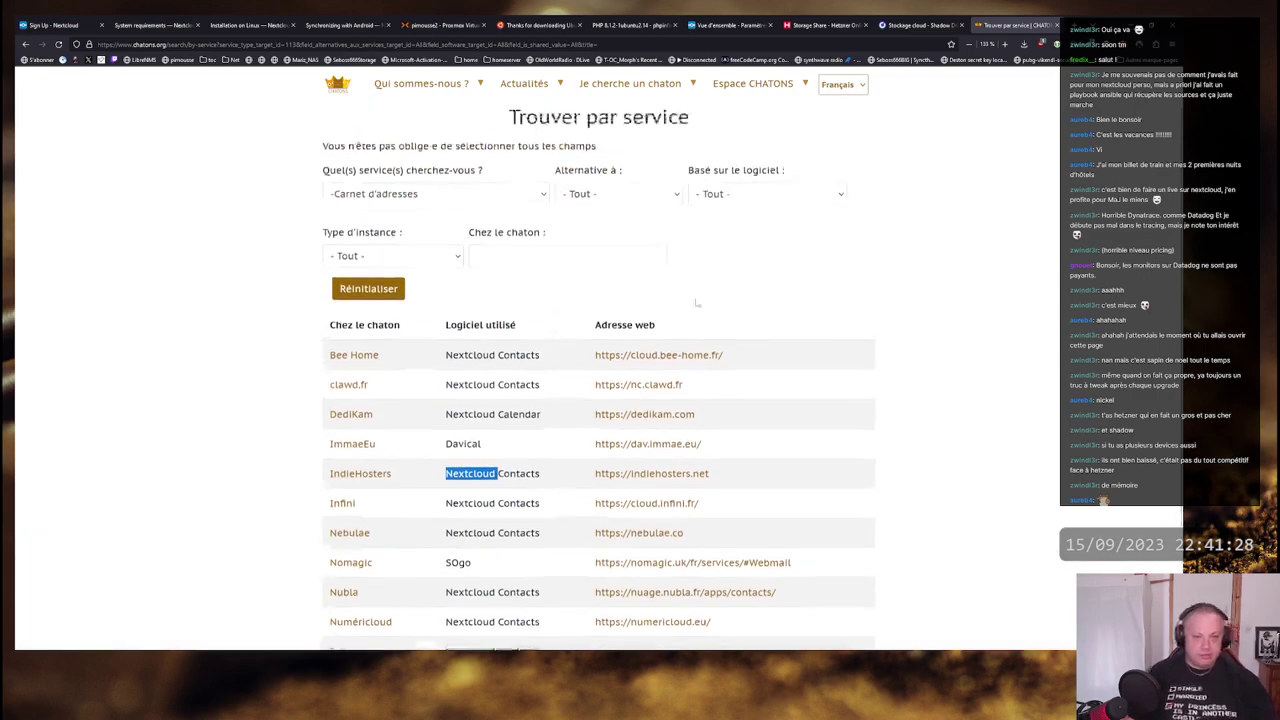
drag(508, 117, 690, 117)
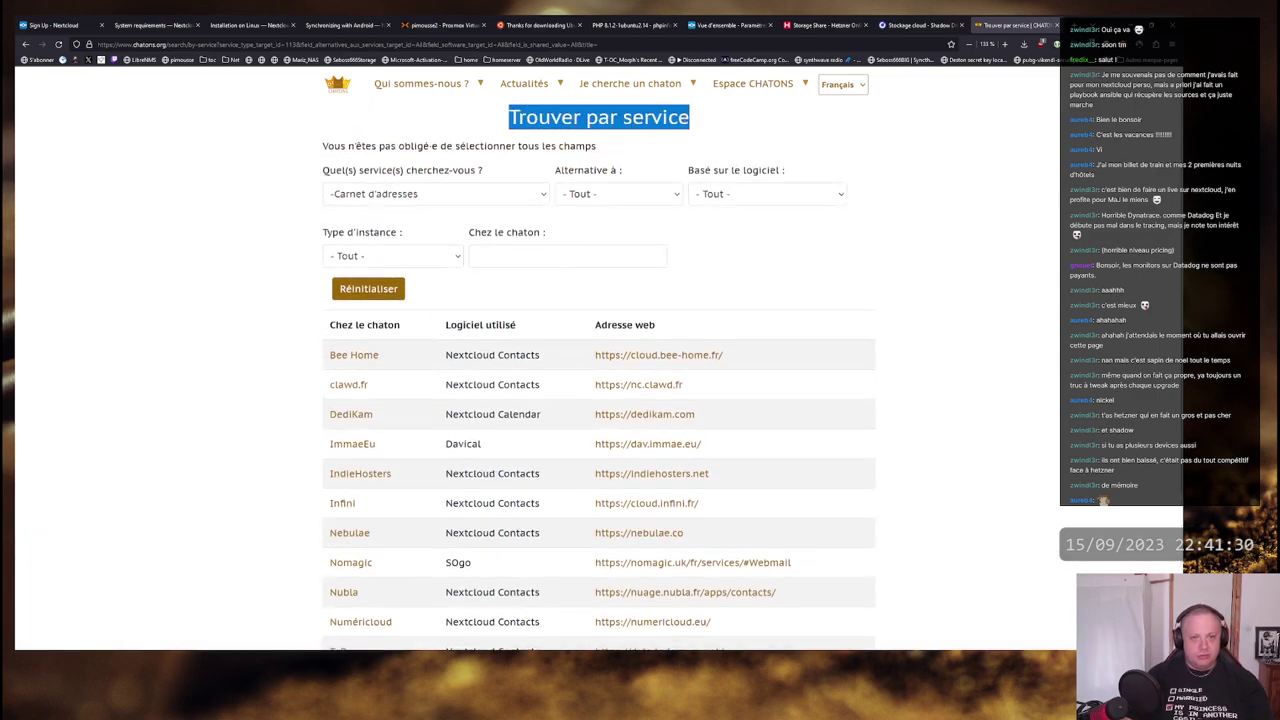
click(560, 105)
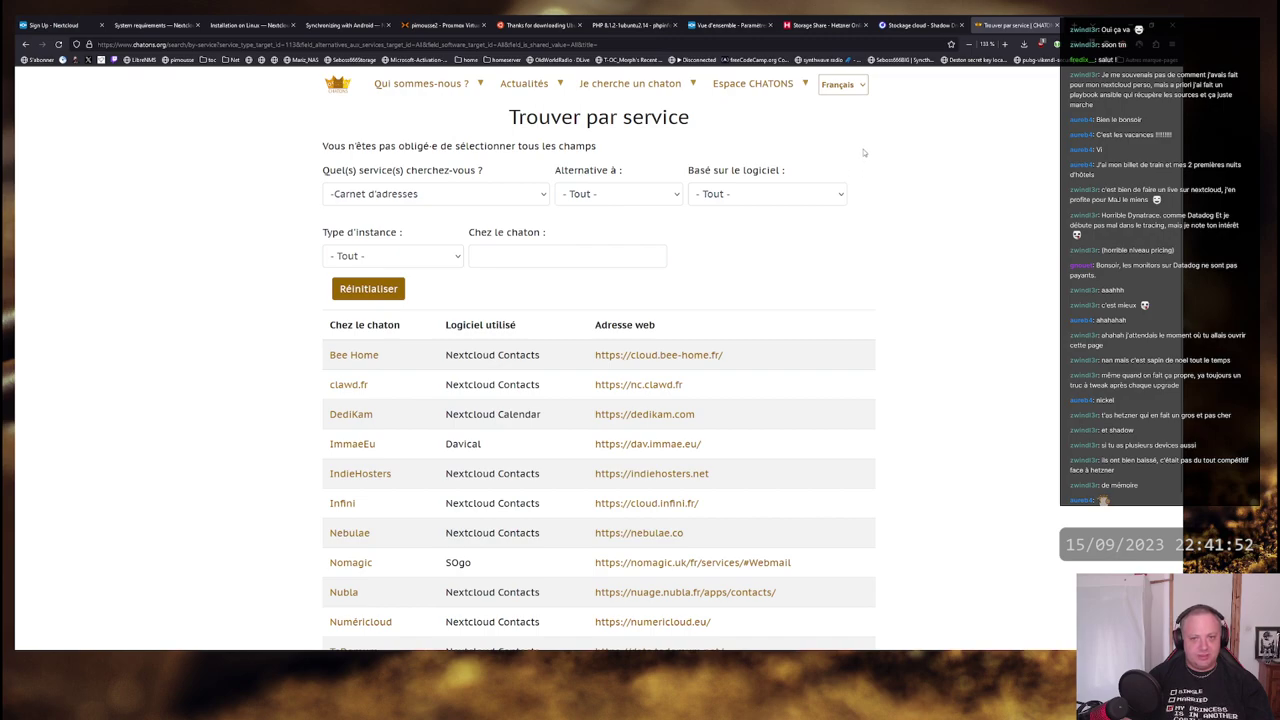
scroll(860, 175, down, 3)
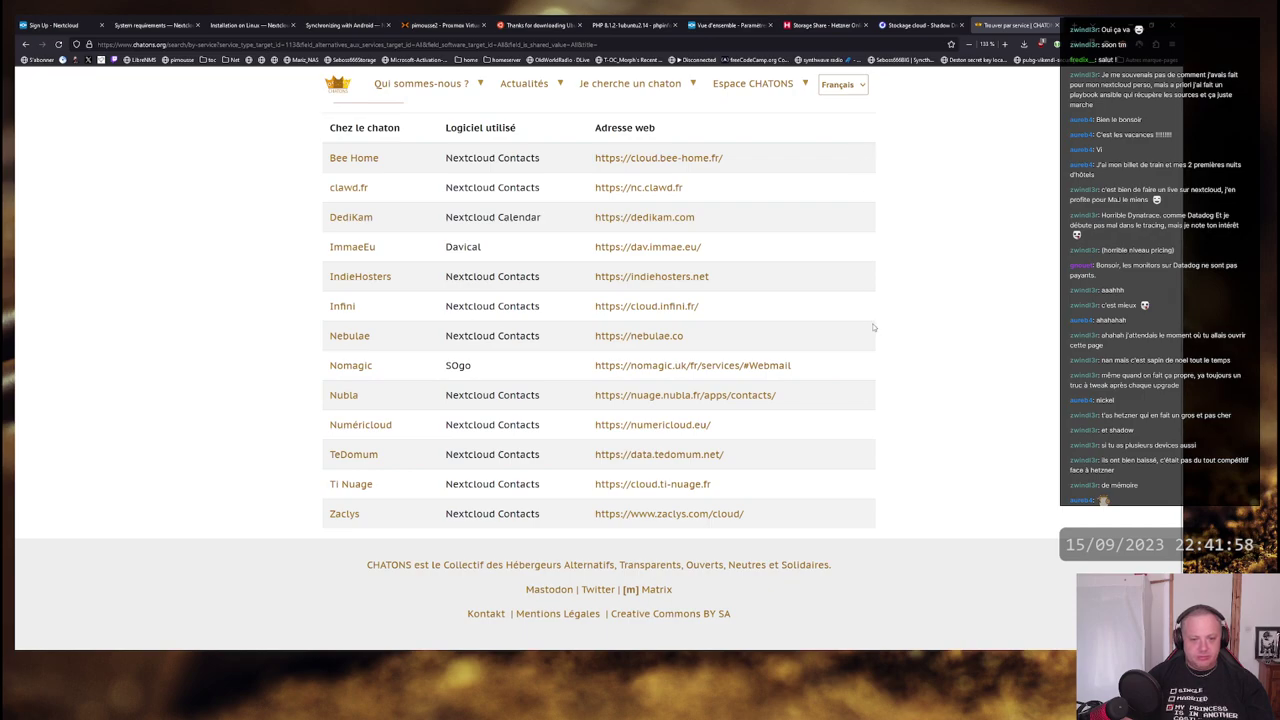
scroll(872, 327, up, 4)
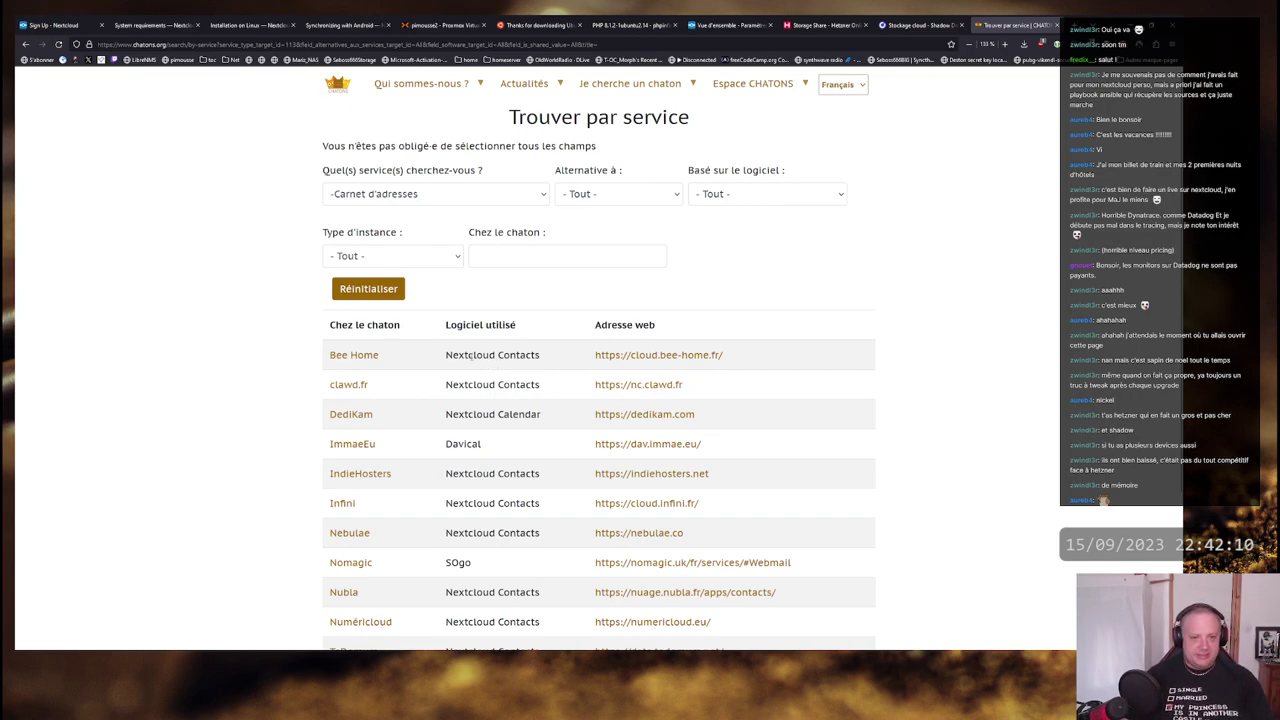
double_click(470, 355)
click(495, 379)
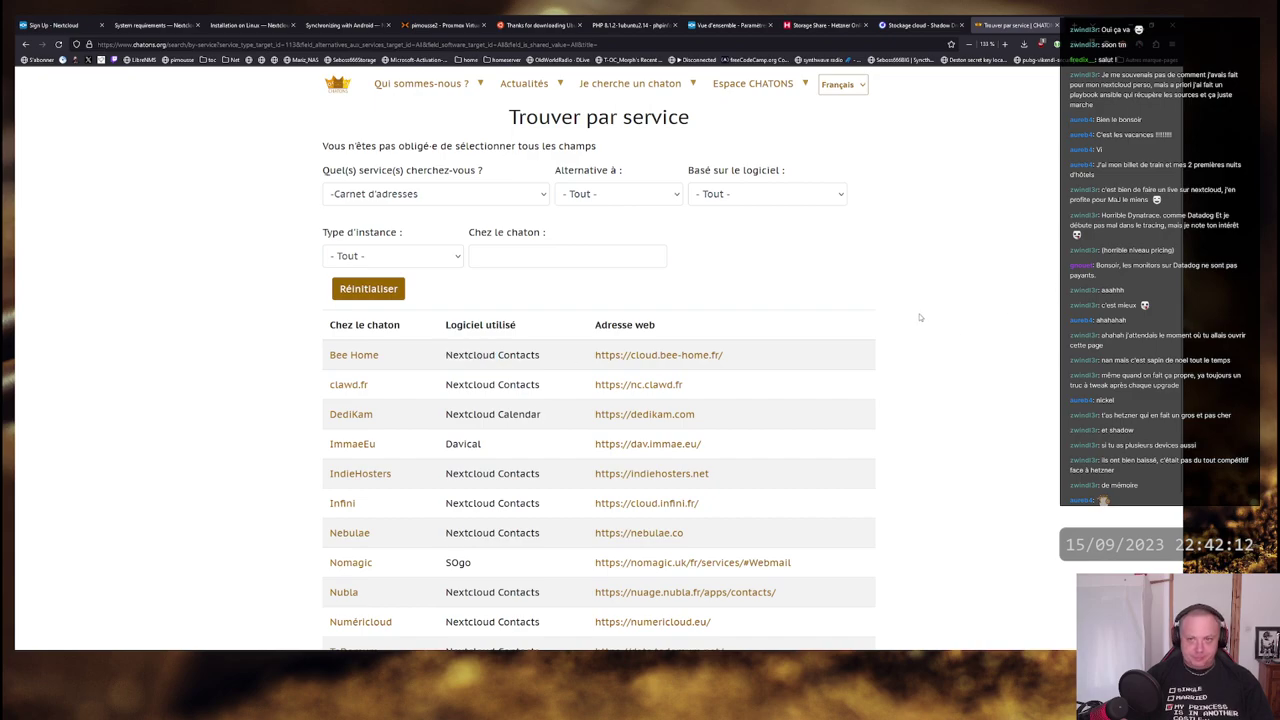
click(729, 25)
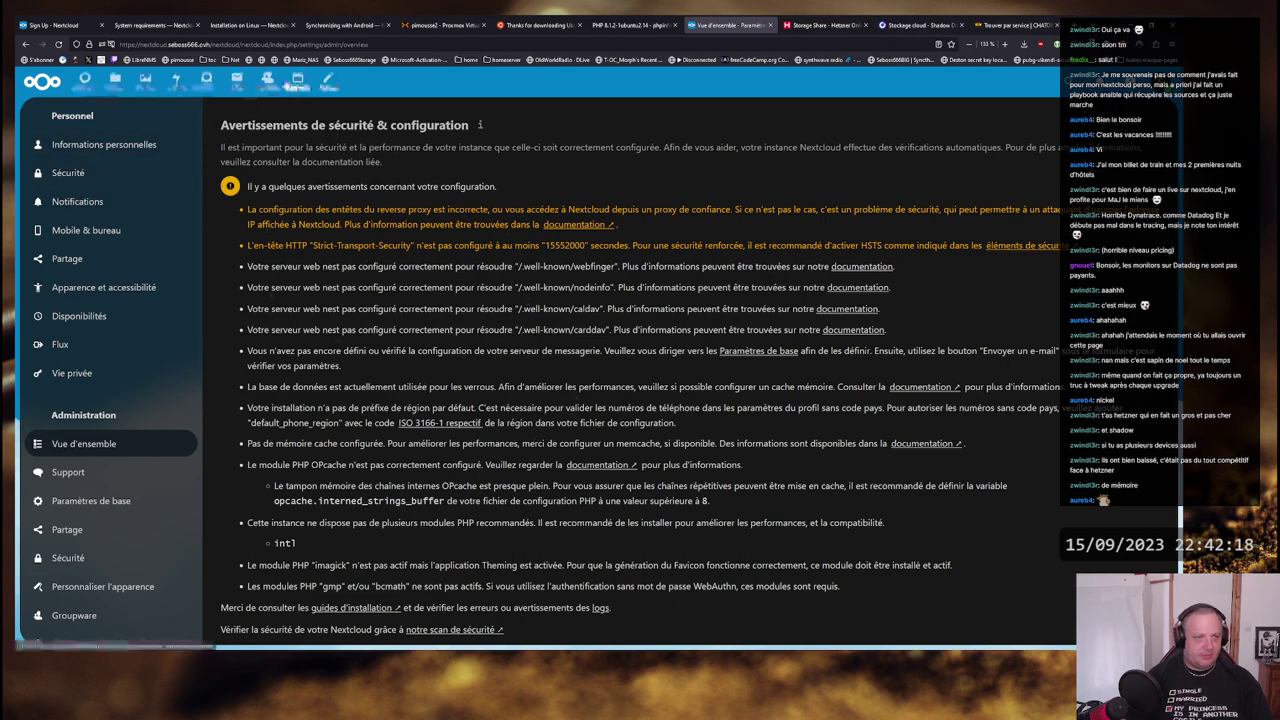
- Open the Files app and preview Nextcloud Manual.pdf in the viewer
click(116, 81)
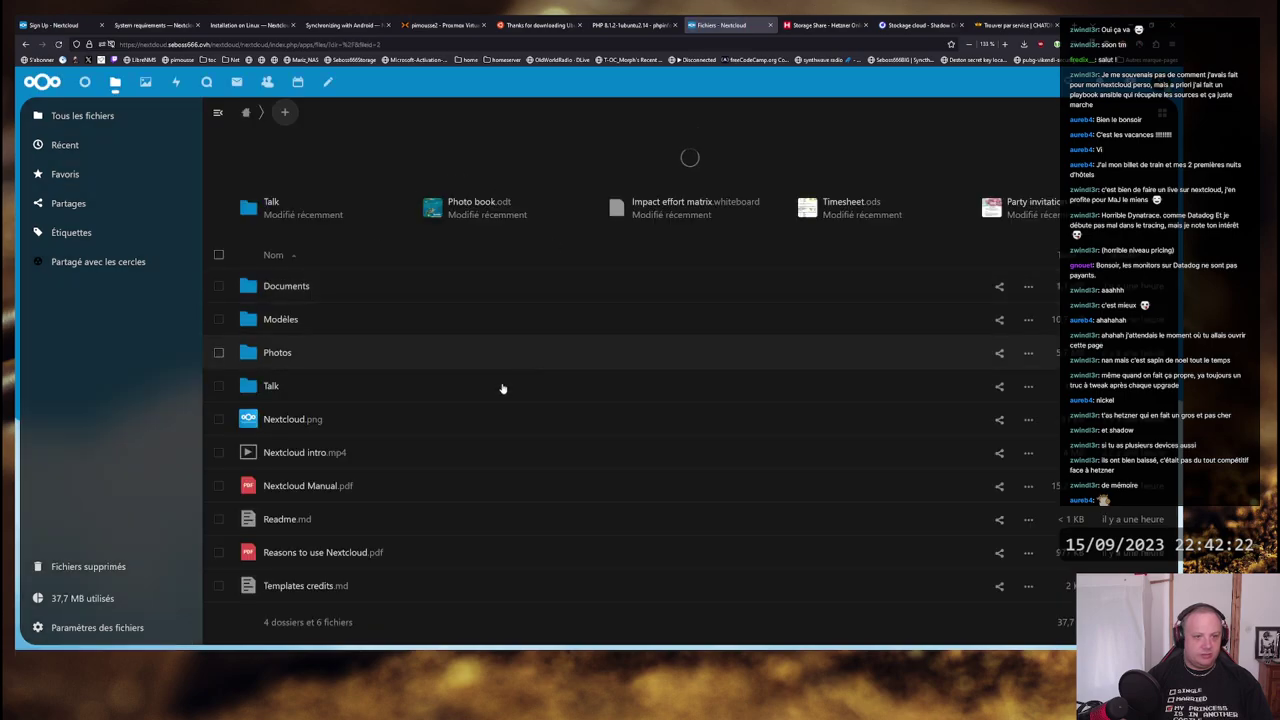
scroll(377, 296, down, 2)
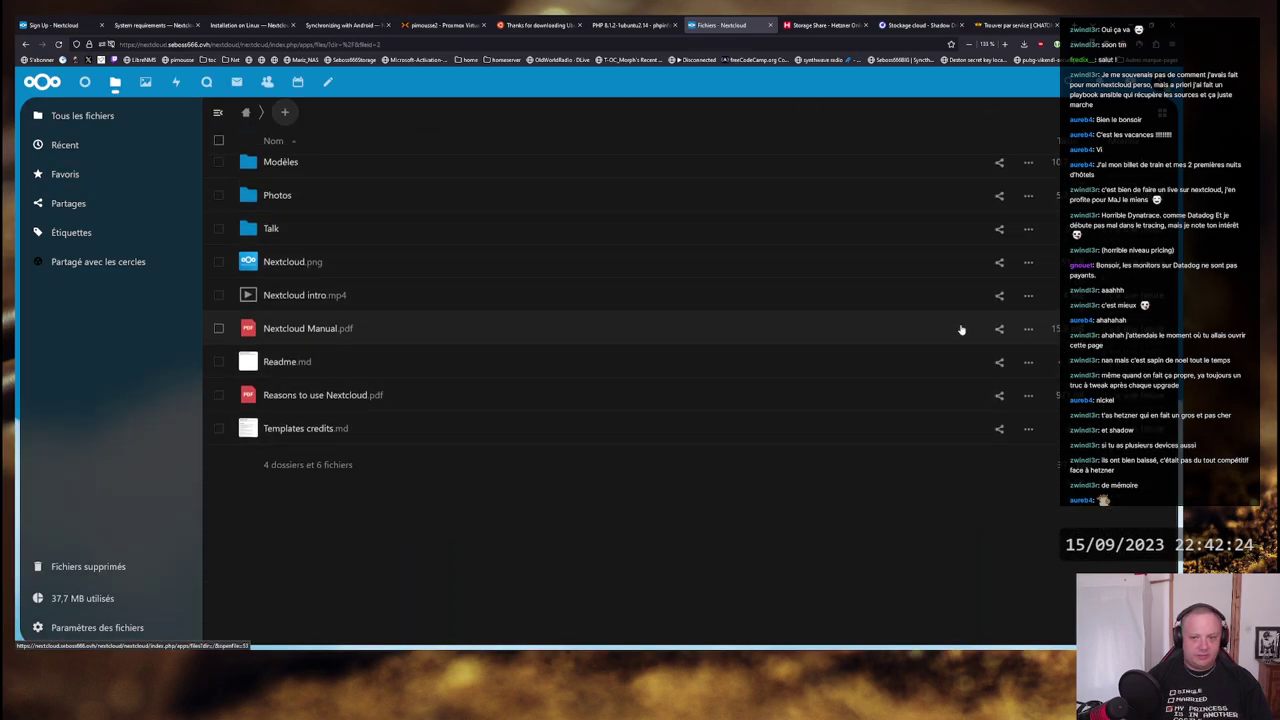
click(1026, 329)
click(843, 323)
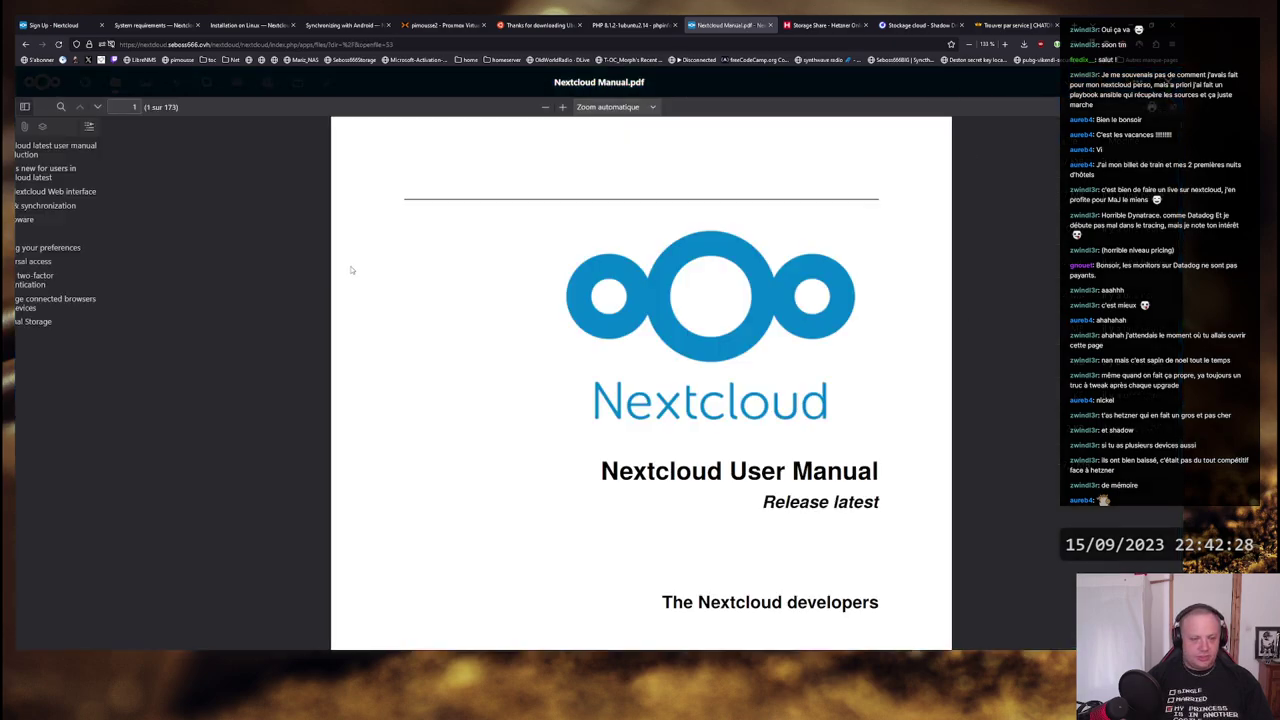
scroll(536, 348, down, 5)
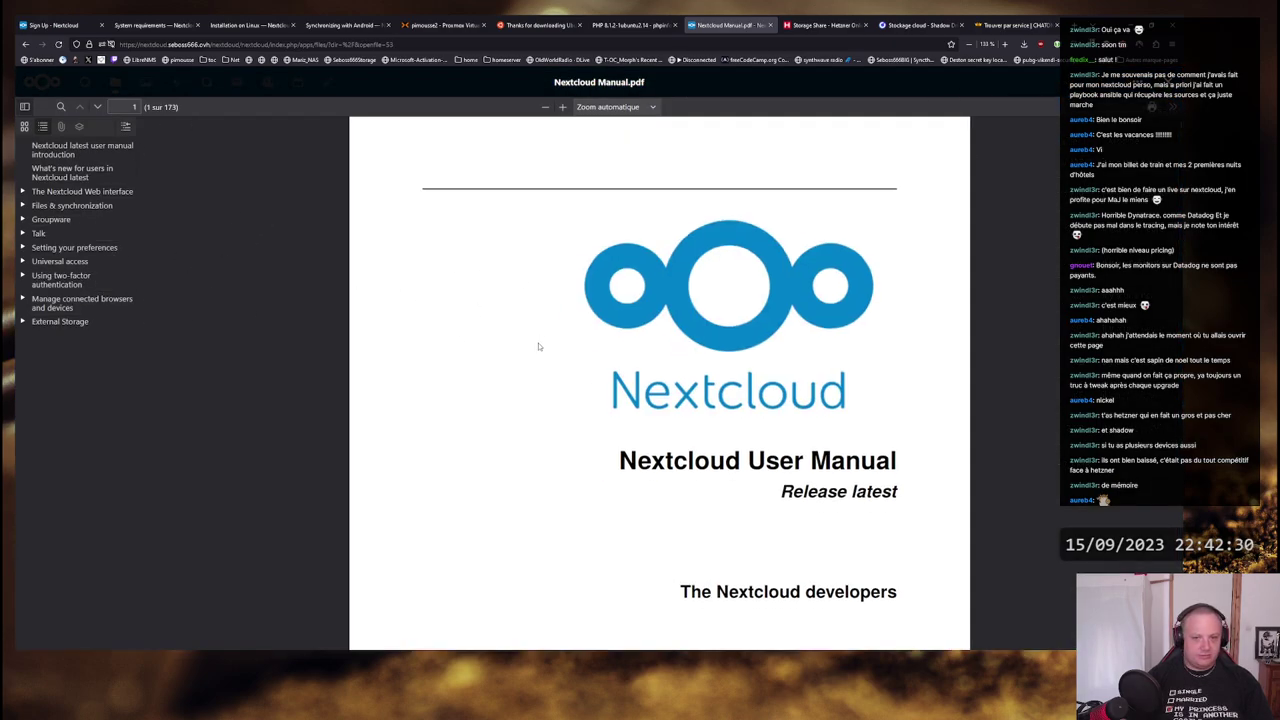
scroll(536, 350, up, 5)
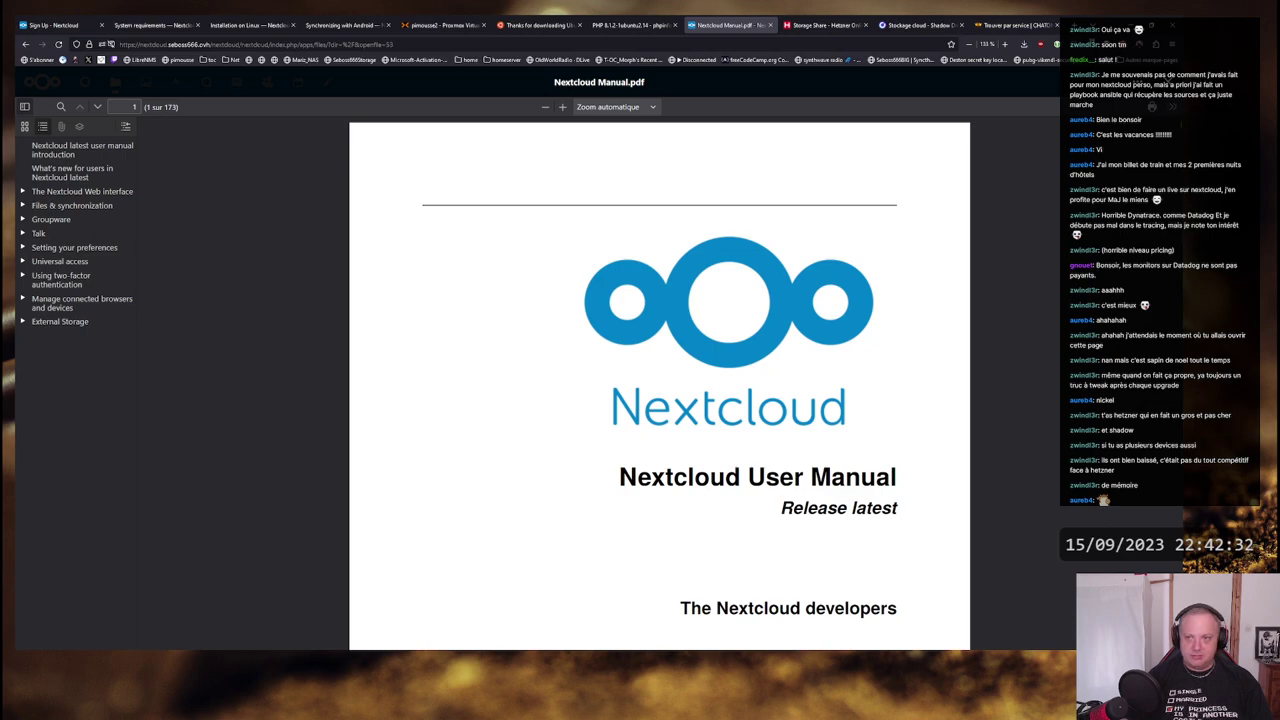
key(Escape)
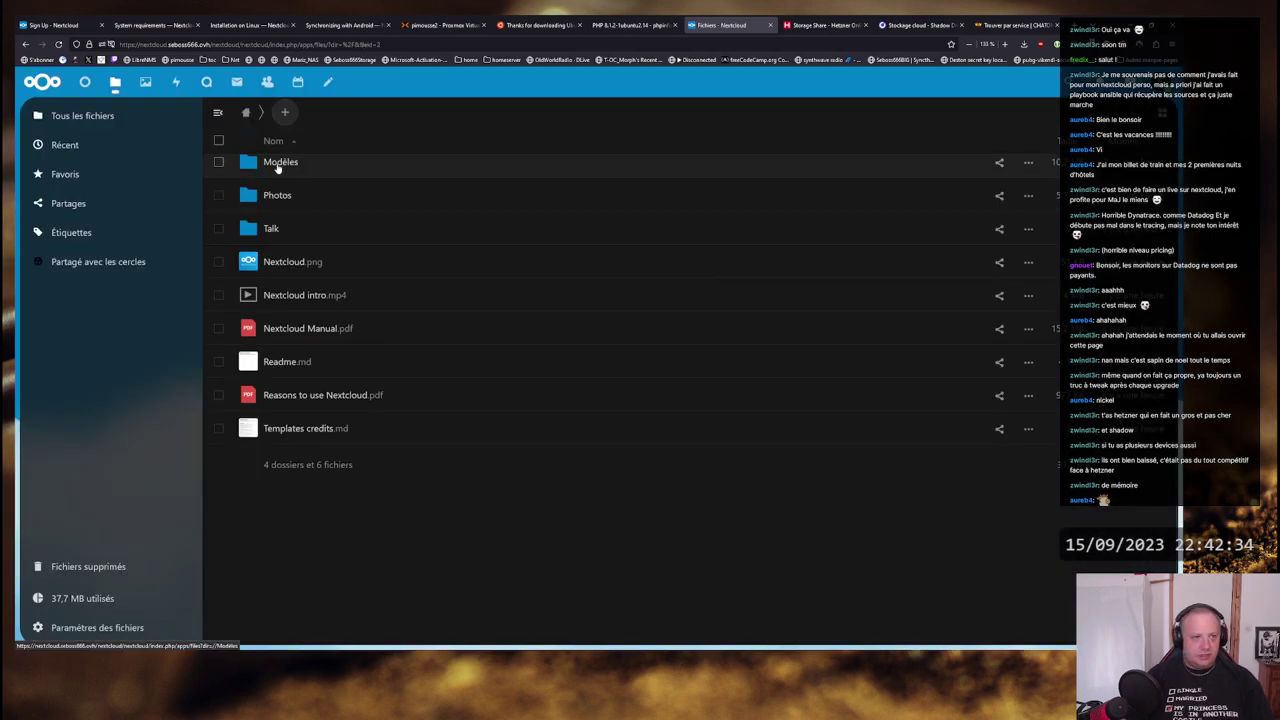
- Show the sharing details panel for Nextcloud Manual.pdf
scroll(586, 303, up, 3)
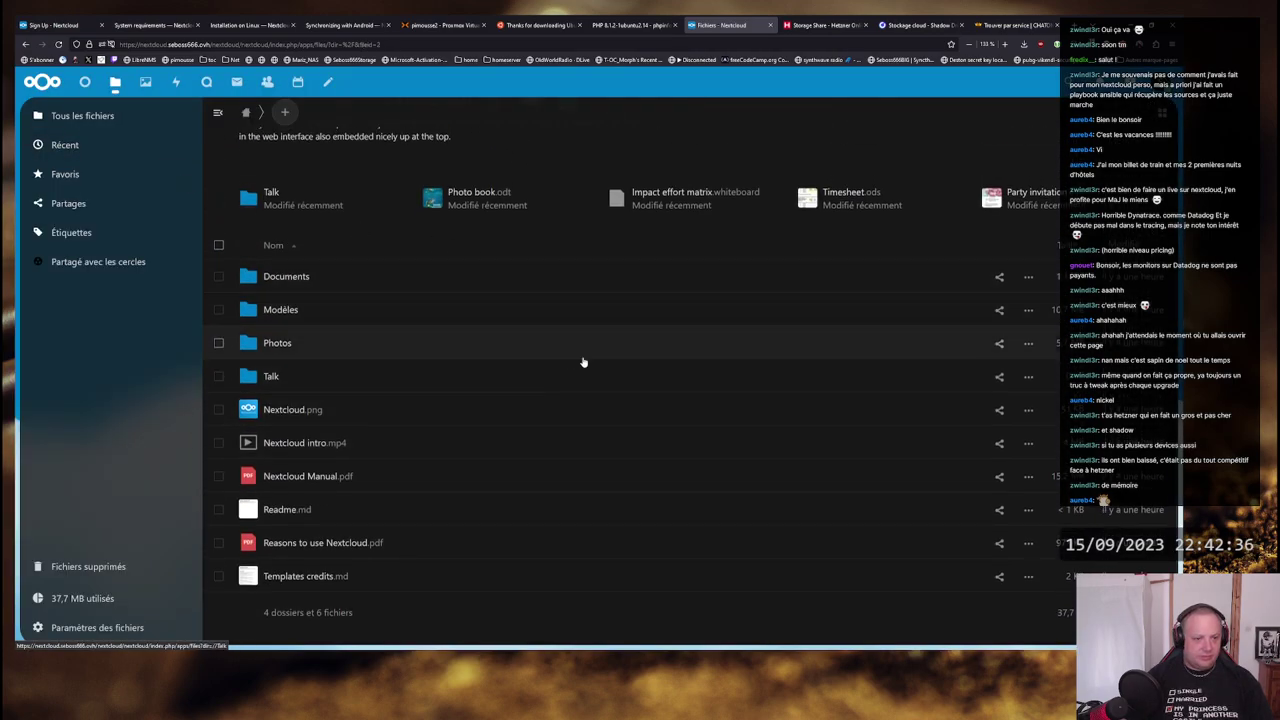
scroll(586, 362, down, 3)
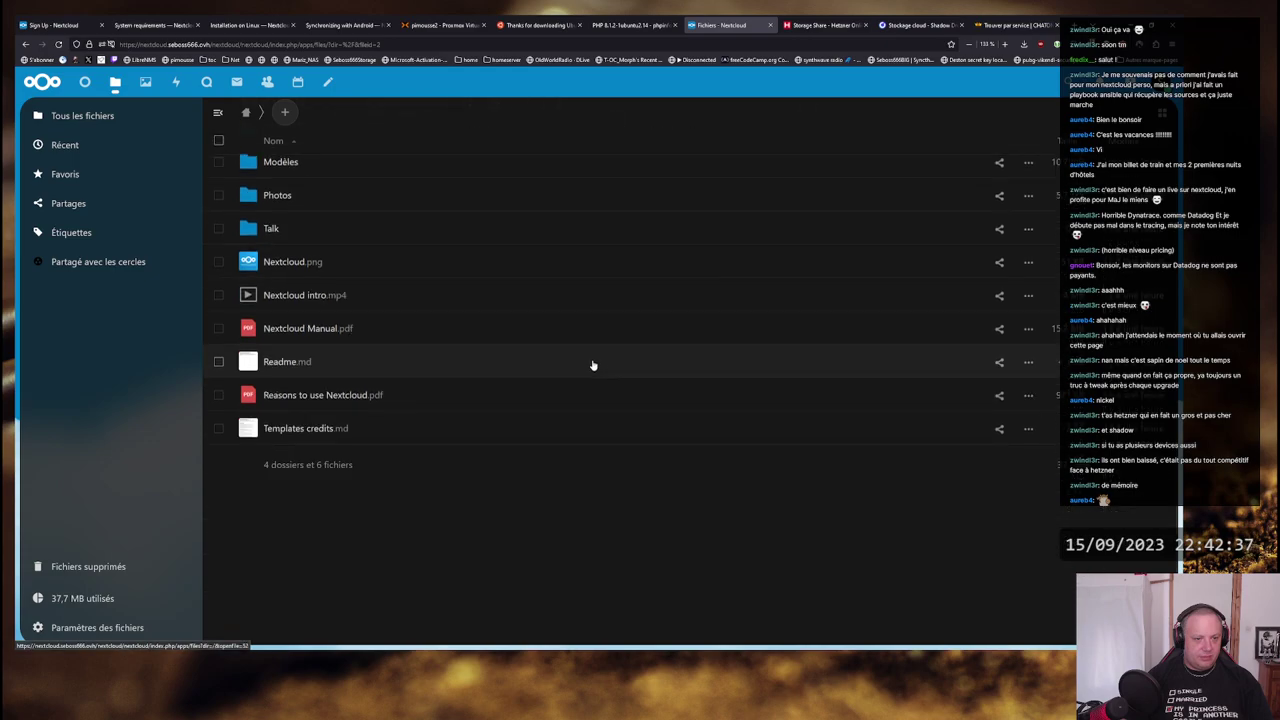
click(998, 331)
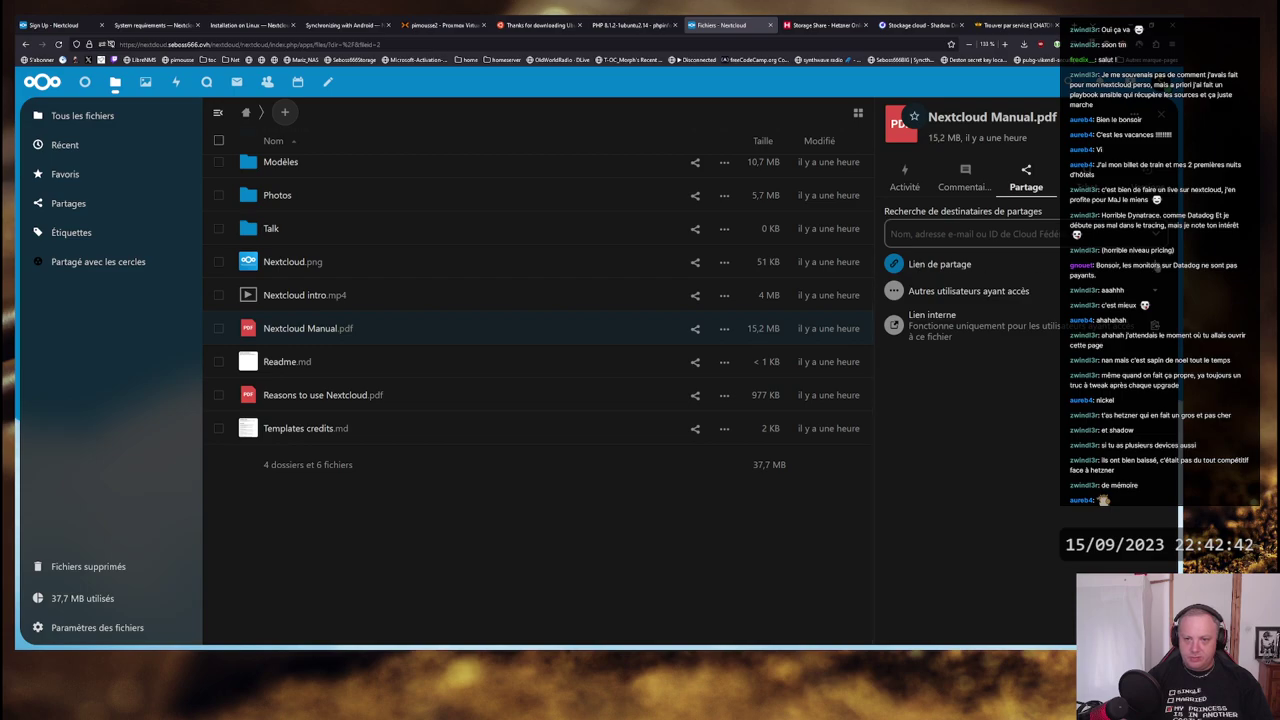
- Check which other users can access Nextcloud Manual.pdf, then open a new tab with Ctrl+T
click(990, 292)
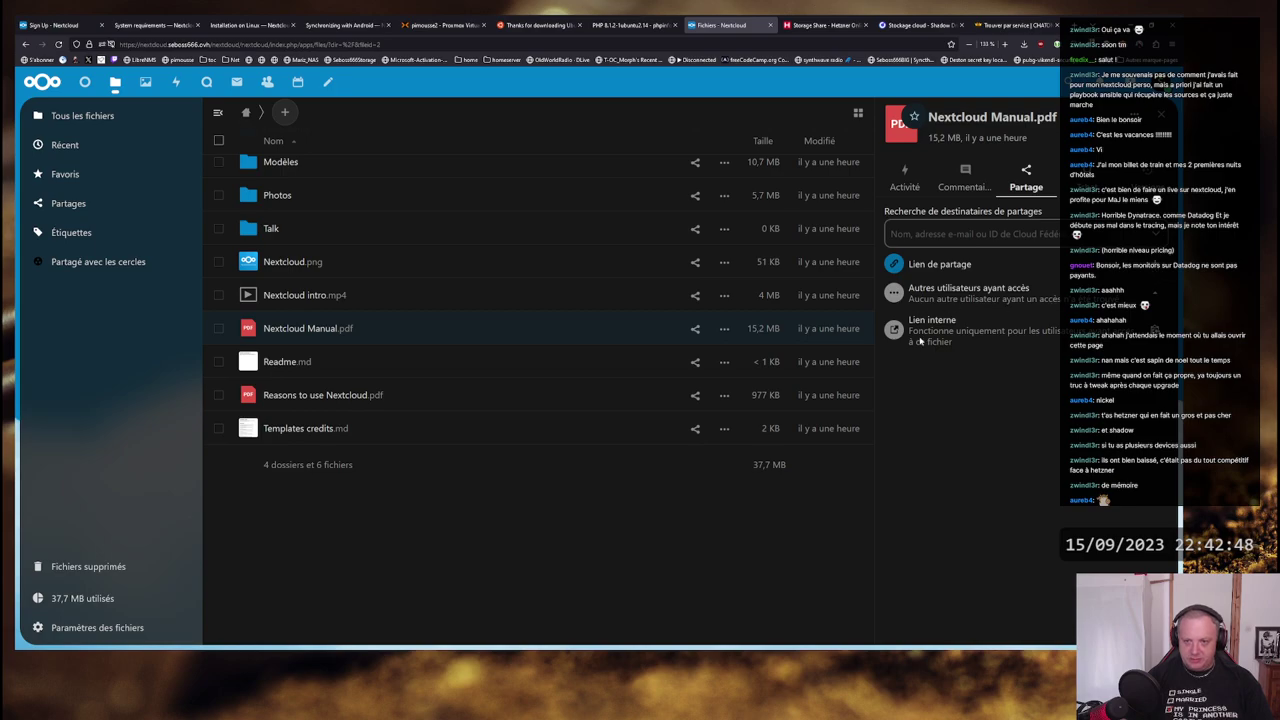
scroll(540, 330, up, 3)
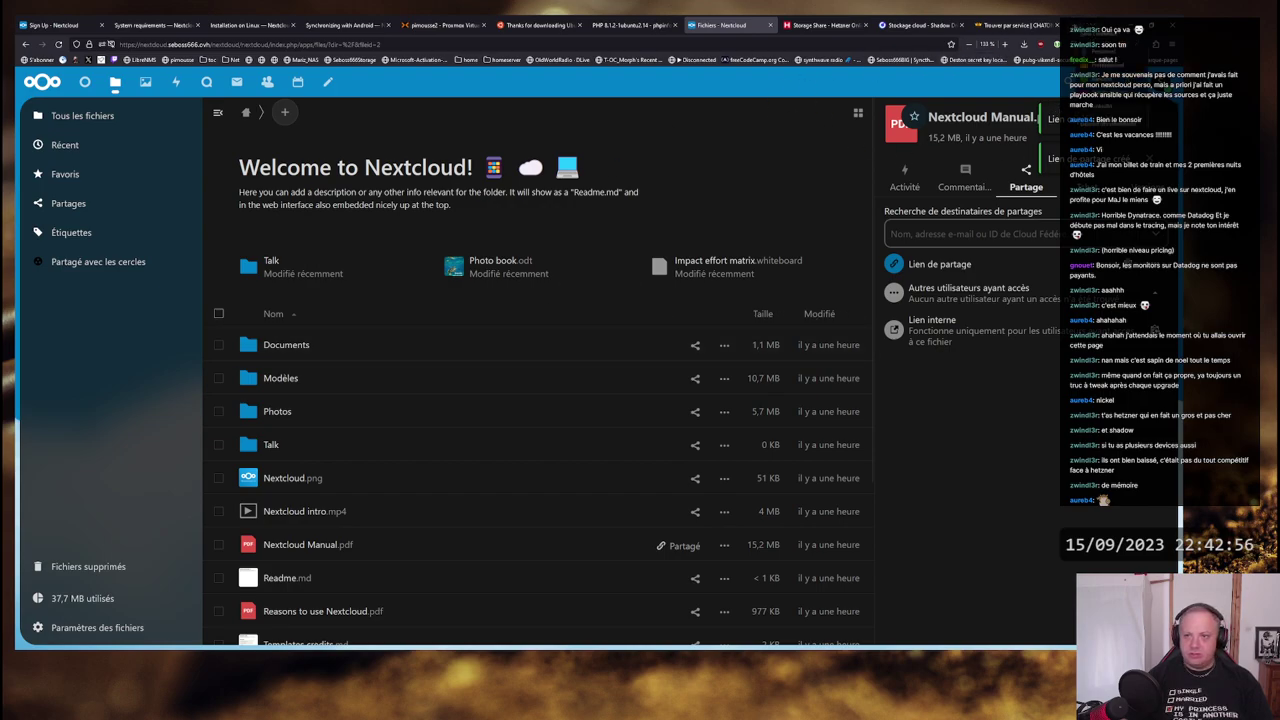
key(ctrl+t)
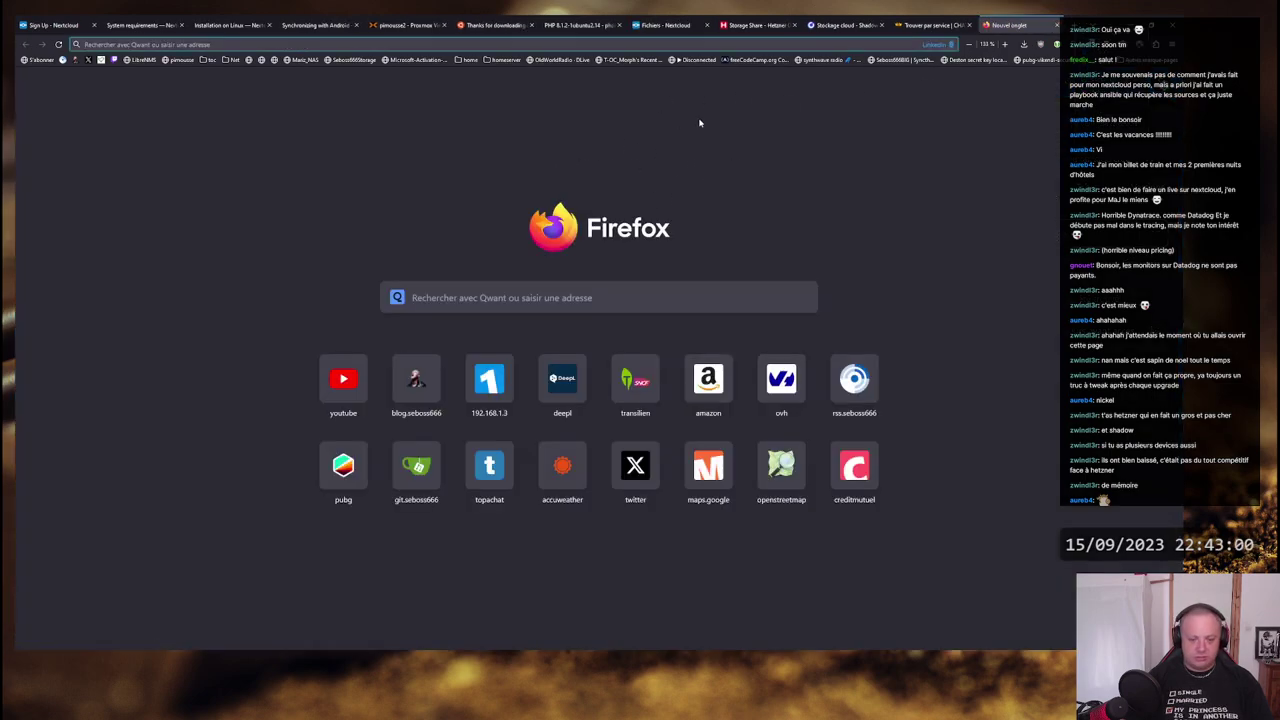
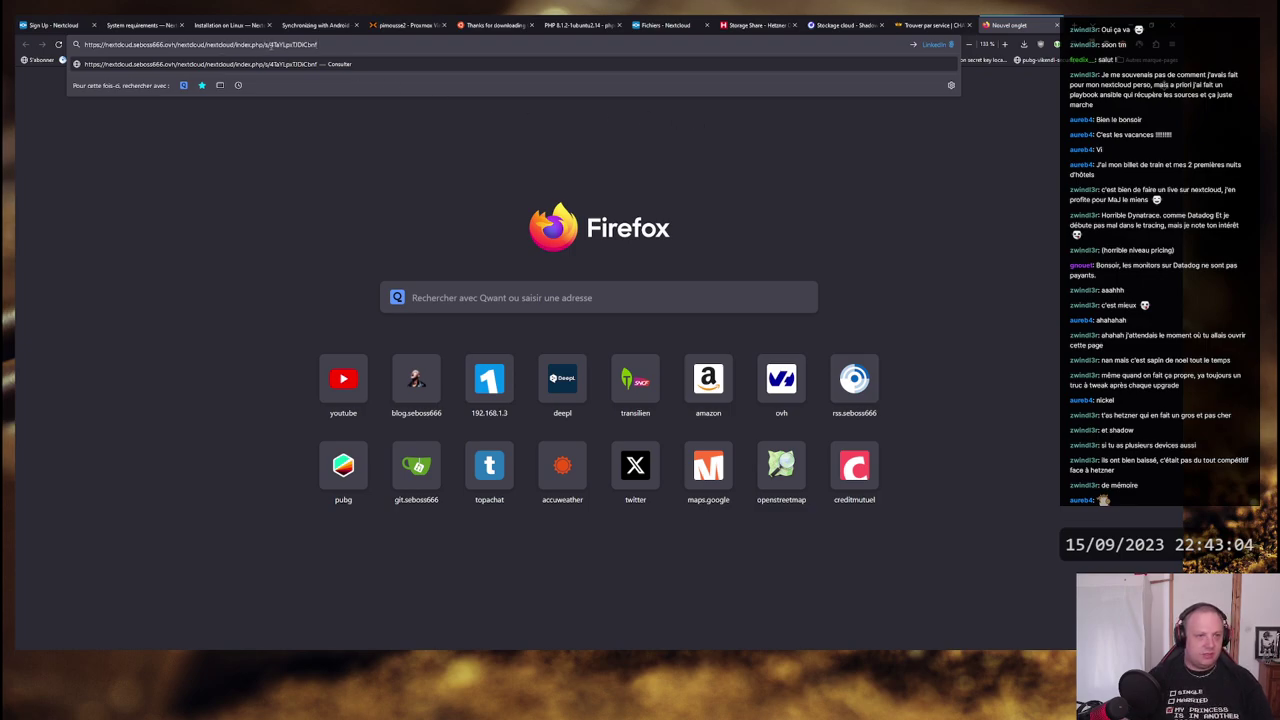
- Open the pasted public share link and download Nextcloud Manual.pdf locally
key(Return)
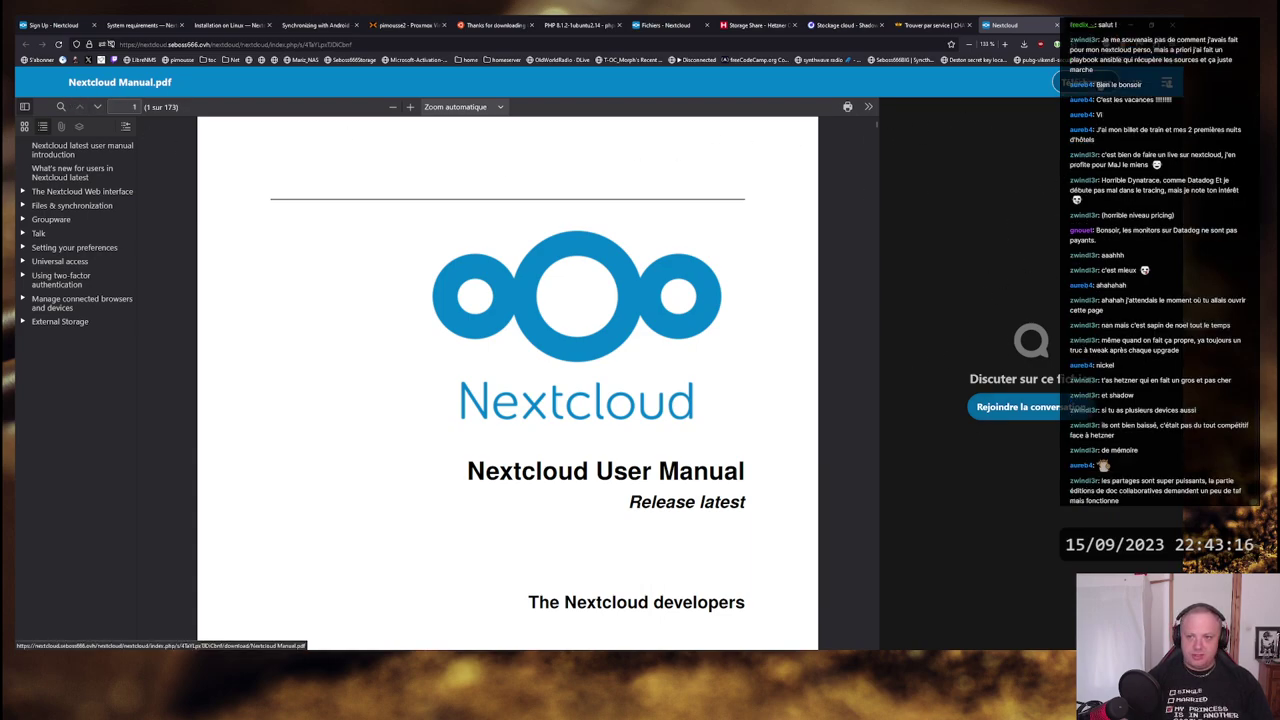
click(1078, 82)
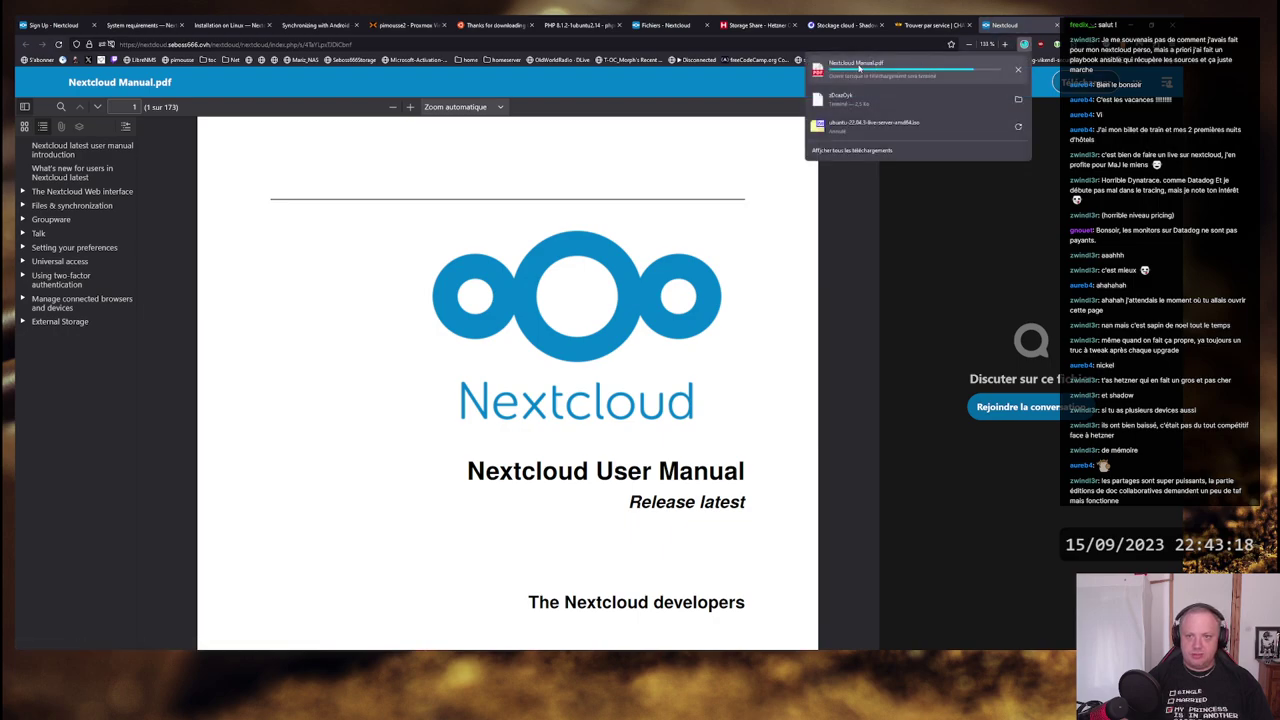
click(903, 72)
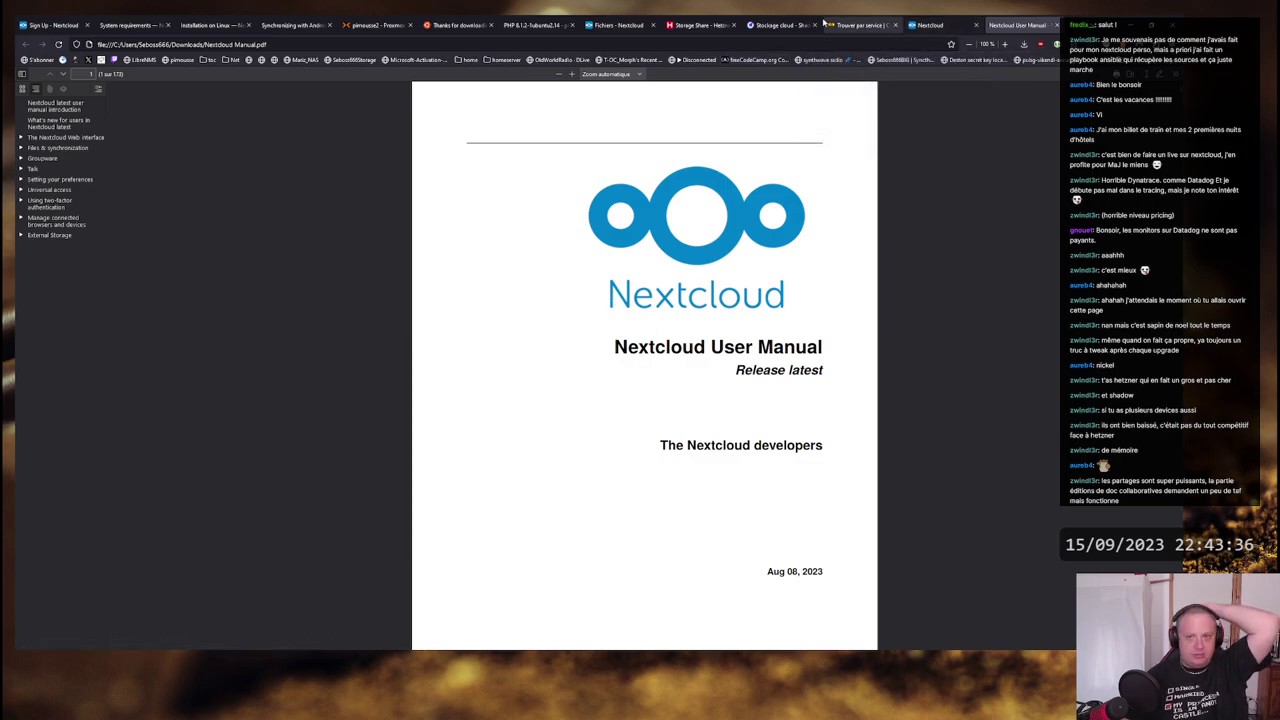
- Close the downloaded PDF's tab and return to the Nextcloud Files list
click(928, 25)
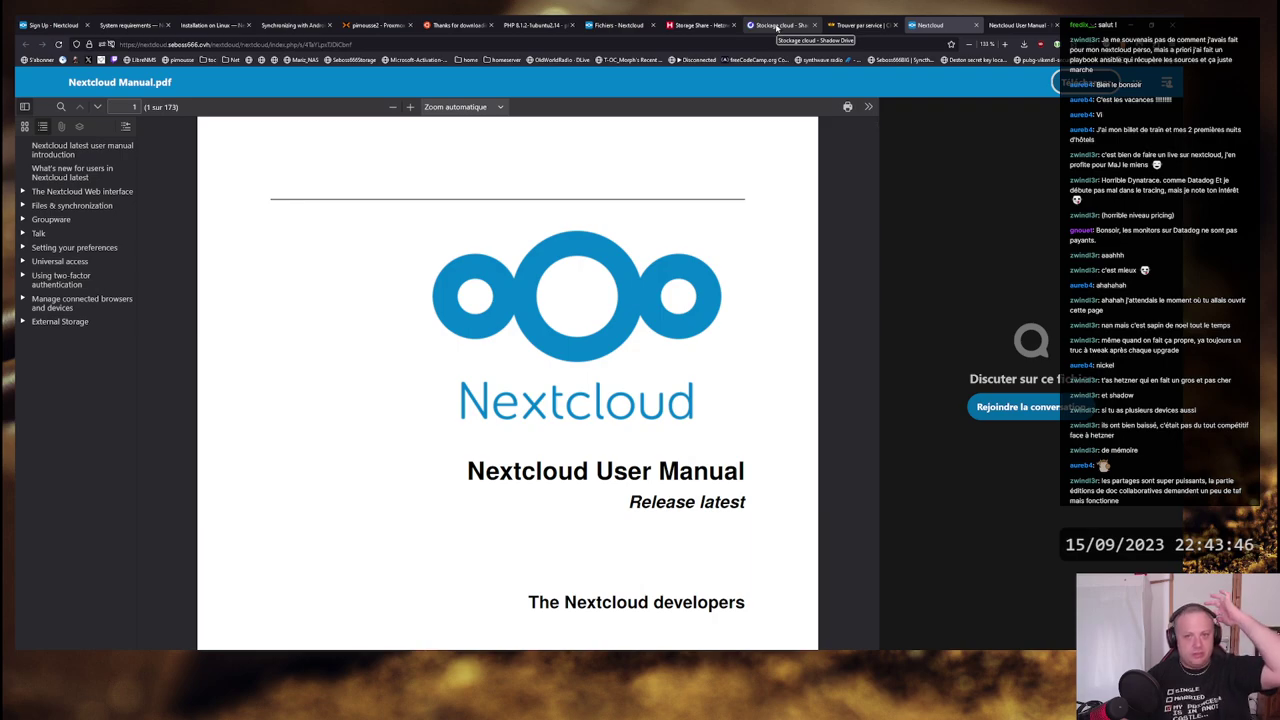
click(614, 25)
click(1020, 25)
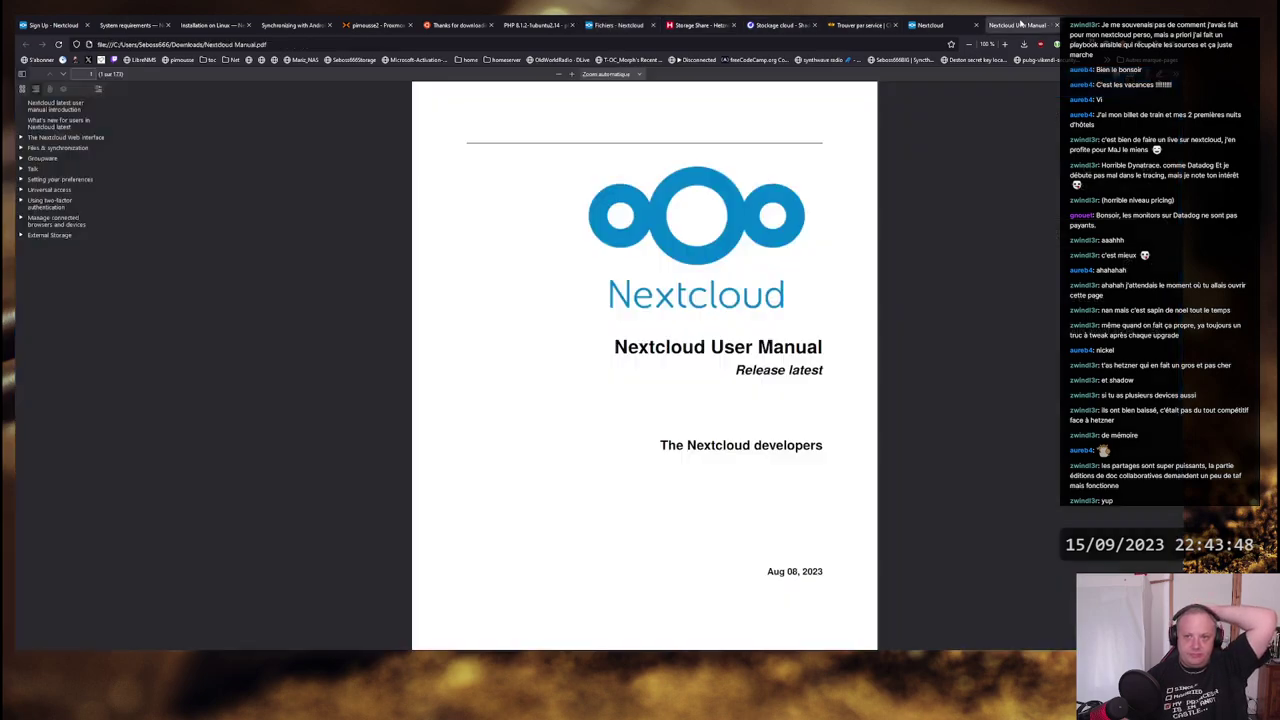
key(ctrl+w)
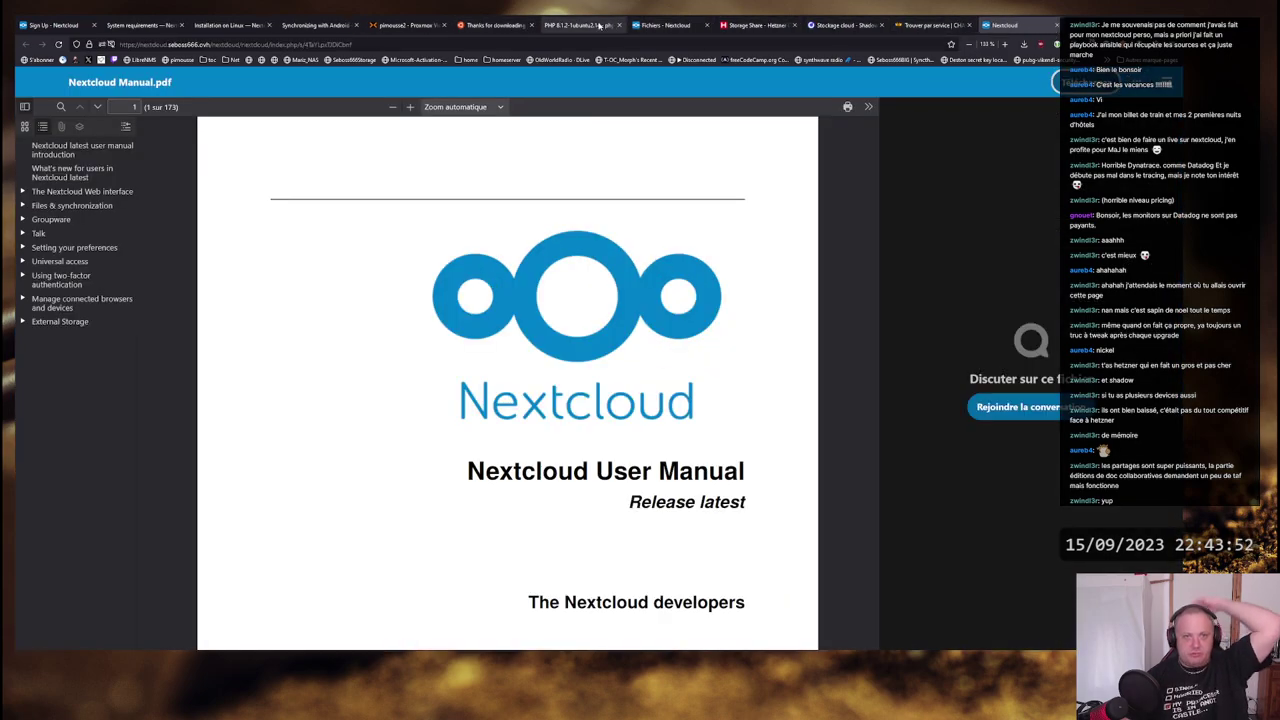
click(660, 24)
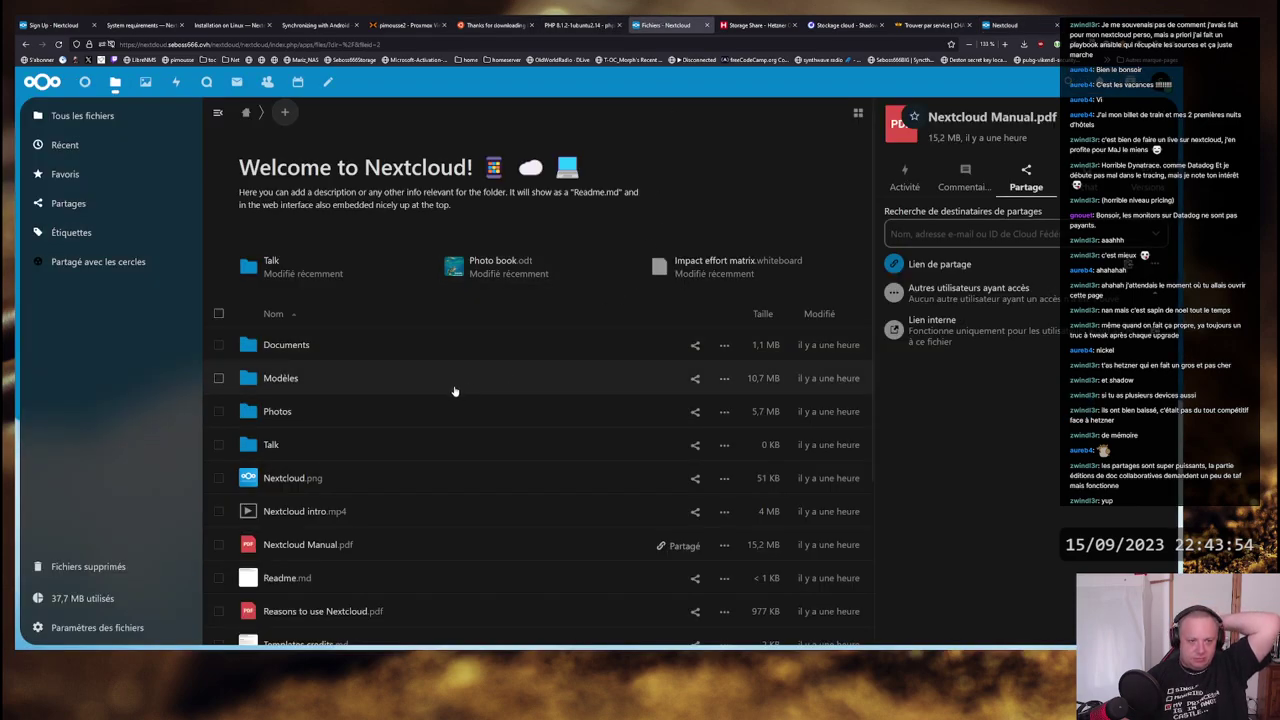
- Review the manual's share-link options, then open Templates credits.md in the text editor
scroll(470, 372, down, 3)
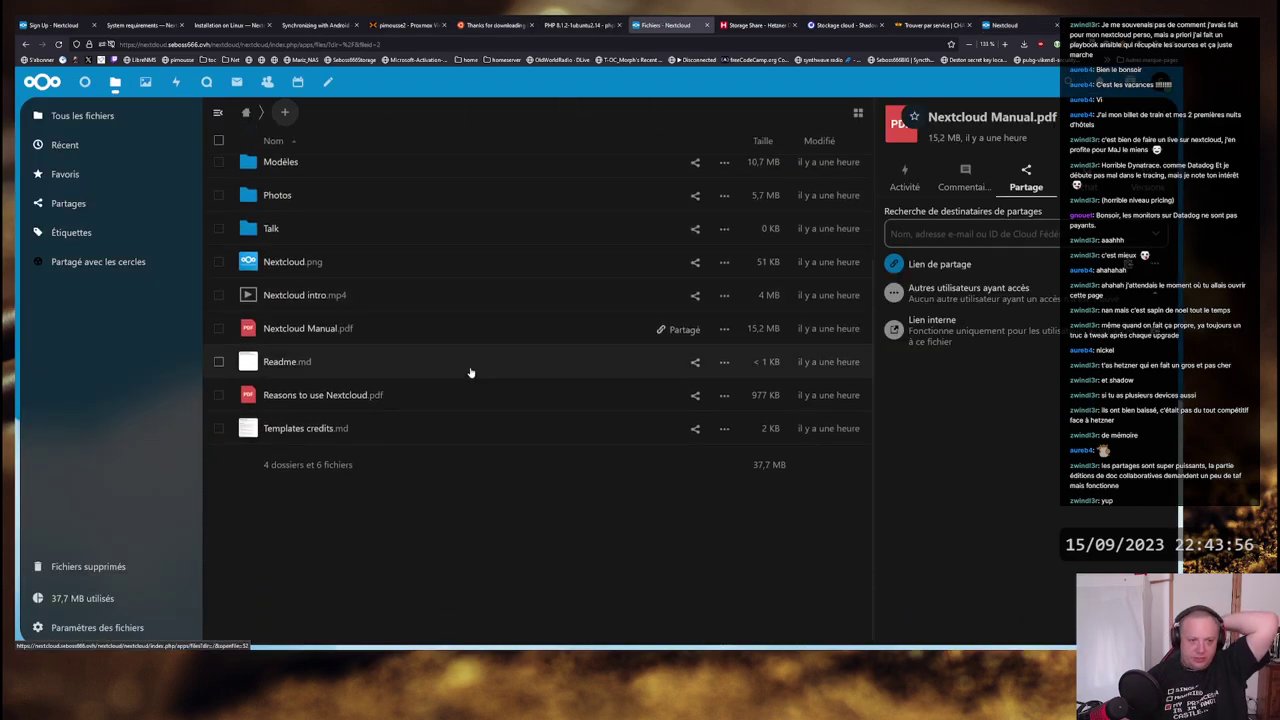
scroll(469, 371, up, 3)
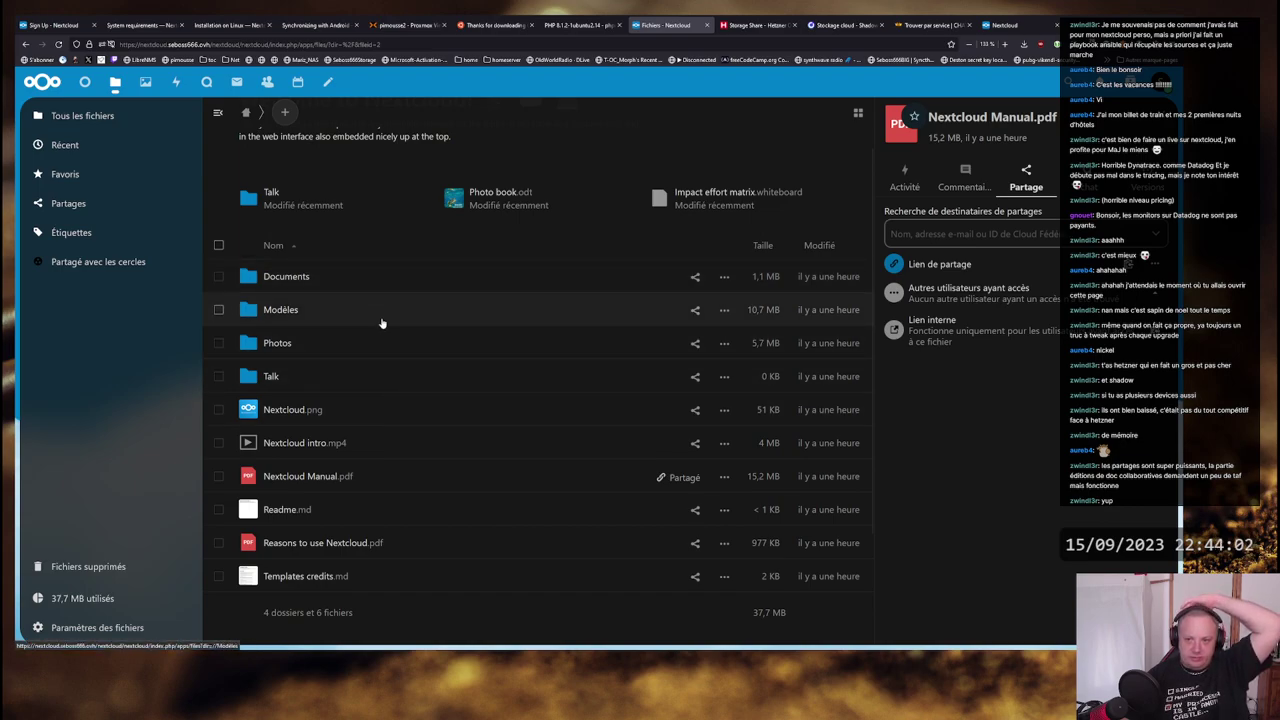
click(1158, 266)
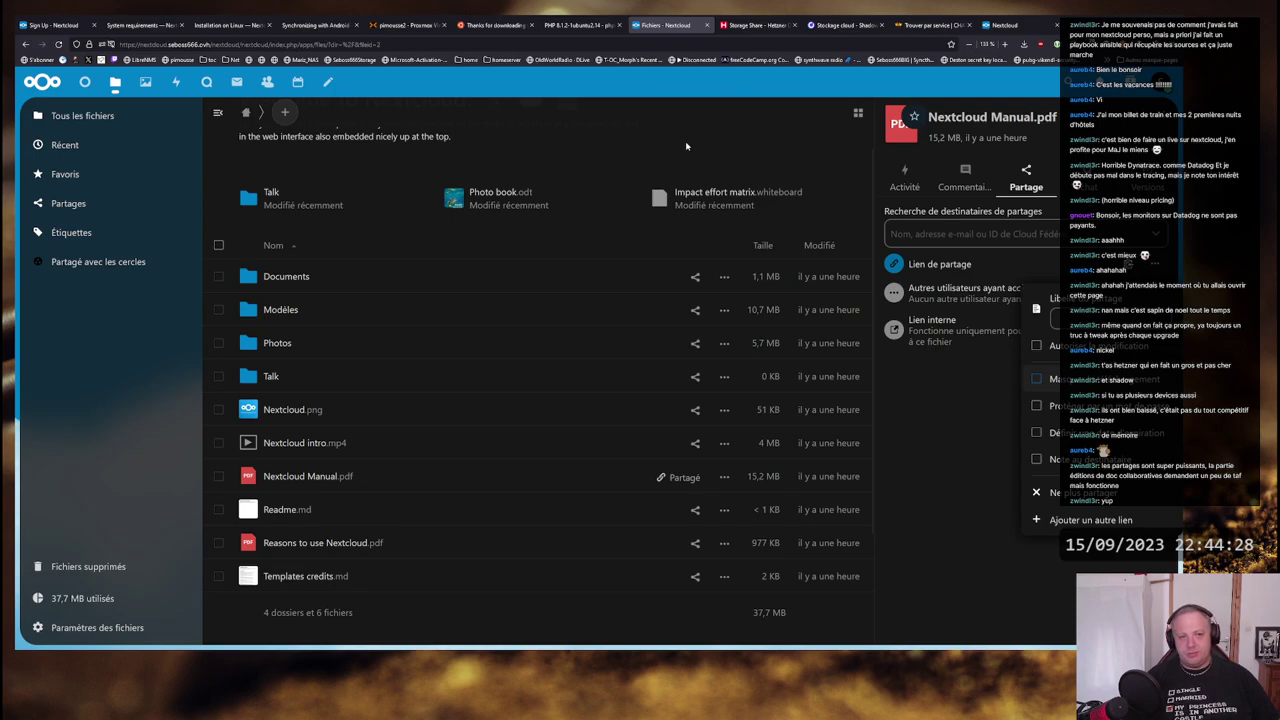
click(547, 130)
scroll(425, 343, down, 3)
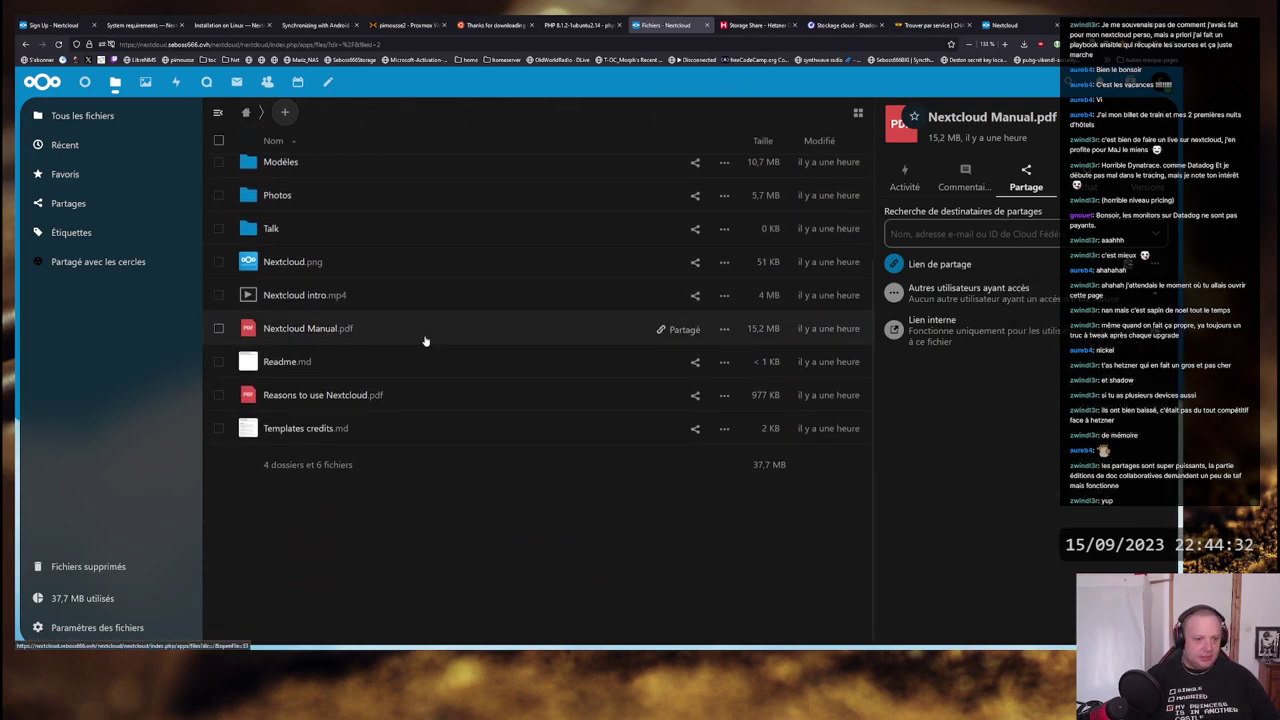
click(291, 427)
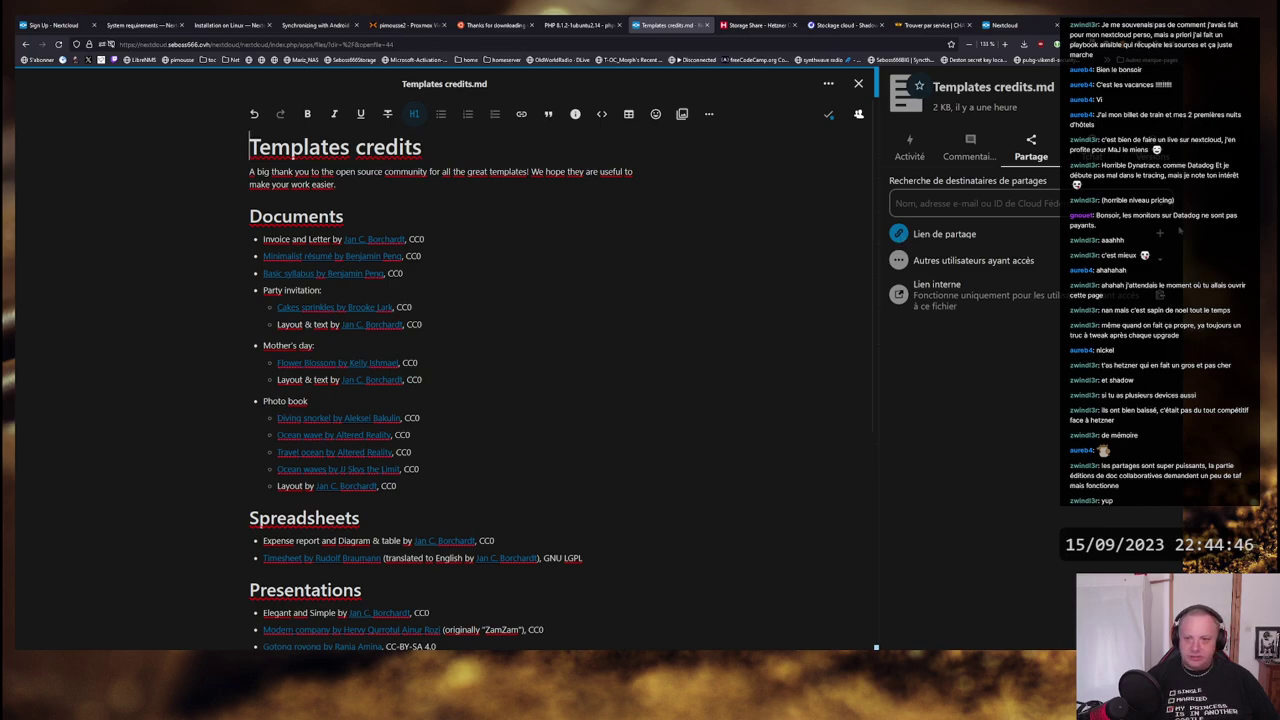
- Create a share link for Templates credits.md and open it in a new tab
click(1160, 233)
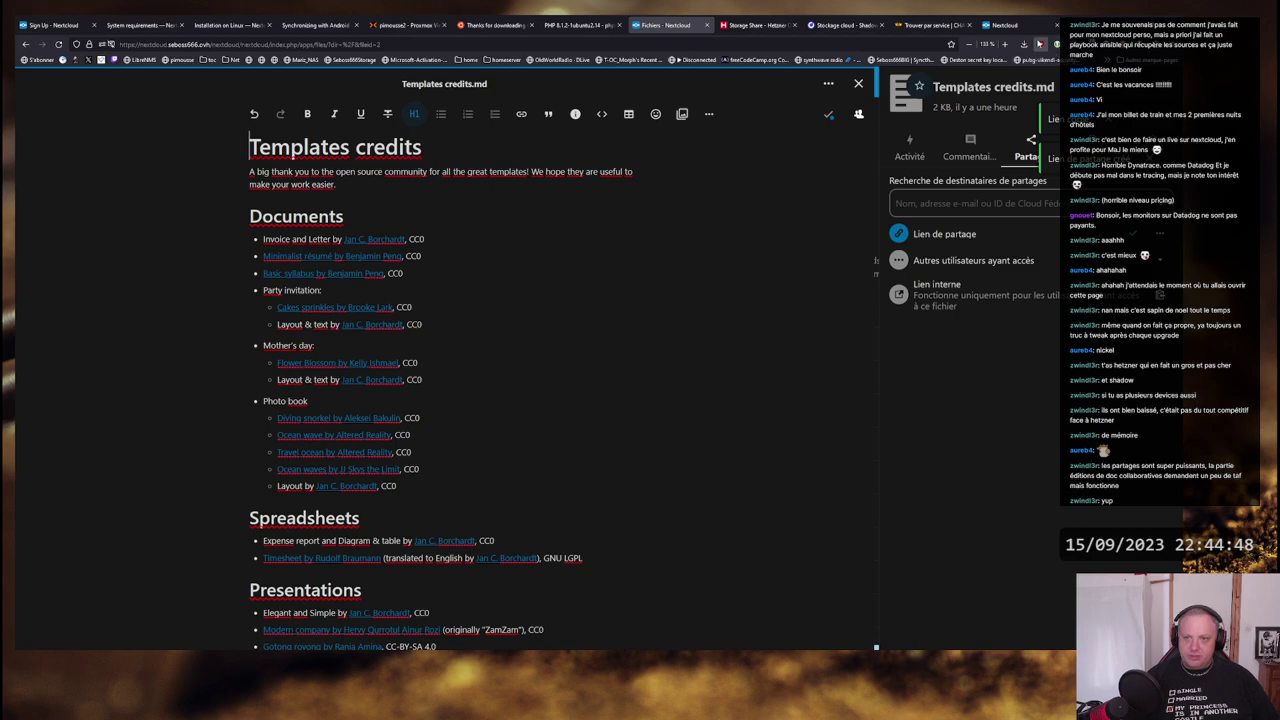
key(ctrl+t)
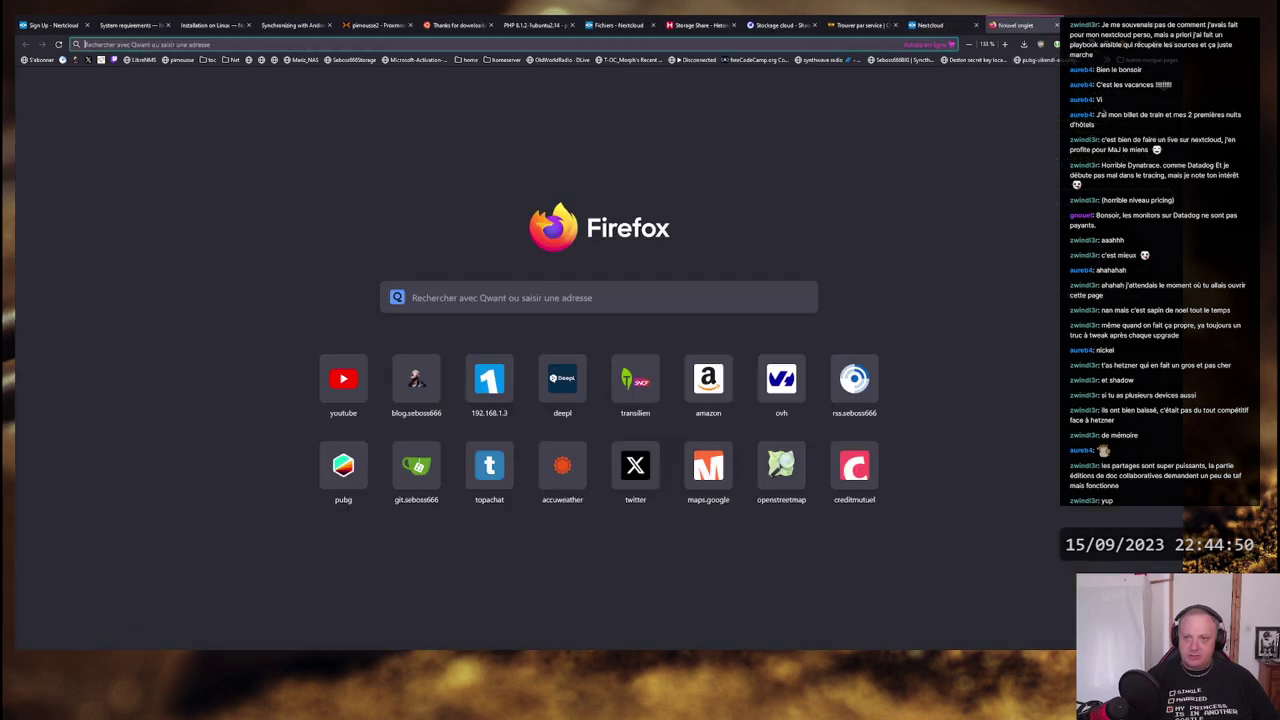
right_click(398, 44)
click(422, 126)
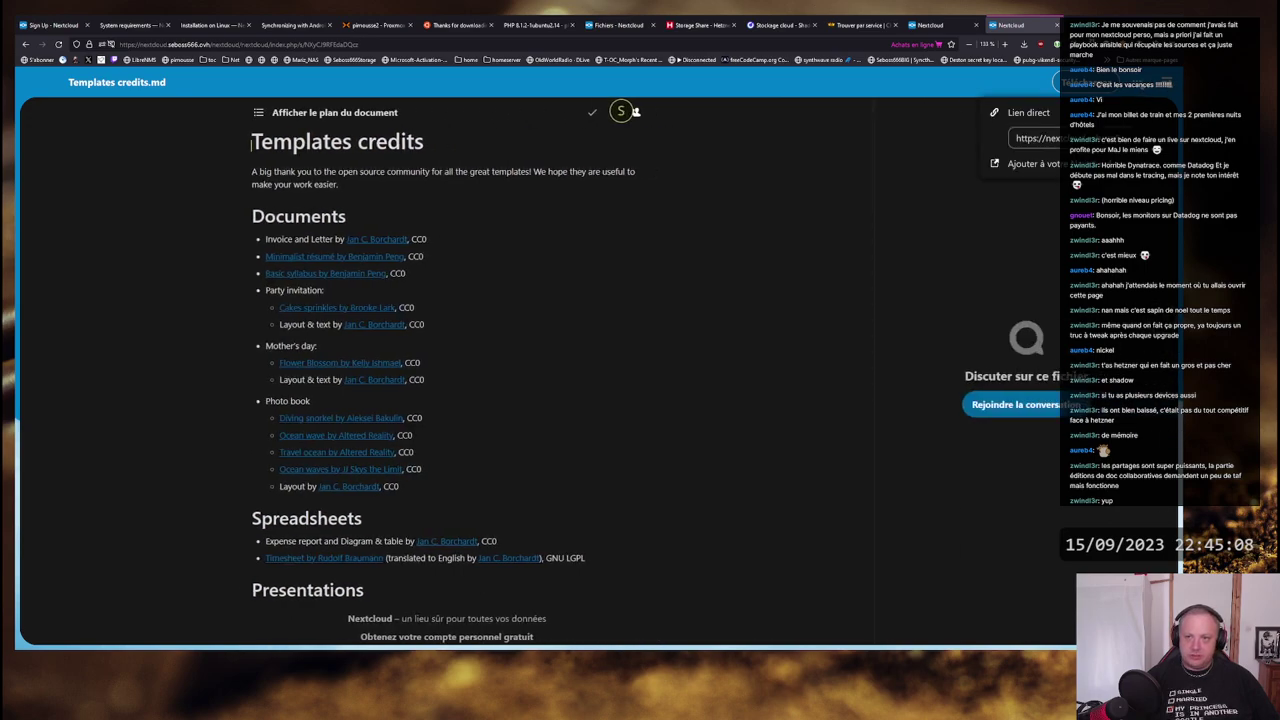
scroll(363, 538, down, 3)
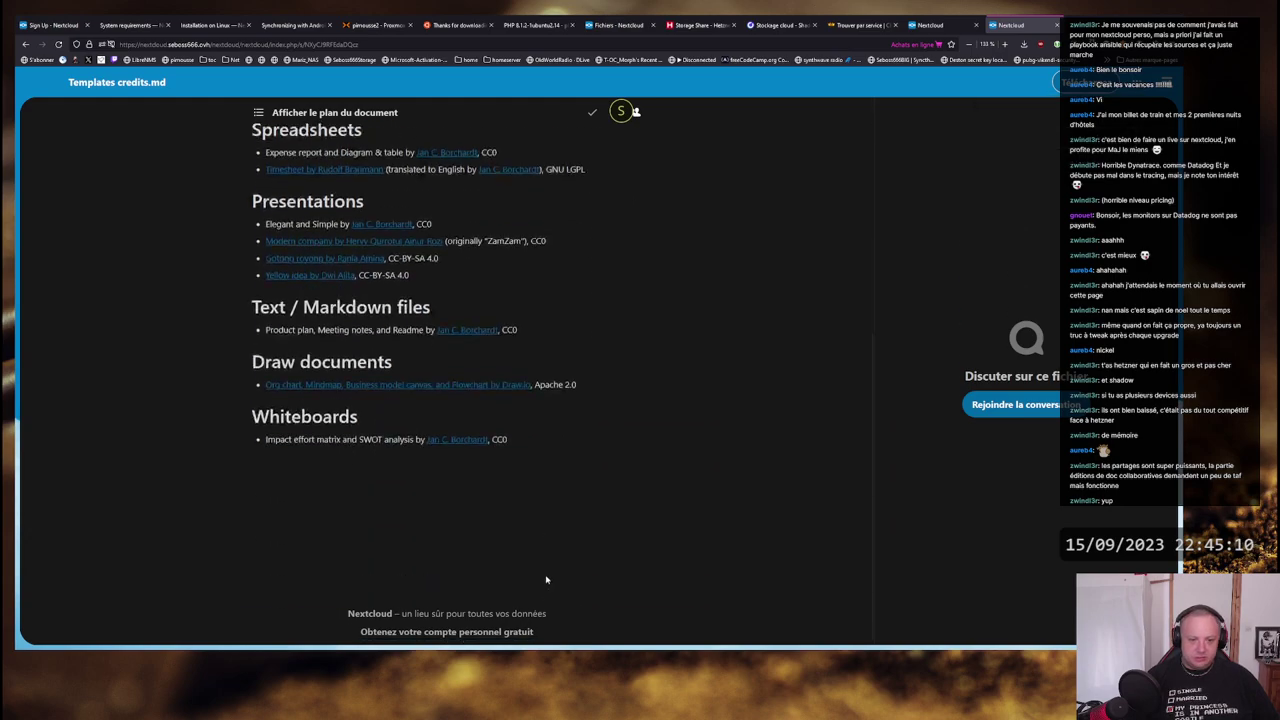
scroll(363, 538, up, 3)
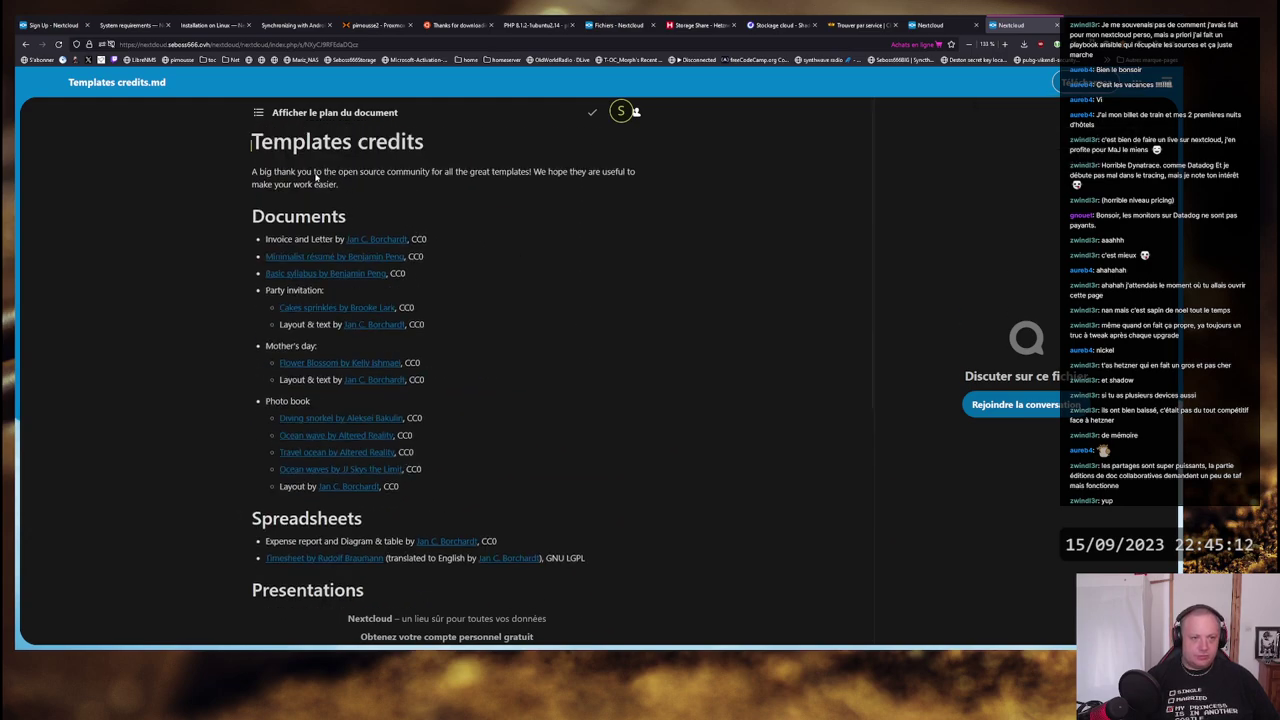
- Check the Nextcloud Manual.pdf tab, then return to the Templates credits.md editor tab
click(929, 26)
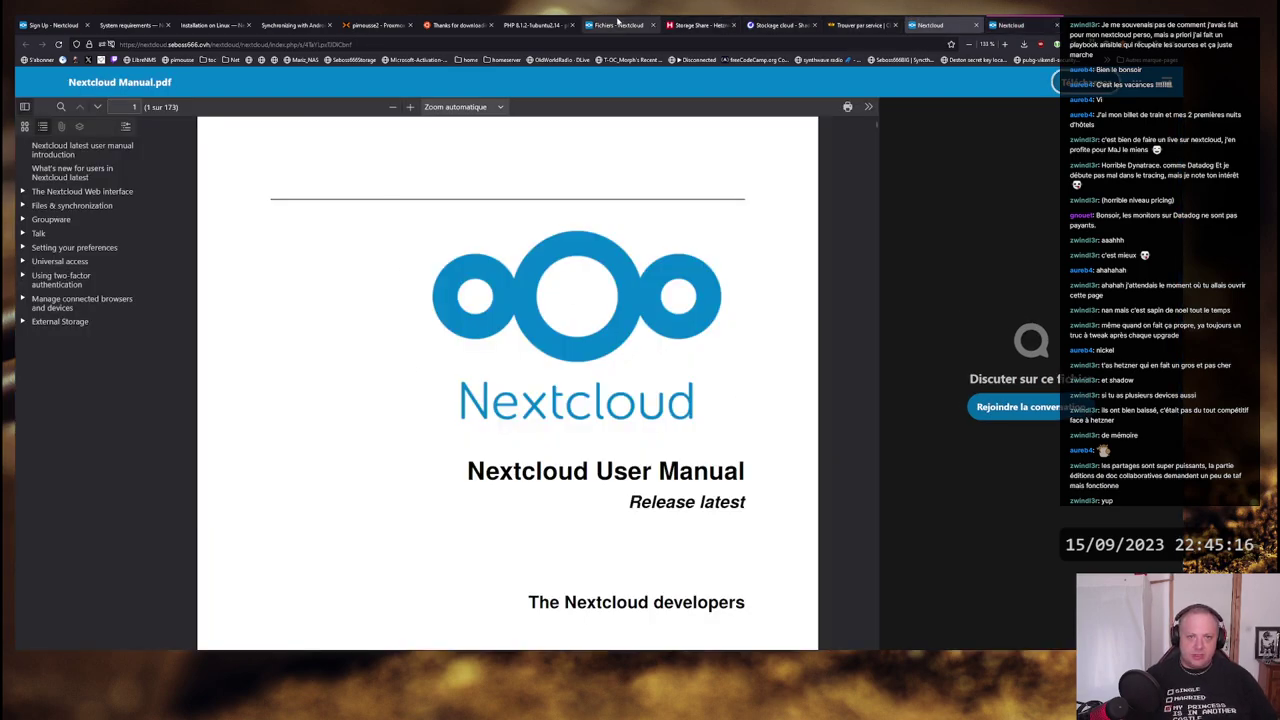
click(617, 22)
scroll(469, 244, down, 5)
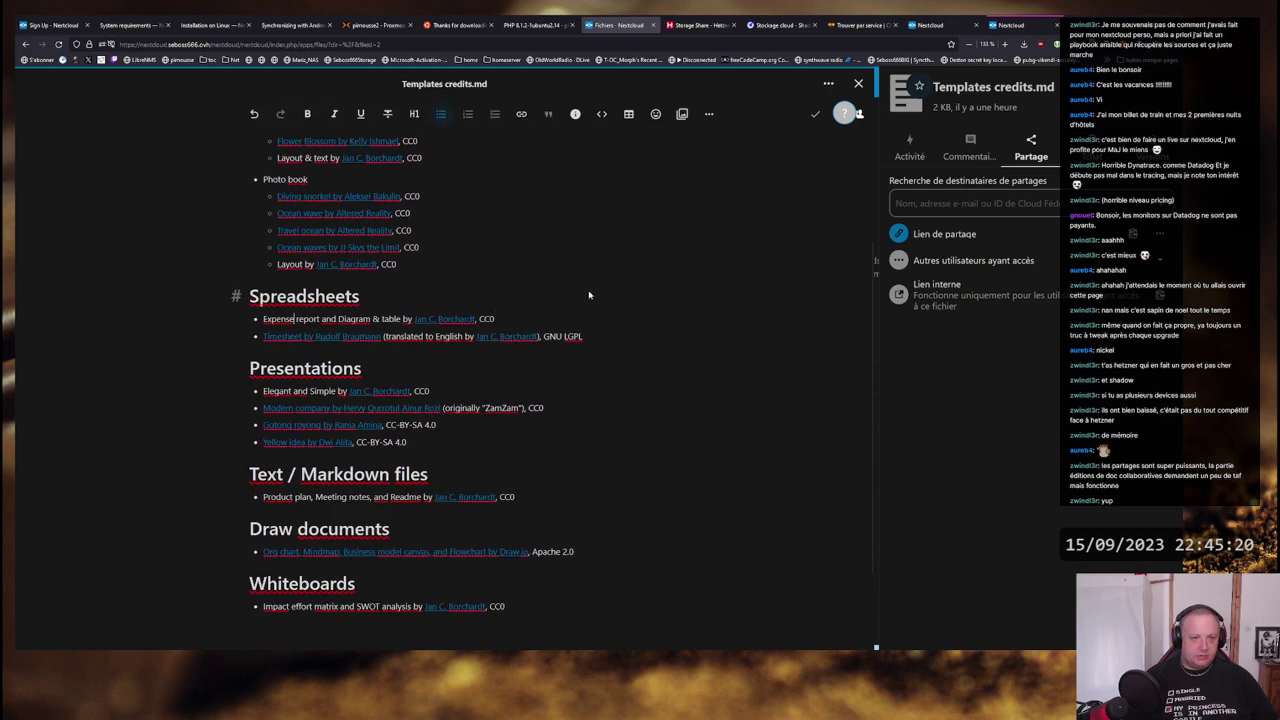
- Edit the H1 heading to read 'Templates credit cards' and check it on the share tab
scroll(600, 320, down, 2)
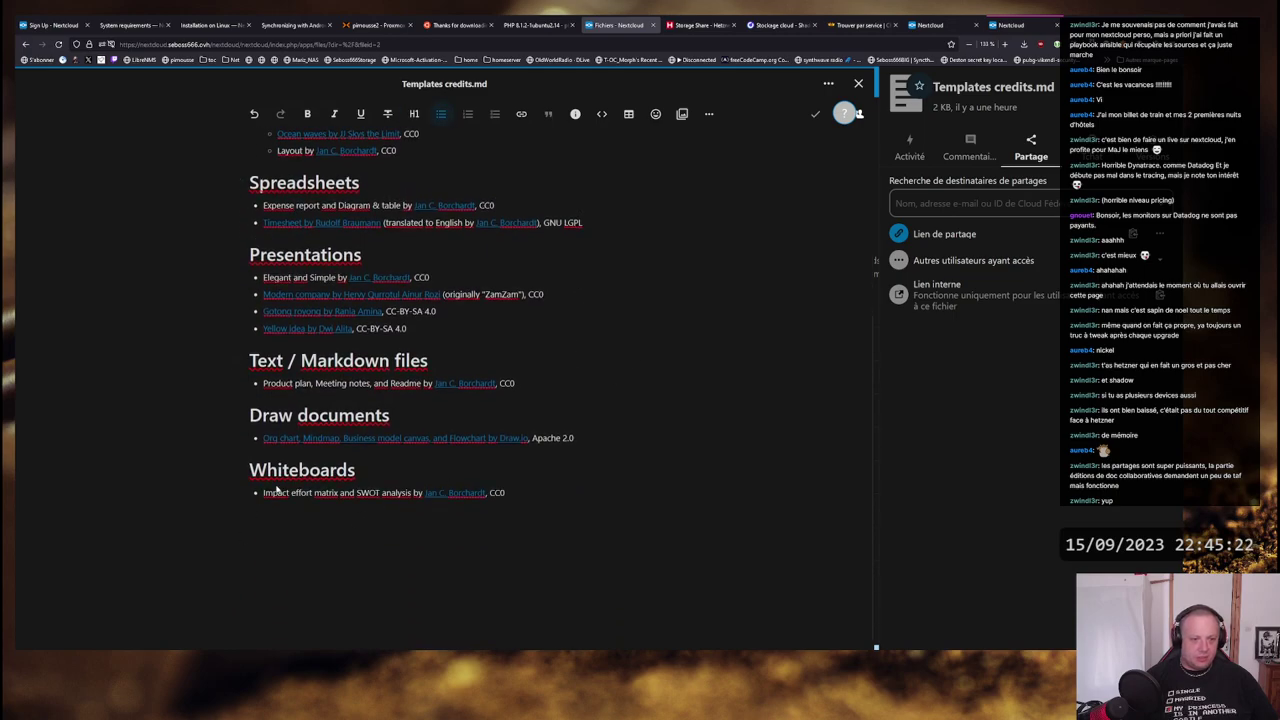
scroll(500, 390, up, 5)
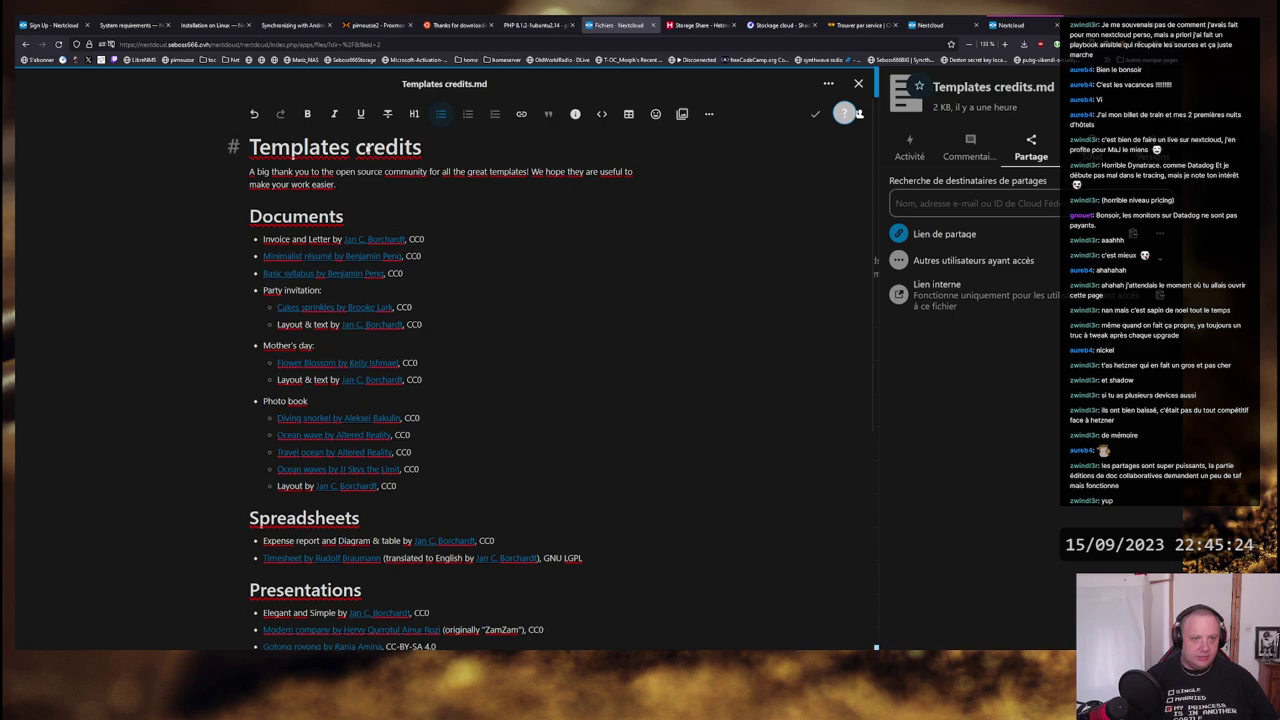
click(368, 148)
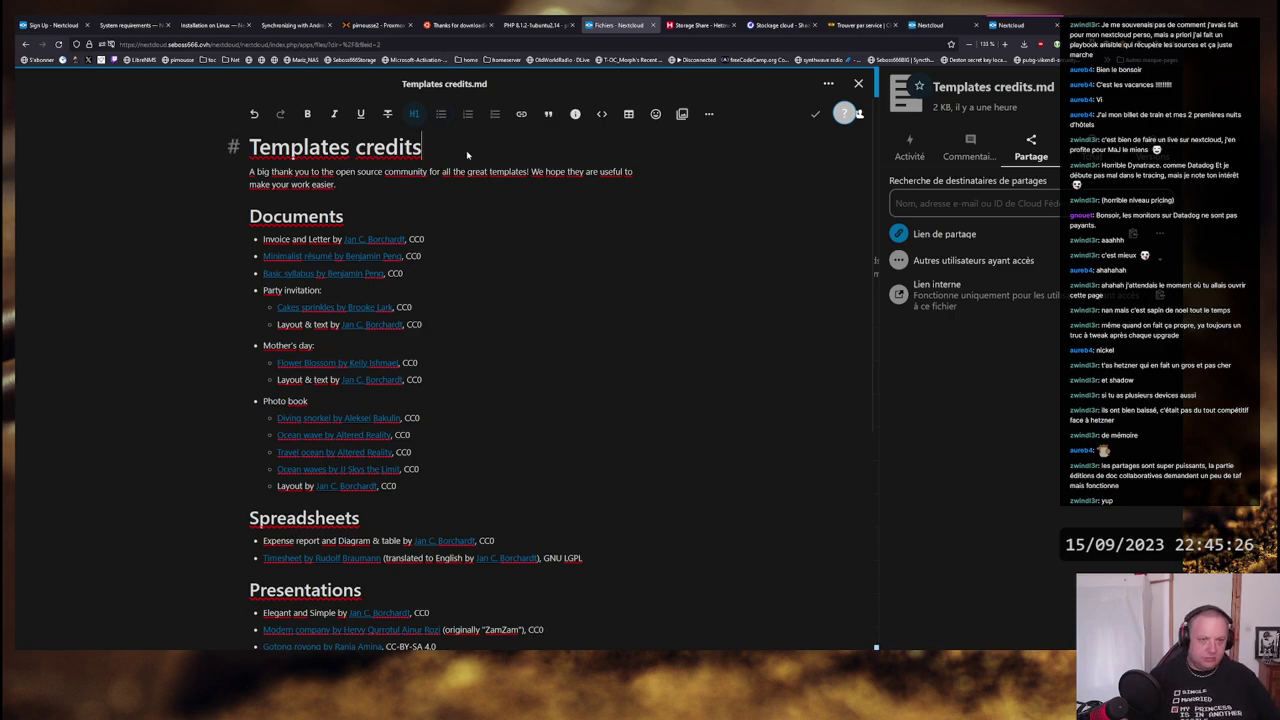
key(BackSpace)
text(cards)
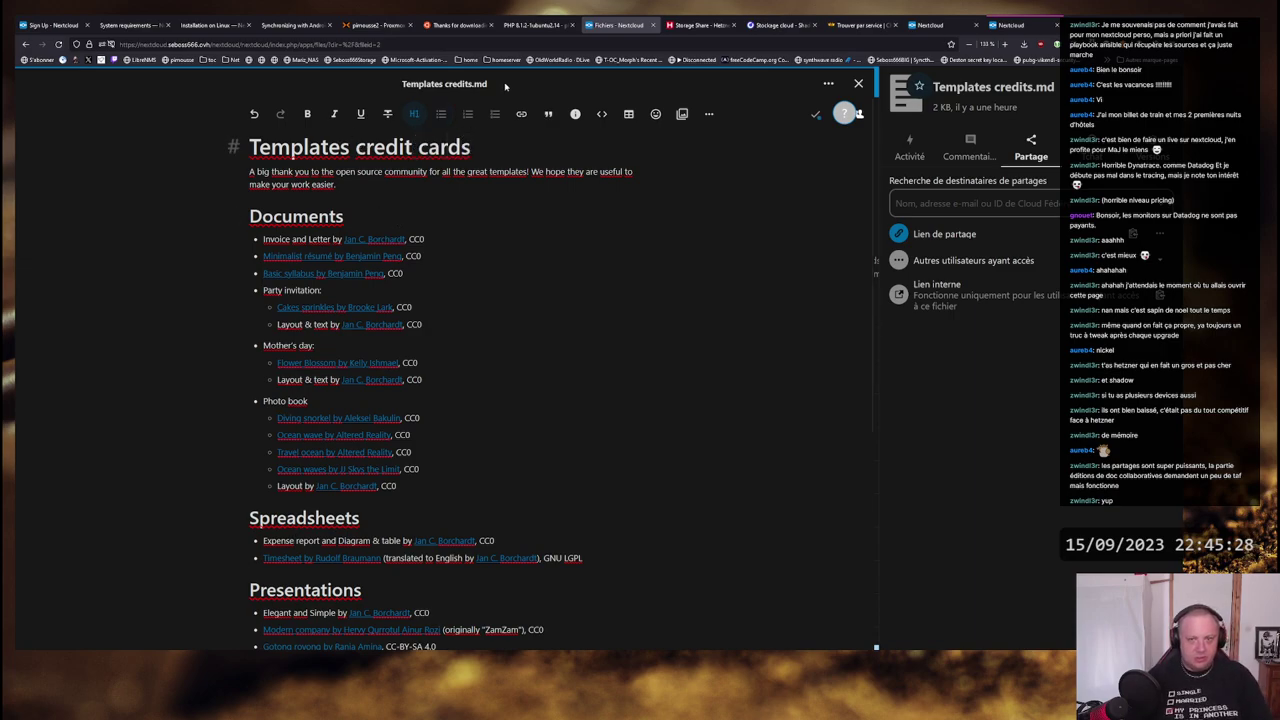
click(1020, 25)
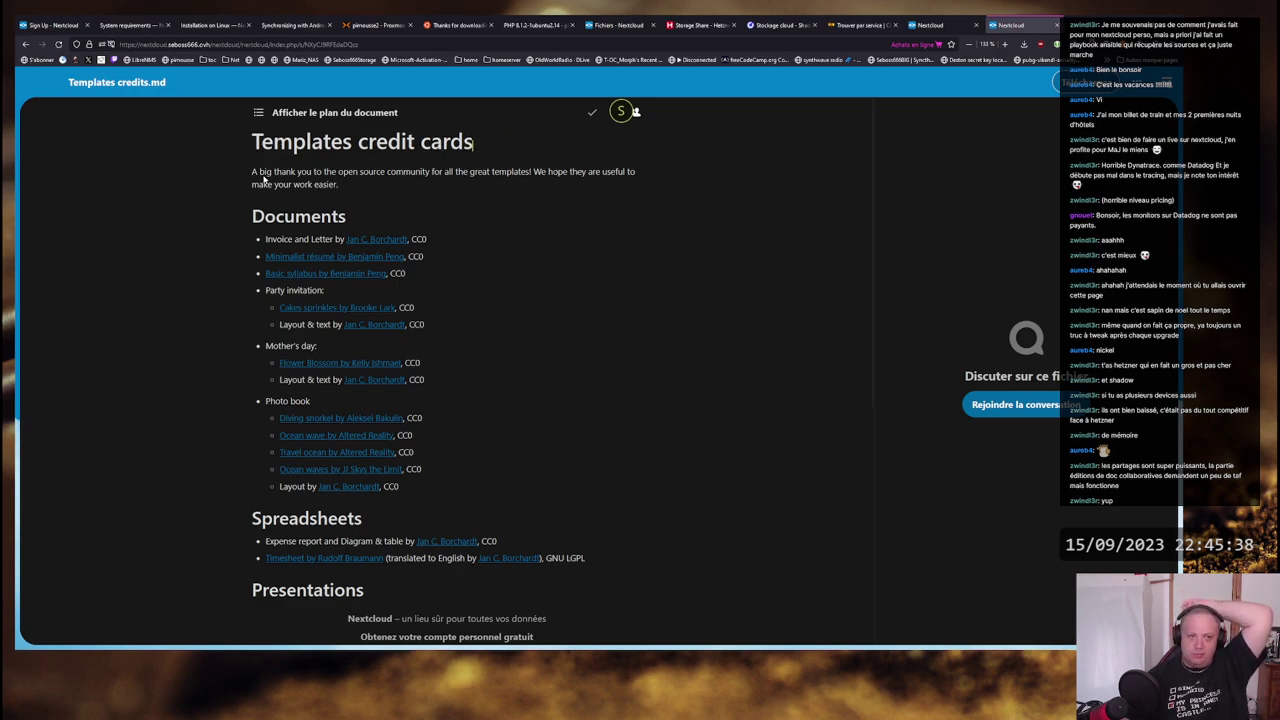
- Close the Shadow, Storage Share and CHATONS browser tabs
click(930, 25)
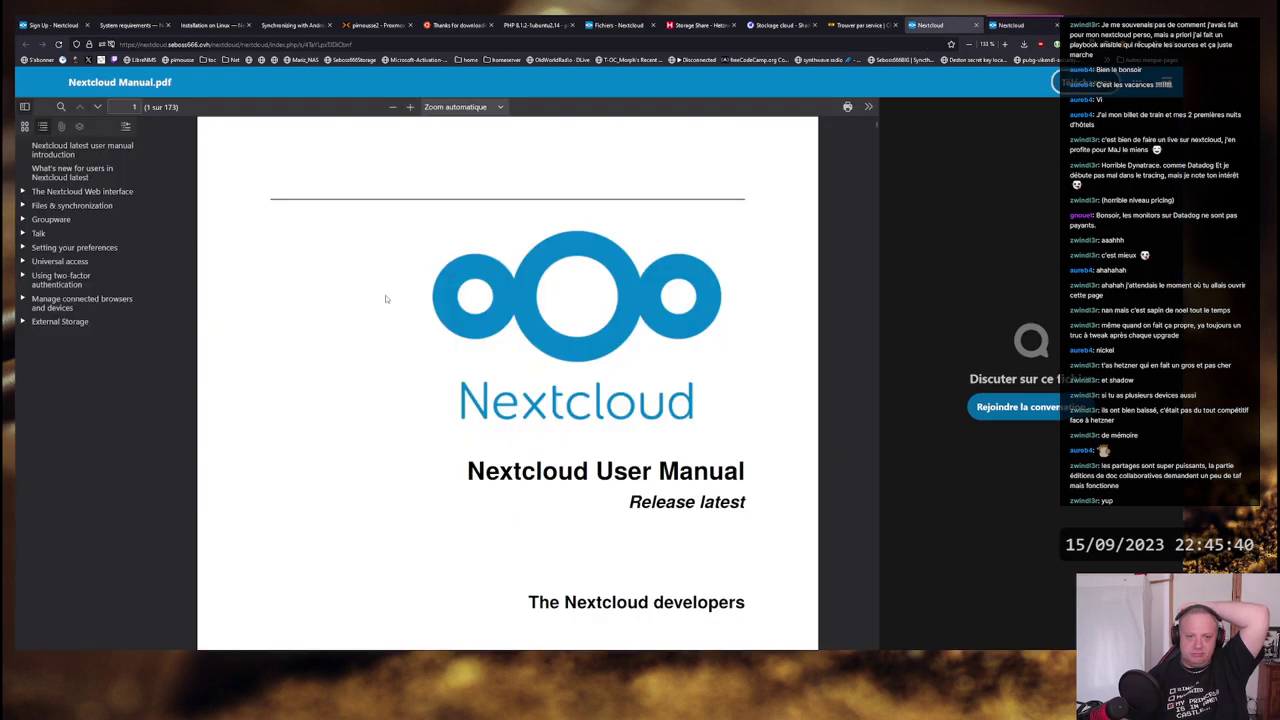
click(767, 28)
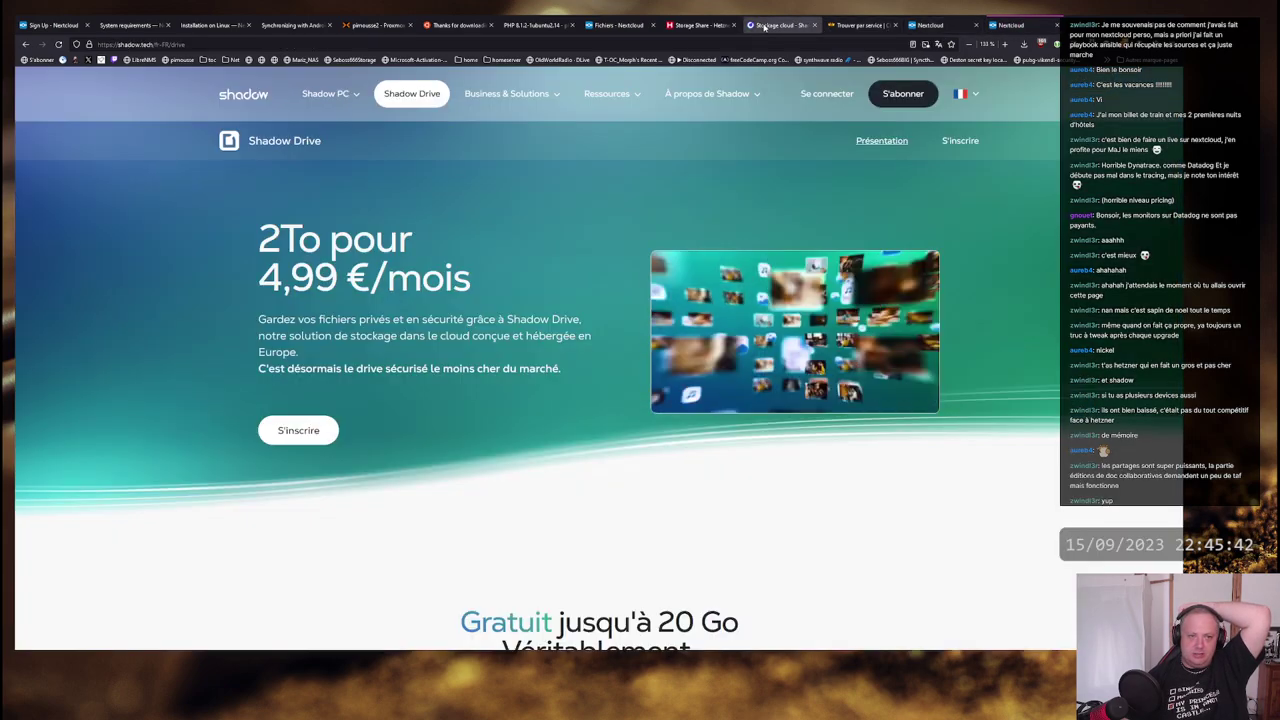
middle_click(767, 30)
middle_click(690, 28)
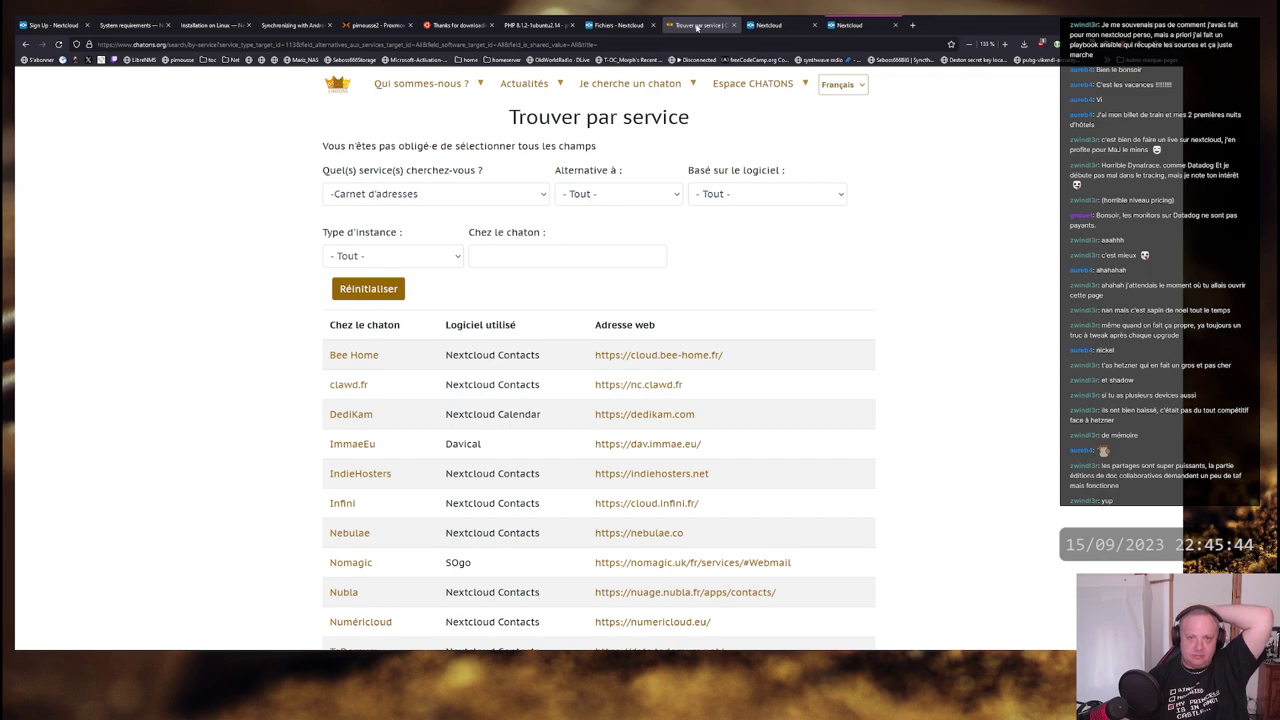
middle_click(697, 28)
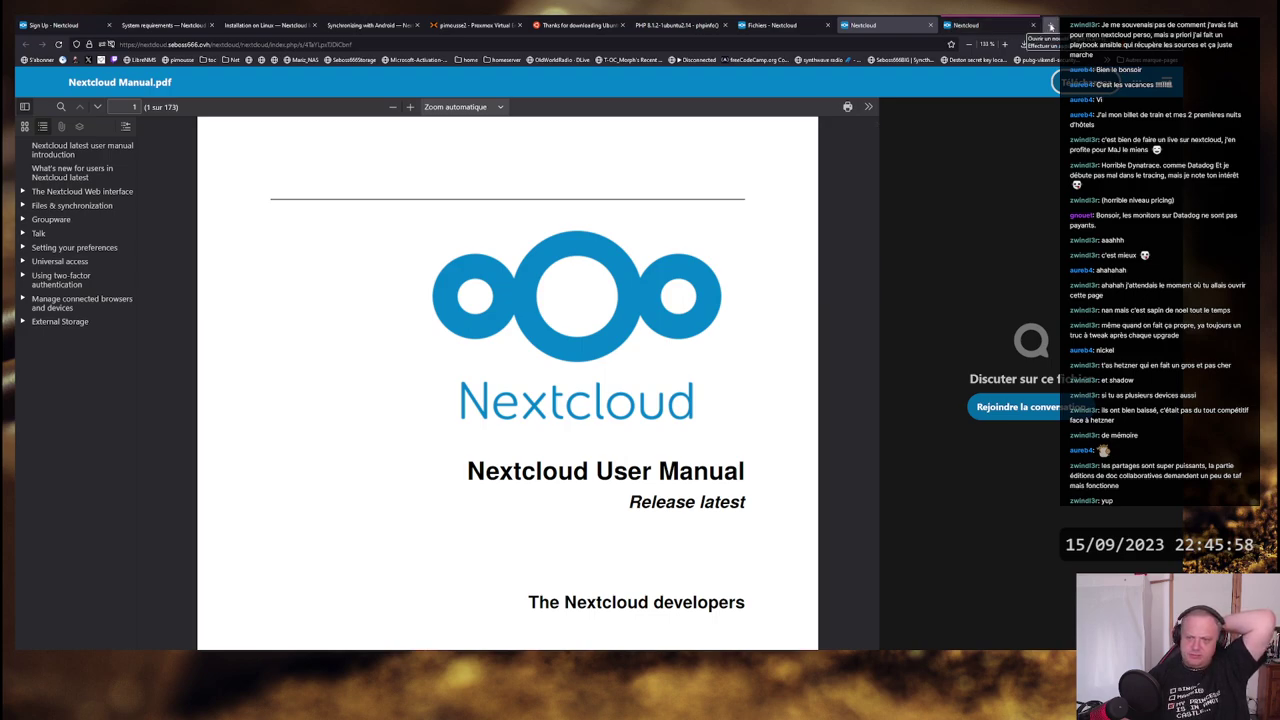
- Search the web for 'infomaniak' in a new tab
click(1050, 25)
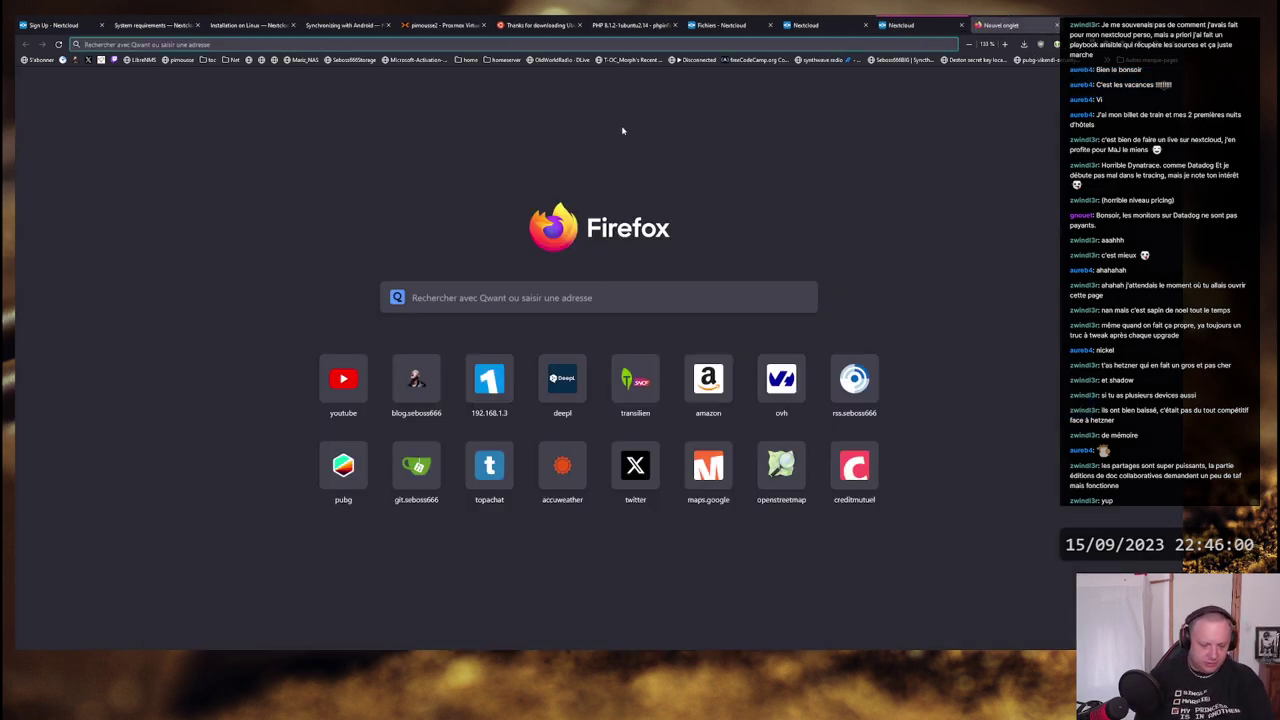
text(infomaniak)
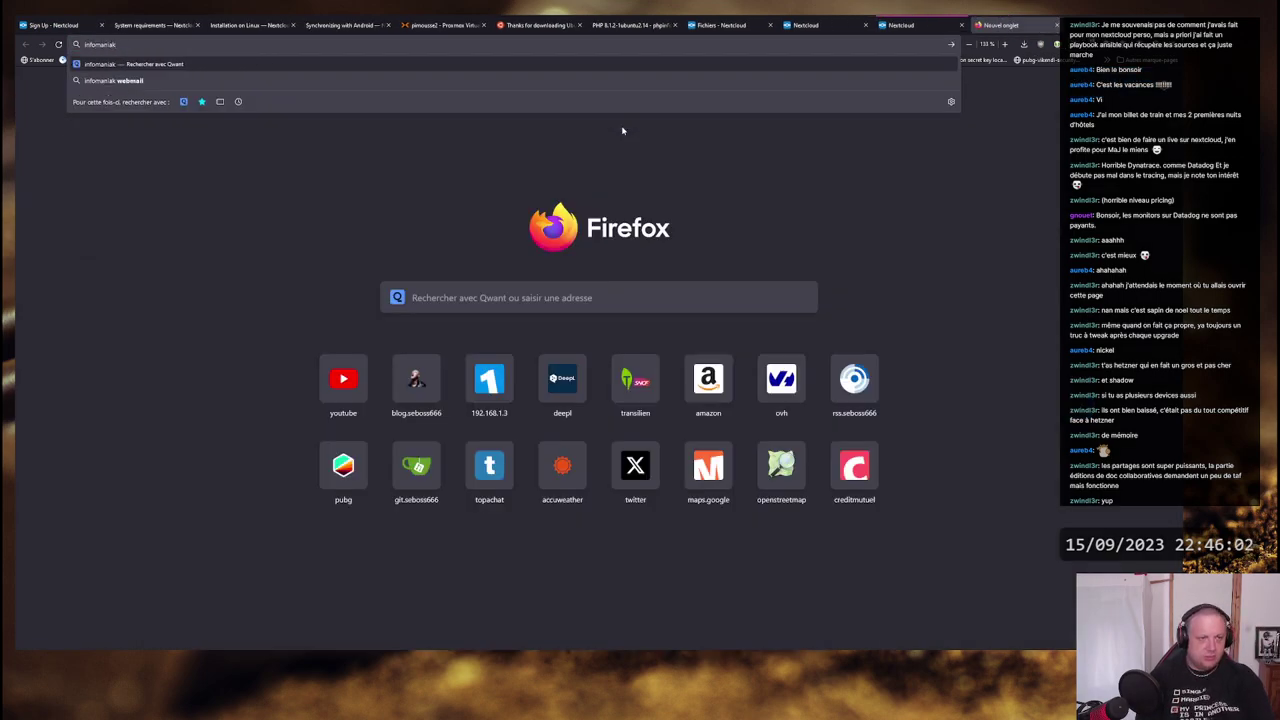
key(Return)
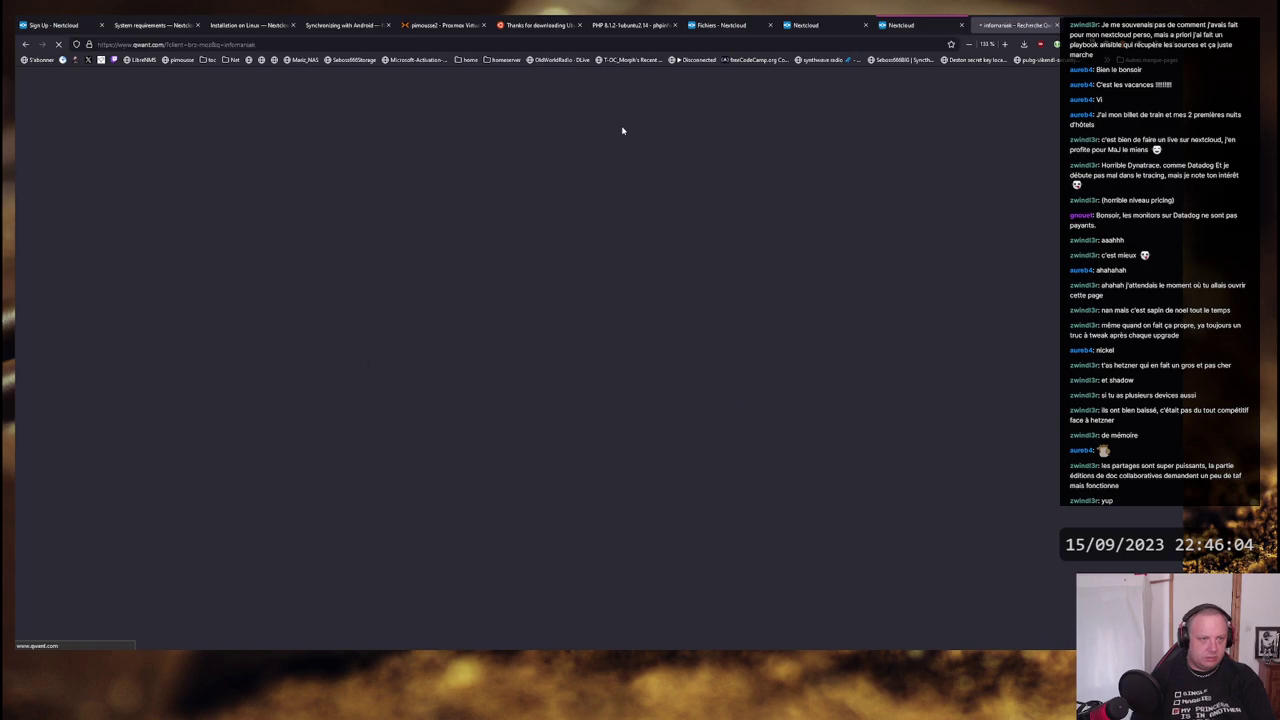
- Open infomaniak.com, refuse all cookies, and go to the kSuite page via Produits
click(216, 183)
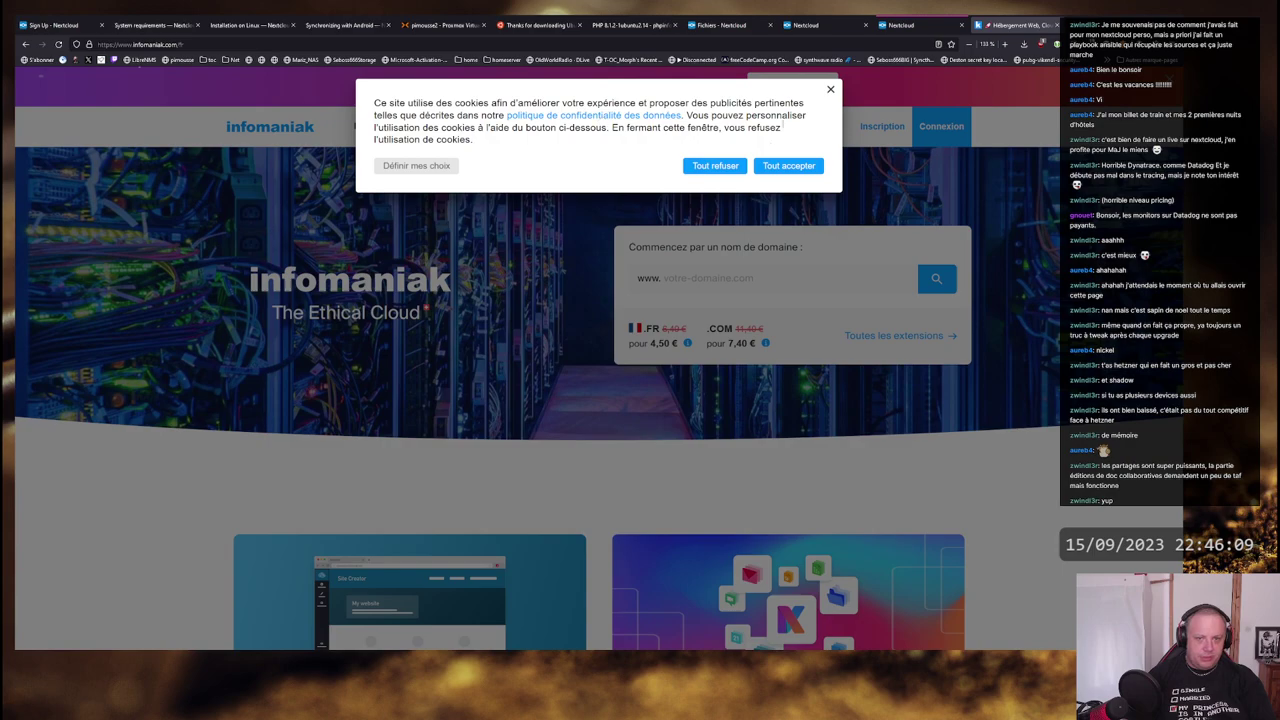
click(715, 165)
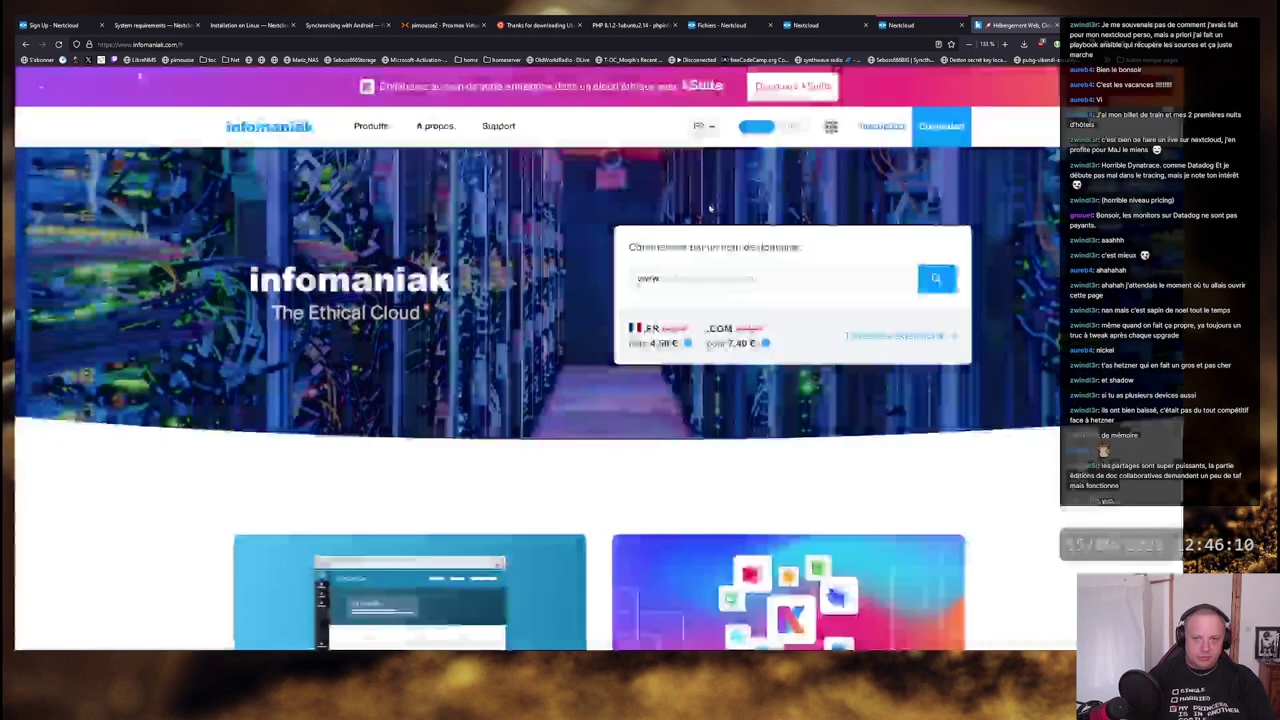
click(371, 126)
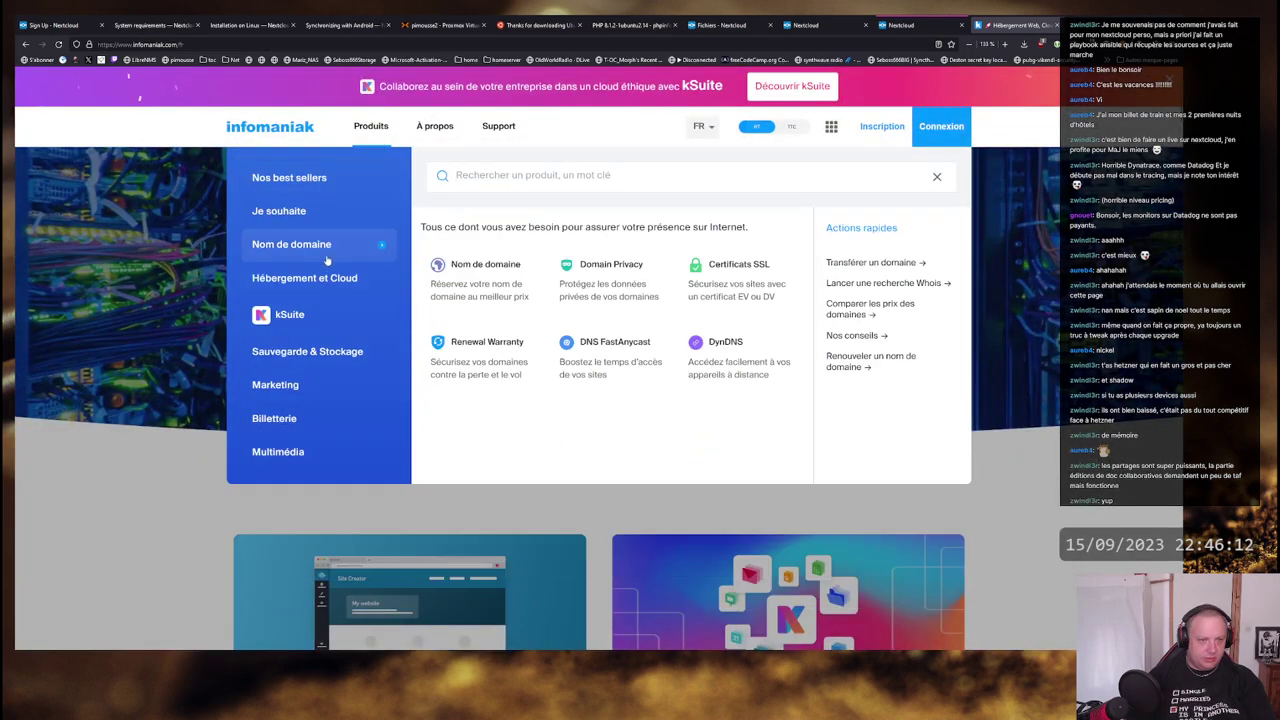
mouse_move(329, 283)
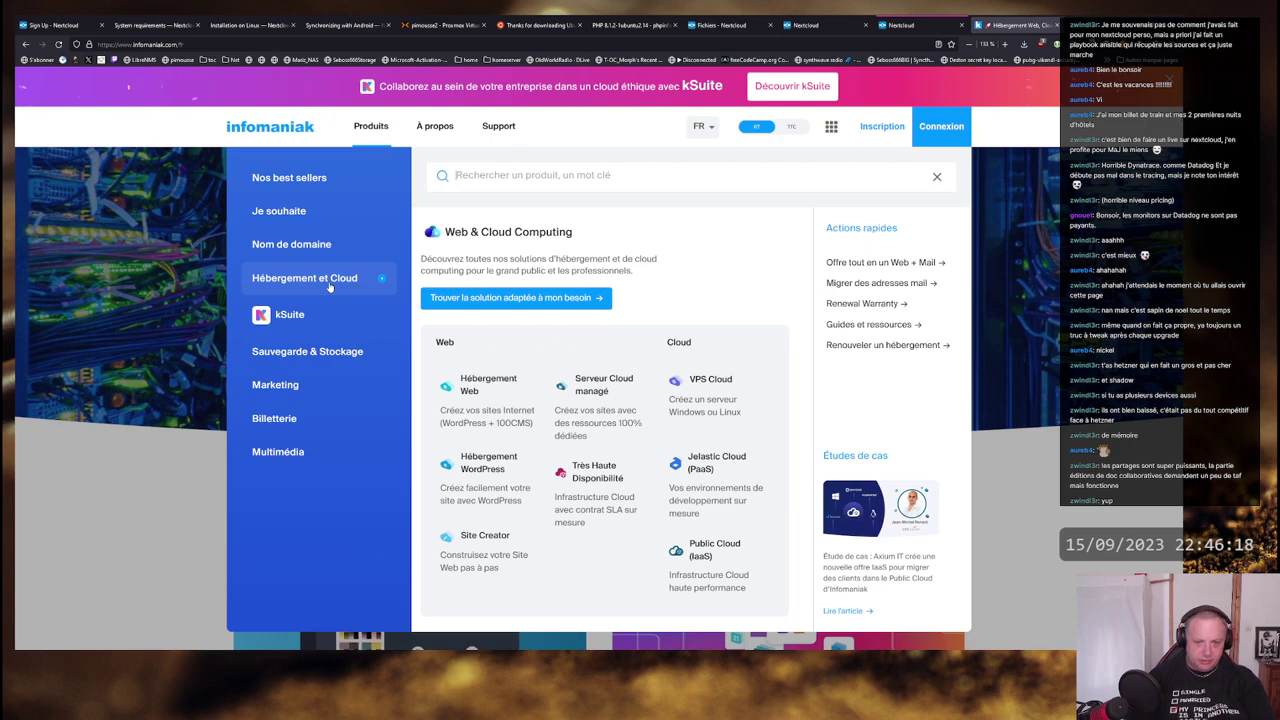
mouse_move(310, 315)
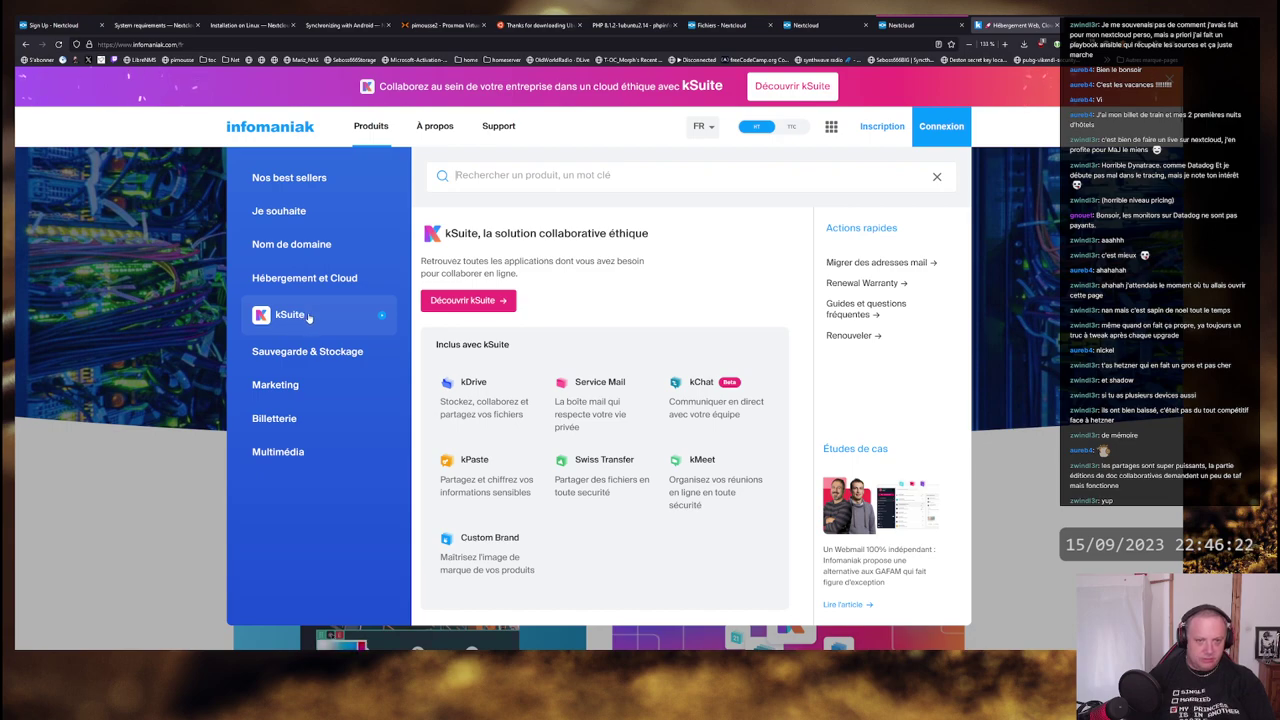
click(448, 306)
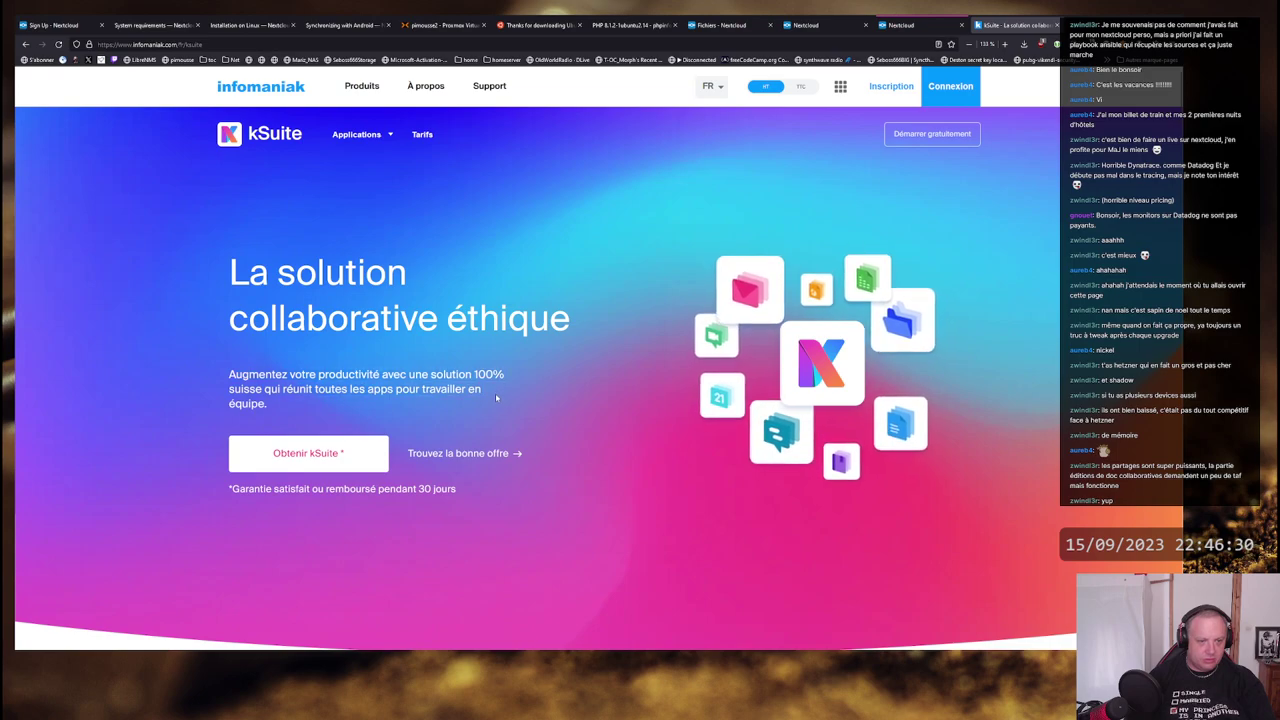
scroll(463, 370, down, 1)
scroll(463, 370, down, 6)
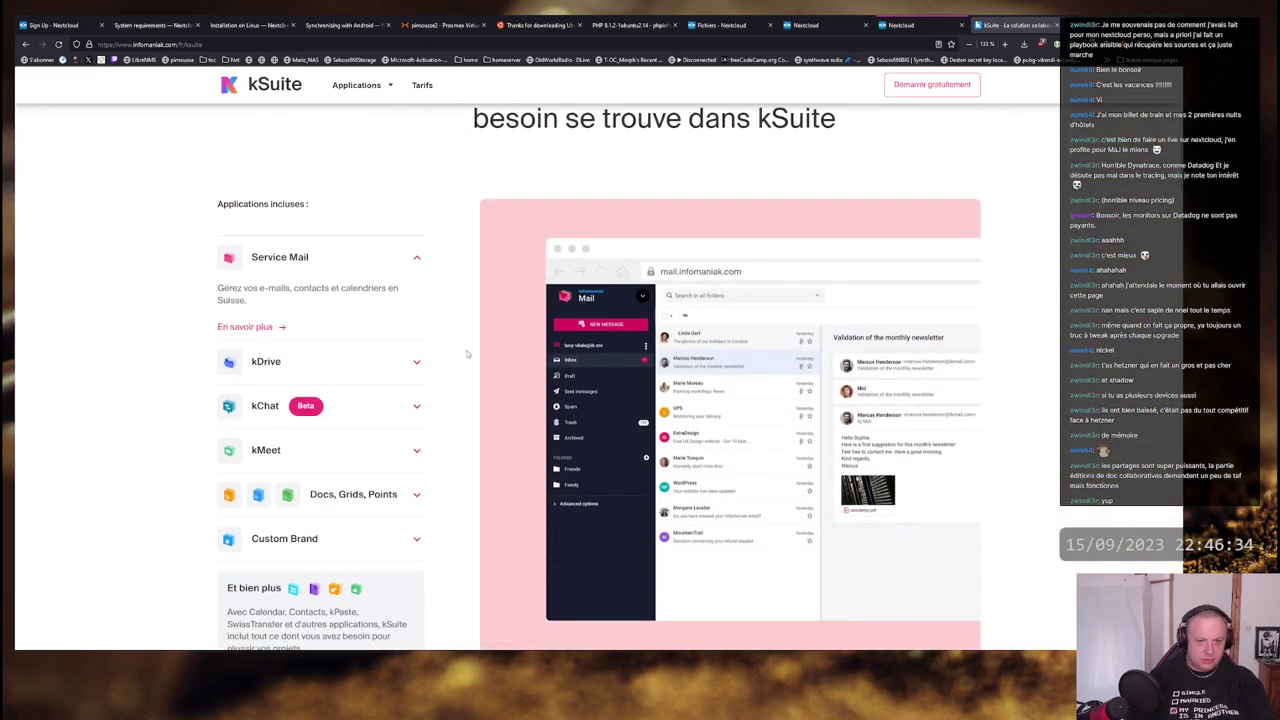
scroll(466, 353, down, 2)
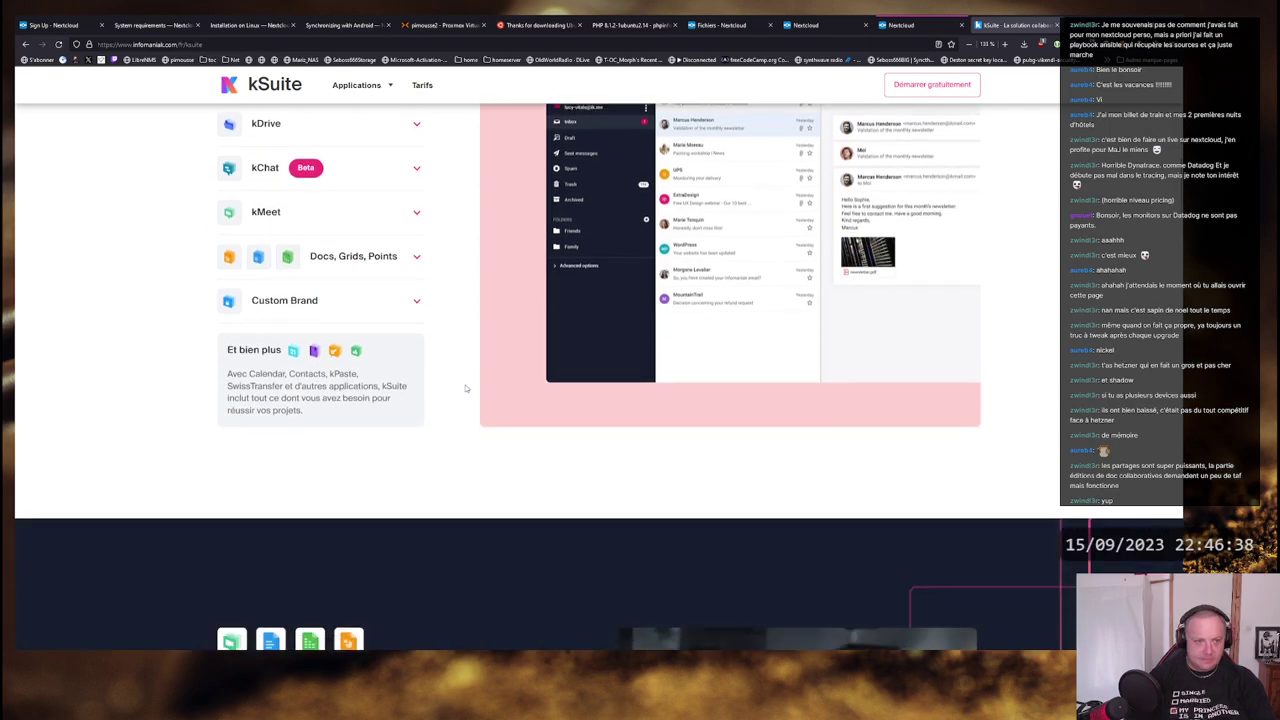
scroll(465, 388, up, 3)
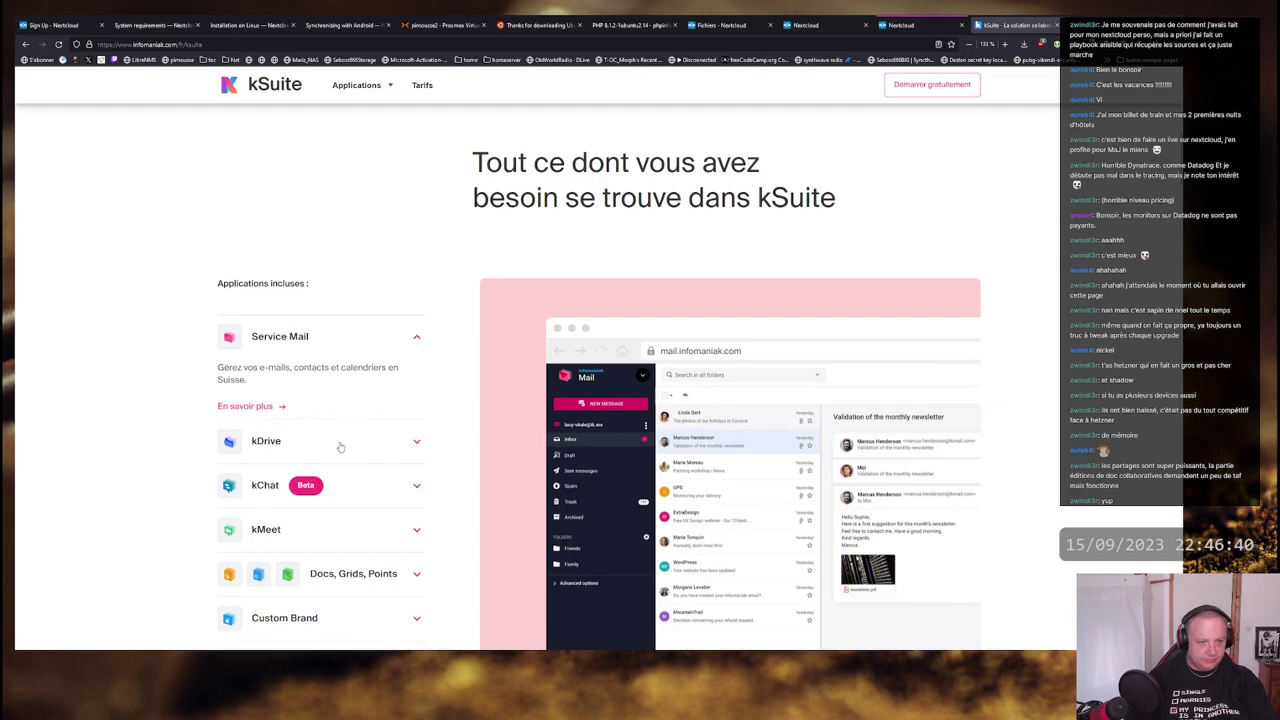
click(340, 446)
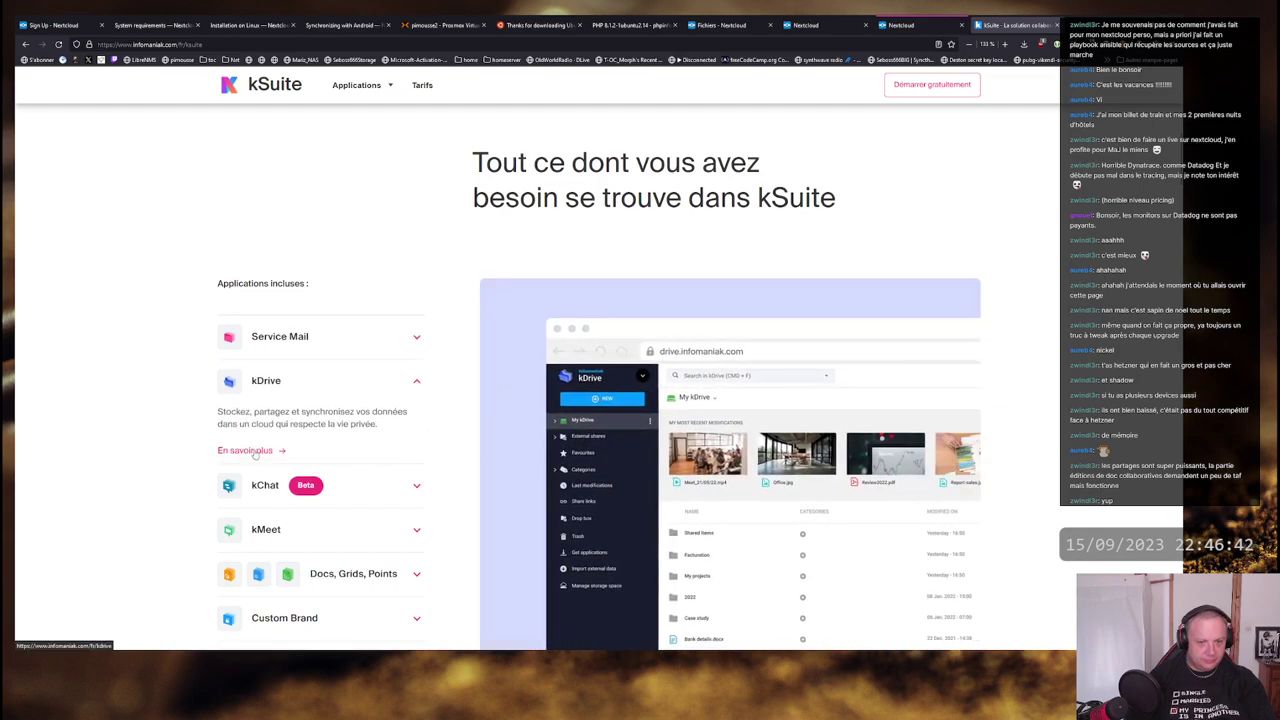
click(256, 452)
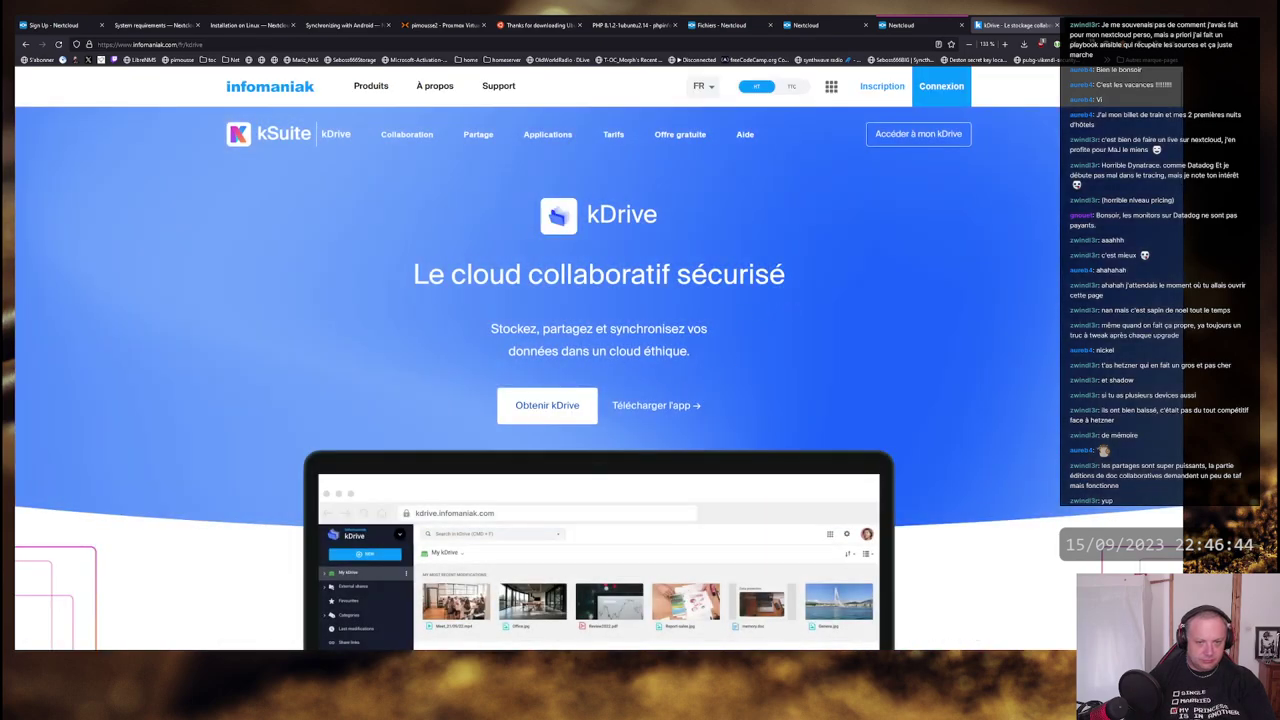
scroll(855, 291, down, 10)
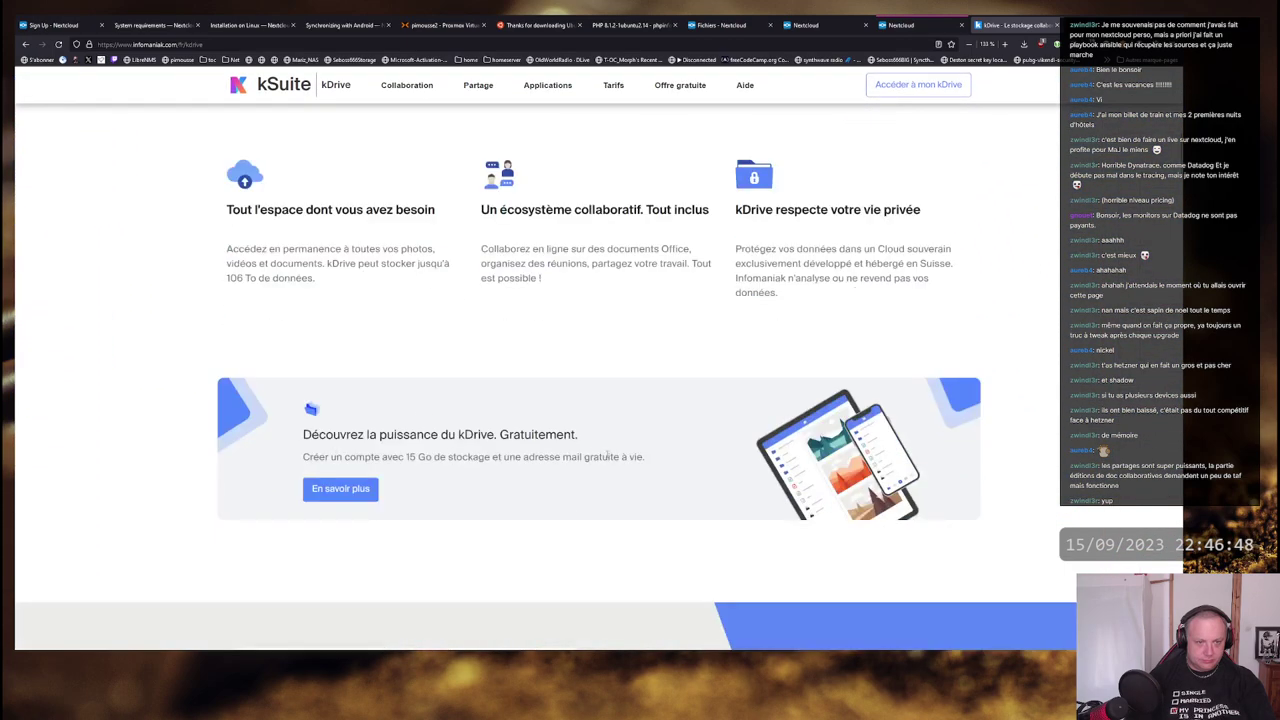
scroll(666, 305, down, 5)
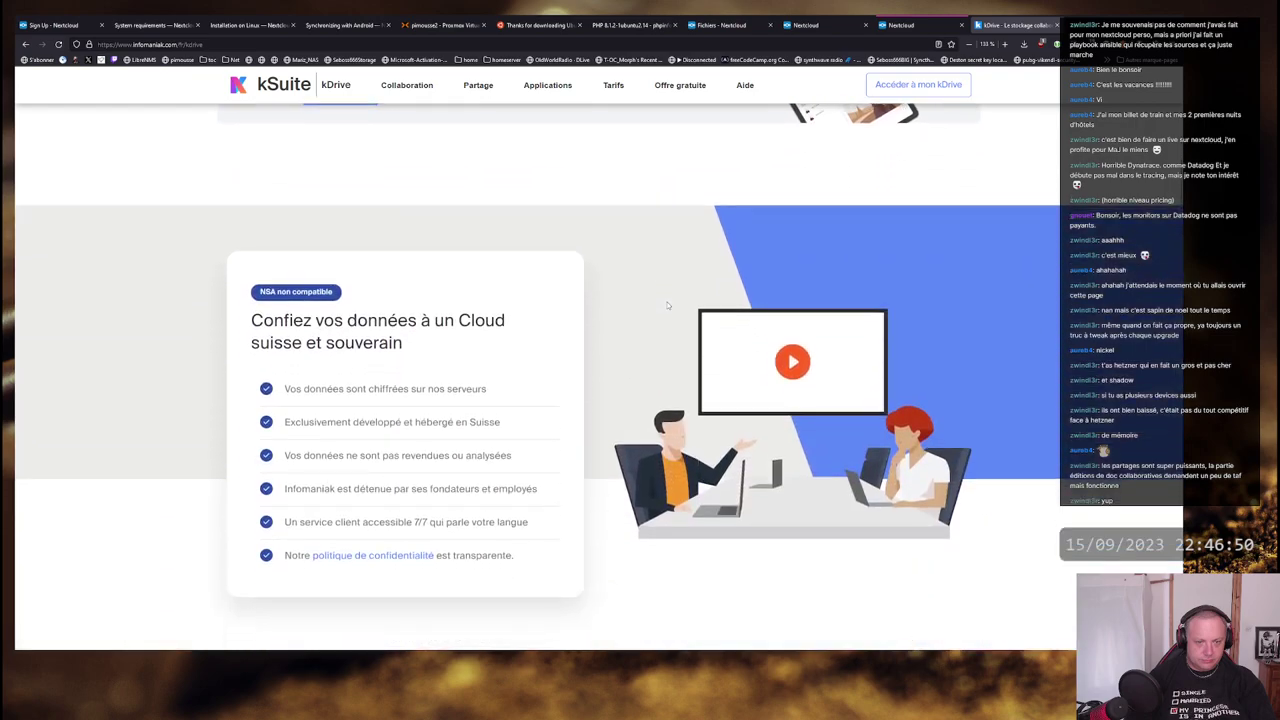
scroll(608, 290, down, 4)
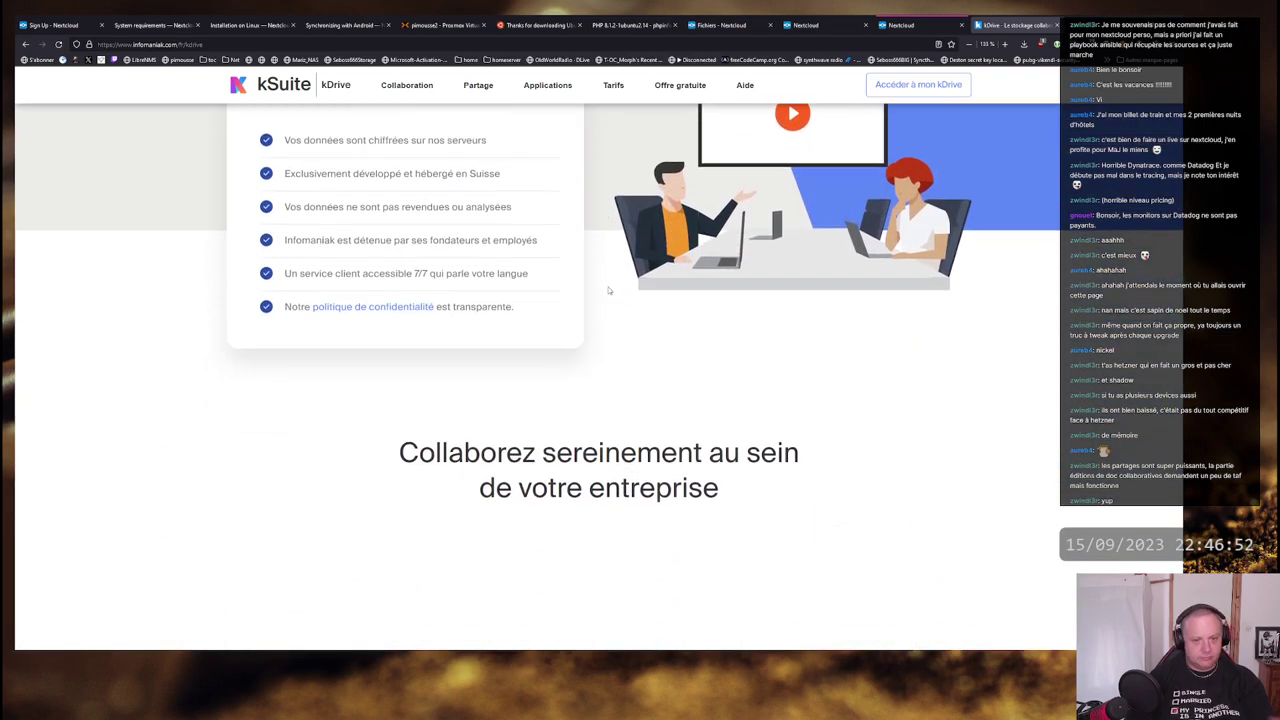
scroll(608, 290, down, 3)
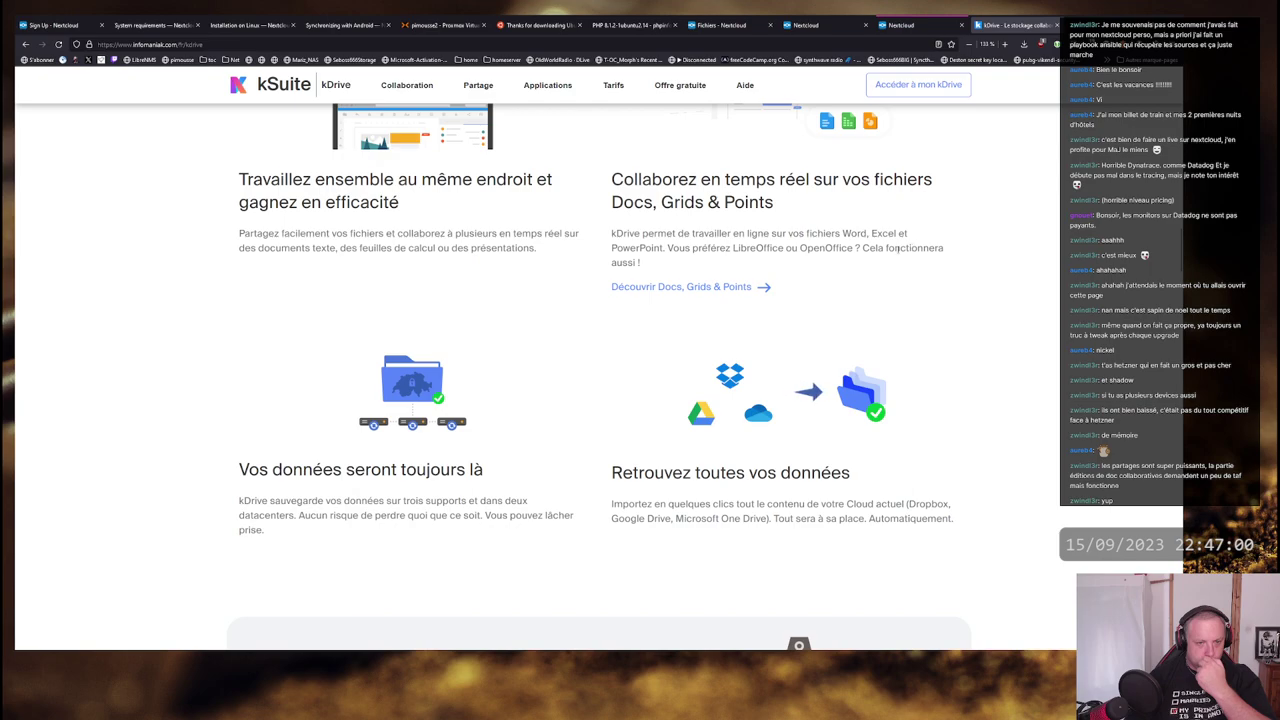
scroll(659, 262, down, 4)
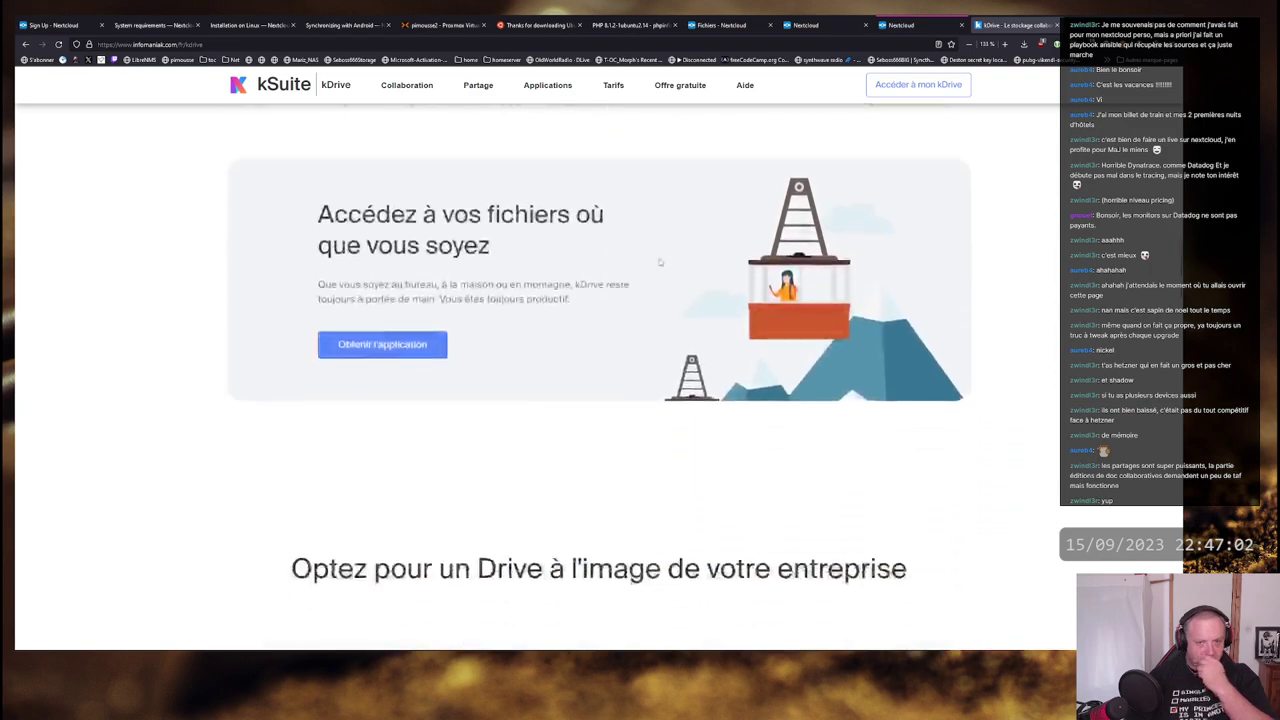
scroll(589, 268, down, 3)
scroll(589, 268, down, 1)
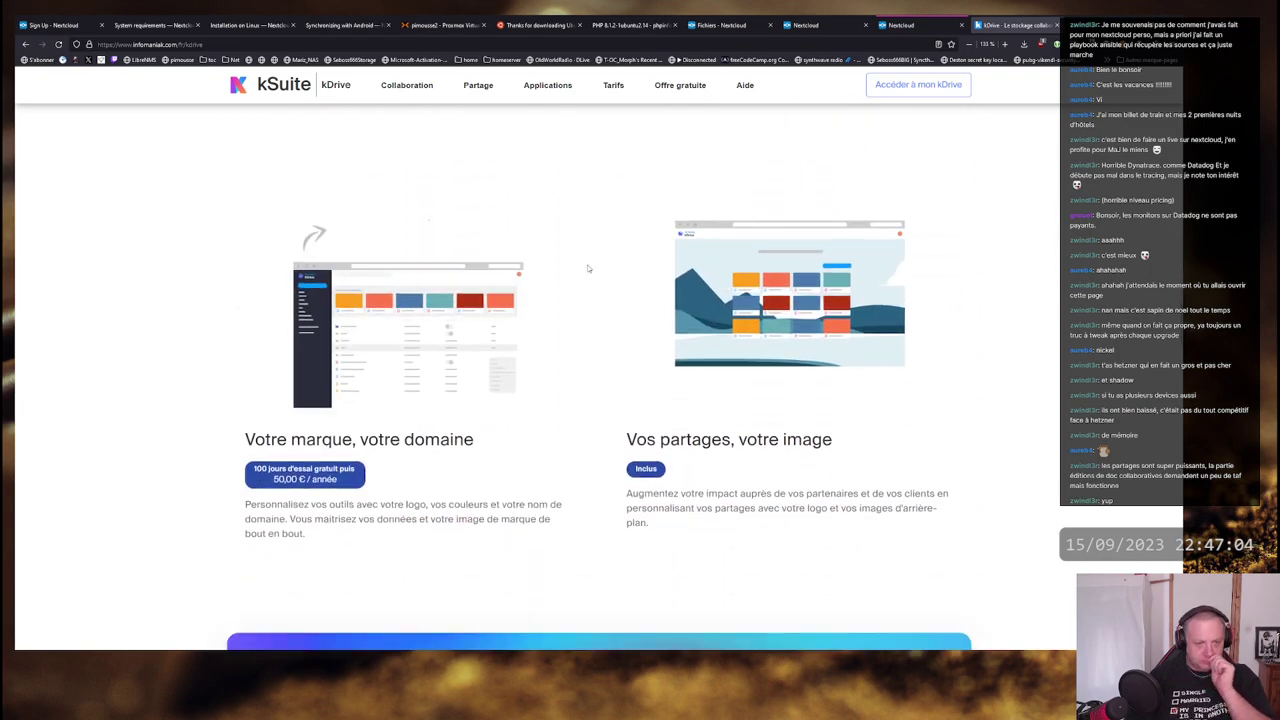
scroll(589, 268, down, 2)
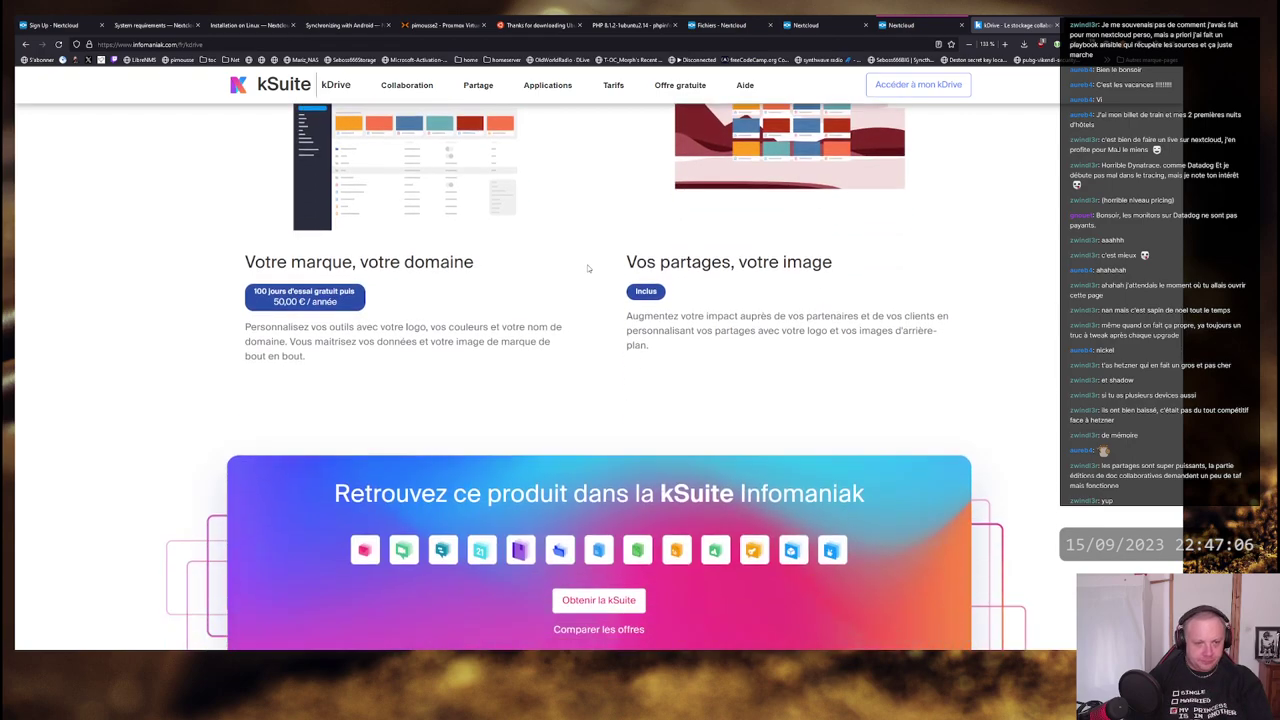
scroll(589, 268, down, 2)
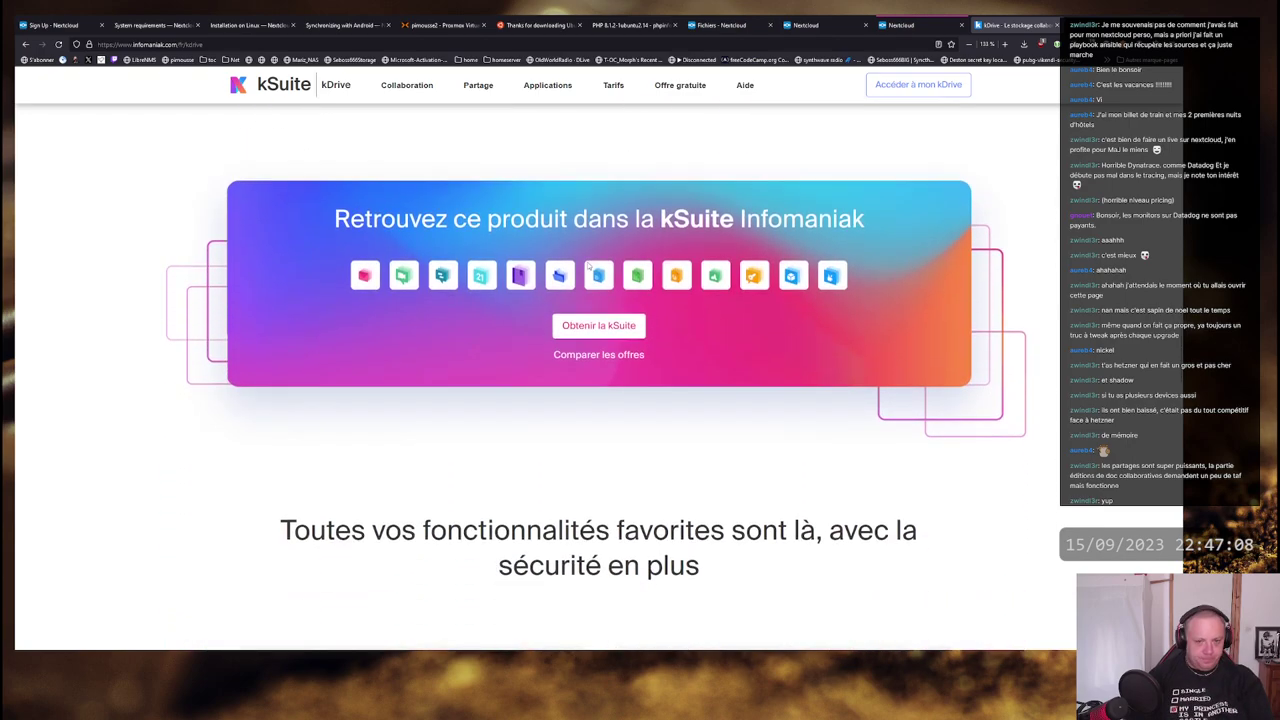
scroll(589, 263, down, 7)
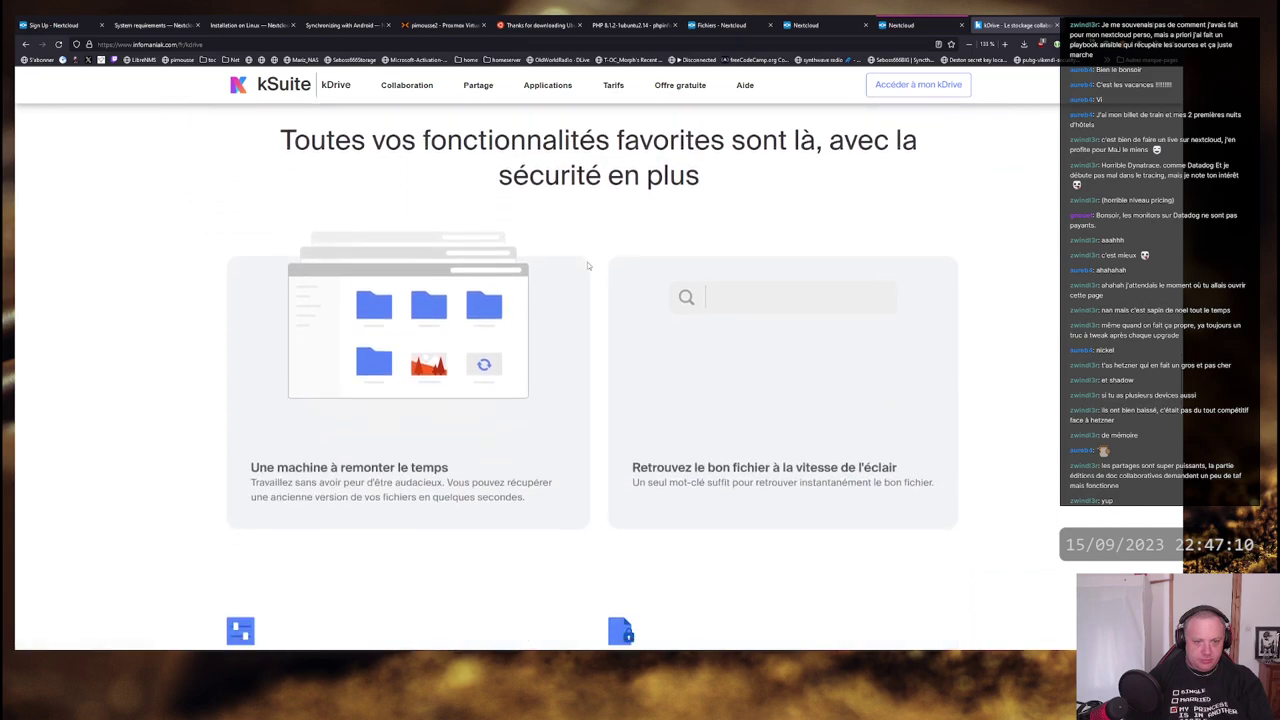
scroll(600, 263, down, 5)
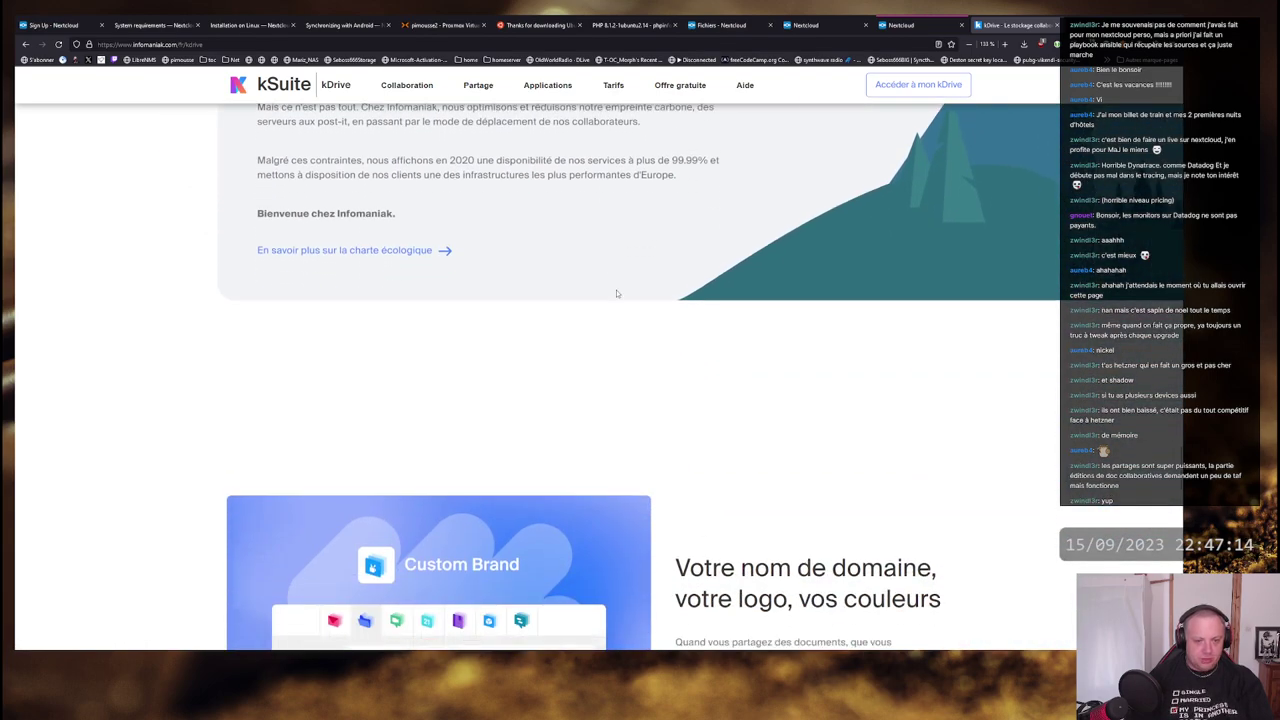
scroll(607, 258, down, 12)
scroll(594, 284, up, 20)
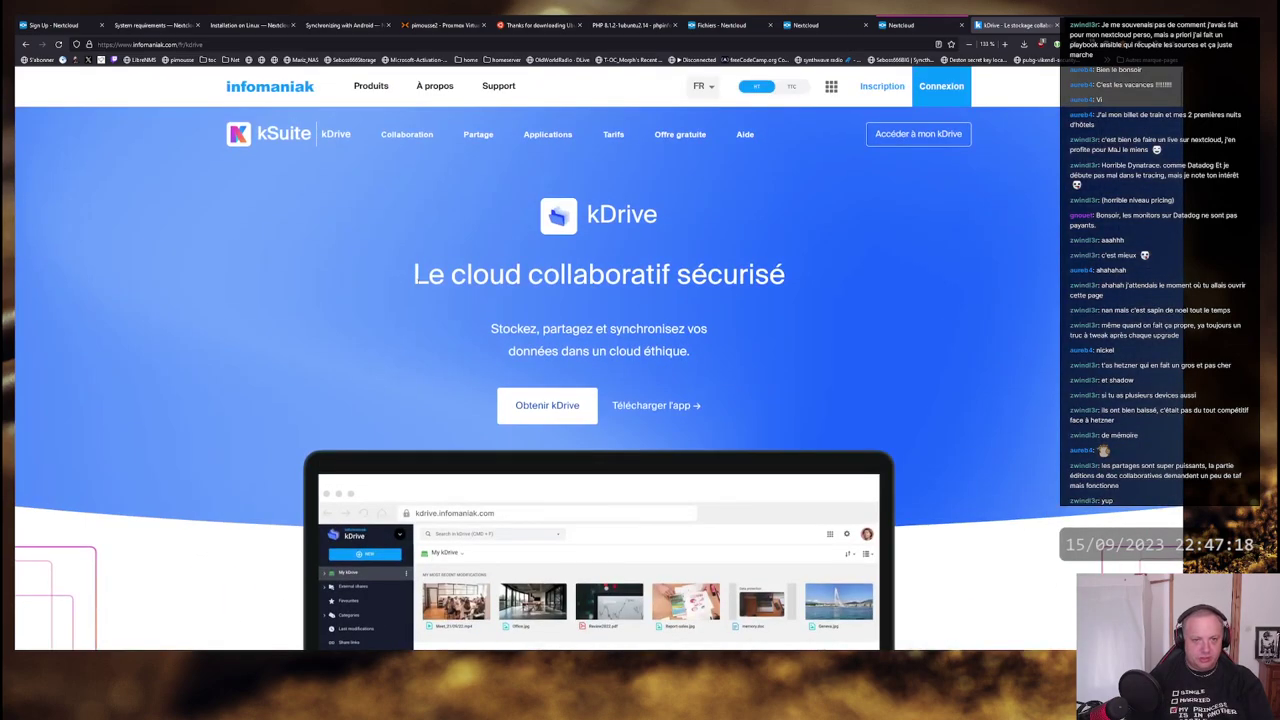
drag(413, 276, 690, 276)
click(690, 276)
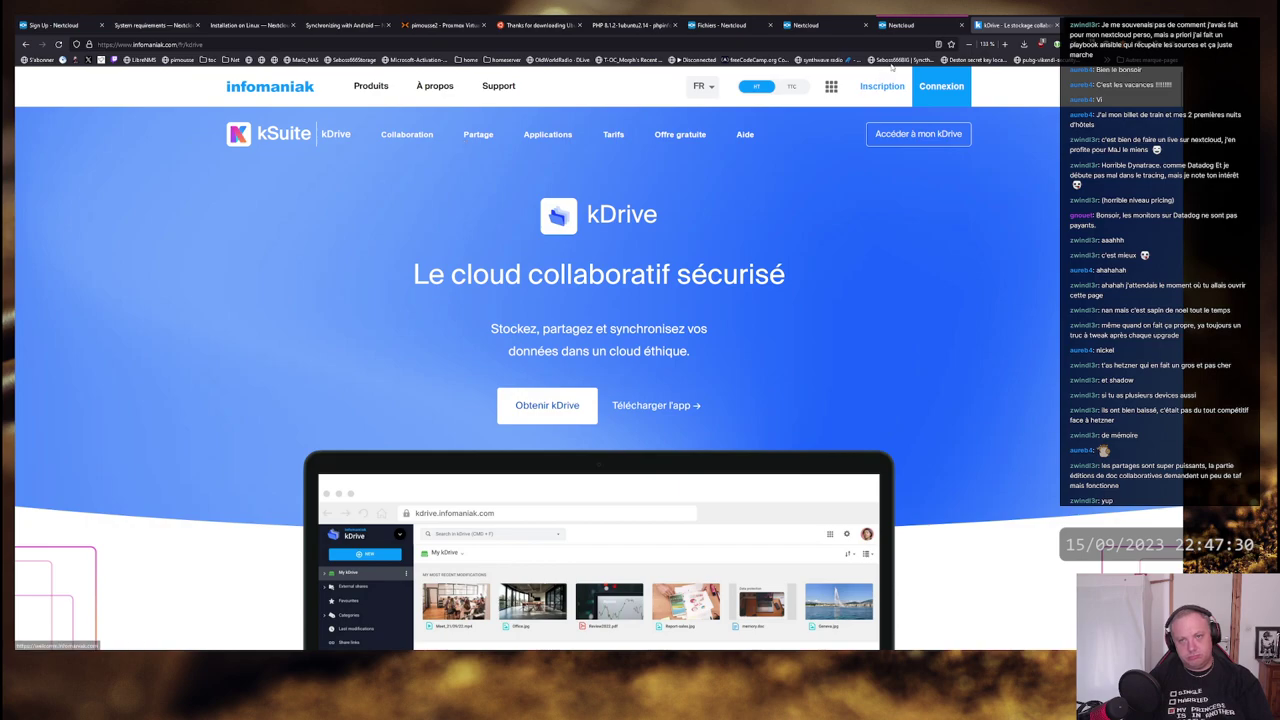
- Close the kDrive page, the Templates credit cards document and the Nextcloud Manual PDF tabs
middle_click(1017, 27)
click(984, 27)
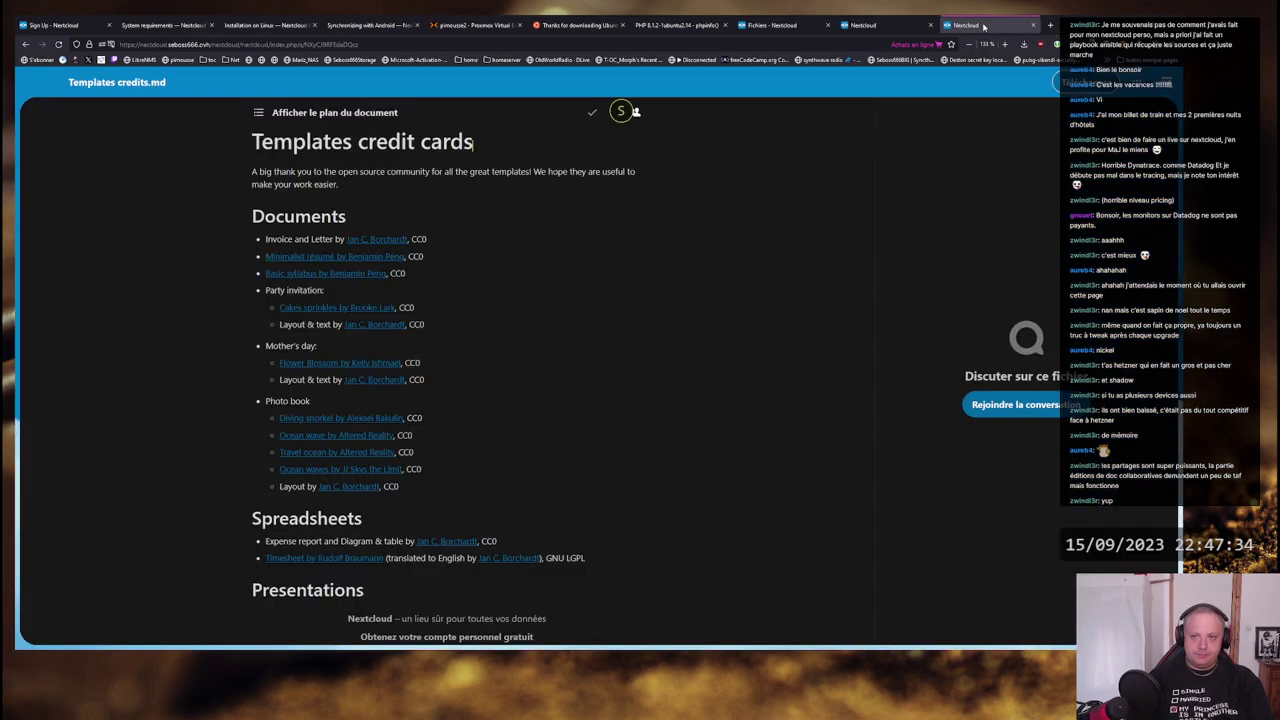
middle_click(984, 27)
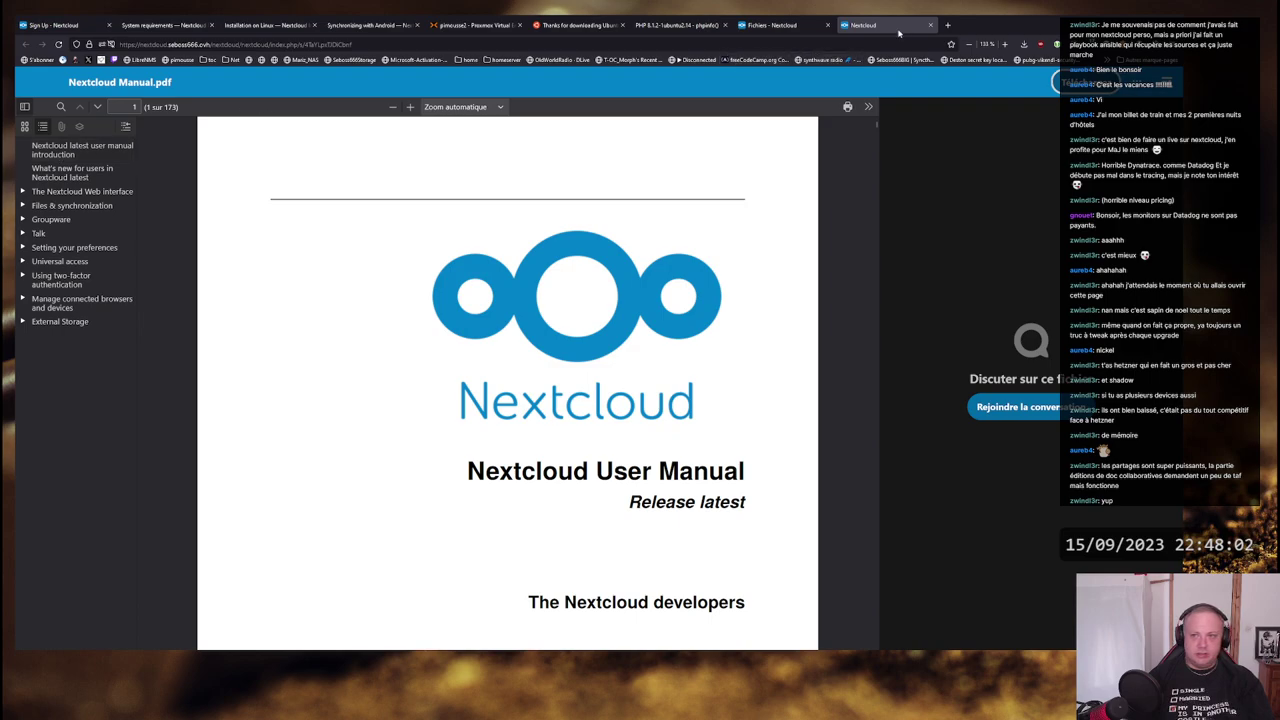
key(ctrl+w)
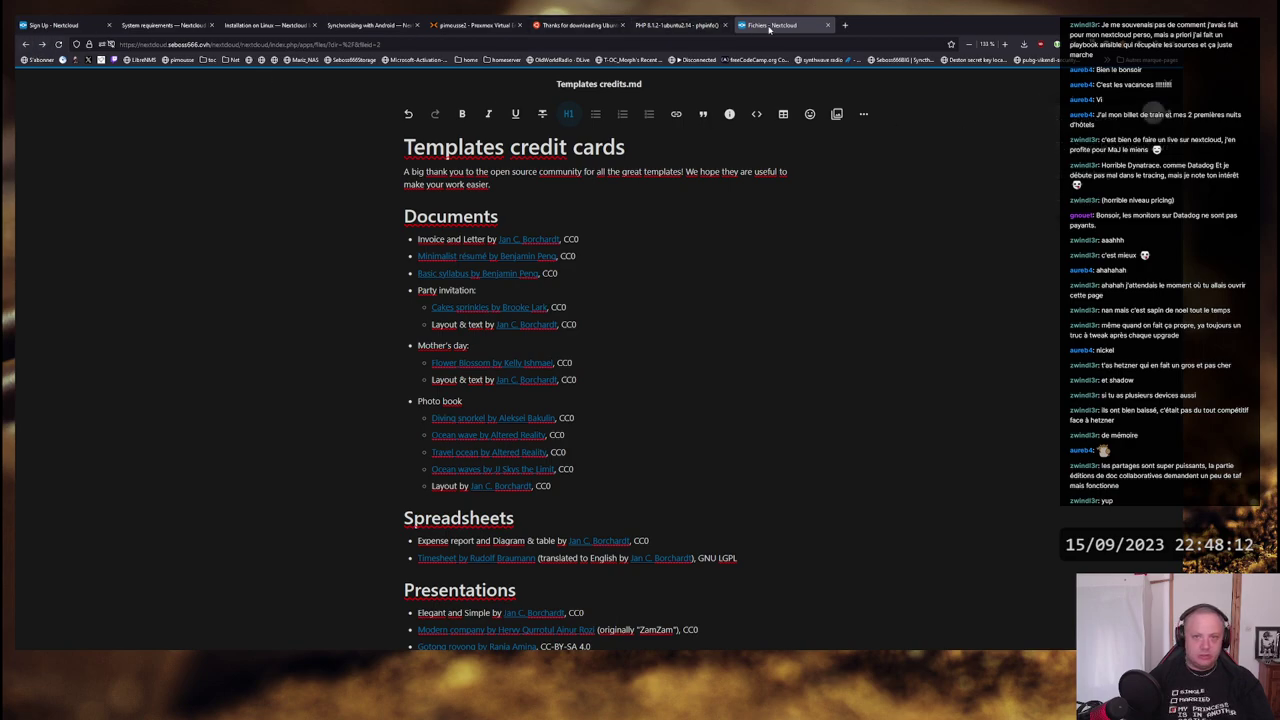
- Go back and reload to the Nextcloud Files overview, then open the Talk app
right_click(25, 44)
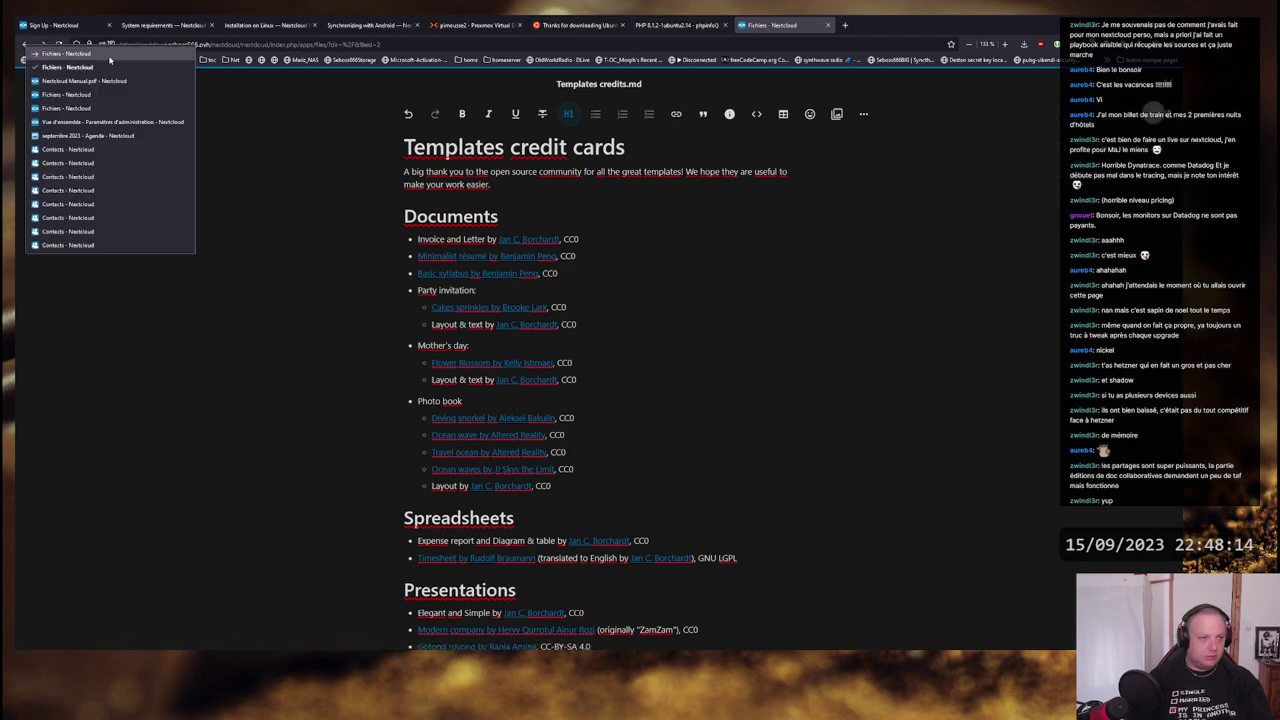
click(101, 95)
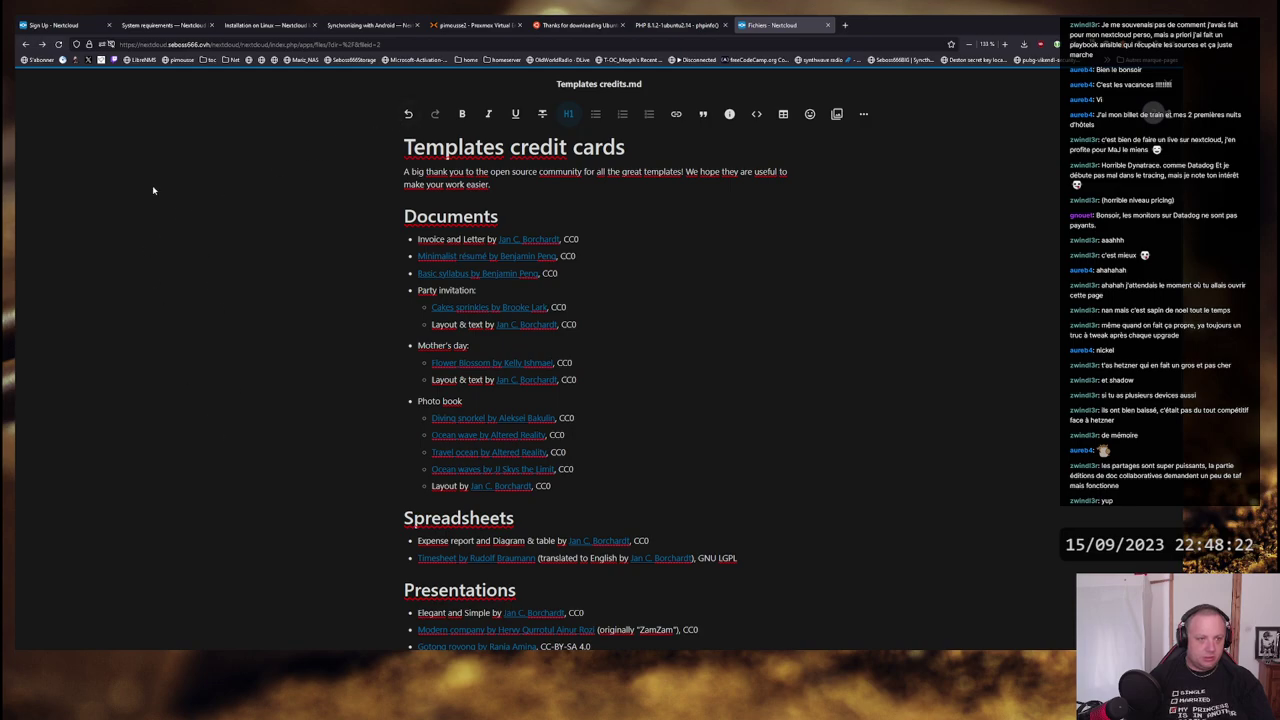
click(26, 44)
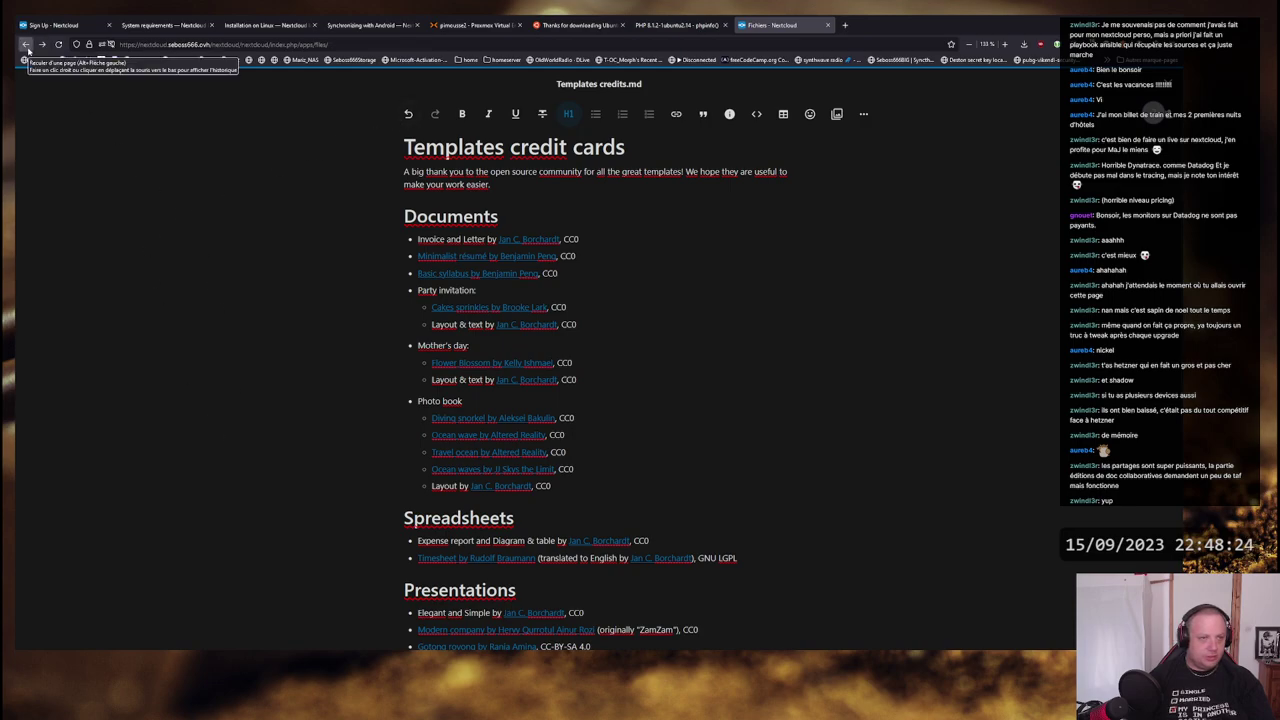
right_click(256, 197)
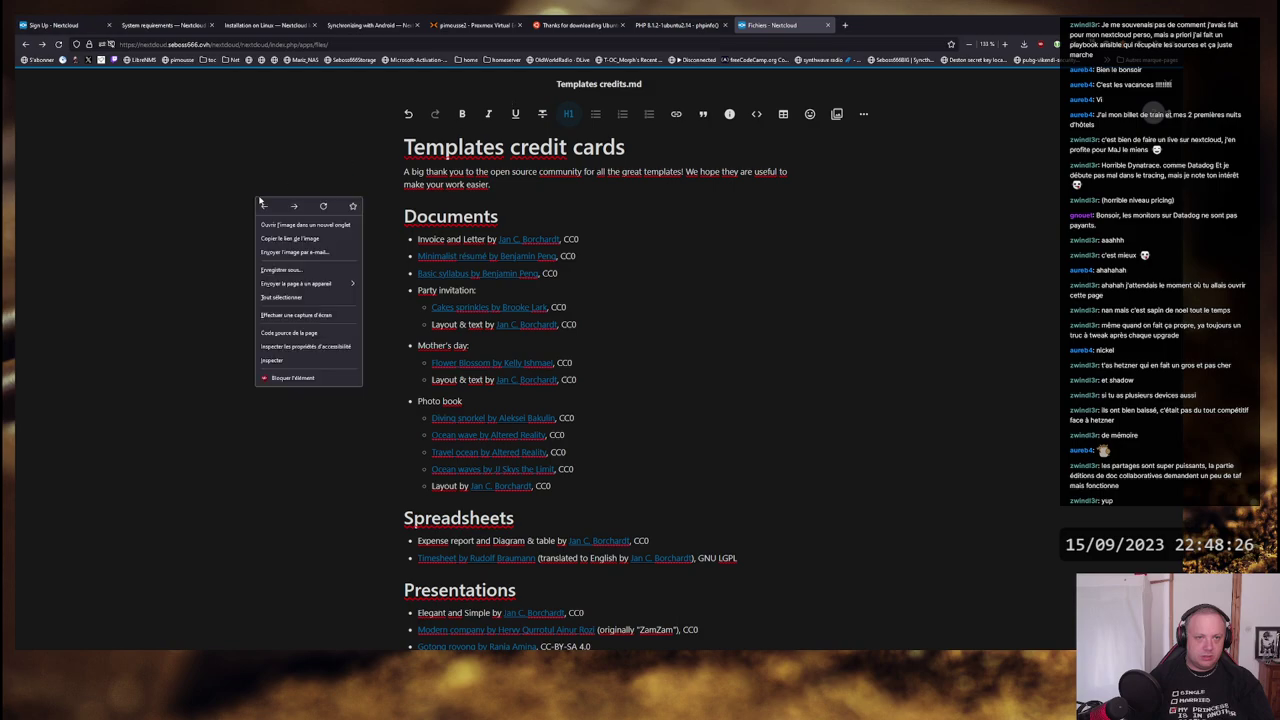
click(323, 201)
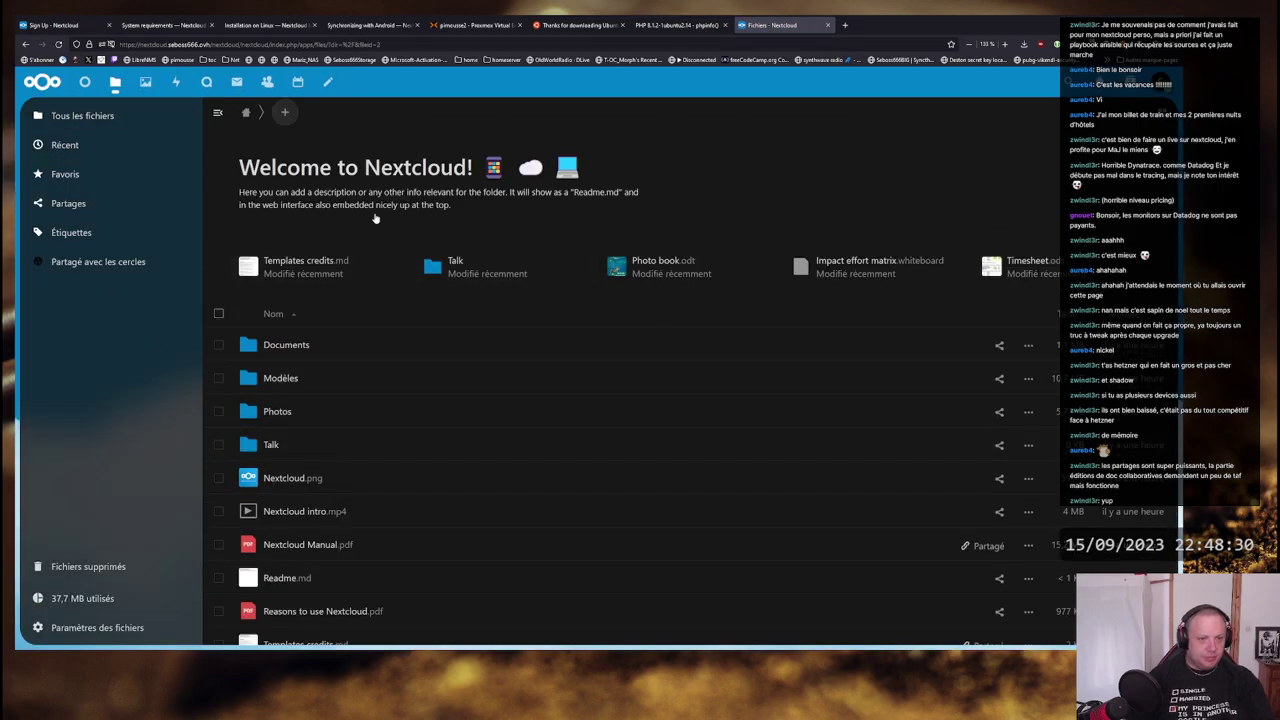
scroll(440, 383, down, 3)
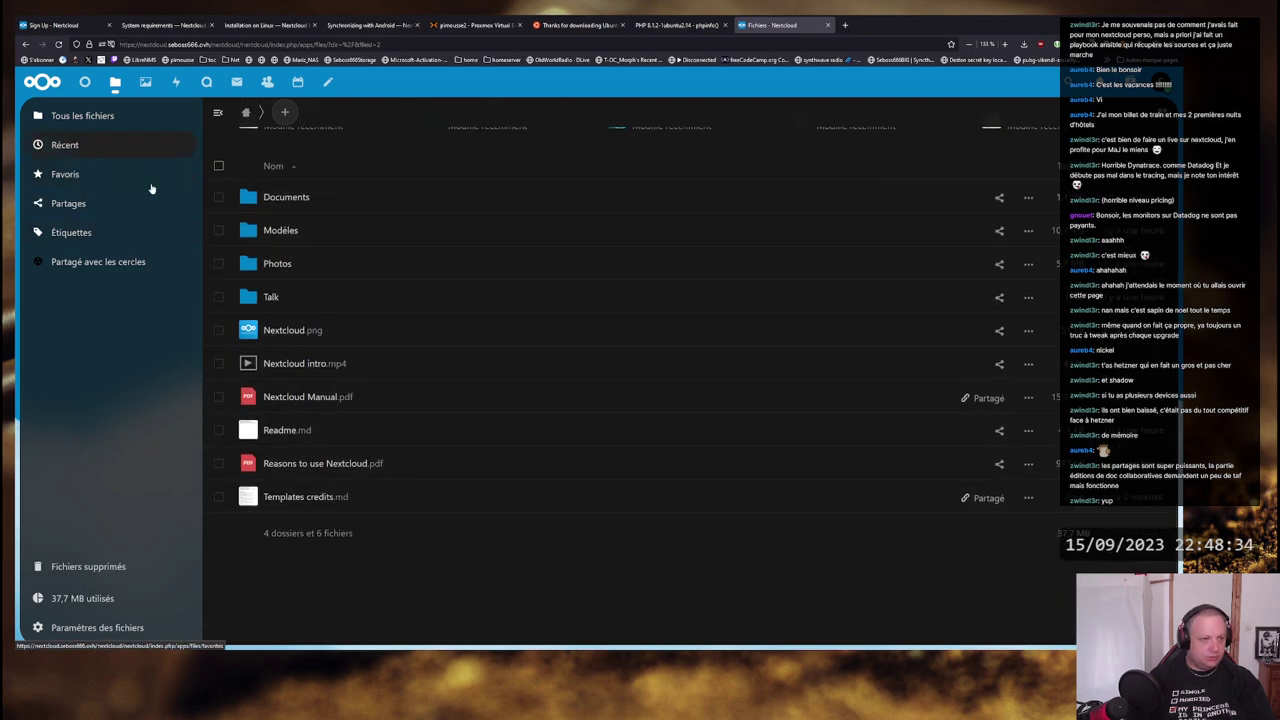
scroll(406, 329, up, 3)
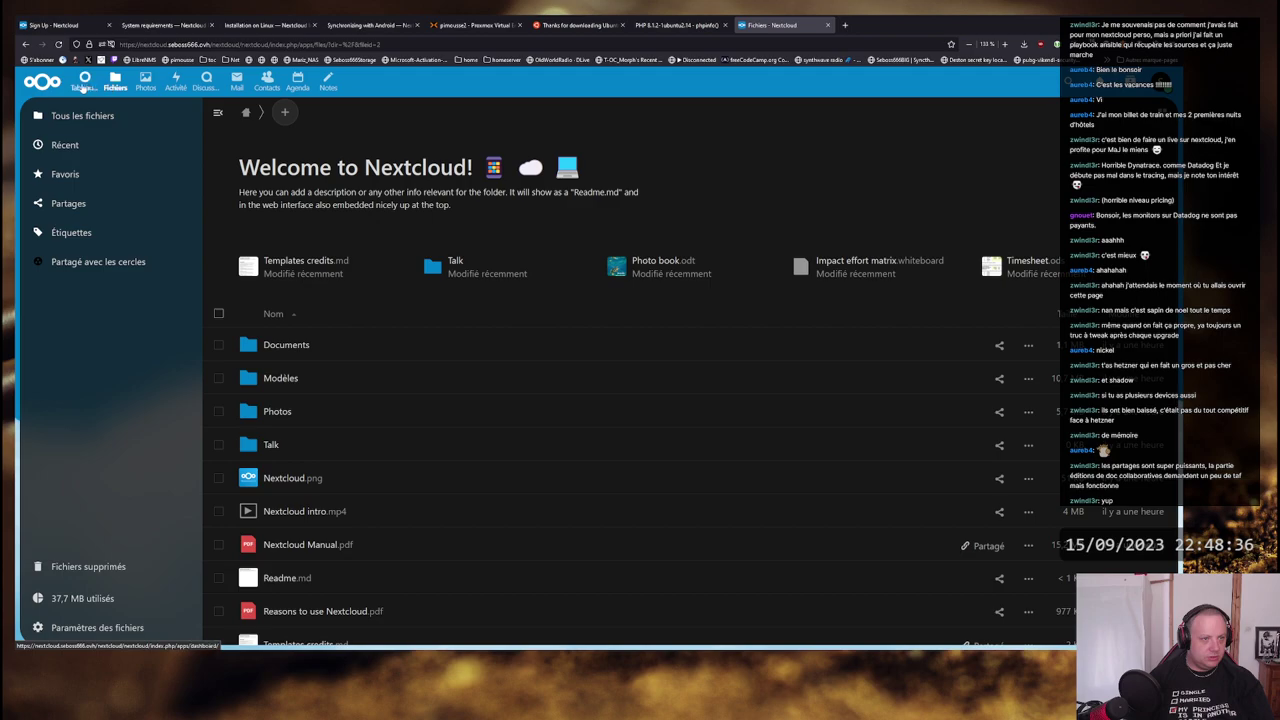
click(206, 82)
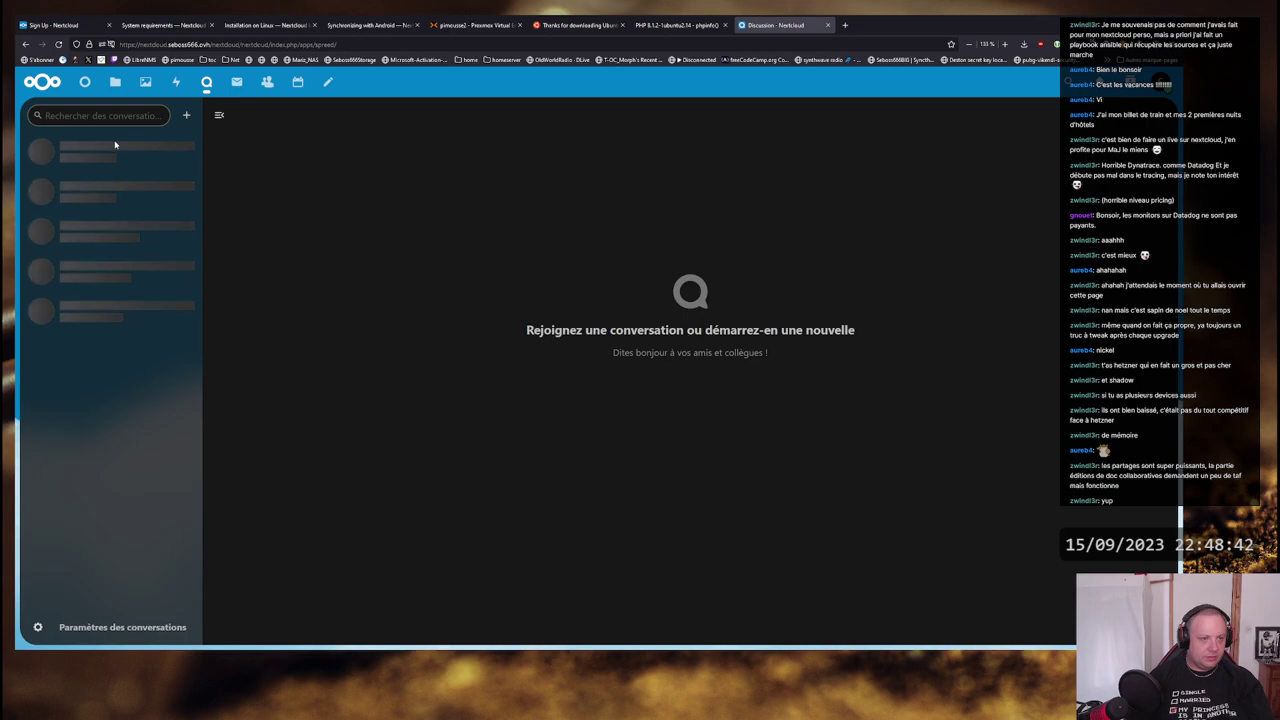
- In Talk settings, allow the microphone, block the camera, choose HyperX Cloud Alpha Wireless, then close
click(100, 630)
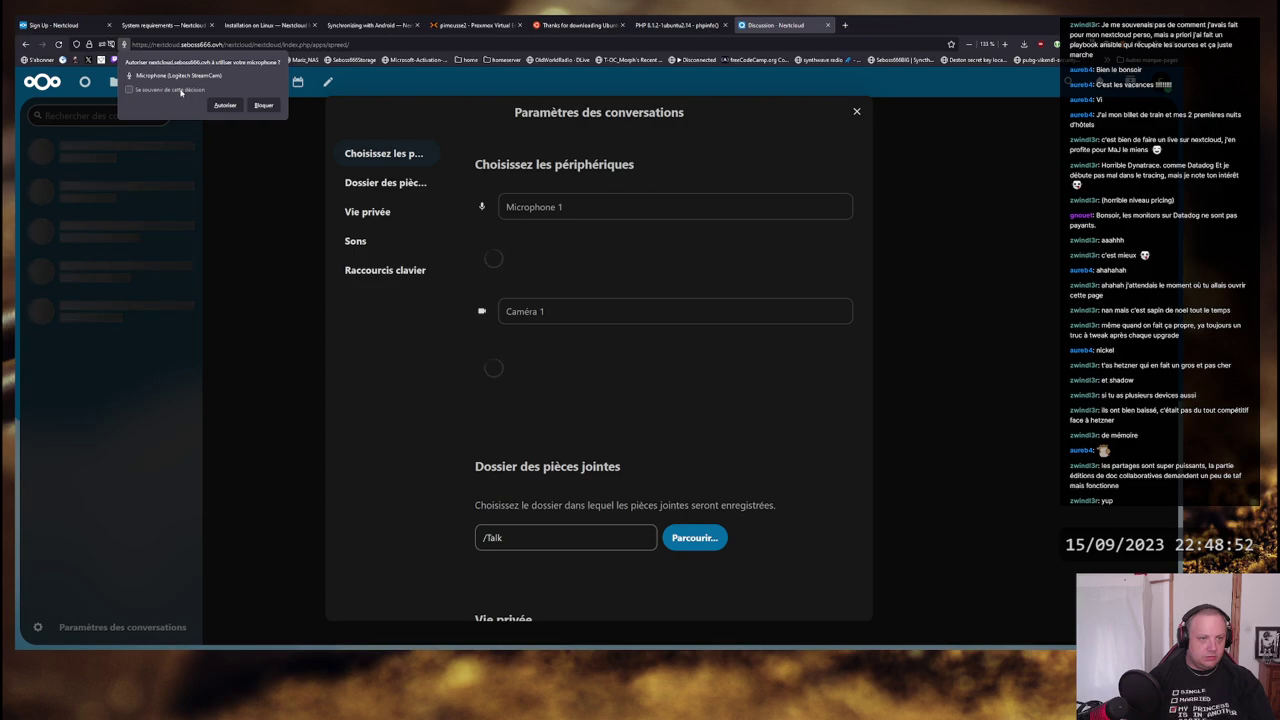
click(223, 106)
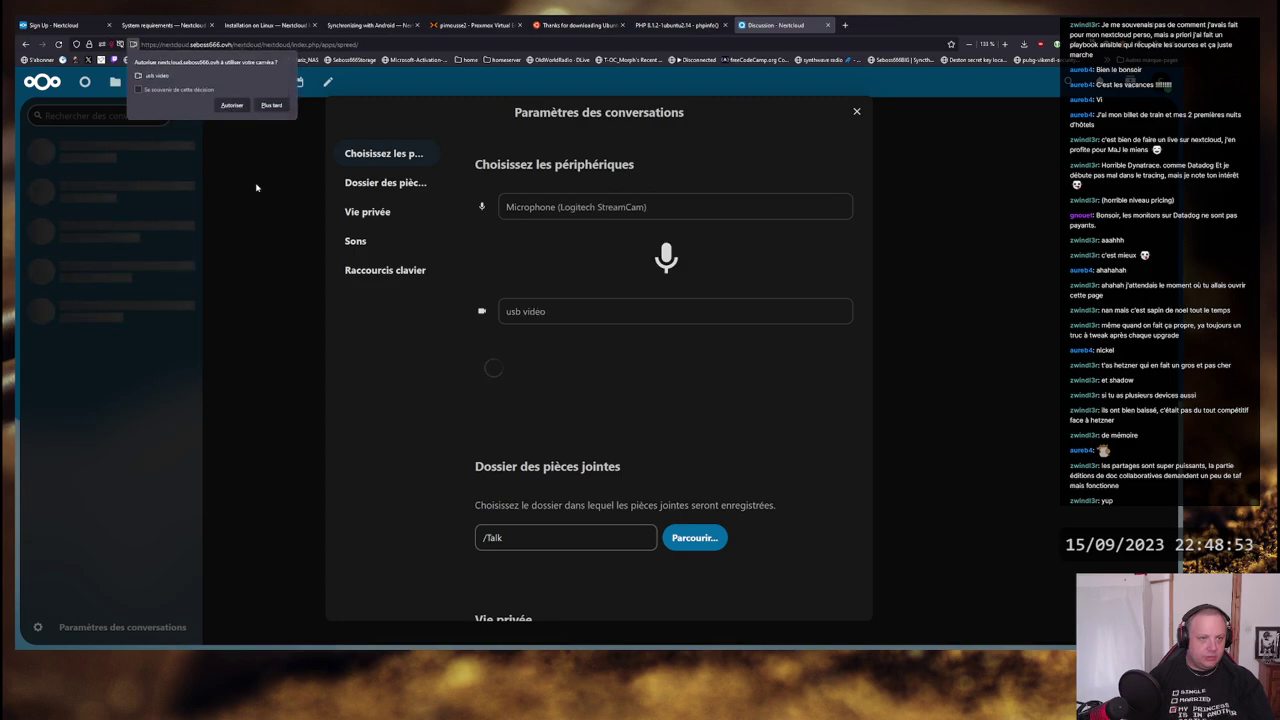
click(271, 106)
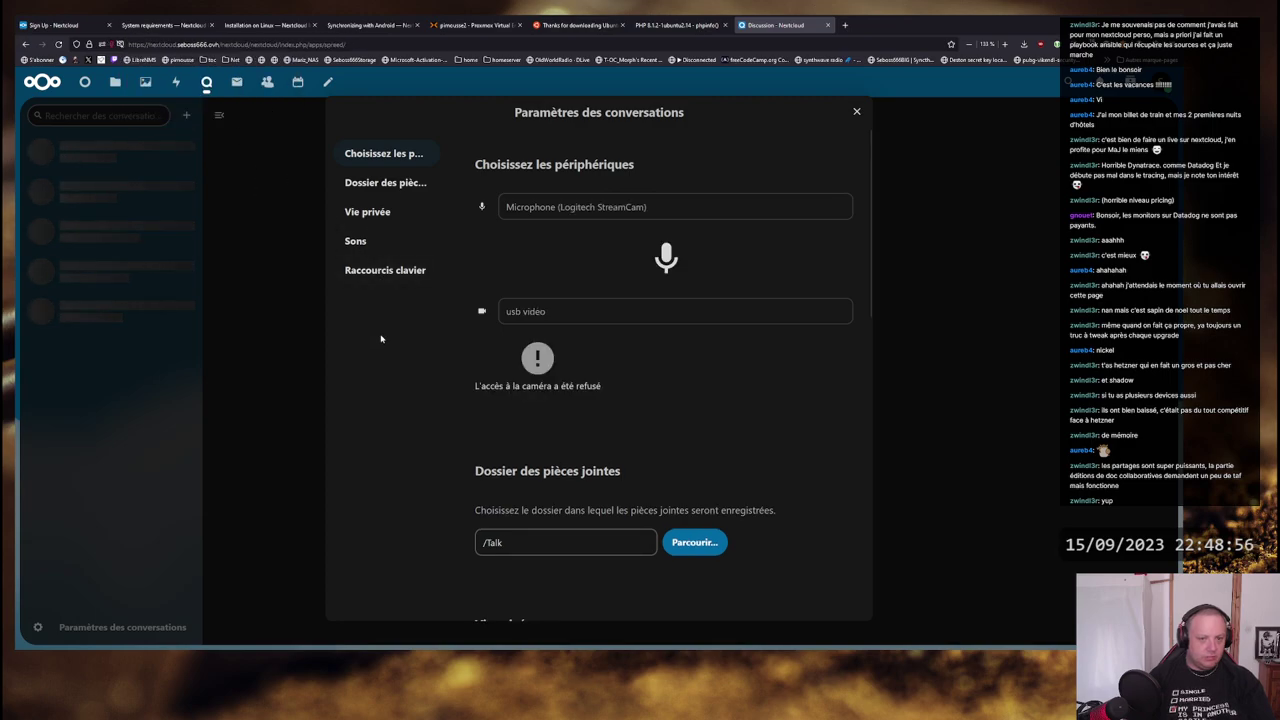
click(663, 207)
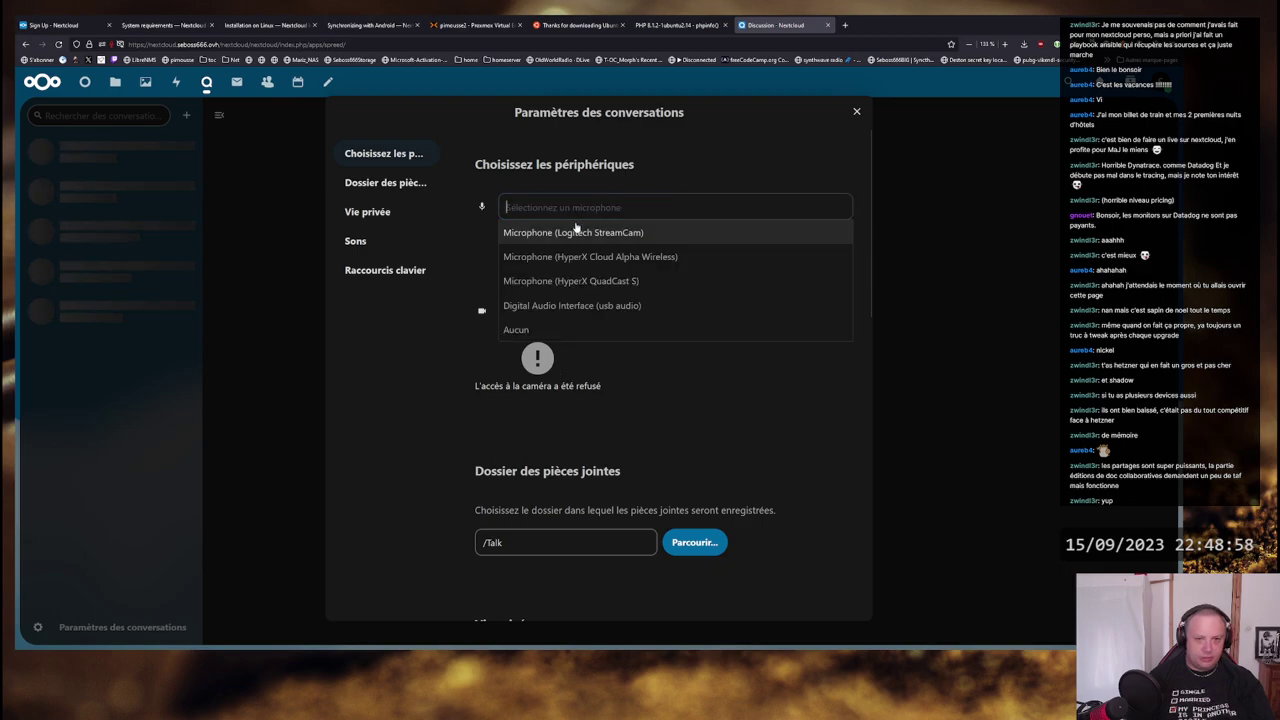
click(630, 257)
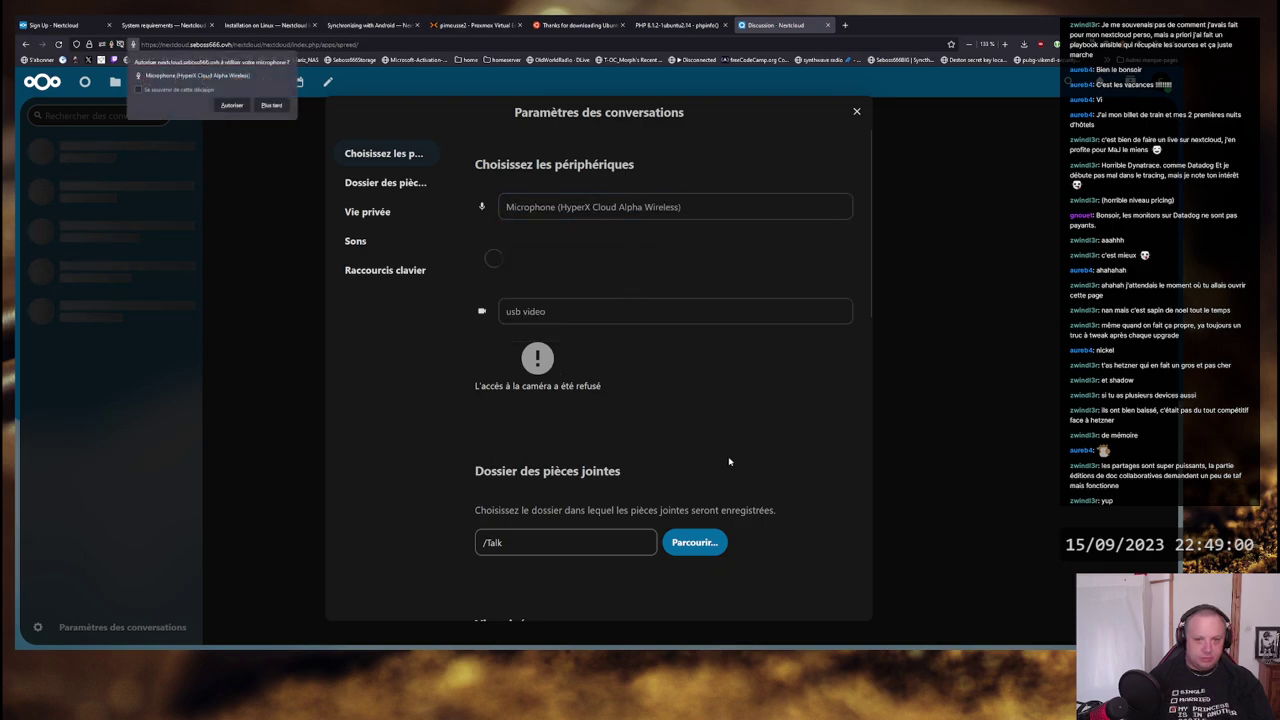
click(232, 107)
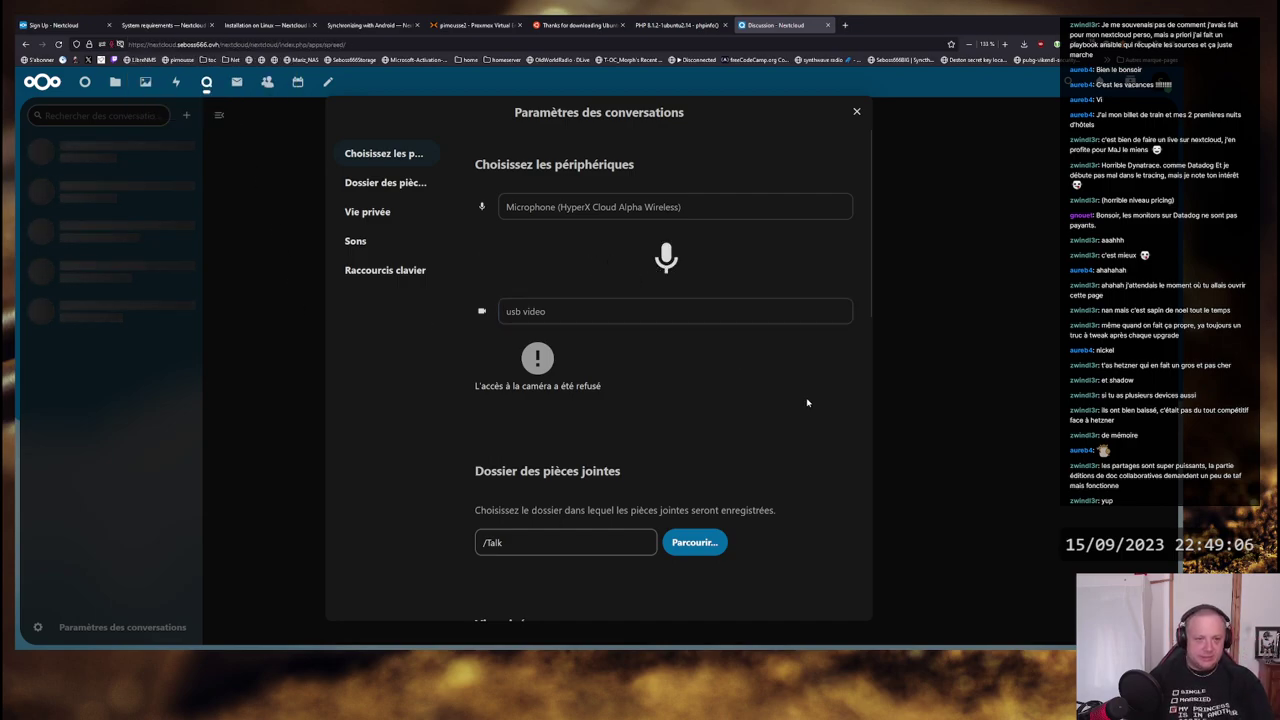
scroll(808, 400, down, 3)
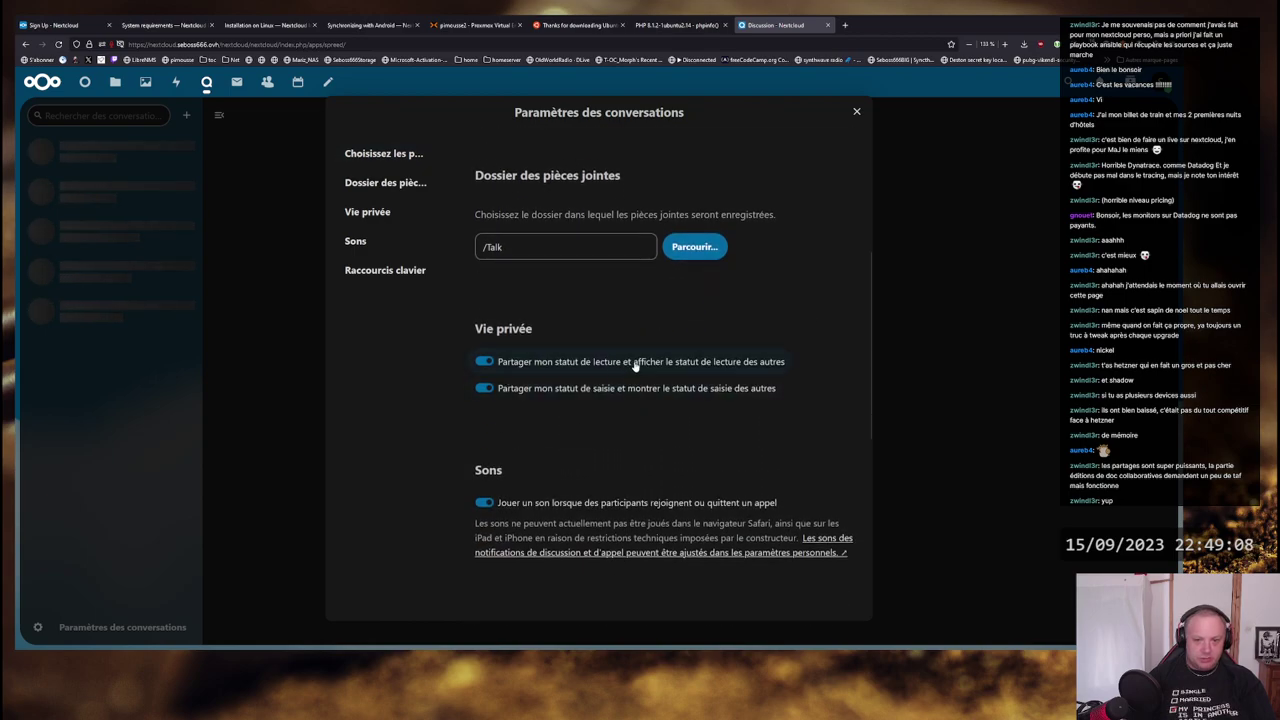
scroll(585, 402, down, 2)
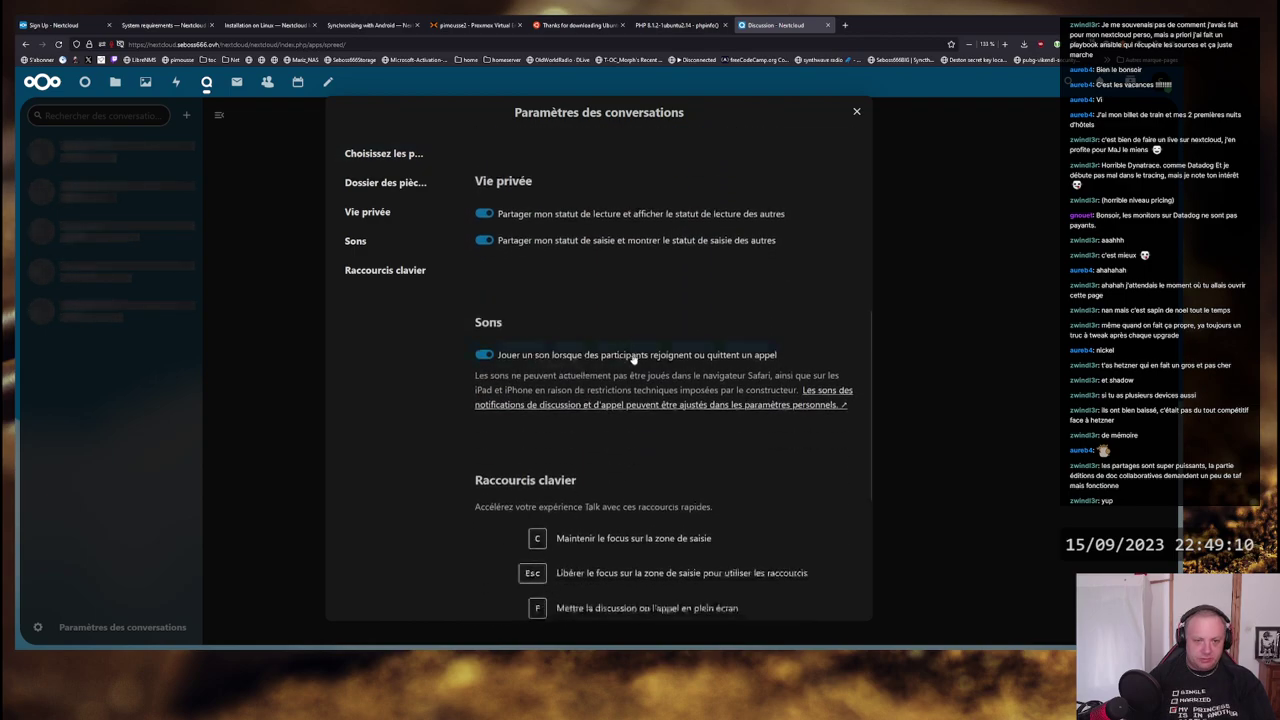
scroll(614, 337, down, 2)
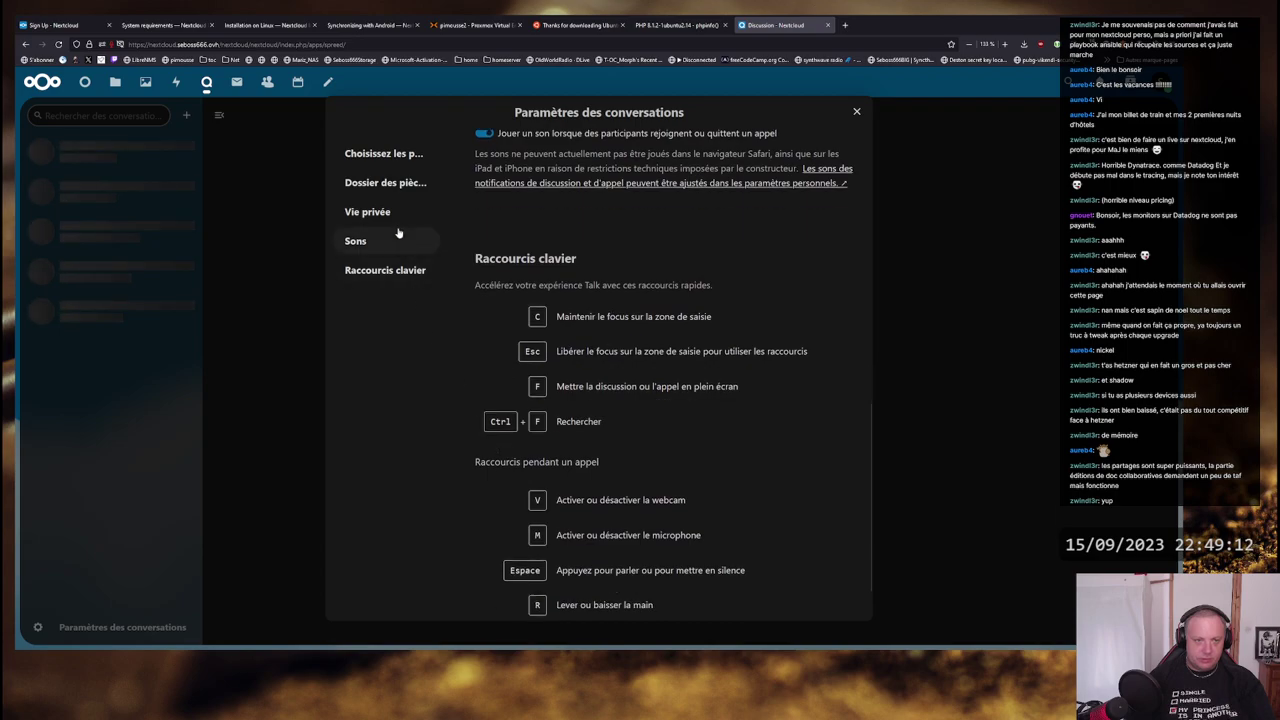
scroll(750, 428, down, 1)
scroll(762, 428, up, 5)
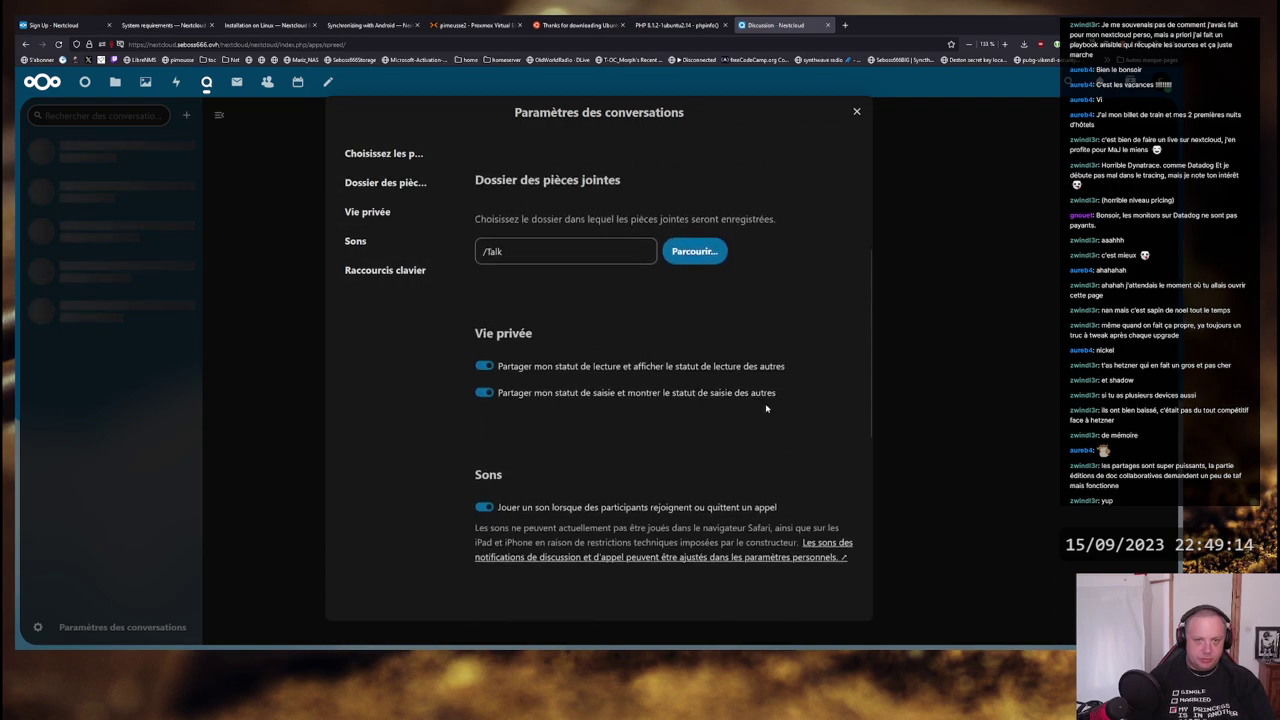
click(856, 113)
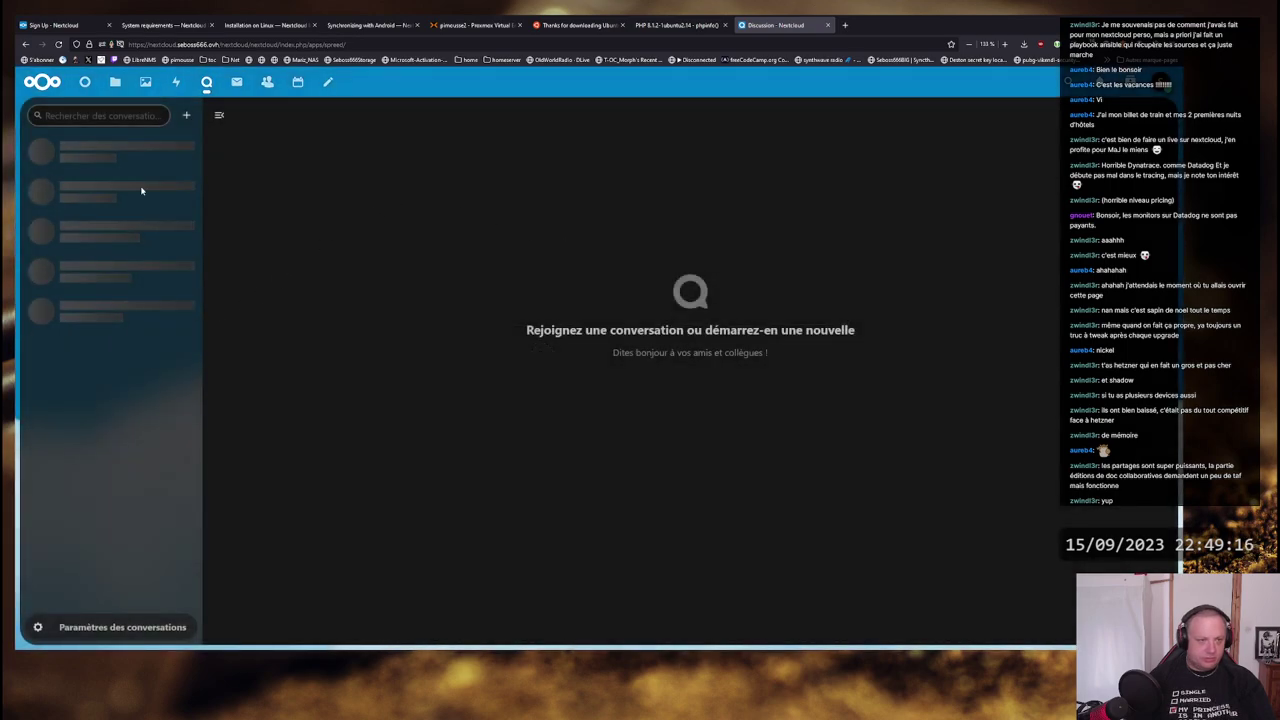
- Try creating a guest-joinable group conversation named 'Test discussion', then dismiss the creation error
click(187, 116)
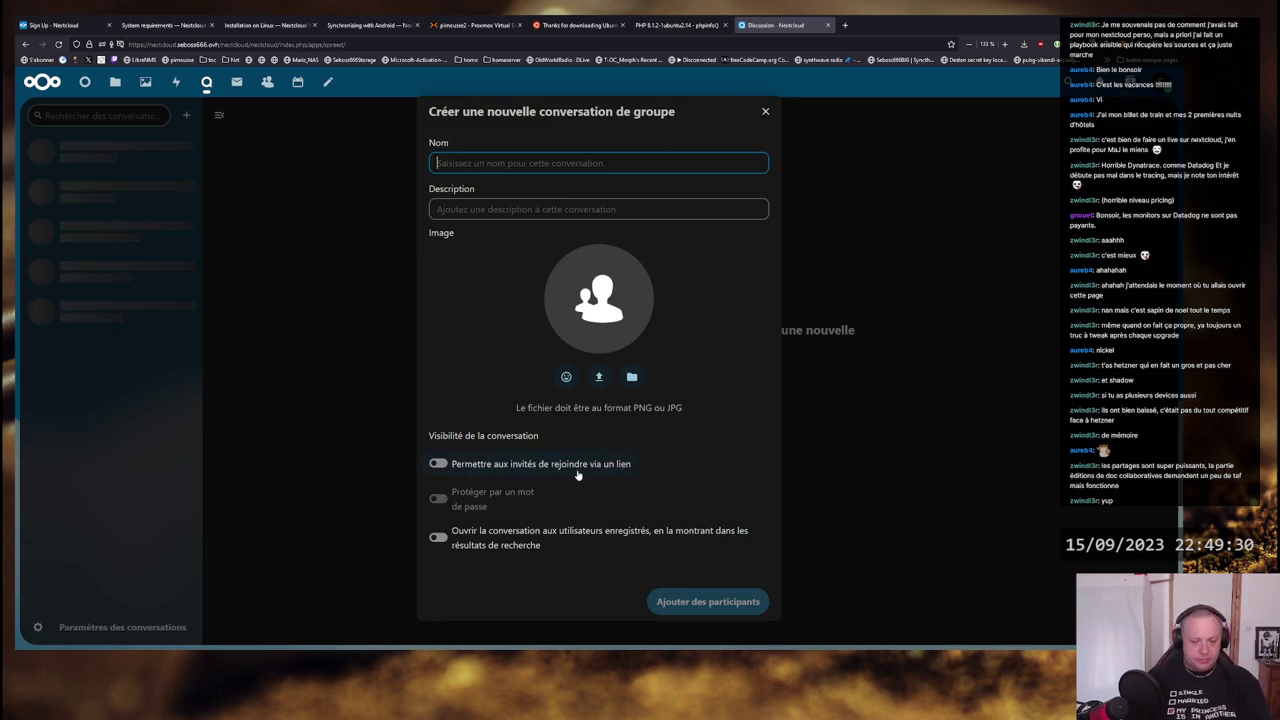
click(497, 468)
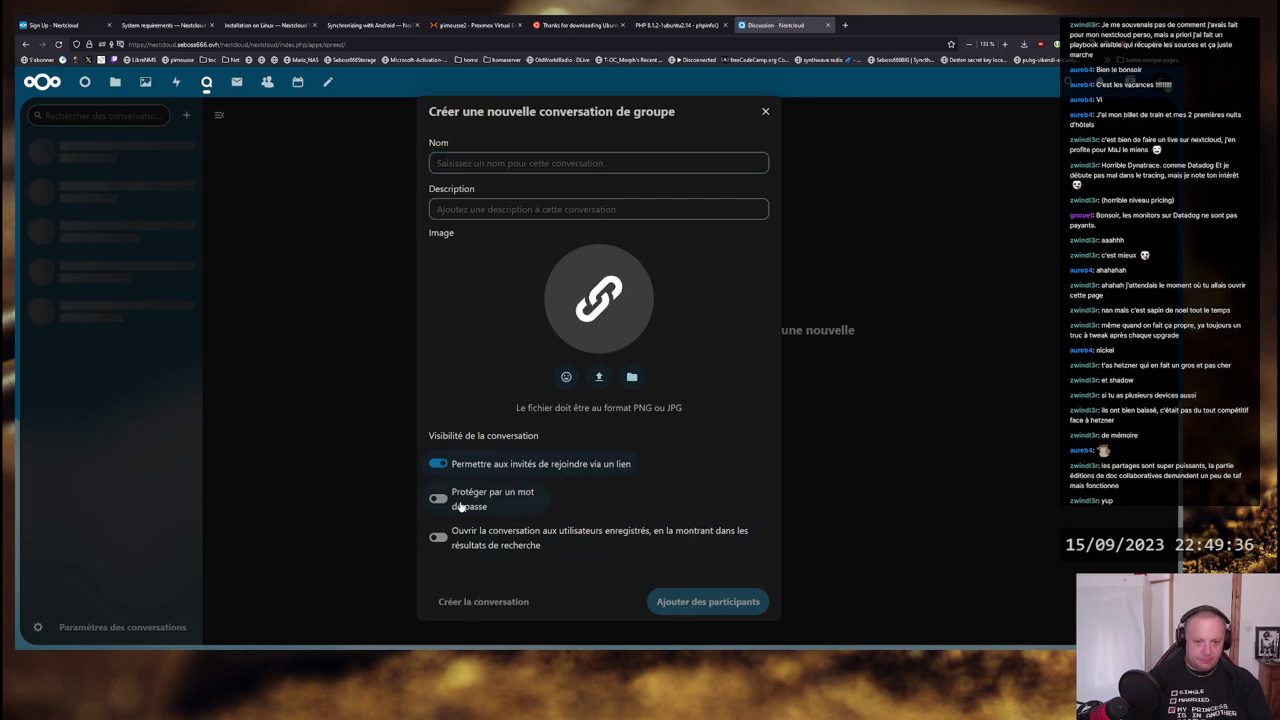
click(476, 162)
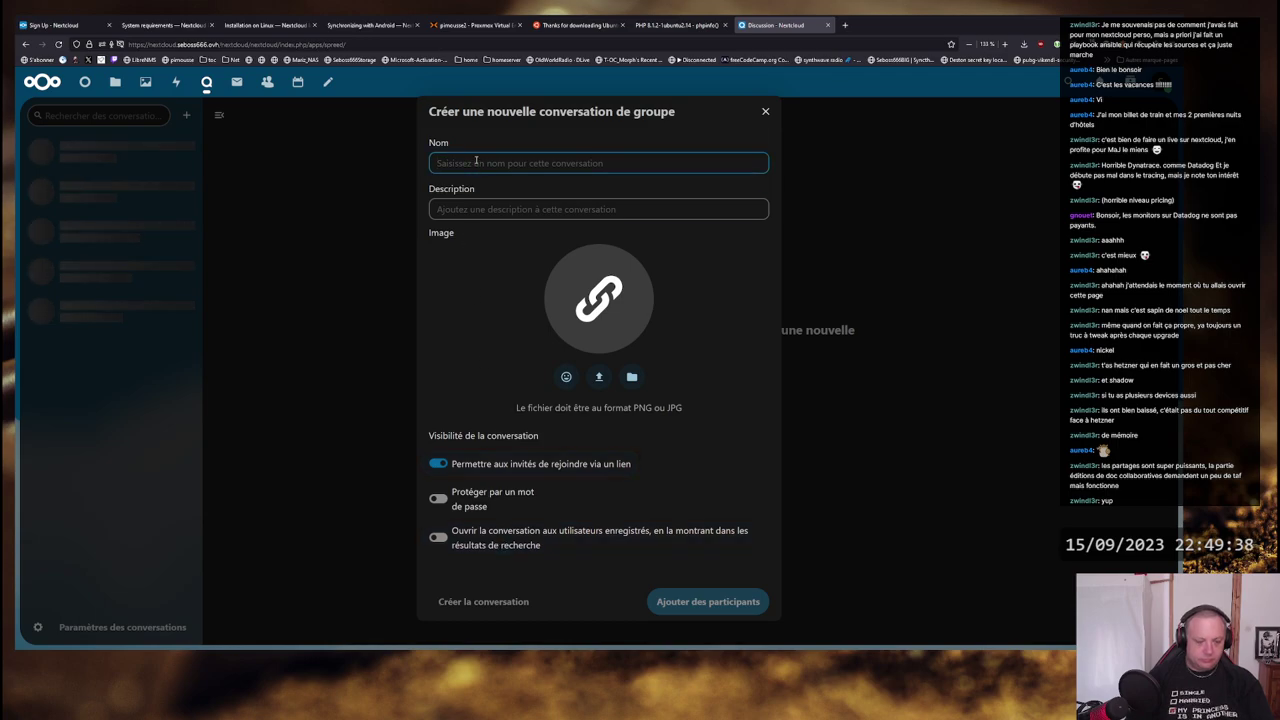
text(Test d)
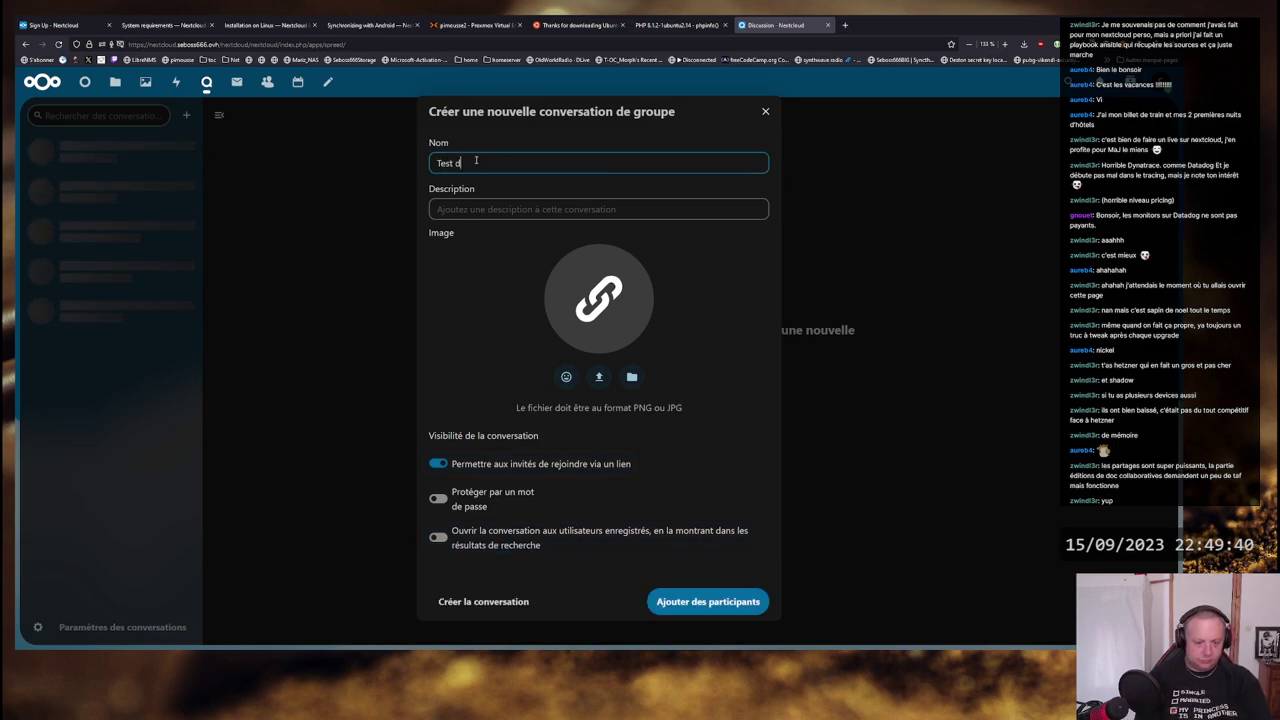
text(oc)
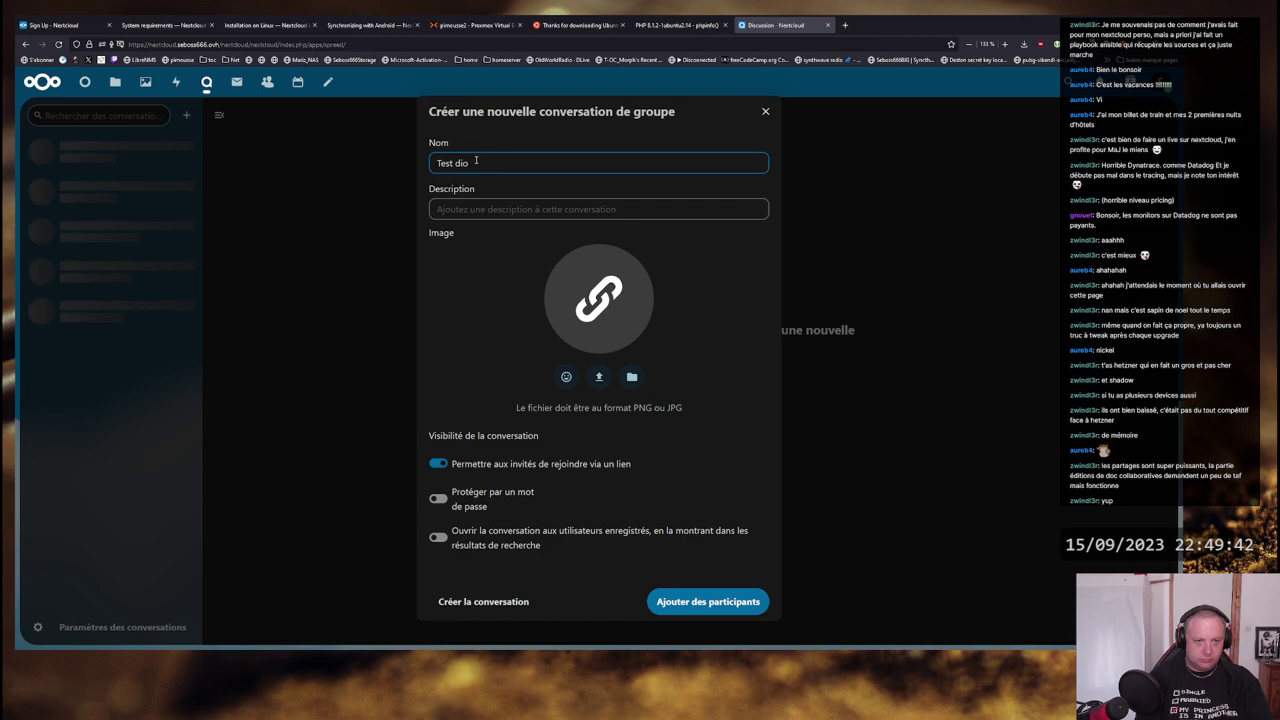
text(cussion)
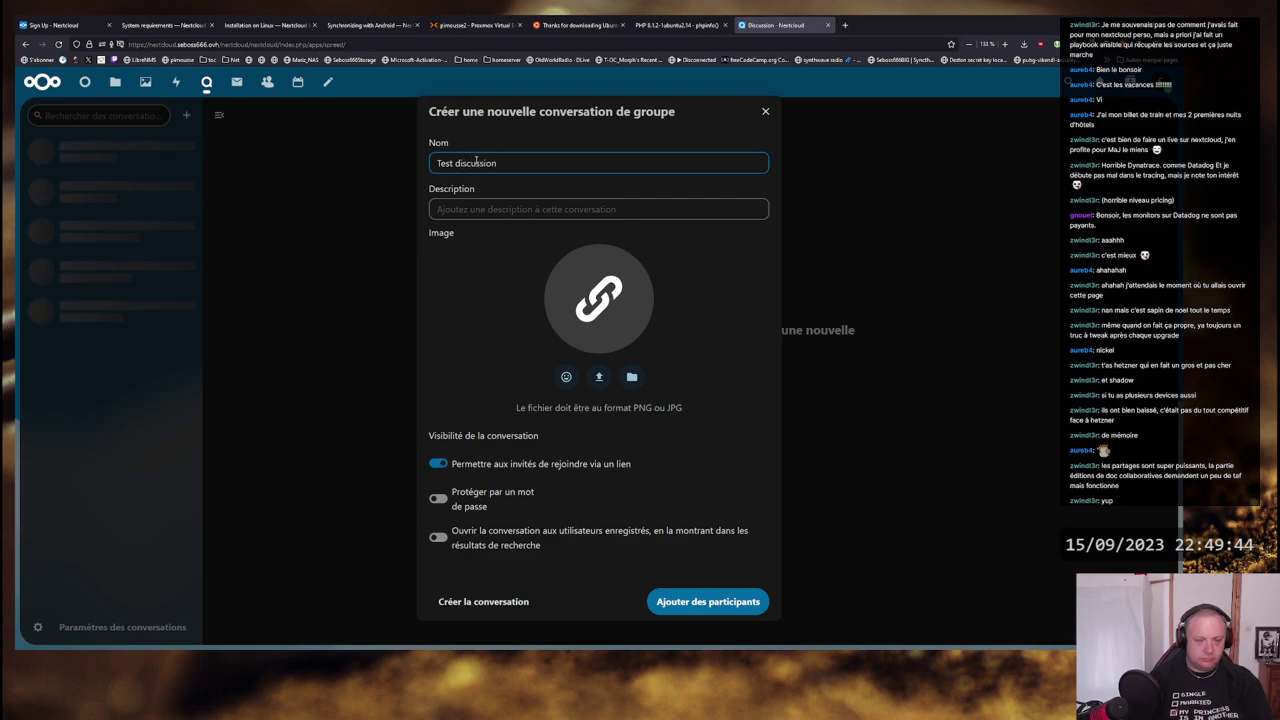
click(483, 601)
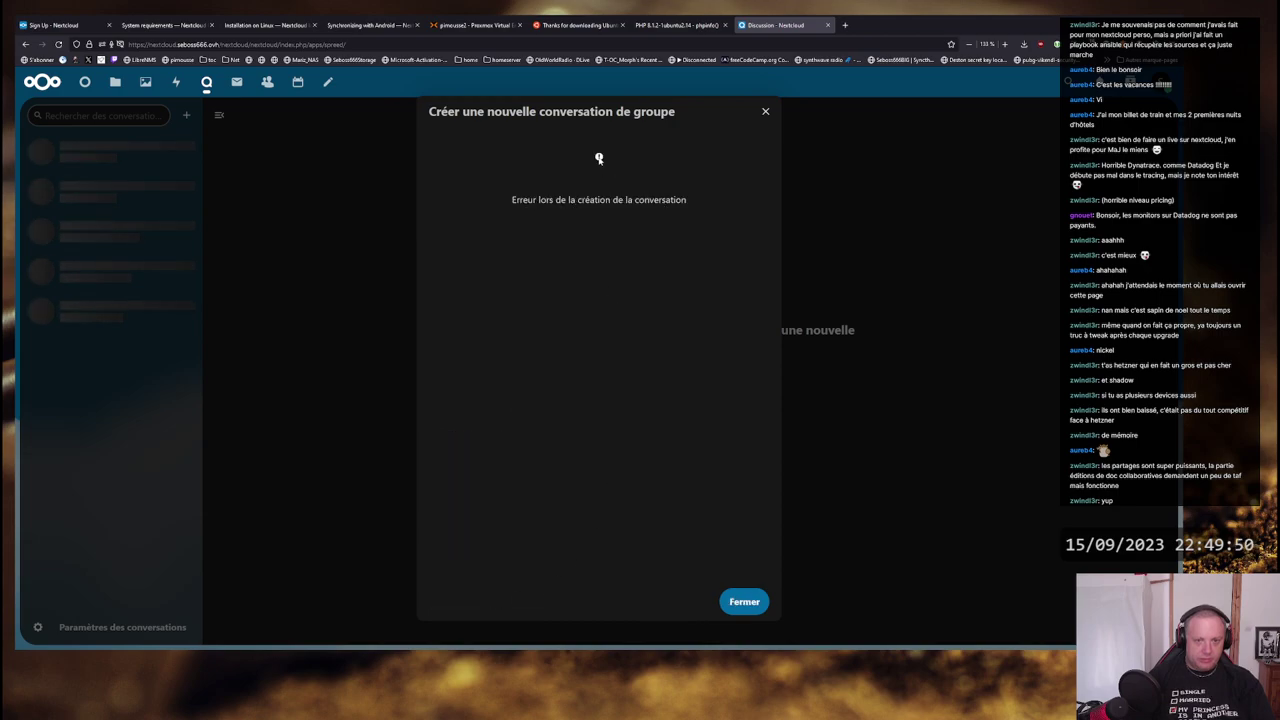
key(Escape)
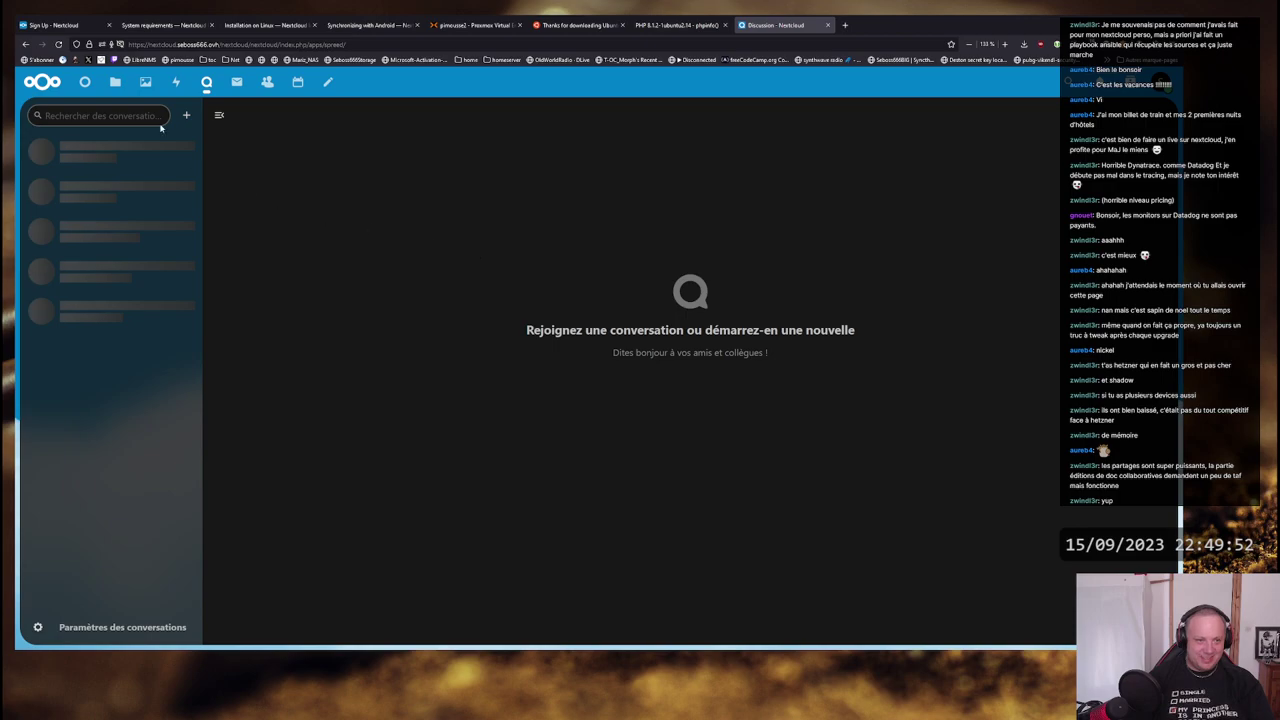
- Start a new guest-joinable group conversation and close the Nextcloud manual tab
click(187, 115)
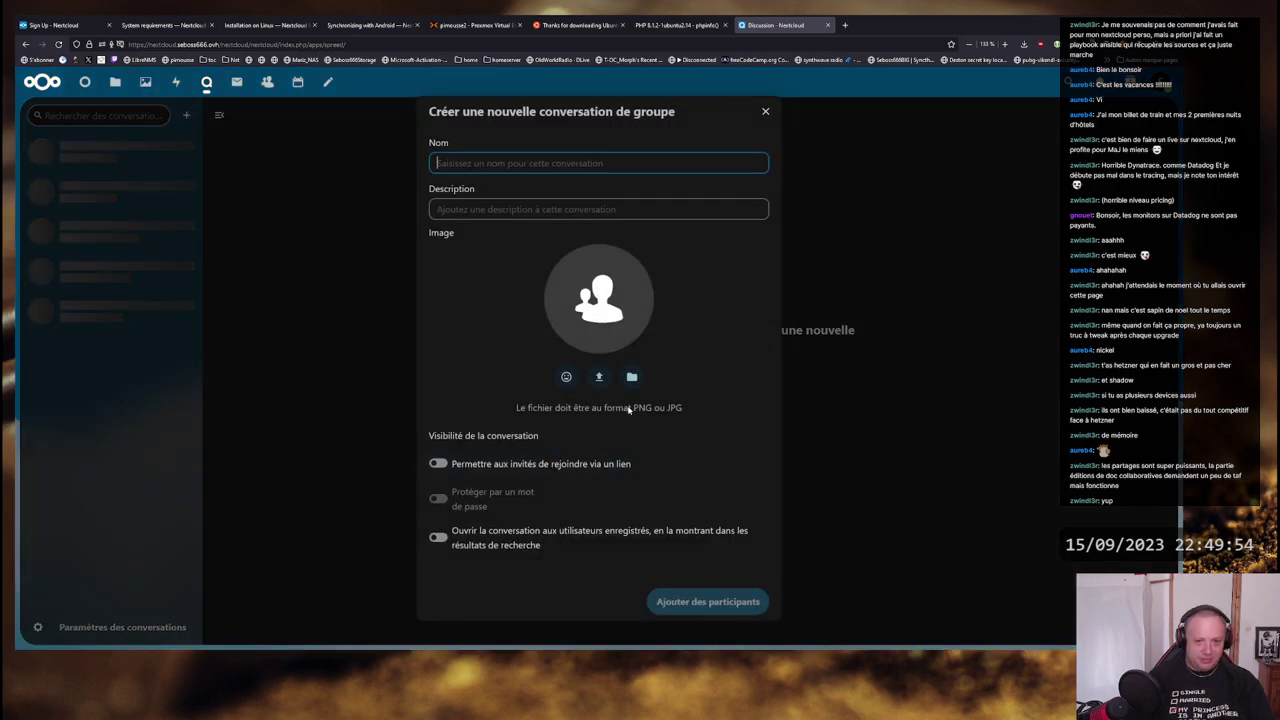
click(451, 463)
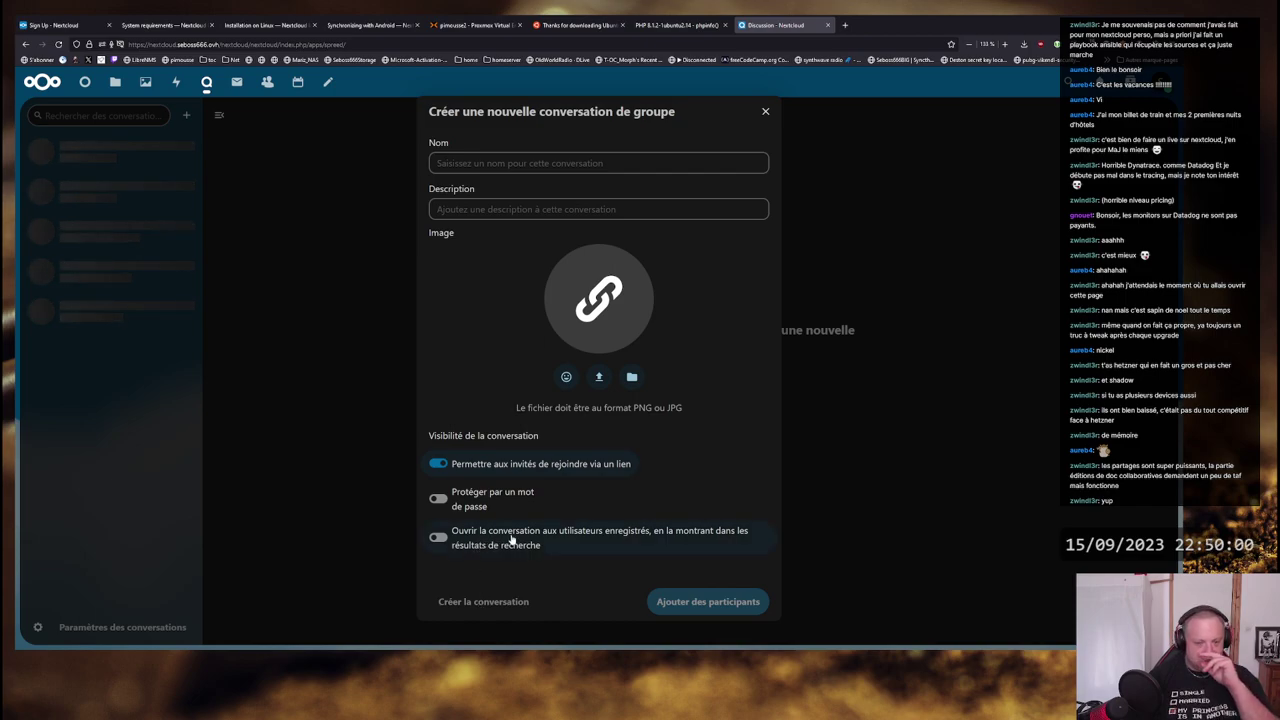
click(494, 155)
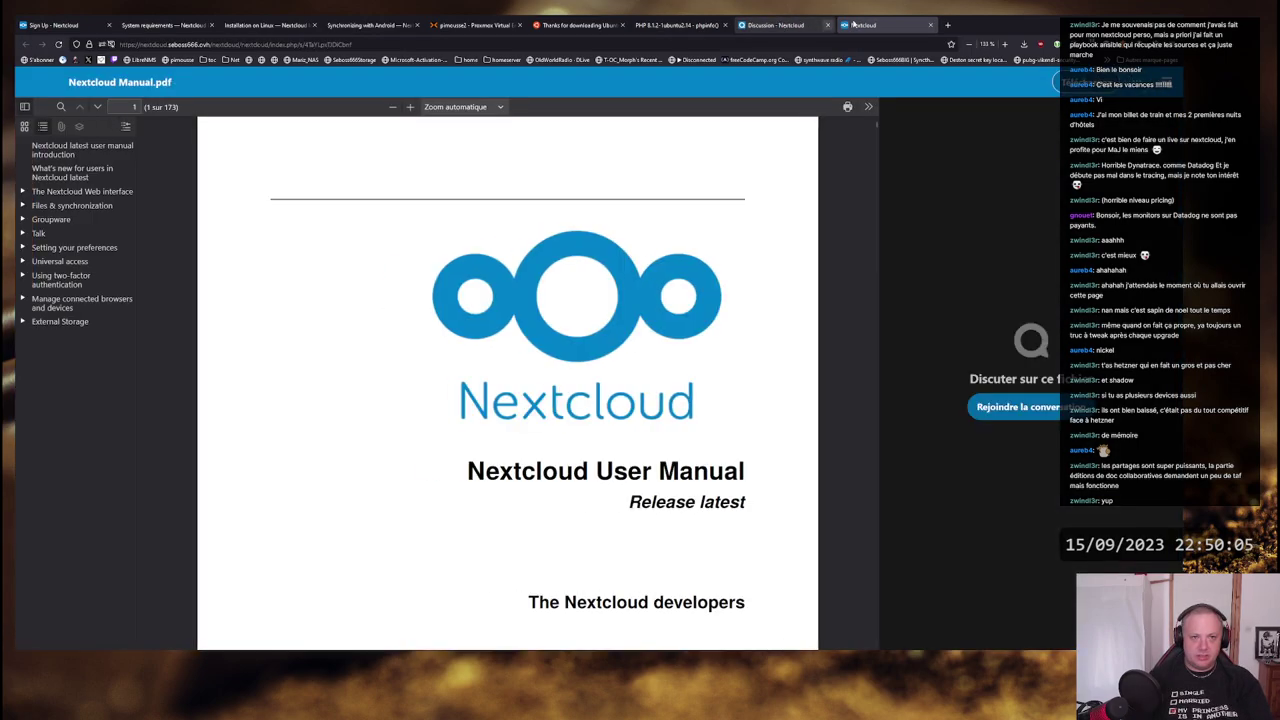
click(812, 25)
click(887, 27)
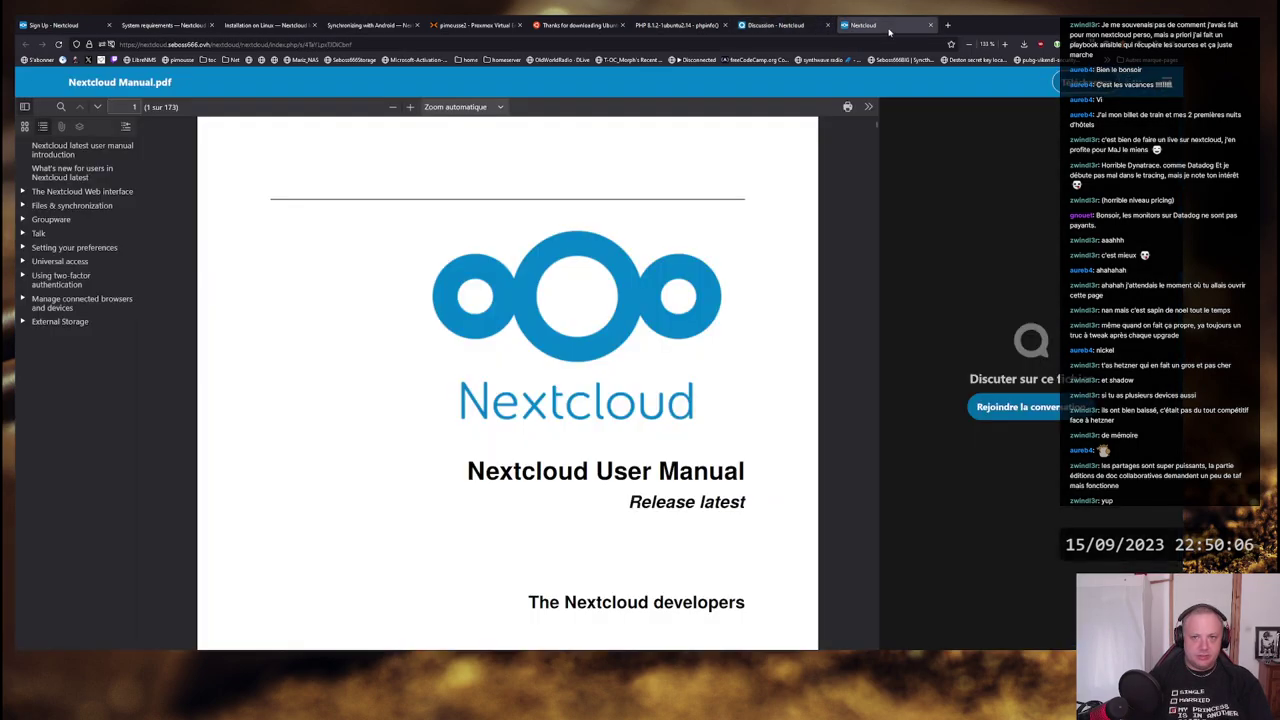
middle_click(888, 27)
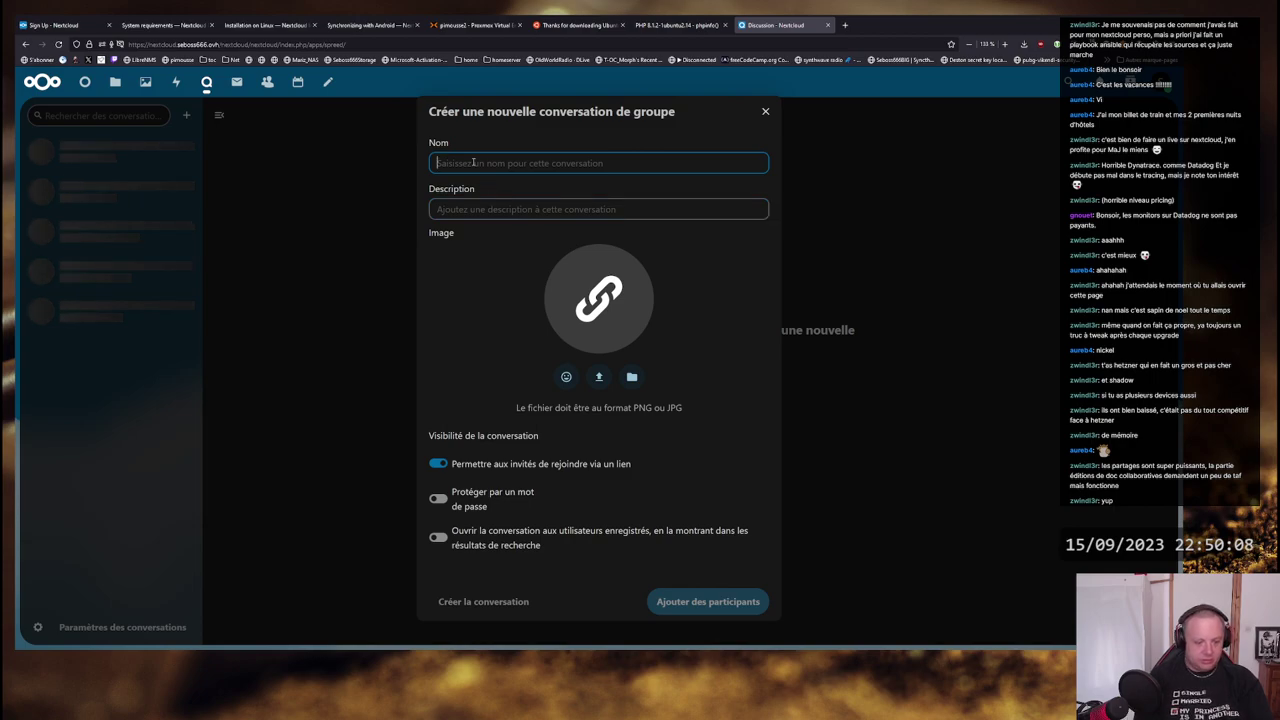
- Name the conversation 'Test réu' with description 'toto' and submit its creation
text(Test réu)
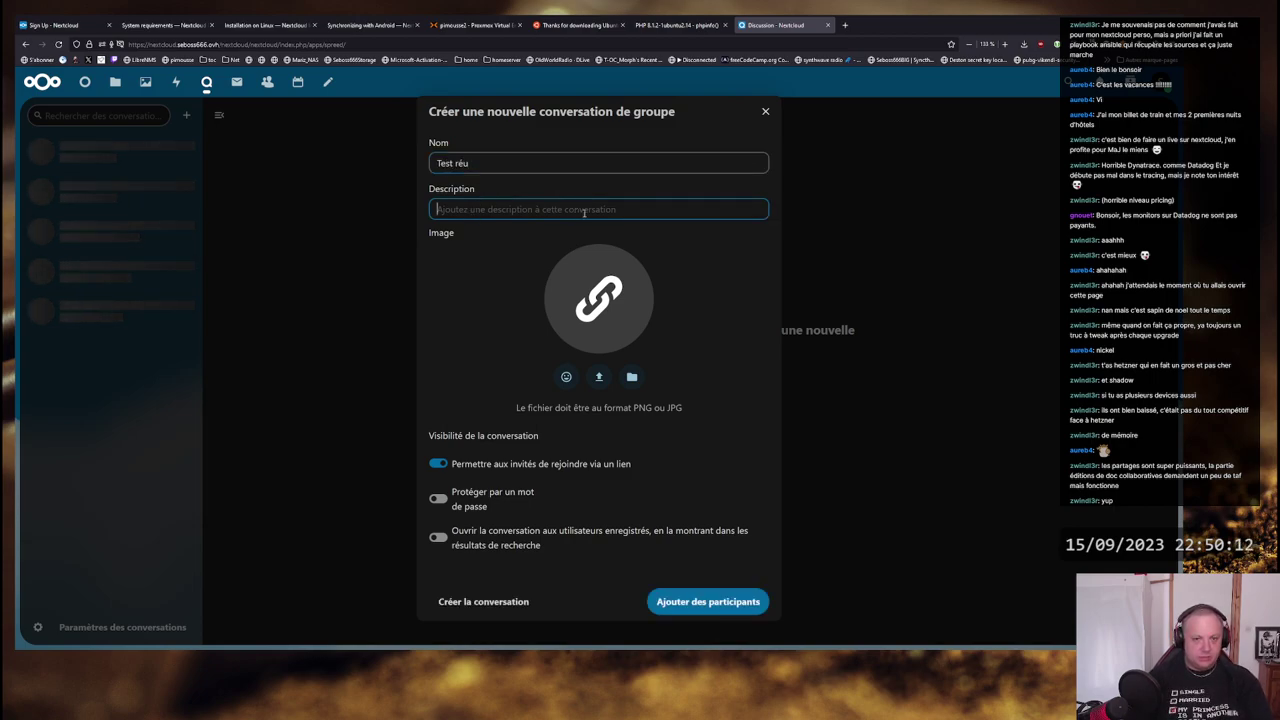
text(toto)
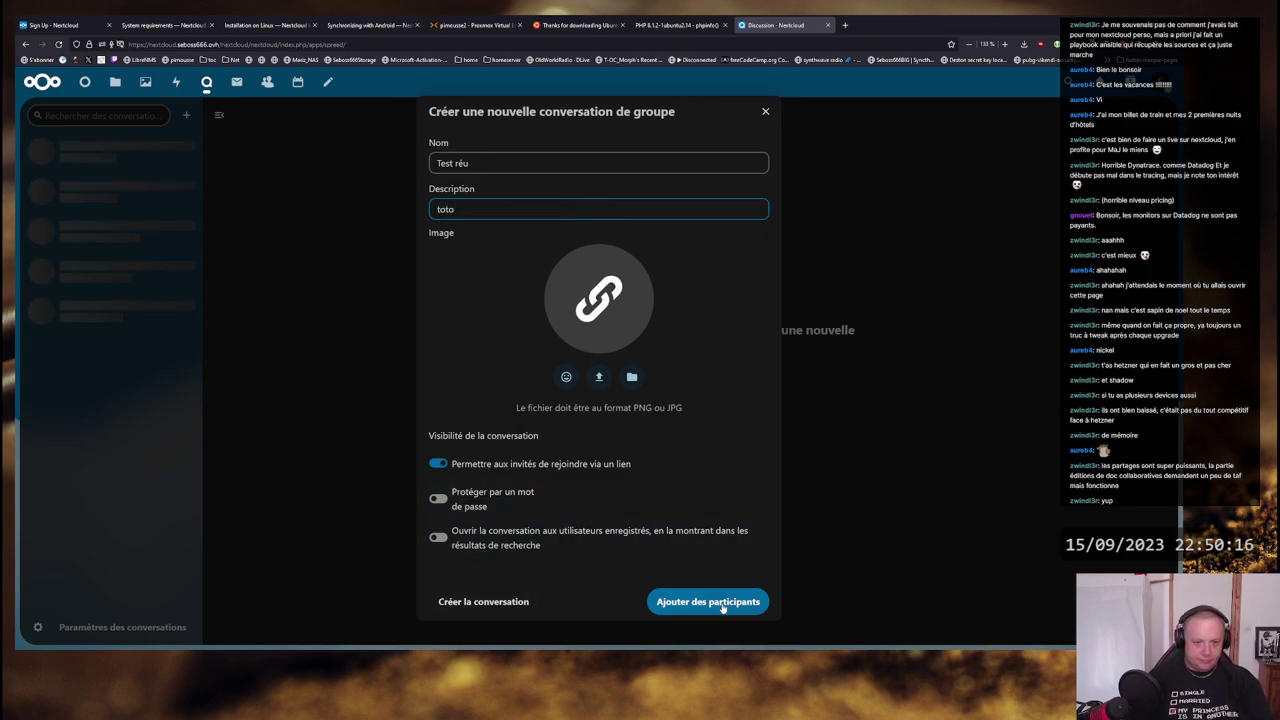
click(490, 604)
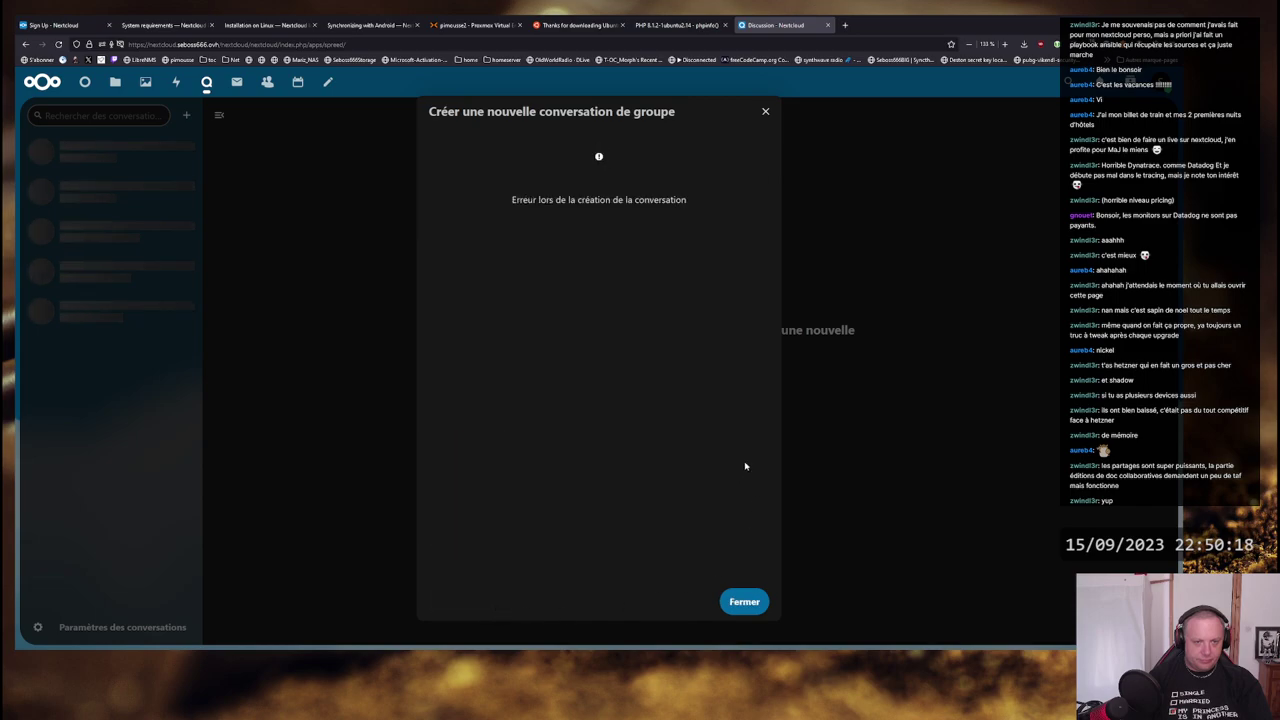
key(alt+Tab)
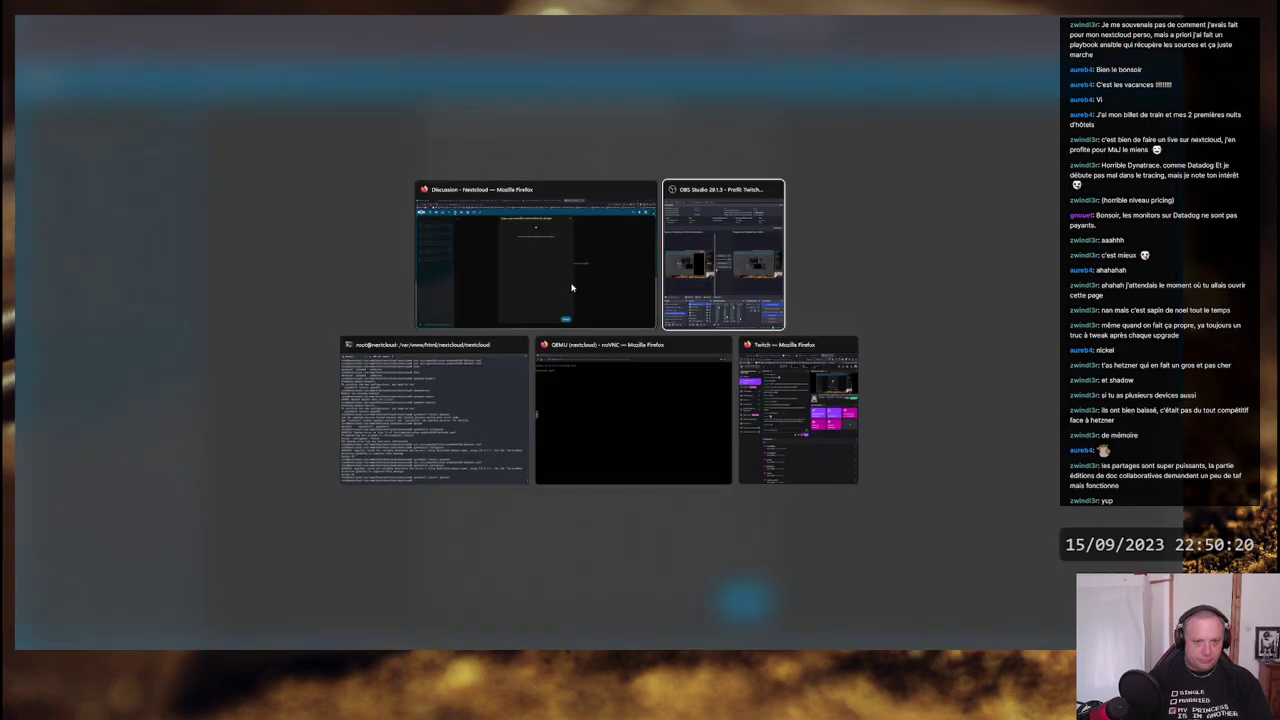
- Try viewing /var/log/apache2/error.log with less in the server terminal
key(Tab)
text(les)
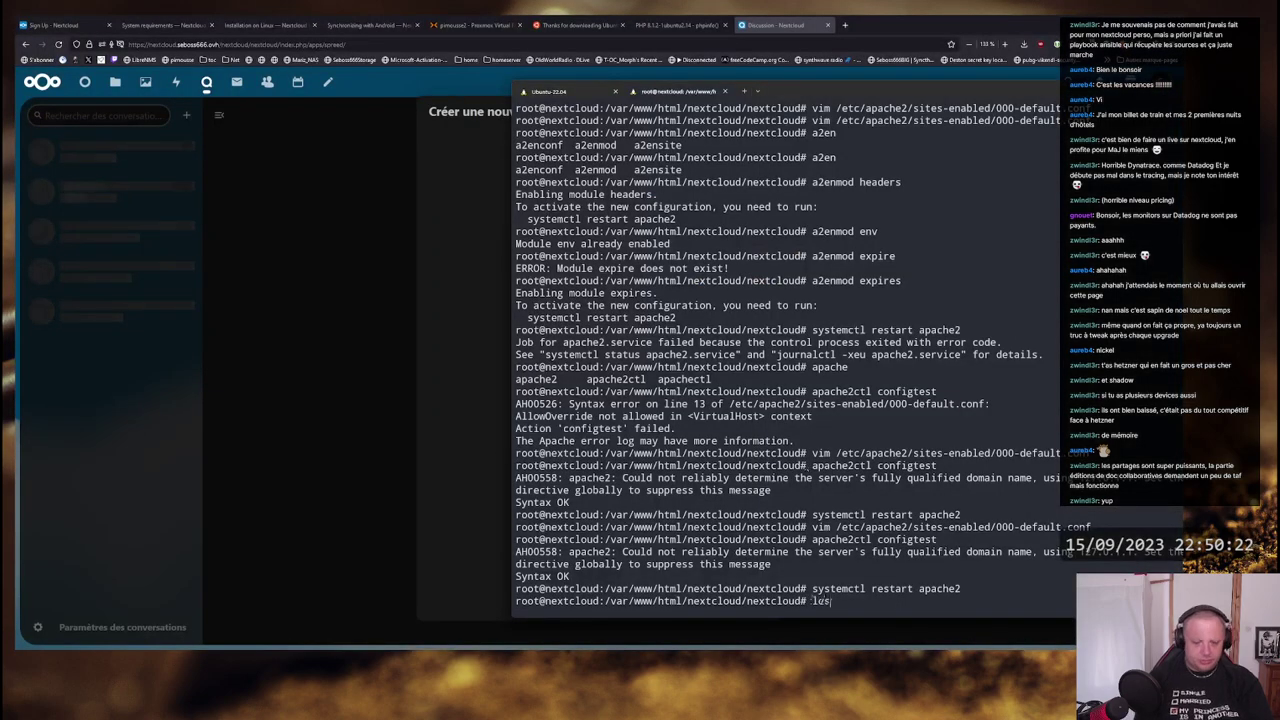
text(s /var/log/apa)
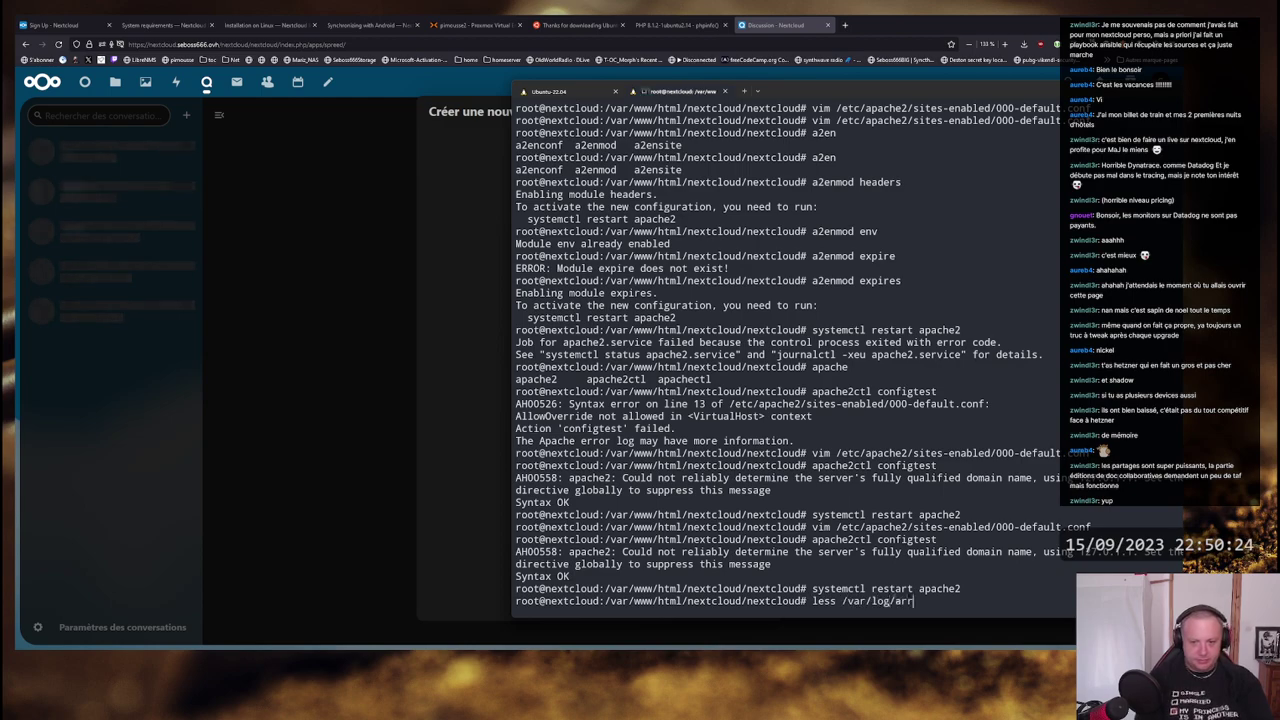
key(BackSpace)
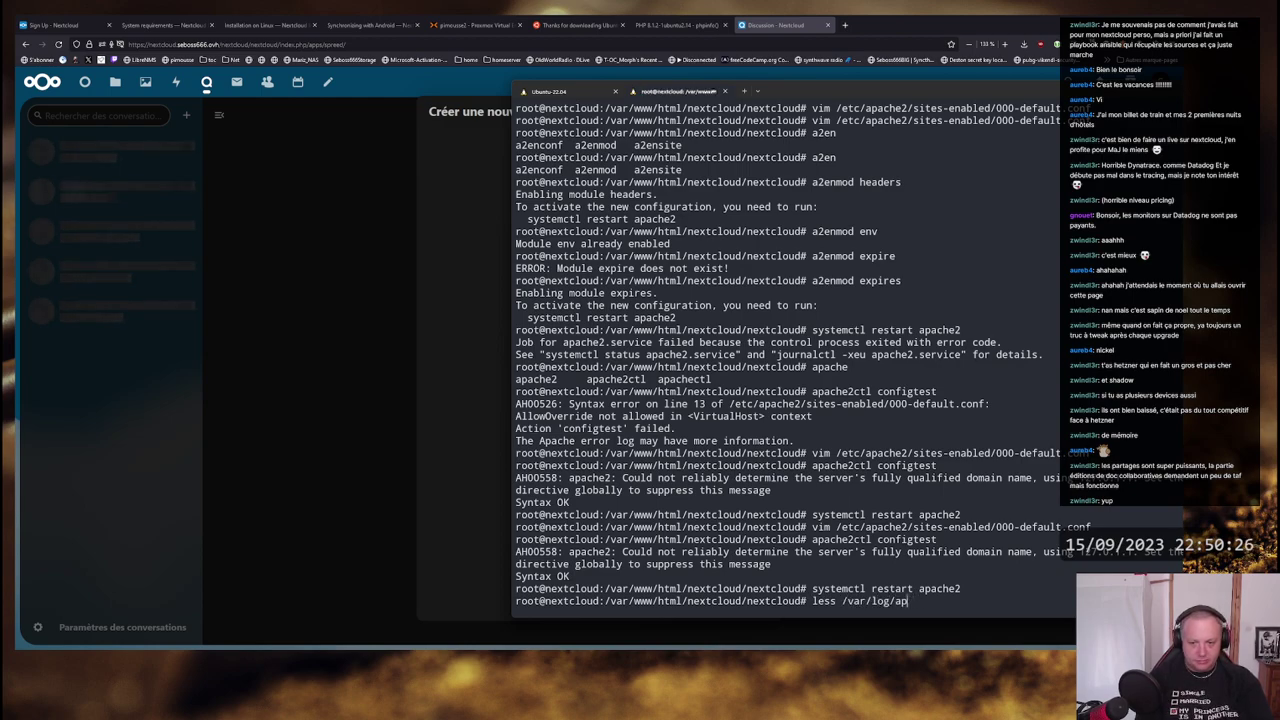
text(a)
key(Tab)
text(ez)
key(Tab)
key(Return)
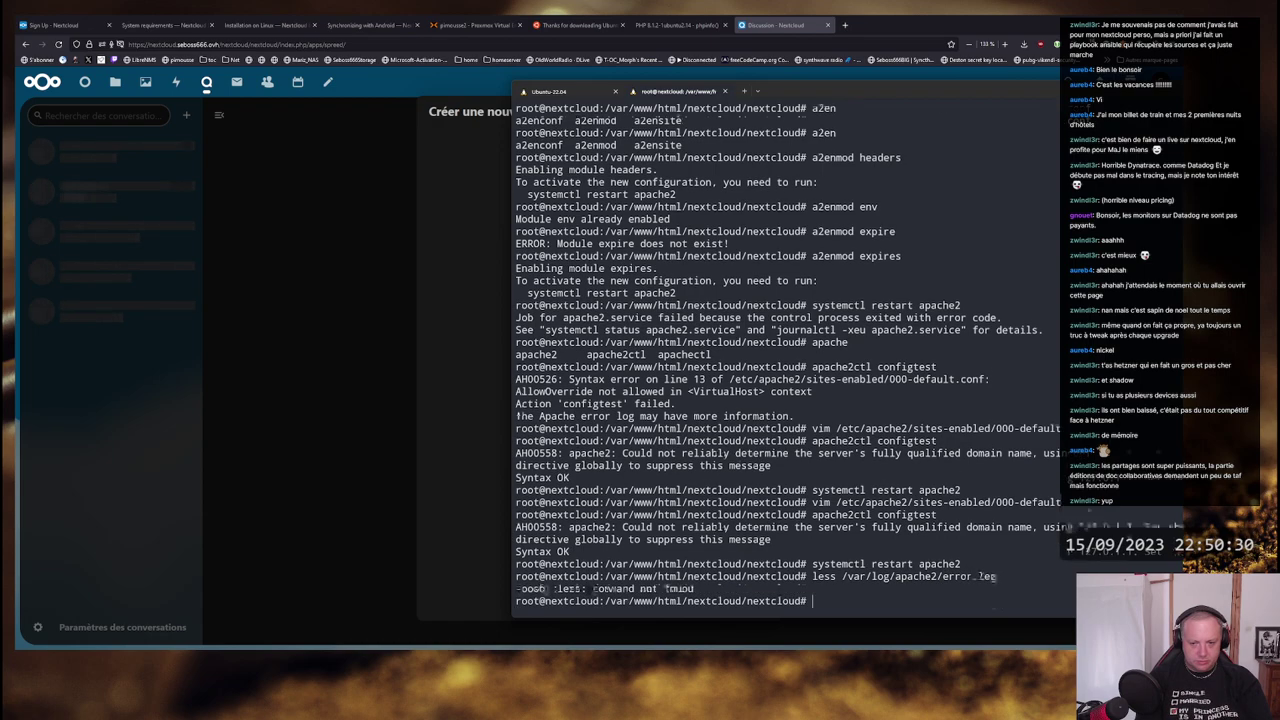
- Show the error log's tail and highlight the access_compat error and .ocdata path
key(Up)
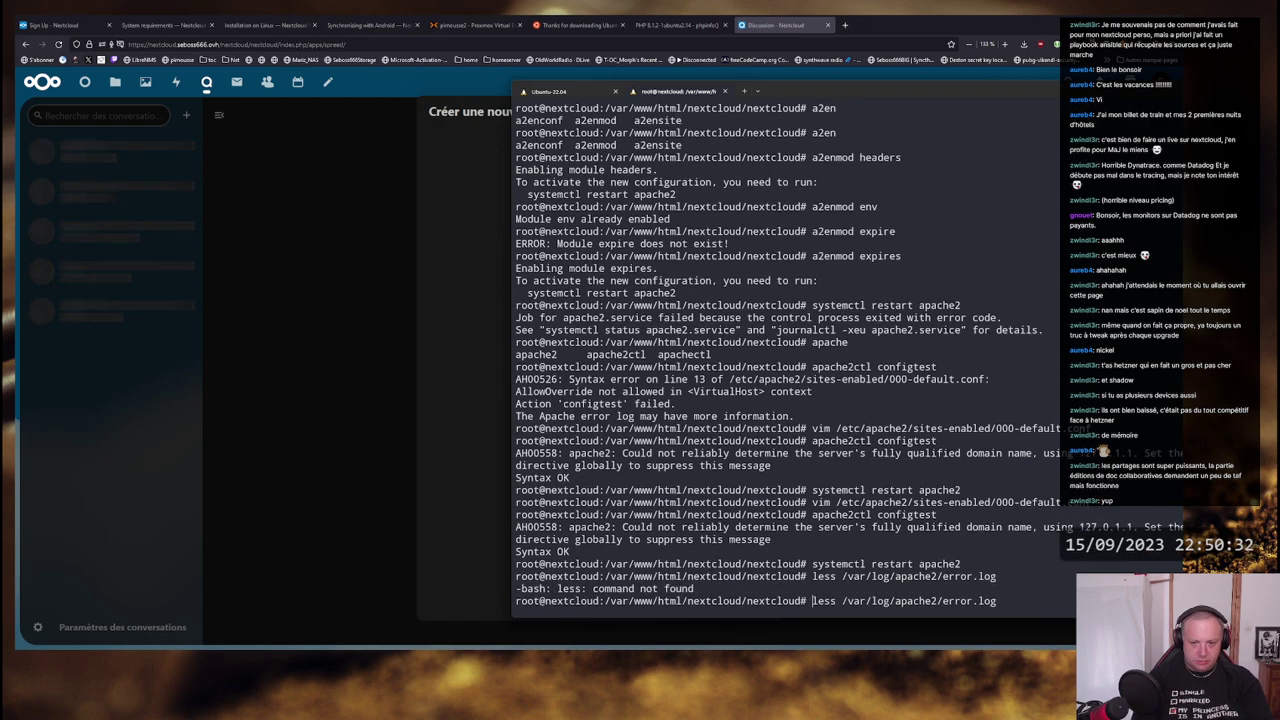
key(Delete)
key(Delete)
key(Delete)
key(Delete)
text(tail)
key(Return)
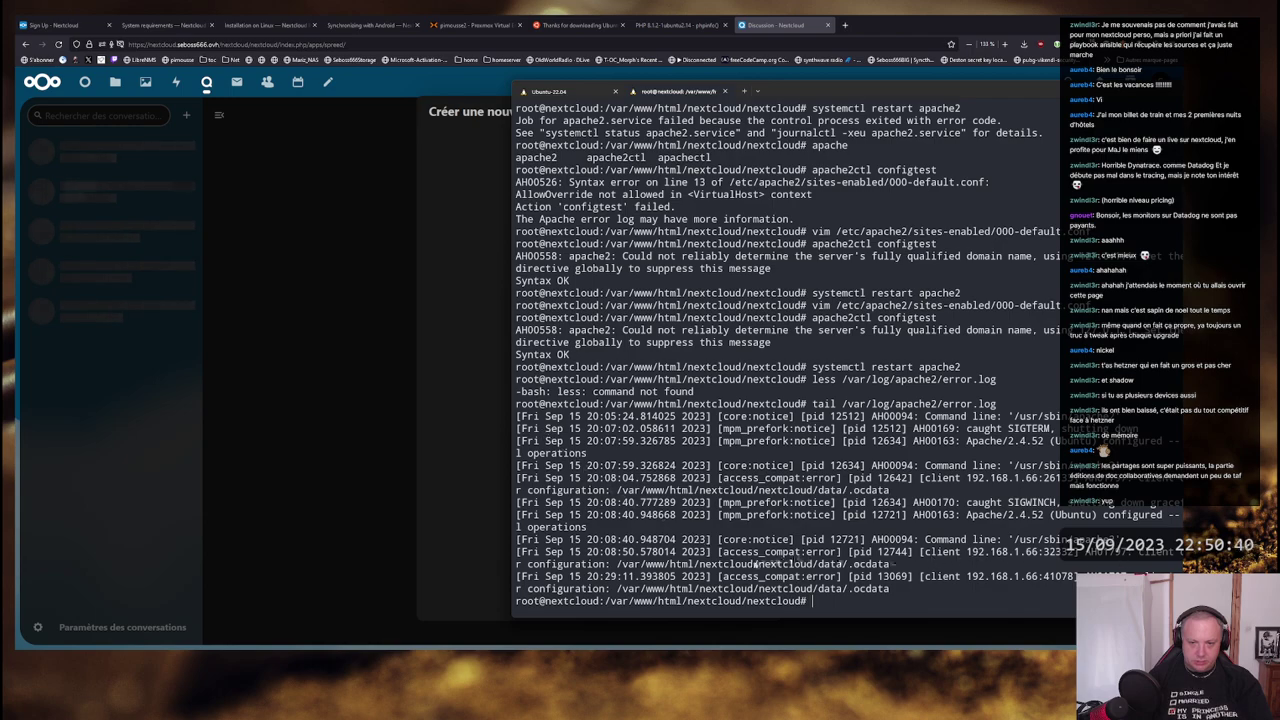
drag(889, 564, 607, 568)
click(697, 552)
text(tail -f)
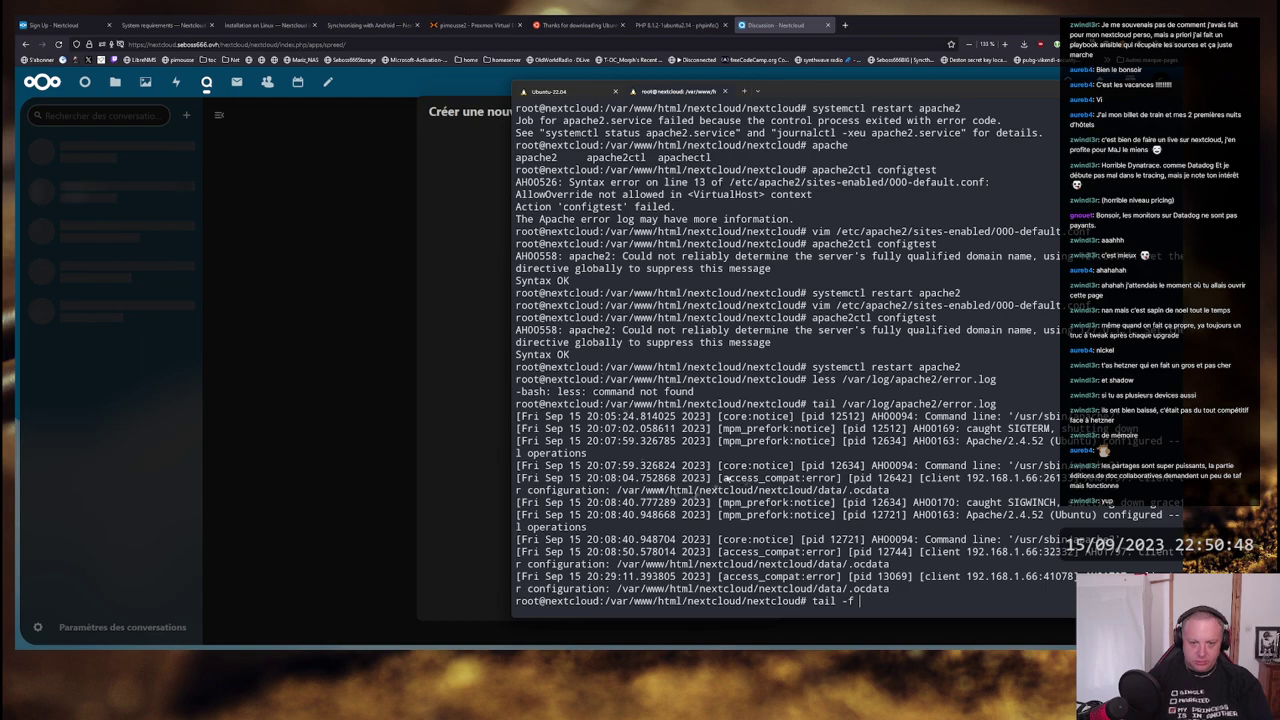
drag(726, 478, 836, 480)
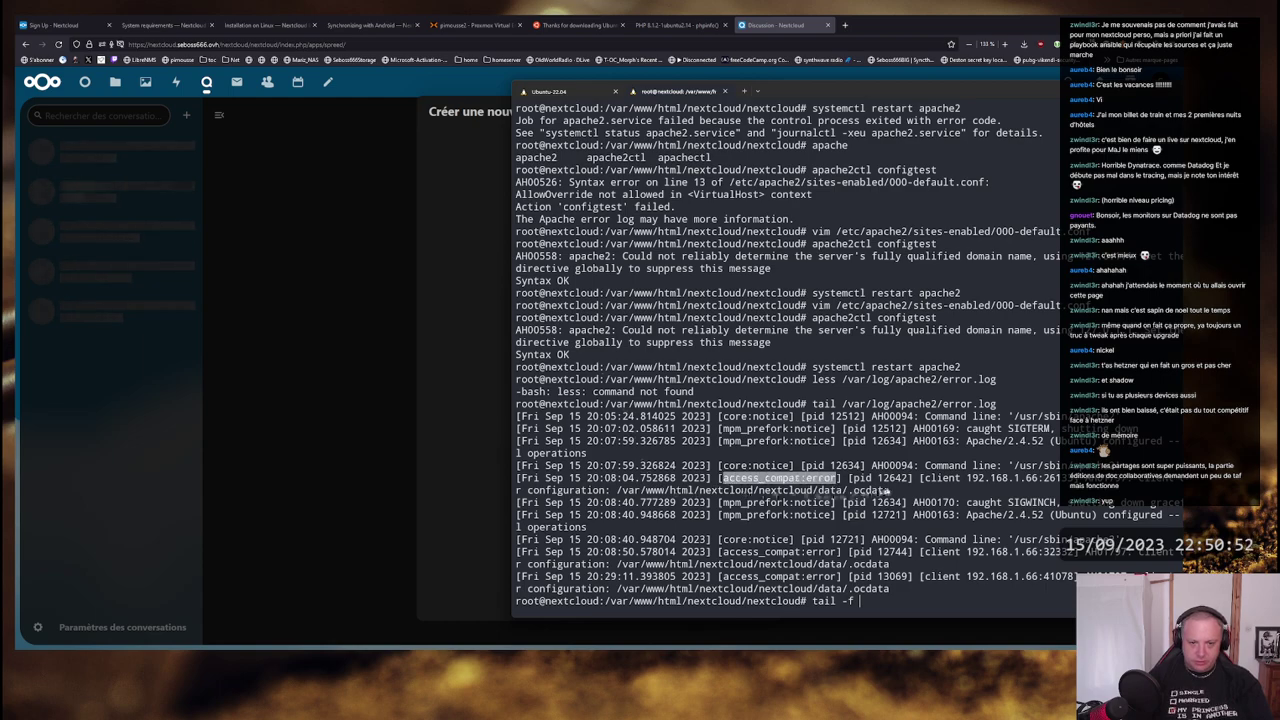
drag(890, 491, 618, 491)
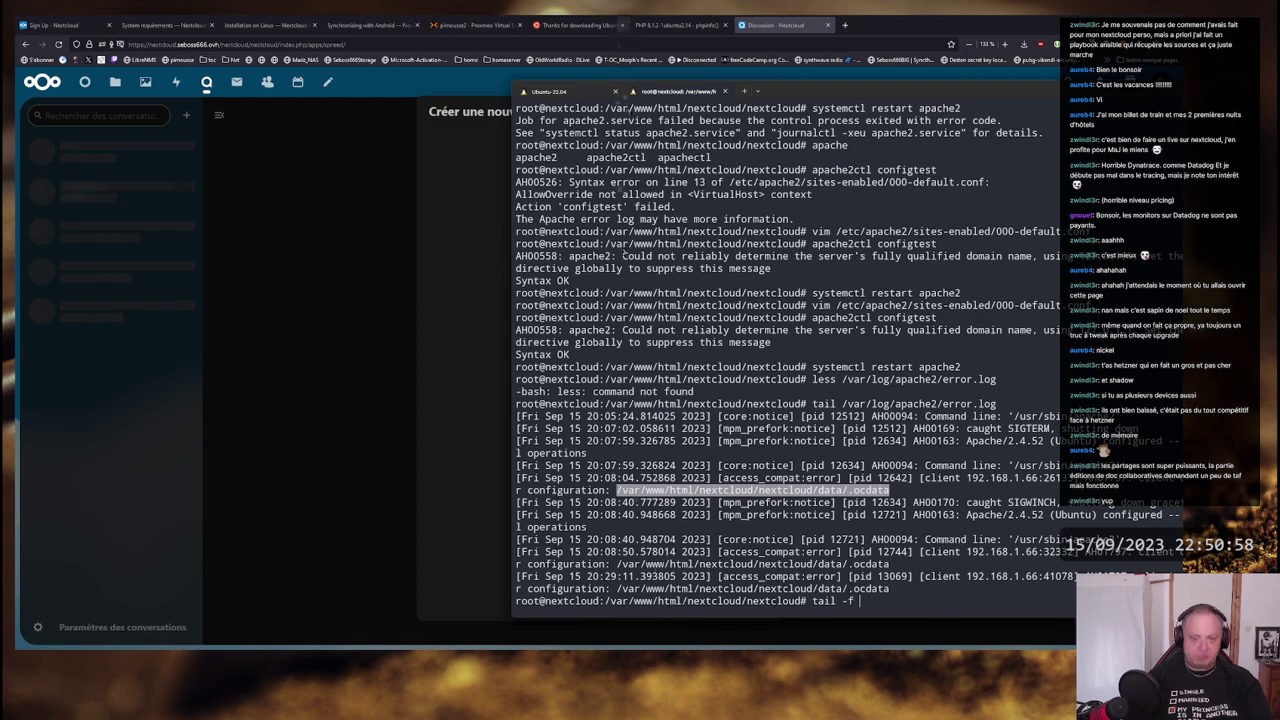
key(ctrl+c)
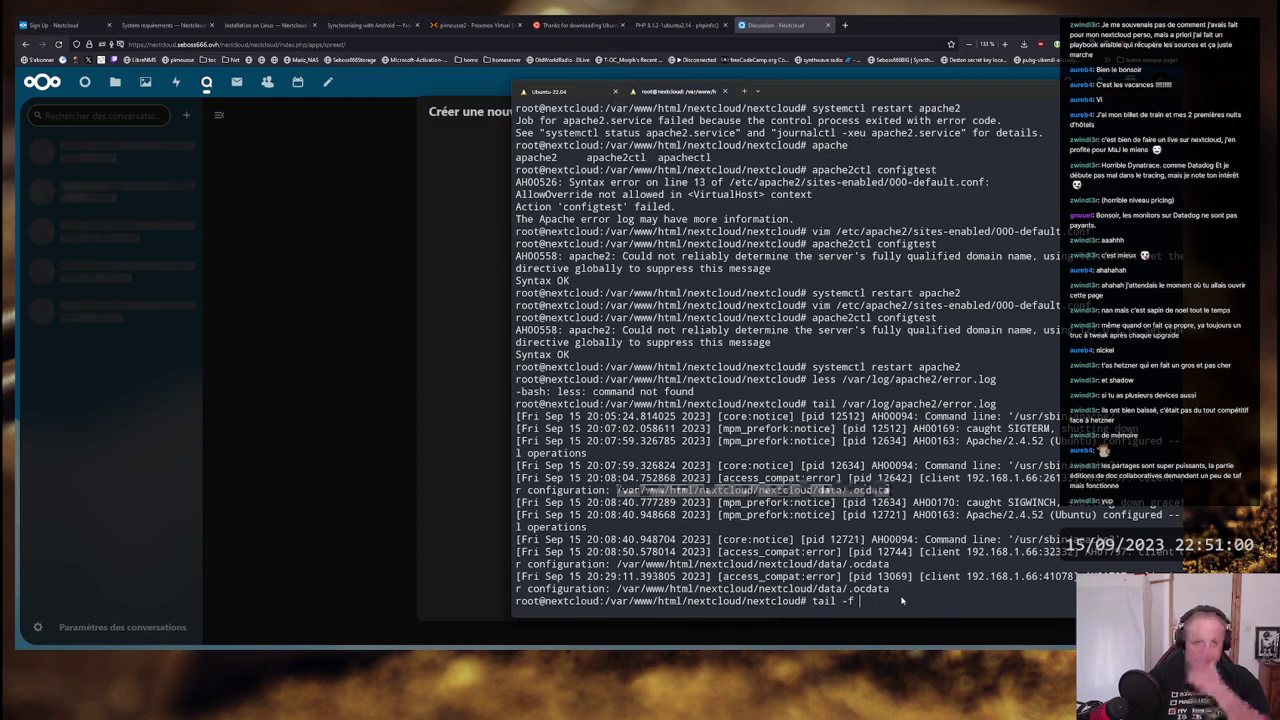
- Bring the Nextcloud browser window back and close the conversation-creation error dialog
click(424, 273)
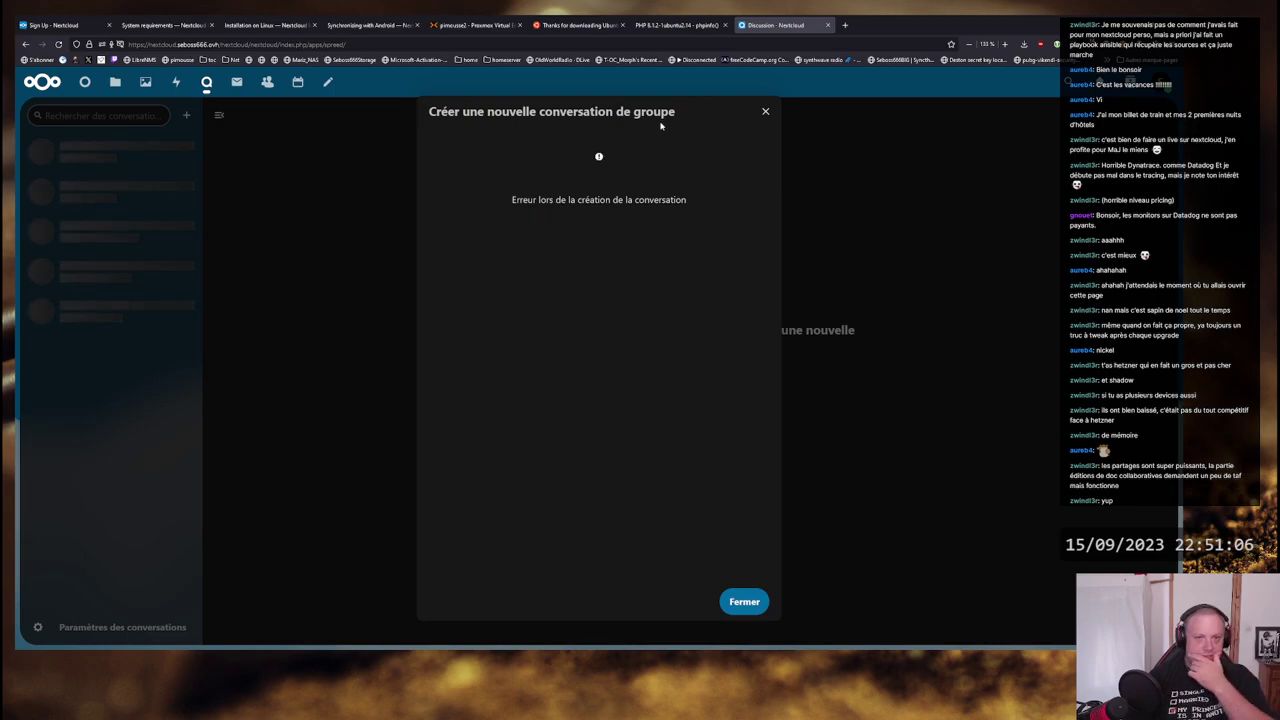
click(745, 600)
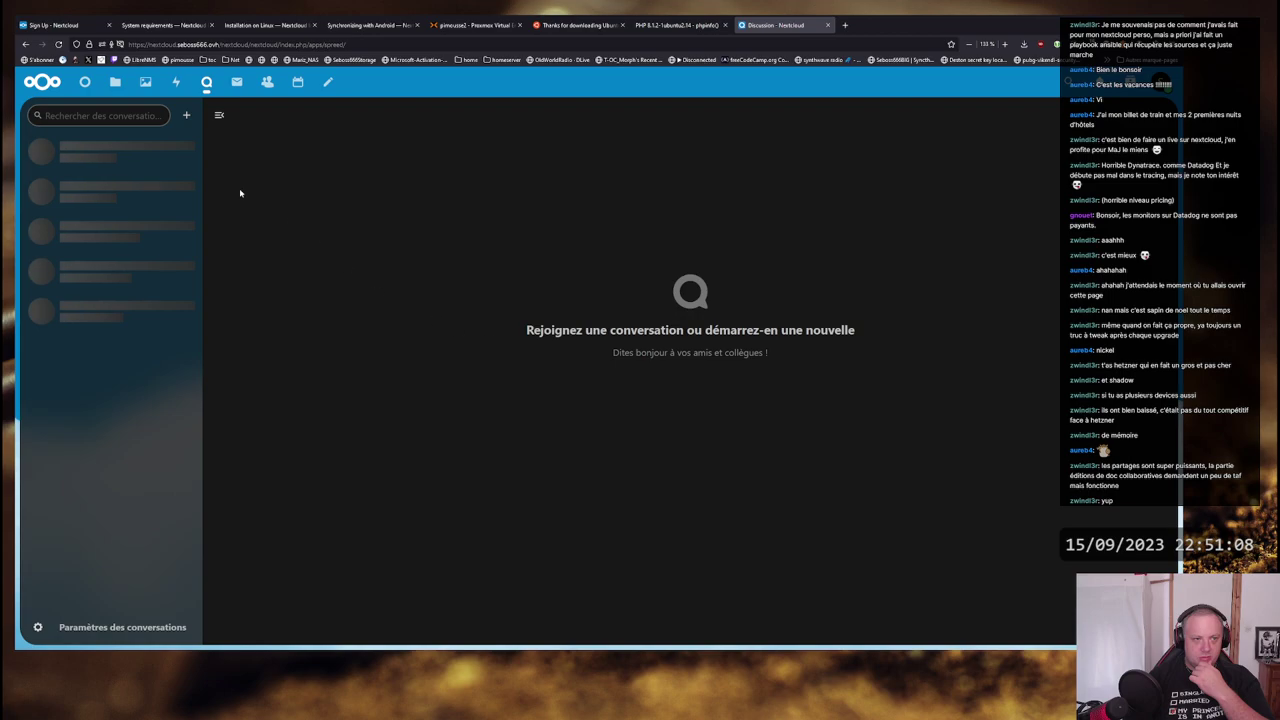
- Open Paramètres des conversations, browse the attachments, privacy and device sections, and decline camera access
click(89, 630)
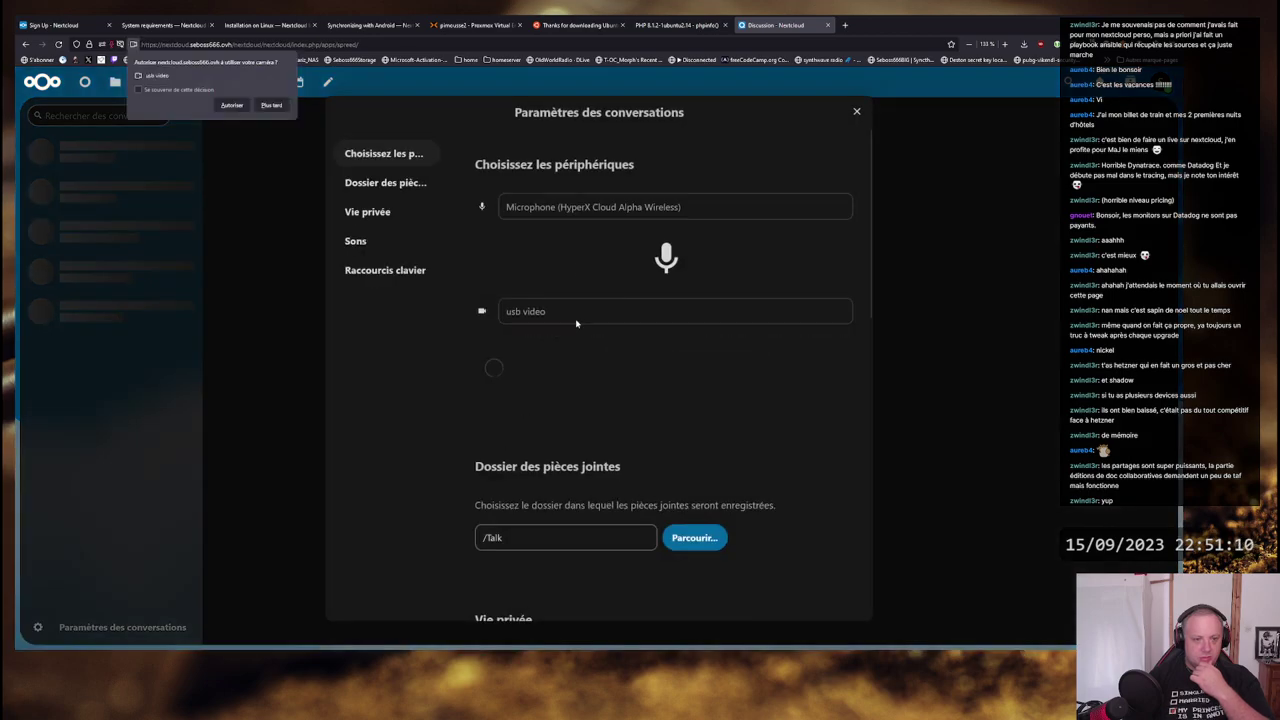
click(369, 189)
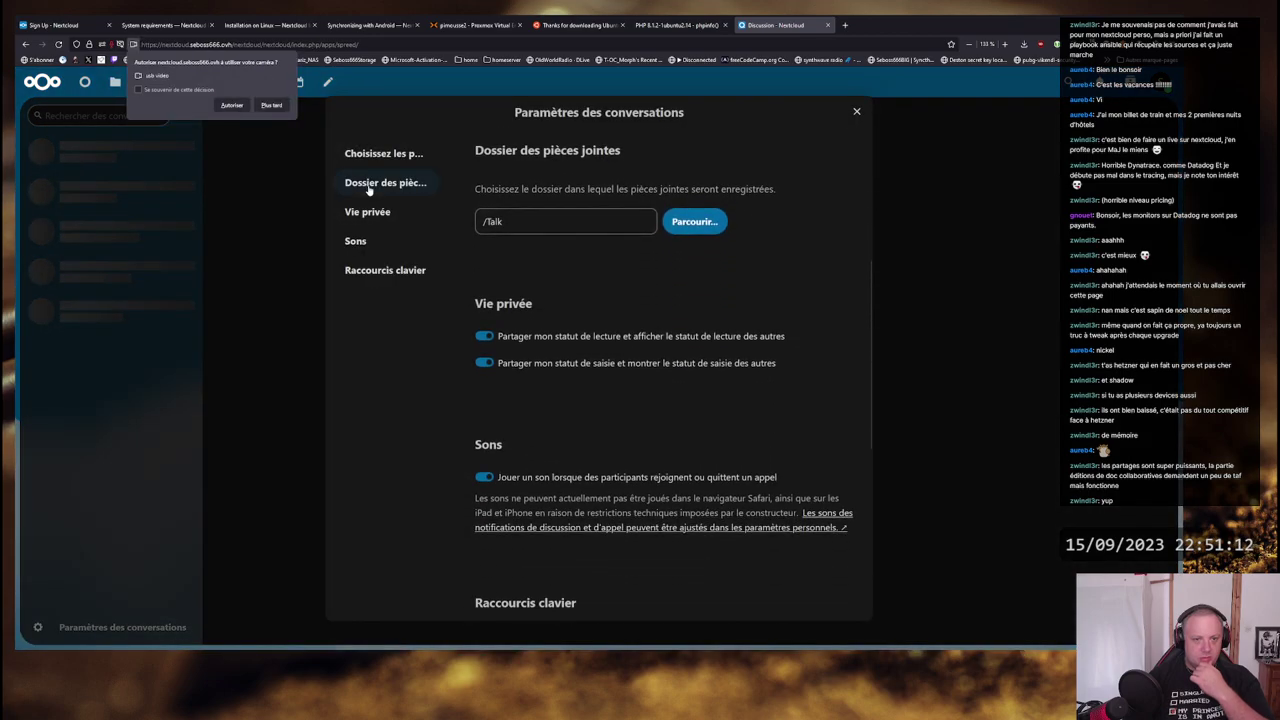
click(371, 212)
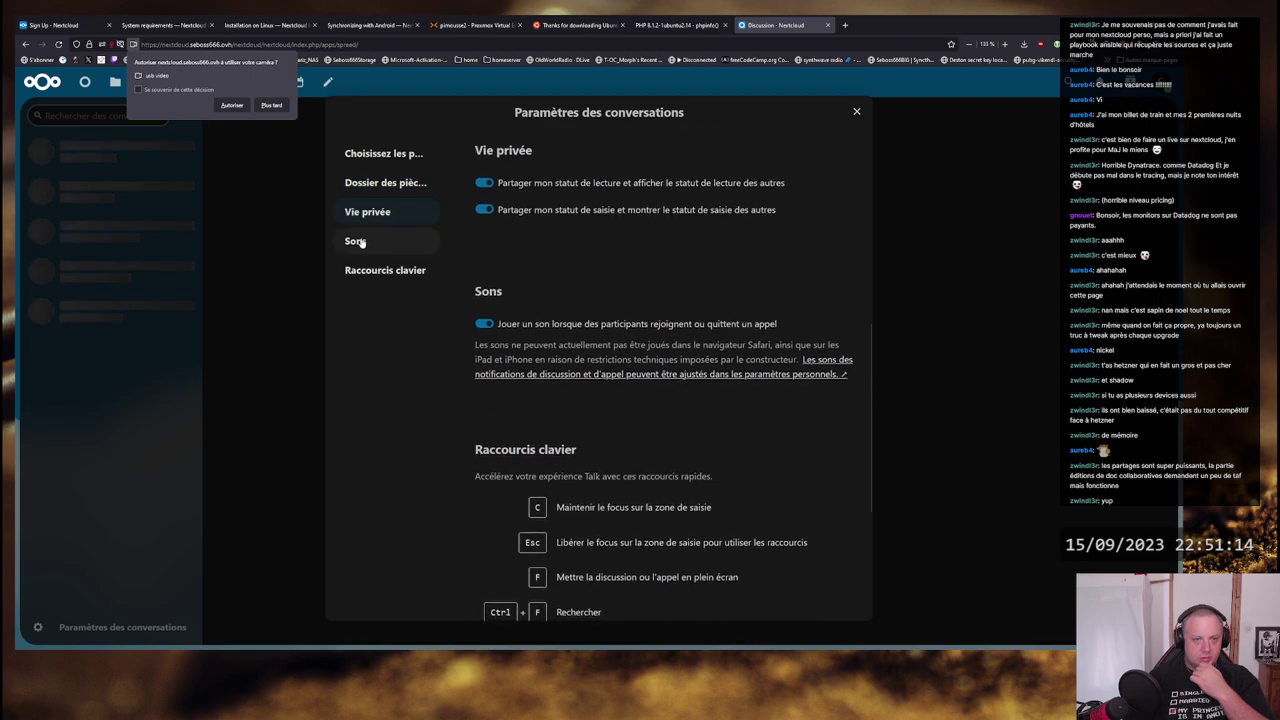
click(362, 154)
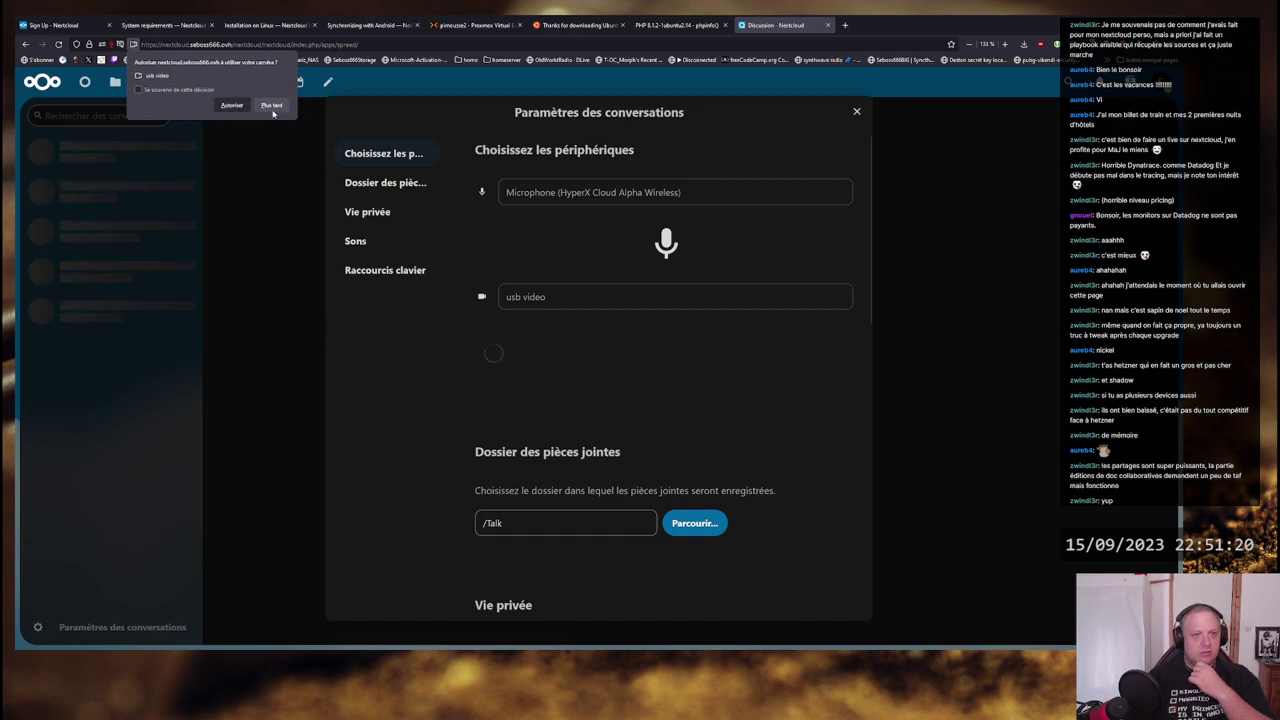
click(271, 106)
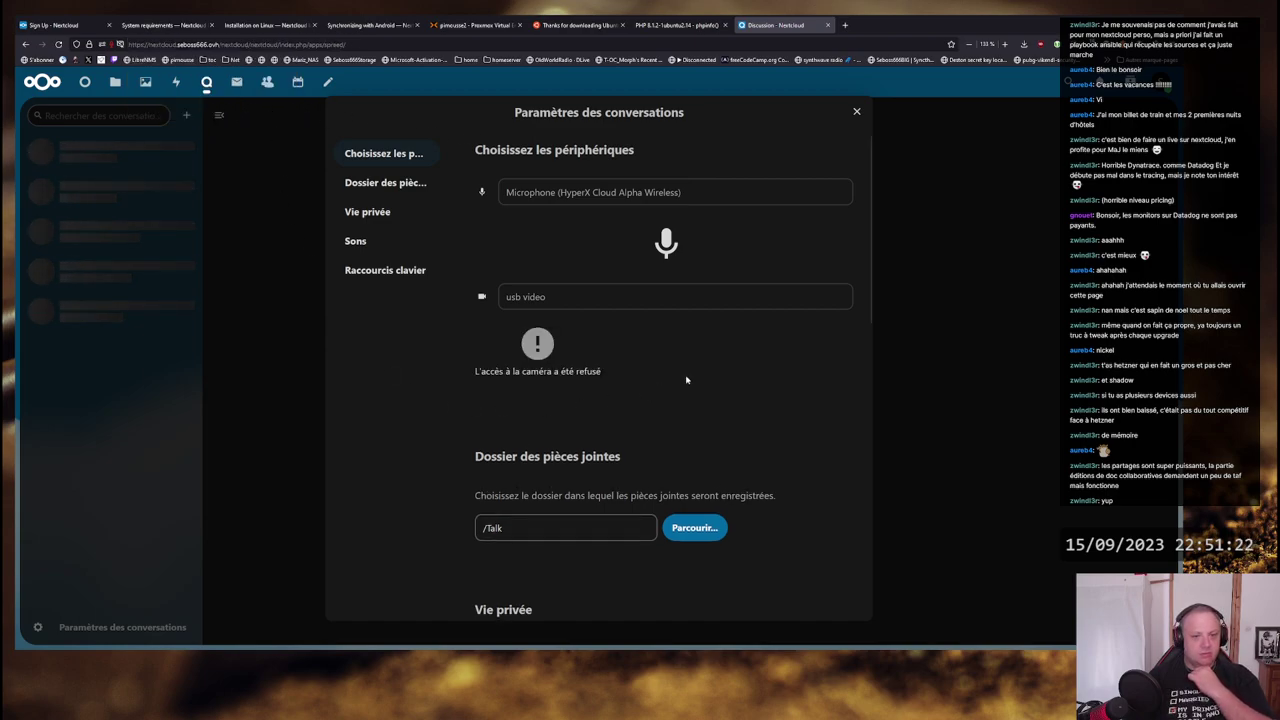
- Check the camera list, keep 'usb video', close the settings, then open and close the user menu
click(650, 297)
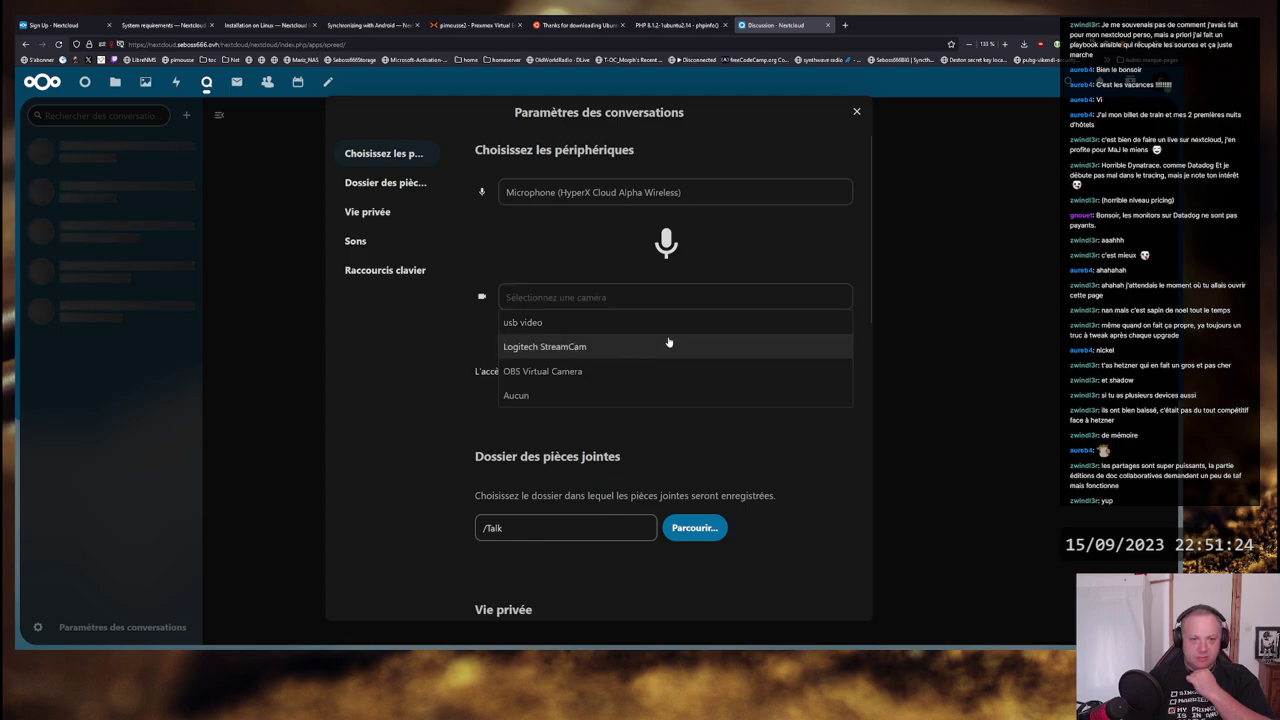
click(252, 423)
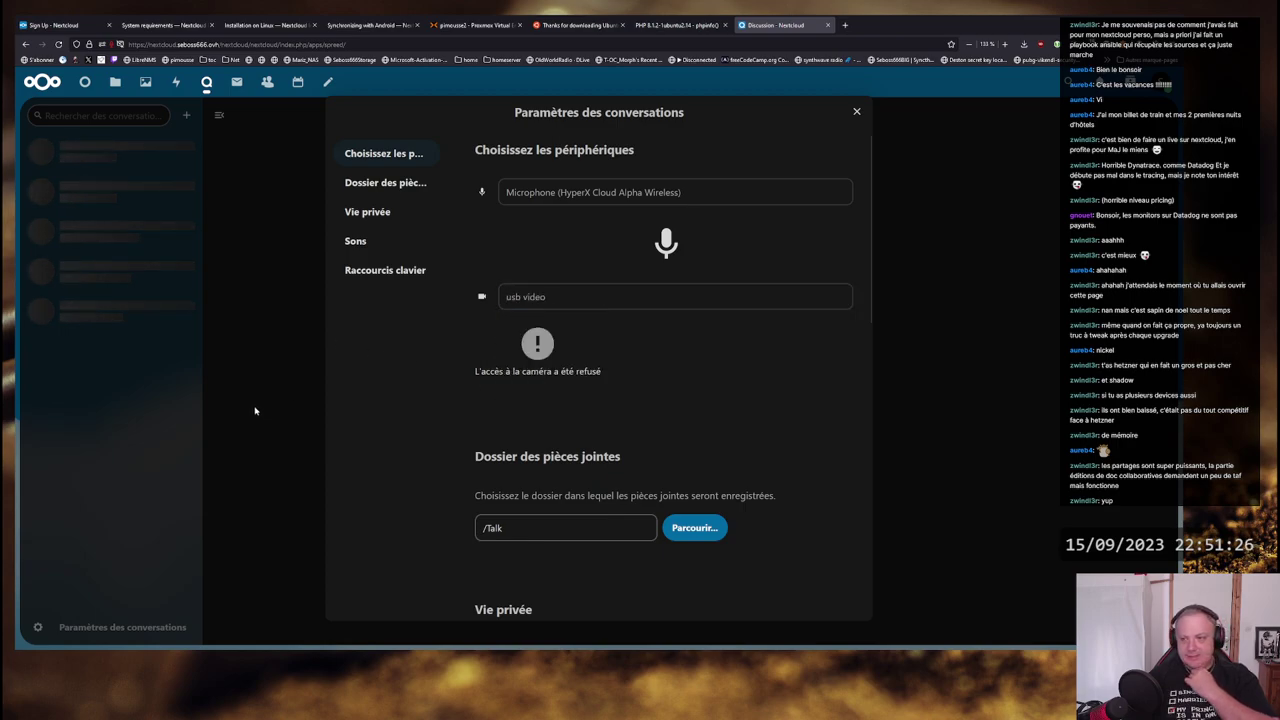
click(856, 111)
click(1160, 84)
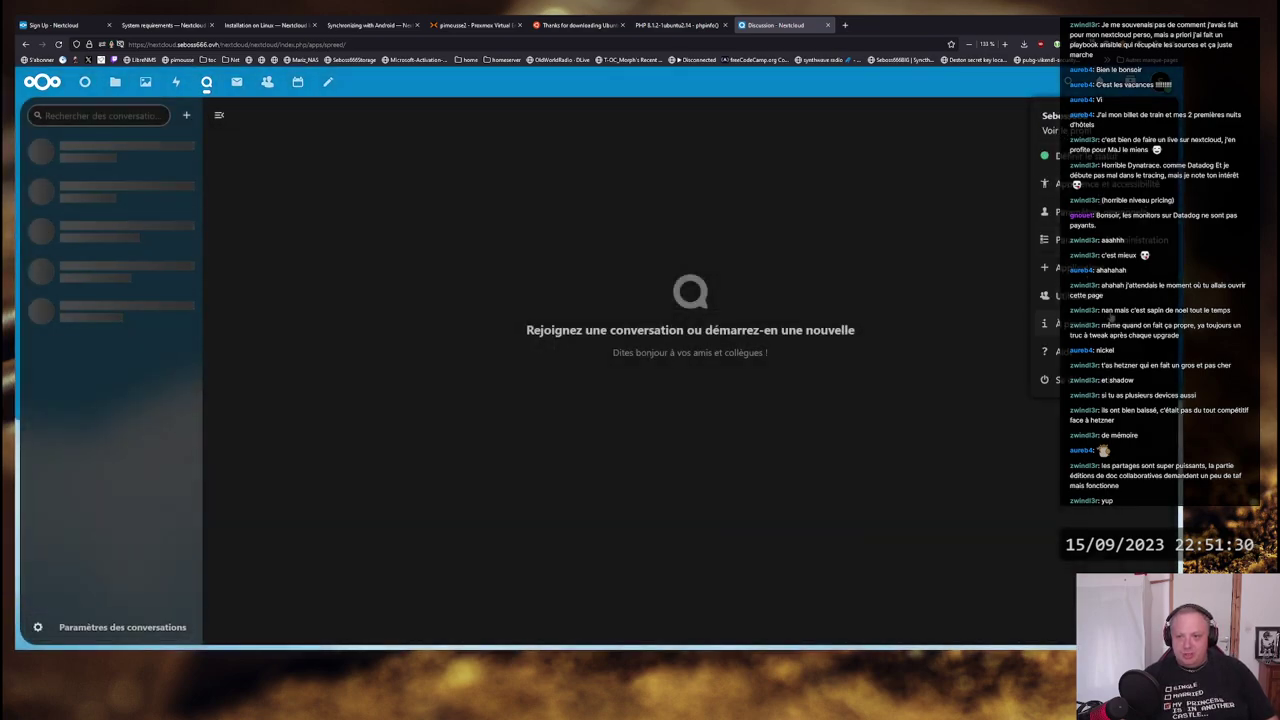
click(888, 219)
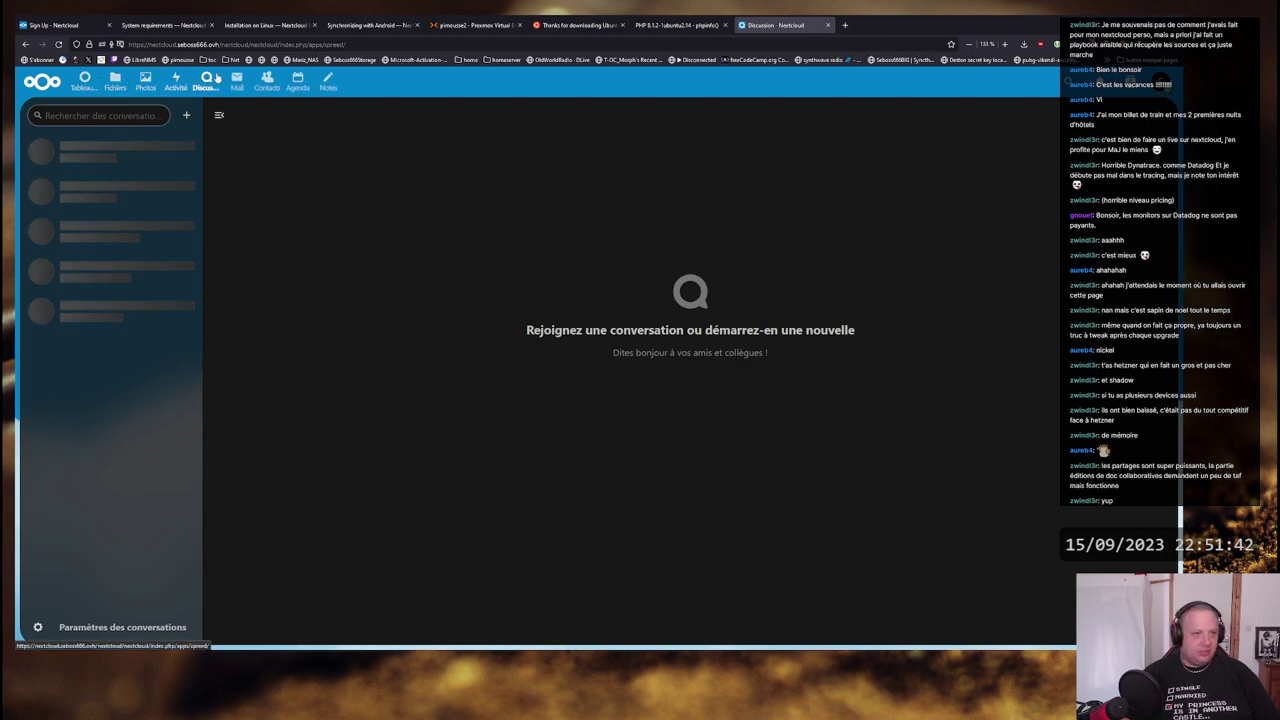
- Open Activité filtered to Pense-bêtes, which shows no activity yet, then go to Notes
click(176, 82)
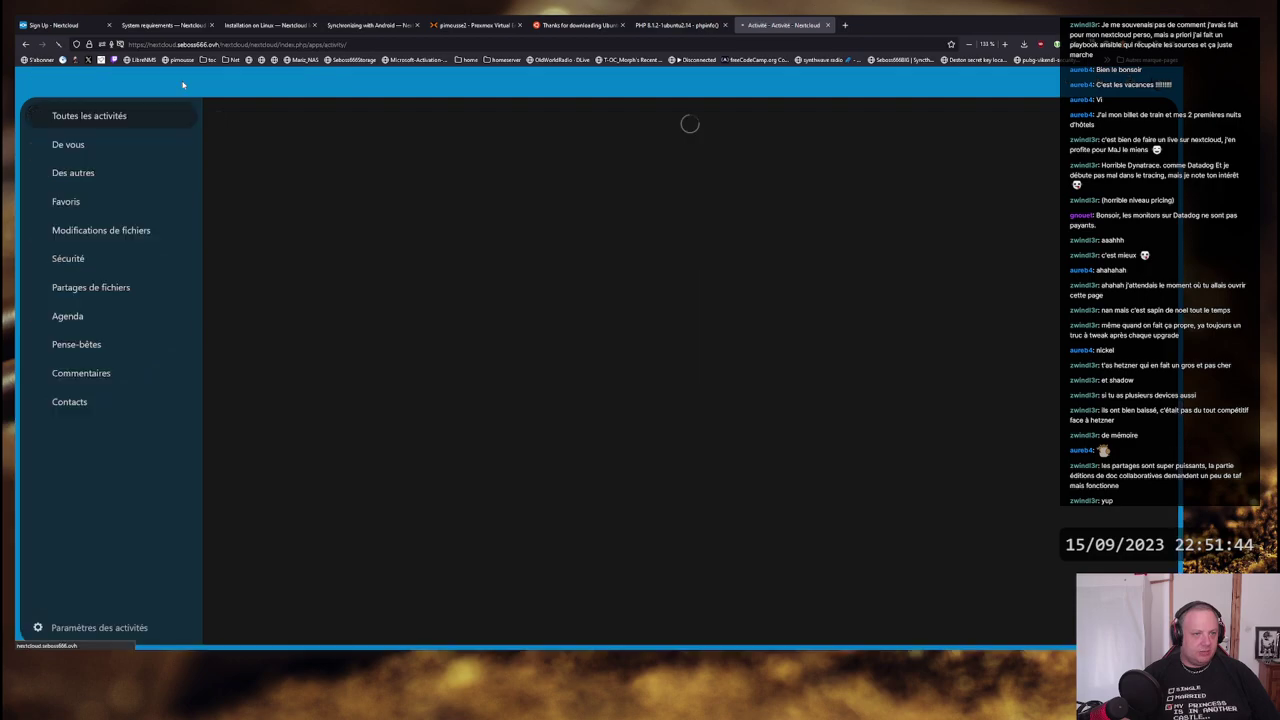
click(93, 343)
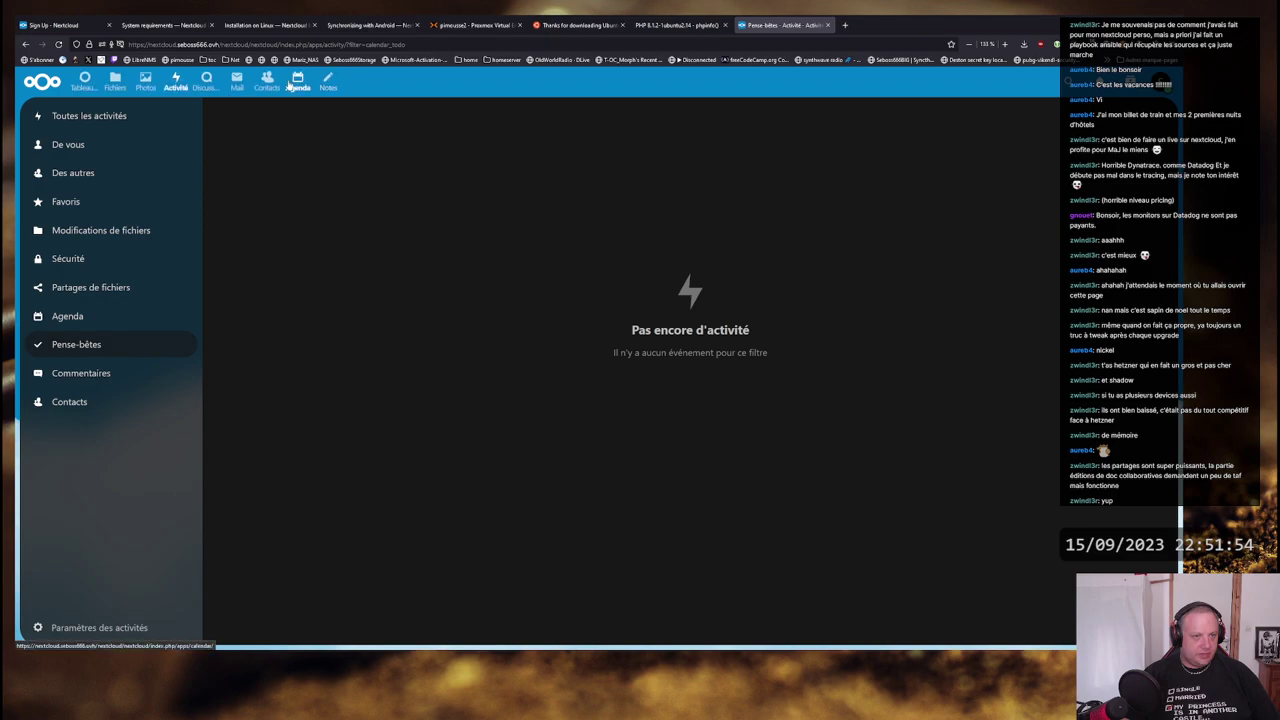
click(327, 82)
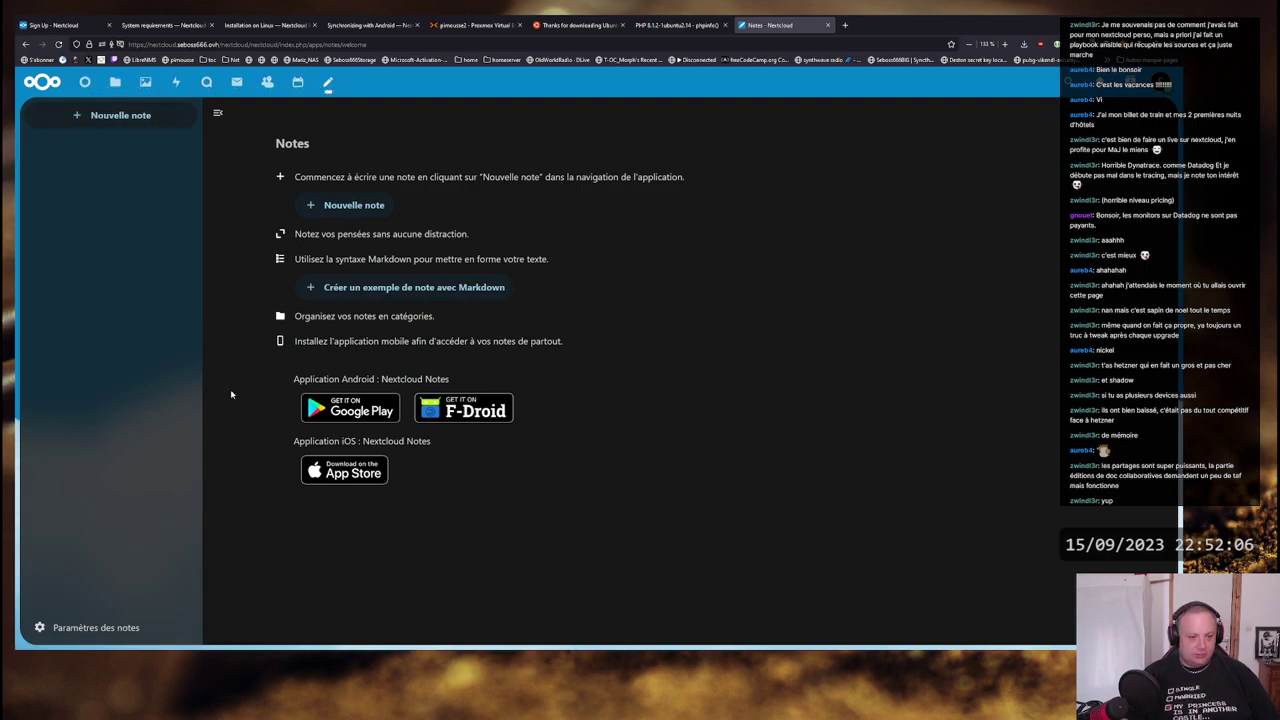
- Launch the Joplin desktop app from the system search by typing 'joplin'
key(super)
text(joplin)
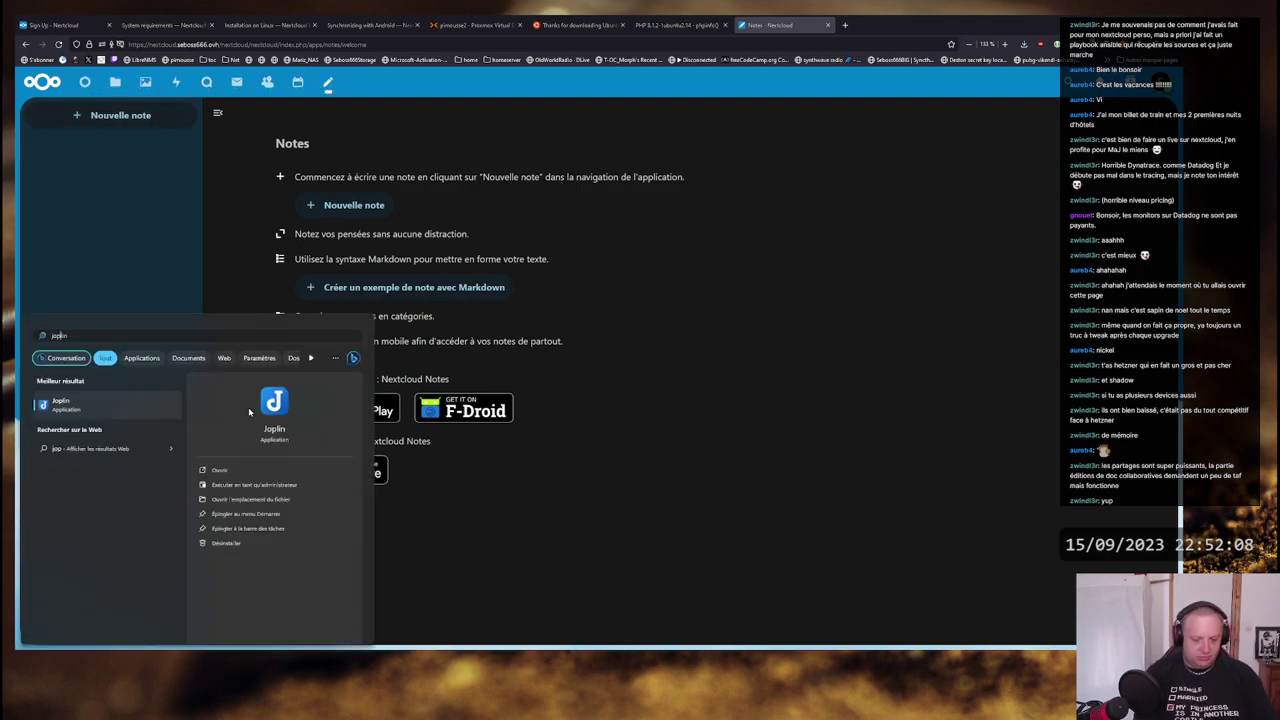
key(Return)
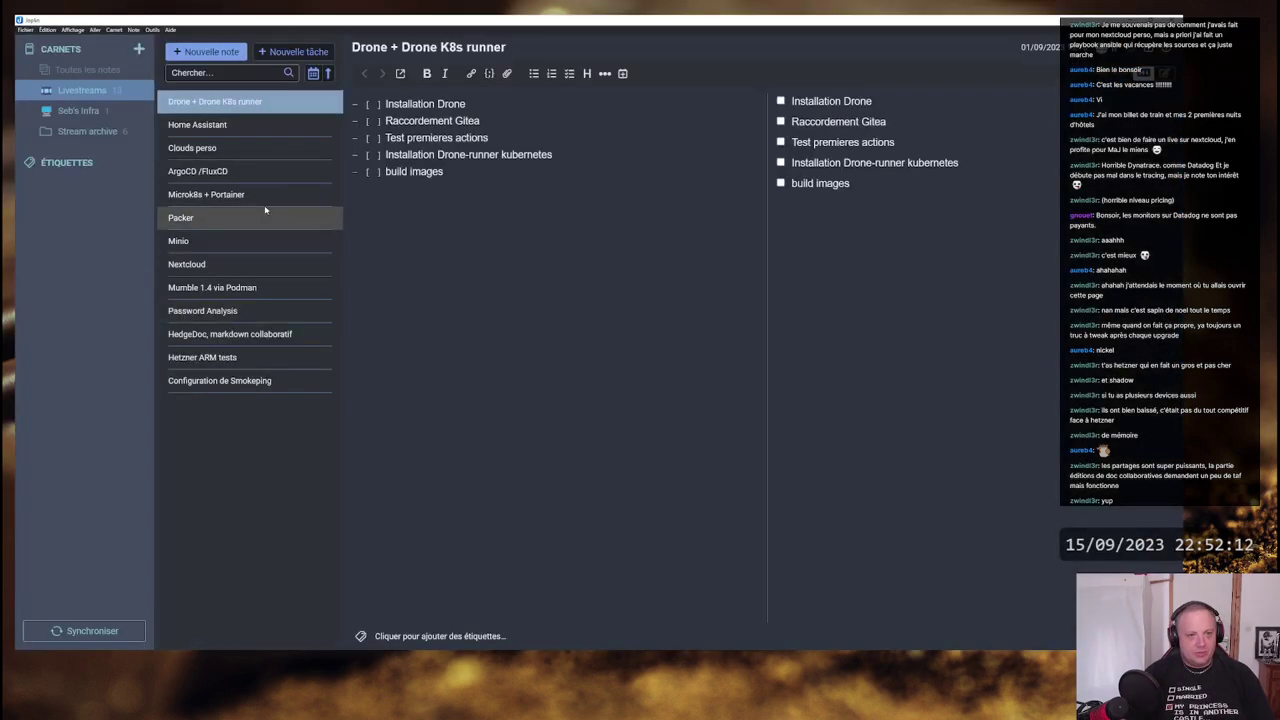
- View the Nextcloud note's checklist in Joplin, dismiss its info popup, and switch back to the browser
click(227, 264)
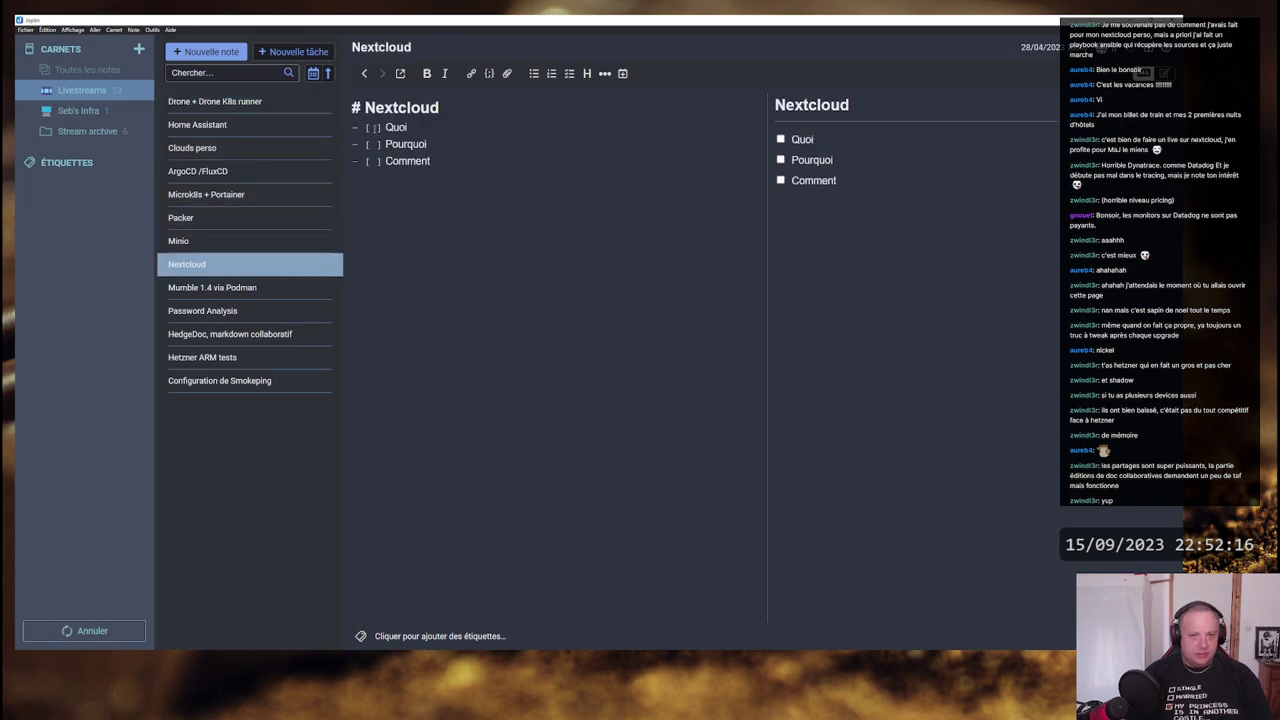
click(716, 164)
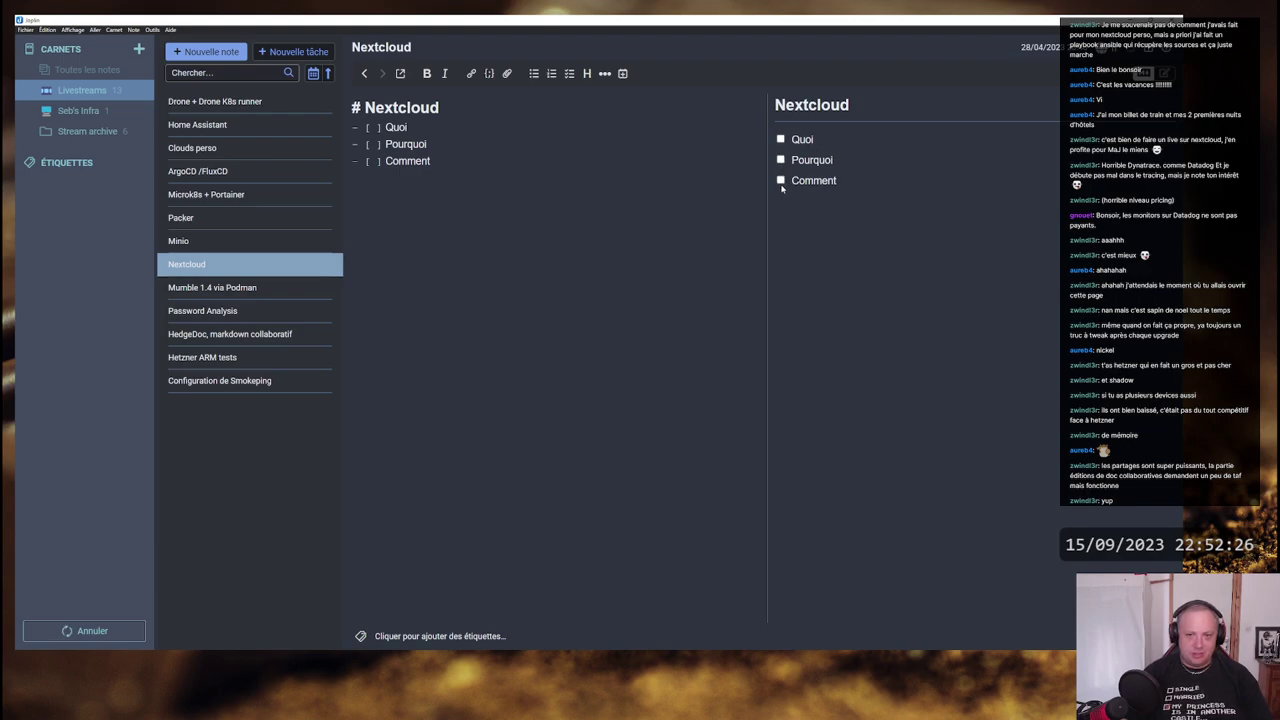
key(alt+Tab)
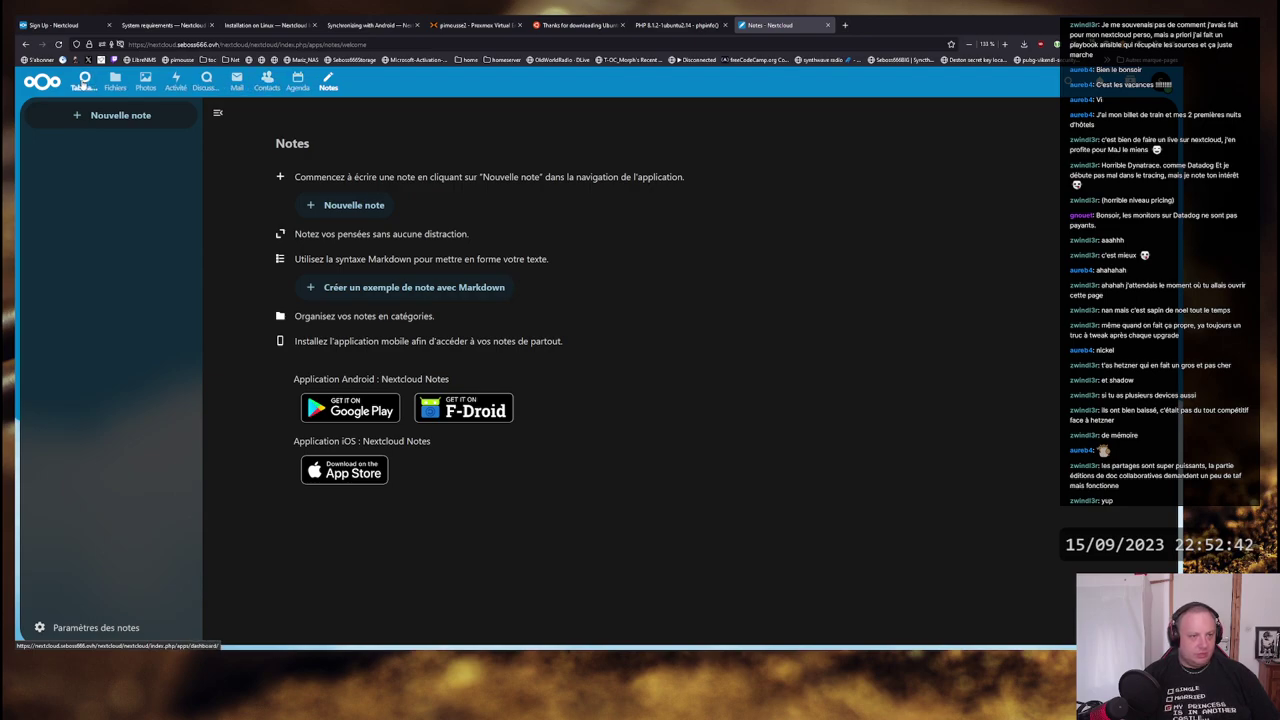
- Open Nextcloud Mail to its 'Connecter votre compte mail' setup form
click(238, 82)
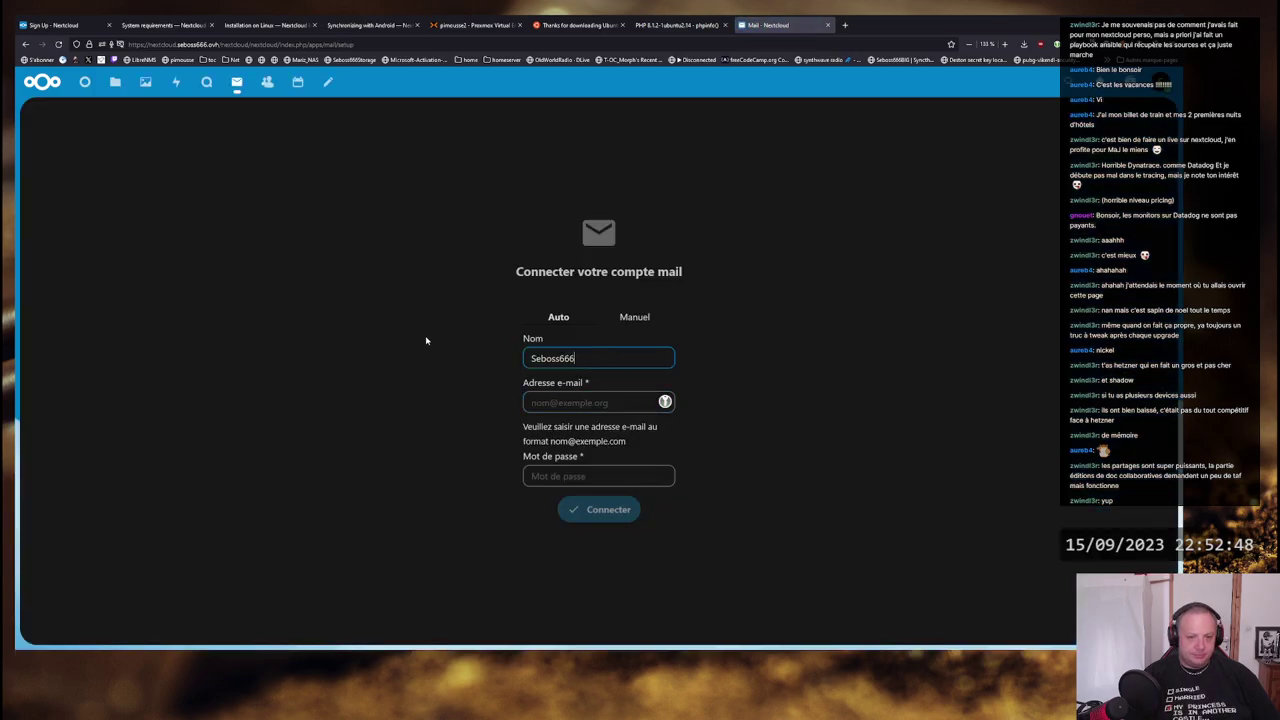
- Switch the mail form to Manuel, review IMAP (SSL/TLS, port 993) and SMTP fields, then close the phpinfo() tab
click(633, 320)
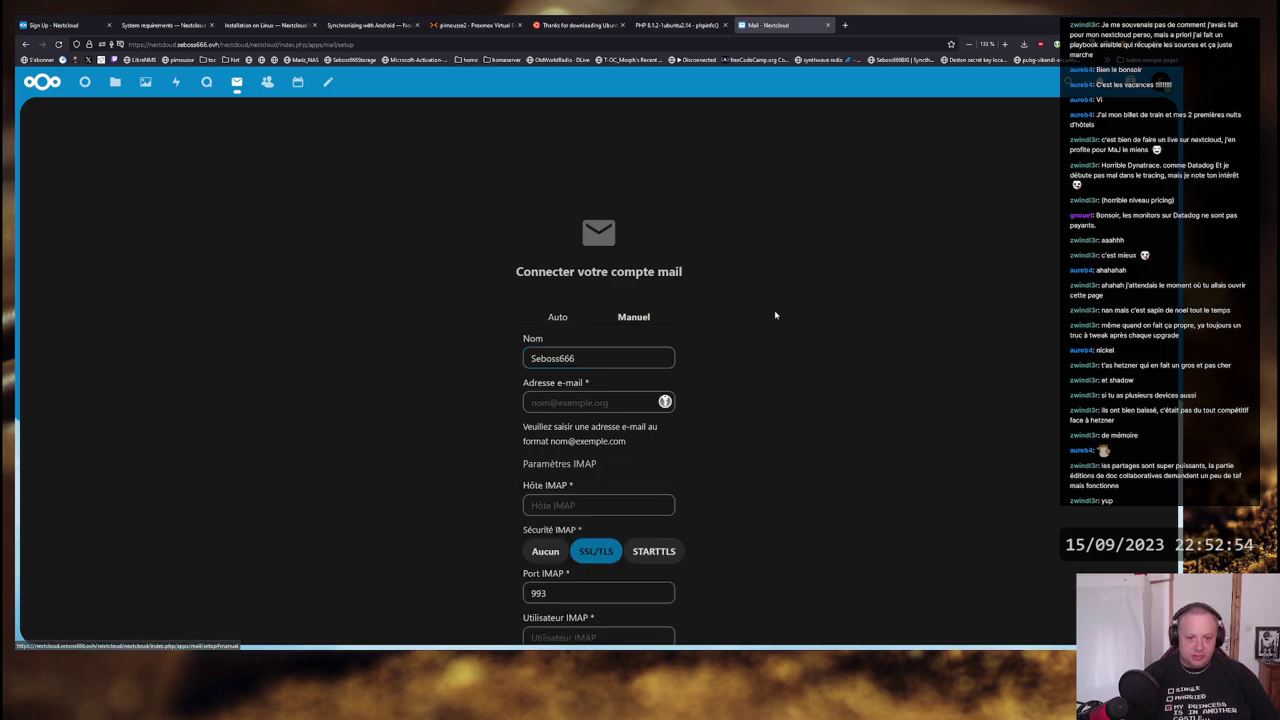
scroll(775, 315, down, 3)
scroll(787, 312, up, 1)
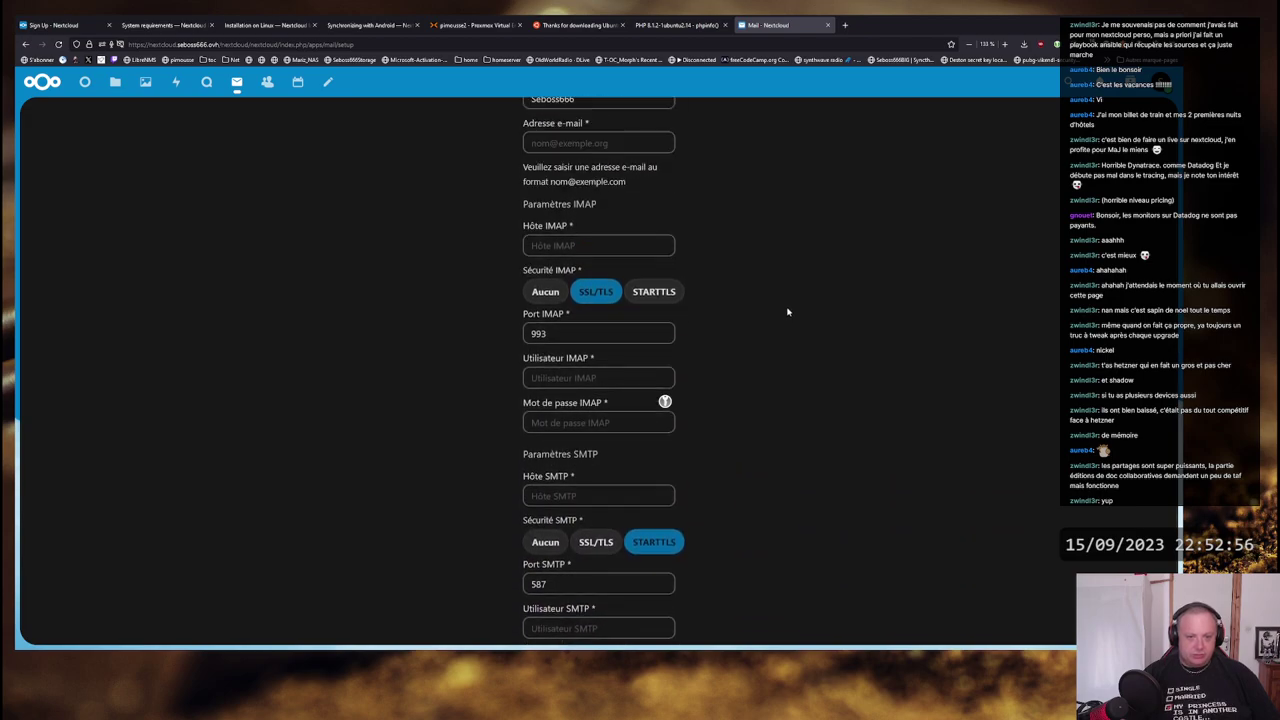
scroll(787, 312, up, 3)
scroll(787, 312, down, 4)
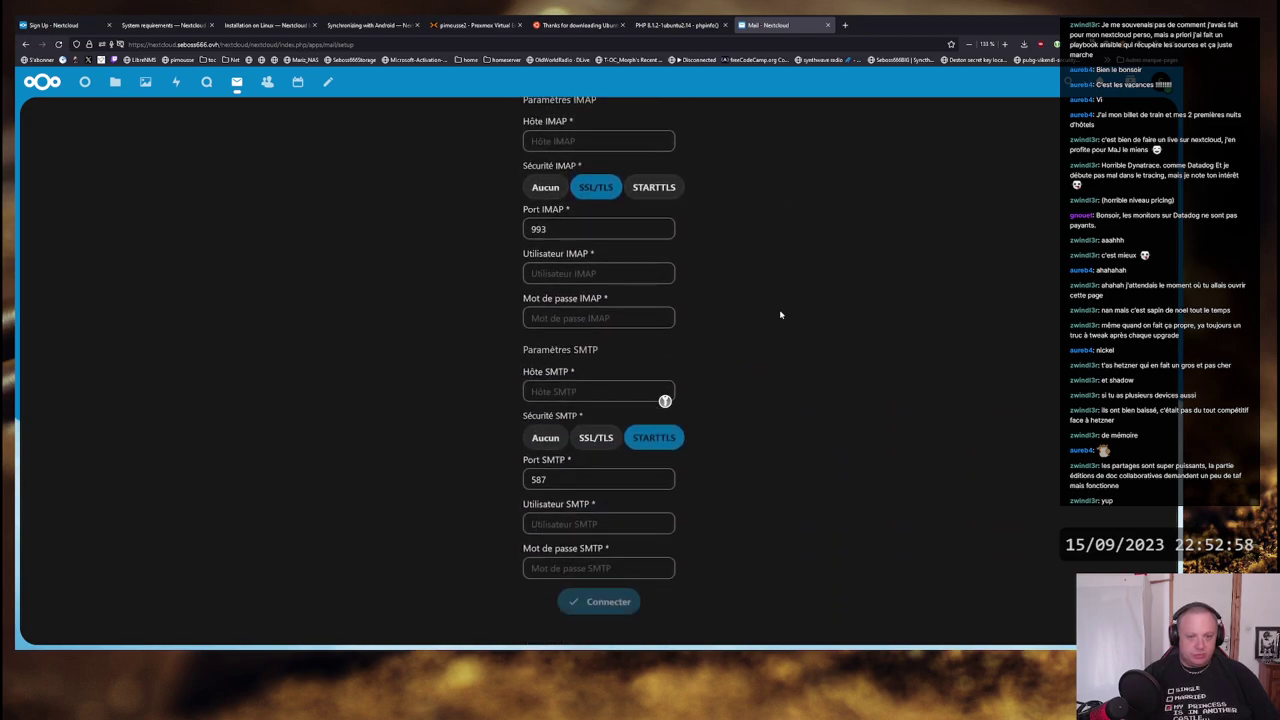
scroll(760, 322, up, 4)
scroll(737, 281, down, 1)
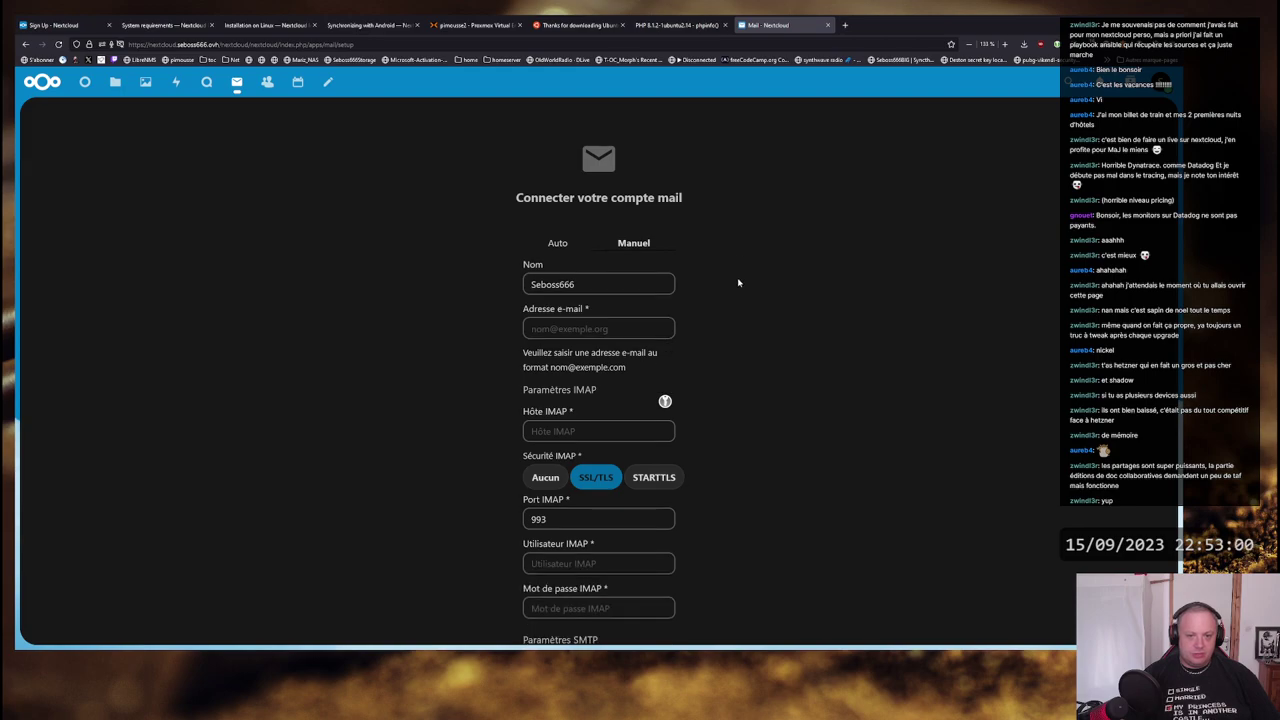
scroll(738, 282, up, 1)
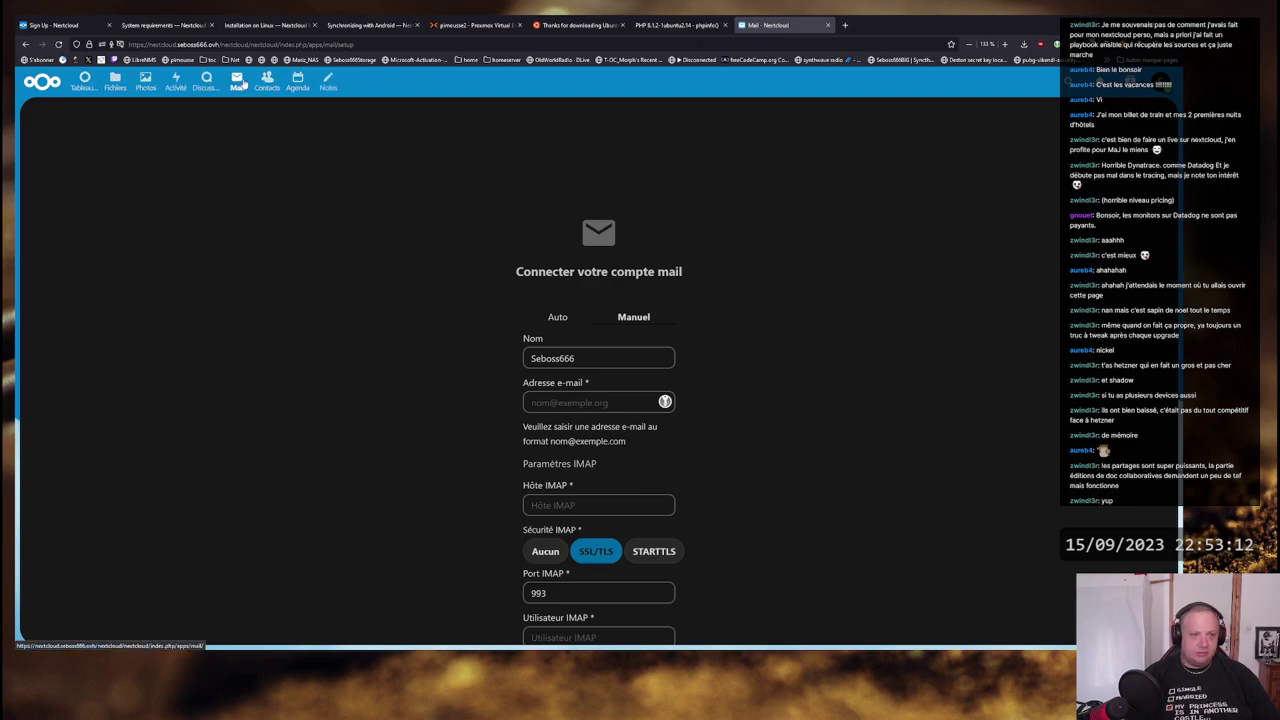
scroll(577, 360, down, 2)
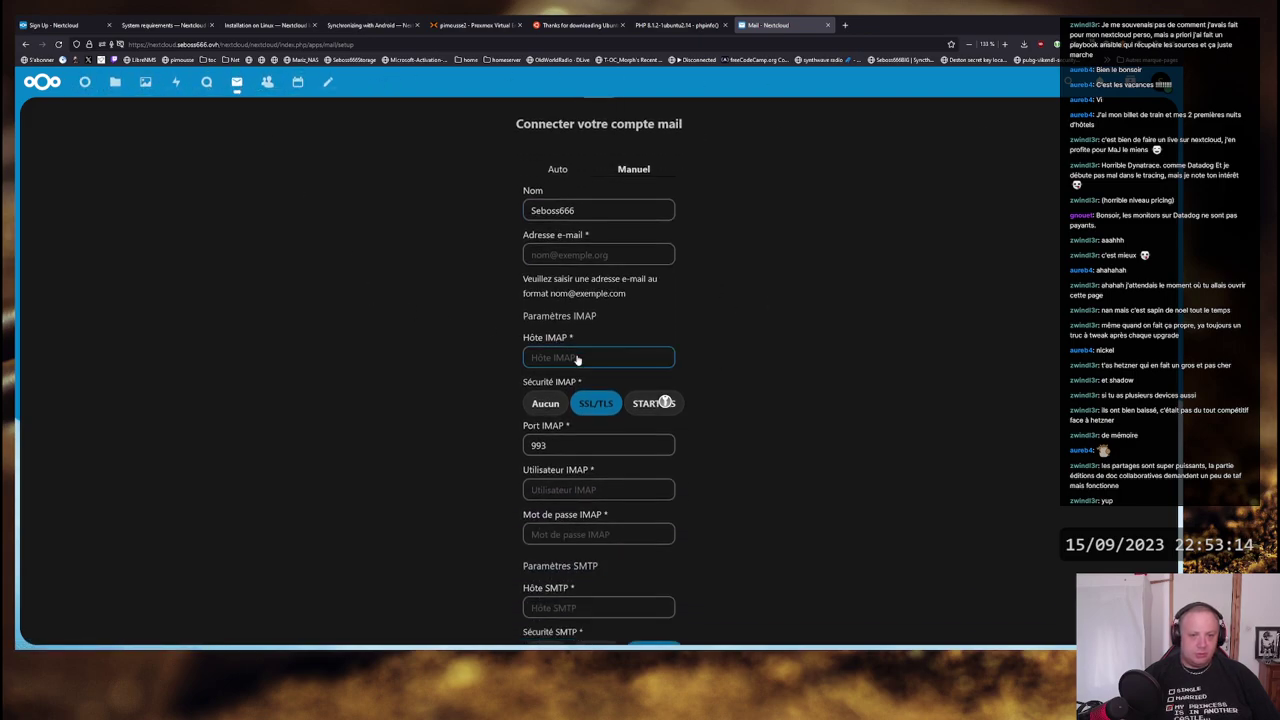
scroll(577, 360, down, 2)
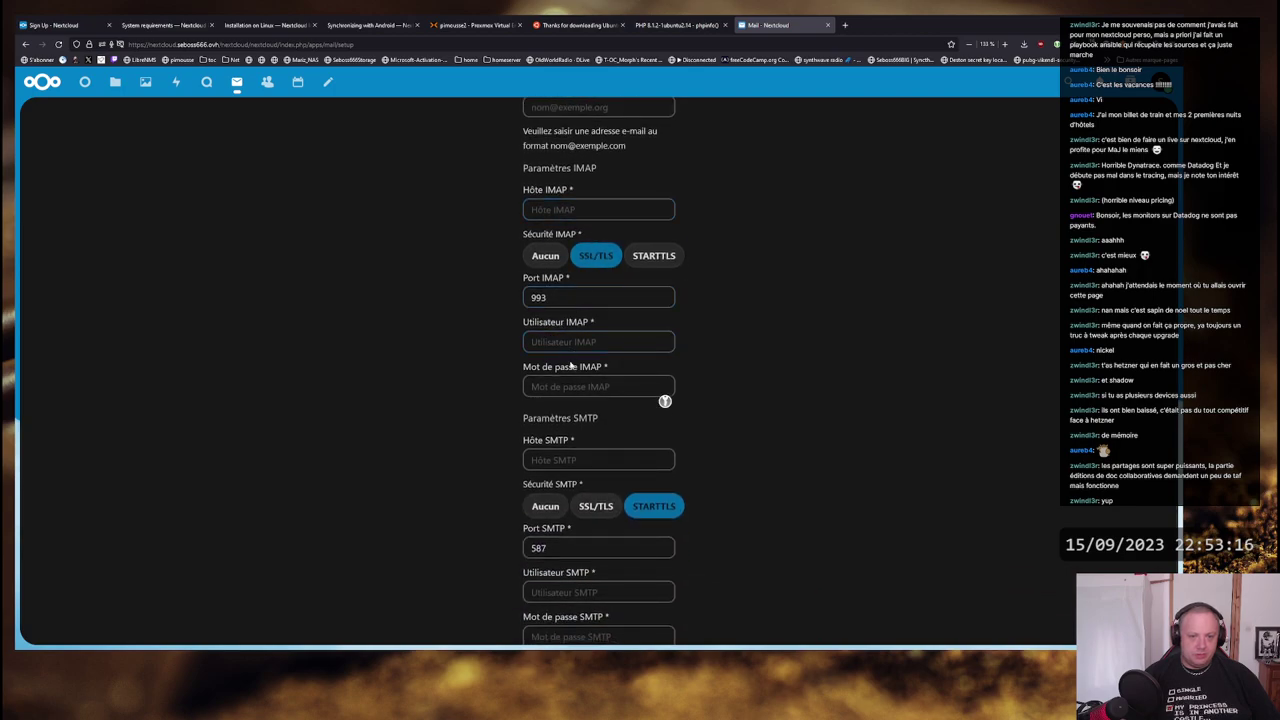
scroll(600, 390, down, 1)
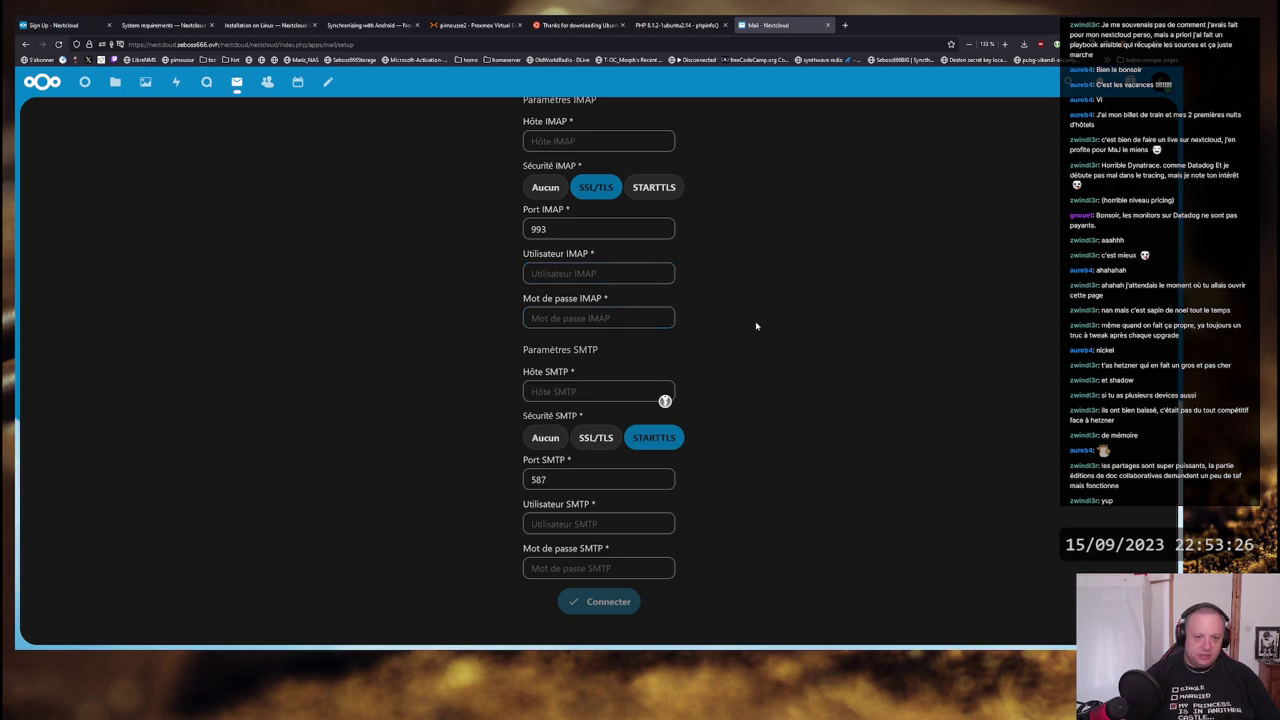
scroll(760, 327, up, 3)
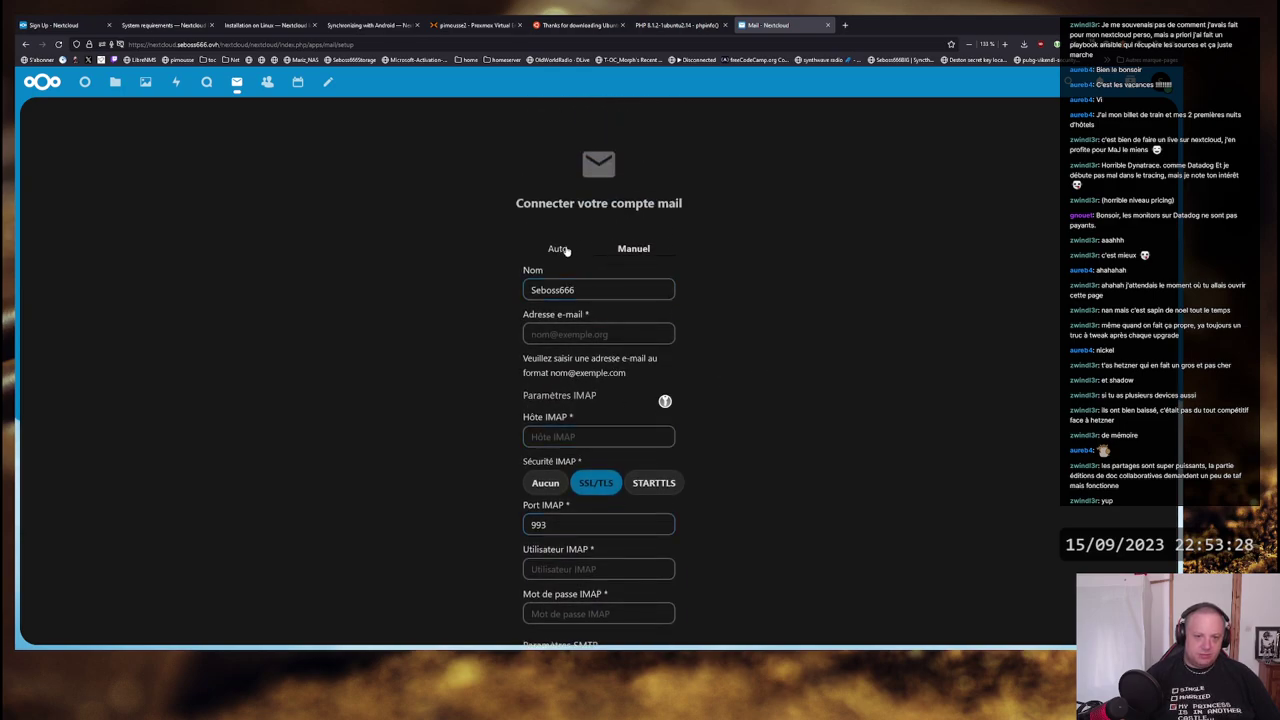
scroll(640, 470, down, 5)
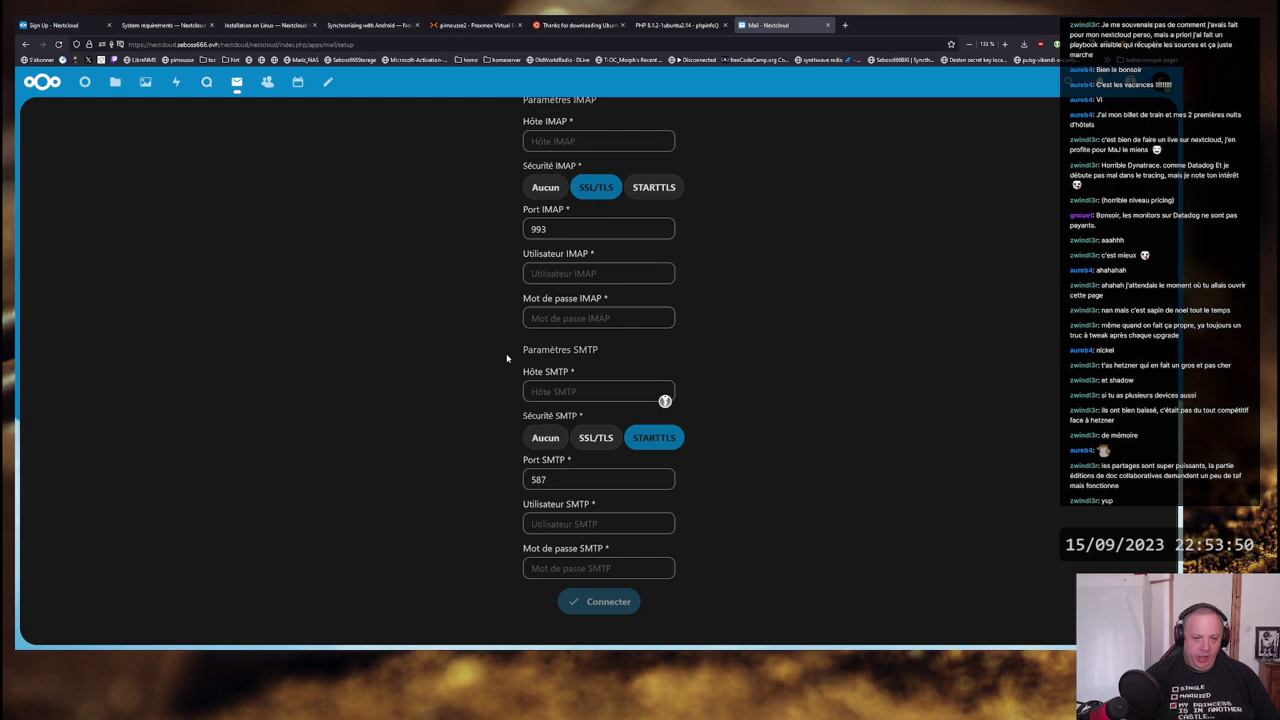
scroll(507, 358, up, 4)
scroll(507, 358, down, 4)
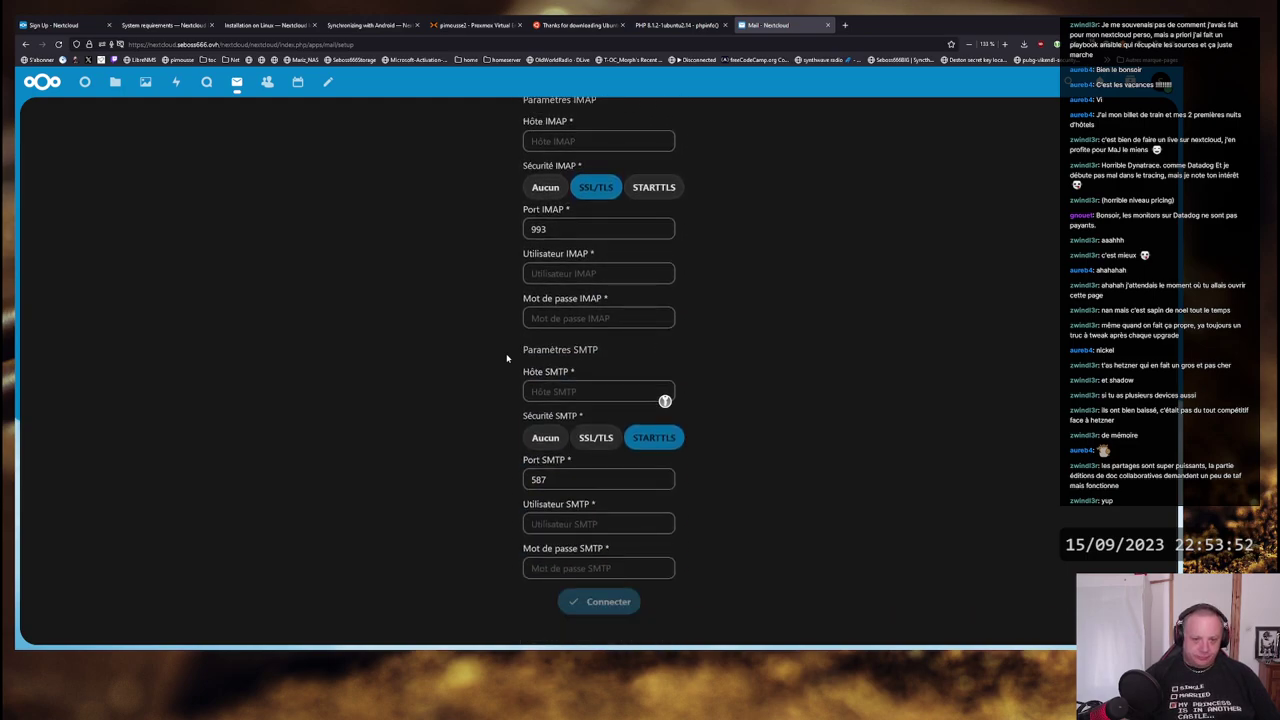
scroll(488, 450, up, 4)
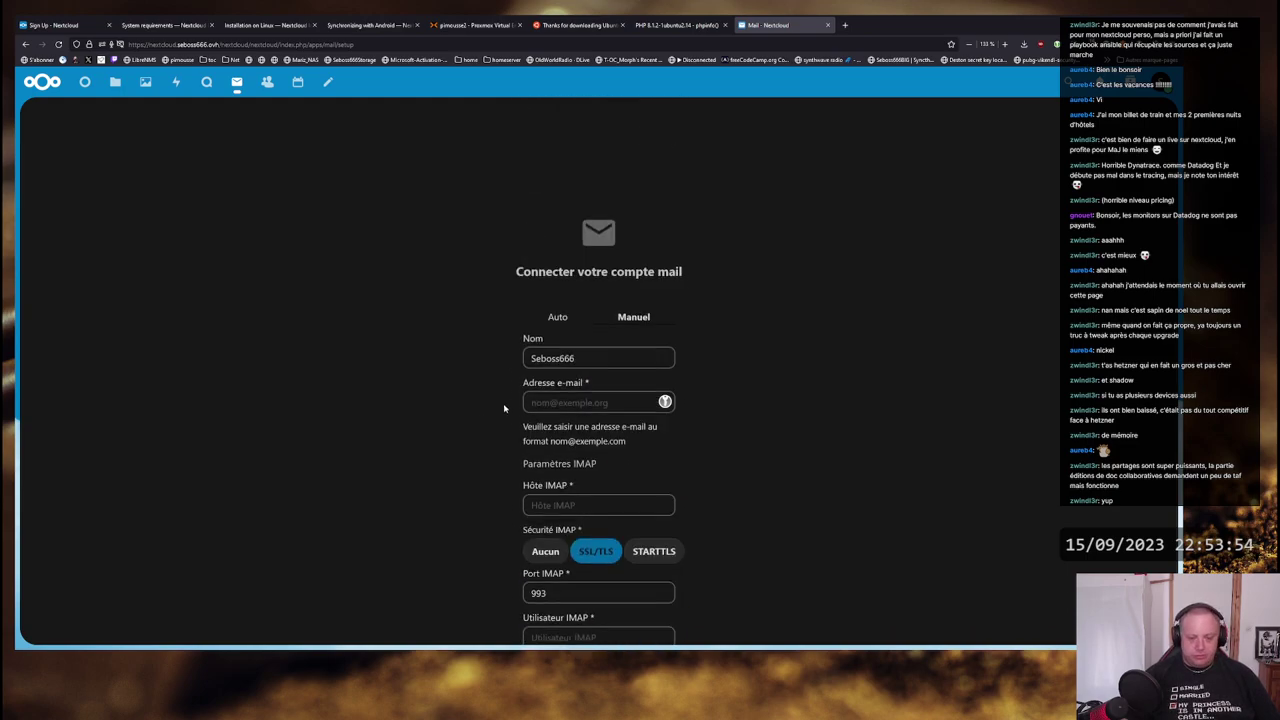
scroll(504, 408, down, 5)
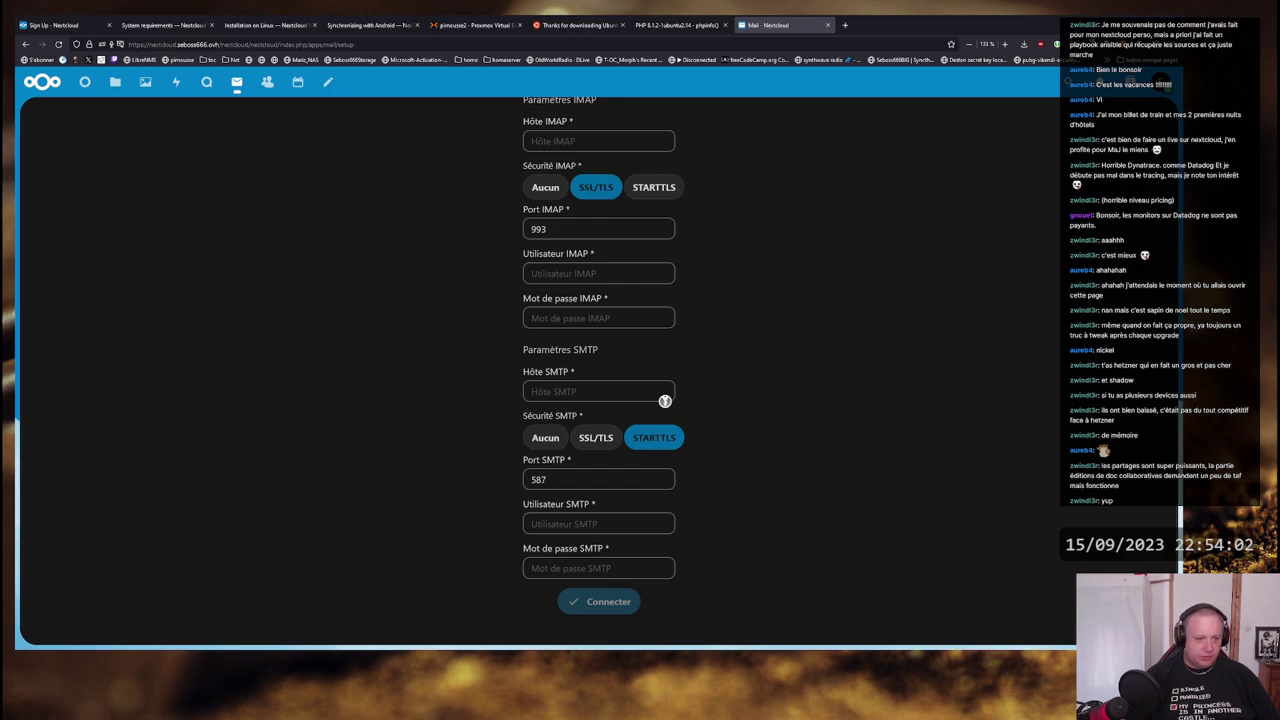
scroll(503, 369, up, 5)
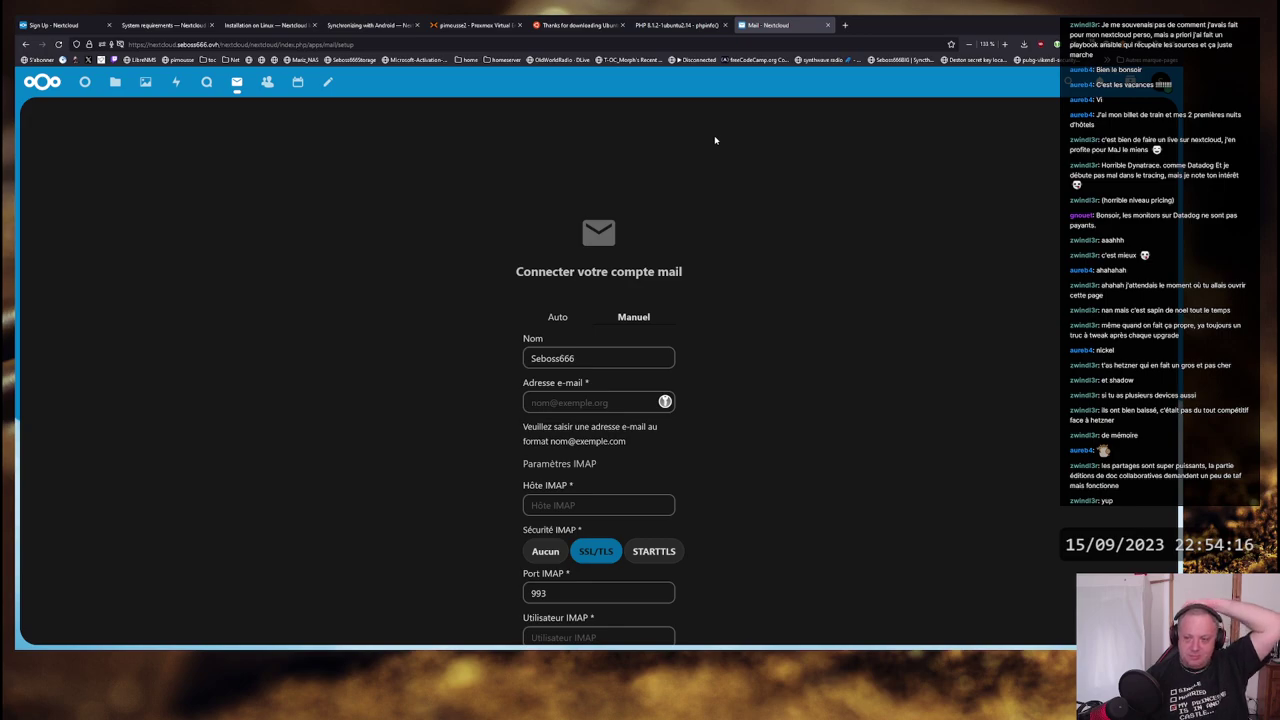
click(680, 25)
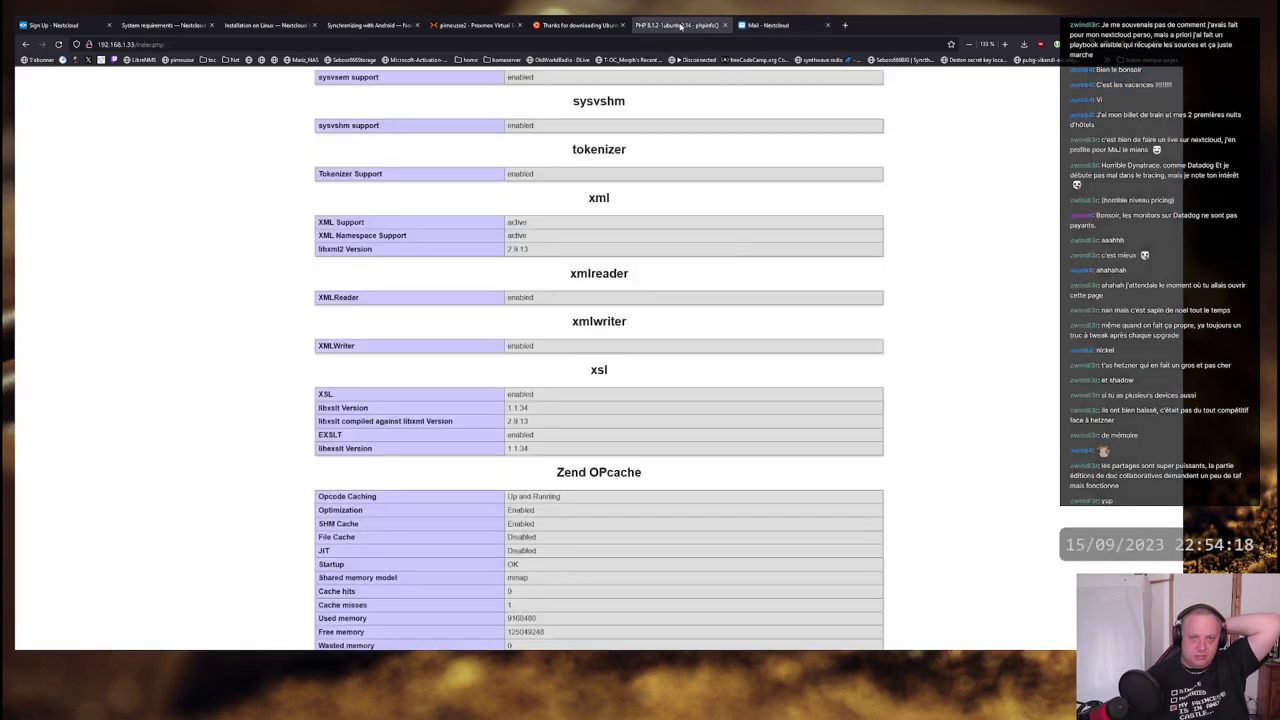
middle_click(680, 25)
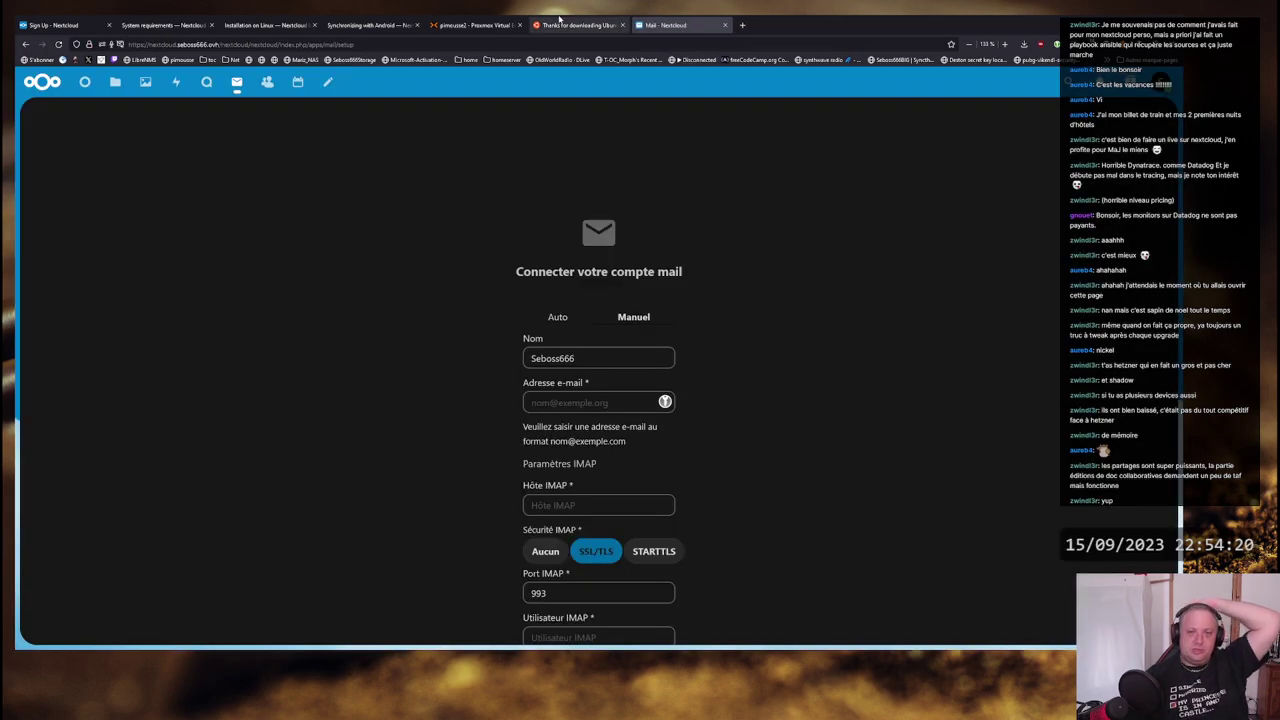
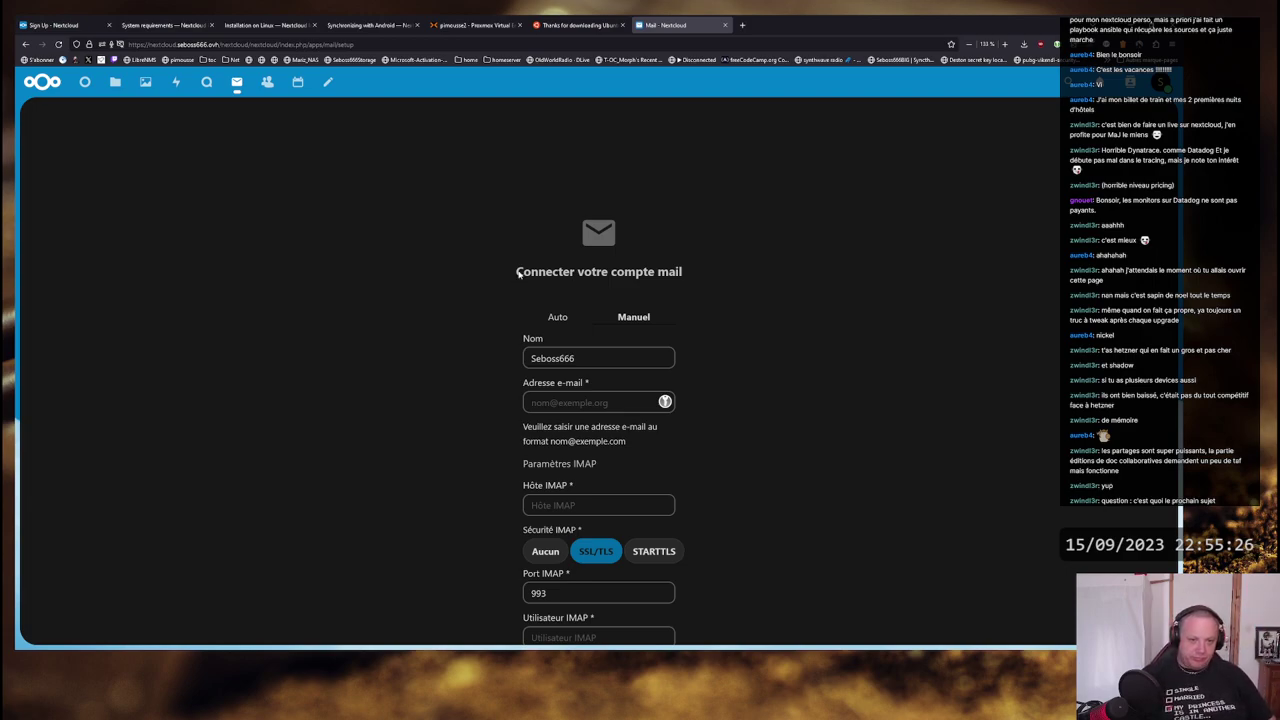
- Highlight the Nextcloud Mail setup heading a few times, then switch to the Joplin Nextcloud note
drag(518, 273, 682, 273)
click(681, 272)
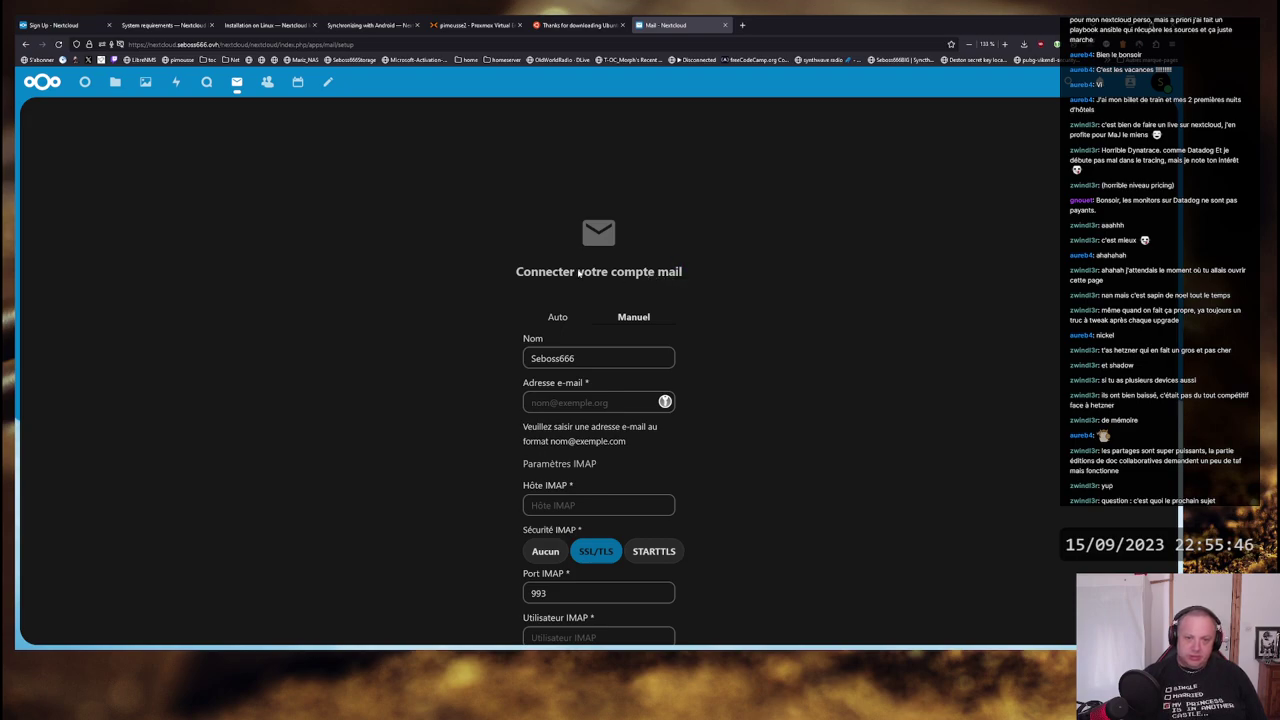
drag(578, 273, 688, 272)
click(688, 272)
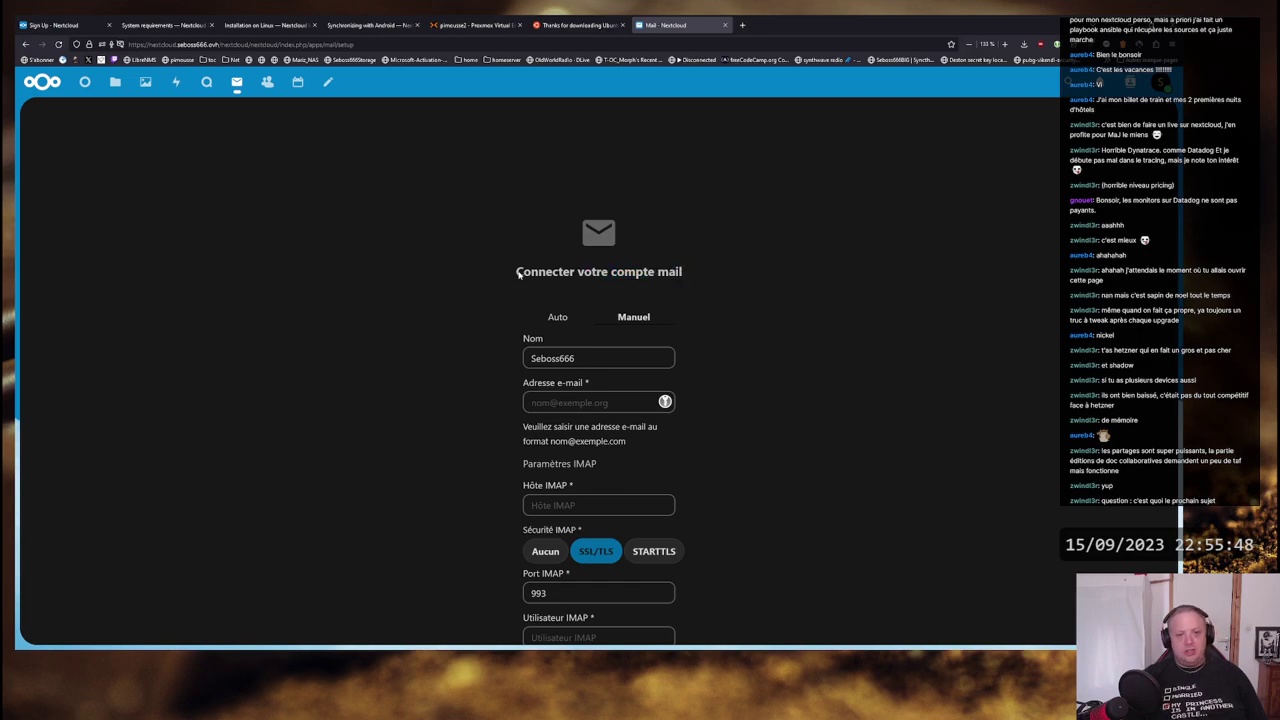
drag(517, 273, 686, 272)
click(685, 272)
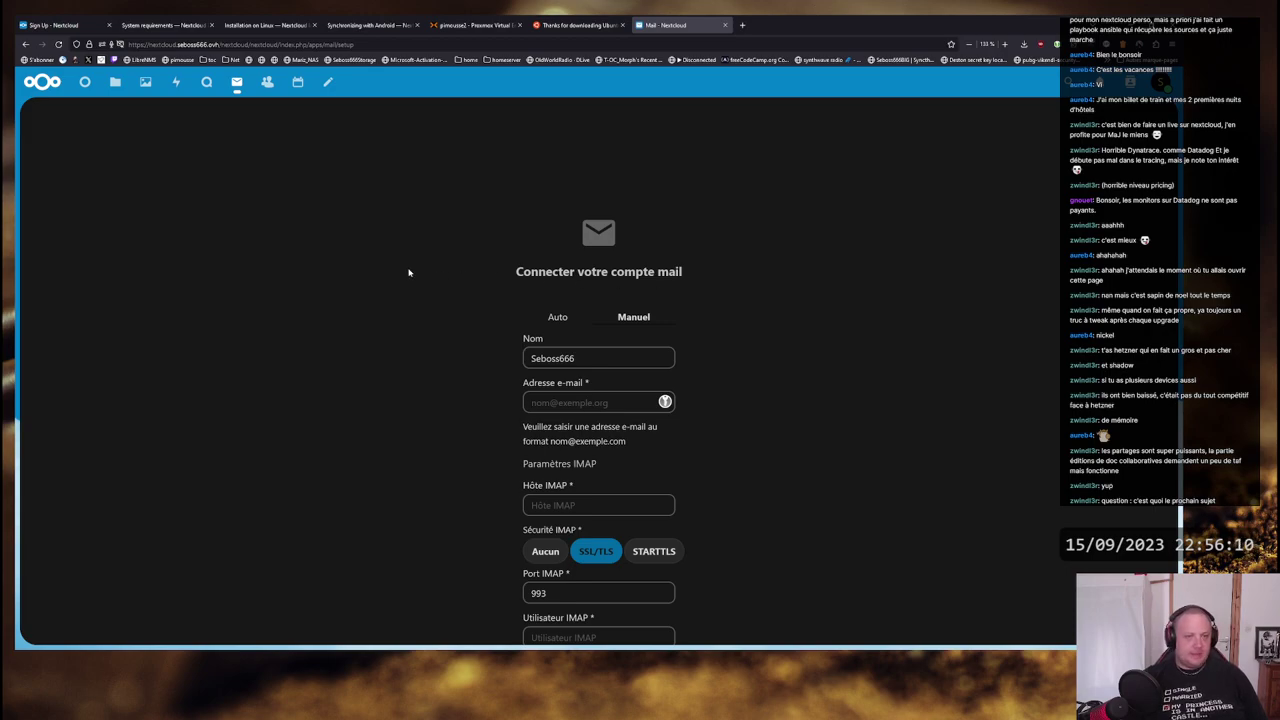
key(alt+Tab)
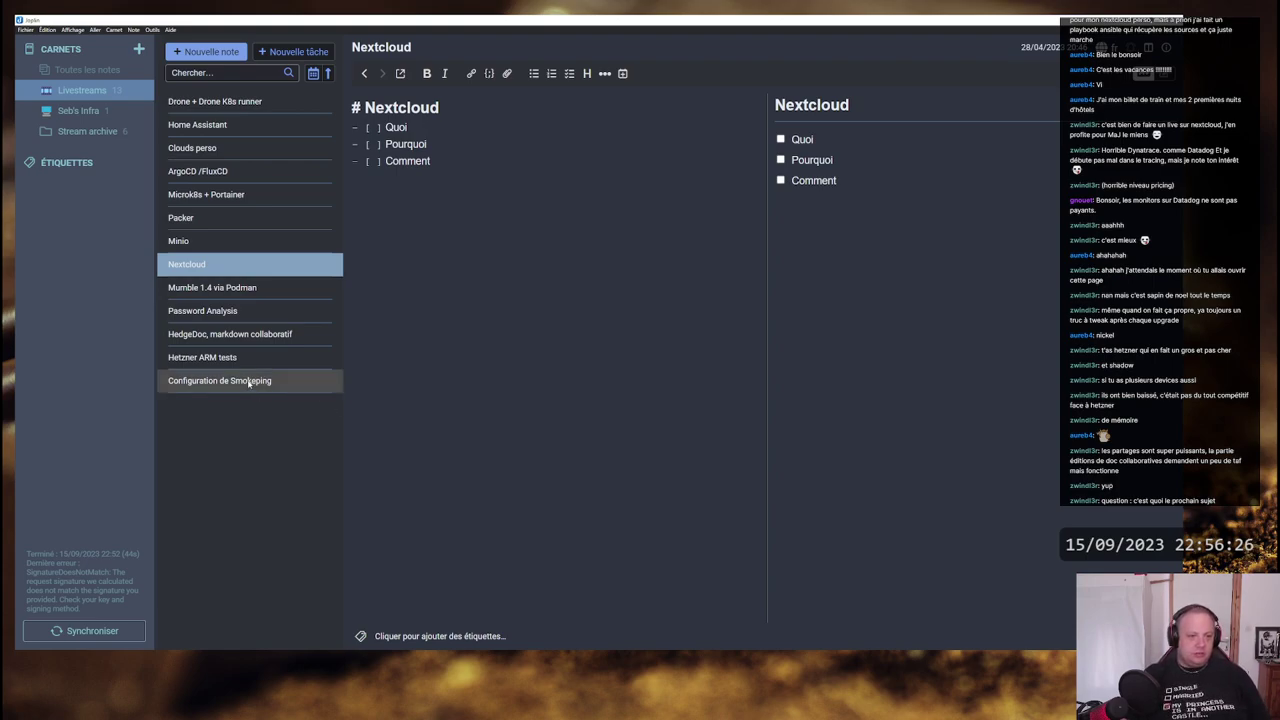
- Open the Configuration de Smokeping note, then cycle windows back to the Proxmox nextcloud VM summary
click(249, 381)
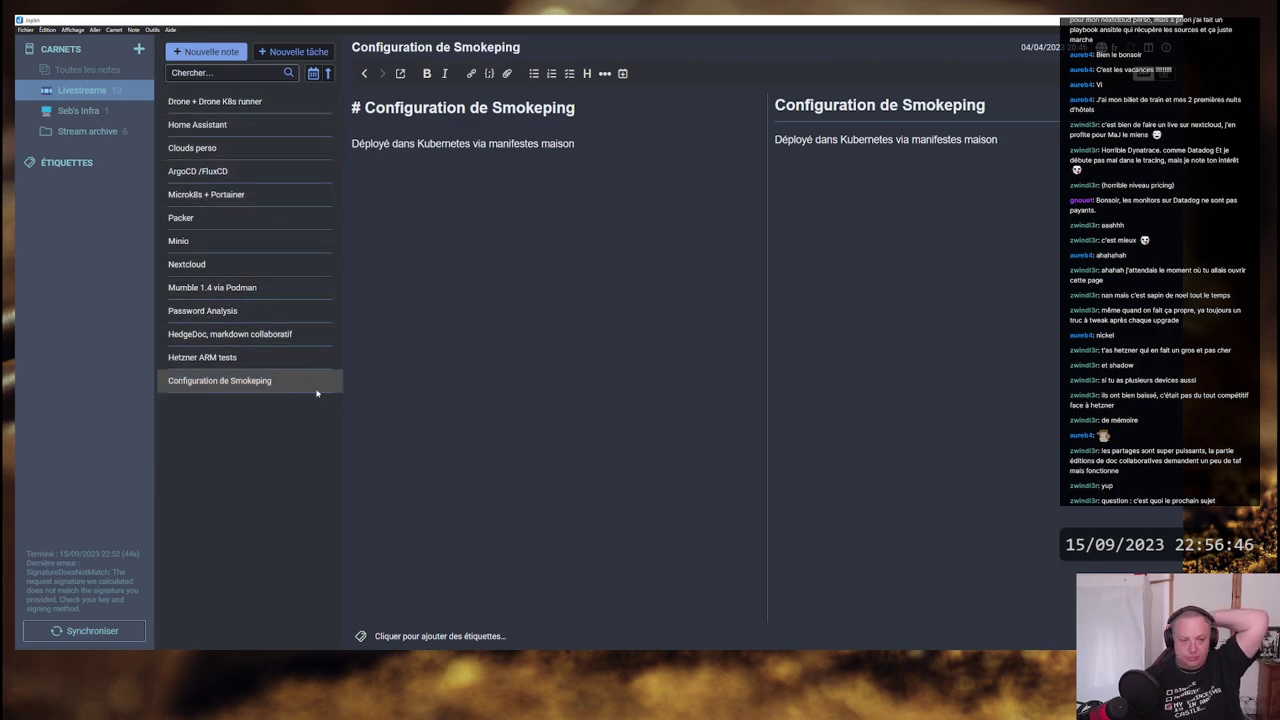
key(alt+Tab)
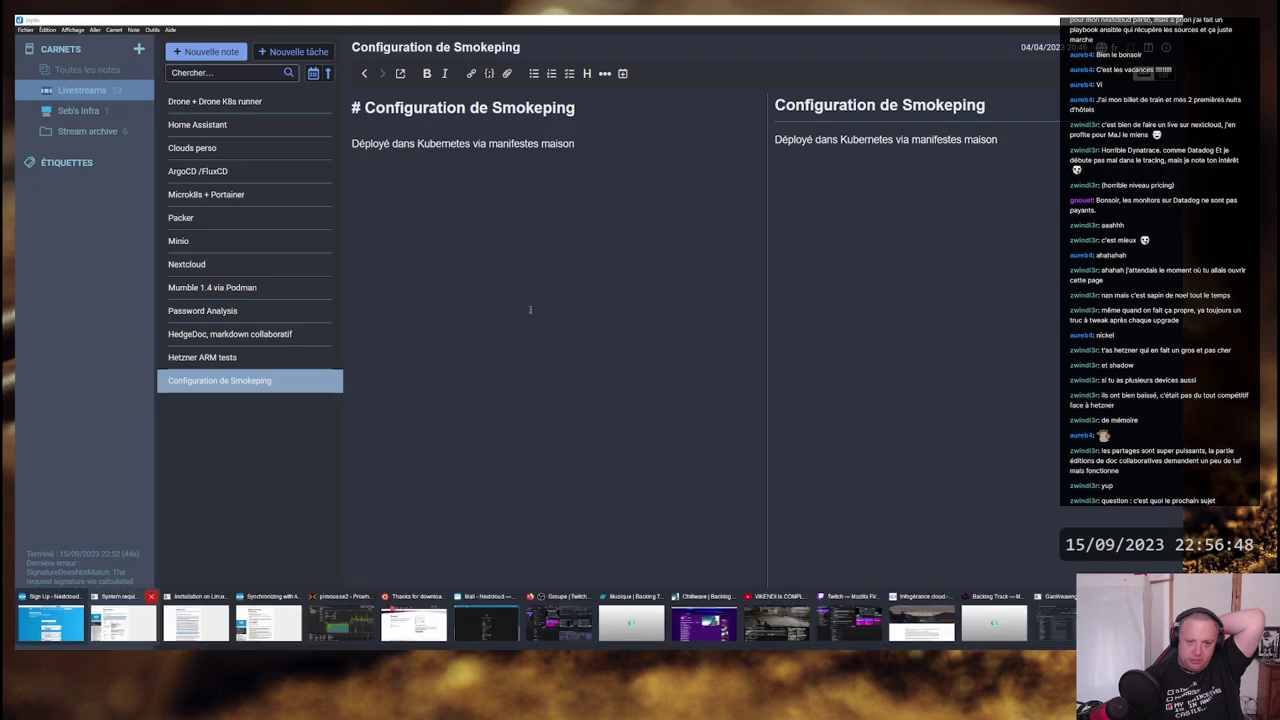
key(Tab)
key(Tab)
key(Tab)
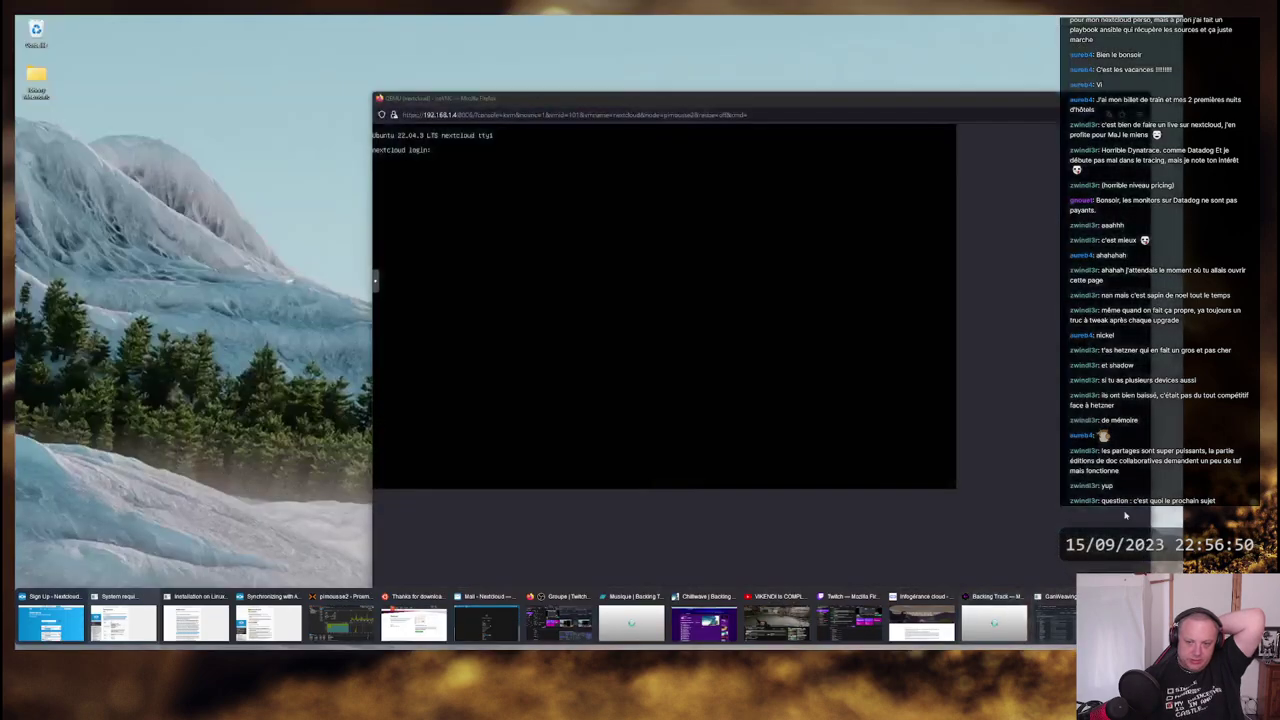
mouse_move(1062, 605)
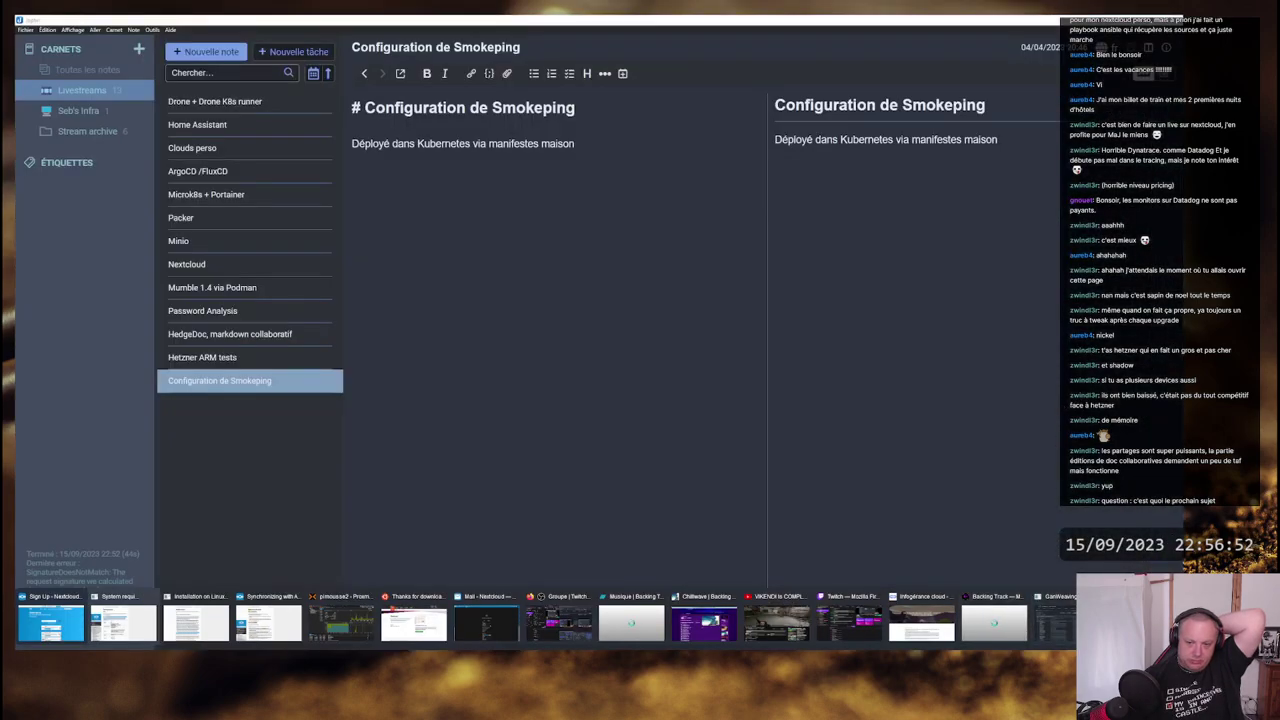
key(alt)
click(1141, 98)
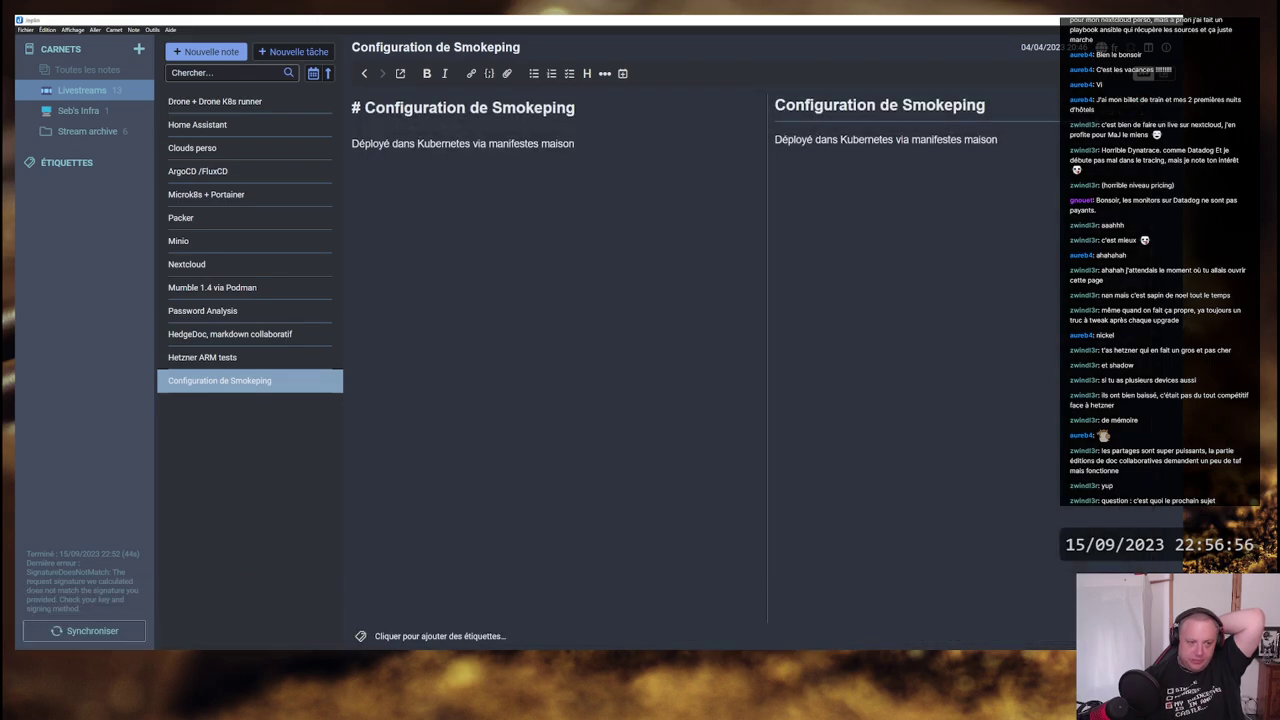
key(alt+Tab)
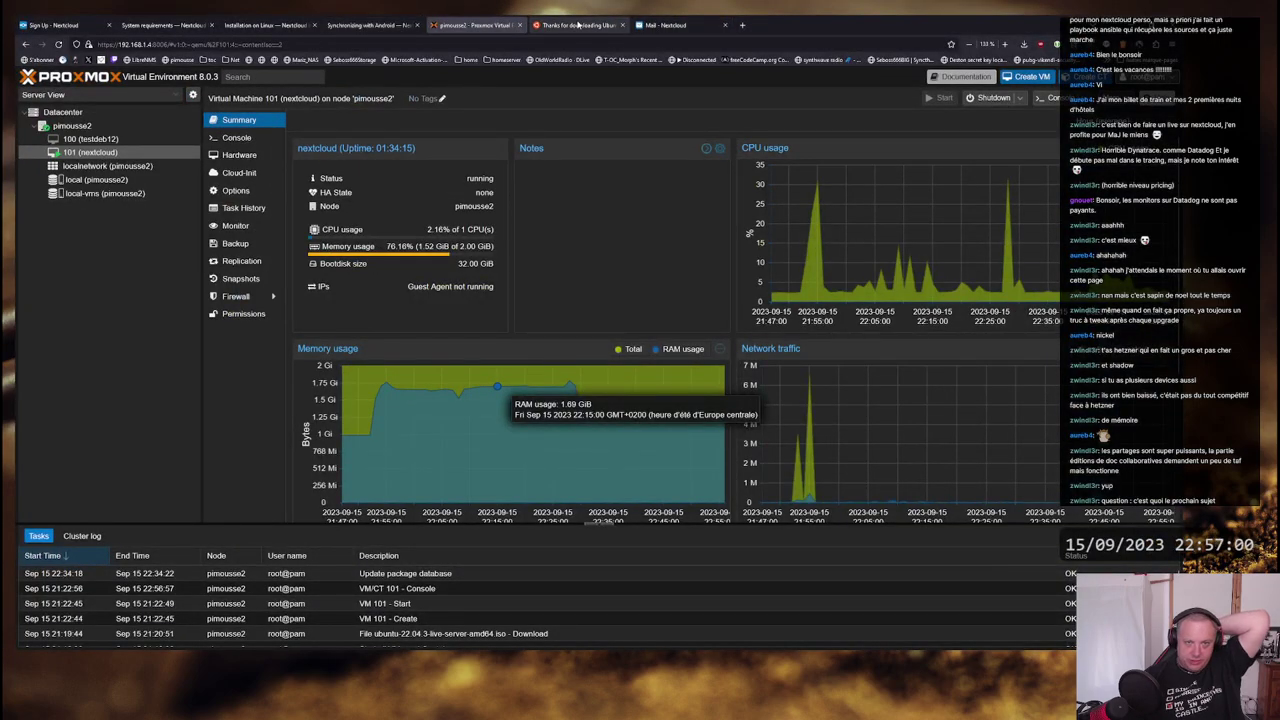
- Load the SmokePing Internet Sites page from the smoke address suggestion
click(578, 25)
click(431, 45)
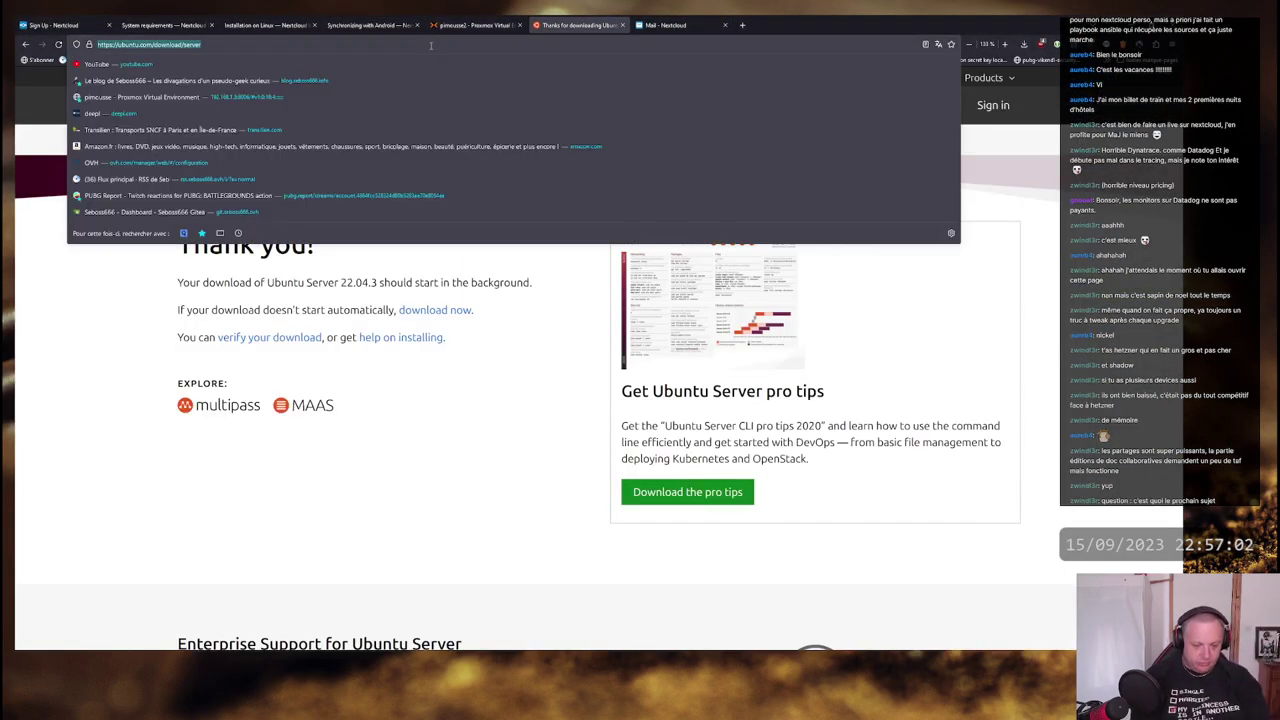
text(smoke)
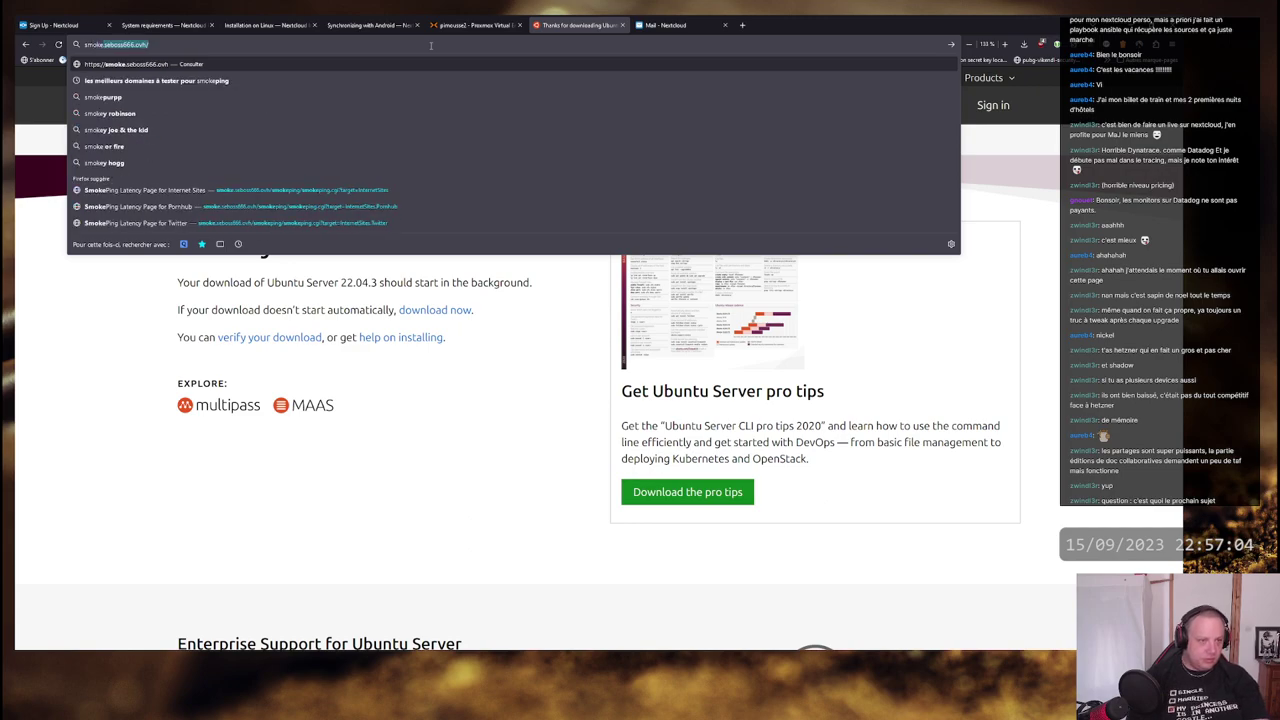
key(Down)
key(Down)
key(Down)
key(Down)
key(Down)
key(Down)
key(Down)
key(Return)
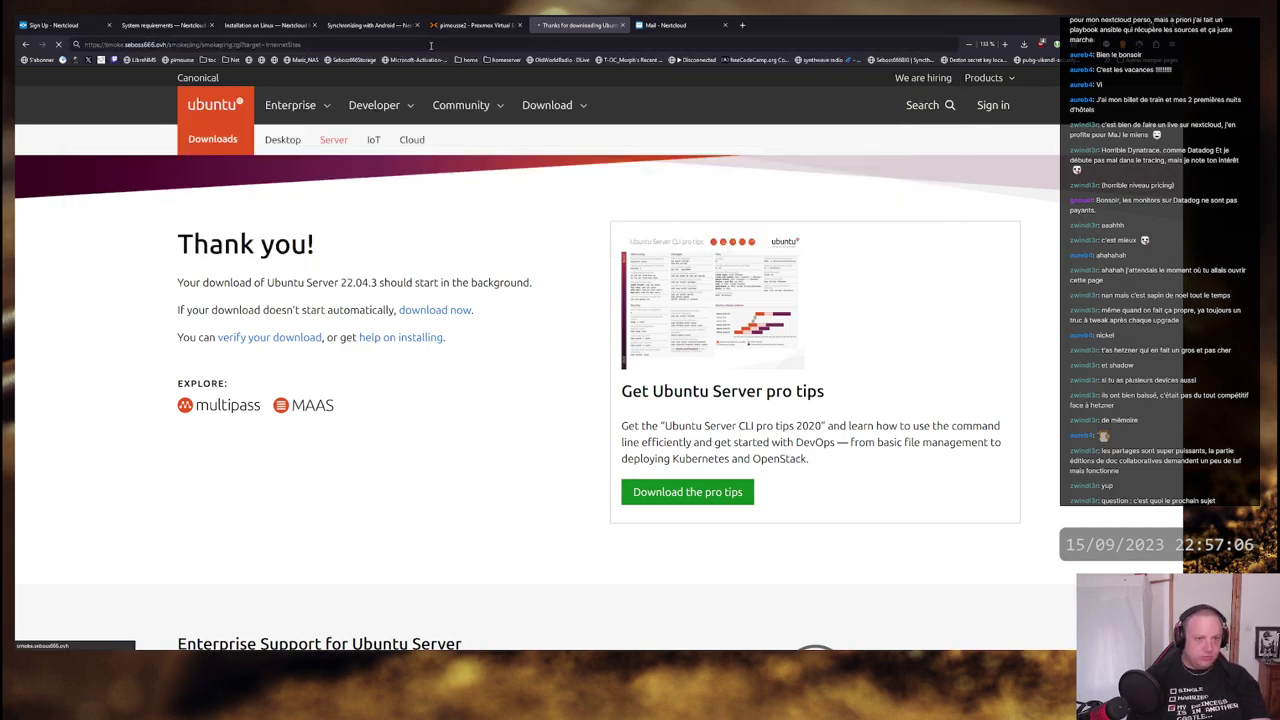
- Sign in with the site username and password, decline saving the login, and open YouTube graphs
text(seboss)
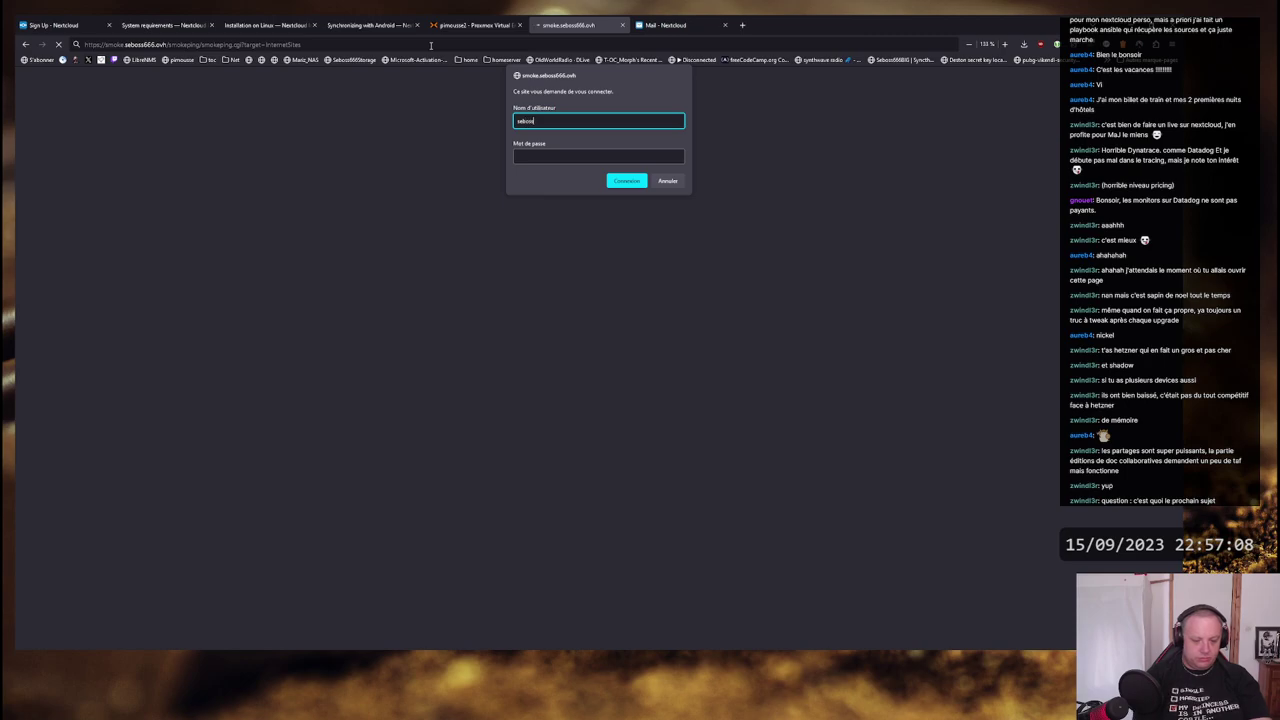
text(666)
key(Tab)
text(•)
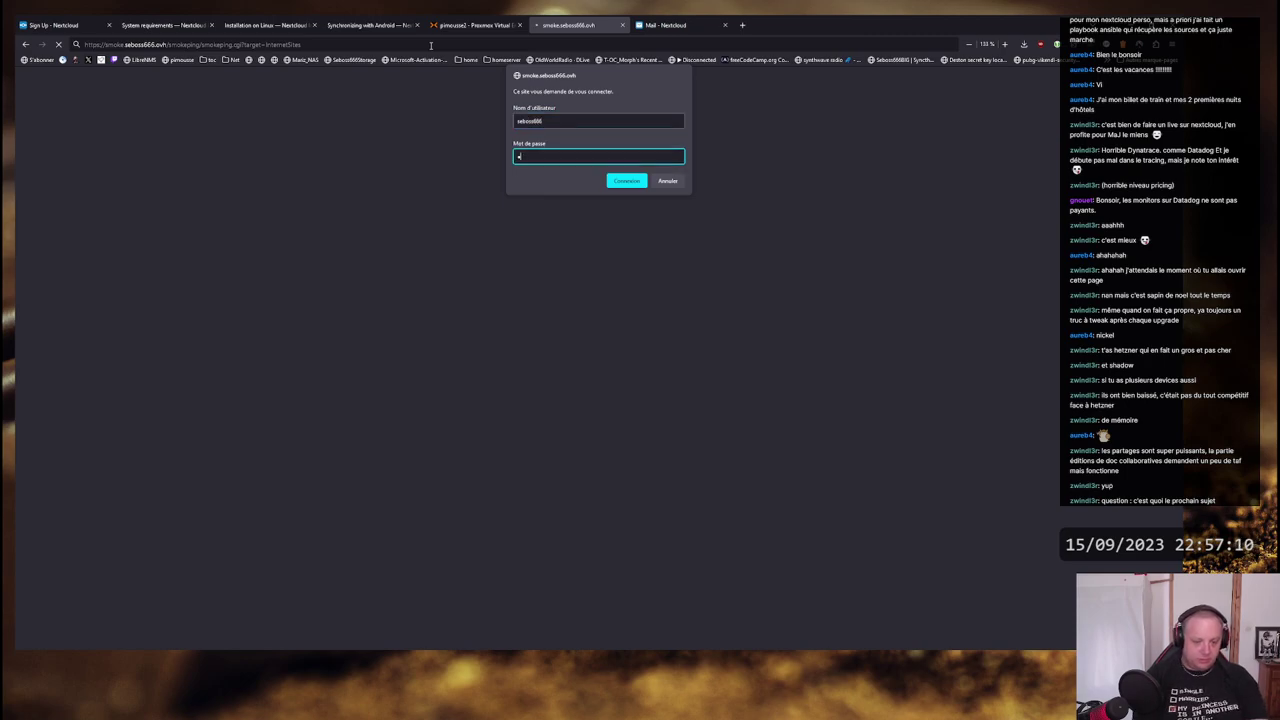
text(•••••)
key(Return)
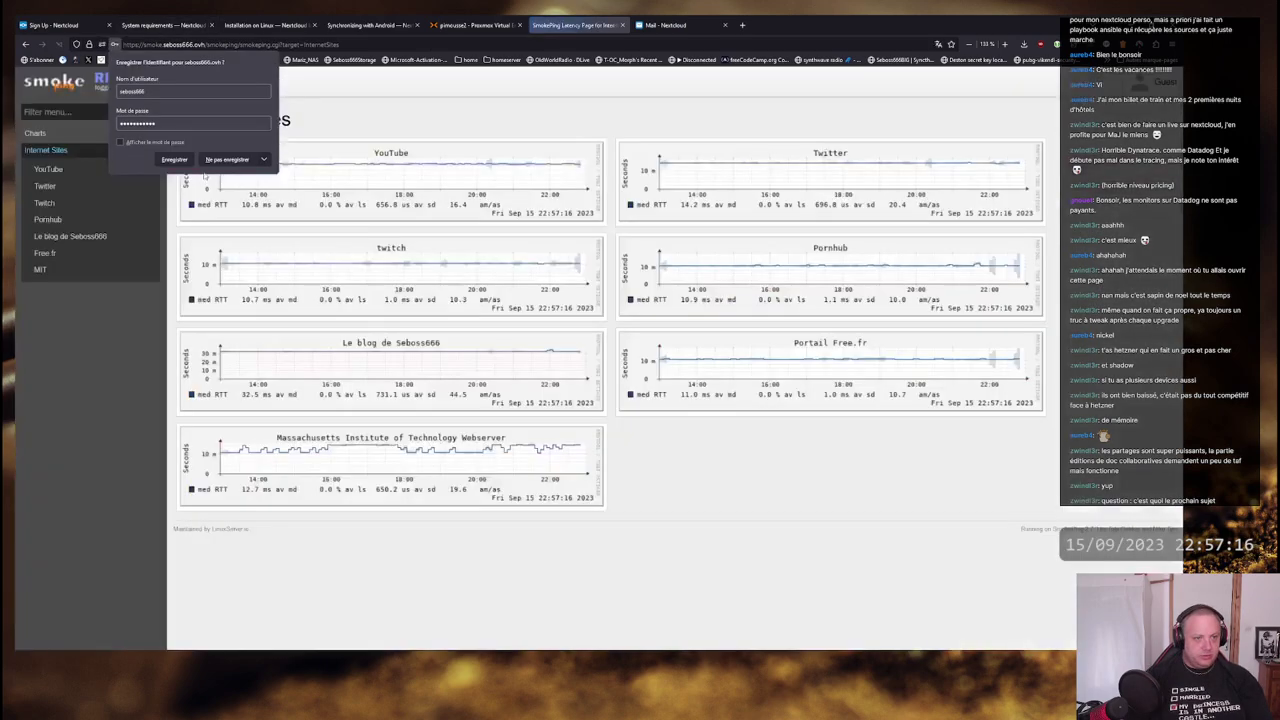
click(227, 159)
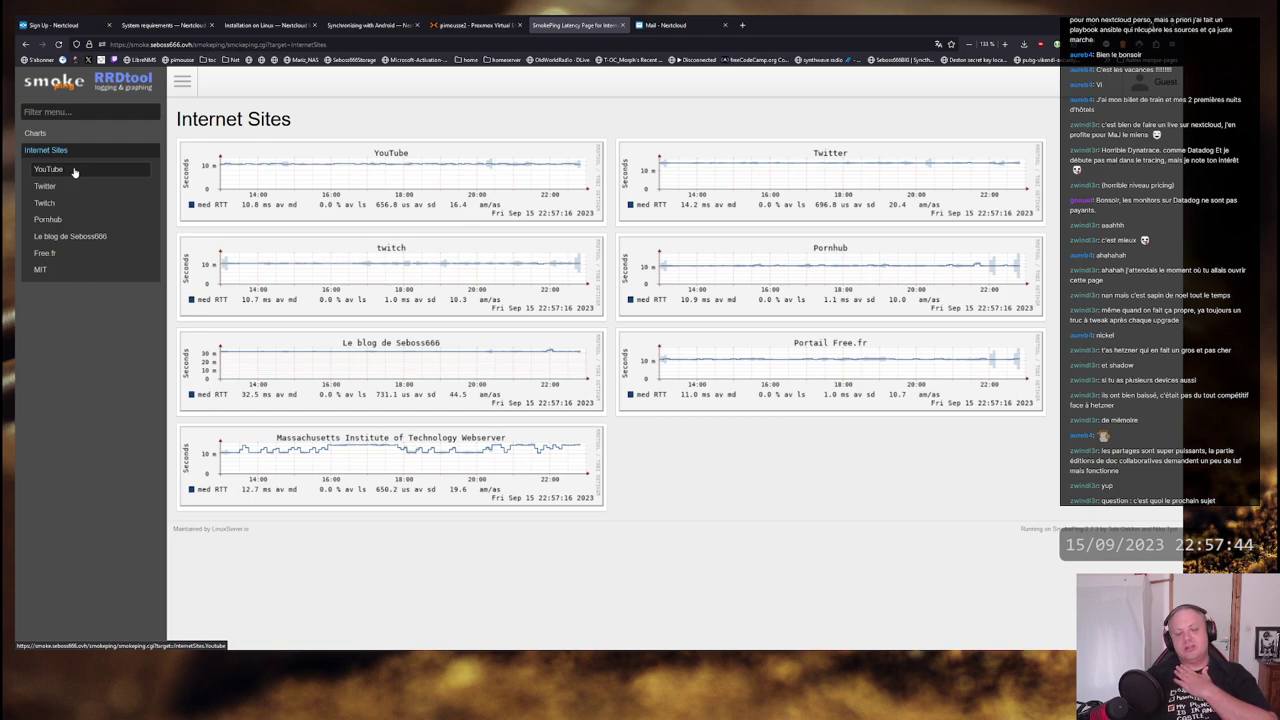
click(73, 172)
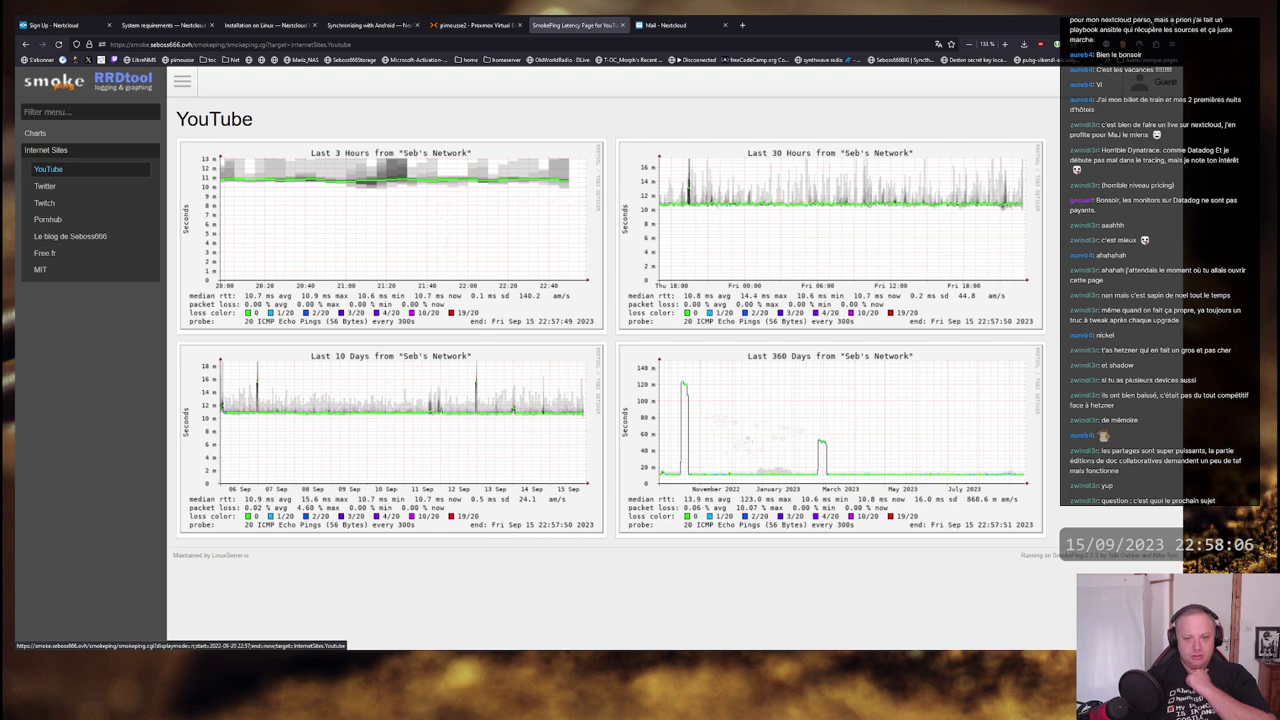
- Zoom YouTube's 360-day navigator graph onto the autumn 2022 spike and highlight the LinuxServer.io link
click(754, 427)
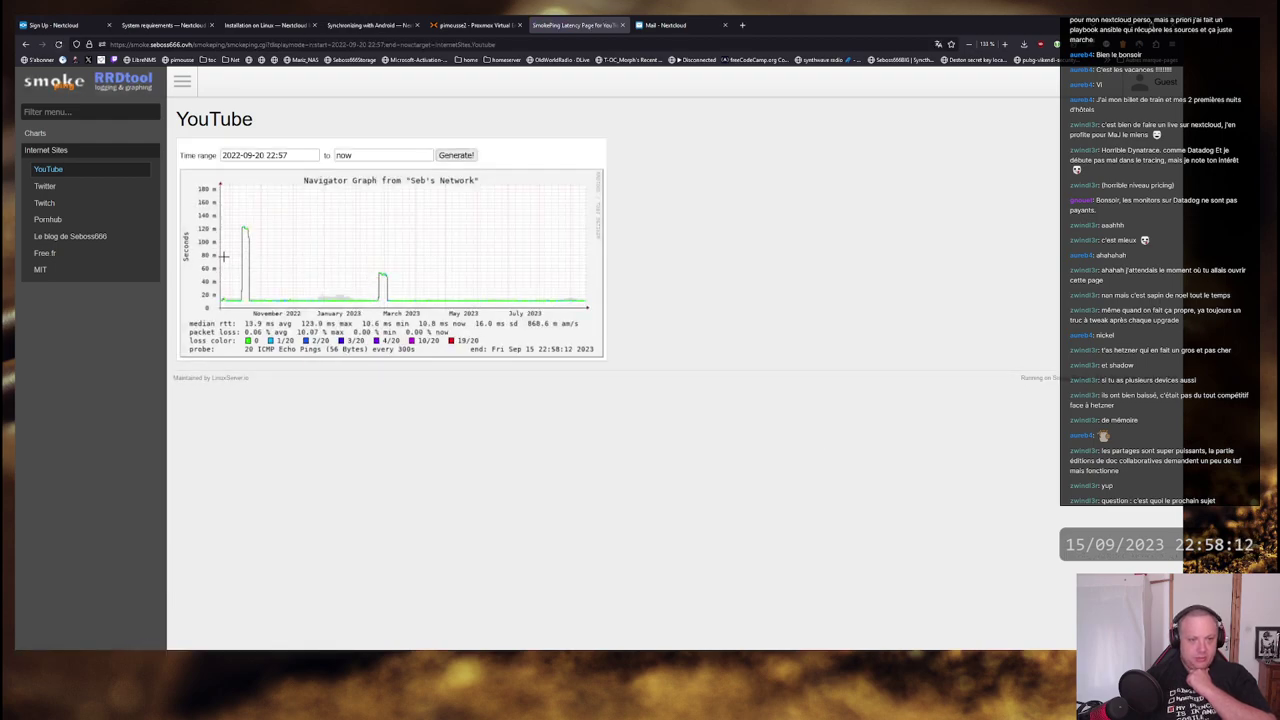
drag(237, 260, 277, 257)
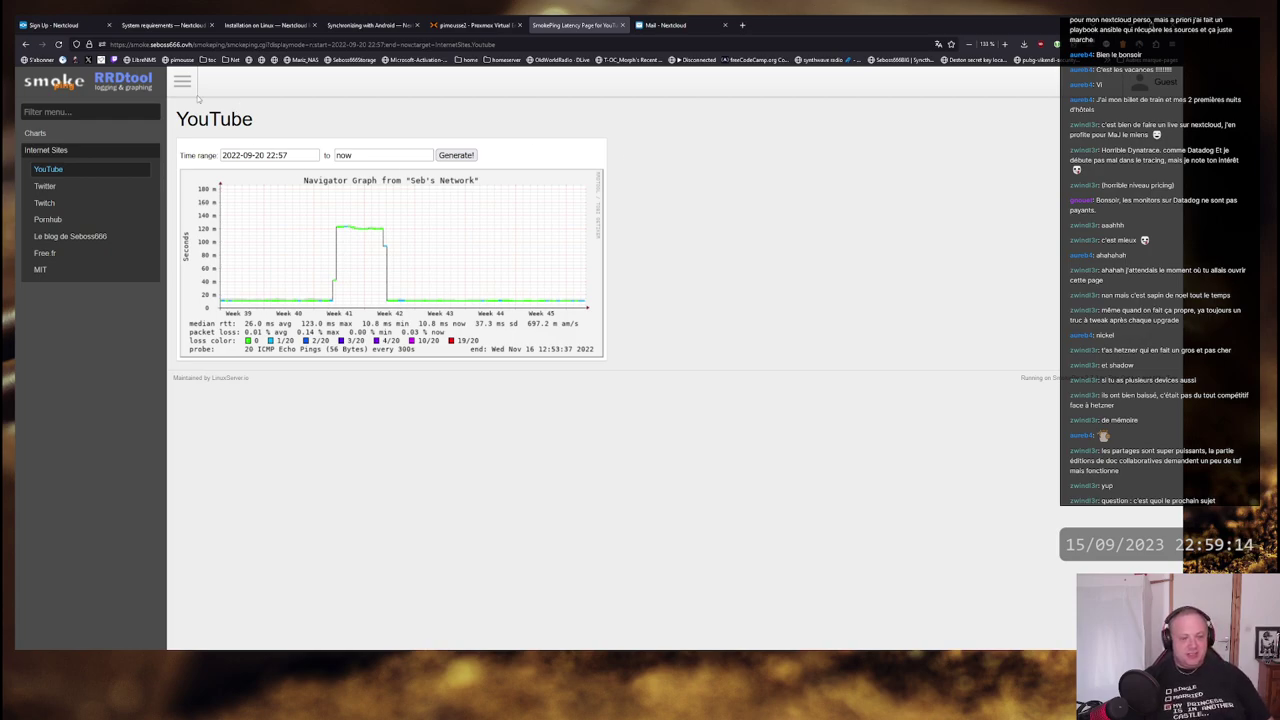
drag(180, 119, 222, 156)
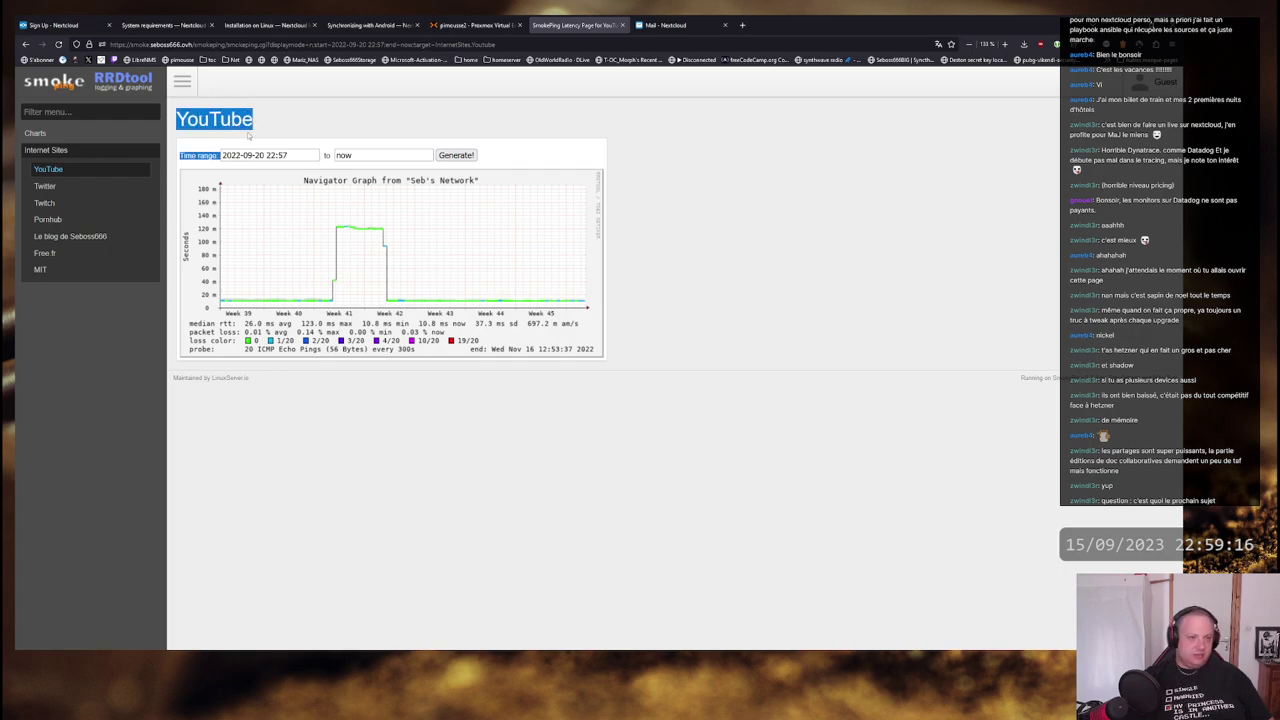
click(767, 158)
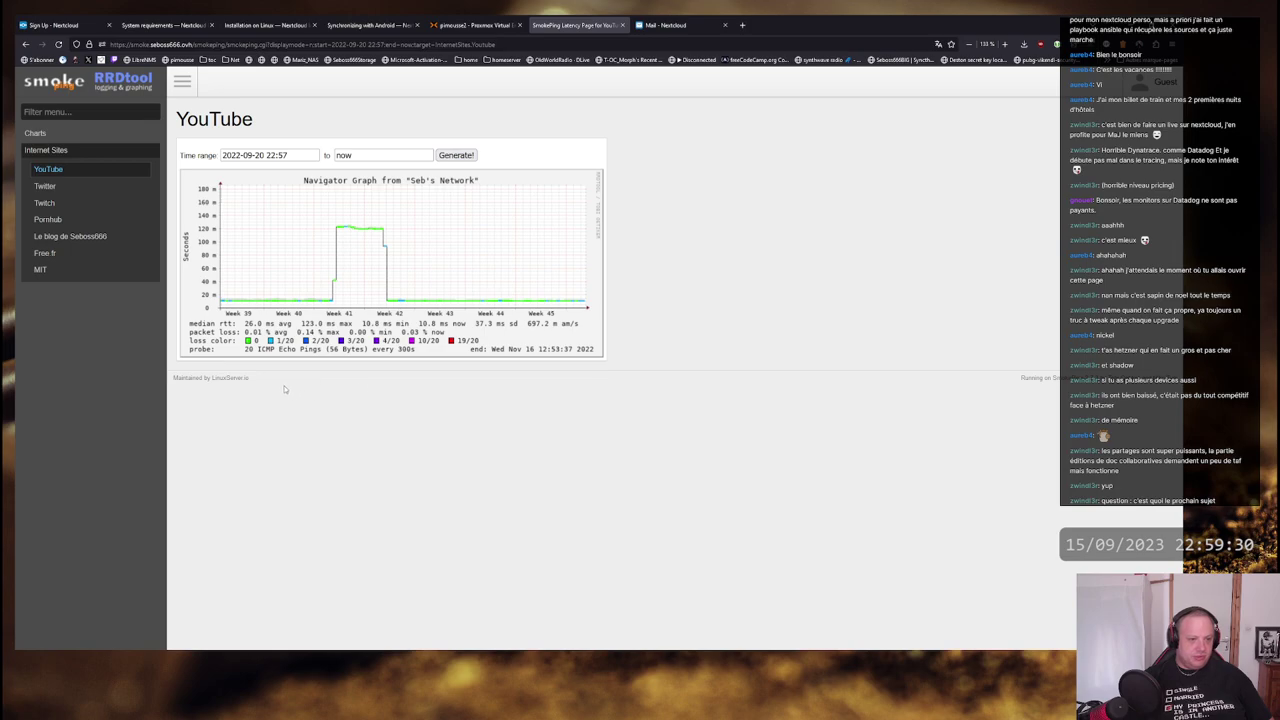
drag(250, 378, 211, 378)
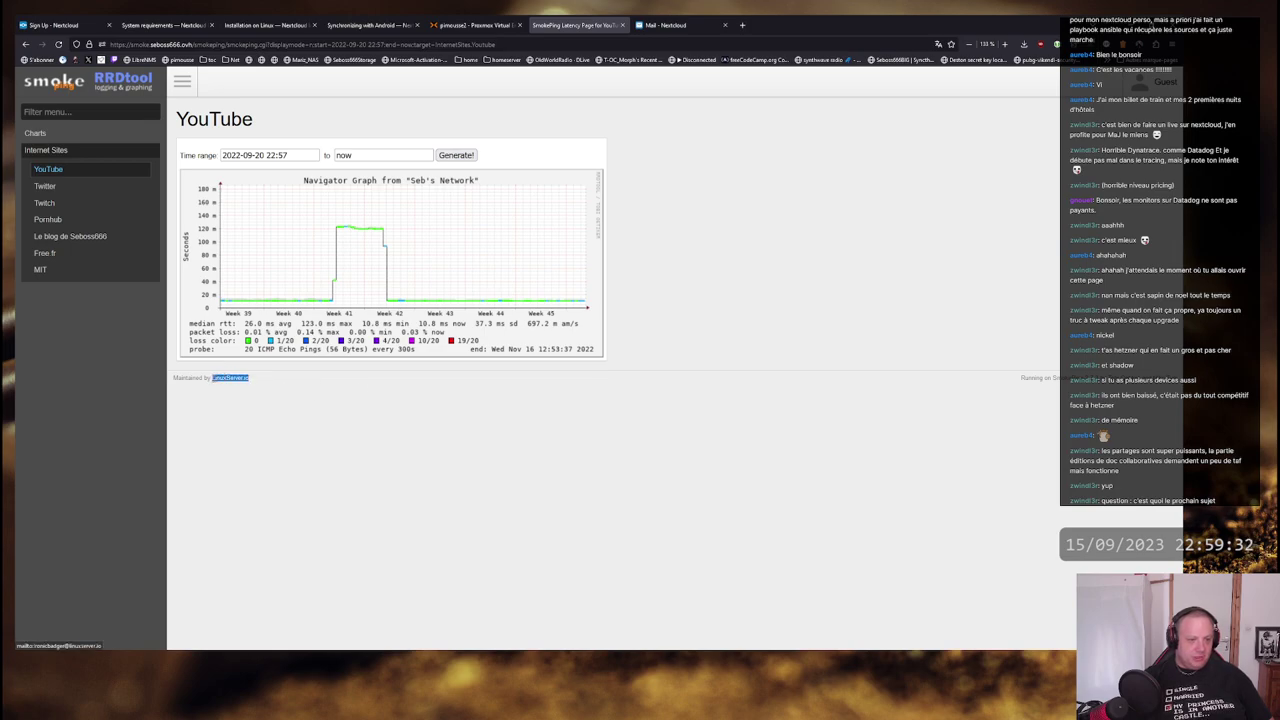
- Follow the maintainer mail link, cancel the email-app prompts, and close the empty mailto tab
click(236, 379)
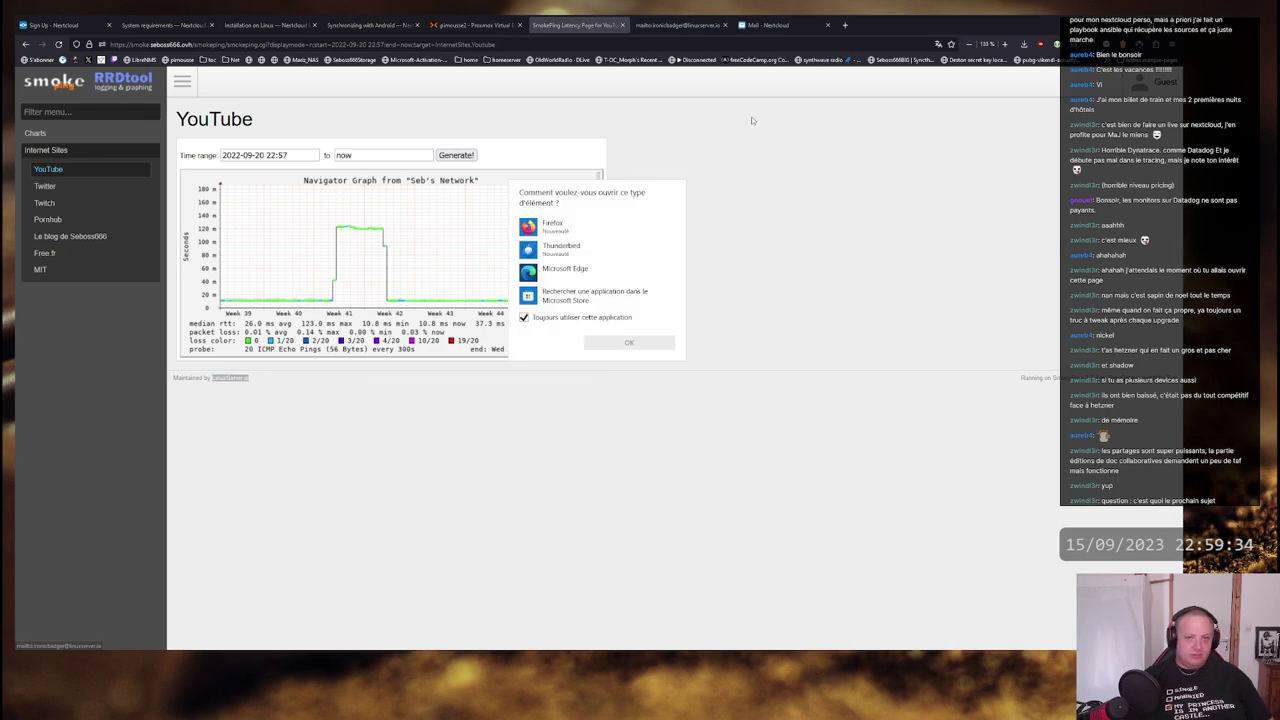
click(586, 229)
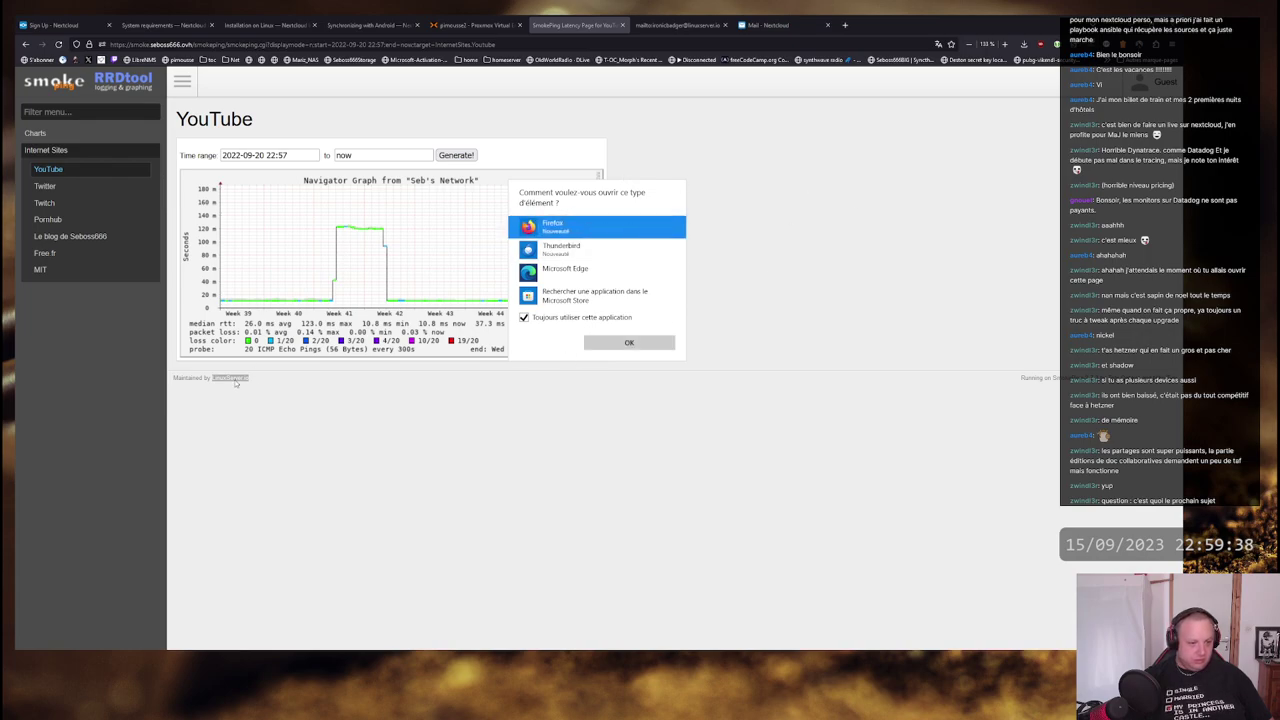
click(630, 343)
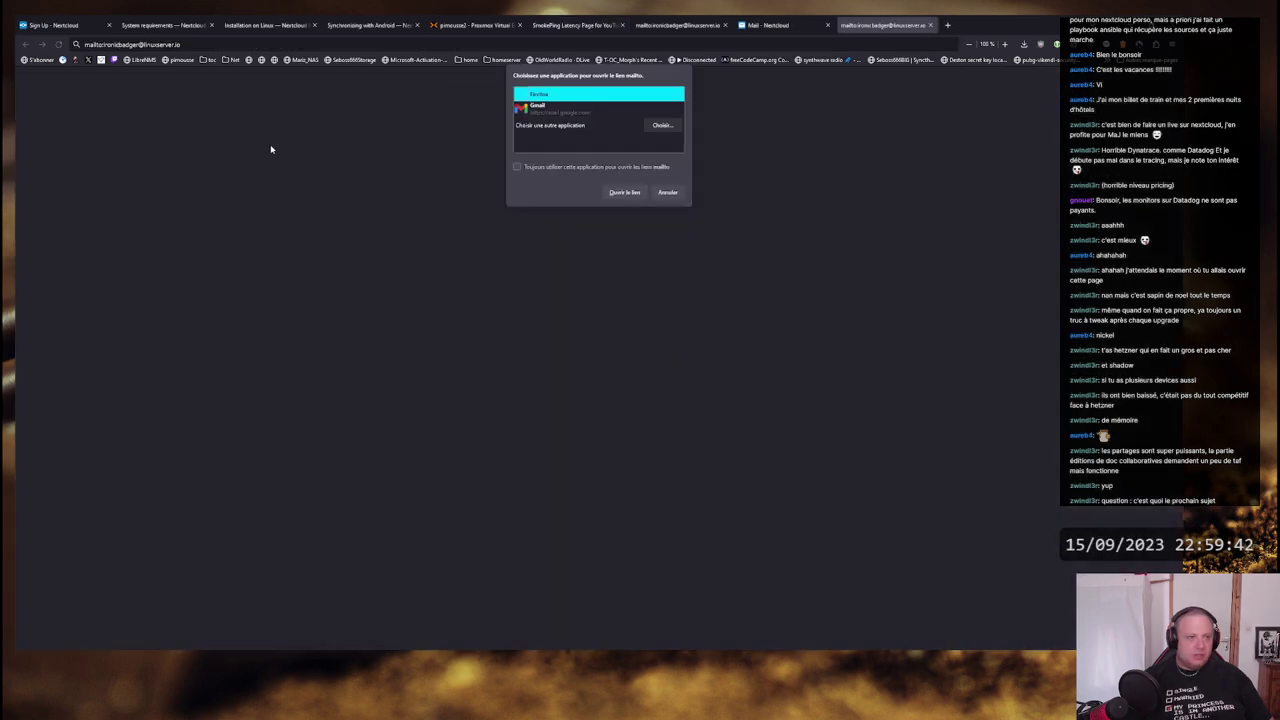
click(667, 192)
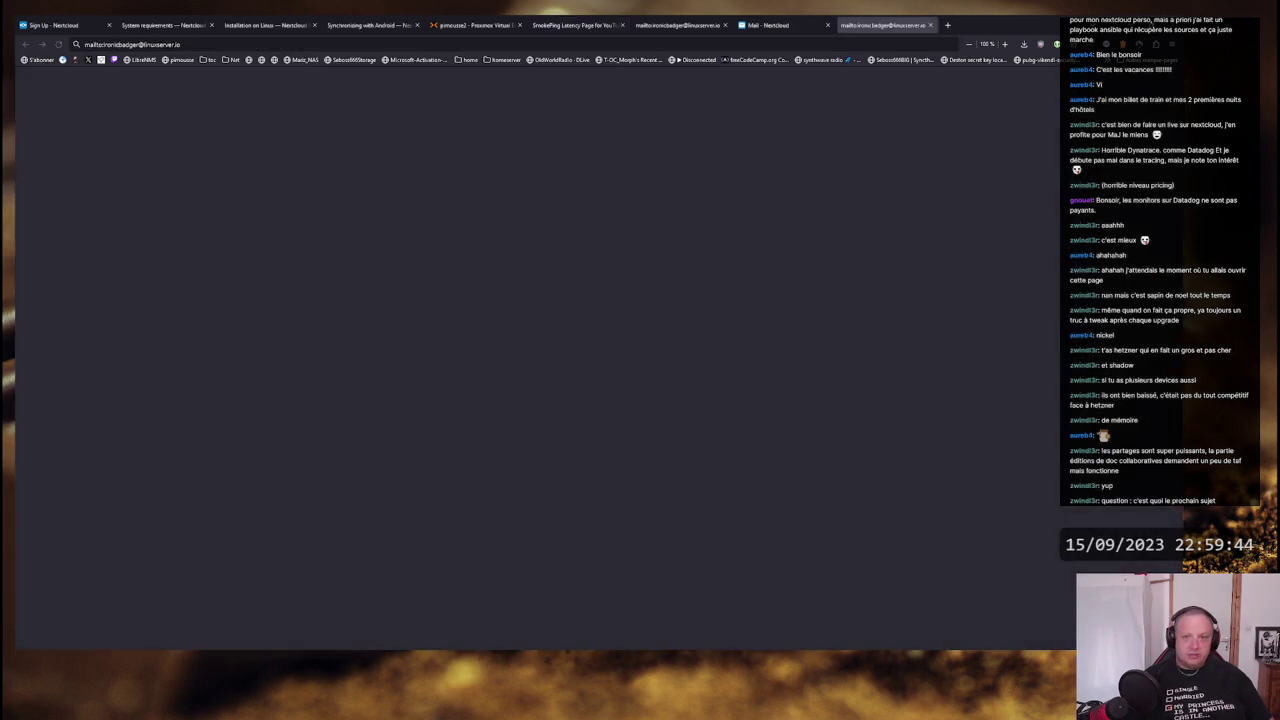
click(930, 25)
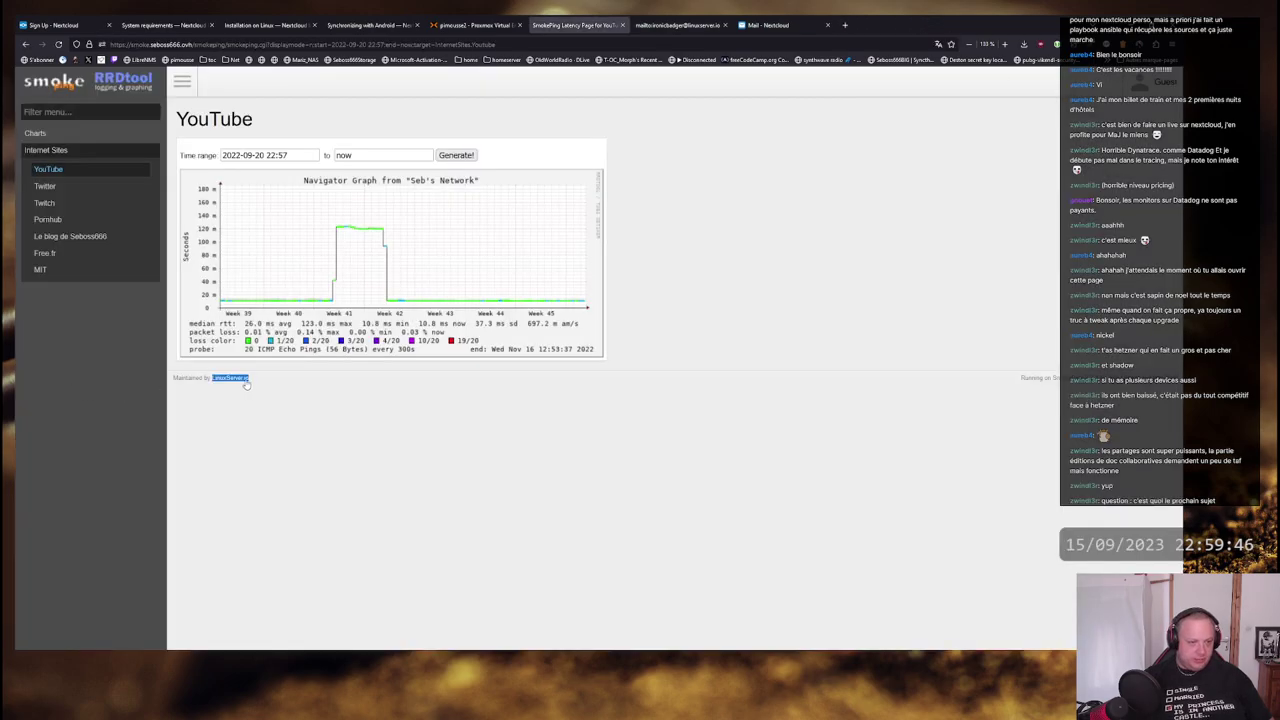
click(458, 402)
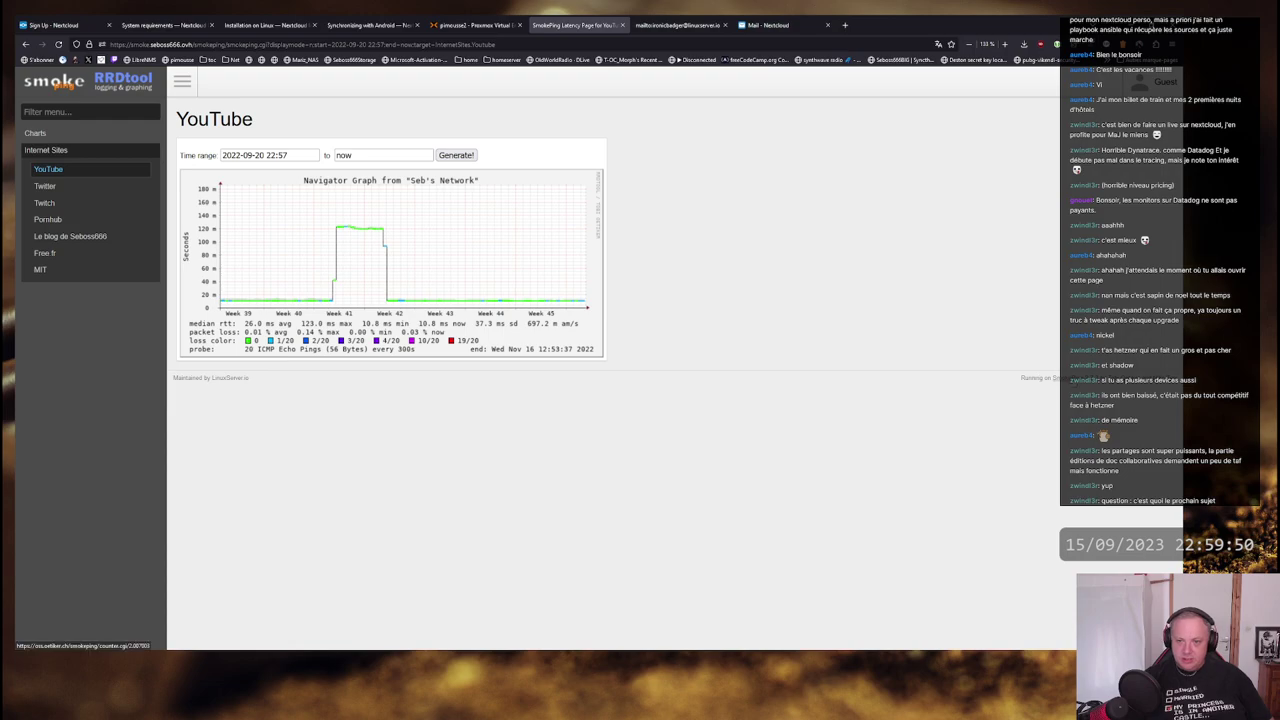
- Open linuxserver.io in a new browser tab
click(845, 25)
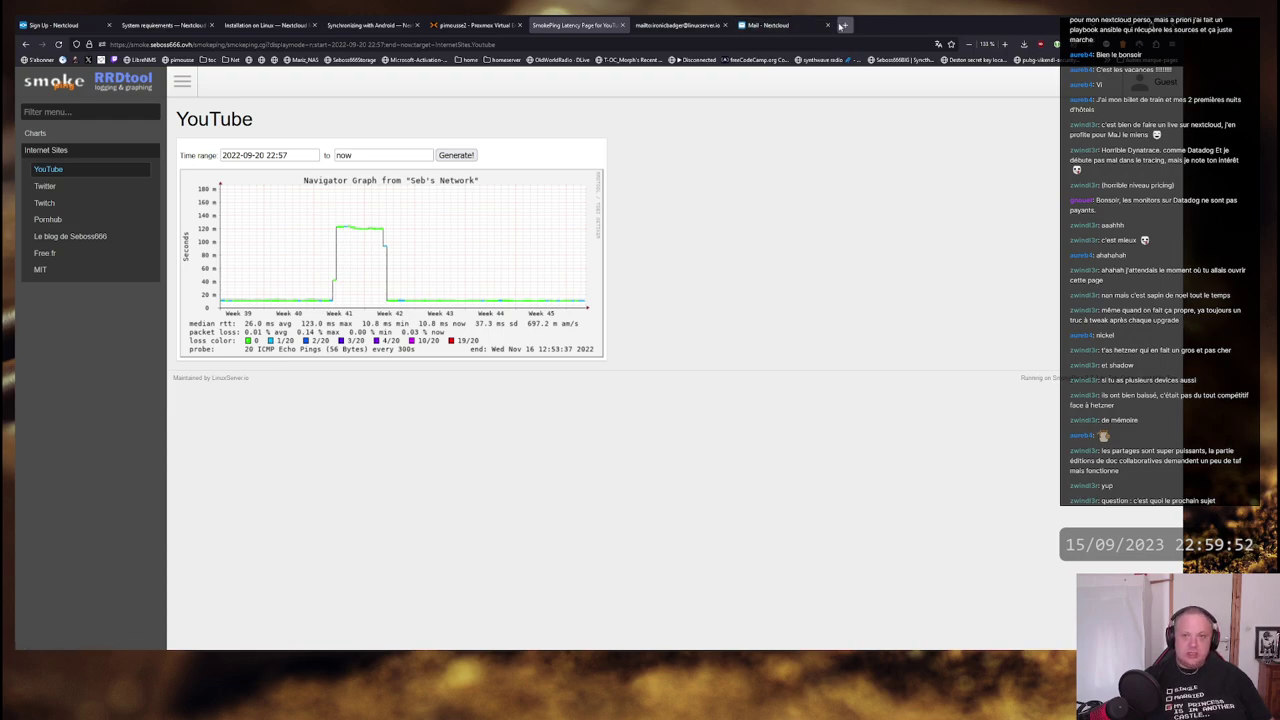
text(linuxserv)
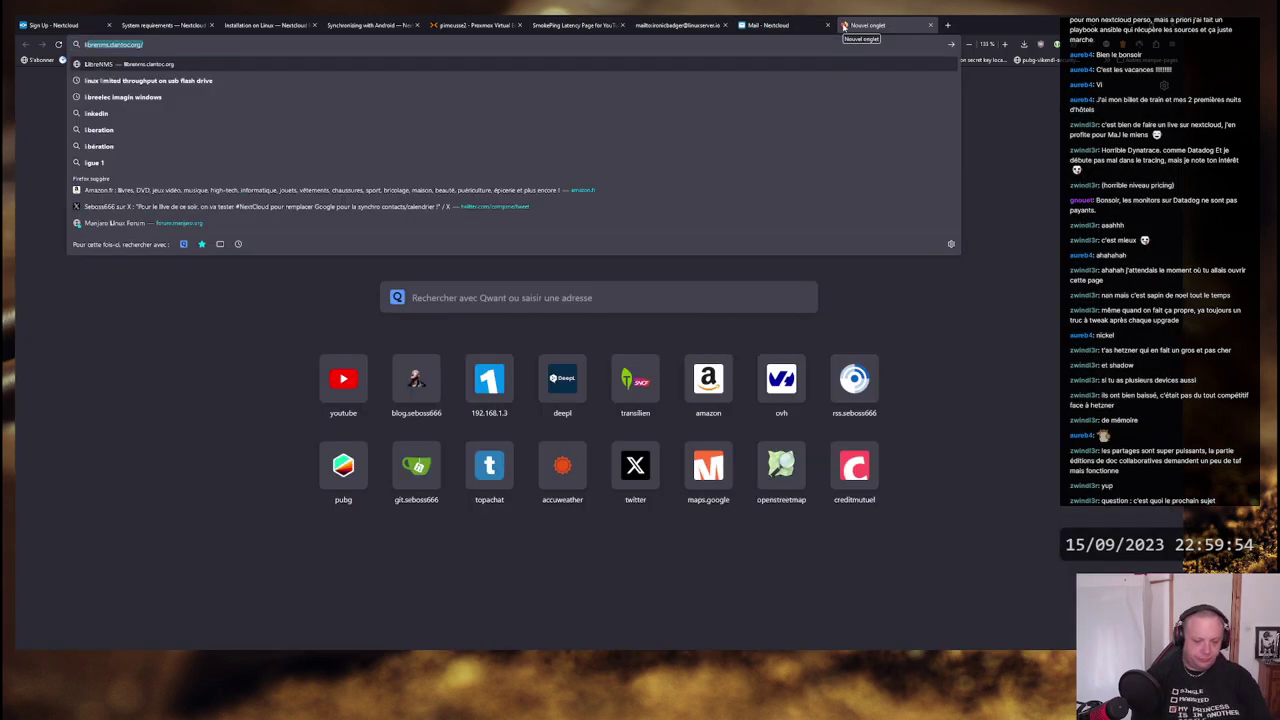
text(er)
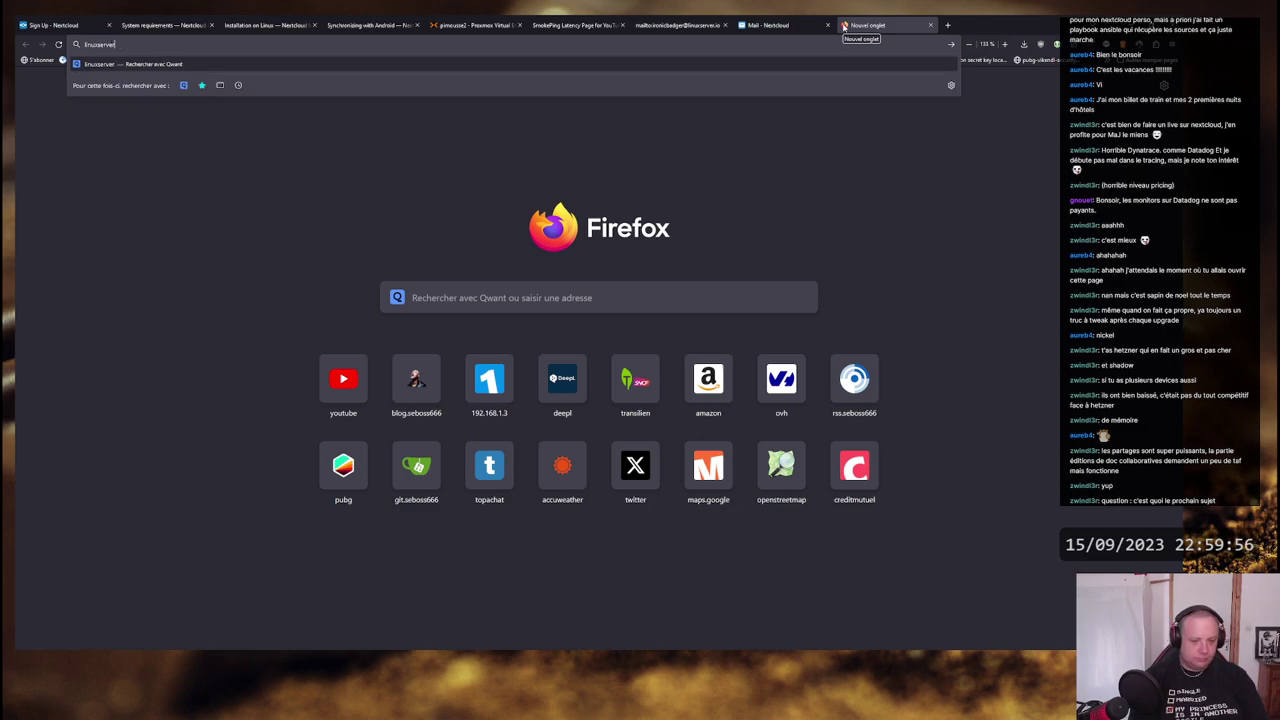
text(.io)
key(Return)
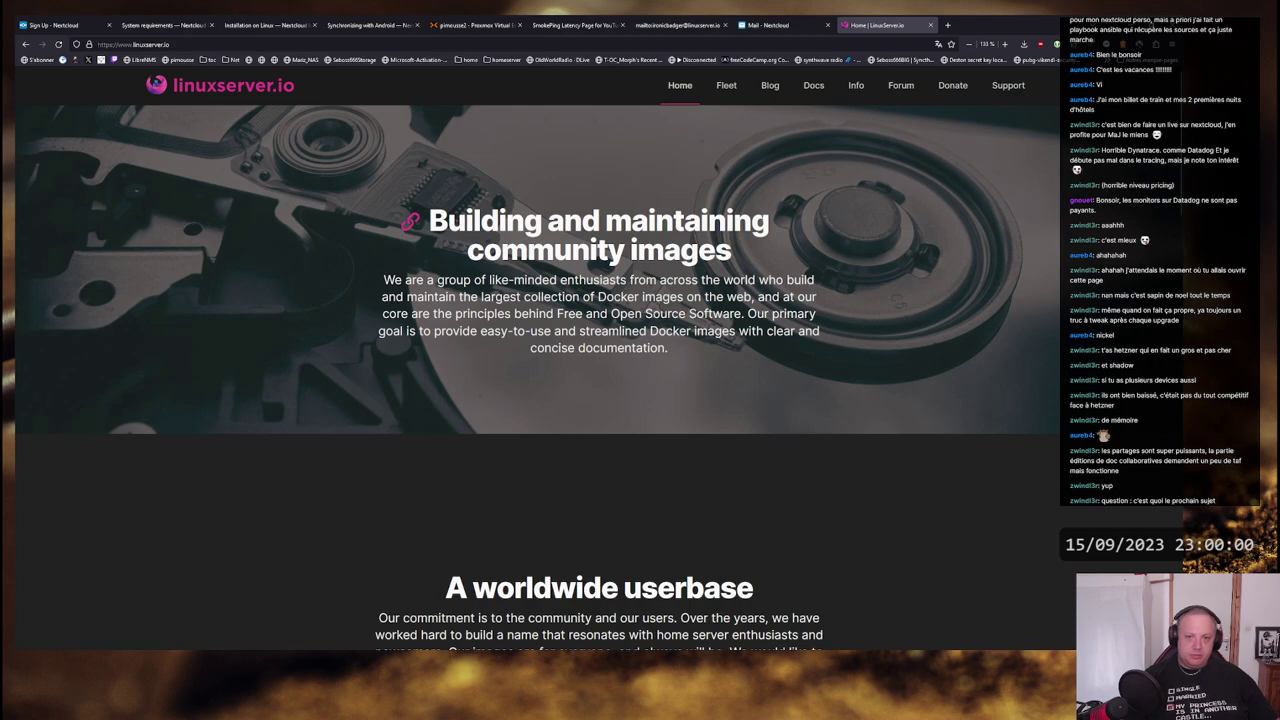
- Highlight the 'Building and maintaining' heading and scroll through the homepage sections
drag(770, 221, 428, 221)
click(454, 200)
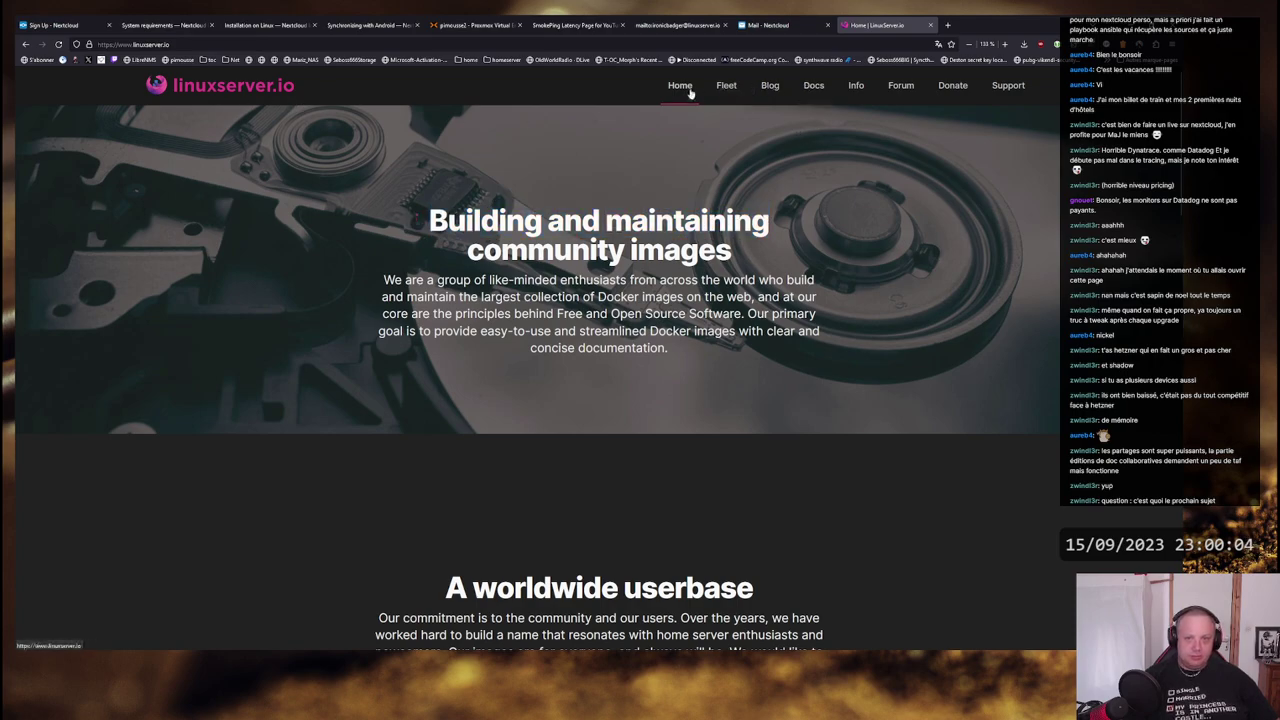
scroll(603, 226, down, 10)
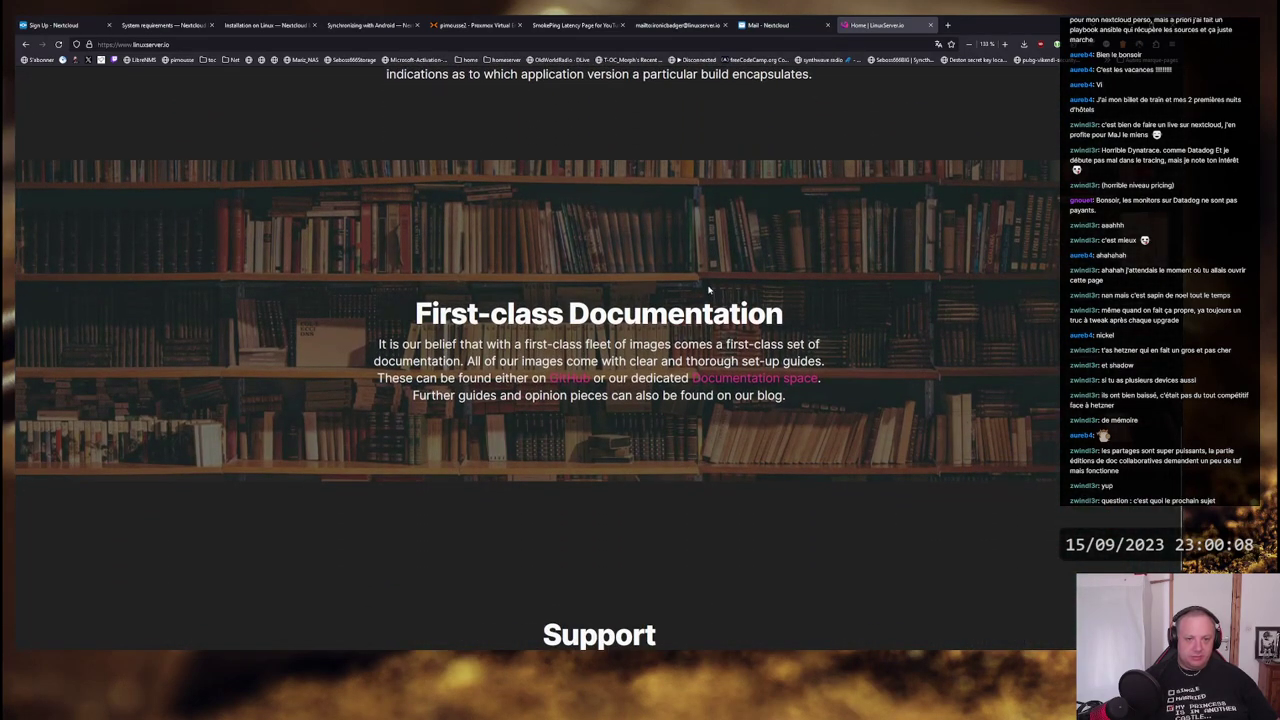
scroll(484, 126, up, 2)
scroll(484, 126, down, 5)
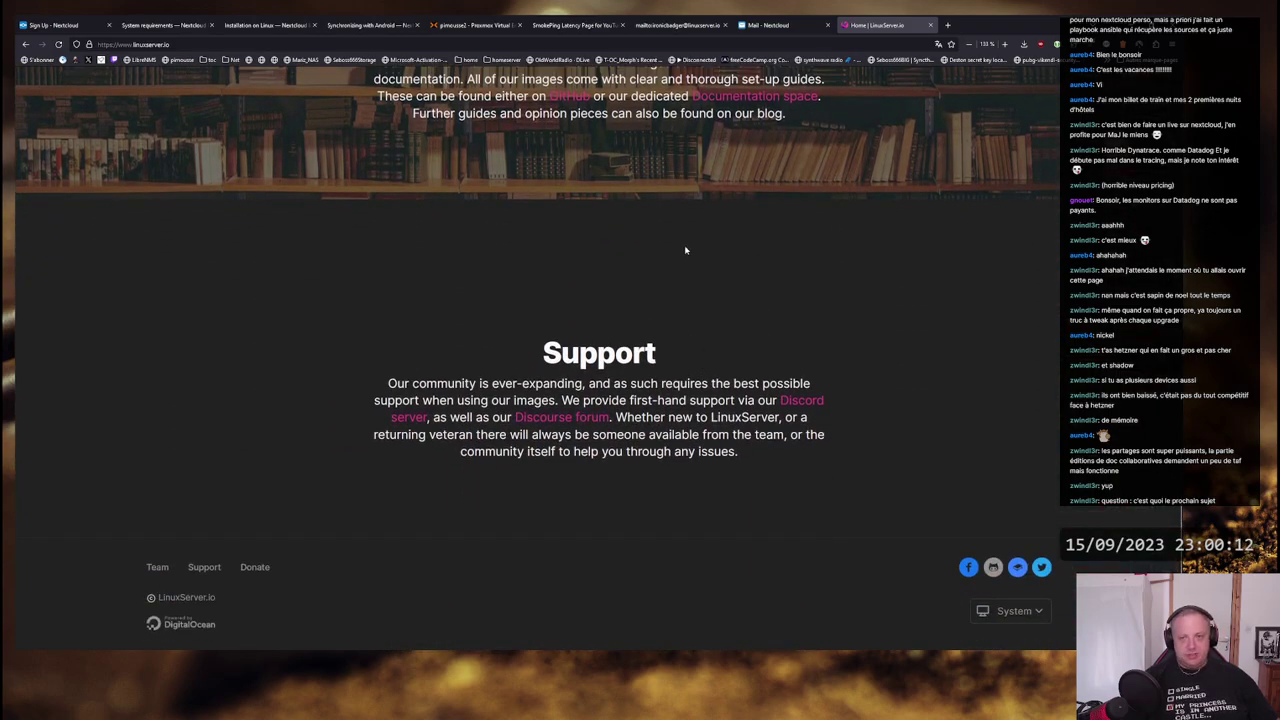
scroll(685, 250, up, 15)
scroll(716, 286, down, 5)
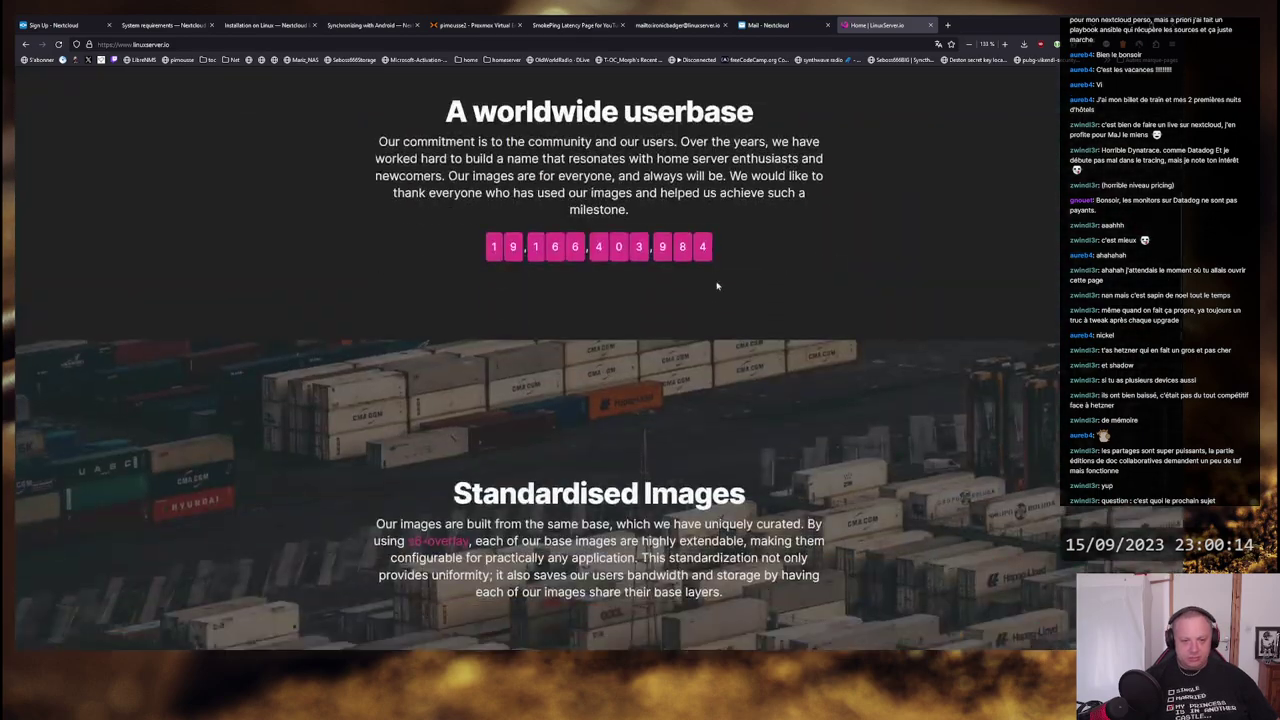
scroll(606, 271, up, 5)
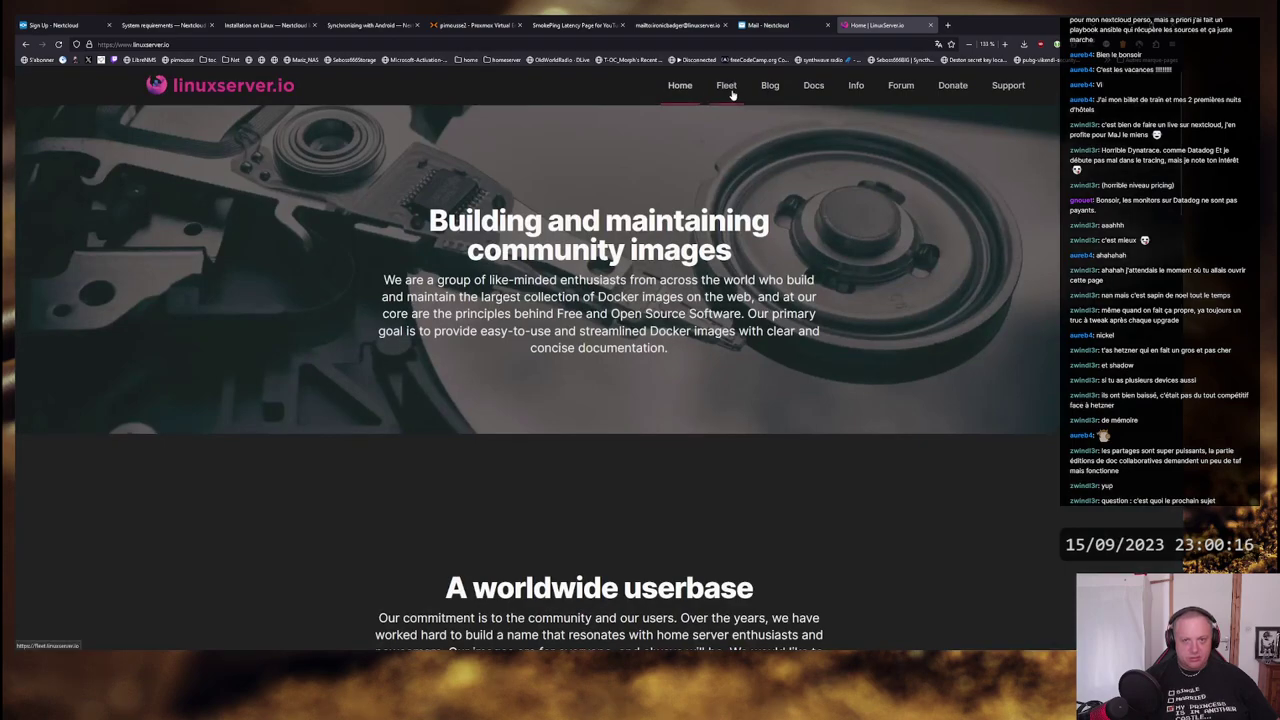
- Open the Fleet image catalogue and select 'Deprecated' in the kanzi row
click(729, 89)
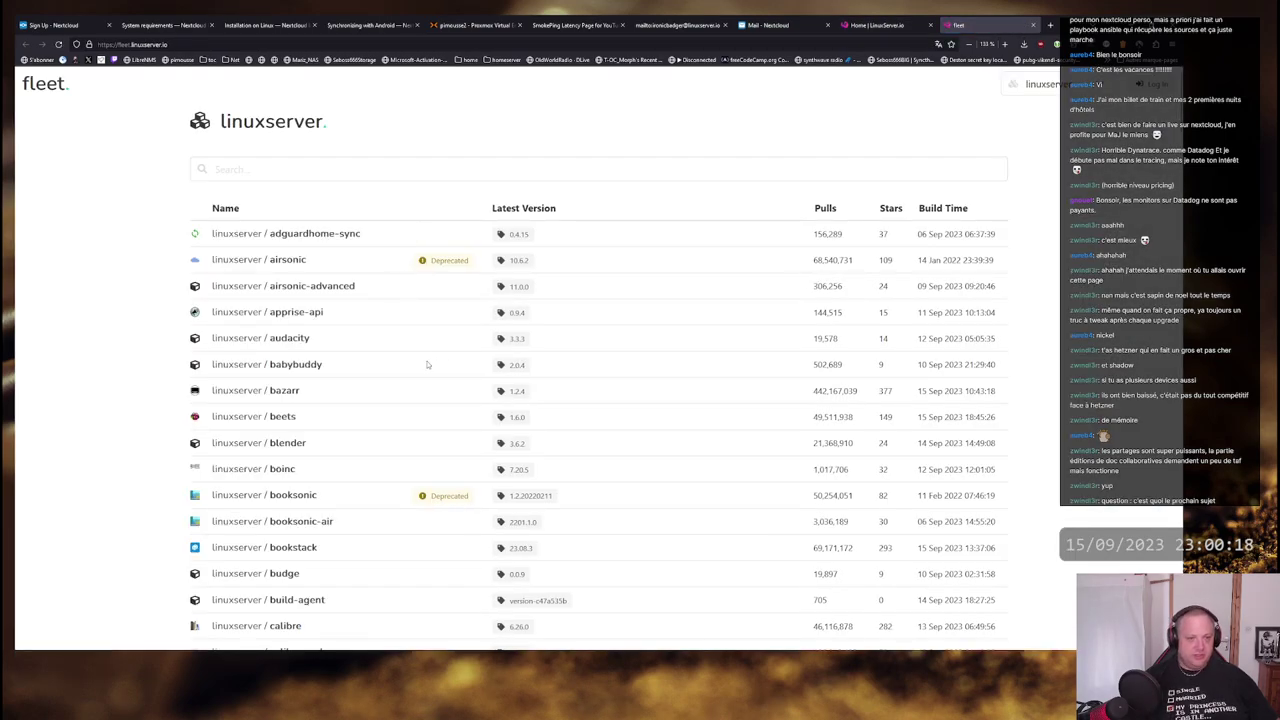
scroll(384, 326, down, 8)
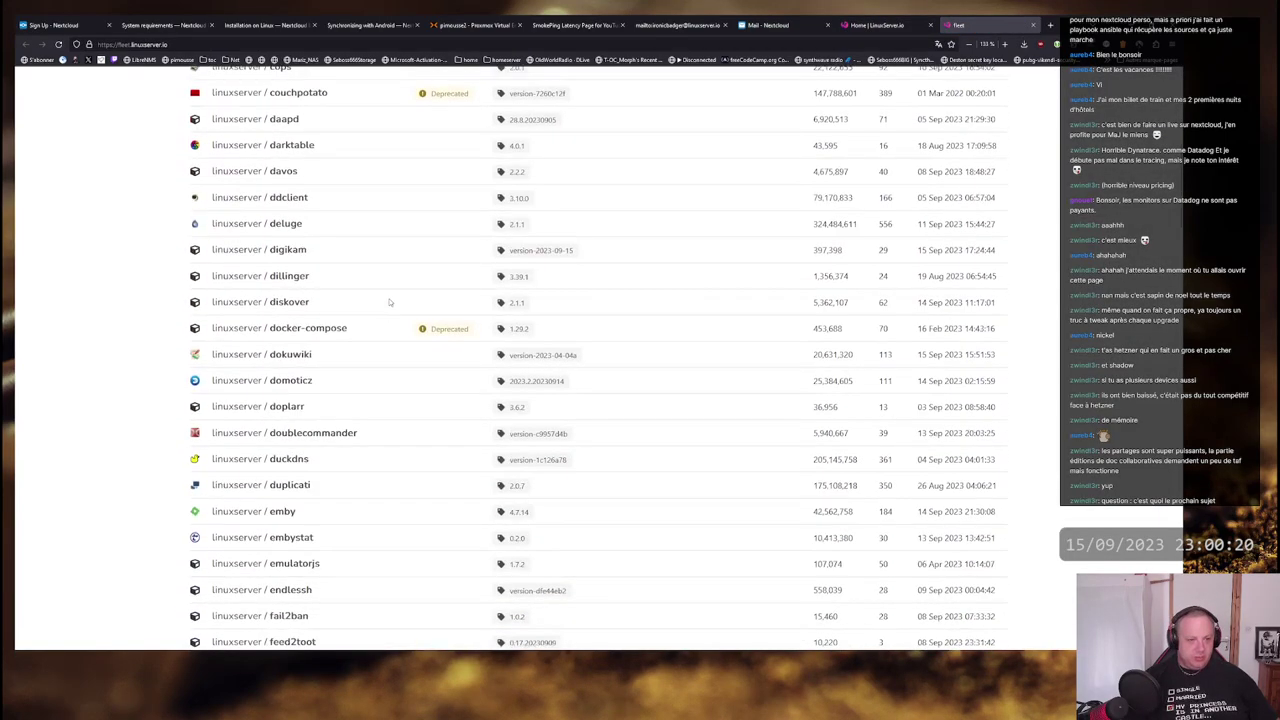
scroll(390, 302, down, 10)
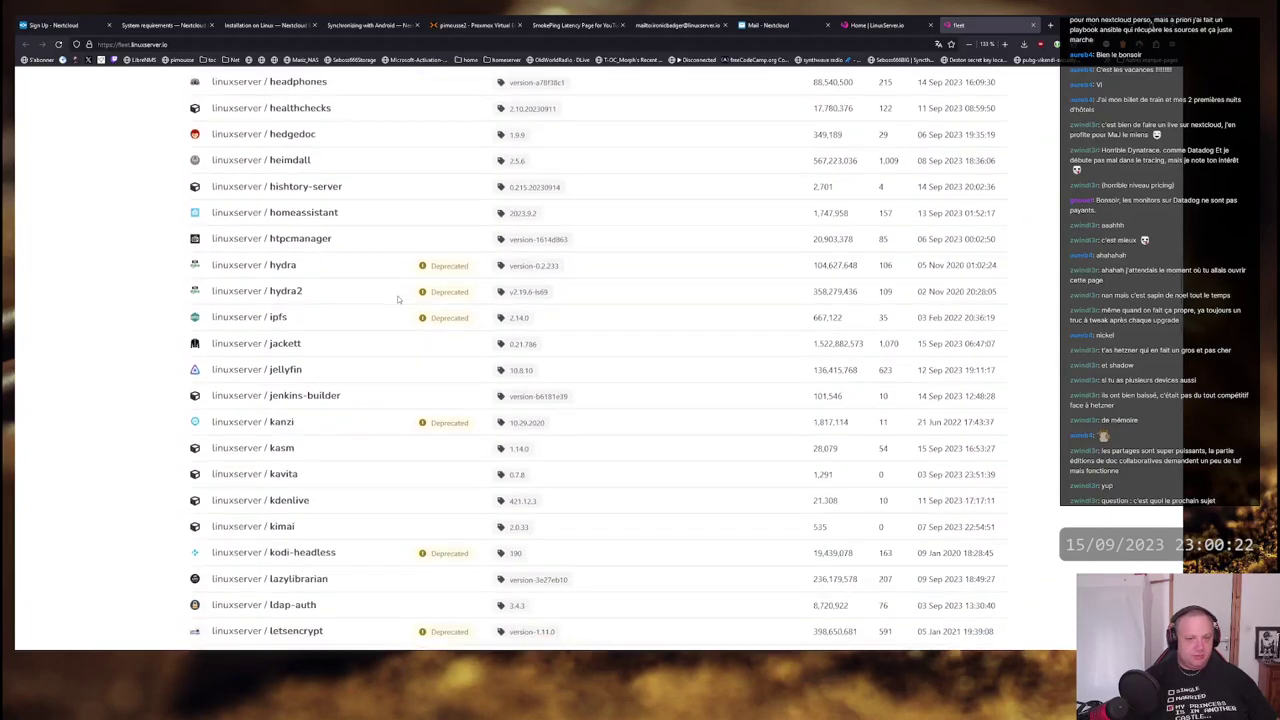
scroll(397, 298, down, 3)
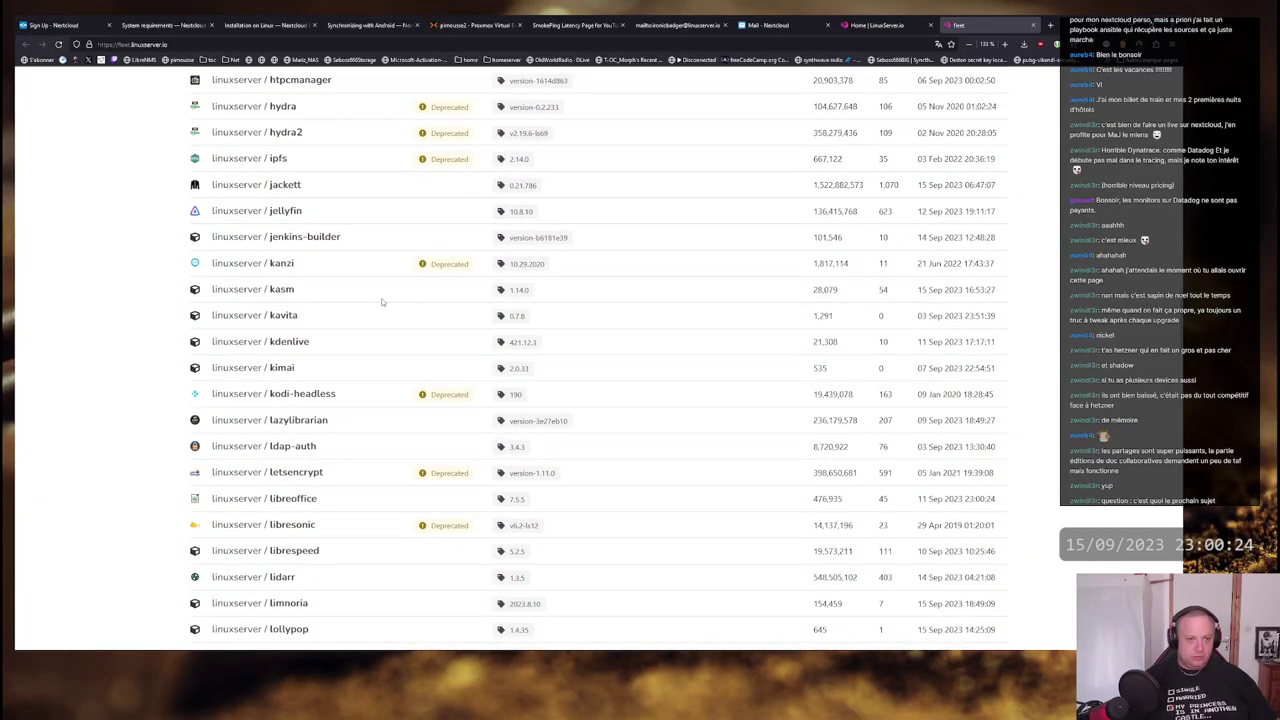
double_click(451, 263)
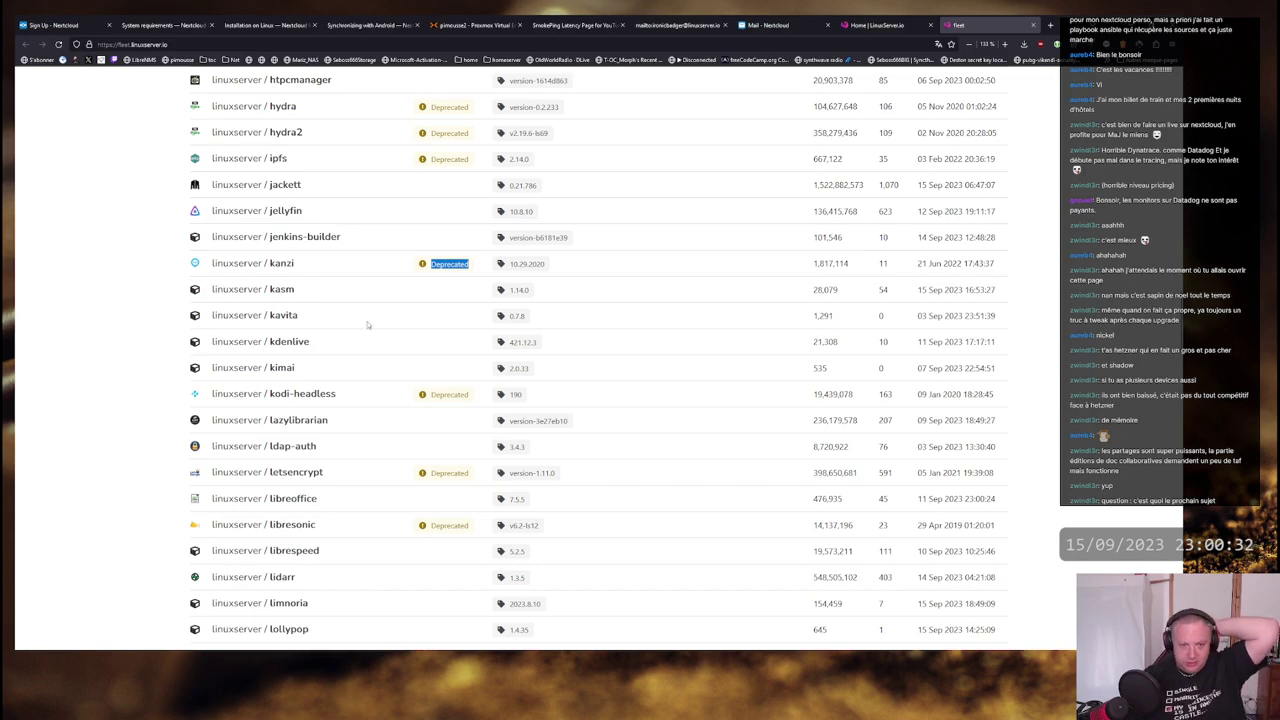
- Find the smokeping image, select its version 2.8.2 and build date, then switch to Joplin
scroll(391, 296, down, 3)
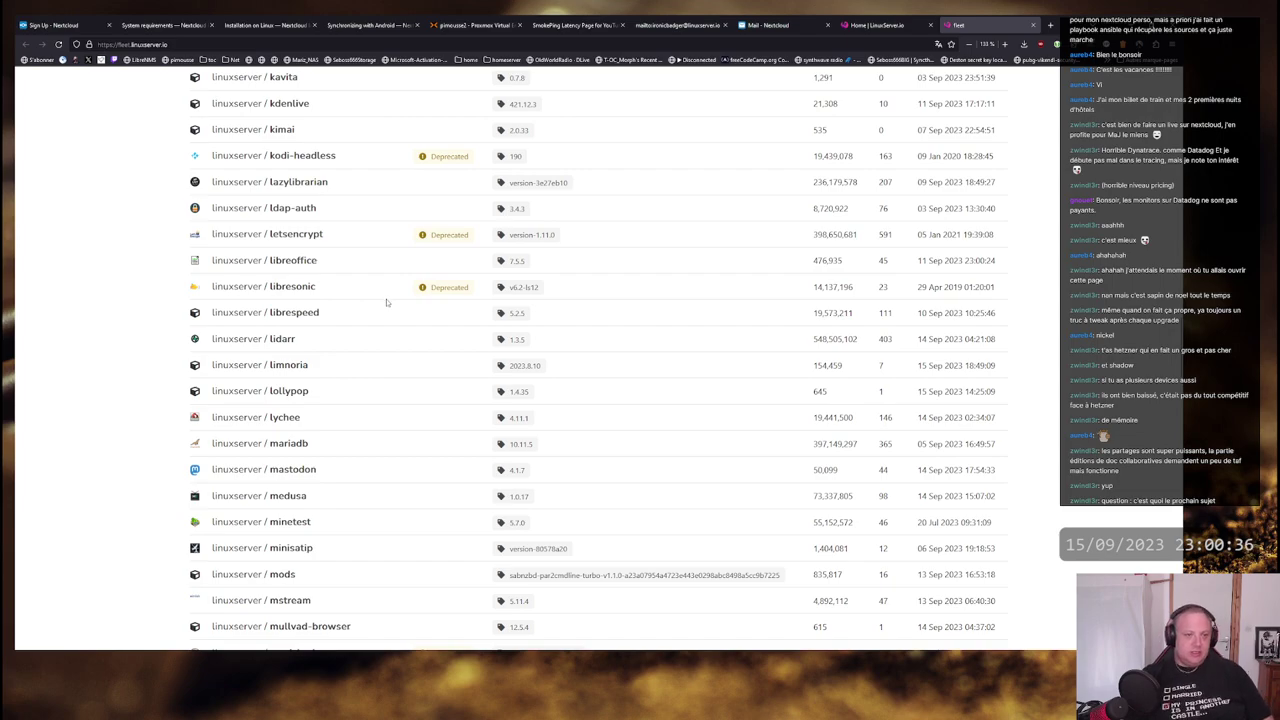
scroll(389, 296, down, 4)
scroll(389, 296, down, 2)
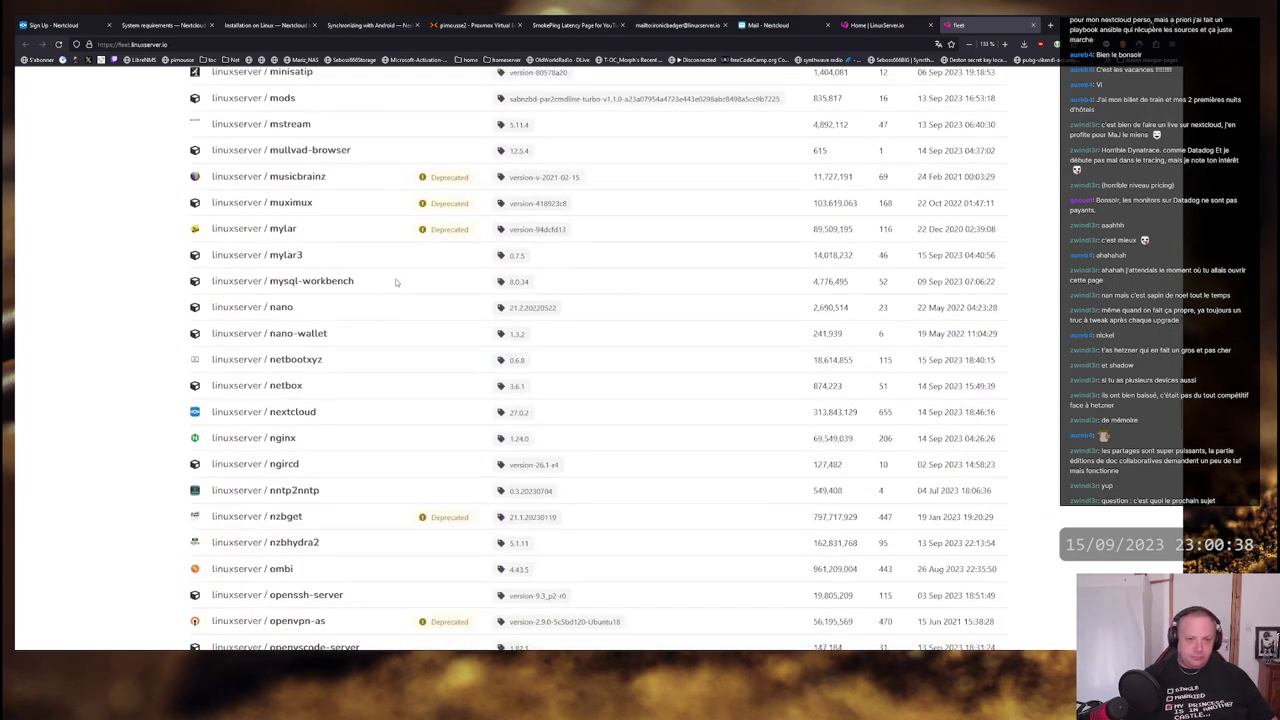
scroll(401, 278, down, 4)
scroll(401, 278, down, 4)
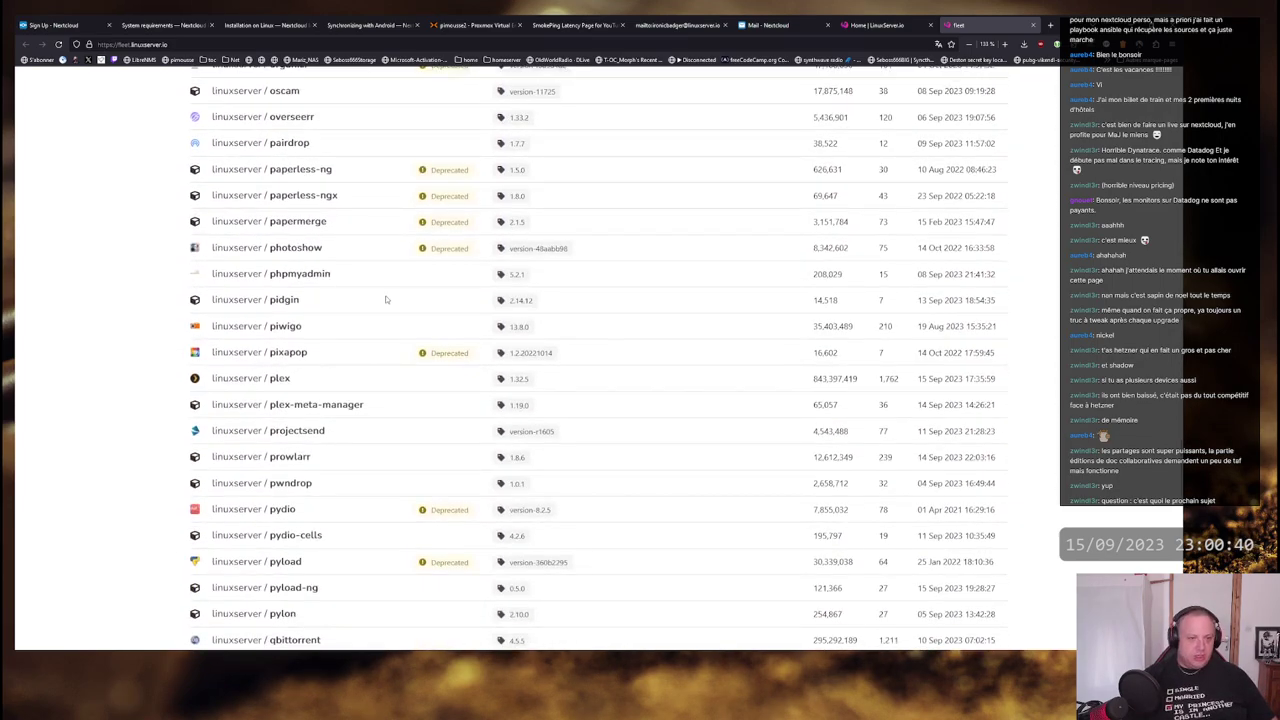
scroll(390, 290, down, 12)
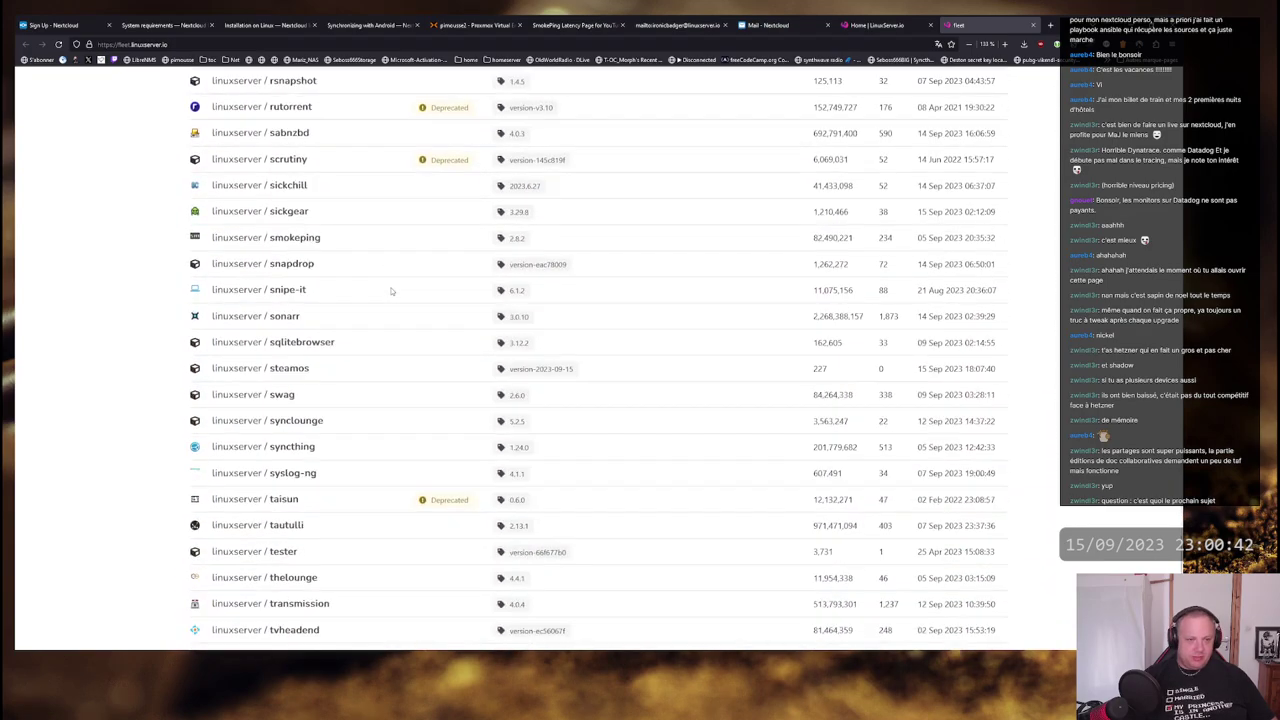
scroll(391, 290, down, 1)
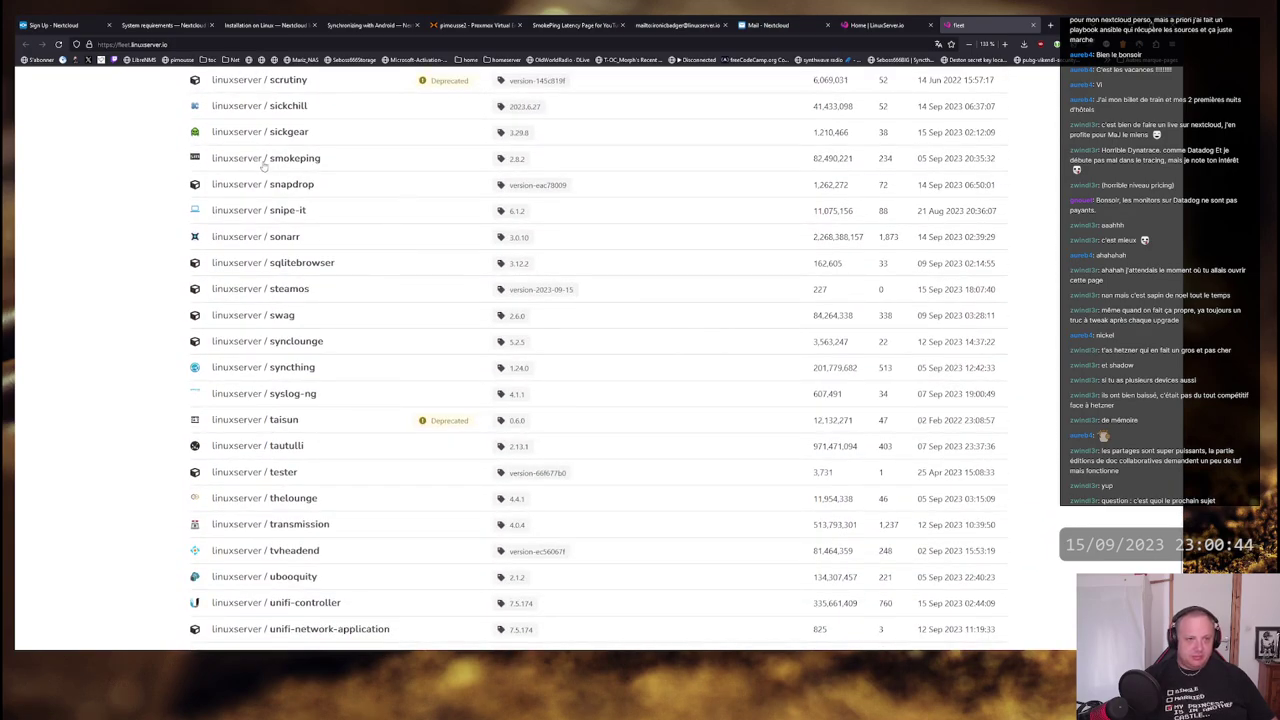
drag(510, 160, 530, 162)
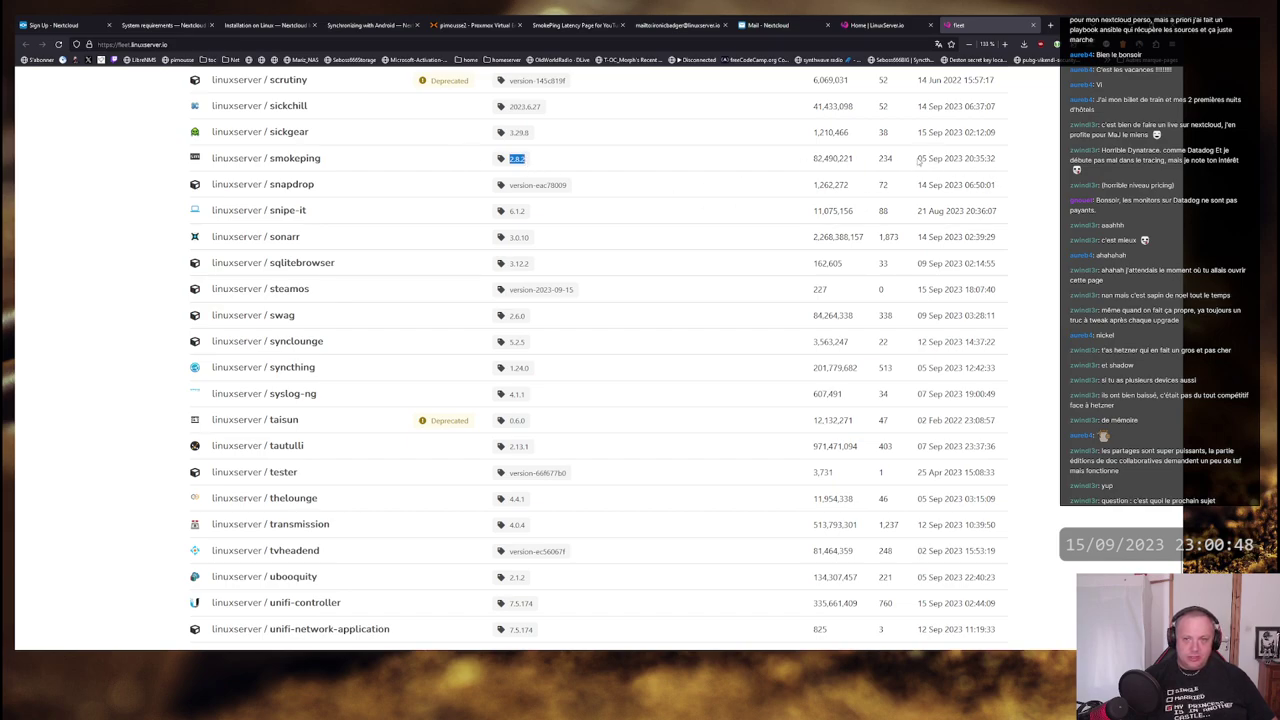
drag(918, 160, 1010, 173)
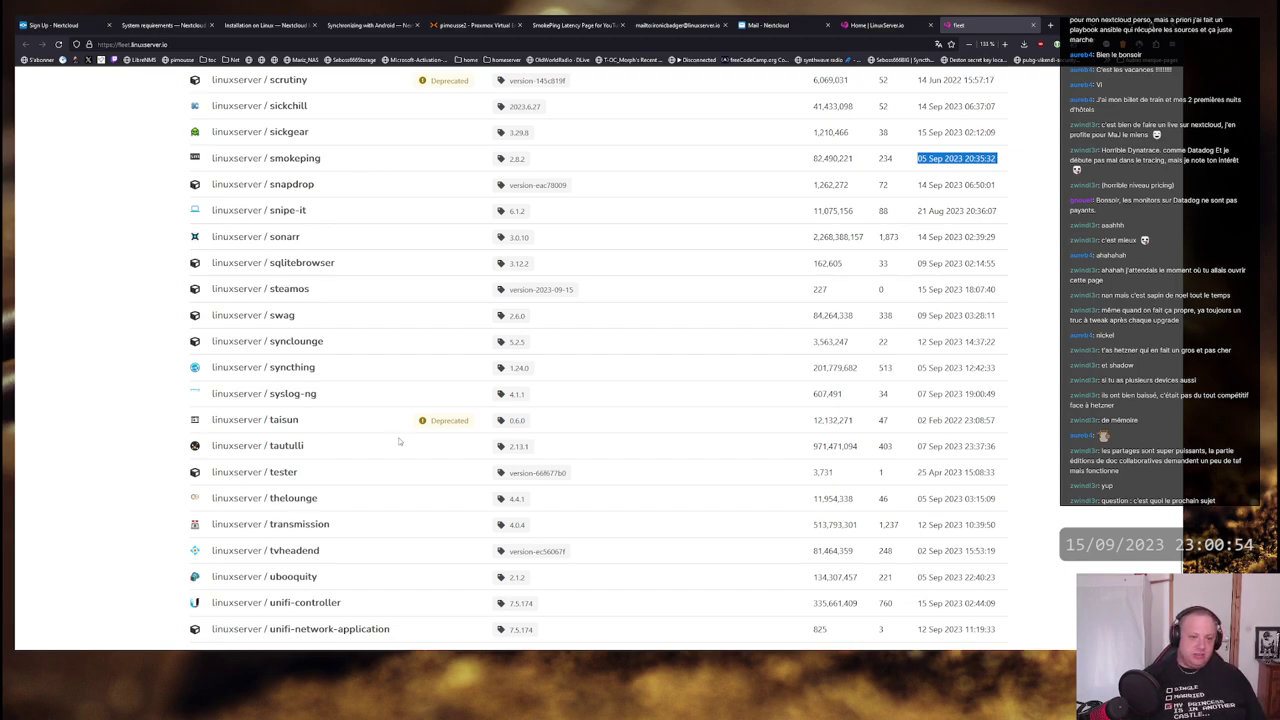
key(alt+Tab)
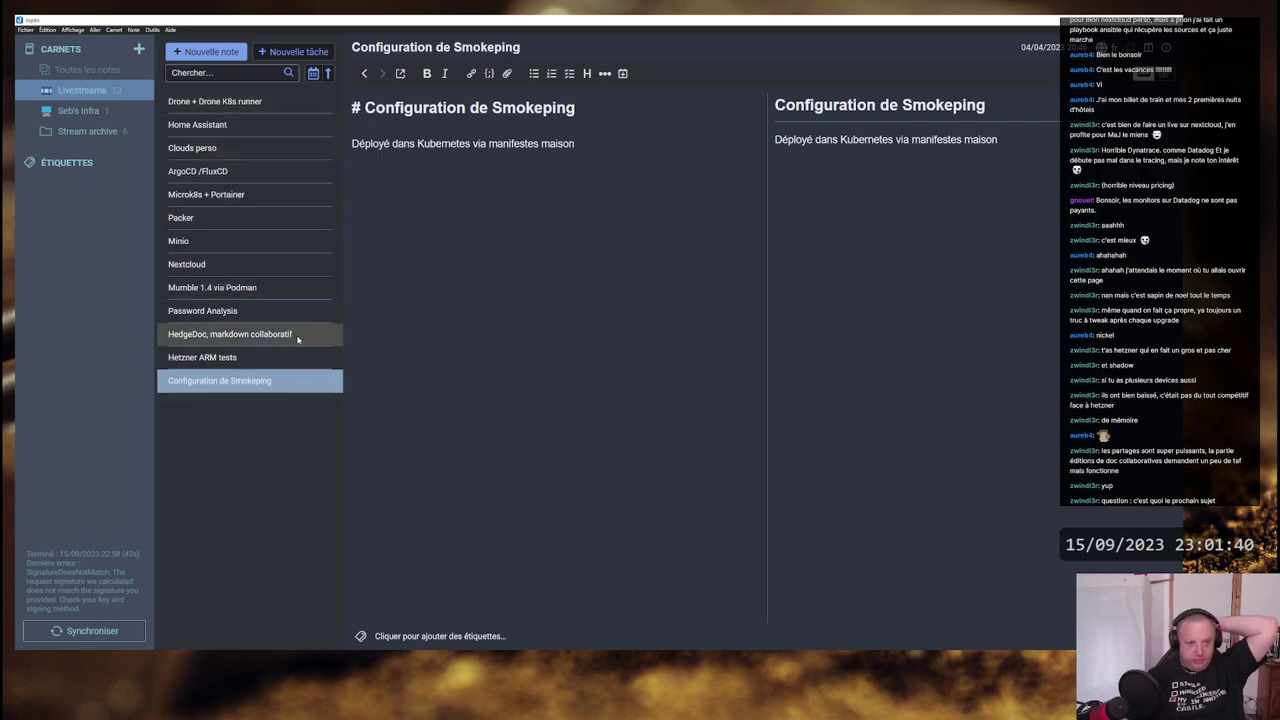
- Open the Nextcloud note and tick its Quoi, Pourquoi and Comment tasks
click(255, 266)
click(780, 139)
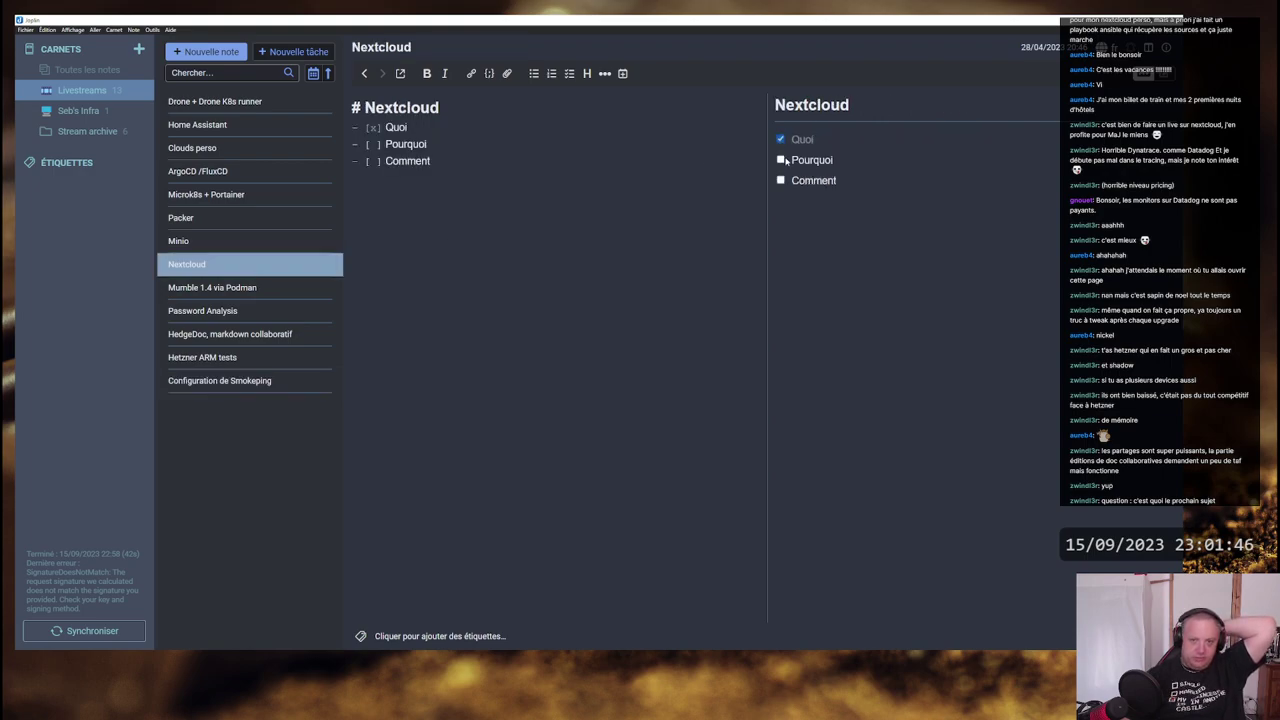
click(781, 160)
click(781, 180)
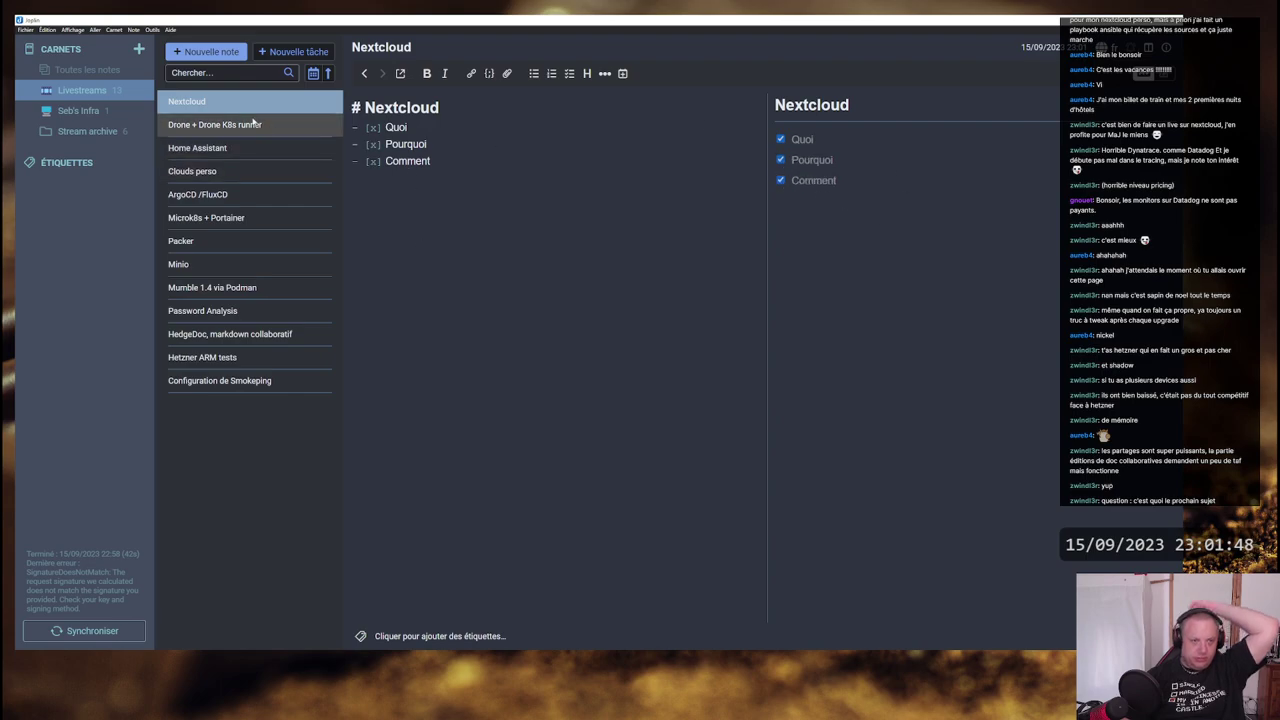
- Dismiss the custom-order notice and move the Nextcloud note into Stream archive
drag(255, 123, 220, 106)
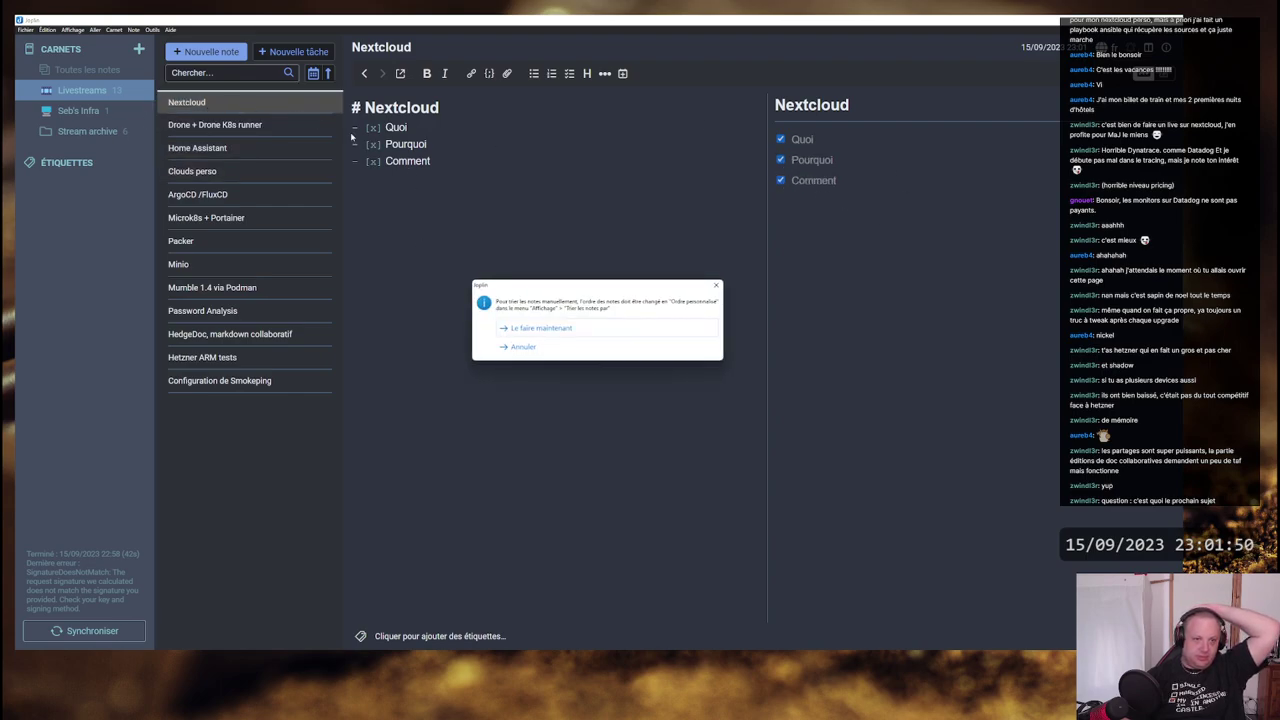
click(525, 347)
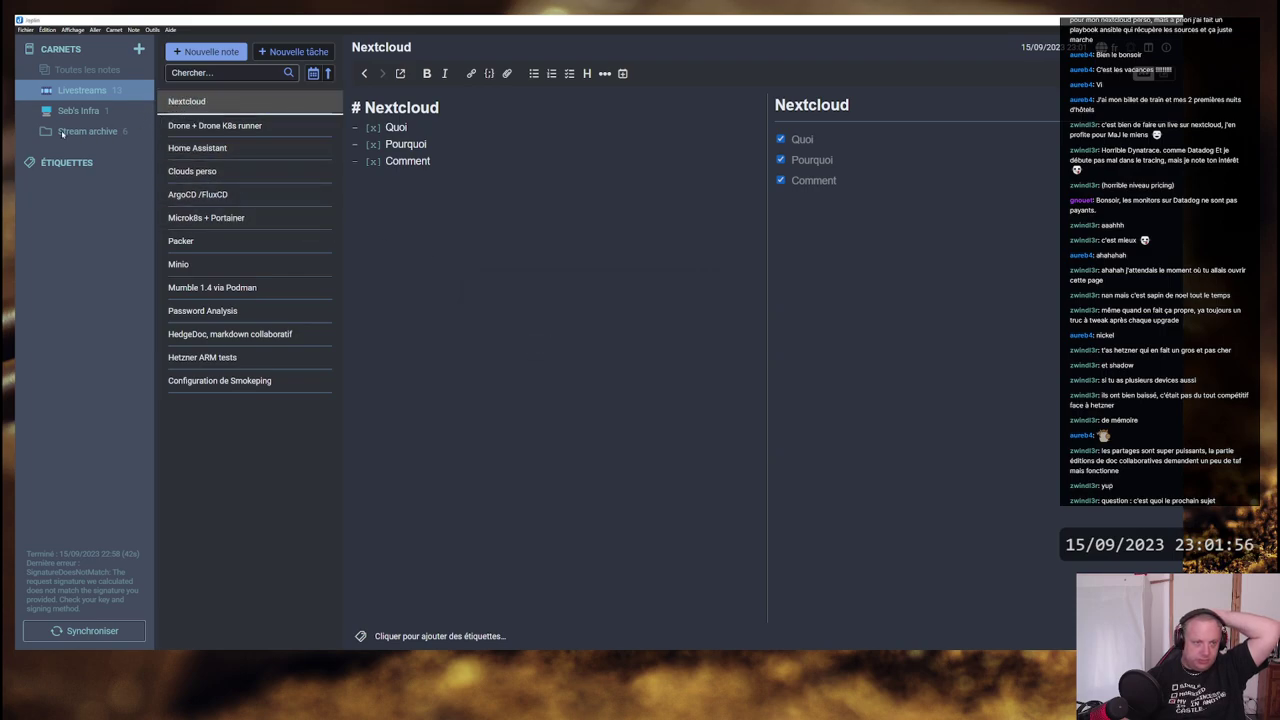
drag(62, 133, 62, 133)
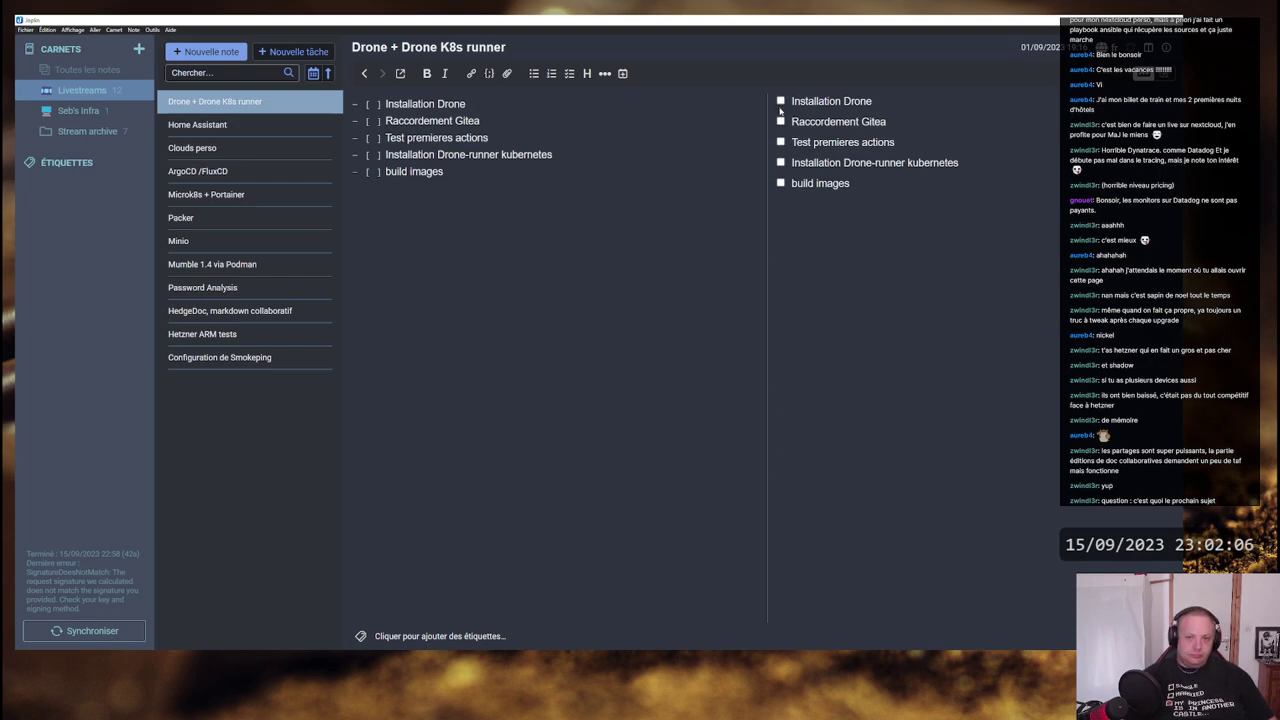
- Tick Installation Drone, Raccordement Gitea, Test premieres actions and Installation Drone-runner kubernetes tasks
click(781, 162)
click(781, 142)
click(781, 121)
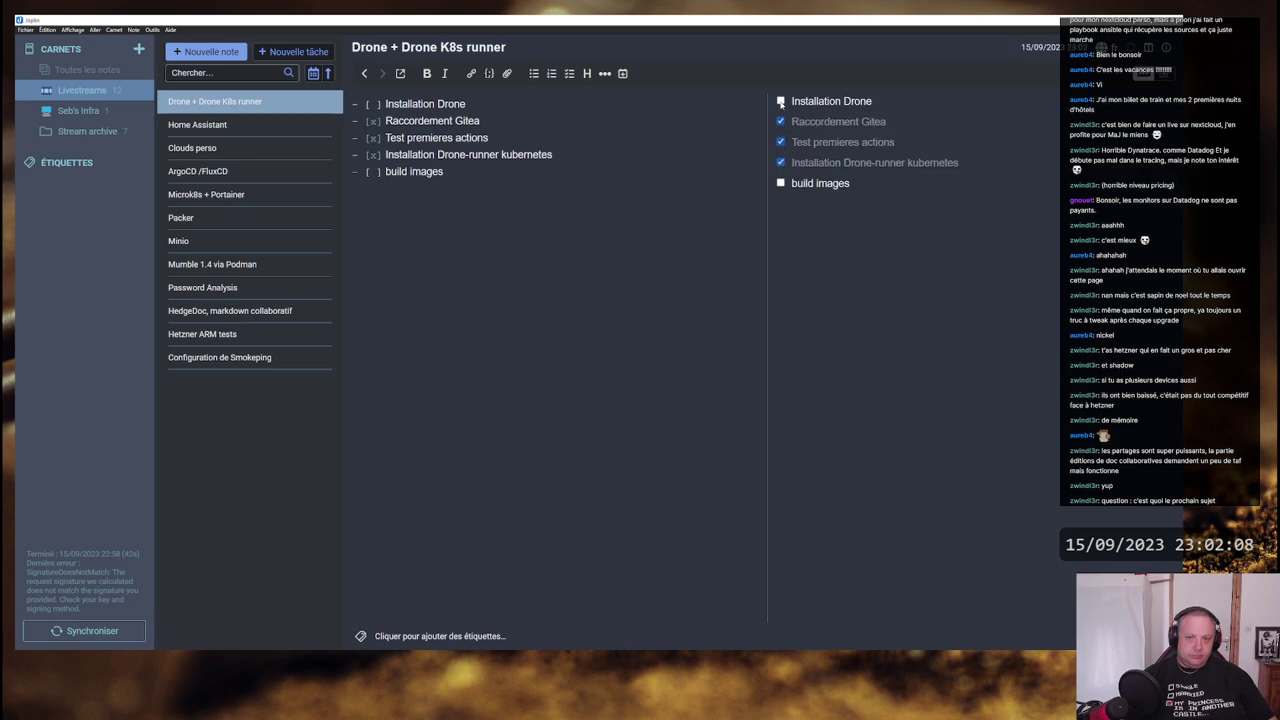
click(781, 101)
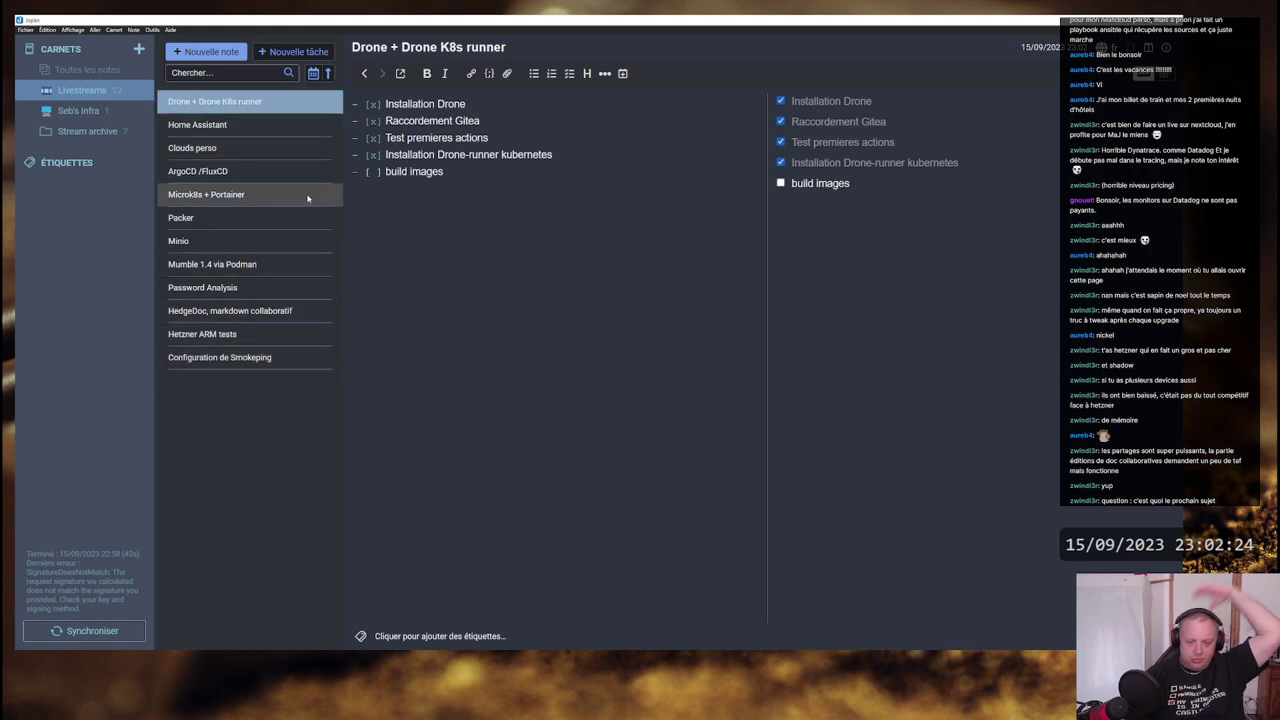
click(317, 100)
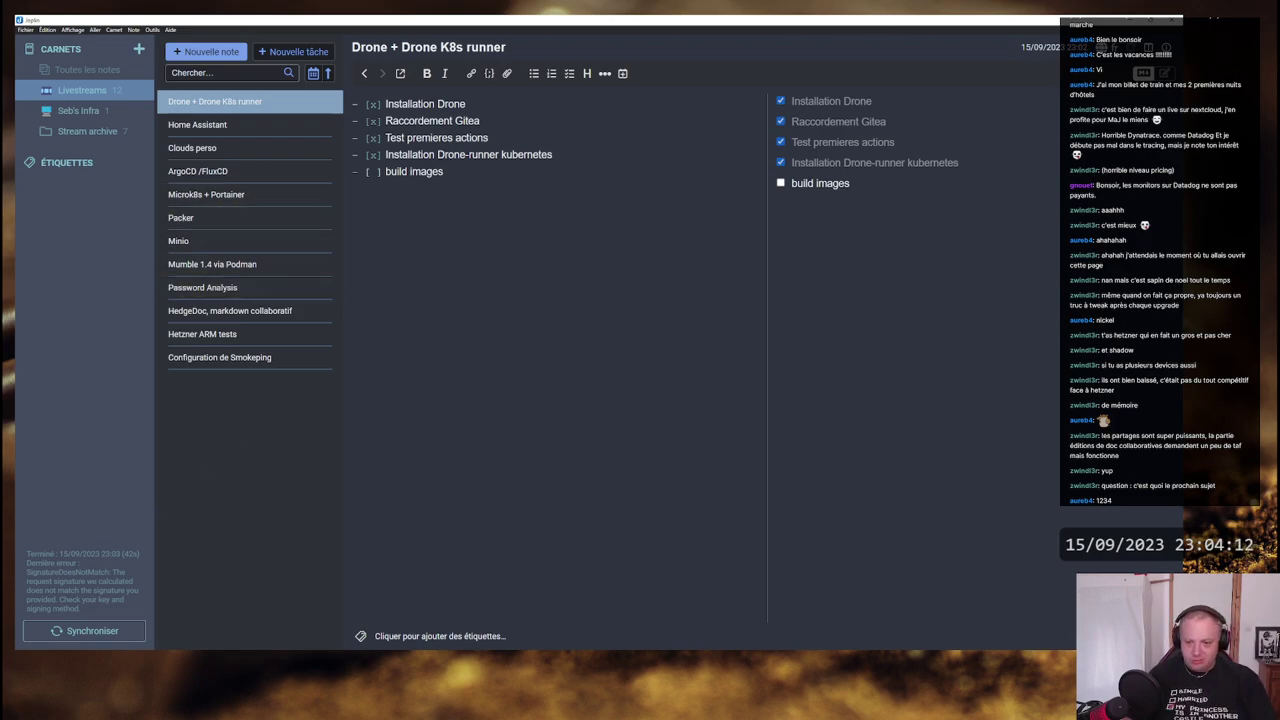
click(1058, 660)
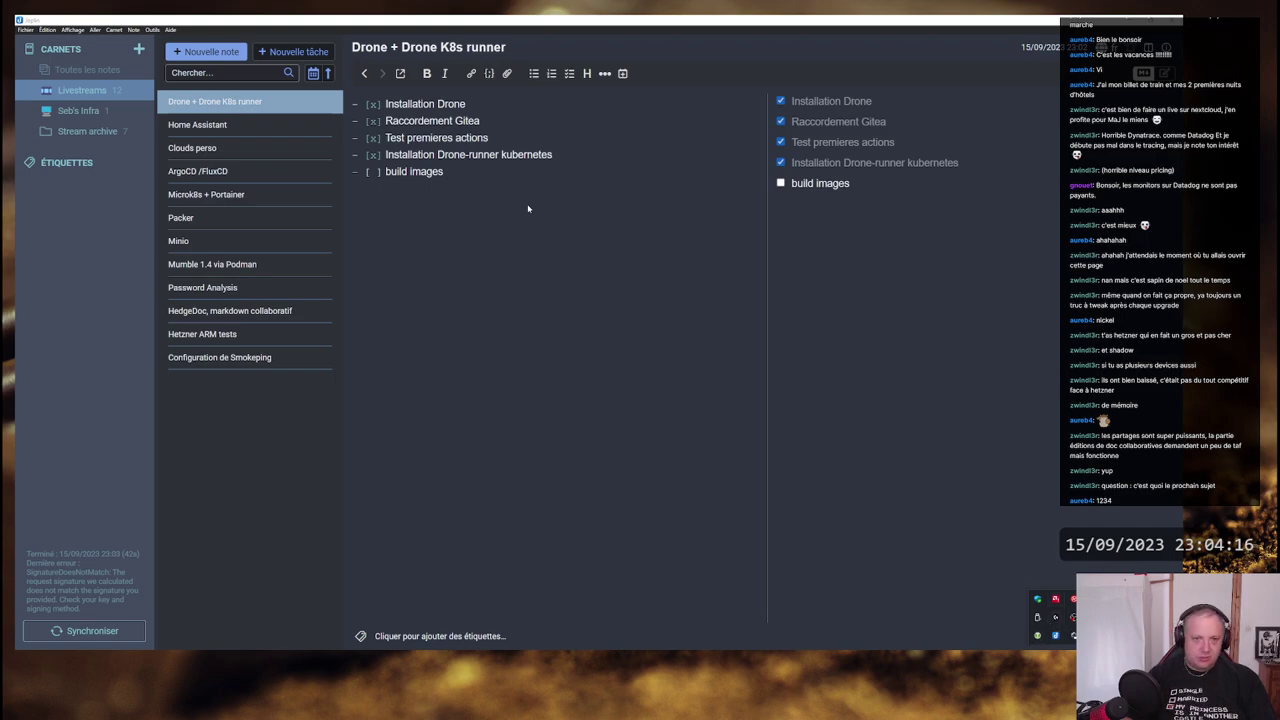
click(591, 206)
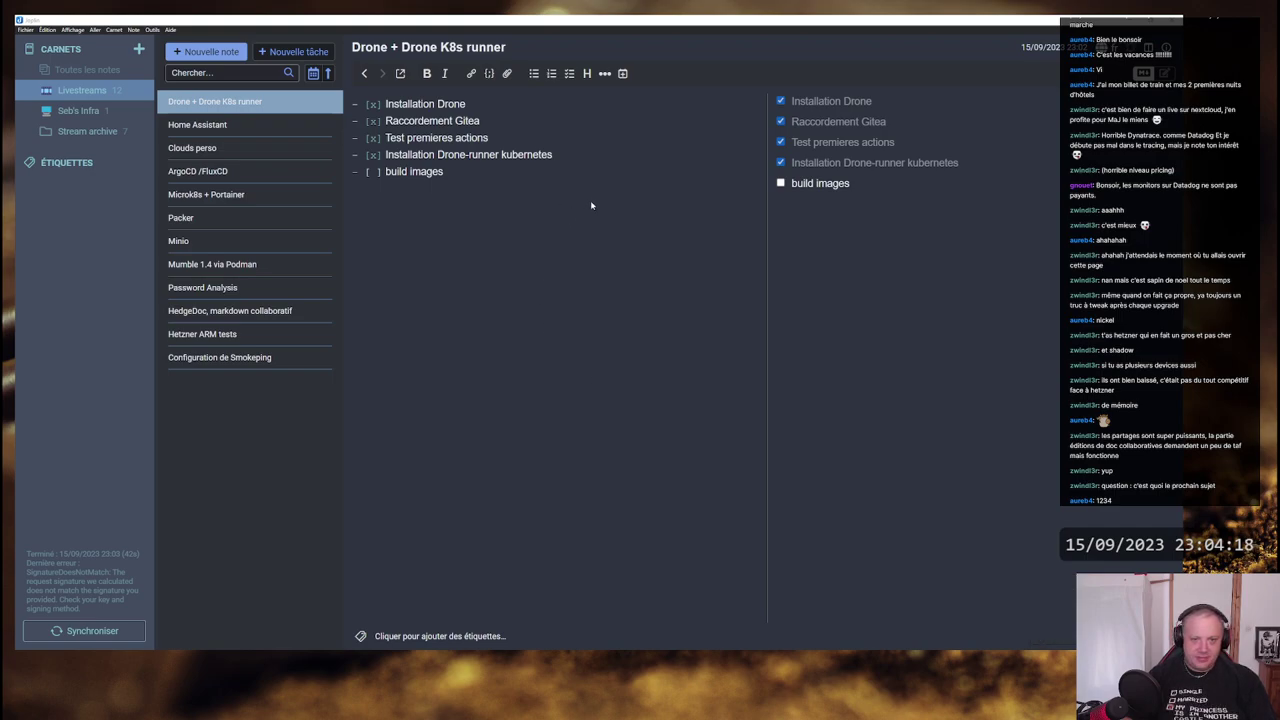
right_click(427, 188)
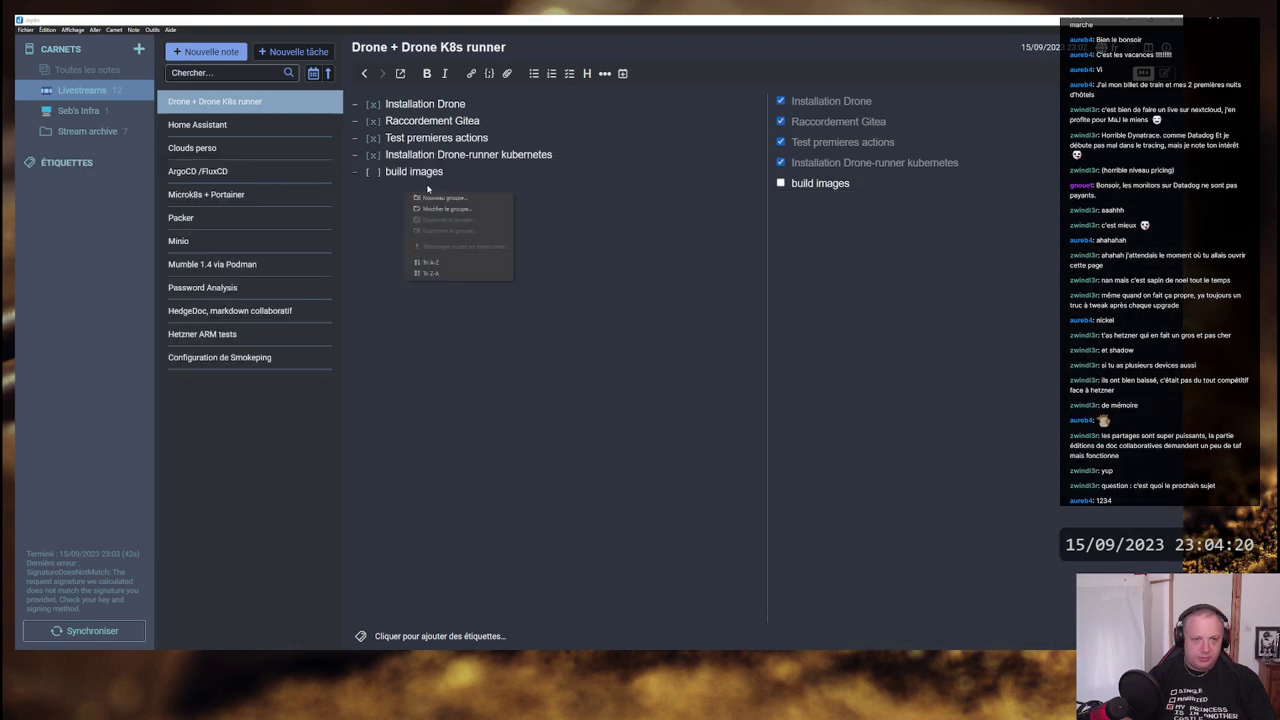
key(Escape)
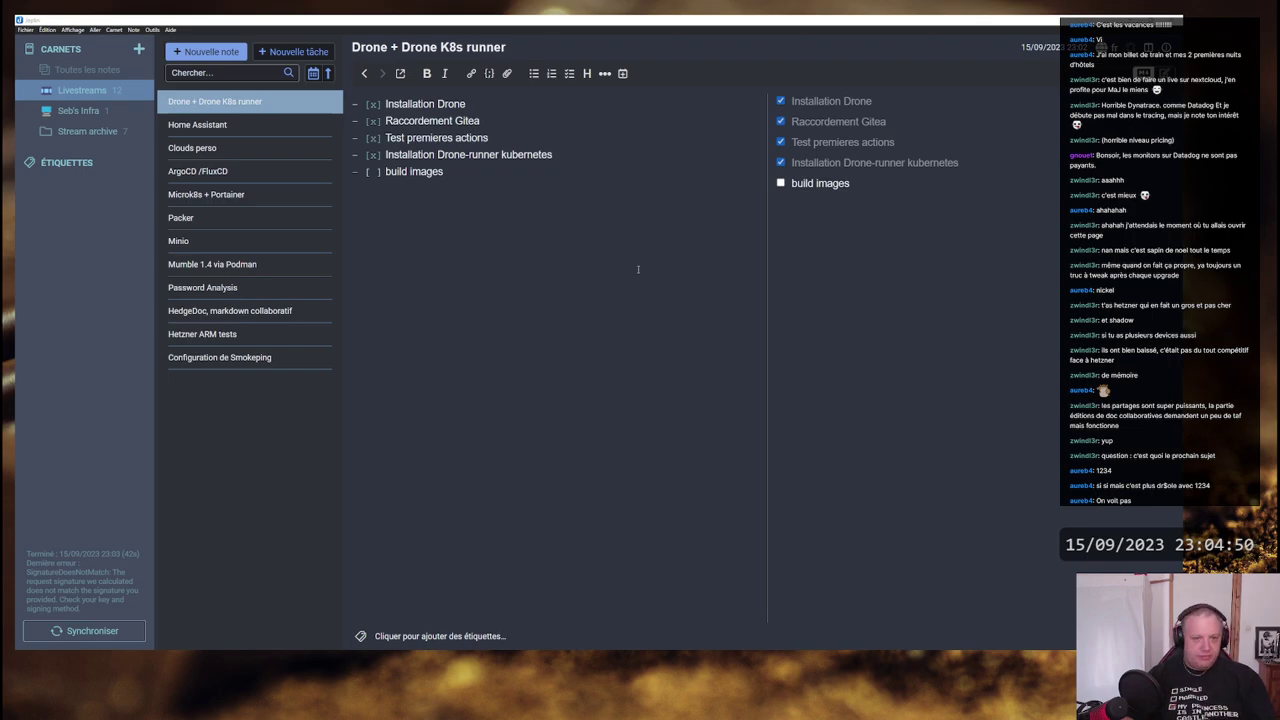
- Launch Sublime Text and type a 20-character random password into a new tab
key(super)
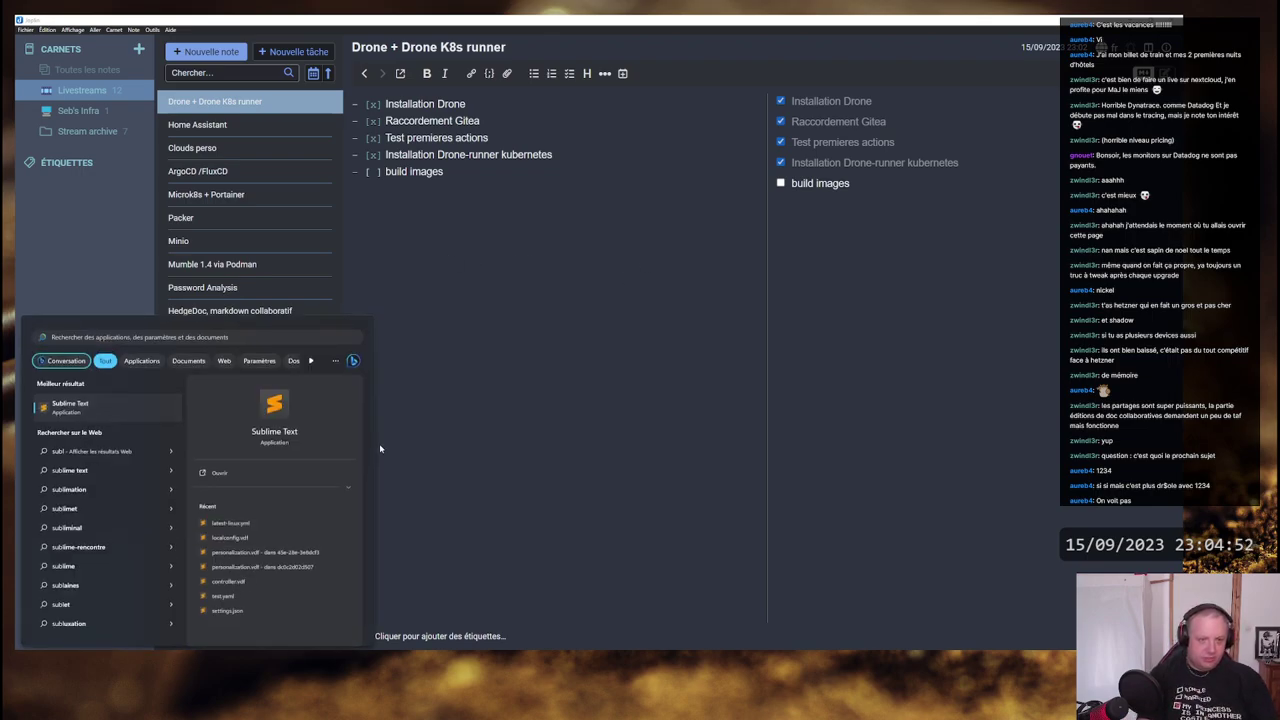
key(Return)
key(ctrl+n)
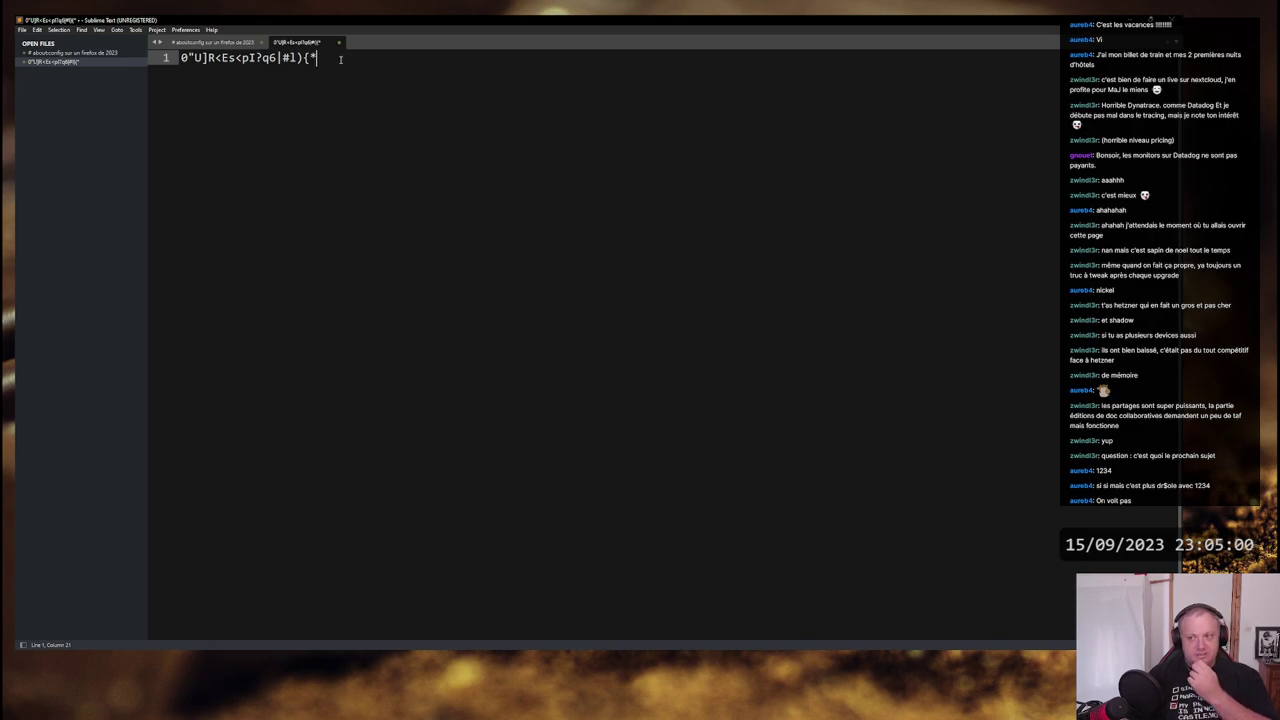
- Select individual characters and the whole password string to inspect them
drag(343, 59, 151, 64)
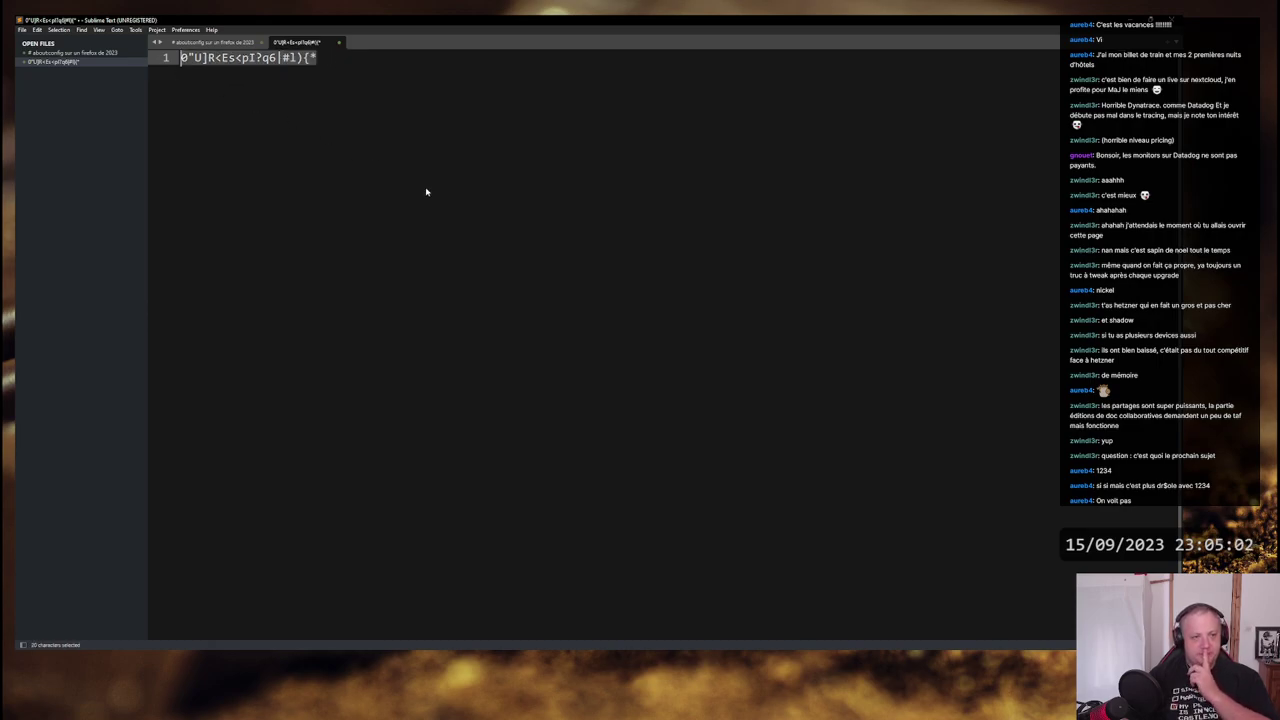
click(186, 57)
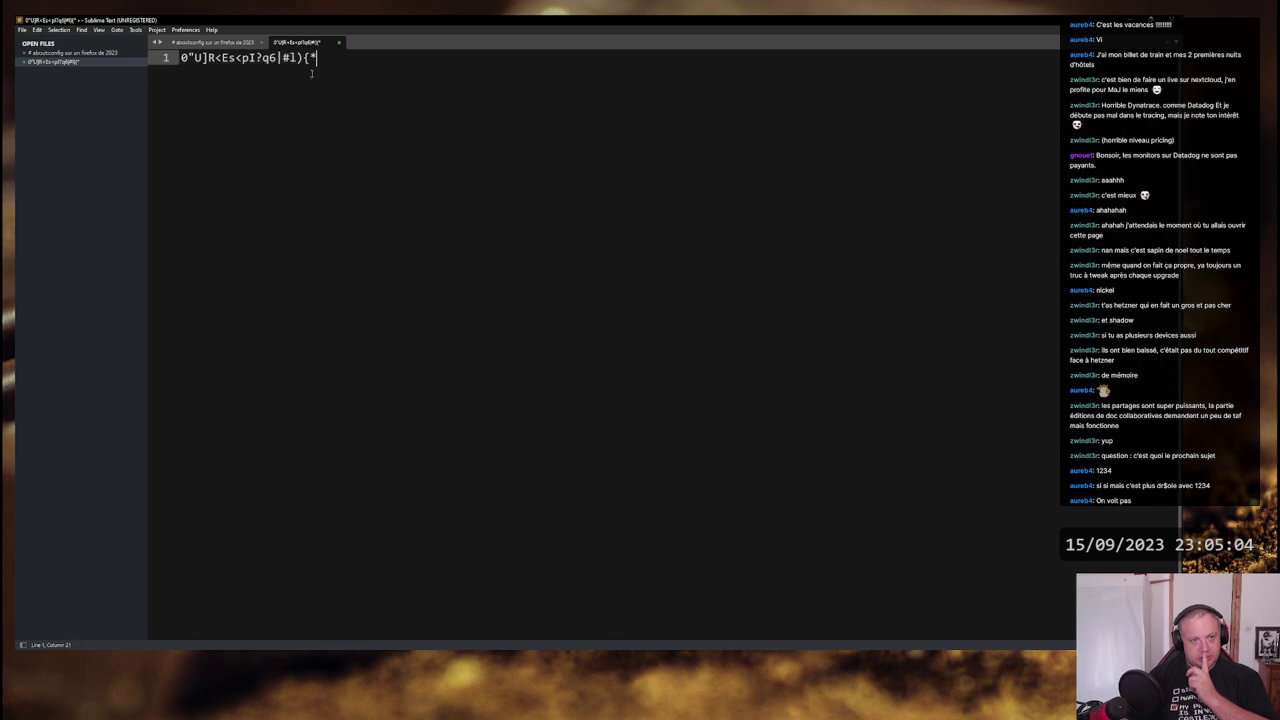
key(shift+Right)
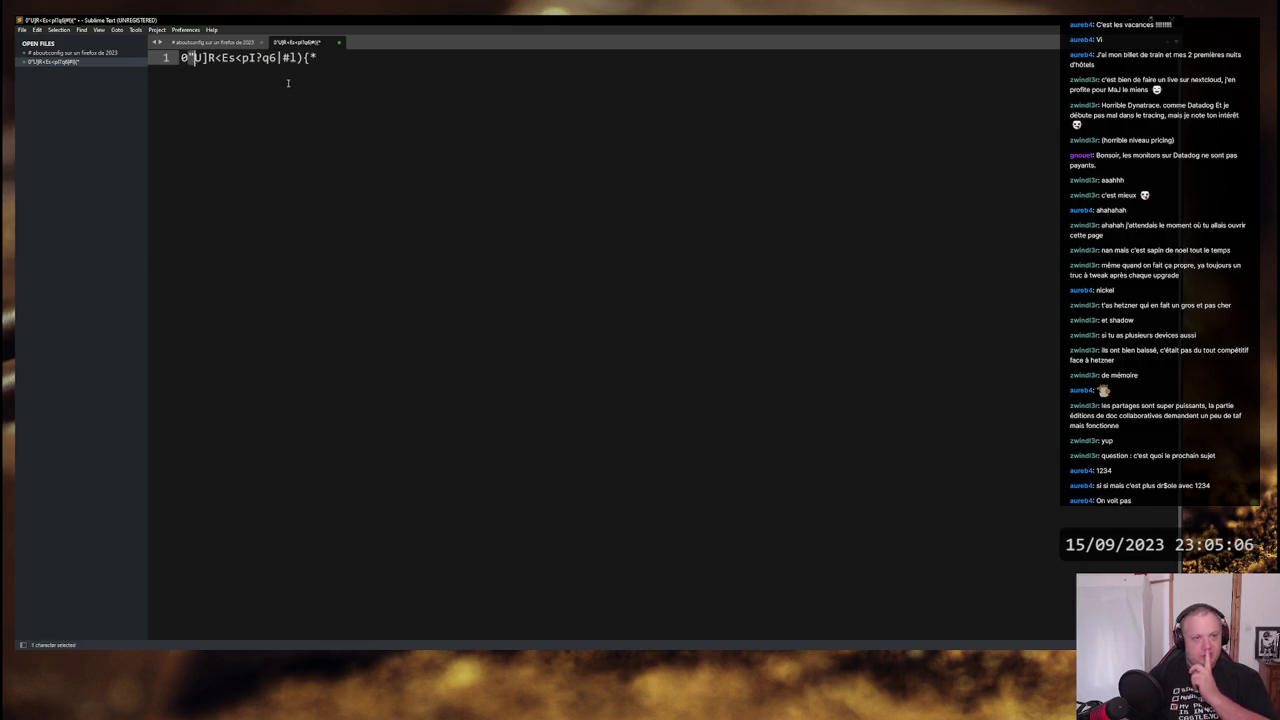
drag(312, 57, 320, 107)
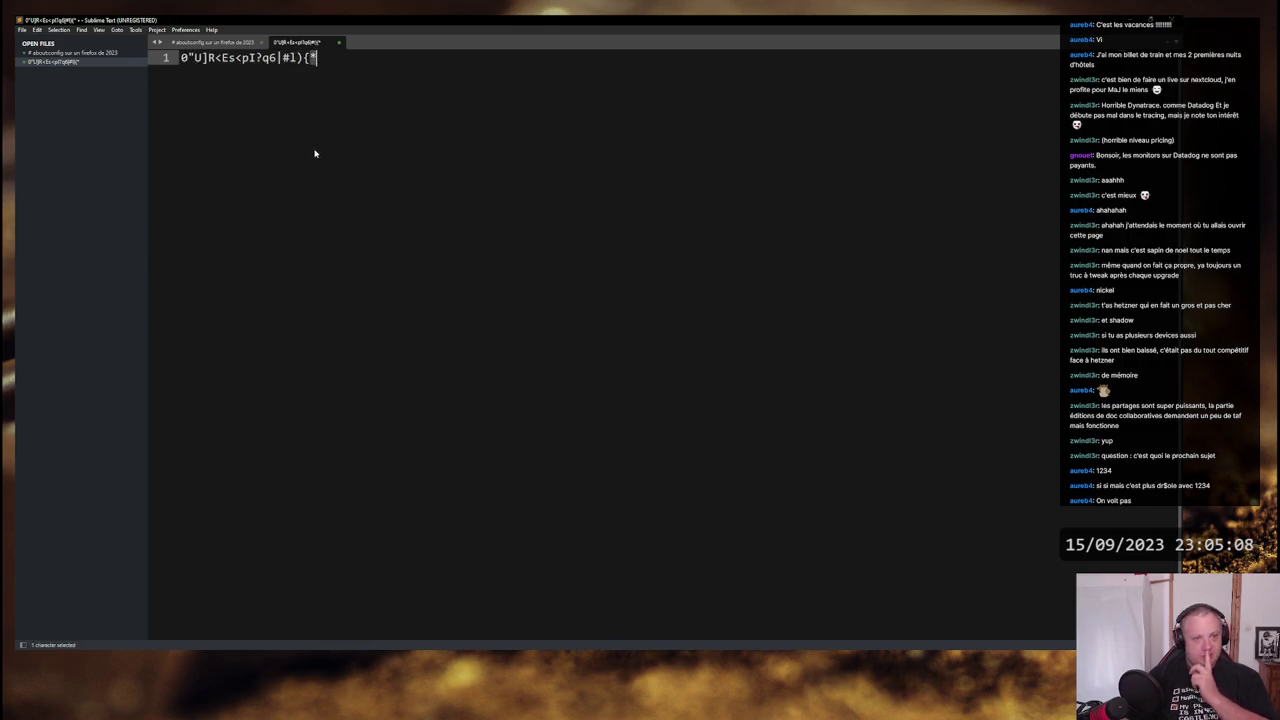
drag(255, 57, 262, 57)
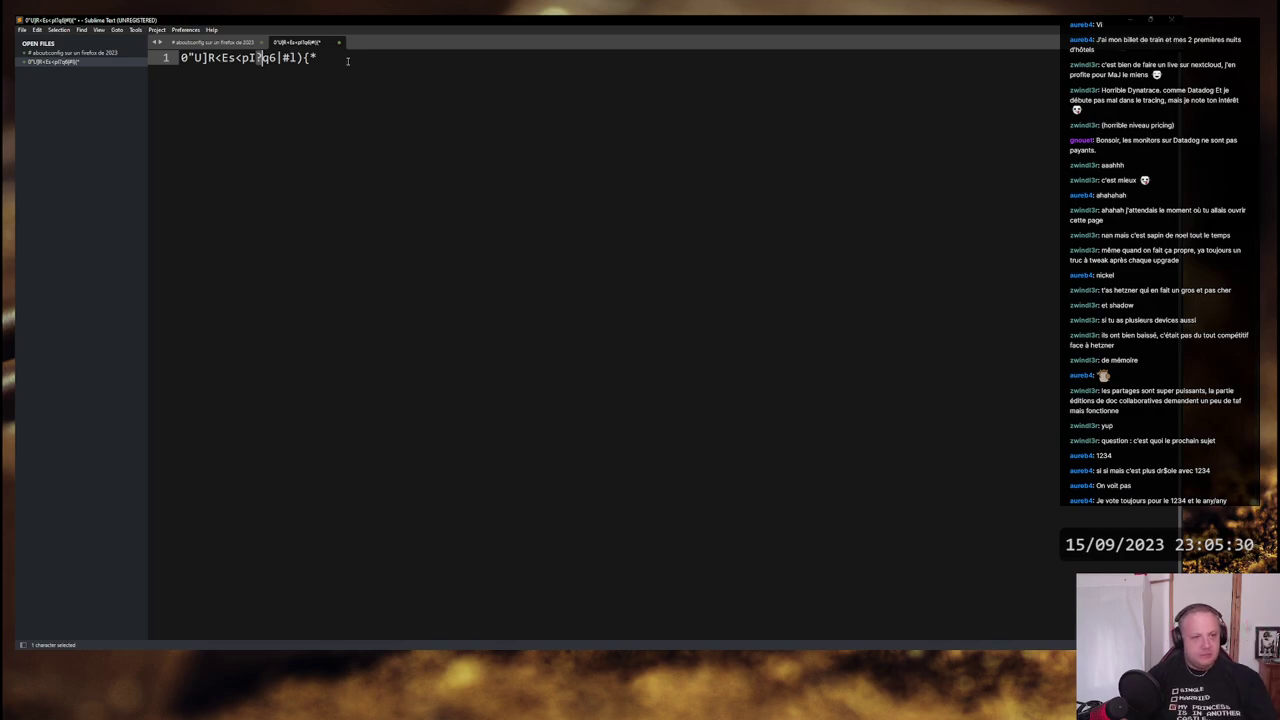
click(348, 61)
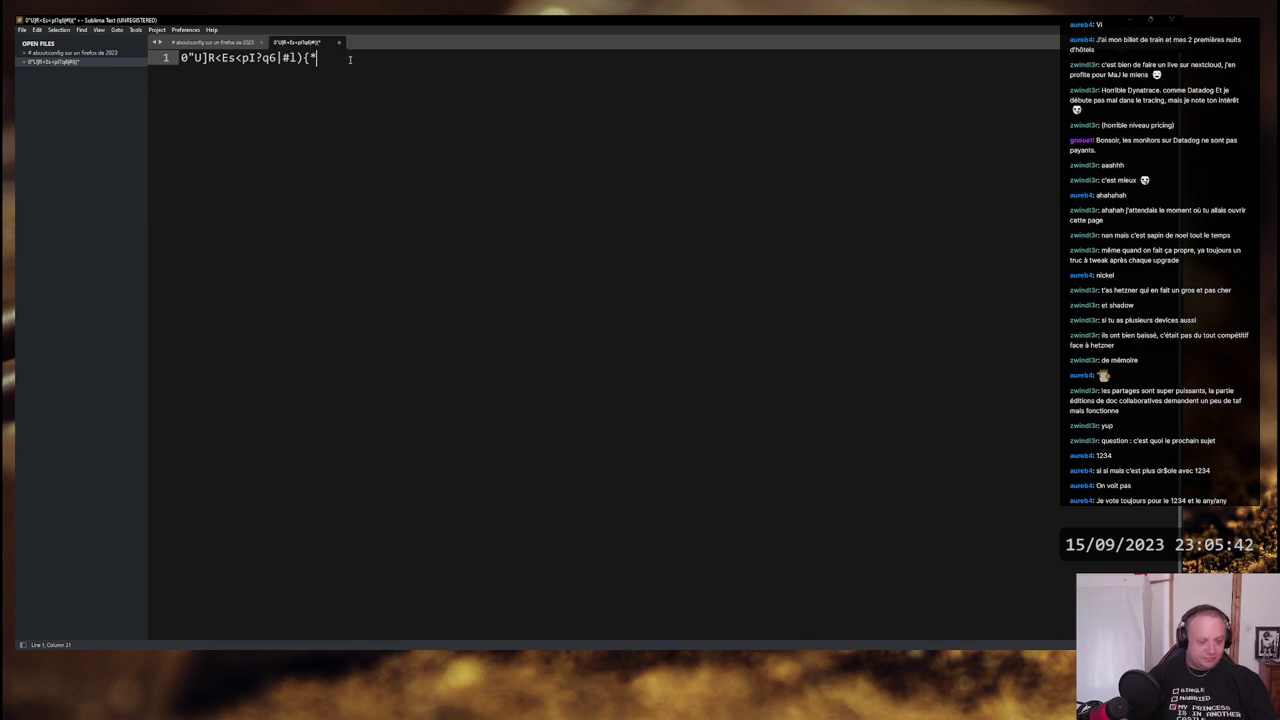
key(ctrl+shift+Left)
key(ctrl+shift+Left)
key(ctrl+shift+Left)
key(ctrl+shift+Left)
key(ctrl+shift+Left)
key(ctrl+shift+Left)
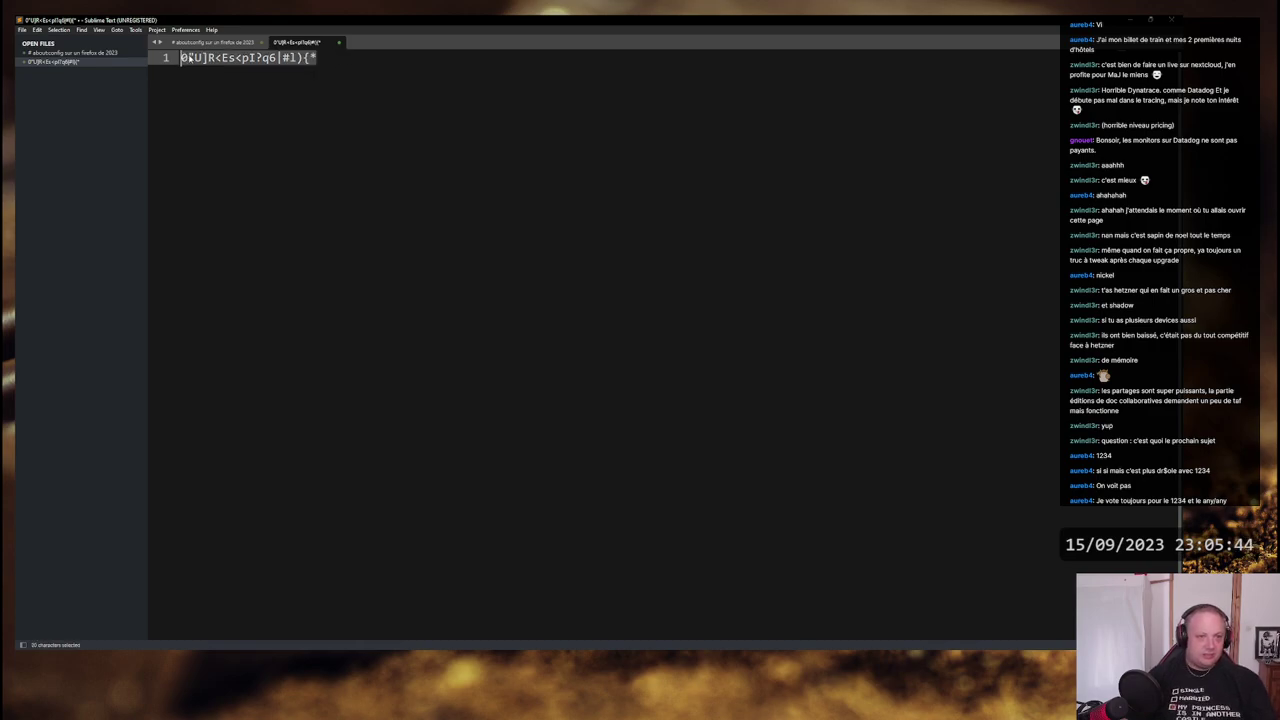
click(326, 54)
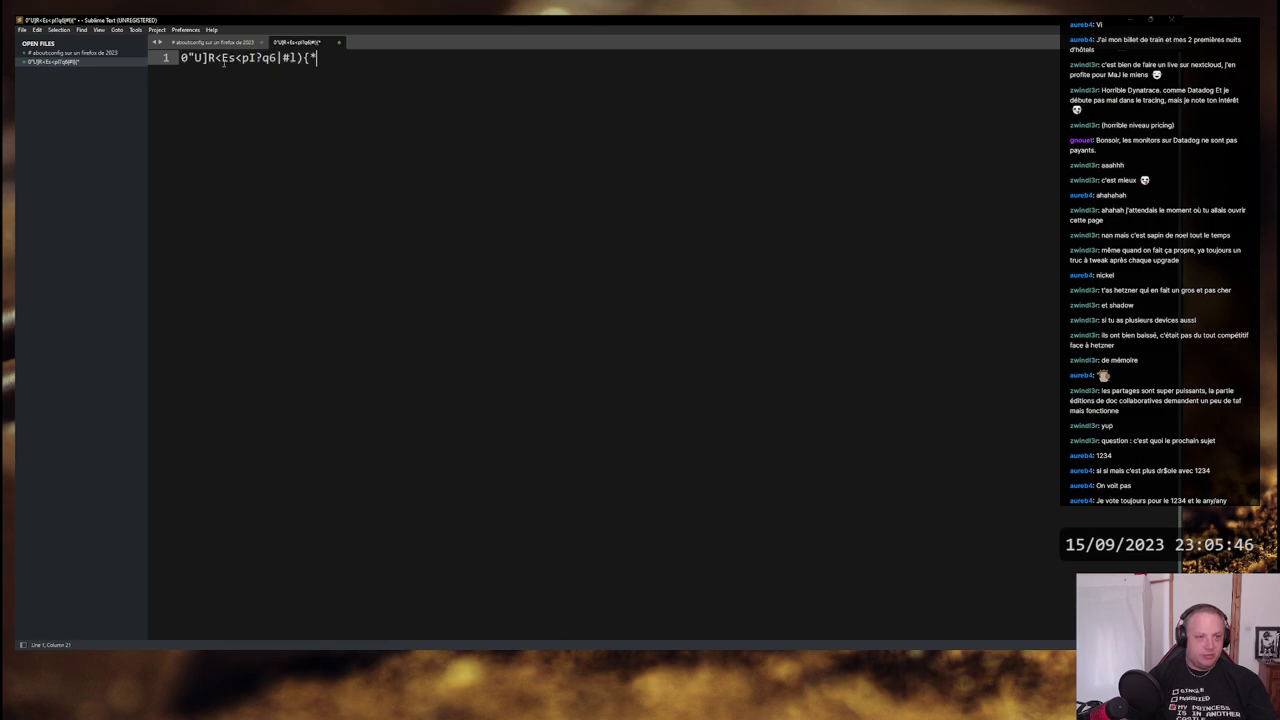
drag(181, 57, 318, 57)
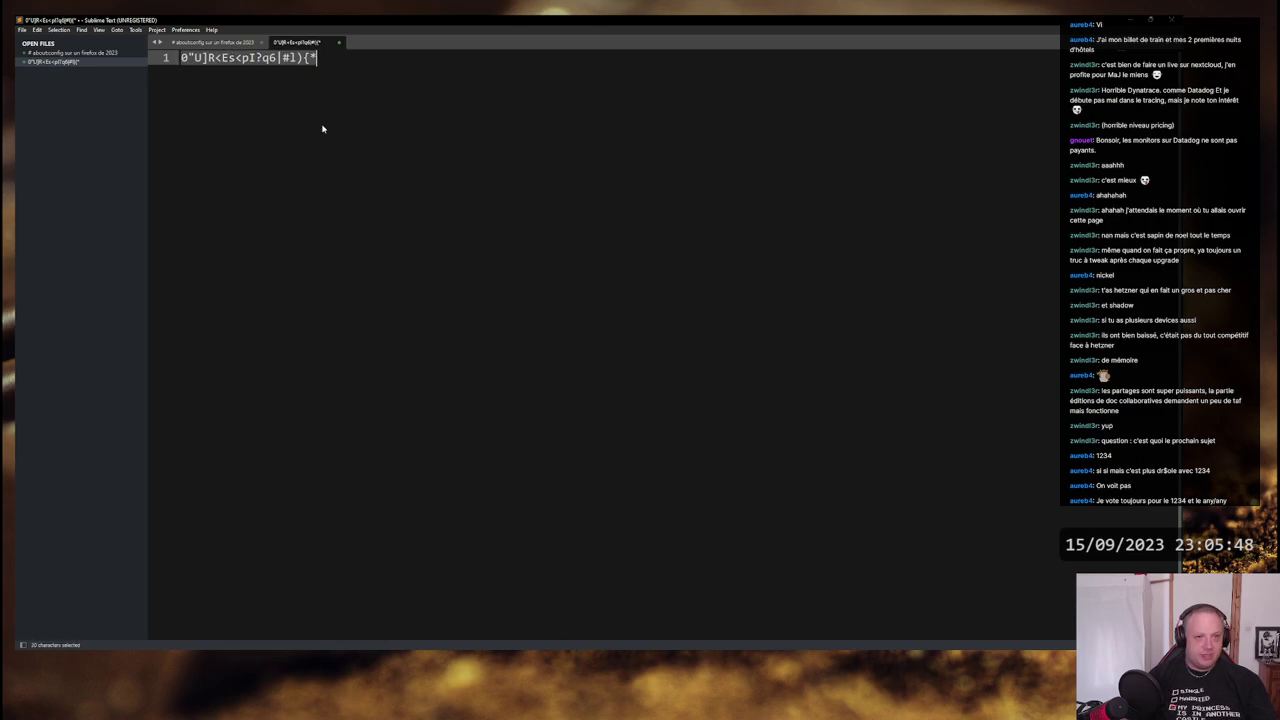